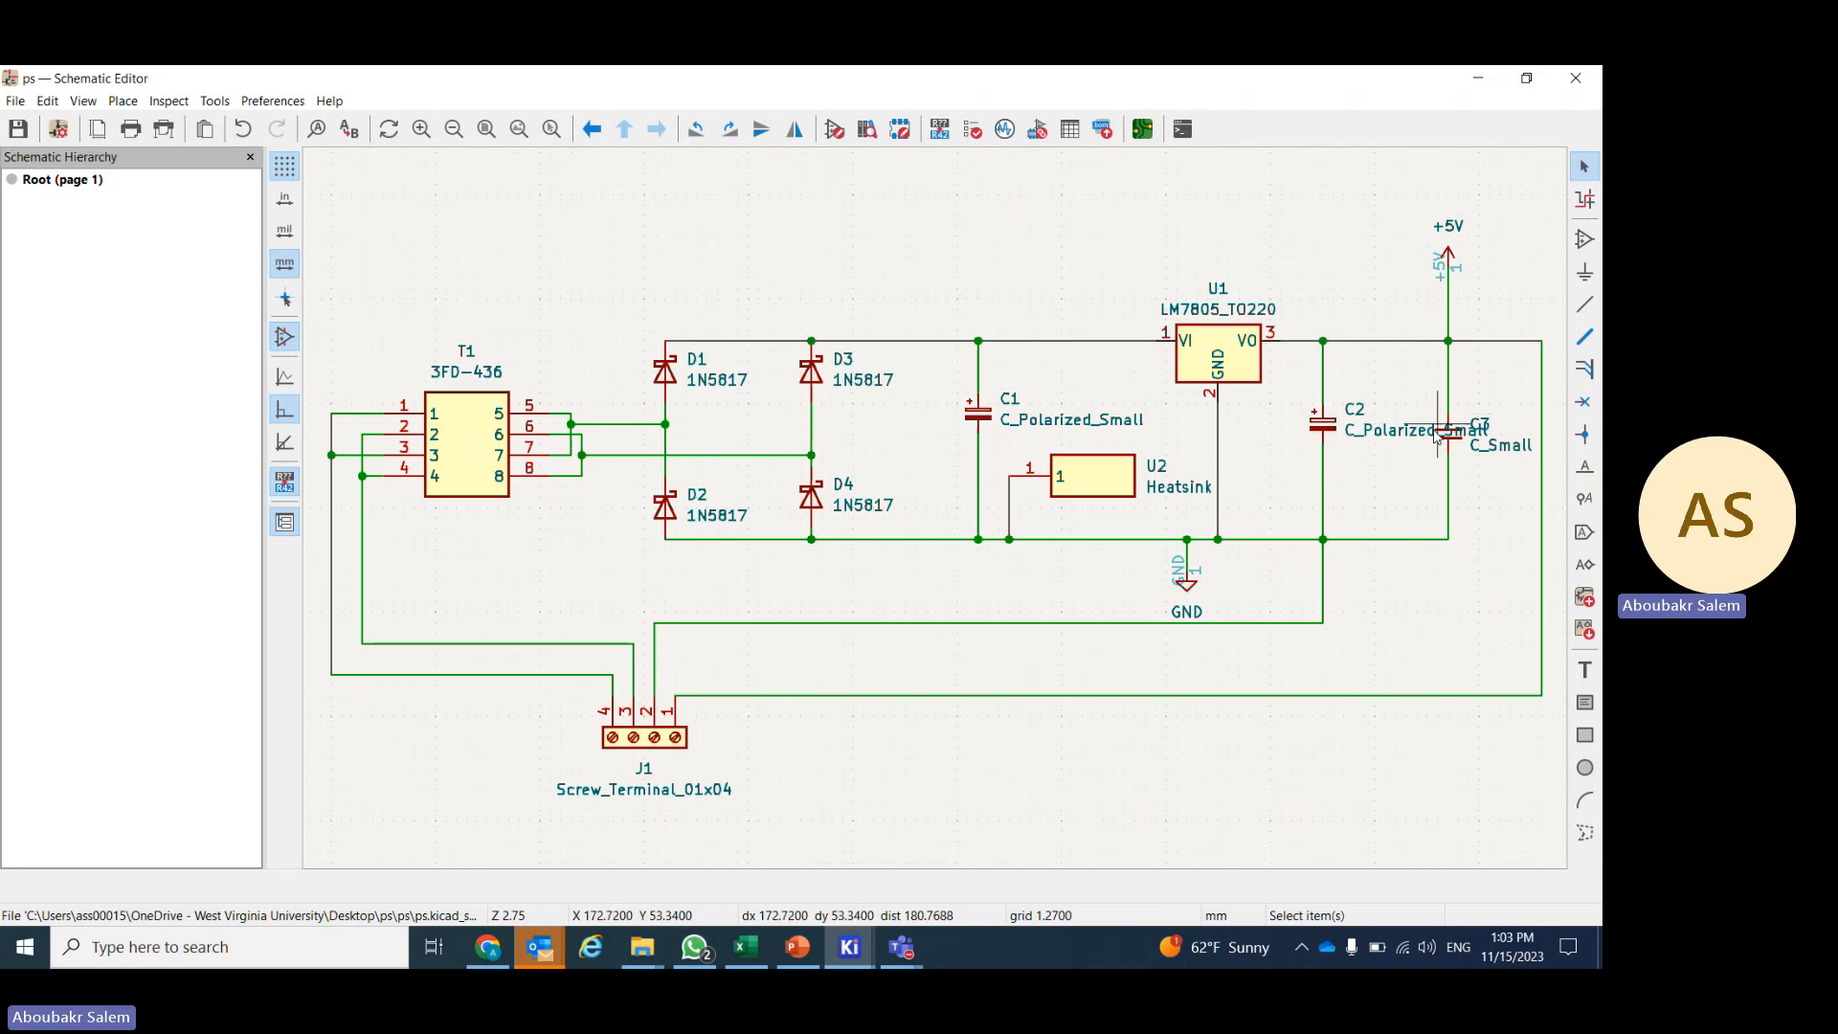
# - Review the 576802B03100G heatsink used for U2 on the Component Search Engine page, including its photo, symbol, footprint and 3D model
pyautogui.click(1098, 481)
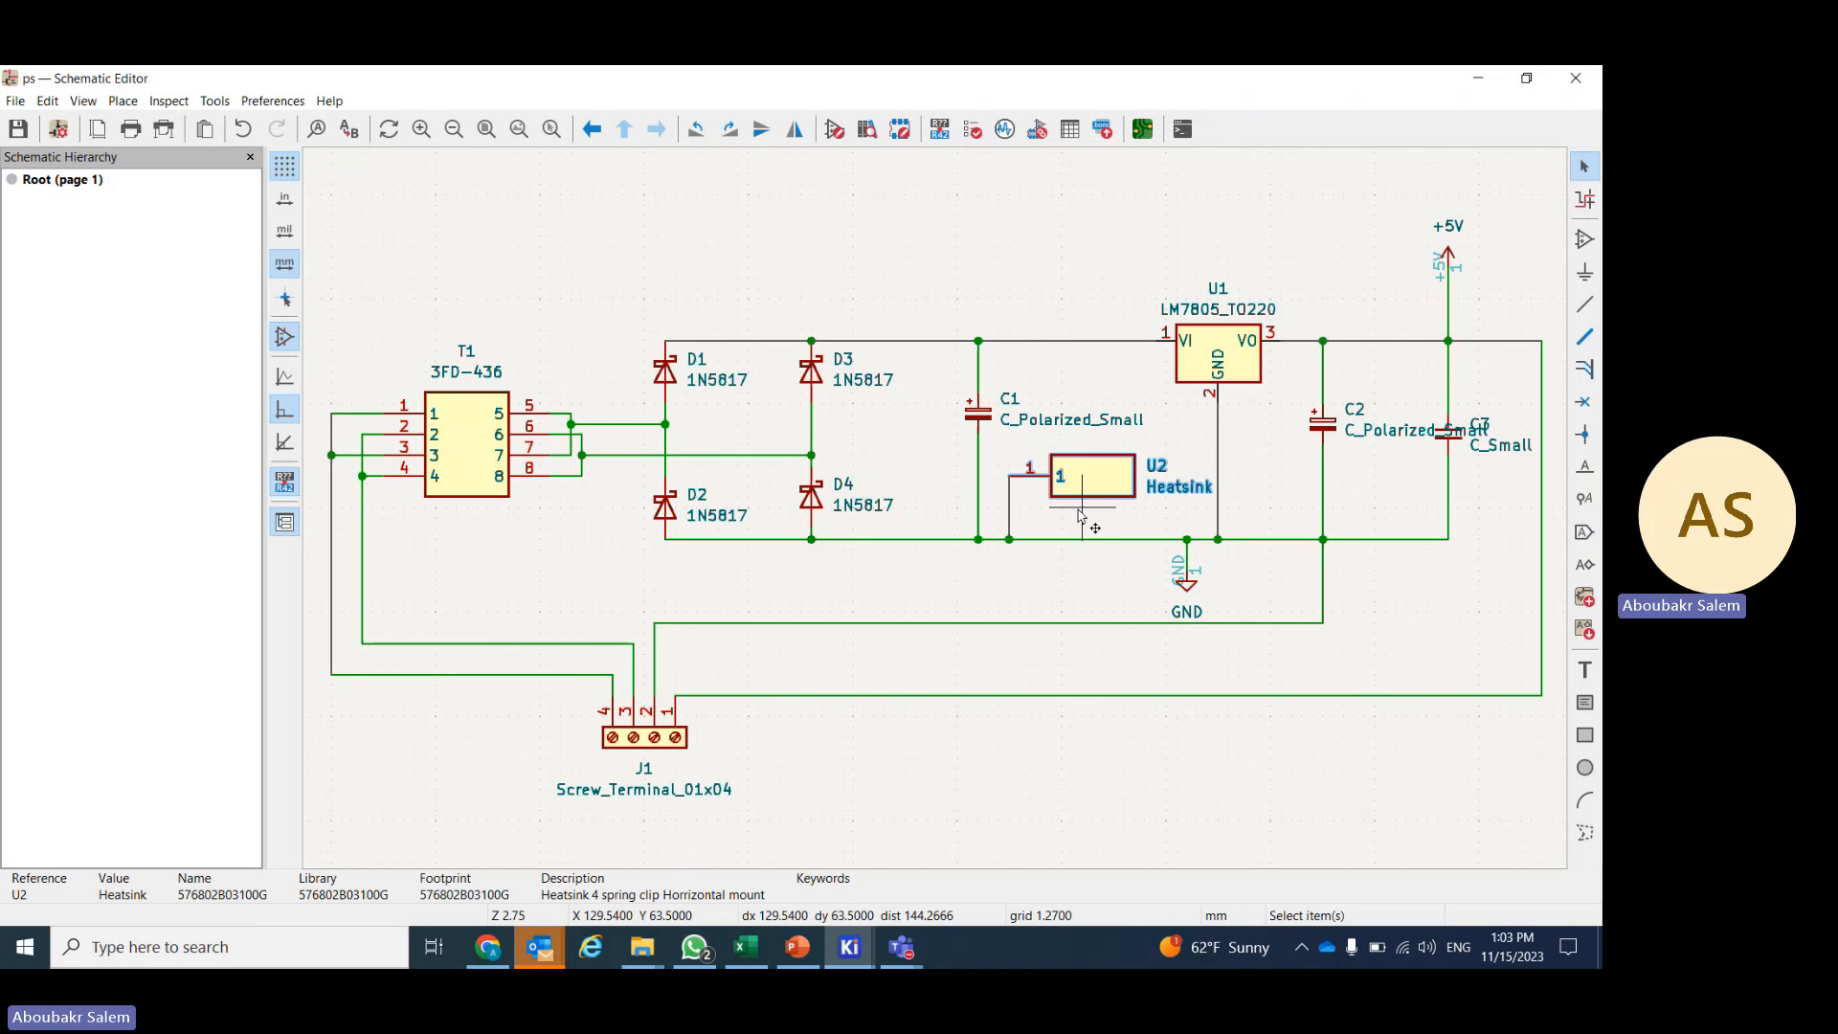
pyautogui.click(494, 943)
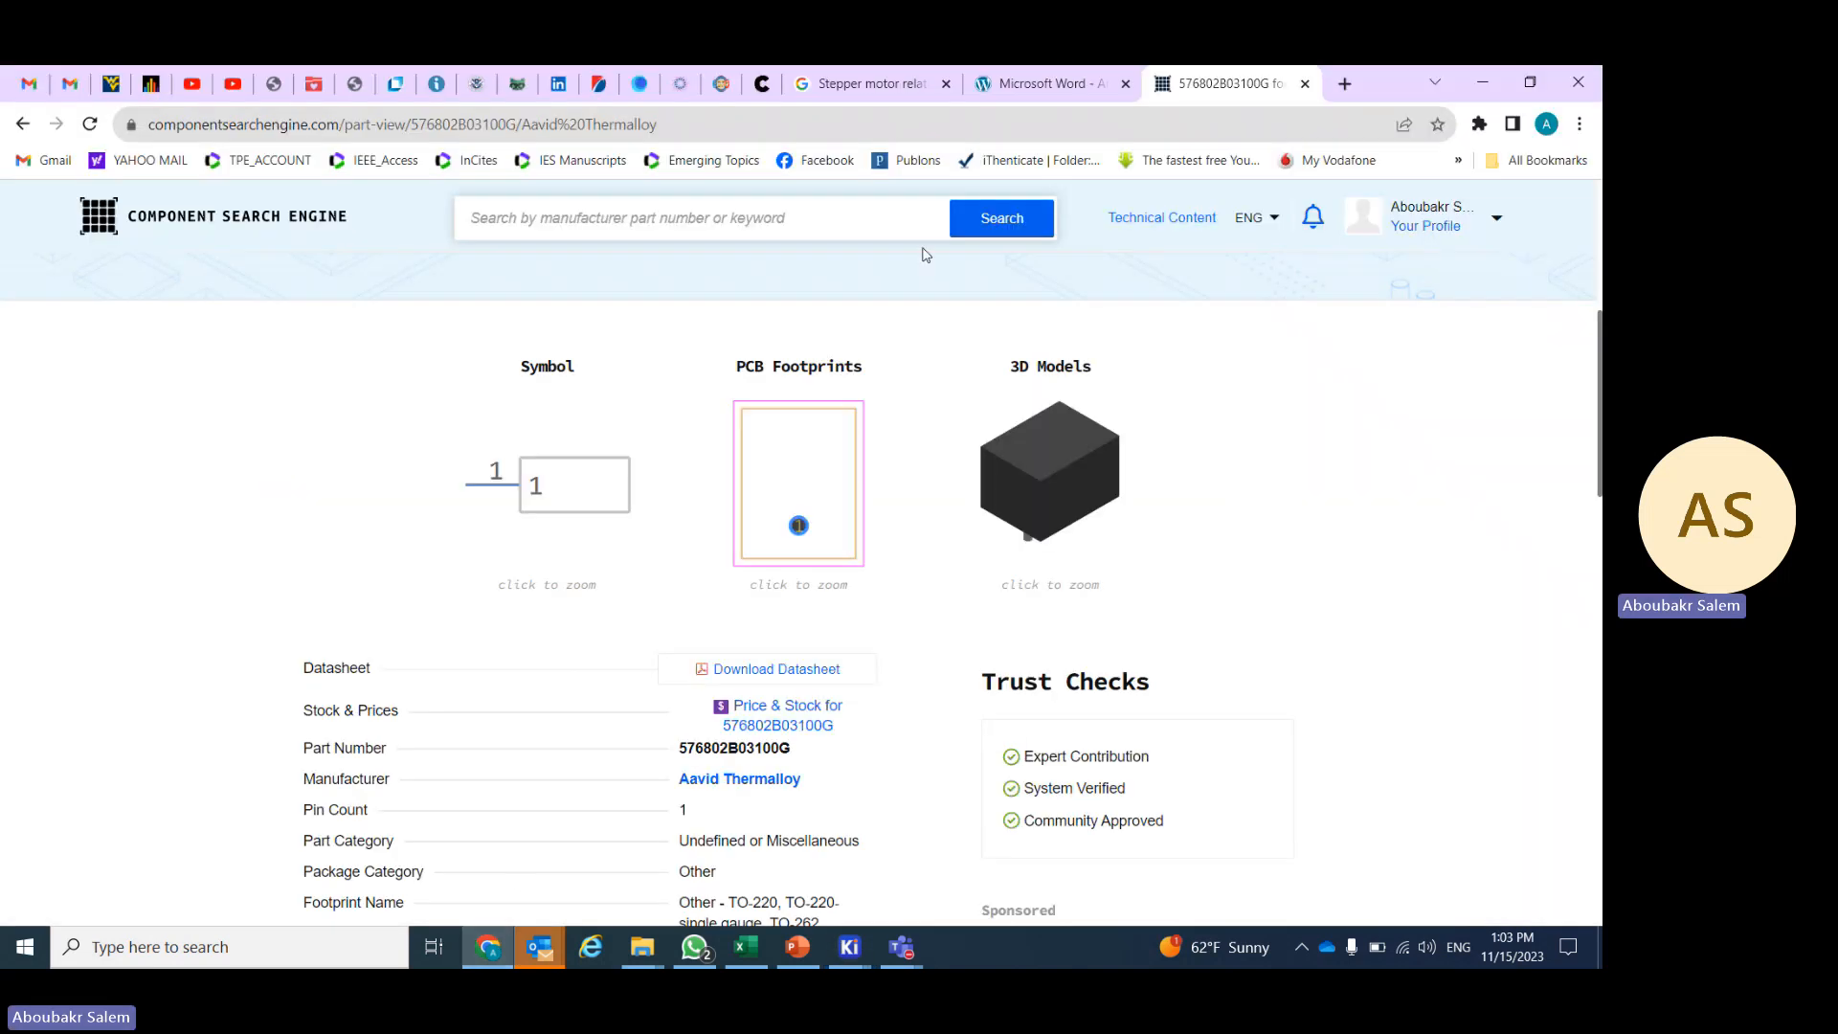
pyautogui.scroll(4, 879, 445)
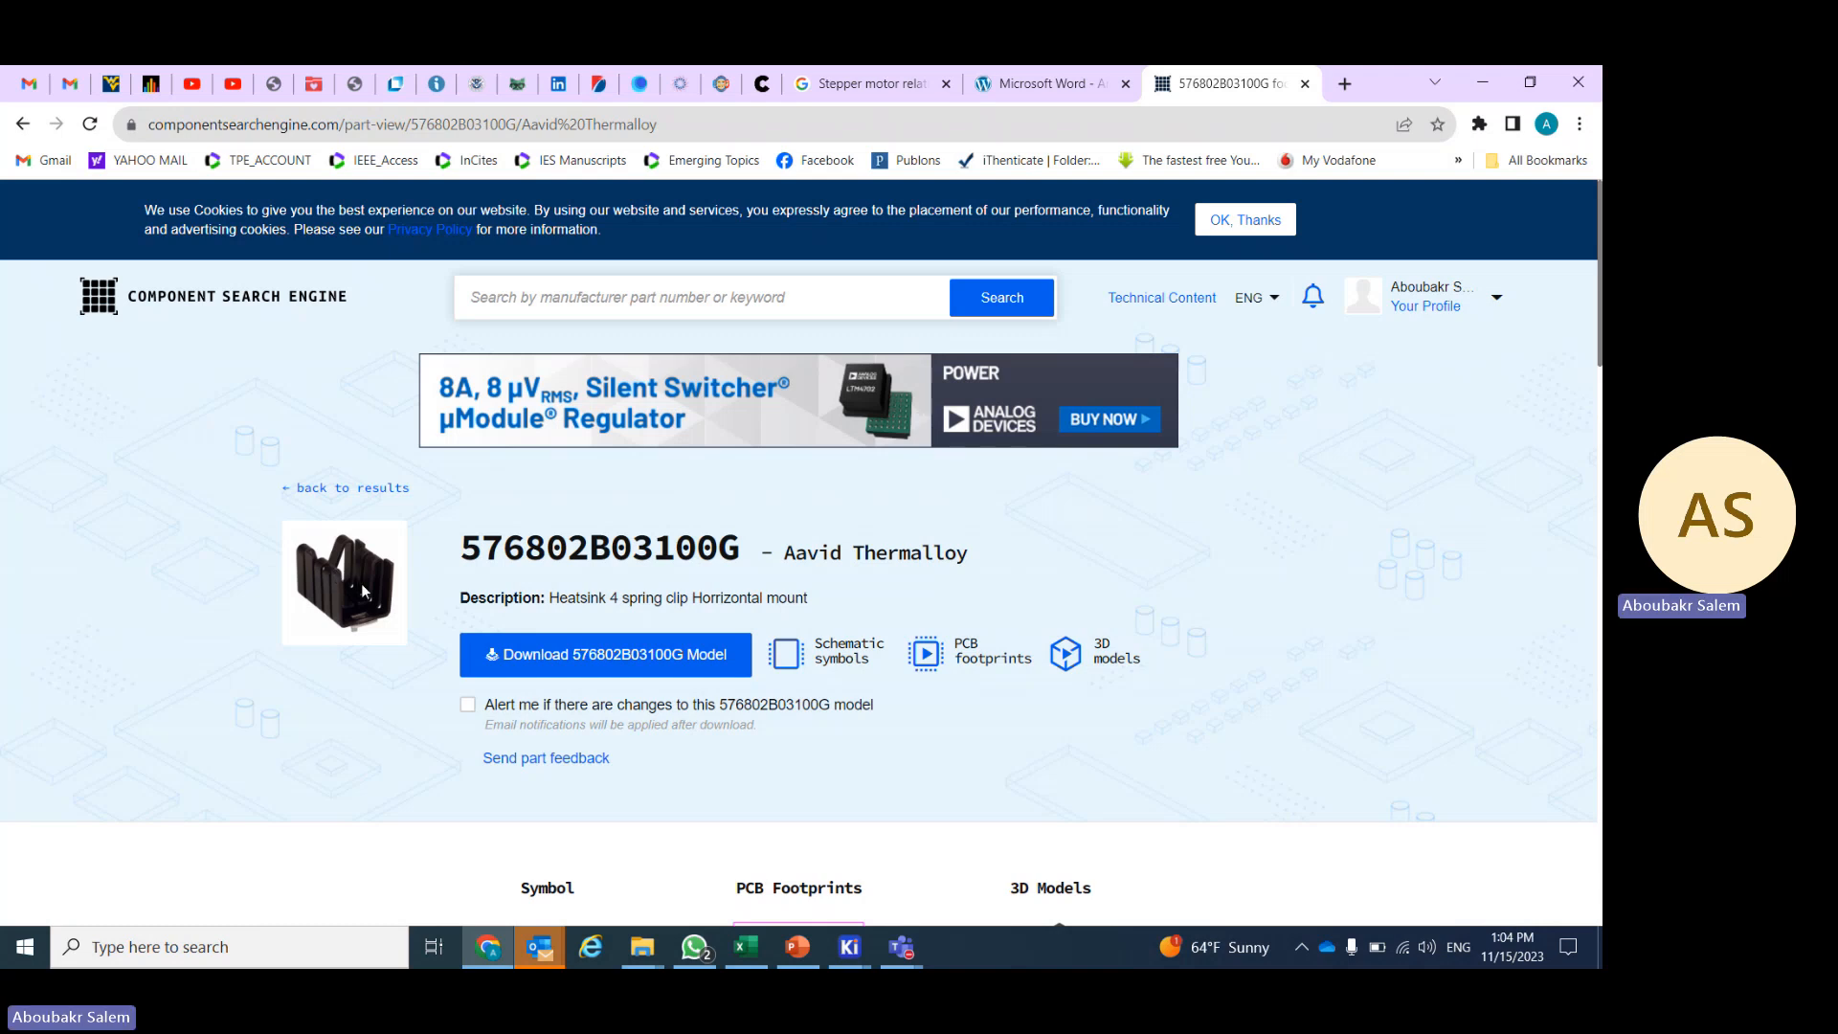
pyautogui.scroll(-5, 368, 618)
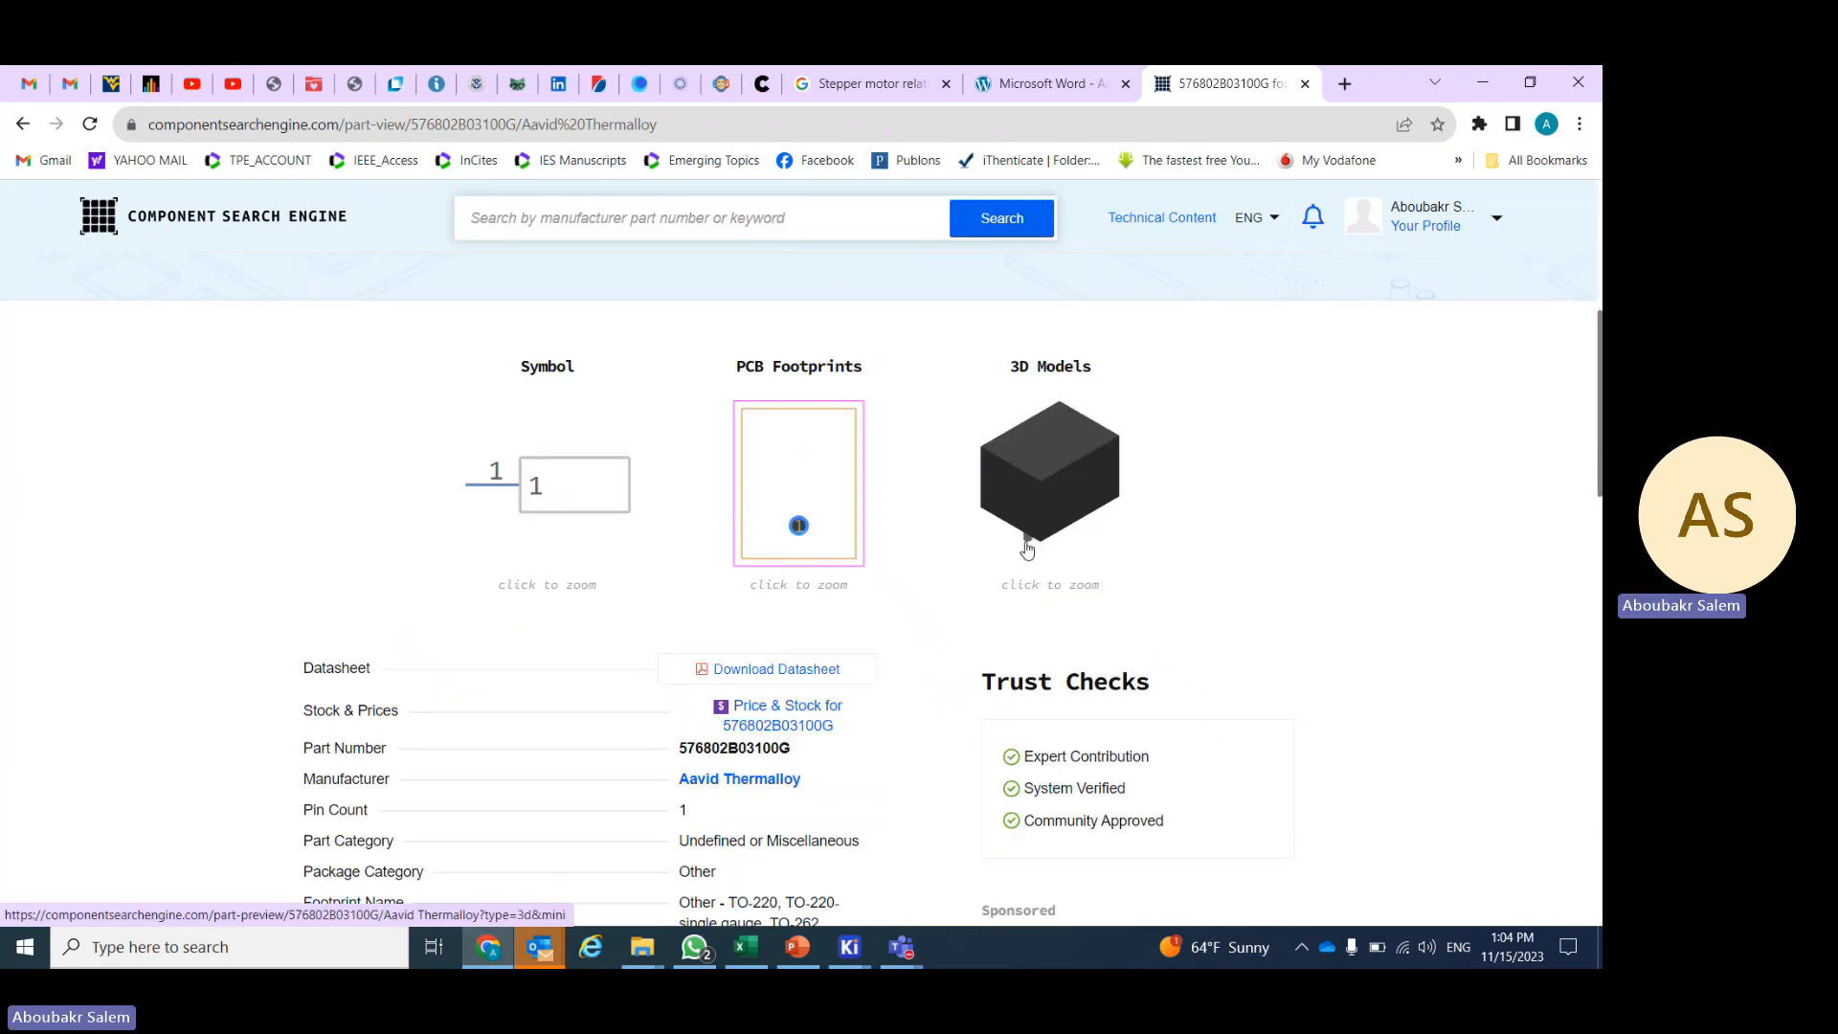
pyautogui.scroll(3, 1014, 551)
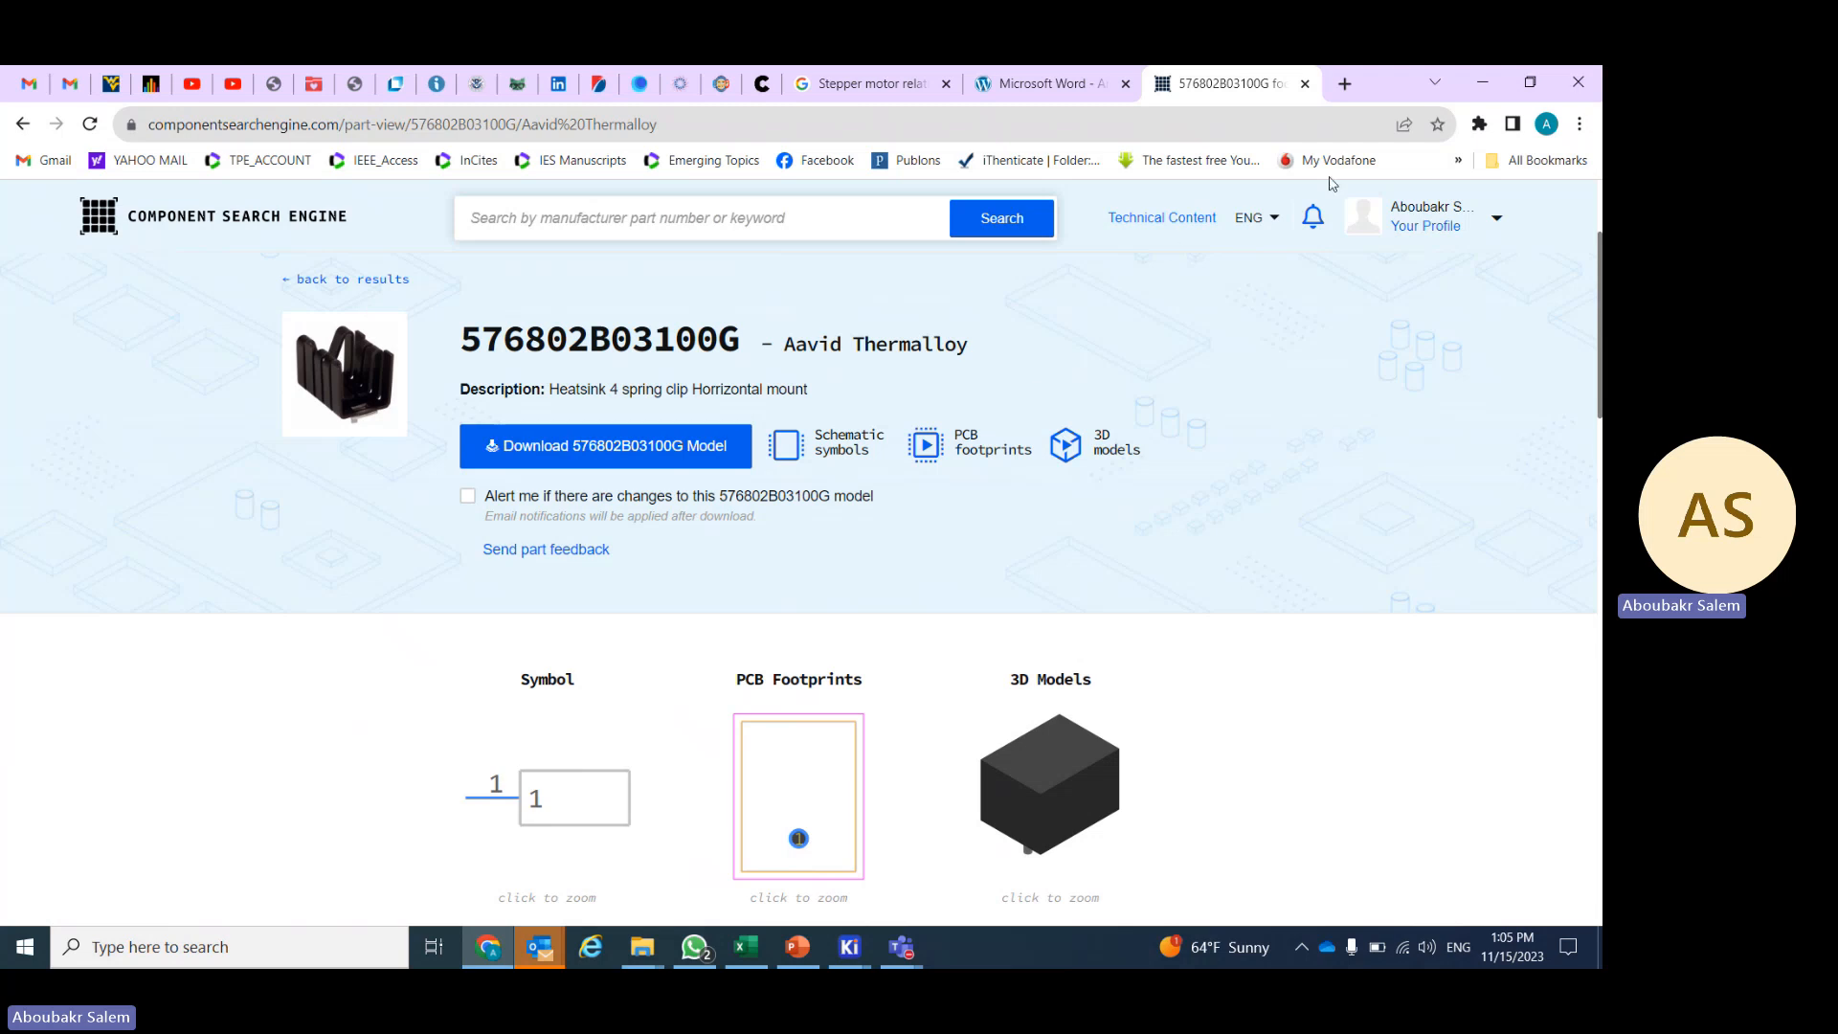
pyautogui.click(1483, 82)
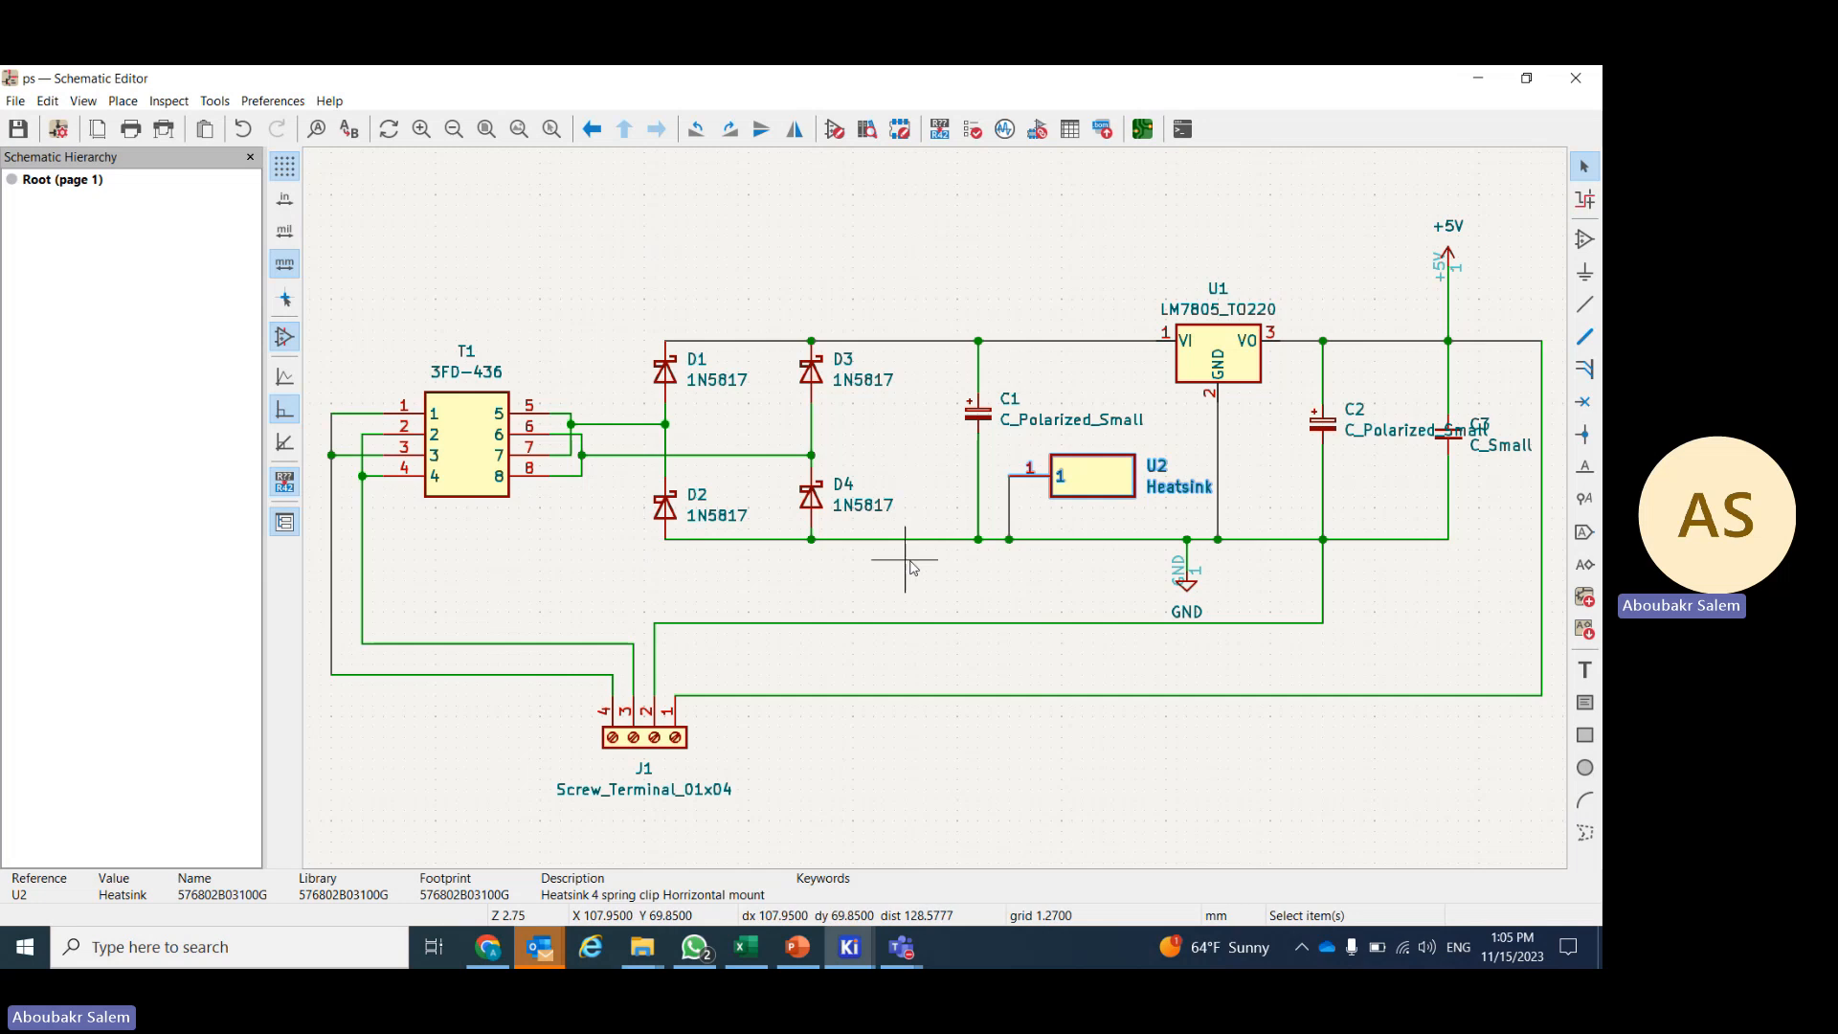
pyautogui.click(1008, 575)
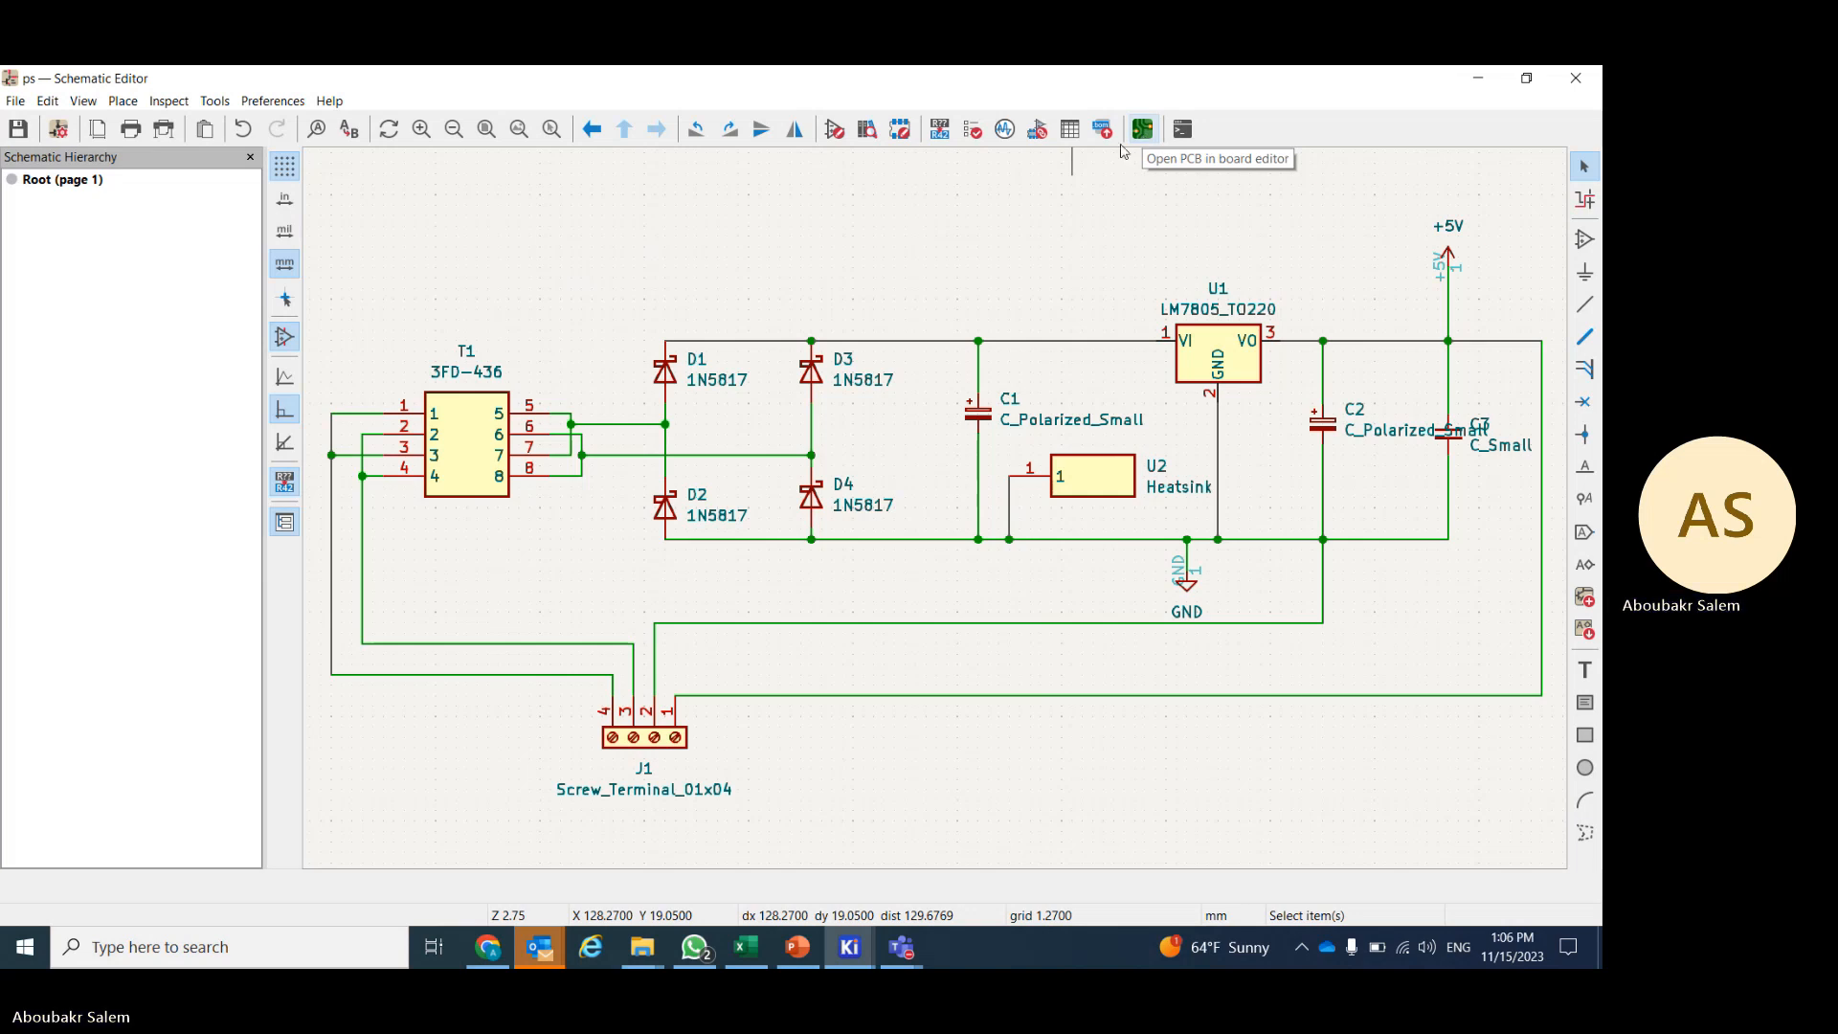
# - Open the project's board file ps.kicad_pcb from the KiCad project window
pyautogui.click(840, 950)
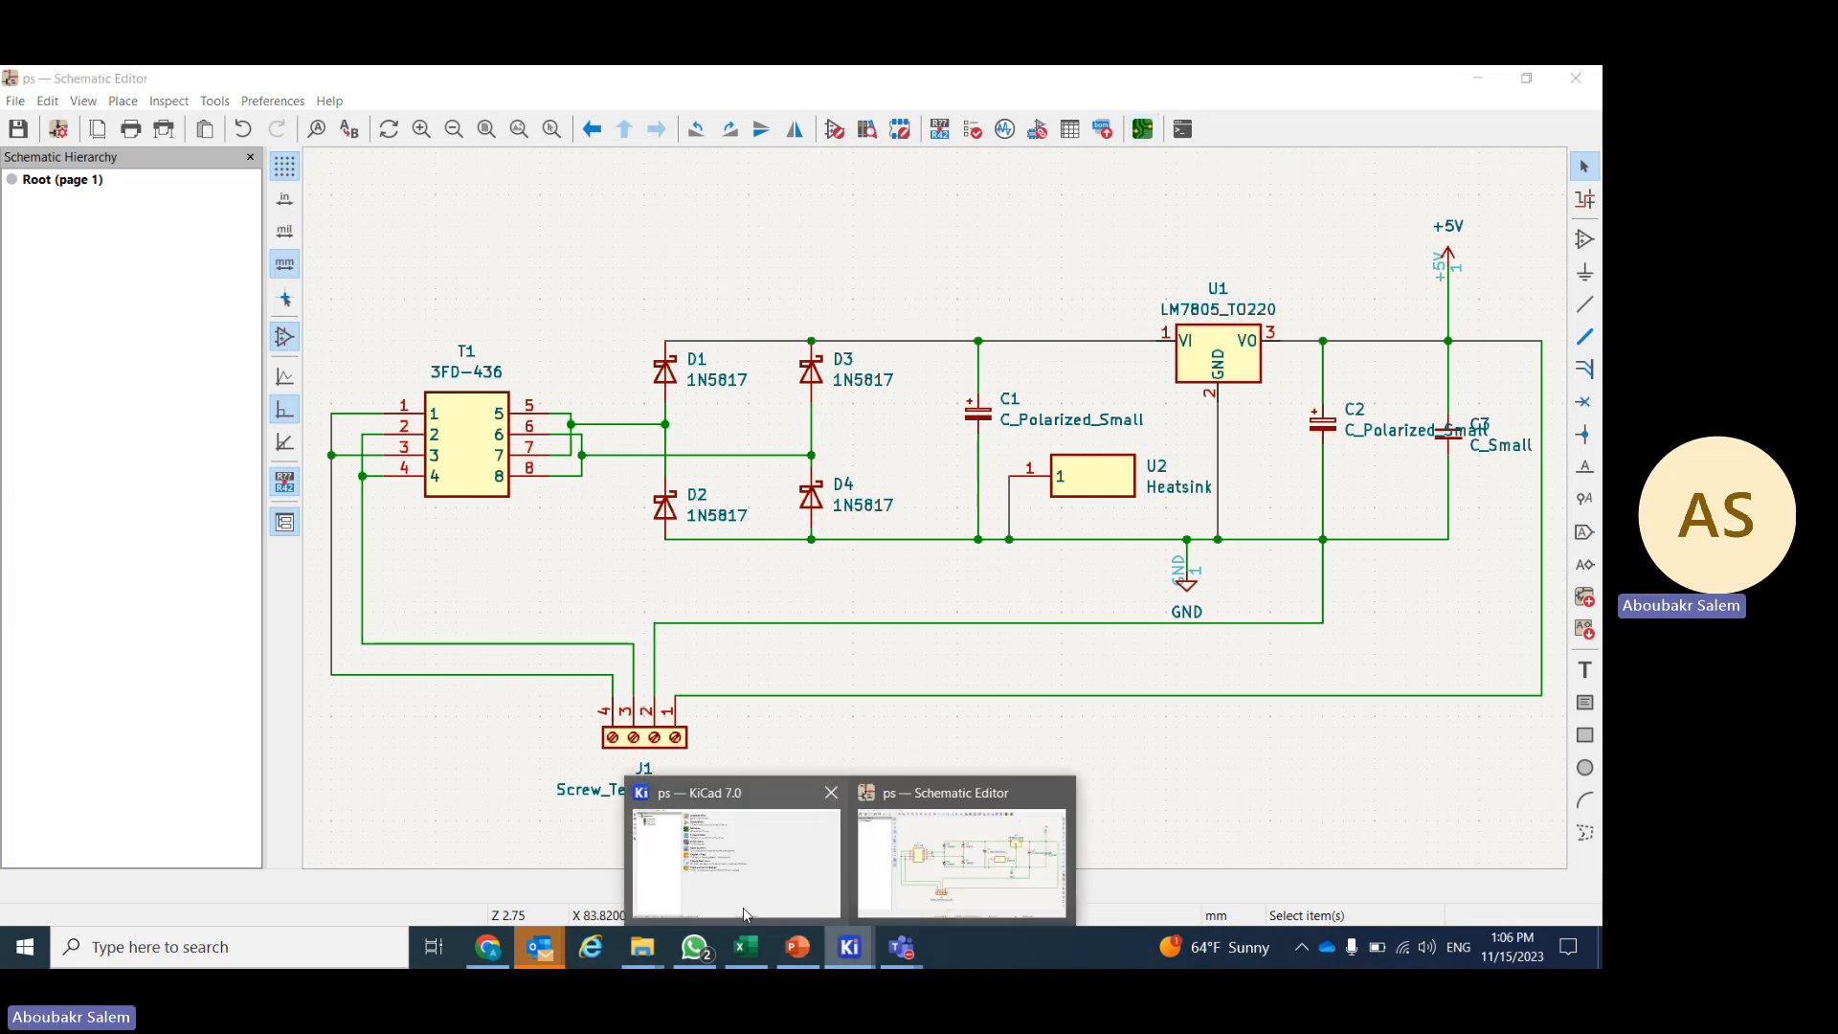
pyautogui.click(743, 907)
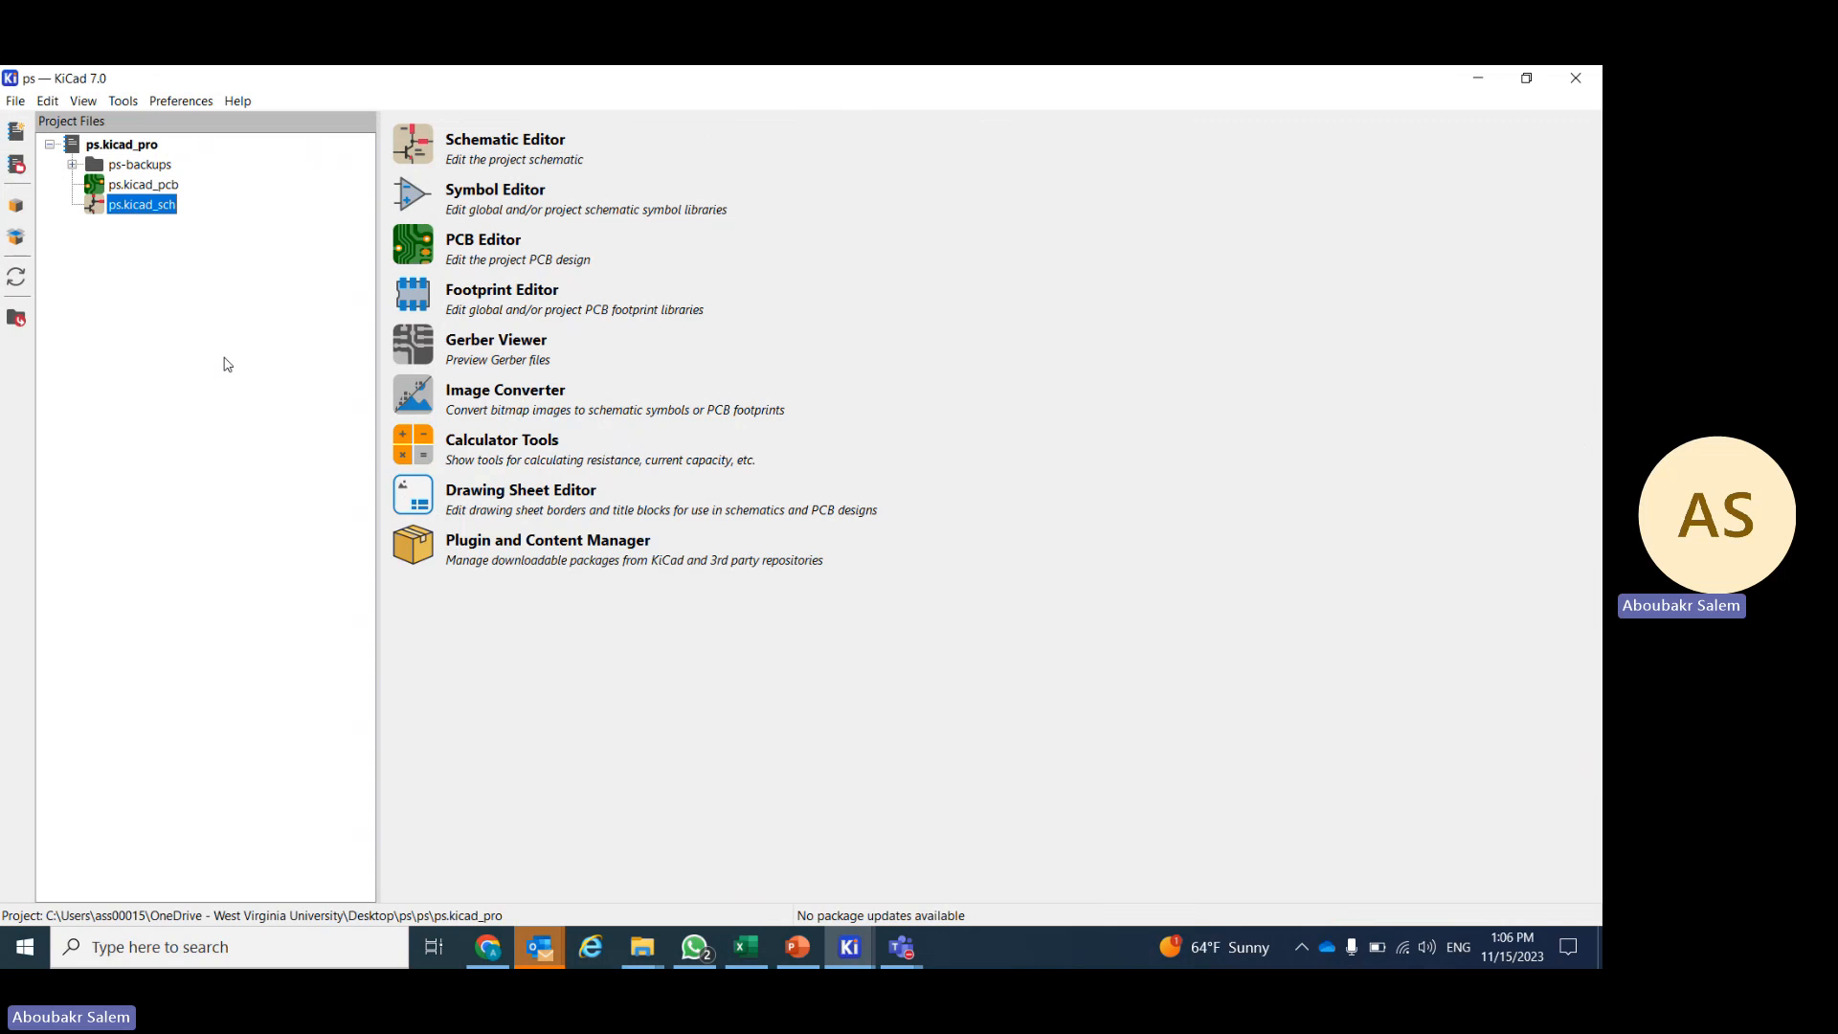
pyautogui.click(137, 188)
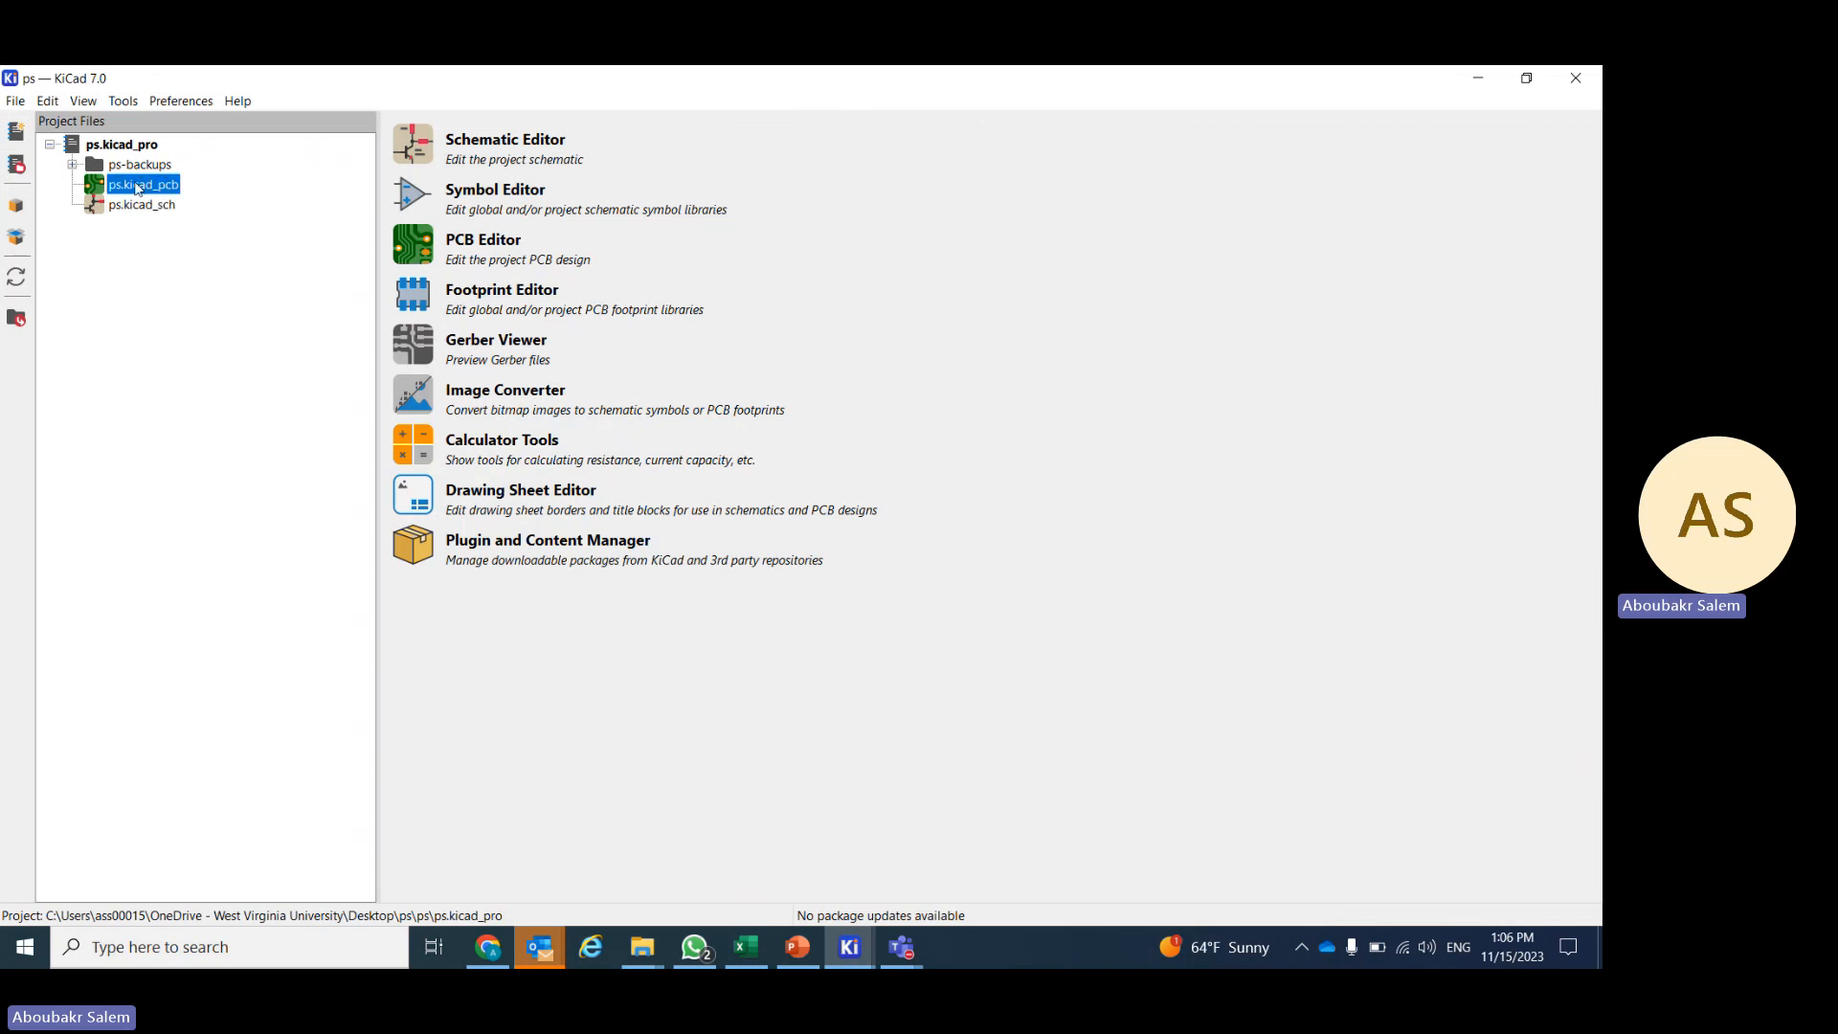
pyautogui.doubleClick(138, 187)
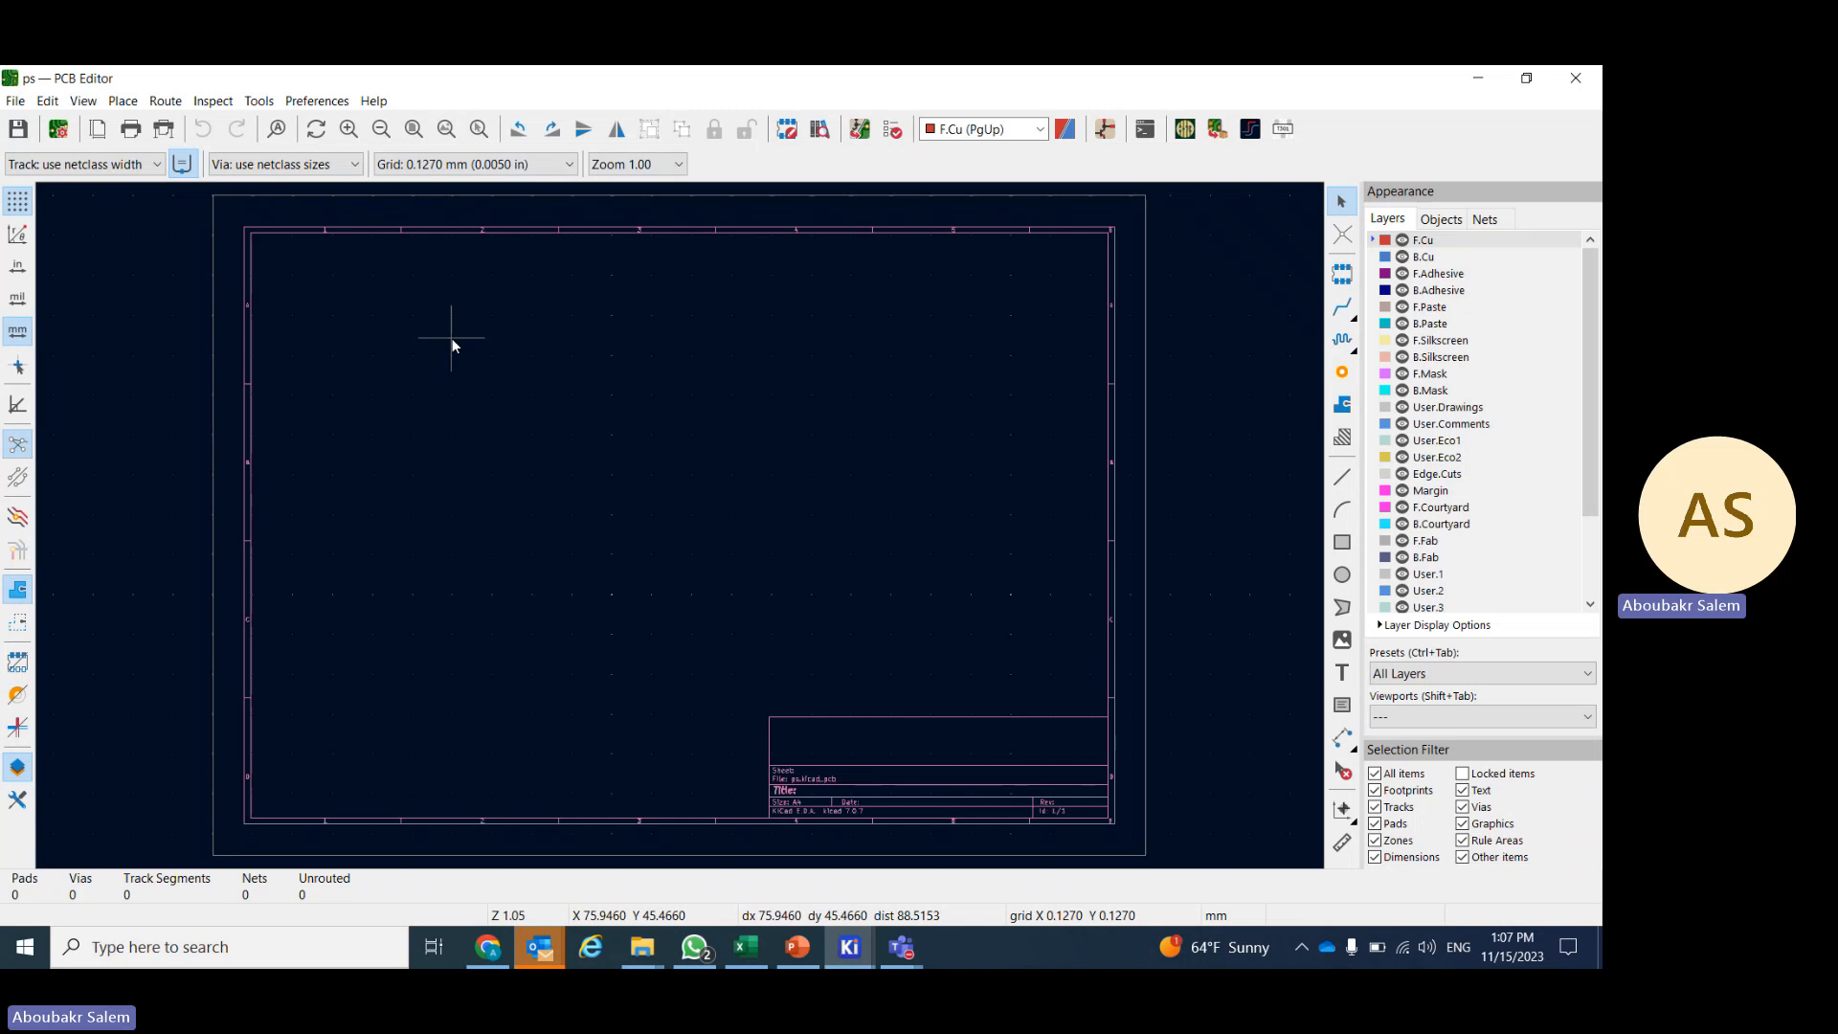
# - Update the PCB from the schematic and place the imported footprints in the upper-left area of the drawing sheet
pyautogui.click(865, 130)
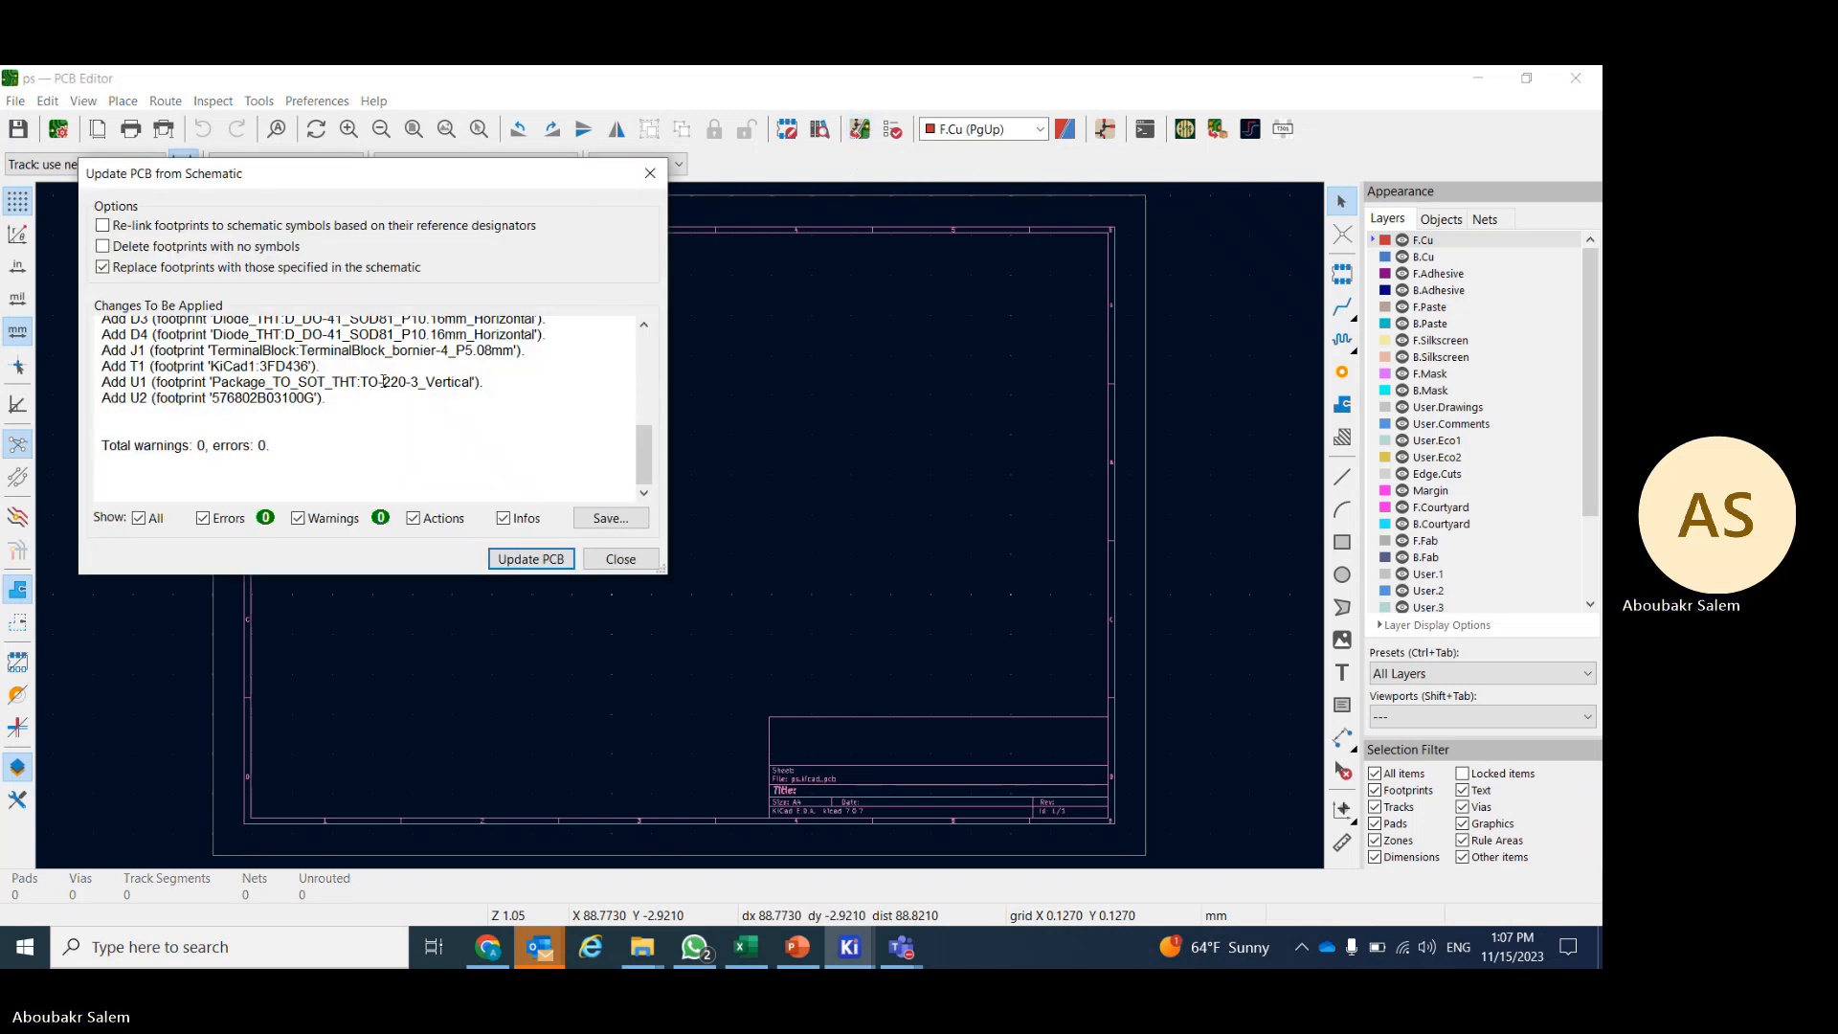
pyautogui.click(532, 560)
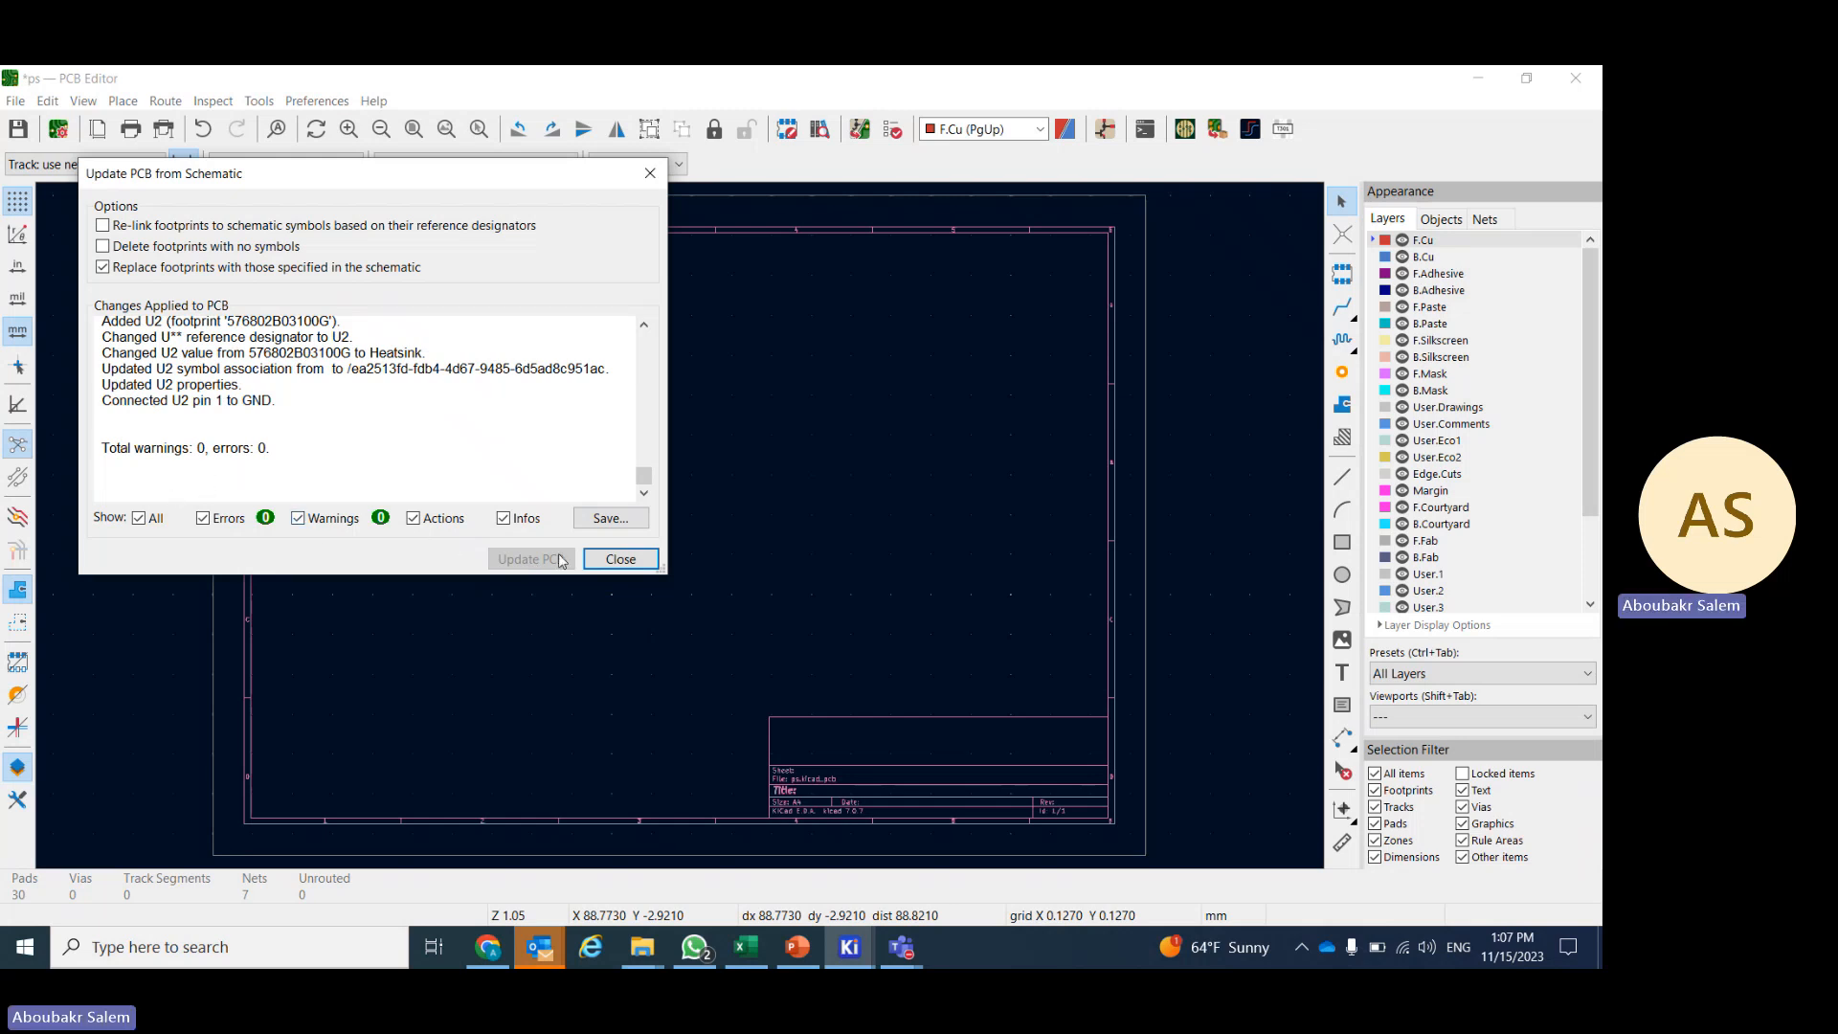
pyautogui.click(620, 559)
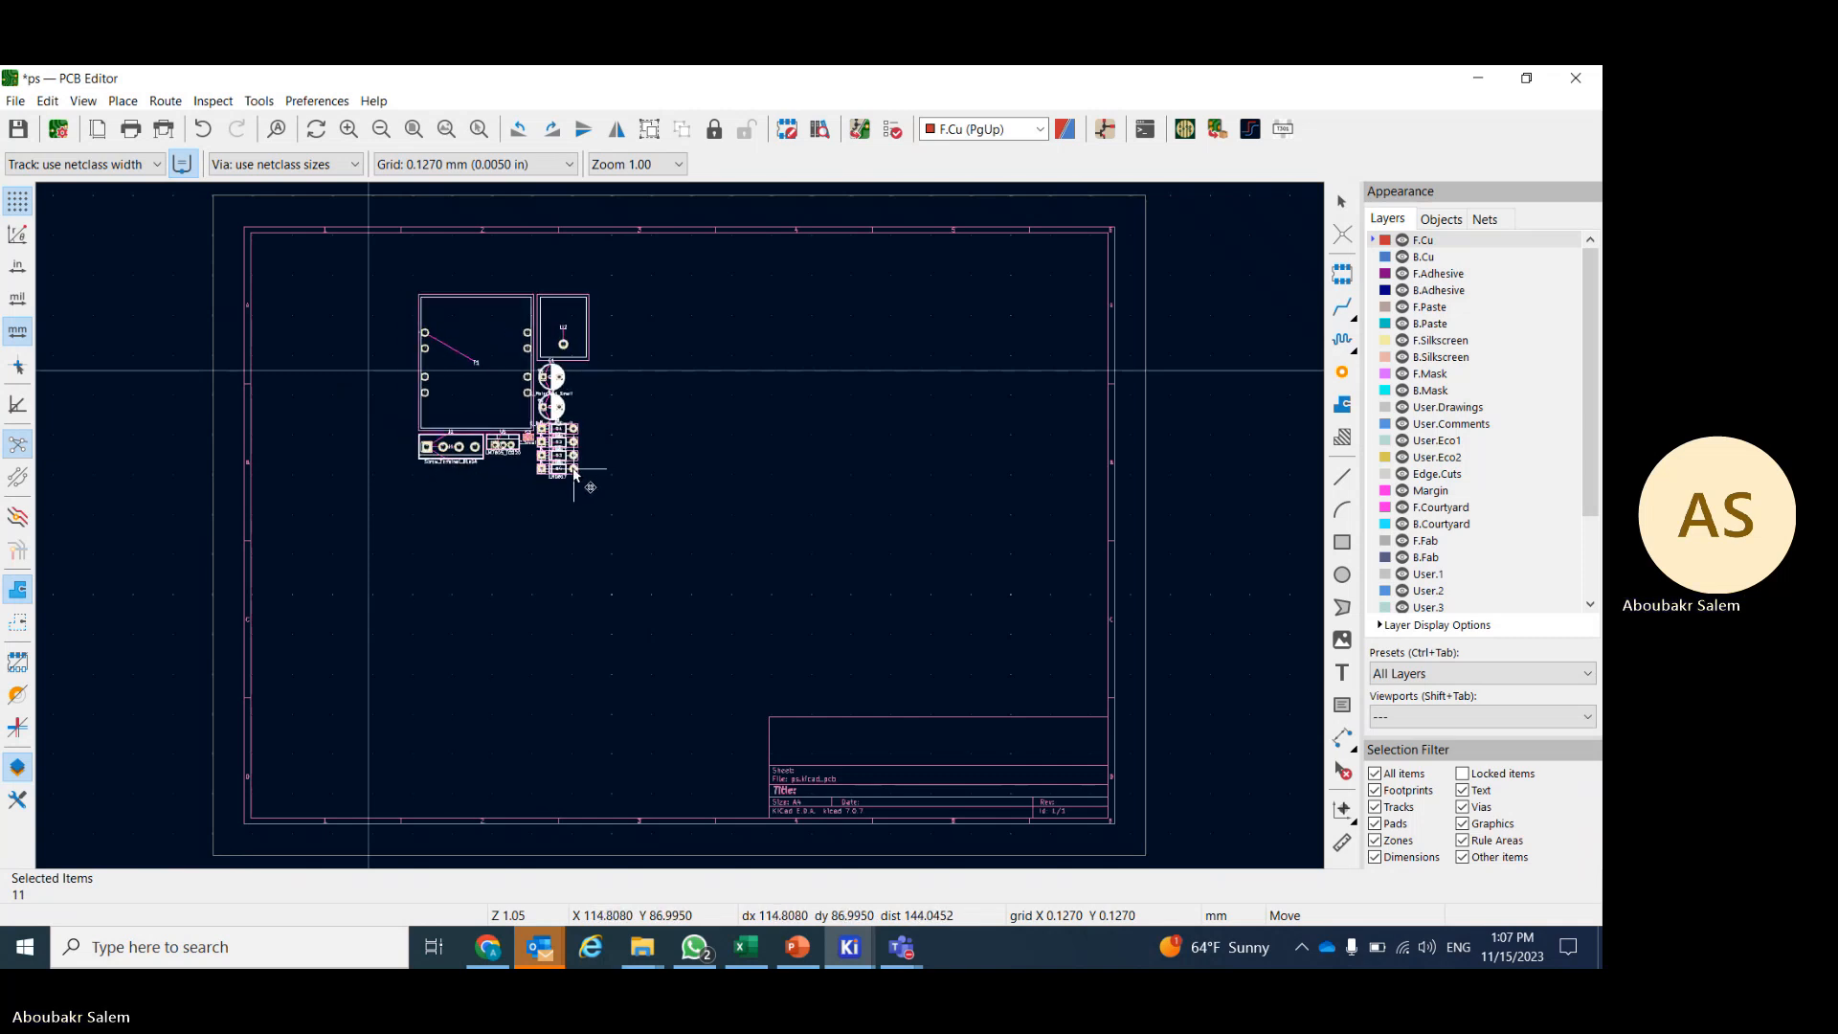
pyautogui.click(574, 473)
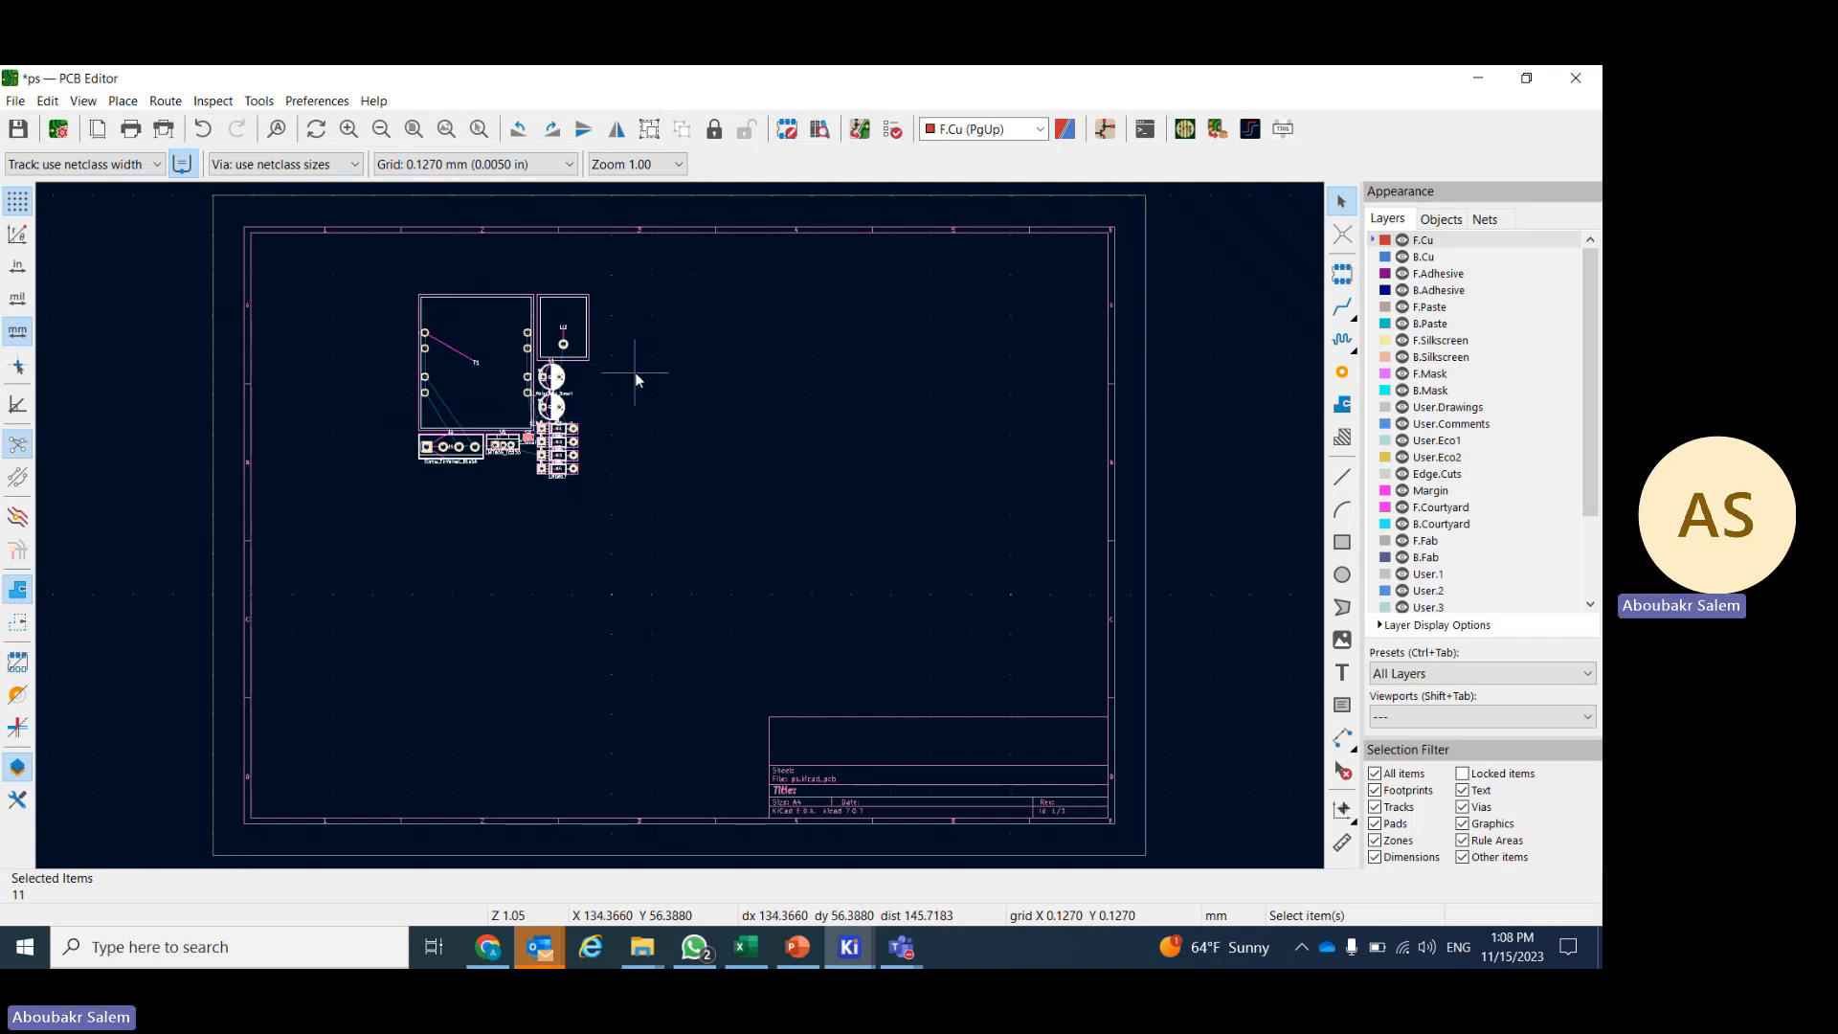
pyautogui.click(636, 376)
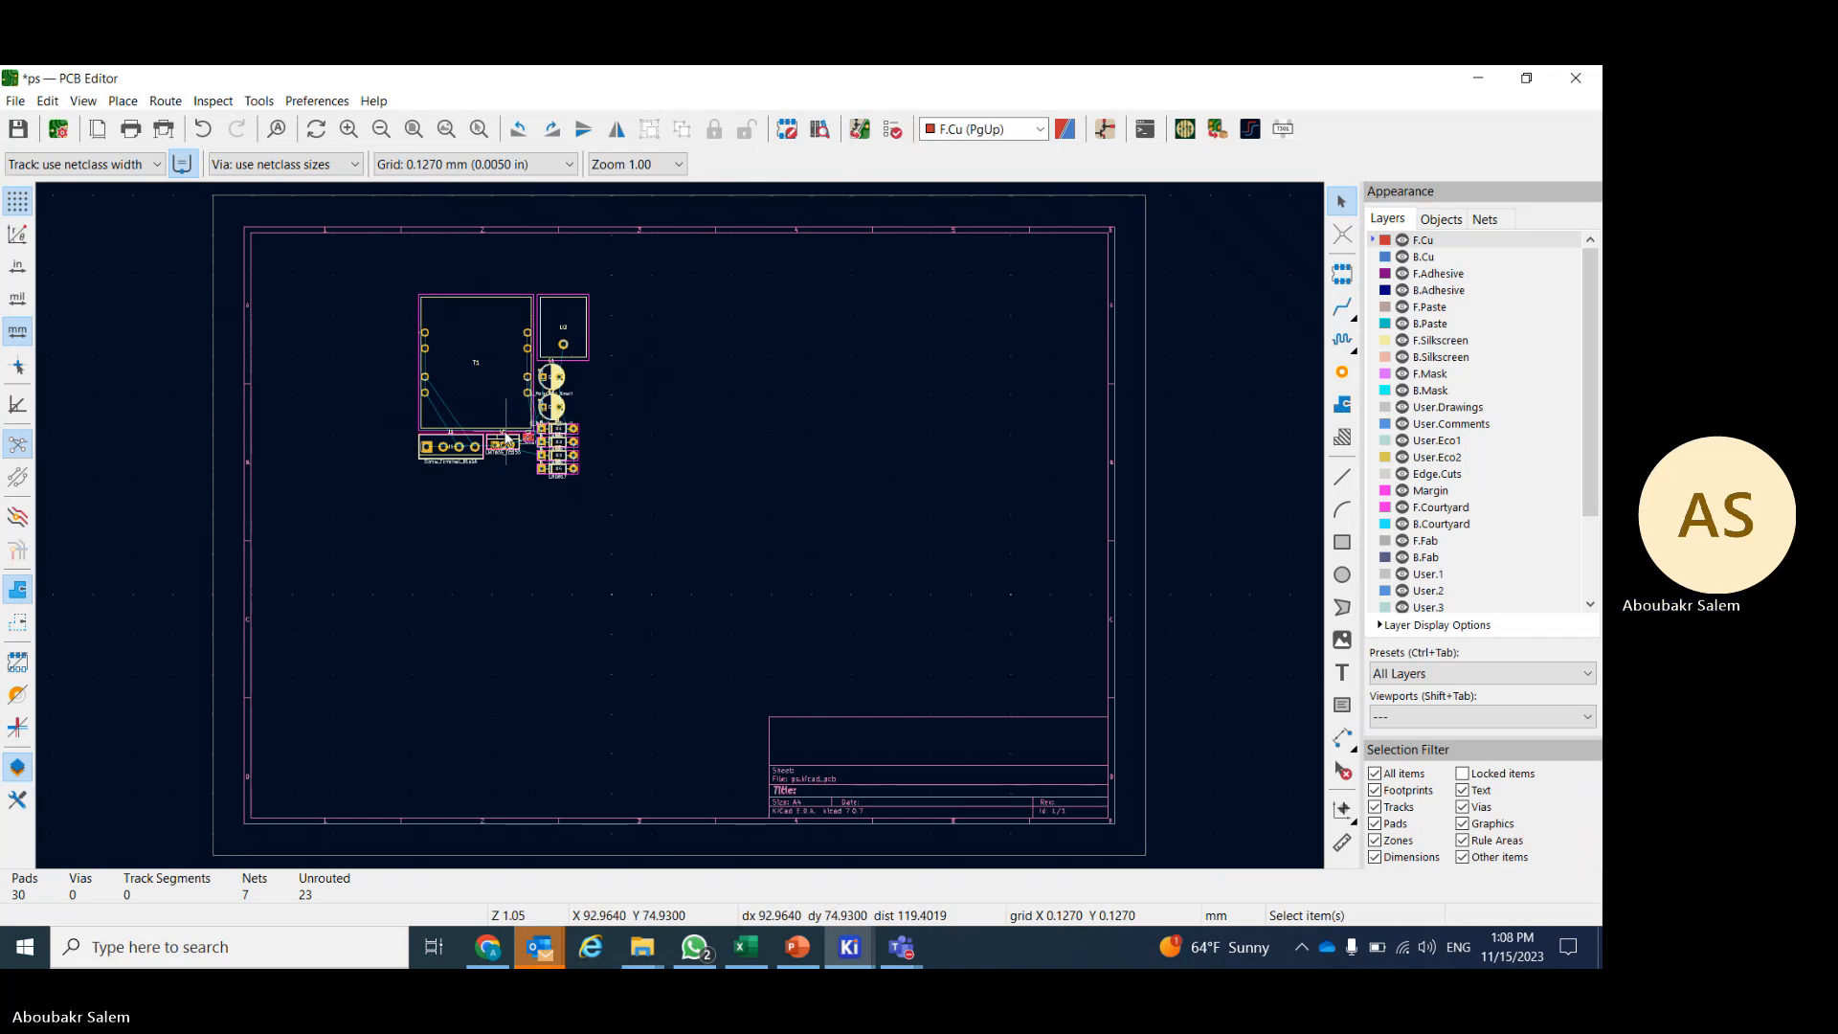
# - Examine the pads and nets of the LM7805 regulator U1 and the heatsink U2 footprints
pyautogui.scroll(6, 505, 437)
pyautogui.click(670, 570)
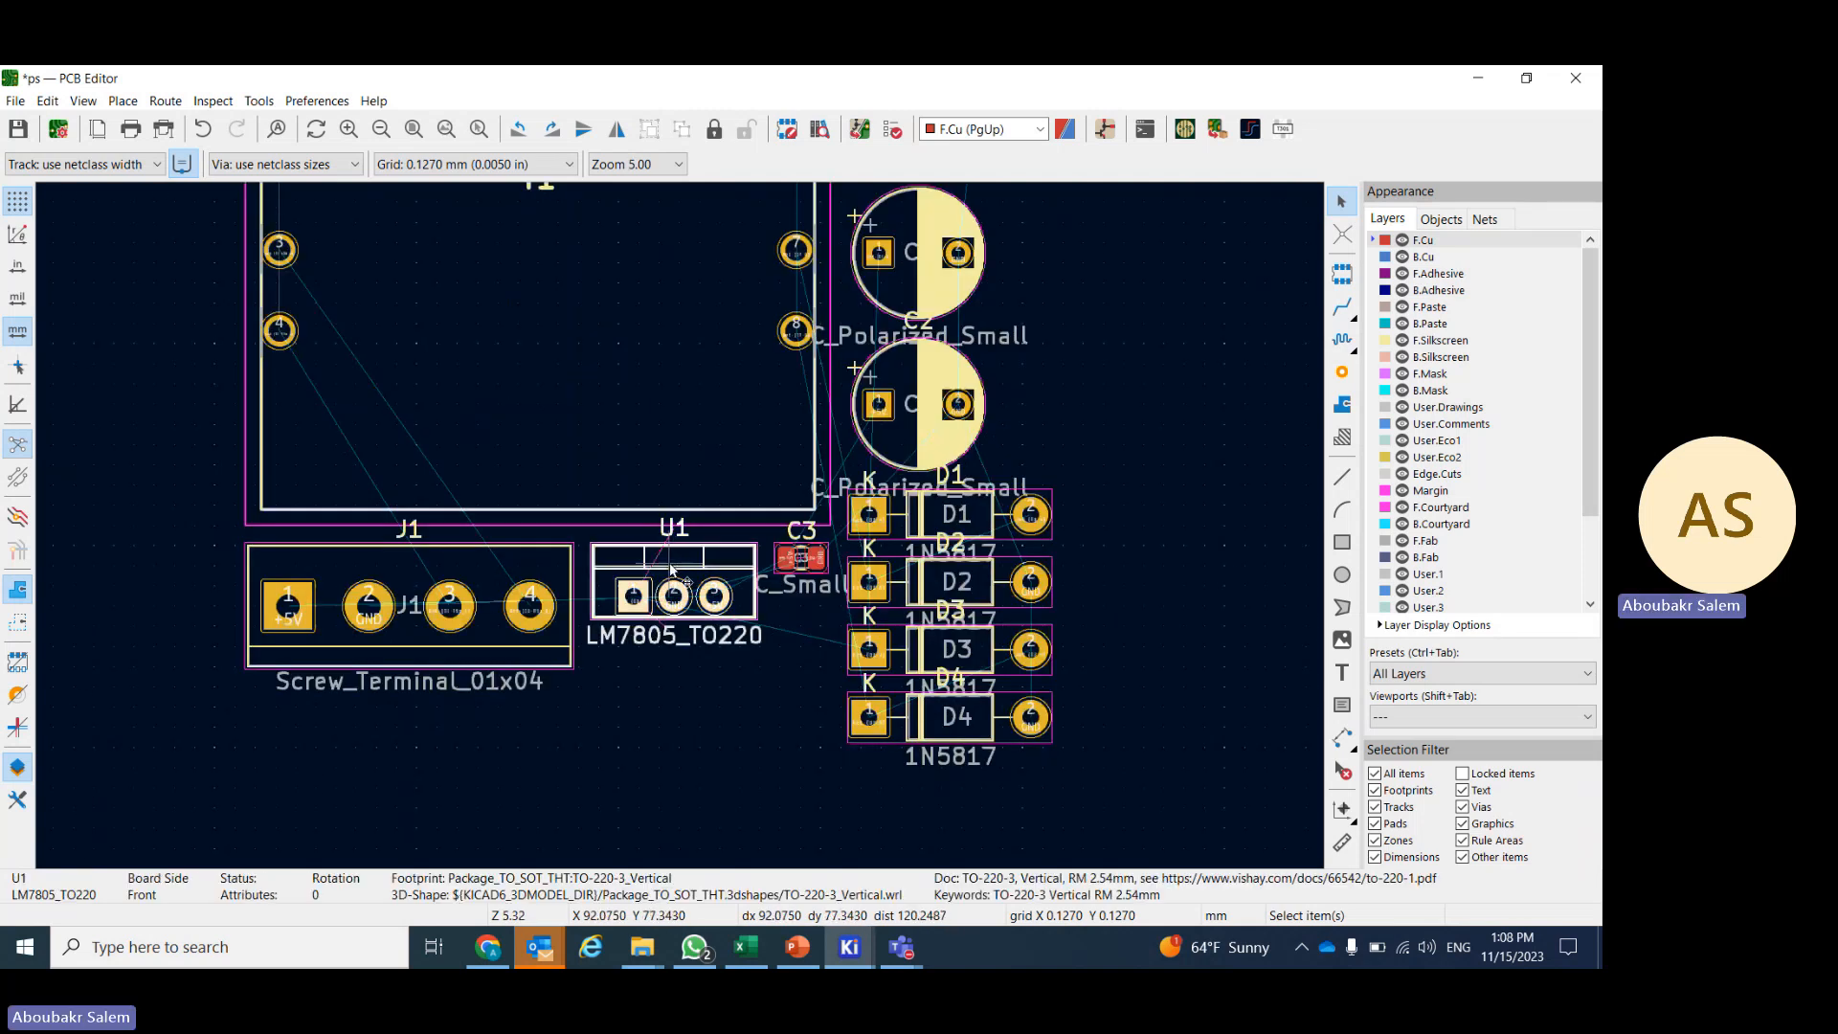
pyautogui.scroll(4, 672, 563)
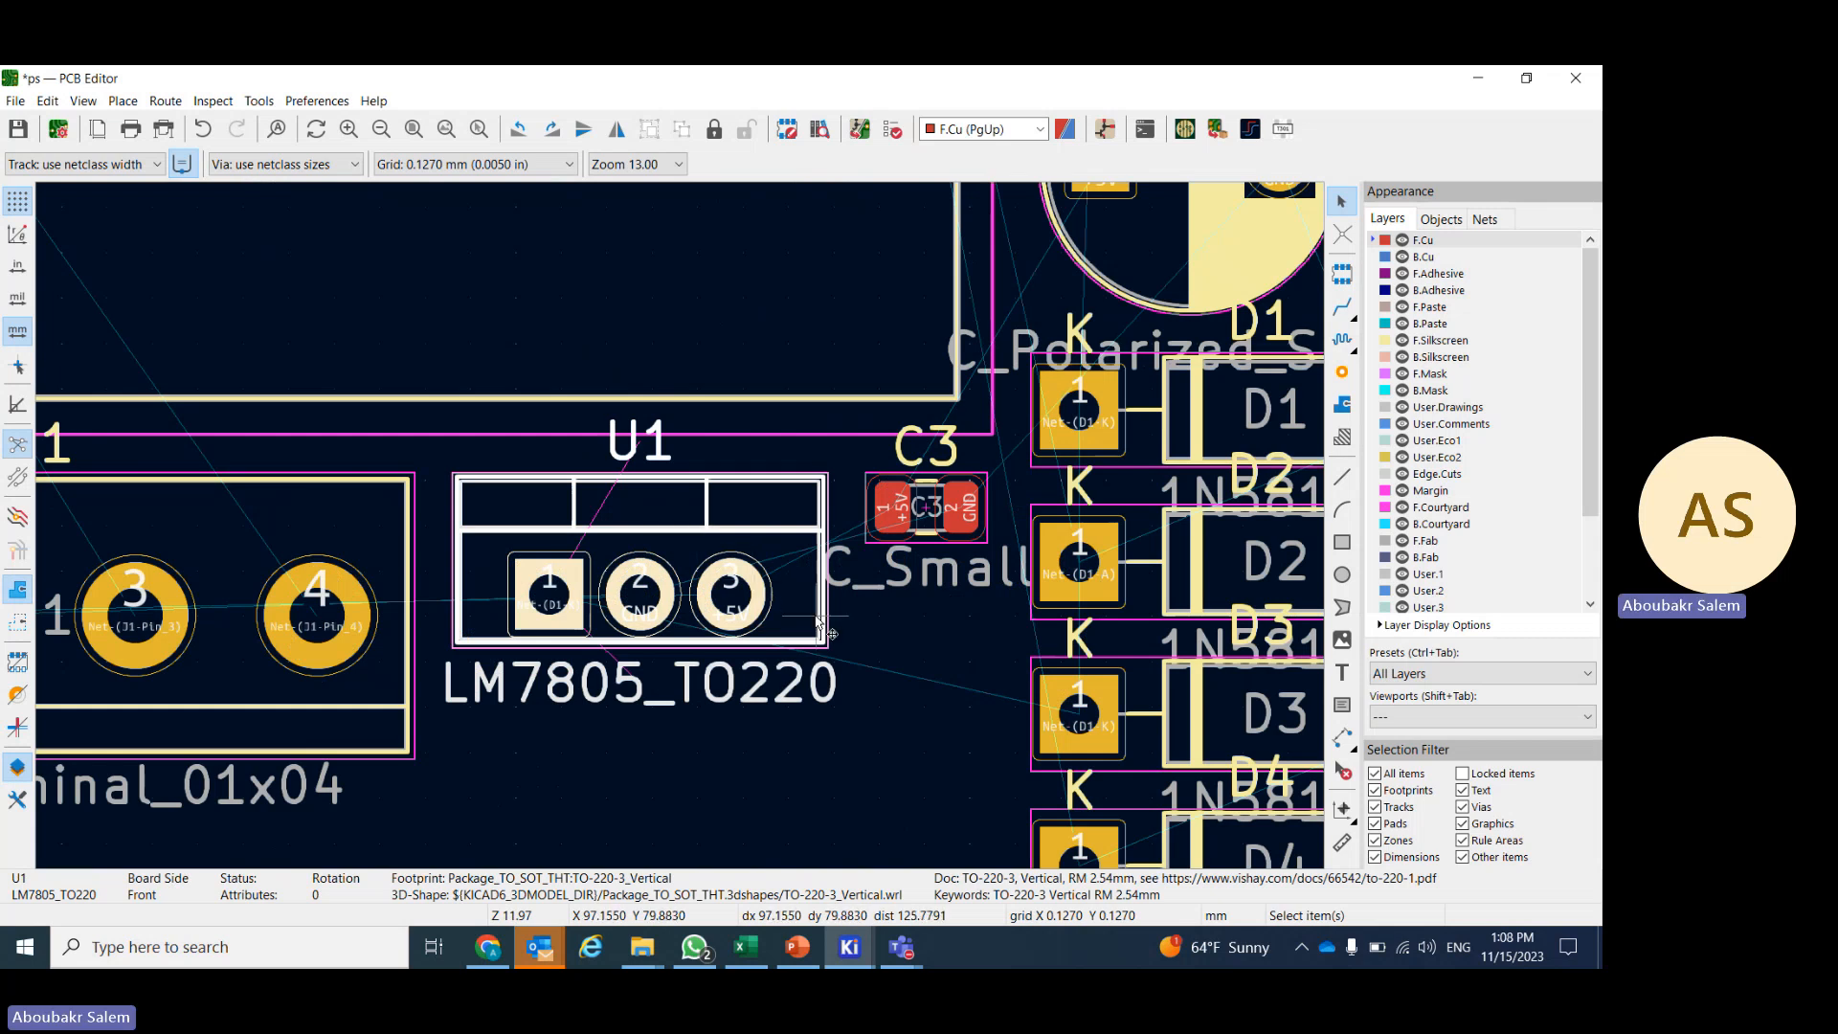
pyautogui.click(865, 647)
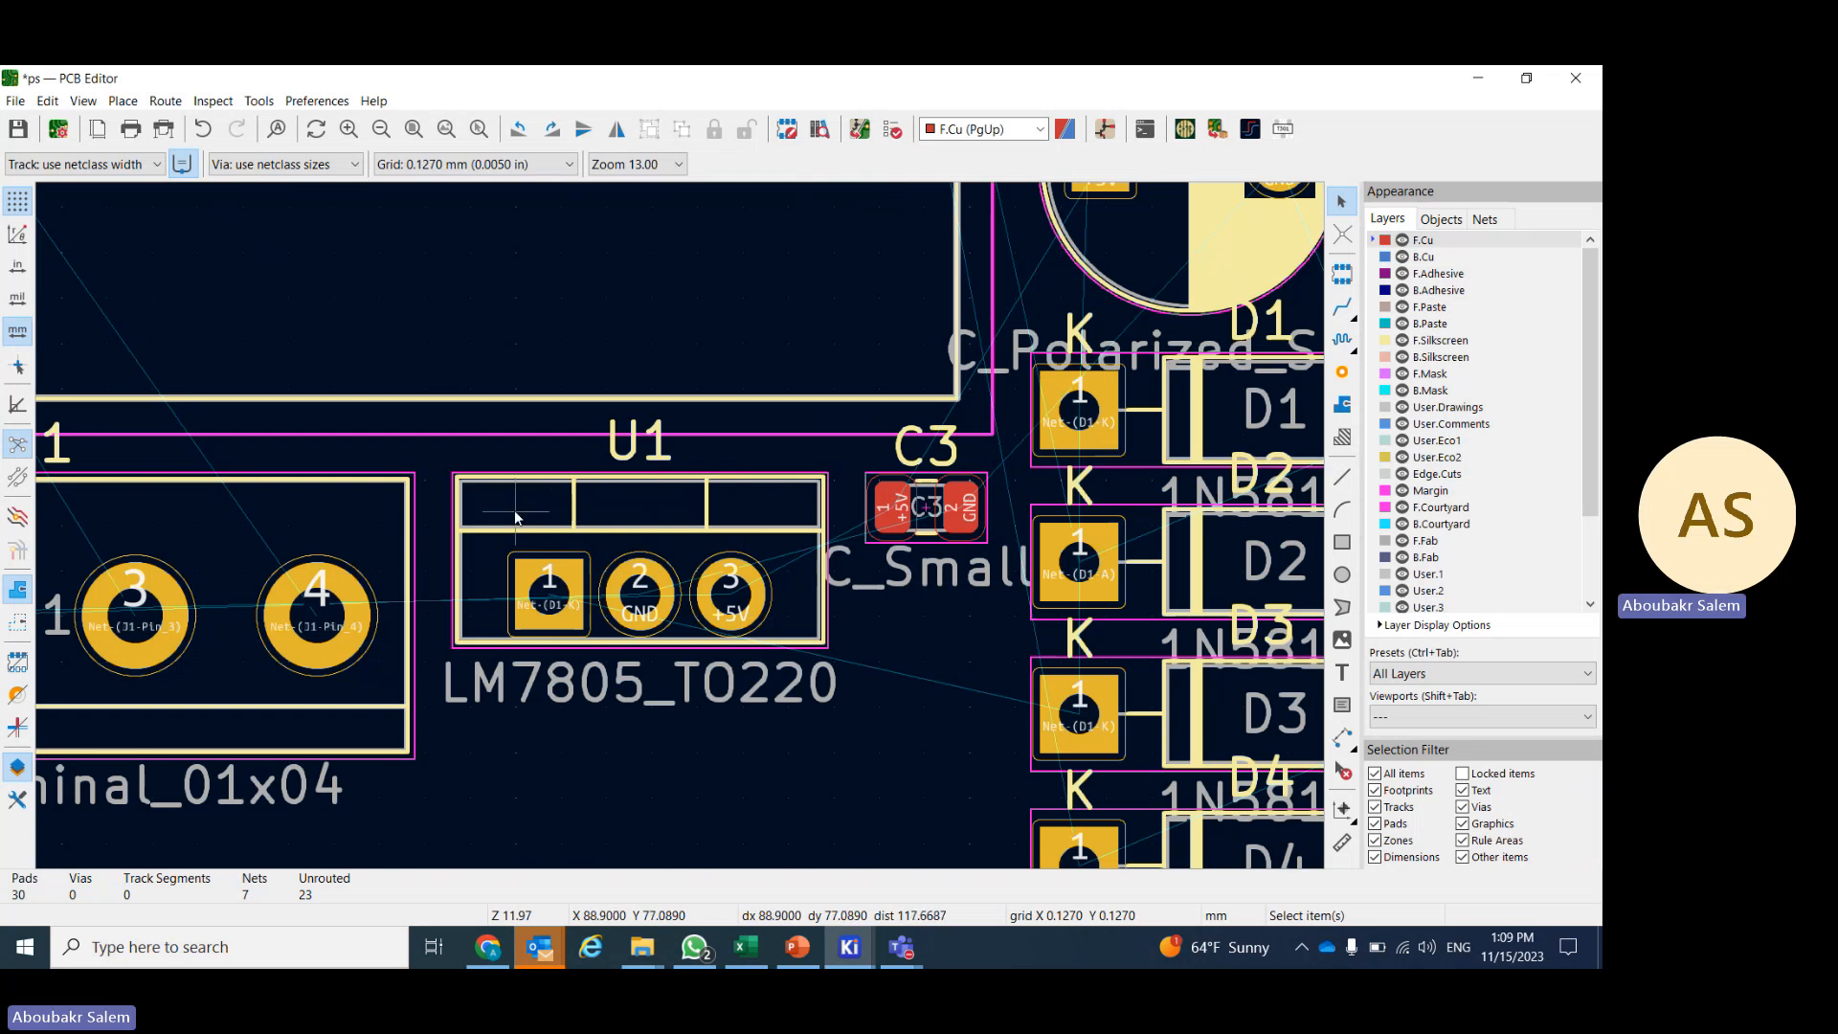
pyautogui.scroll(-5, 515, 517)
pyautogui.scroll(5, 675, 526)
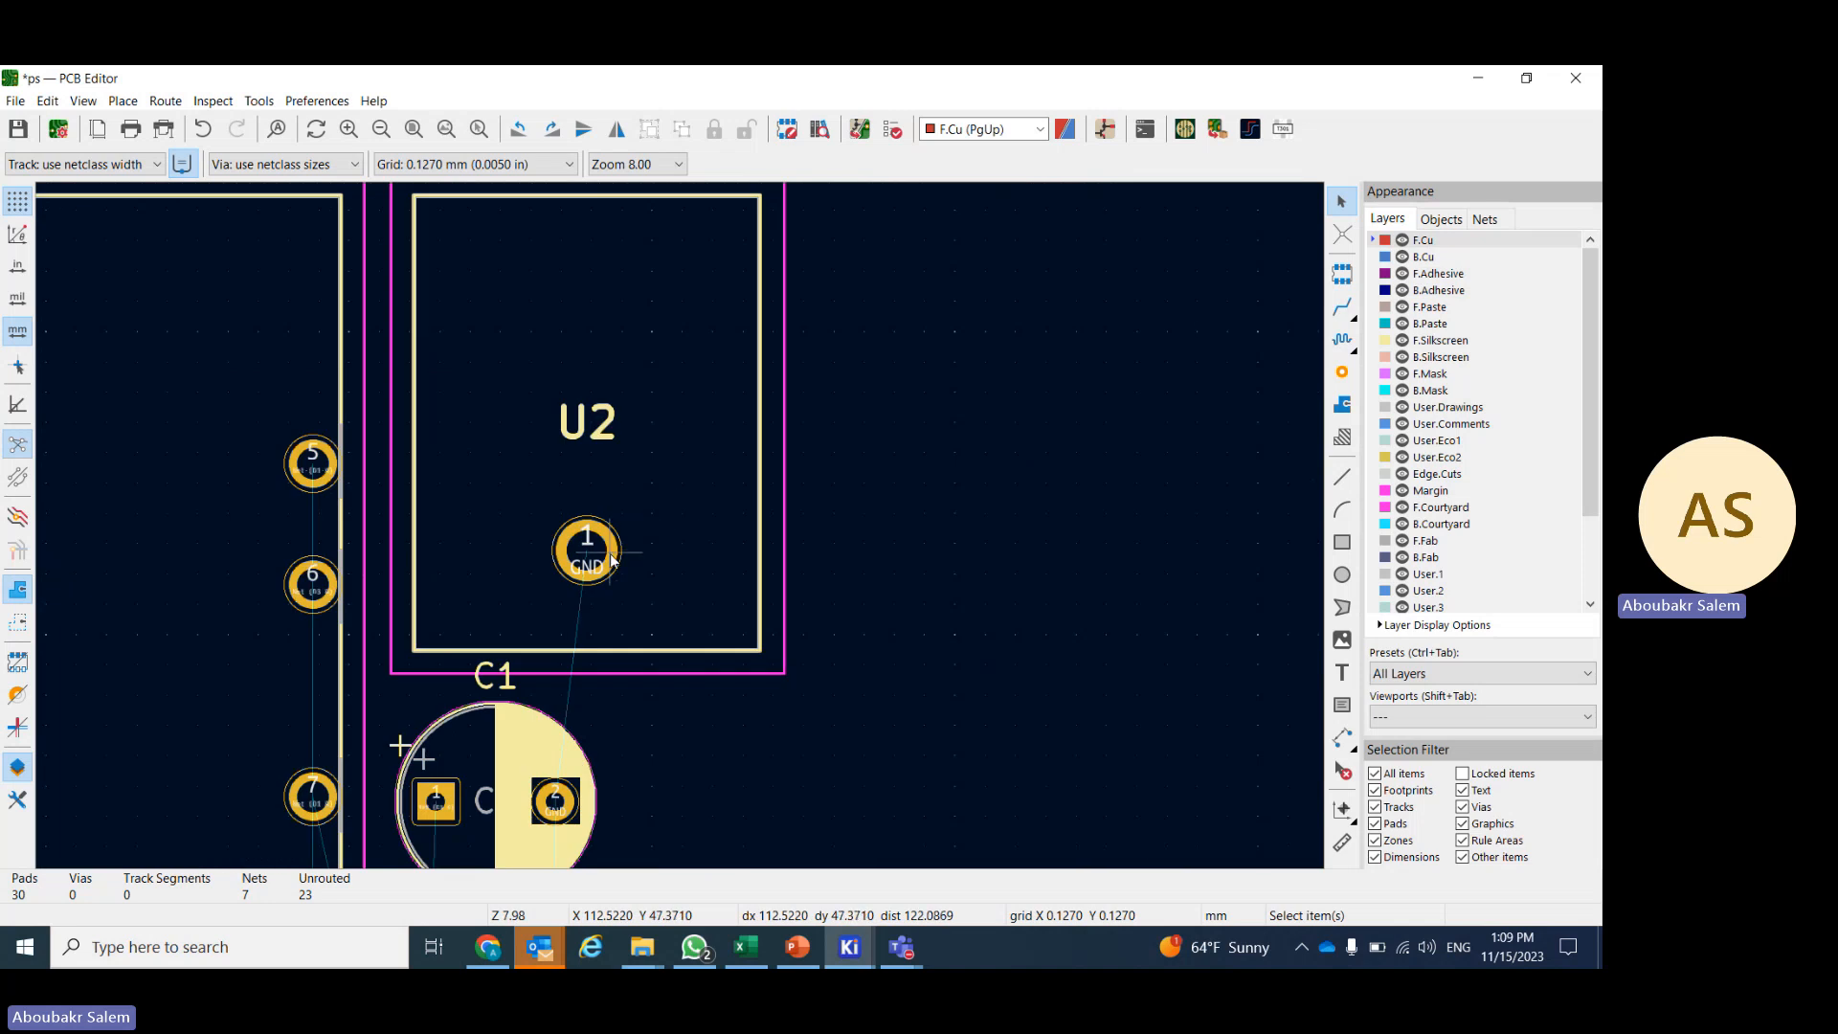
pyautogui.scroll(-5, 688, 517)
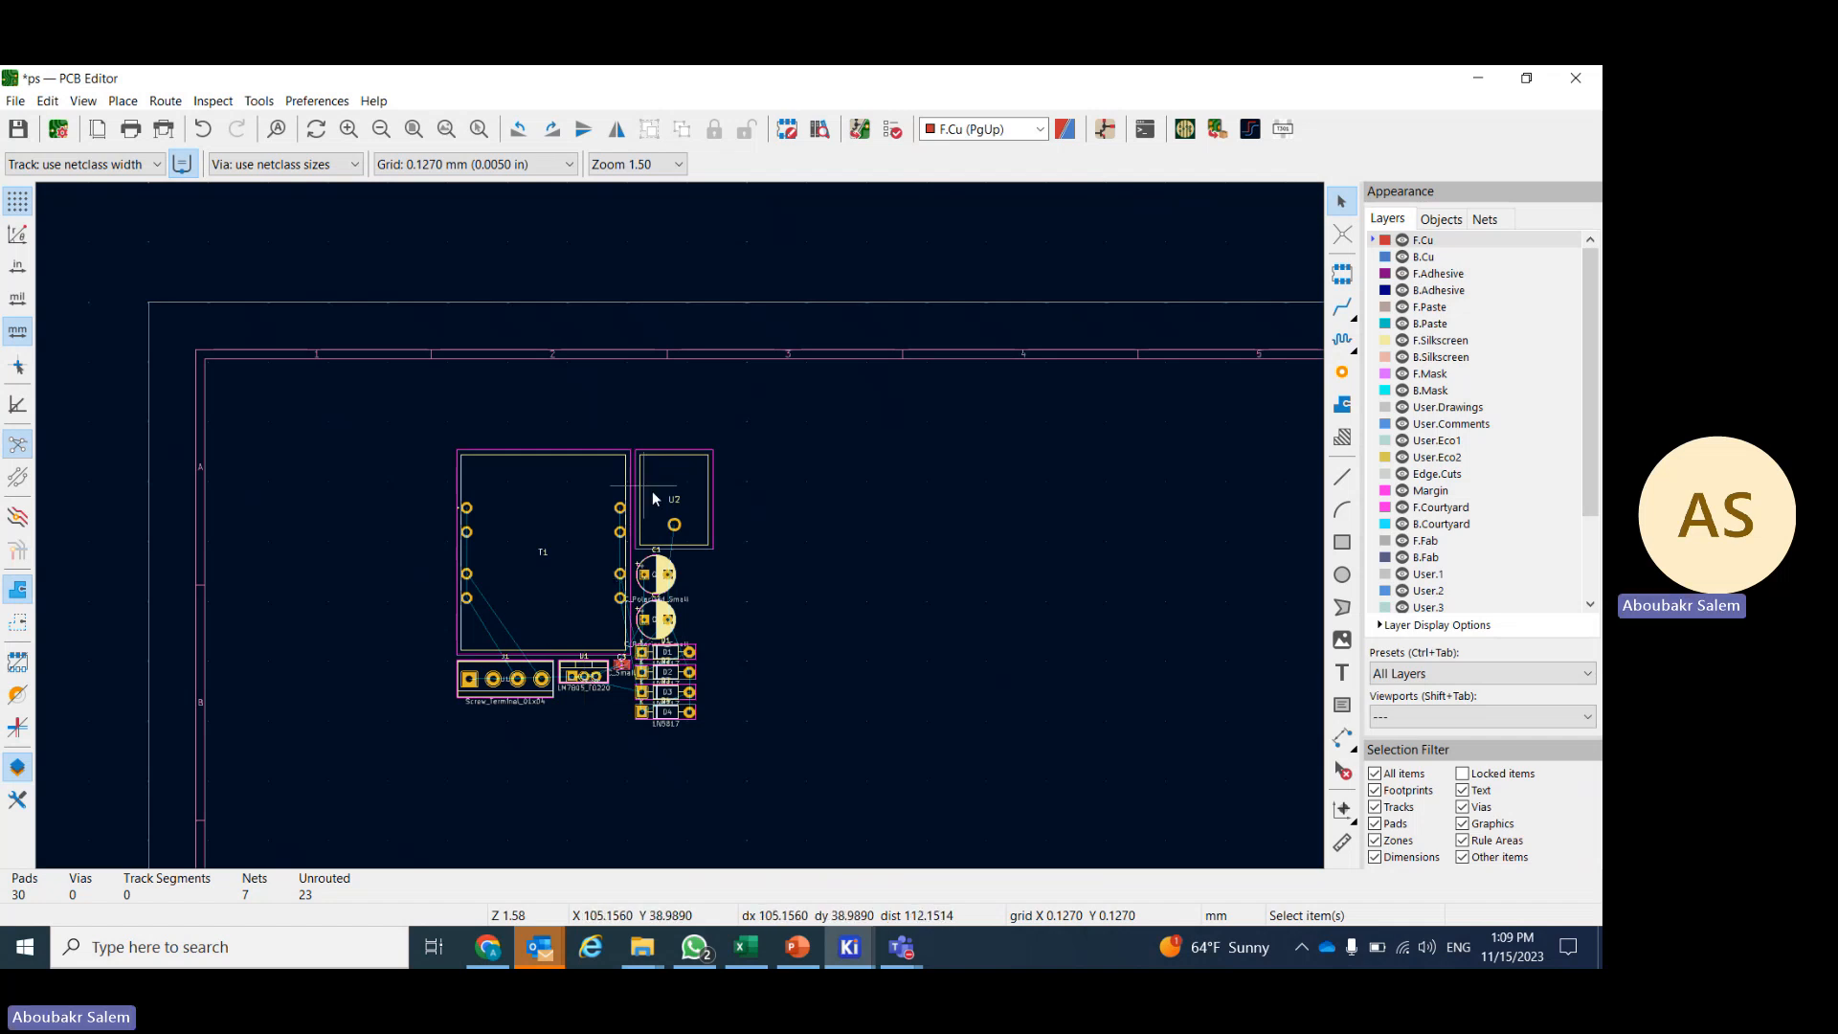
# - Move capacitors C2 and C1 out to the right of the heatsink and diodes, clearing the space below U2
pyautogui.click(710, 506)
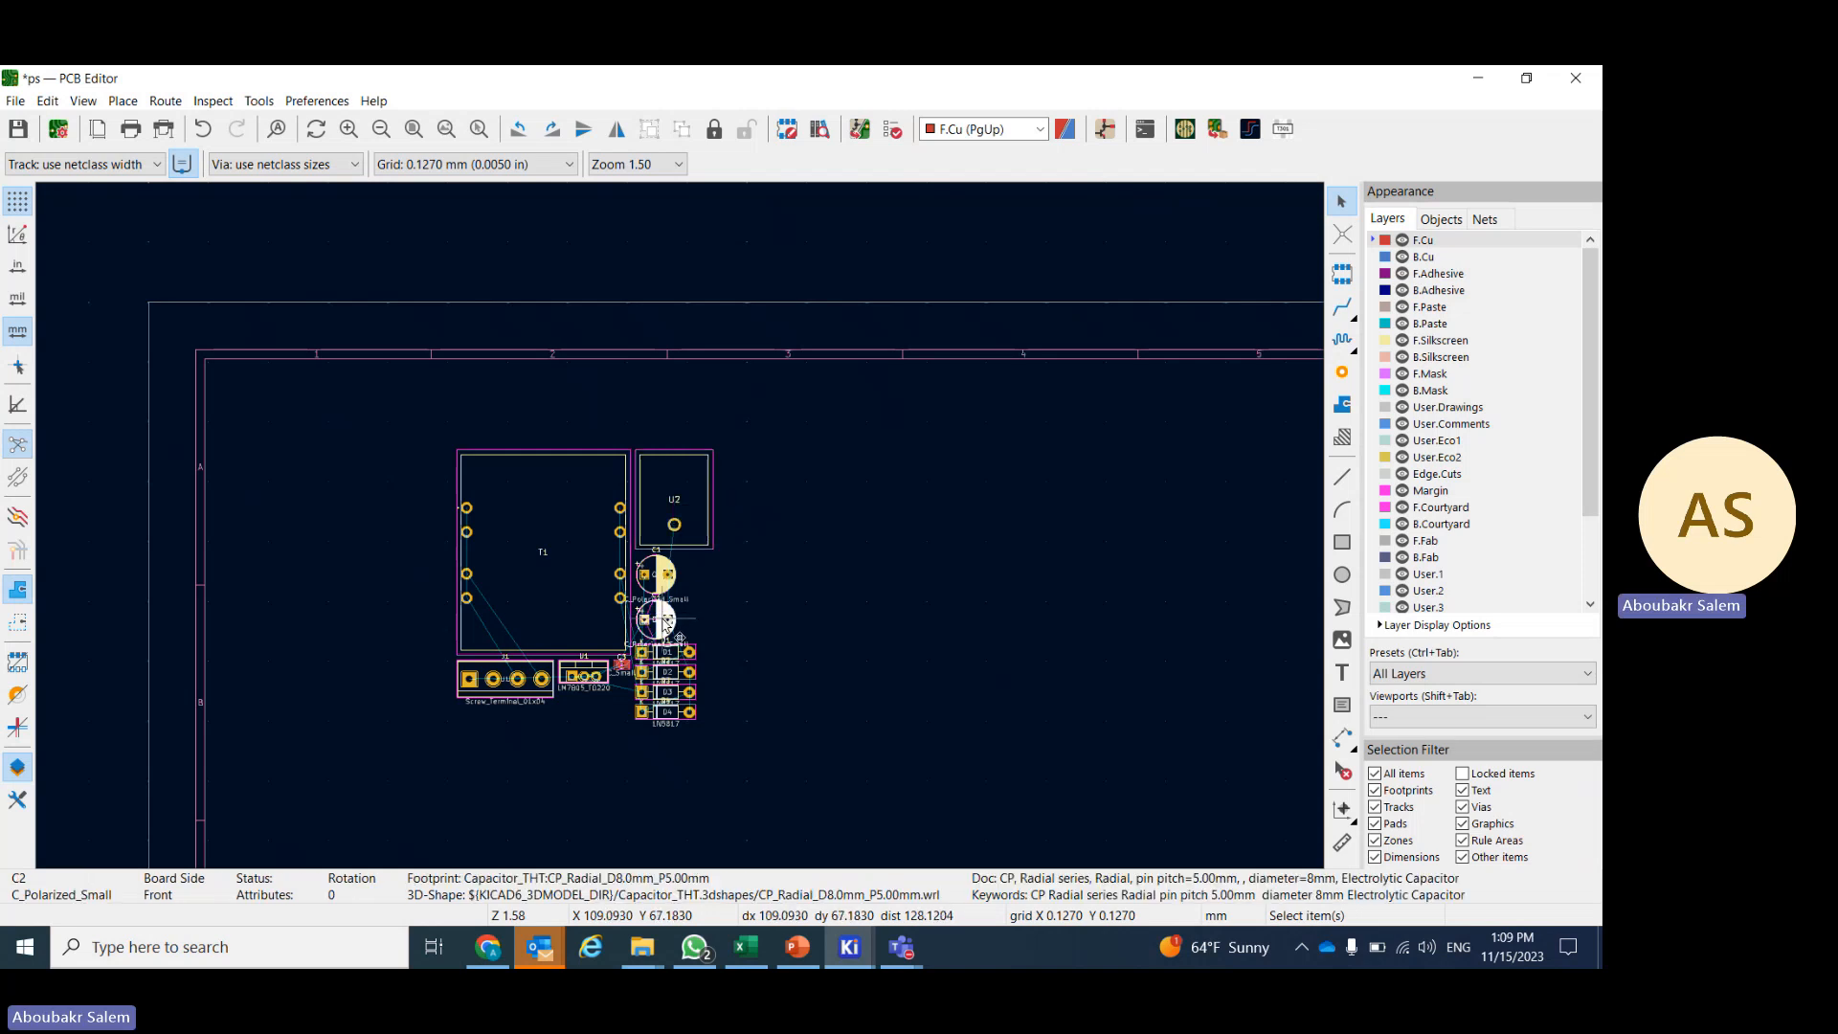
pyautogui.moveTo(667, 617); pyautogui.dragTo(772, 618)
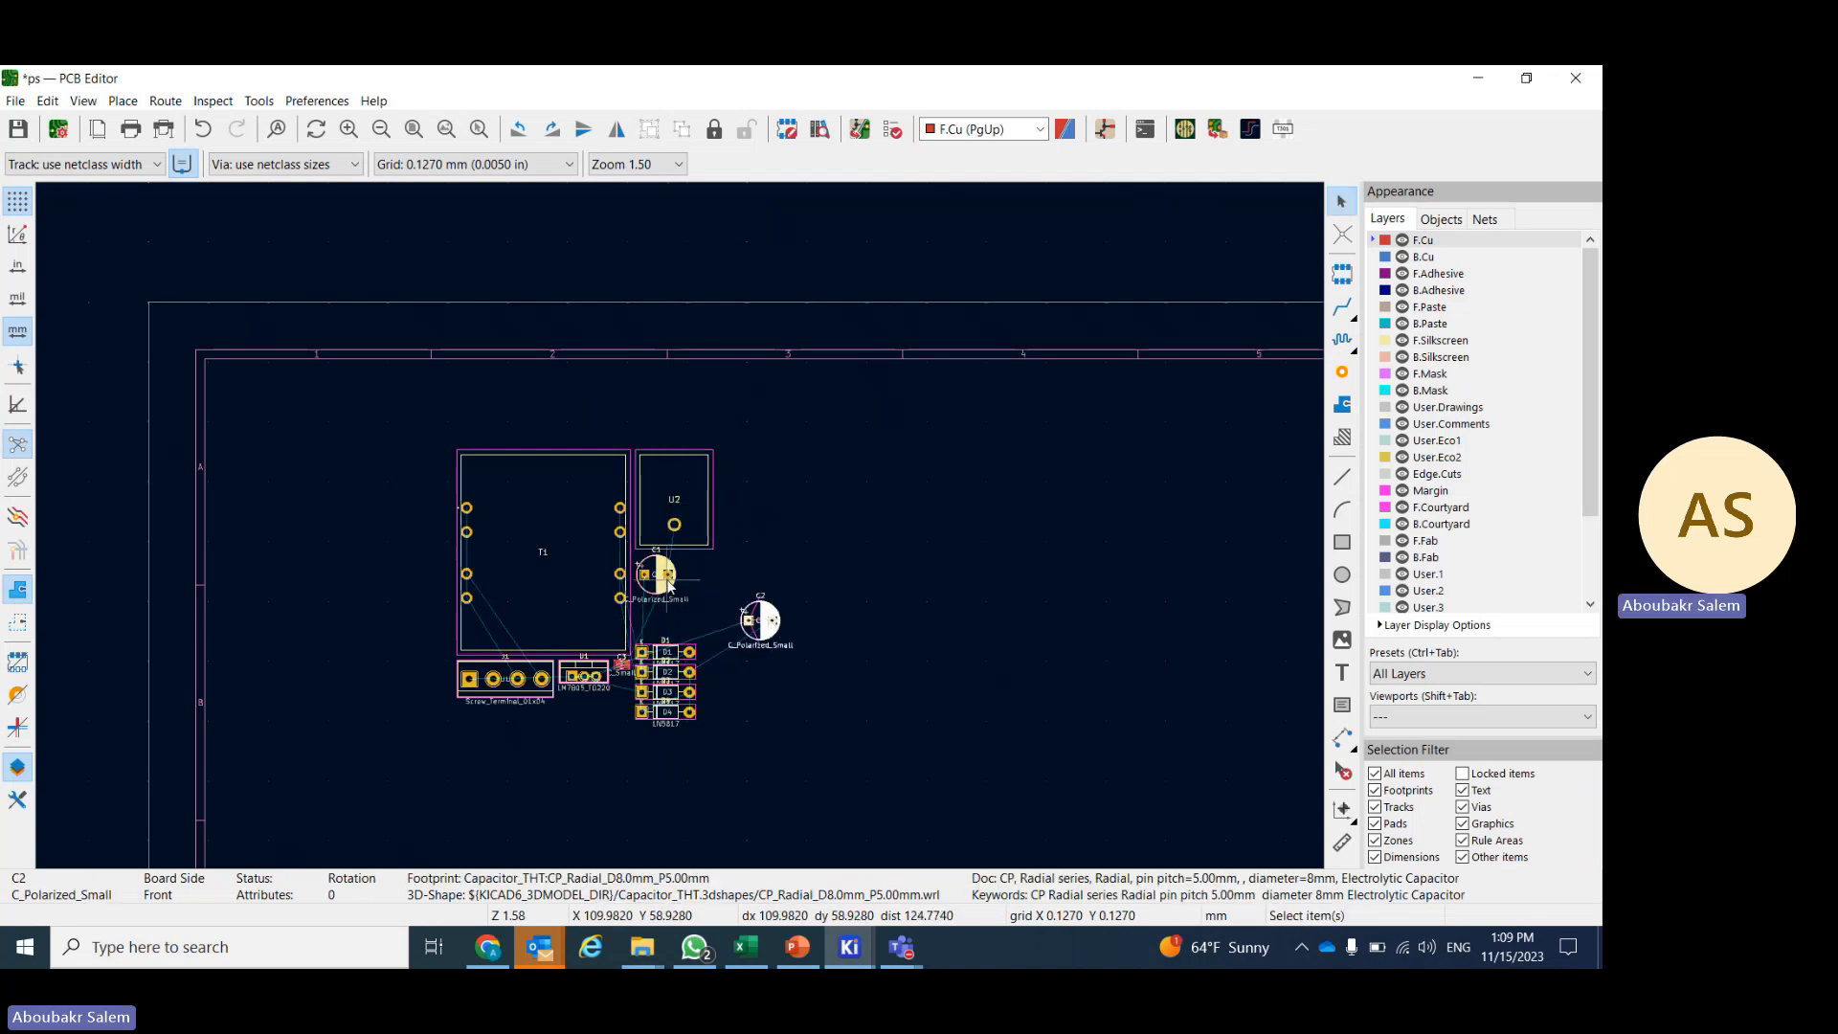
pyautogui.moveTo(668, 579); pyautogui.dragTo(804, 565)
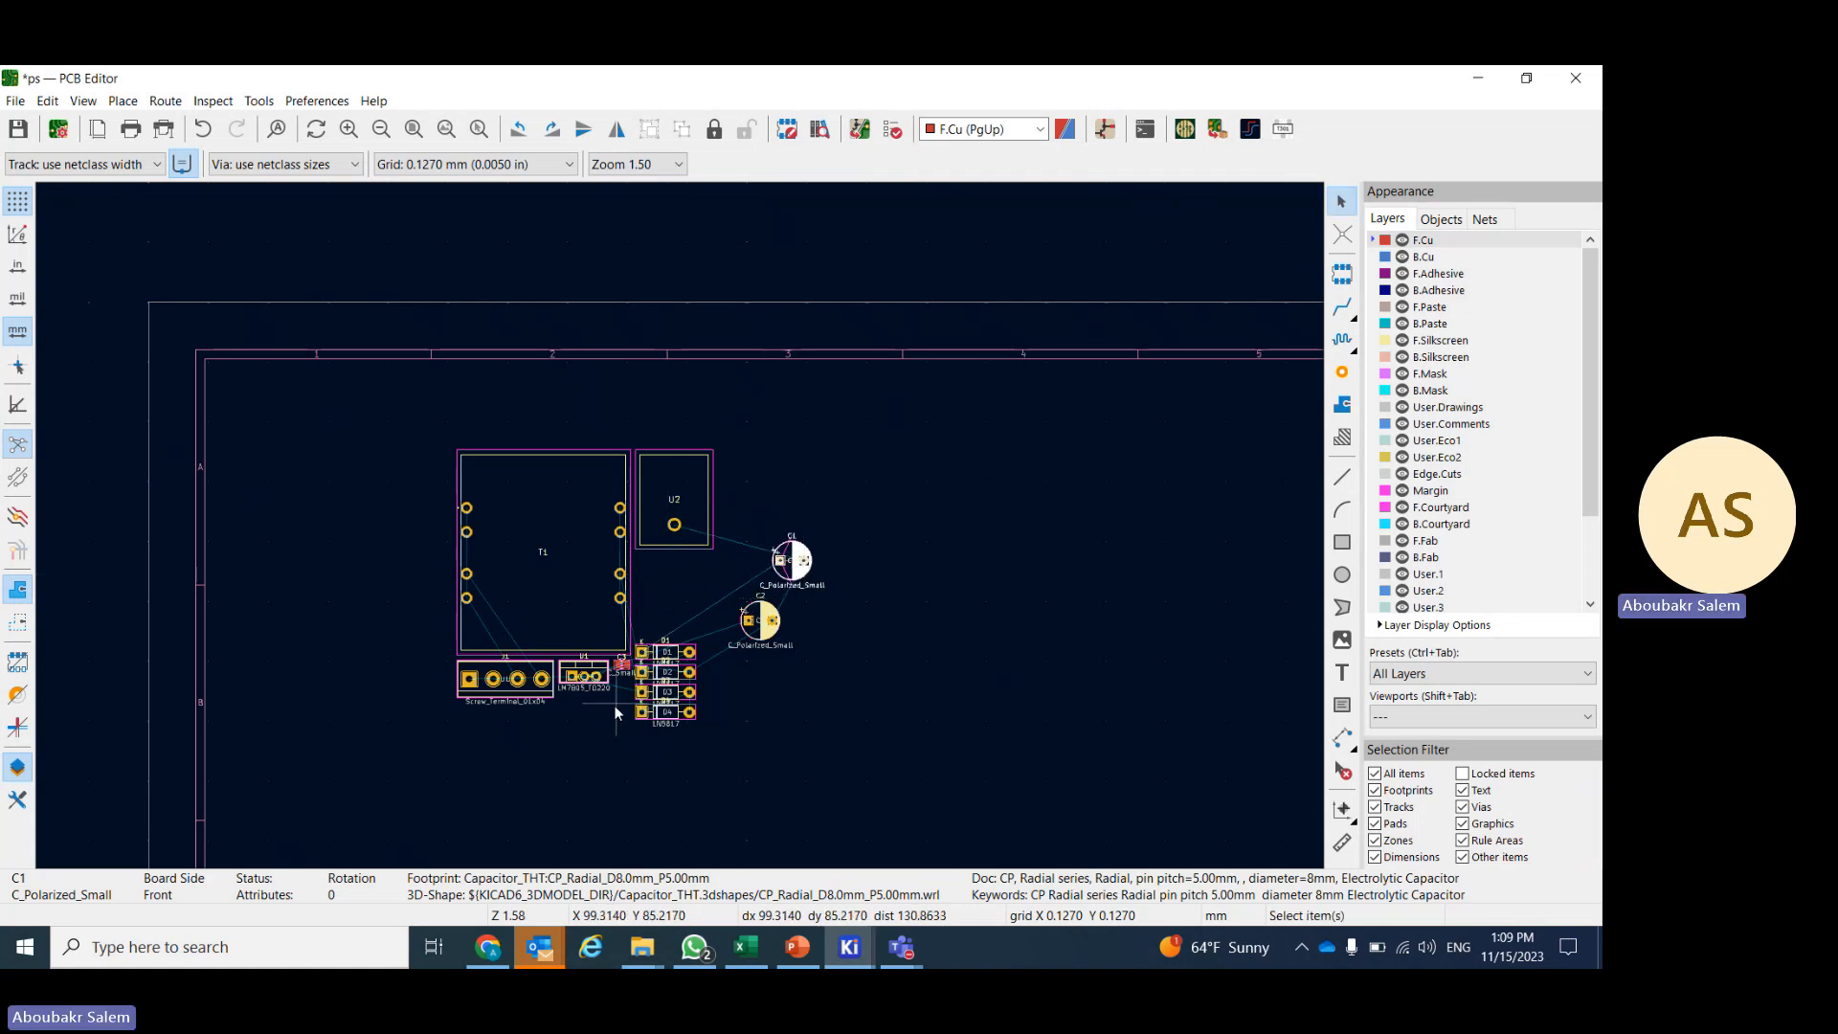
# - Move regulator U1 directly below heatsink U2, with its middle GND pad lined up under the heatsink's GND pad
pyautogui.click(584, 676)
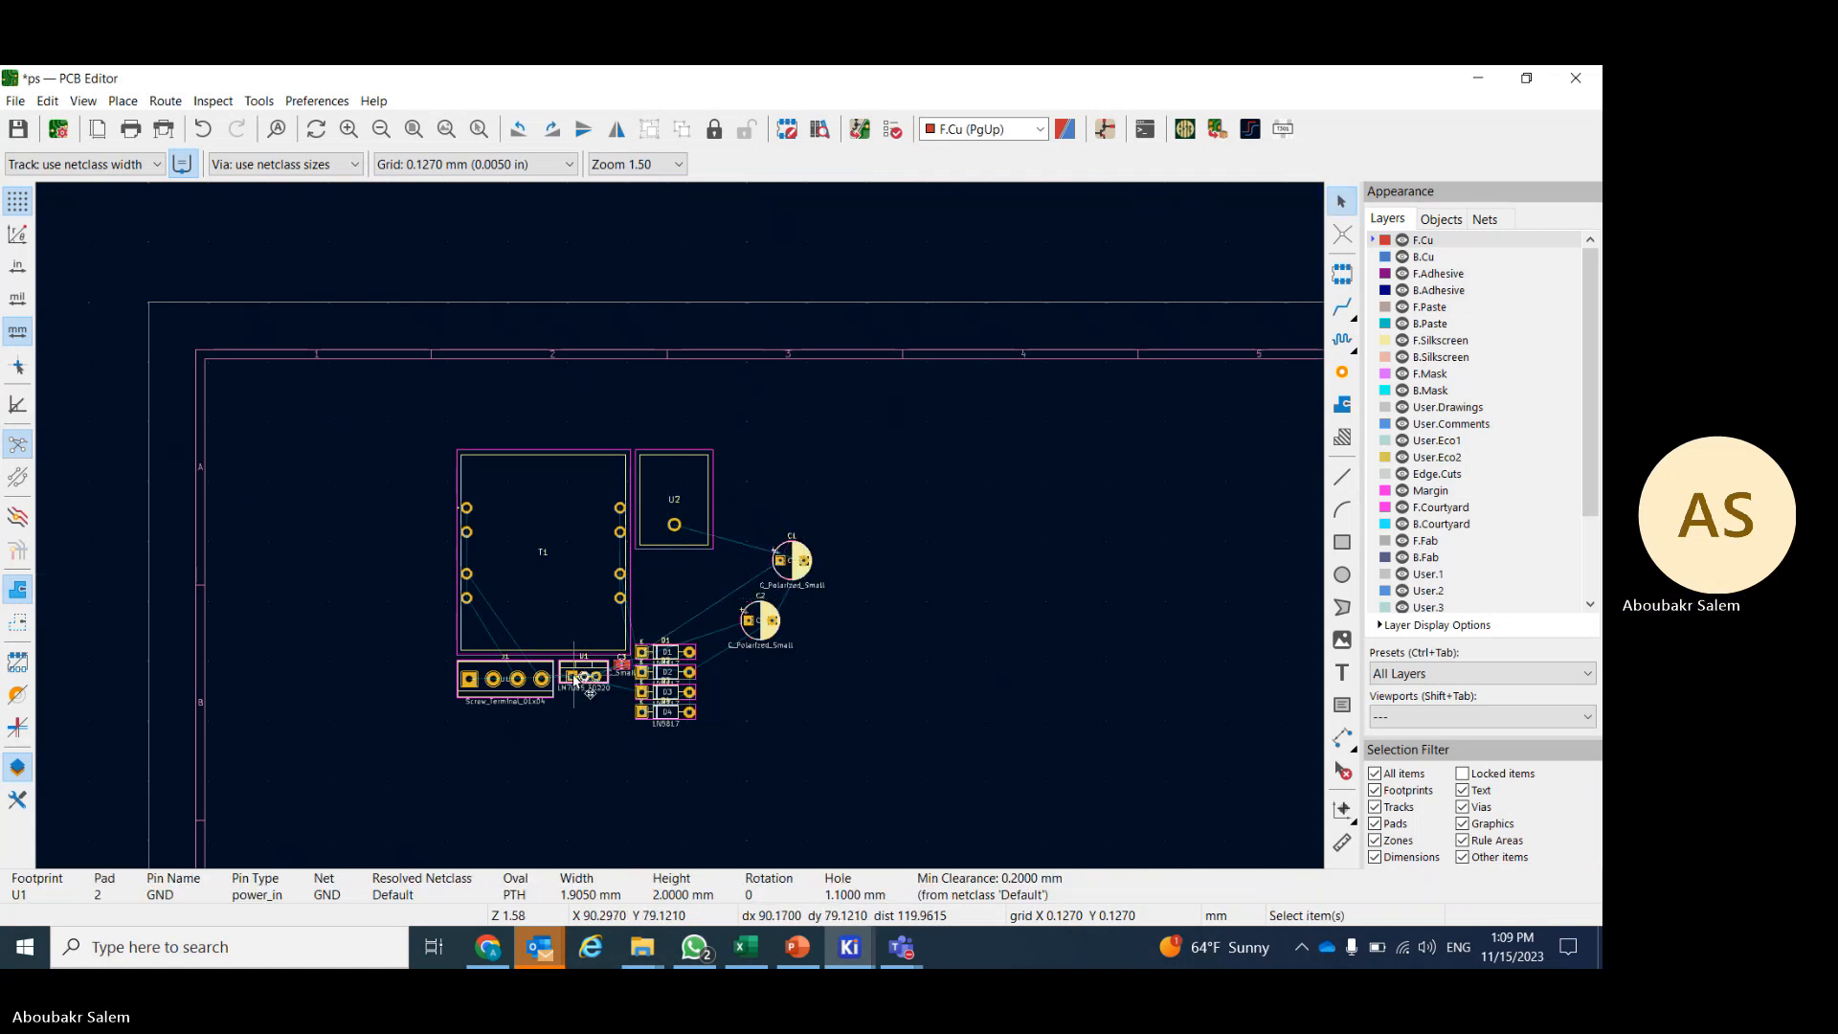
pyautogui.moveTo(585, 675); pyautogui.dragTo(678, 555)
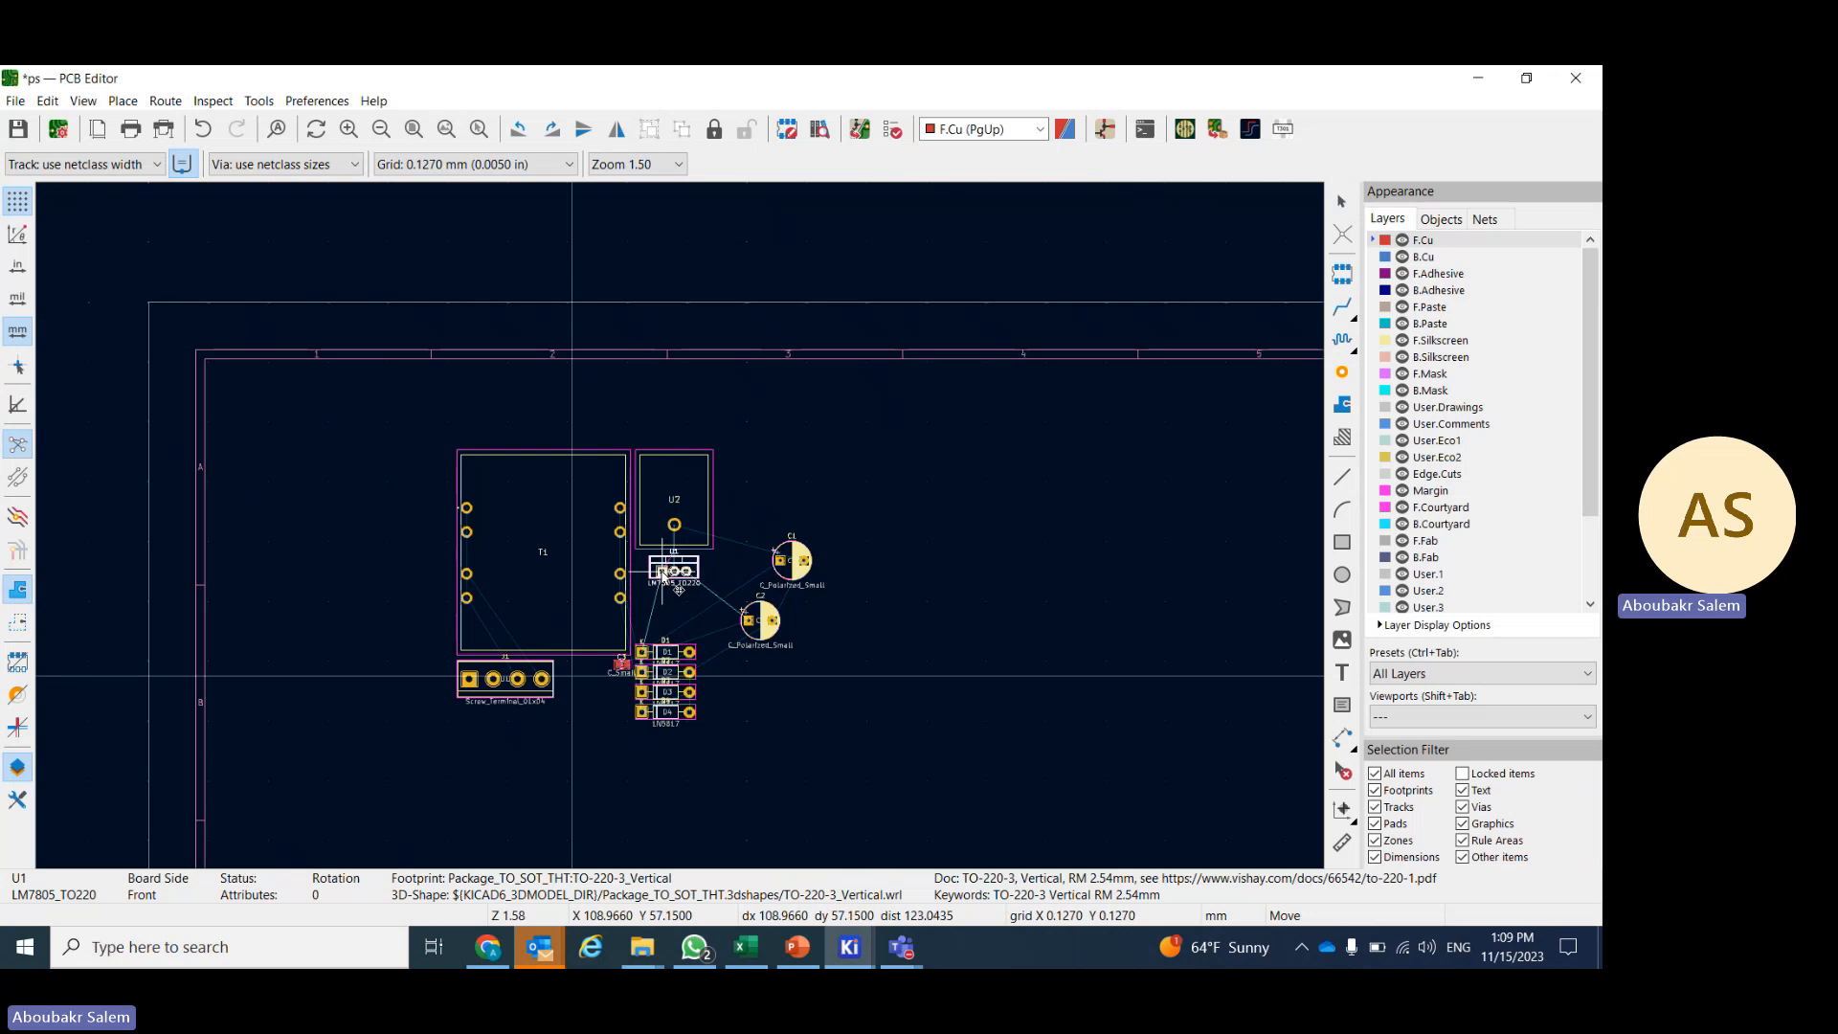
pyautogui.scroll(5, 682, 532)
pyautogui.scroll(3, 681, 533)
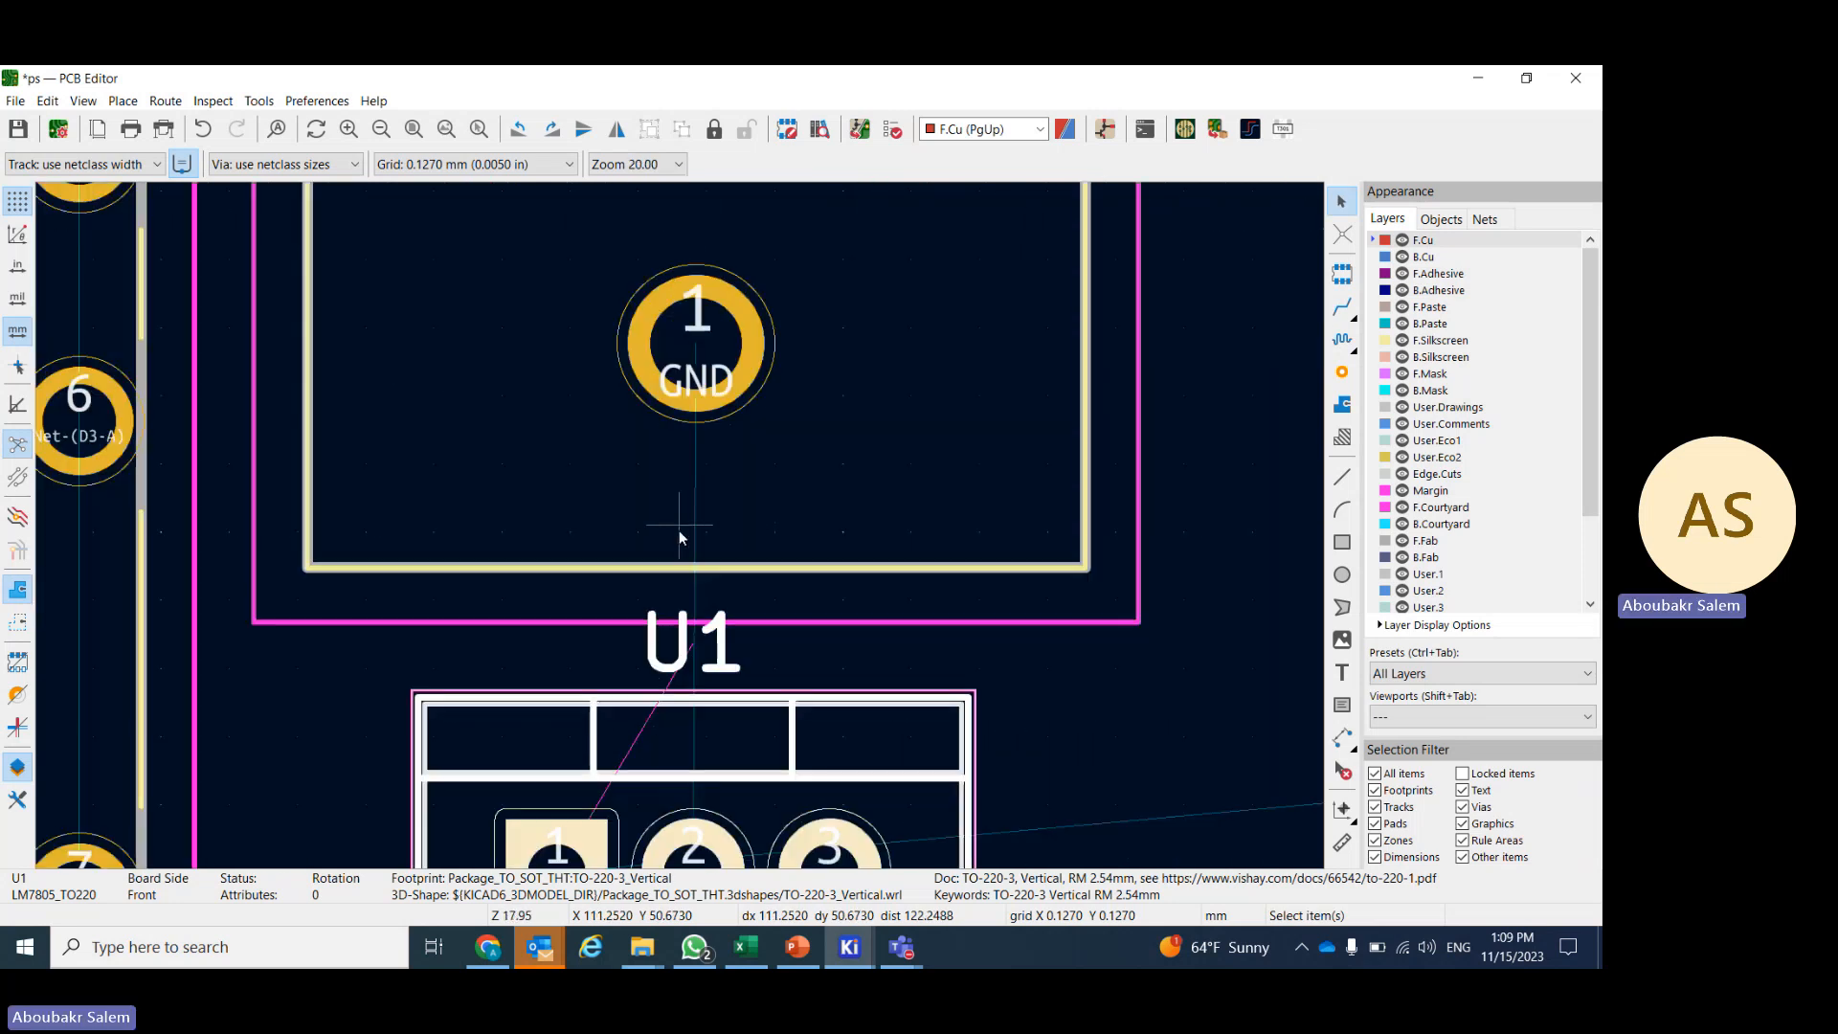
pyautogui.moveTo(691, 813); pyautogui.dragTo(696, 773)
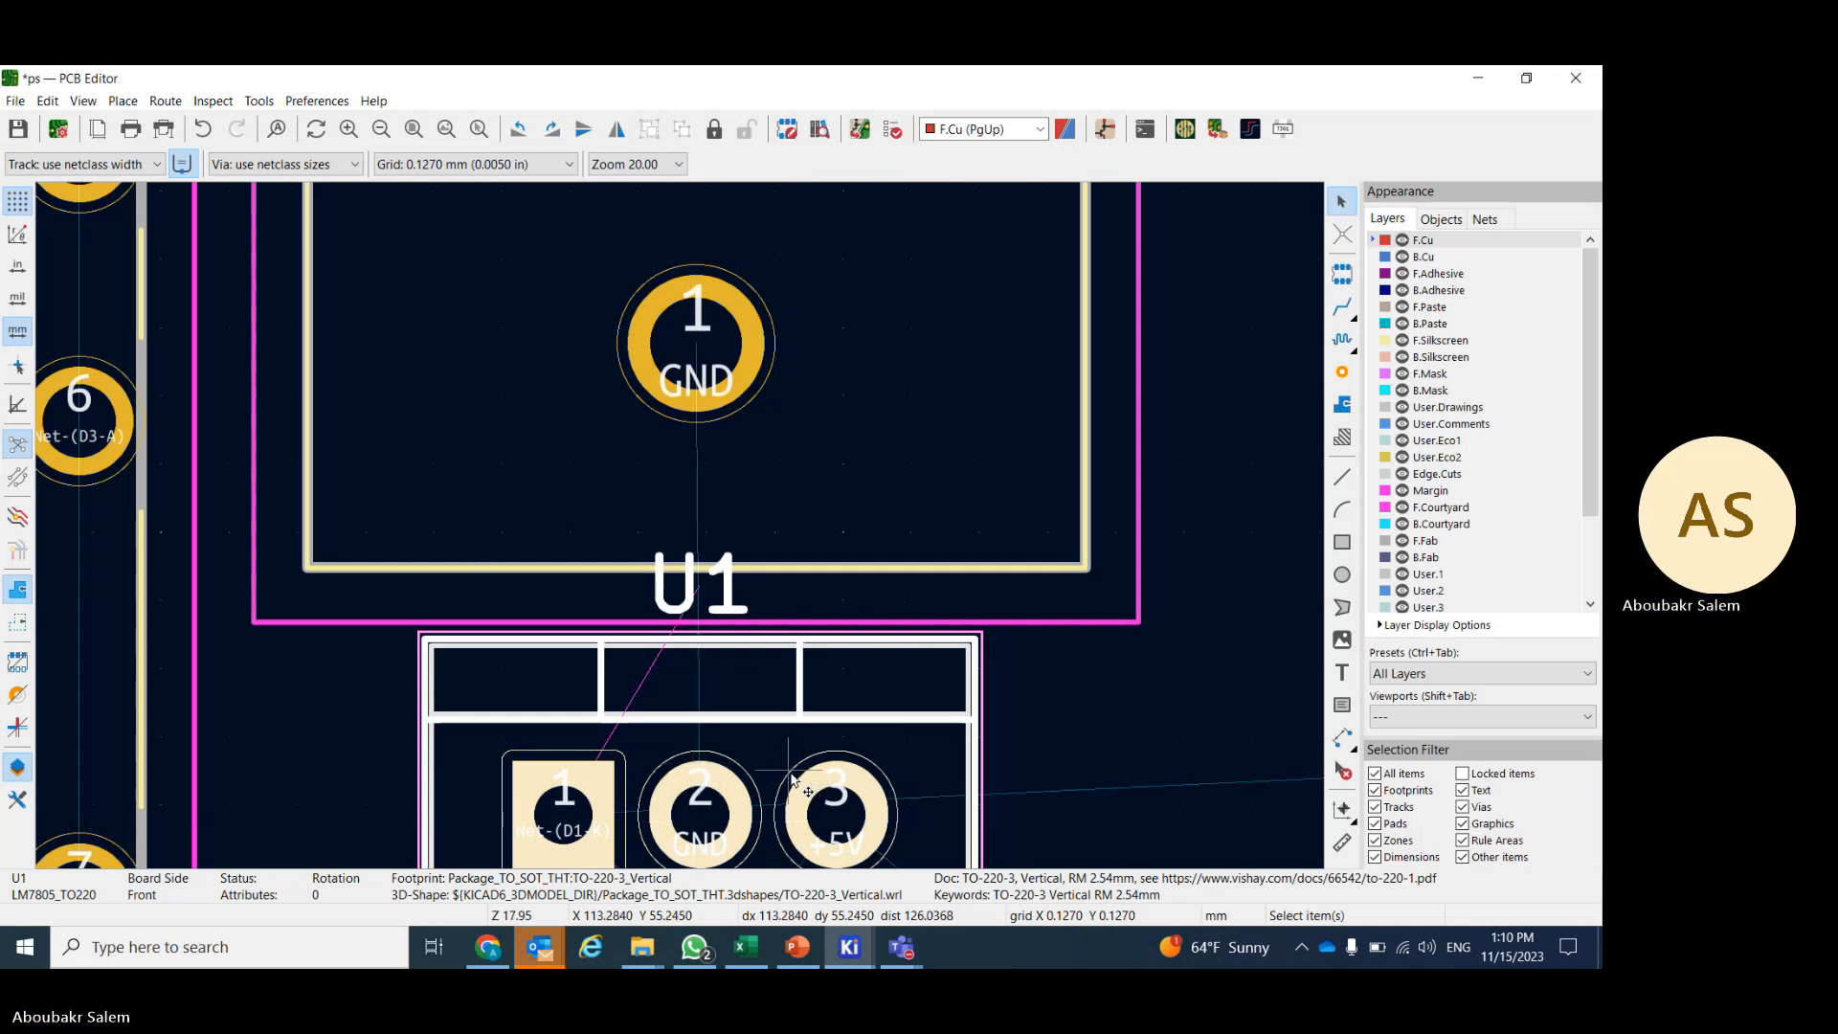
pyautogui.scroll(-3, 811, 783)
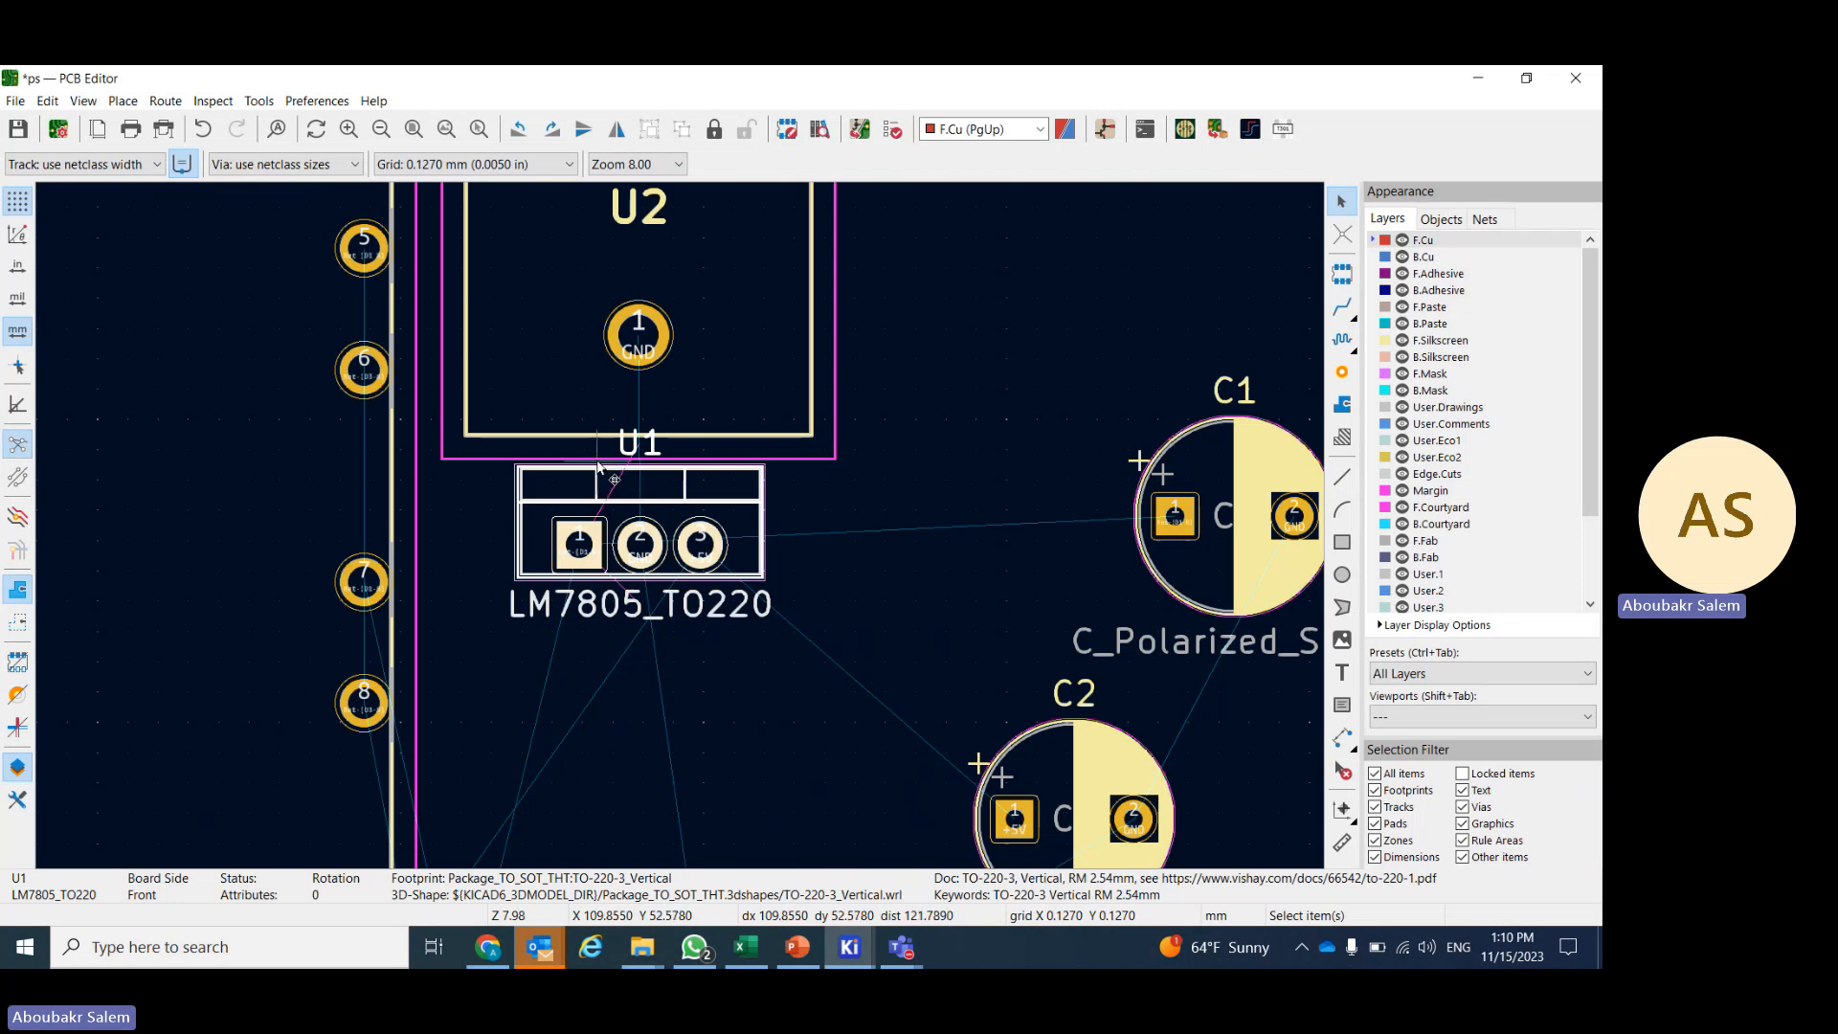
# - Move heatsink U2 and regulator U1 together up and to the right, above capacitors C1 and C2
pyautogui.click(893, 352)
pyautogui.scroll(-5, 658, 570)
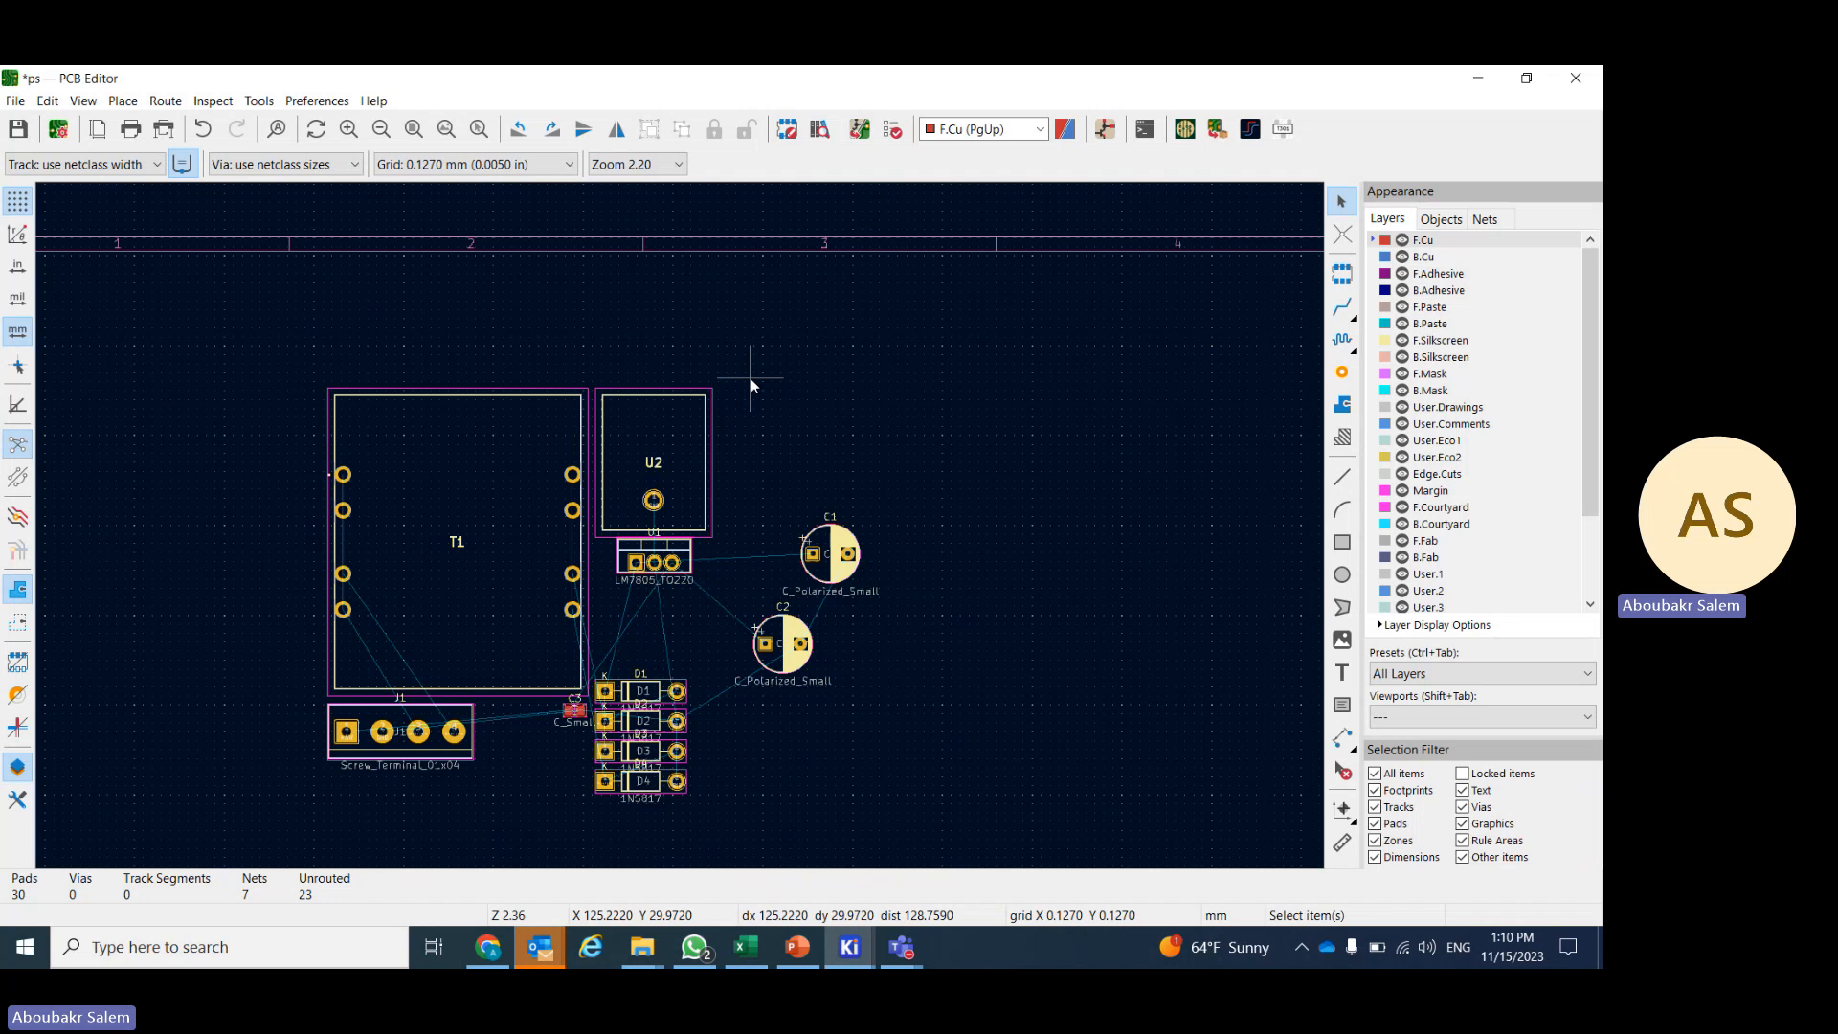
pyautogui.moveTo(750, 377); pyautogui.dragTo(888, 436)
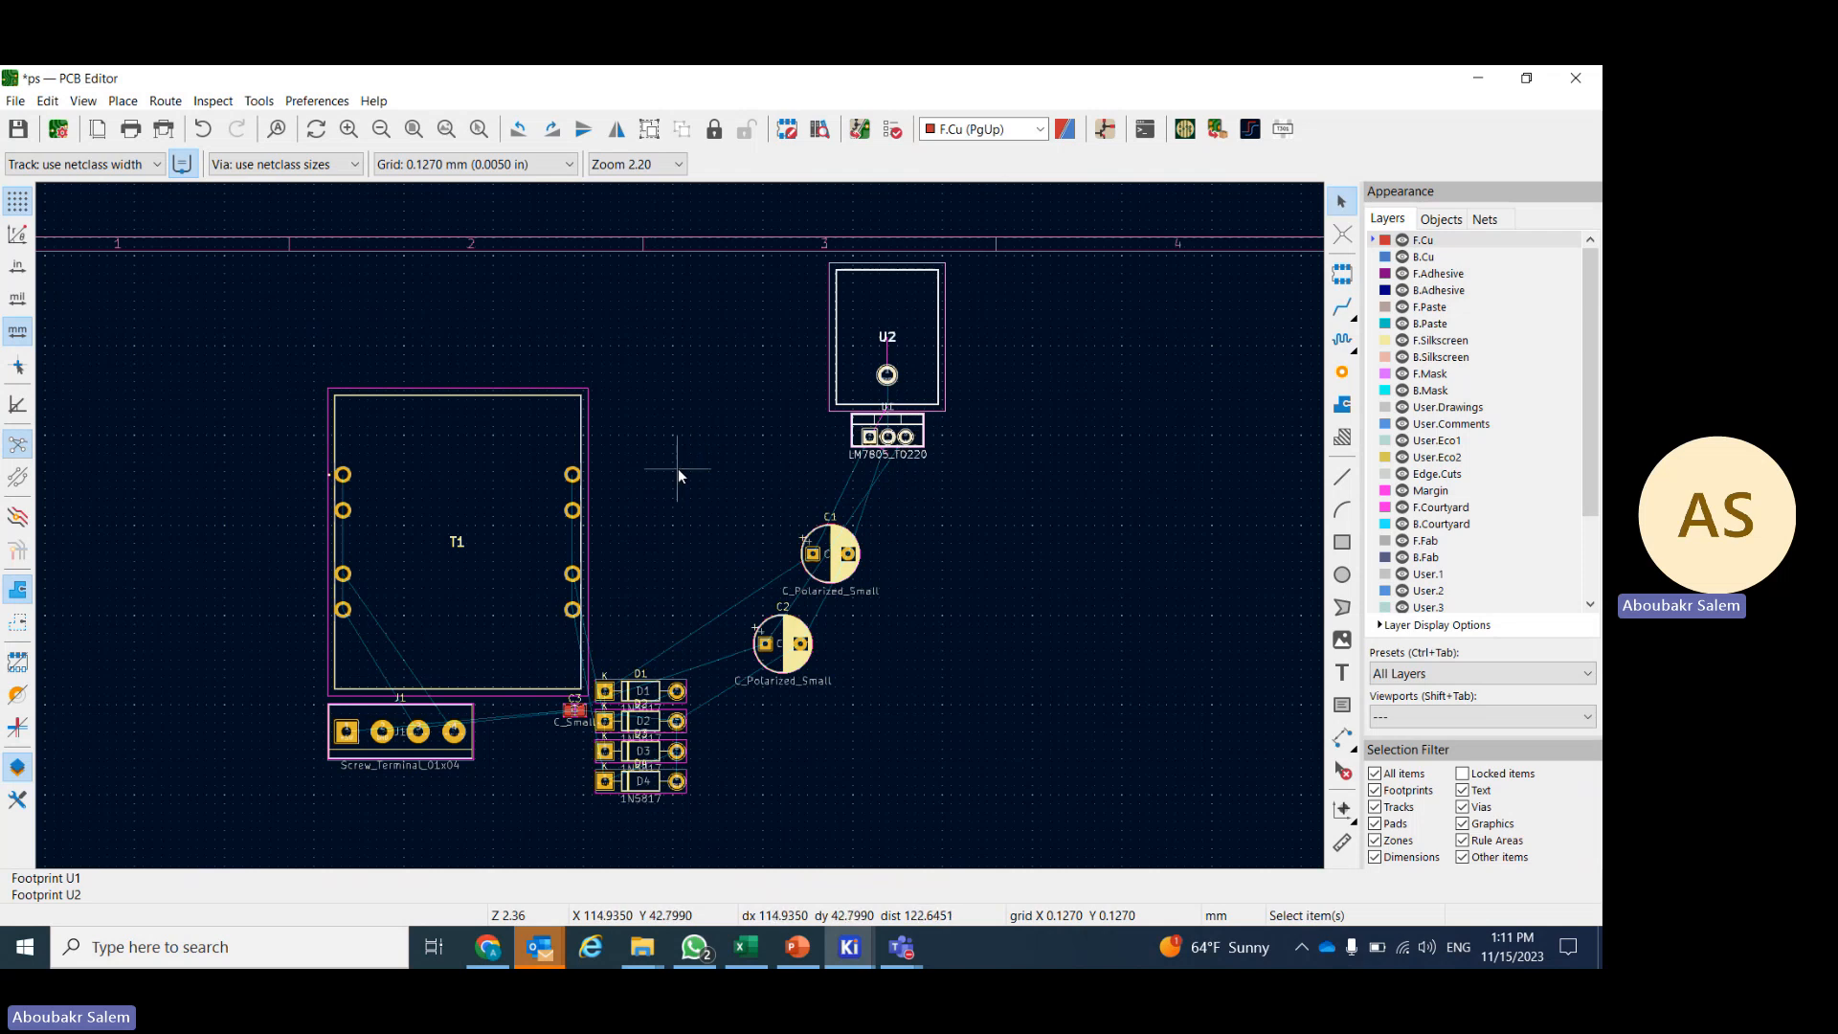
# - Move transformer T1 up and to the left, away from the diodes and the screw terminal
pyautogui.click(571, 511)
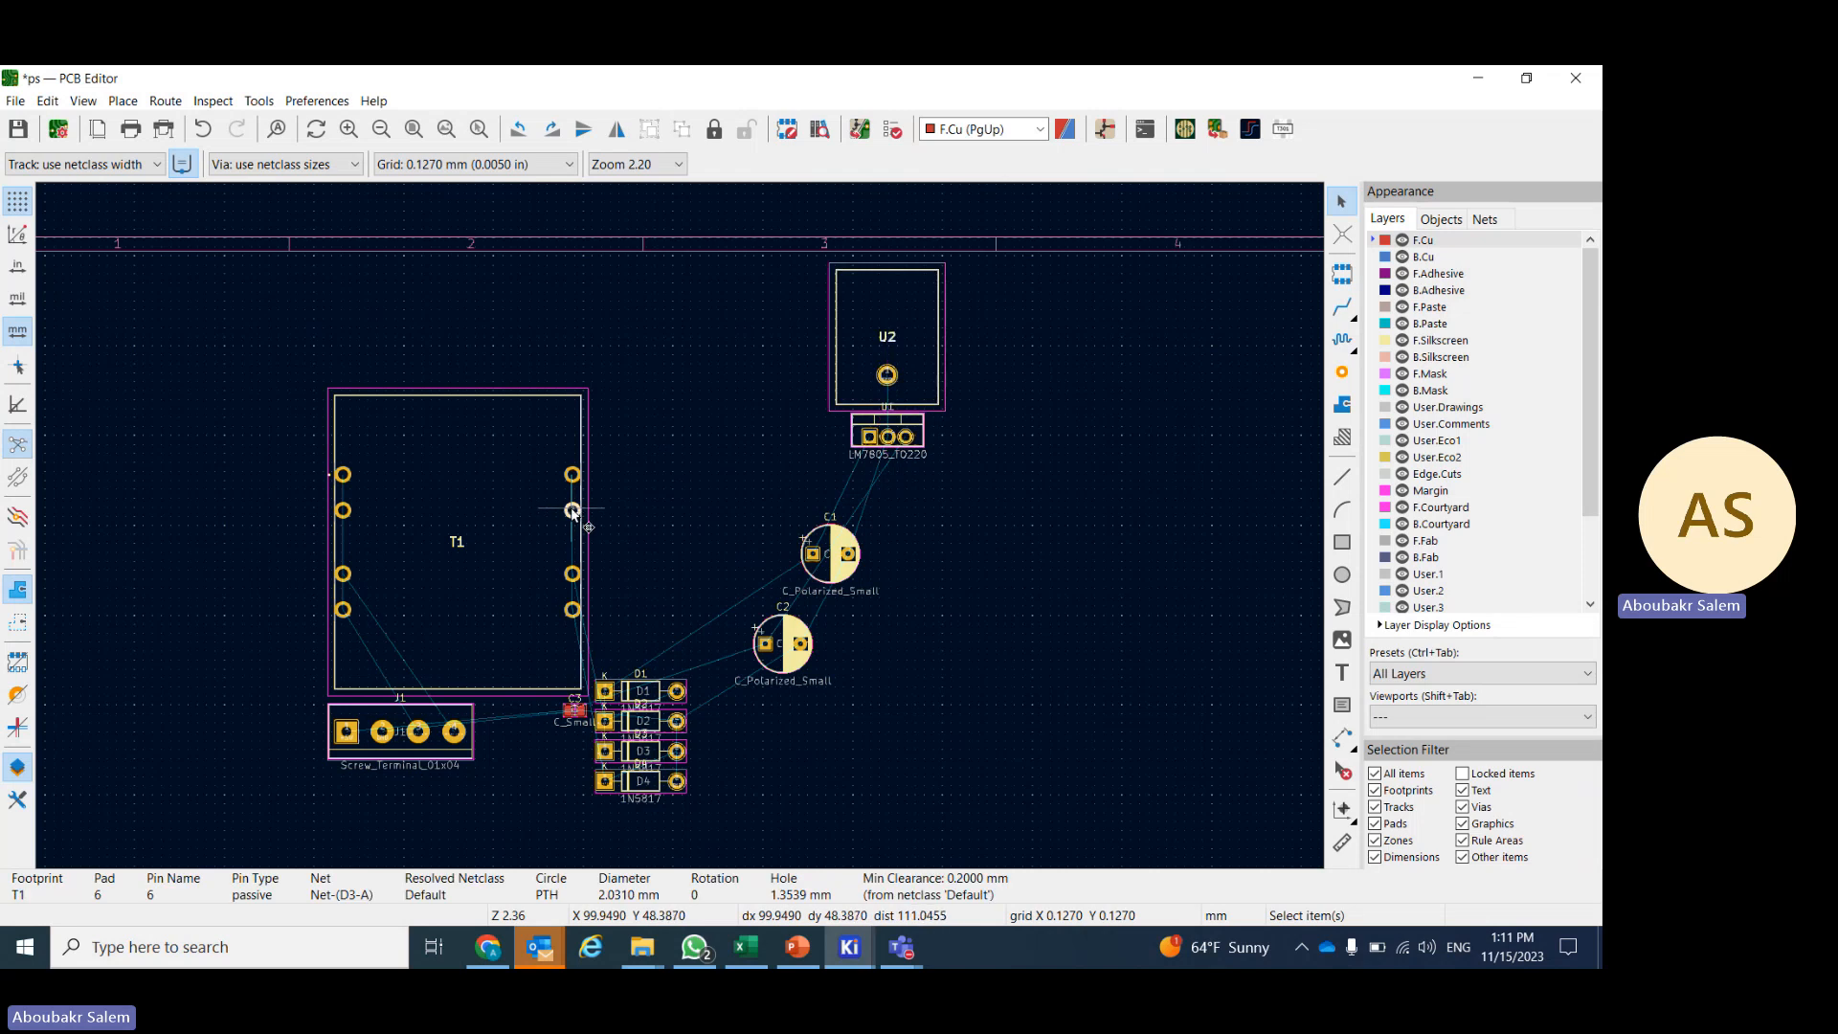
pyautogui.press('m')
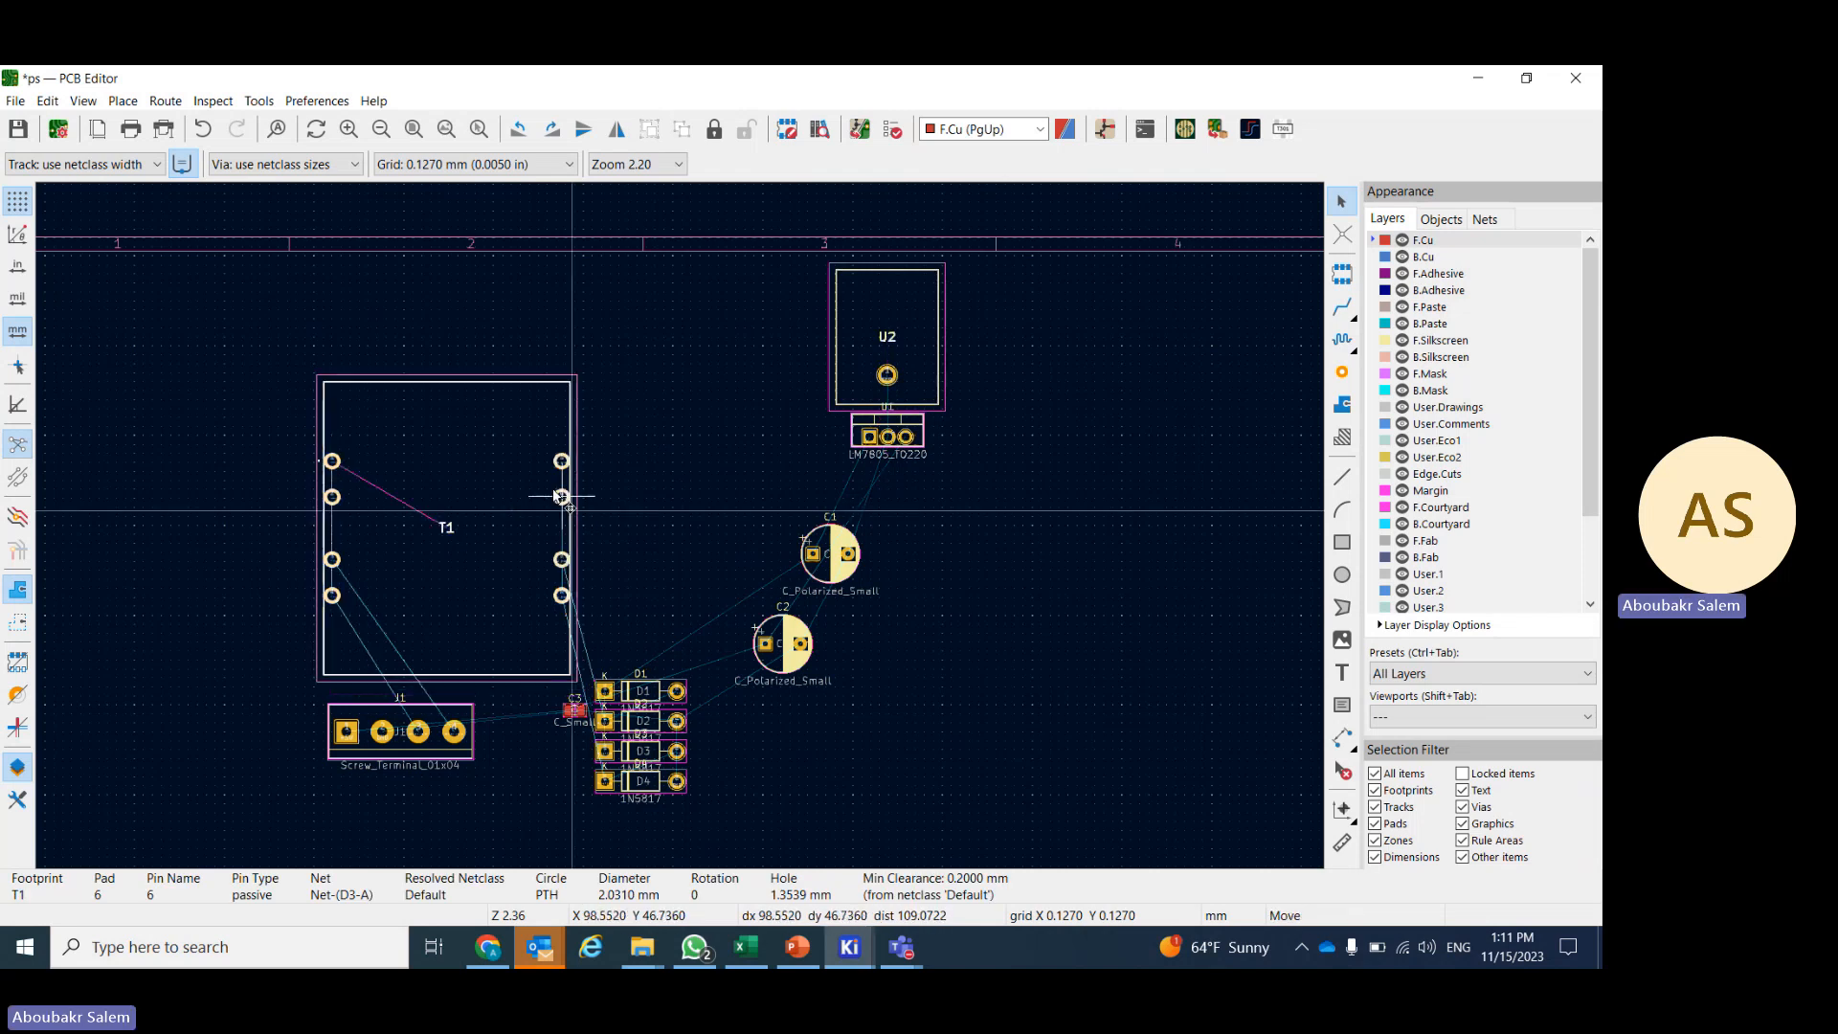
pyautogui.click(464, 440)
pyautogui.click(547, 434)
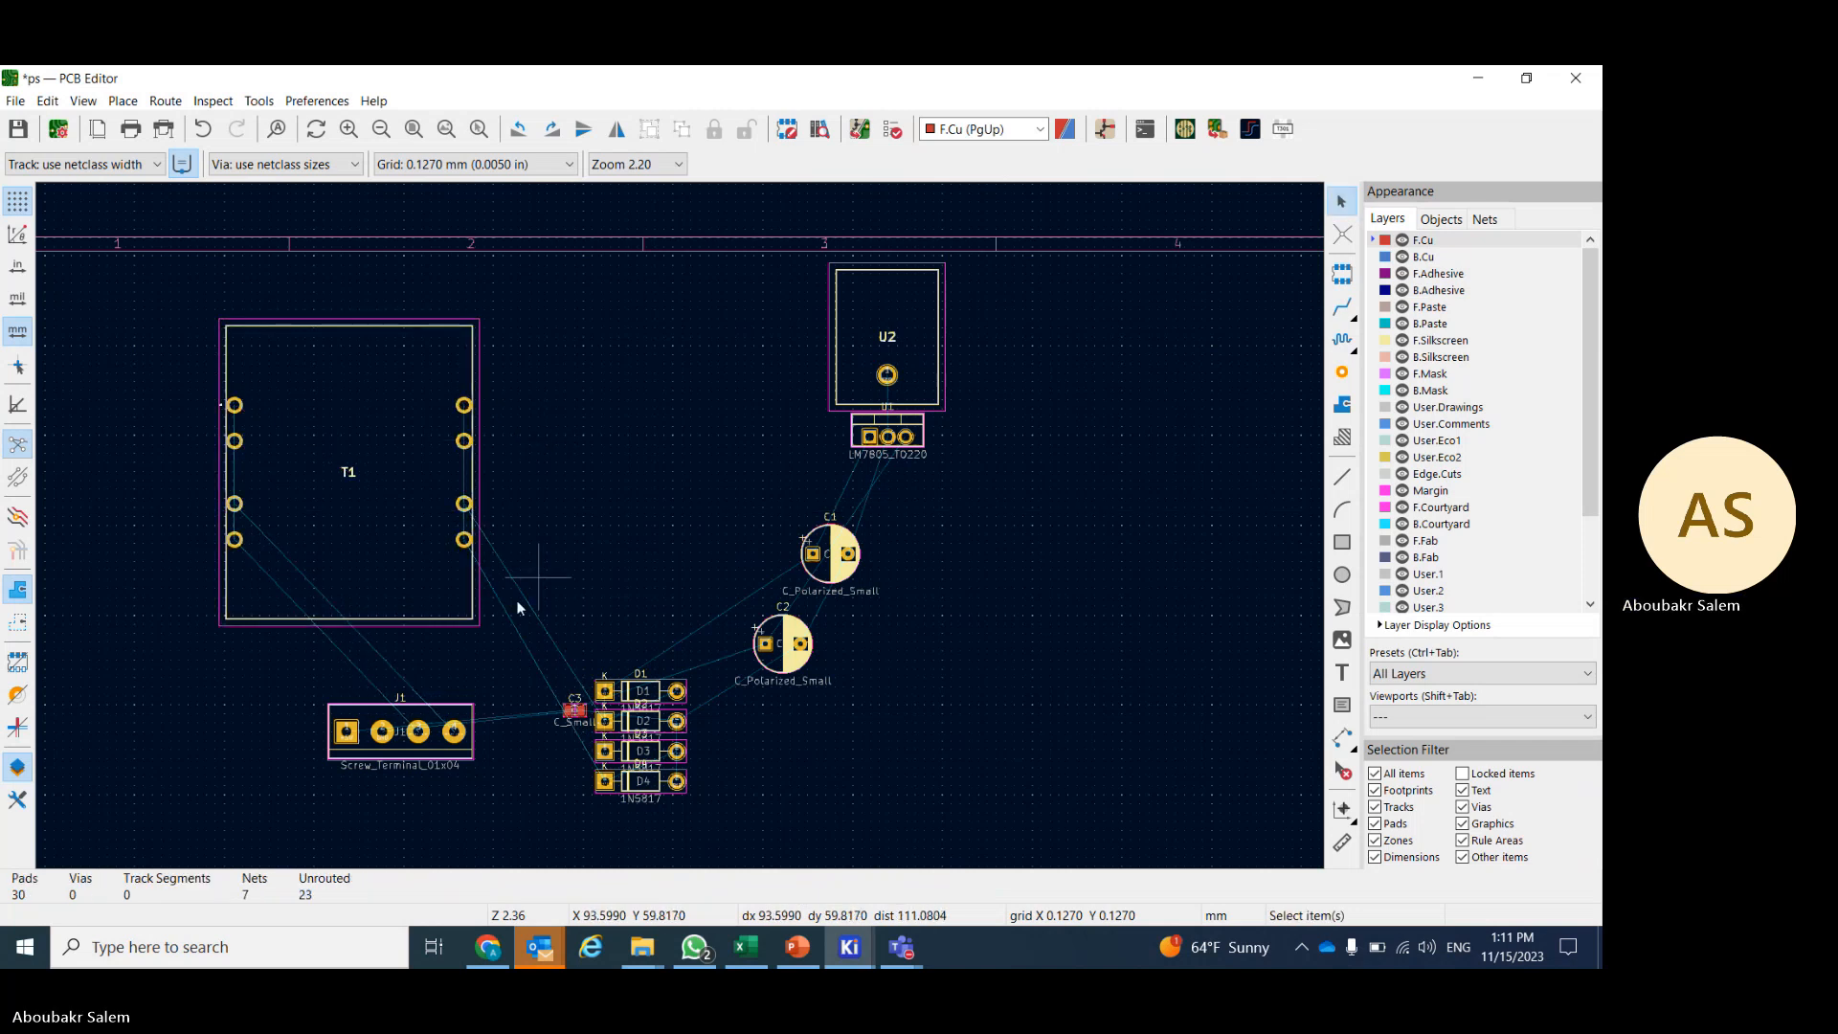
# - Move screw terminal J1 slightly to the left, further away from capacitor C3 and the diodes
pyautogui.click(454, 732)
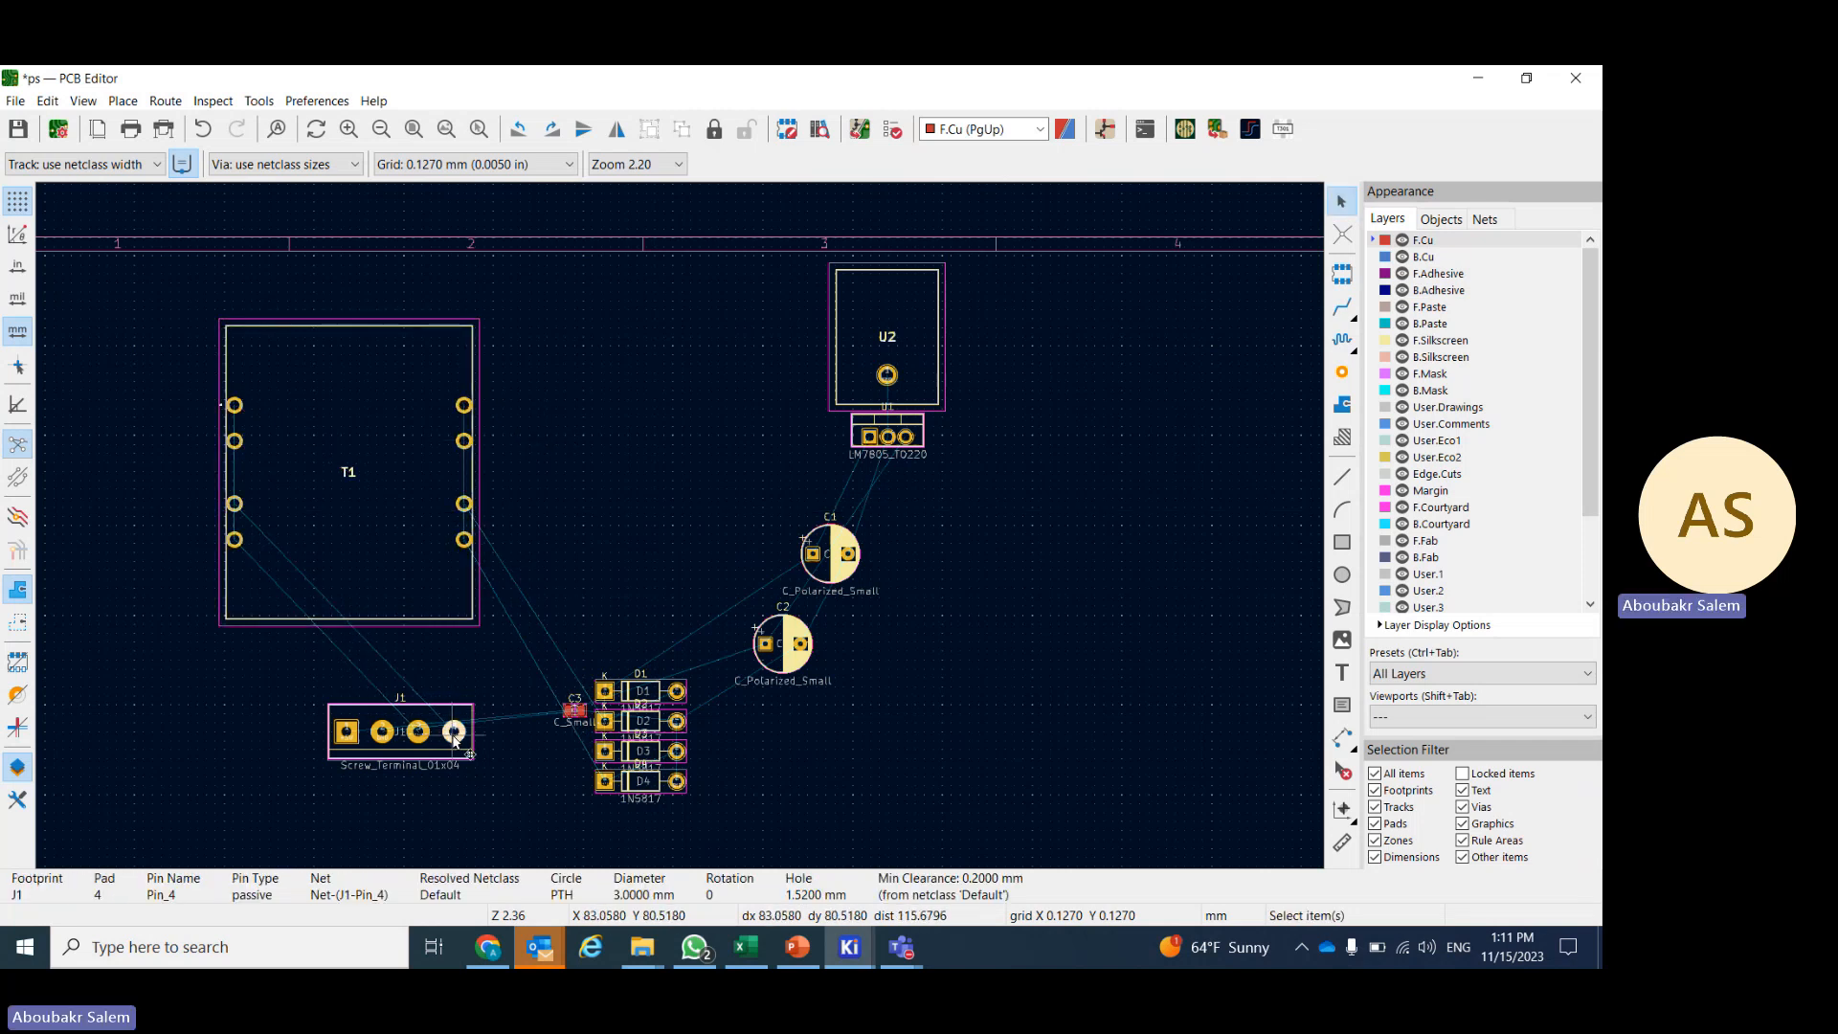
pyautogui.moveTo(454, 732); pyautogui.dragTo(423, 734)
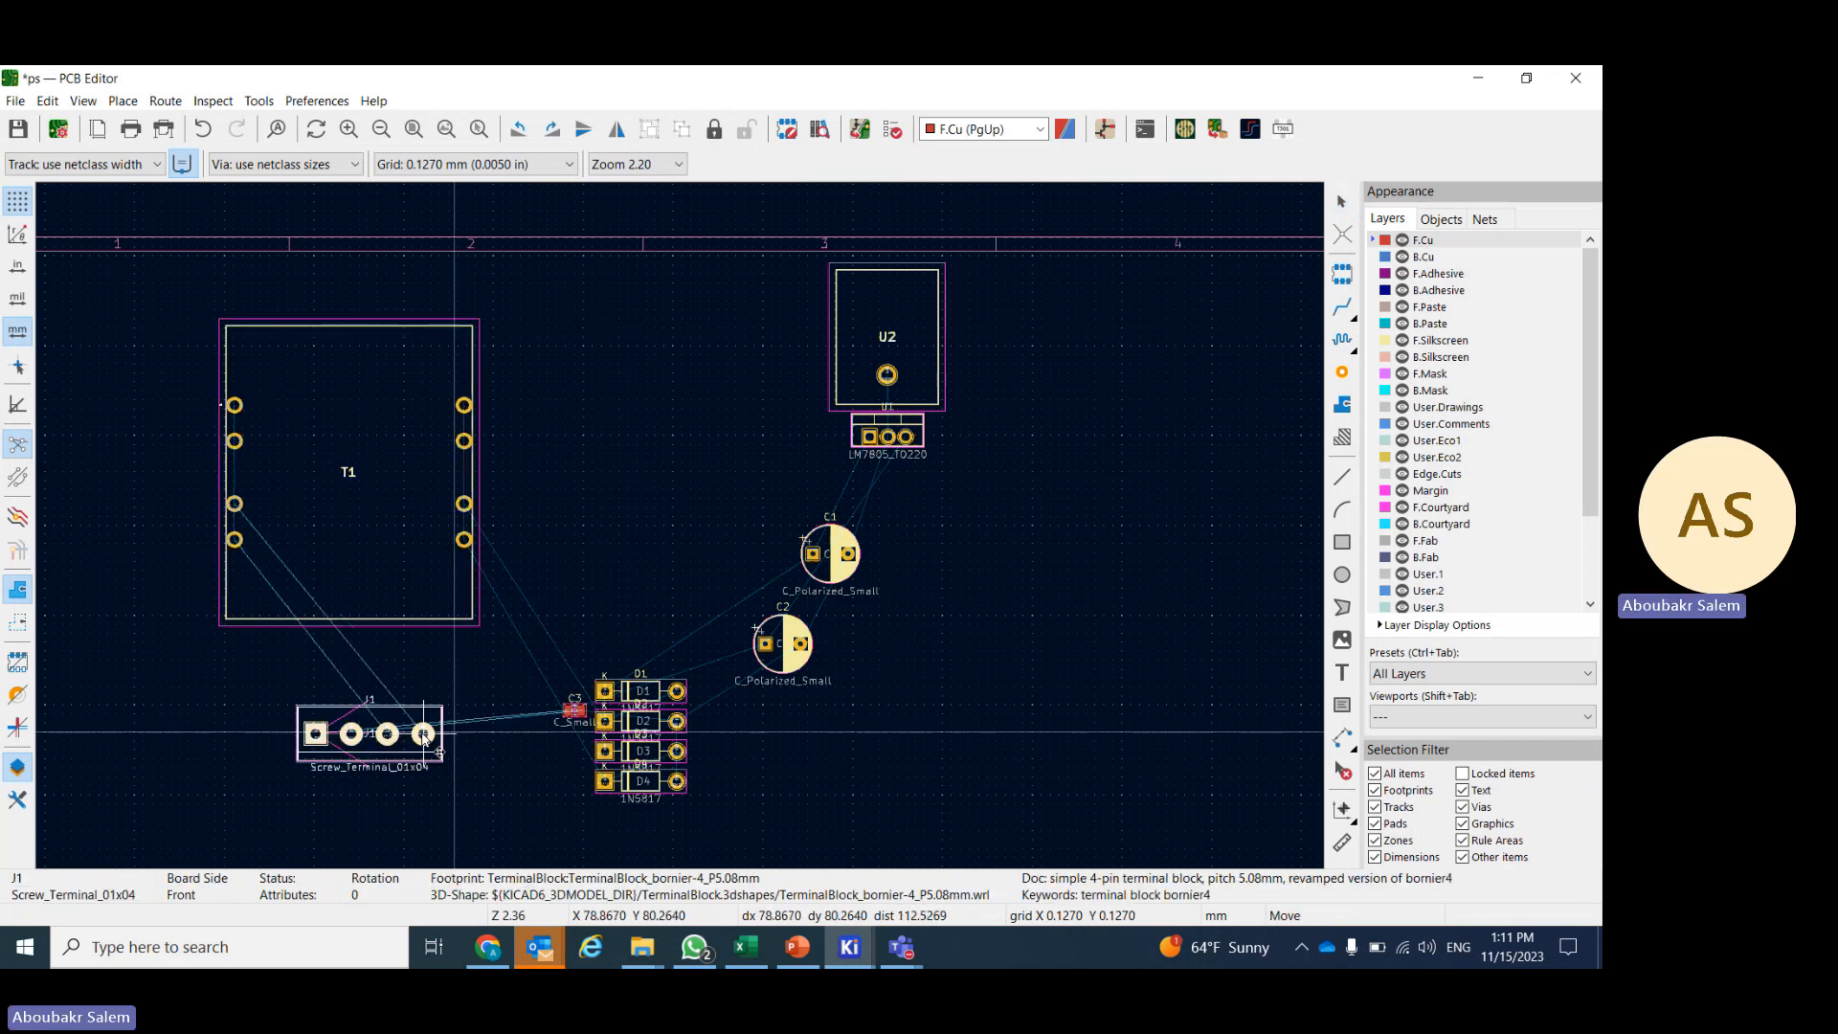
pyautogui.click(502, 658)
# - Rotate transformer T1 90° counterclockwise and place it directly above screw terminal J1
pyautogui.click(464, 540)
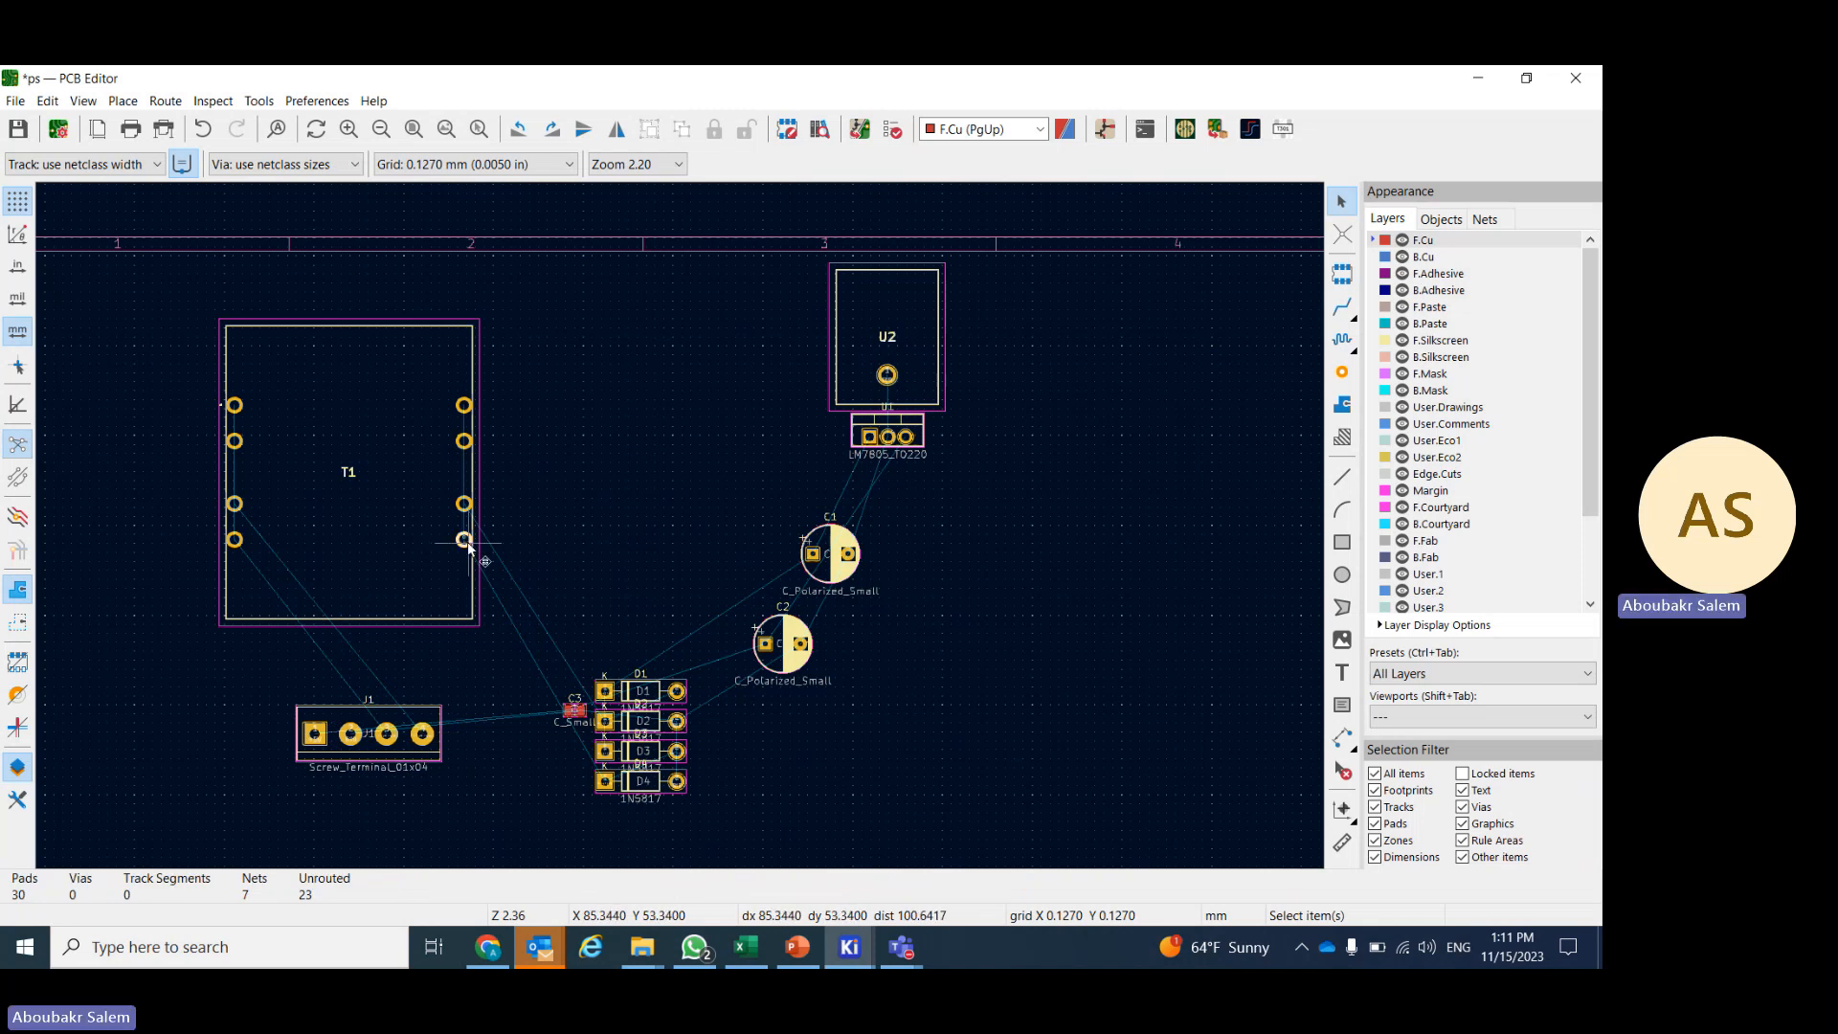
pyautogui.rightClick(466, 545)
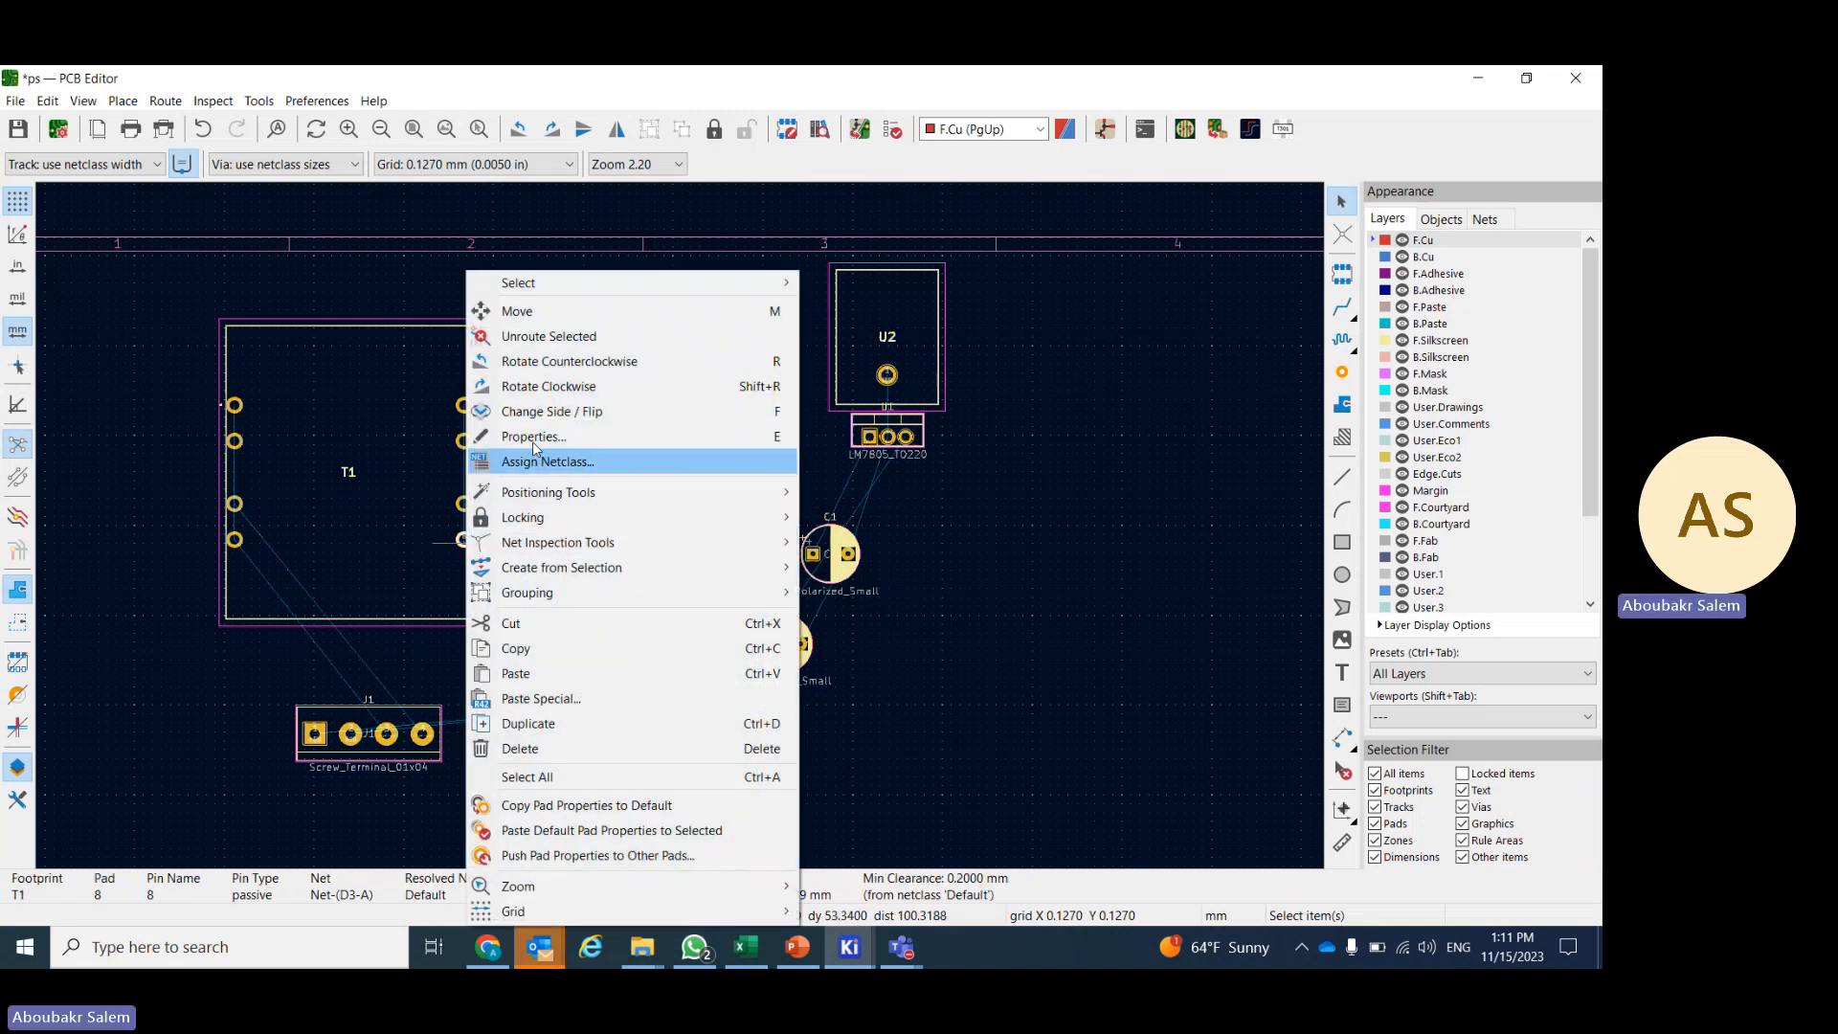
pyautogui.click(533, 363)
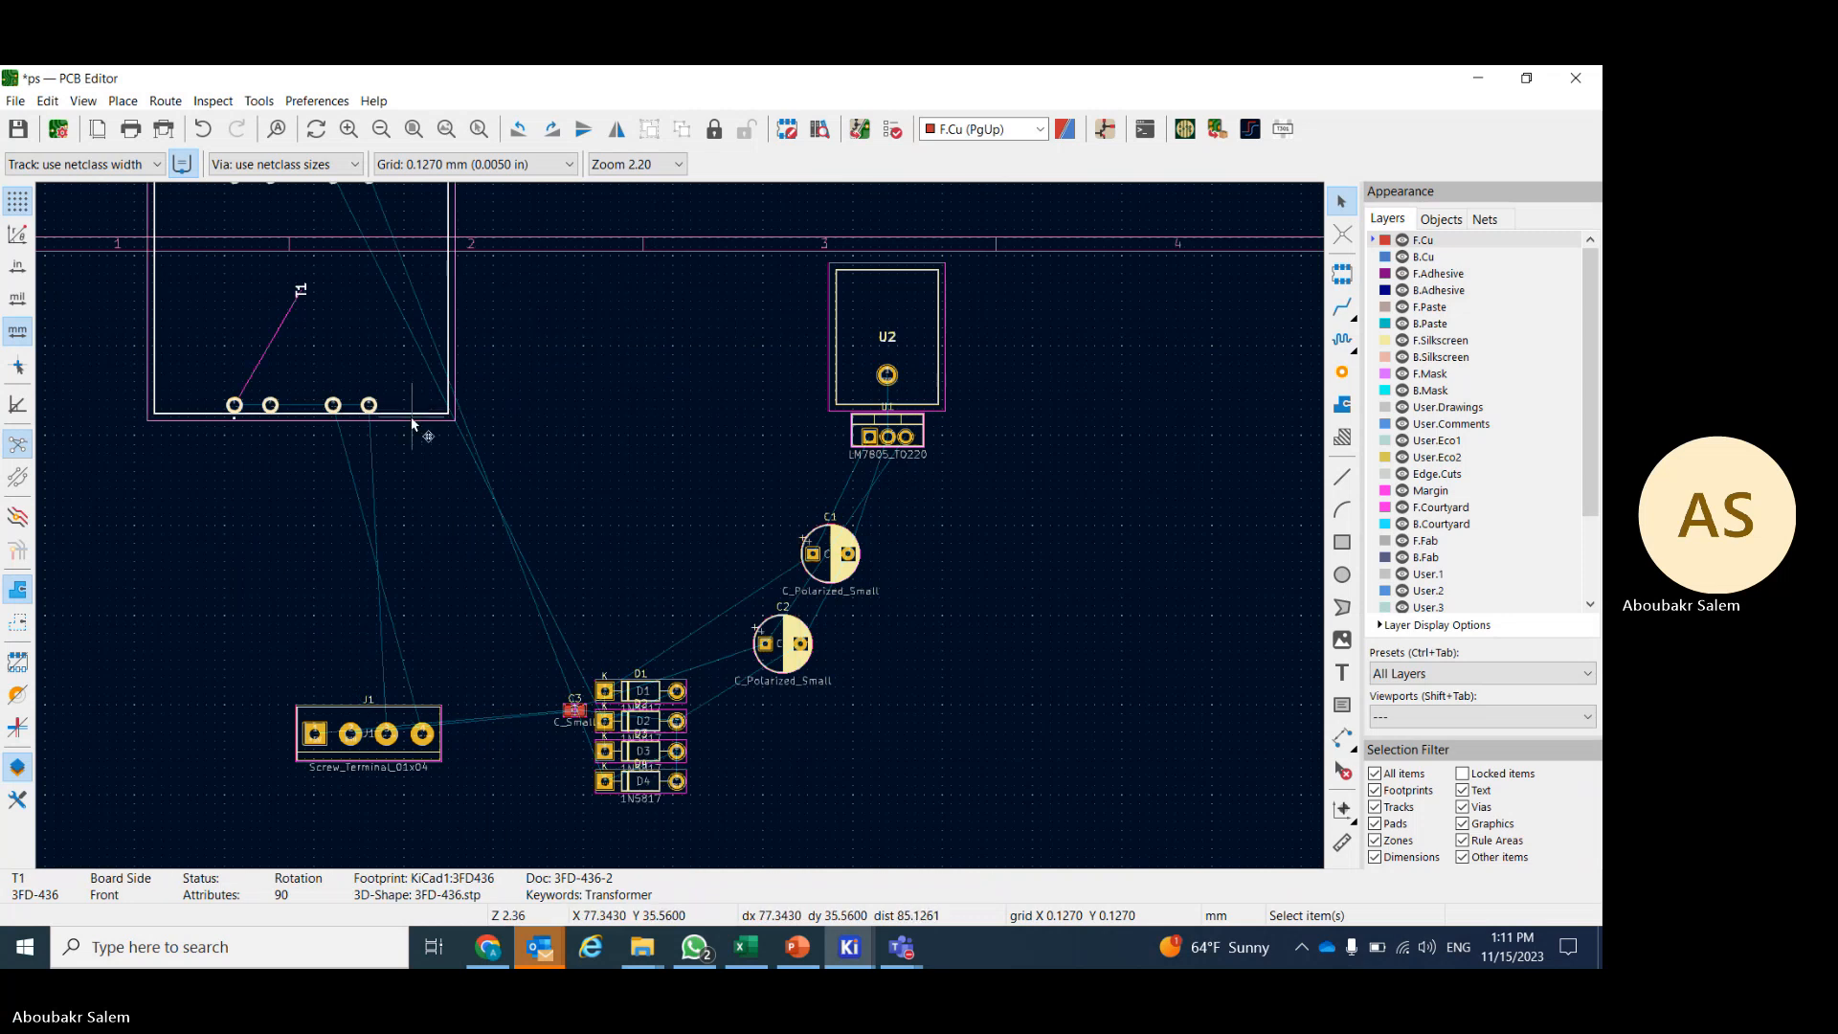
pyautogui.press('m')
pyautogui.click(426, 634)
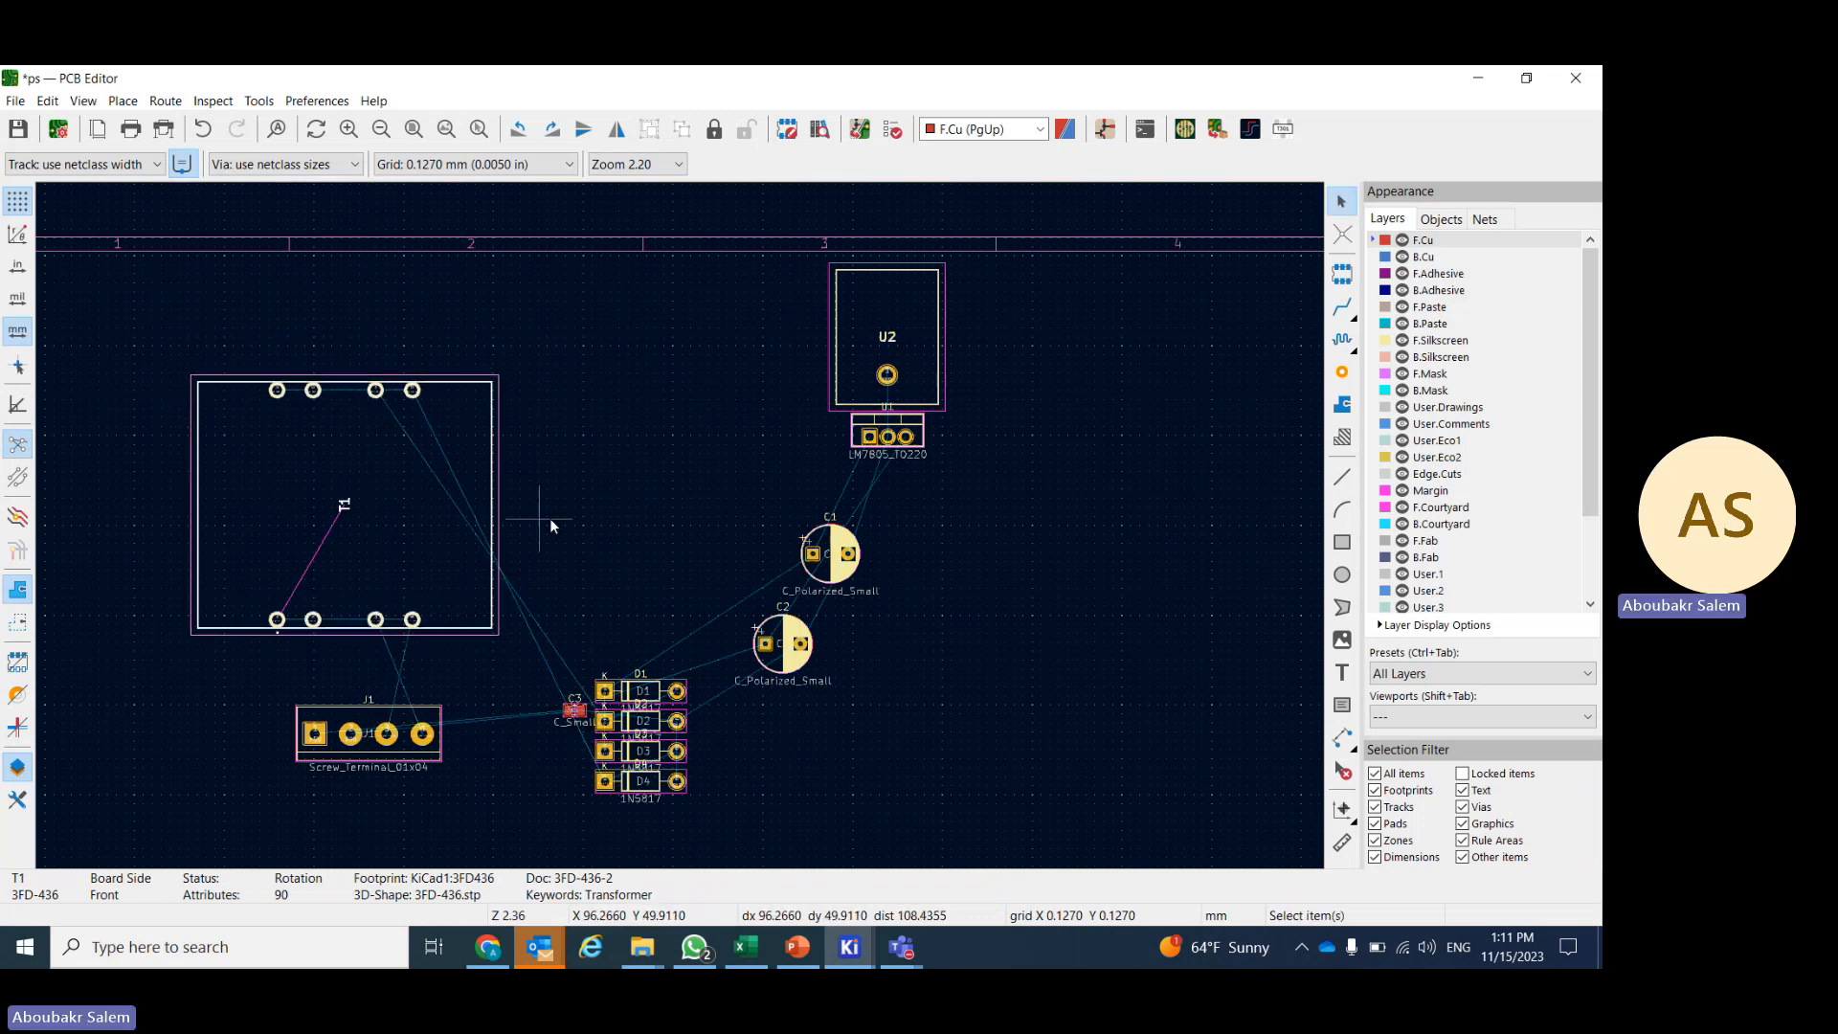
pyautogui.click(568, 511)
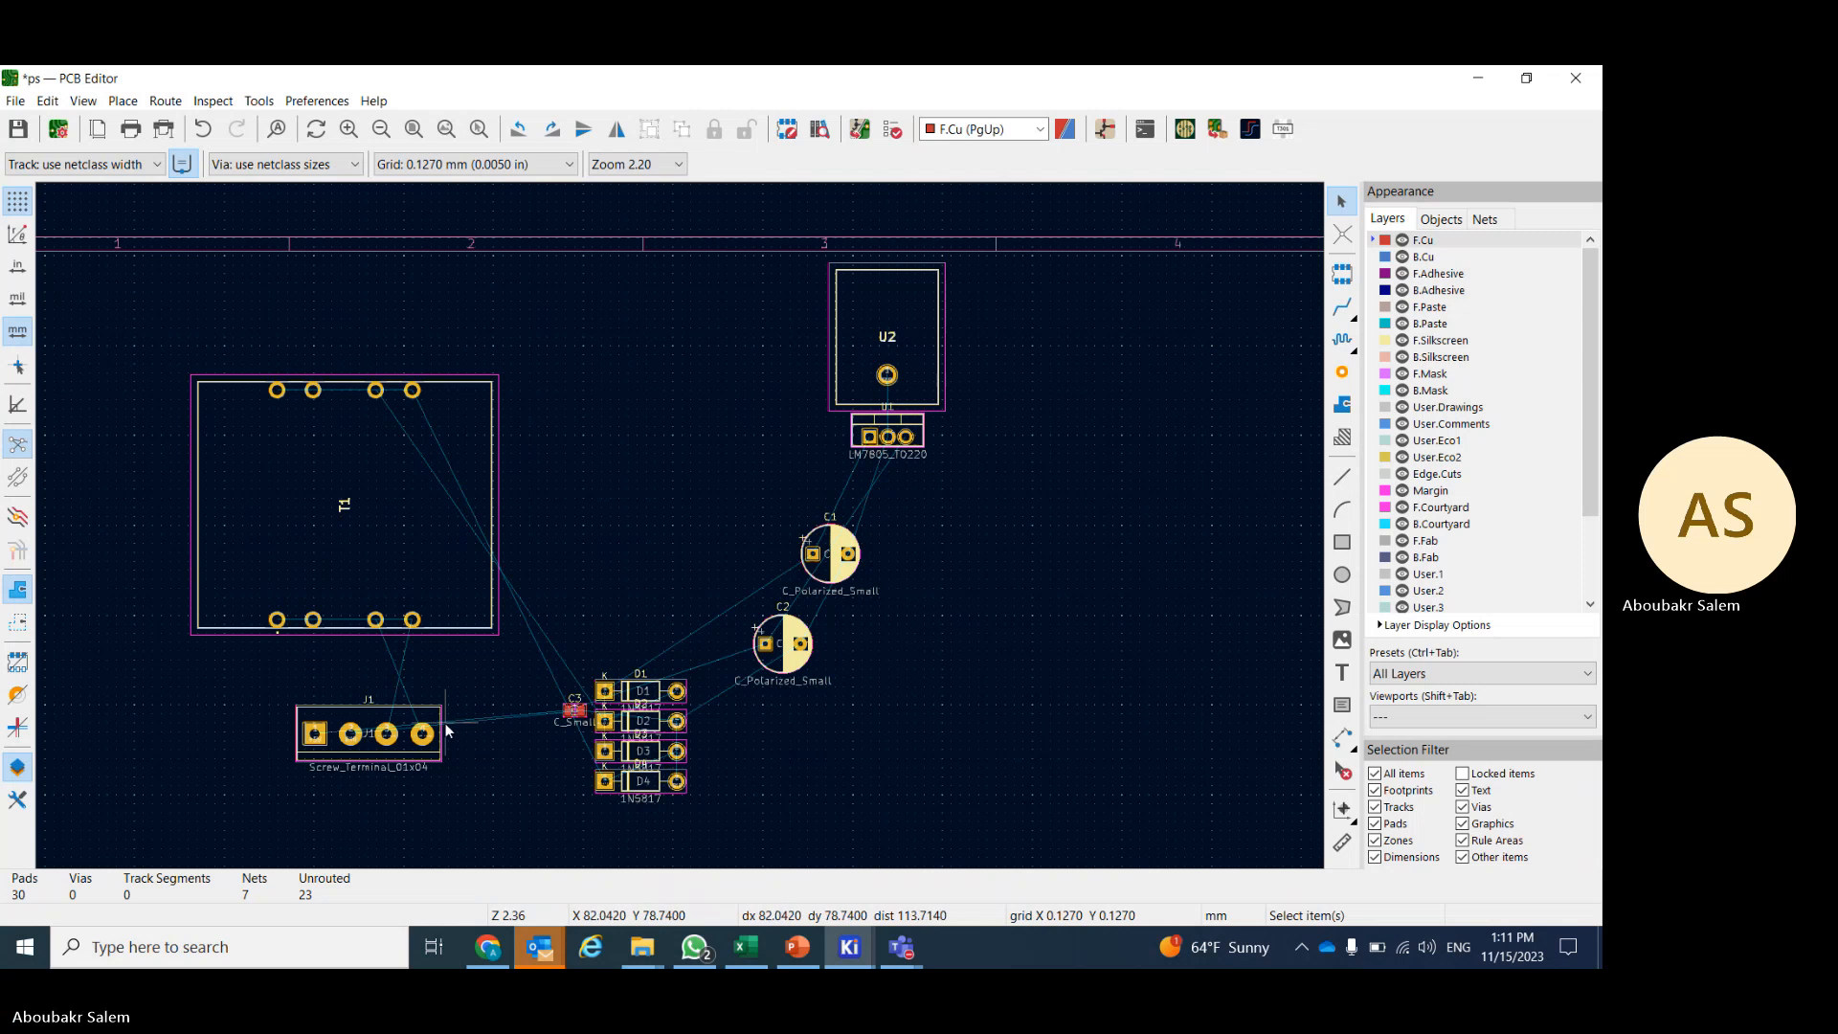
# - Move screw terminal J1 up and to the left, directly below the left part of transformer T1
pyautogui.click(423, 734)
pyautogui.press('m')
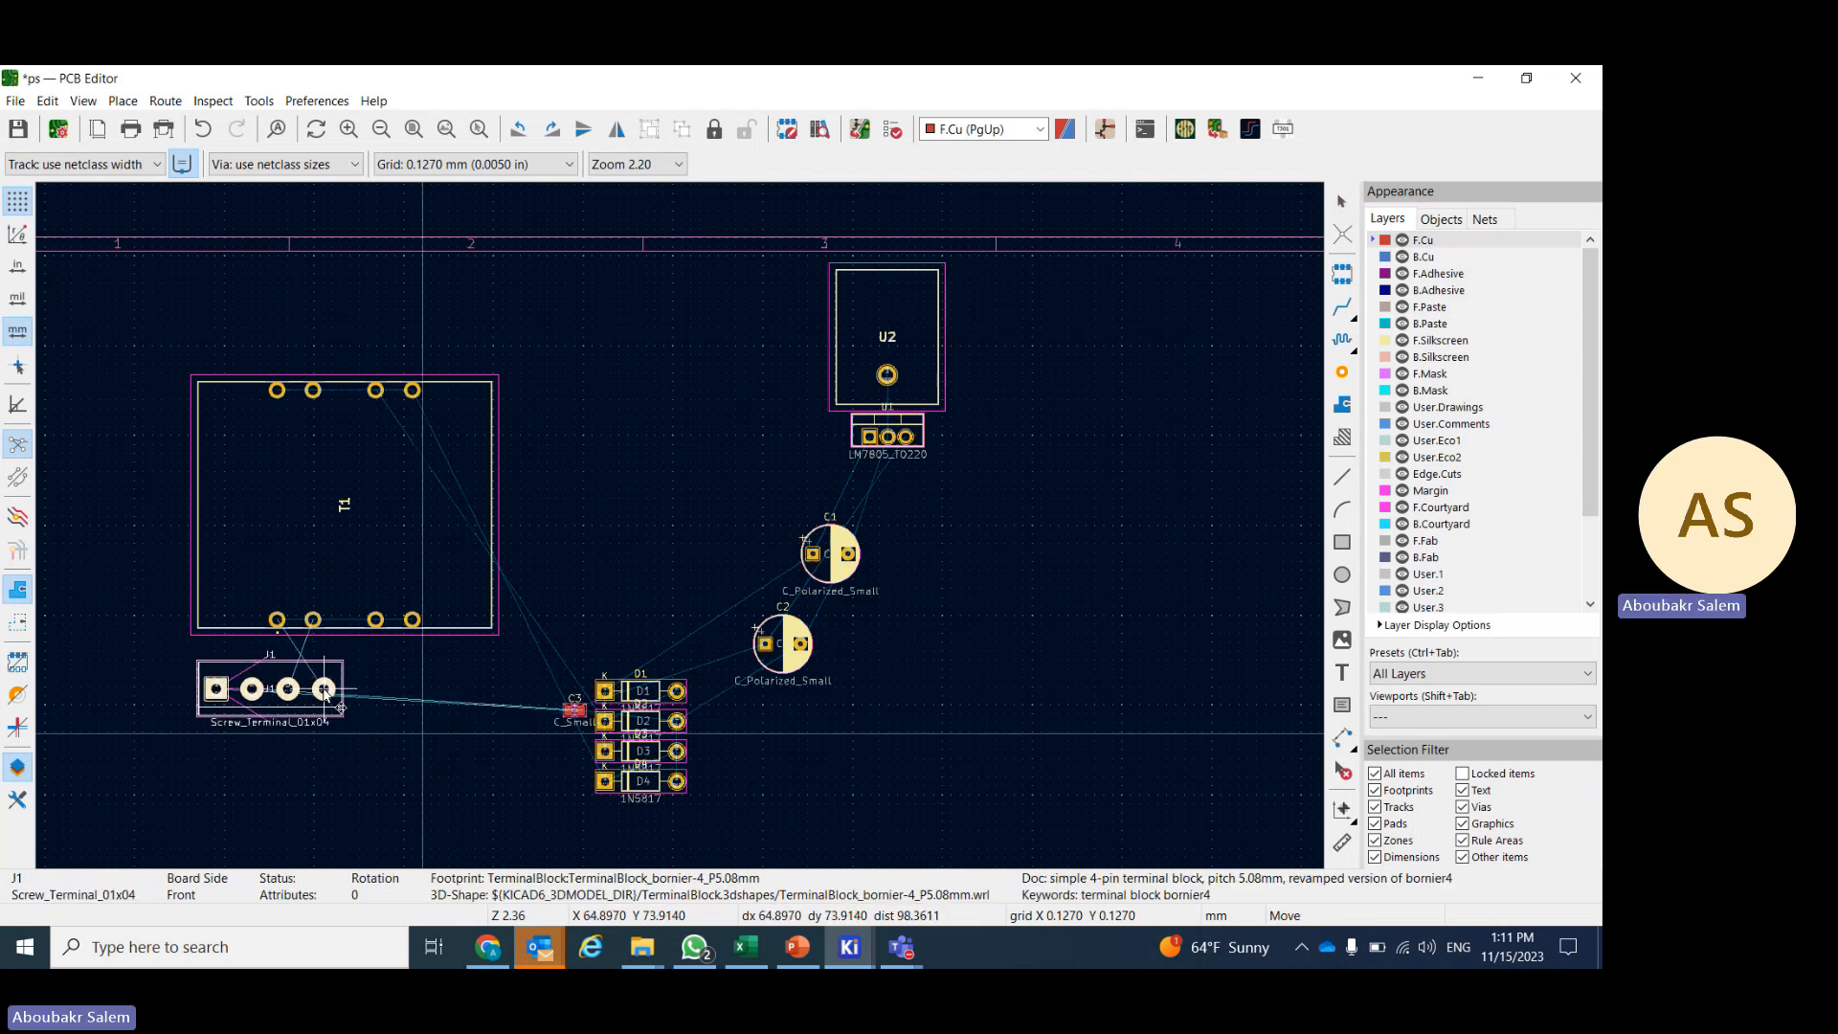
pyautogui.click(326, 694)
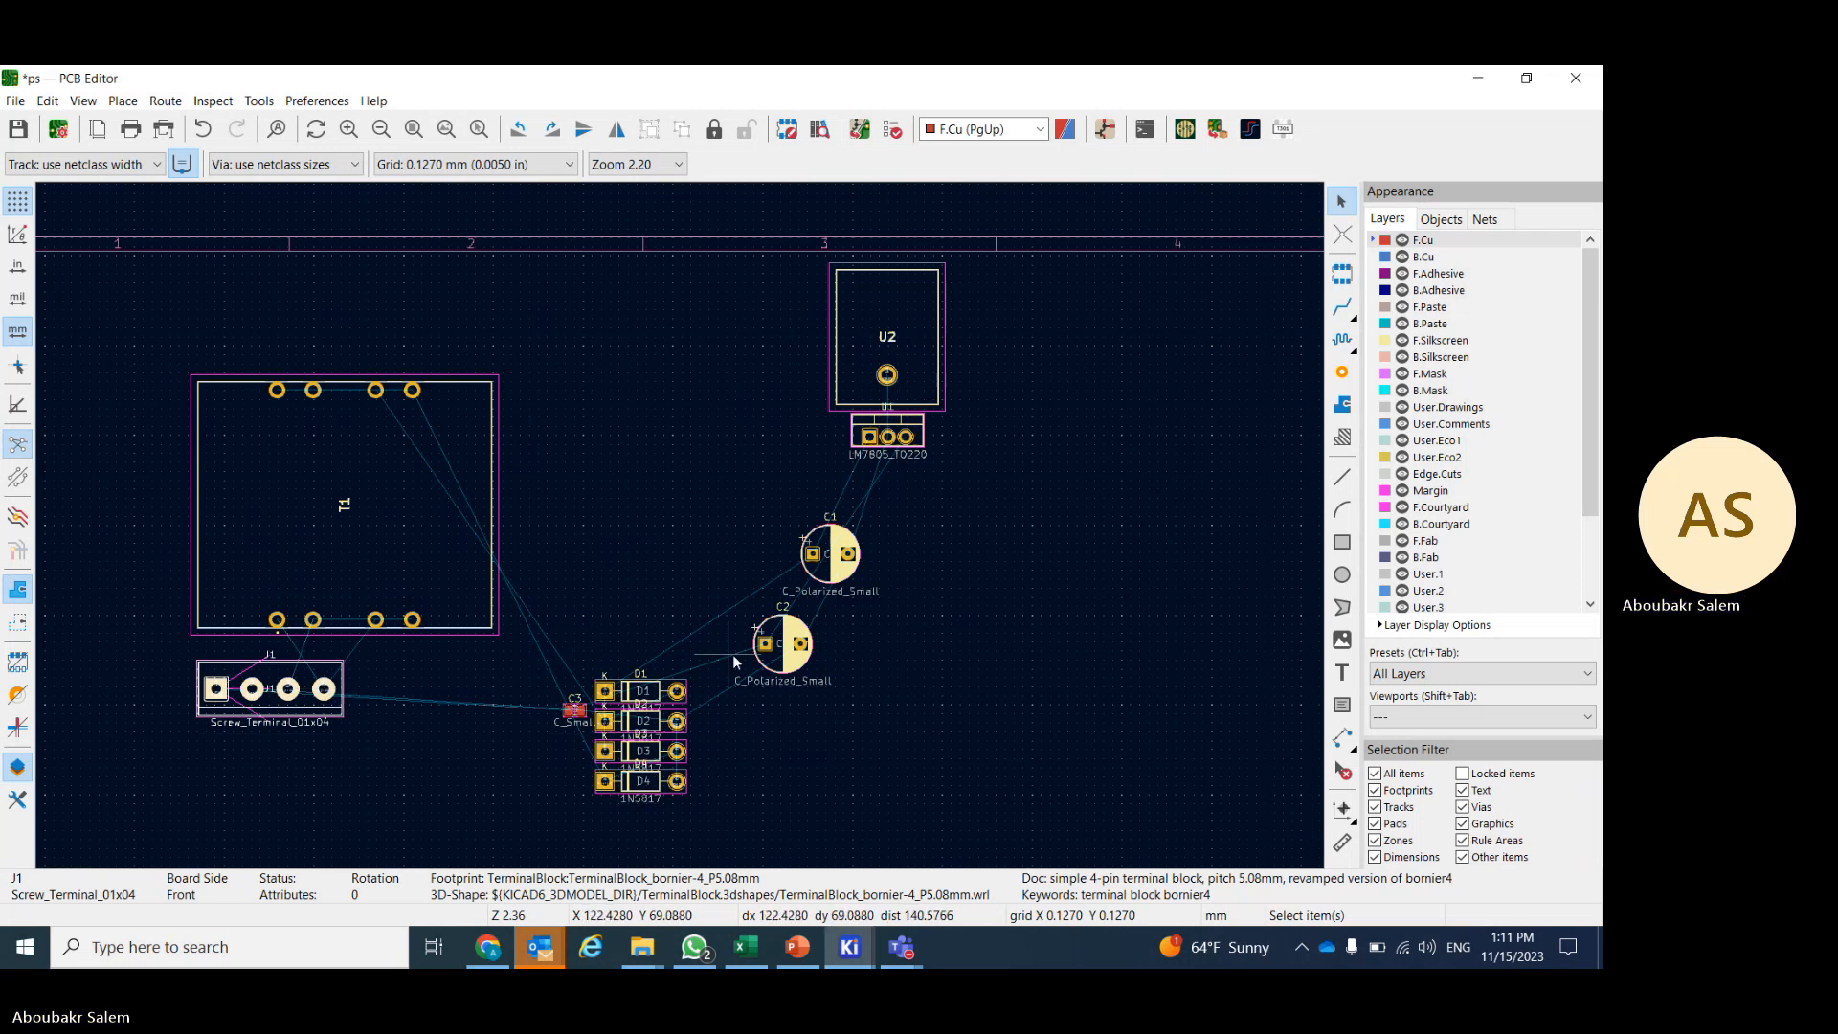
# - Place capacitors C2 and C1 side by side below transformer T1, in a row to the right of screw terminal J1
pyautogui.click(799, 654)
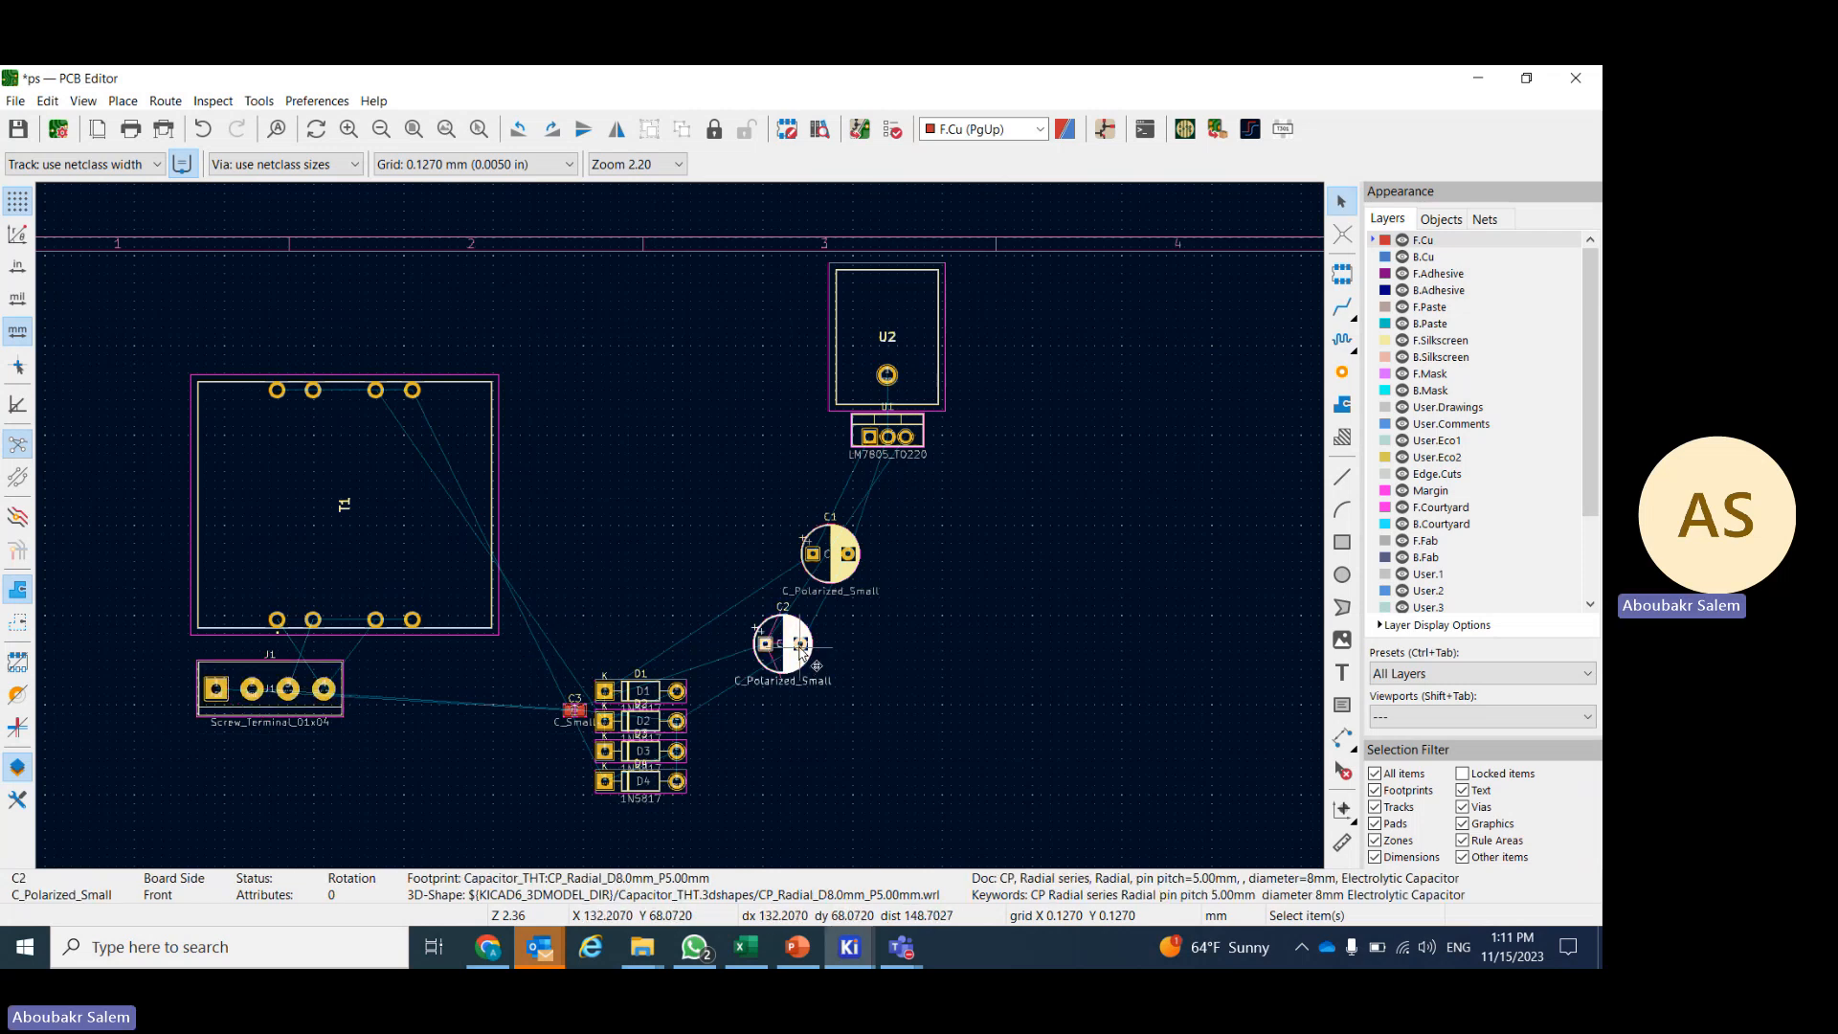
pyautogui.press('m')
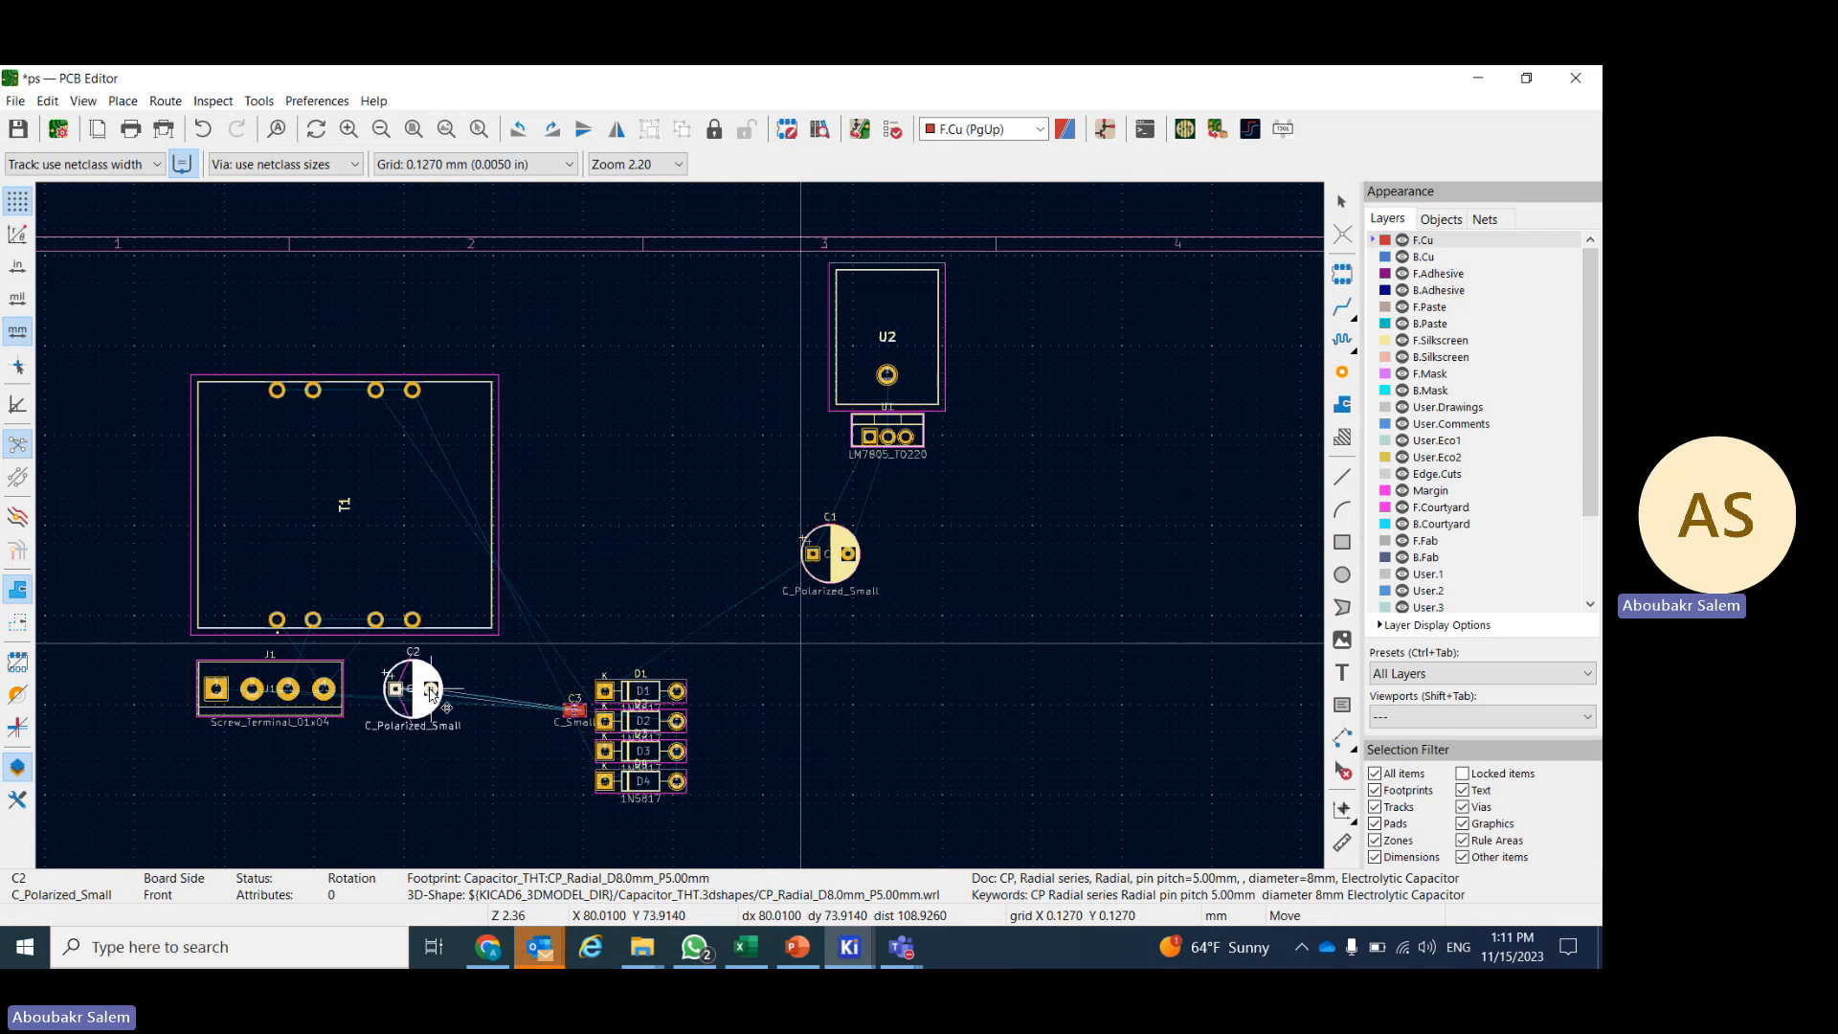
pyautogui.click(425, 693)
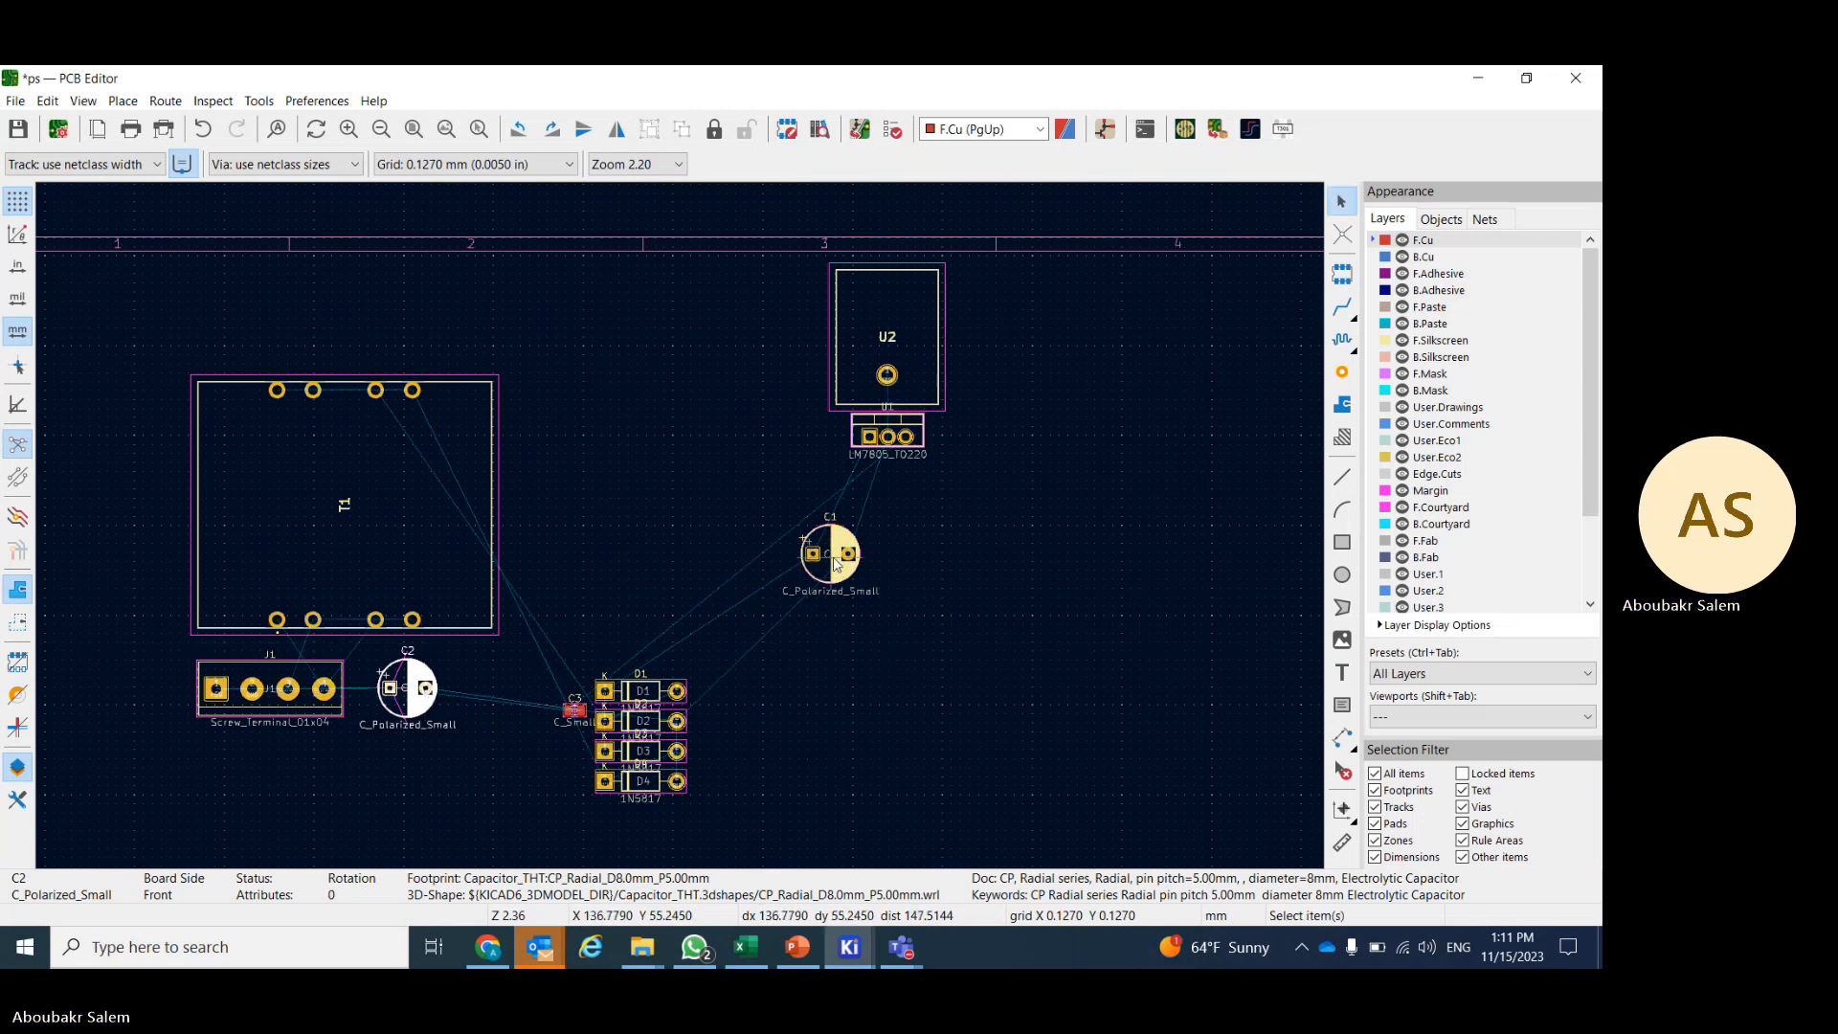
pyautogui.press('m')
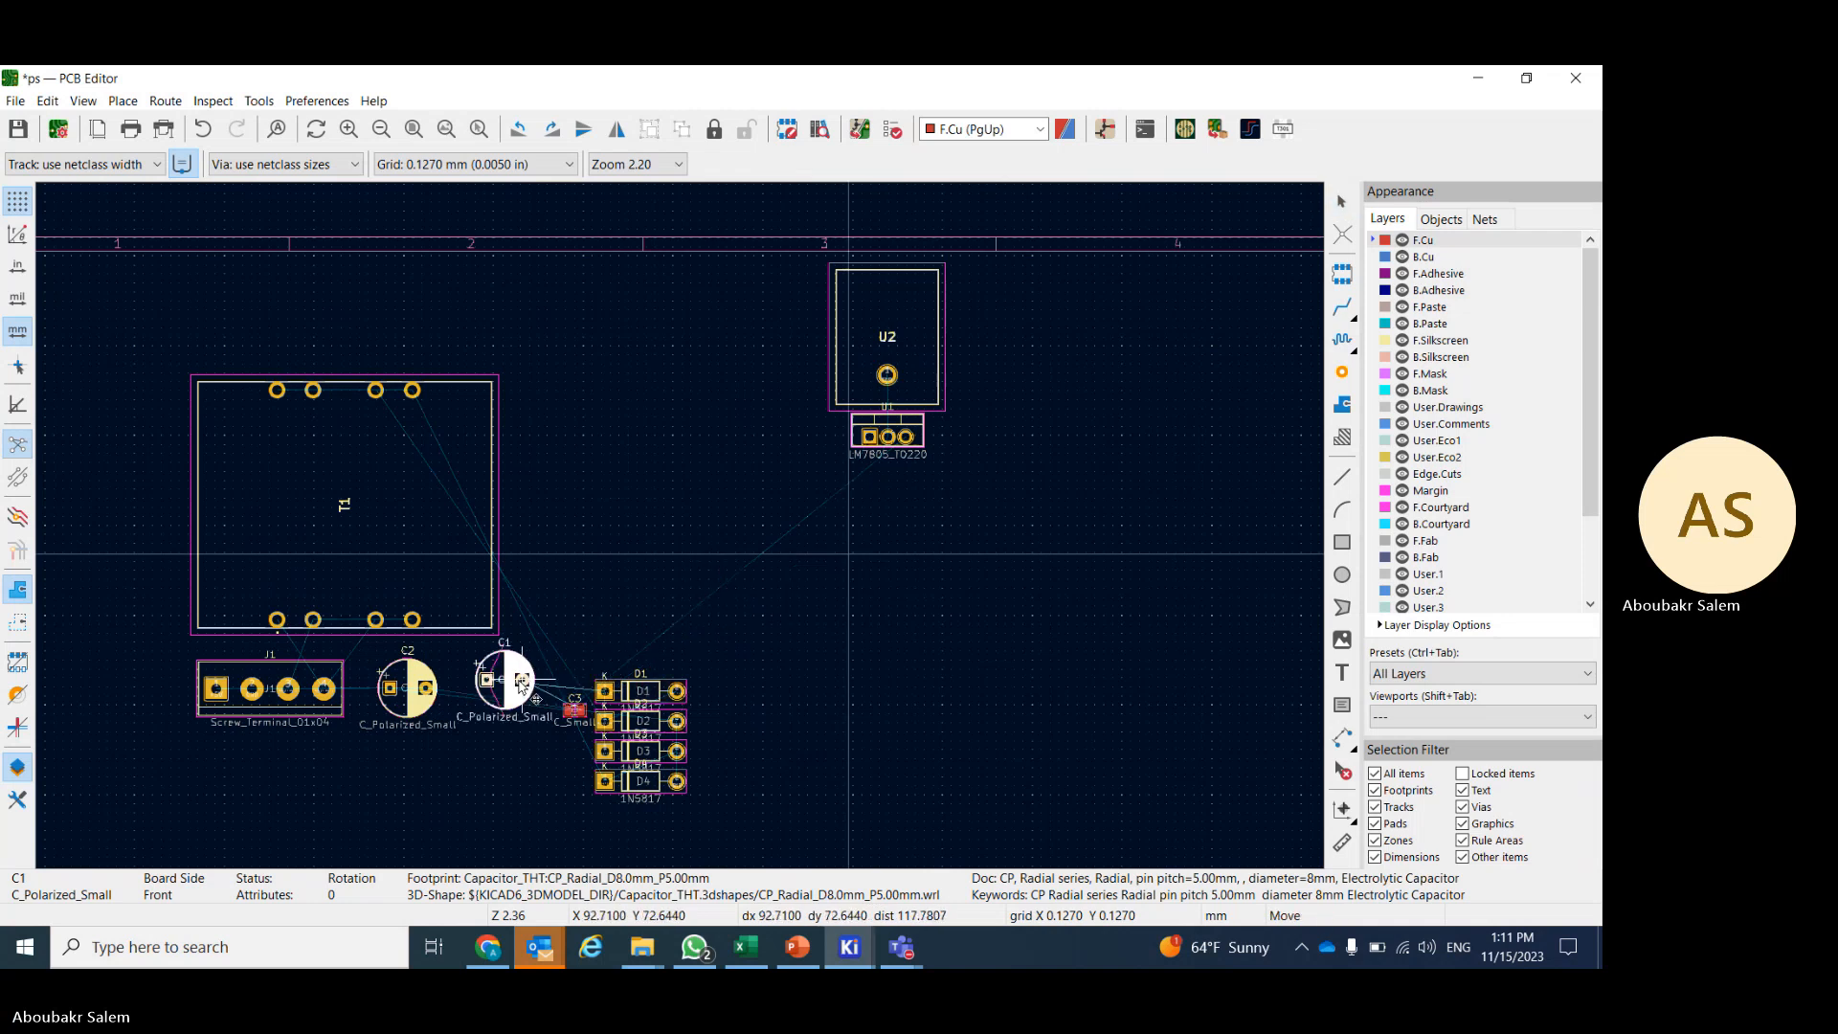
pyautogui.click(500, 693)
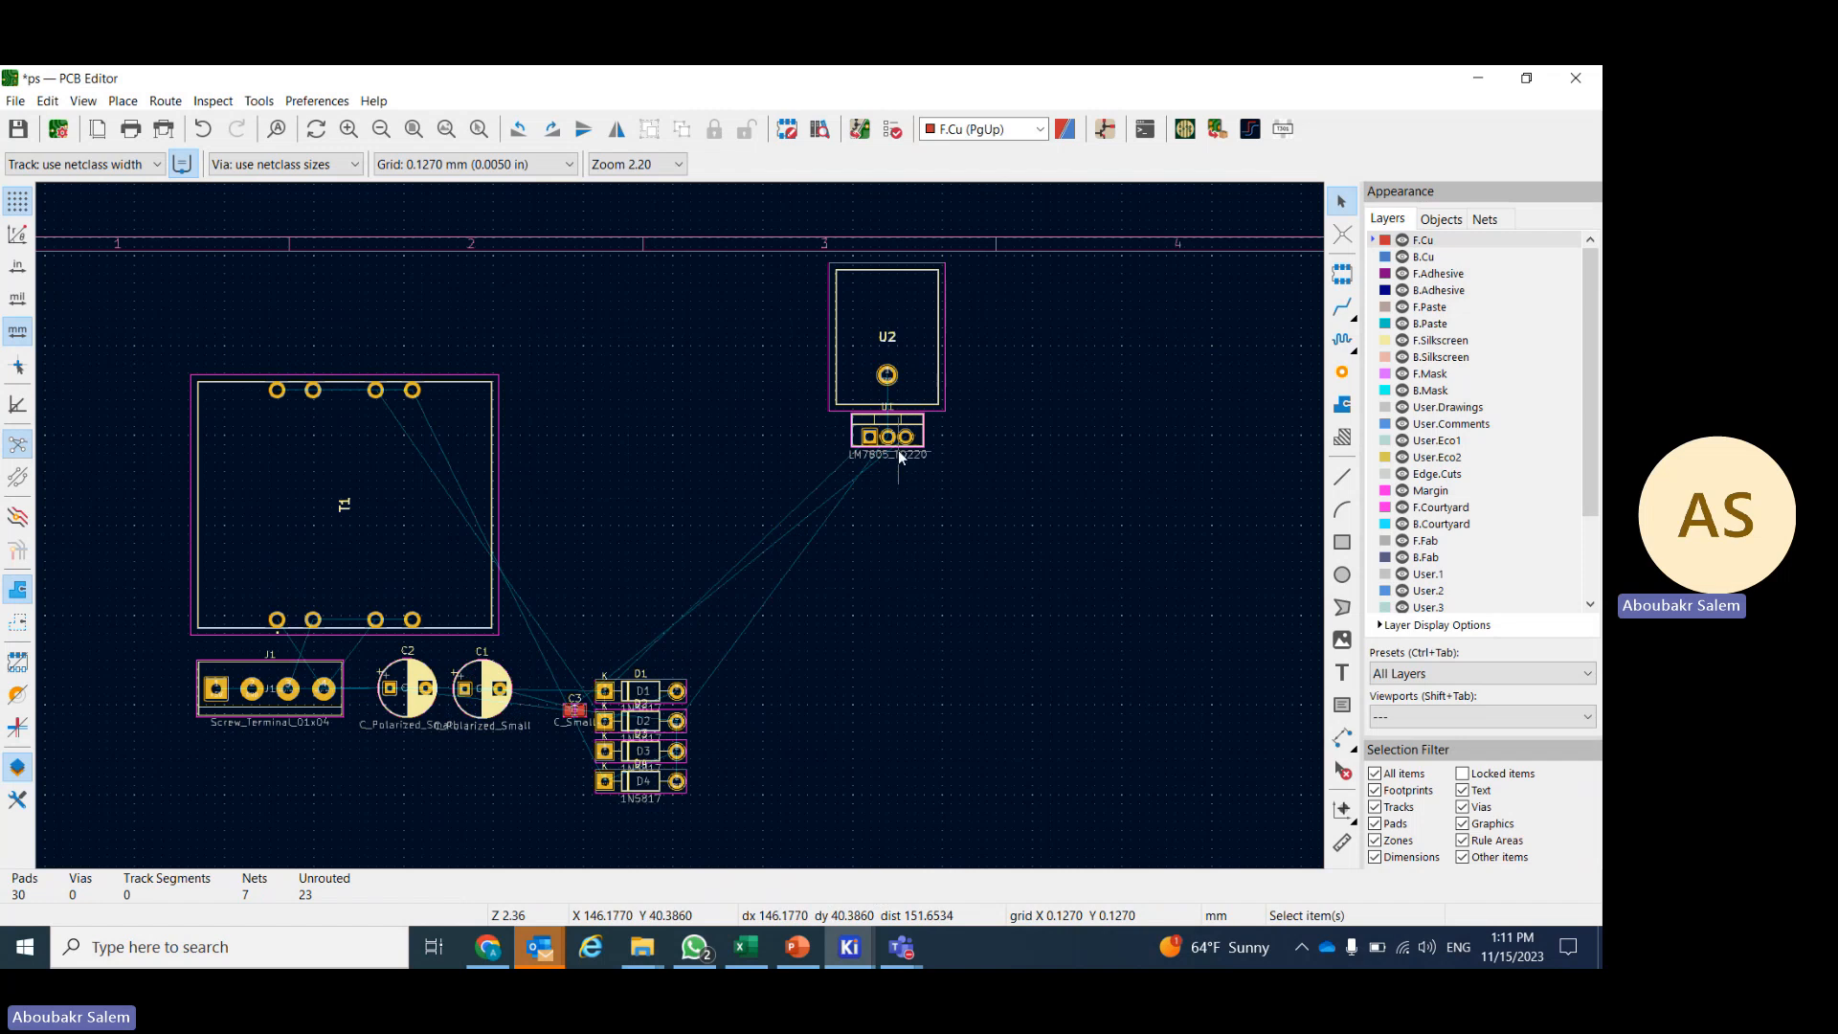
# - Move heatsink U2 and regulator U1 together next to transformer T1's right side, with the heatsink's upper edge level with the transformer's
pyautogui.moveTo(962, 488); pyautogui.dragTo(805, 251)
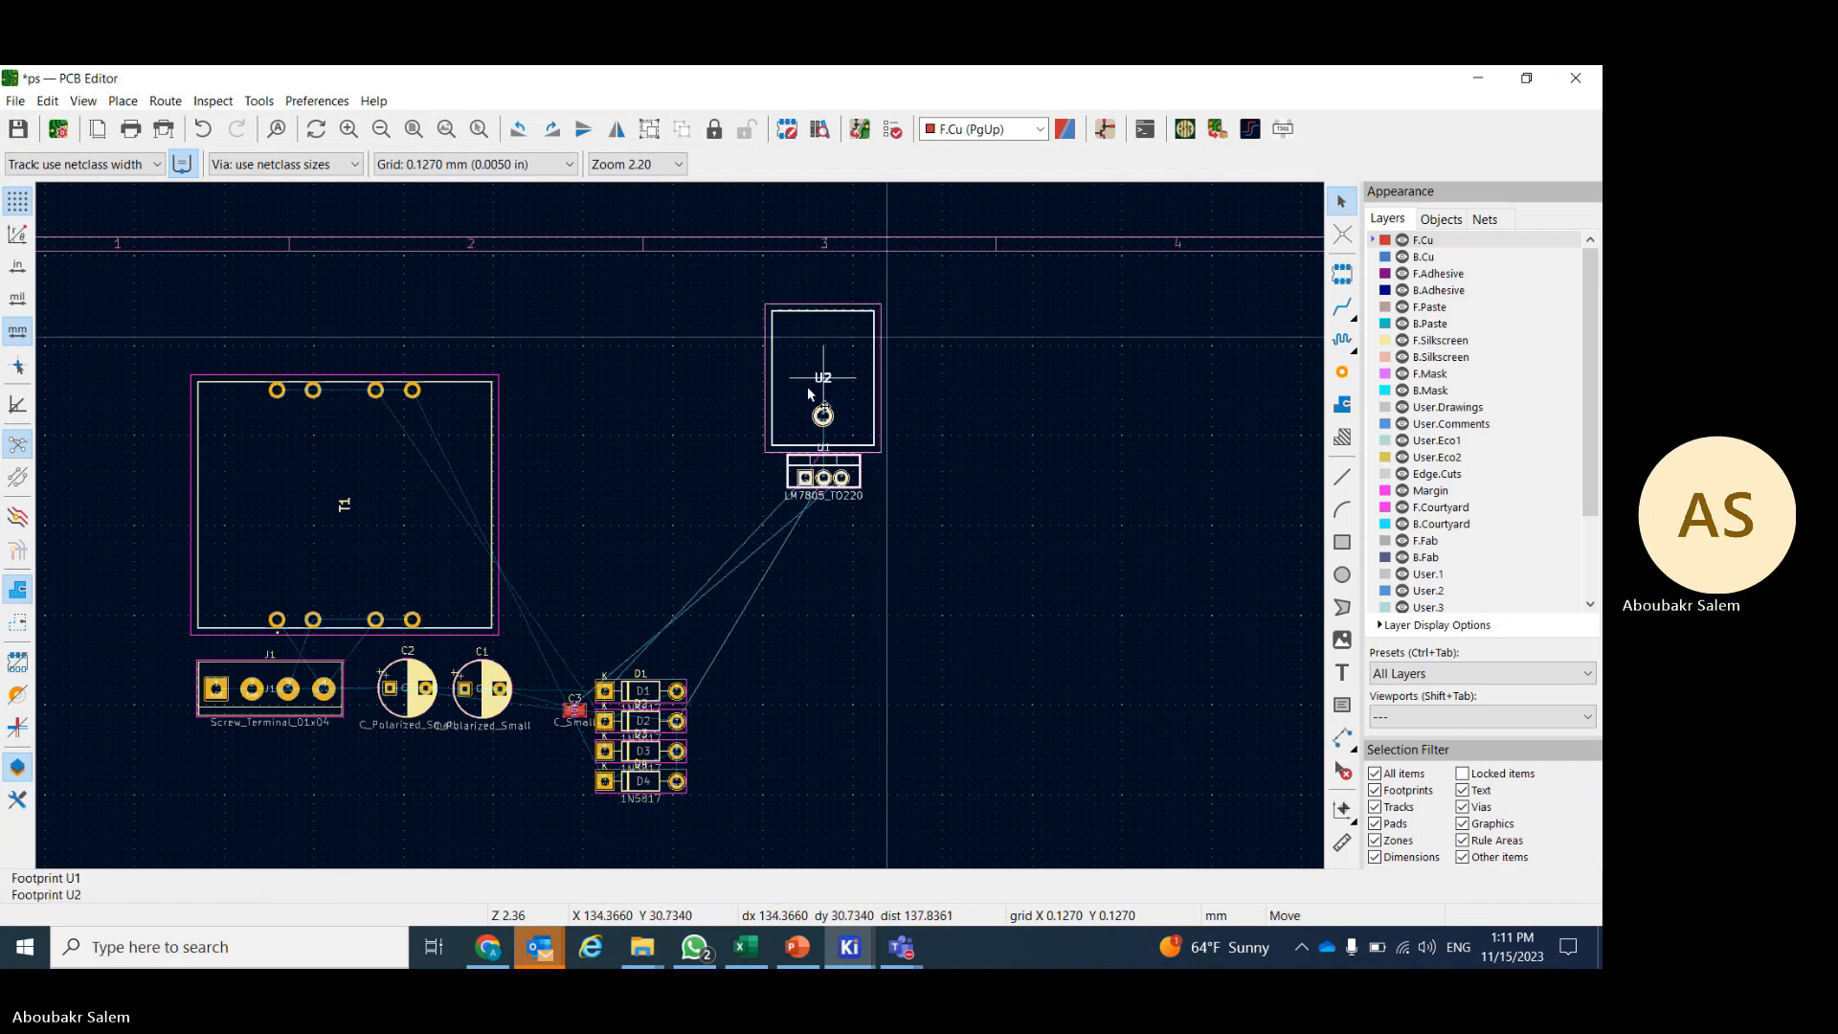
pyautogui.moveTo(807, 387); pyautogui.dragTo(568, 451)
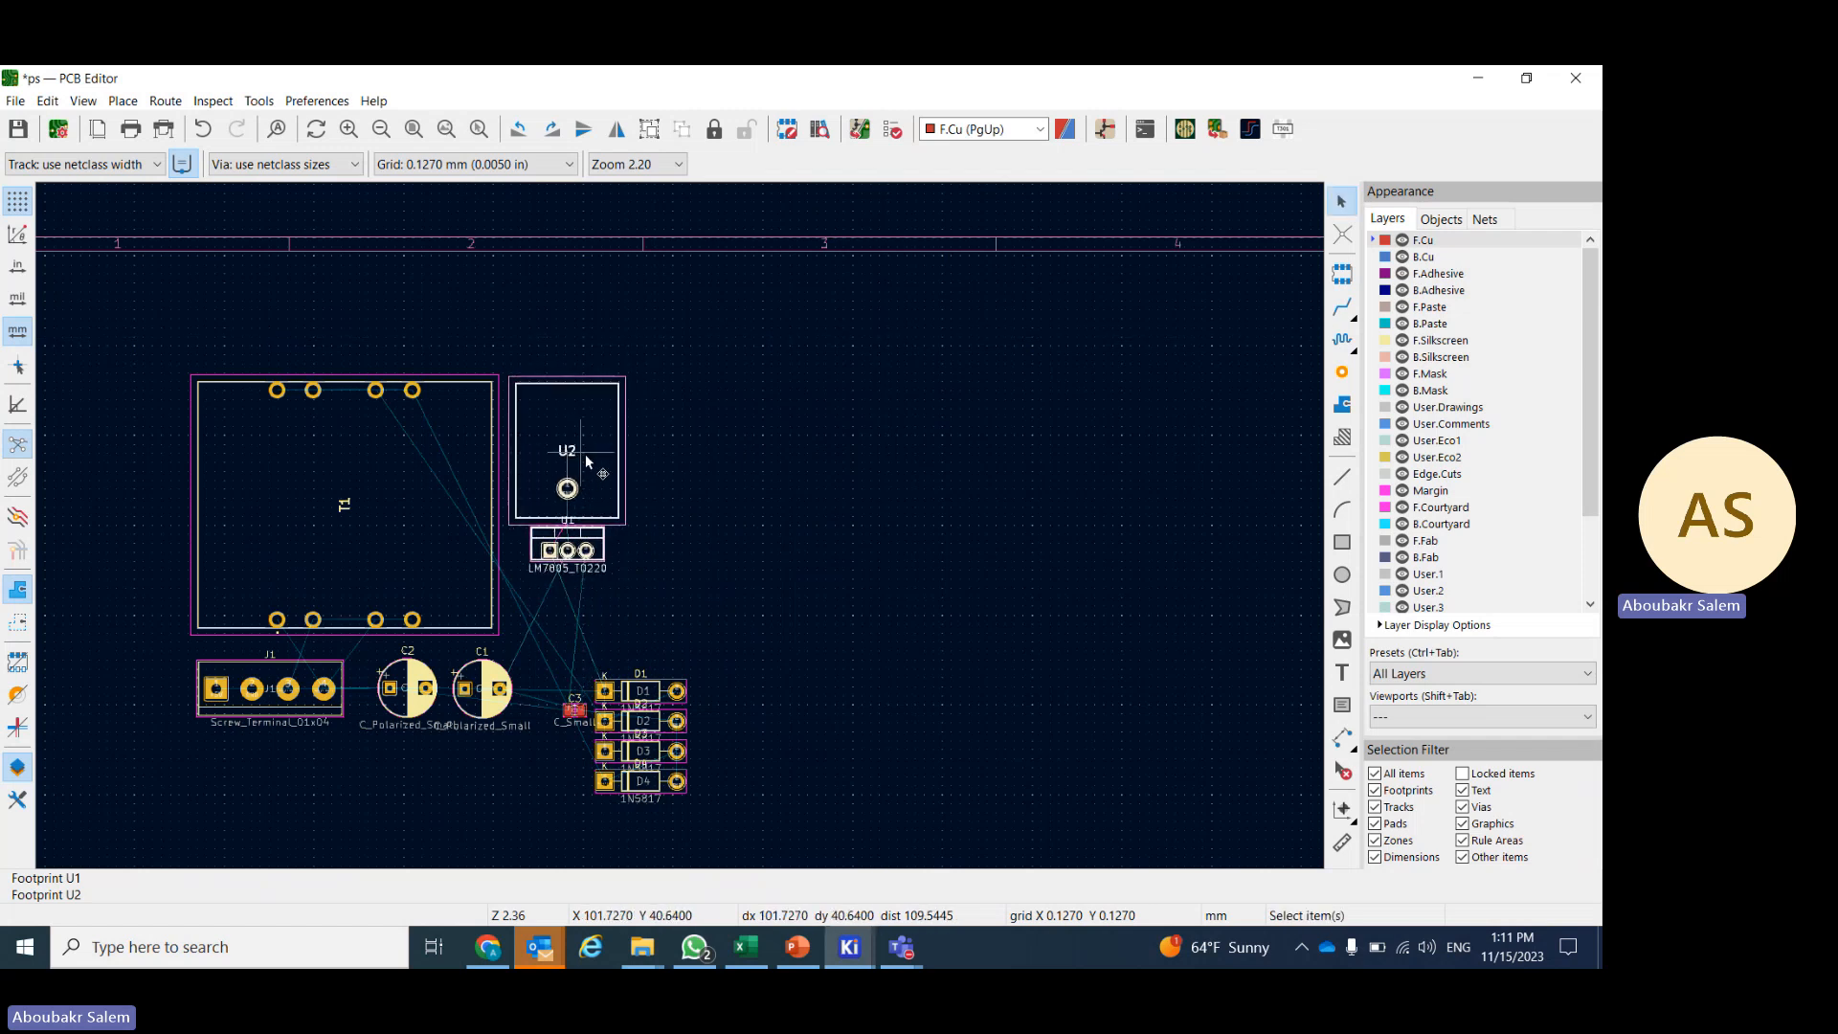
pyautogui.click(648, 626)
# - Move diodes D1 to D4 together directly below regulator U1, to the right of capacitor C1
pyautogui.moveTo(710, 643); pyautogui.dragTo(594, 814)
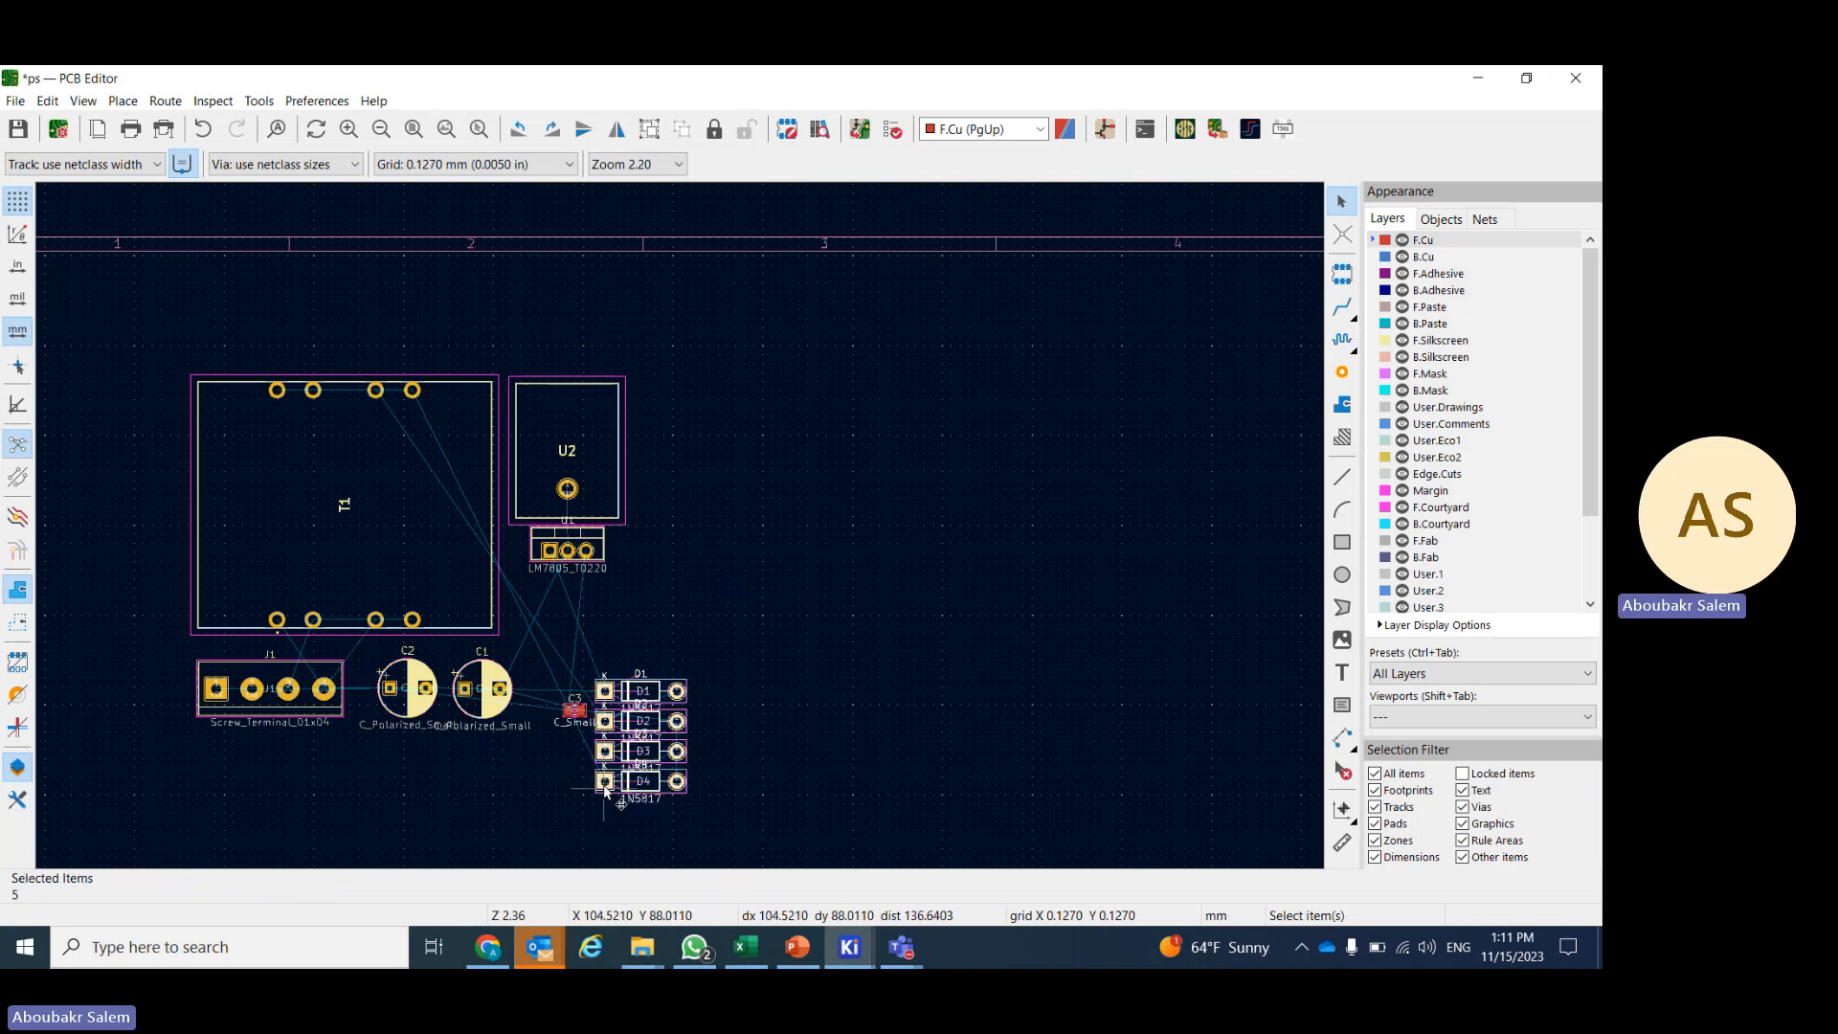
pyautogui.press('m')
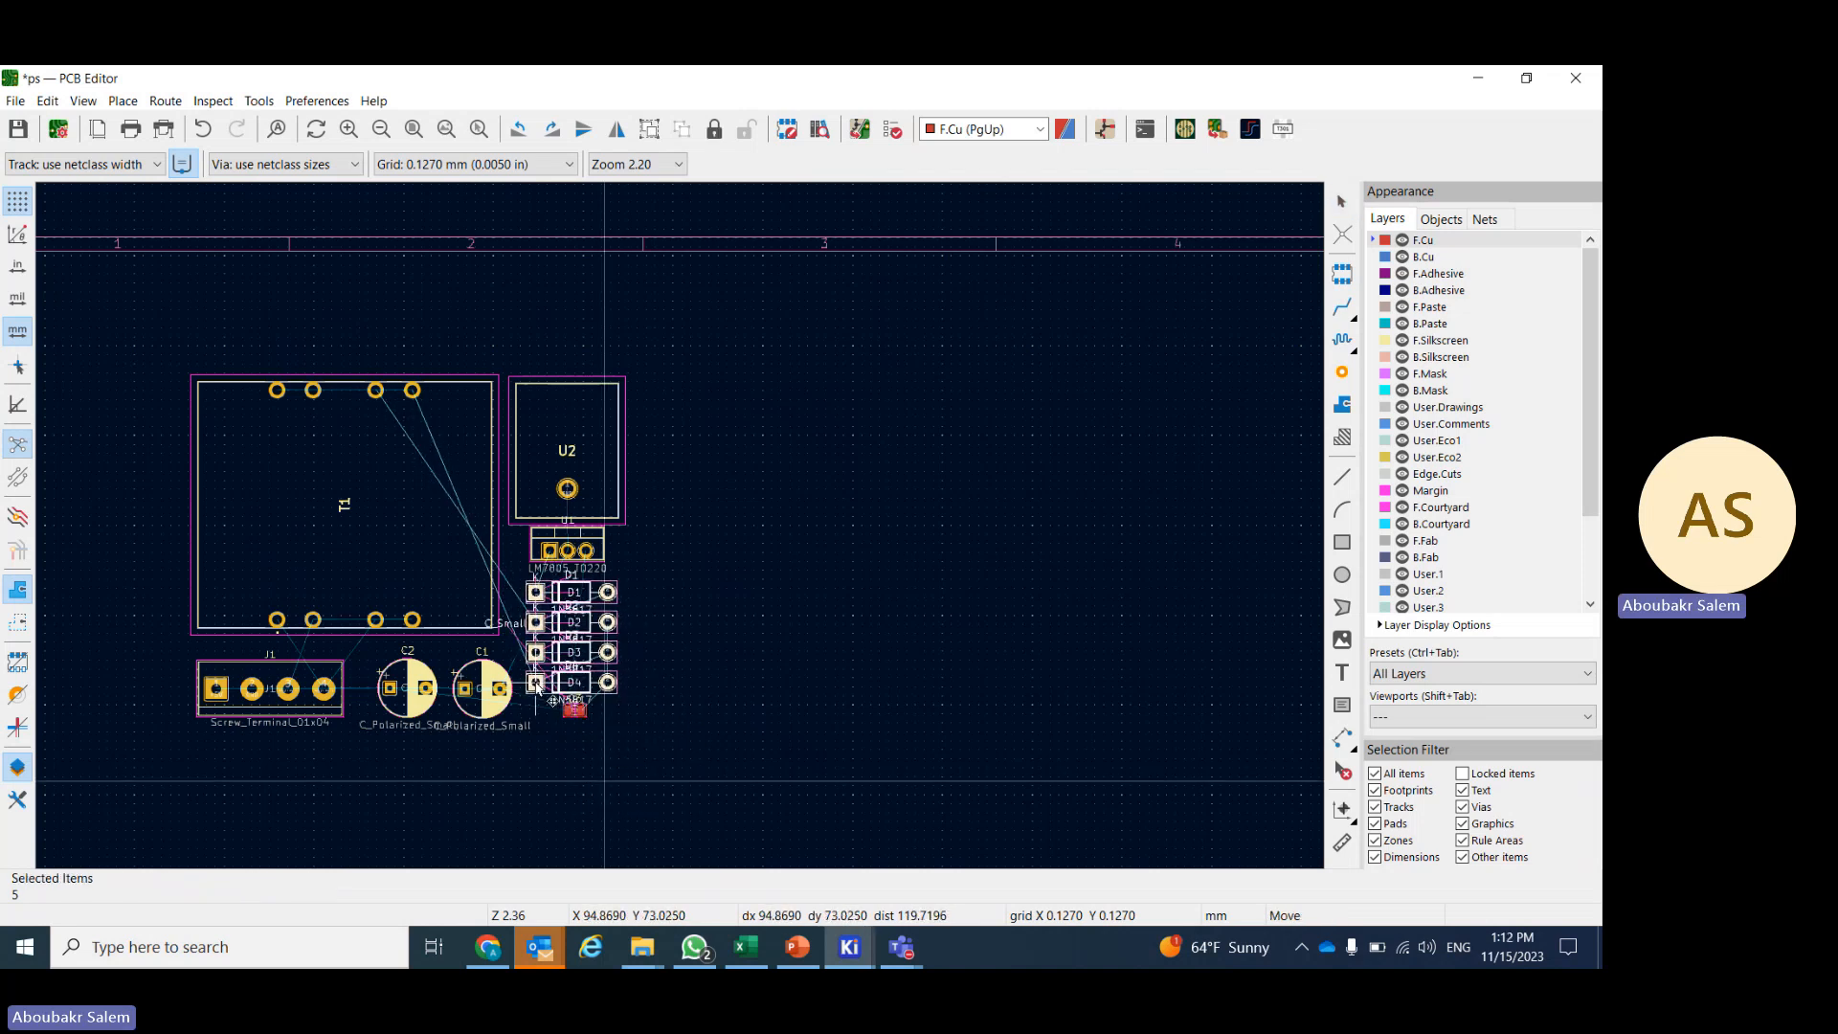
pyautogui.click(533, 685)
pyautogui.click(726, 674)
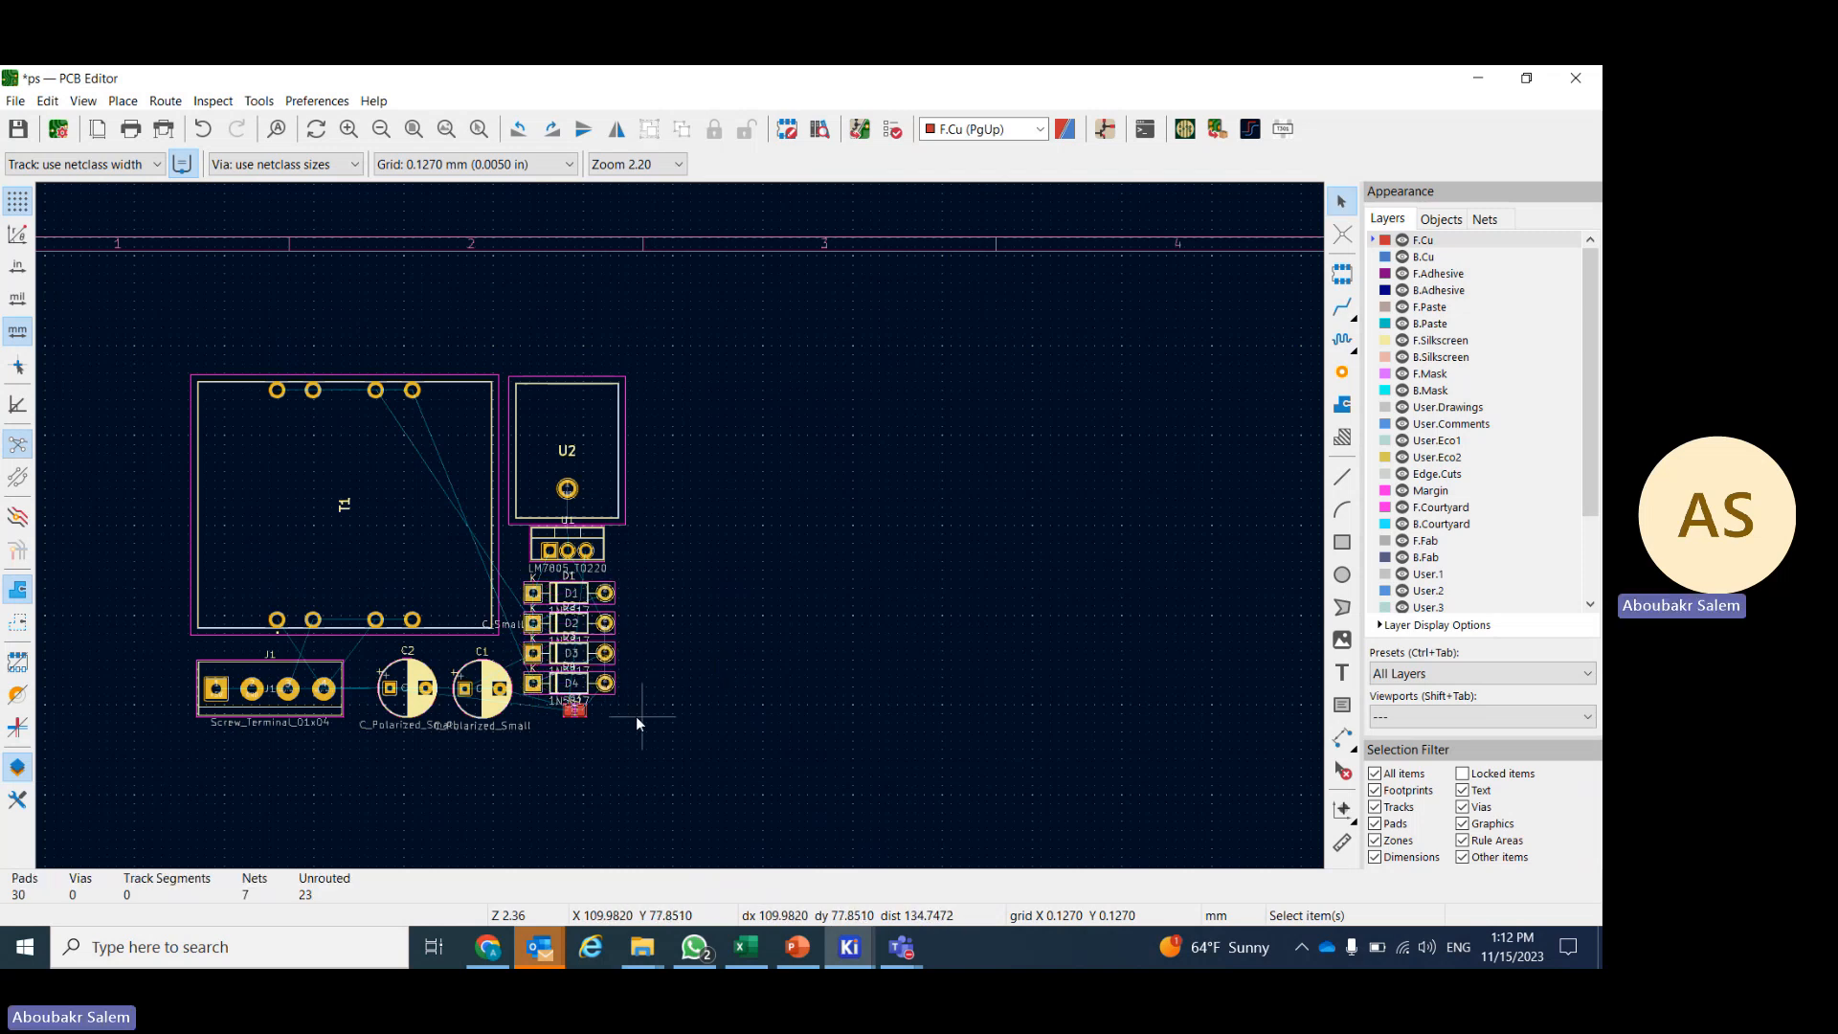
# - Shift capacitor C3 slightly to the left, just below diode D4
pyautogui.click(584, 714)
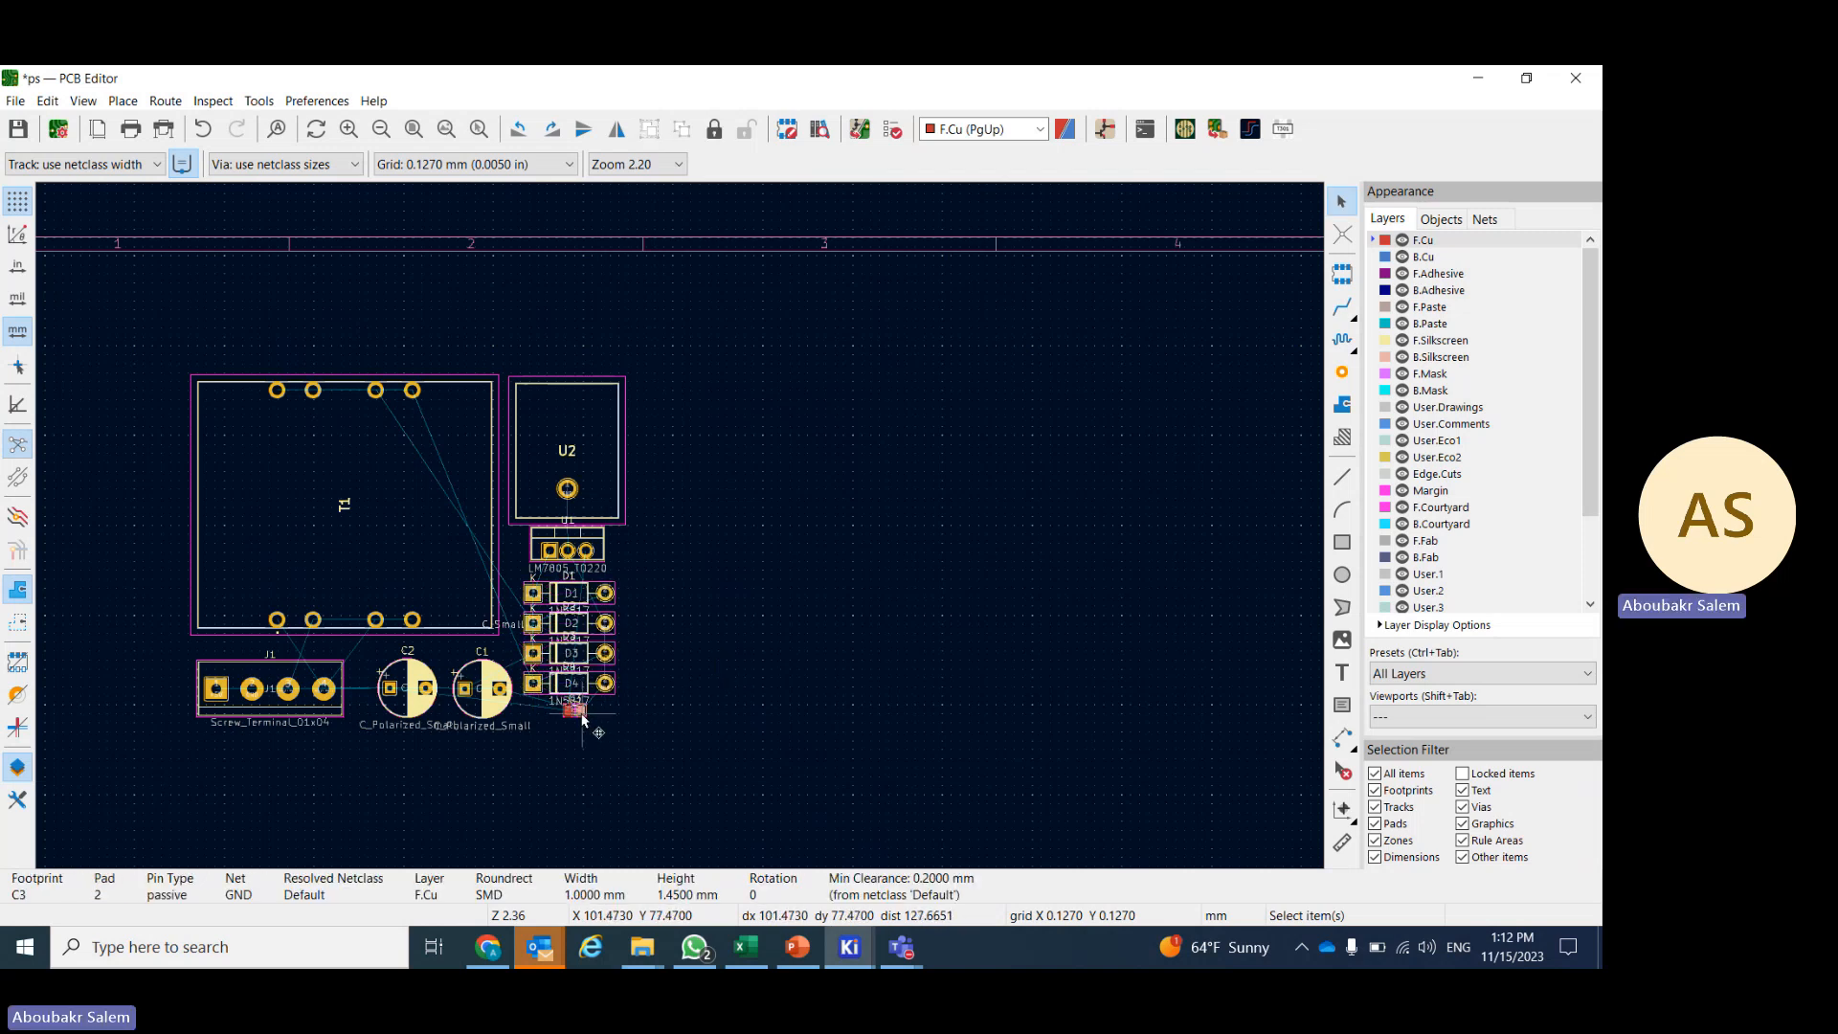
pyautogui.press('m')
pyautogui.click(553, 714)
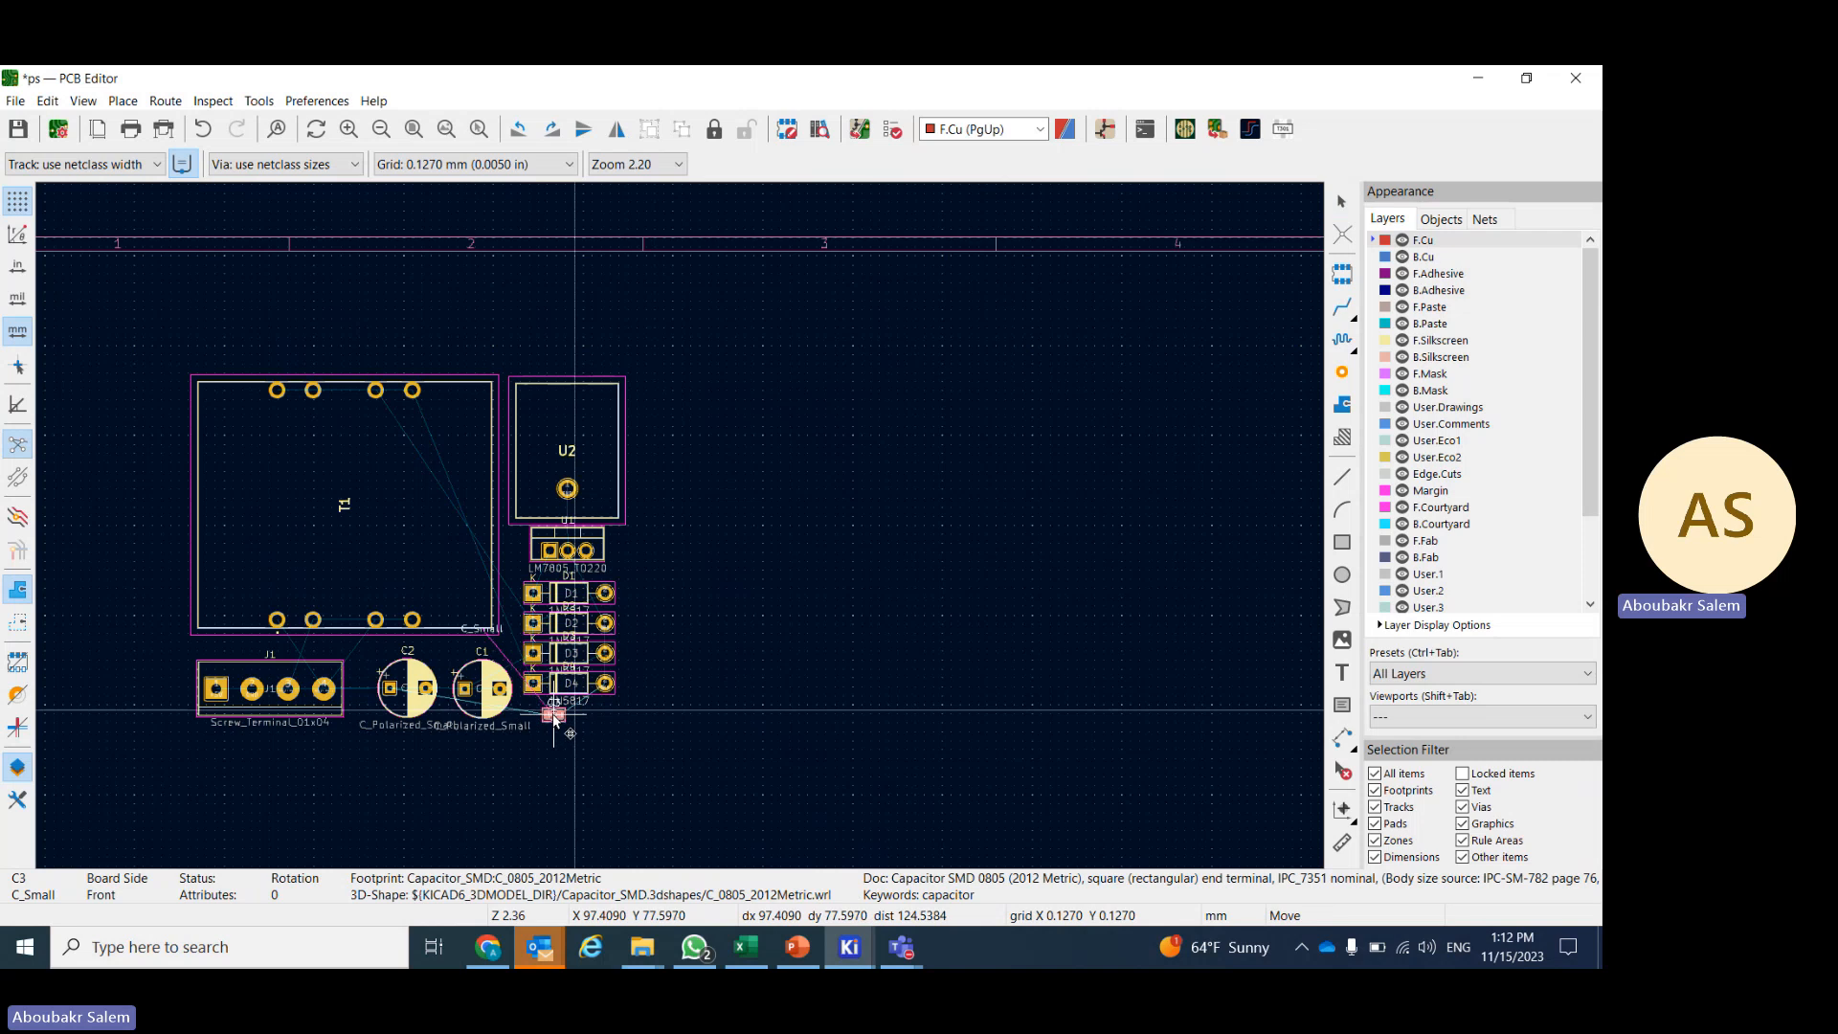
pyautogui.click(680, 719)
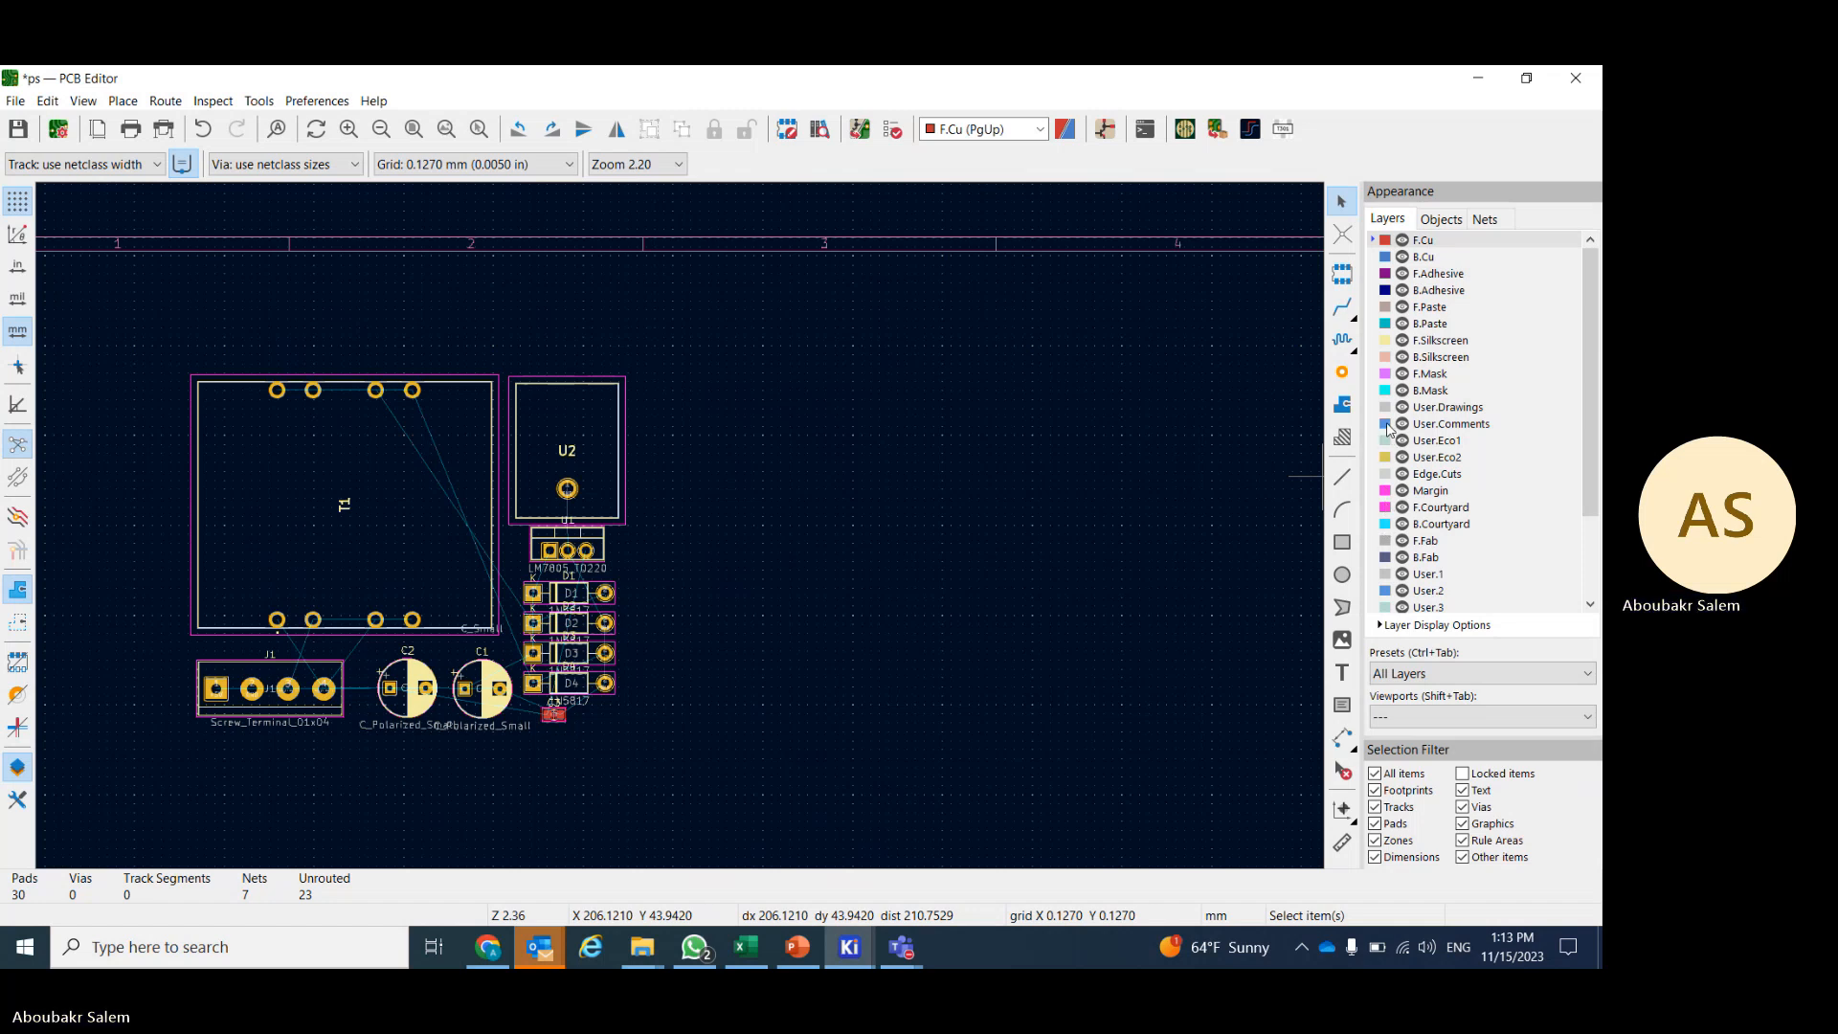
# - Draw a rectangular board outline about 67 × 56 mm on the Edge.Cuts layer around all the footprints
pyautogui.click(1385, 478)
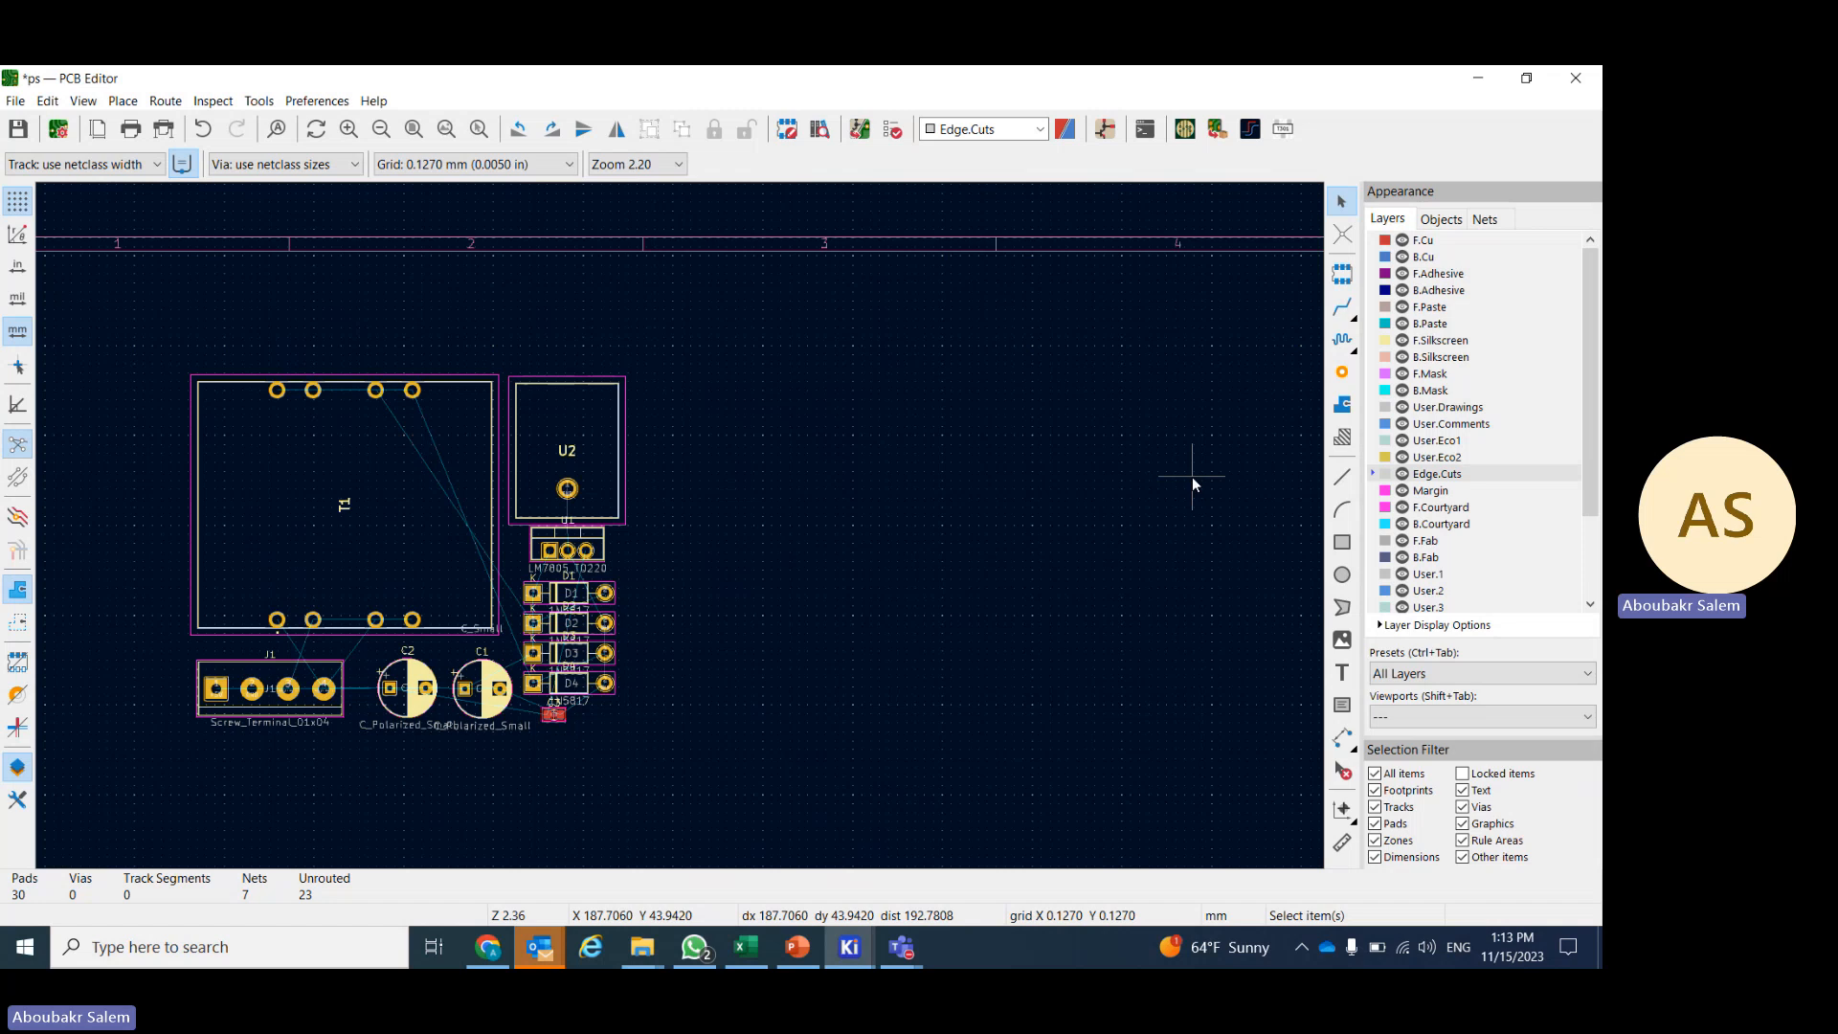
pyautogui.click(1342, 544)
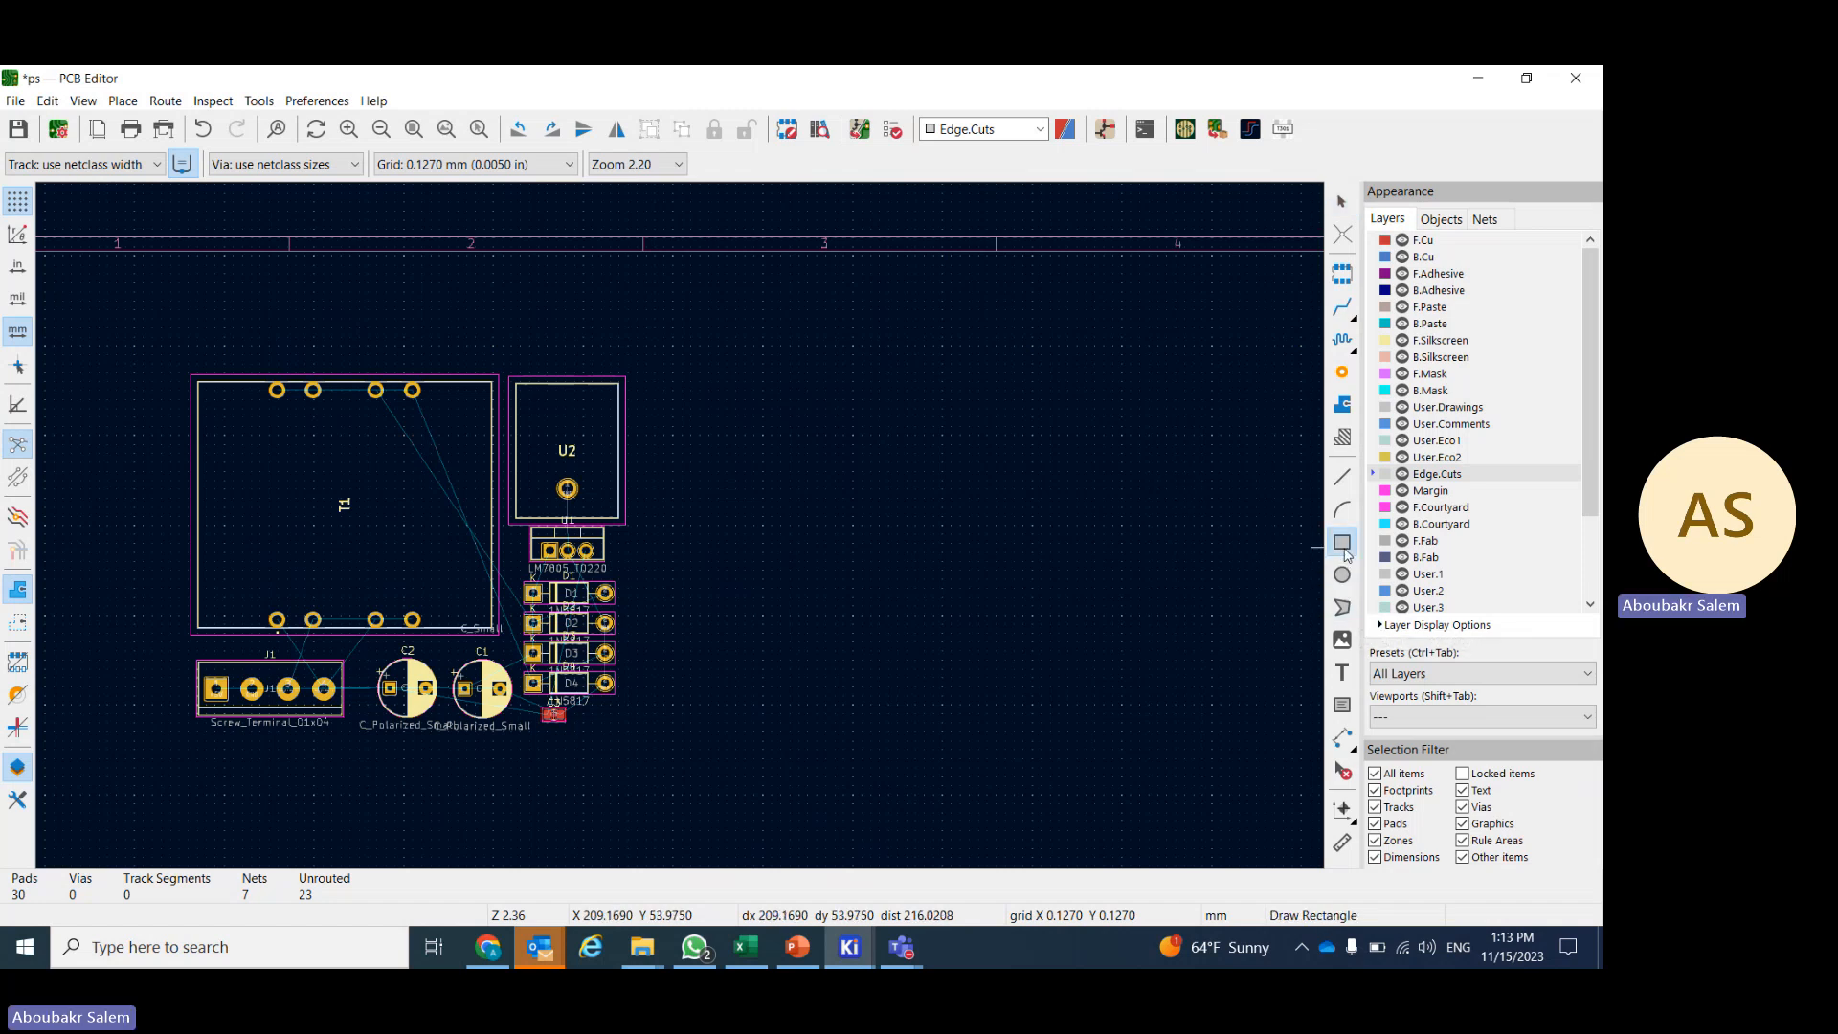
pyautogui.click(173, 351)
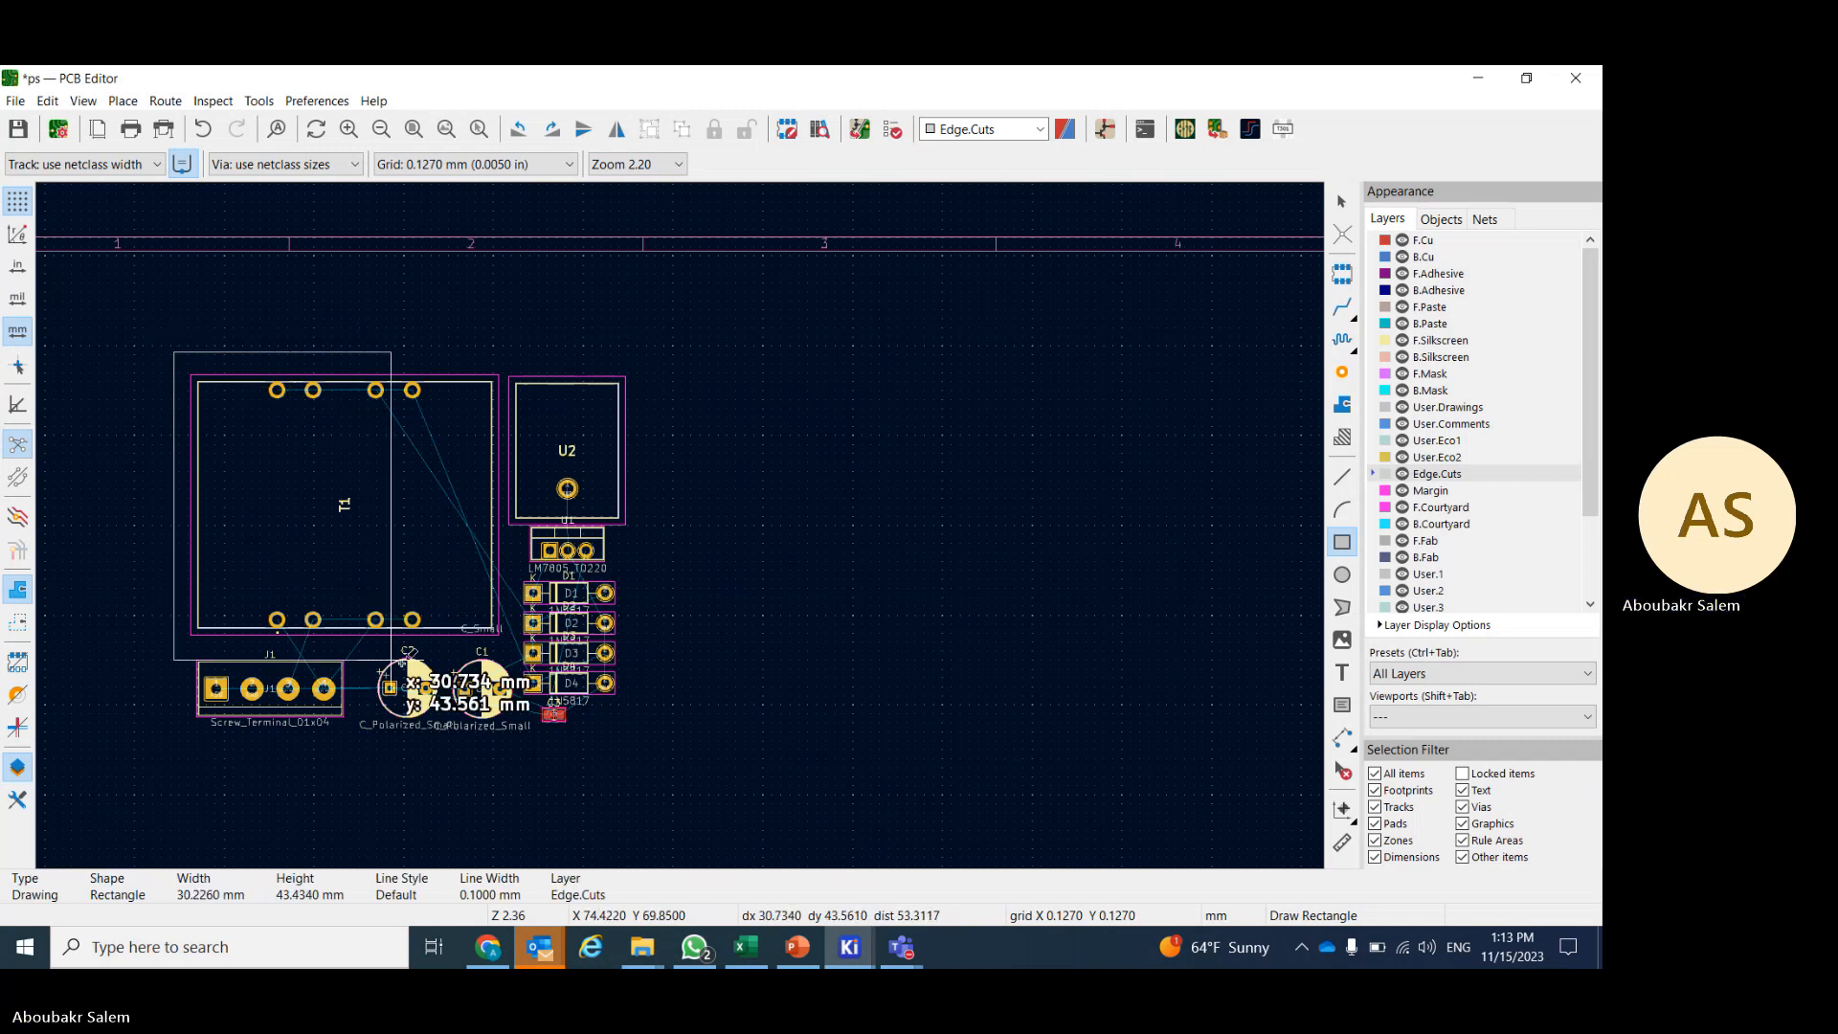
pyautogui.click(650, 744)
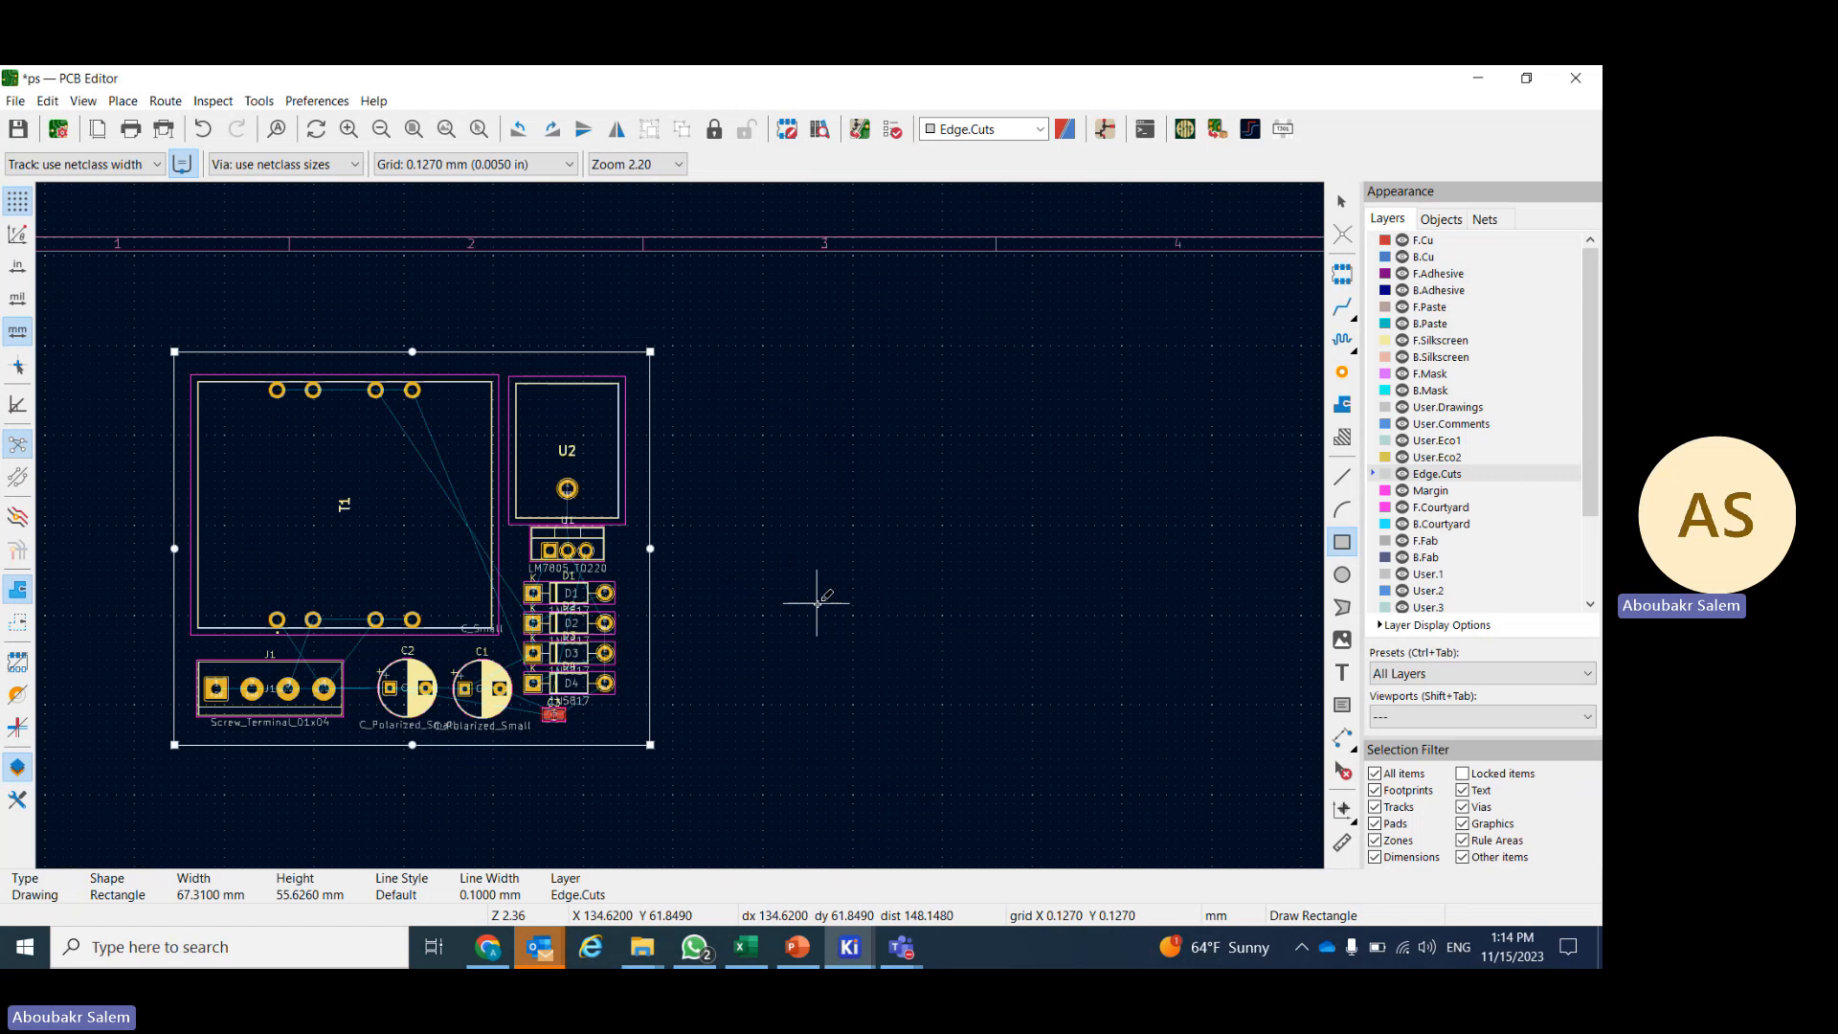
# - Review the design rule constraints for copper, holes, uVias and silkscreen in Board Setup, and close it without changes
pyautogui.click(58, 134)
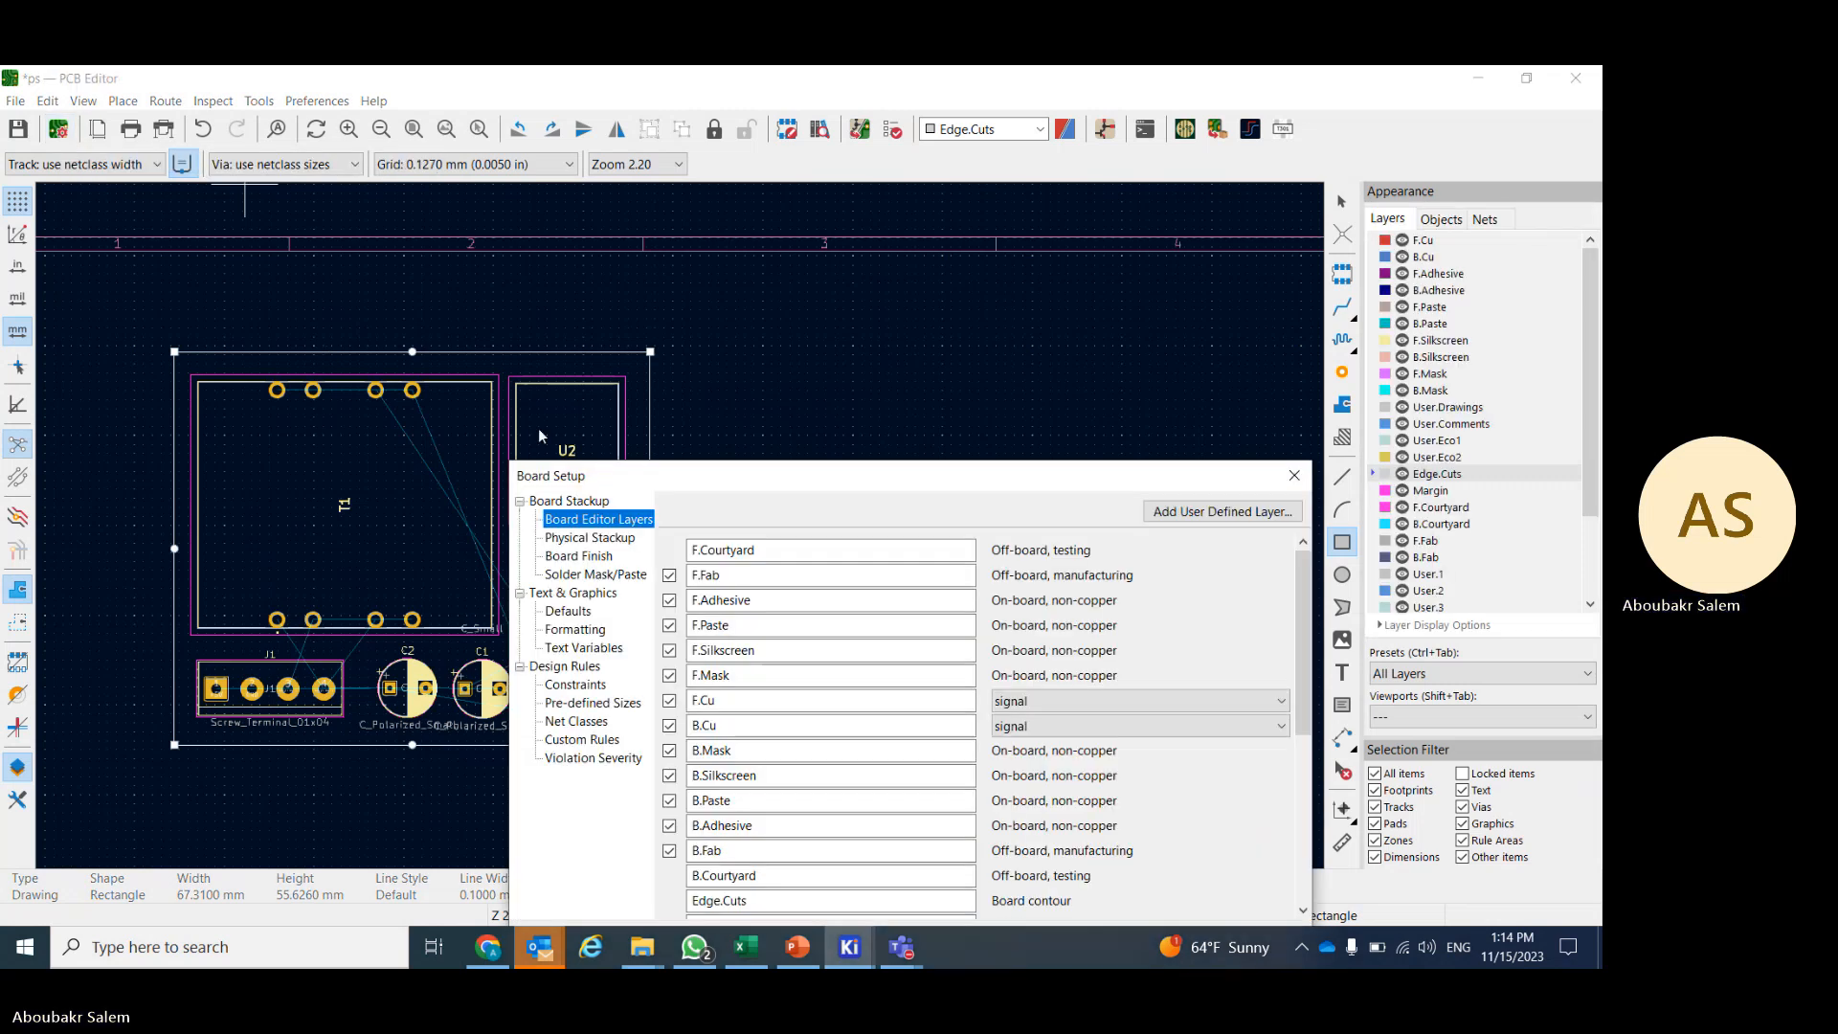
pyautogui.moveTo(647, 472); pyautogui.dragTo(350, 231)
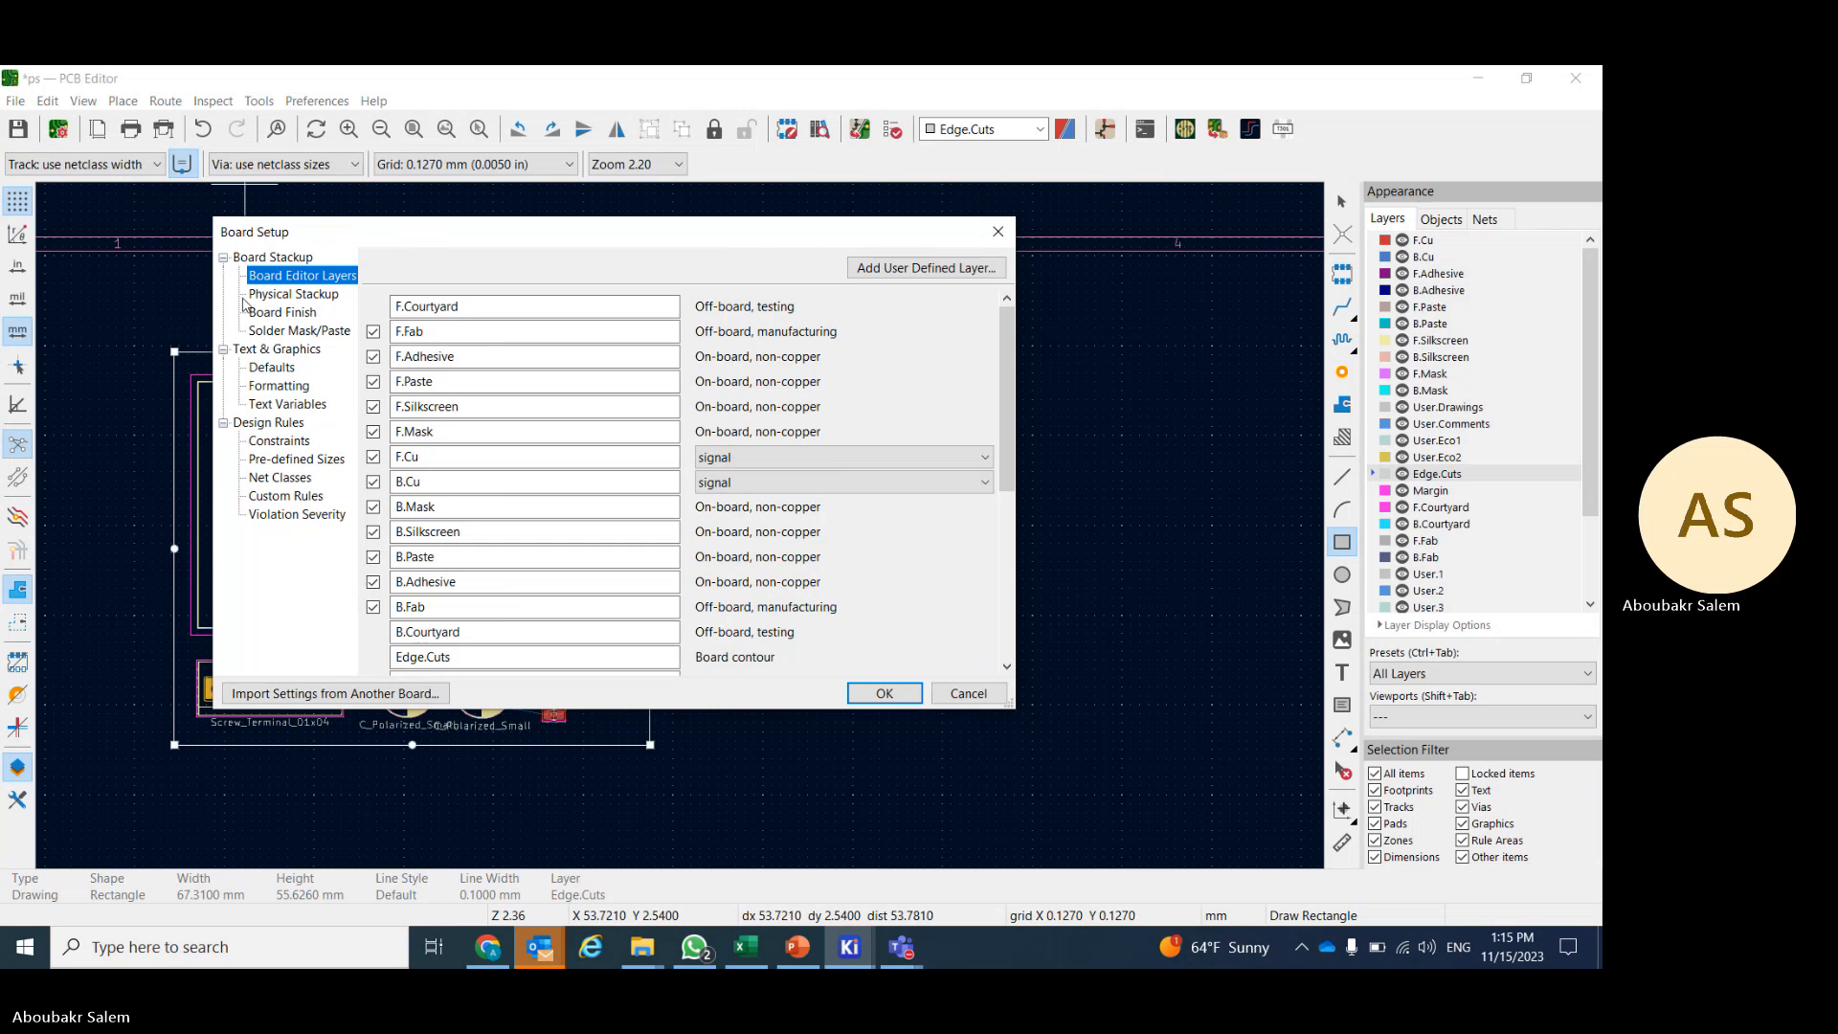
pyautogui.click(283, 439)
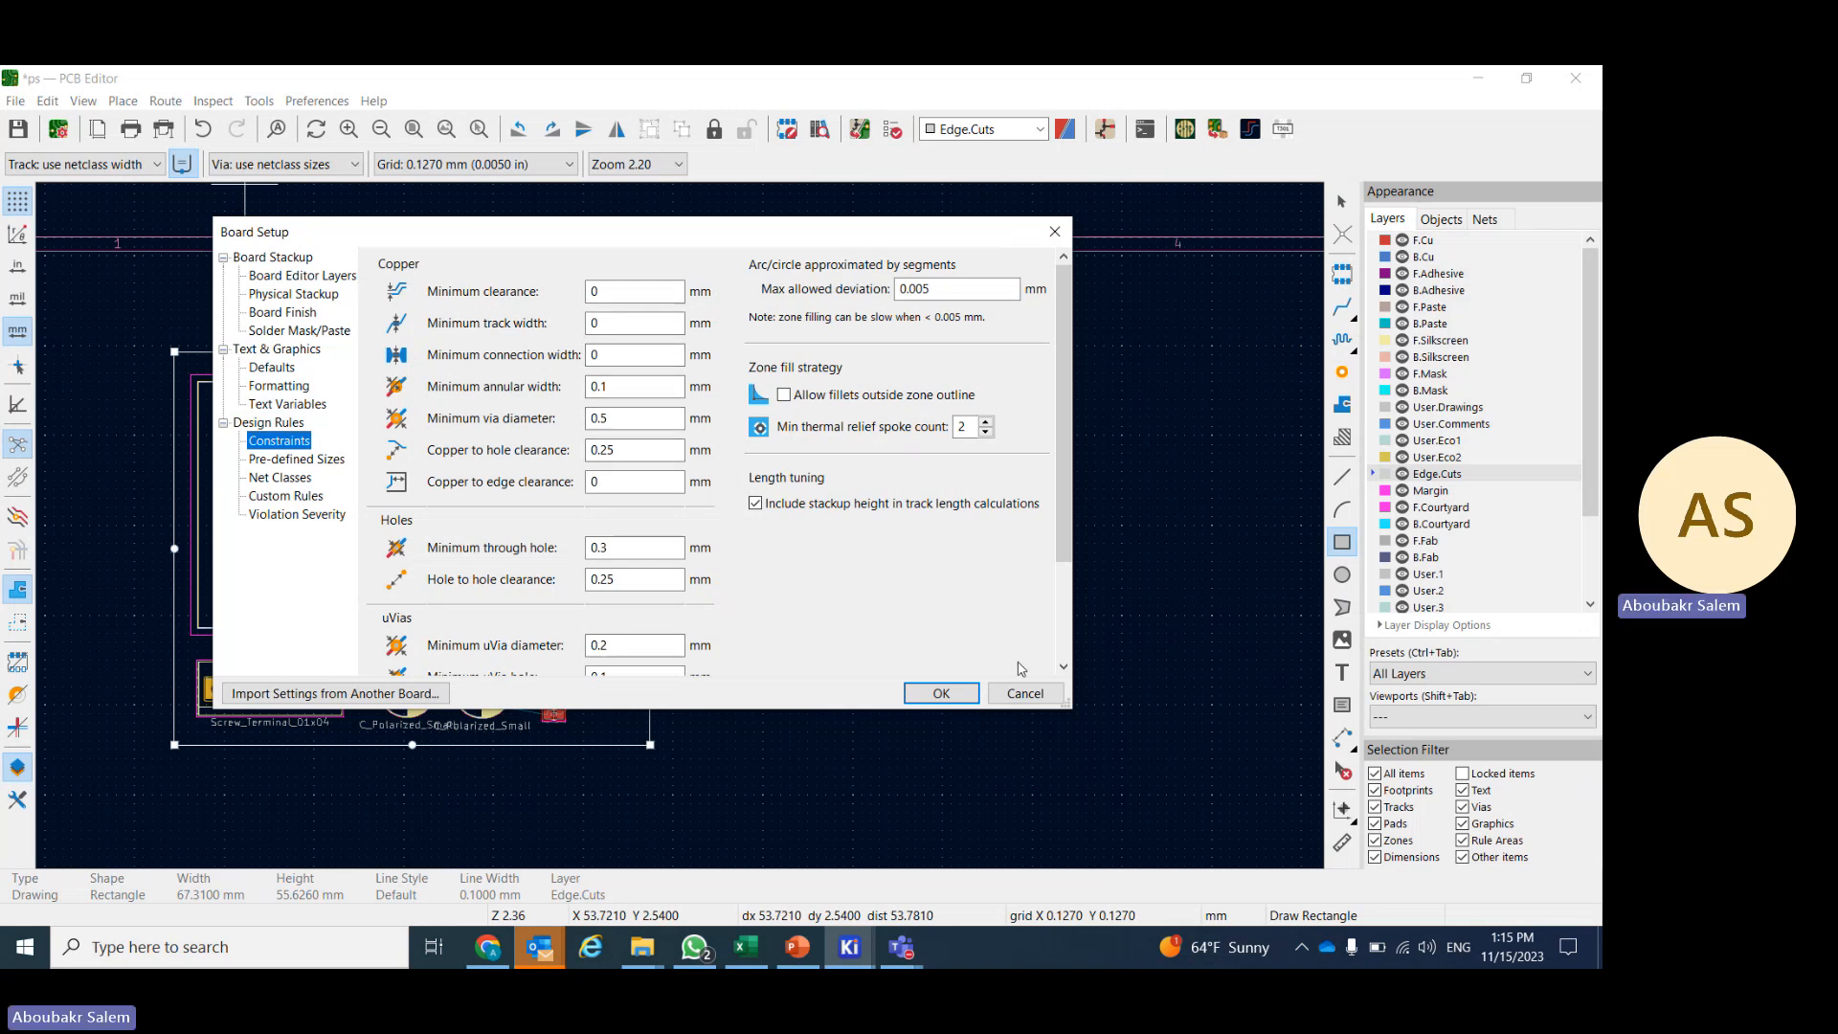
pyautogui.moveTo(1070, 708); pyautogui.dragTo(1166, 868)
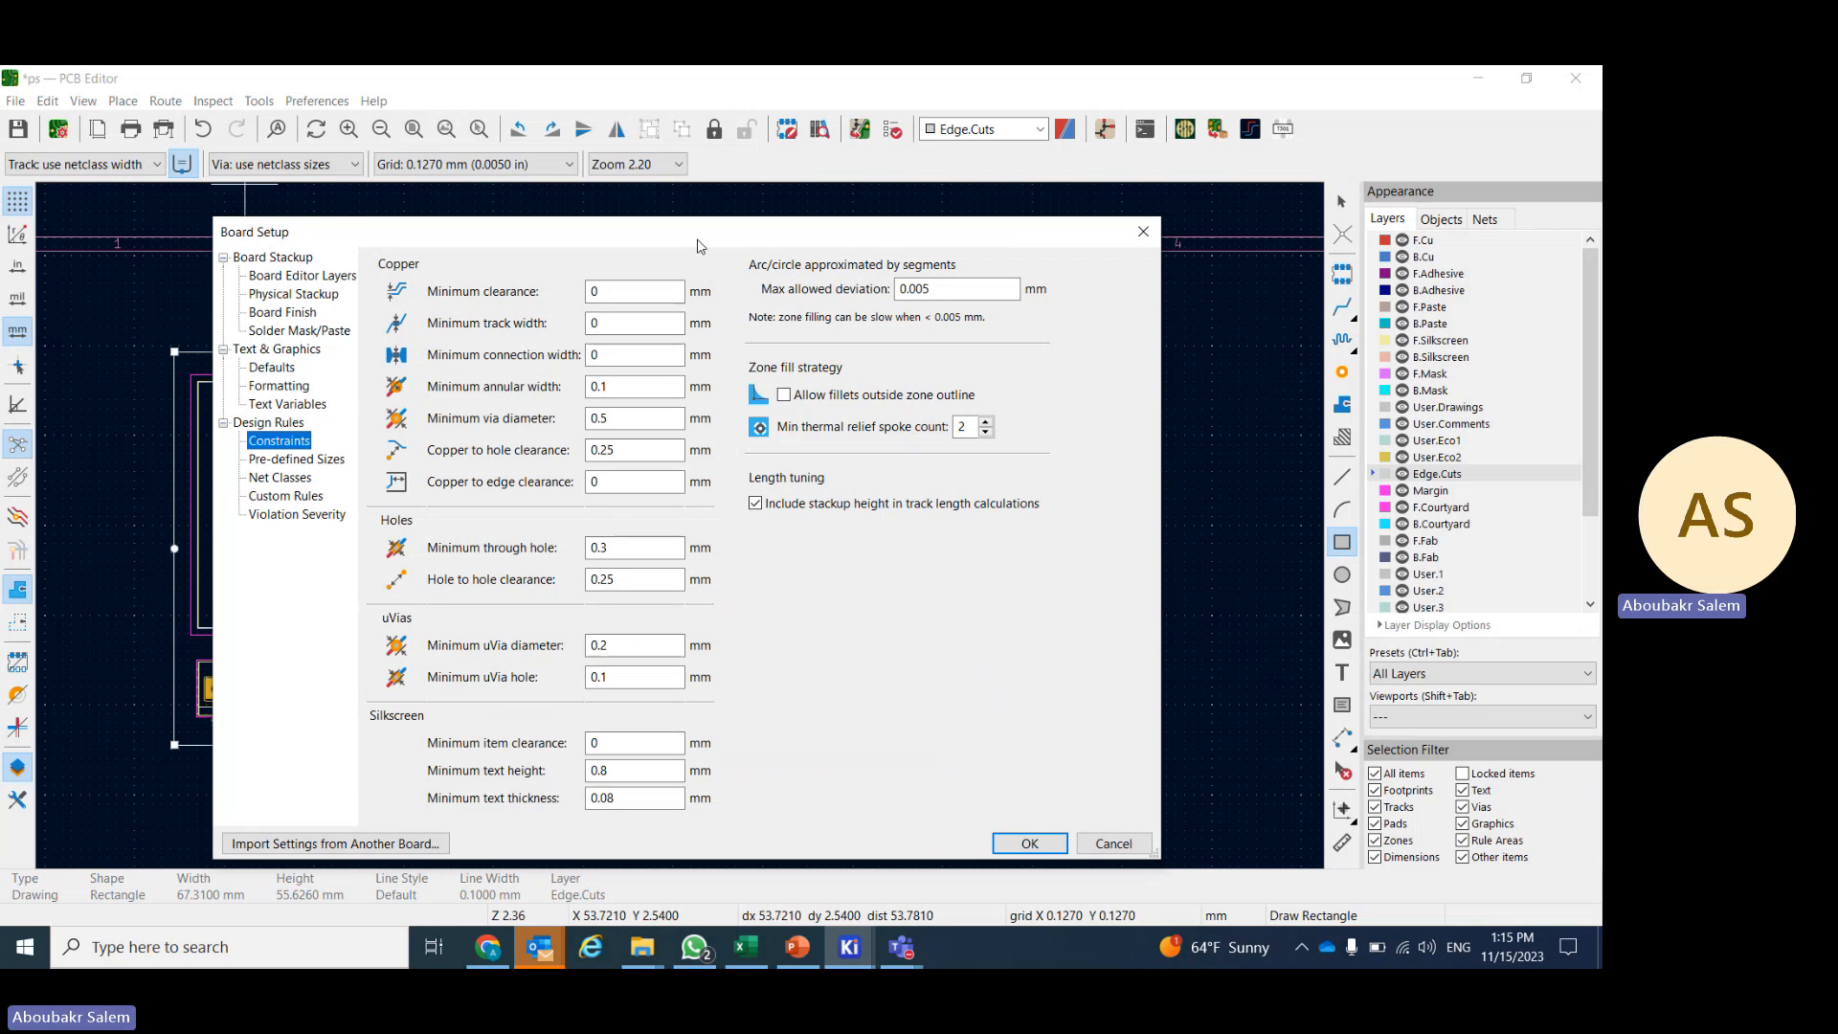
pyautogui.moveTo(697, 239); pyautogui.dragTo(667, 196)
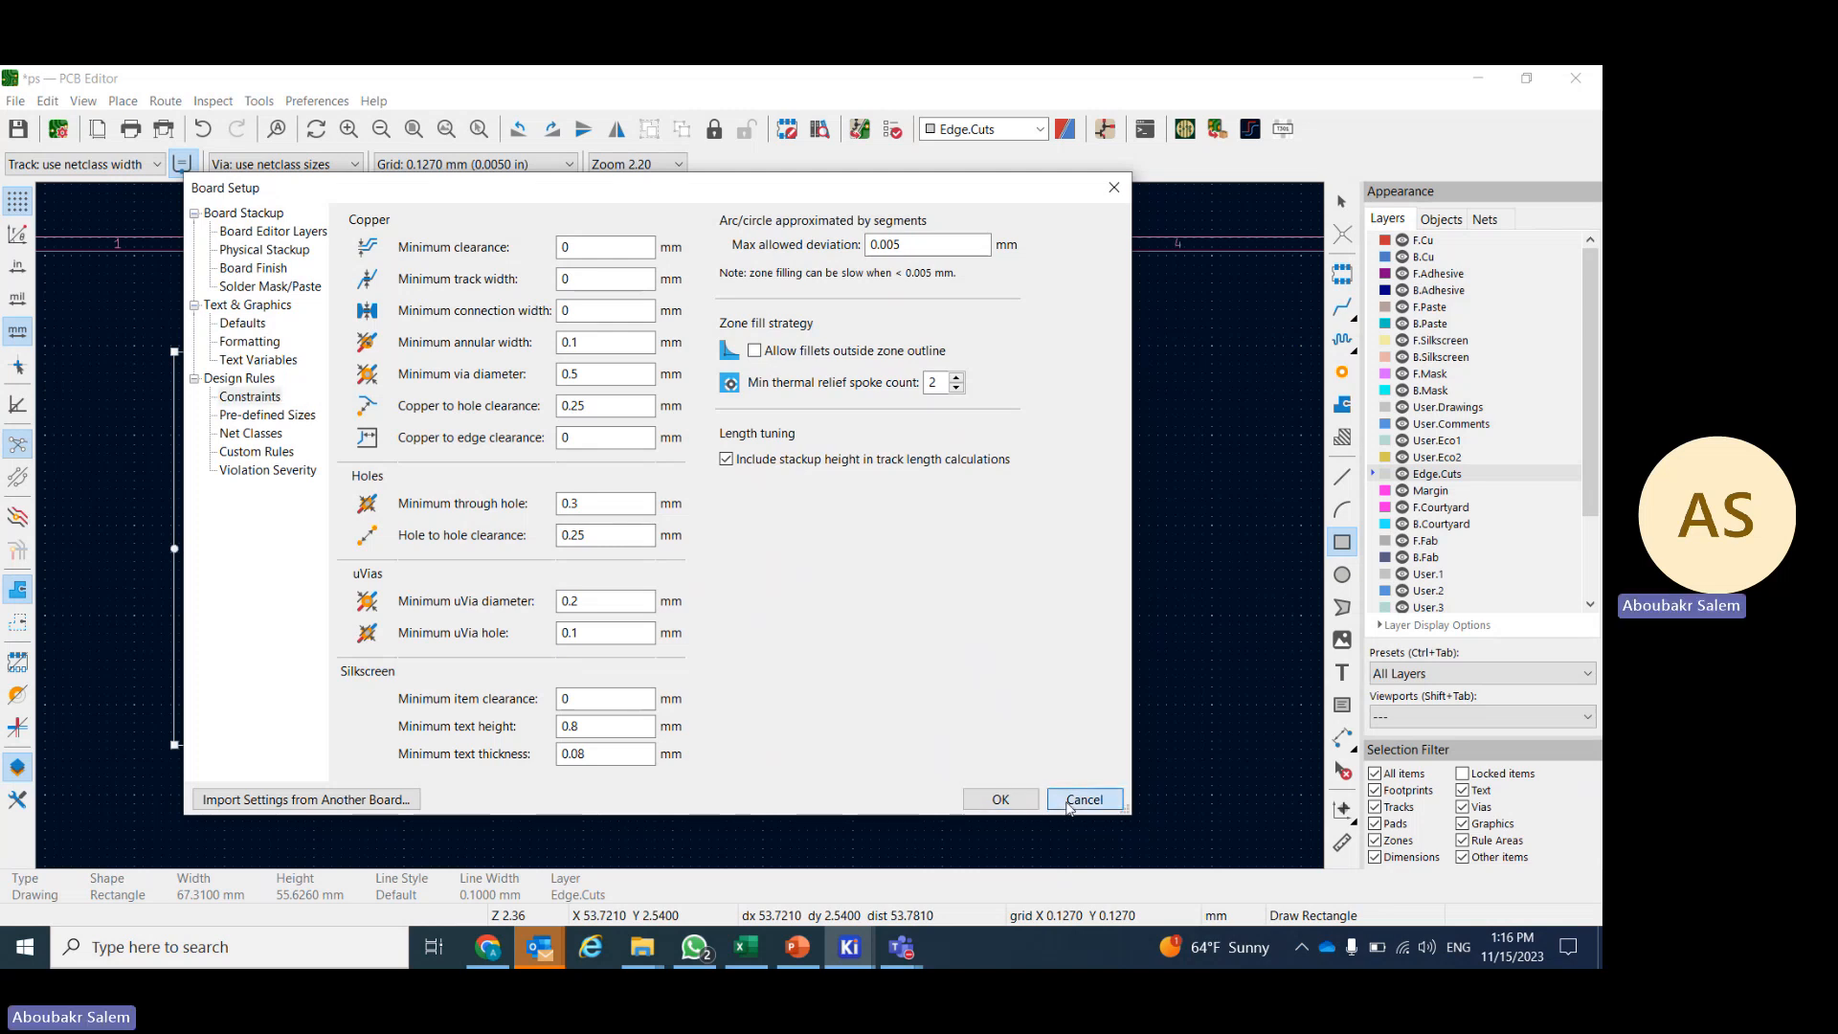
pyautogui.click(1063, 798)
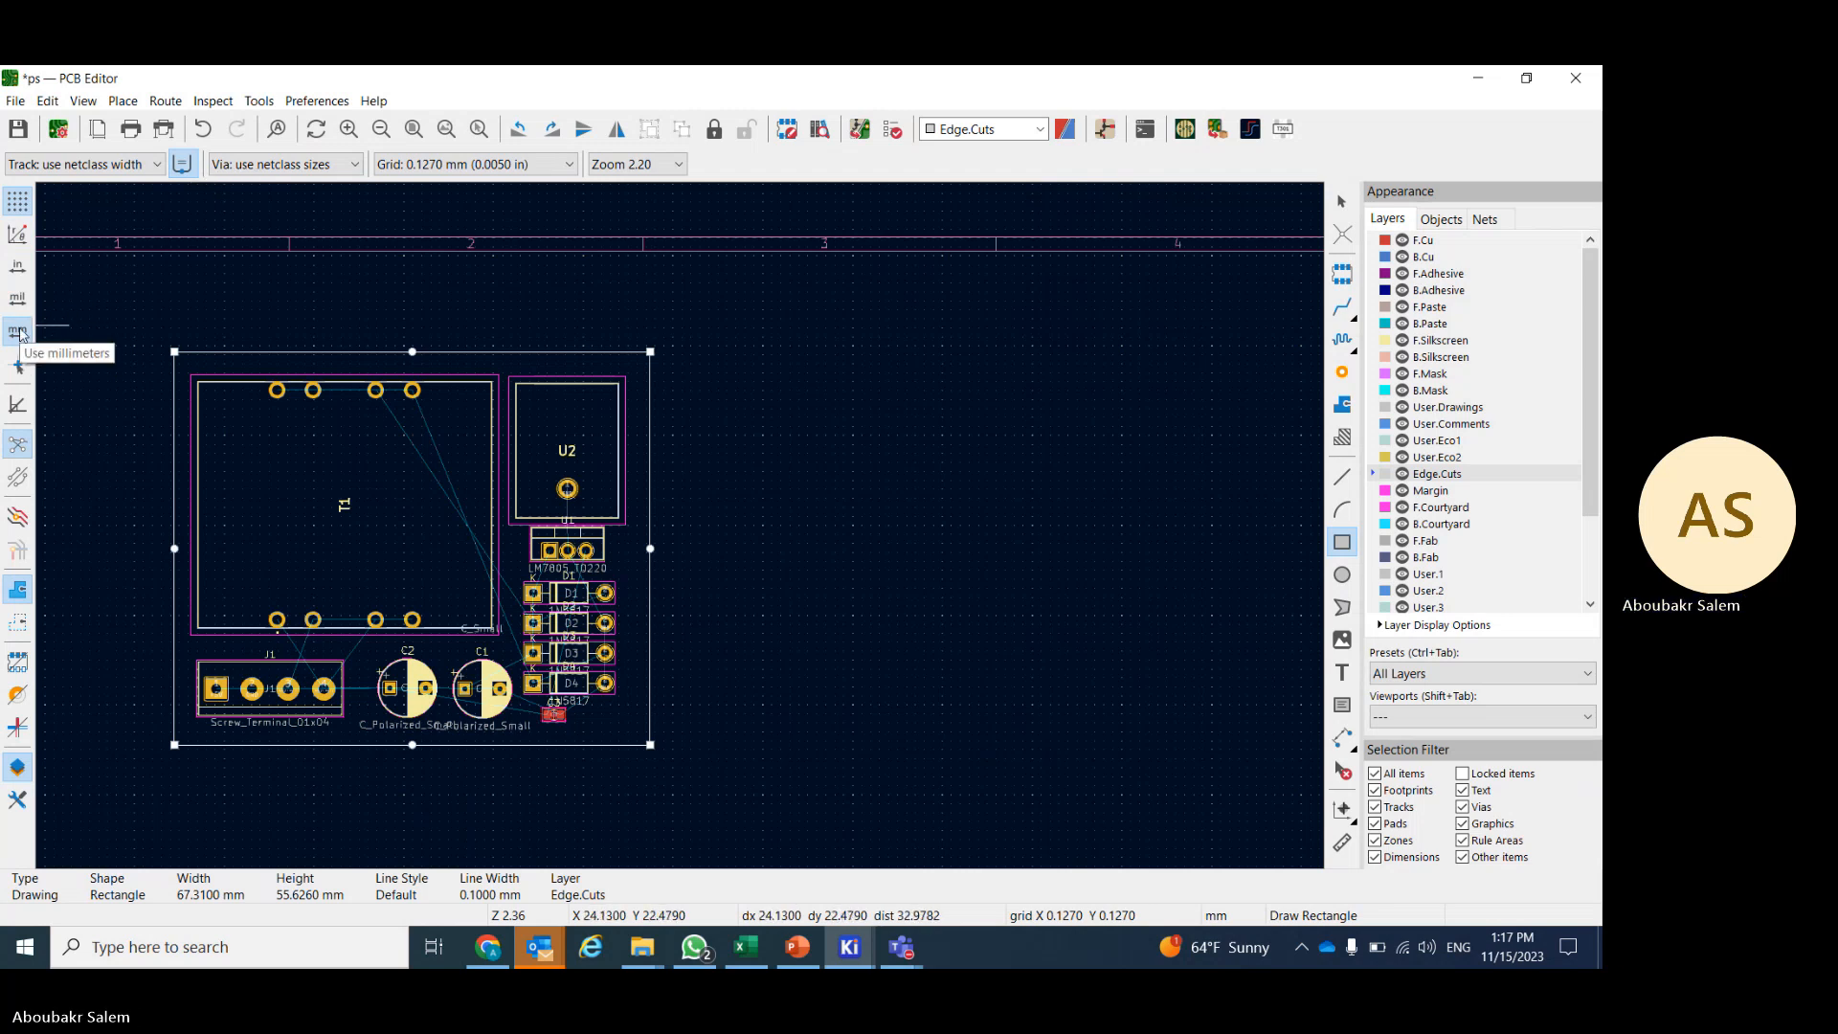
# - Switch the PCB measurement units to mils and deselect the board outline
pyautogui.click(19, 300)
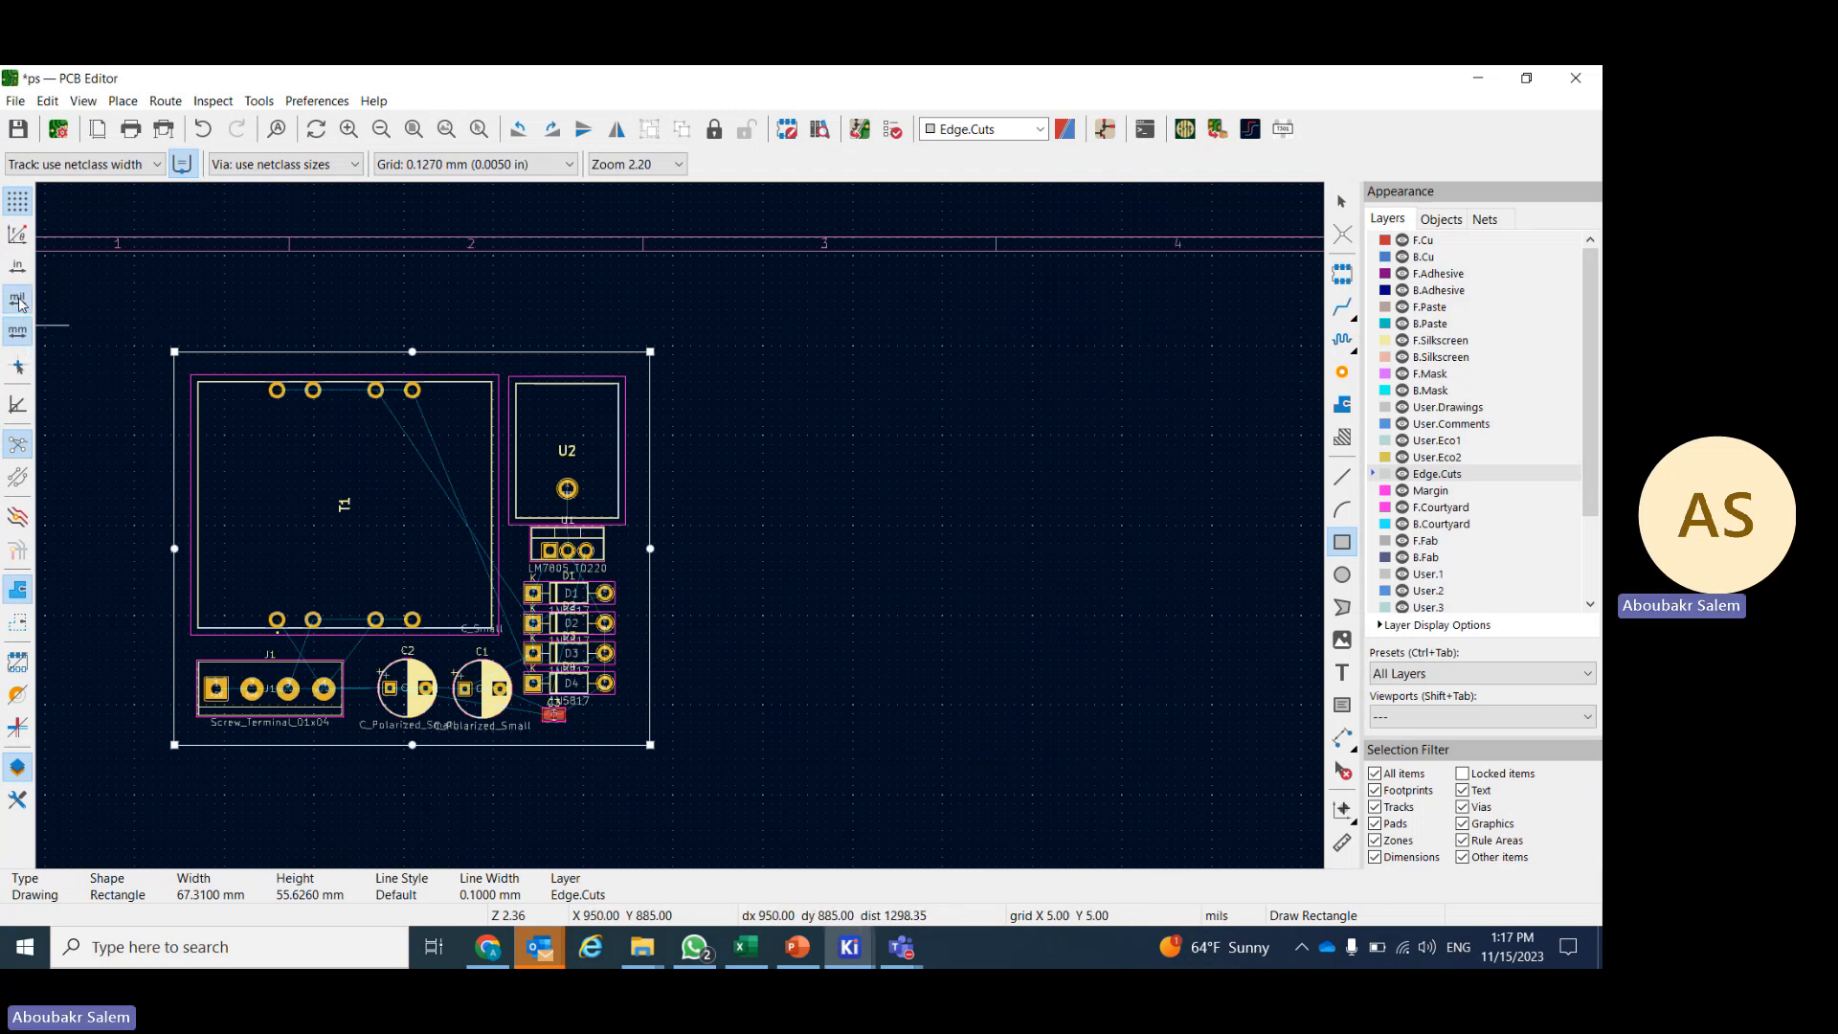
pyautogui.click(89, 300)
pyautogui.press('Escape')
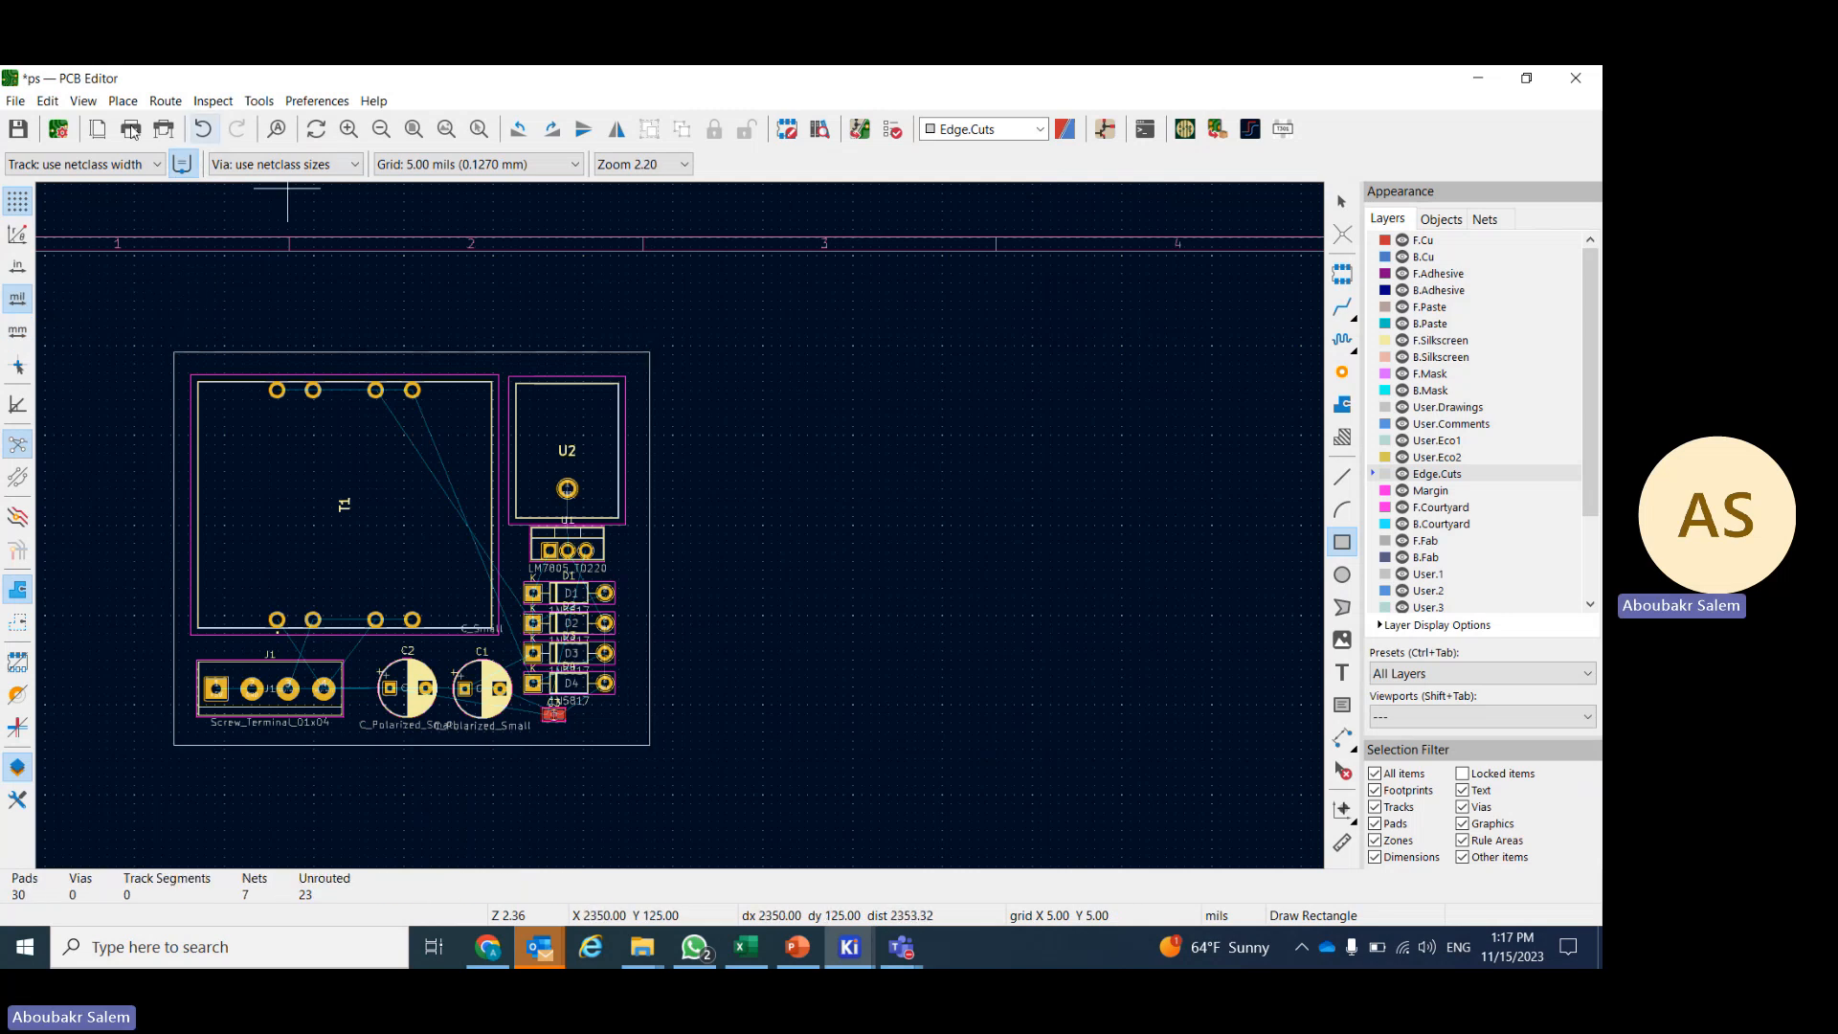
# - Set the minimum copper clearance to 5 mils in the Board Setup design rule constraints
pyautogui.click(16, 101)
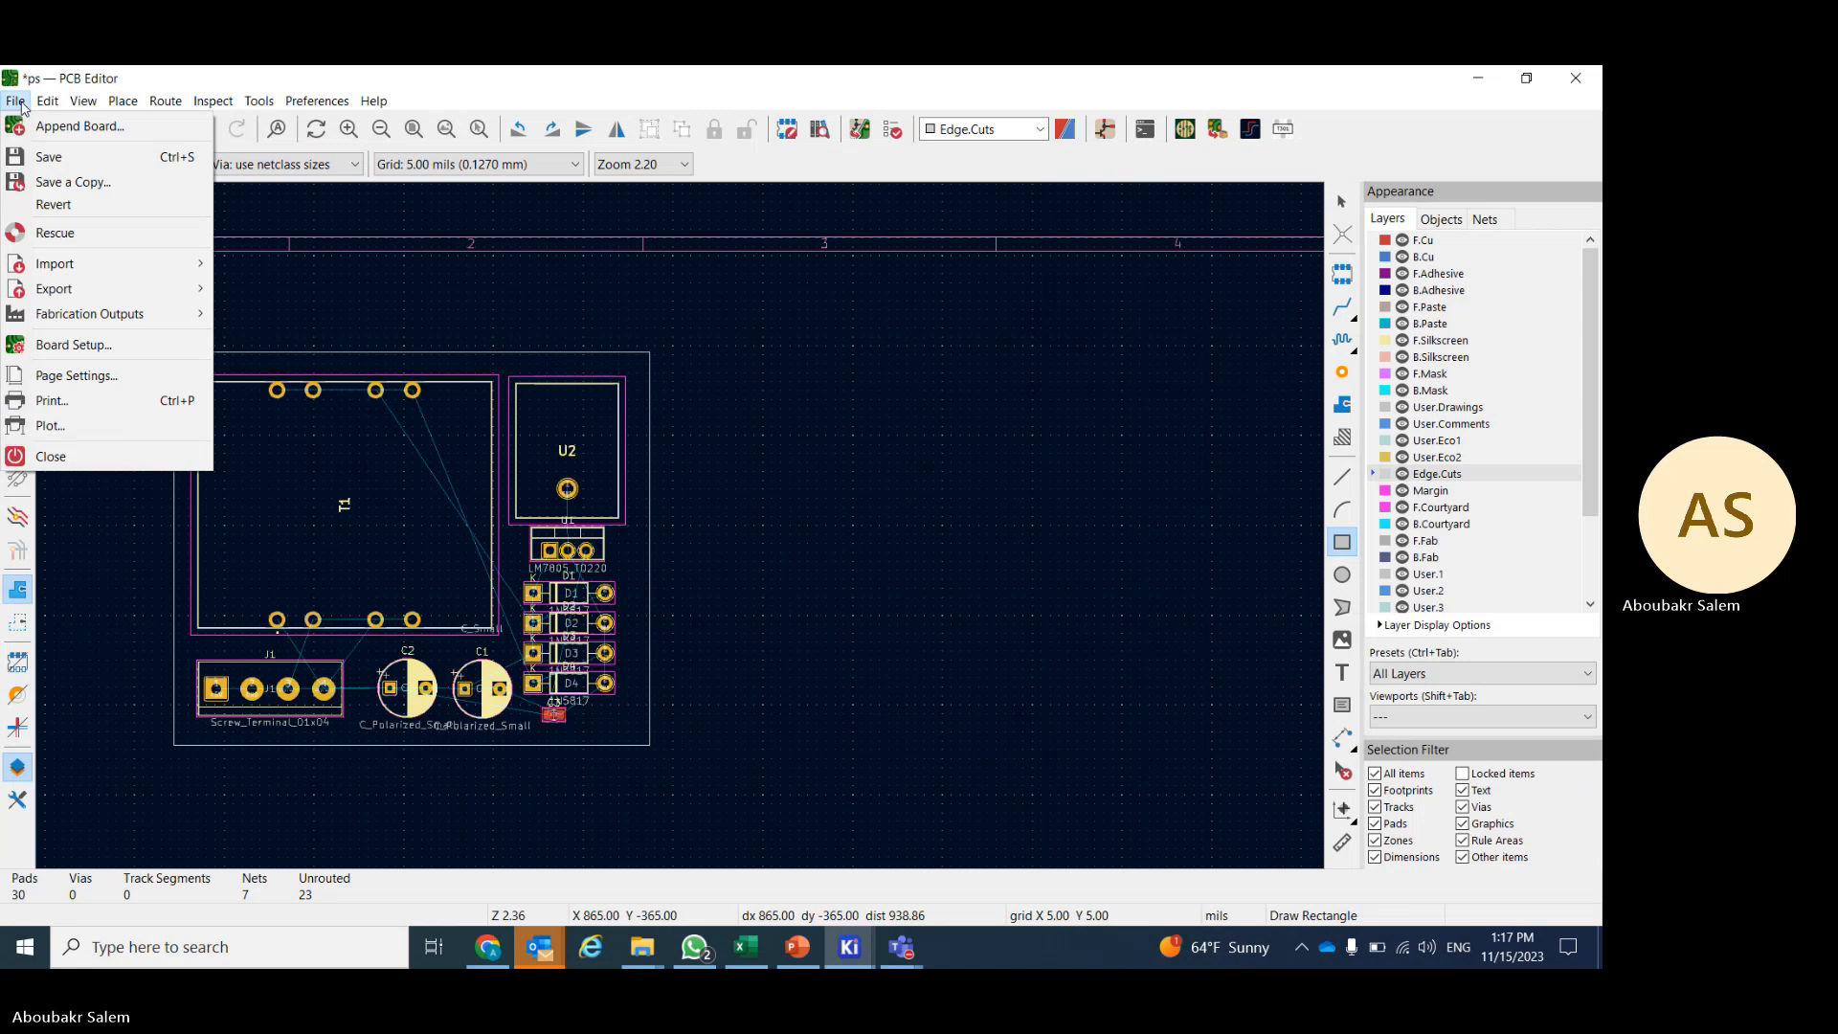
pyautogui.click(16, 100)
pyautogui.click(49, 100)
pyautogui.click(50, 100)
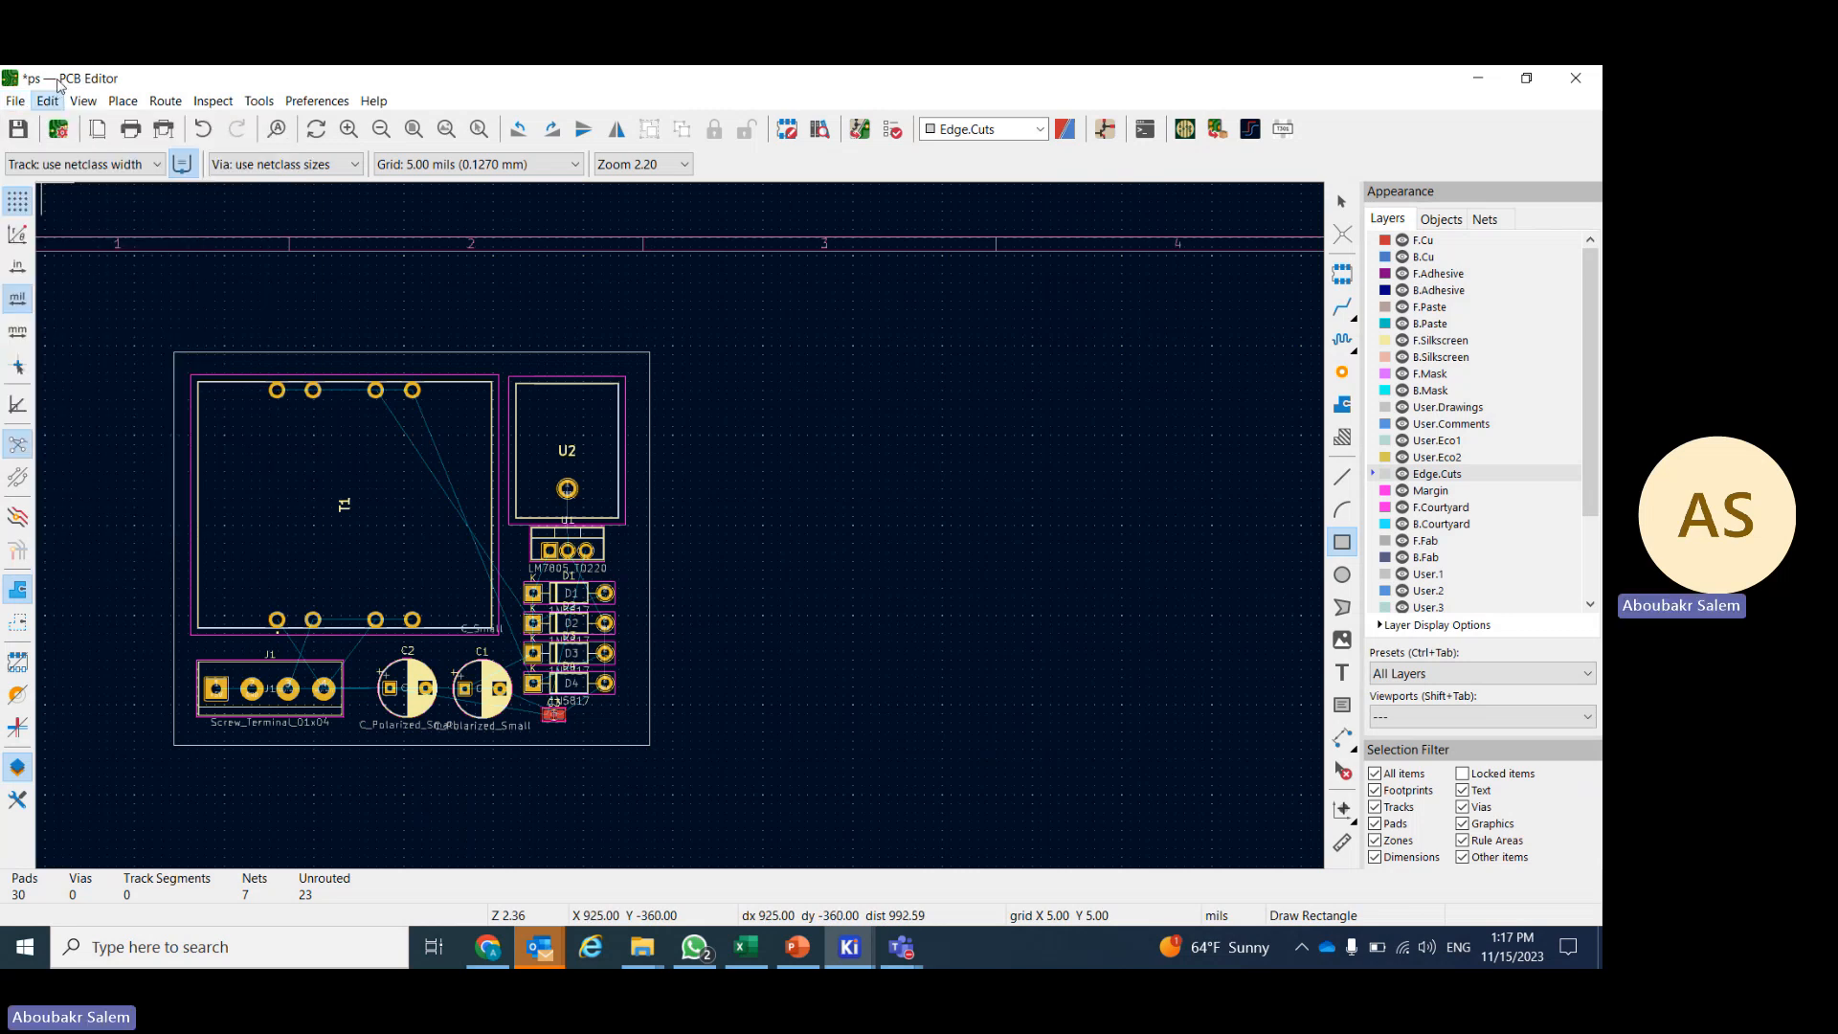
pyautogui.click(60, 131)
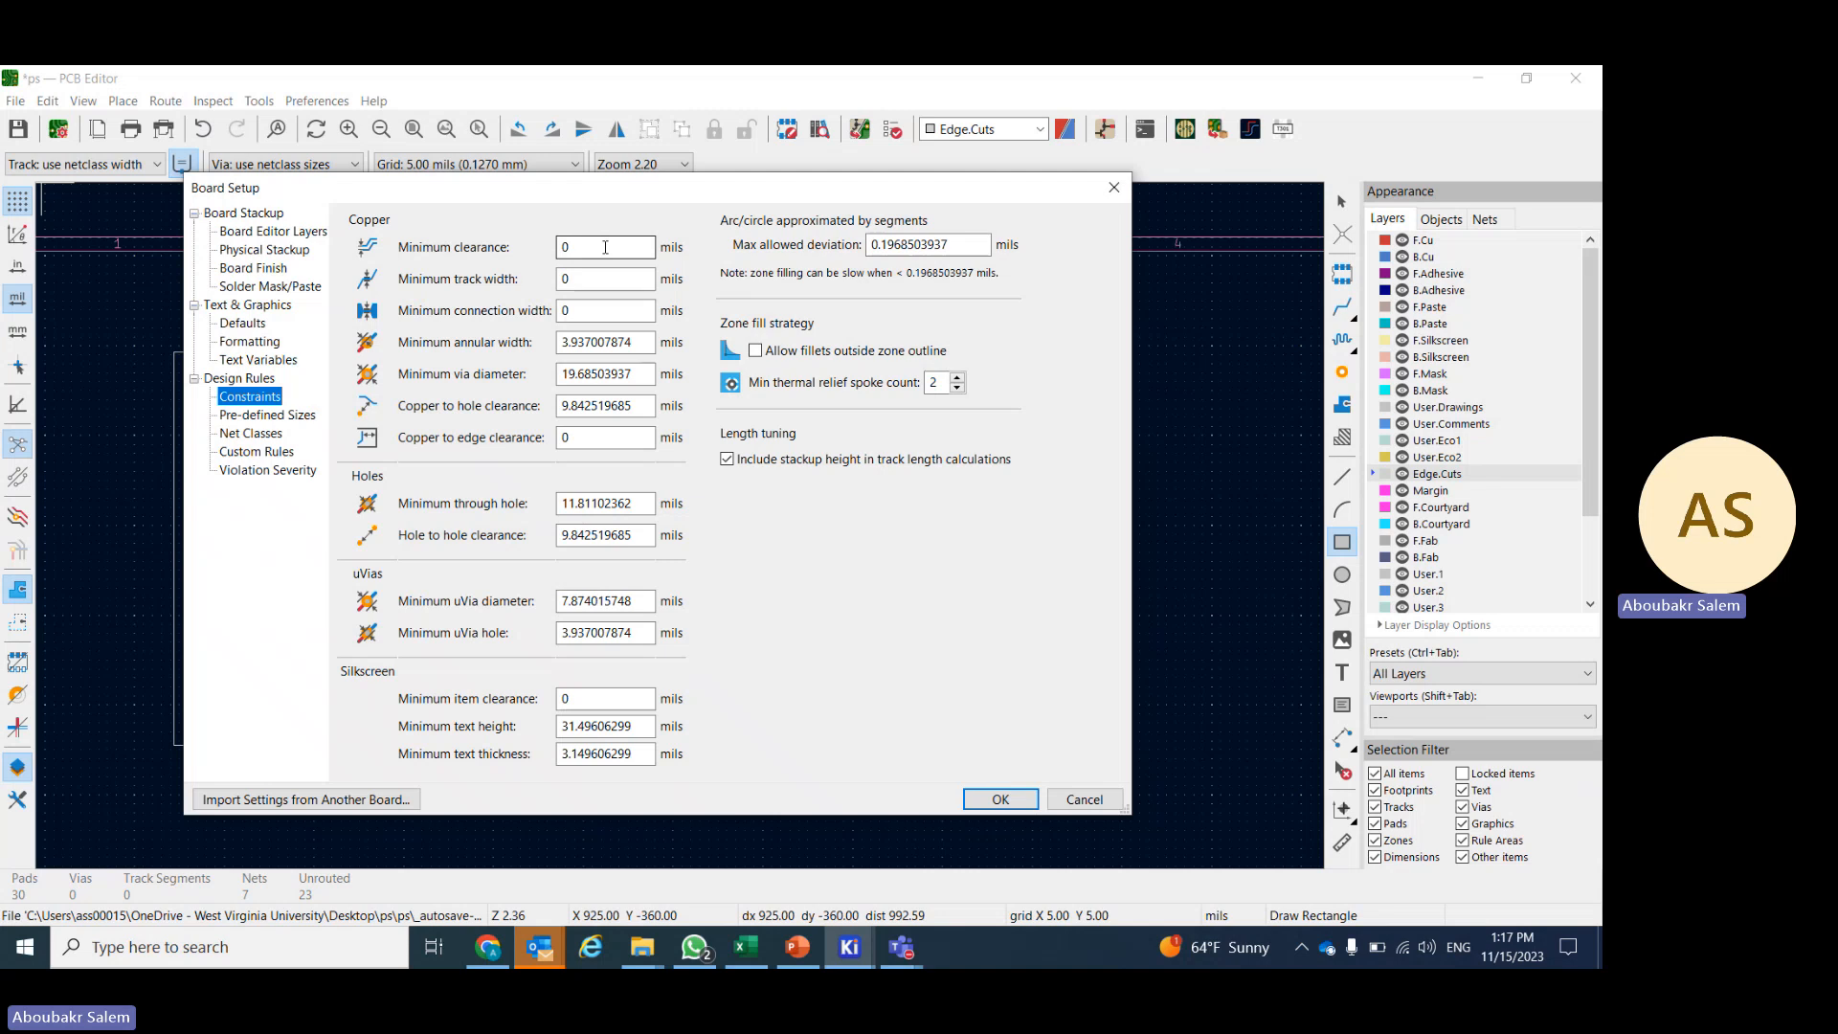
pyautogui.click(577, 248)
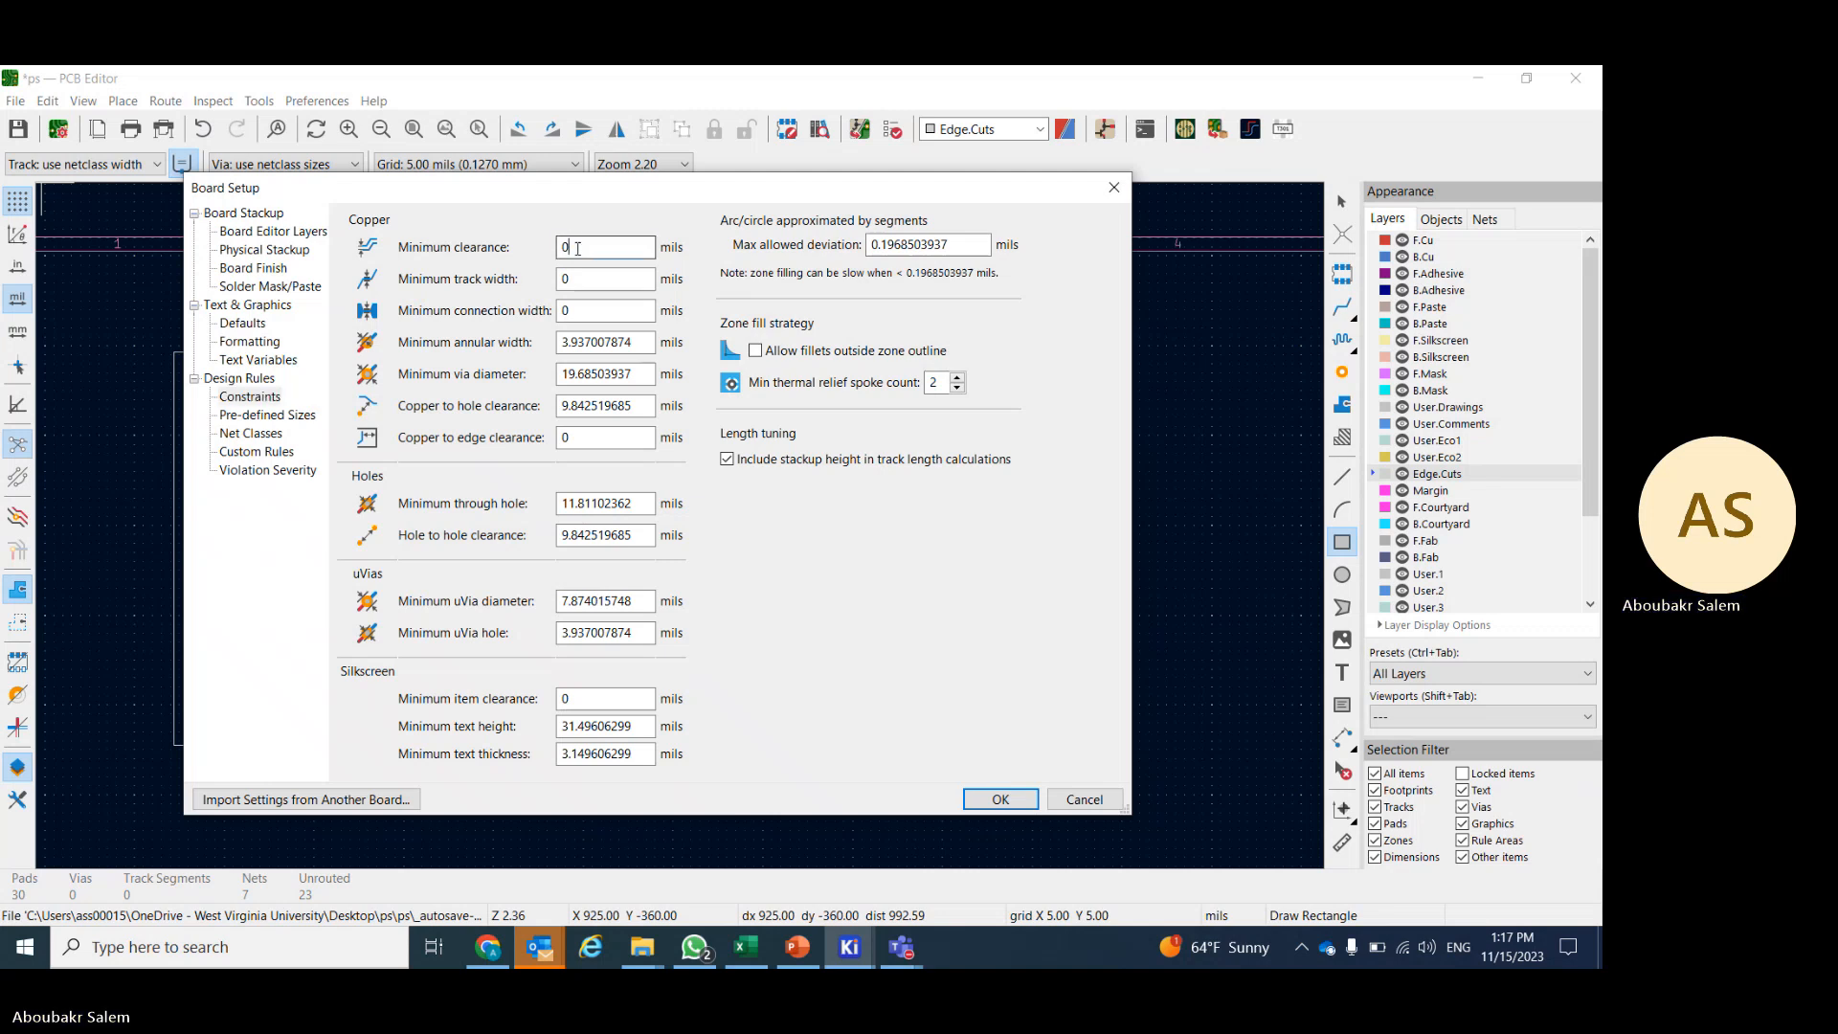
pyautogui.moveTo(577, 247); pyautogui.dragTo(560, 245)
pyautogui.write('5')
pyautogui.click(258, 541)
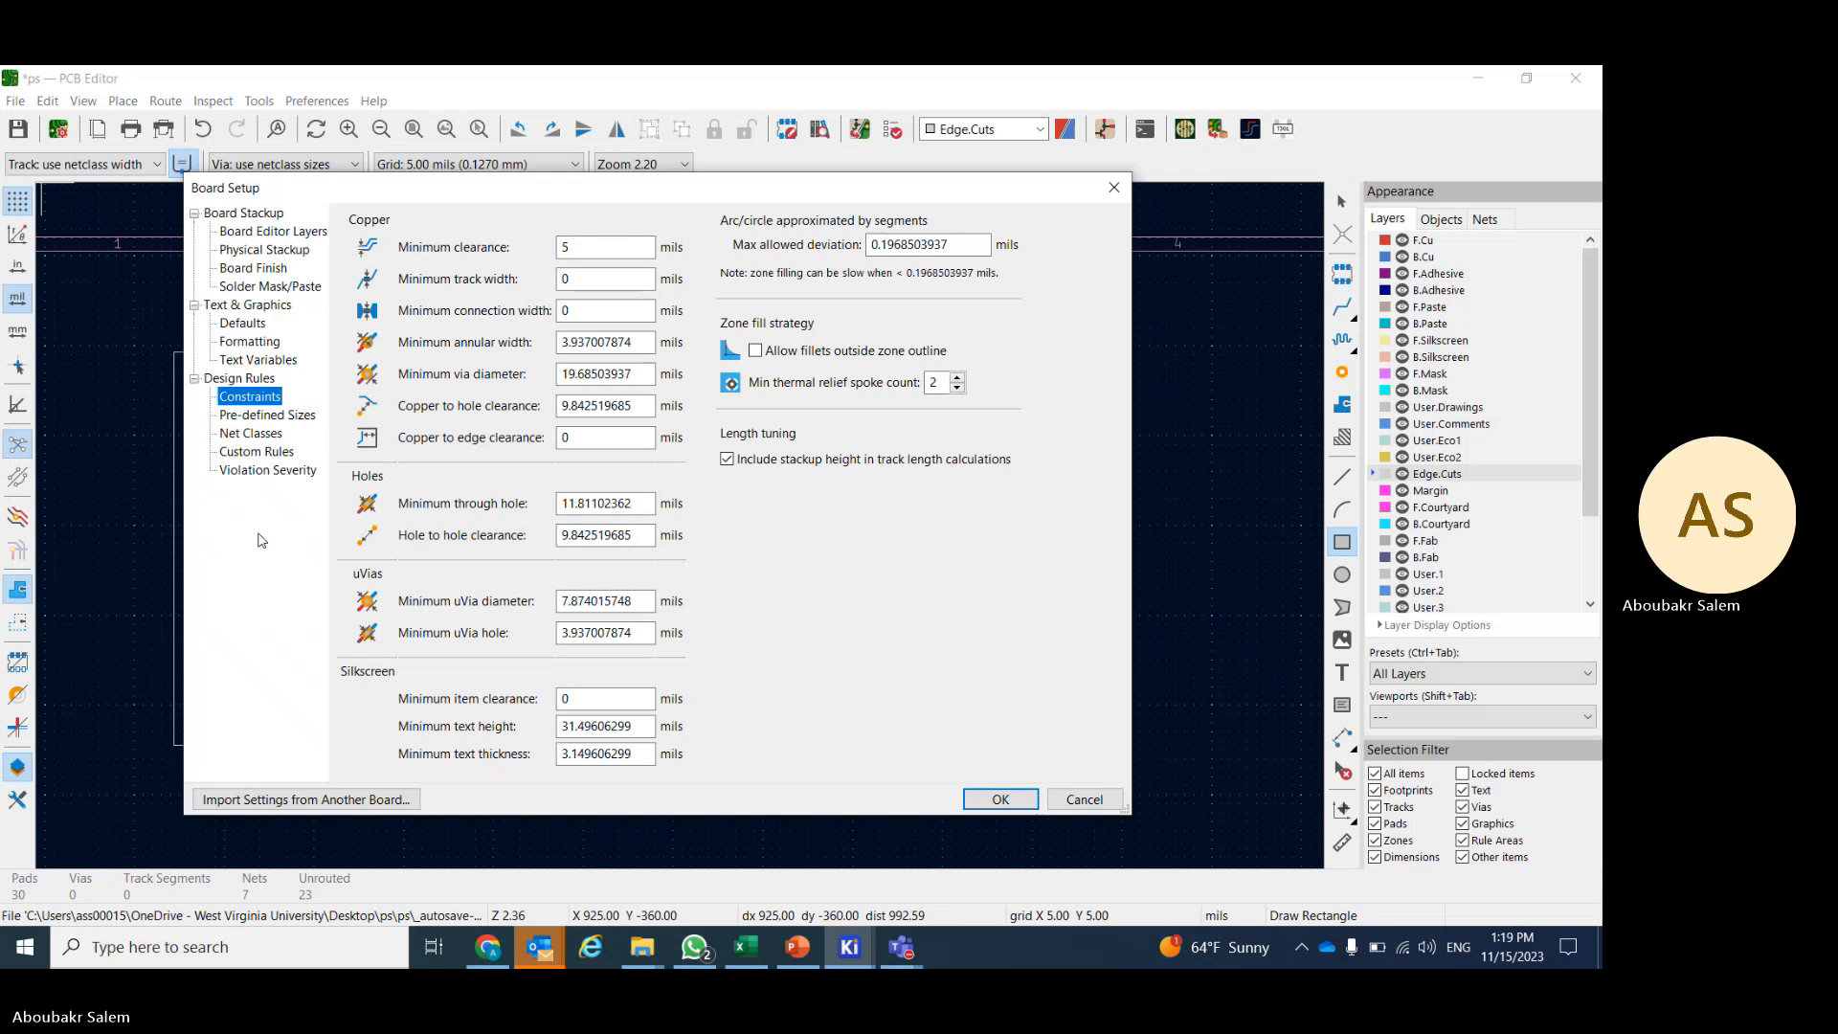
# - Review the pre-defined sizes, net classes and custom rules, accept the Board Setup, and leave the rectangle drawing tool
pyautogui.click(269, 415)
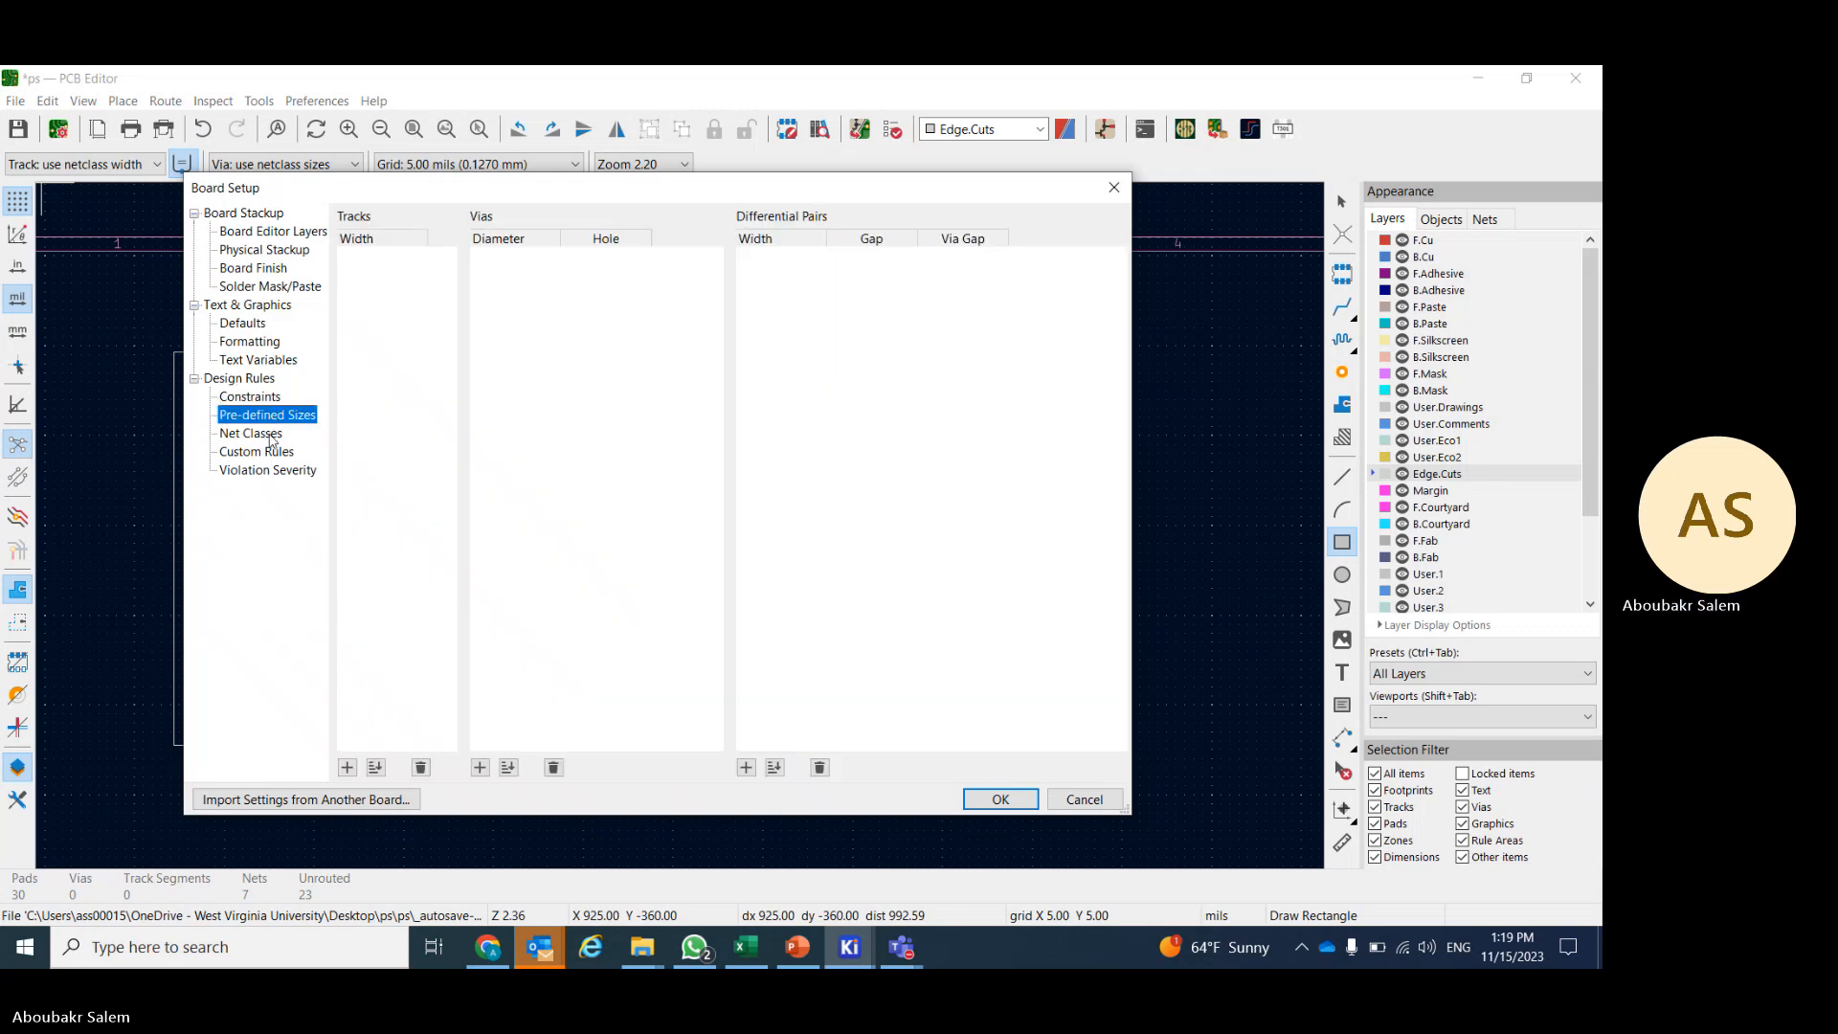
pyautogui.click(258, 433)
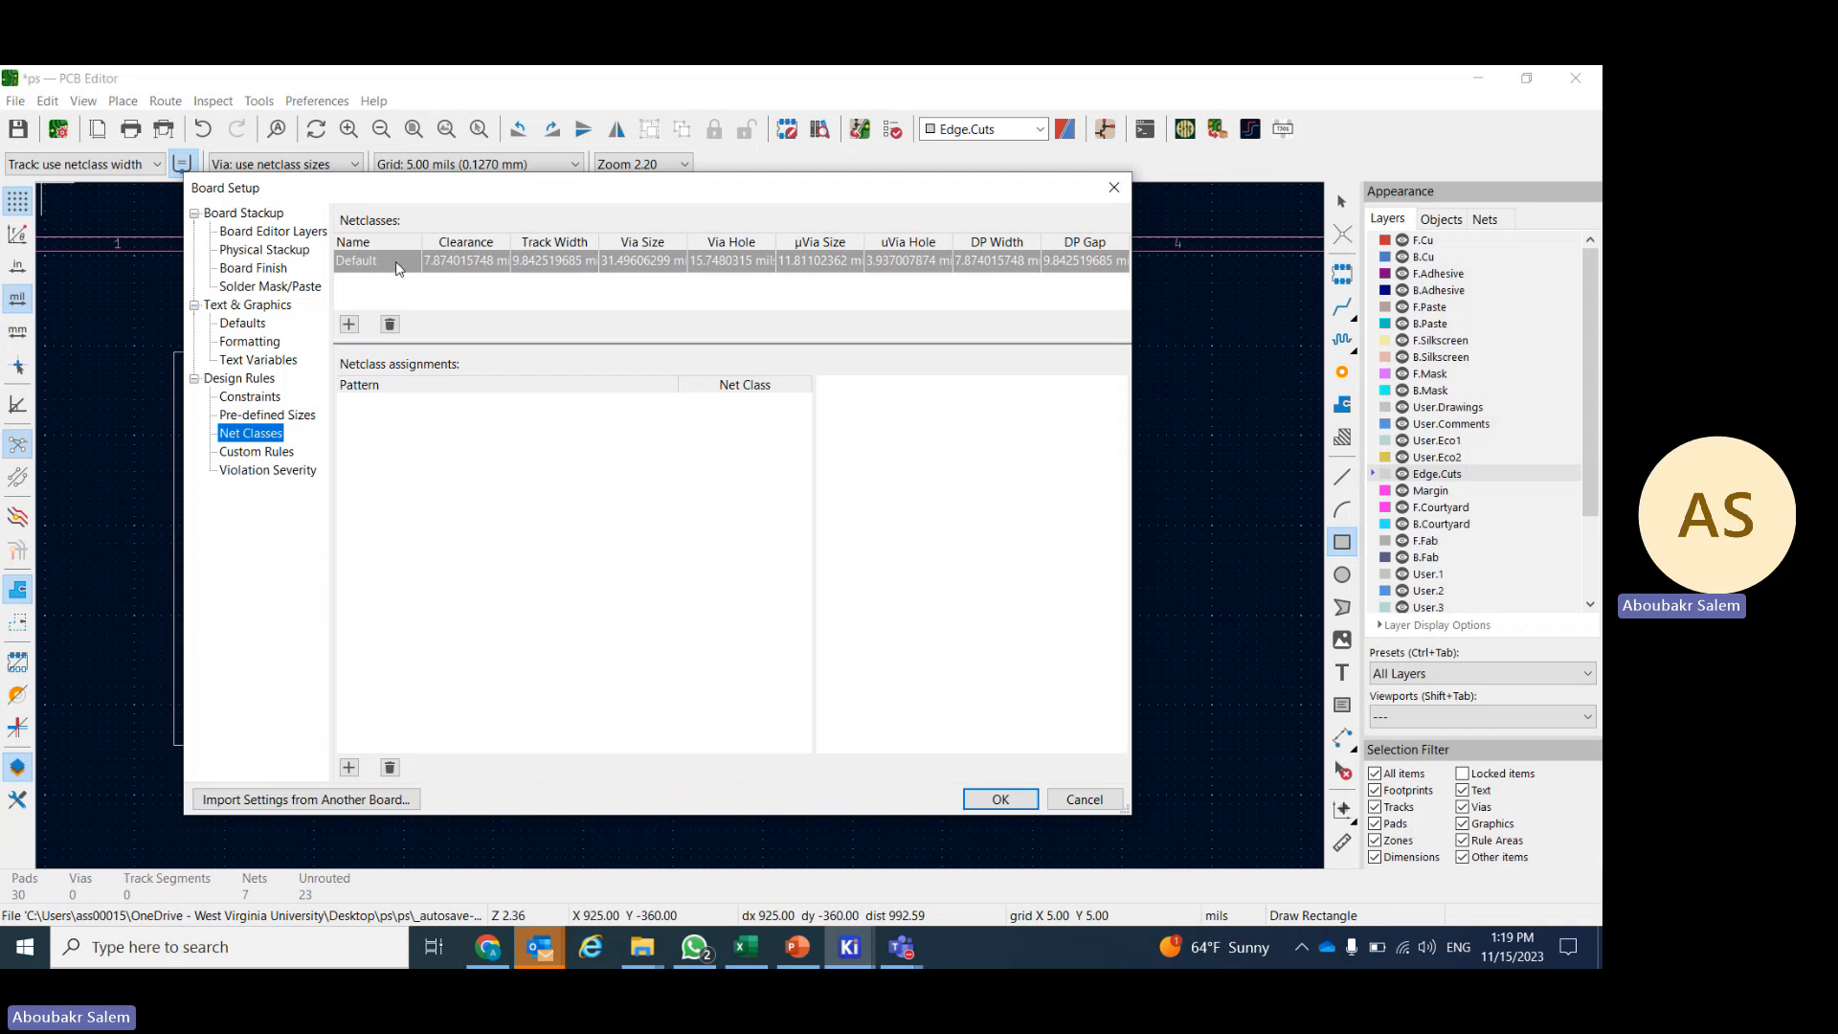
pyautogui.click(257, 452)
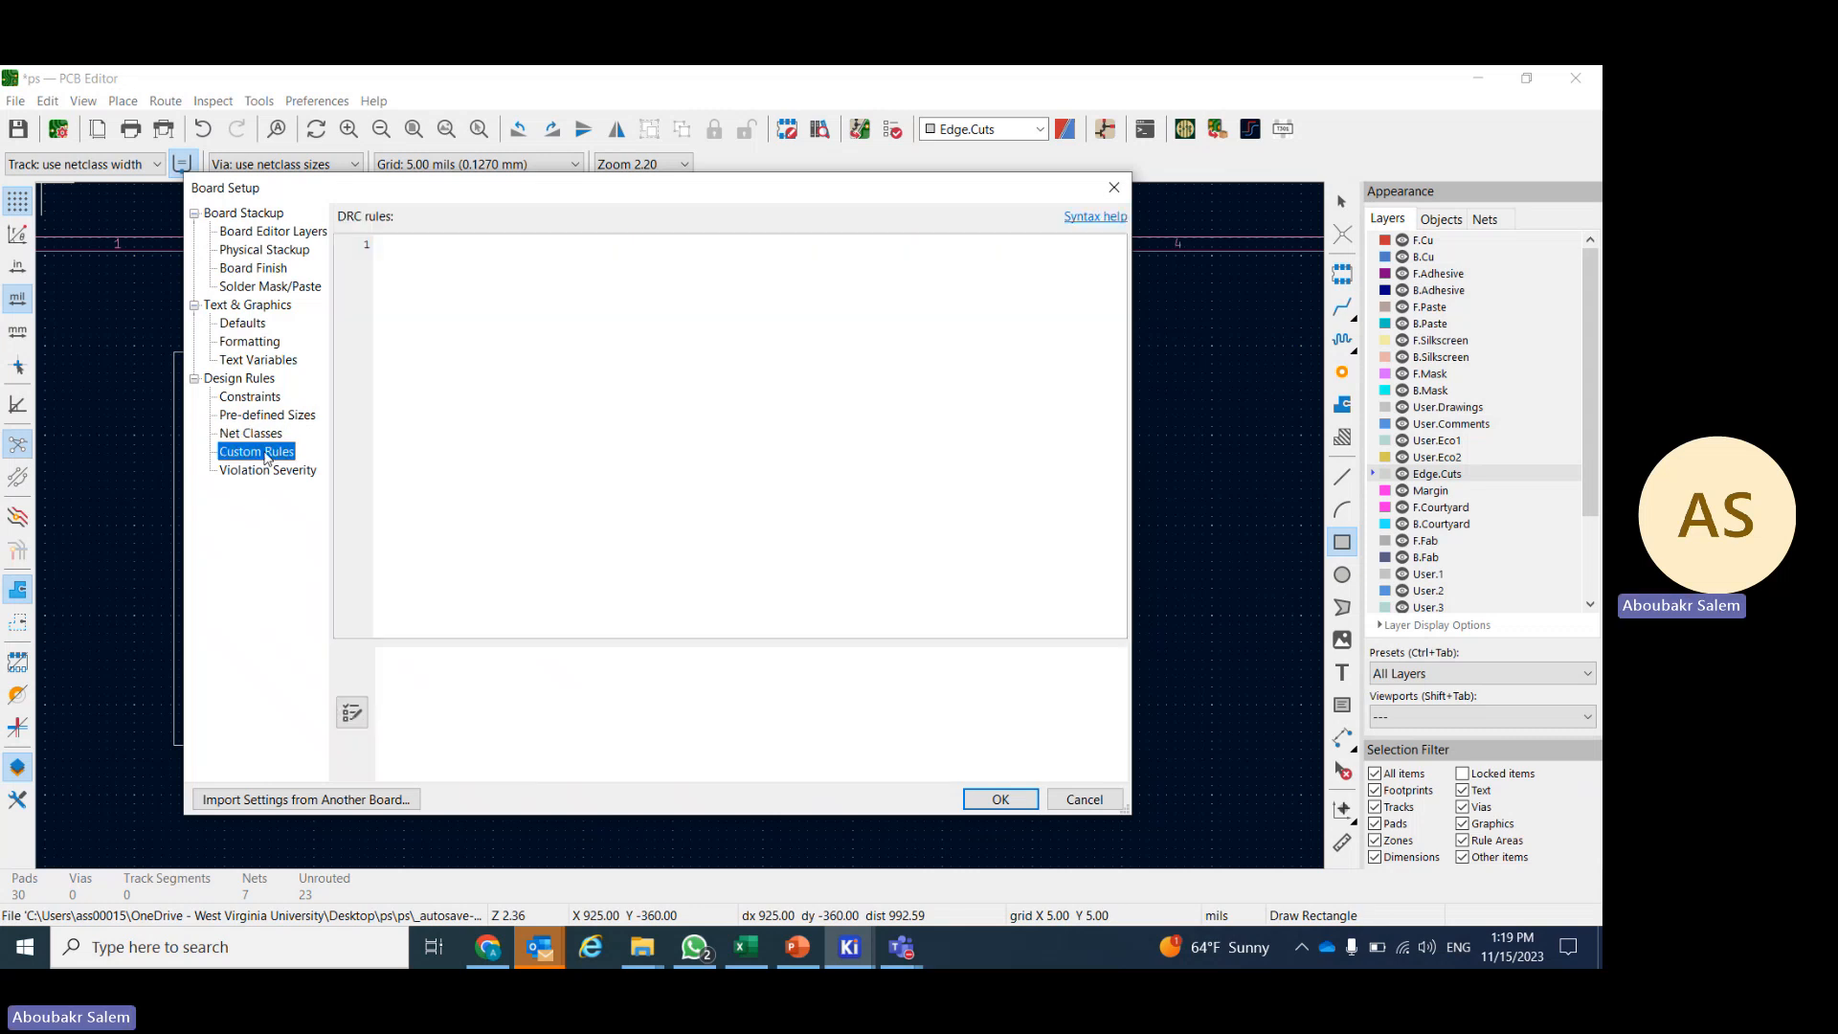
pyautogui.click(445, 364)
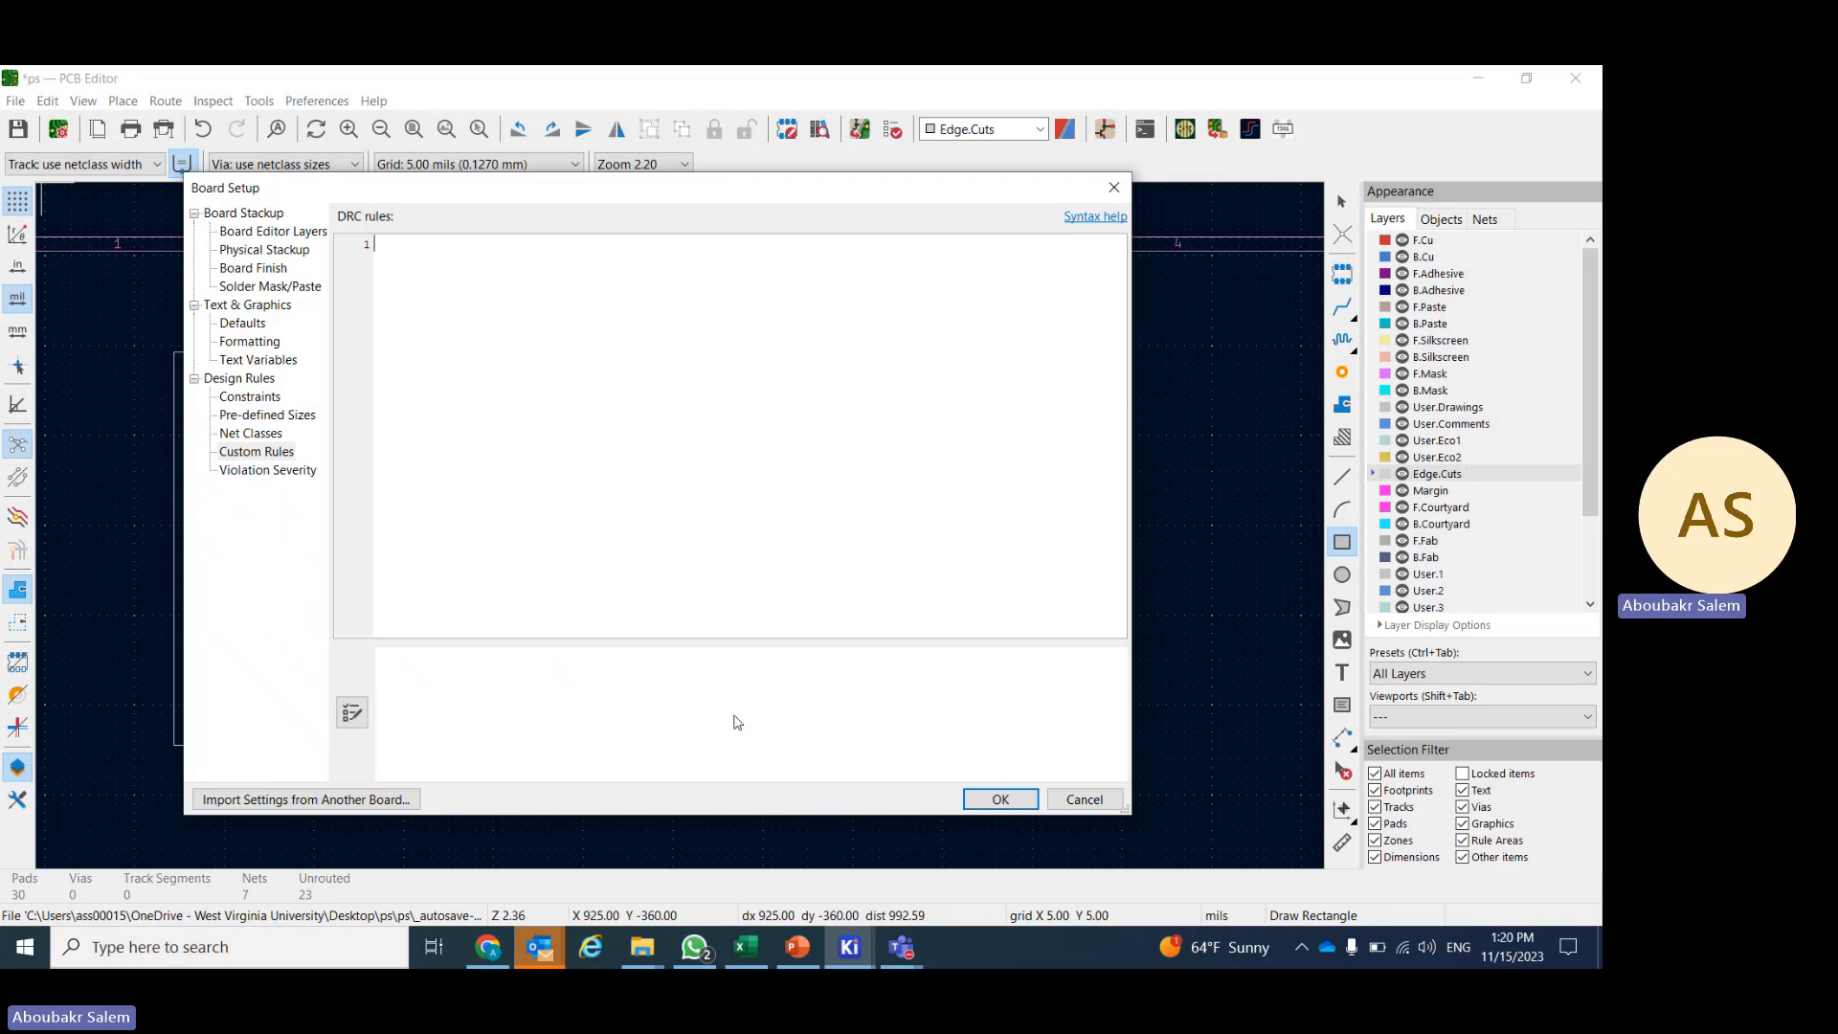
pyautogui.click(997, 794)
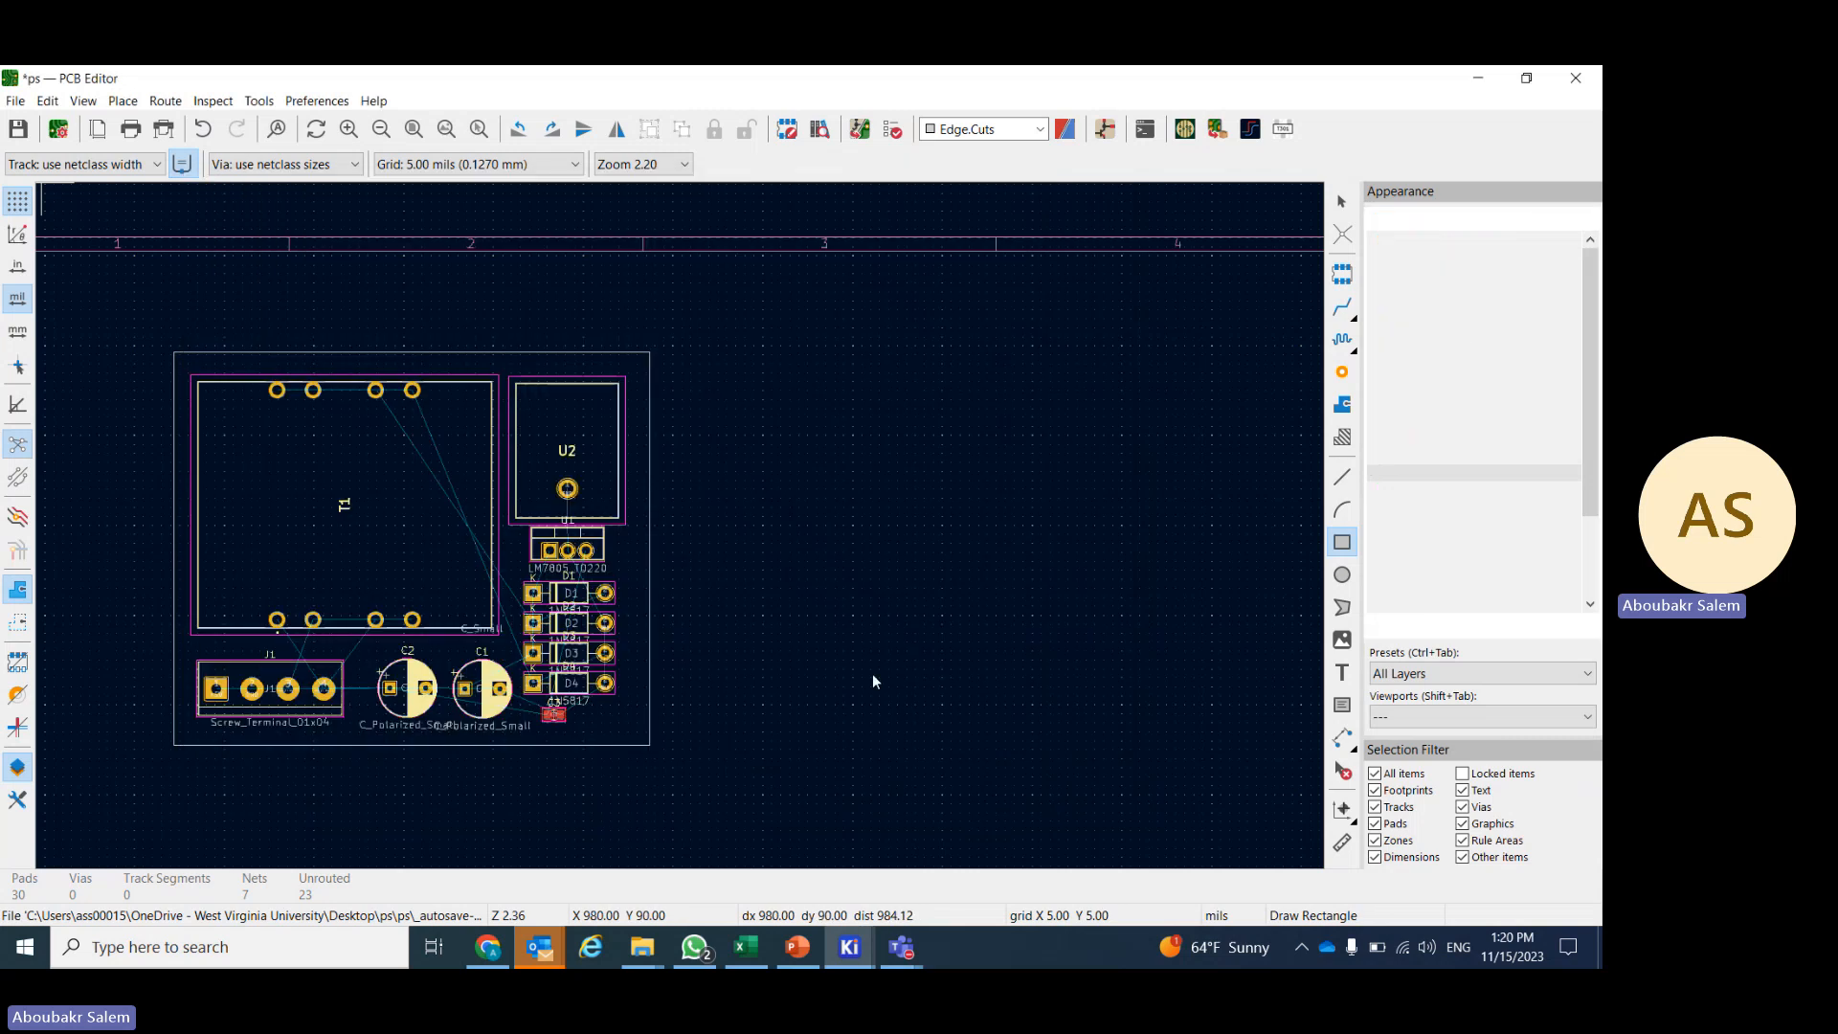
pyautogui.press('Escape')
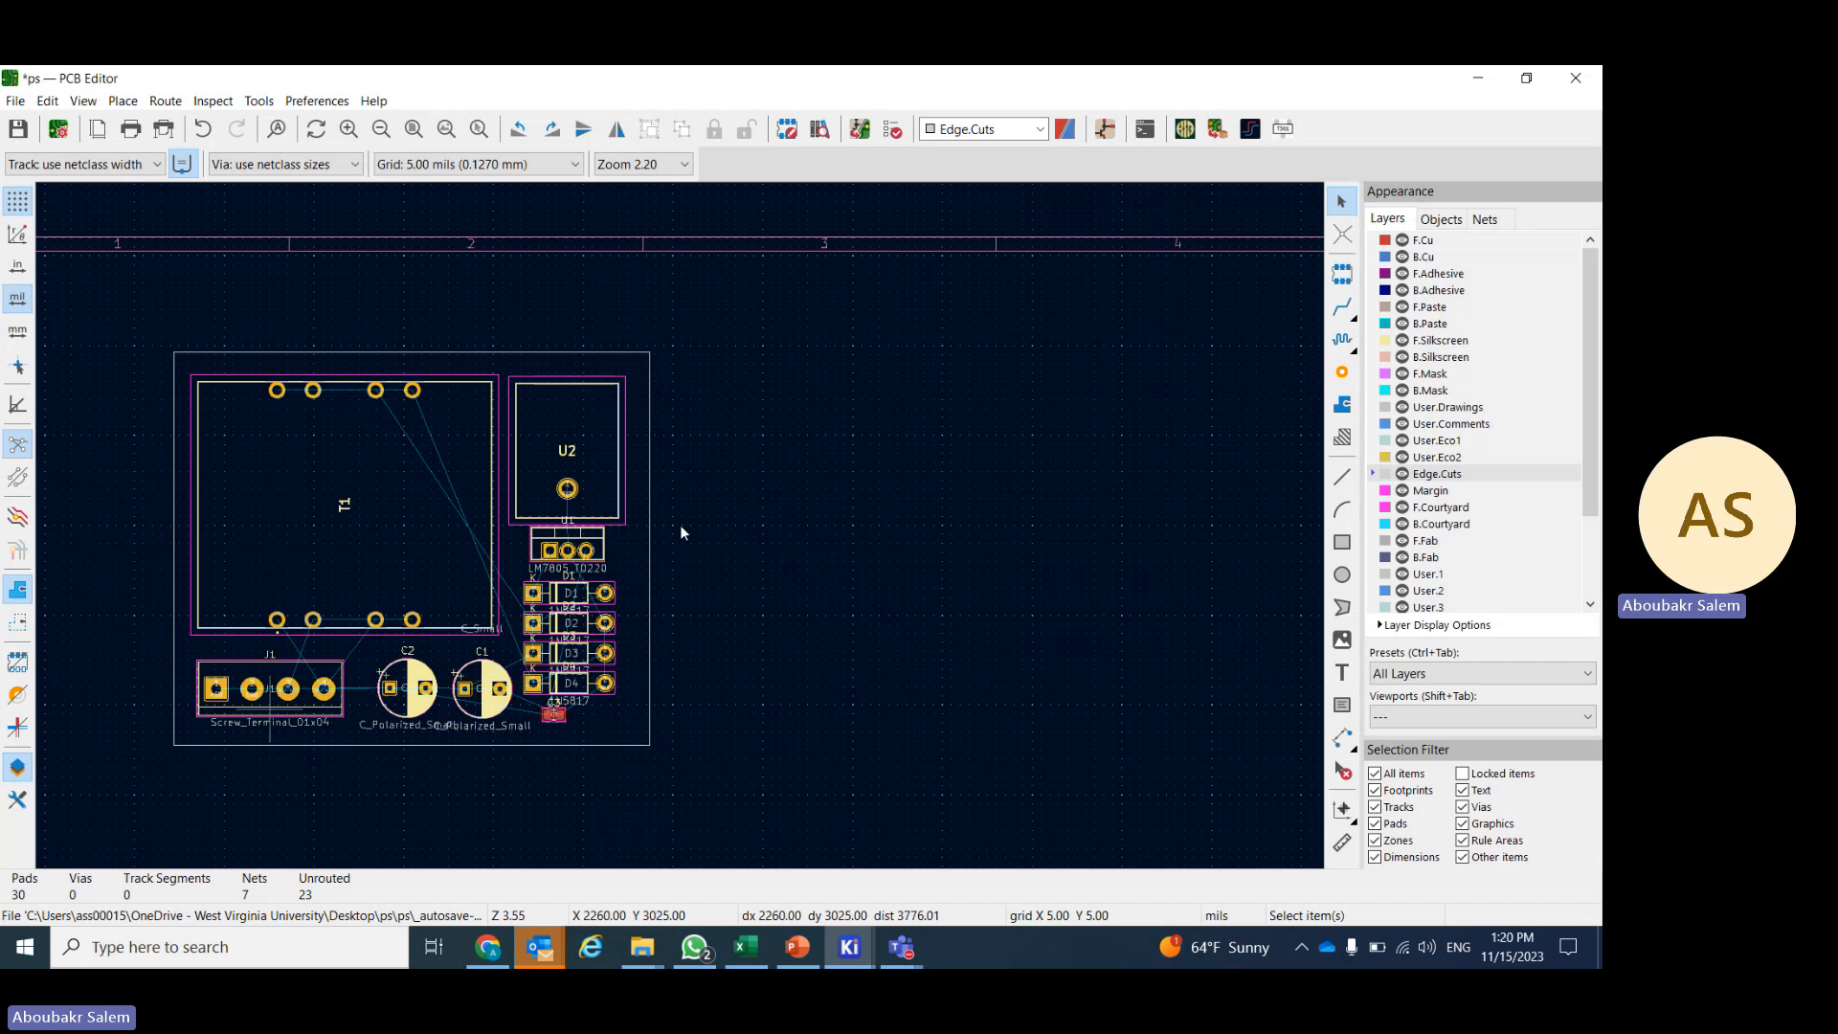
pyautogui.scroll(3, 679, 525)
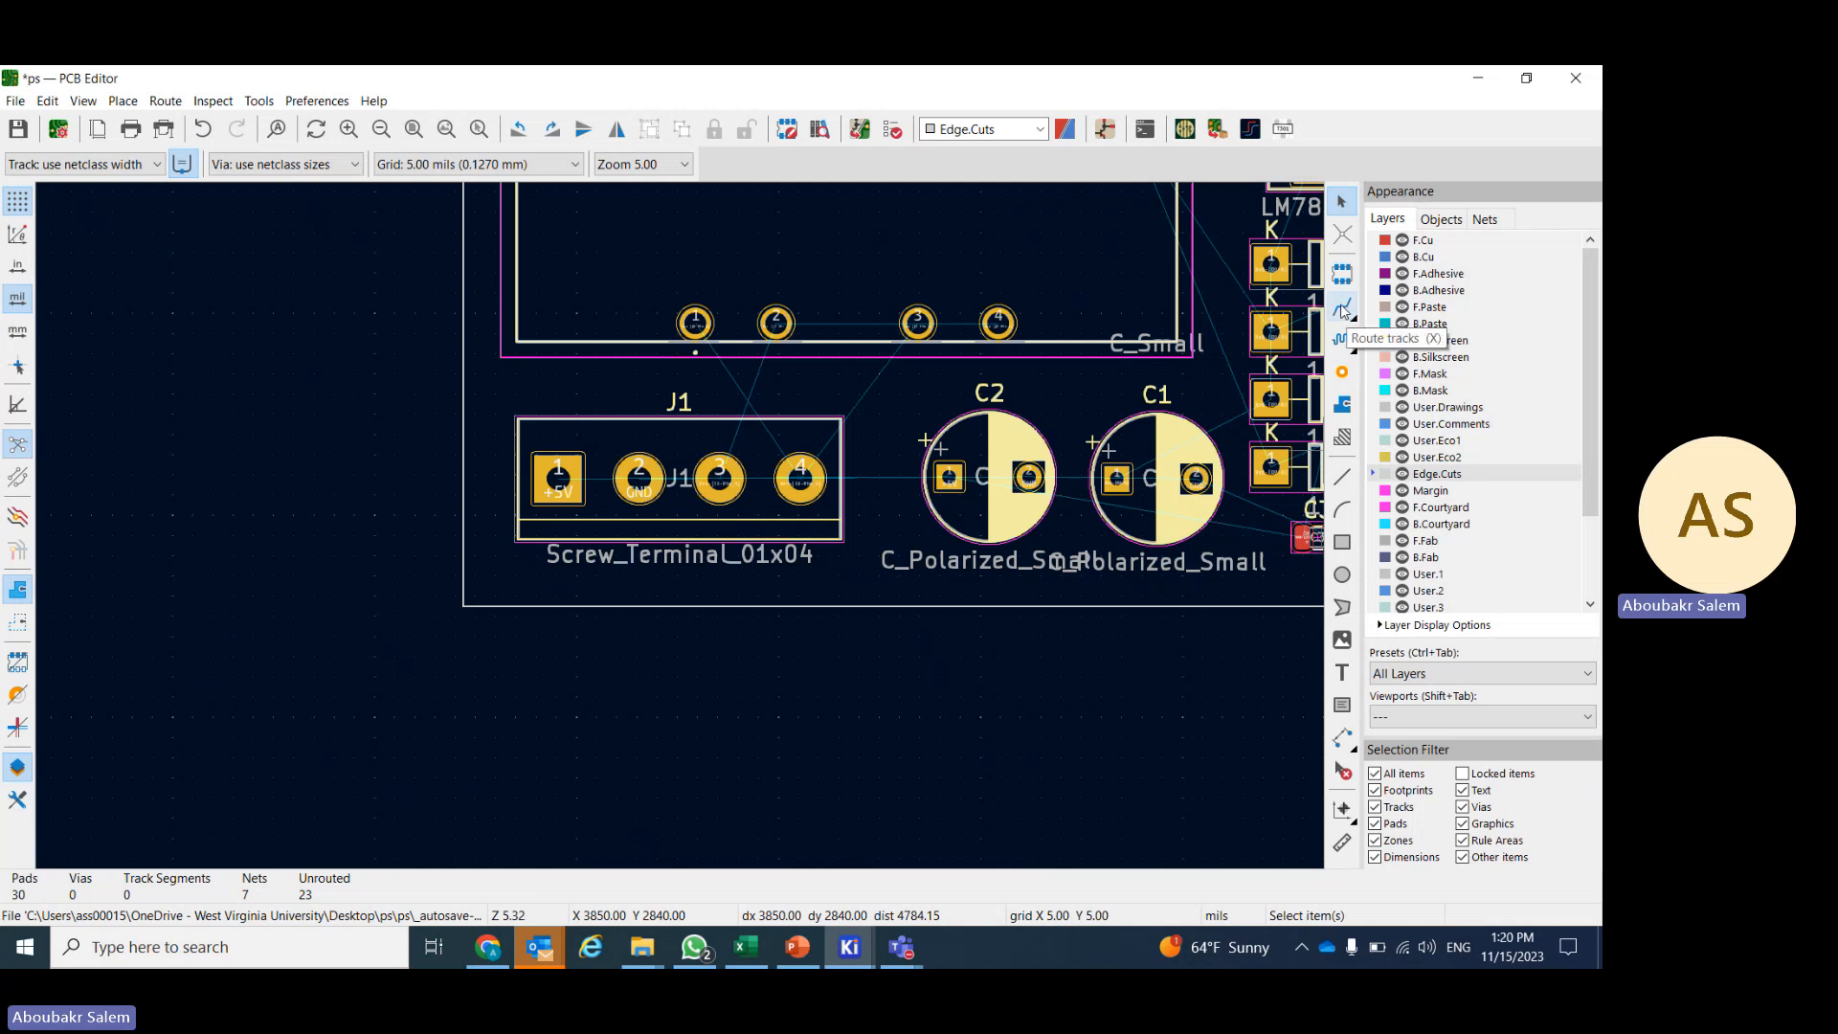
pyautogui.click(1342, 307)
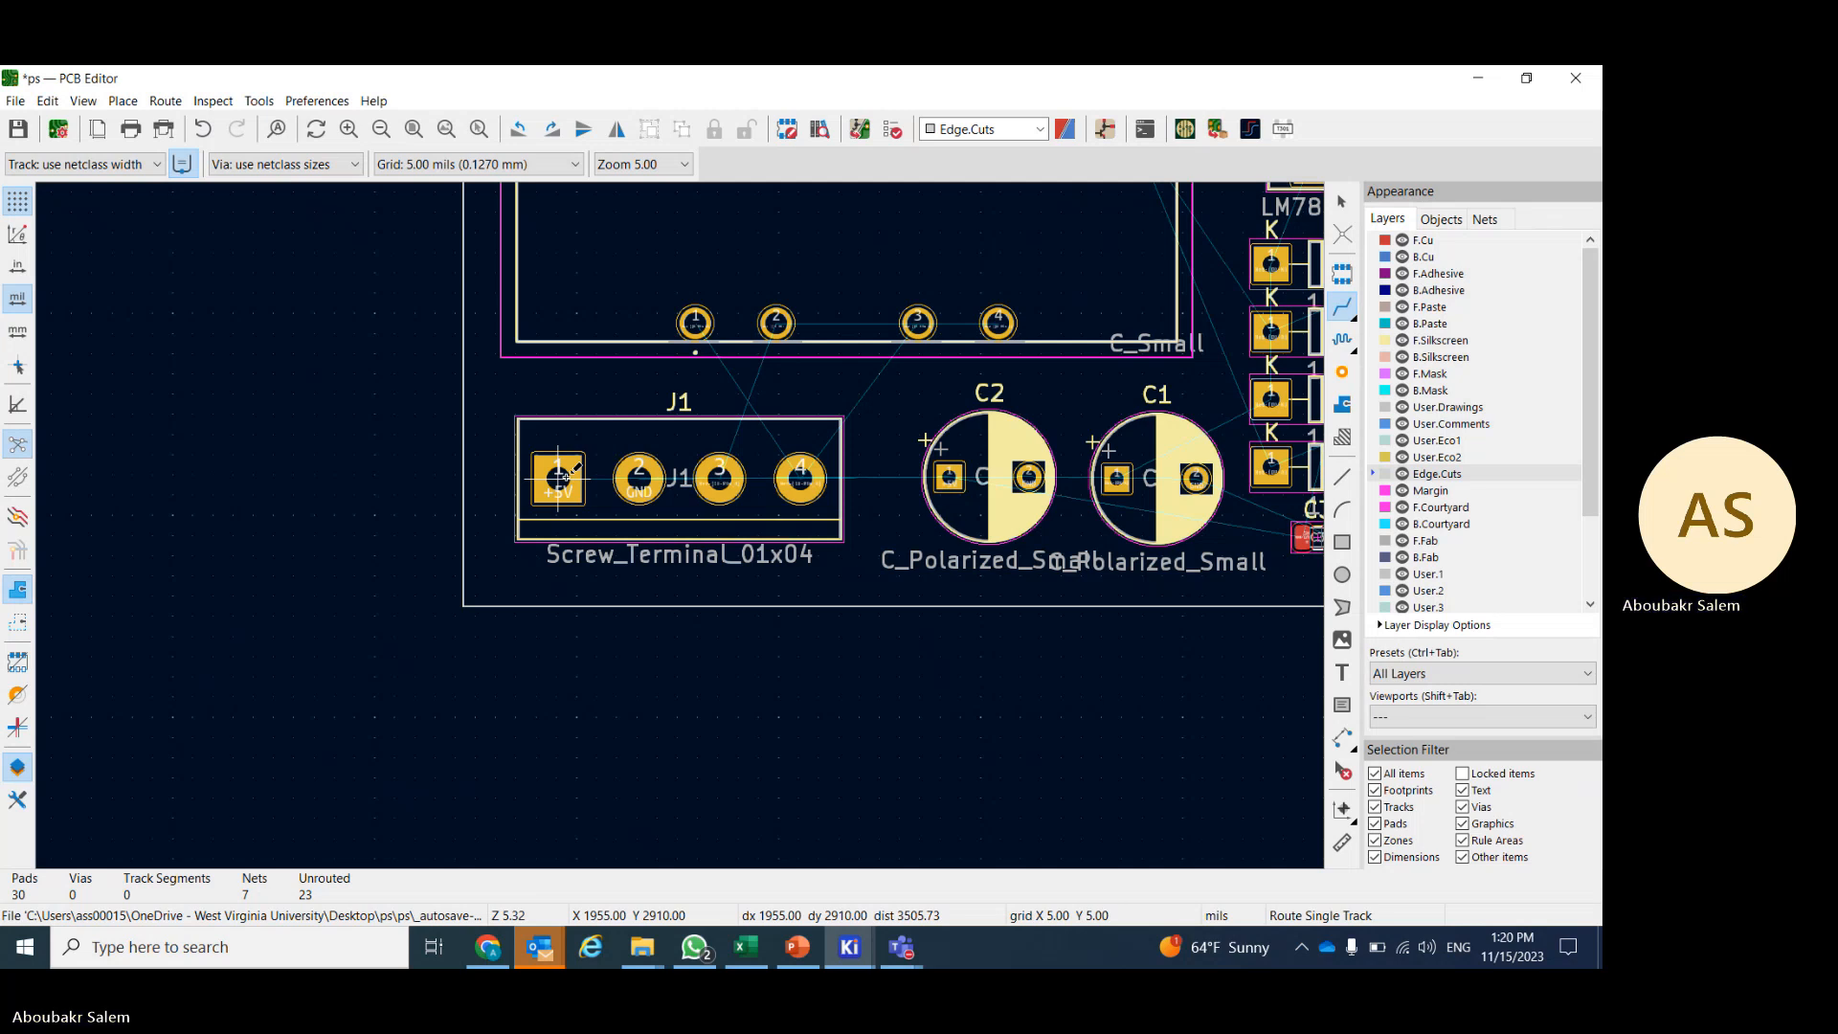
pyautogui.click(565, 476)
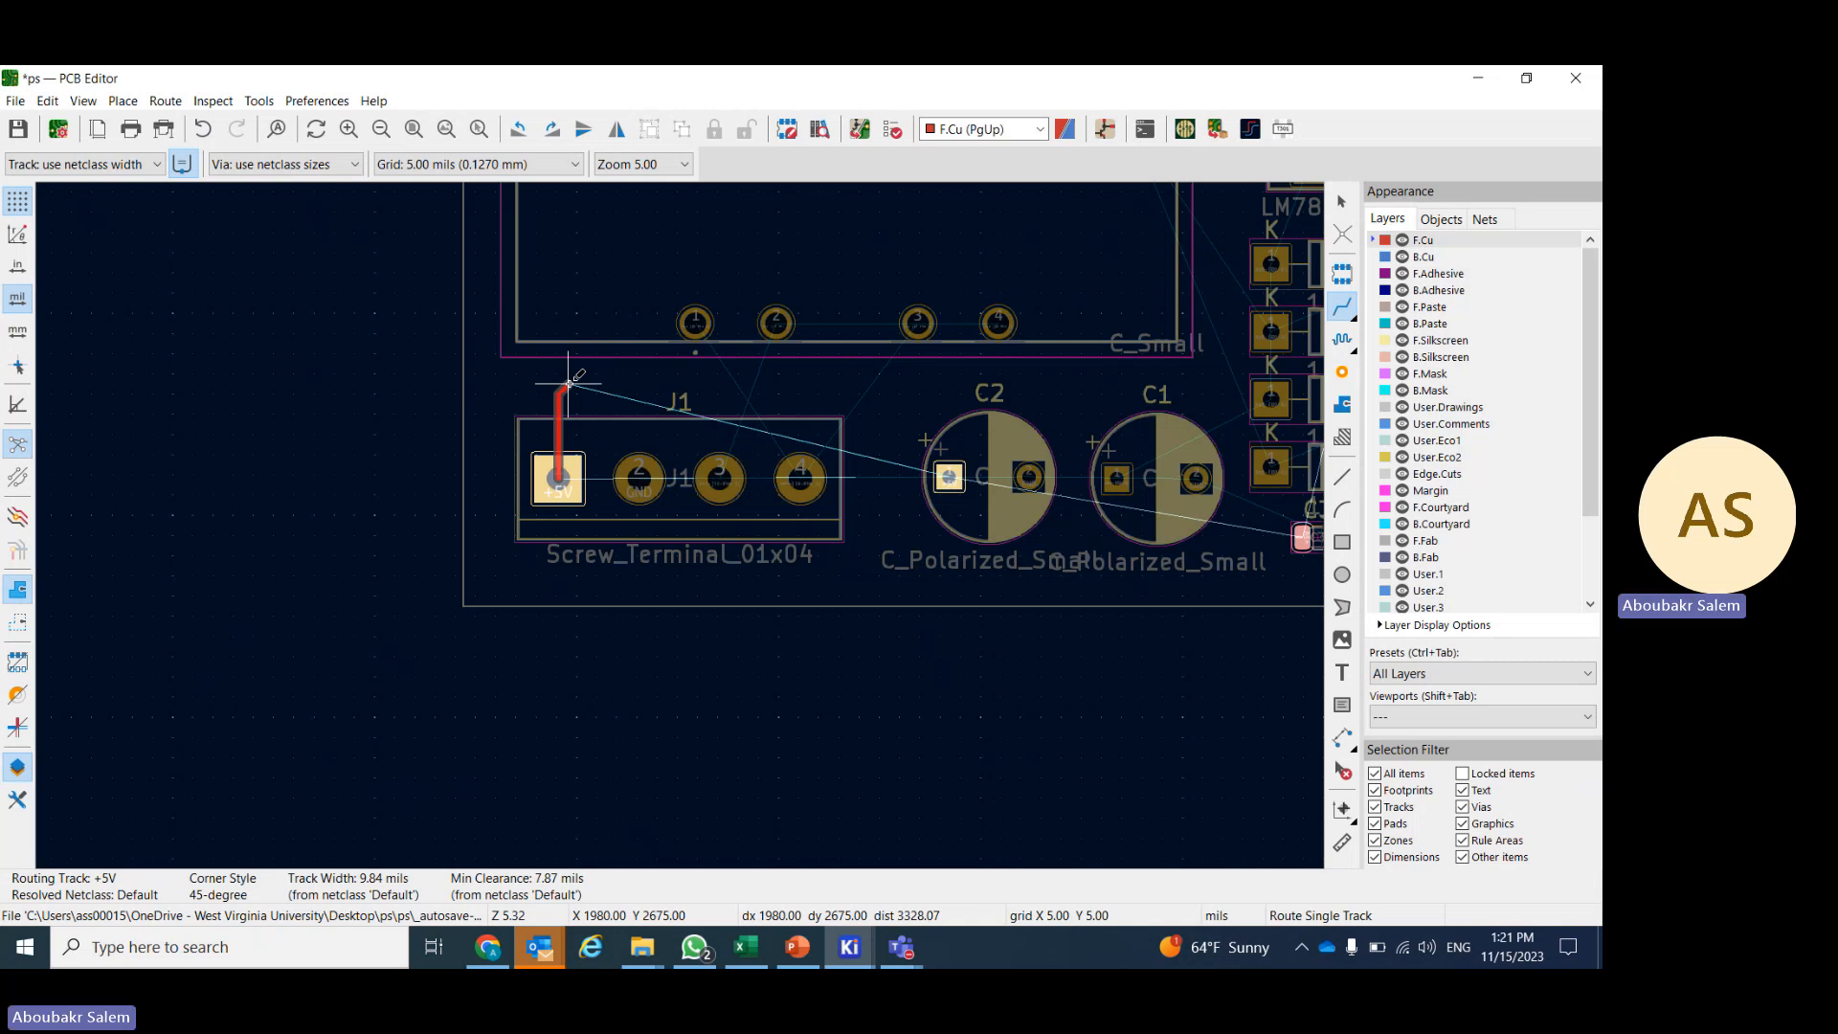
pyautogui.press('Escape')
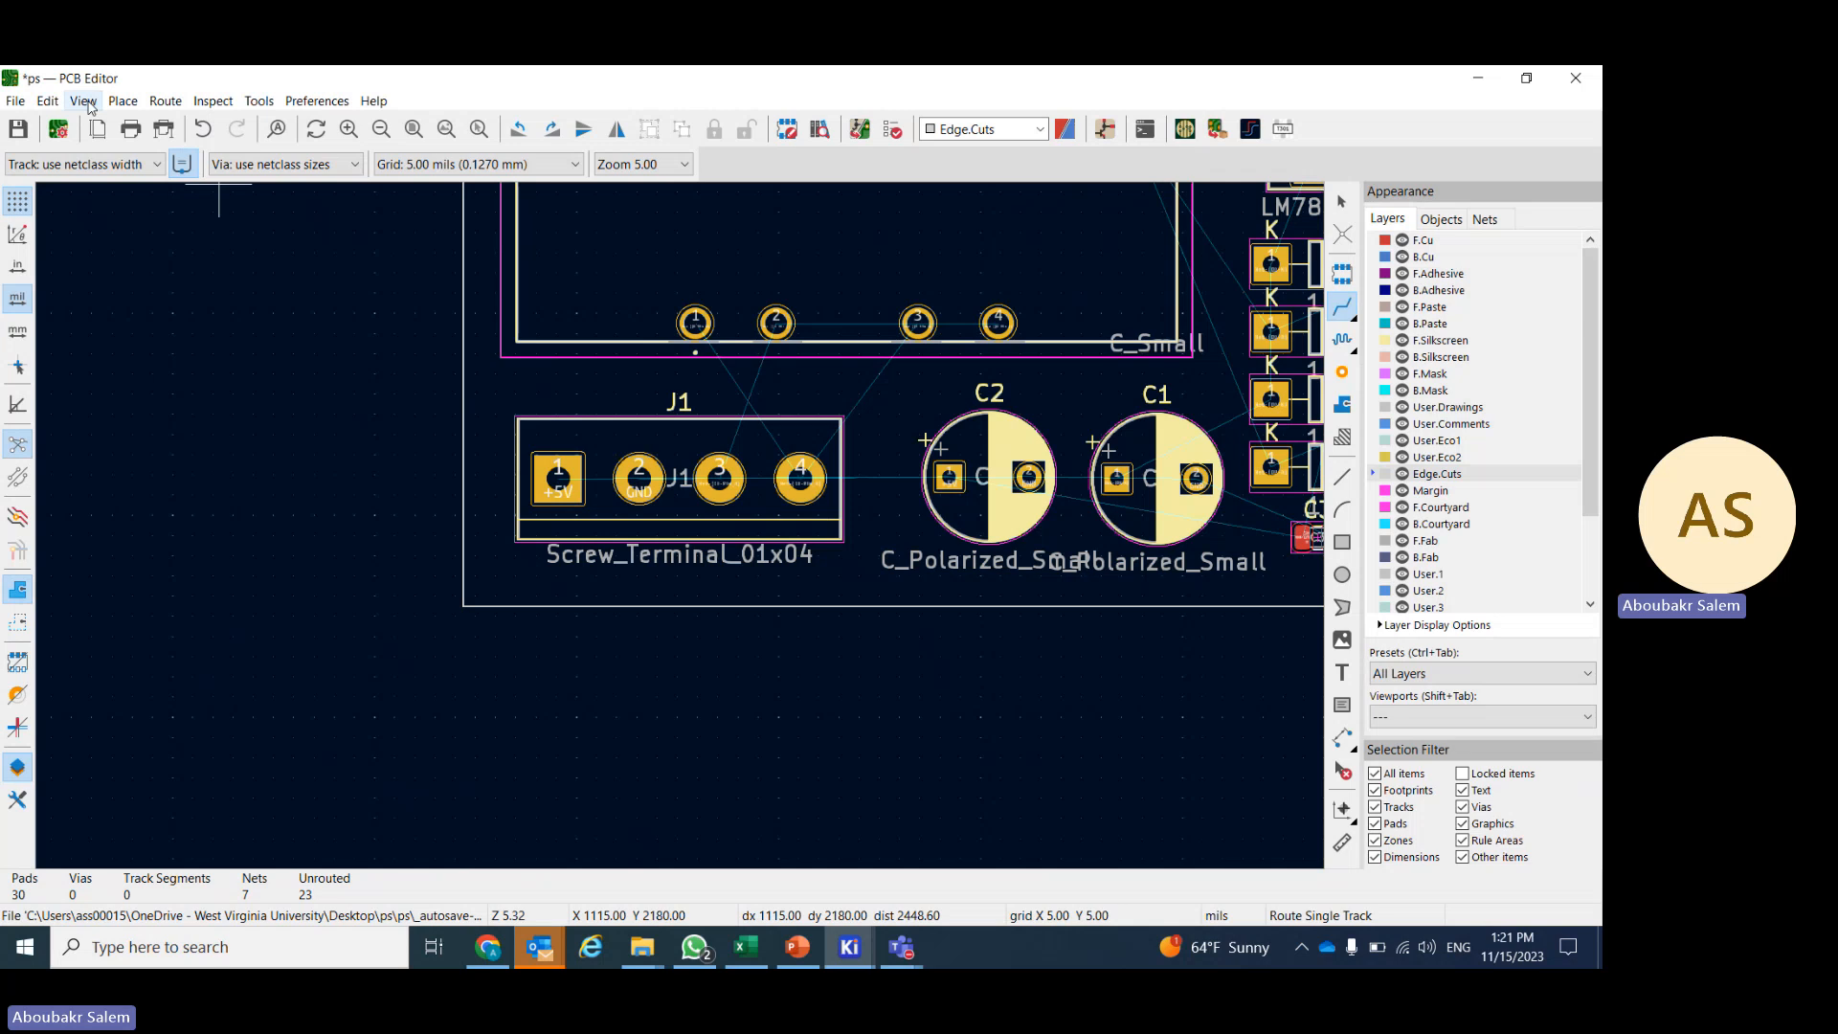
# - Examine the populated board from several angles in the 3D Viewer and close it
pyautogui.click(84, 102)
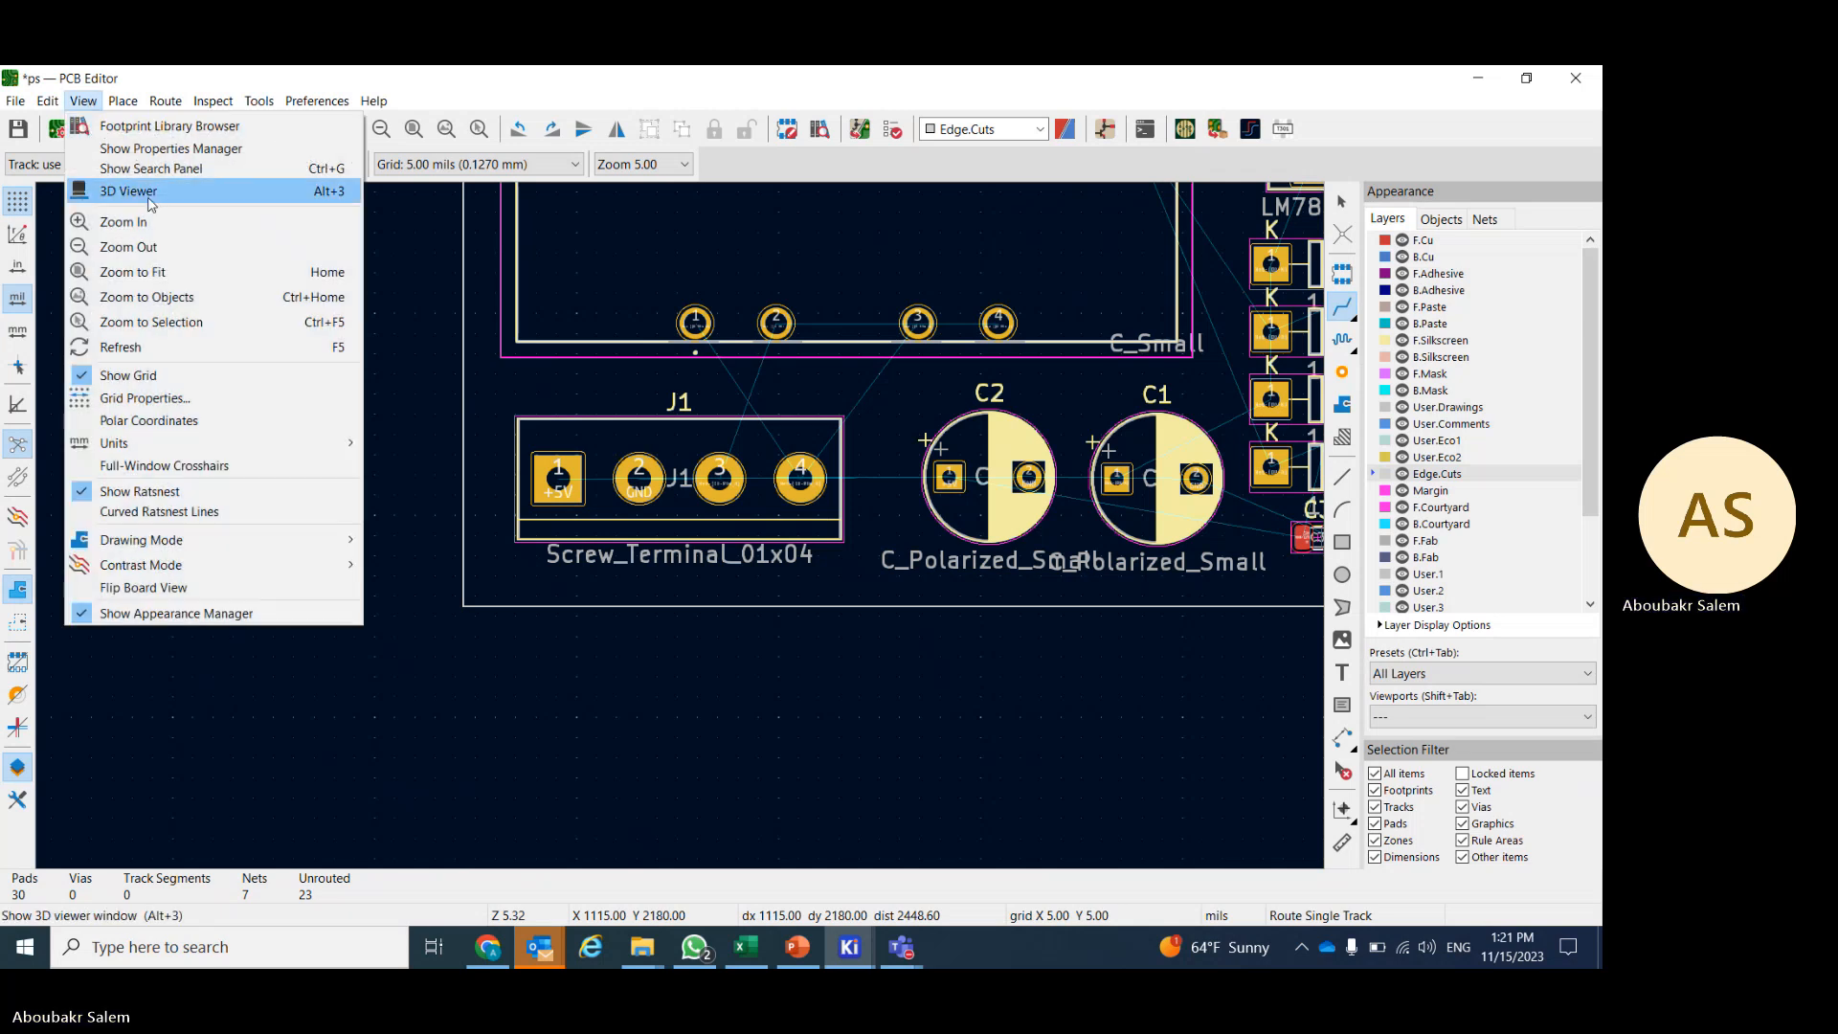
pyautogui.click(148, 196)
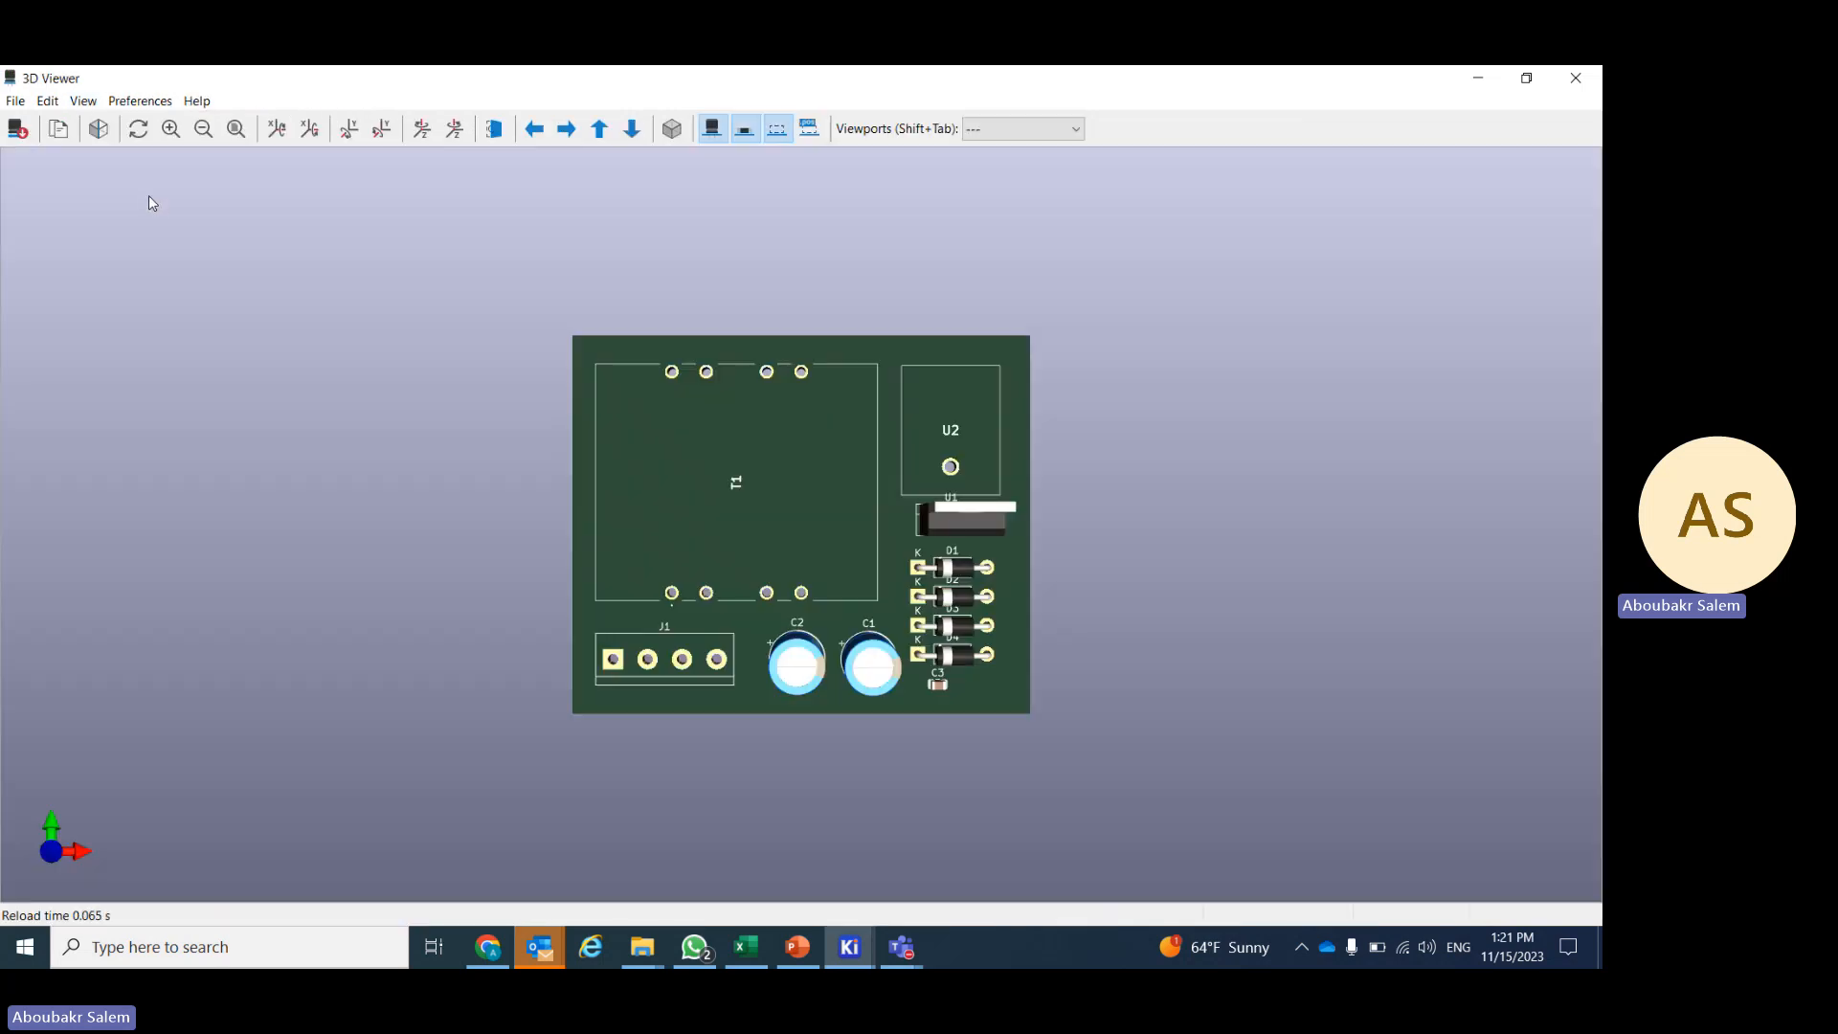
pyautogui.moveTo(686, 538); pyautogui.dragTo(766, 435)
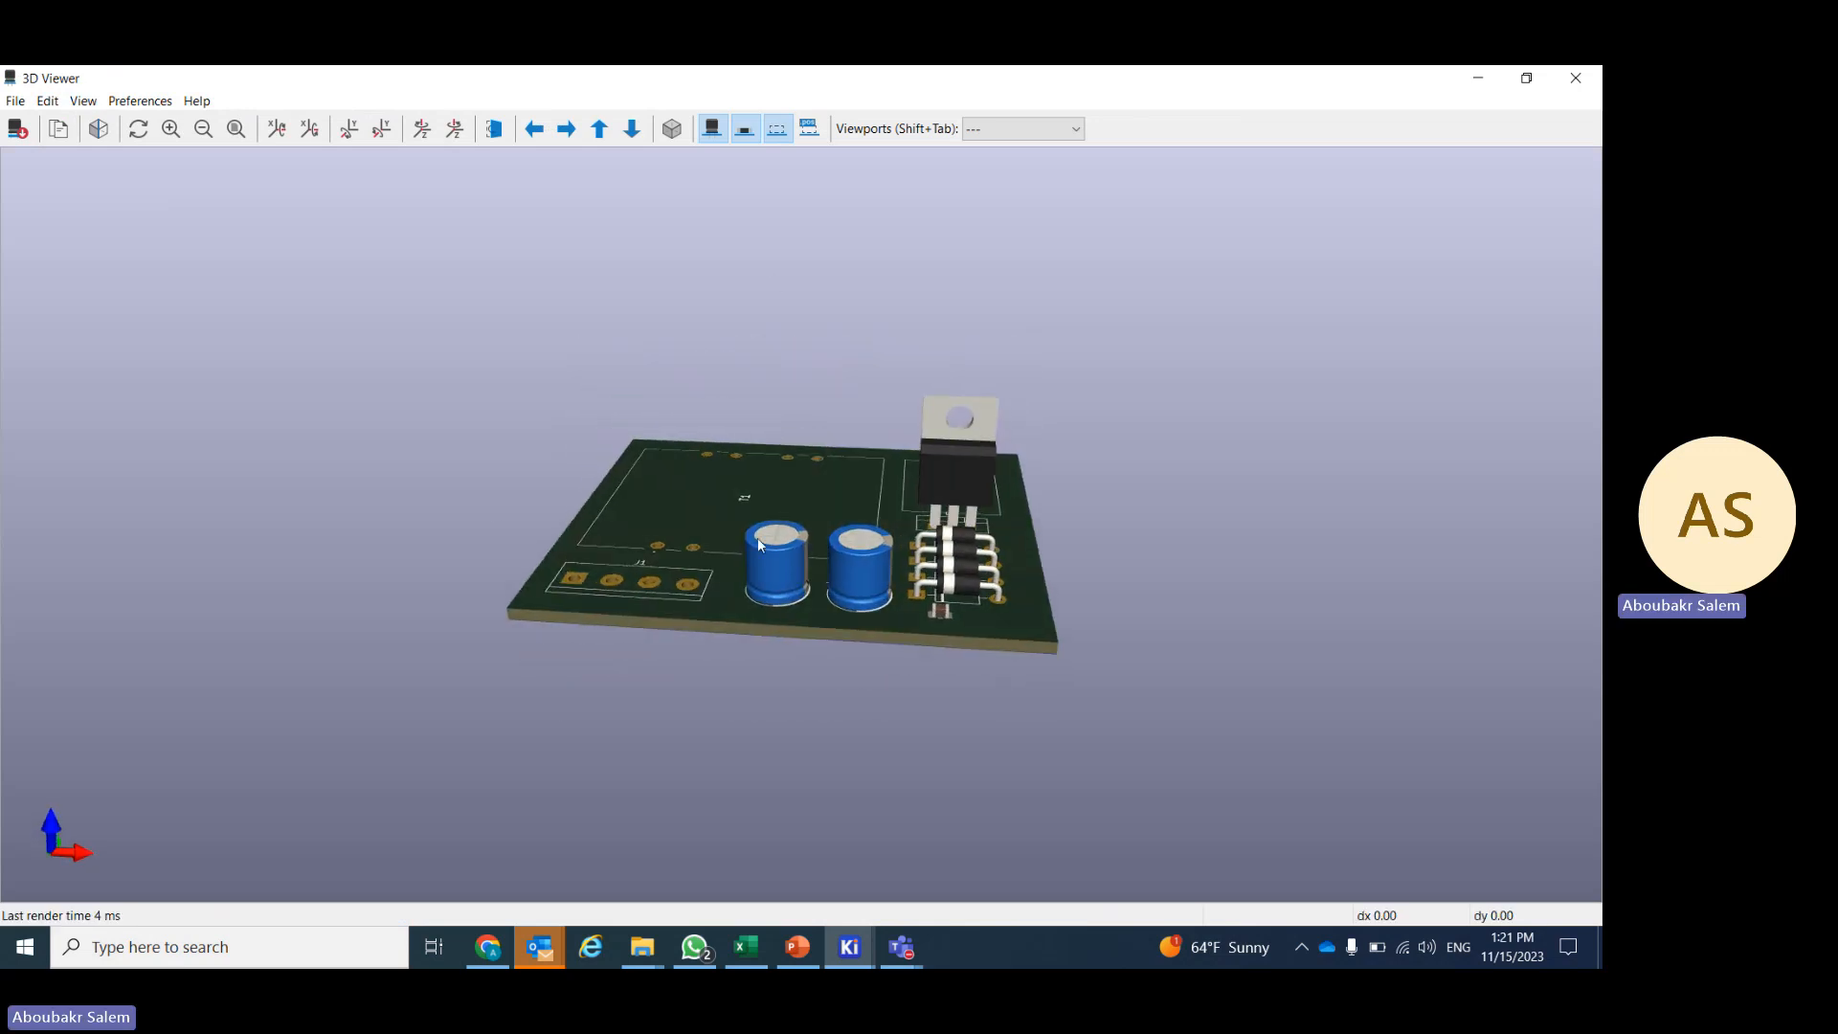
pyautogui.moveTo(820, 648); pyautogui.dragTo(972, 726)
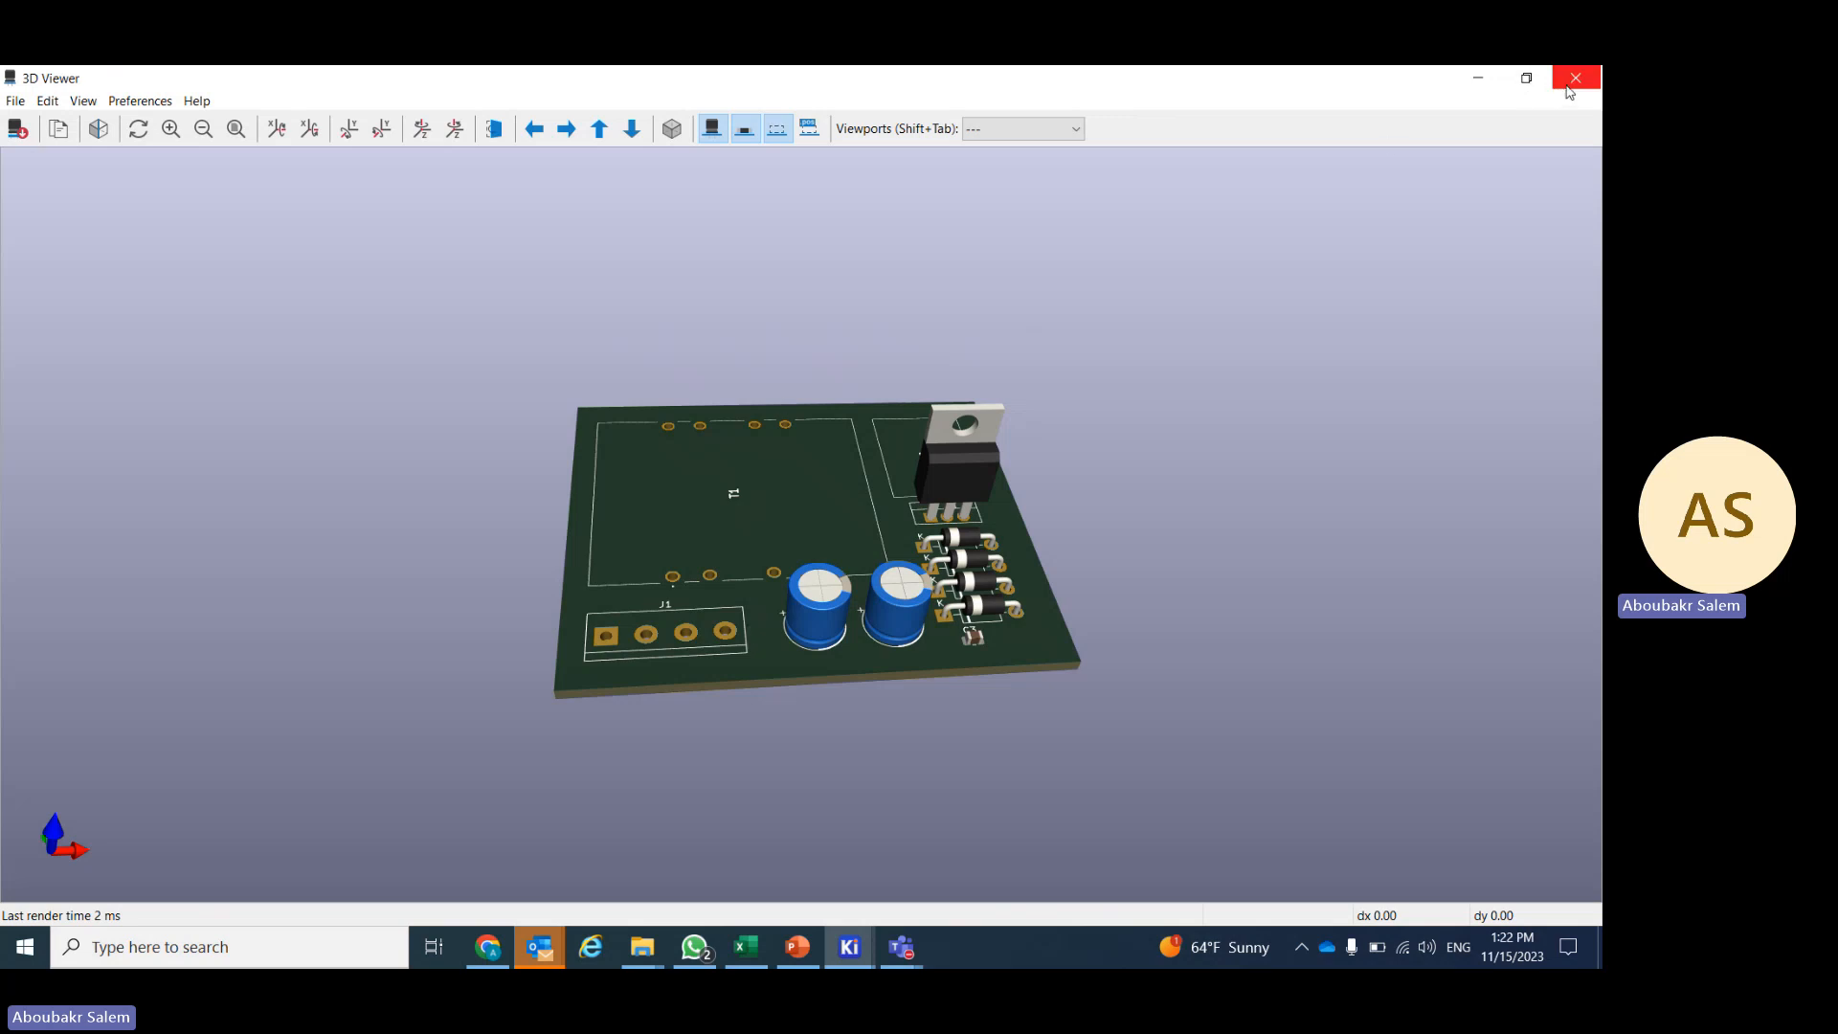
pyautogui.click(1568, 86)
# - Compare the pads of screw terminal J1 on the board with its pin wiring in the Schematic Editor
pyautogui.scroll(4, 613, 500)
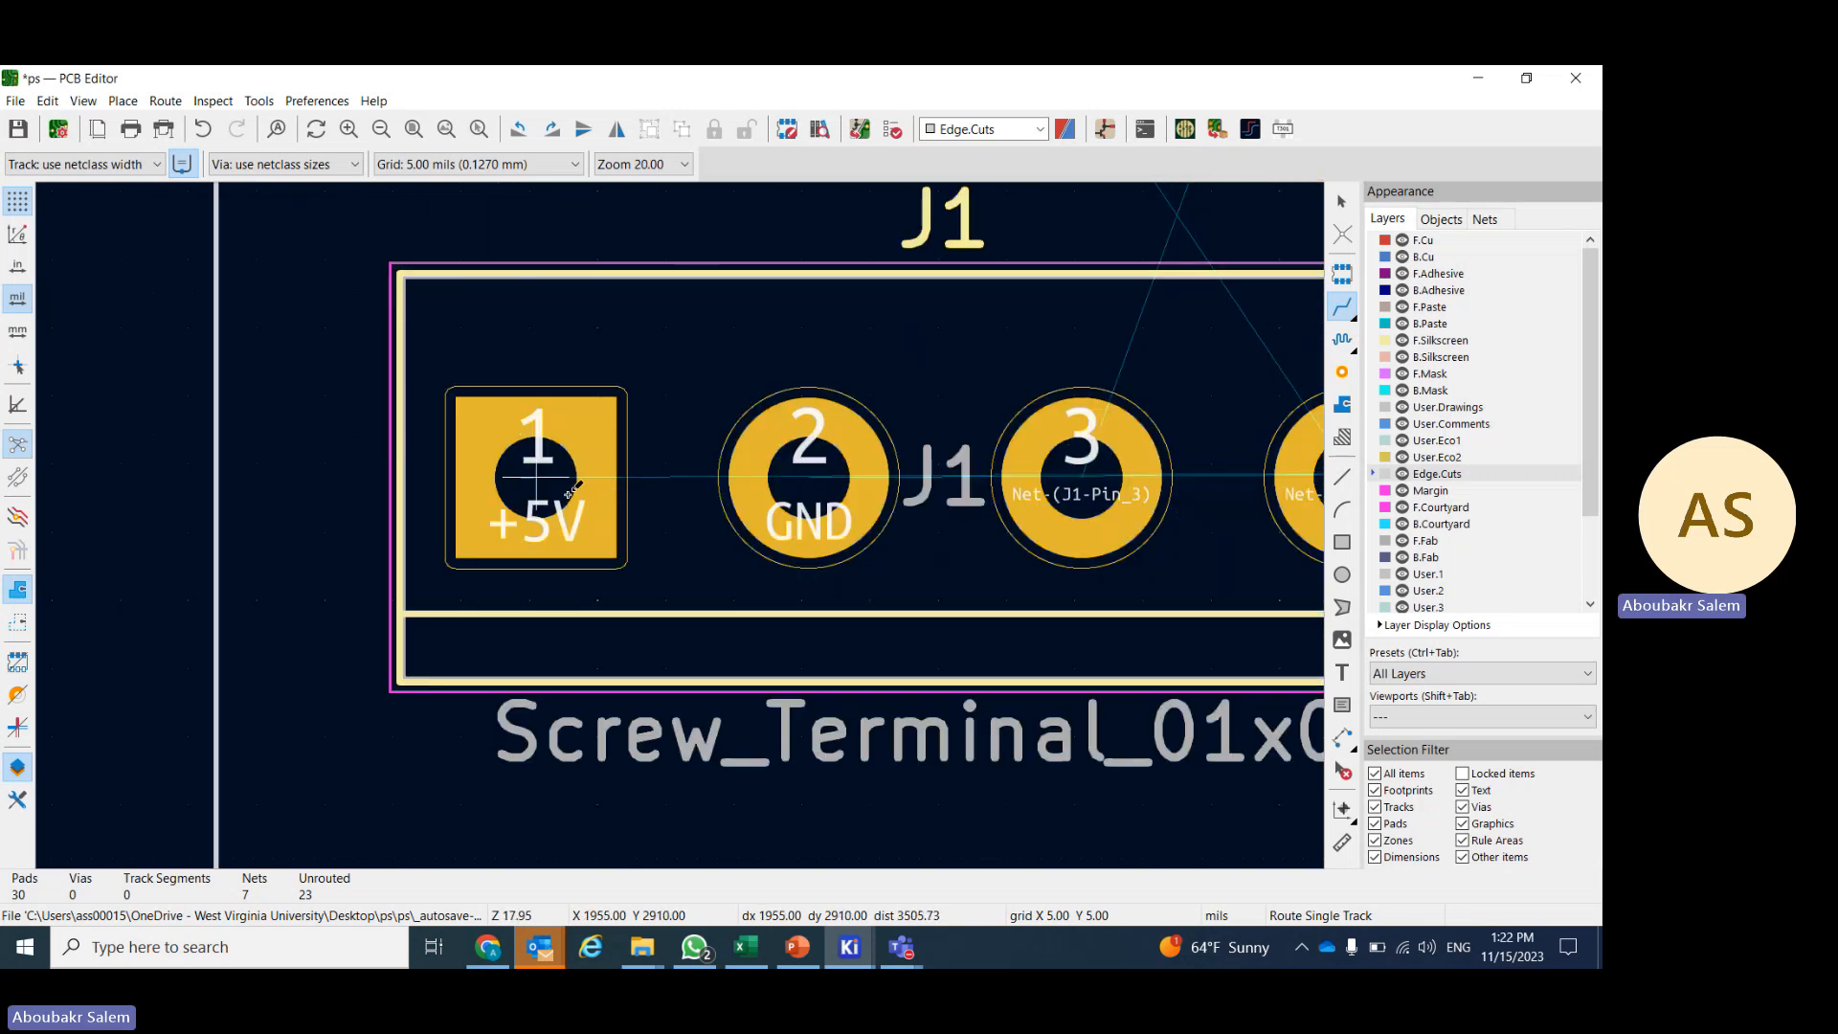
pyautogui.scroll(-3, 572, 490)
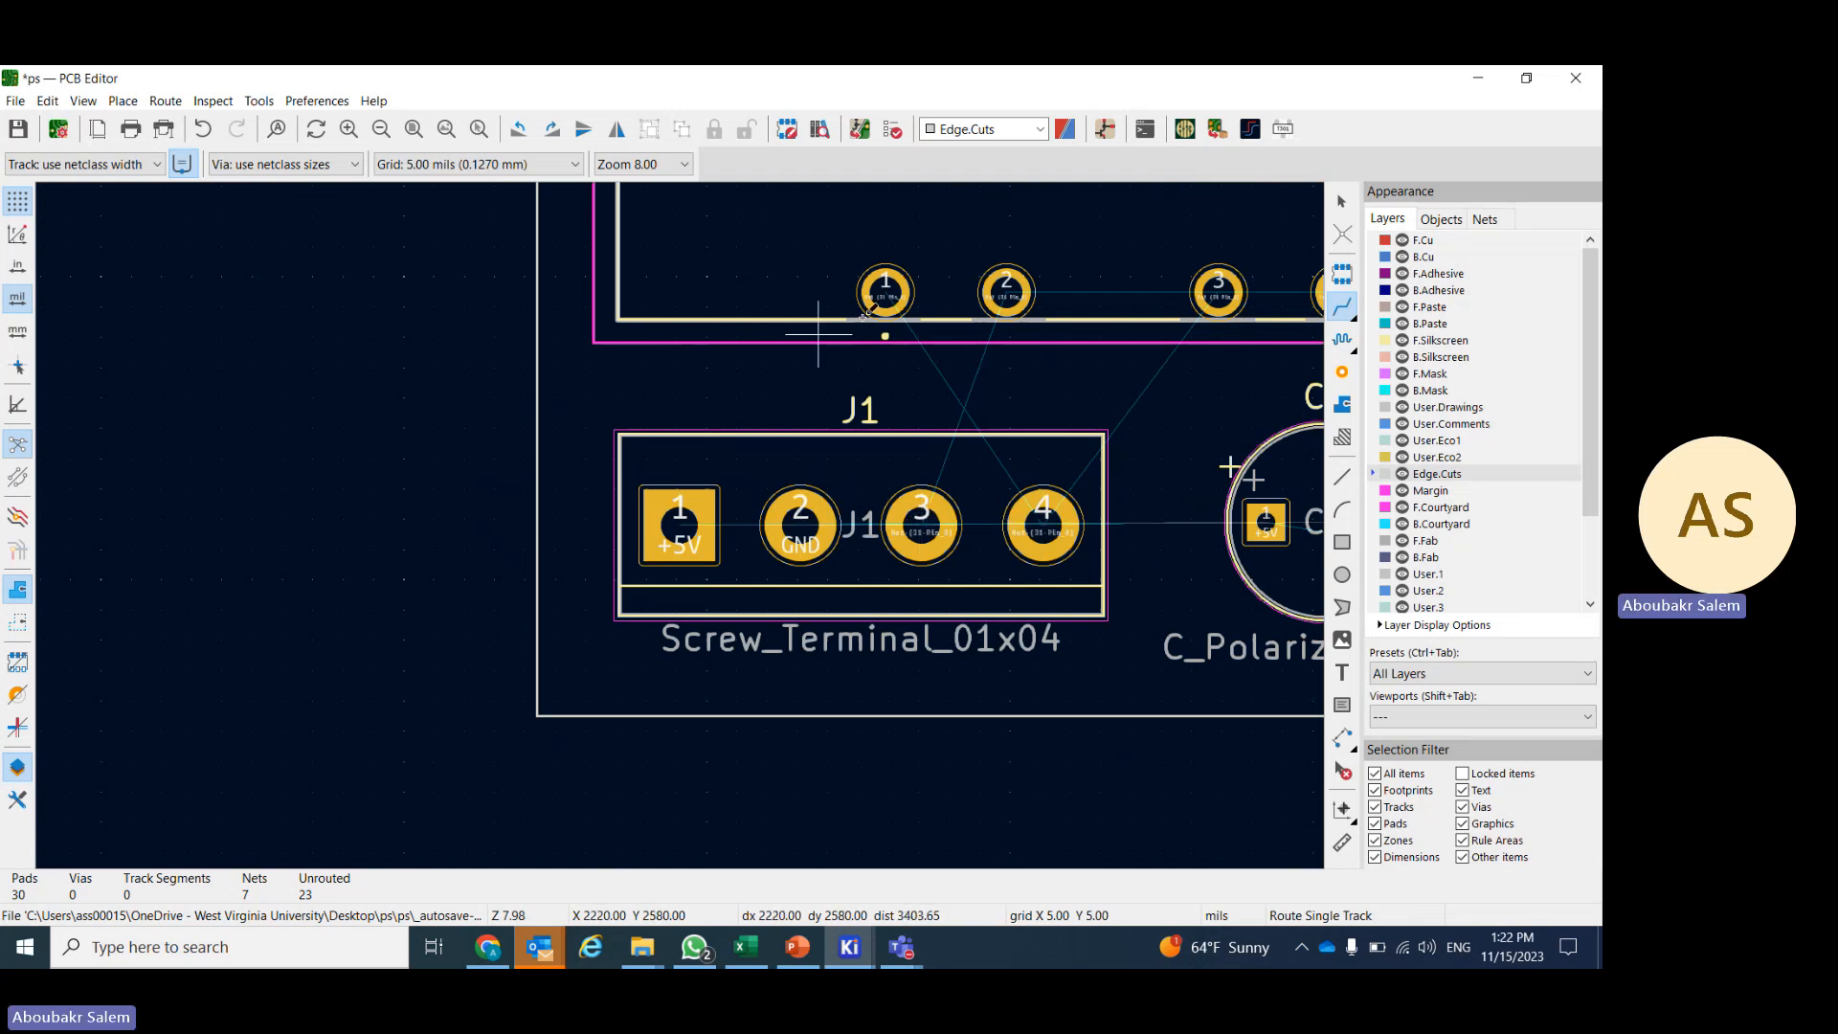
pyautogui.click(1107, 130)
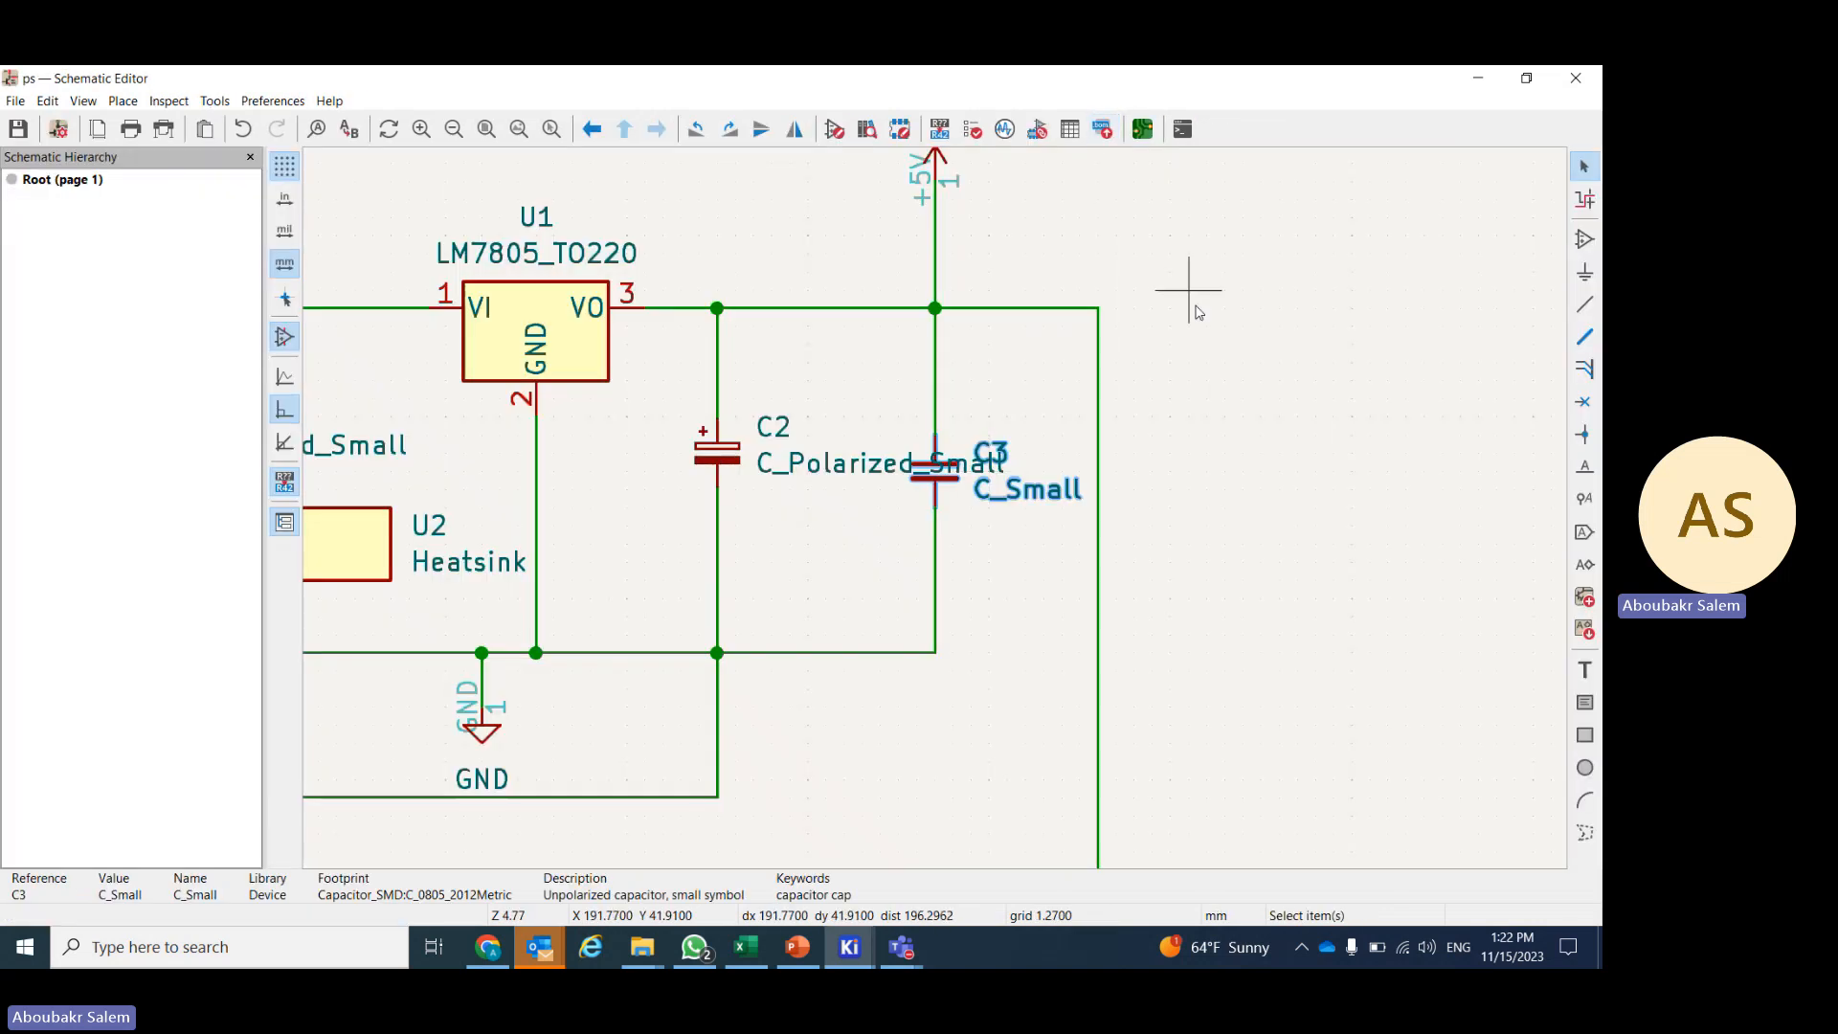
pyautogui.scroll(-3, 936, 515)
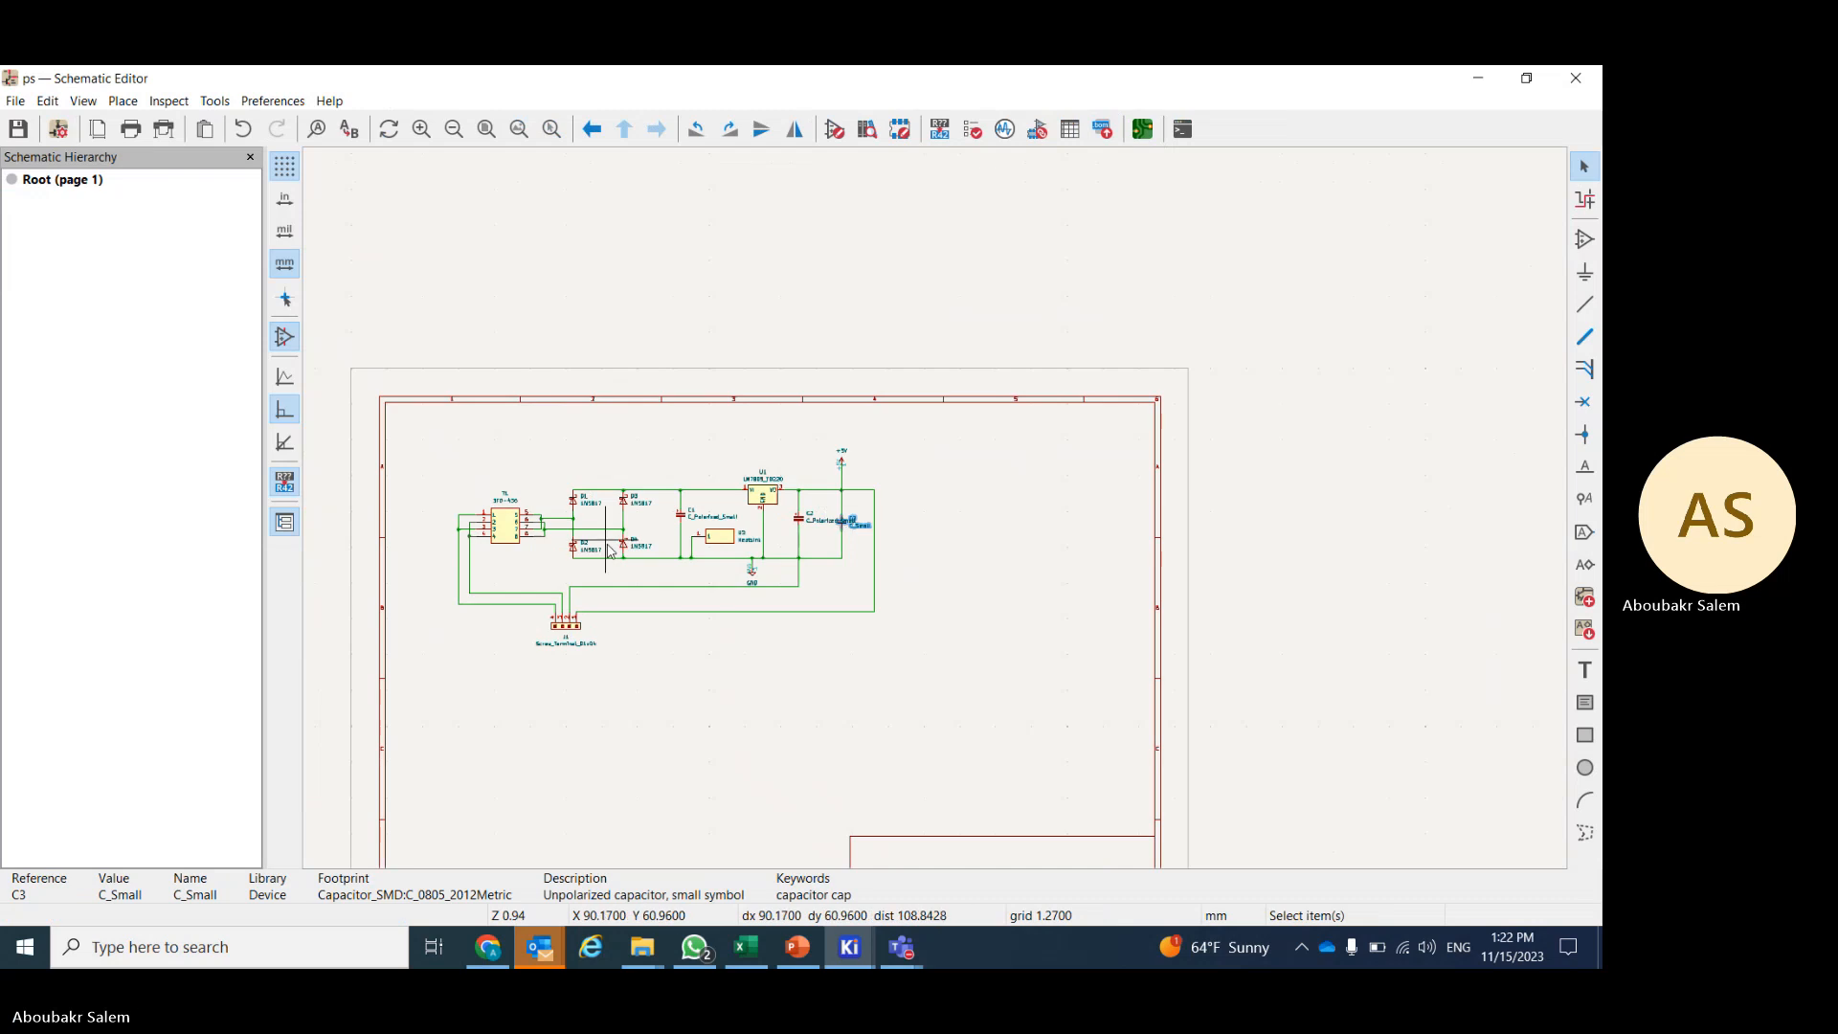
pyautogui.scroll(8, 555, 632)
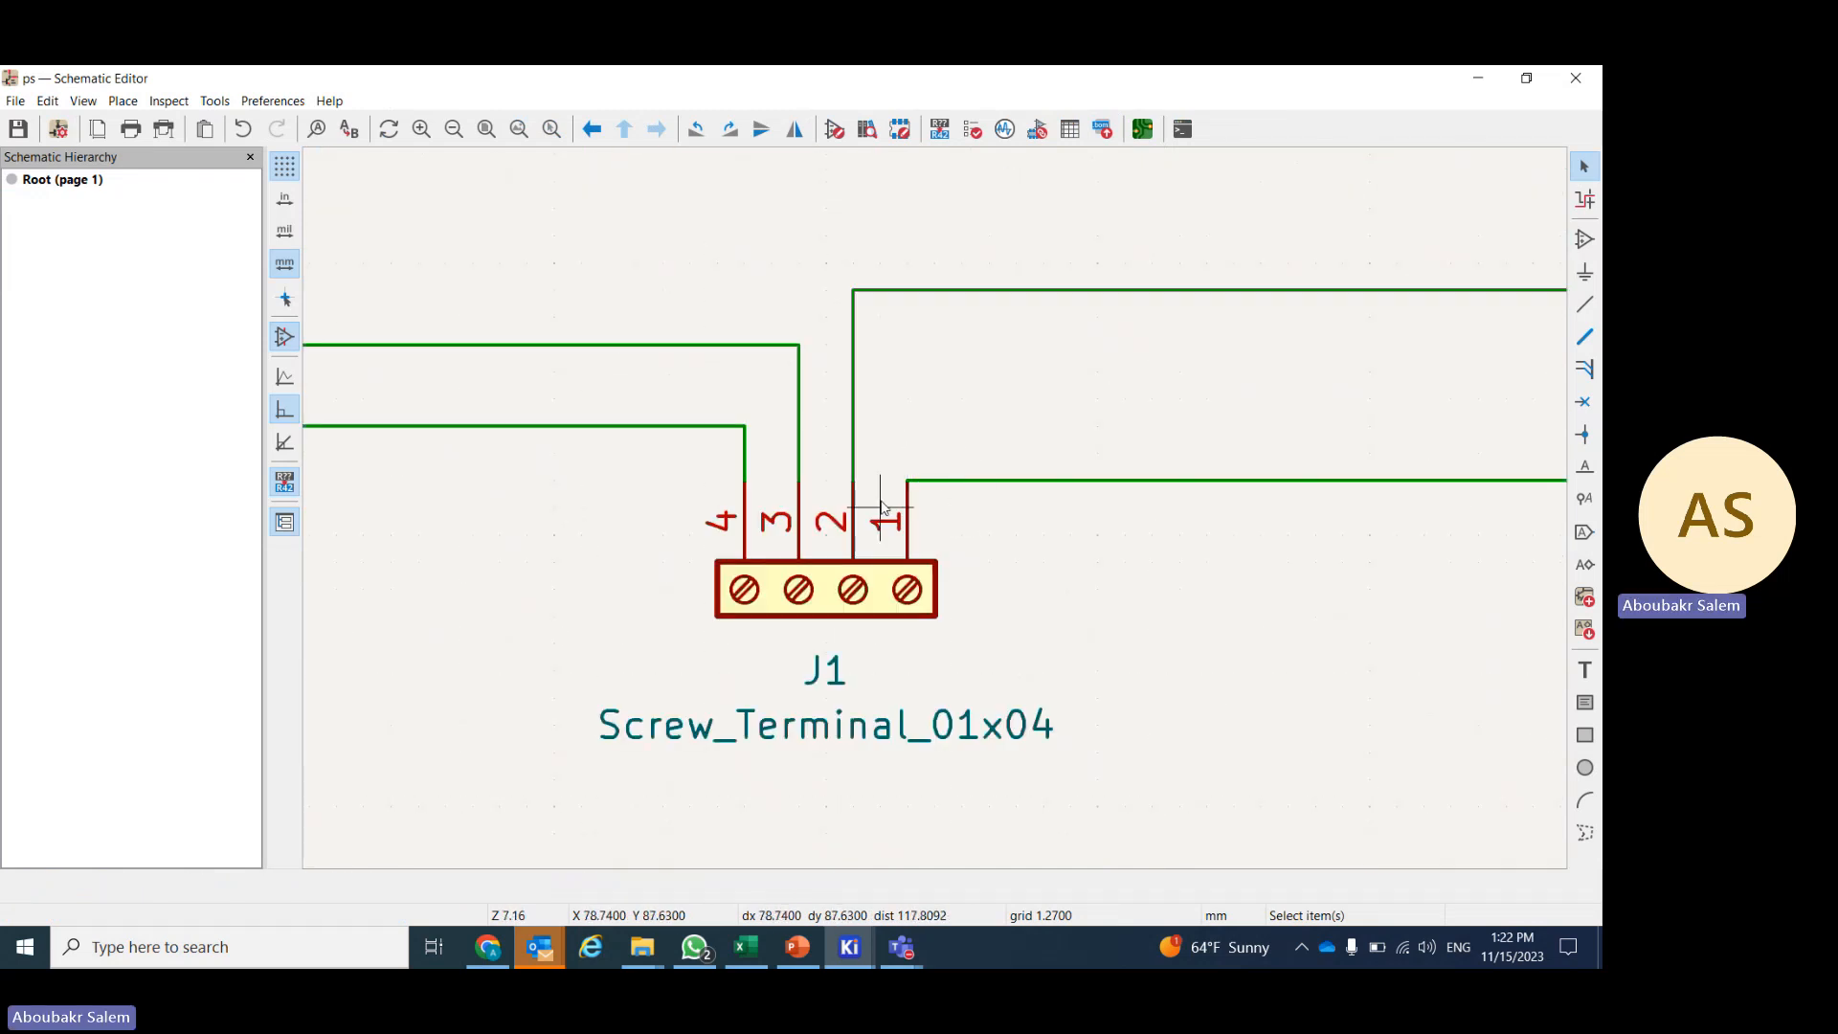
pyautogui.scroll(-3, 938, 506)
pyautogui.scroll(-2, 938, 505)
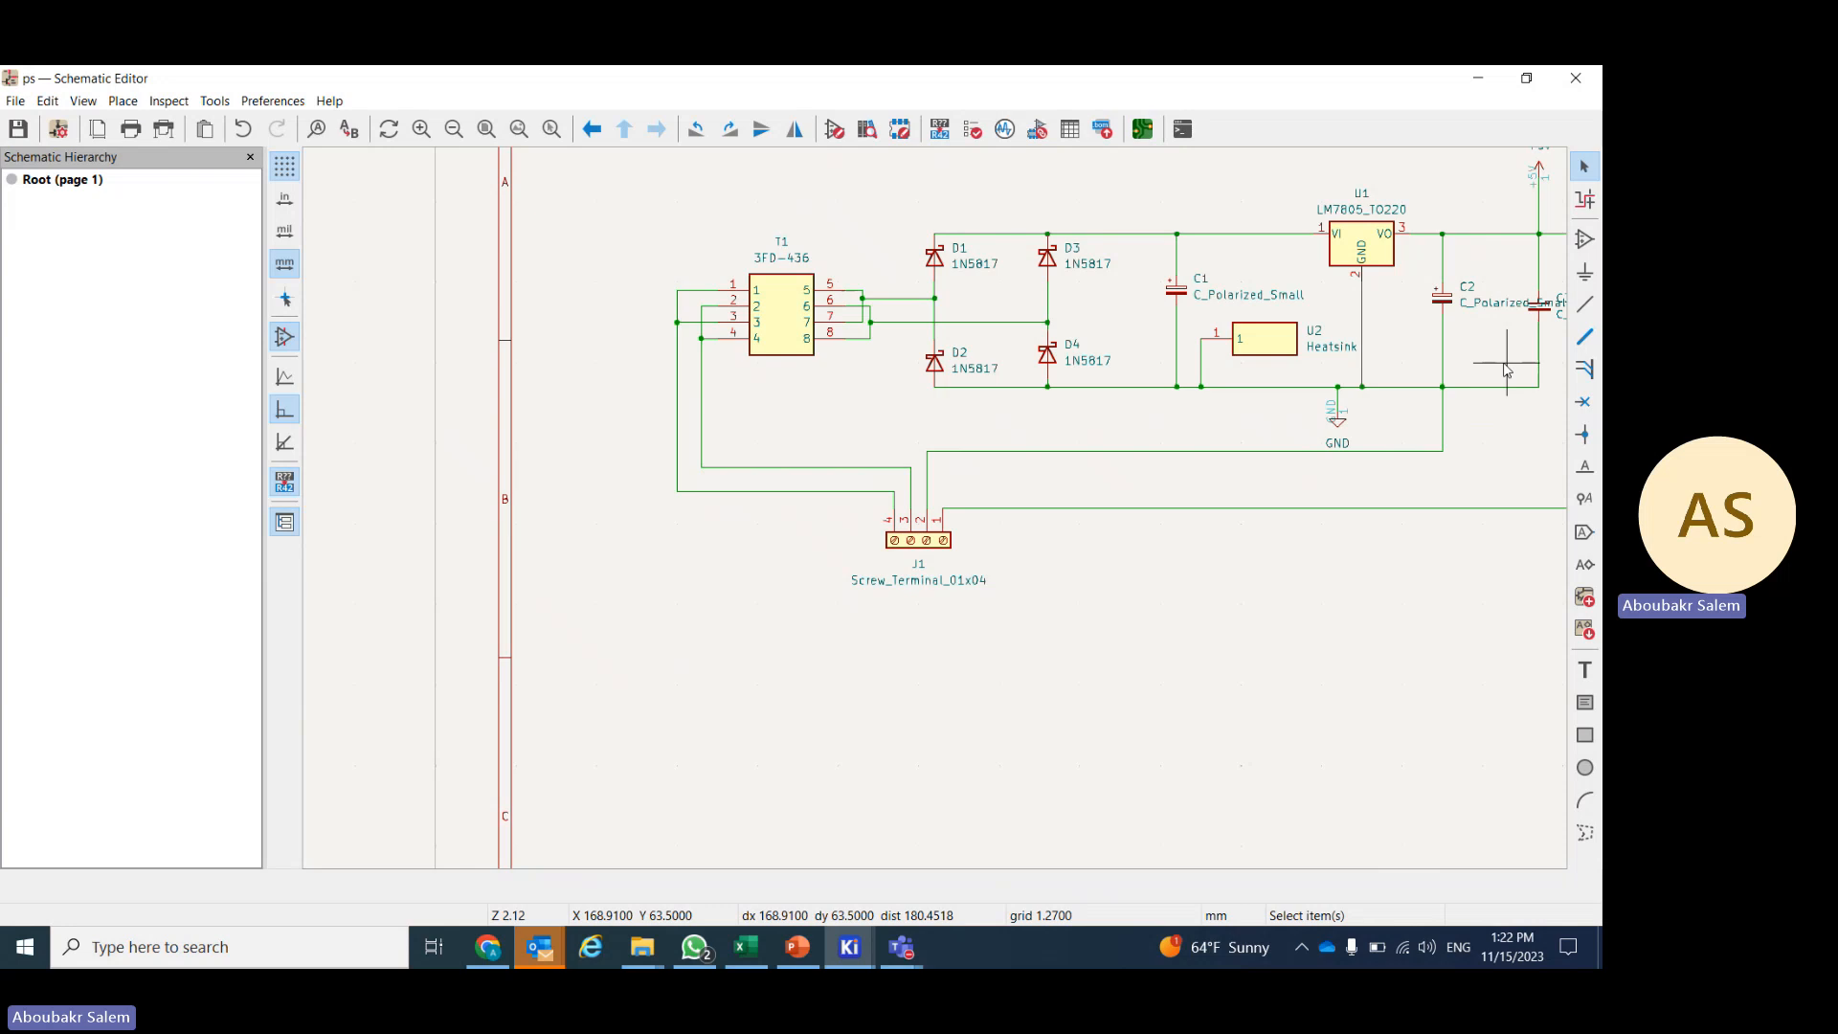
pyautogui.scroll(5, 1043, 510)
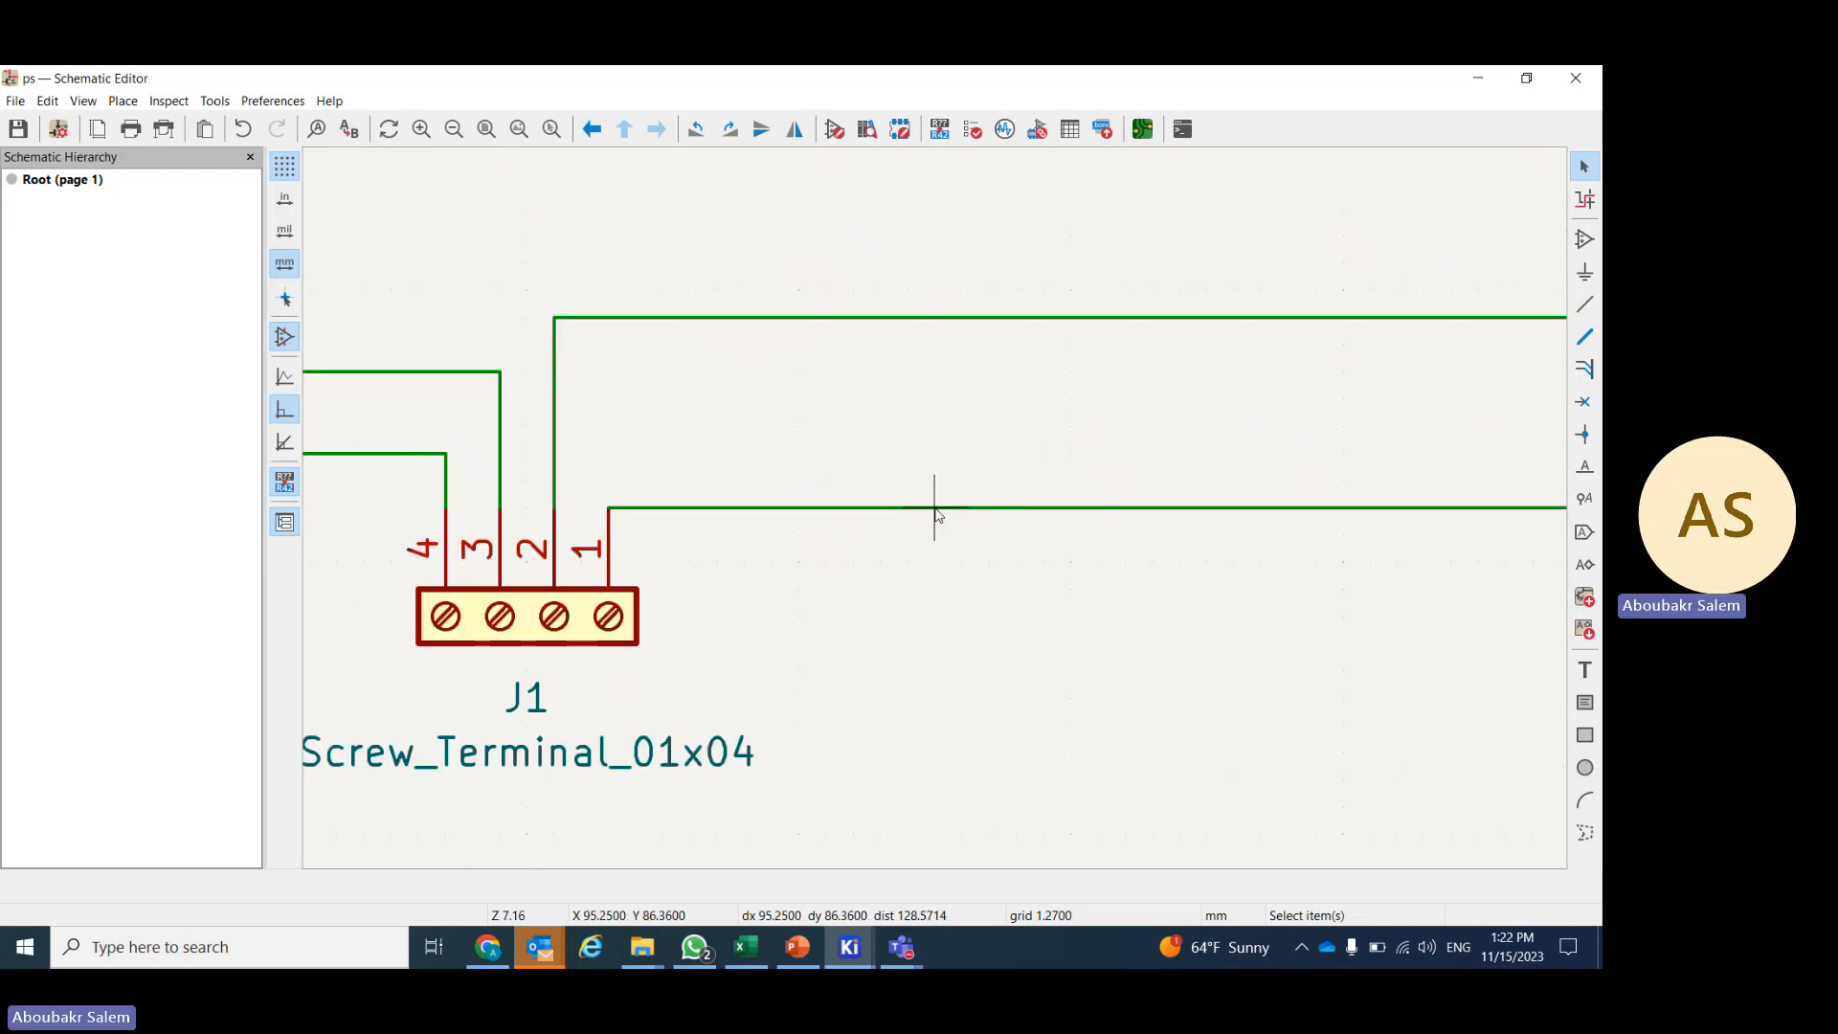
pyautogui.scroll(-2, 829, 502)
# - Delete the horizontal +5V wire at pin 1 and the vertical GND wire segment at pin 2 of screw terminal J1
pyautogui.click(809, 567)
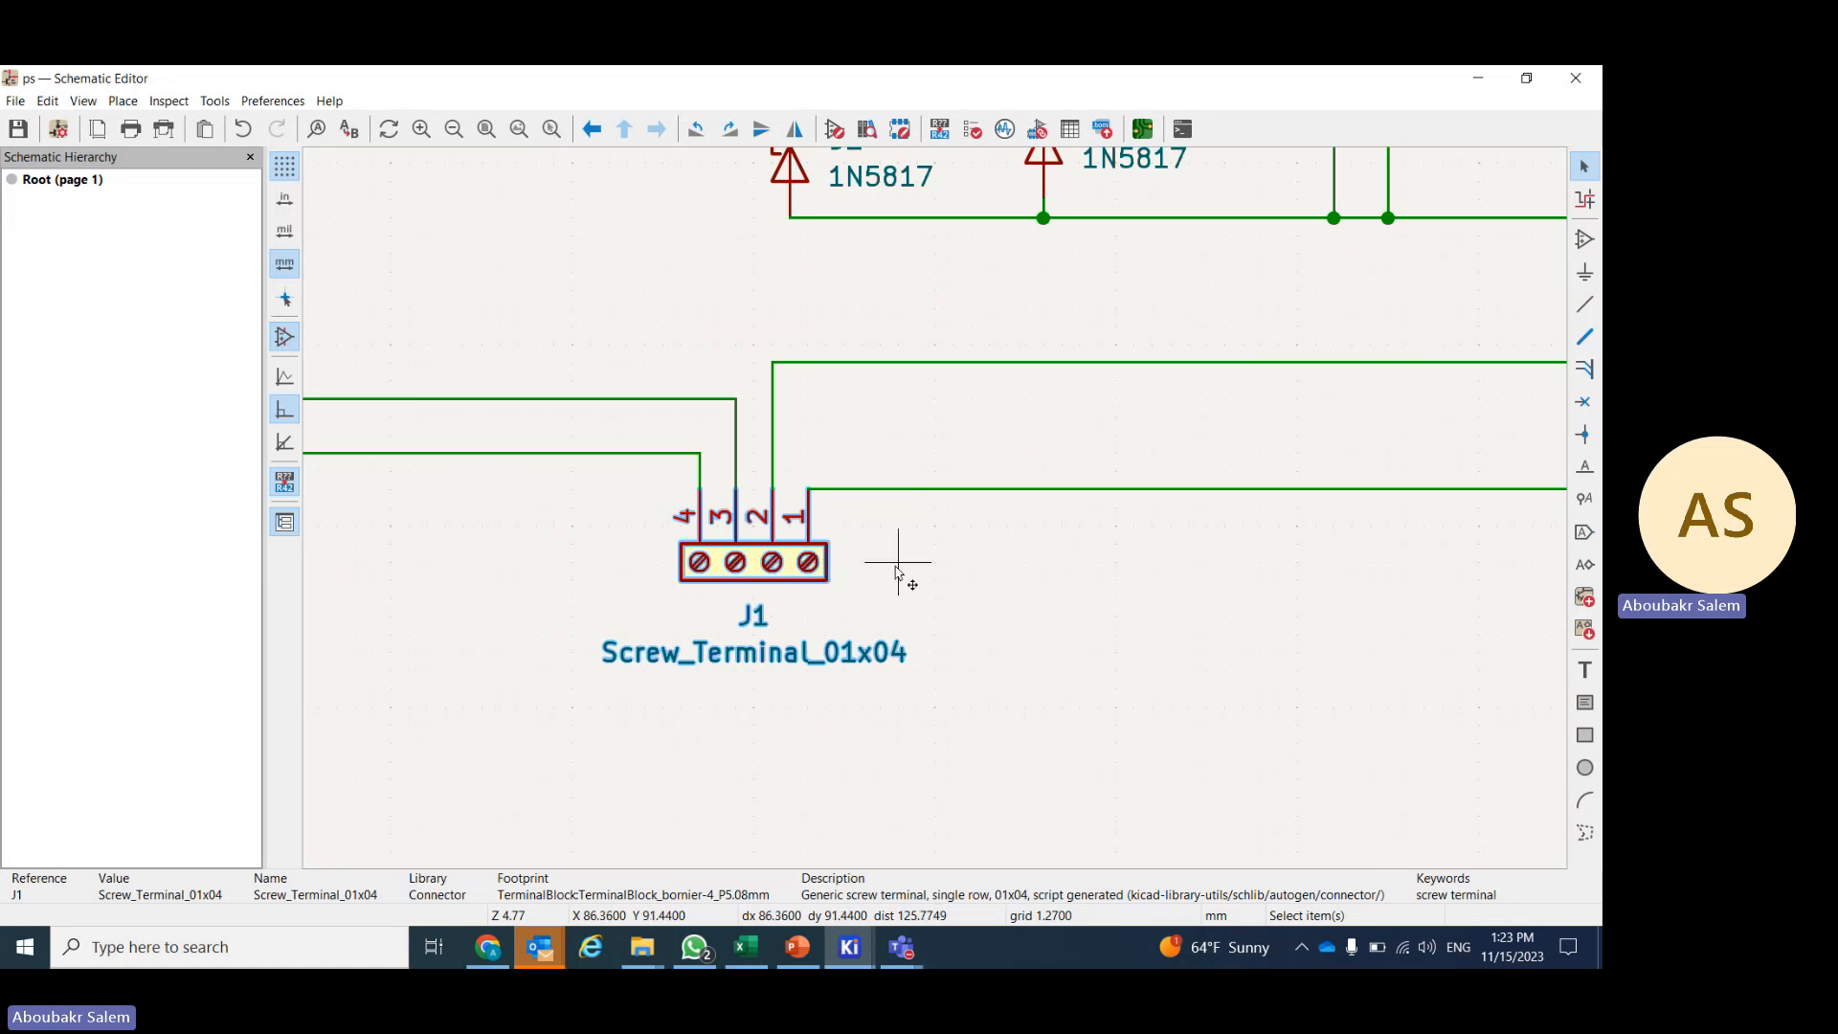
pyautogui.click(863, 490)
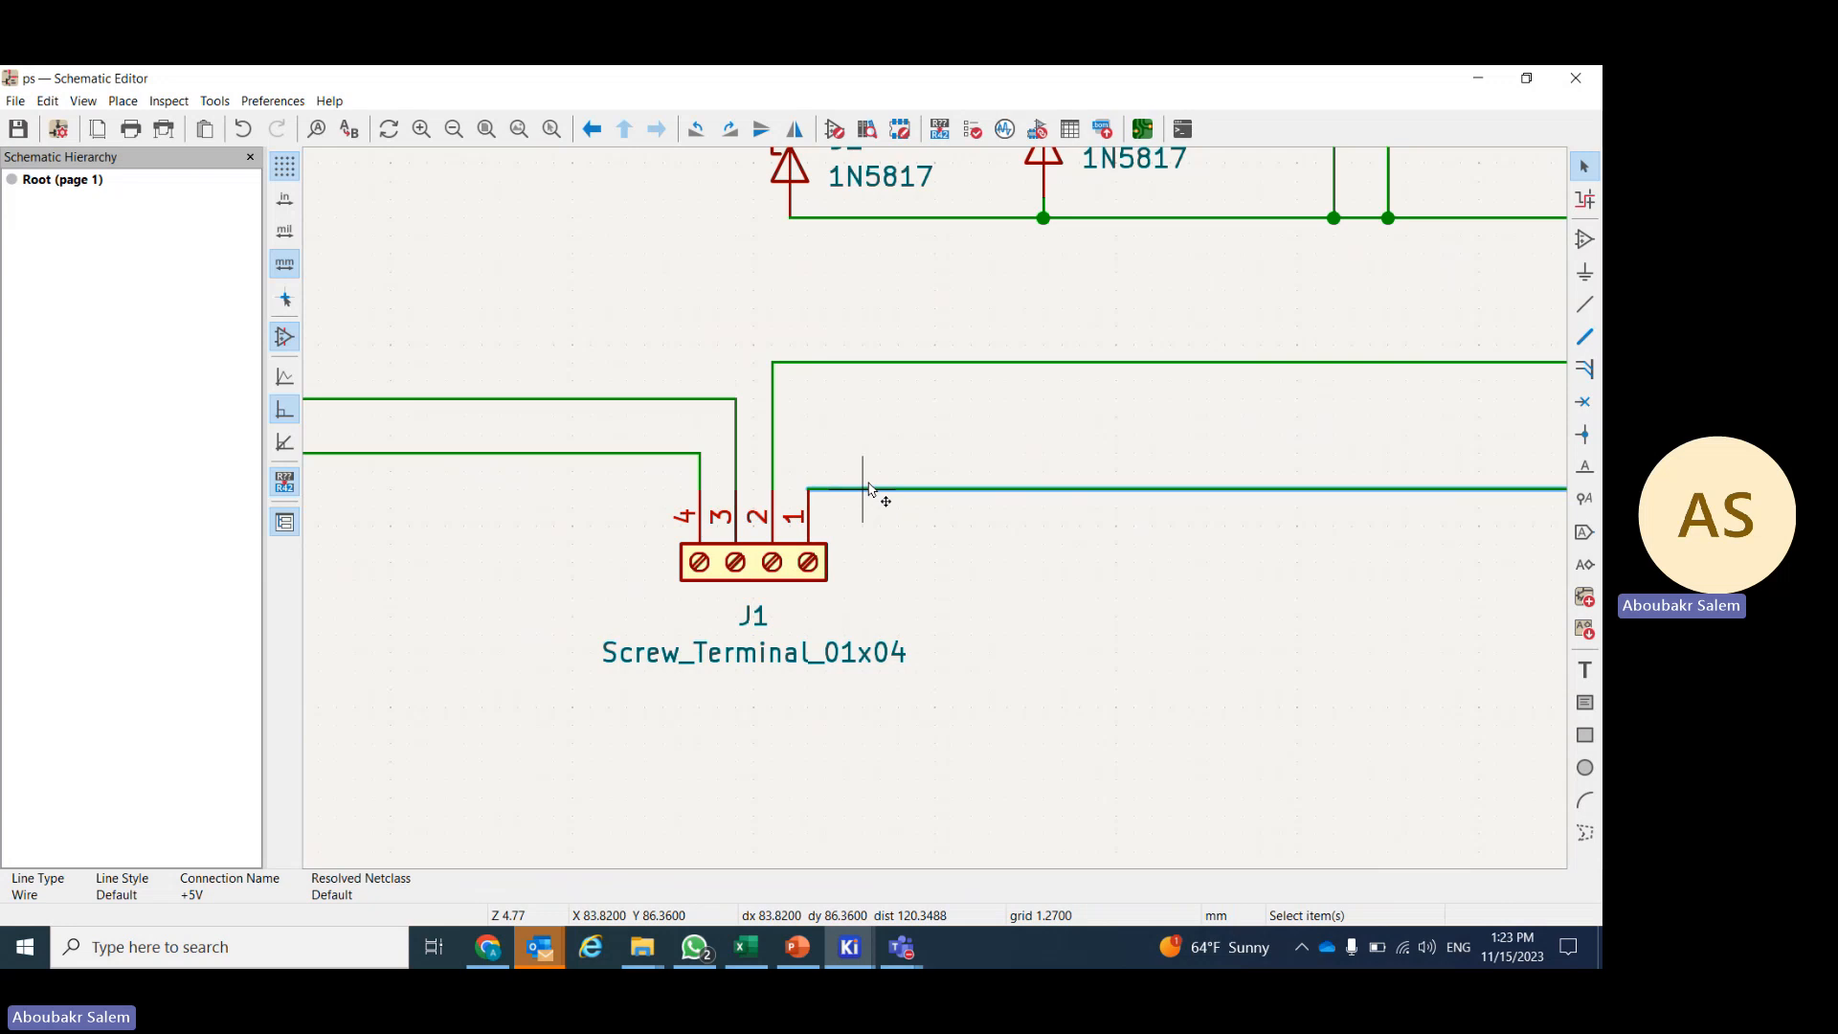
pyautogui.press('Delete')
pyautogui.click(773, 430)
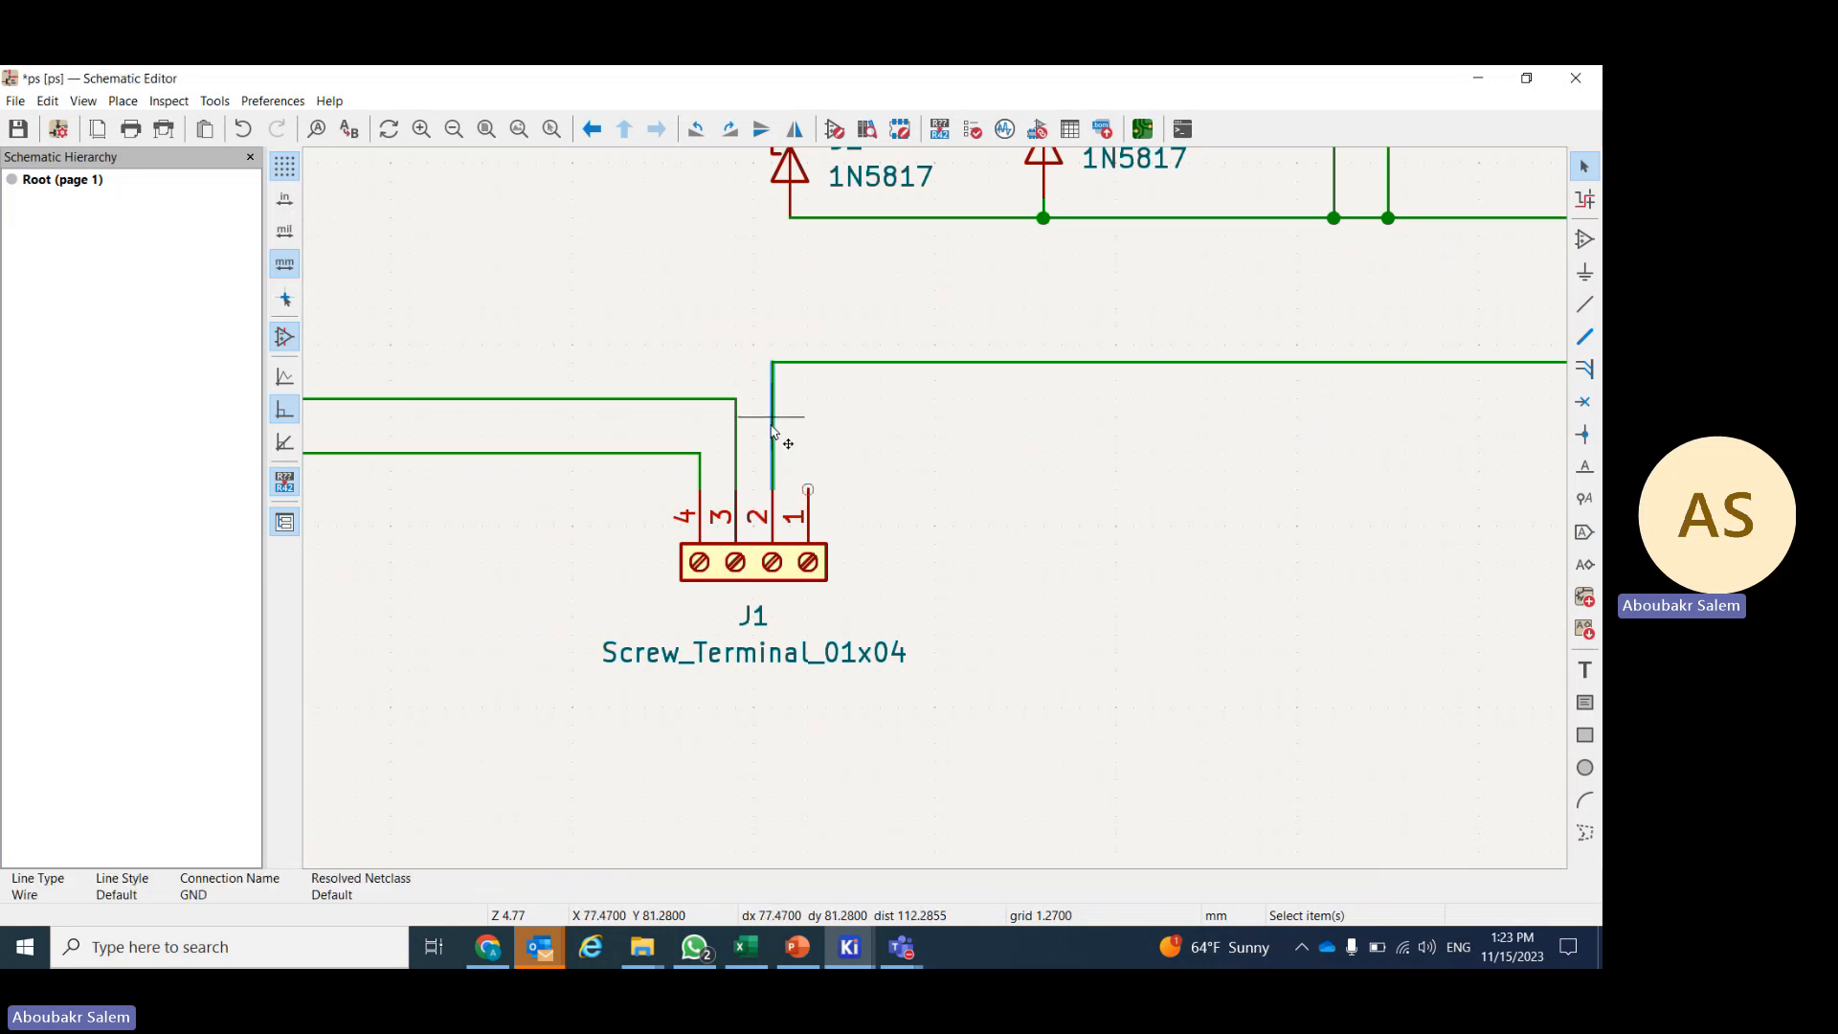
pyautogui.press('Delete')
pyautogui.click(735, 436)
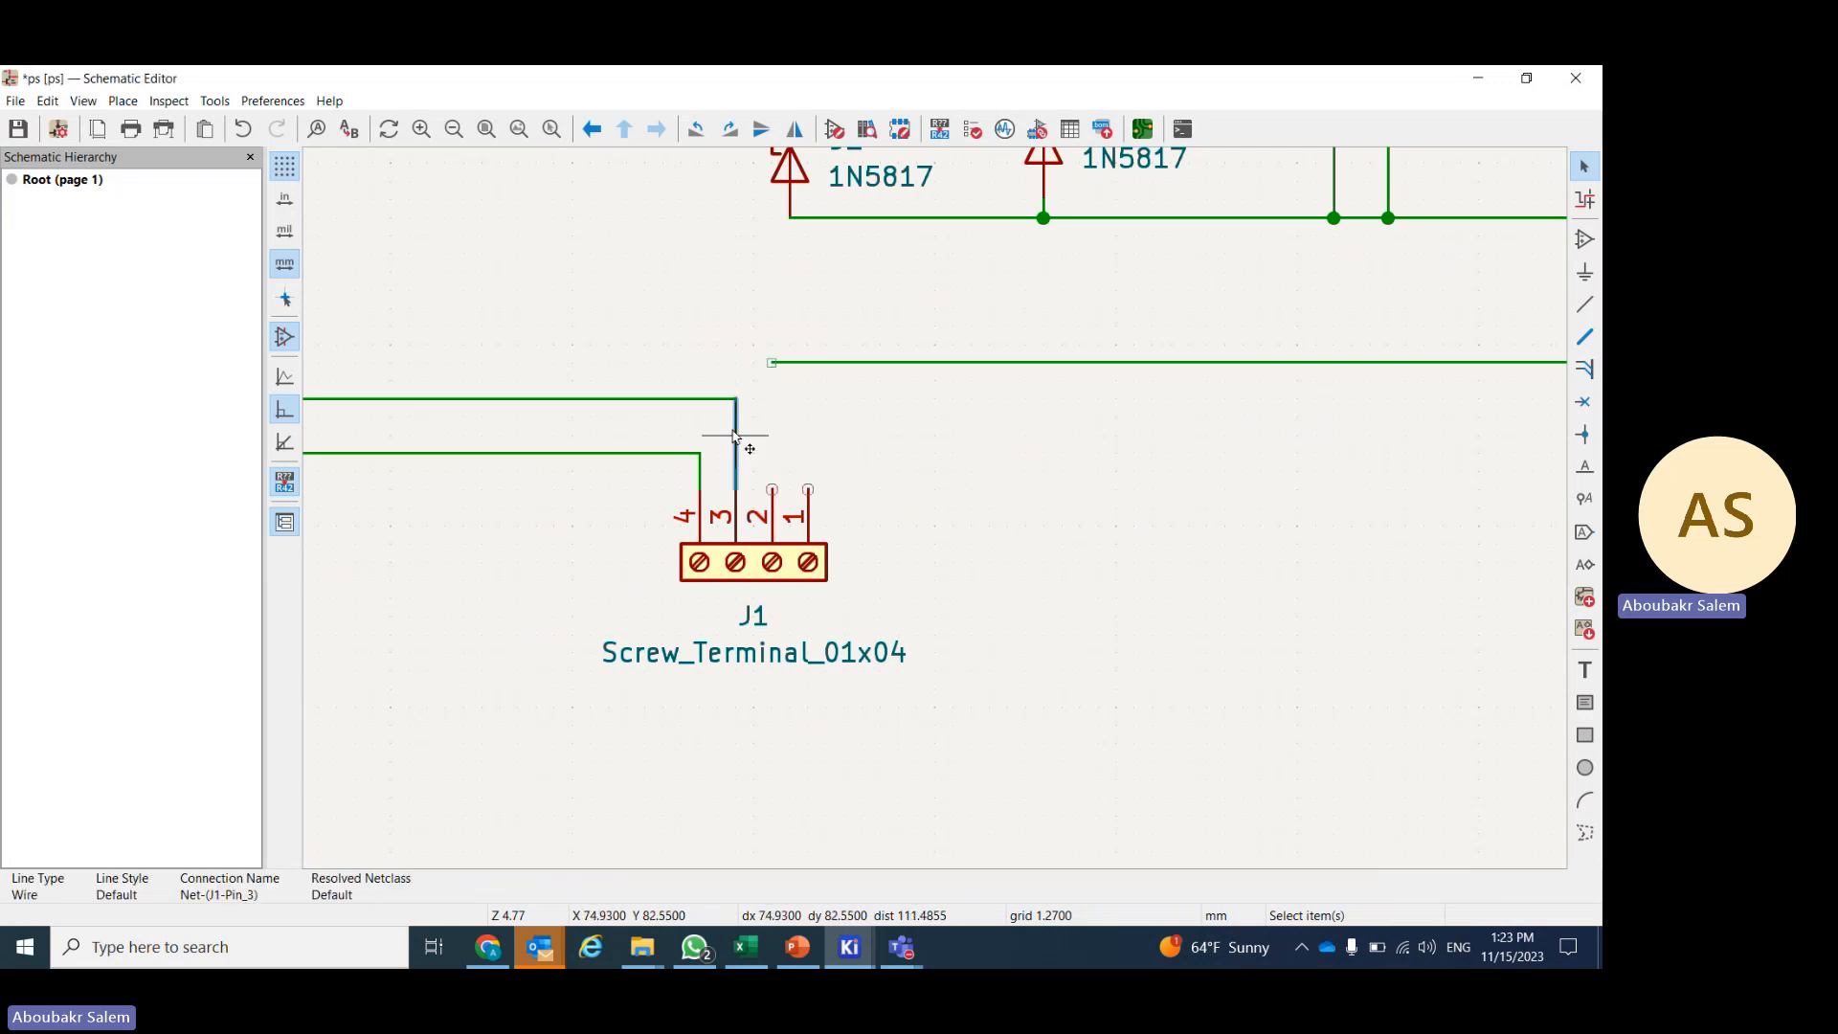
pyautogui.moveTo(808, 488); pyautogui.dragTo(785, 424)
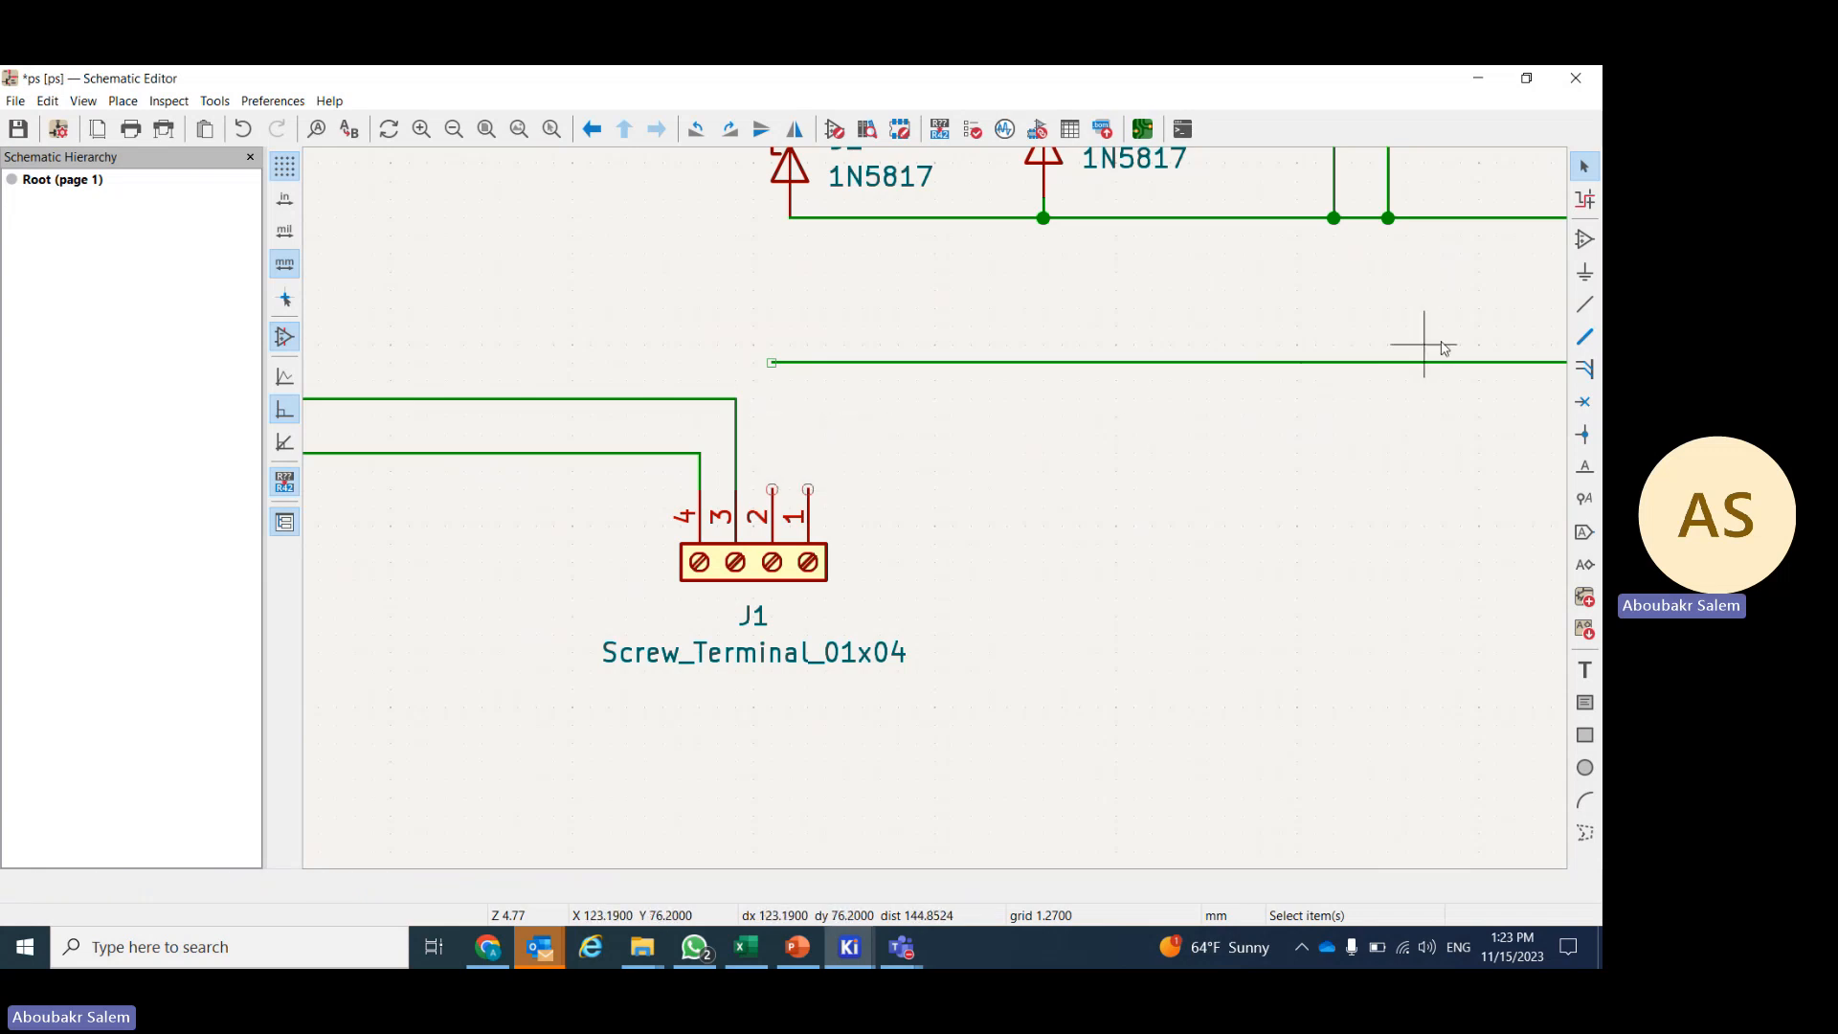
# - Wire J1 pin 1 to the transformer wire above pin 3, and J1 pin 2 to the transformer wire above pin 4
pyautogui.click(1585, 304)
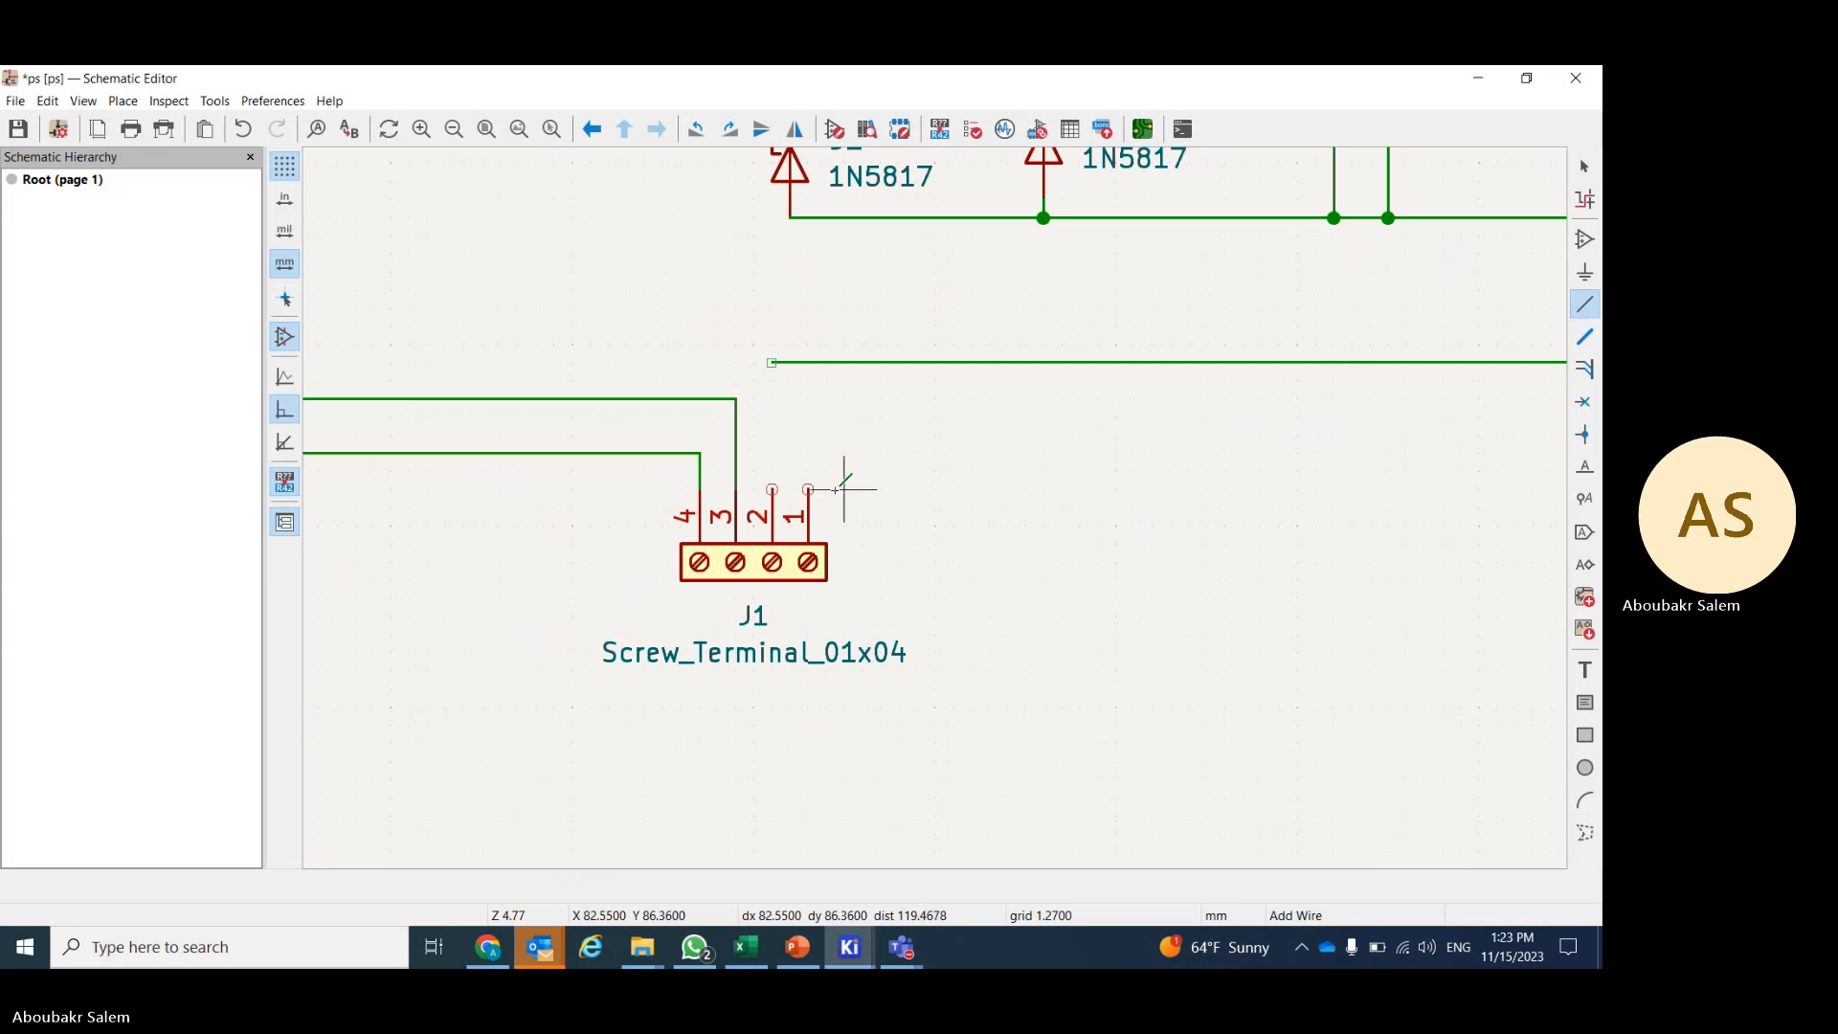
pyautogui.click(808, 489)
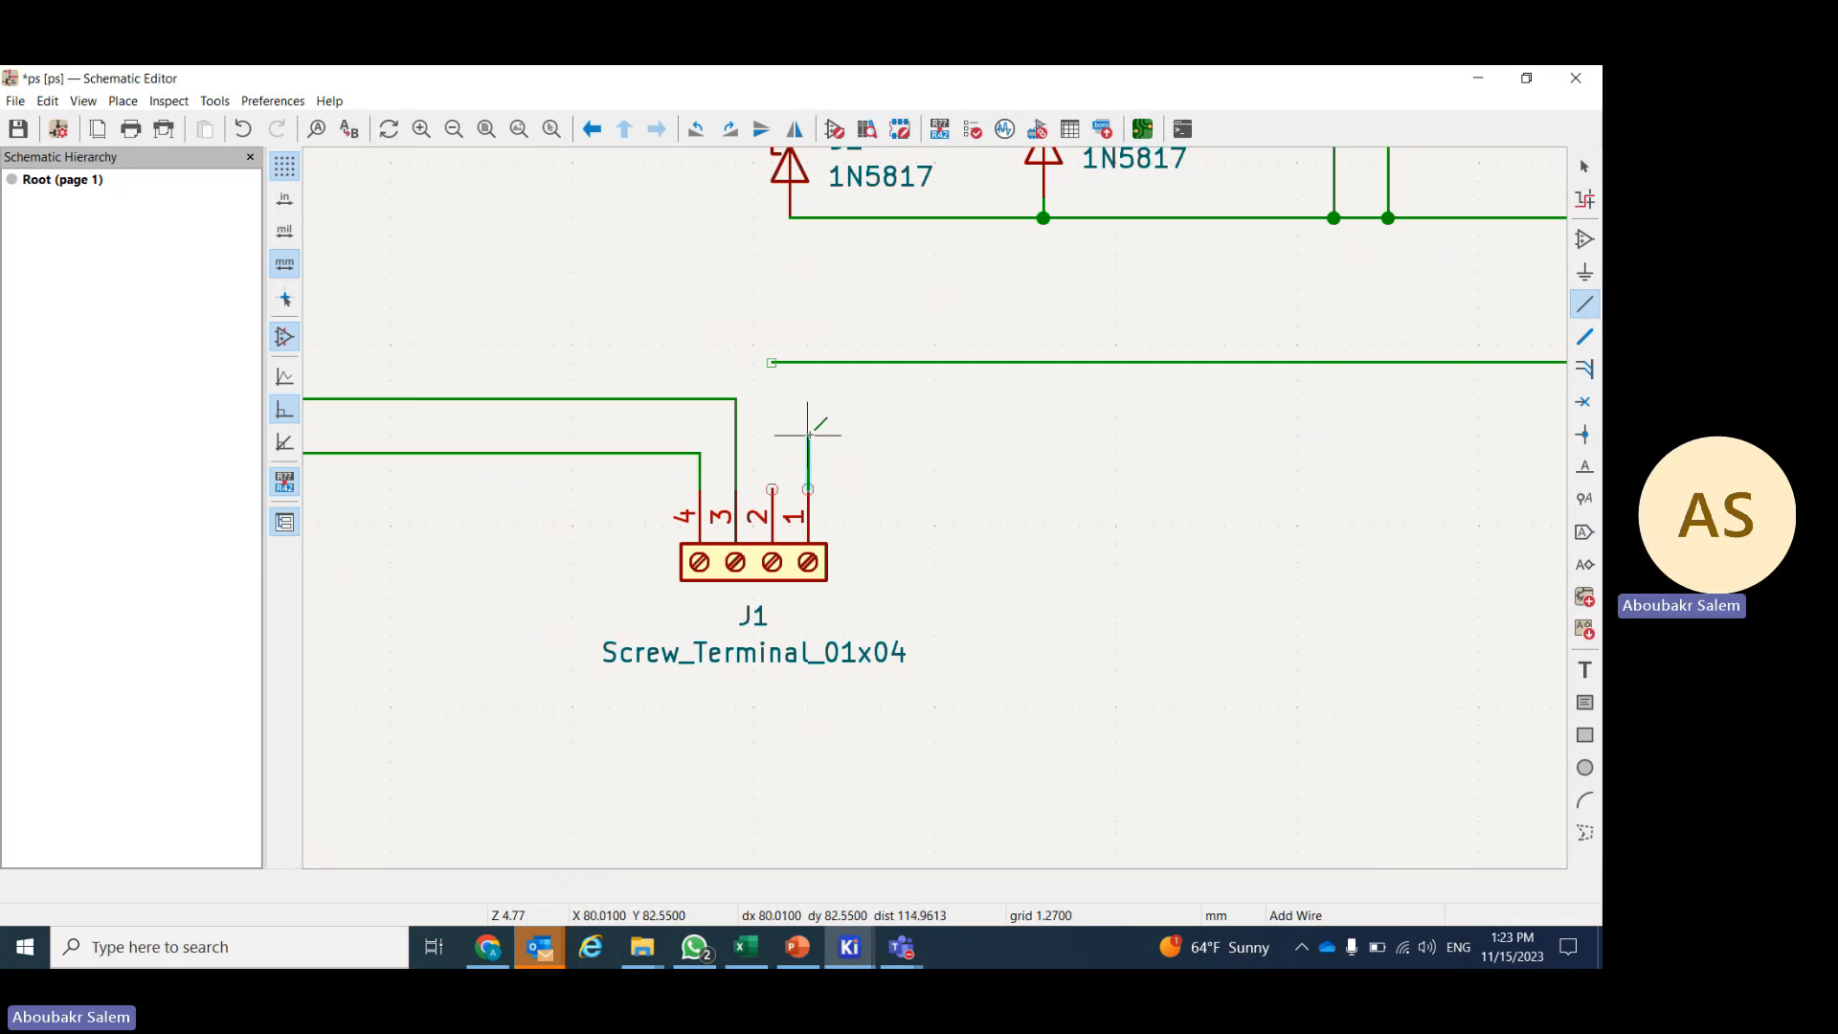
pyautogui.click(735, 398)
pyautogui.click(772, 486)
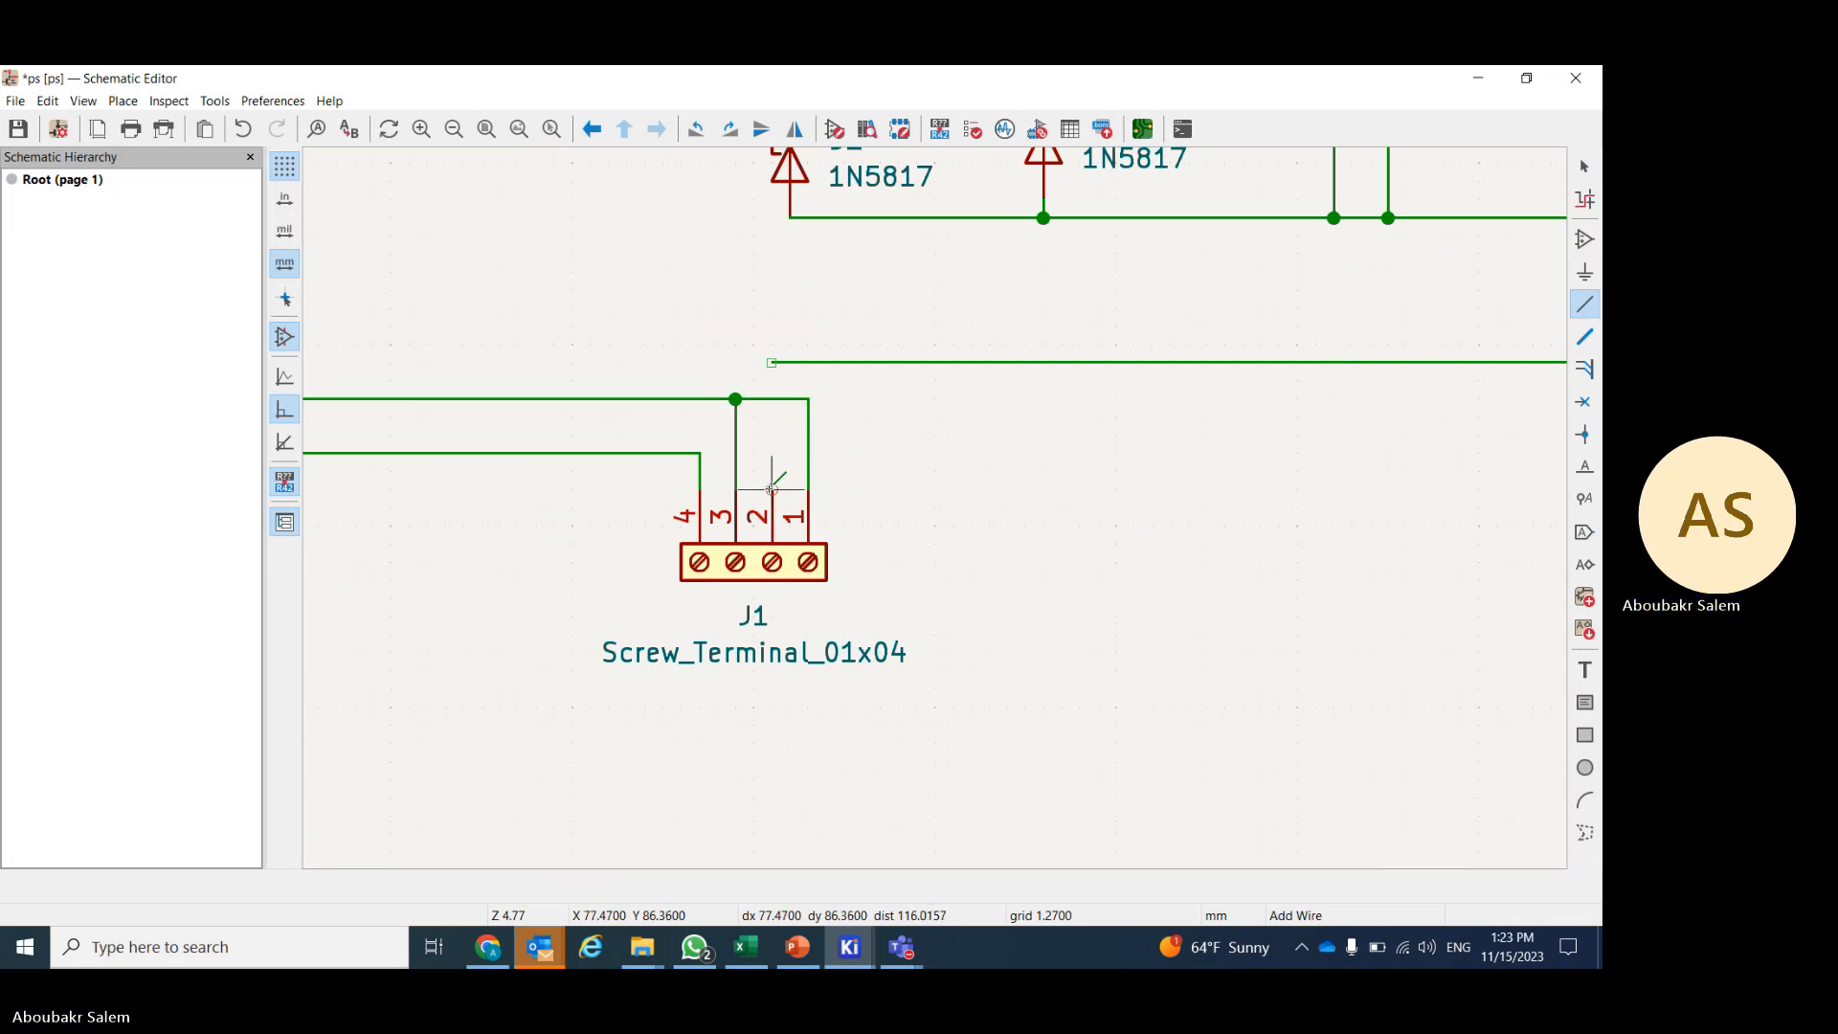
pyautogui.click(697, 454)
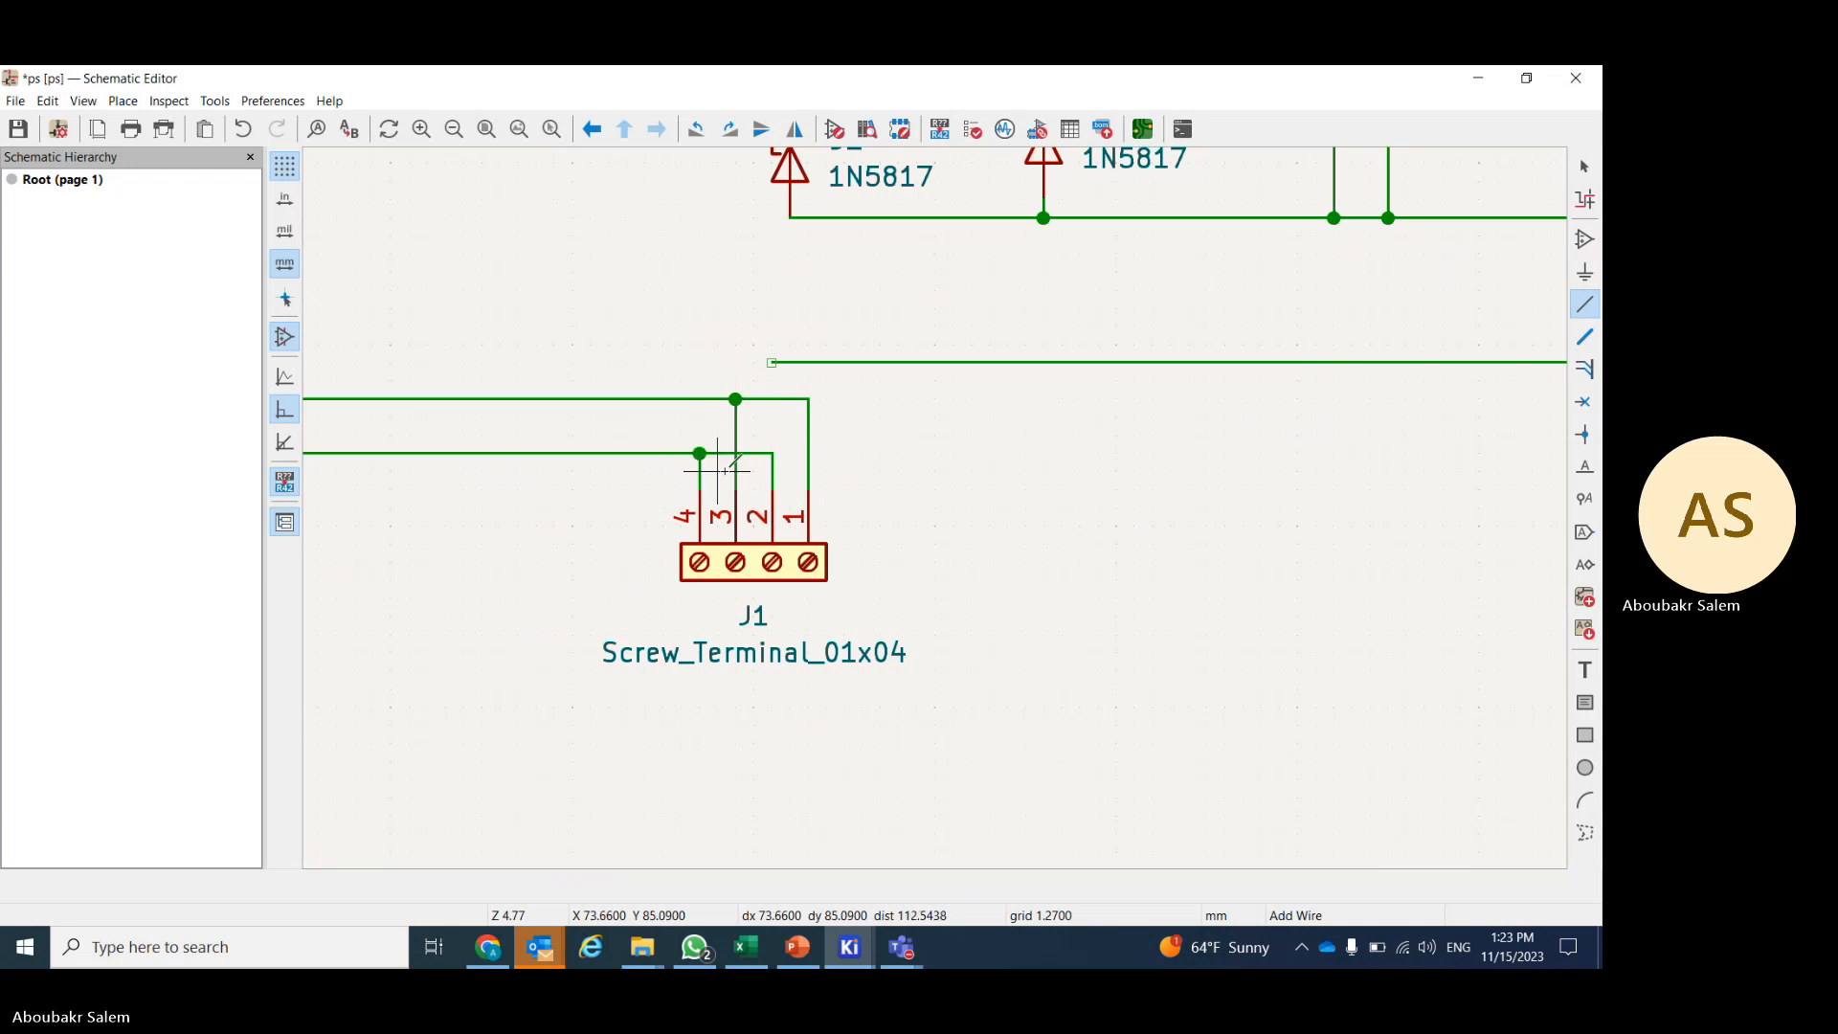
pyautogui.rightClick(739, 476)
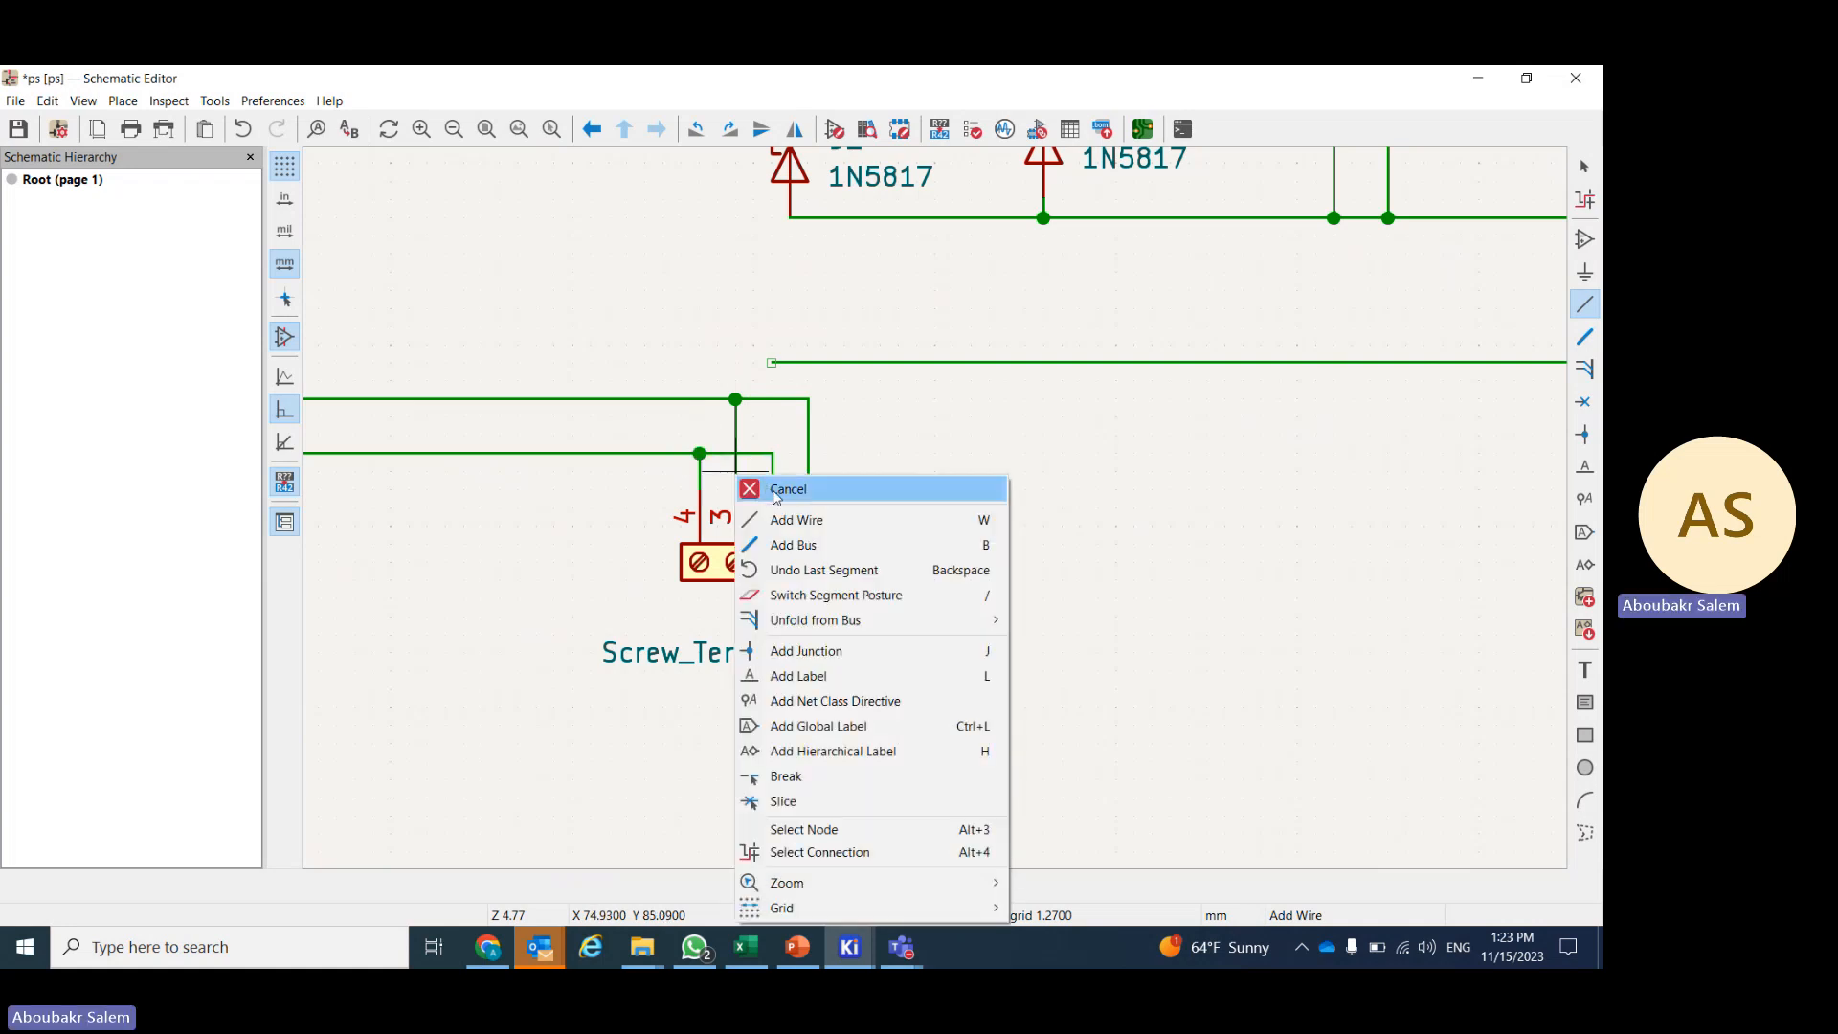
pyautogui.click(780, 490)
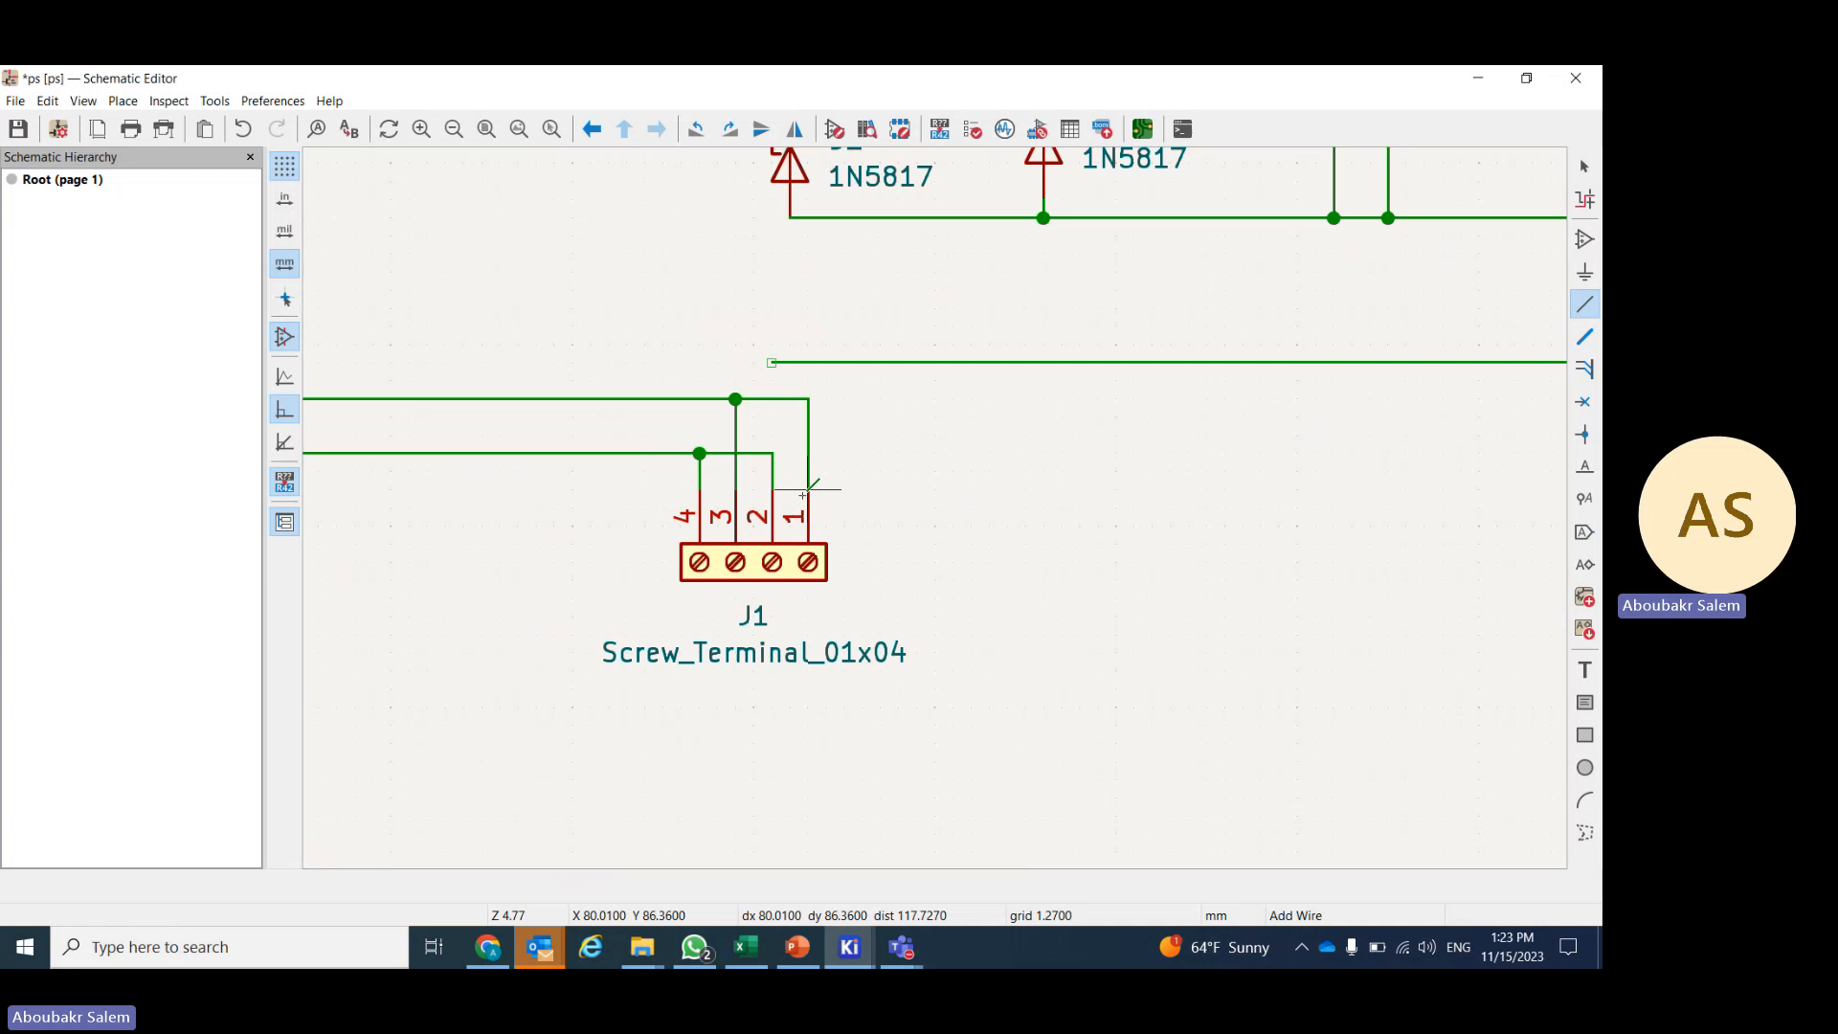
pyautogui.rightClick(745, 475)
pyautogui.click(742, 484)
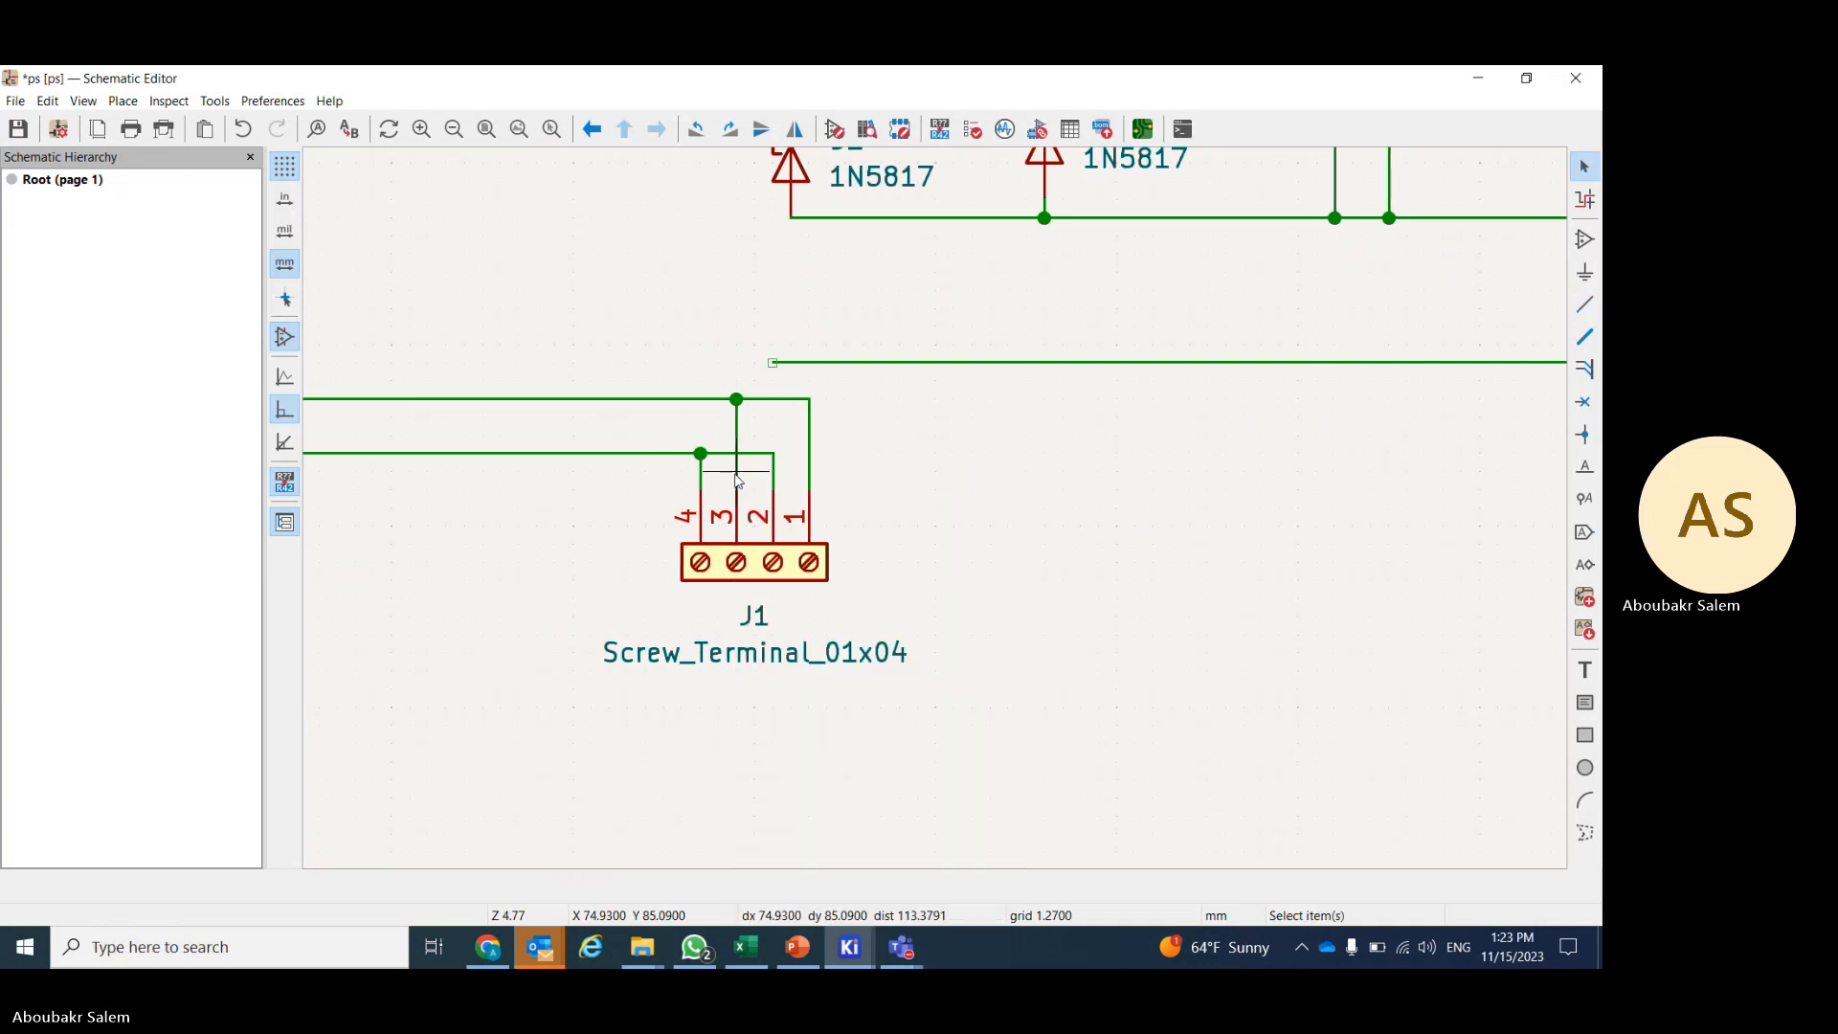
# - Delete the vertical wire segments that connect pins 3 and 4 of screw terminal J1 to the transformer wires
pyautogui.click(737, 478)
pyautogui.press('Delete')
pyautogui.click(701, 485)
pyautogui.press('Delete')
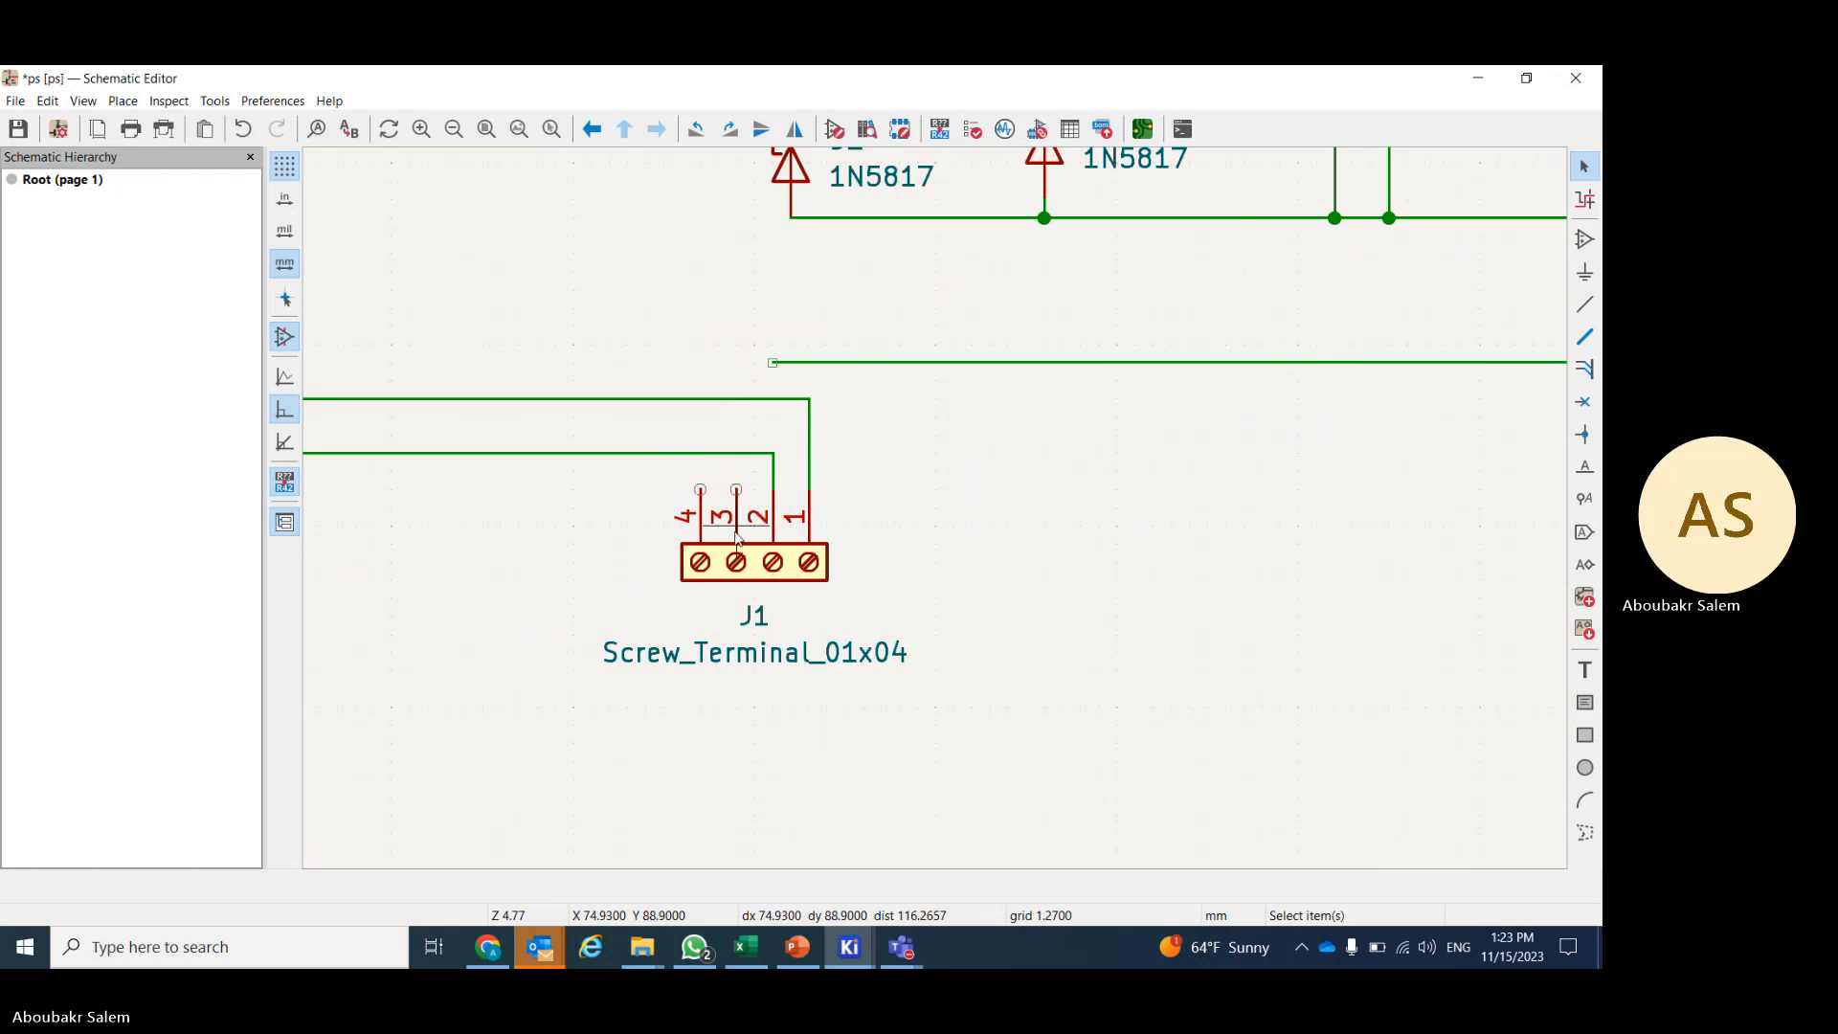
pyautogui.click(763, 565)
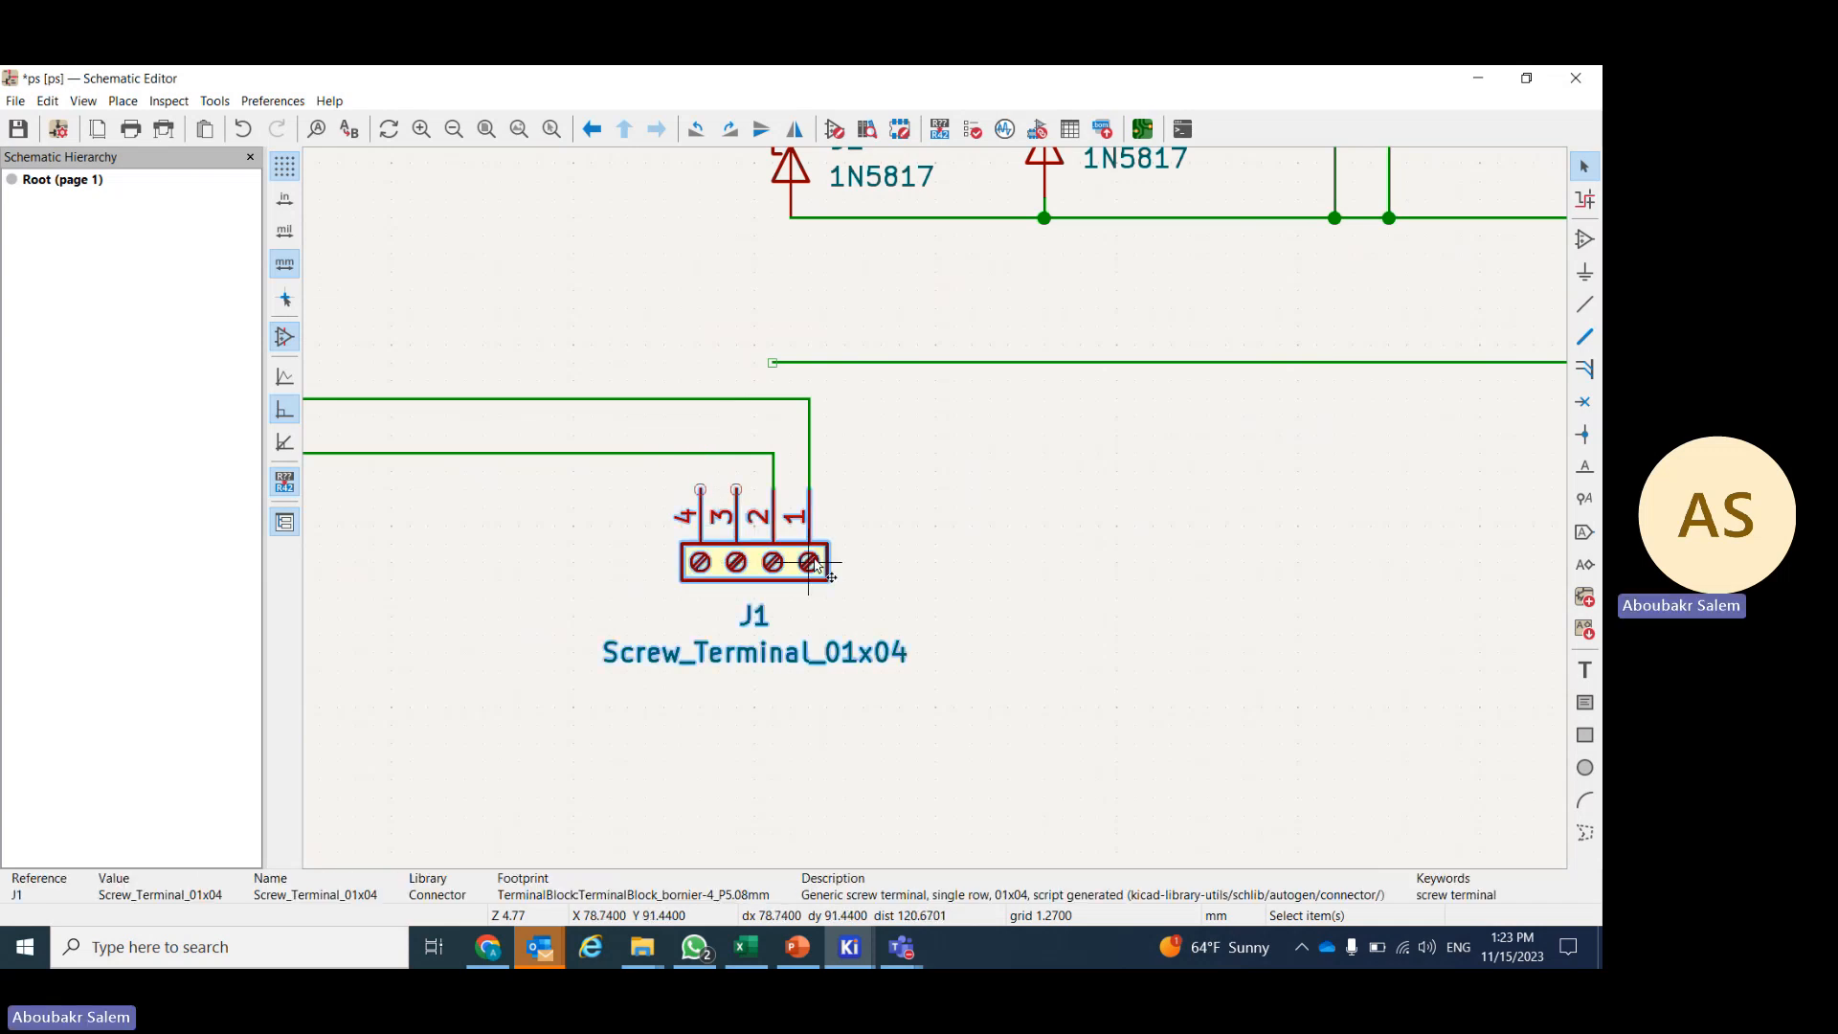
pyautogui.click(951, 574)
# - Extend the loose end of the horizontal GND wire to pin 3 of screw terminal J1
pyautogui.scroll(-3, 936, 514)
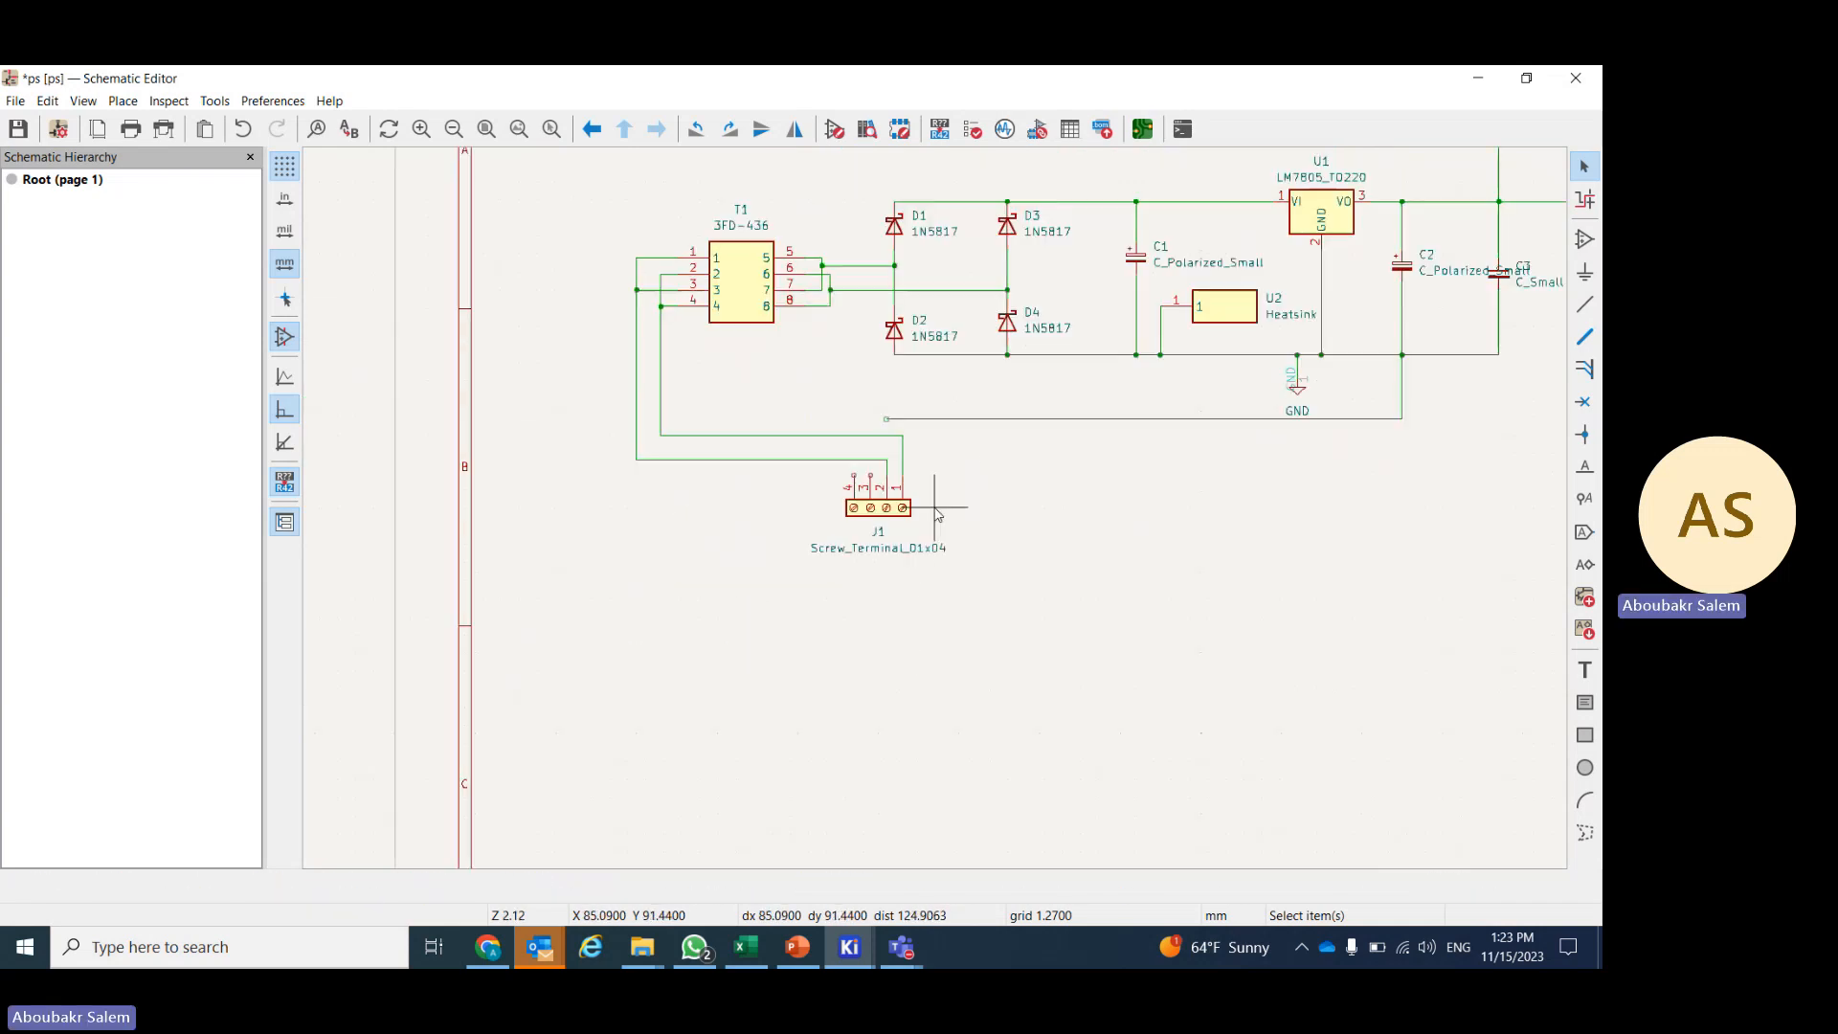
pyautogui.click(886, 419)
pyautogui.scroll(5, 879, 475)
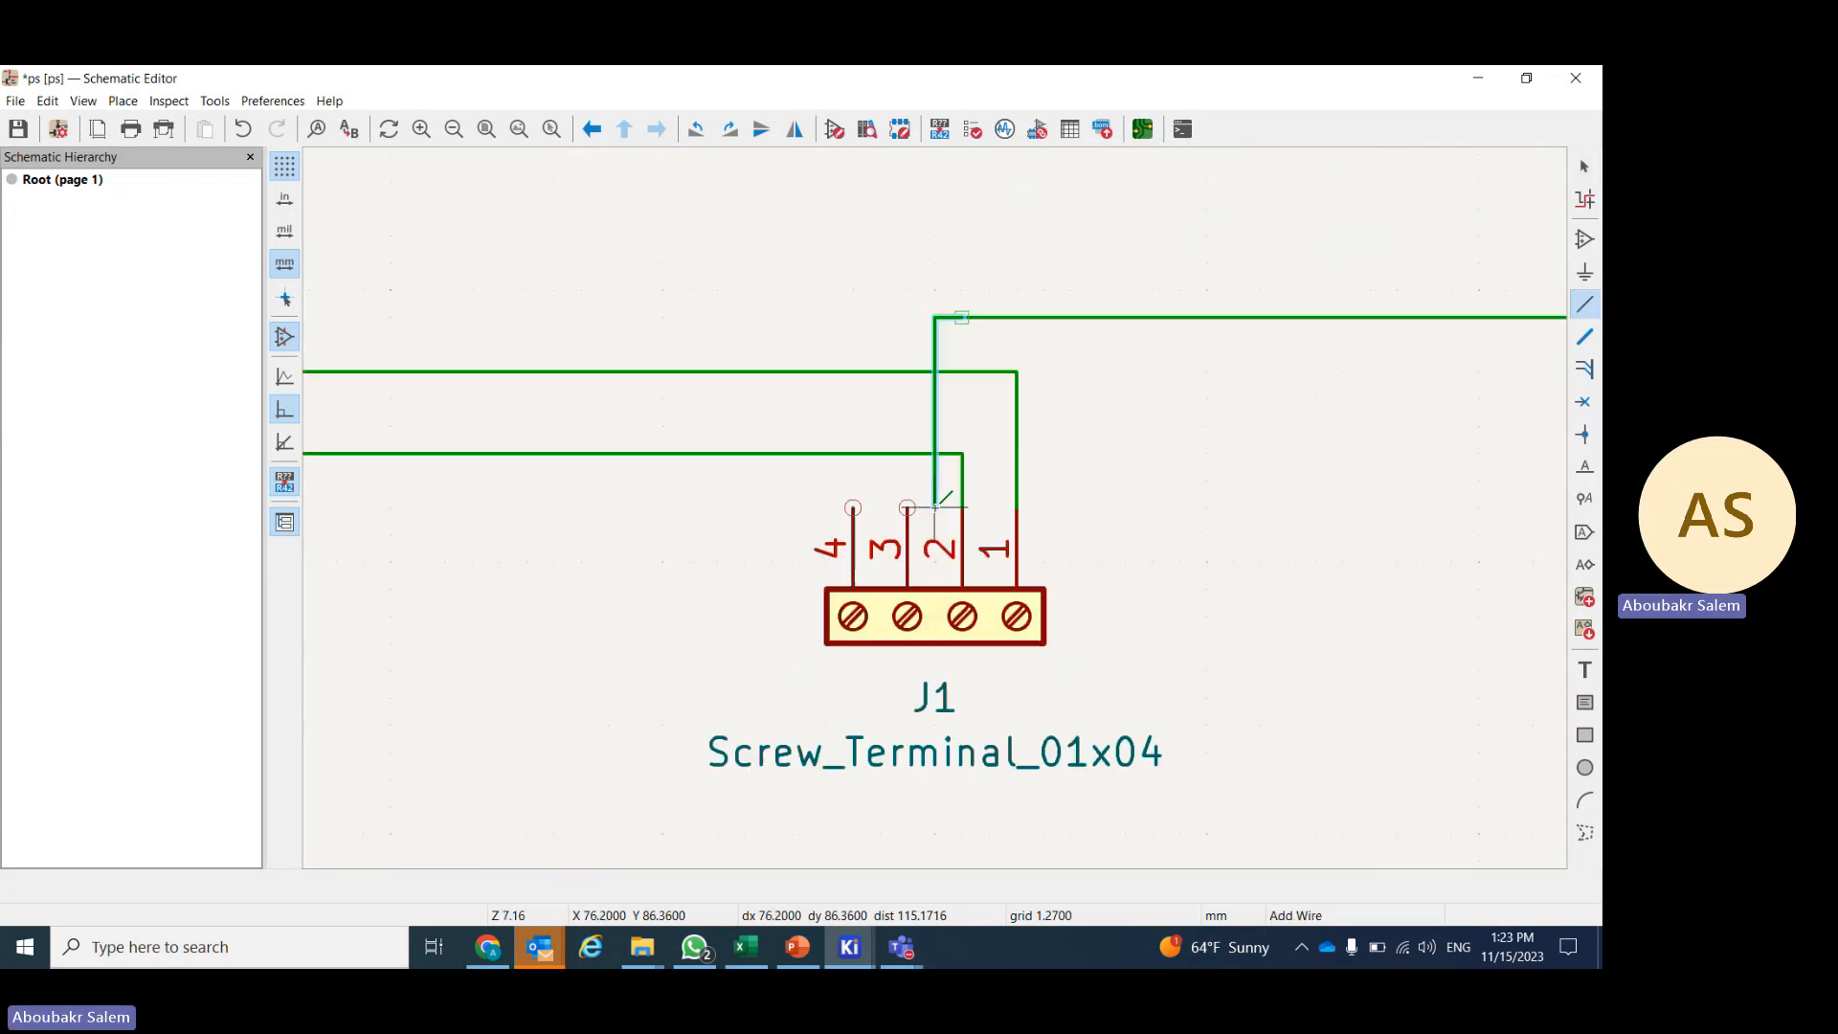
pyautogui.click(908, 507)
# - Extend the loose end of the +5V wire beneath screw terminal J1 and around it to pin 4
pyautogui.scroll(-4, 826, 534)
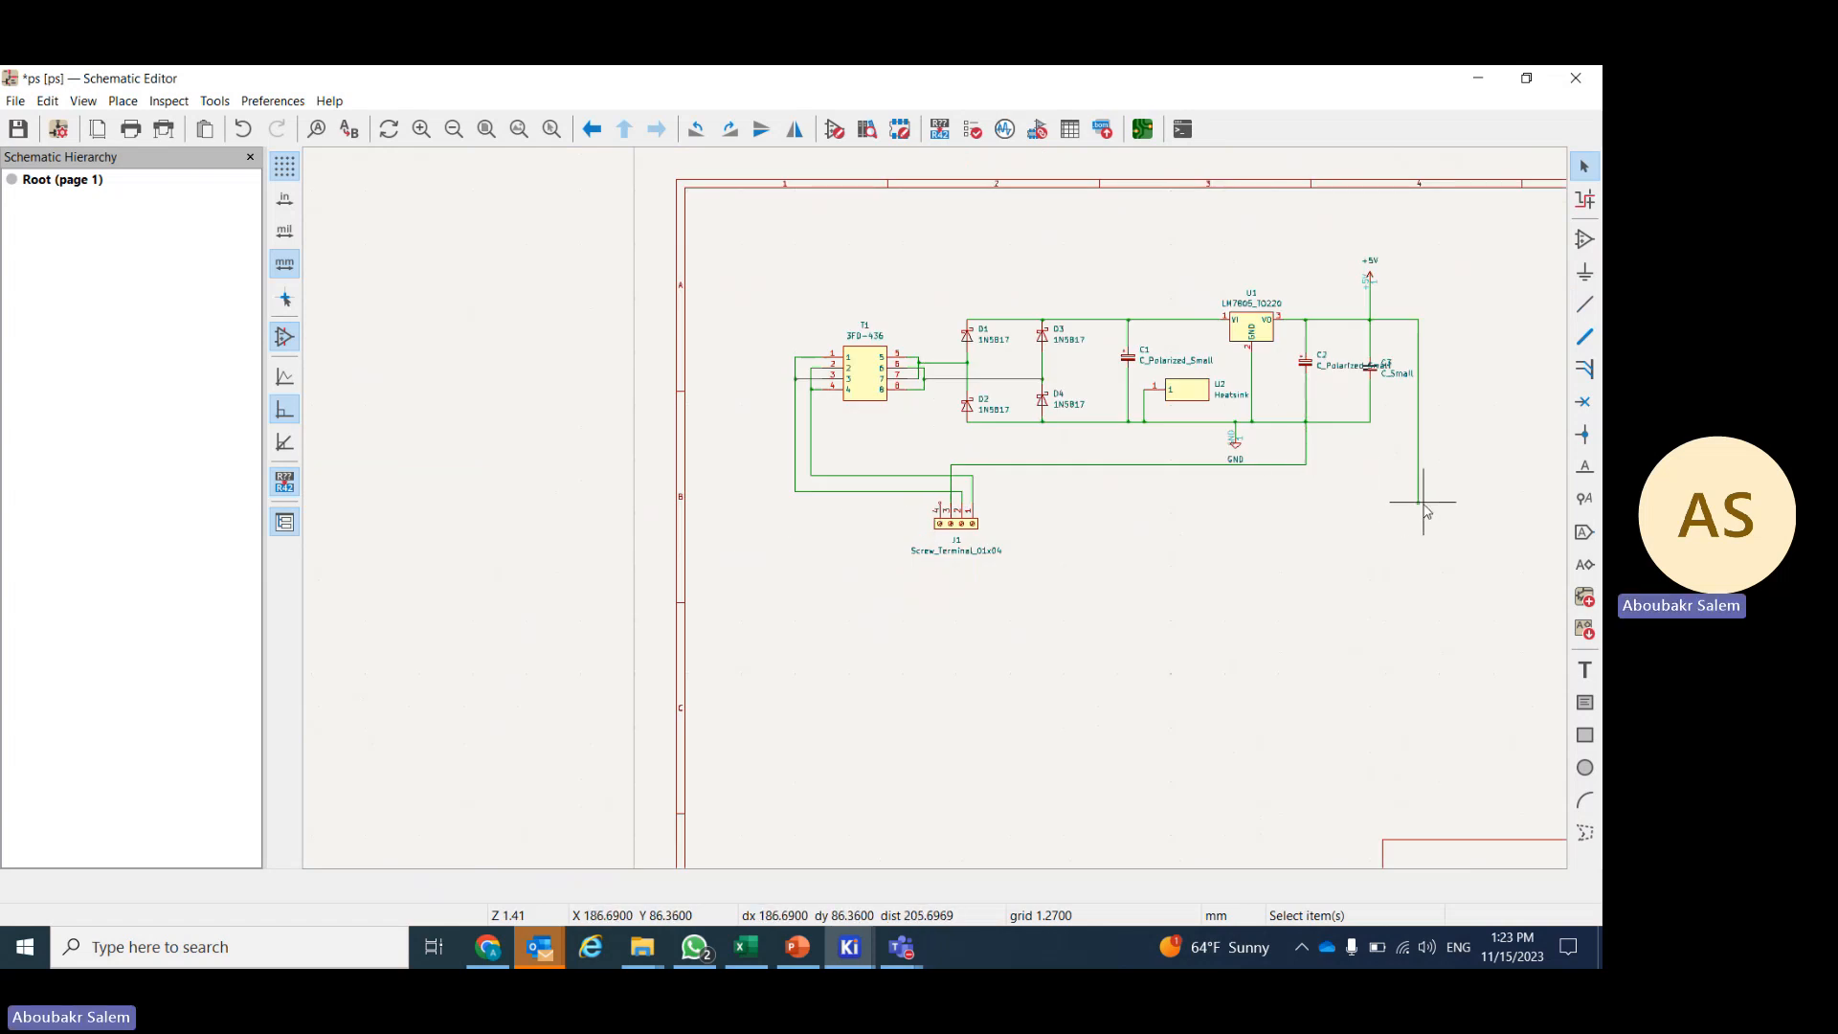
pyautogui.scroll(4, 1417, 501)
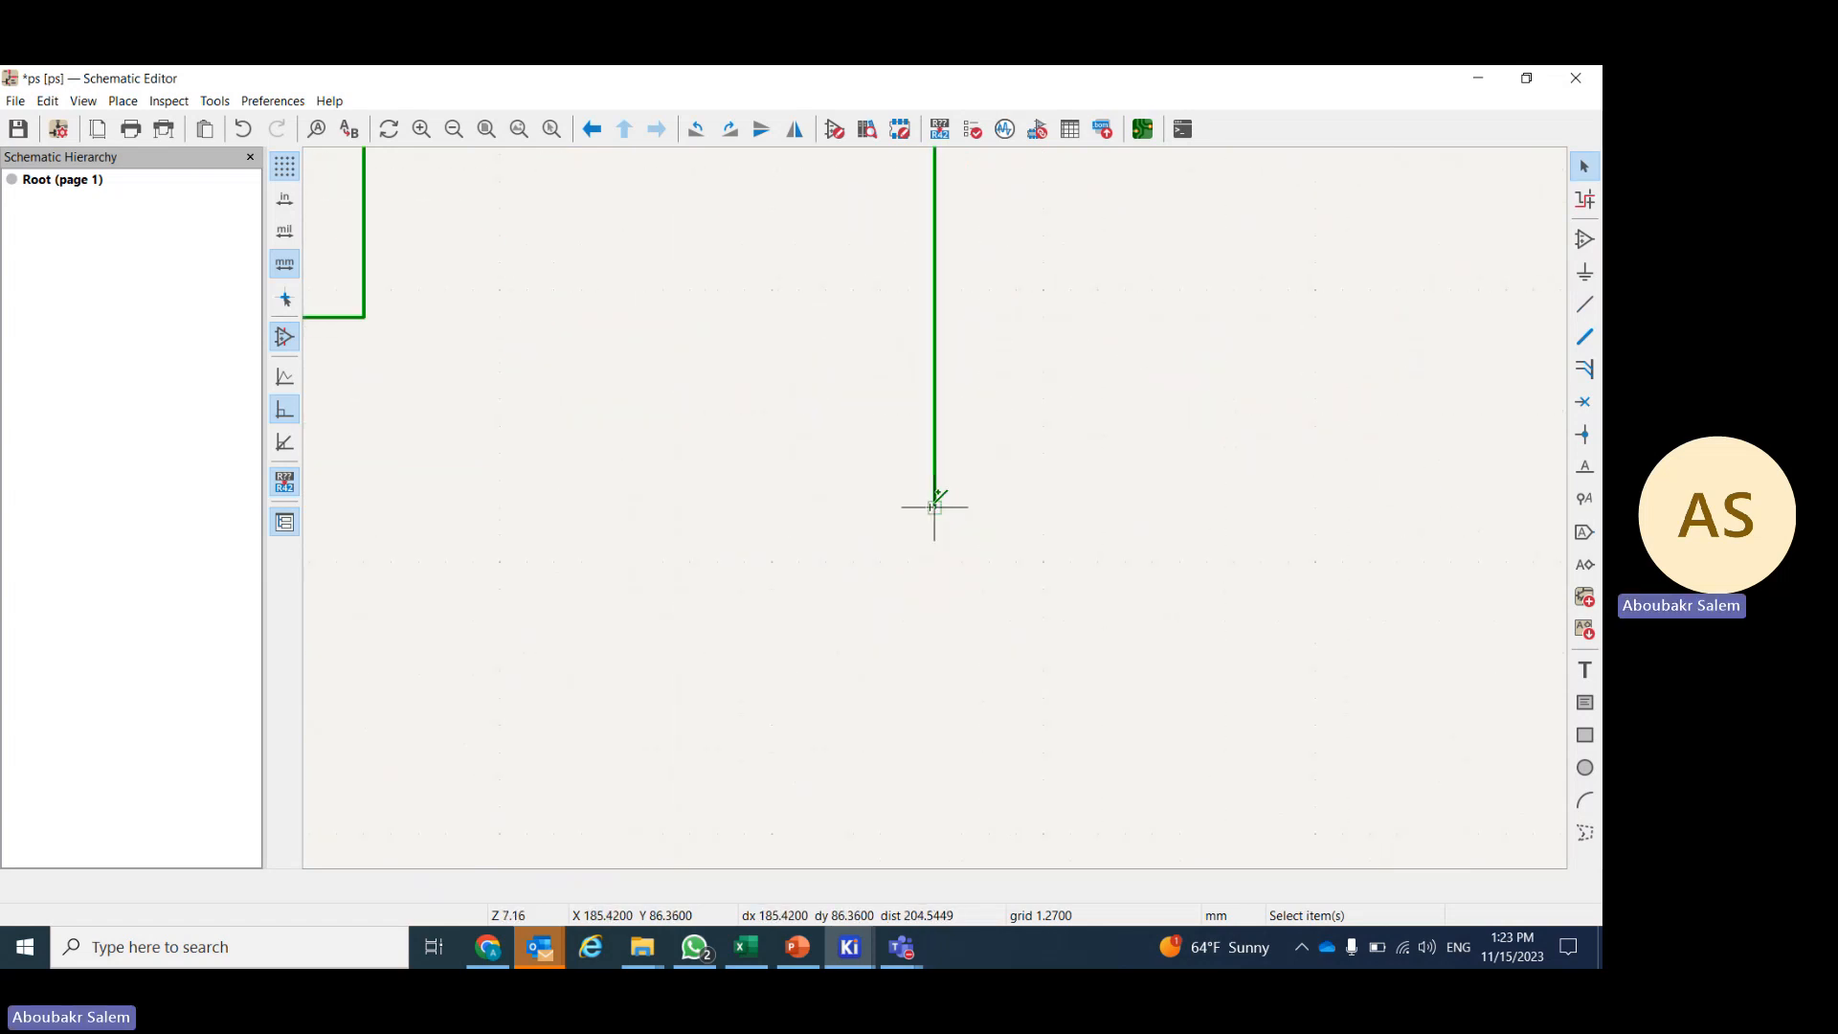
pyautogui.press('w')
pyautogui.scroll(-6, 853, 504)
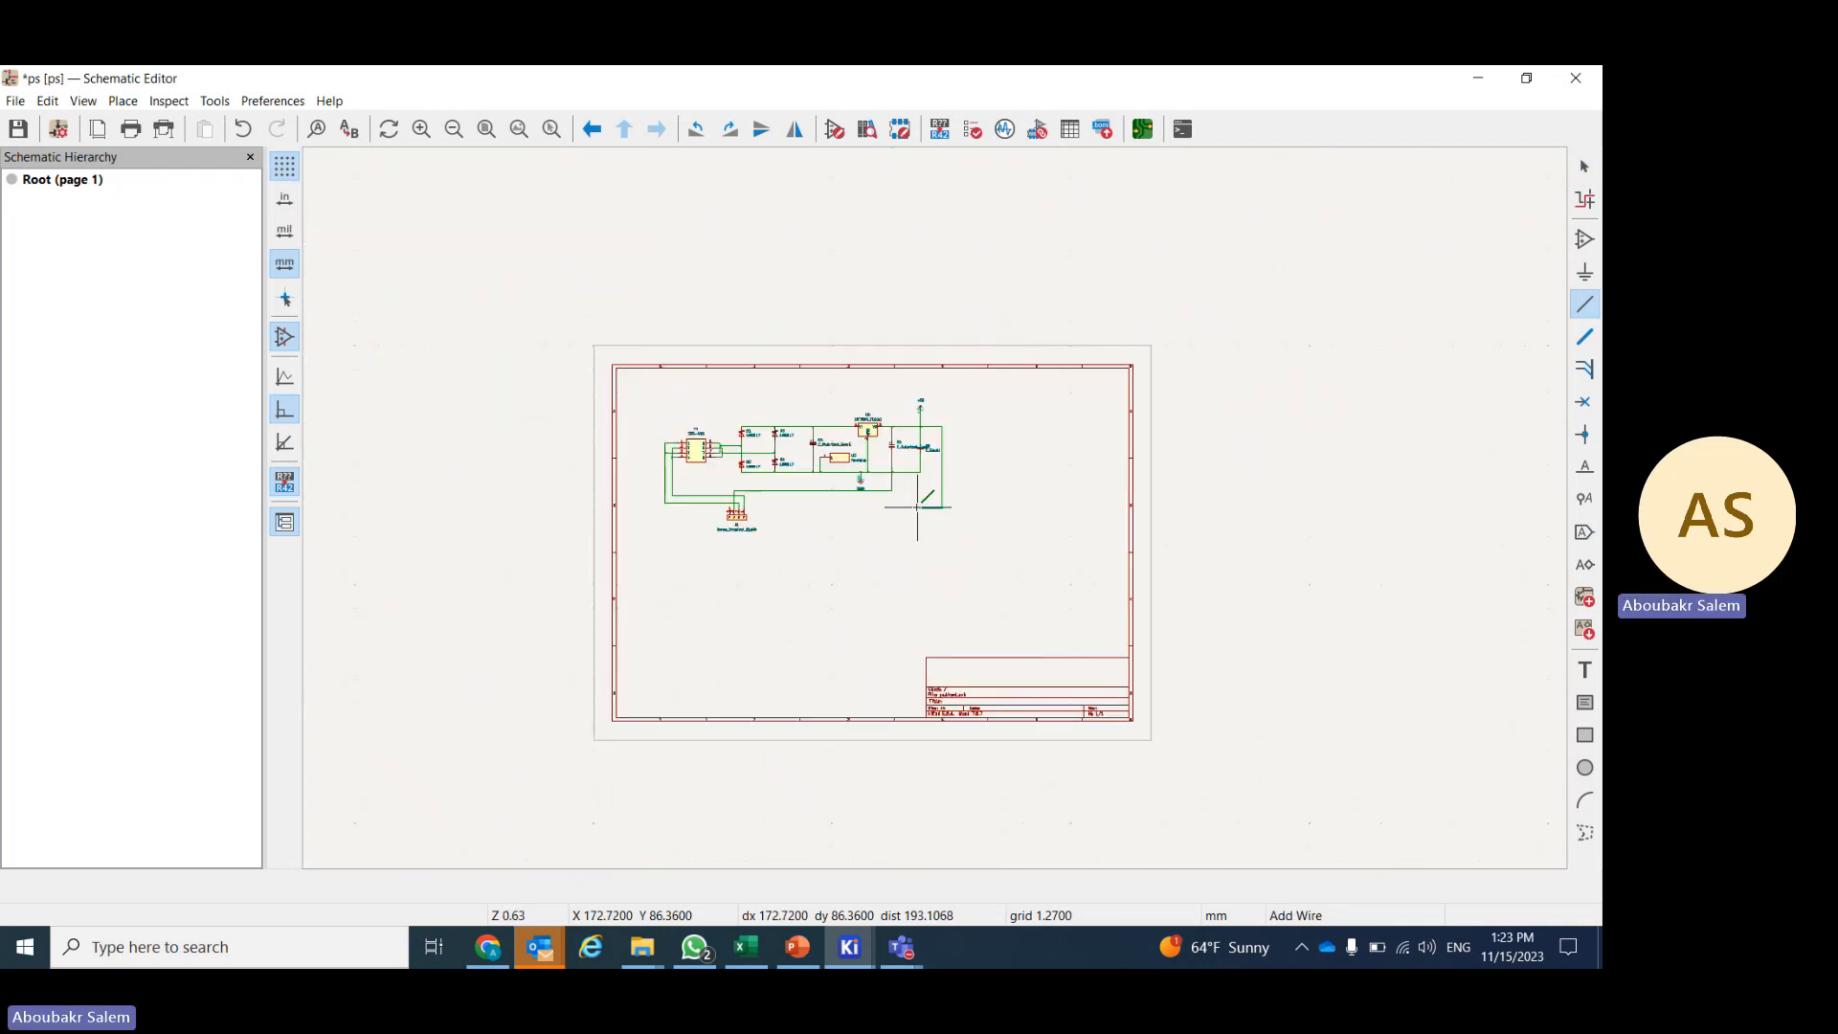
pyautogui.scroll(5, 787, 504)
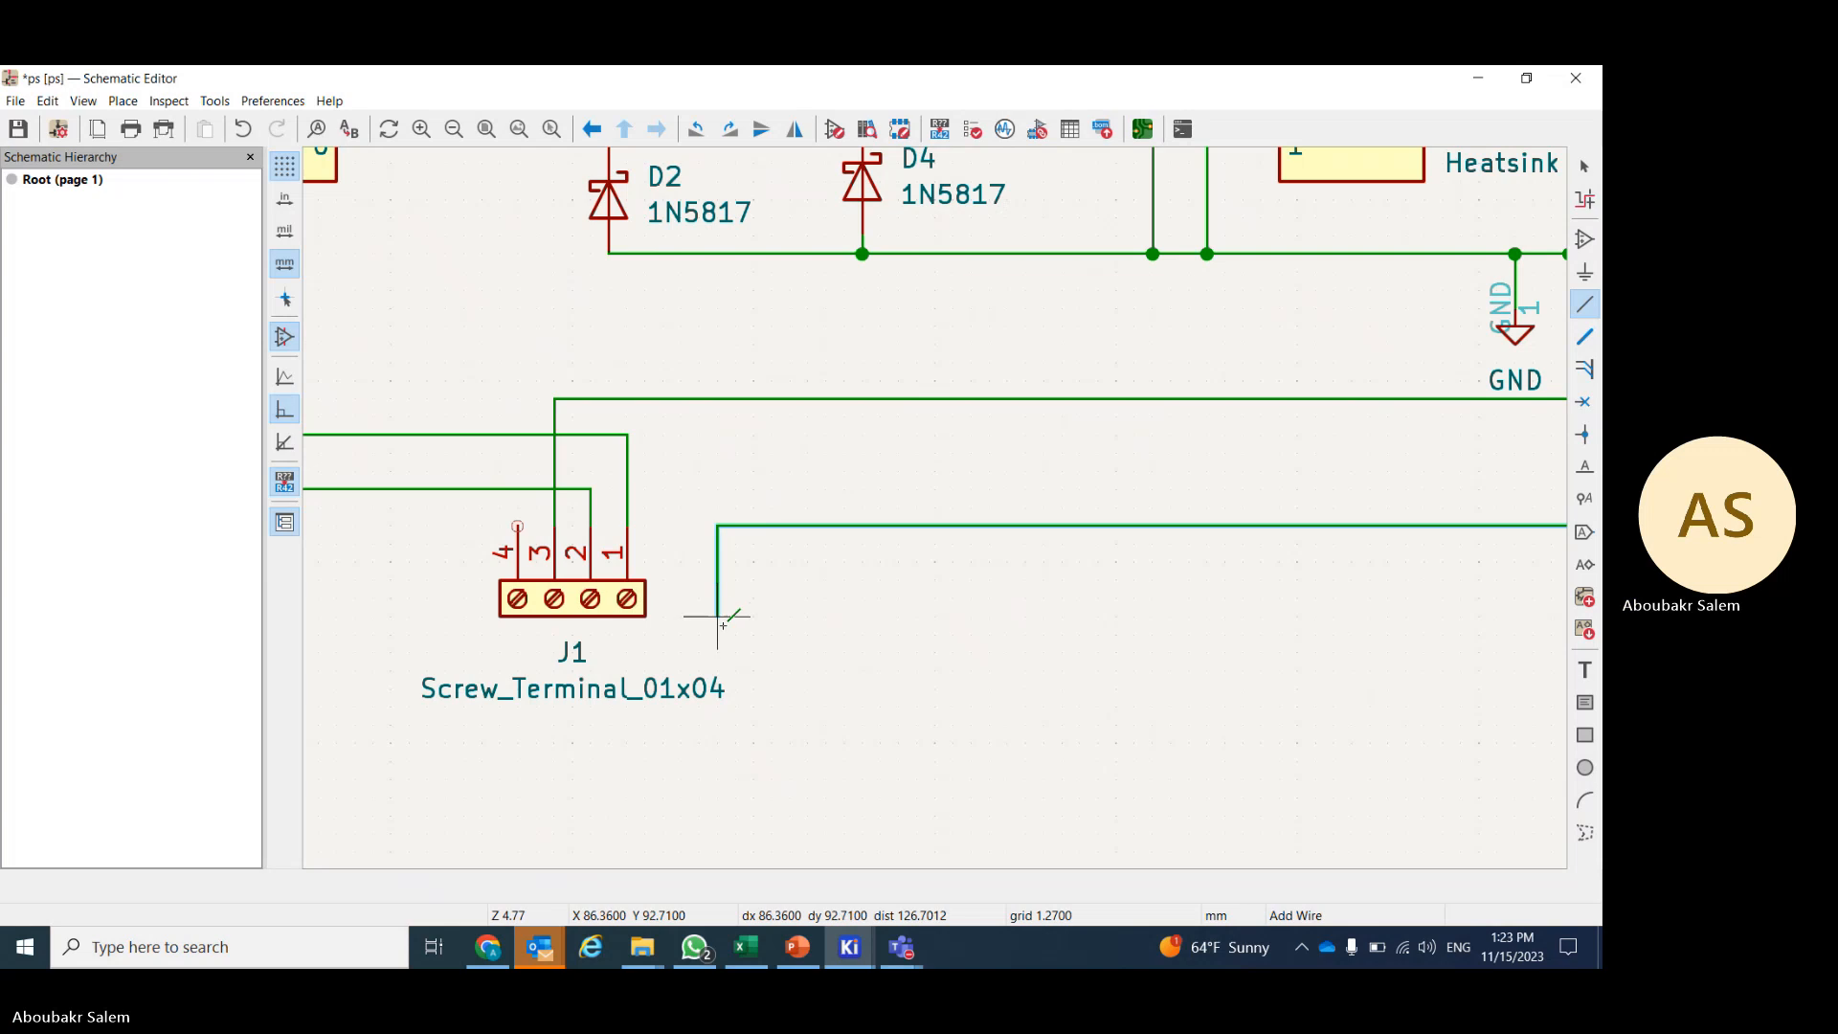
pyautogui.click(717, 633)
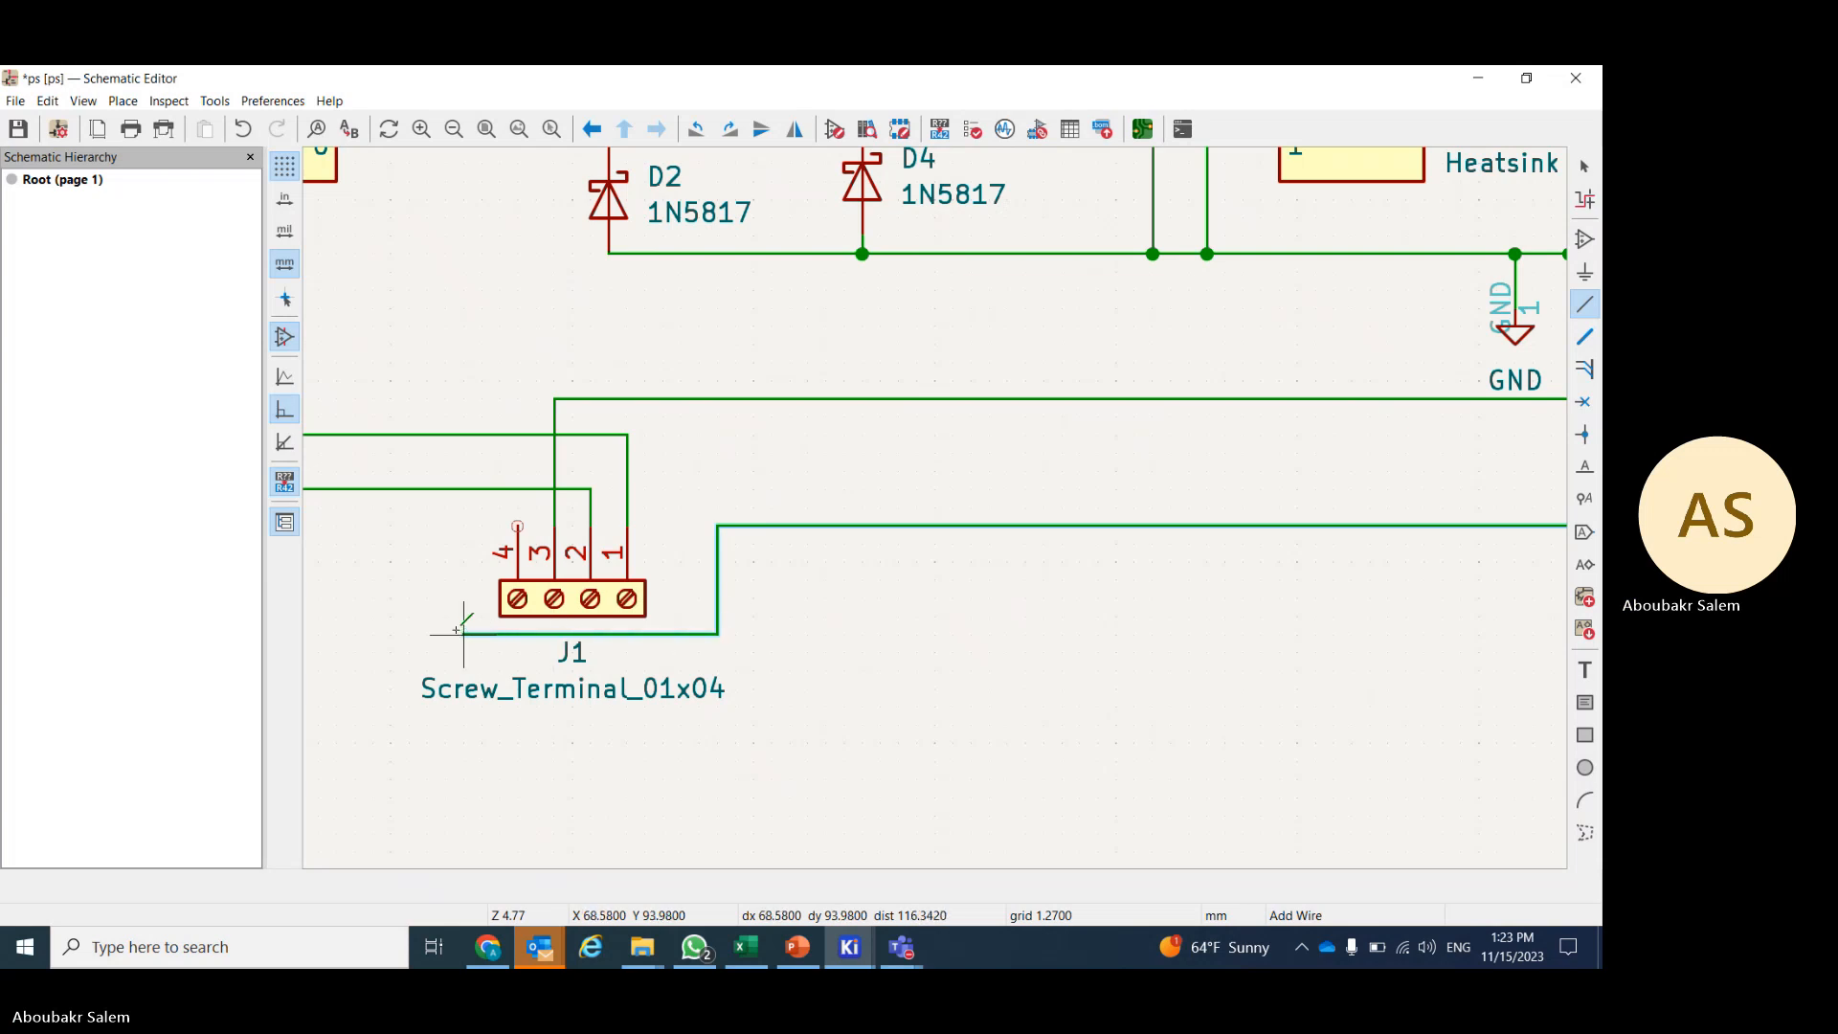
pyautogui.click(517, 525)
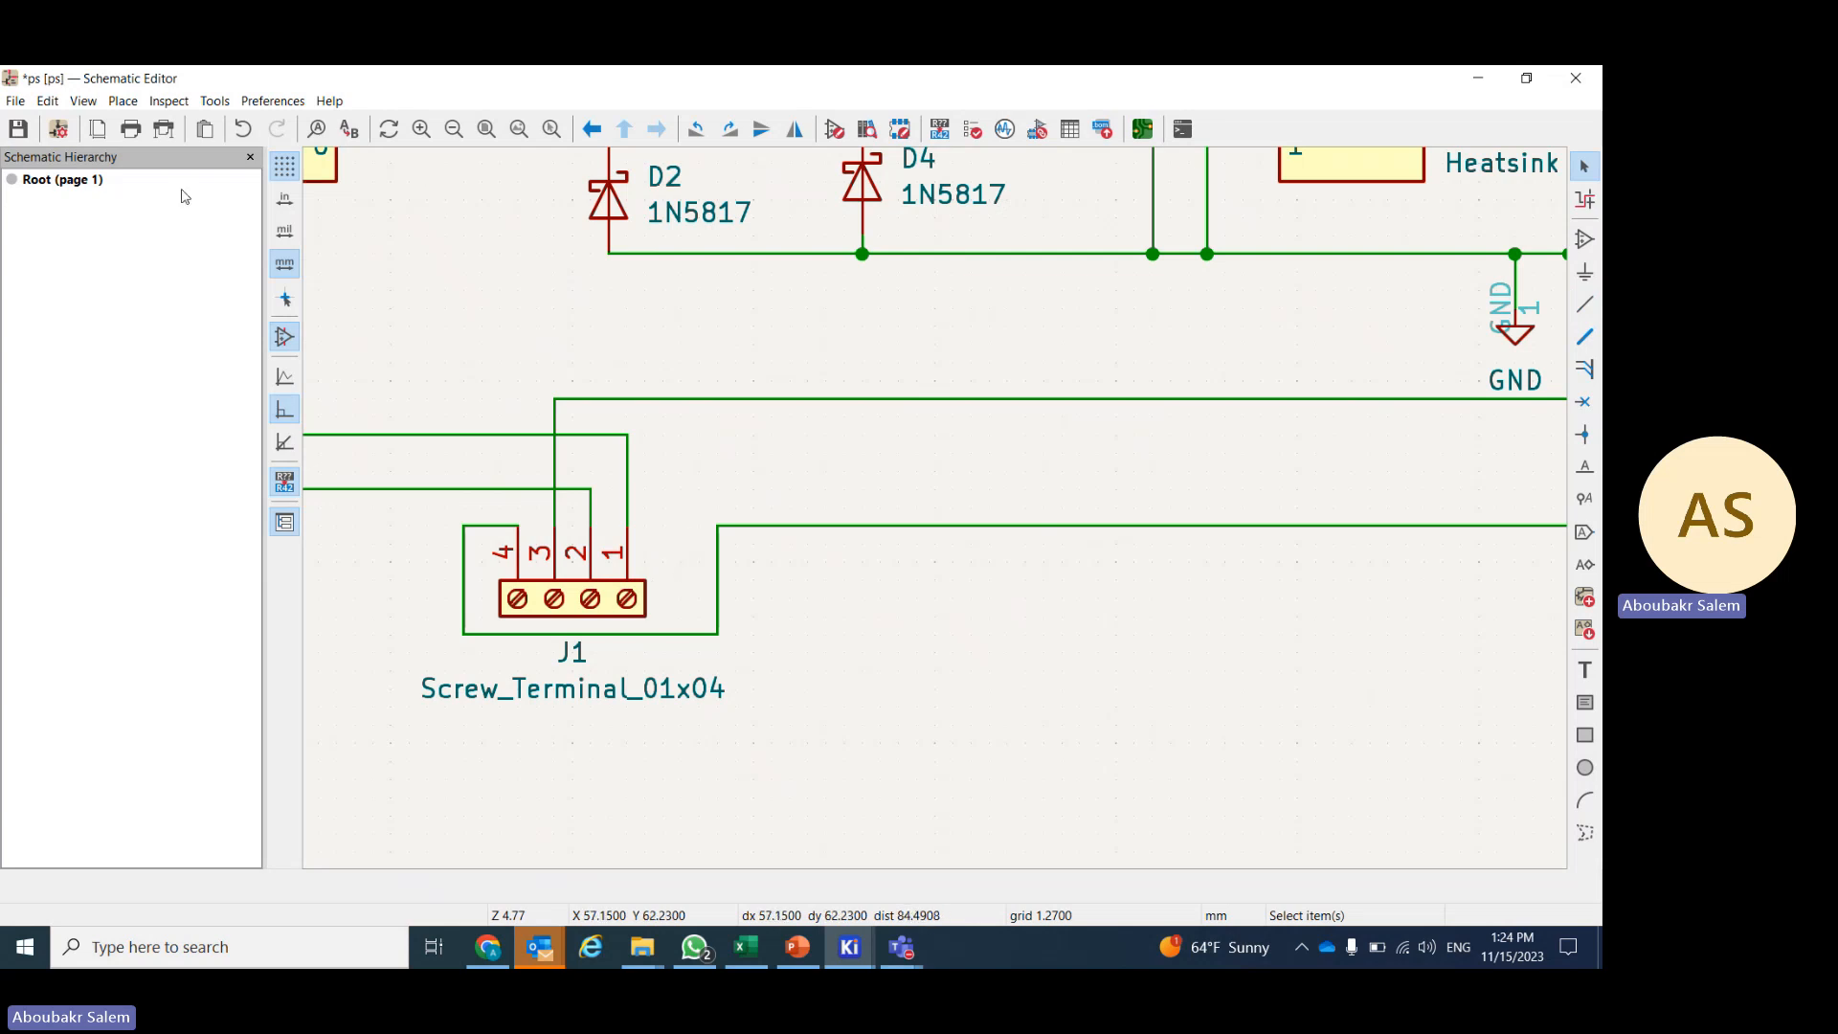
# - Save the schematic, switch to the PCB Editor and update the board with the schematic changes
pyautogui.click(18, 130)
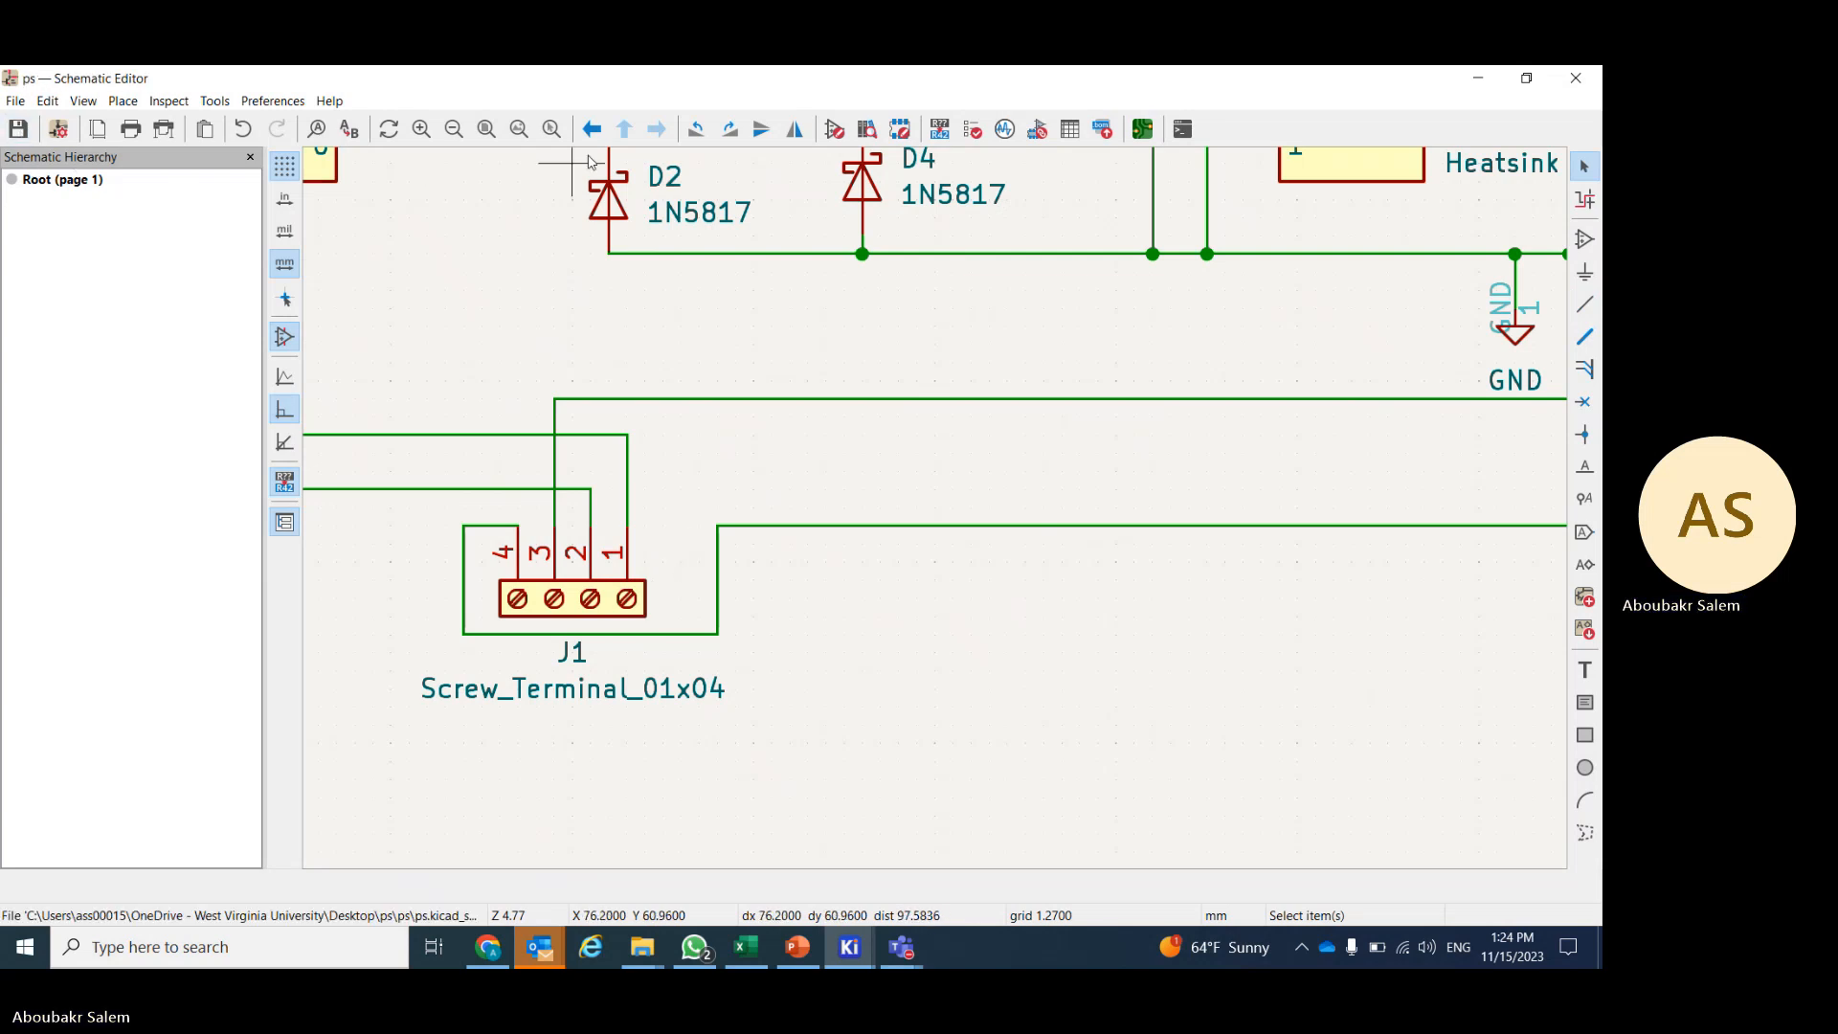
pyautogui.click(1142, 129)
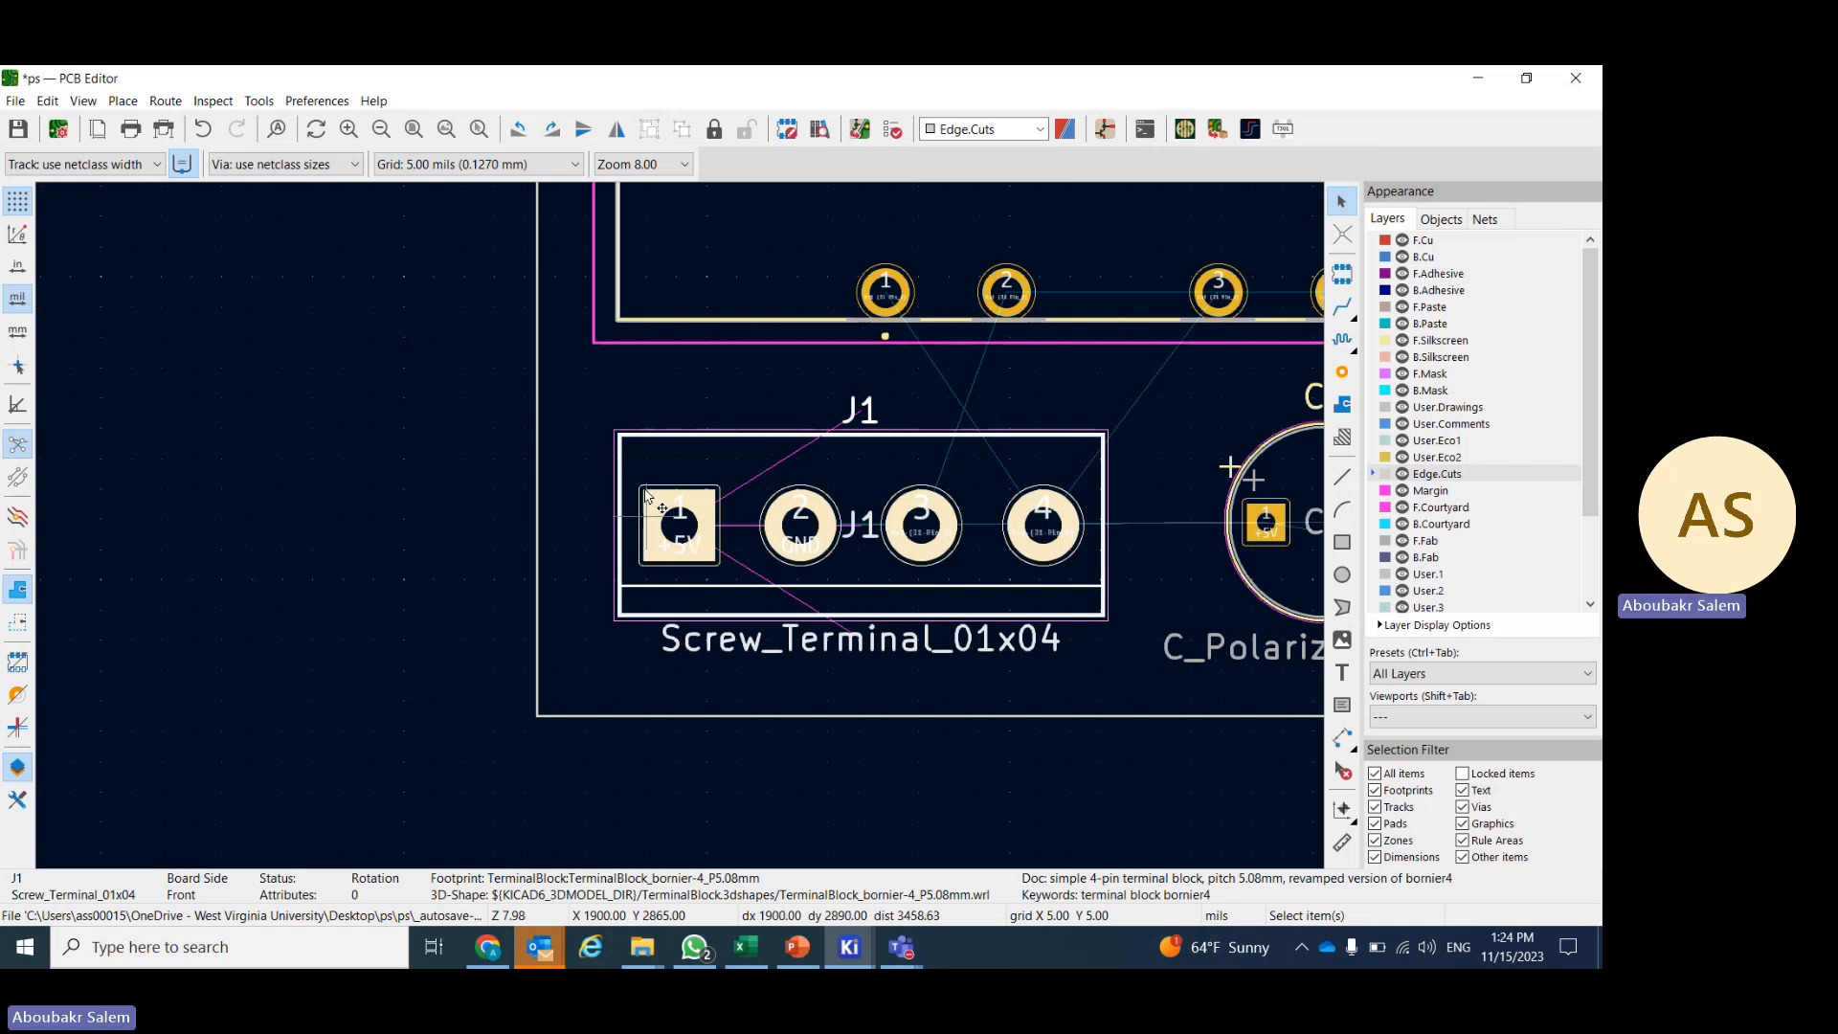
pyautogui.click(861, 130)
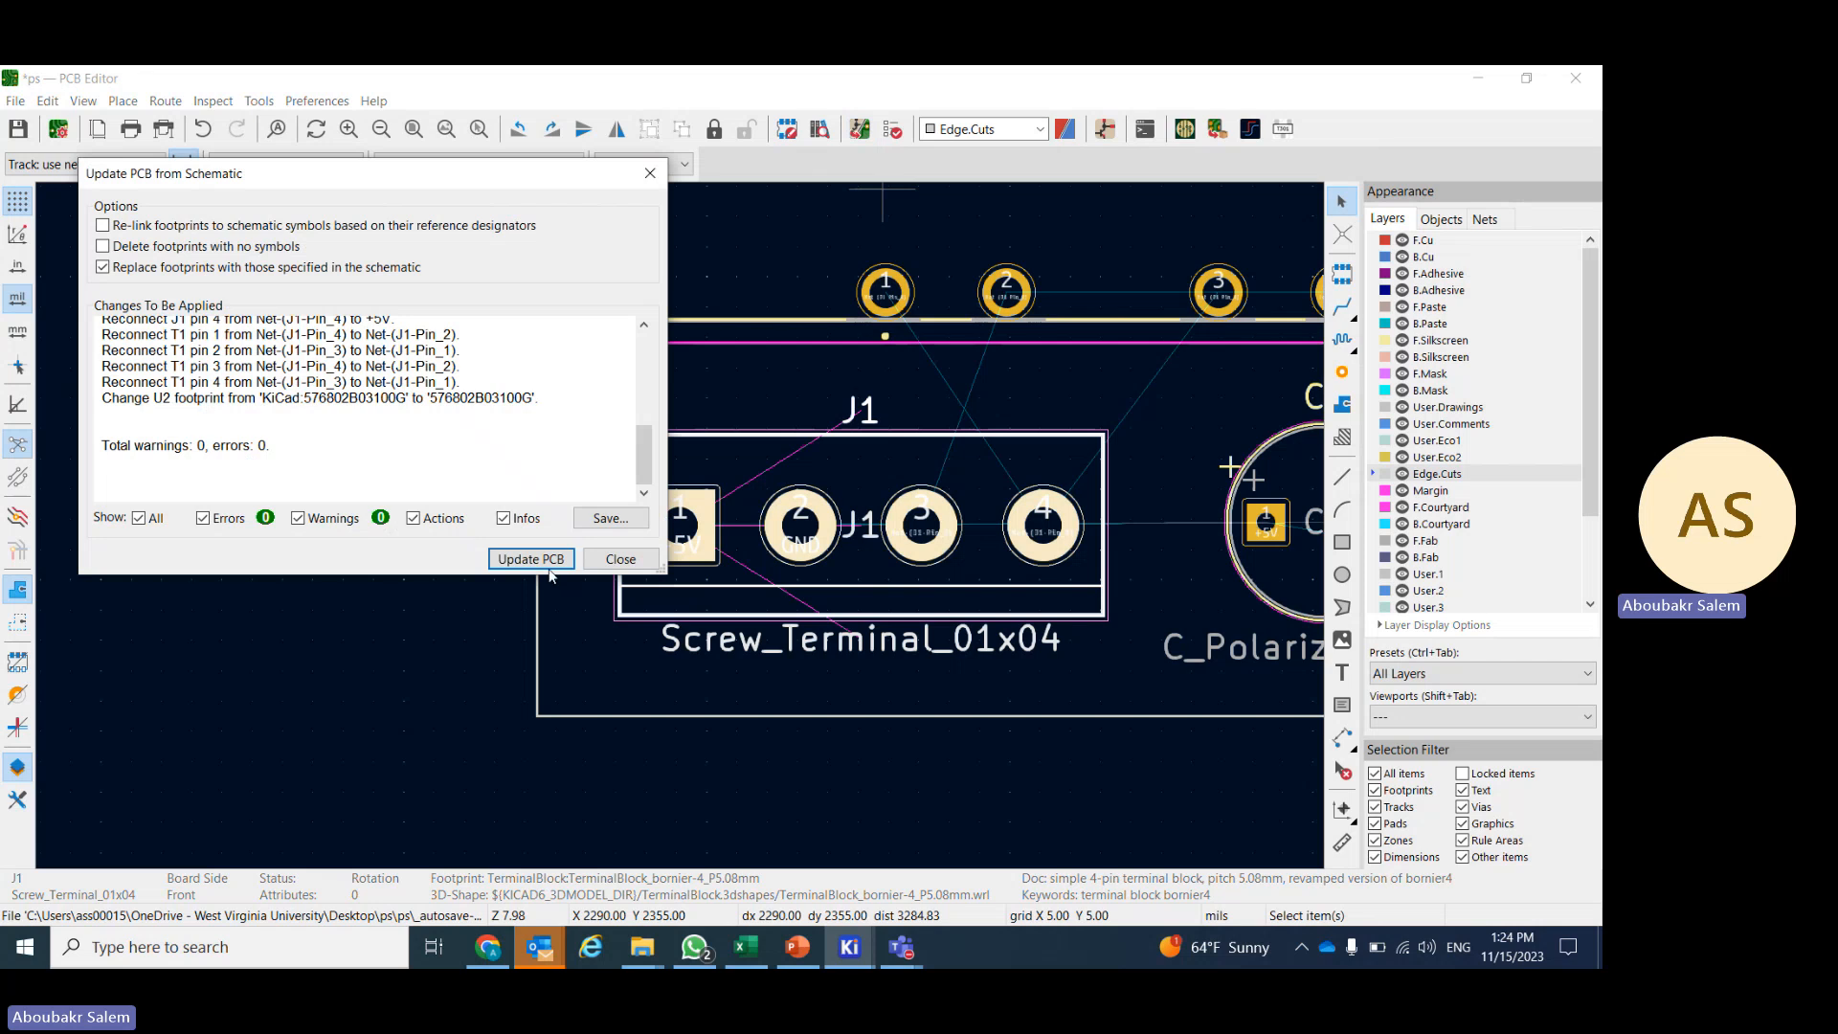
pyautogui.click(548, 565)
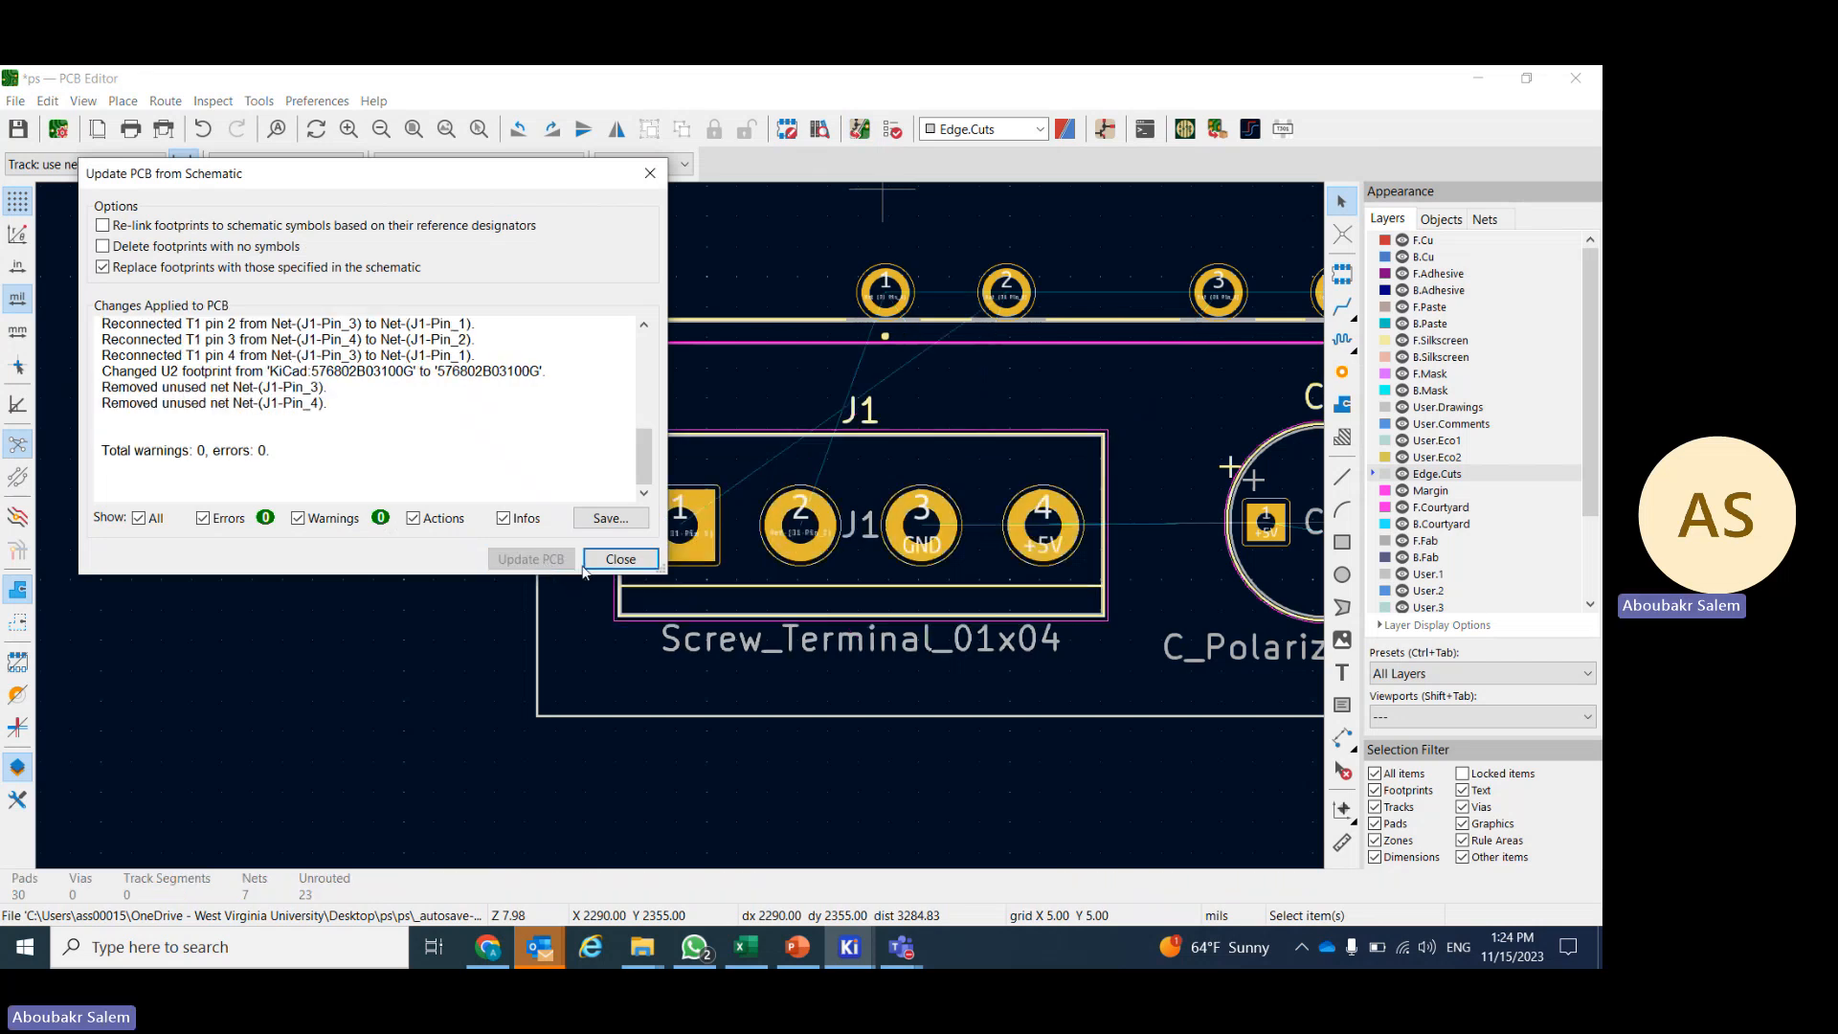
pyautogui.click(620, 559)
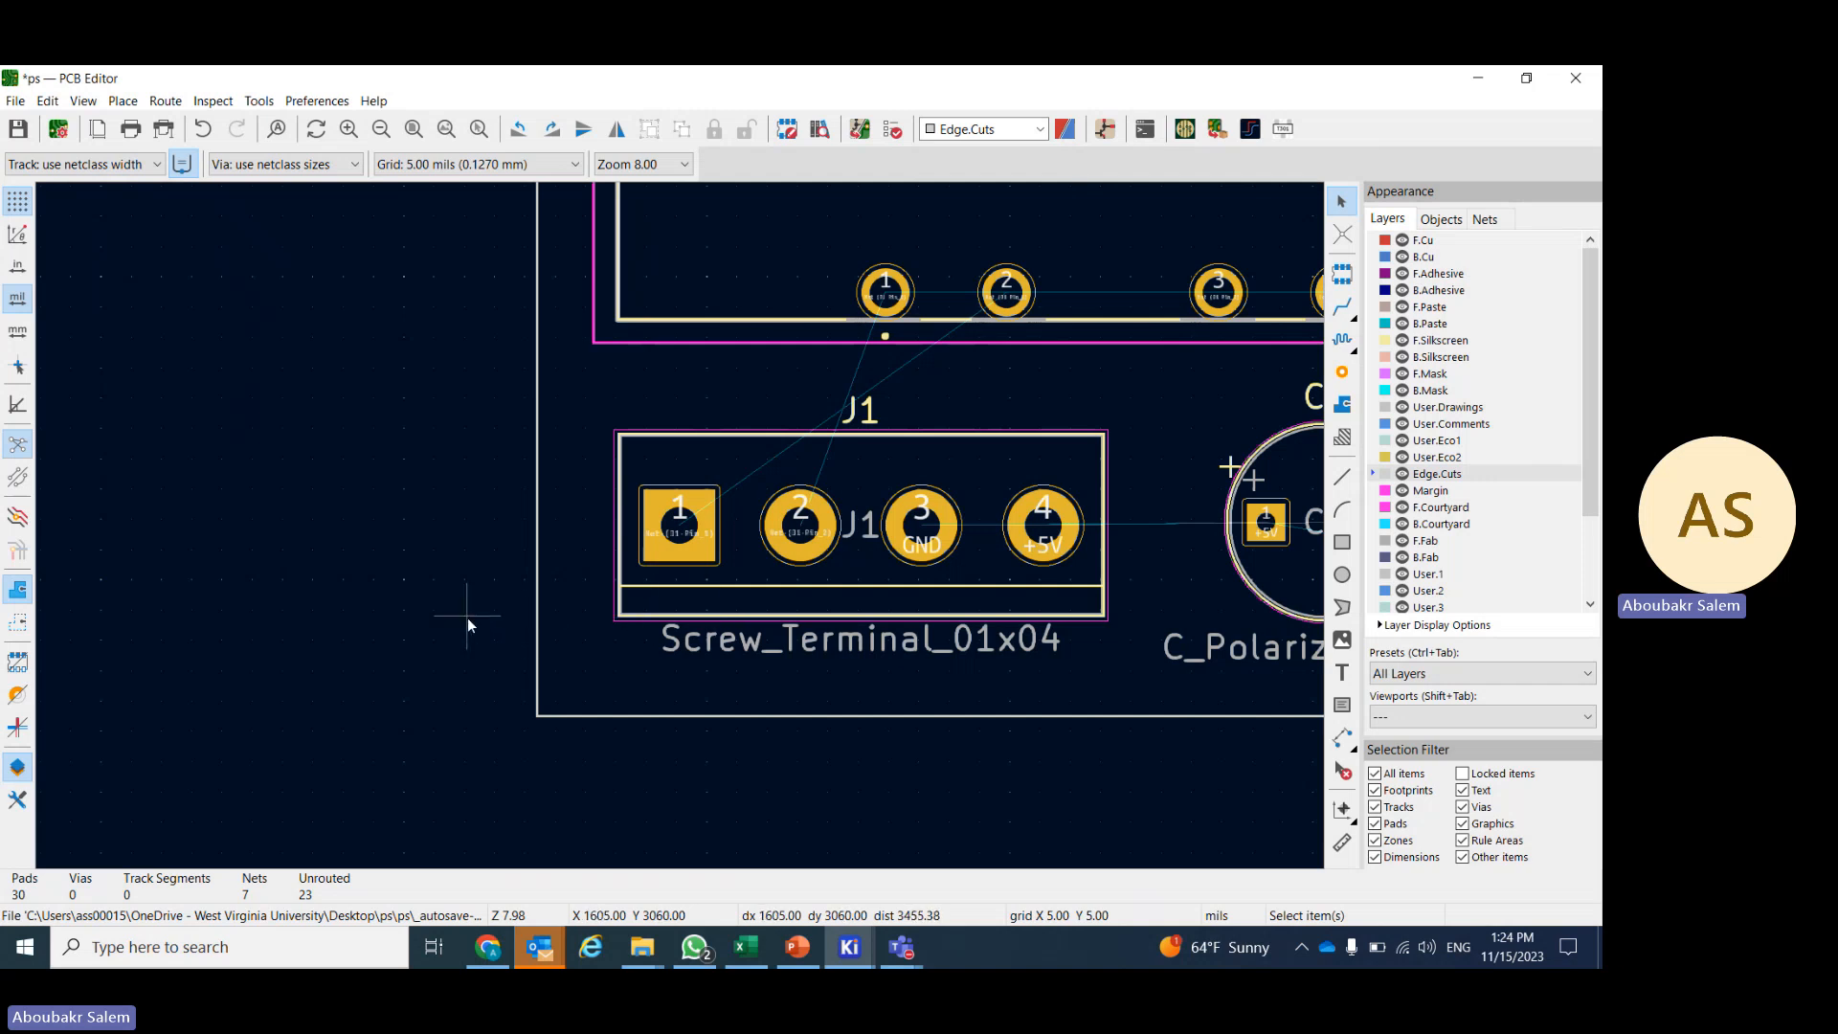
# - Rotate capacitor C2 by 90 degrees counterclockwise and move it down into line beside screw terminal J1
pyautogui.scroll(-1, 467, 622)
pyautogui.scroll(-1, 643, 522)
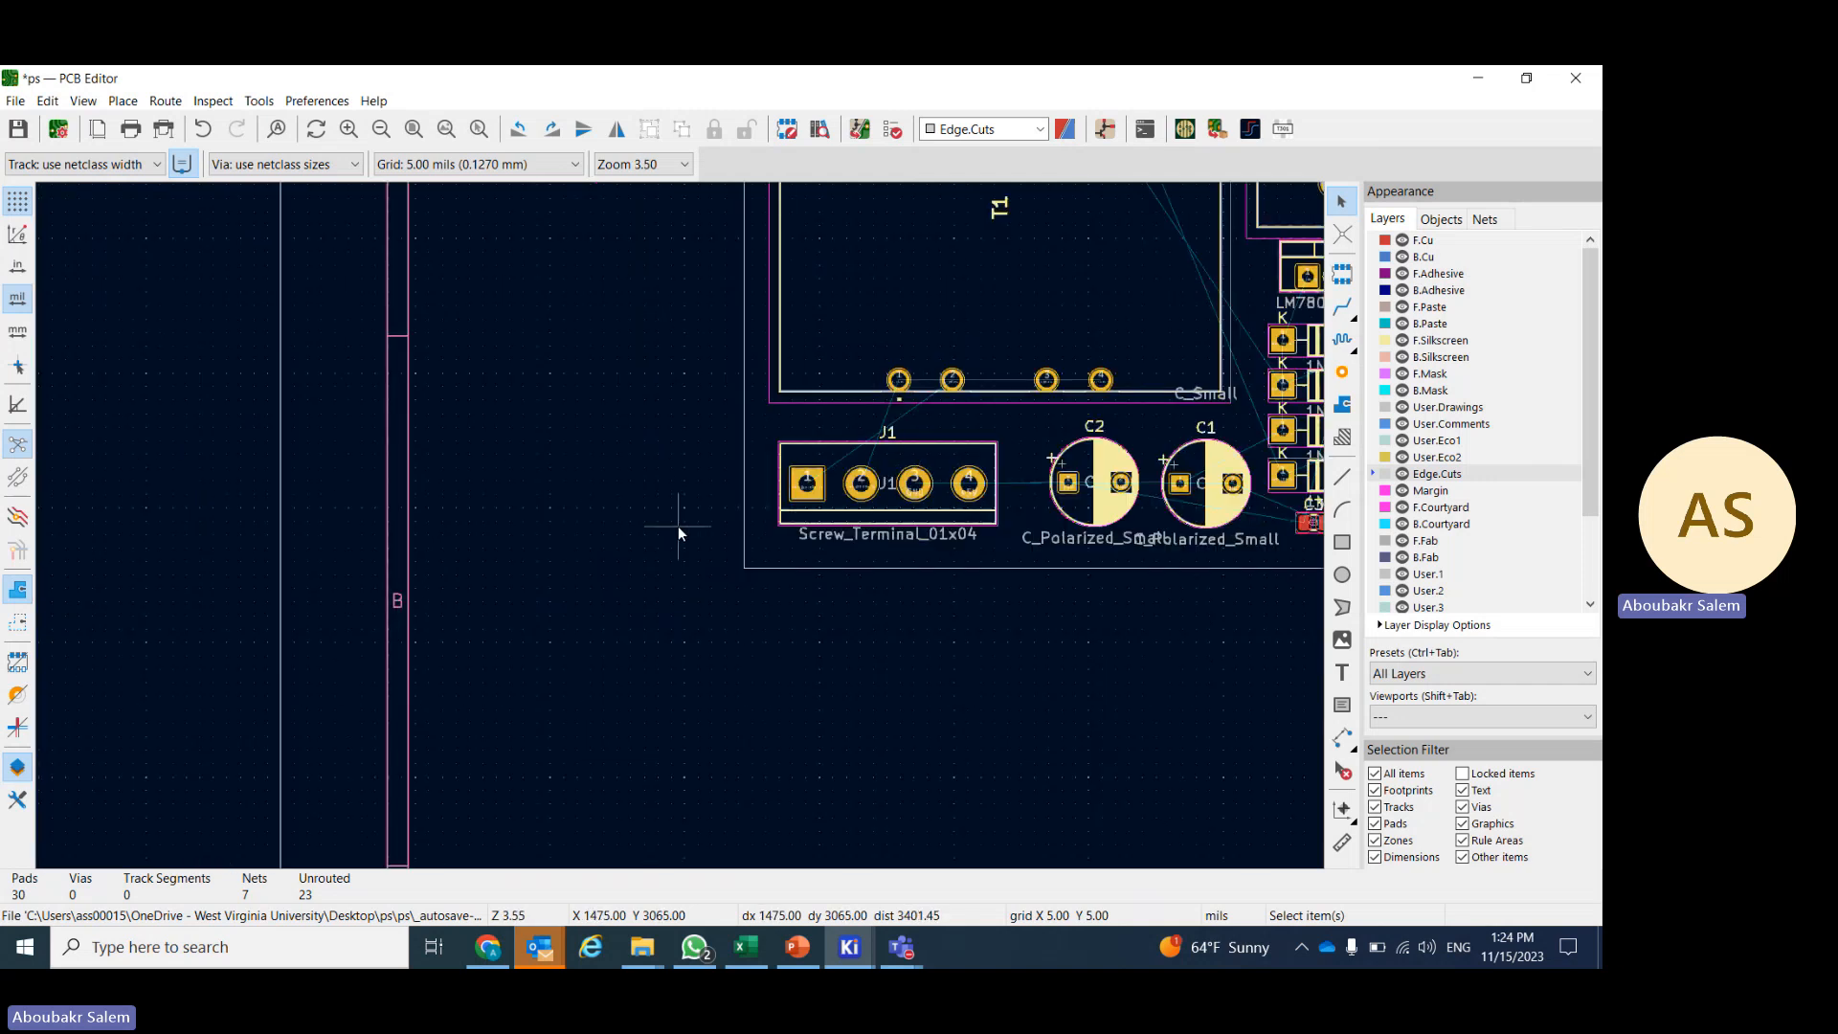
pyautogui.scroll(-1, 678, 525)
pyautogui.scroll(3, 678, 526)
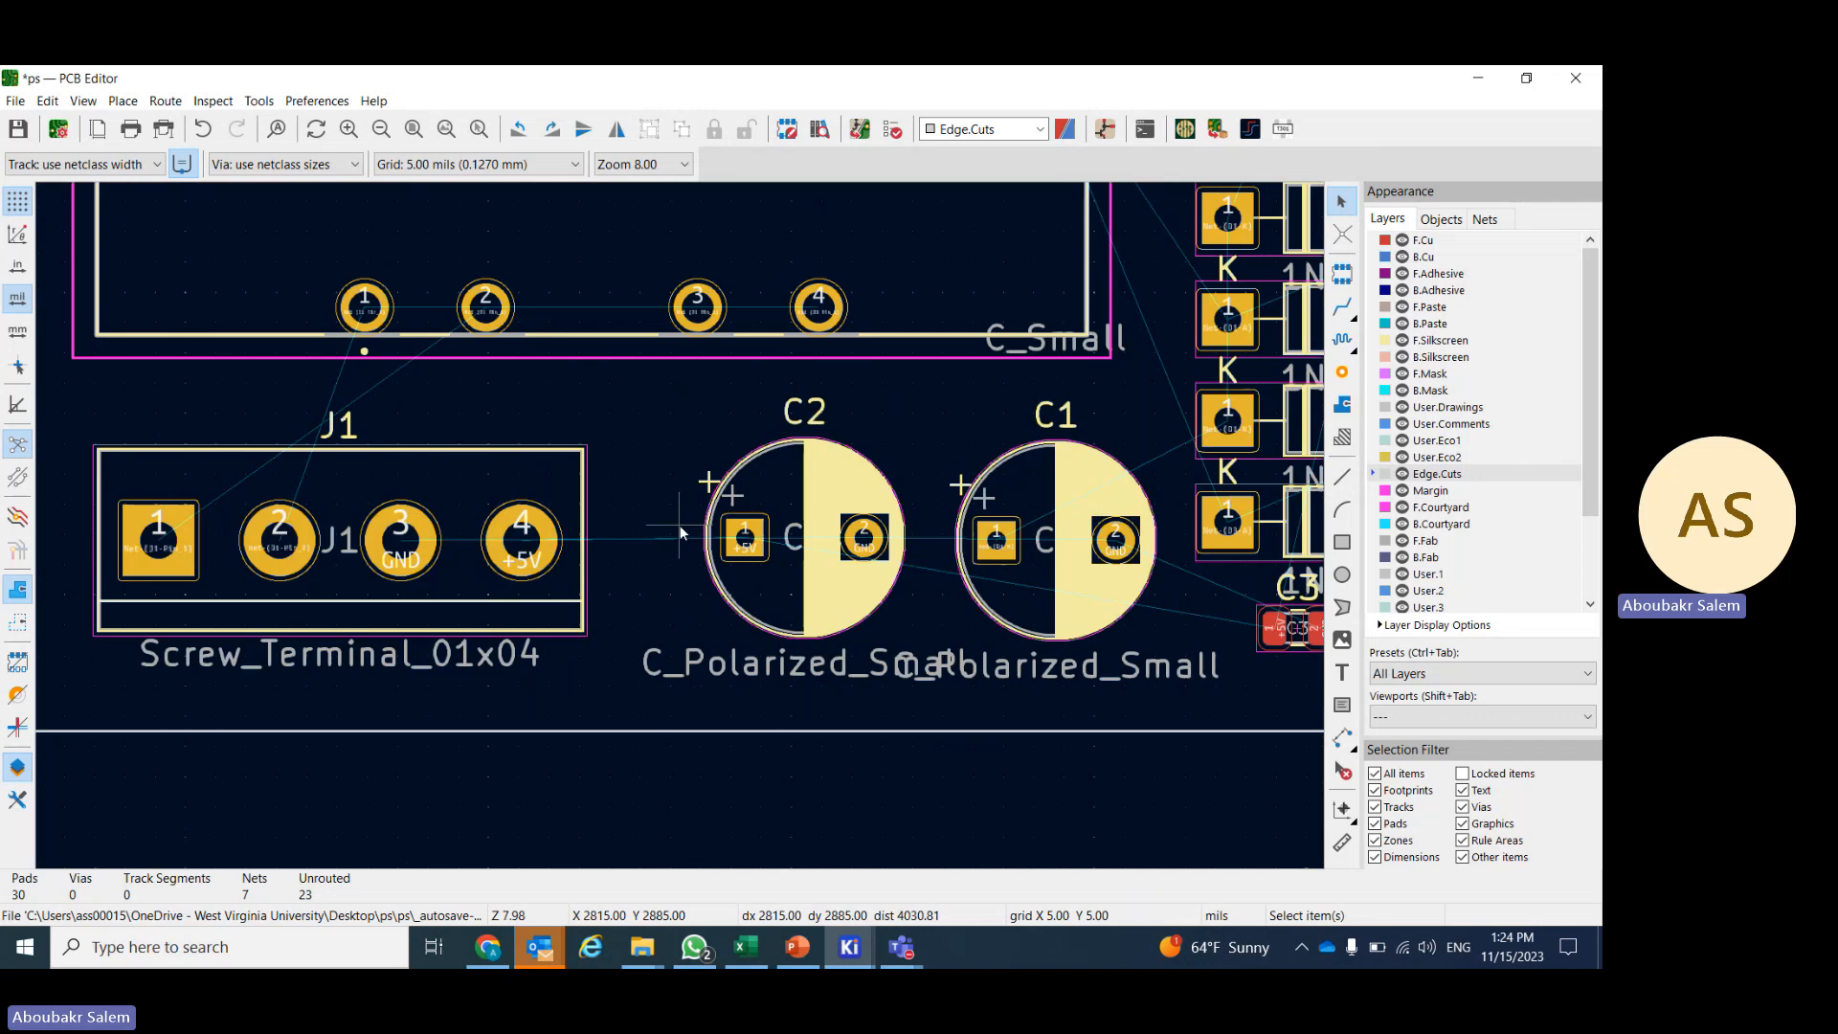
pyautogui.click(749, 544)
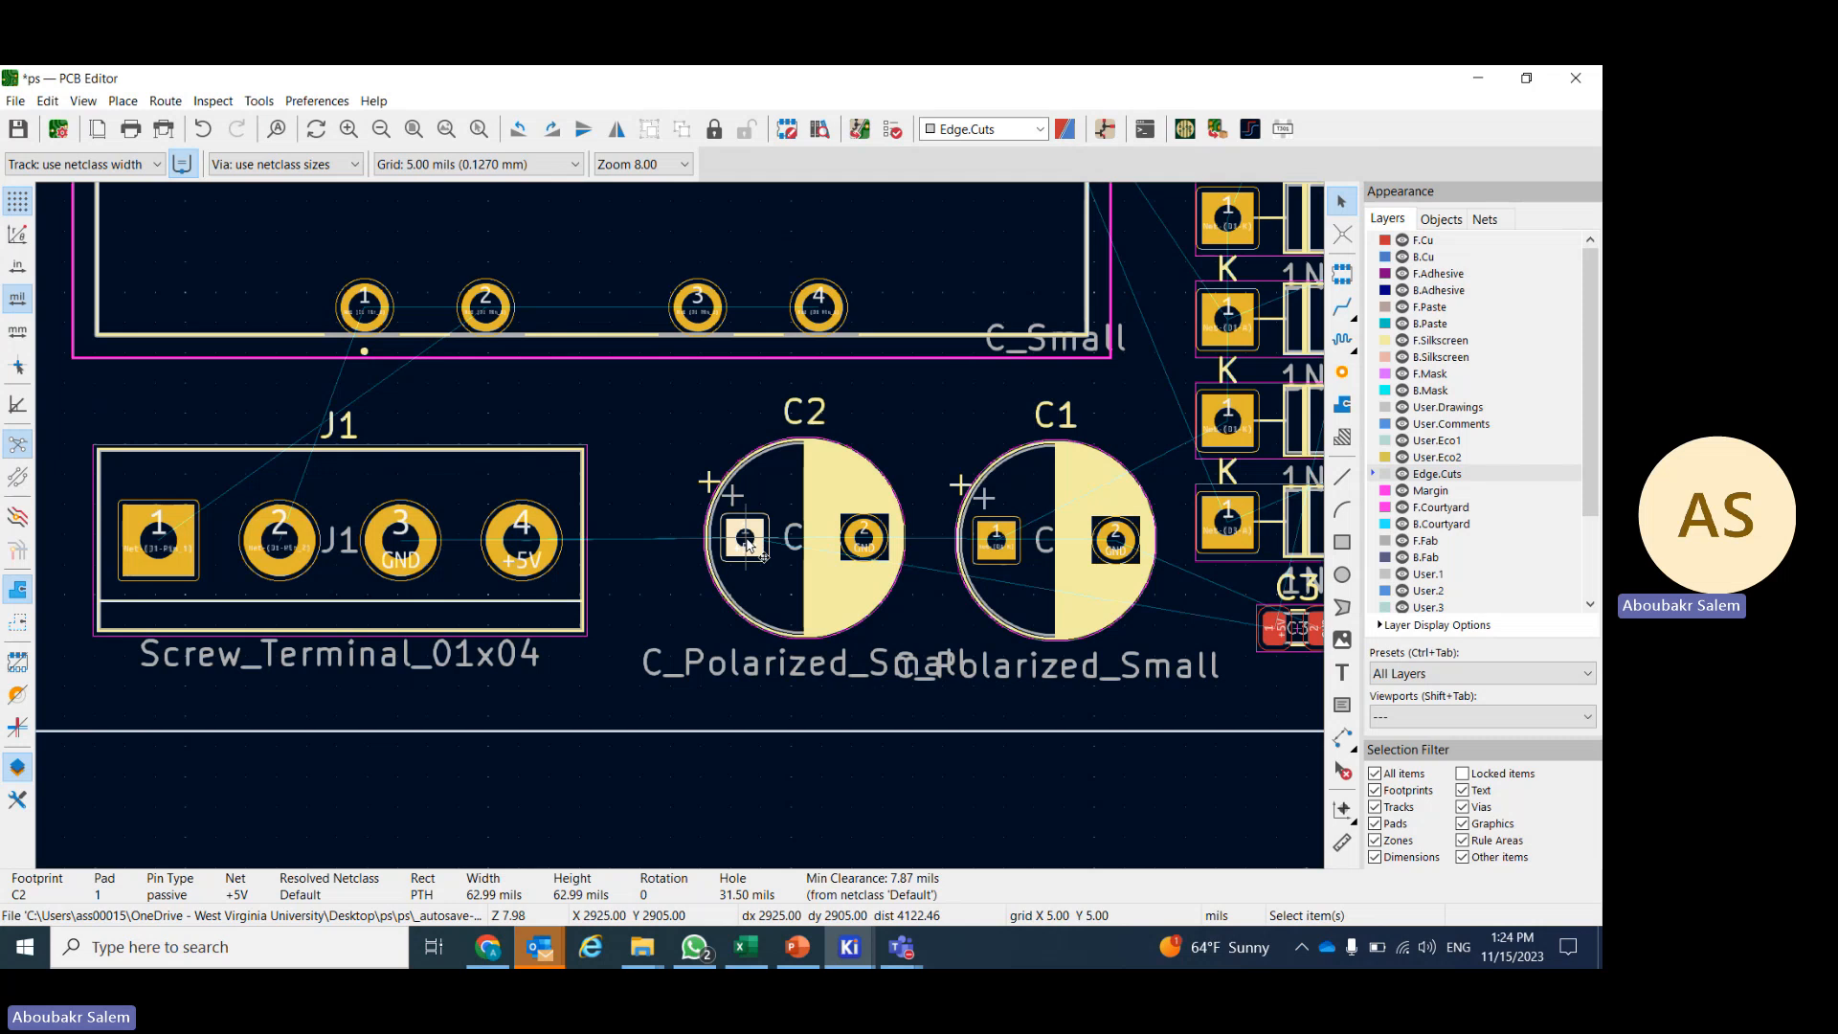
pyautogui.rightClick(748, 546)
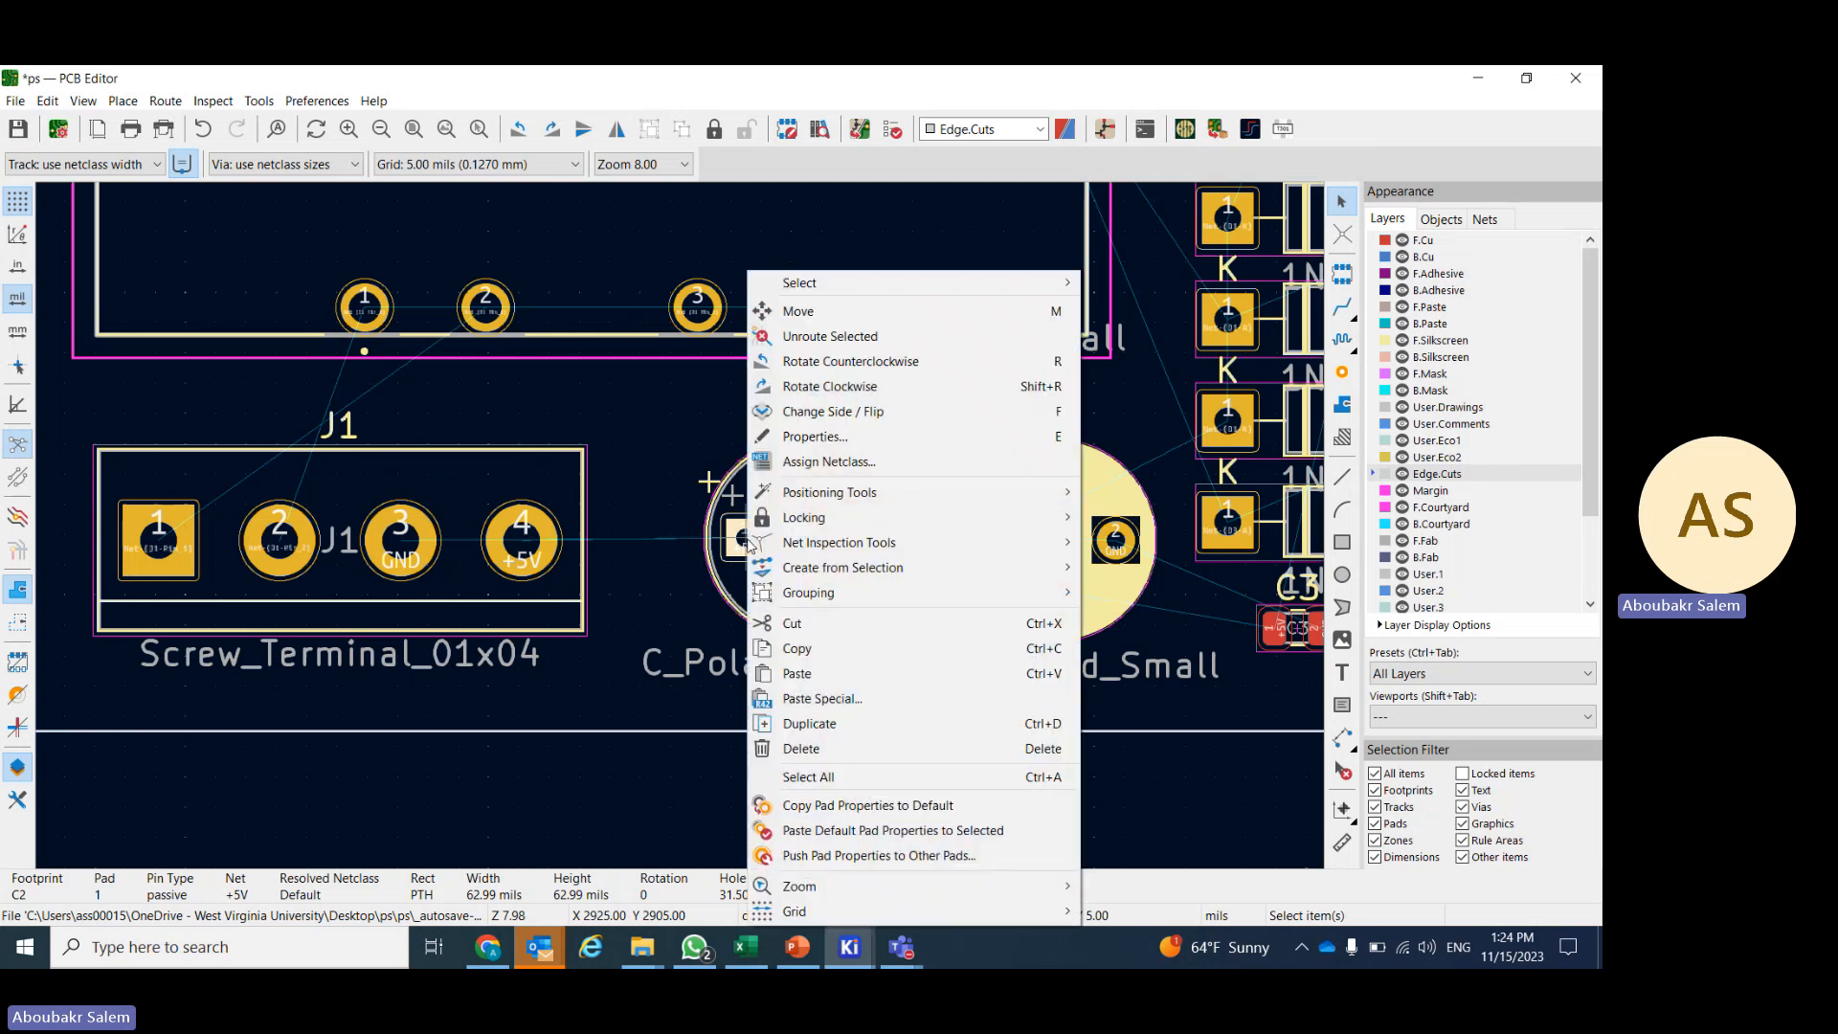
pyautogui.click(794, 361)
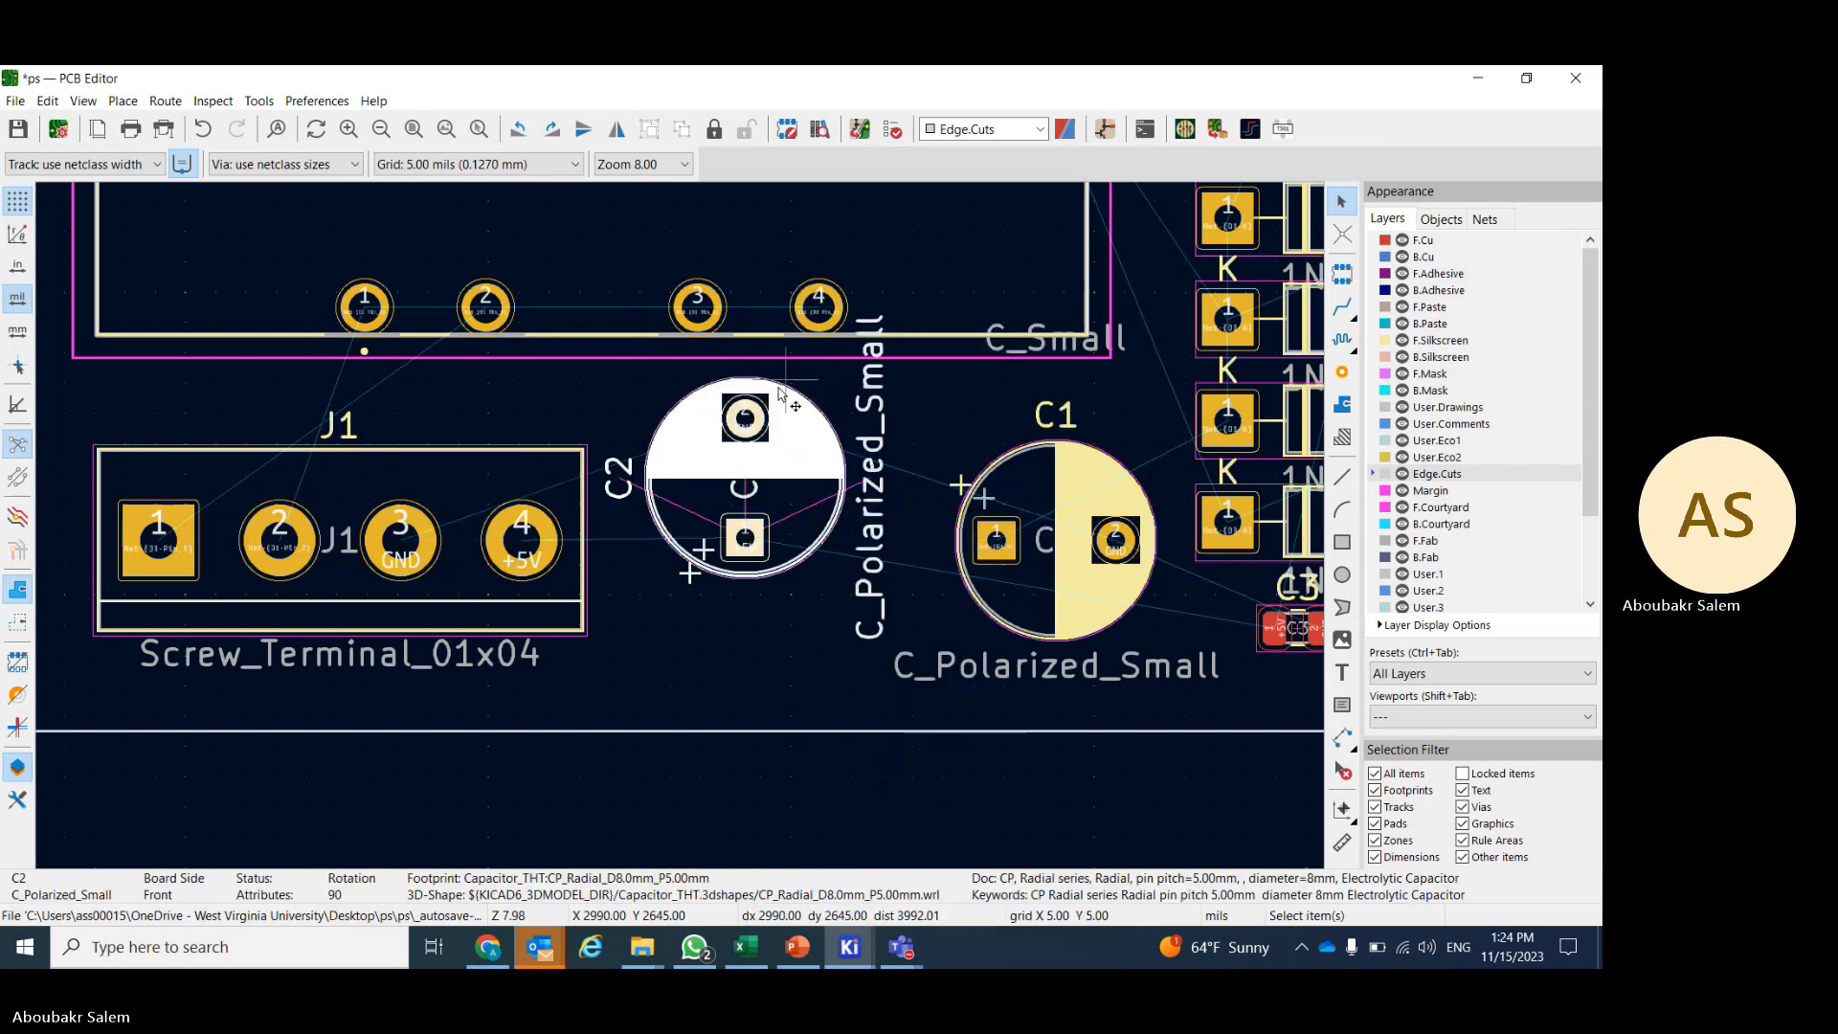
pyautogui.click(748, 544)
pyautogui.moveTo(749, 543); pyautogui.dragTo(761, 600)
# - Rotate capacitor C1 by 90 degrees counterclockwise and move it down into line with C2
pyautogui.rightClick(1110, 543)
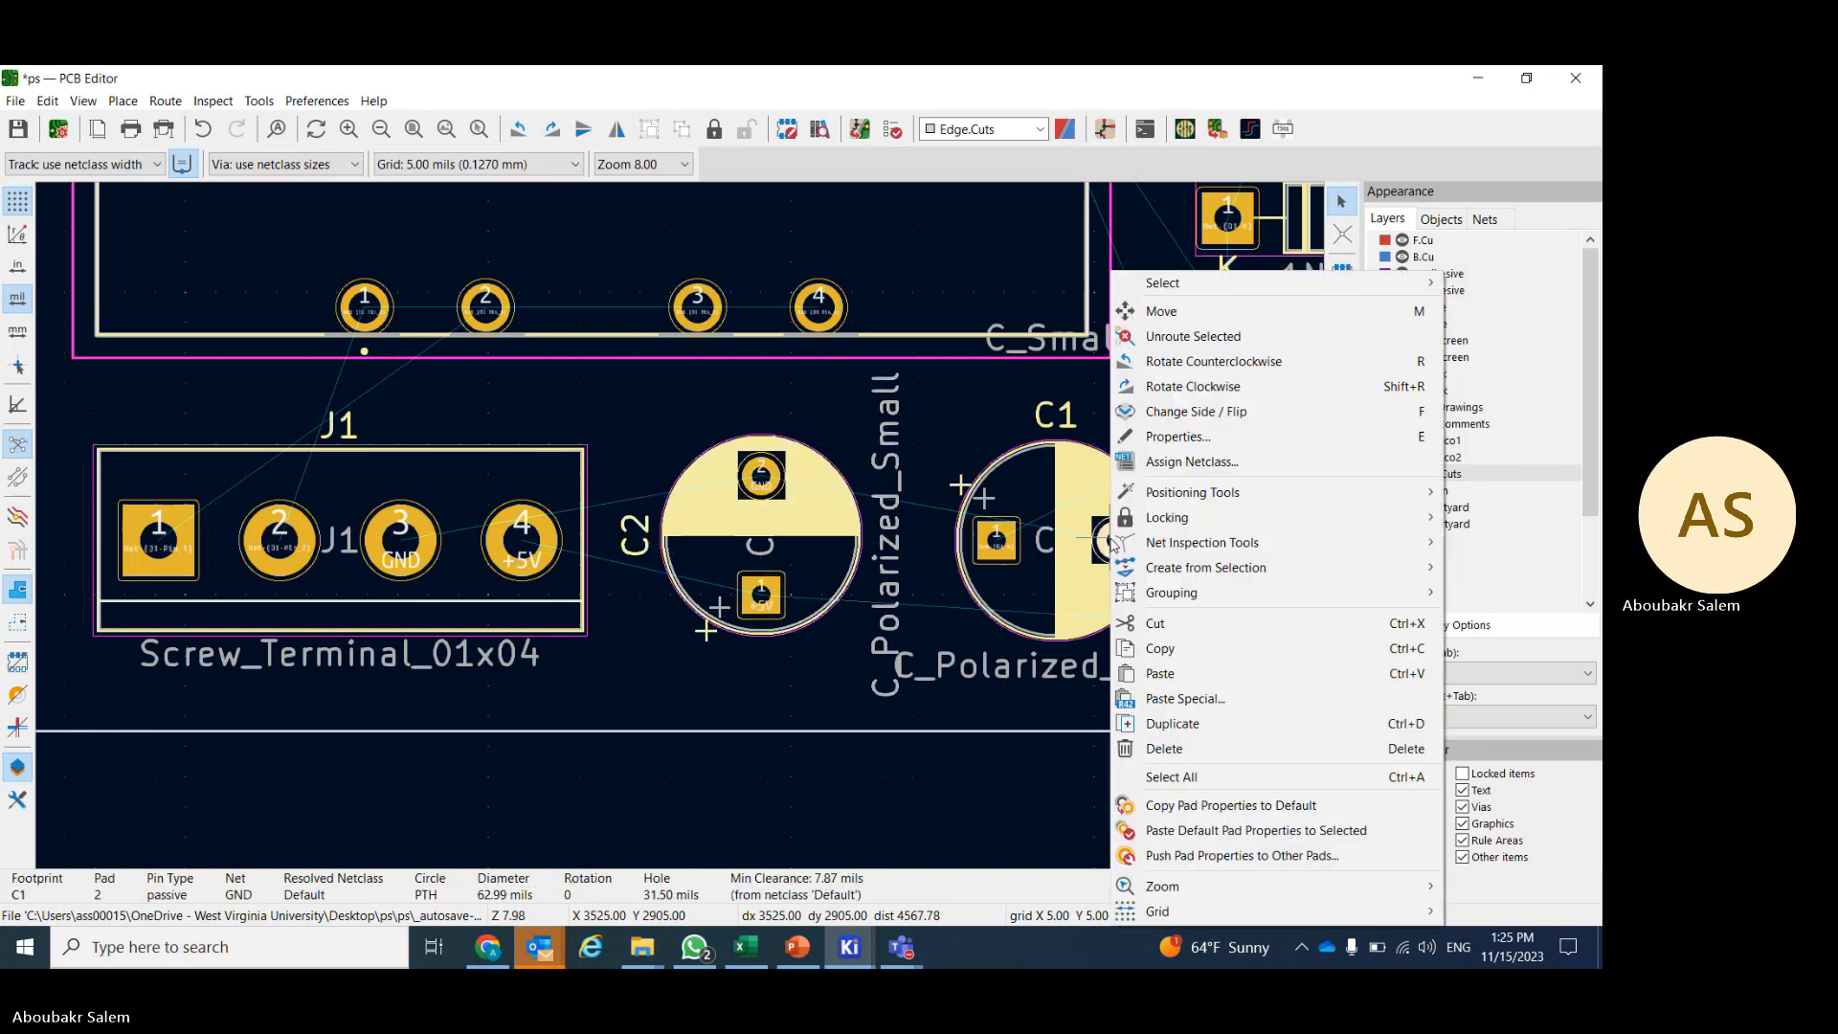
pyautogui.click(1153, 364)
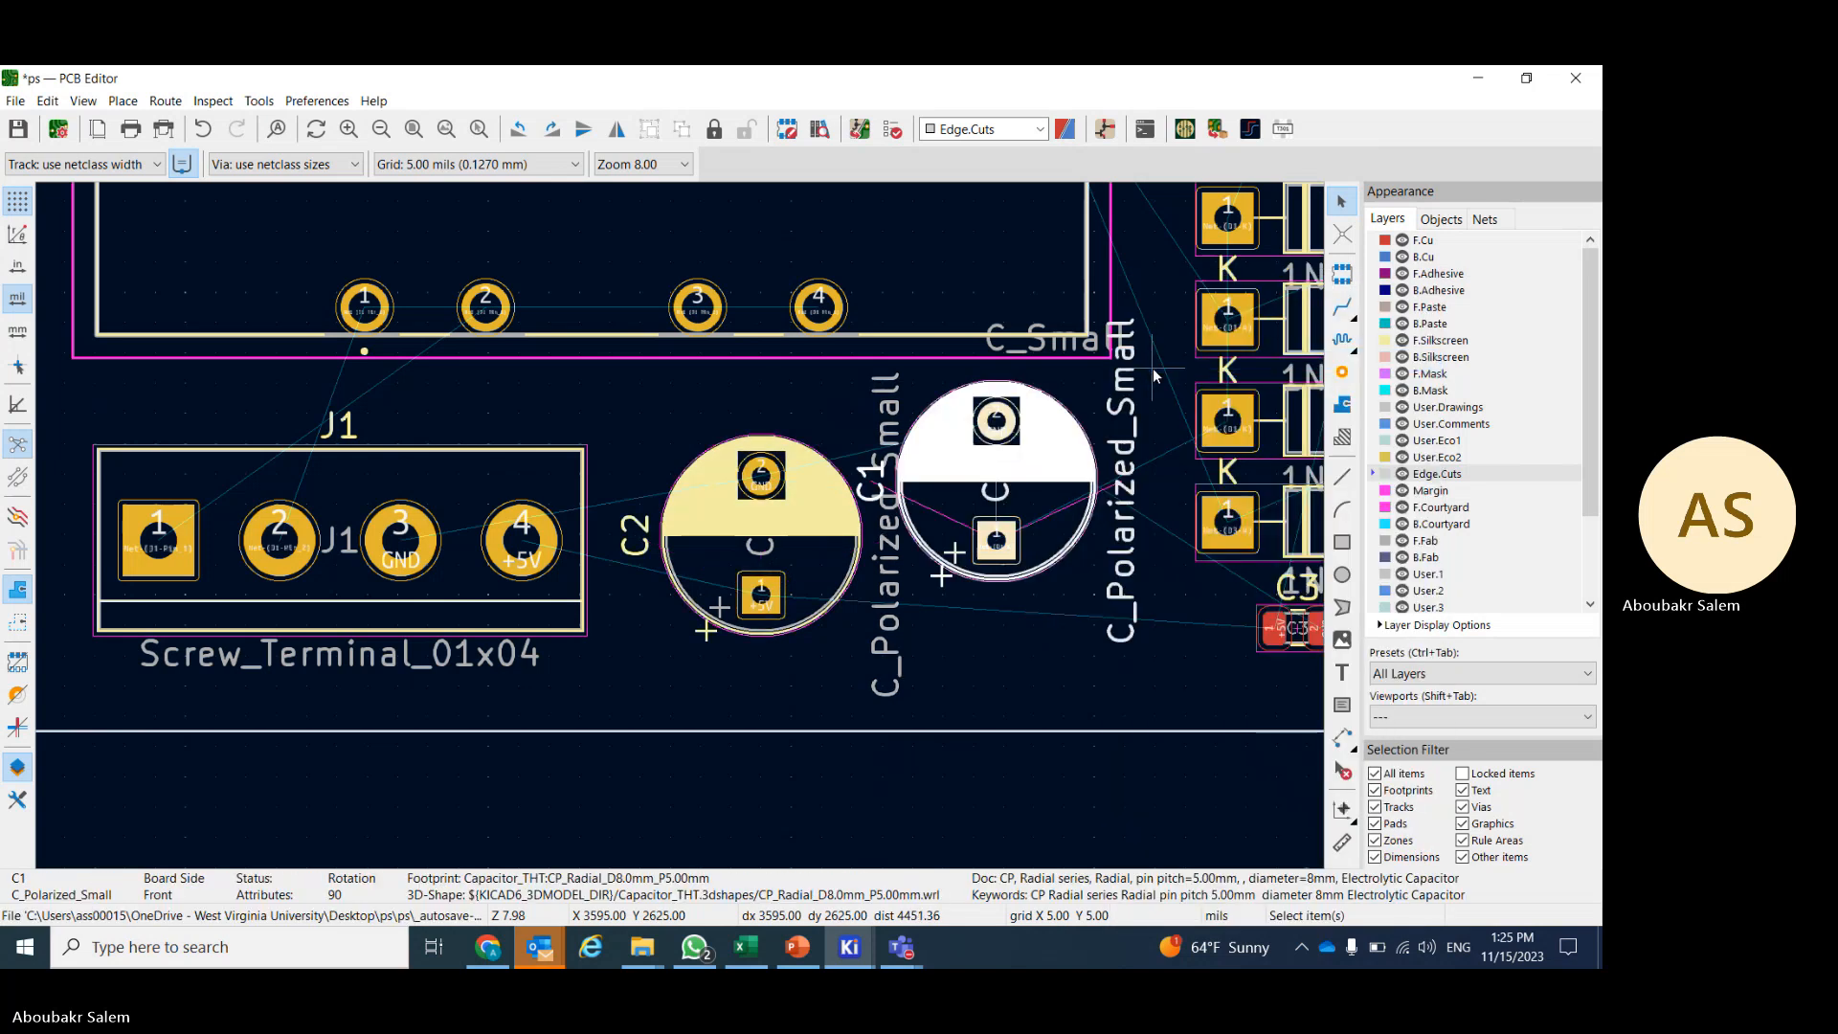
pyautogui.moveTo(997, 541); pyautogui.dragTo(1003, 600)
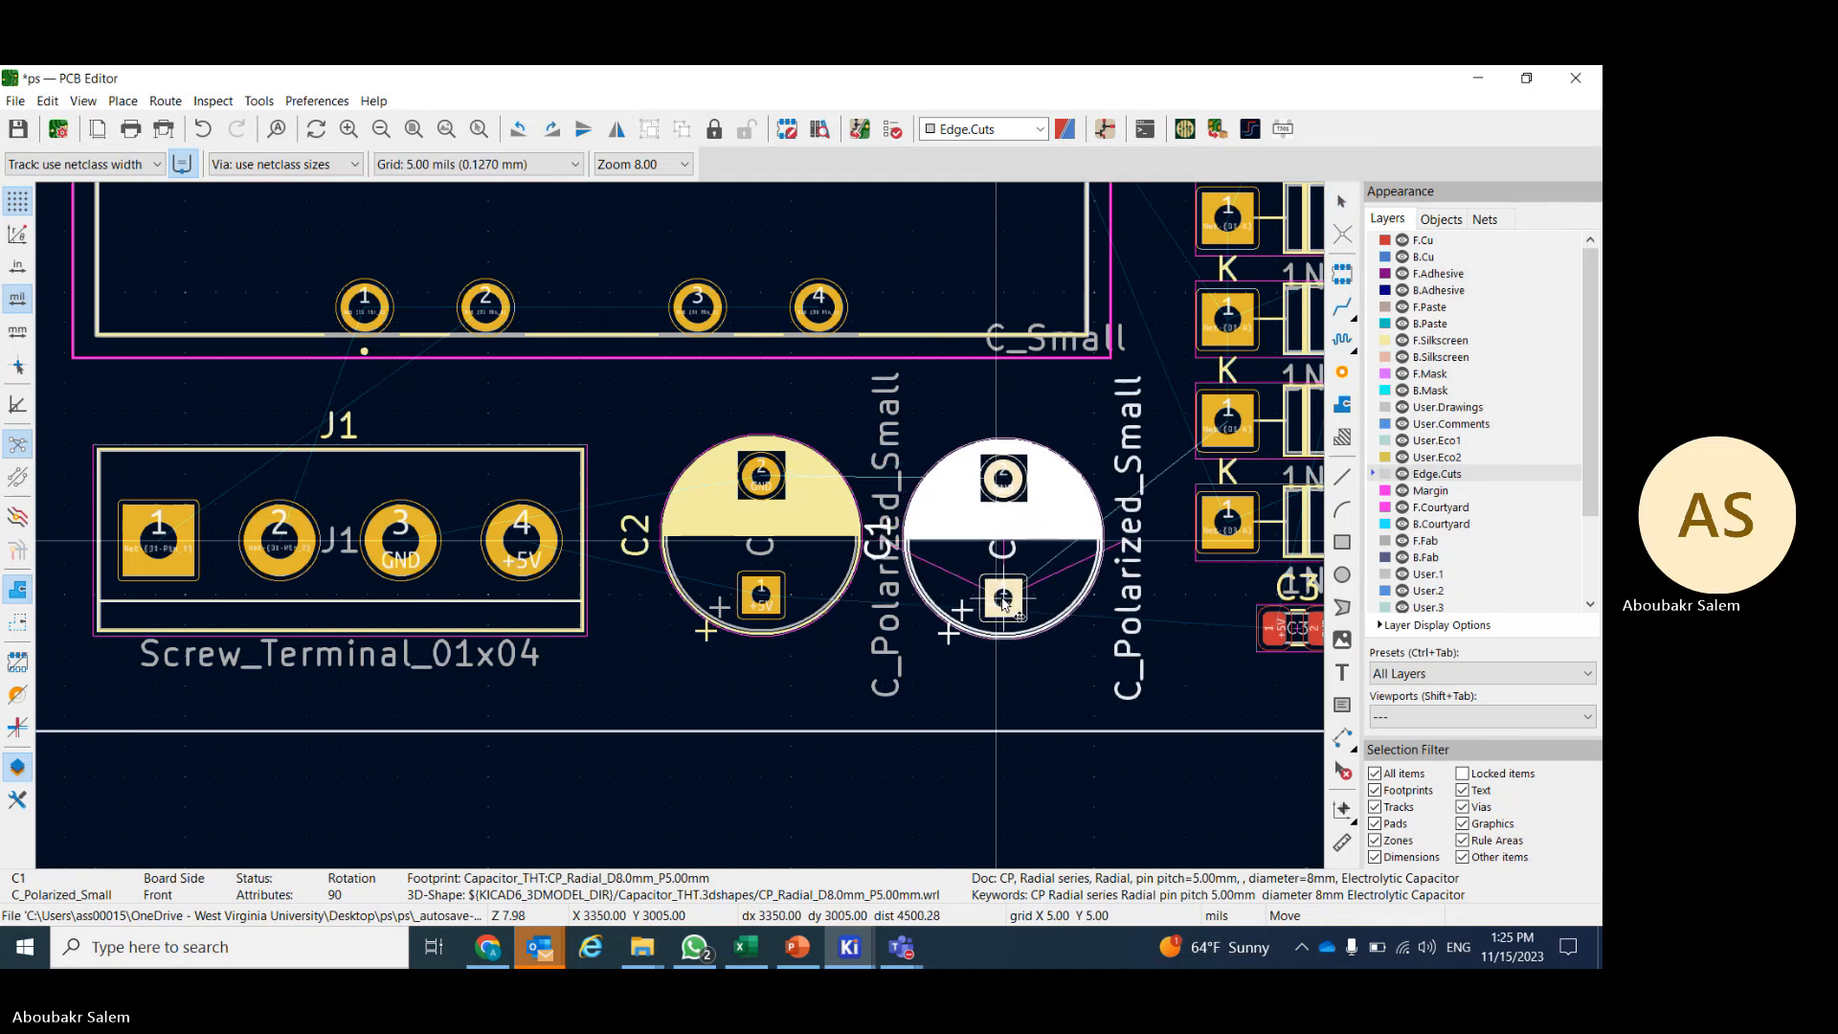
pyautogui.click(1003, 600)
pyautogui.click(871, 669)
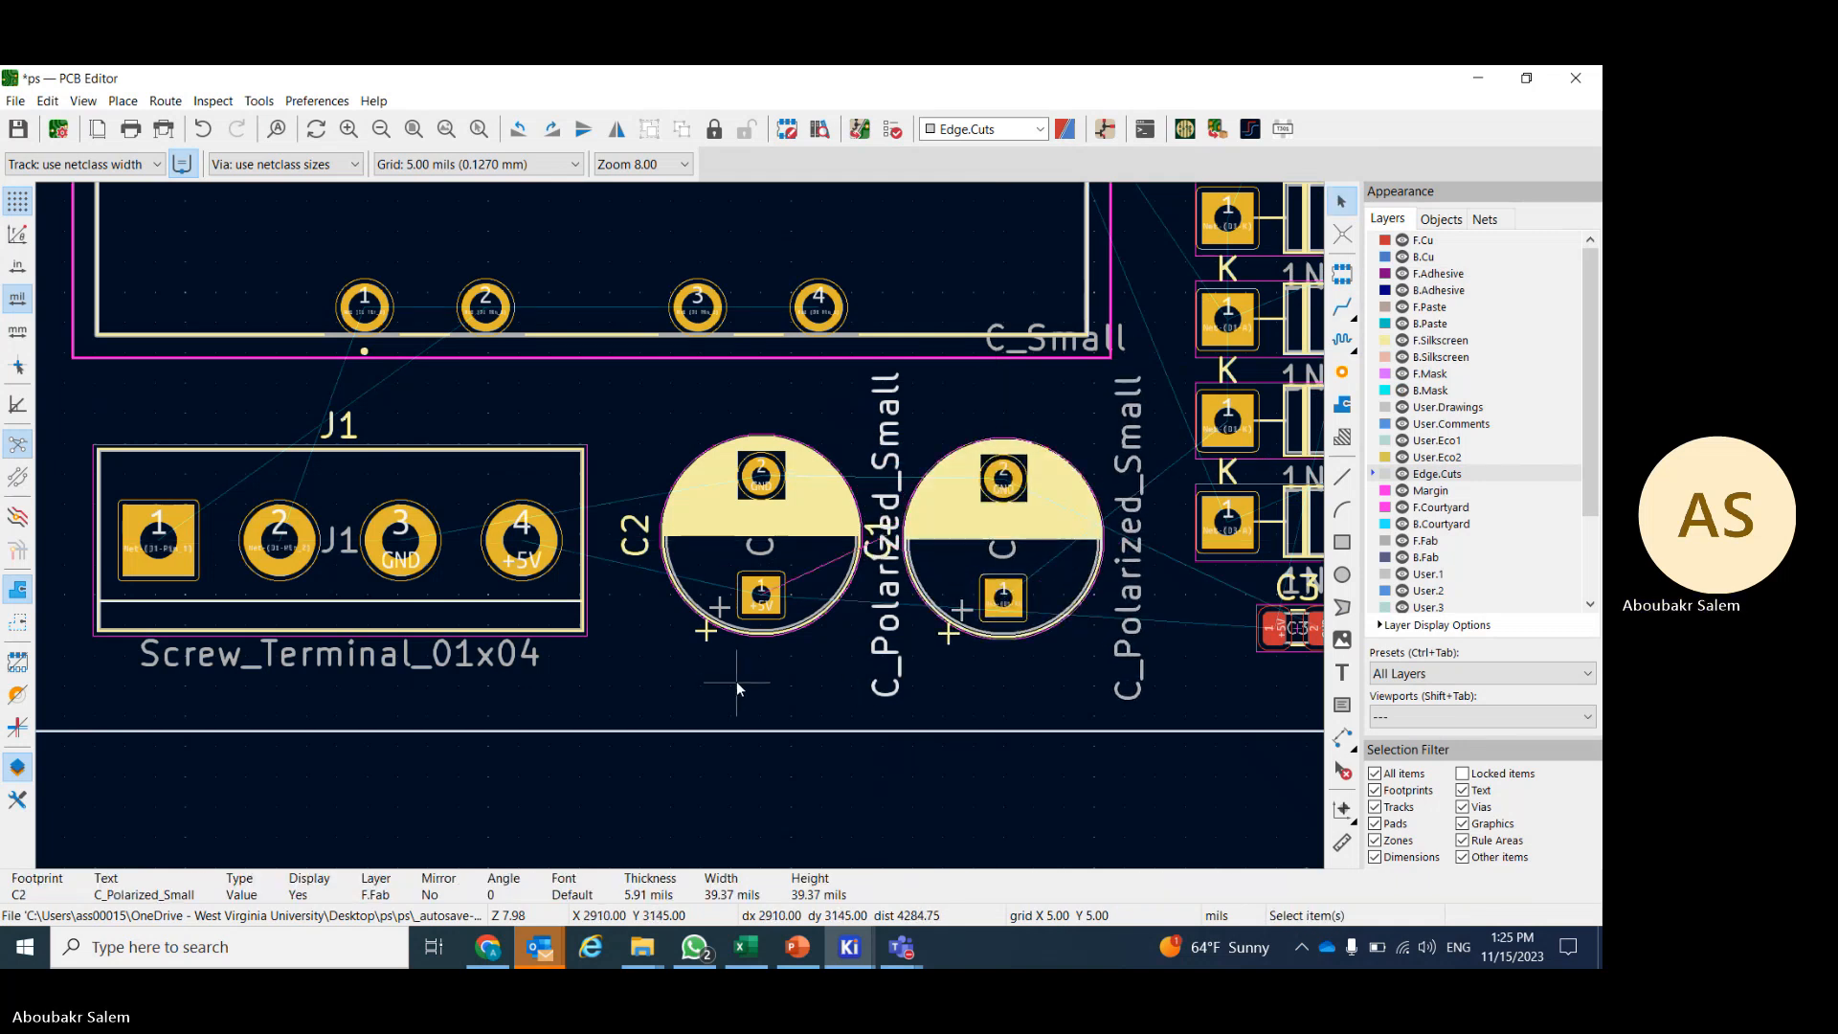
pyautogui.click(1342, 307)
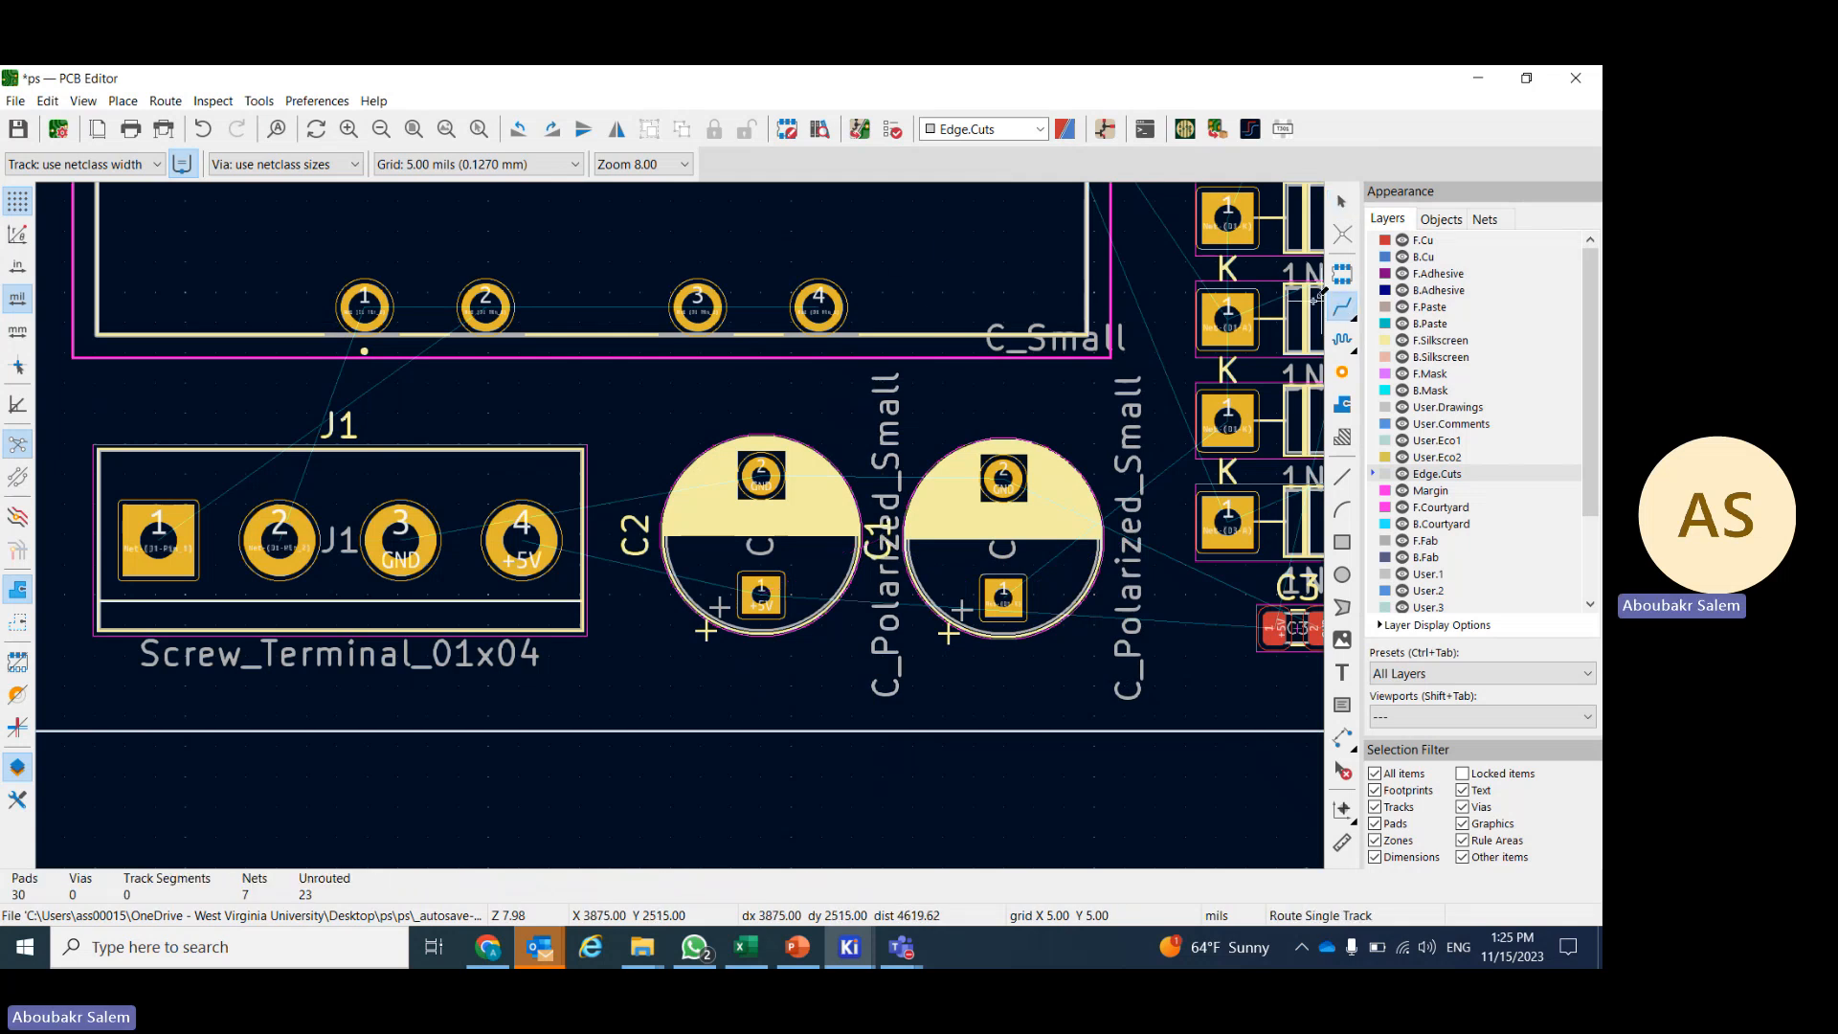
pyautogui.click(522, 530)
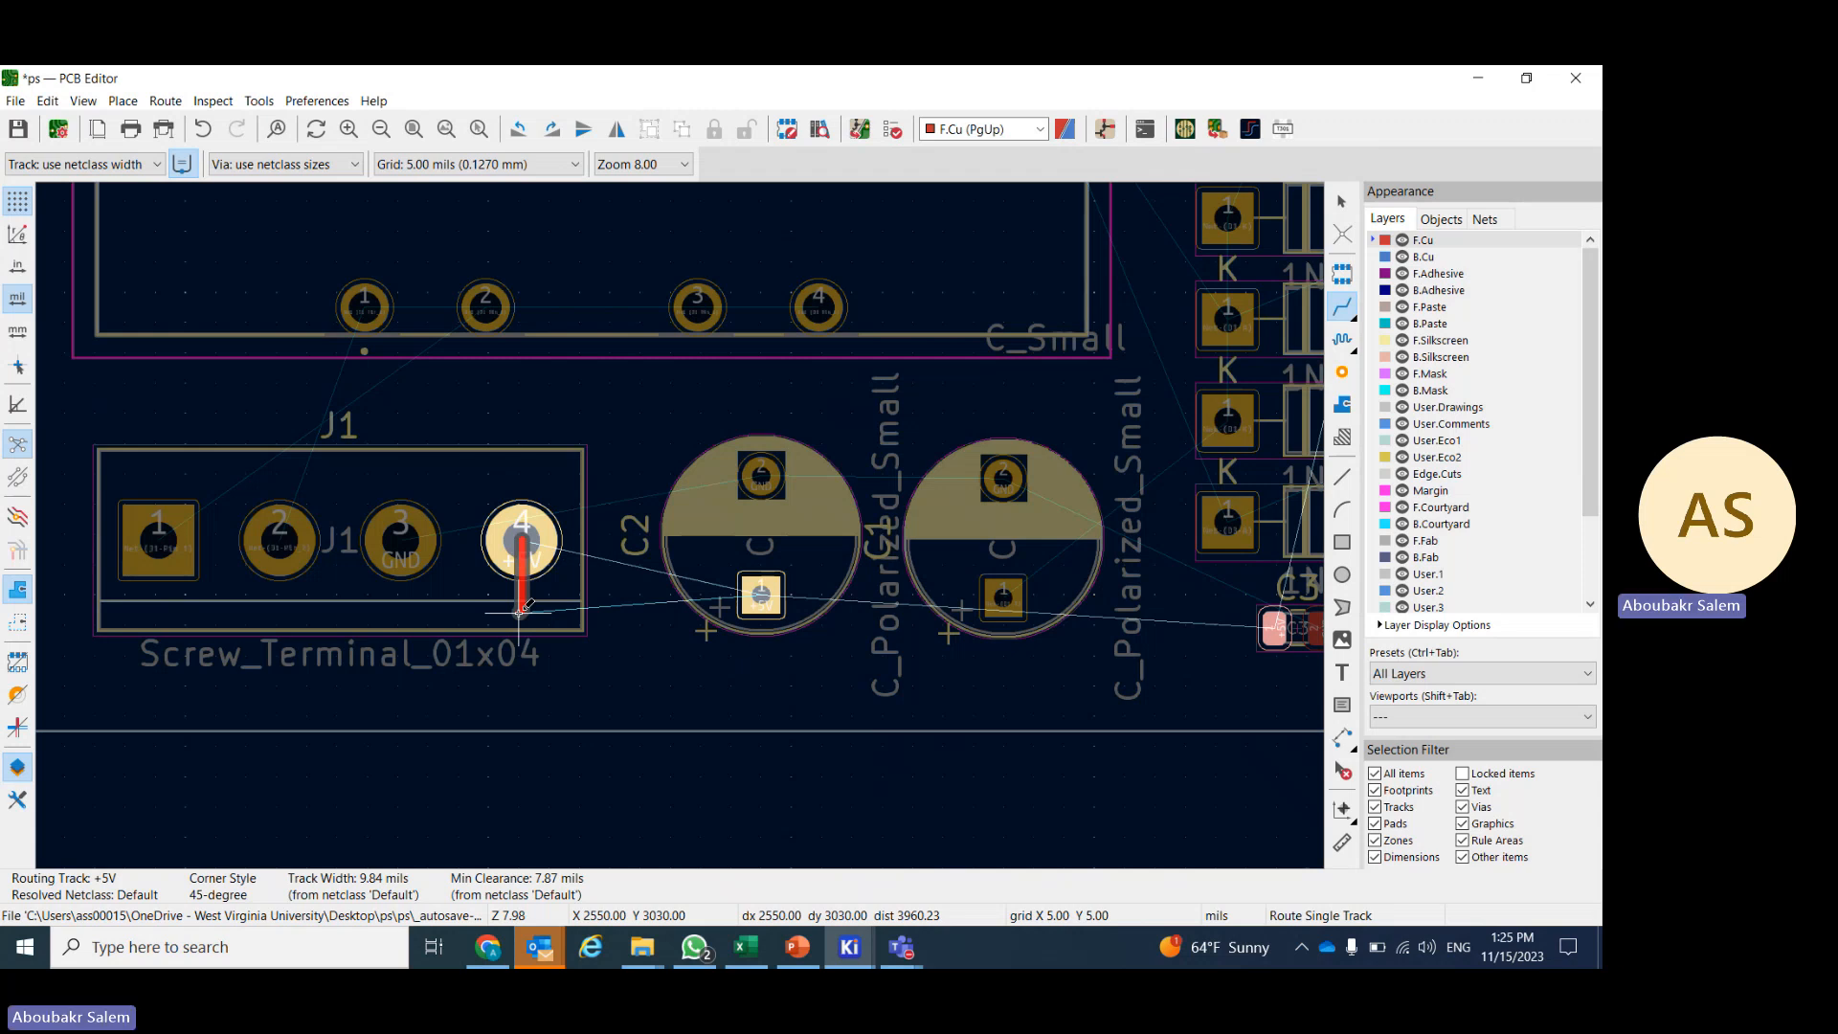
pyautogui.press('Escape')
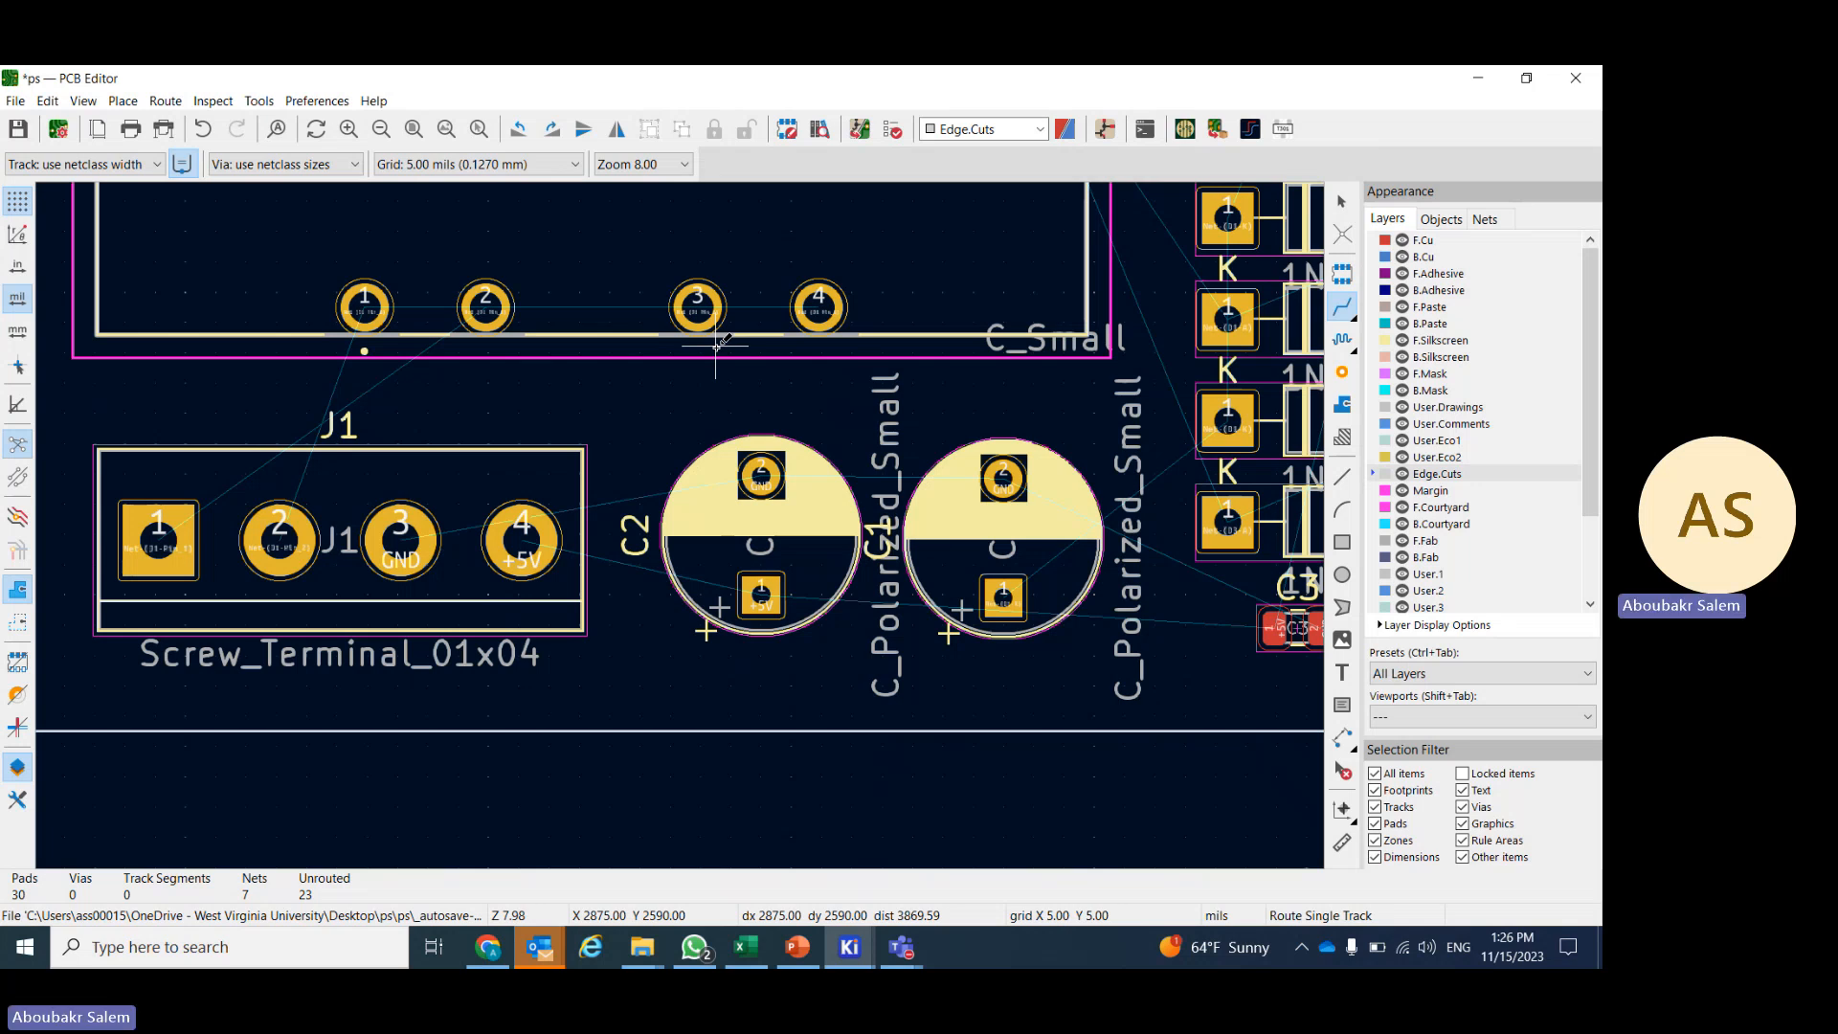
pyautogui.scroll(-4, 743, 672)
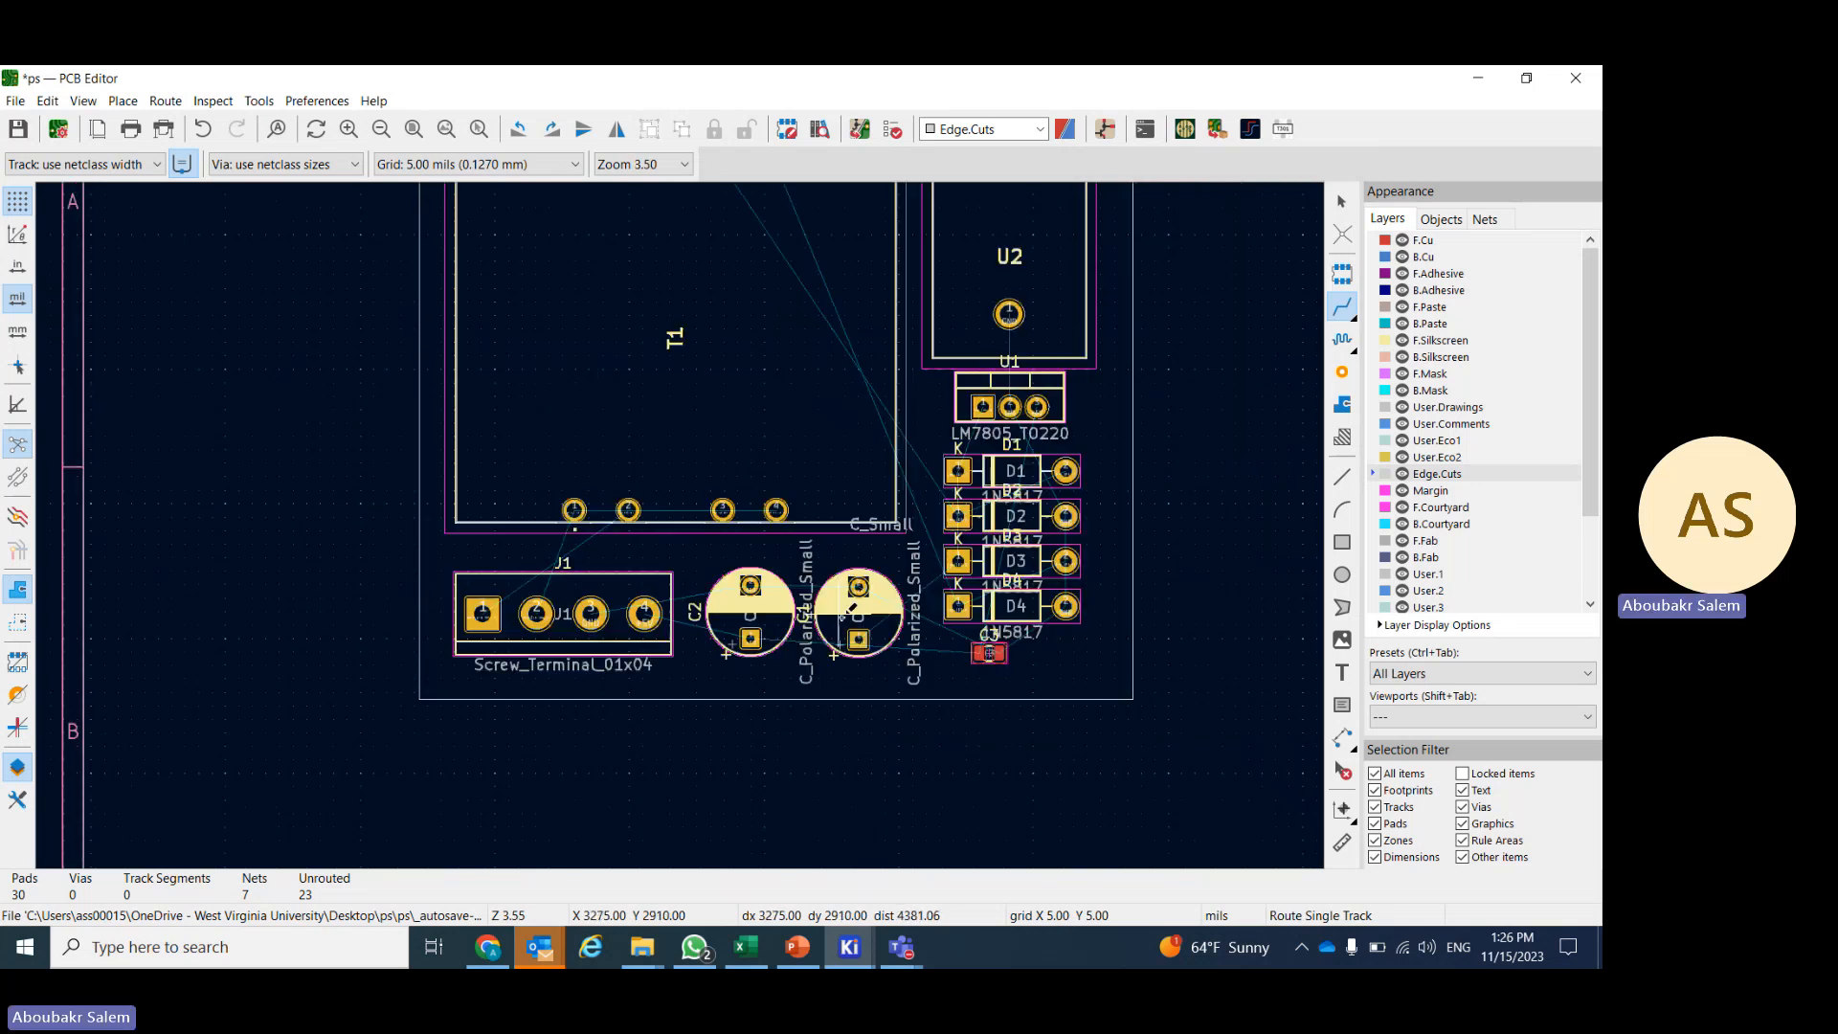
# - Make B.Cu the active layer and route the +5V track from J1 pin 4 to C2 pad 1
pyautogui.scroll(6, 993, 659)
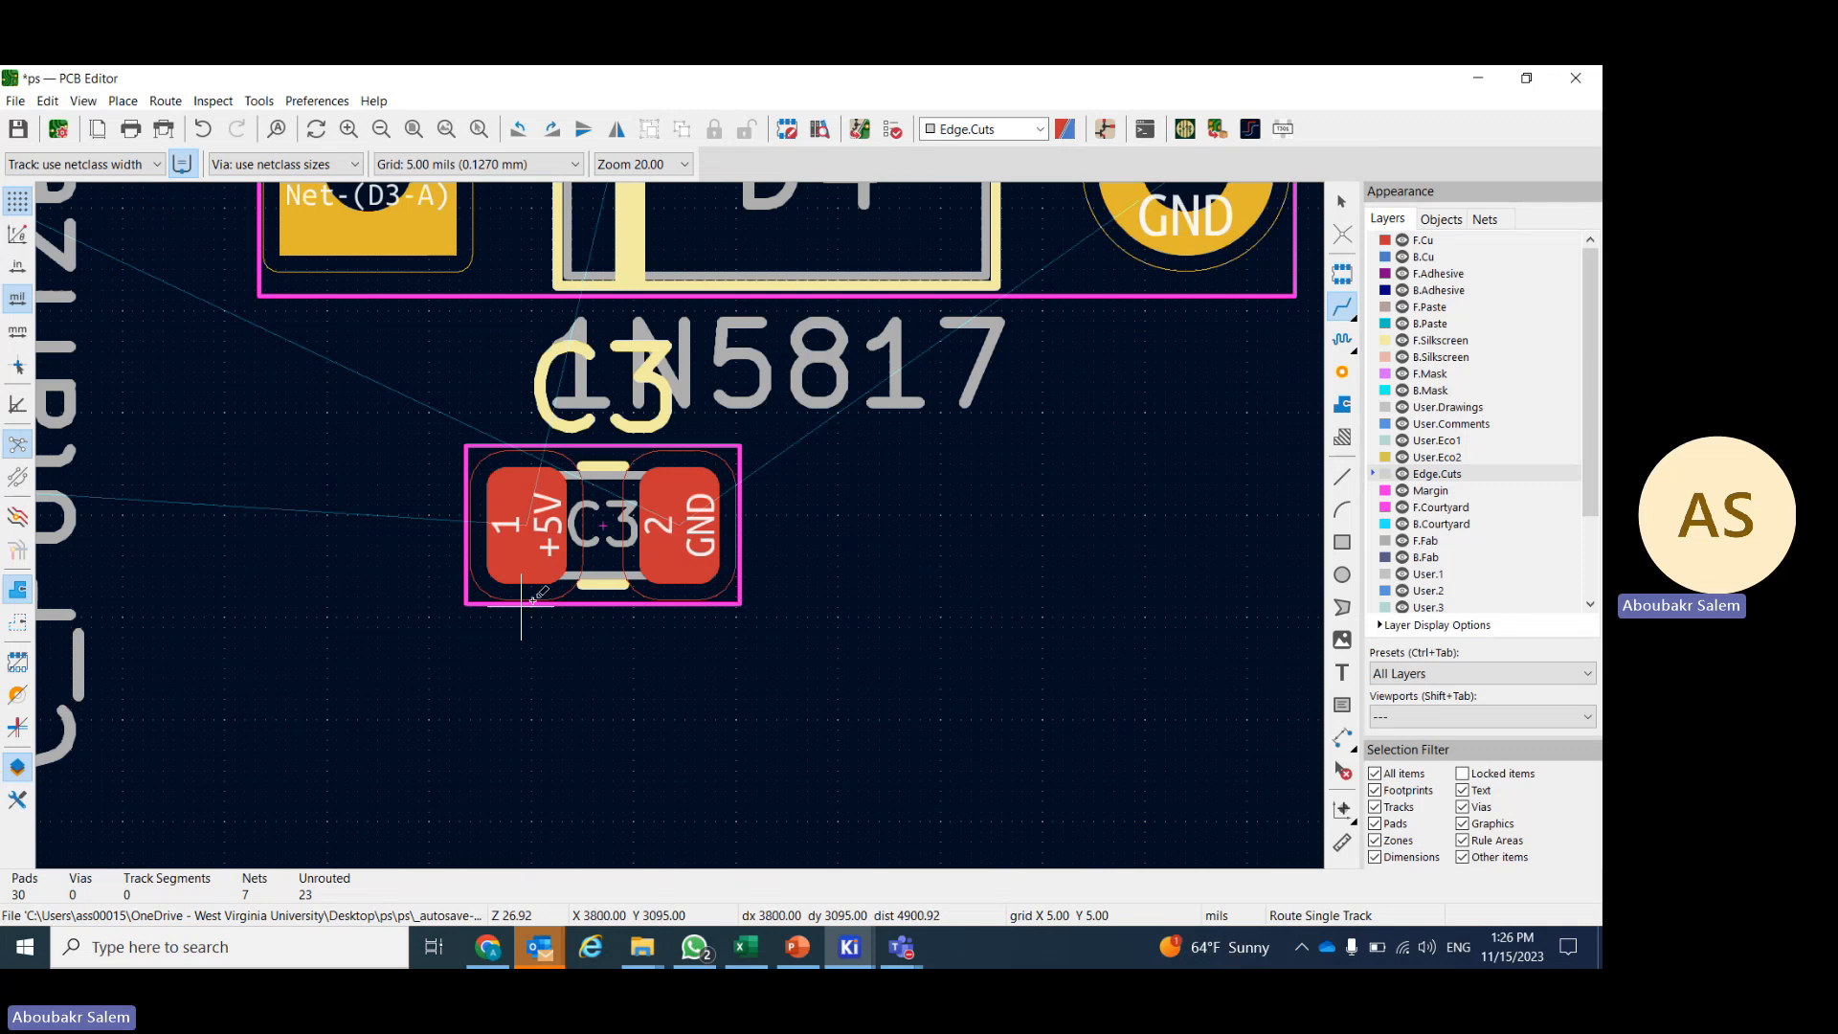
pyautogui.scroll(-4, 542, 598)
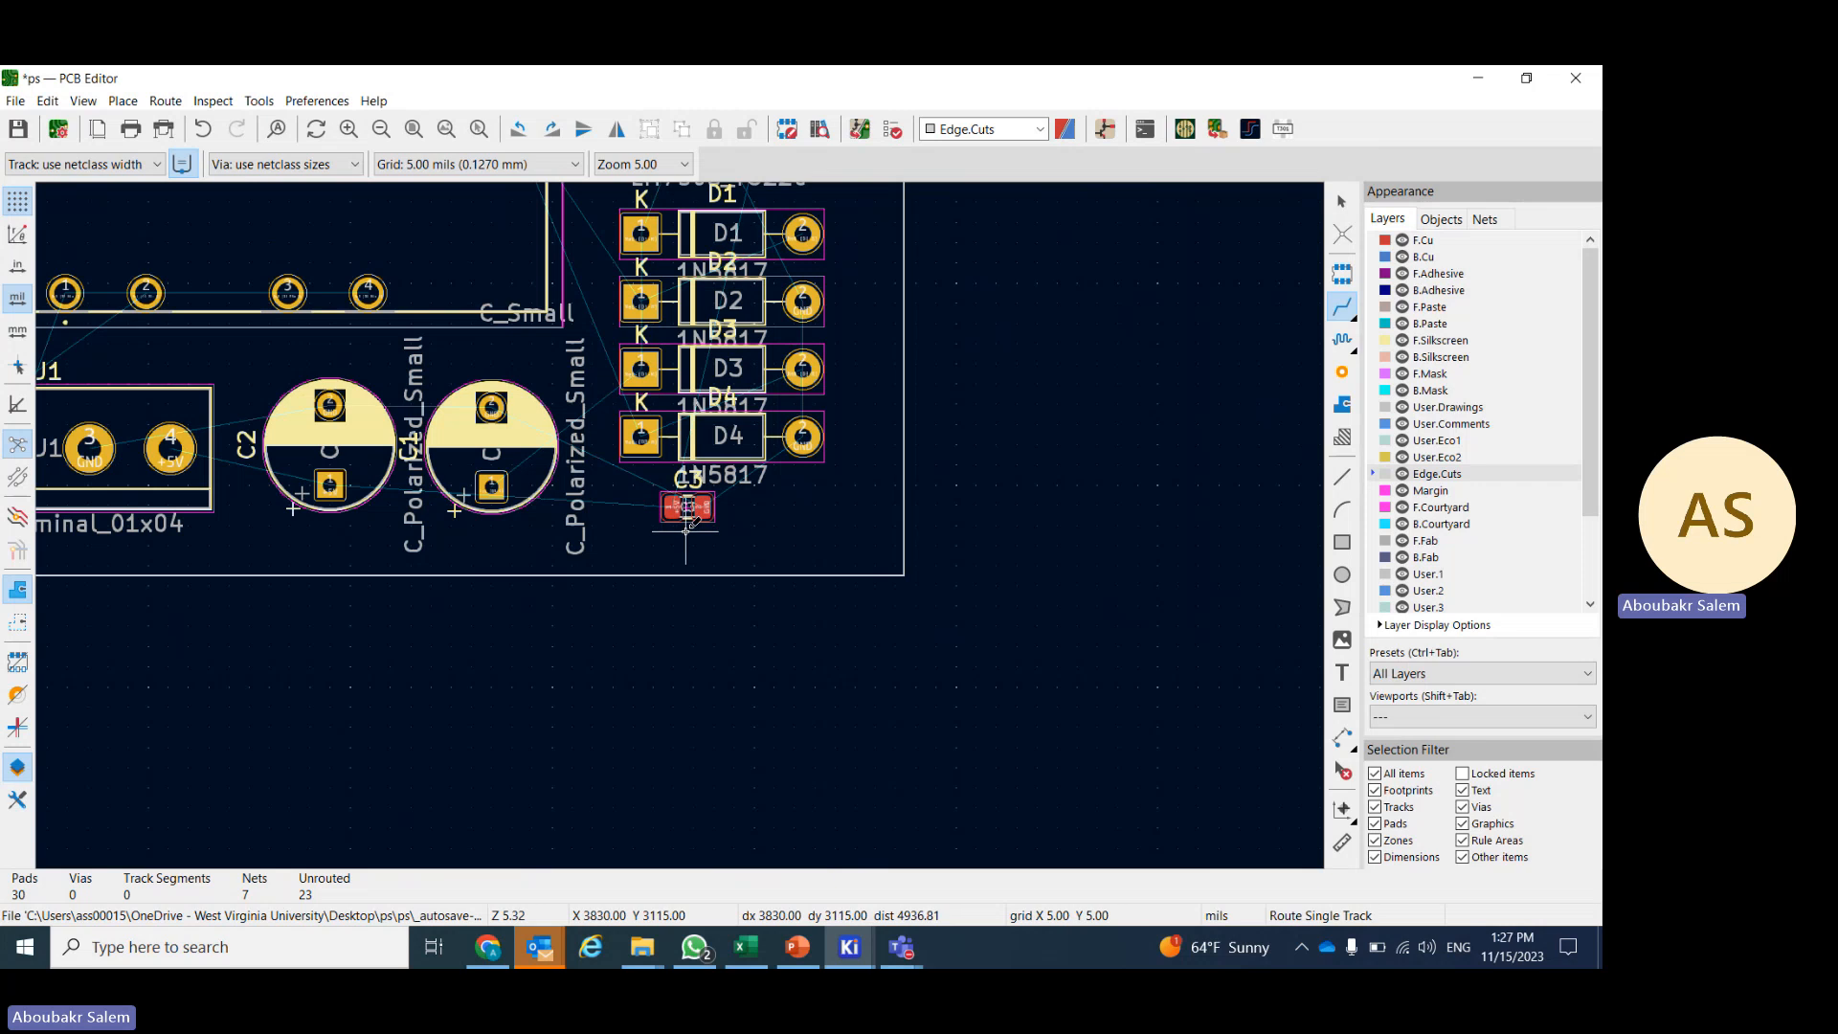
pyautogui.press('pagedown')
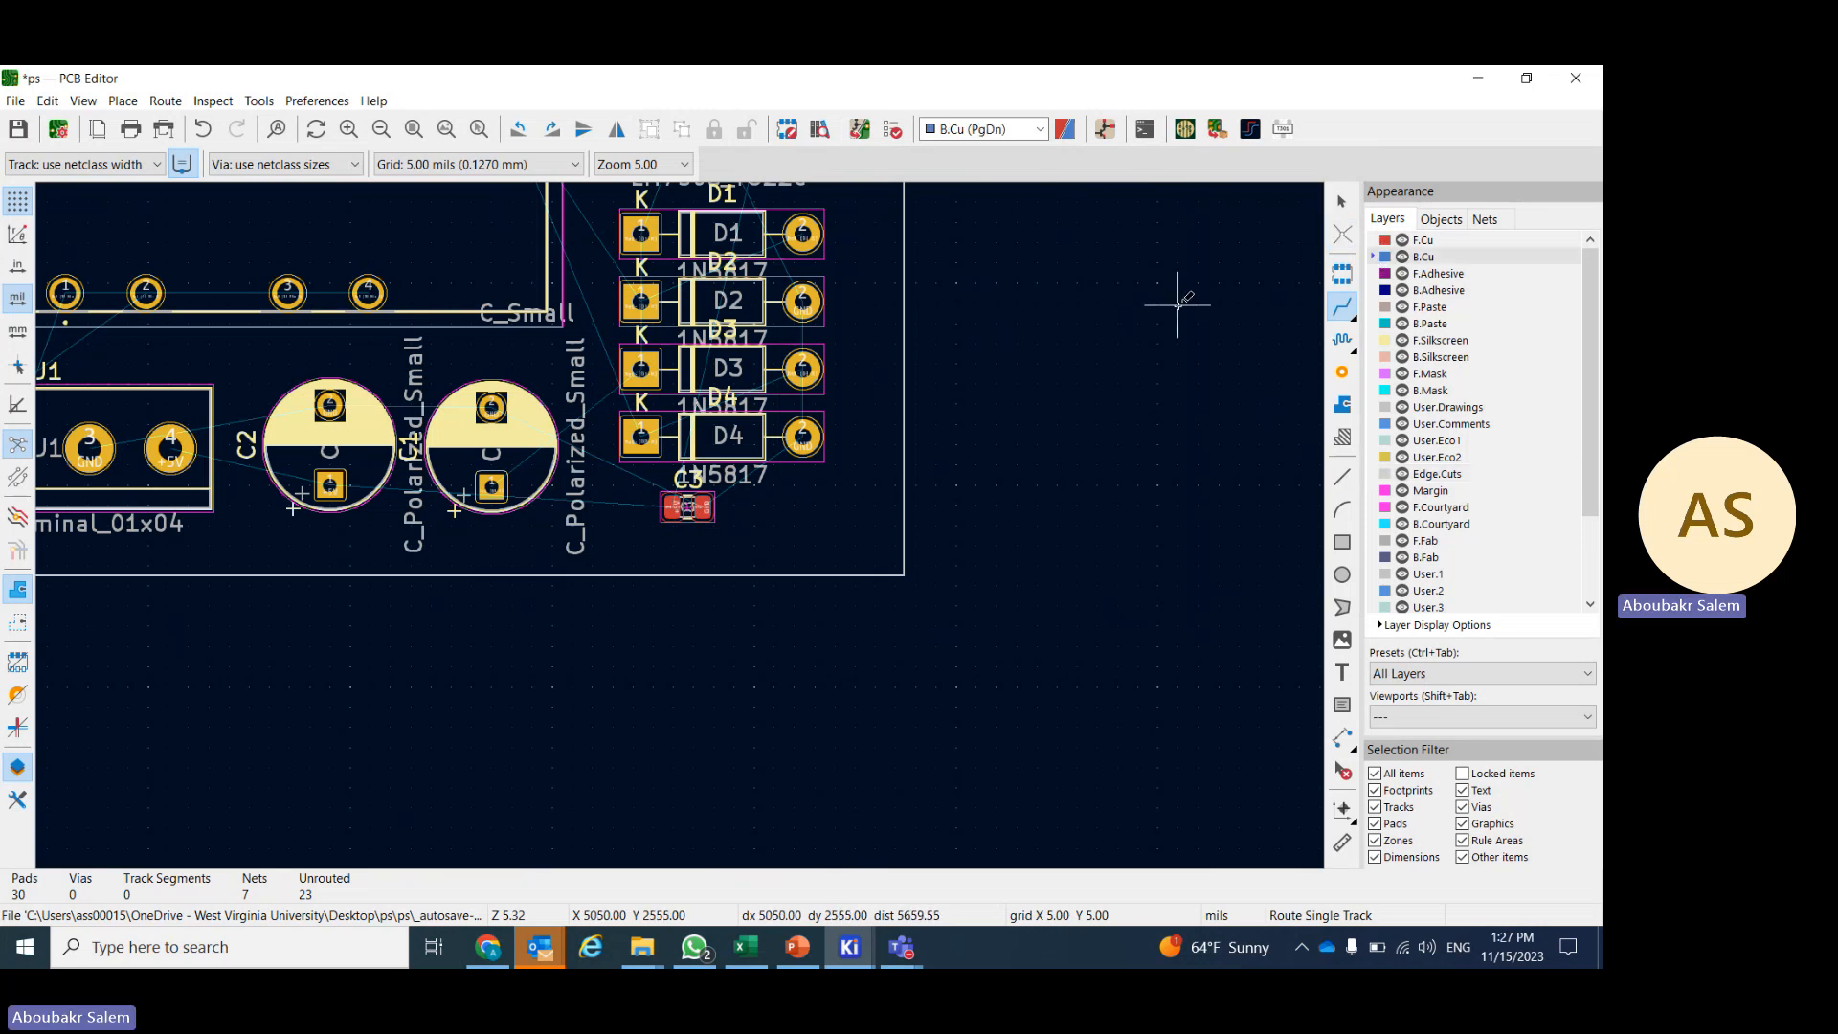
pyautogui.scroll(-1, 1152, 312)
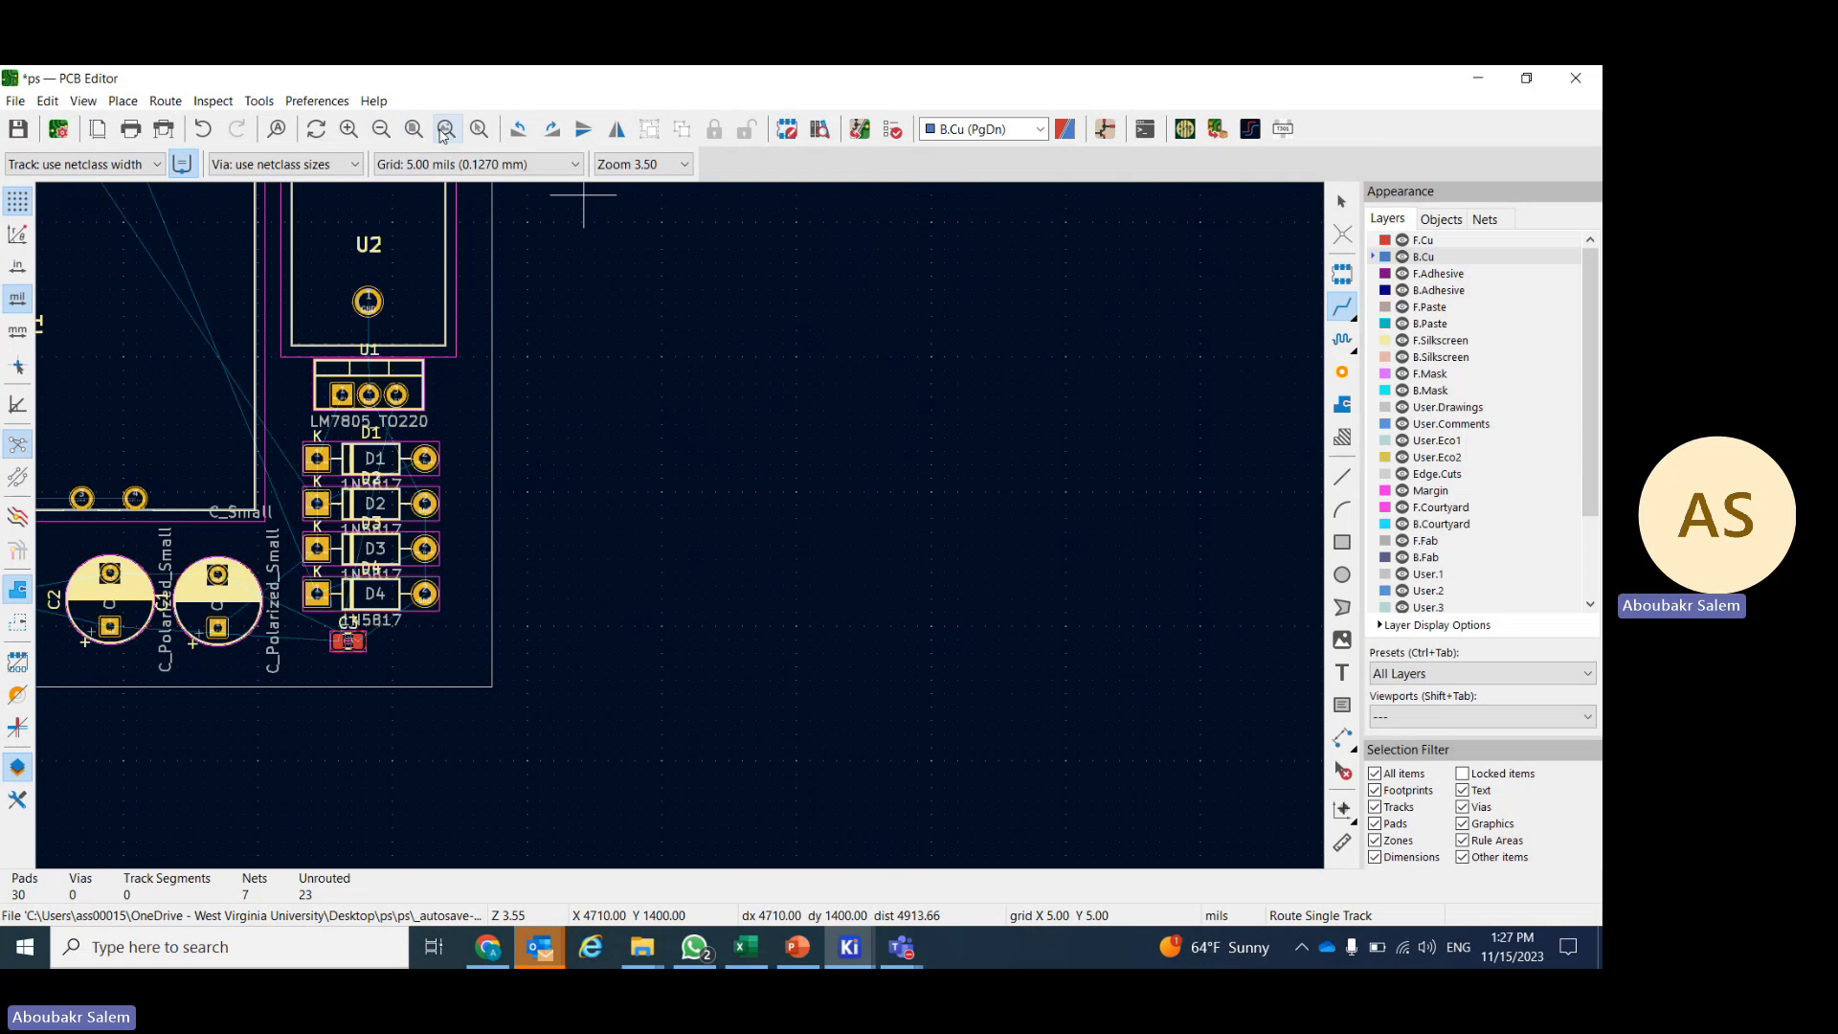
pyautogui.click(414, 129)
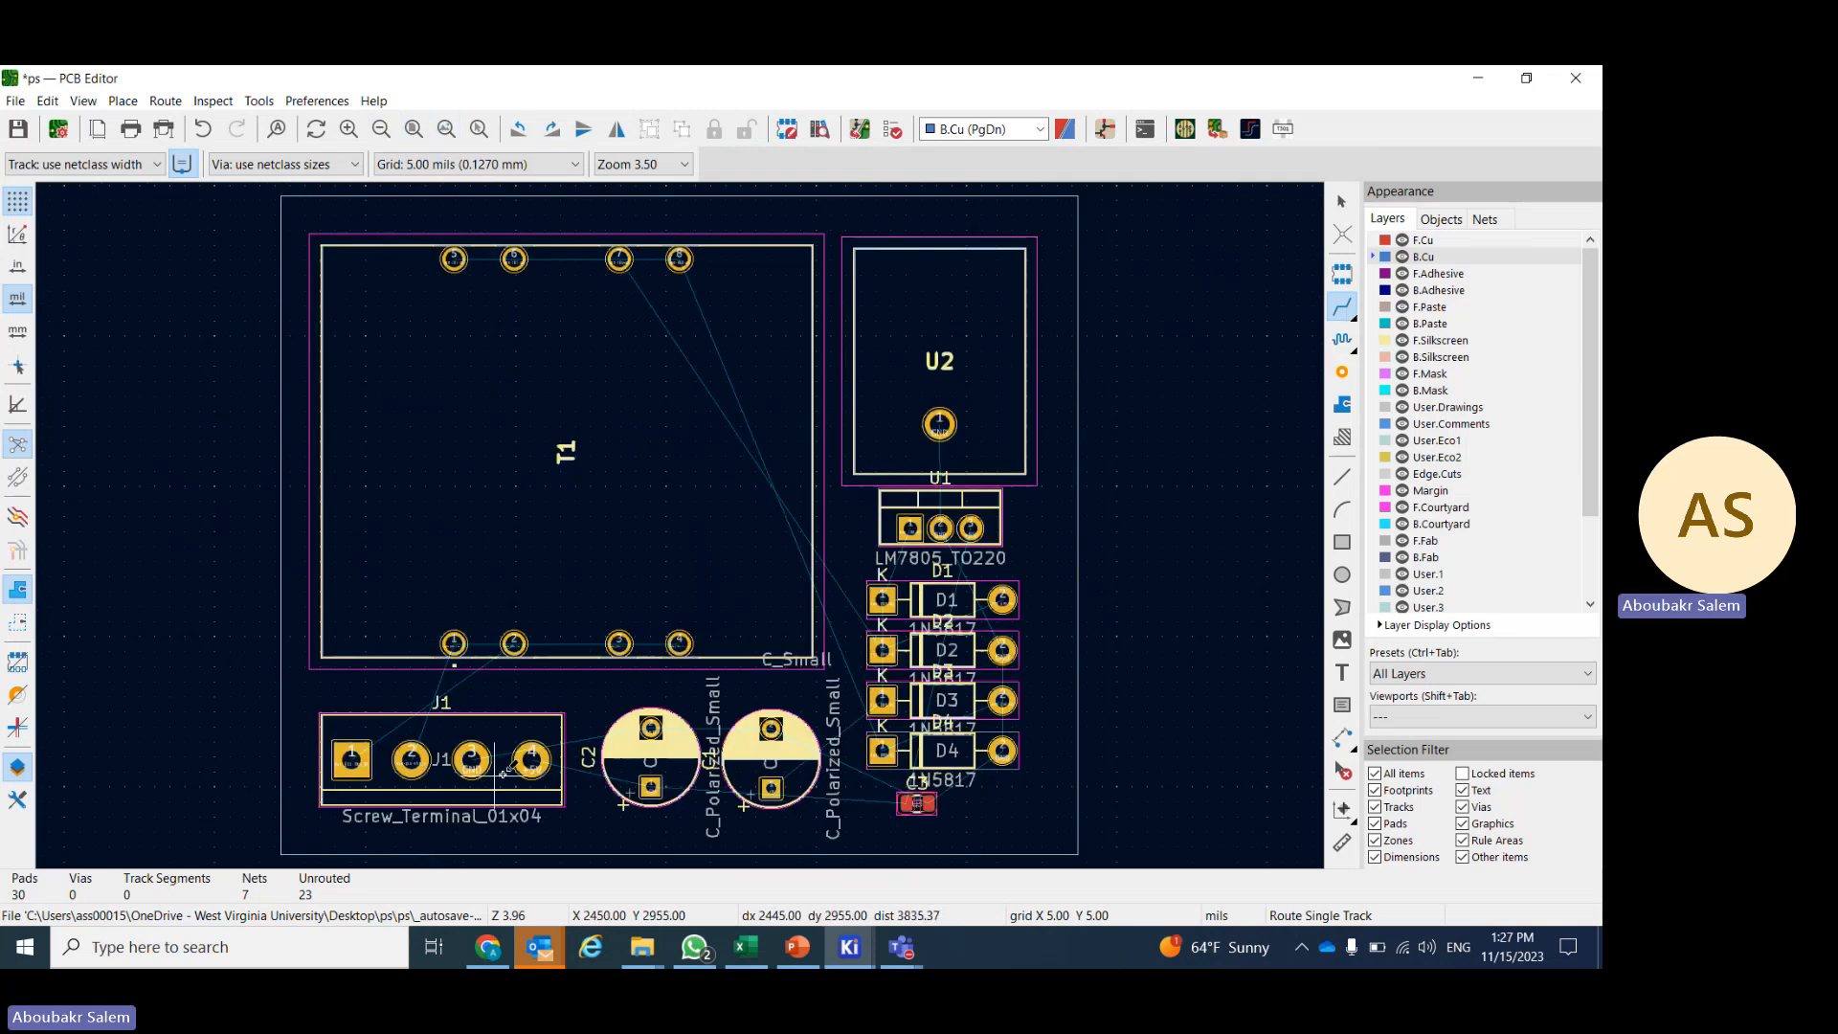
pyautogui.click(531, 759)
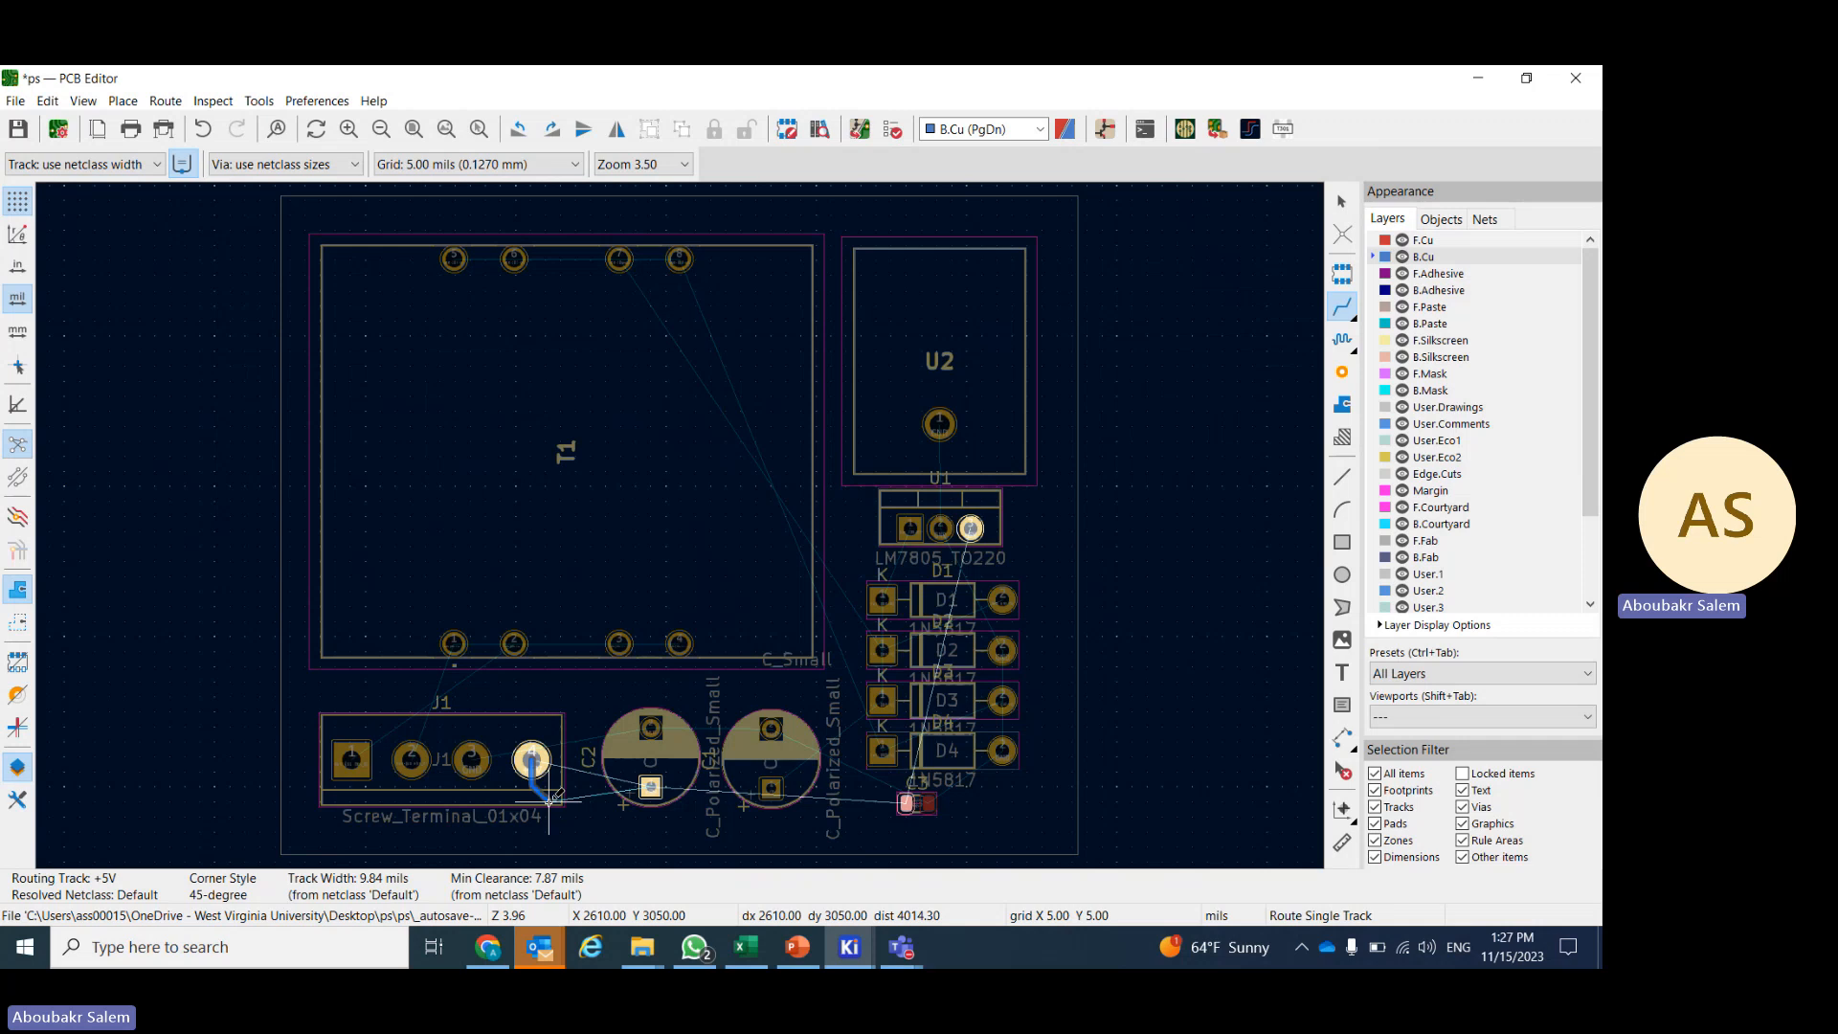
pyautogui.scroll(5, 550, 800)
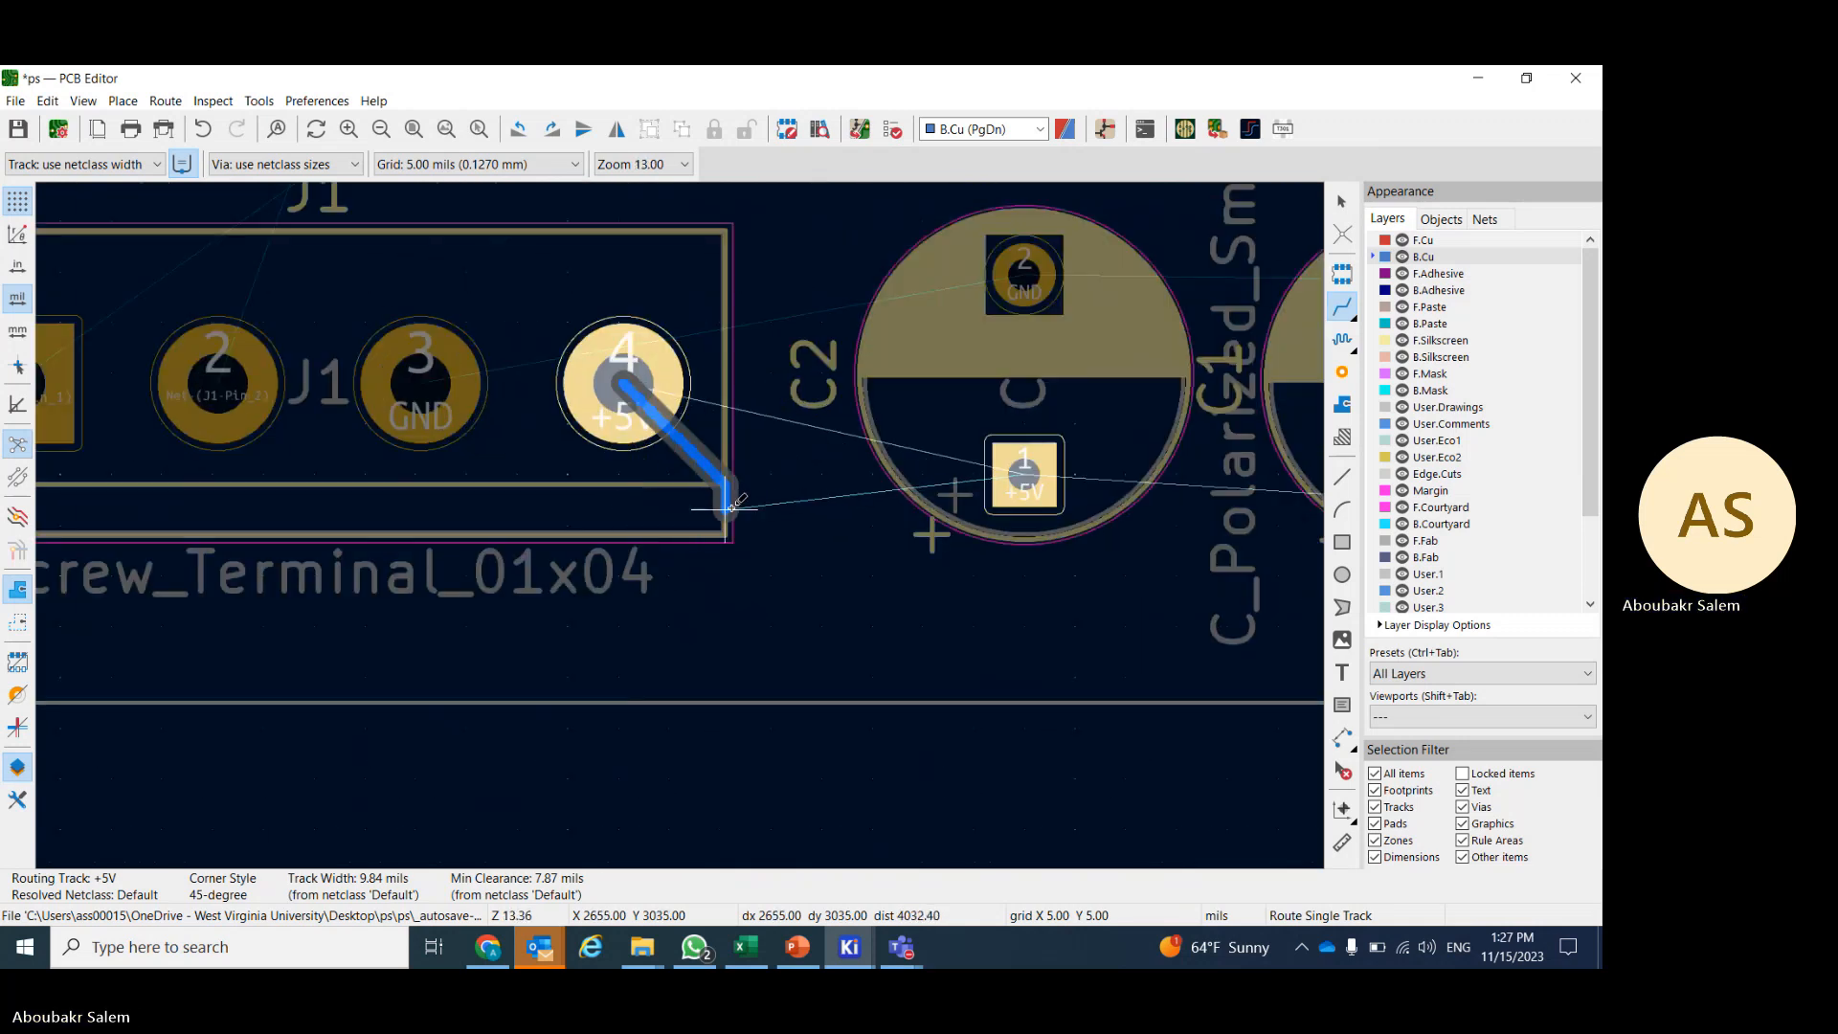
pyautogui.click(1017, 471)
pyautogui.scroll(-3, 1018, 471)
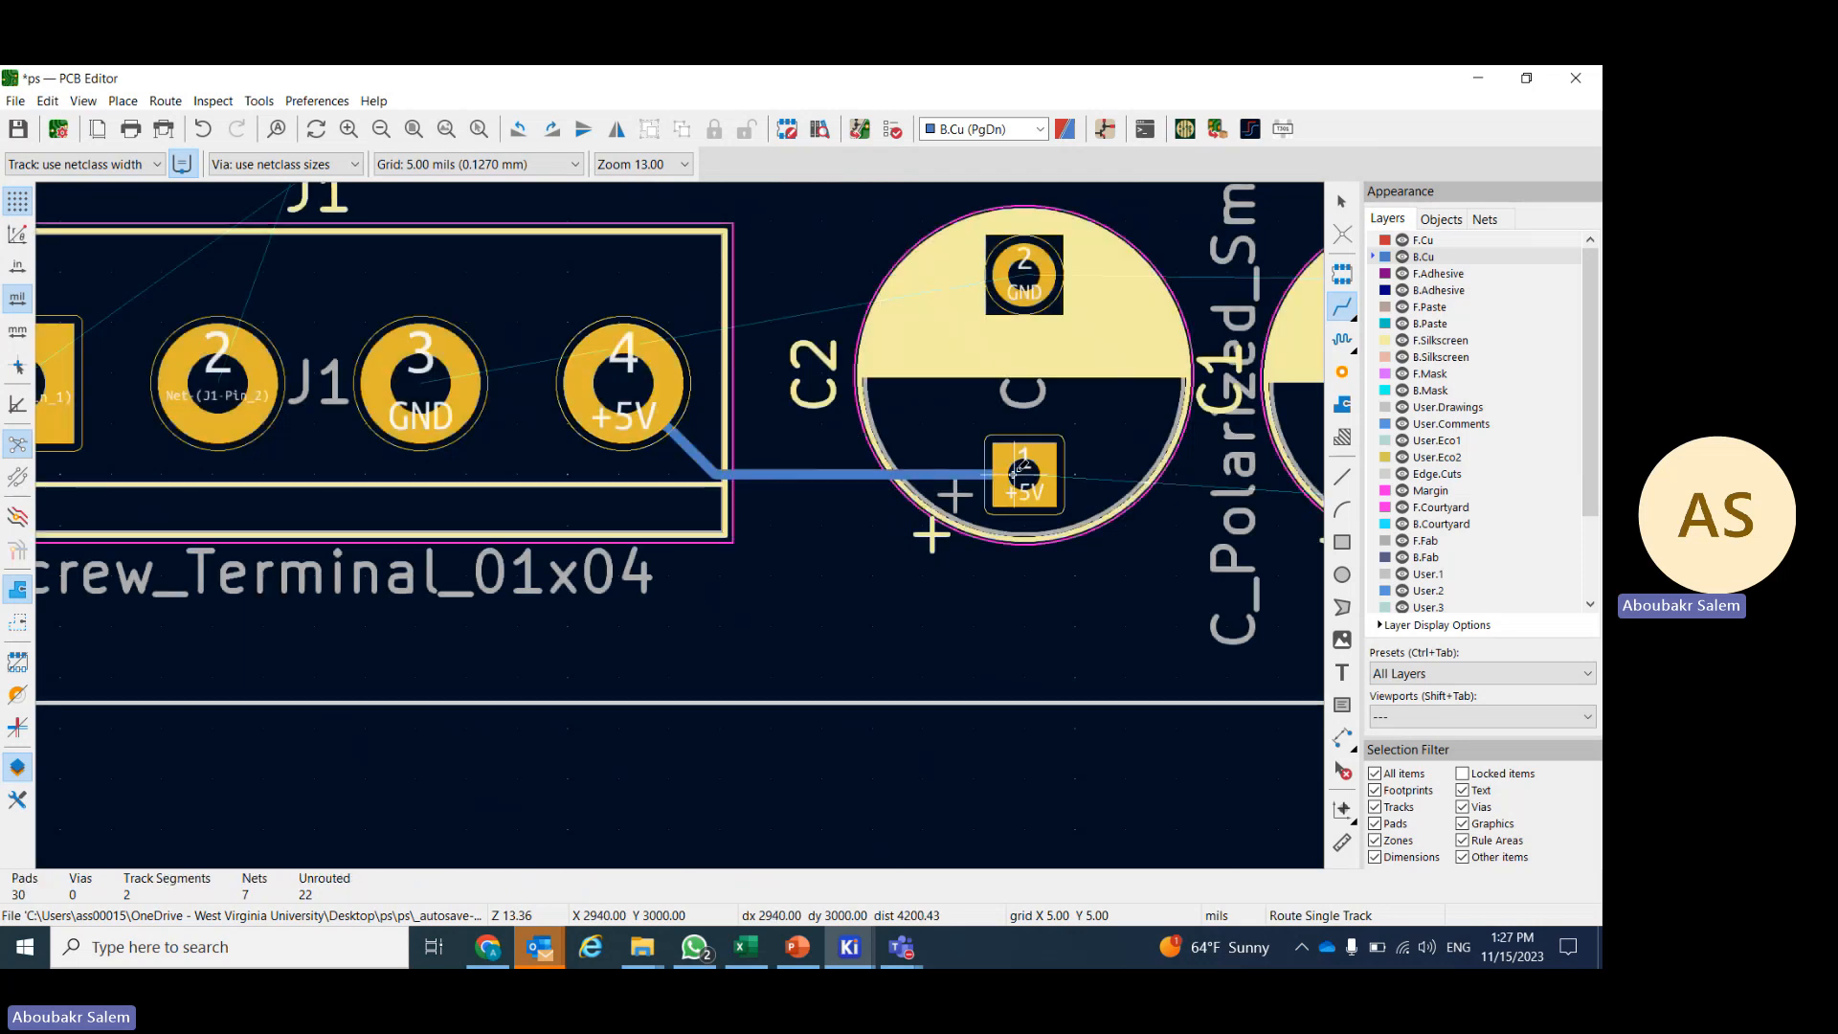
# - Try to route a +5V track on B.Cu from C2 pad 1, passing beneath C1, to pad 1 of C3
pyautogui.scroll(-3, 785, 503)
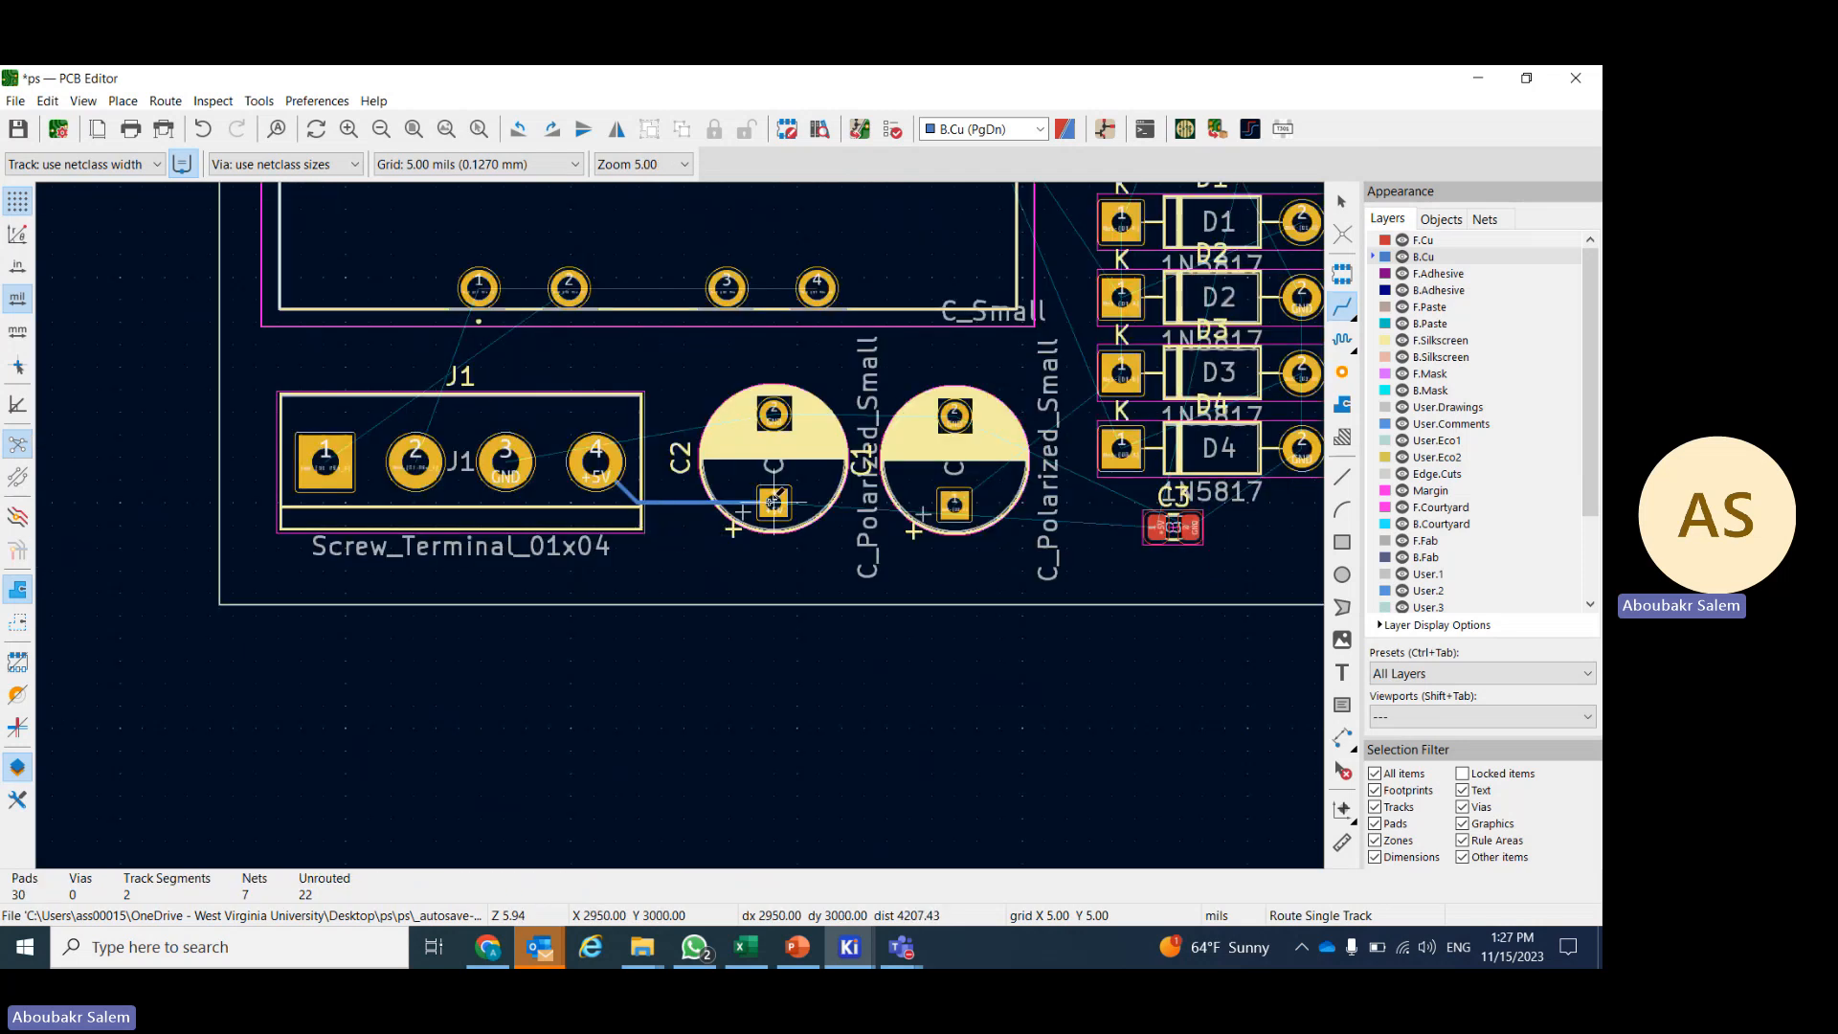
pyautogui.click(773, 502)
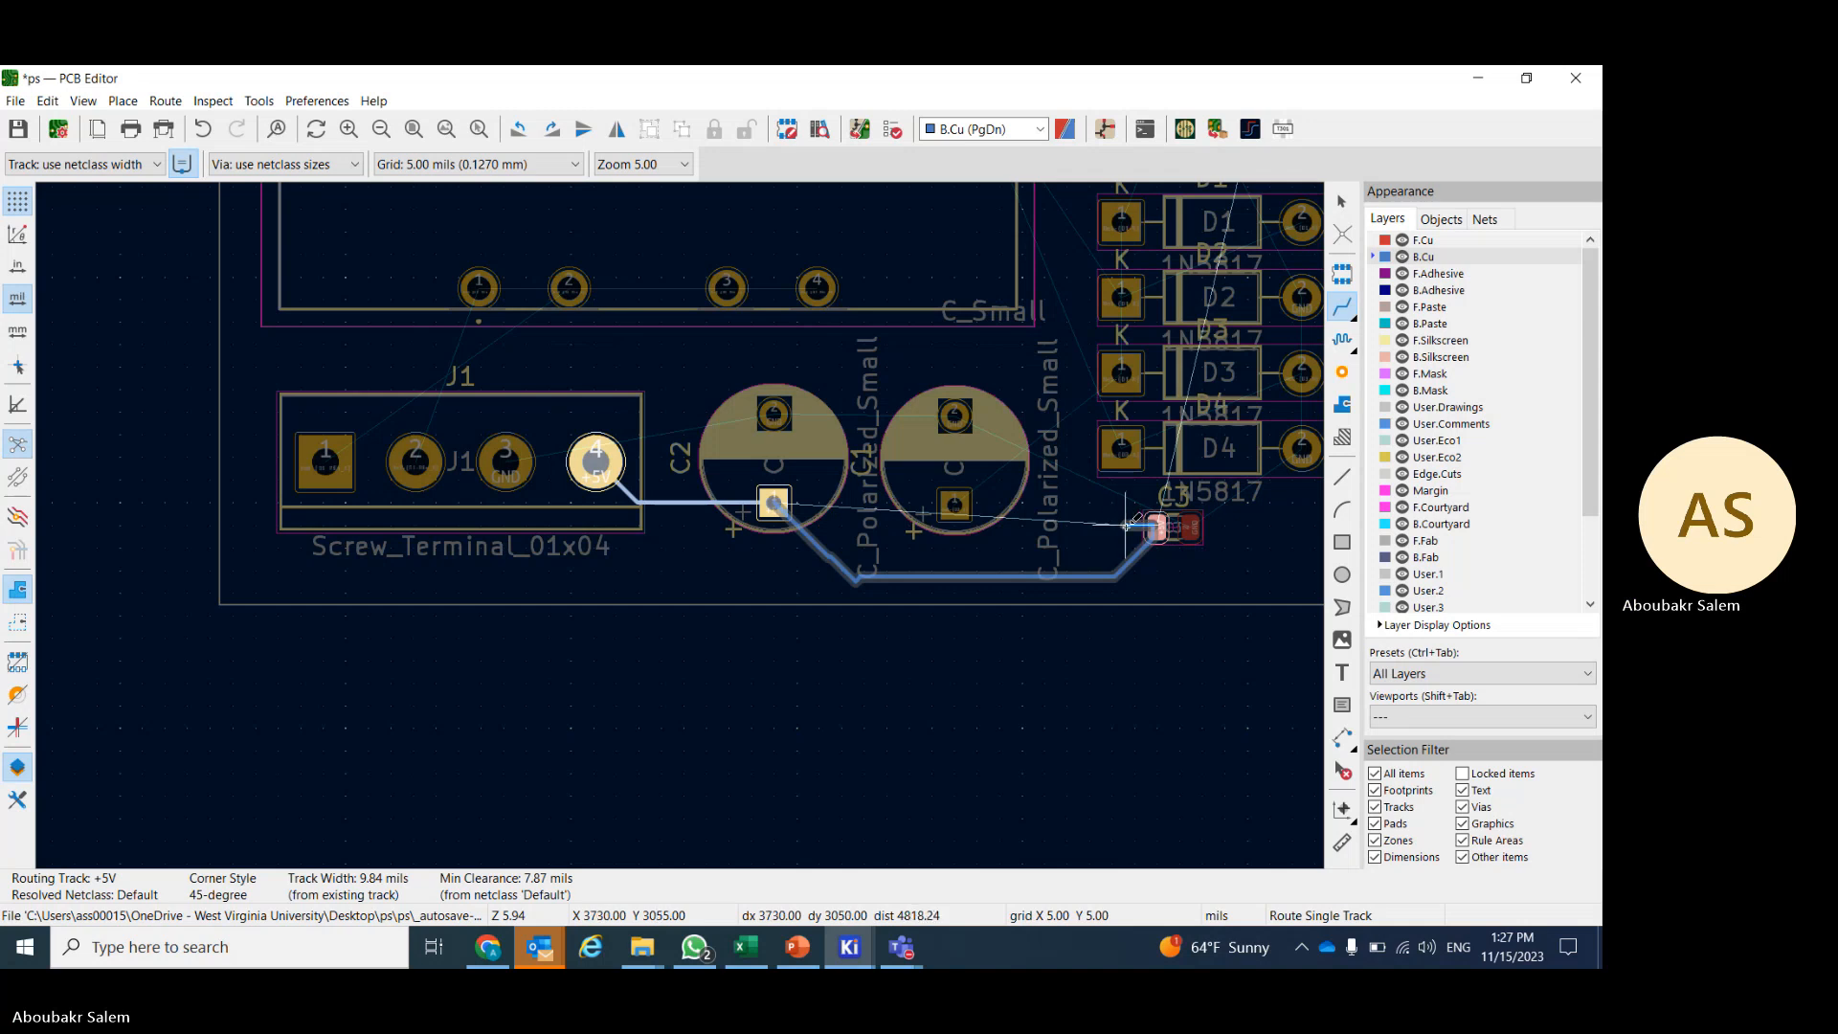
pyautogui.scroll(4, 1158, 529)
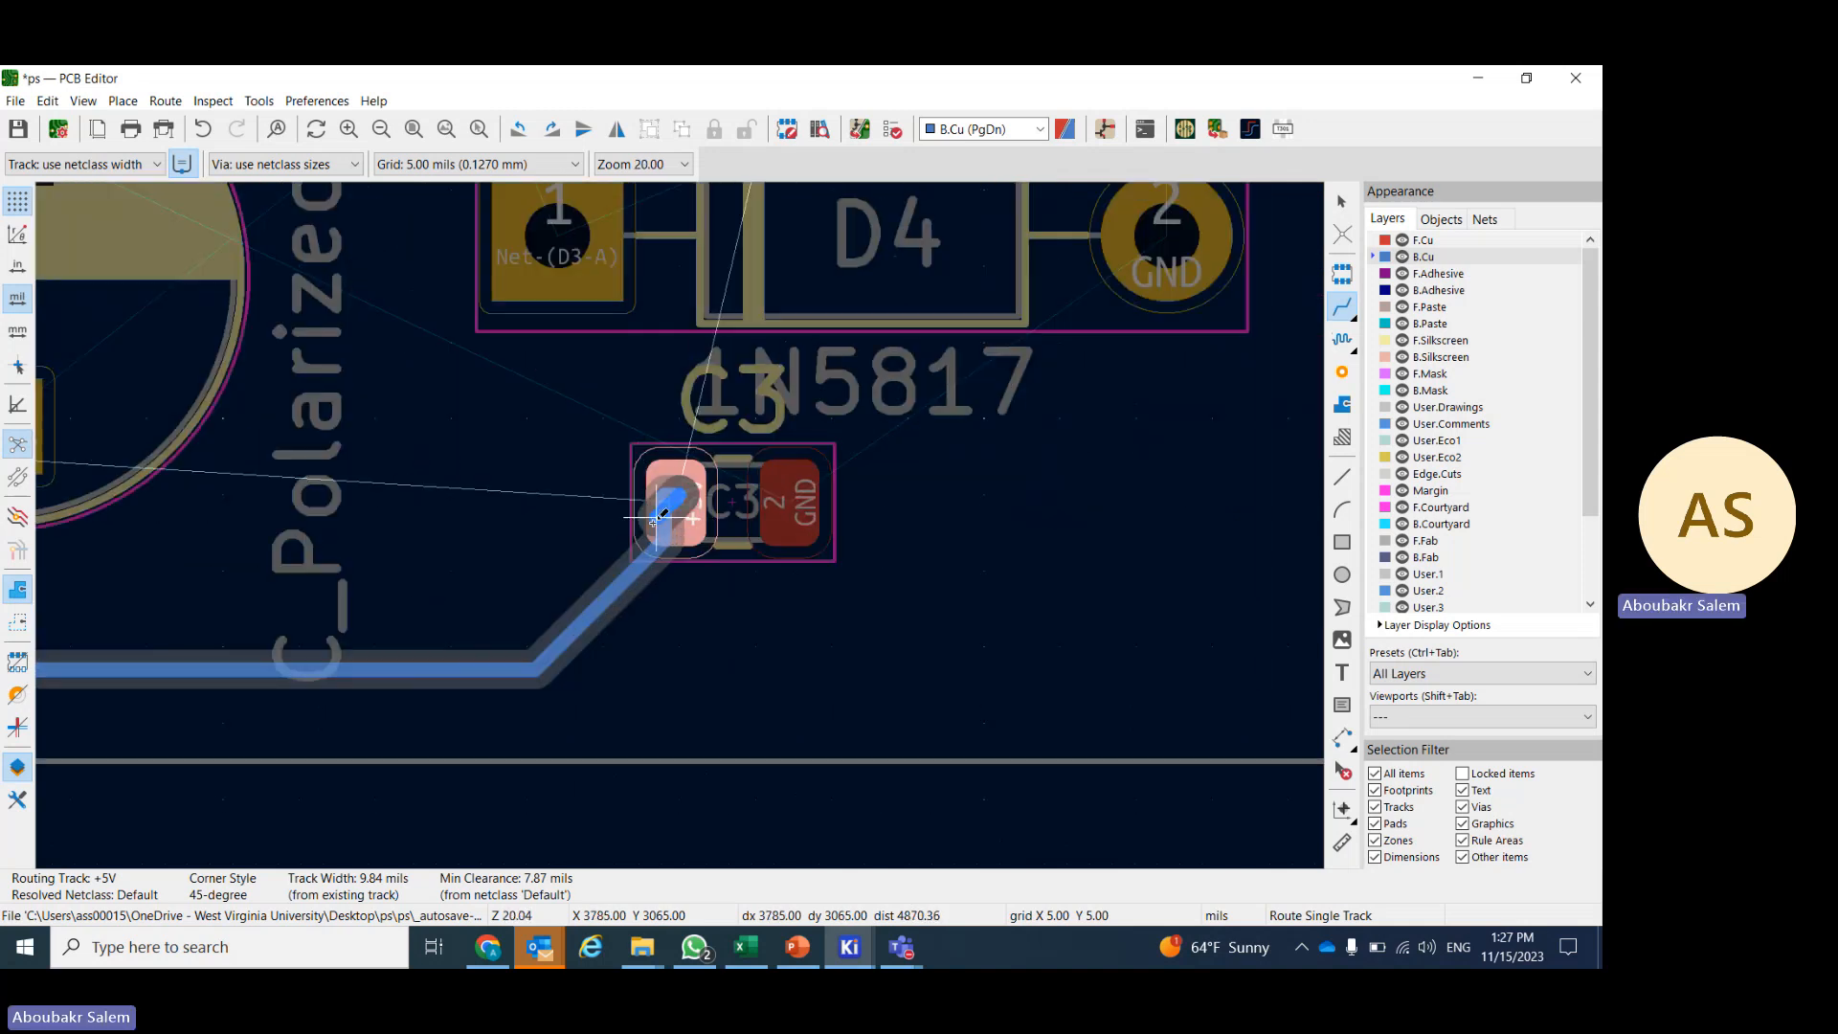
pyautogui.click(637, 480)
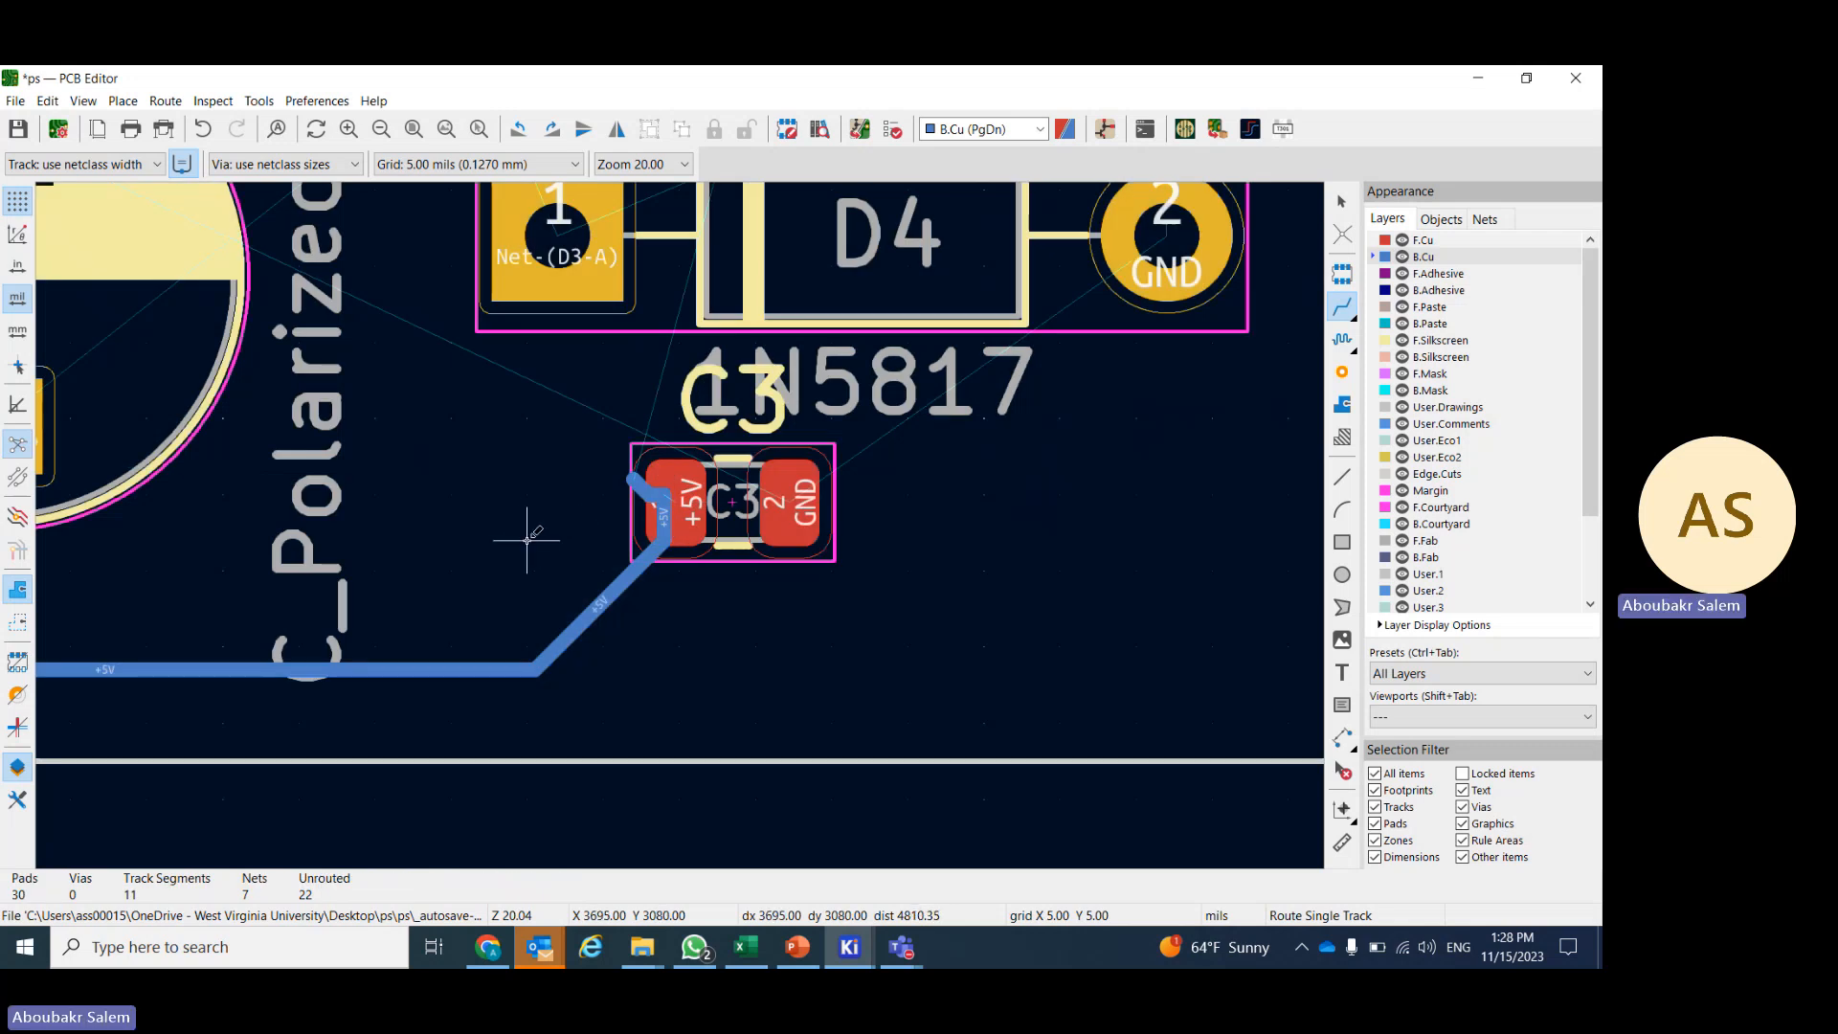
pyautogui.scroll(-1, 521, 532)
pyautogui.scroll(-3, 682, 524)
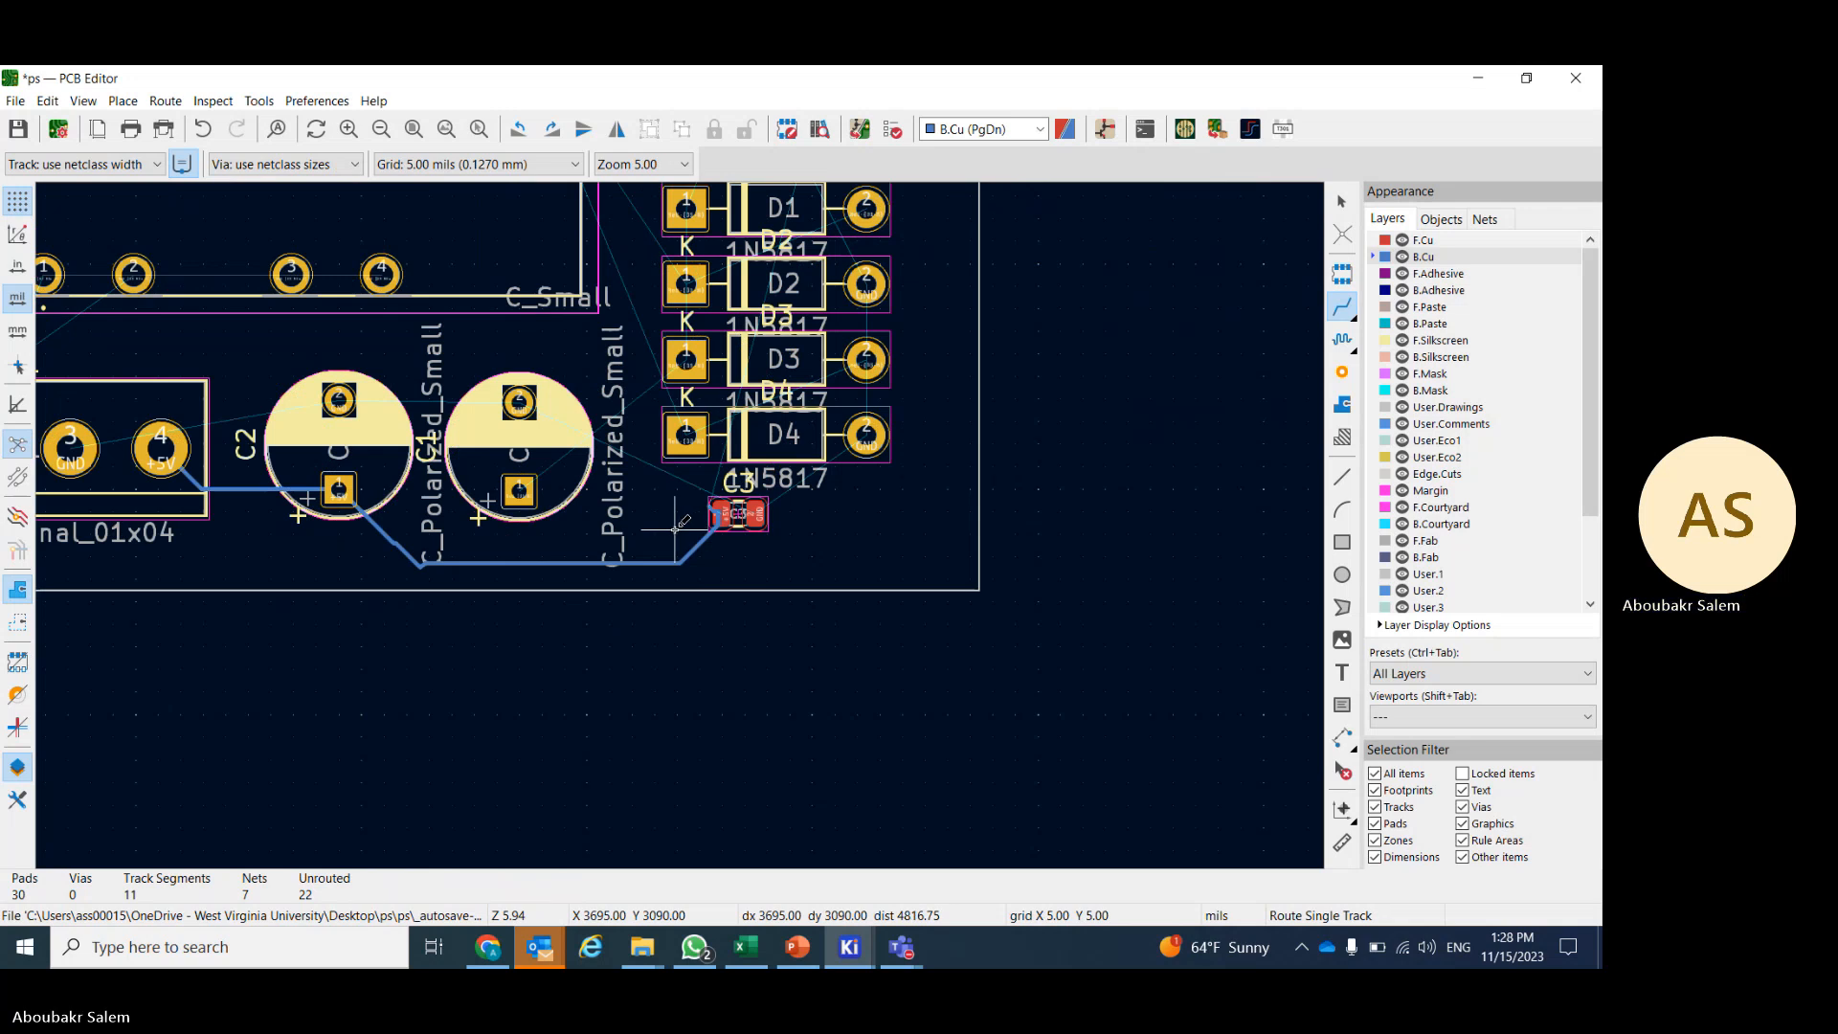
pyautogui.click(716, 531)
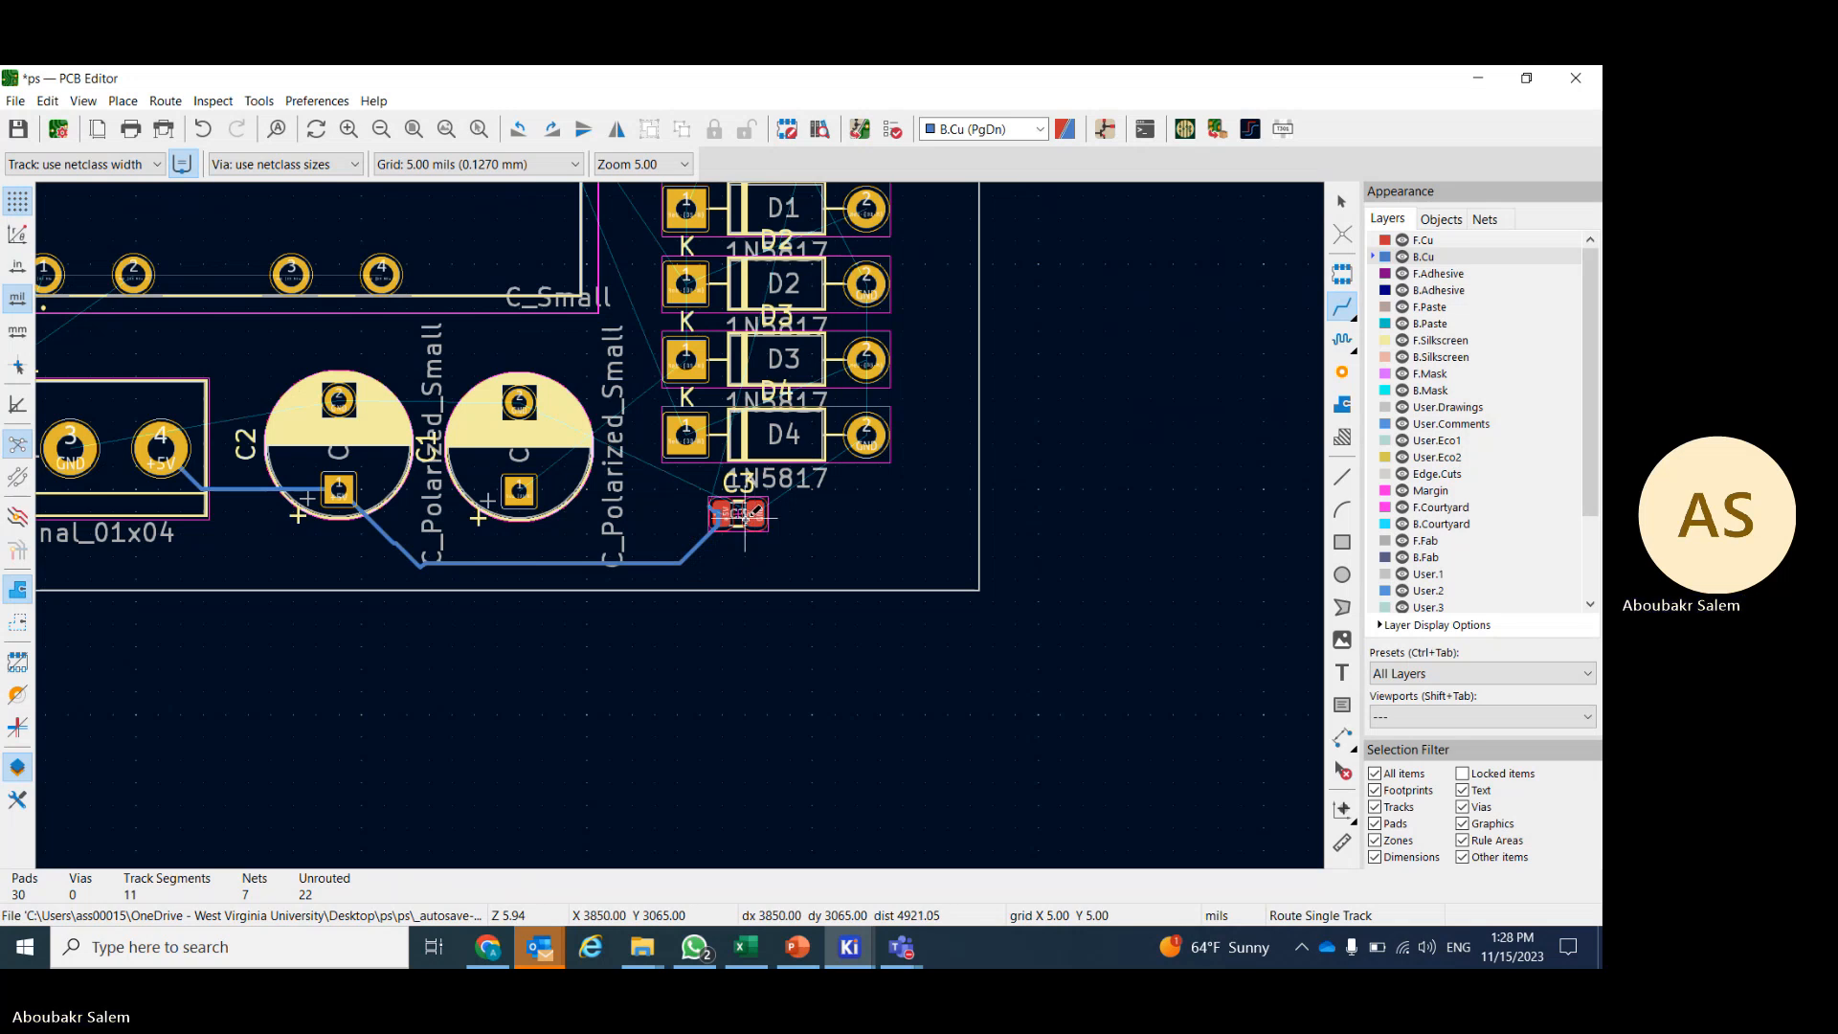
pyautogui.press('Escape')
# - Delete the +5V track segments running beneath C1 between C2 and C3, including the short leftover pieces near C2
pyautogui.click(696, 546)
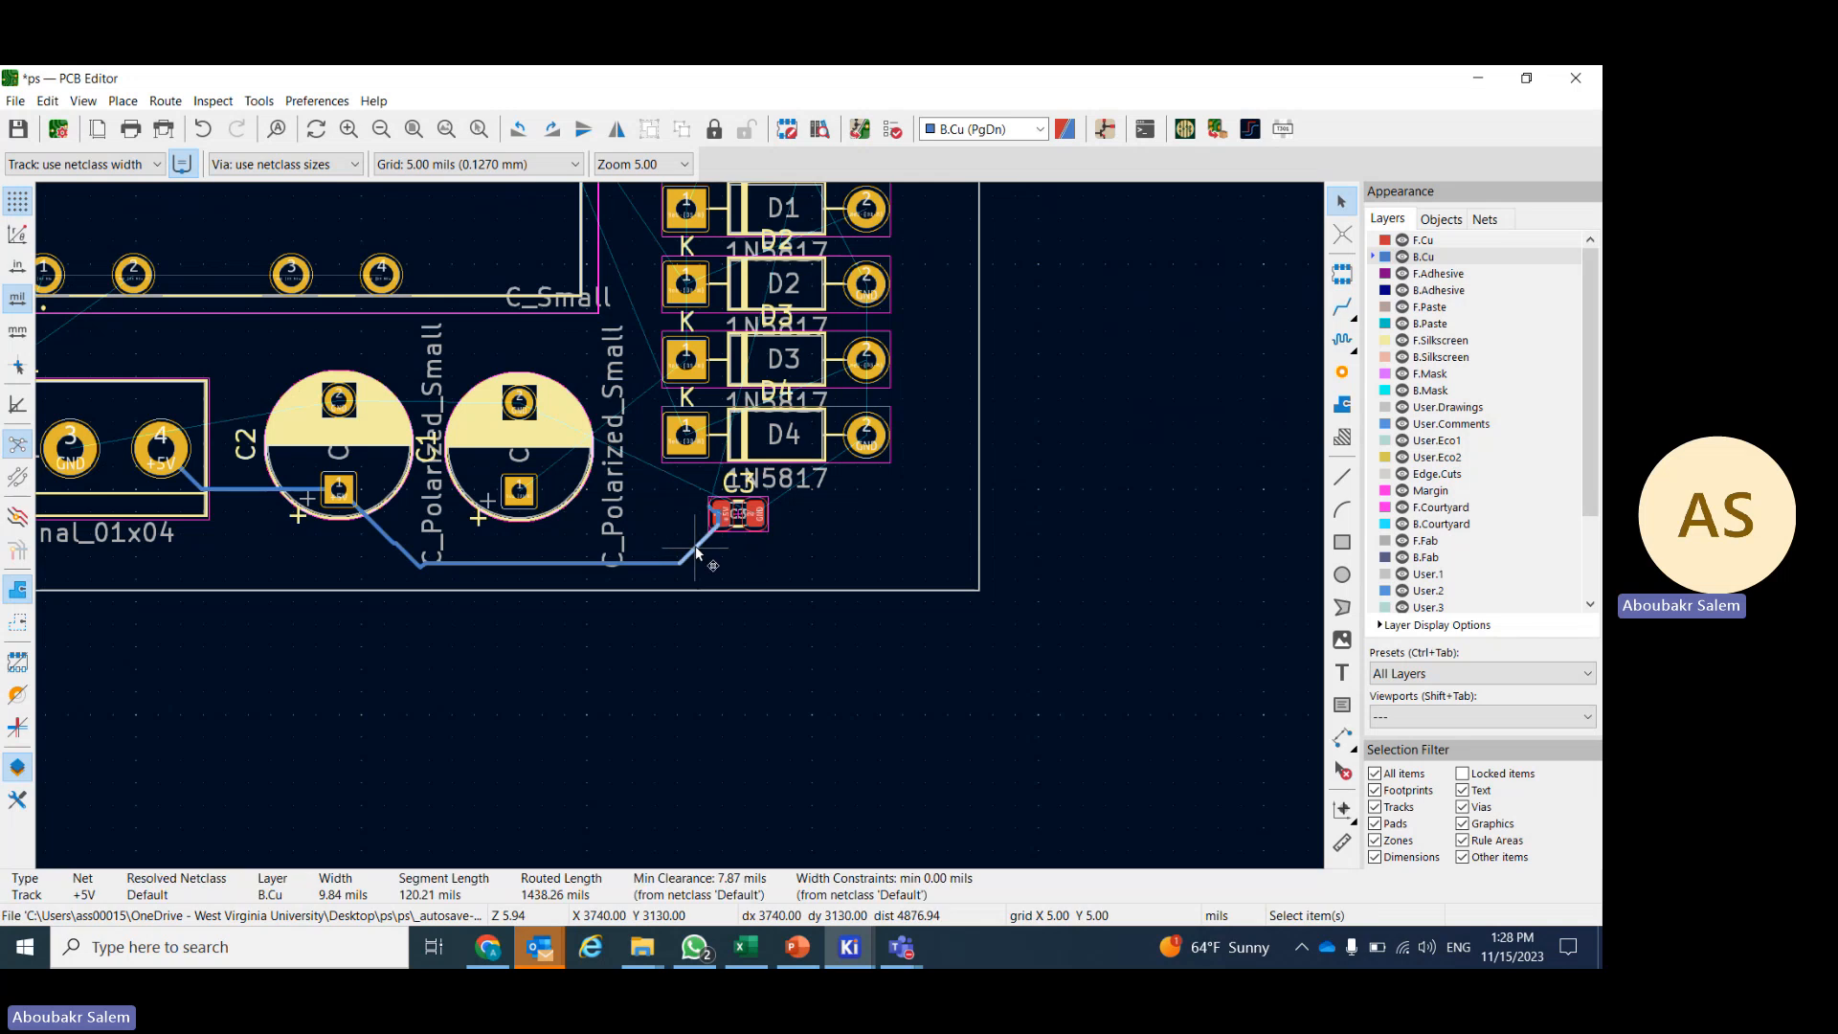
pyautogui.press('Delete')
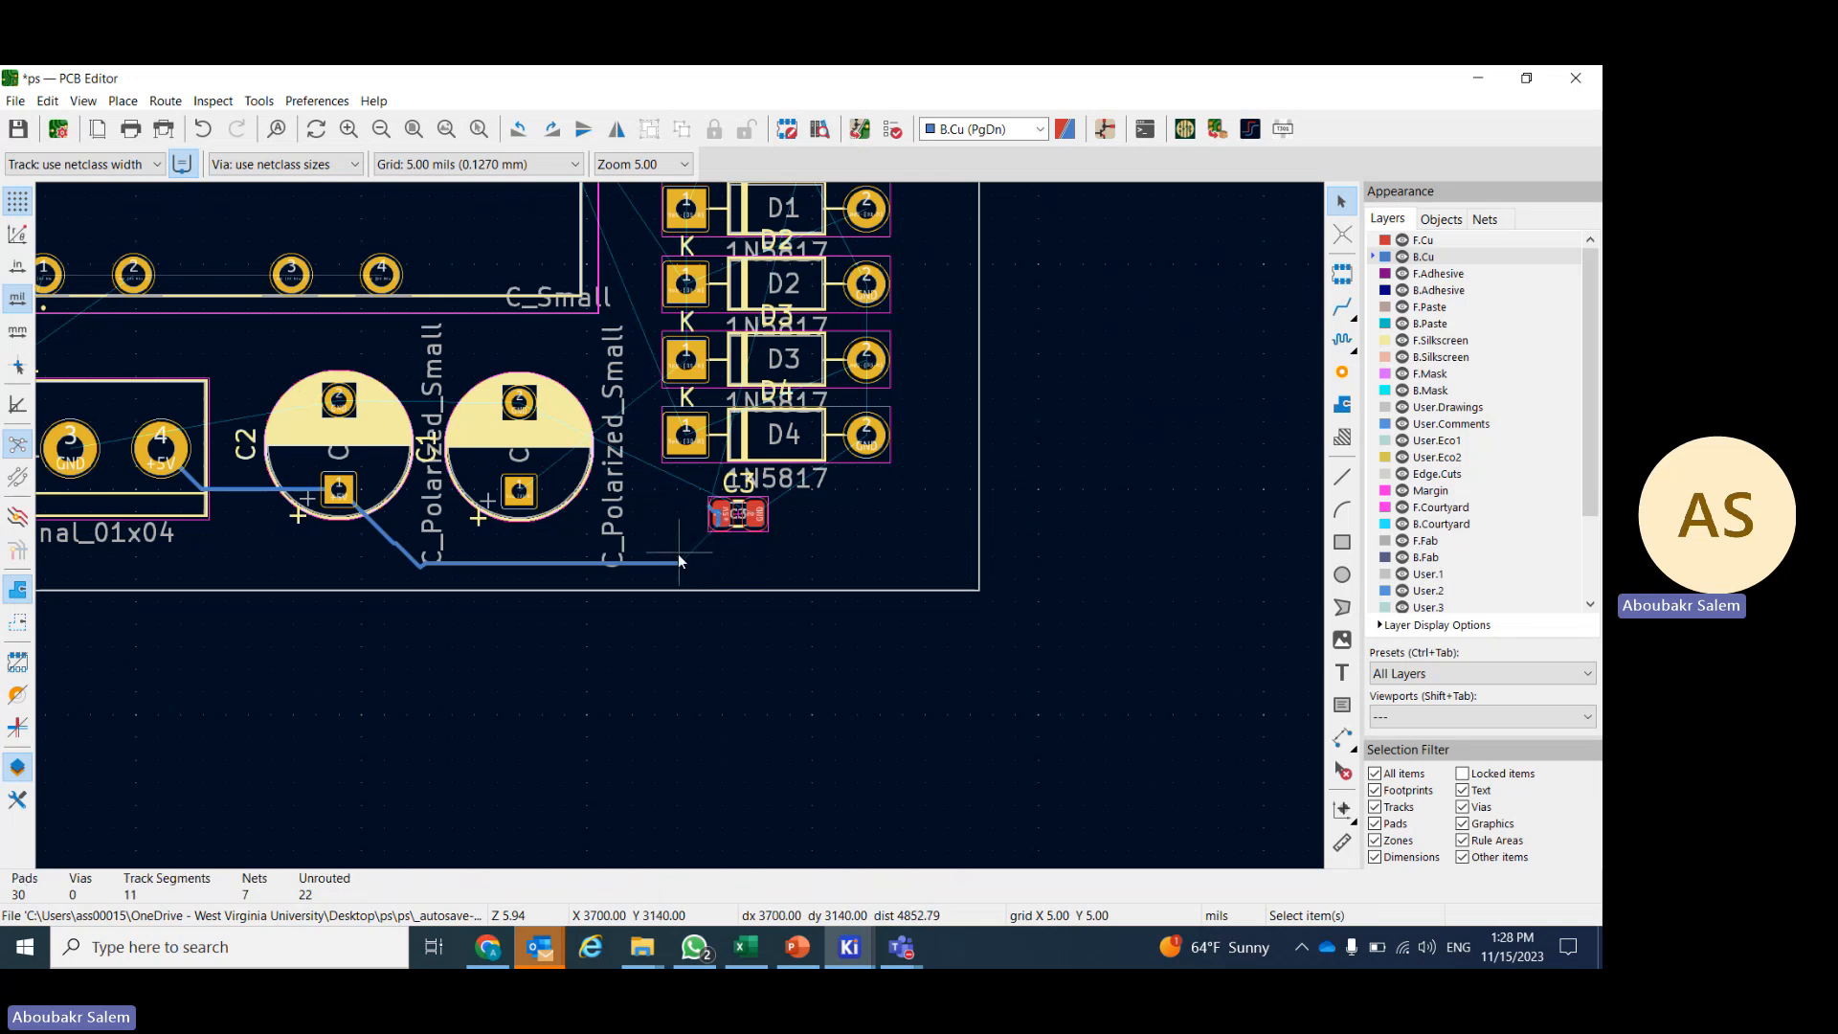
pyautogui.click(673, 562)
pyautogui.press('Delete')
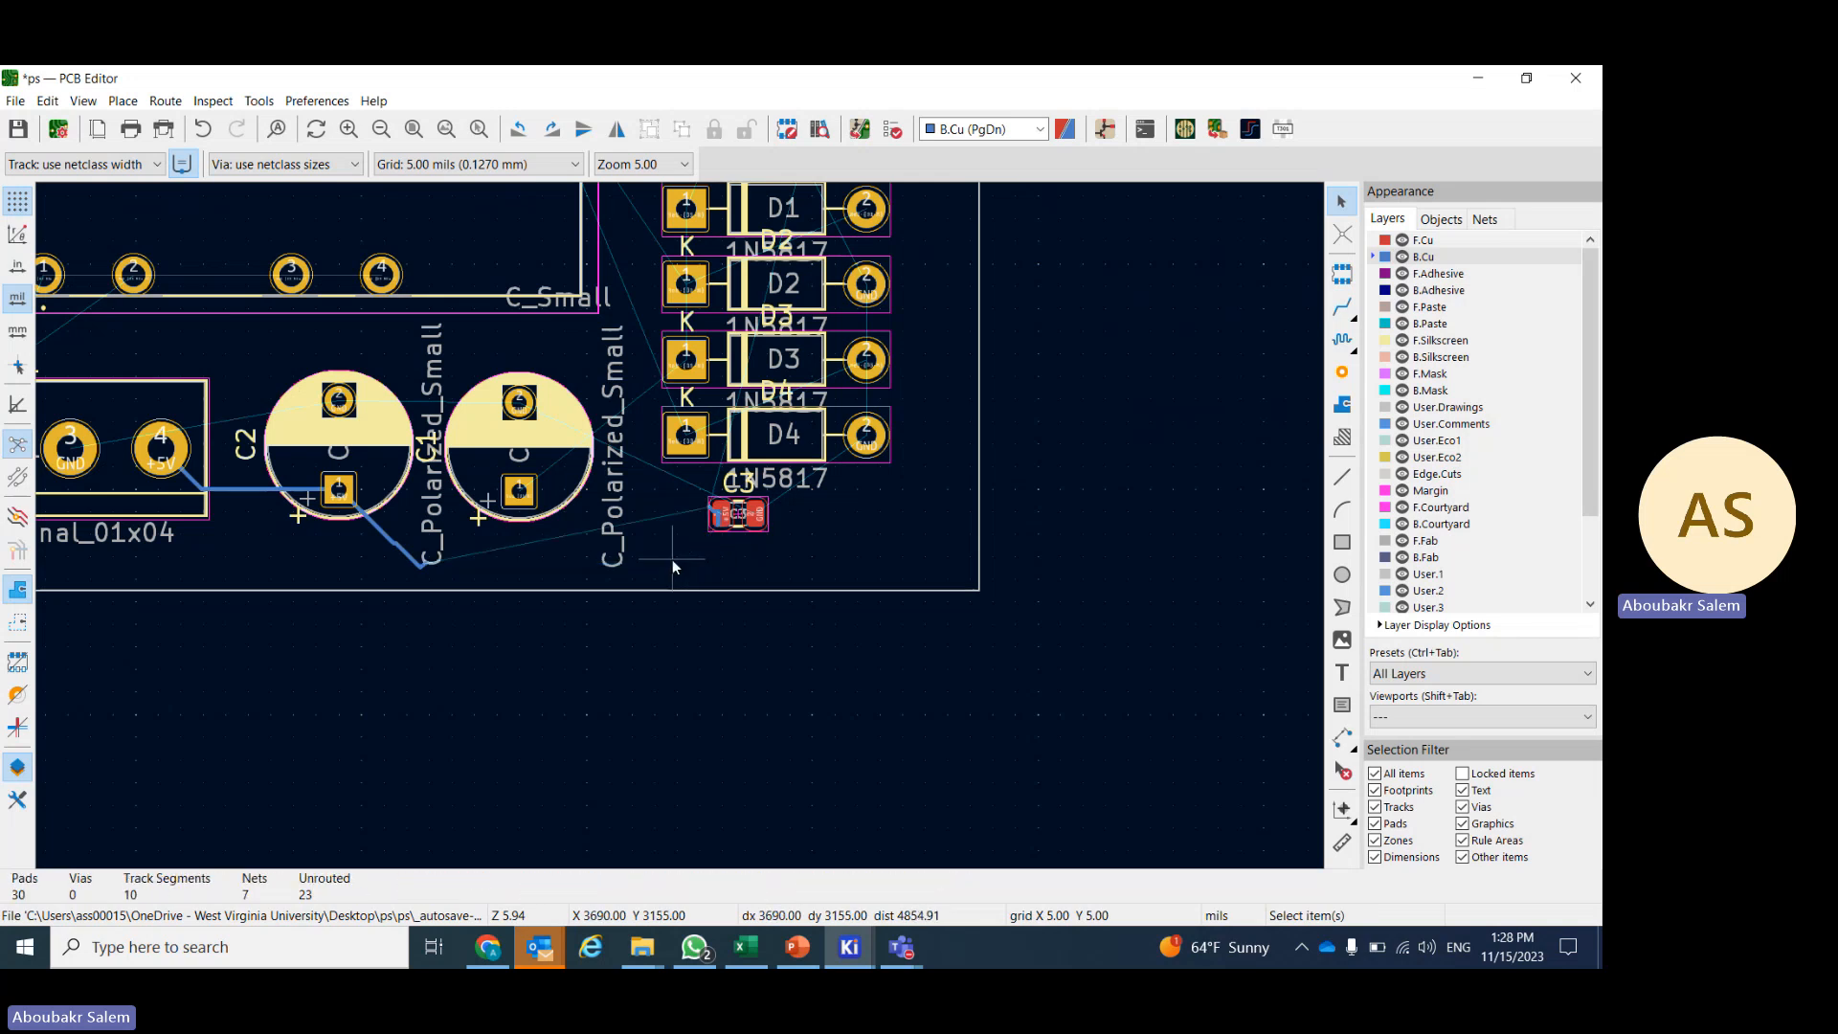
pyautogui.click(394, 537)
pyautogui.press('Delete')
pyautogui.scroll(5, 455, 555)
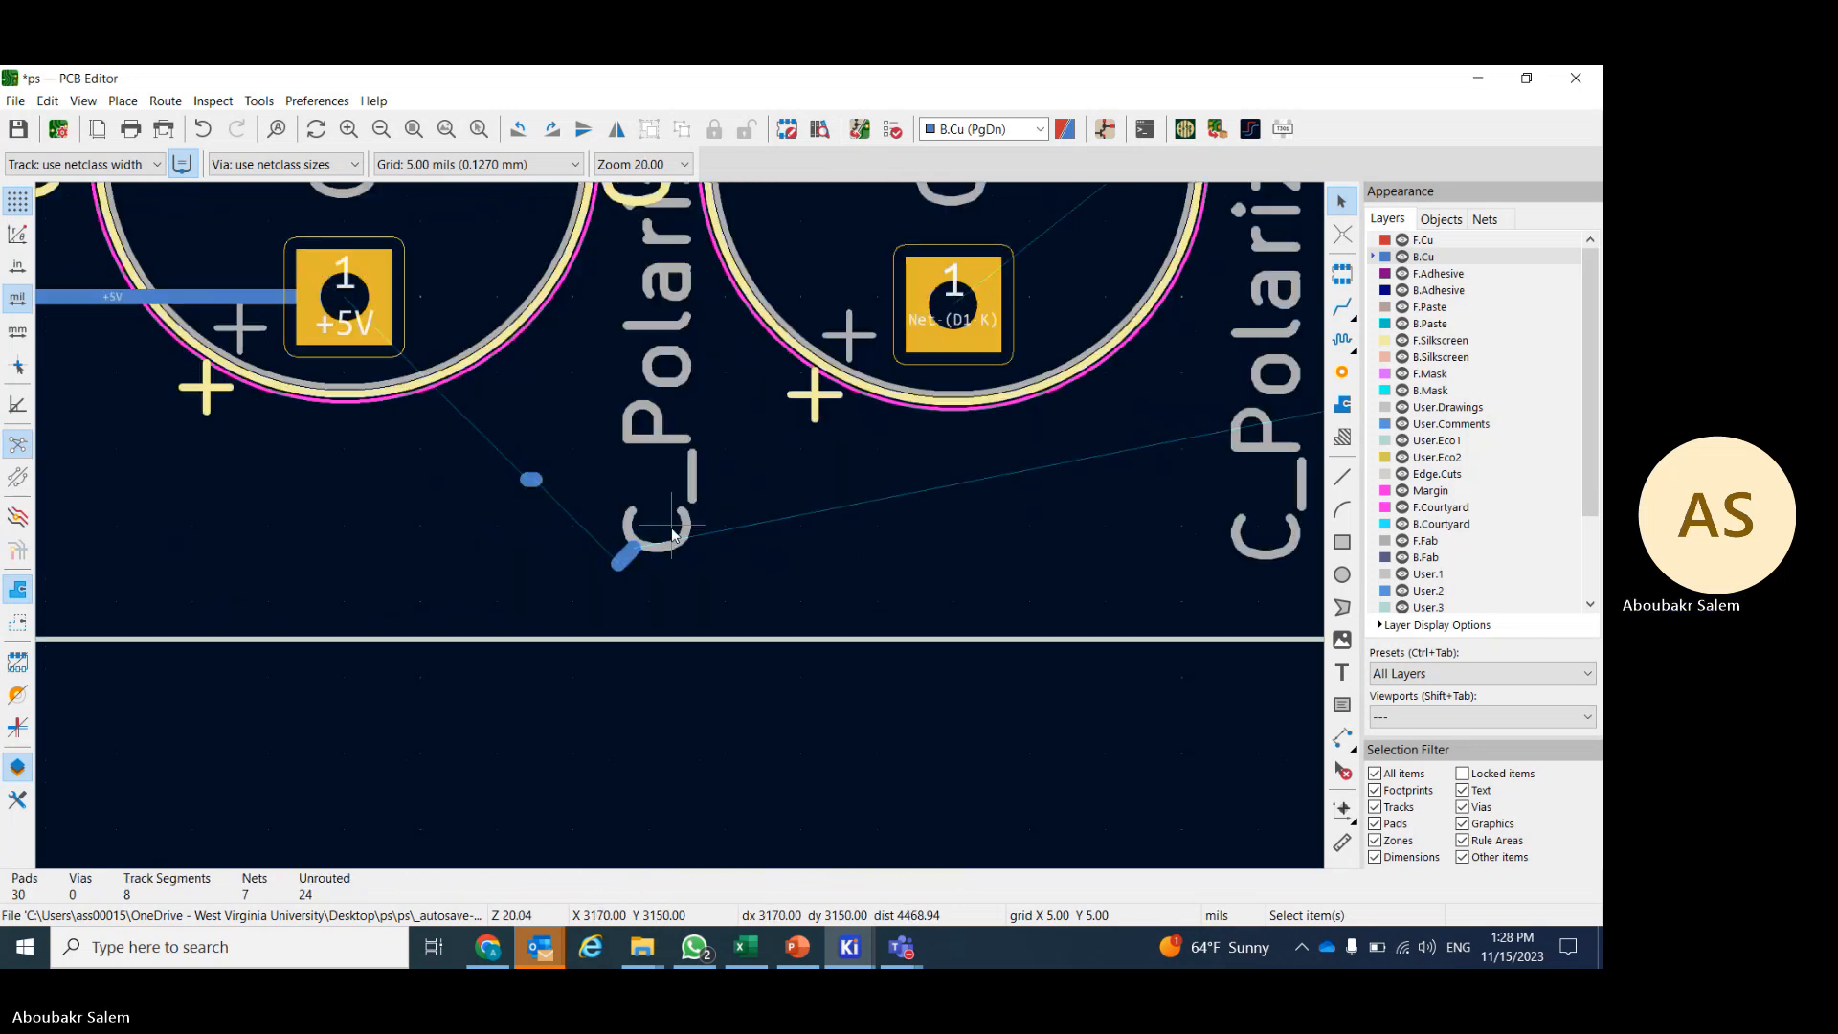
pyautogui.click(623, 559)
pyautogui.press('Delete')
pyautogui.moveTo(457, 462); pyautogui.dragTo(611, 498)
pyautogui.press('Delete')
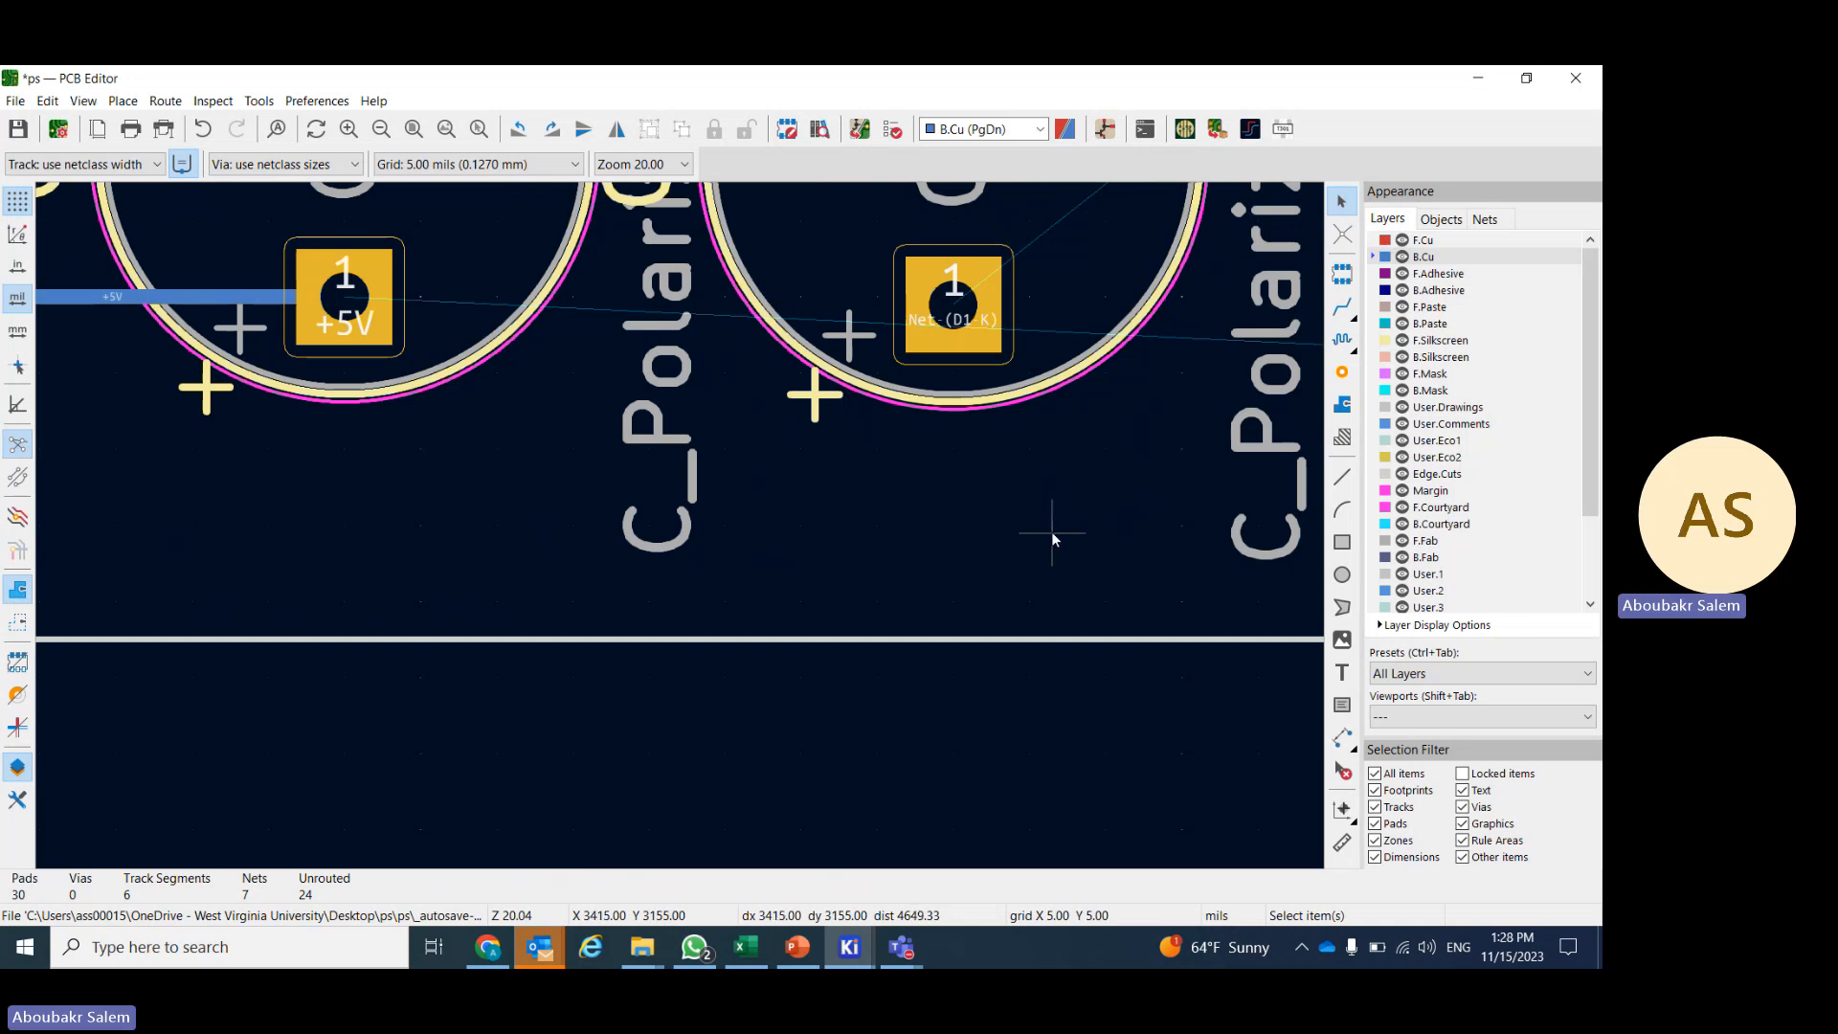
pyautogui.scroll(-5, 936, 536)
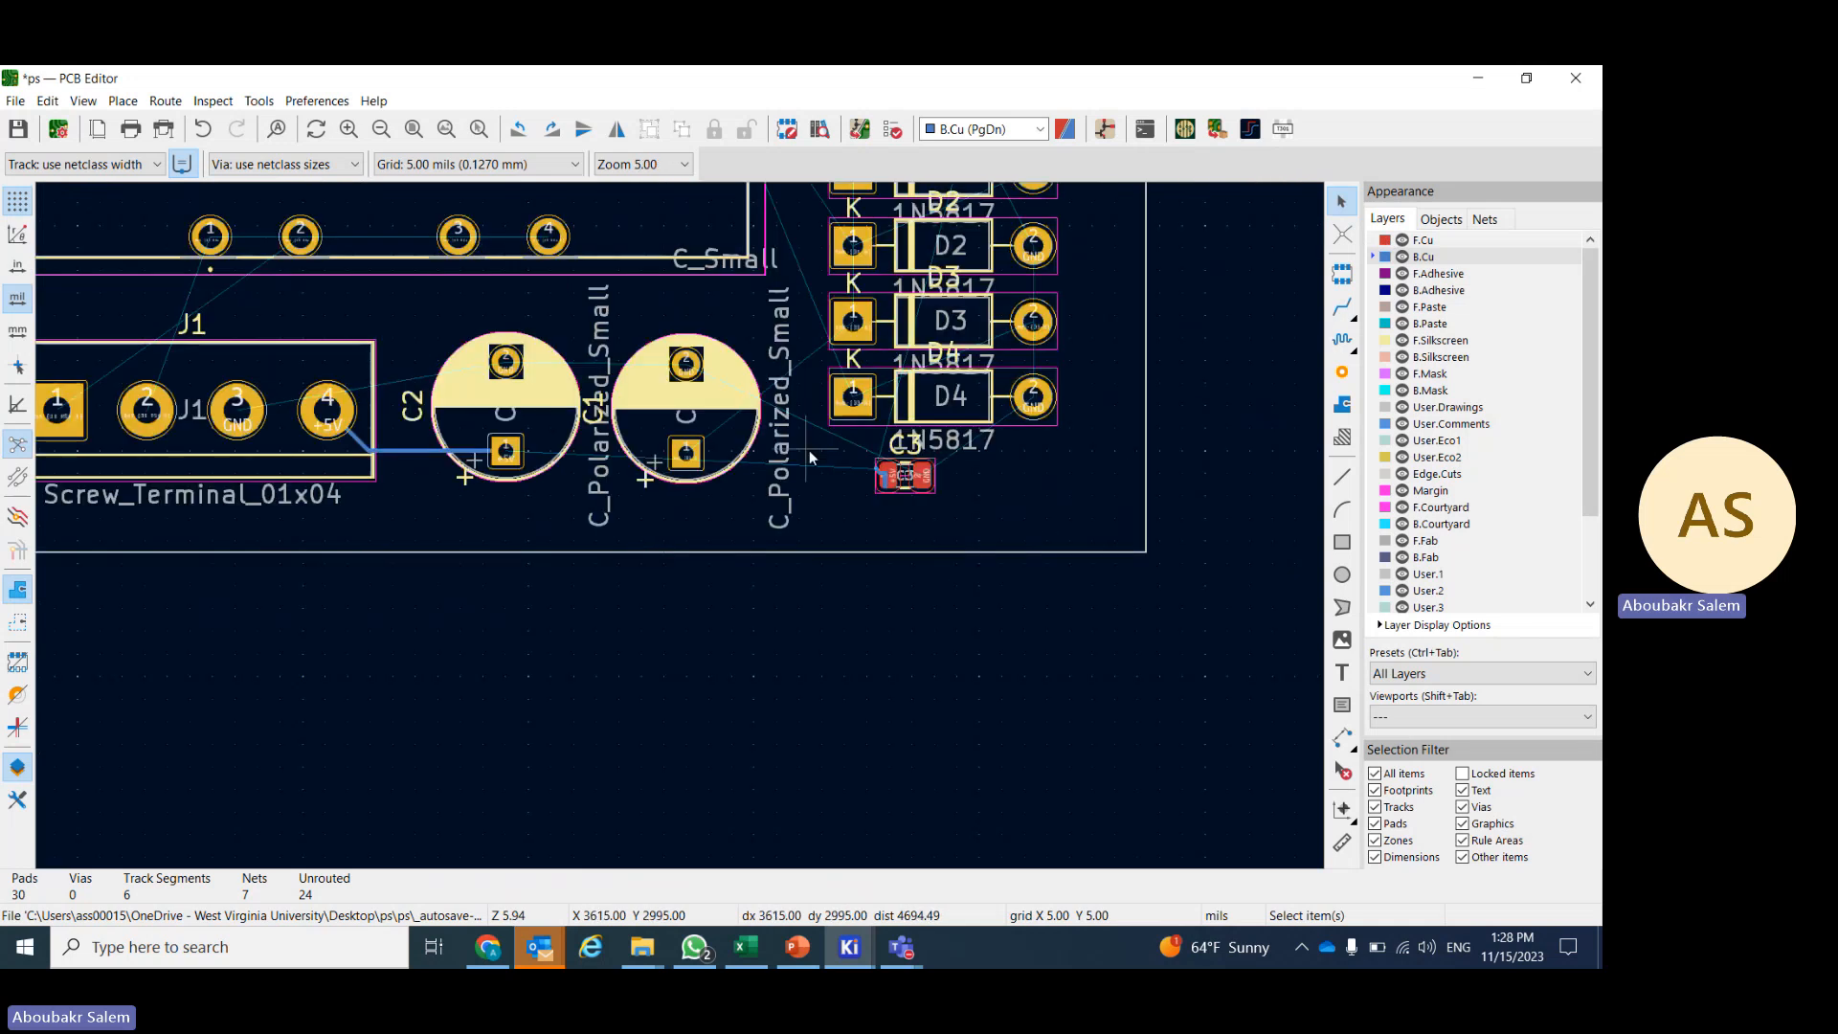
# - Flip capacitor C3 to the back side of the board
pyautogui.scroll(3, 947, 412)
pyautogui.click(886, 560)
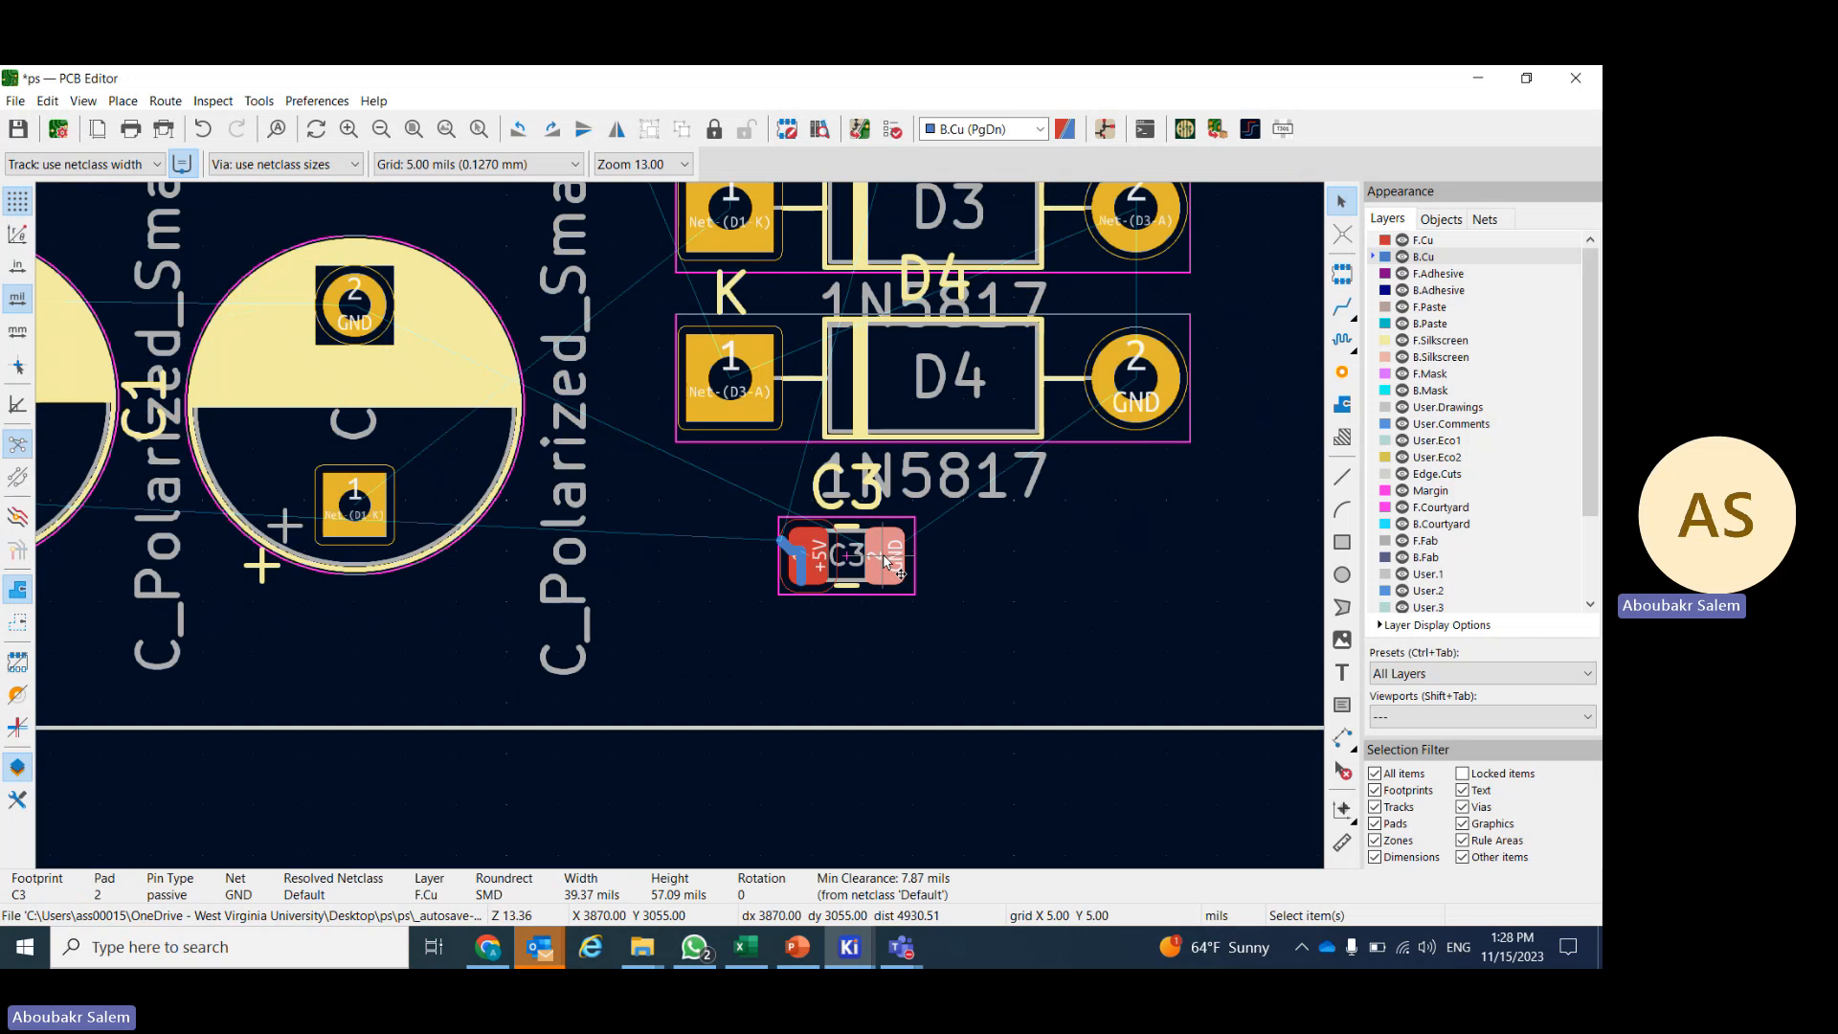
pyautogui.rightClick(885, 561)
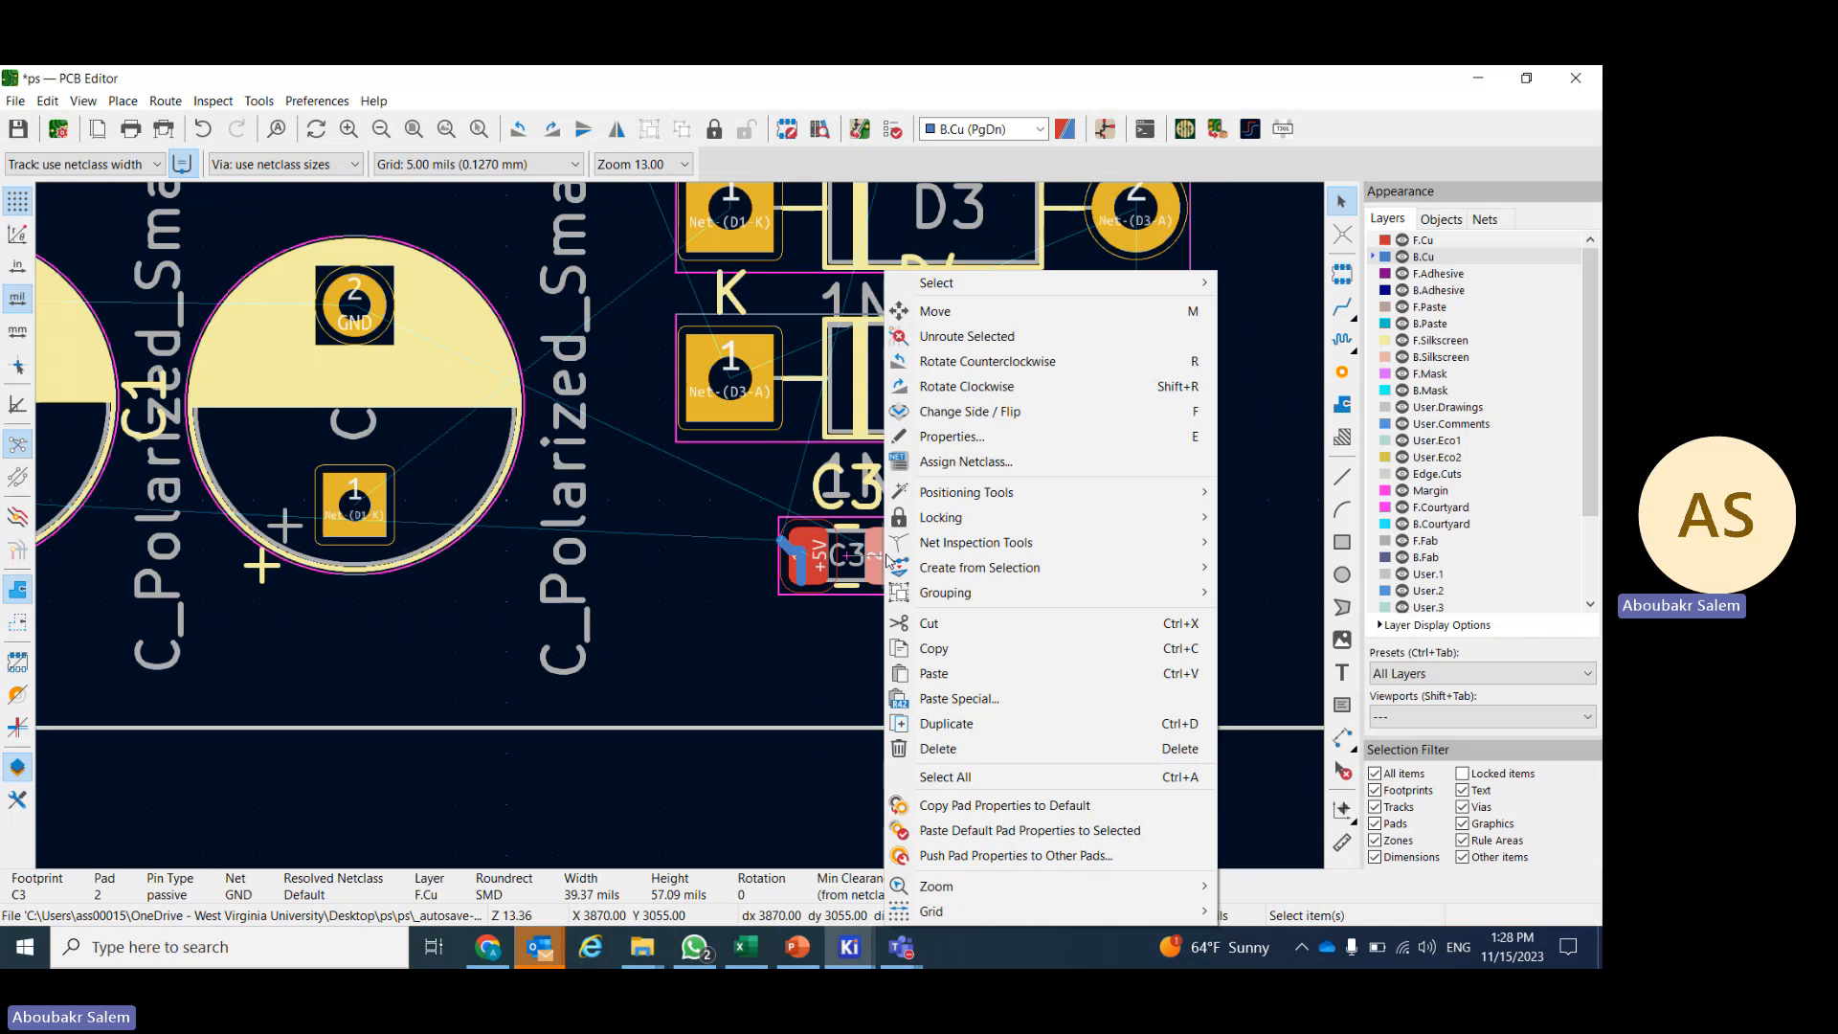
pyautogui.moveTo(900, 556)
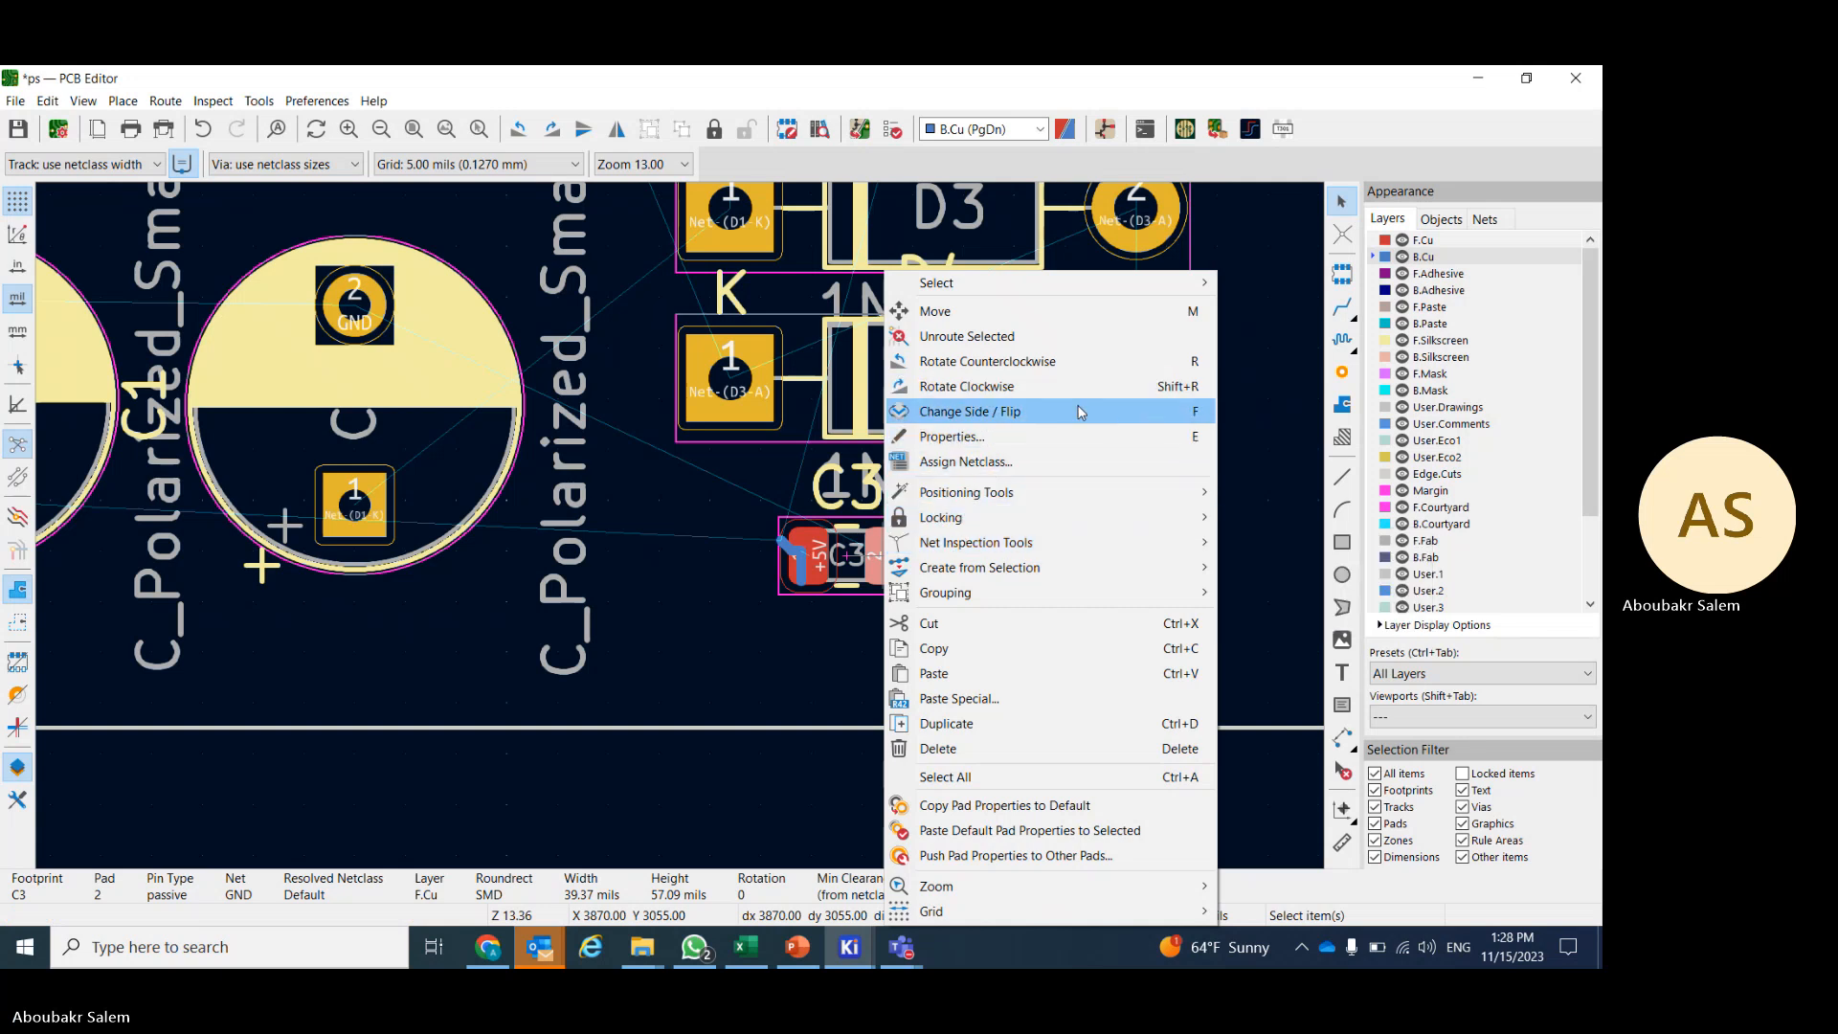
pyautogui.click(952, 412)
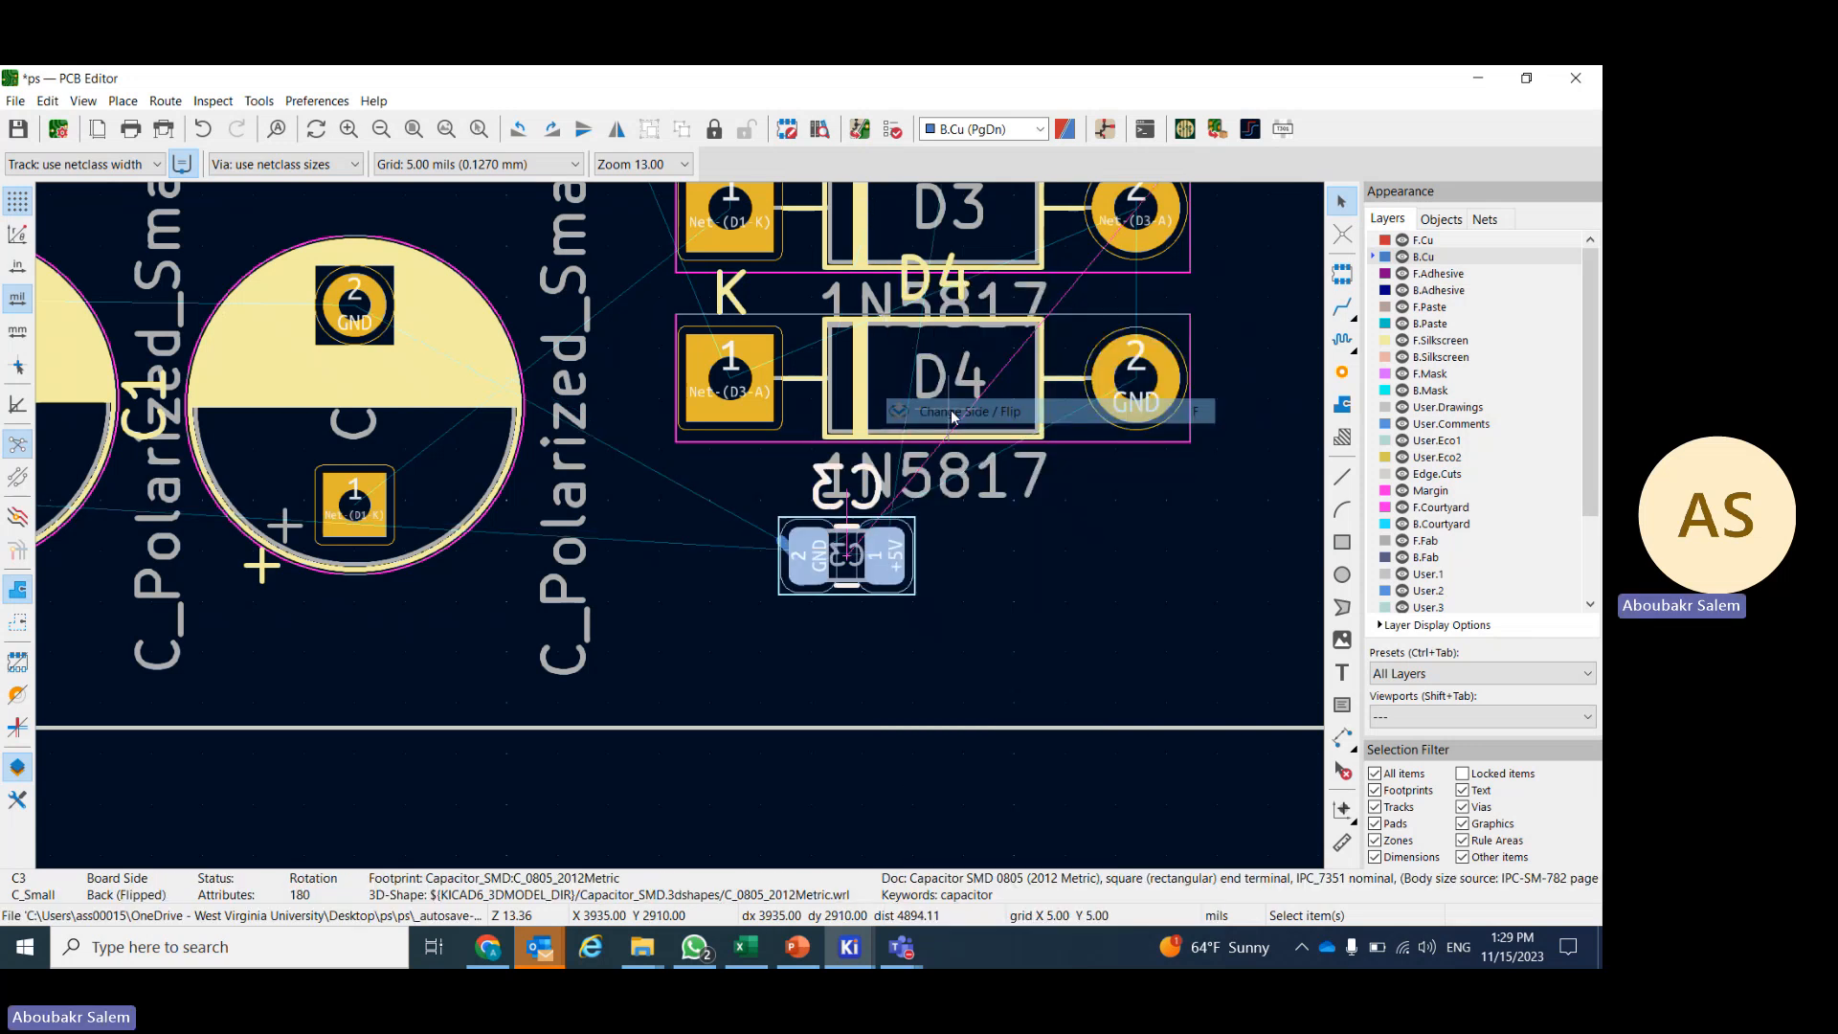
pyautogui.click(958, 568)
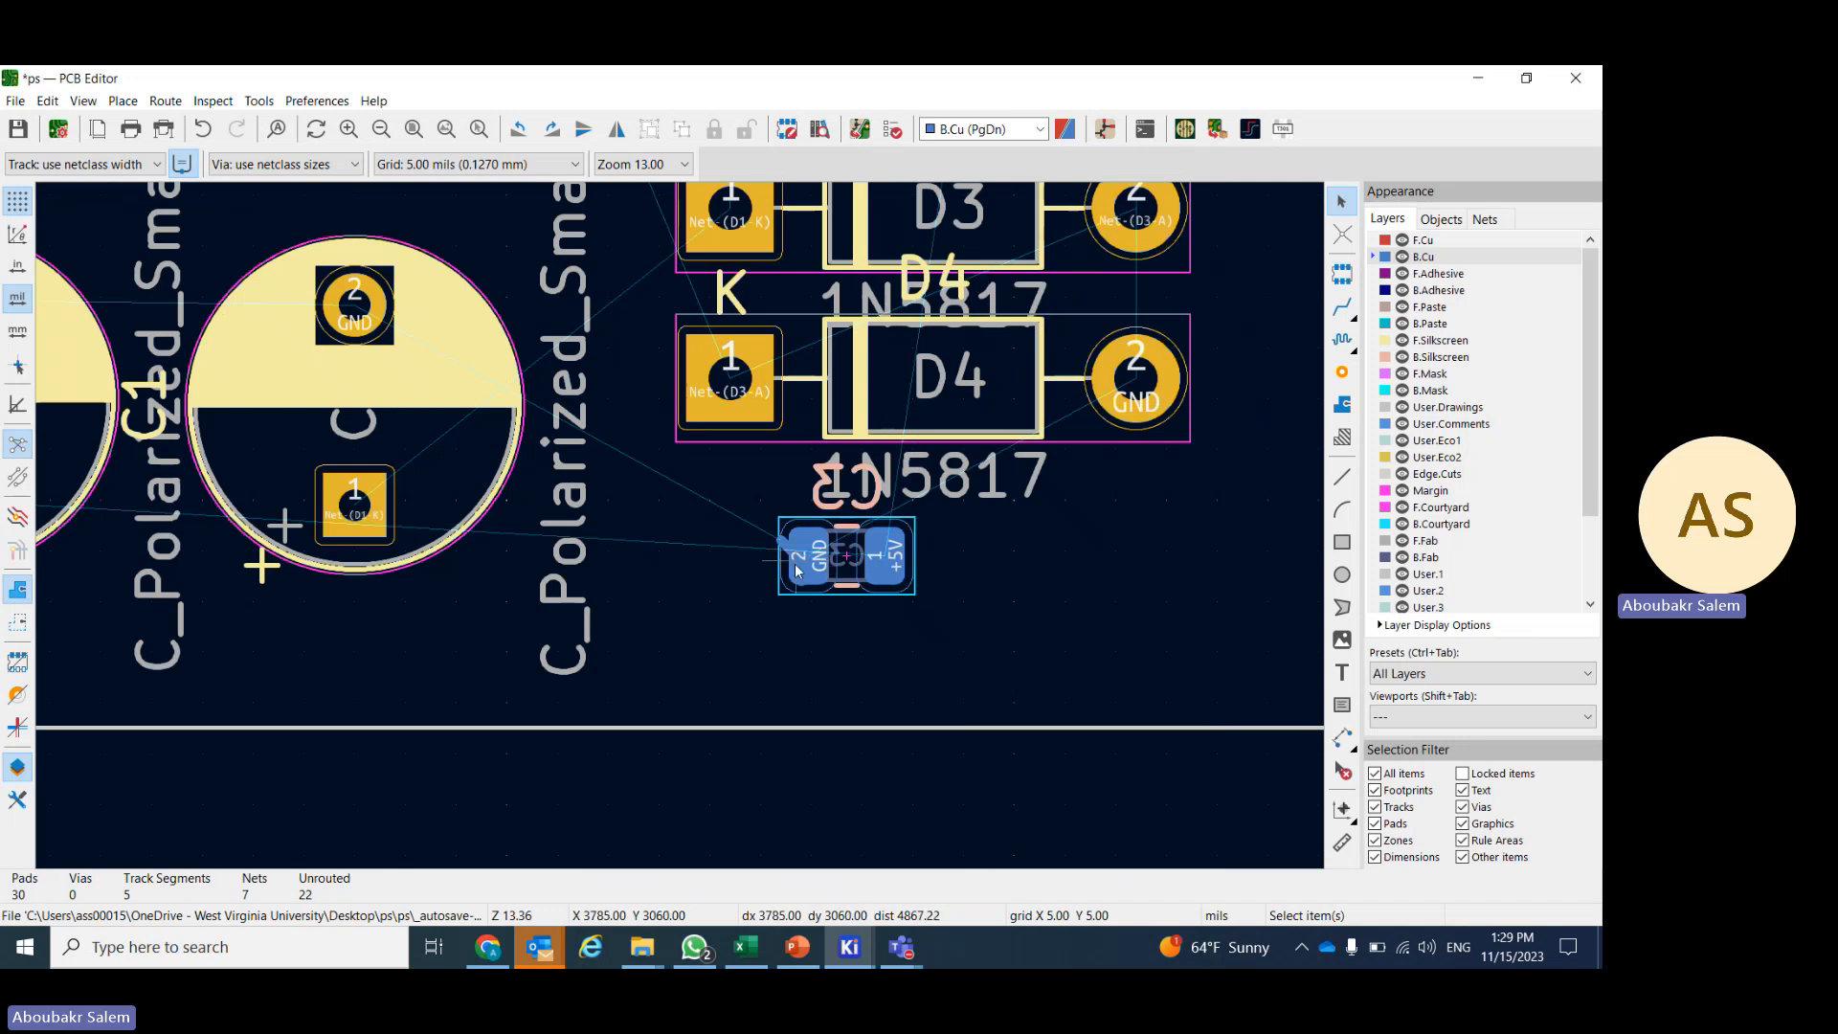
# - Move capacitor C3 directly beneath C2, just inside the lower board edge
pyautogui.click(814, 584)
pyautogui.moveTo(812, 559); pyautogui.dragTo(432, 534)
pyautogui.scroll(-4, 613, 516)
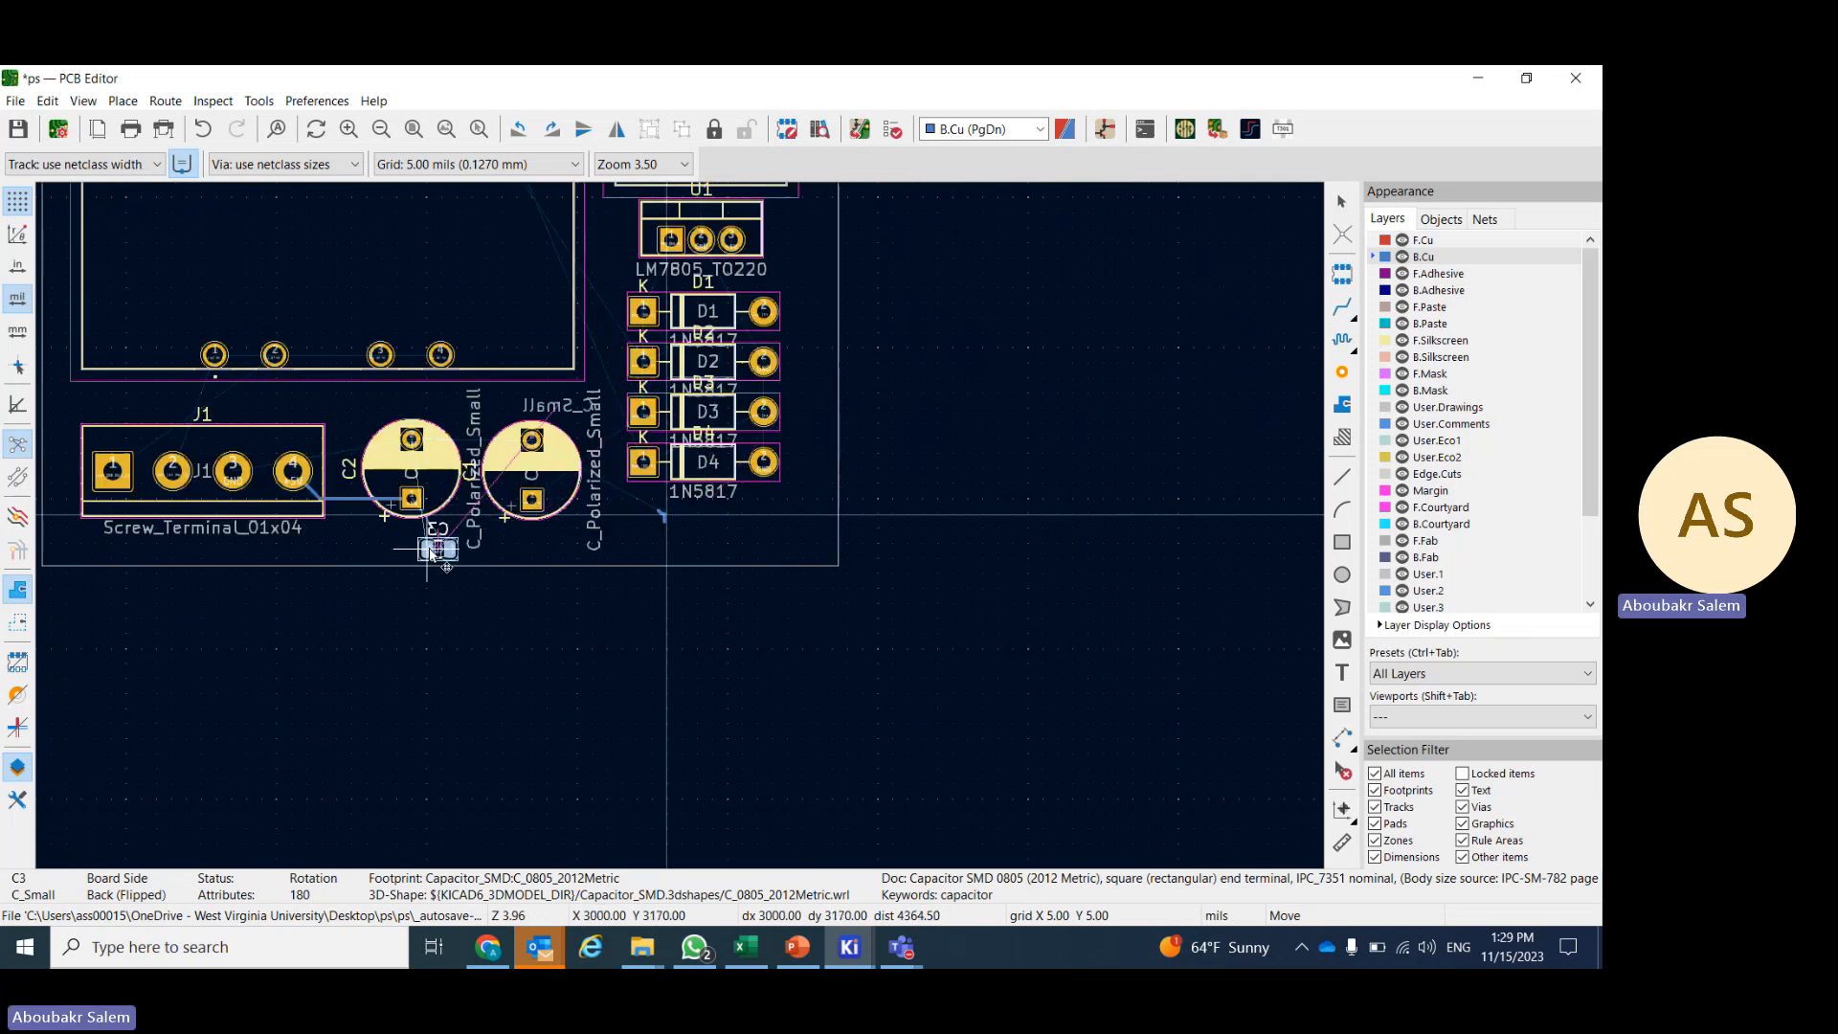
pyautogui.scroll(4, 432, 534)
pyautogui.moveTo(682, 521)
pyautogui.mouseDown()
pyautogui.moveTo(556, 524)
pyautogui.moveTo(658, 522)
pyautogui.mouseUp()
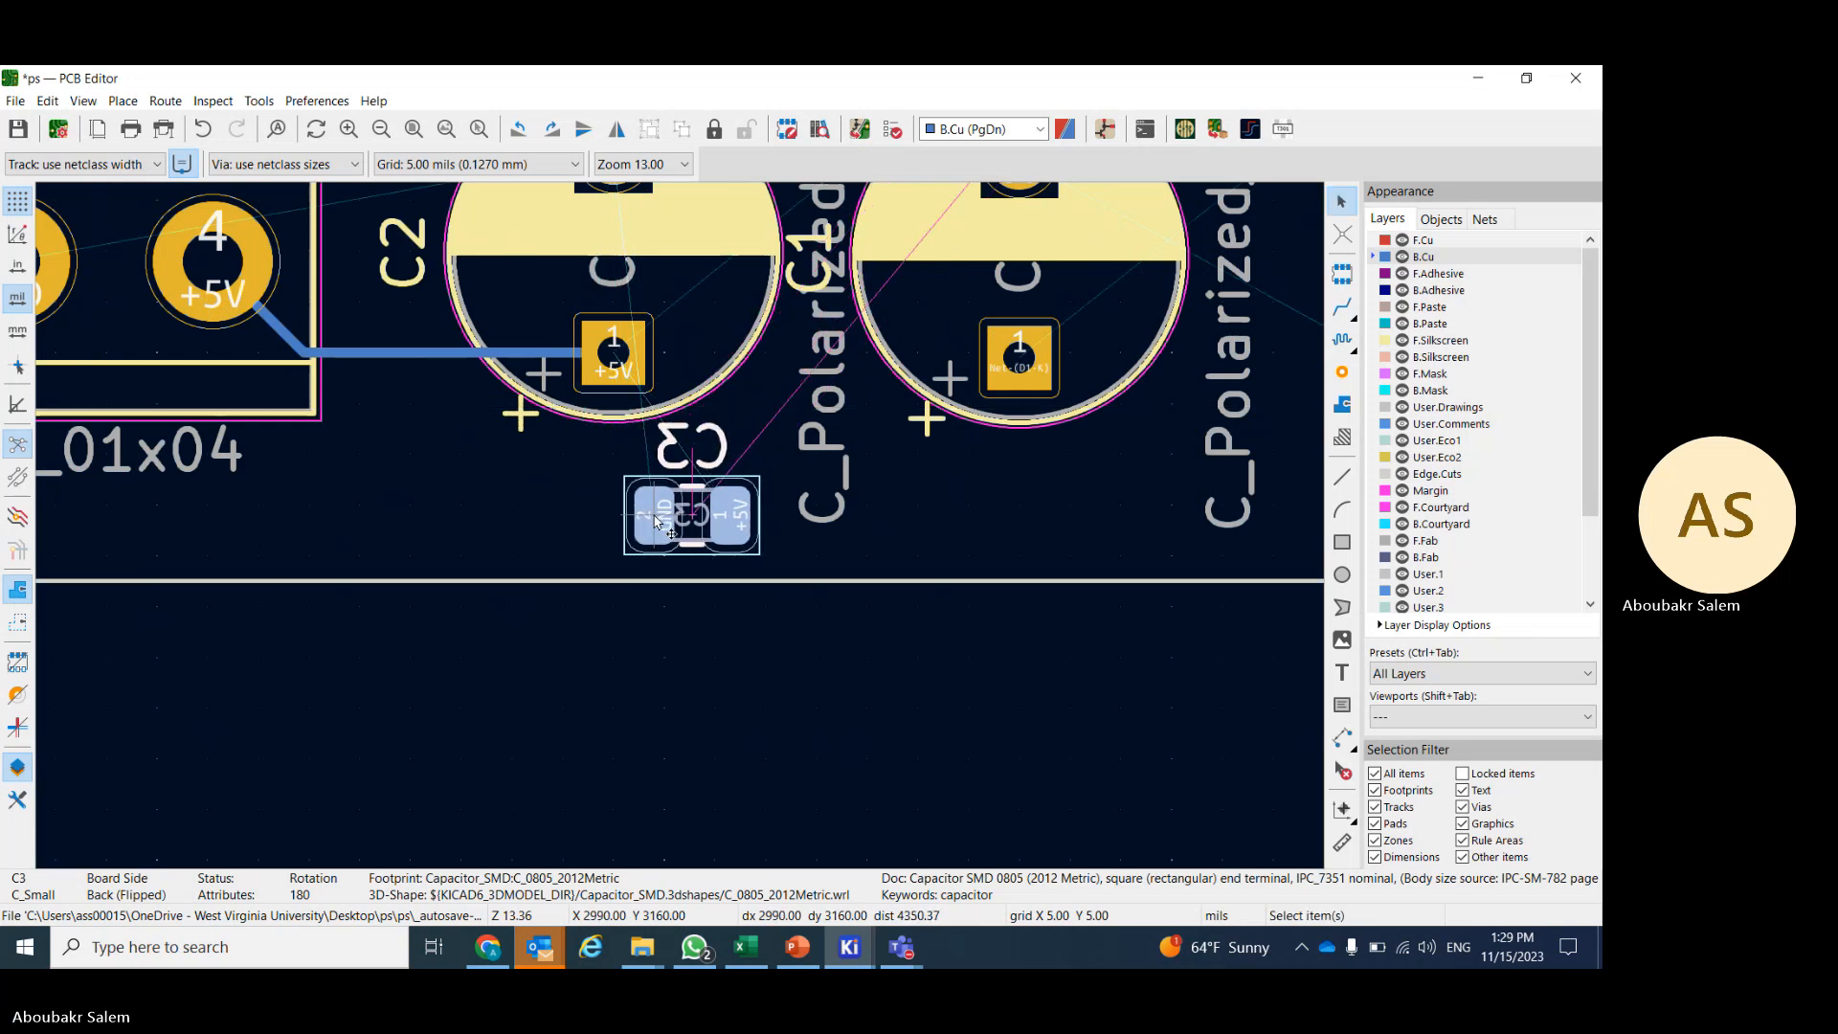
pyautogui.scroll(1, 774, 515)
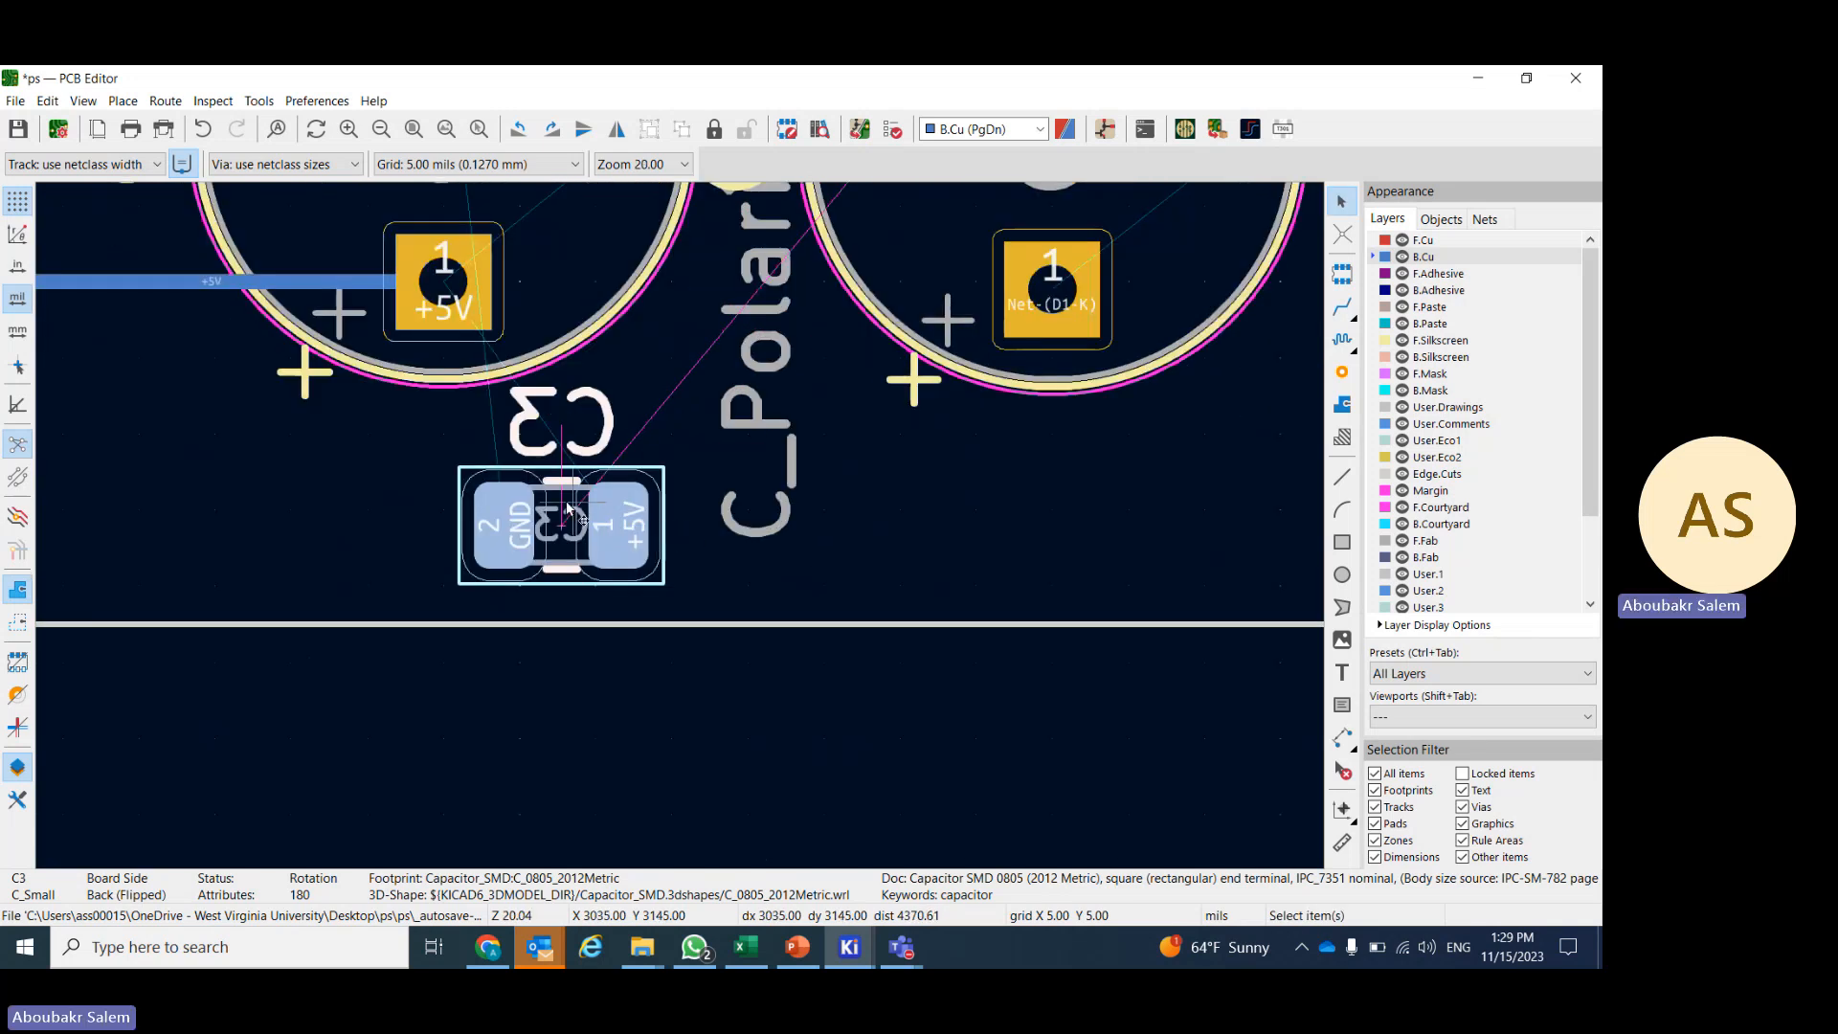
pyautogui.click(385, 498)
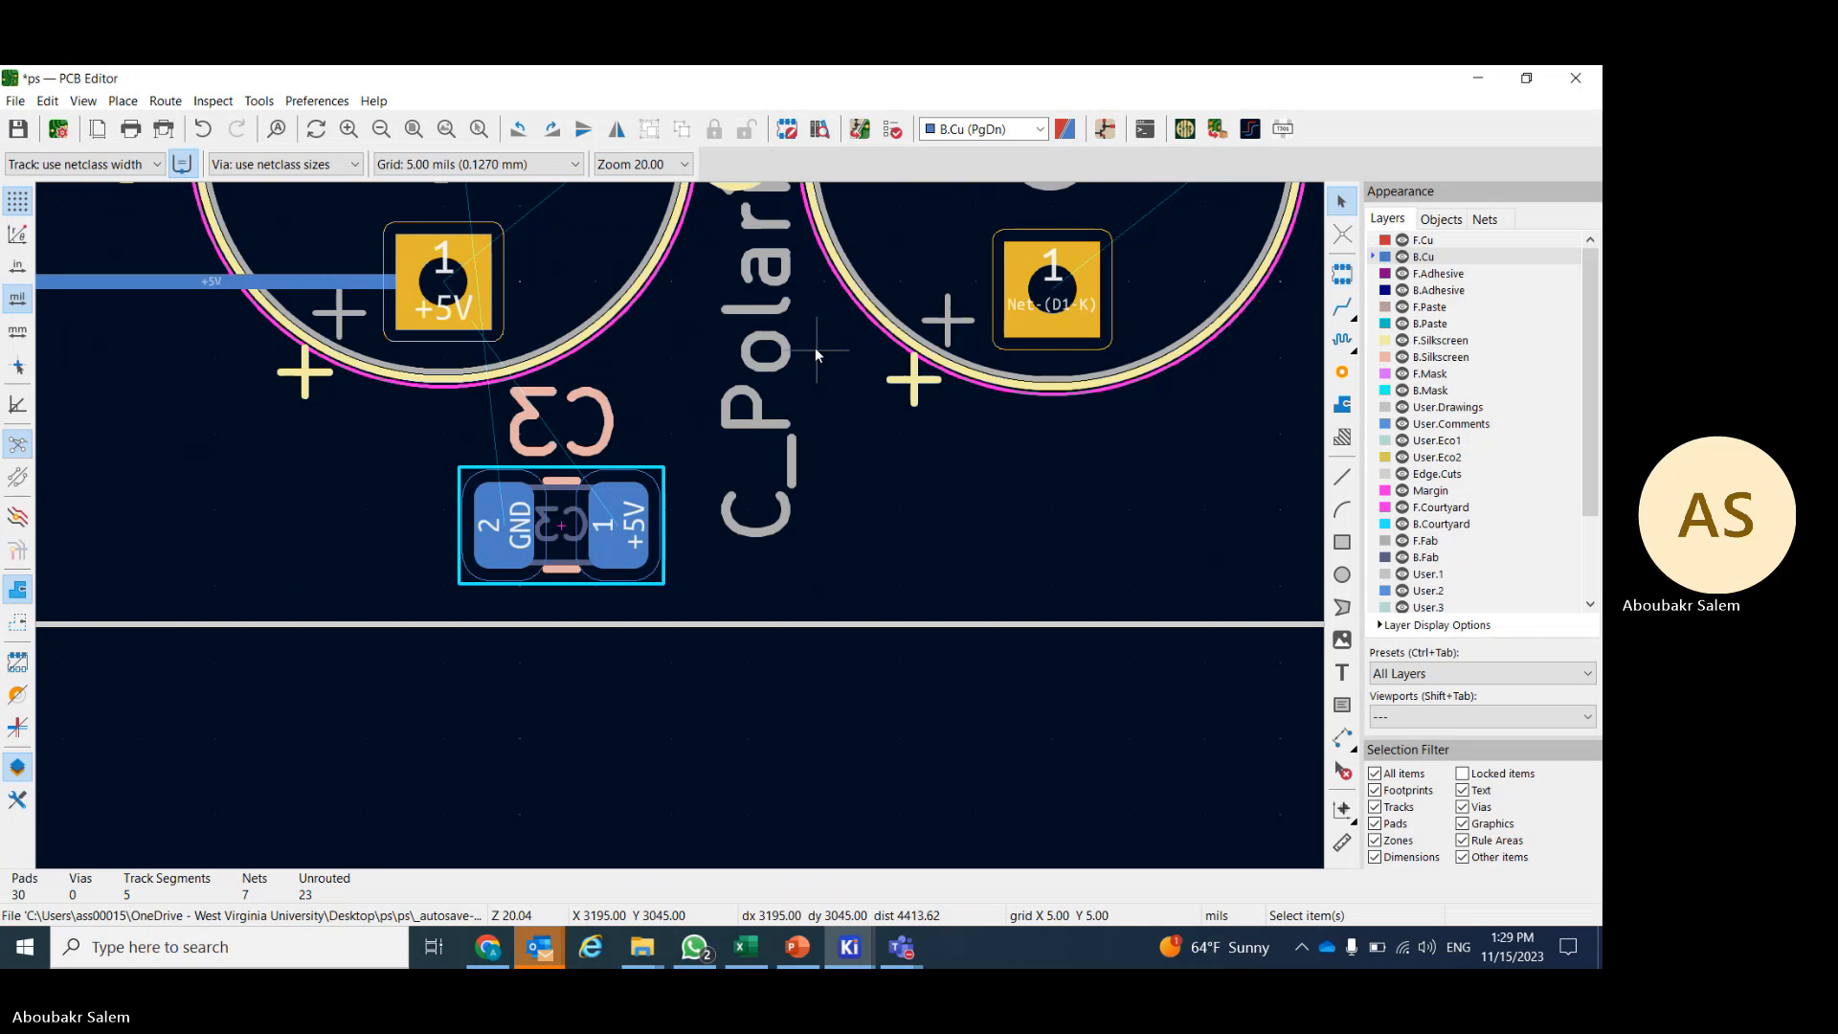
pyautogui.click(1342, 307)
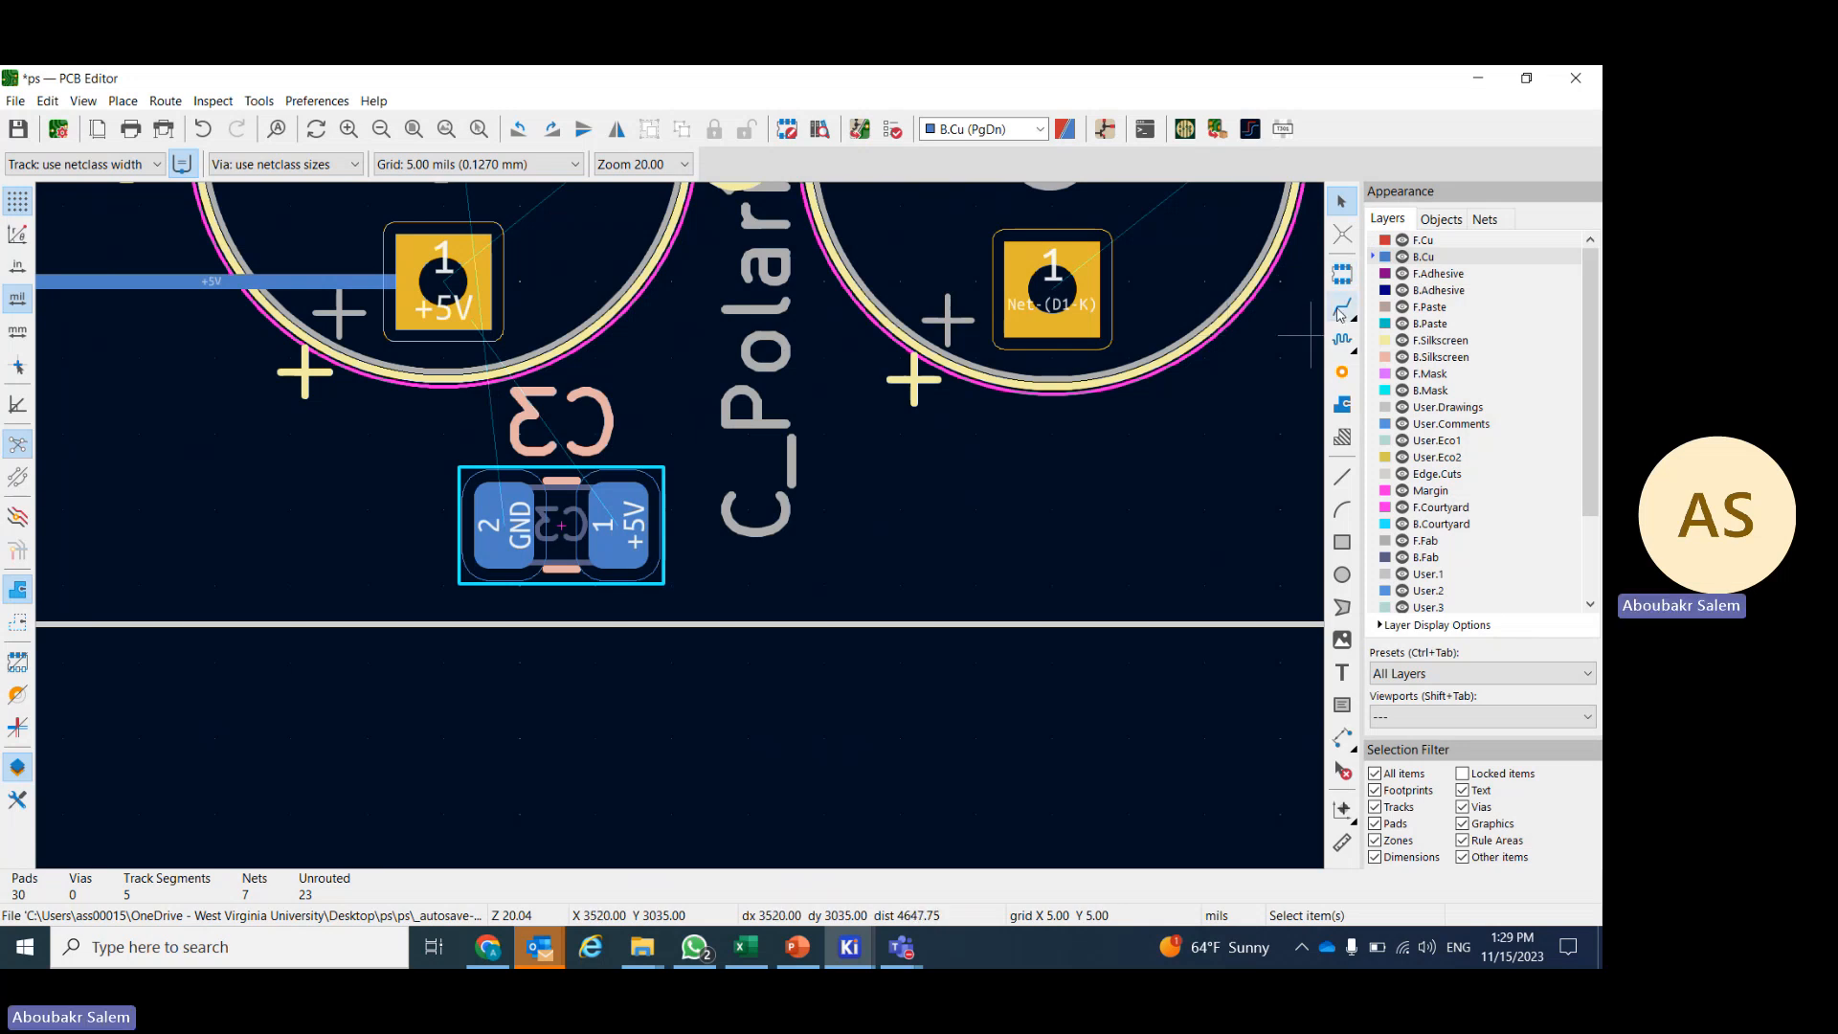
pyautogui.click(495, 524)
pyautogui.scroll(-2, 495, 525)
pyautogui.scroll(-2, 402, 525)
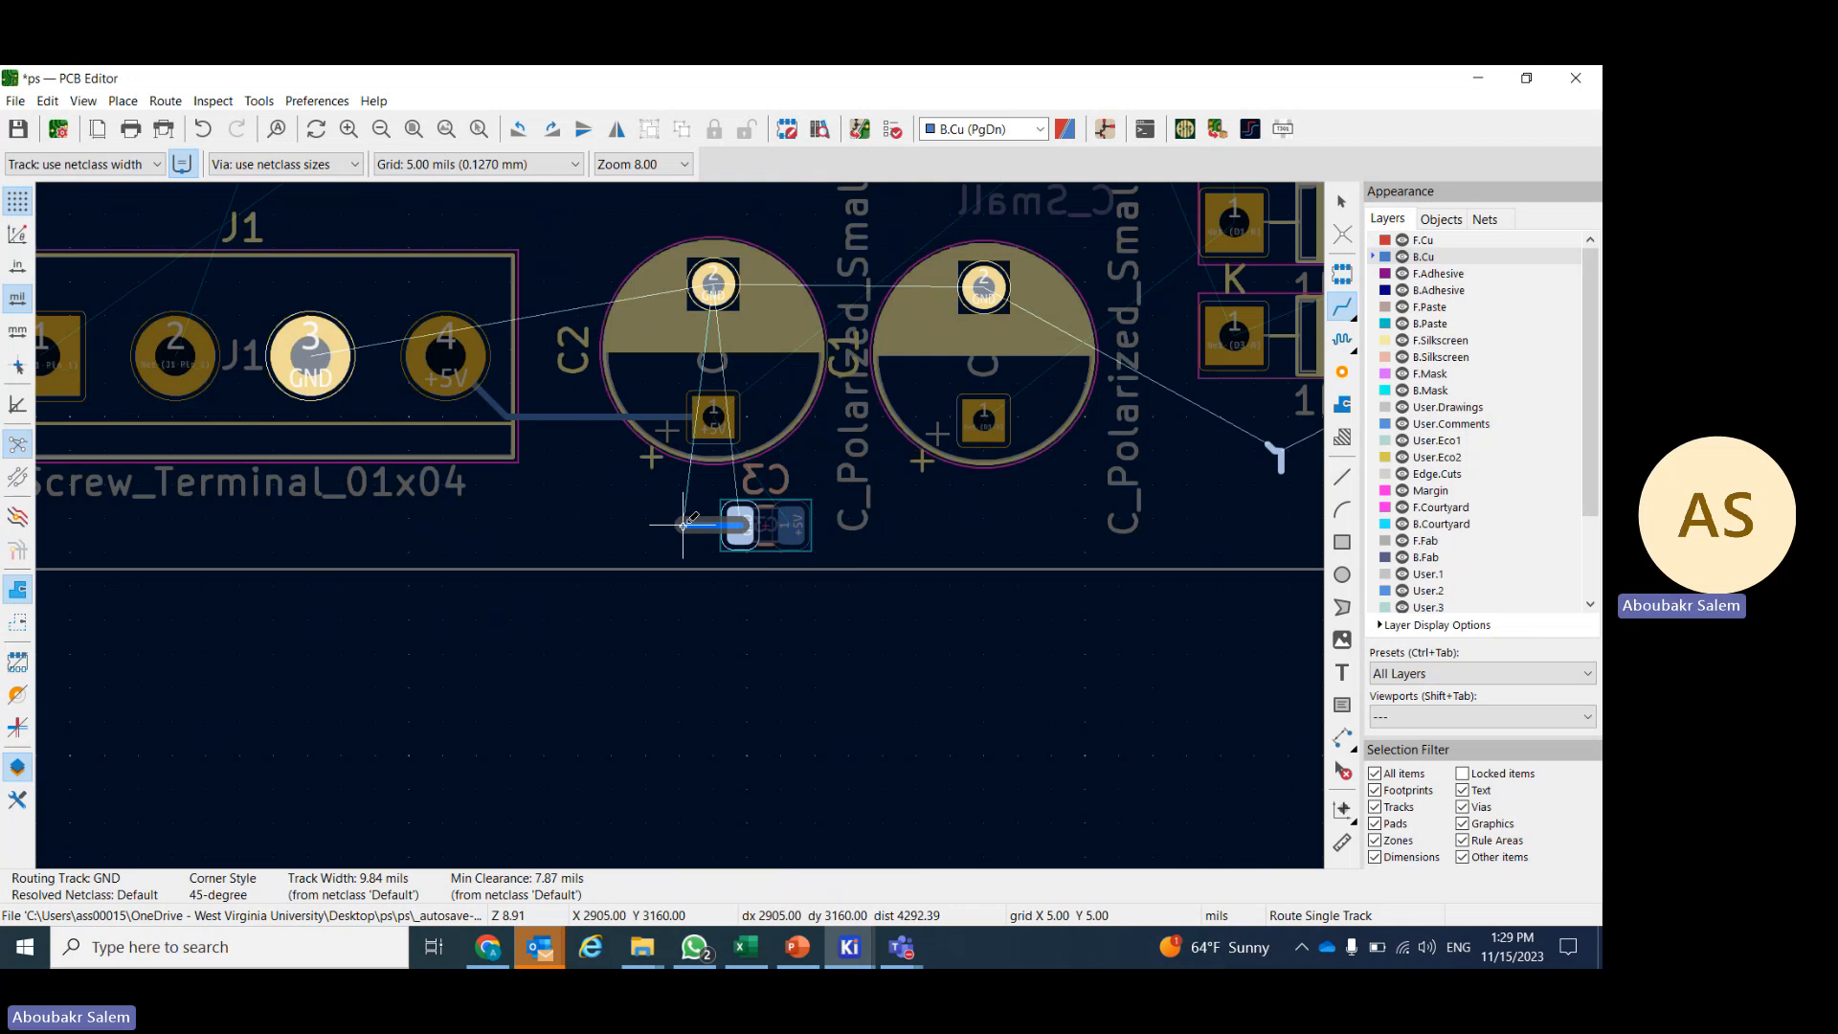
pyautogui.press('Escape')
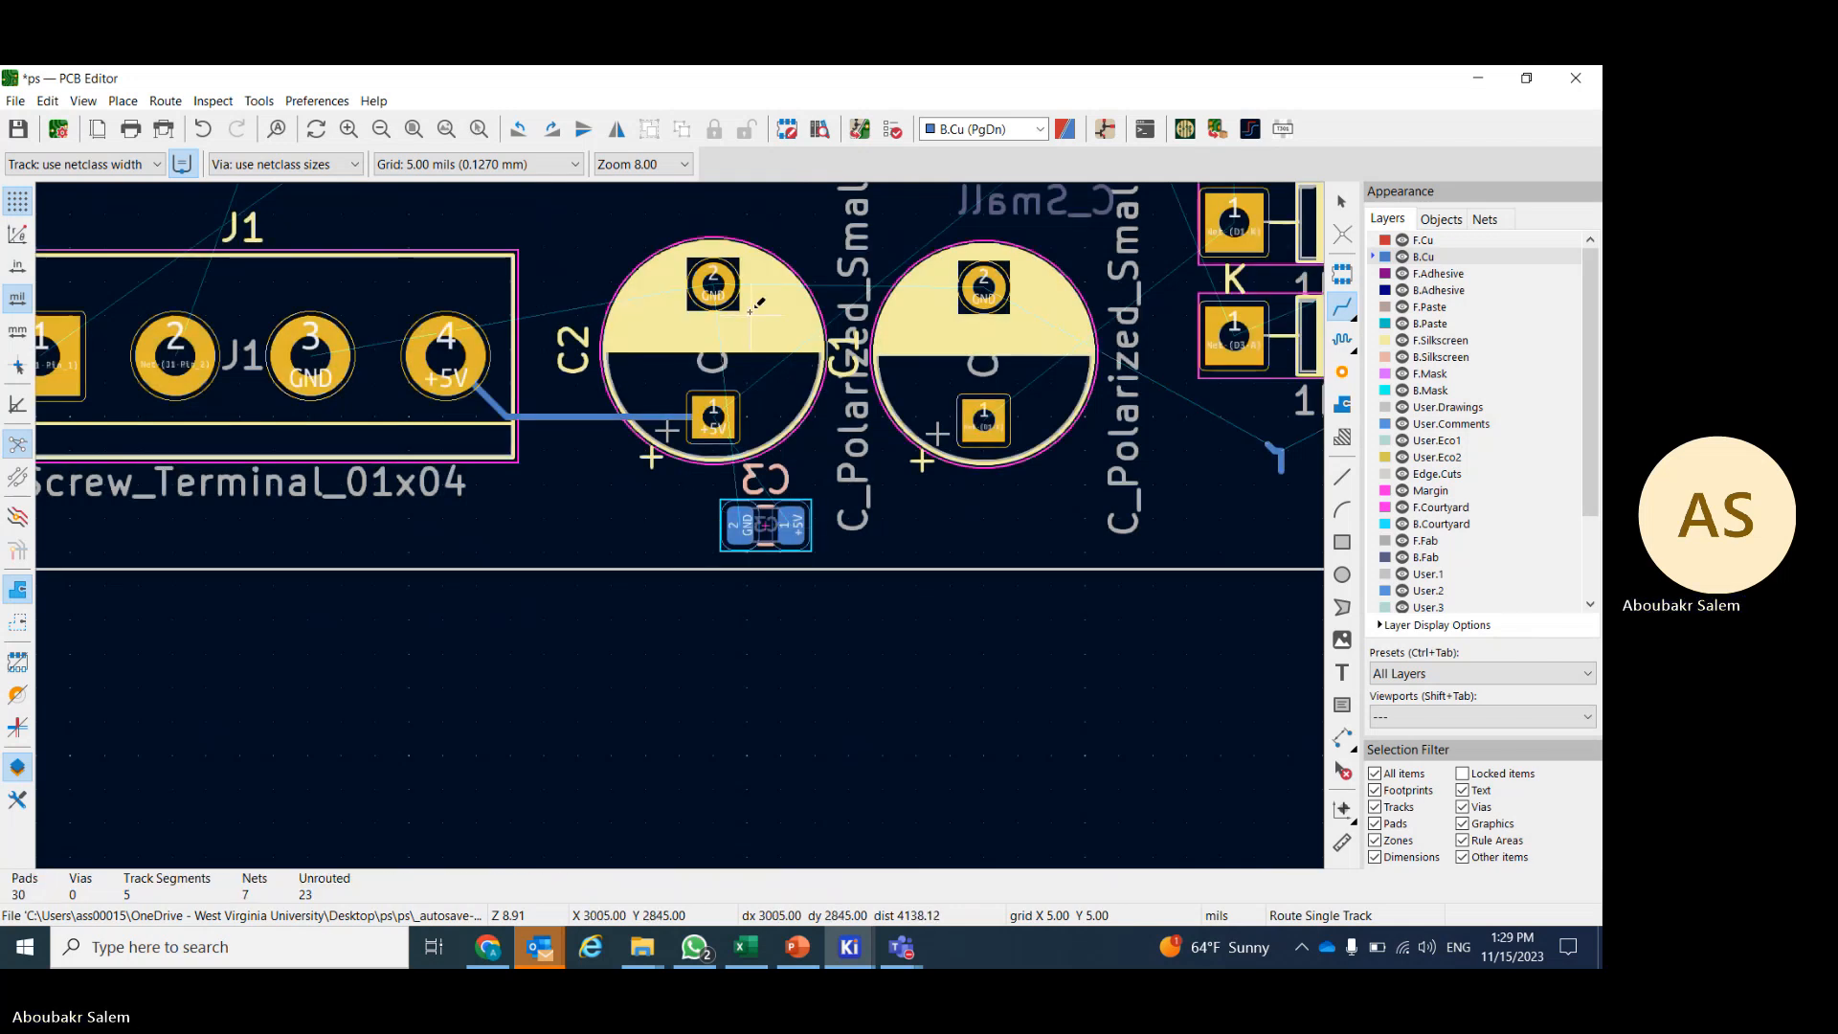
# - Route a GND track on B.Cu from C2 pad 2 around the side of C2 facing C1, down to C3 pad 2
pyautogui.click(714, 281)
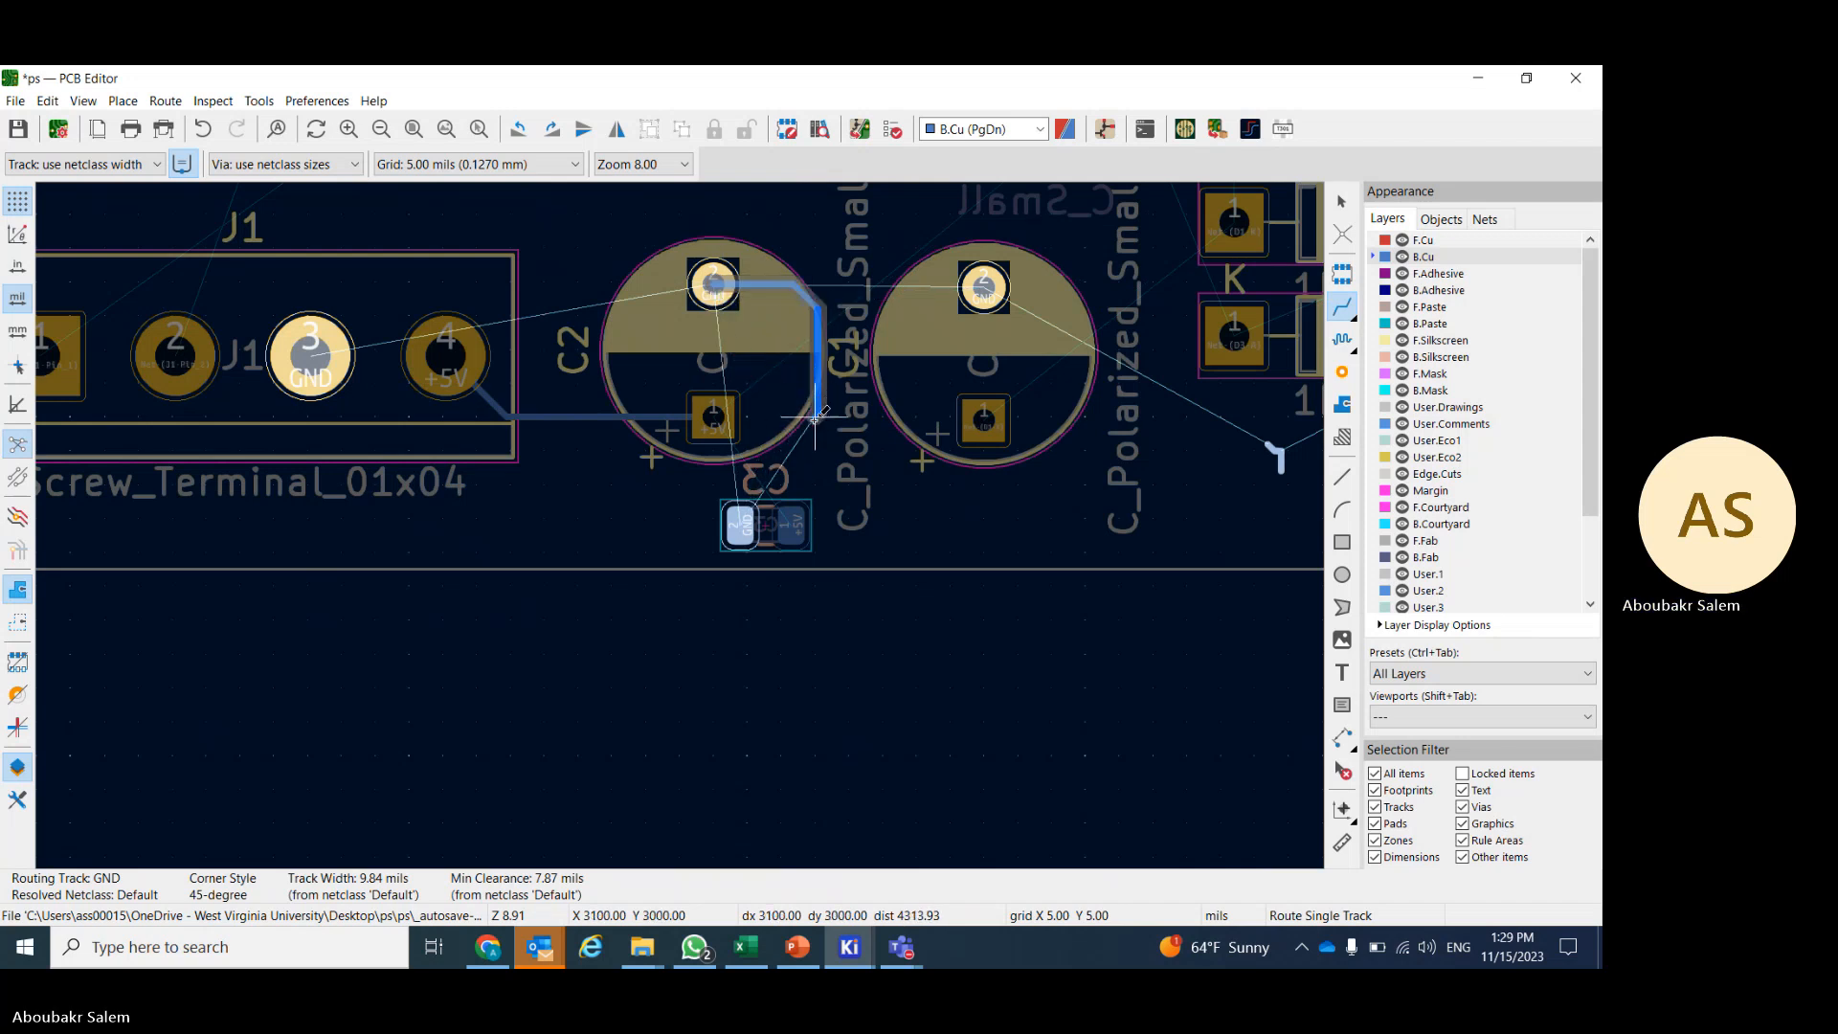
pyautogui.scroll(5, 788, 463)
pyautogui.click(611, 579)
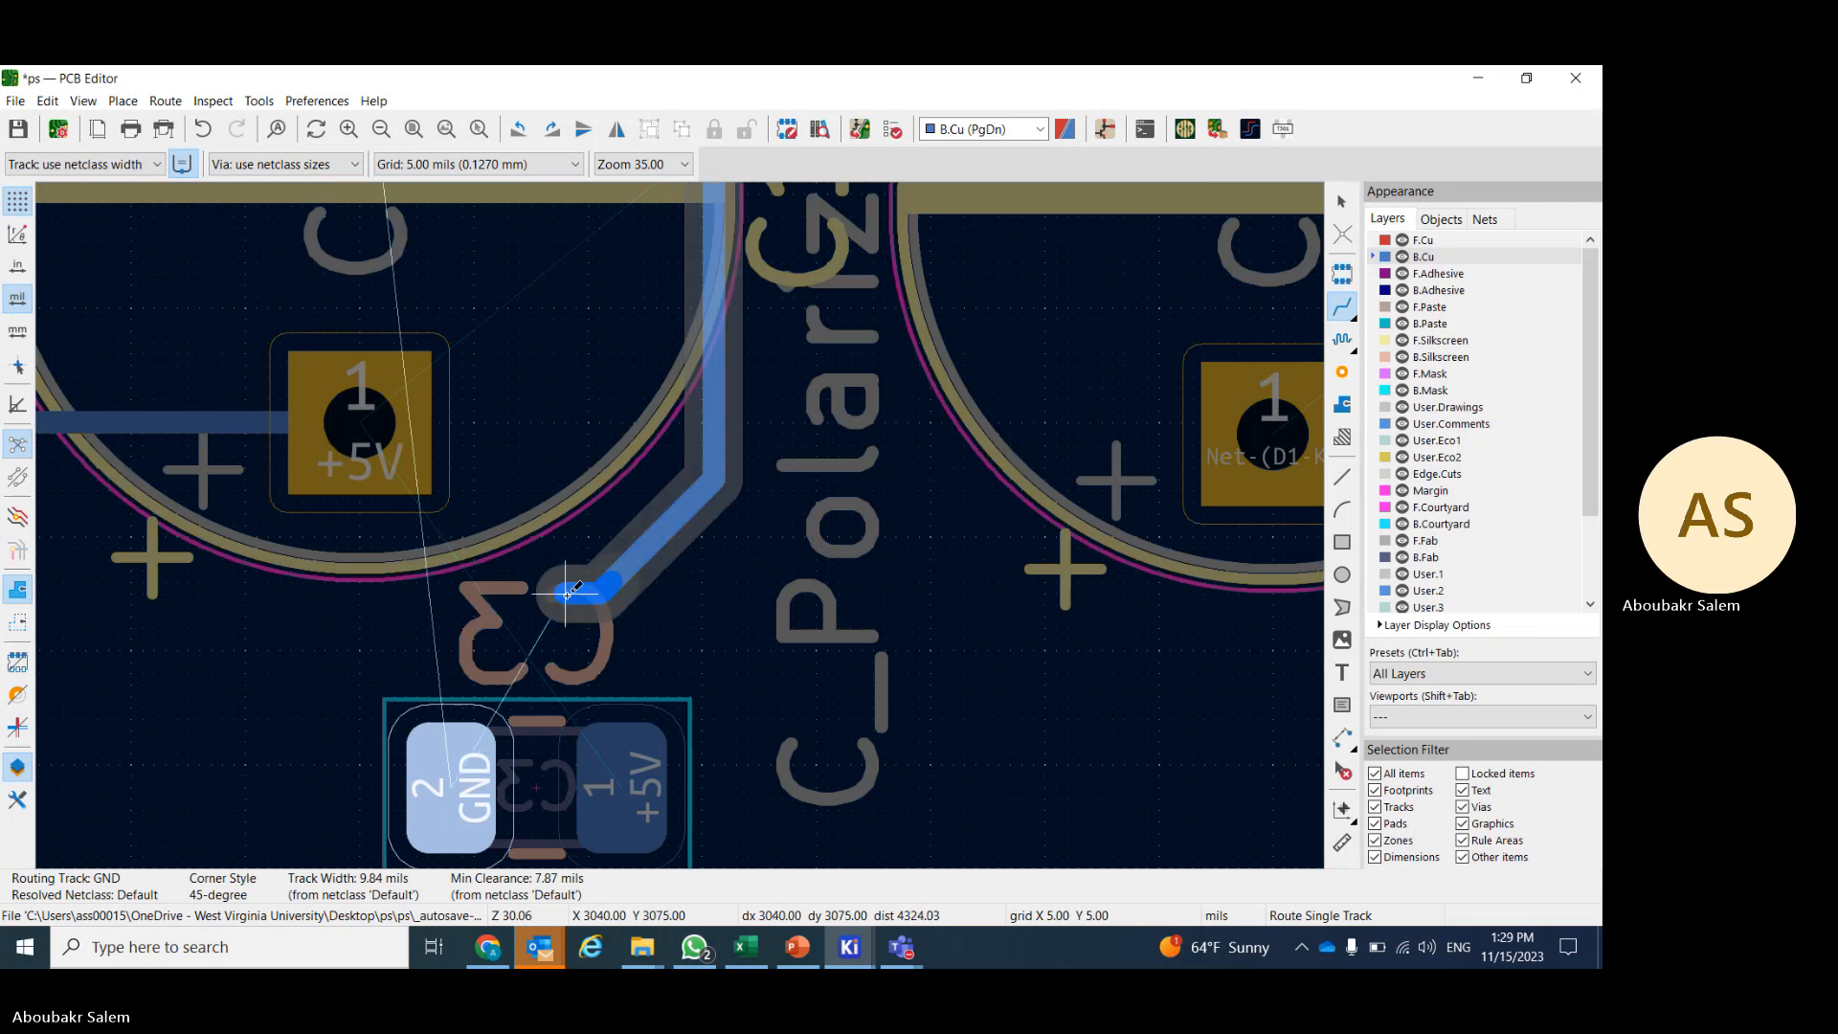
pyautogui.click(466, 753)
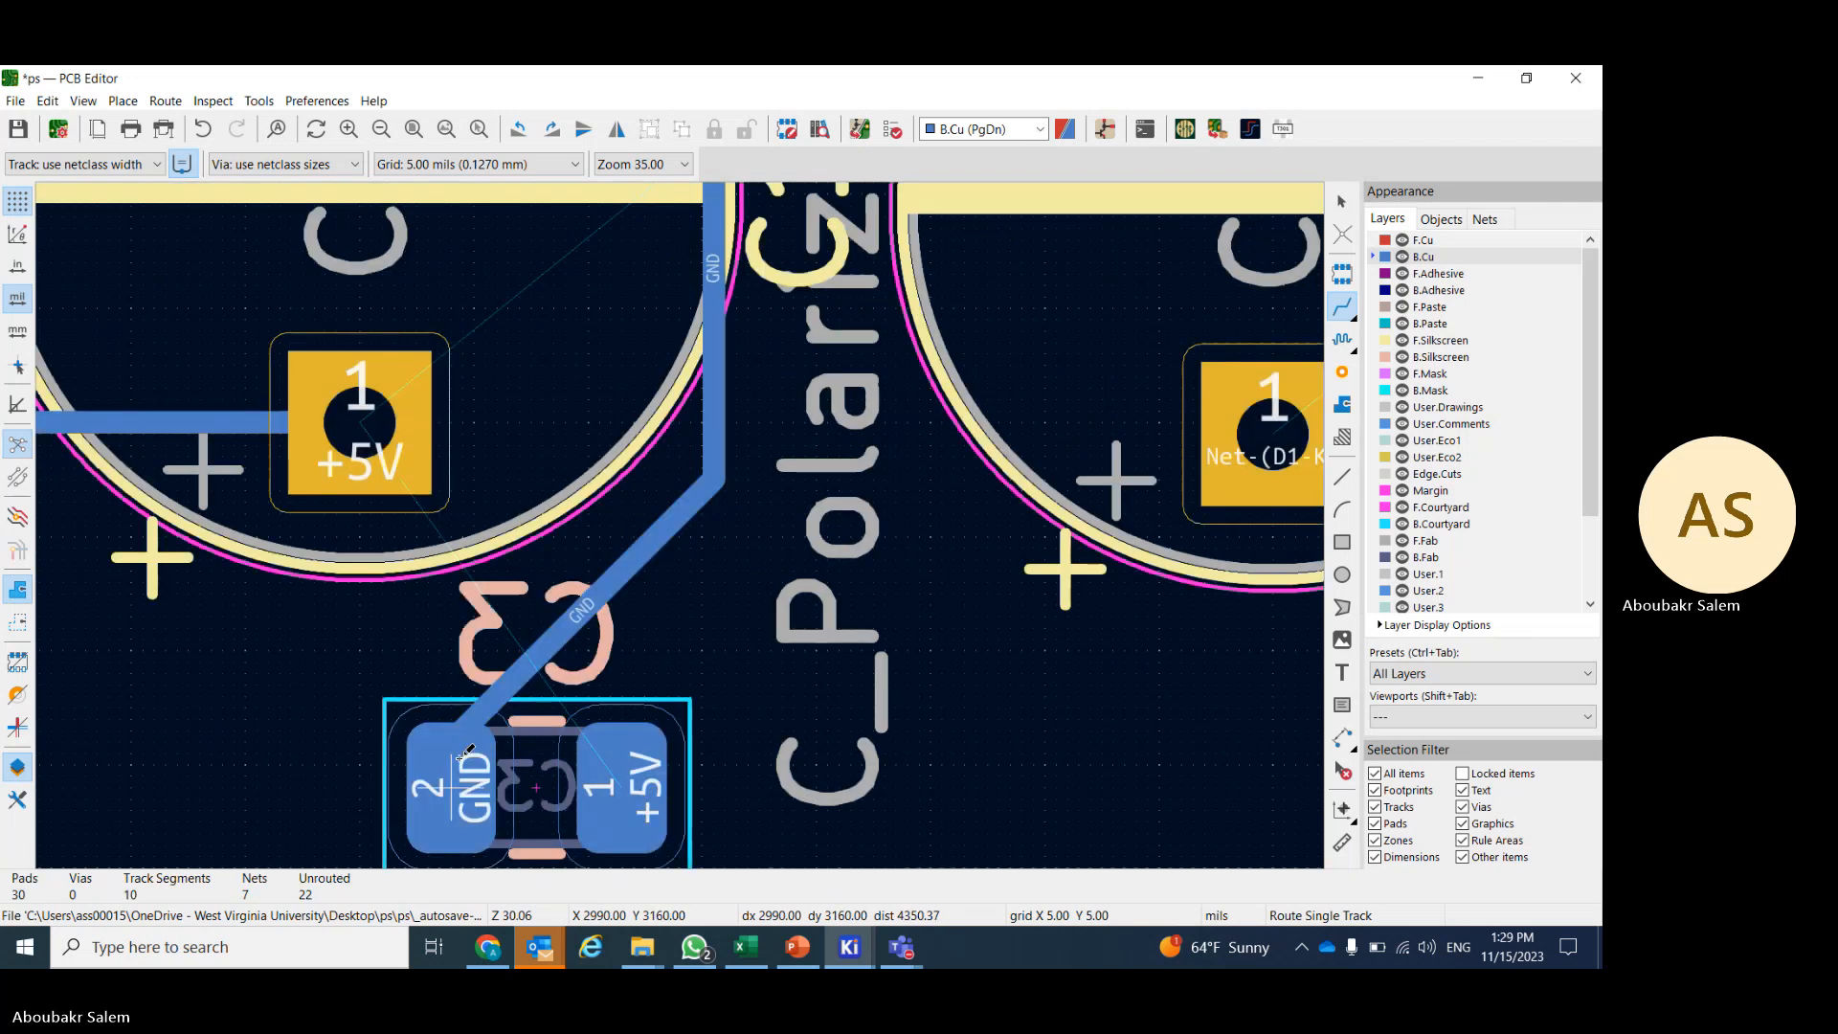
pyautogui.scroll(-4, 754, 521)
pyautogui.click(754, 524)
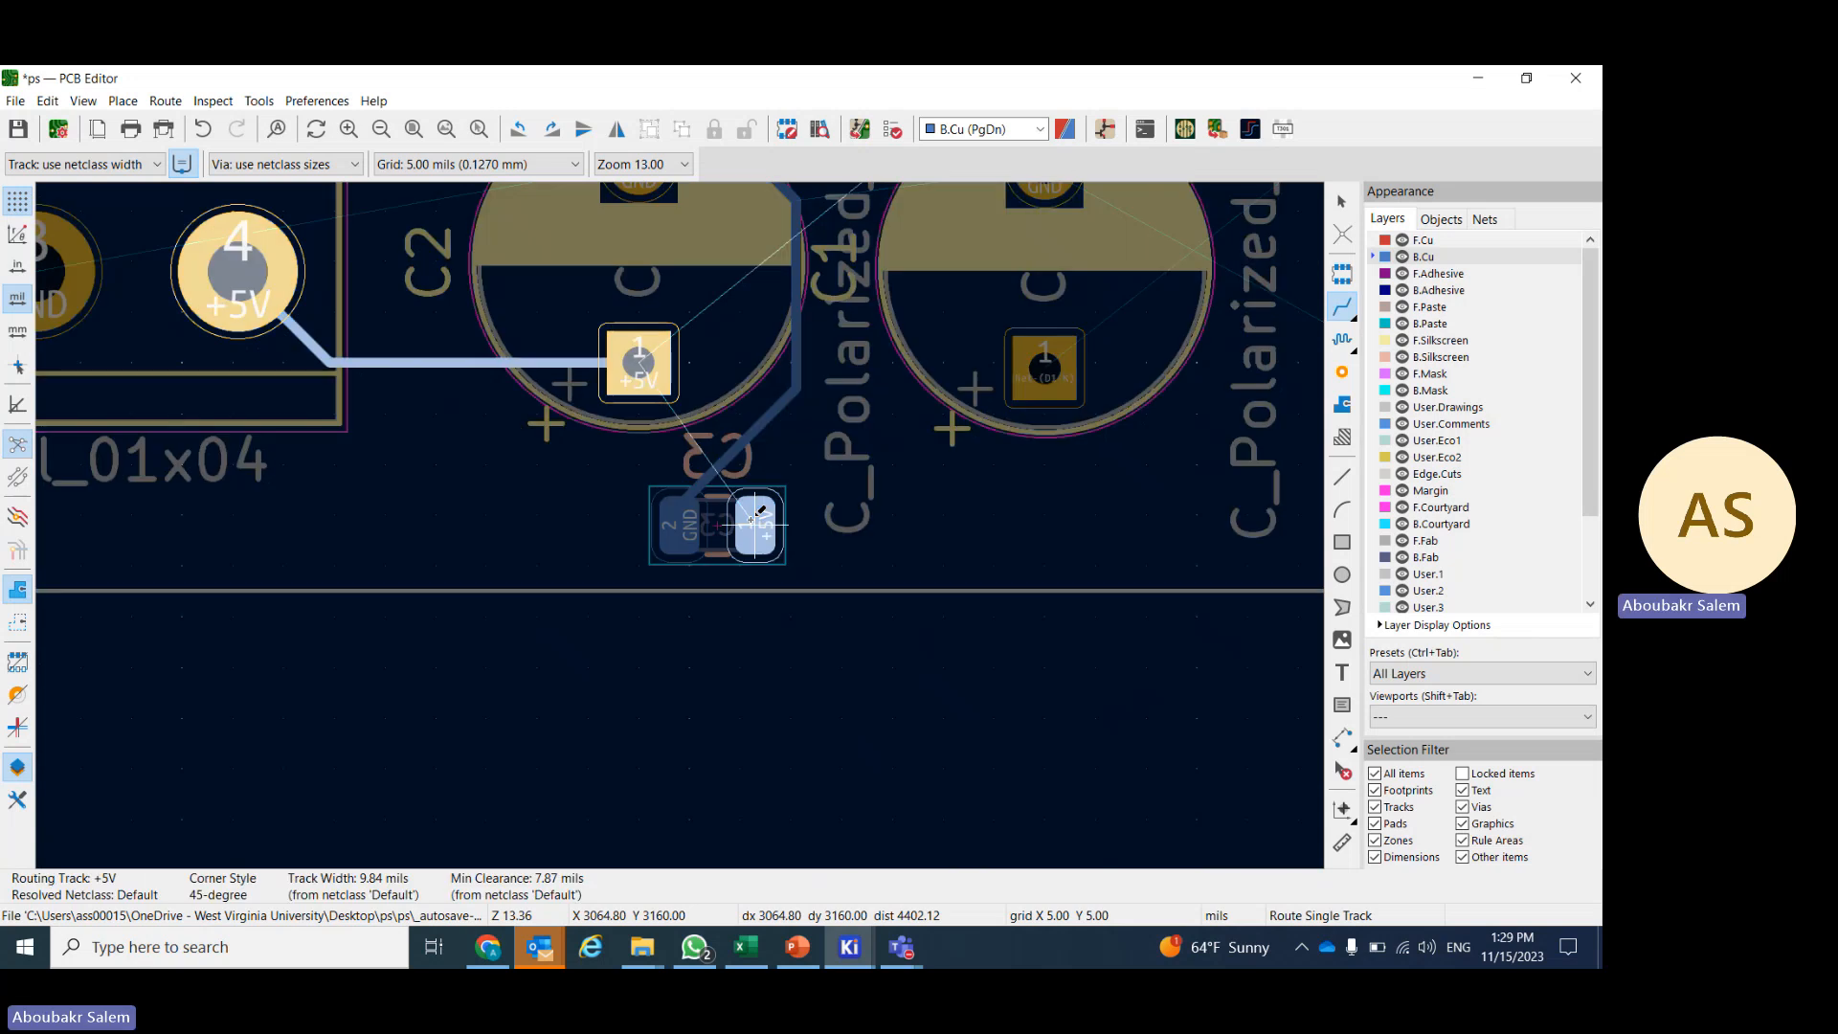
pyautogui.press('Escape')
pyautogui.press('Escape')
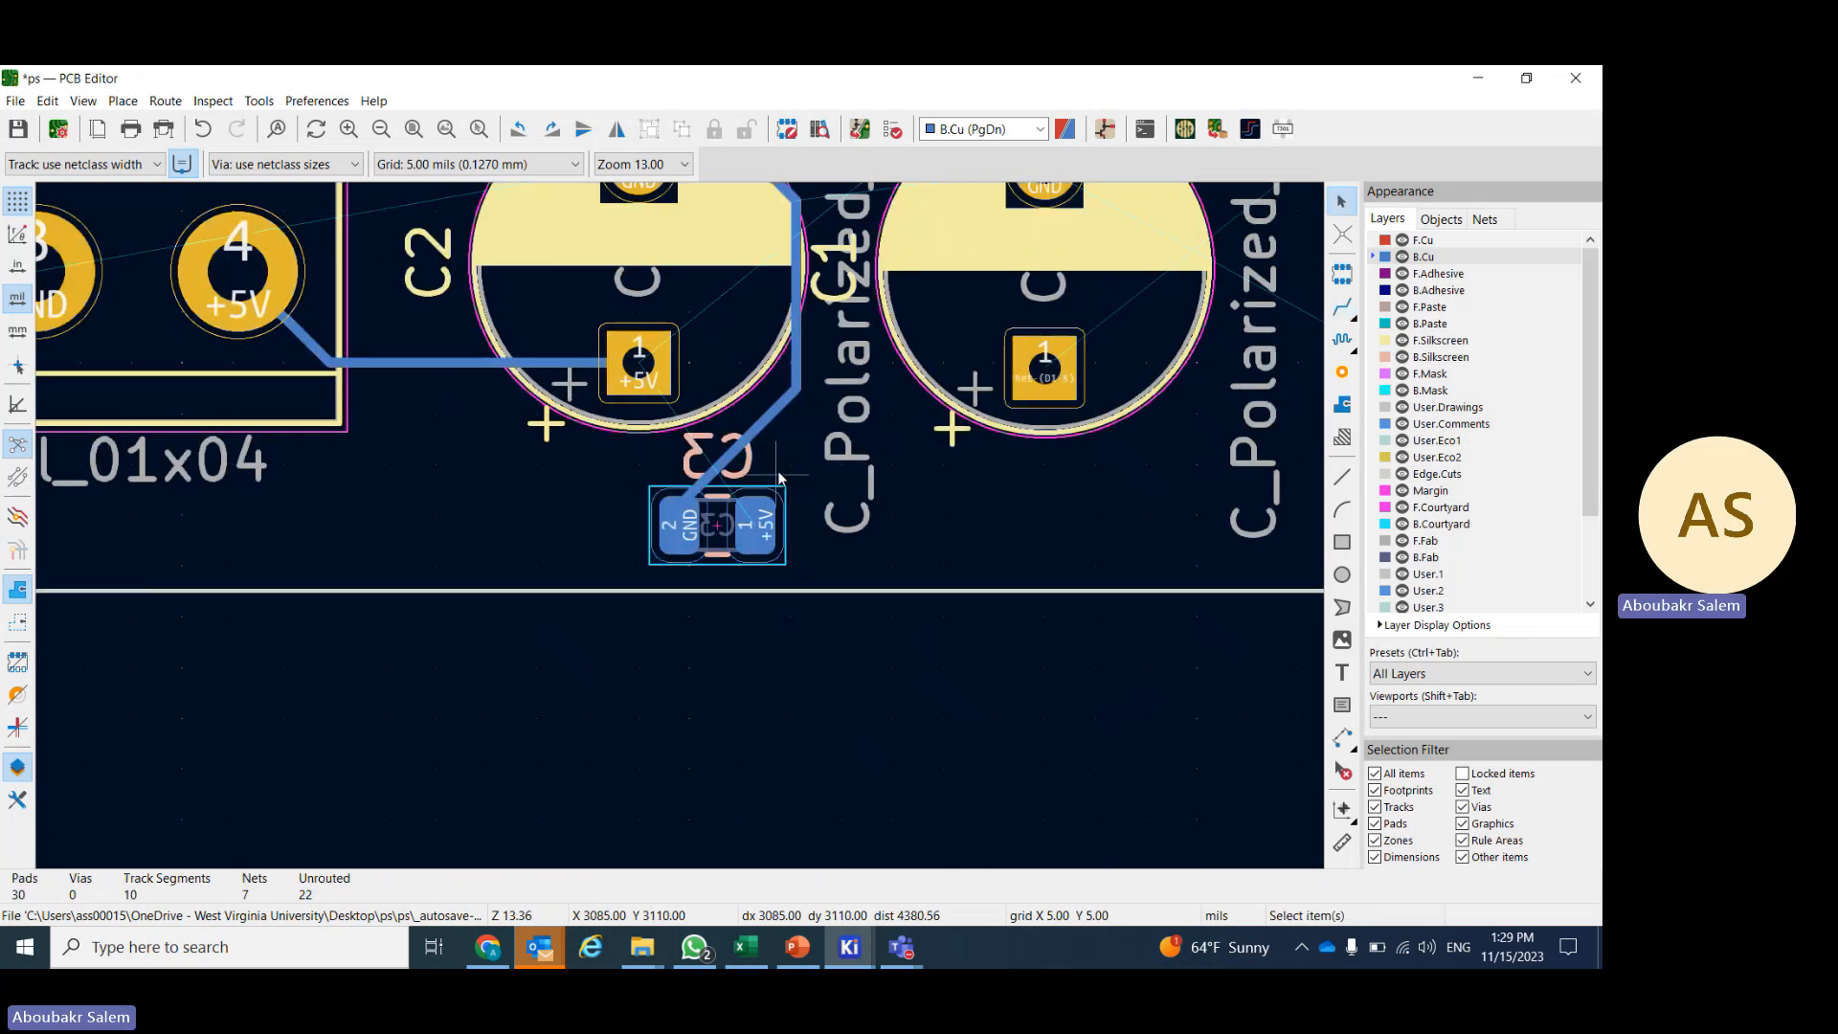
# - Delete all GND track segments between C2 pad 2 and C3 pad 2, including the short pieces beside C2 pad 2
pyautogui.click(766, 423)
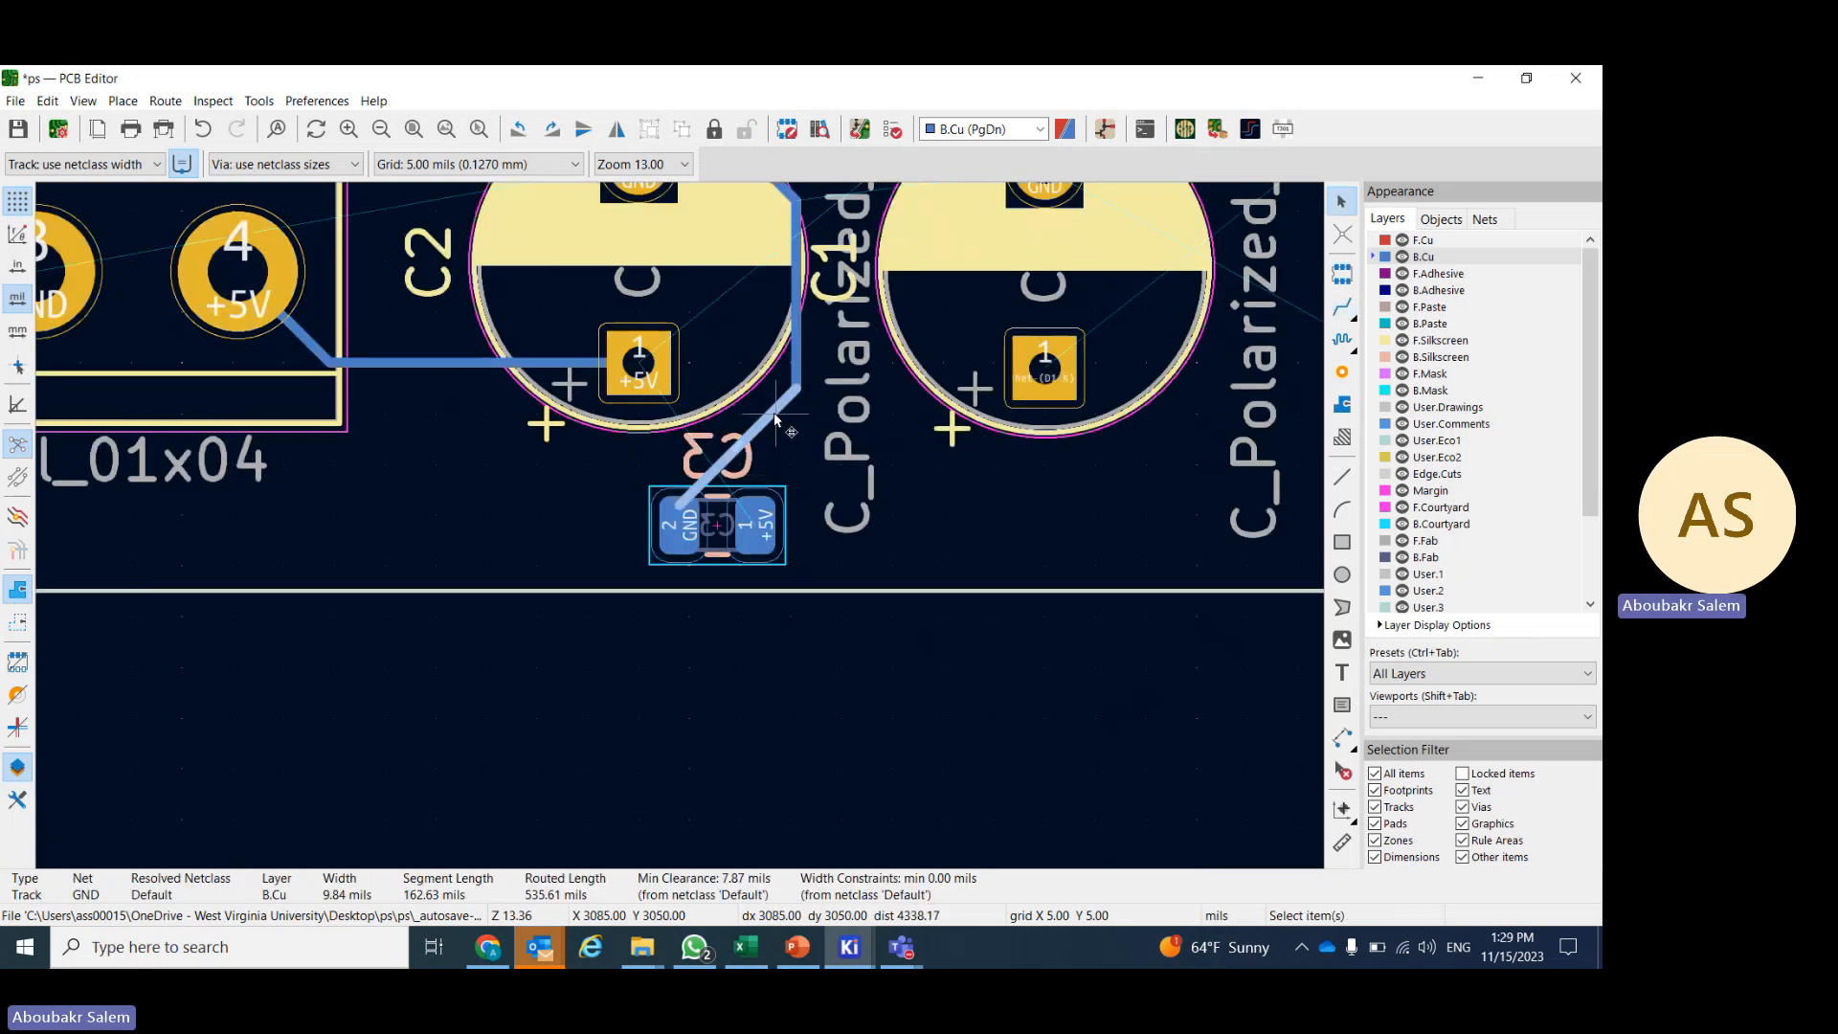
pyautogui.press('Delete')
pyautogui.click(794, 370)
pyautogui.press('Delete')
pyautogui.scroll(-2, 794, 370)
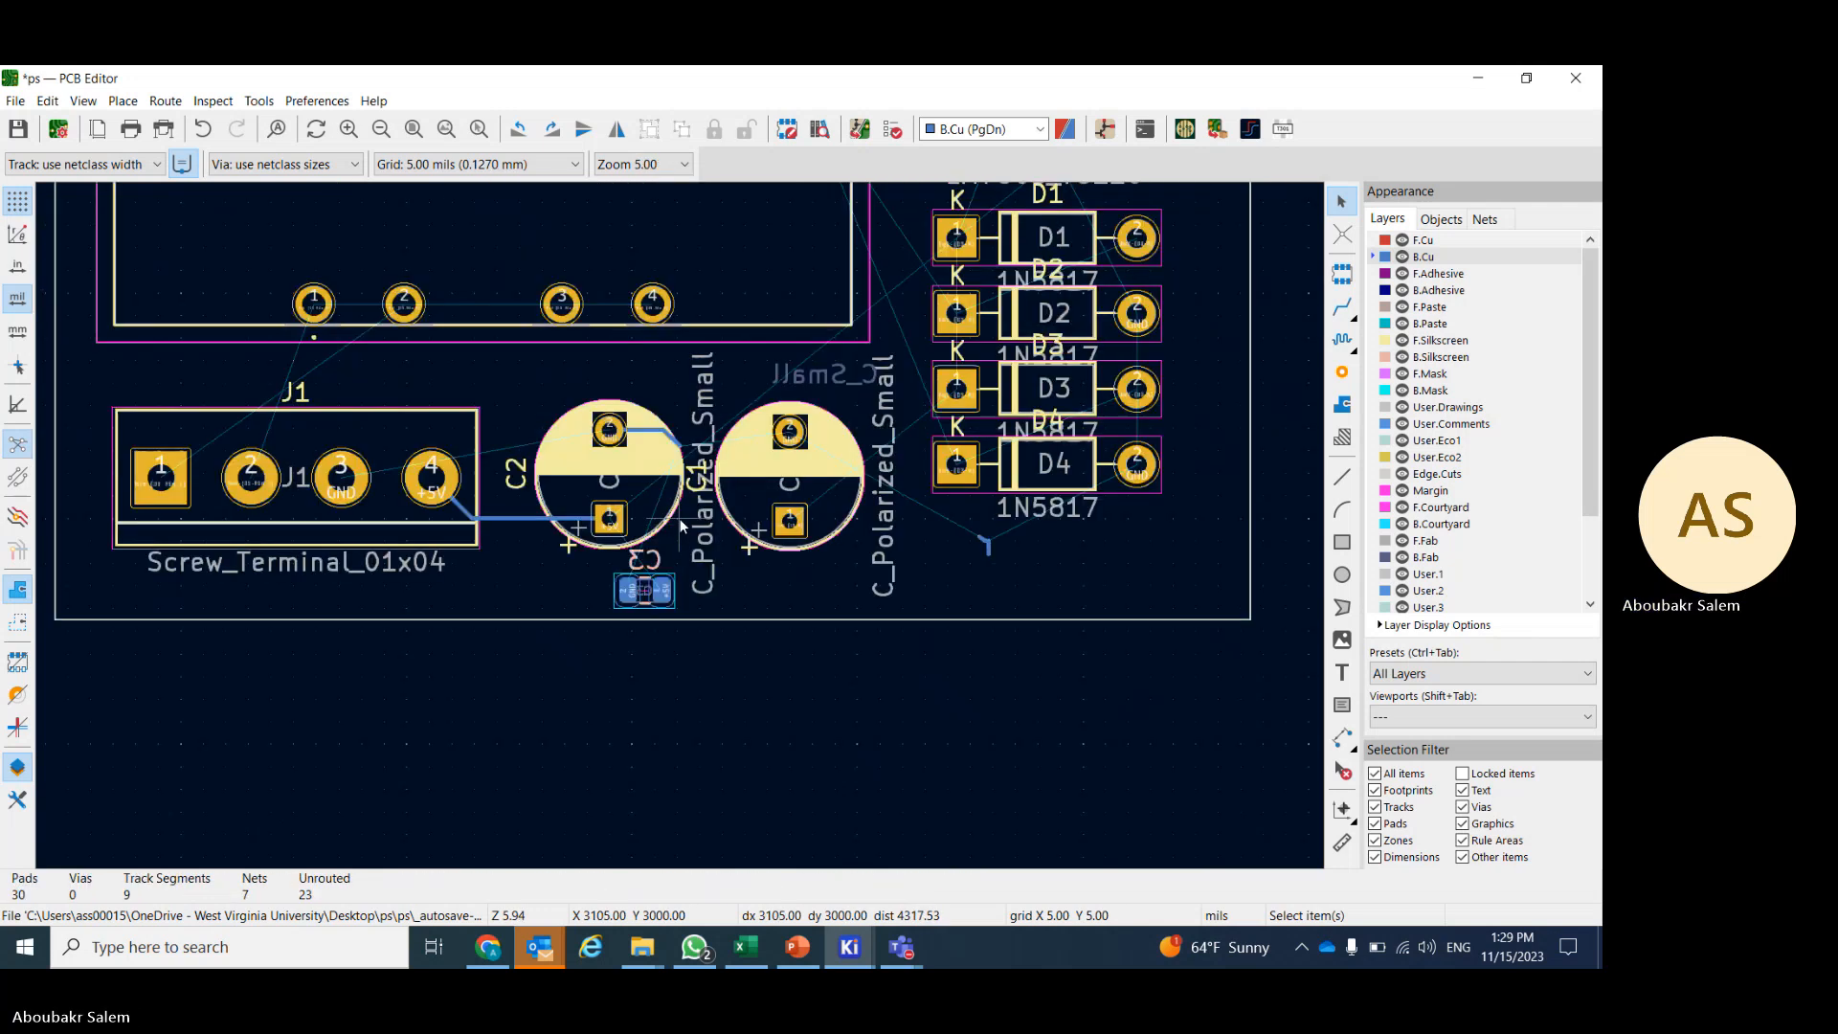
pyautogui.scroll(3, 683, 525)
pyautogui.click(744, 438)
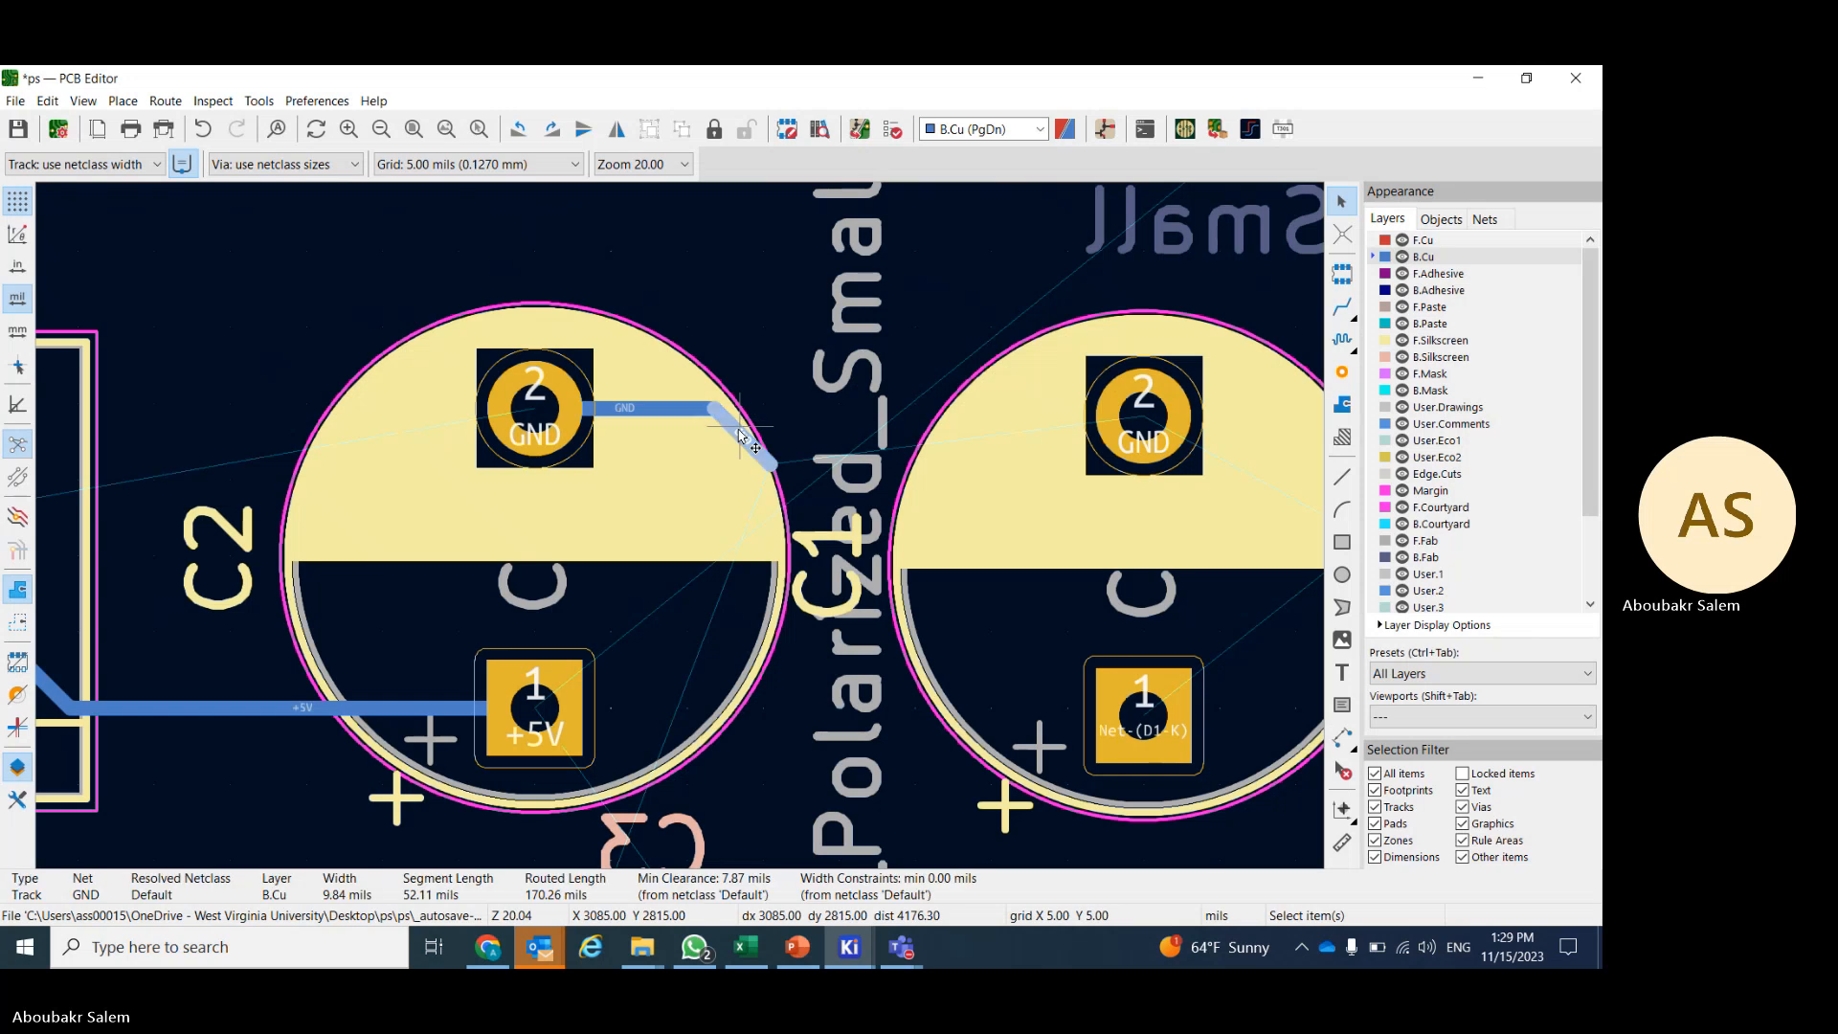
pyautogui.press('Delete')
pyautogui.click(697, 412)
pyautogui.press('Delete')
pyautogui.scroll(-3, 715, 410)
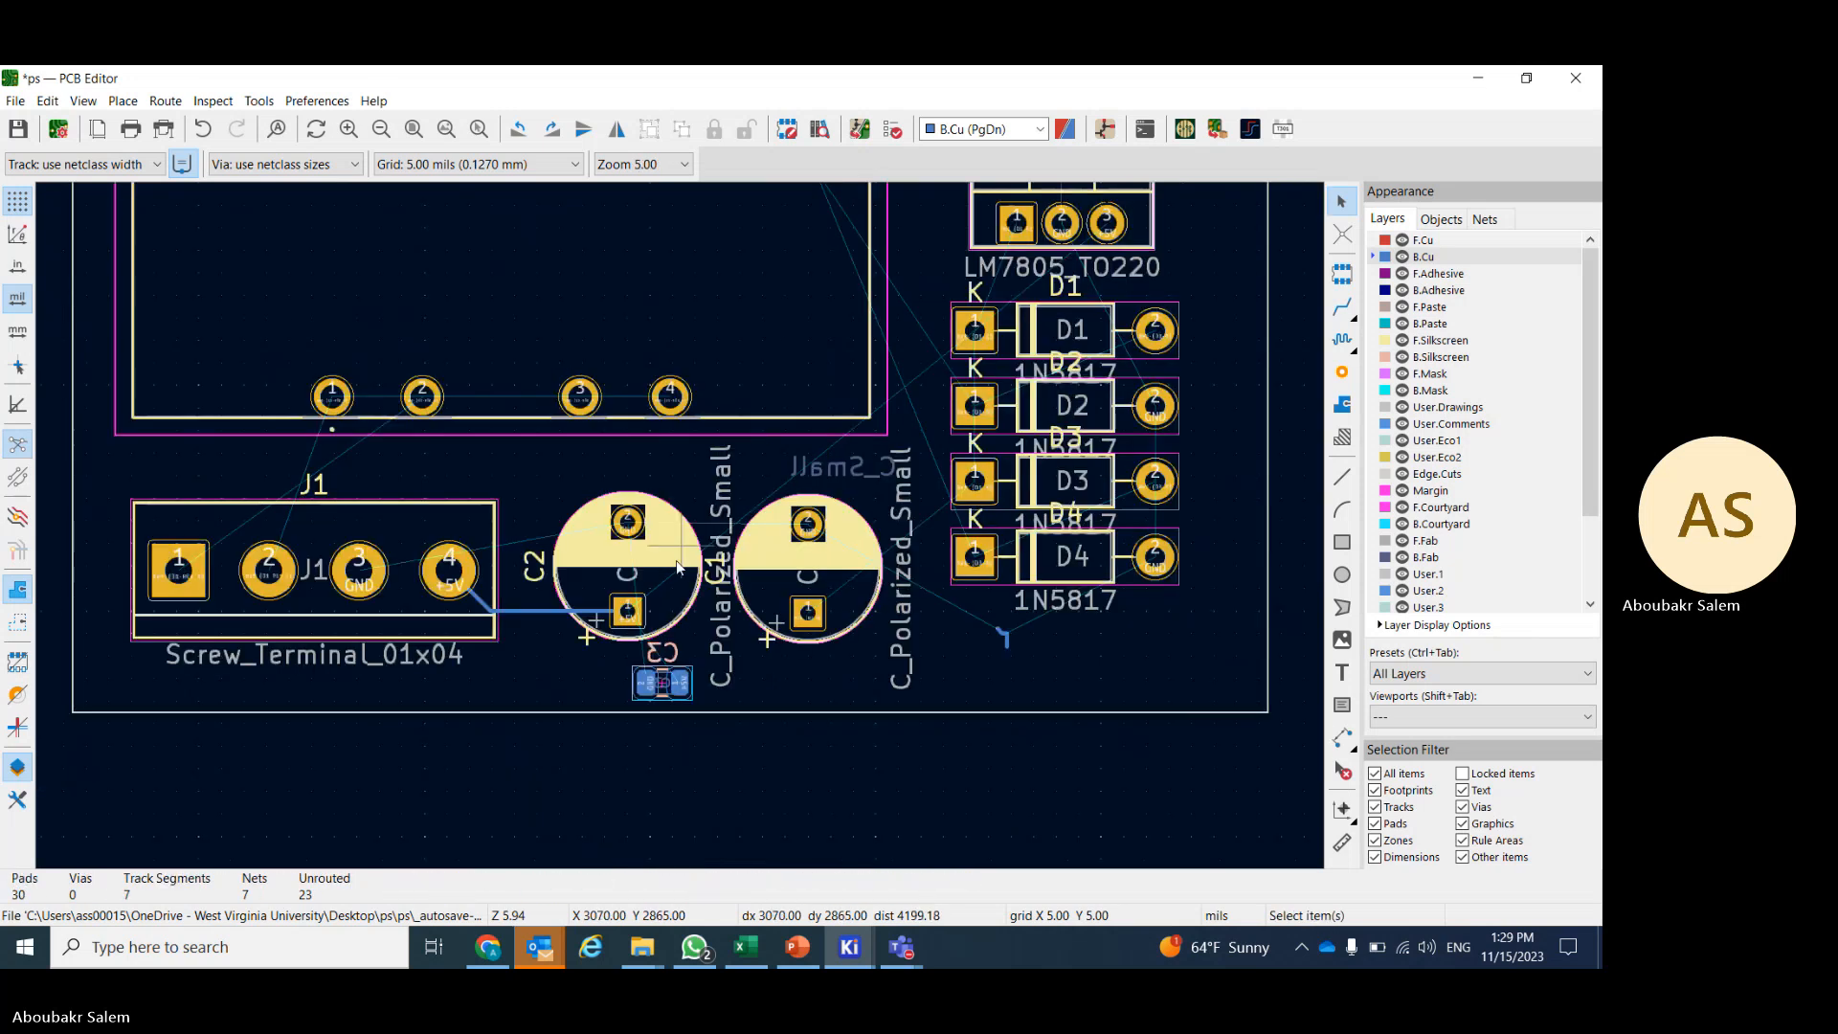
# - Rotate capacitor C3 by 180 degrees in two 90-degree turns and remove the short leftover +5V track on its pad 1
pyautogui.scroll(3, 651, 684)
pyautogui.click(719, 513)
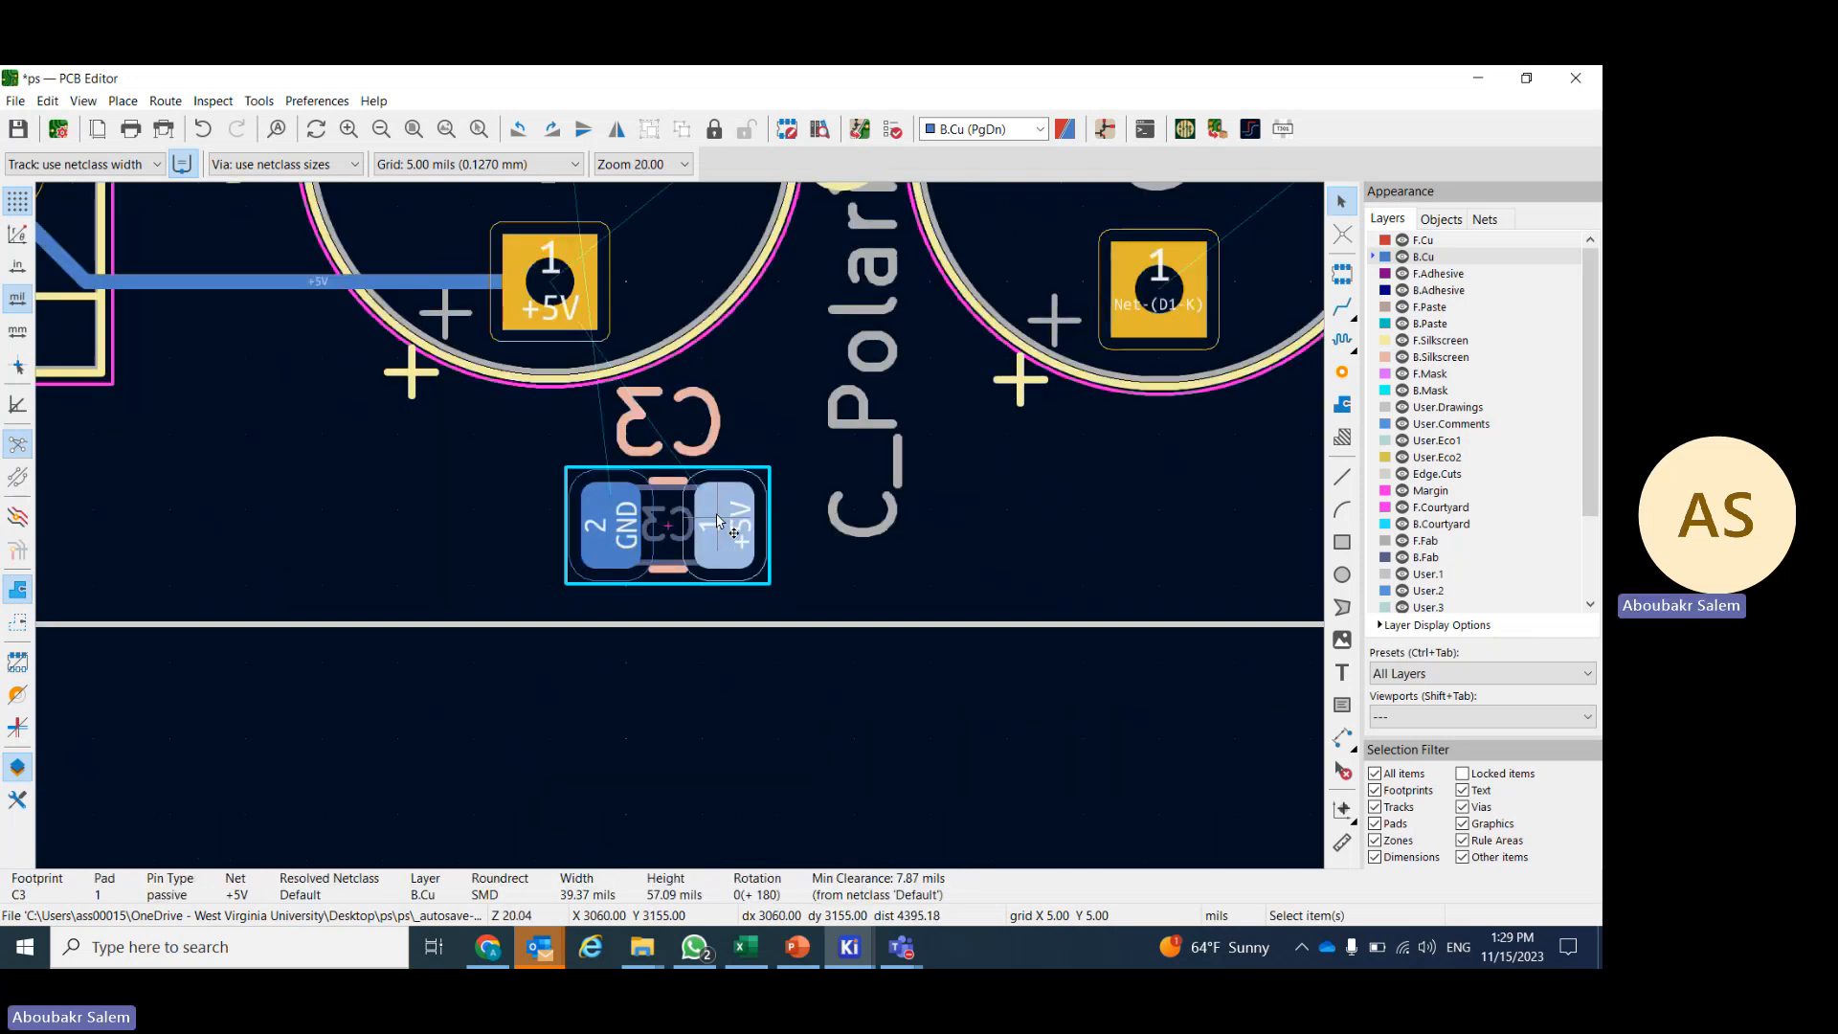
pyautogui.rightClick(719, 520)
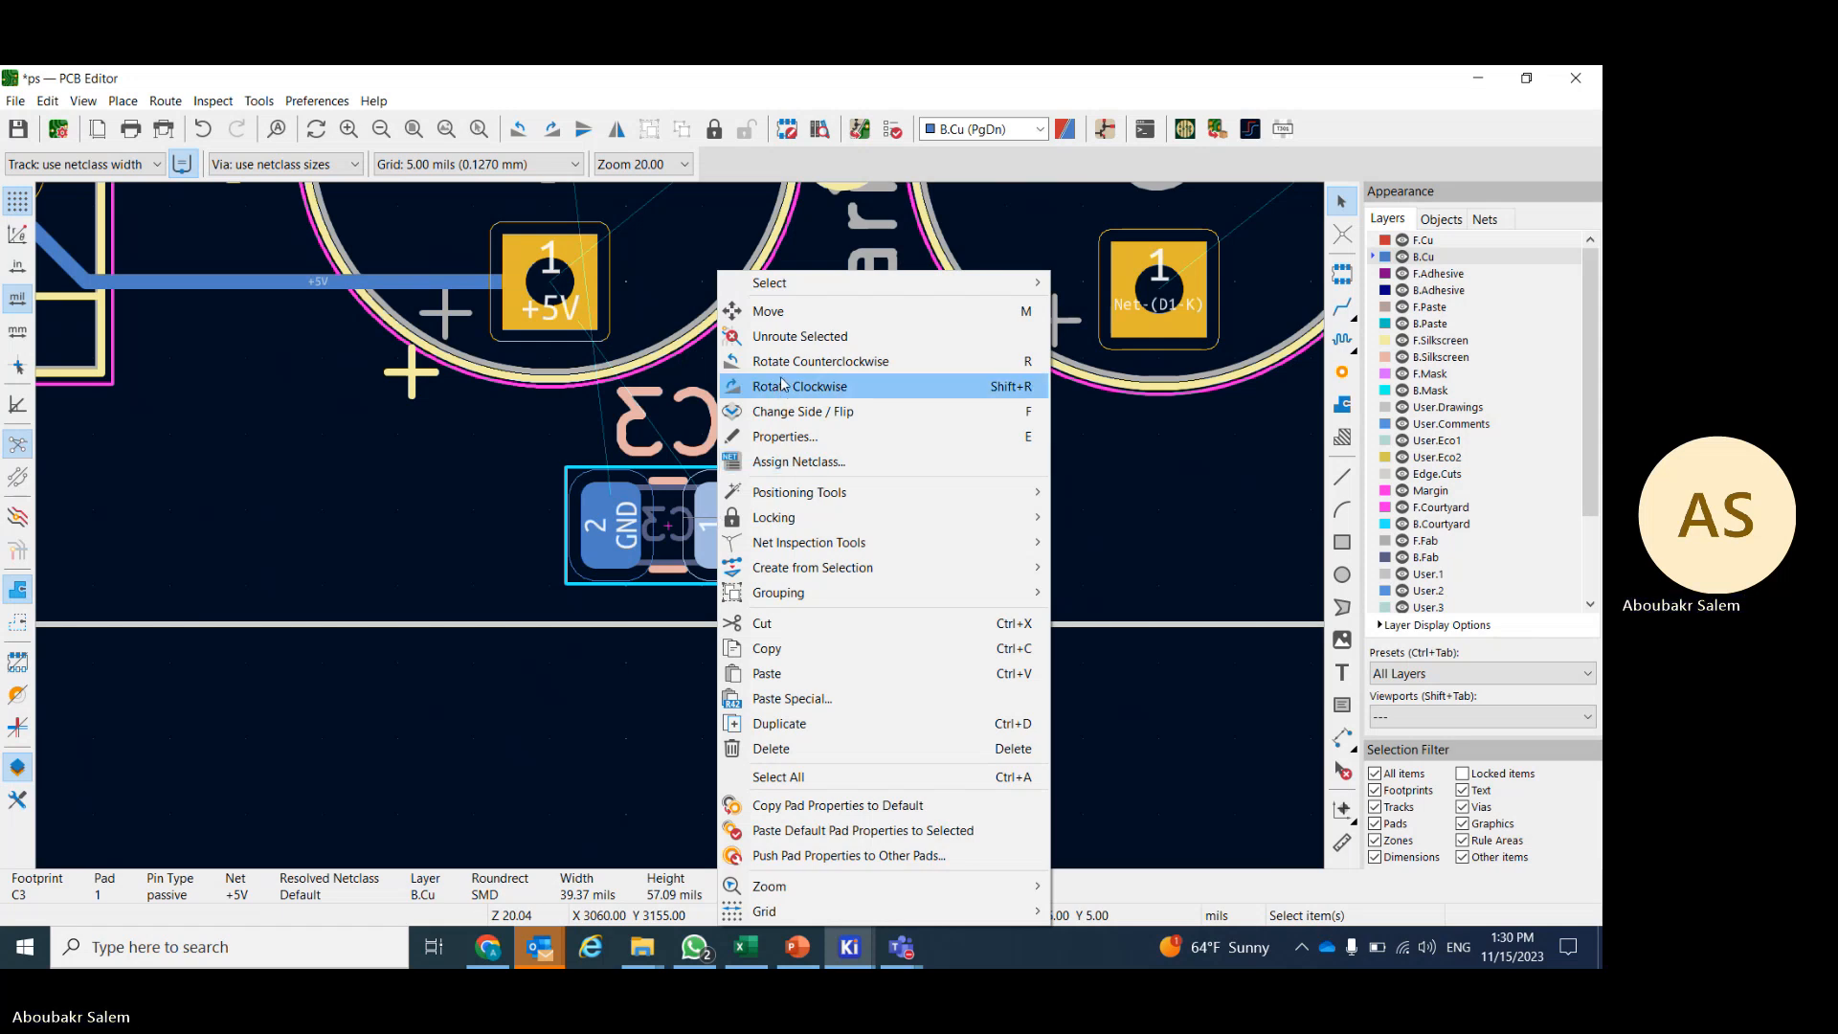
pyautogui.click(783, 384)
pyautogui.rightClick(691, 475)
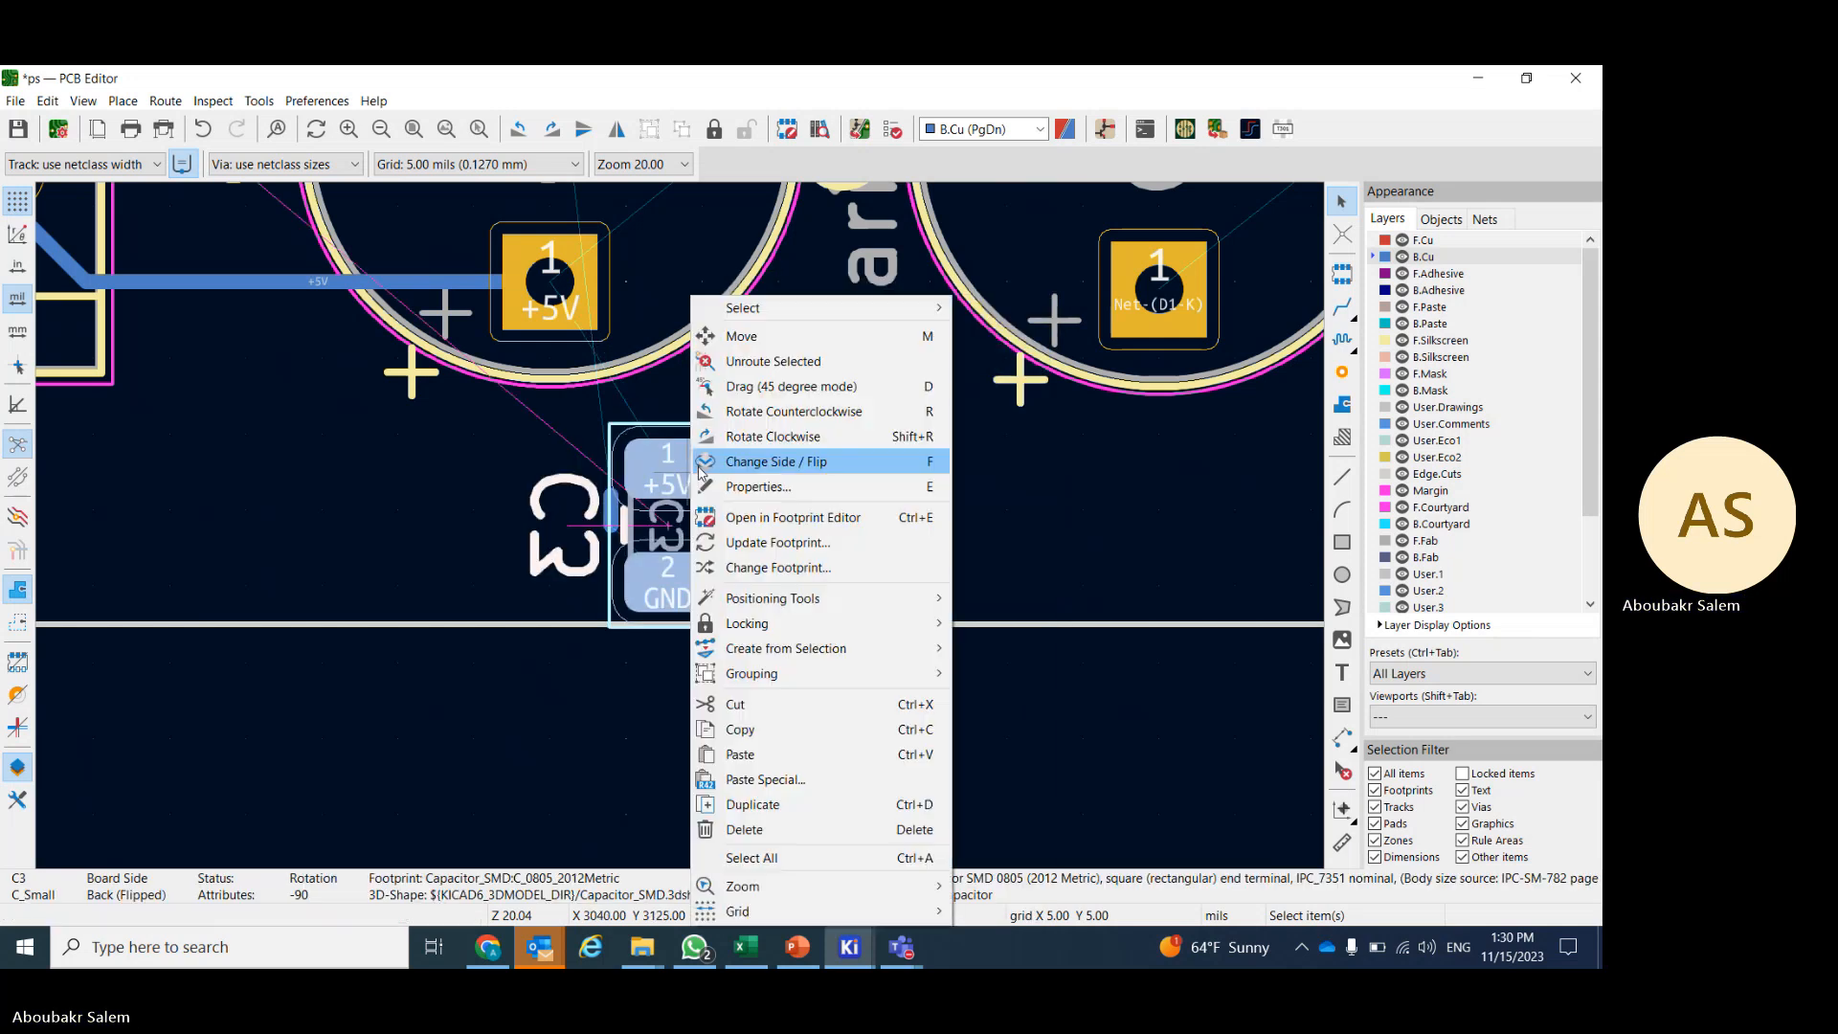
pyautogui.click(754, 409)
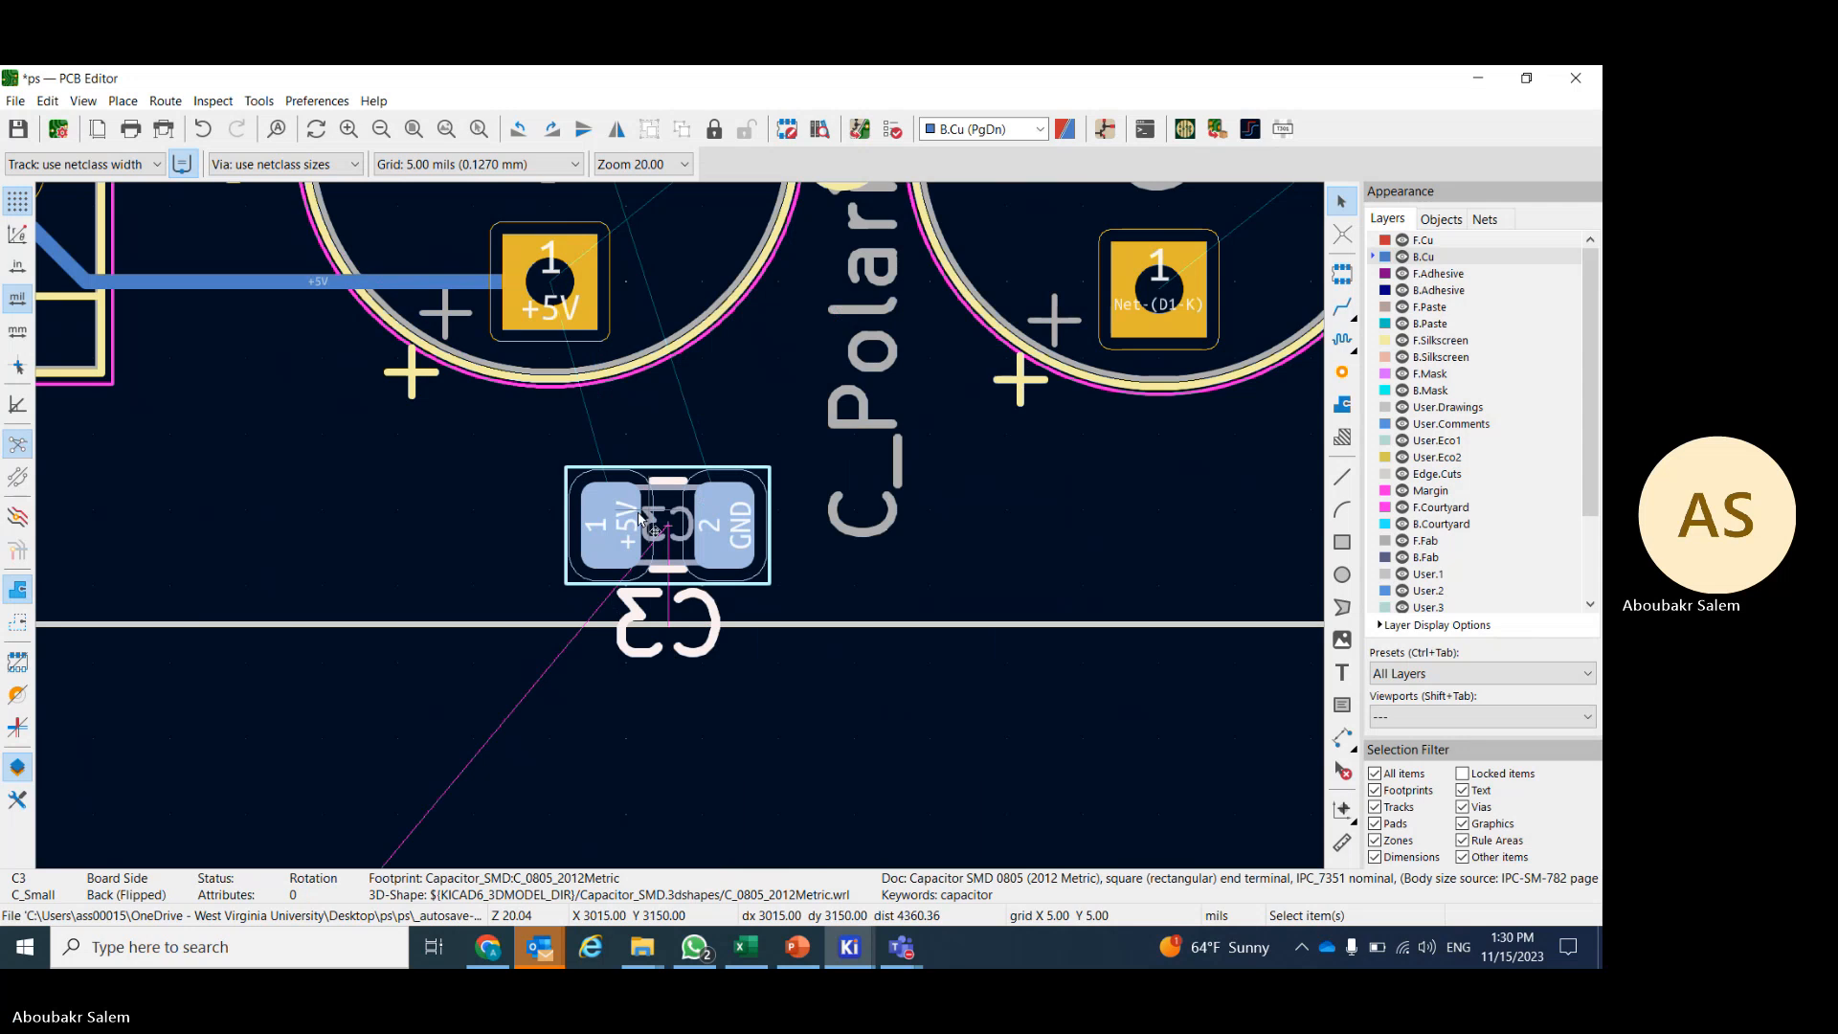
pyautogui.click(609, 529)
pyautogui.click(610, 532)
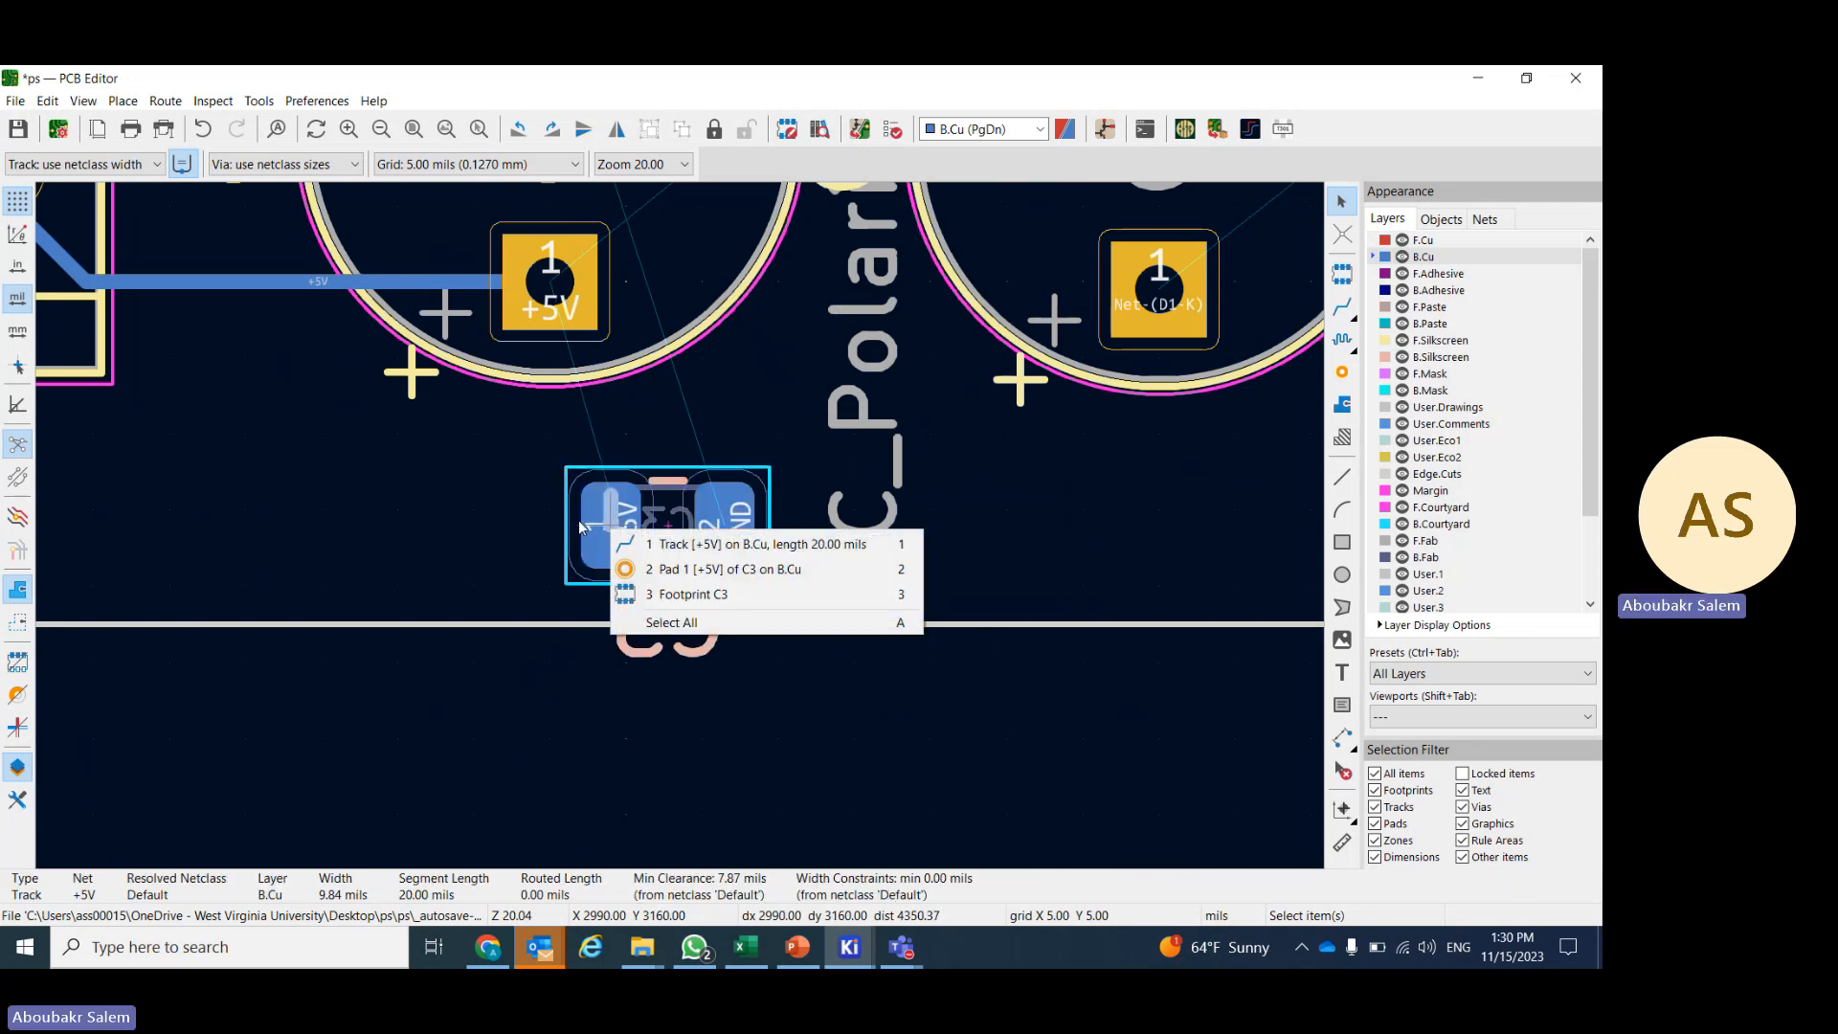
# - Try to route a +5V track from C3 pad 1 towards C2 pad 1, and delete its unfinished segments
pyautogui.press('x')
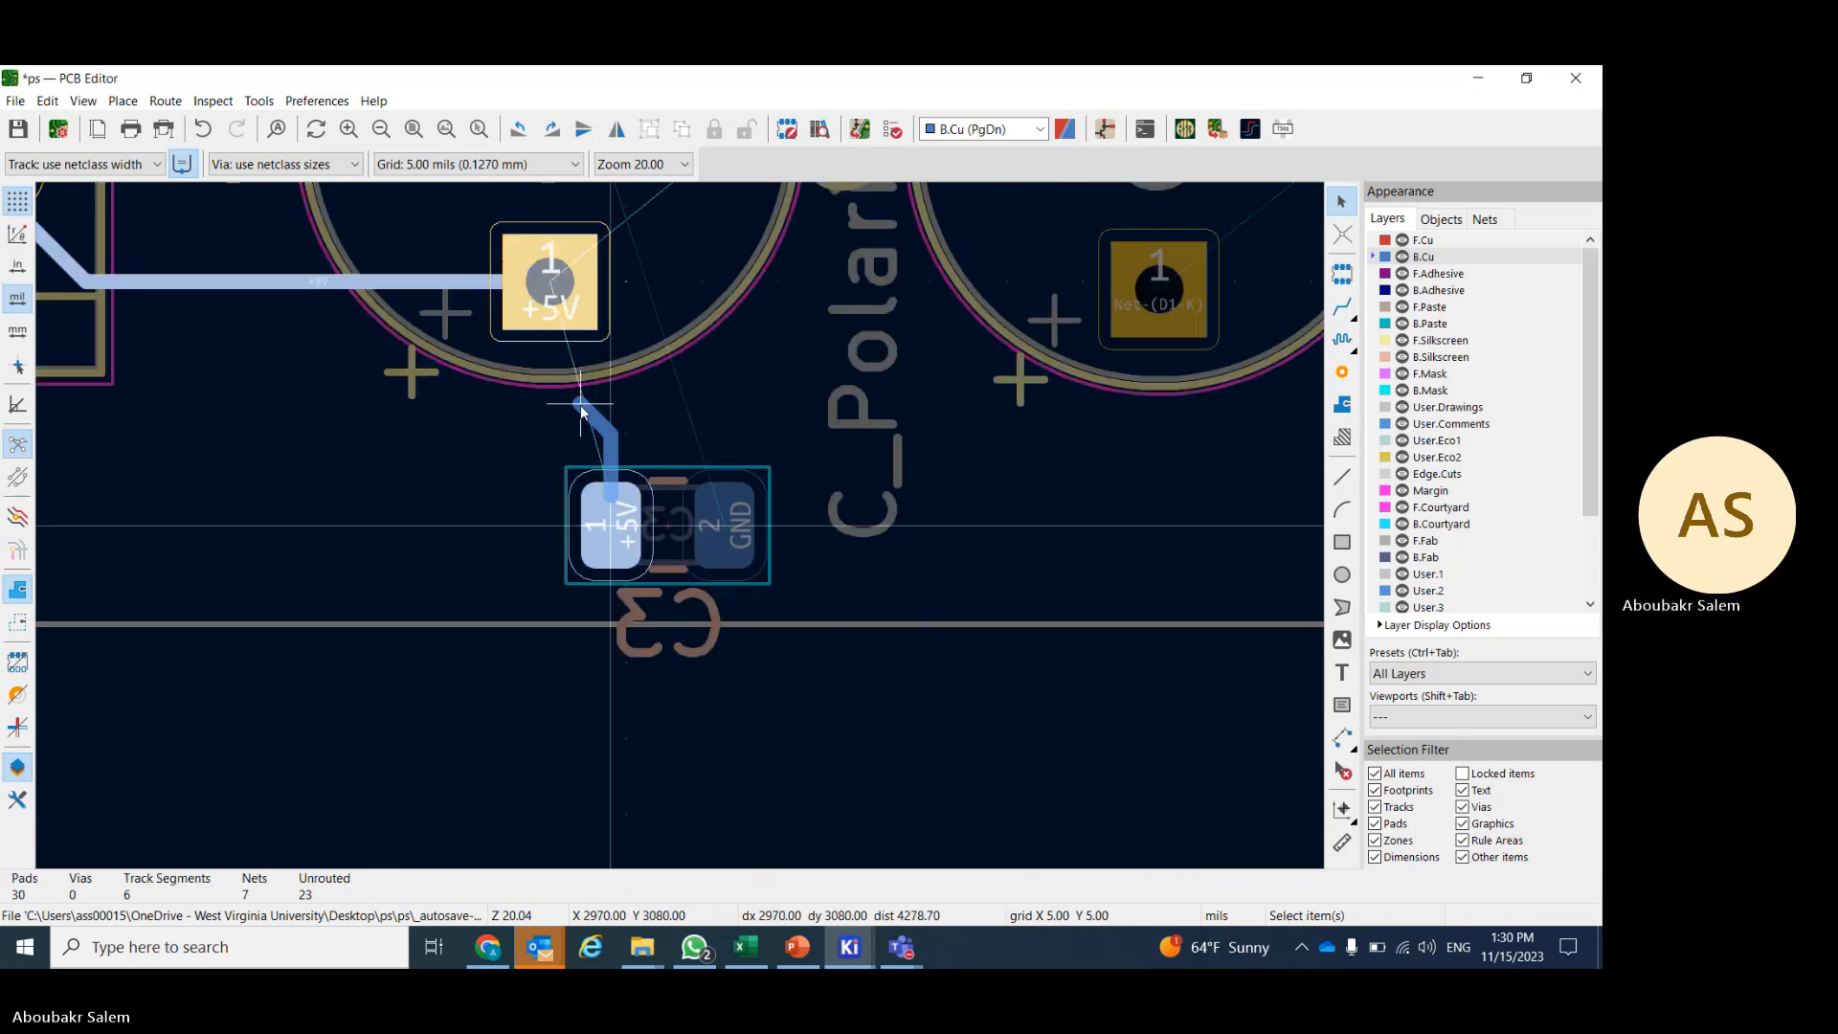
pyautogui.doubleClick(551, 411)
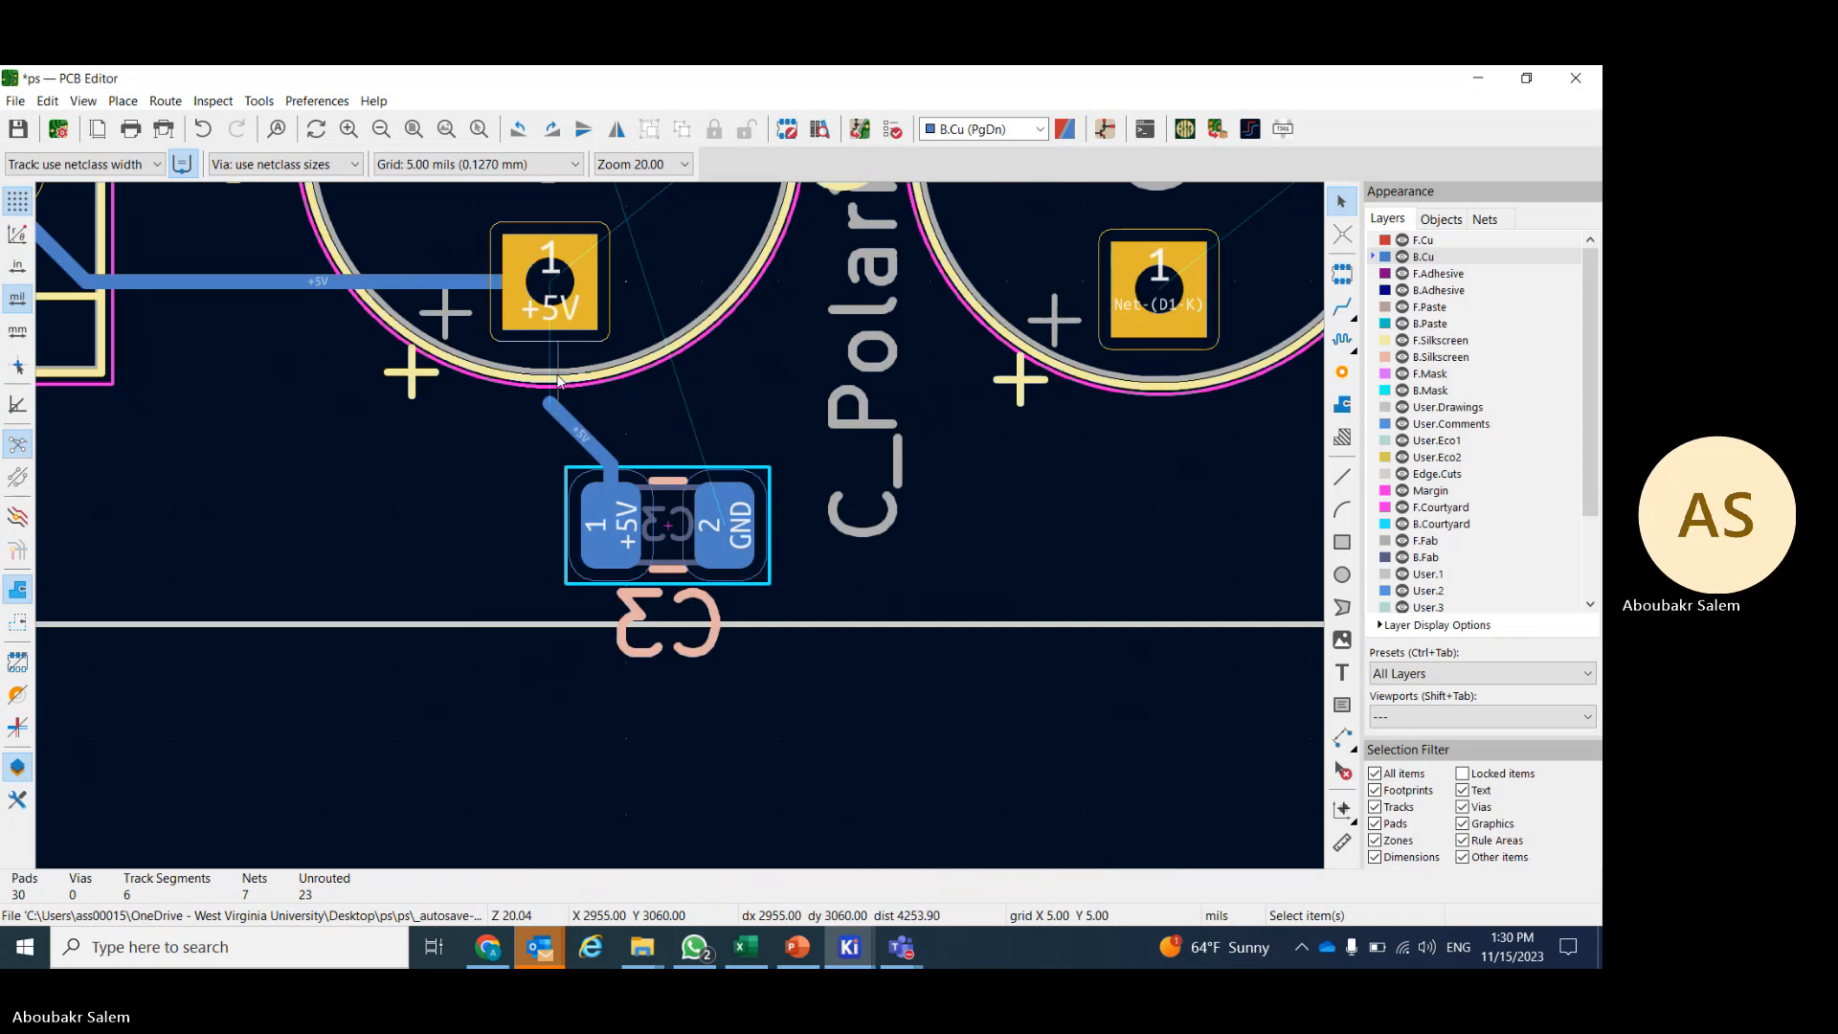
pyautogui.click(548, 406)
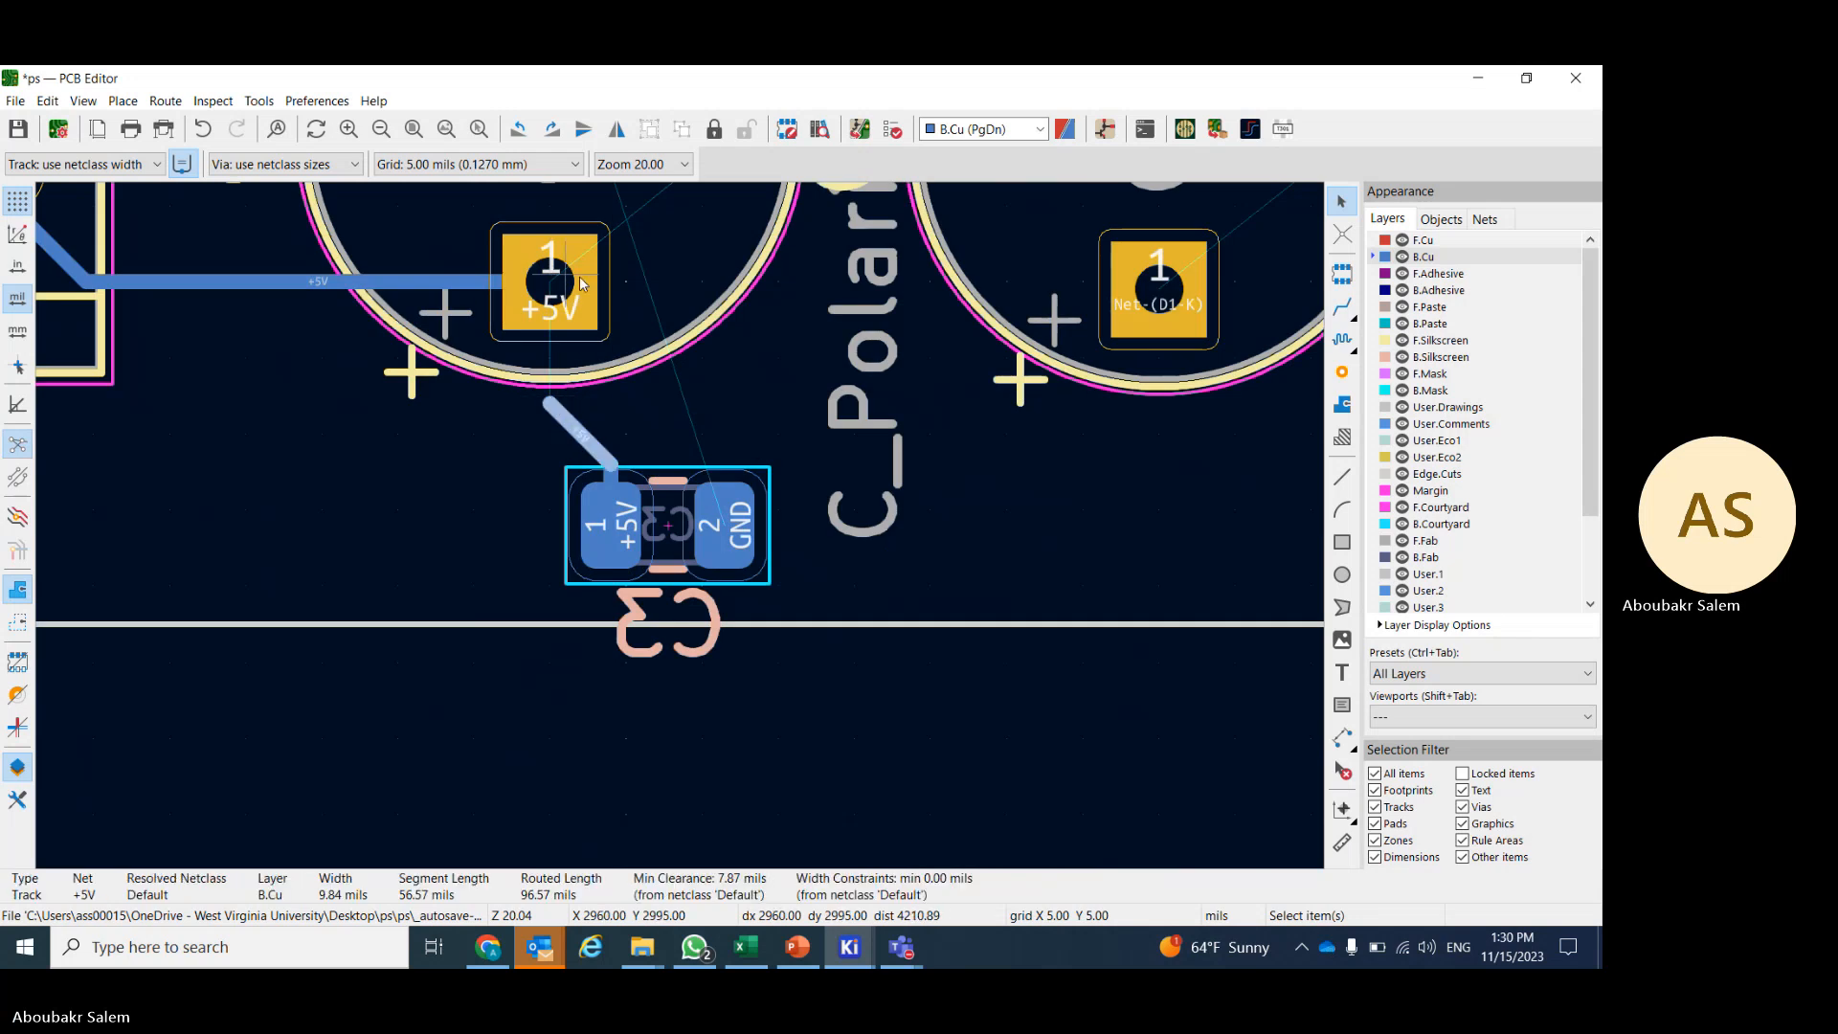
pyautogui.press('Escape')
pyautogui.click(572, 433)
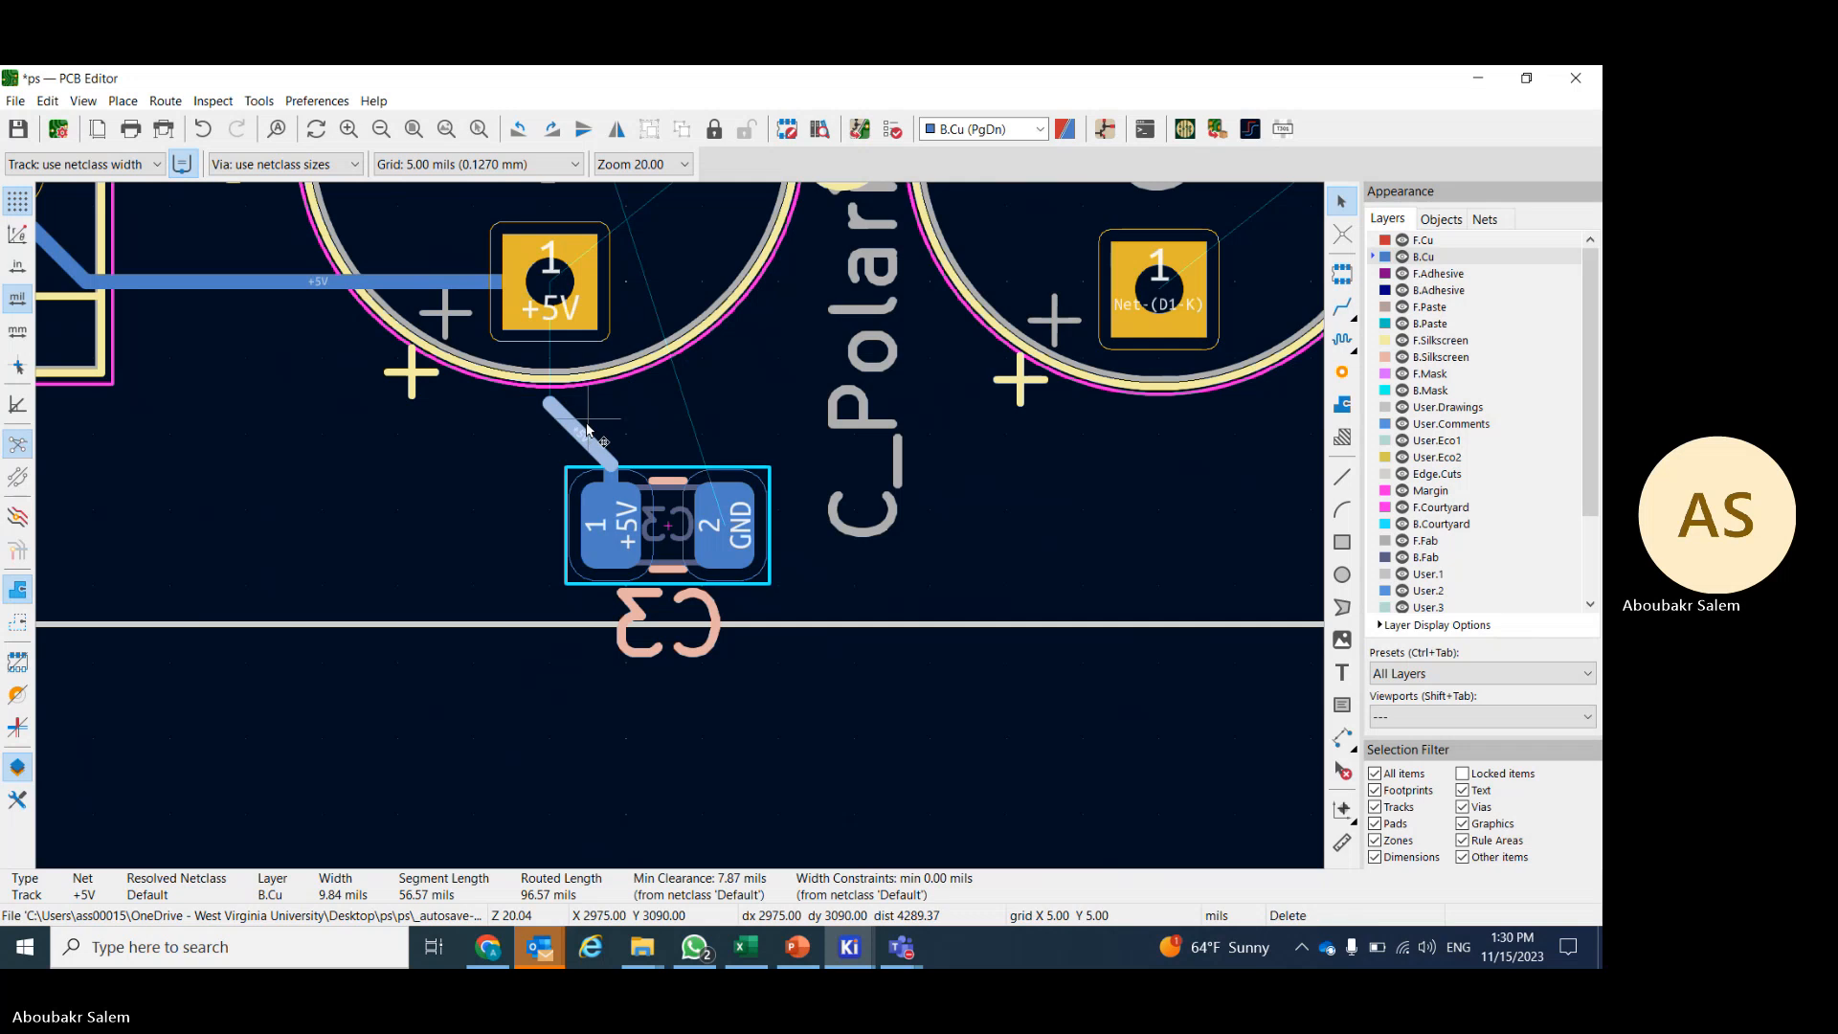
pyautogui.press('Delete')
pyautogui.click(608, 472)
pyautogui.press('Delete')
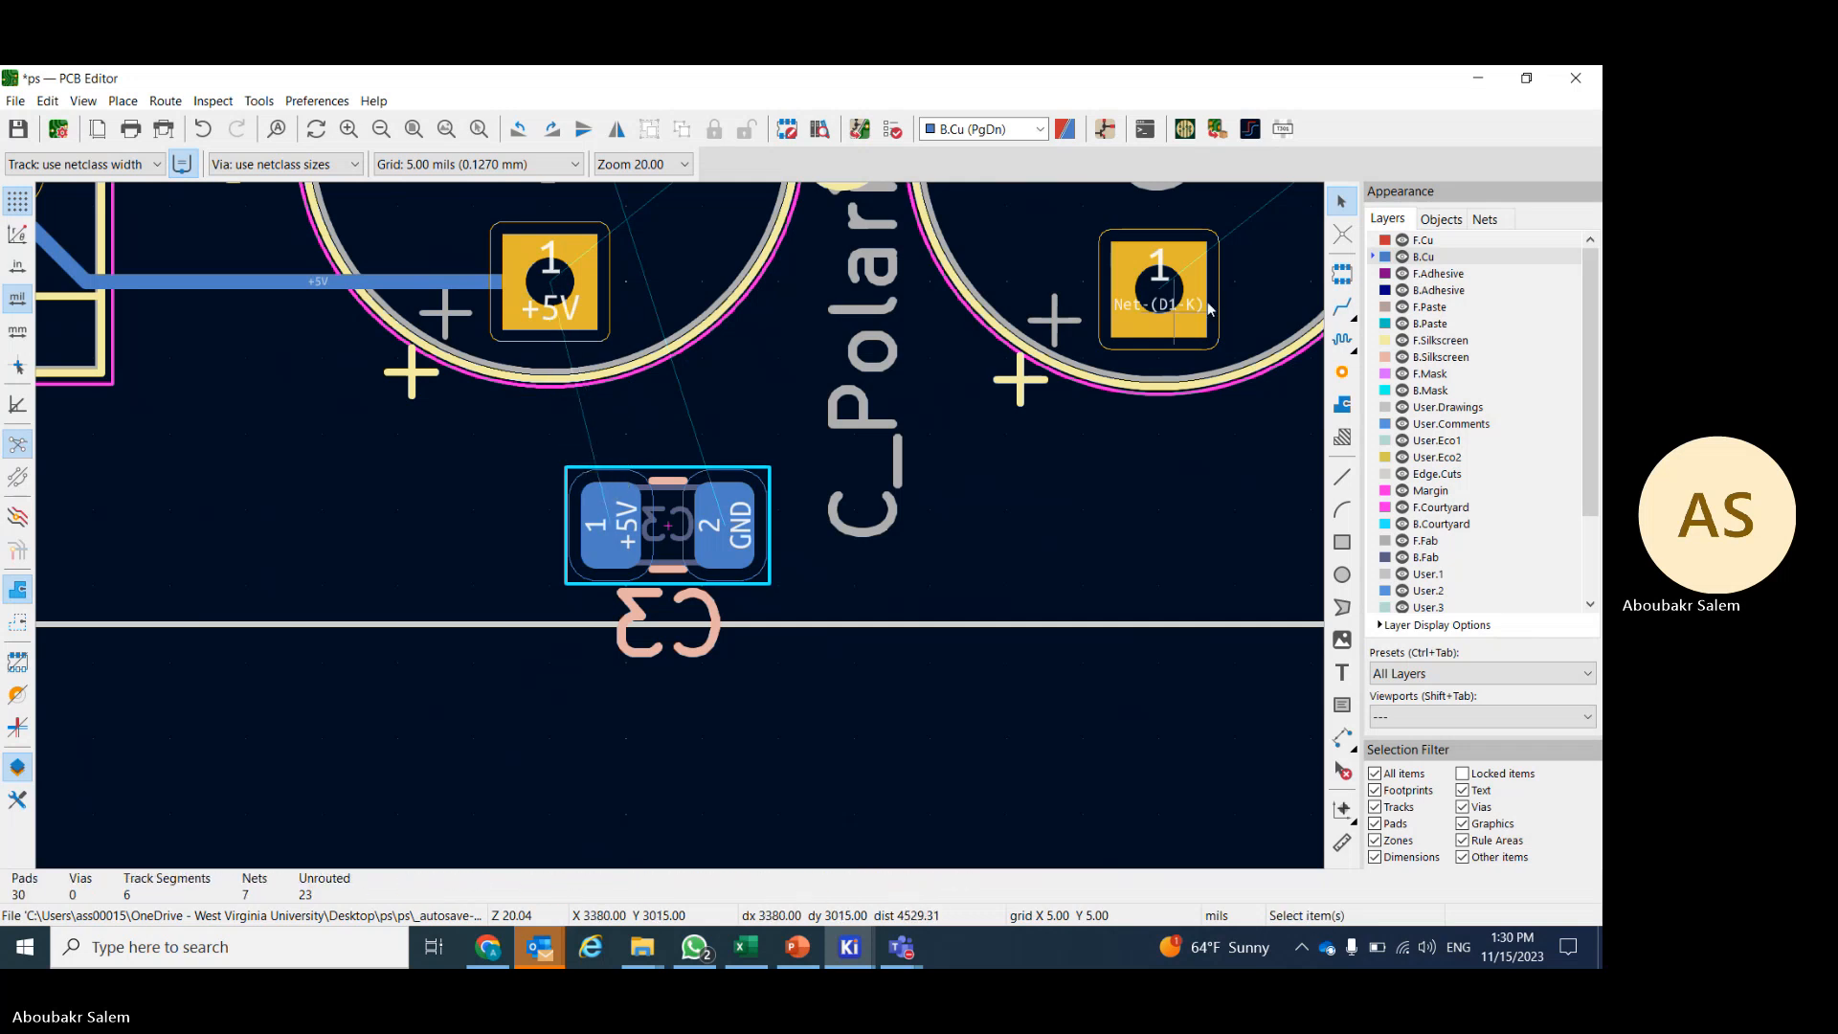
# - Route a +5V track on B.Cu from C3 pad 1 up to C2 pad 1
pyautogui.click(1342, 306)
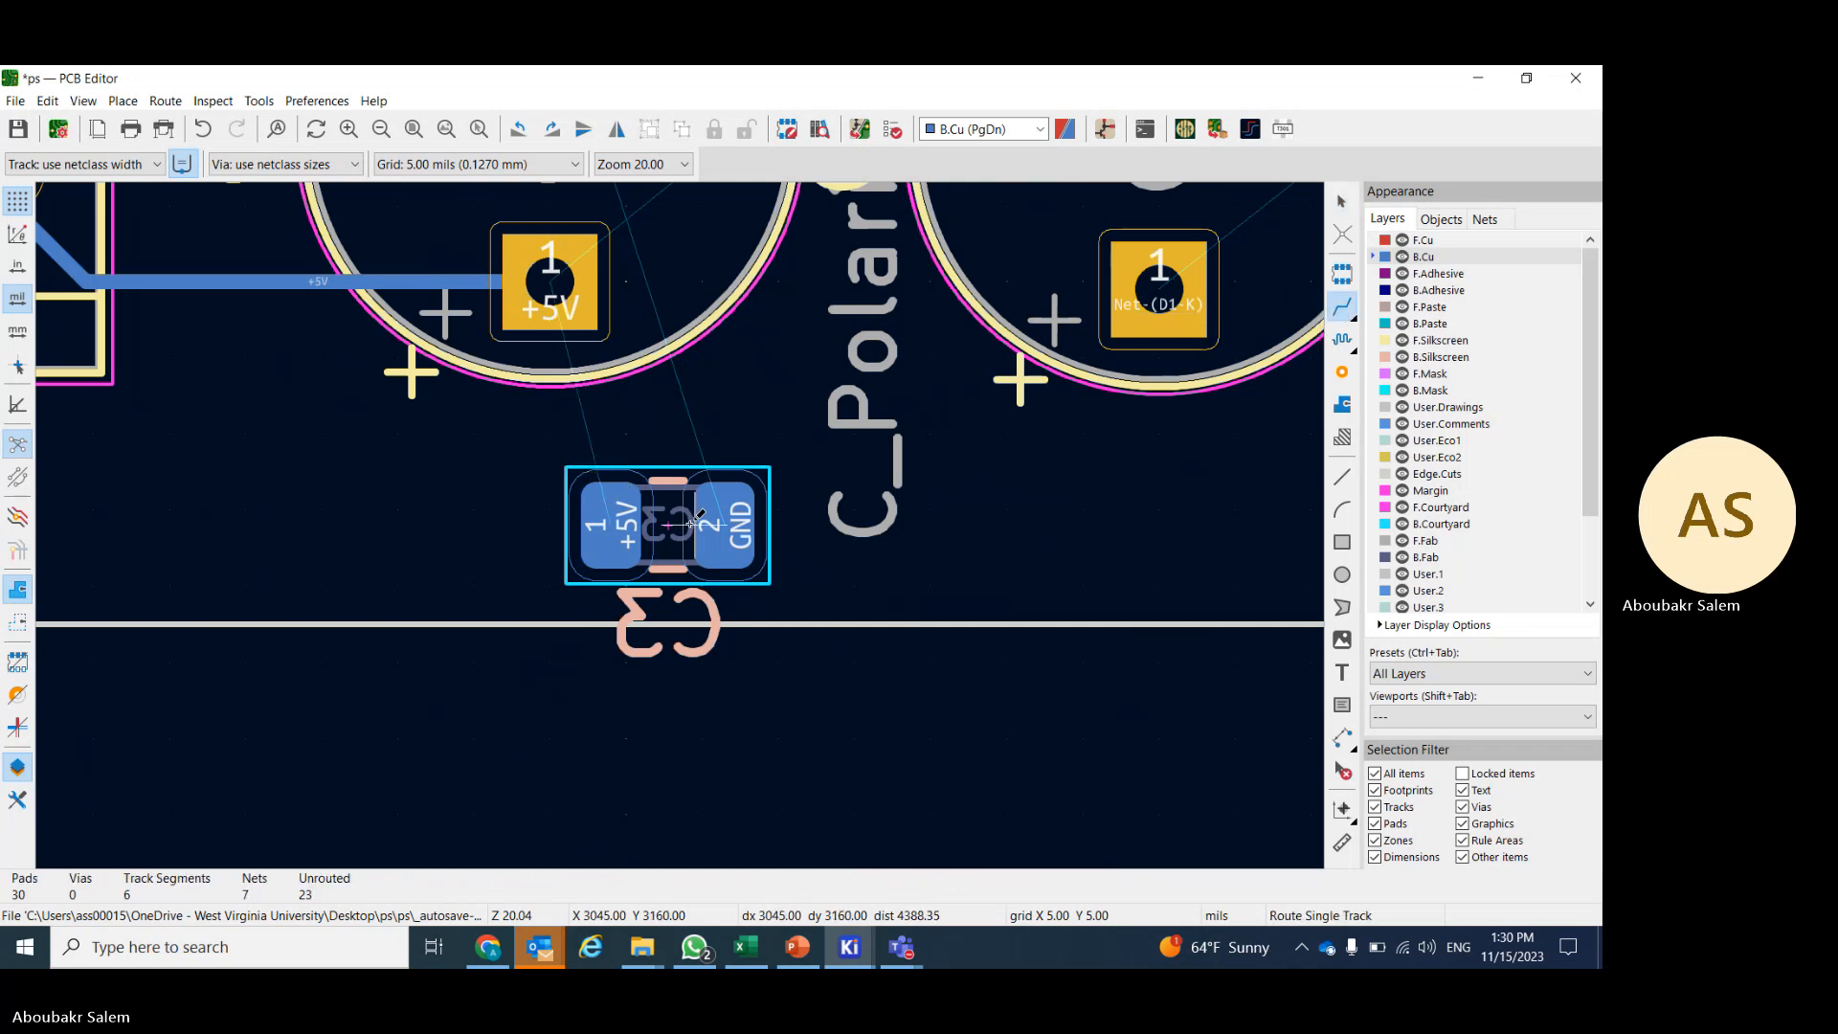
pyautogui.click(613, 519)
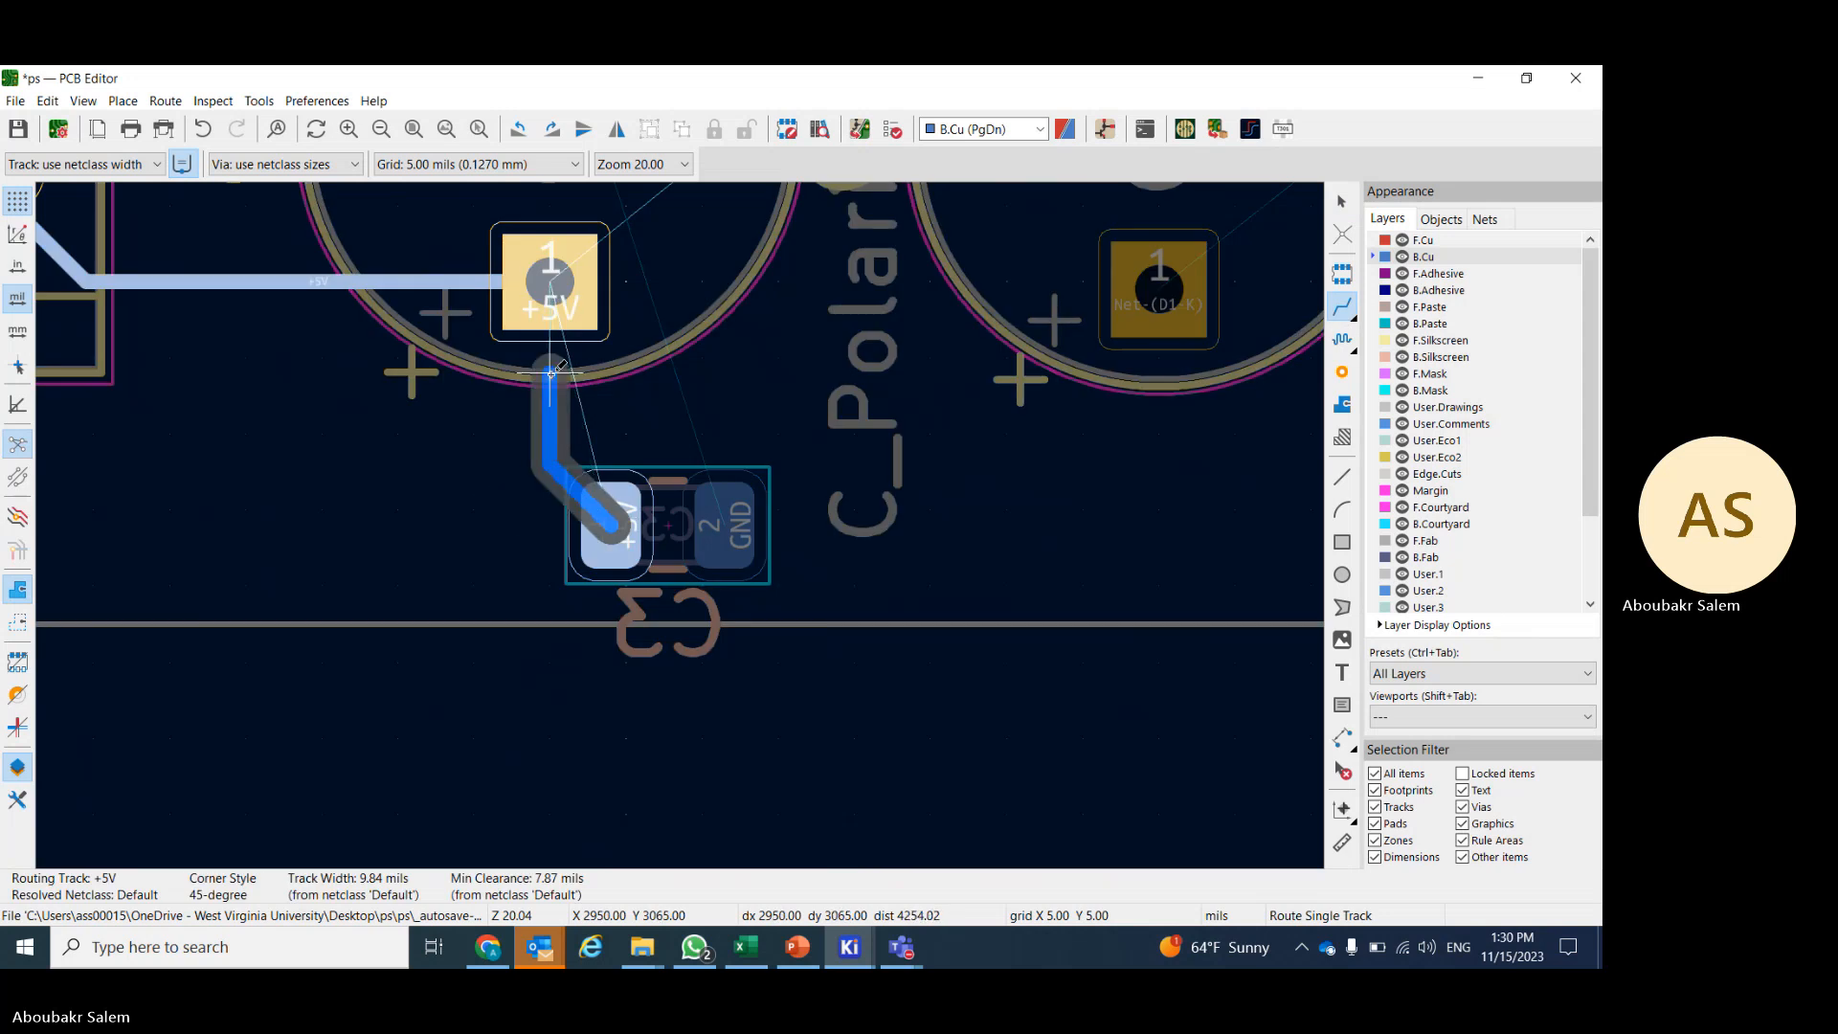
pyautogui.click(550, 284)
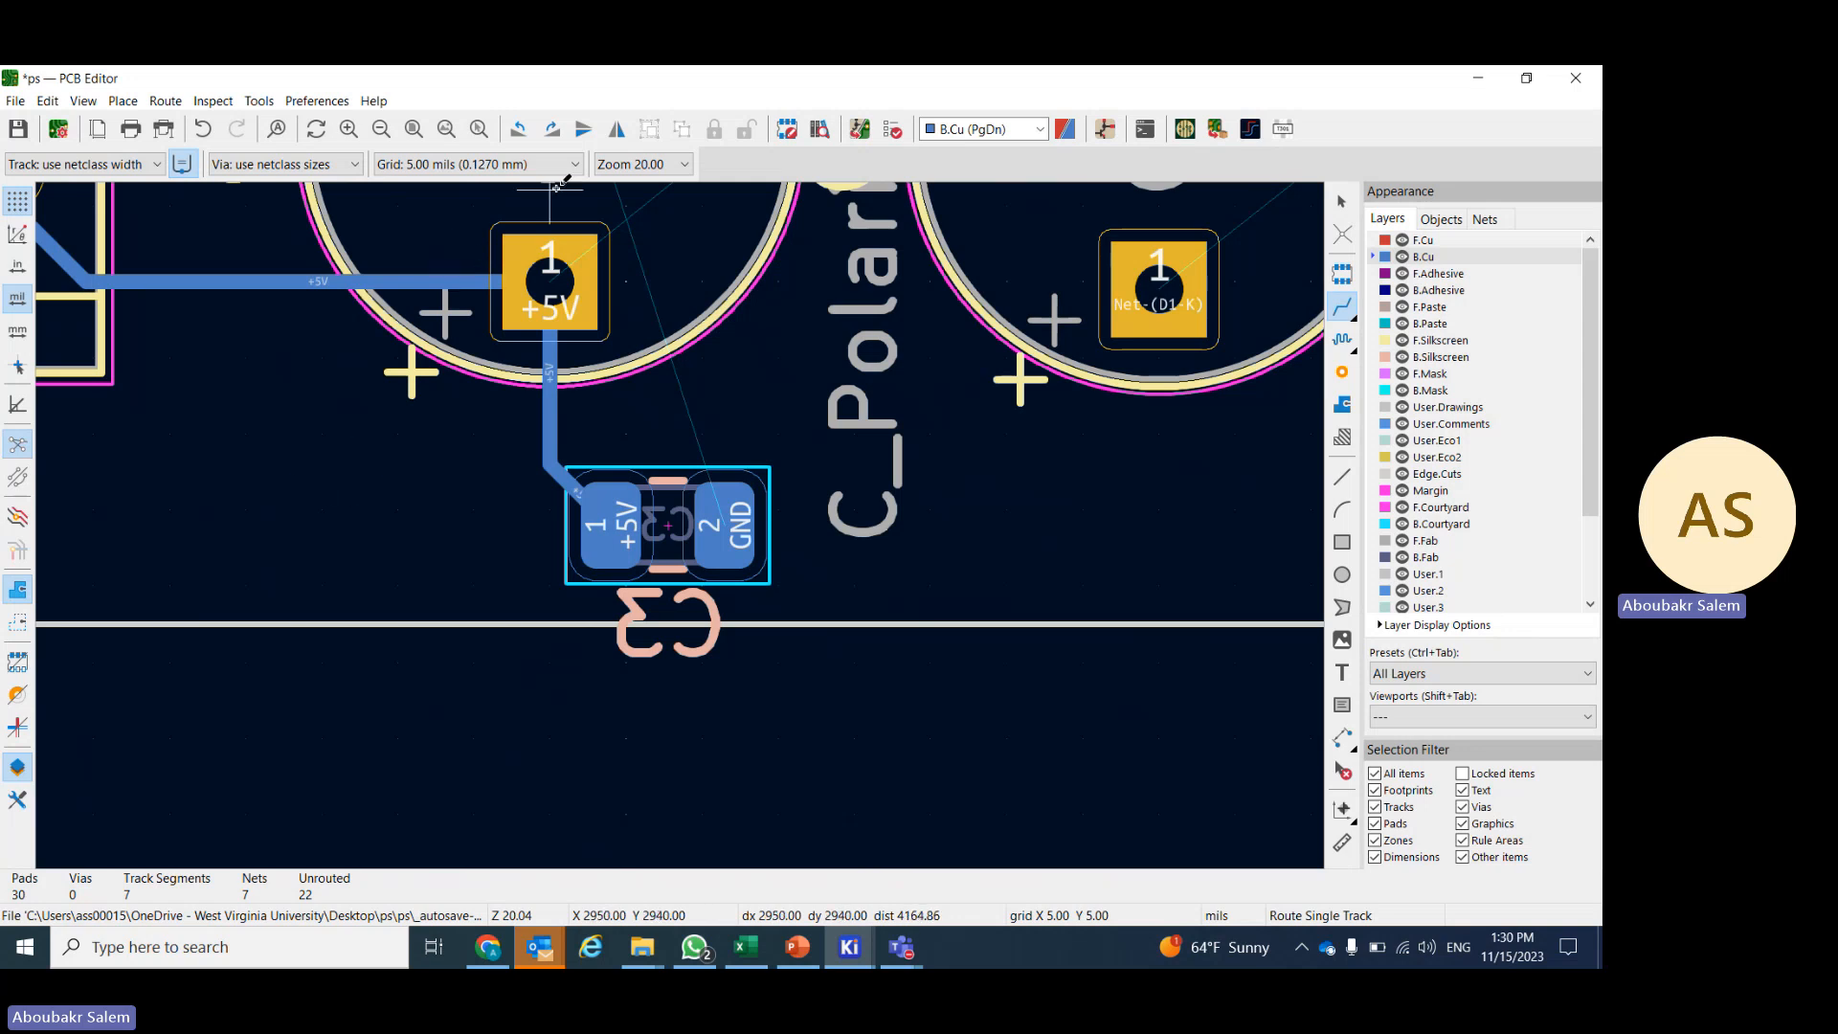
# - Set the grid to 1.00 mils (0.0254 mm) and route GND on B.Cu from C3 pad 2 through C2 pad 2 to C1 pad 2
pyautogui.click(578, 168)
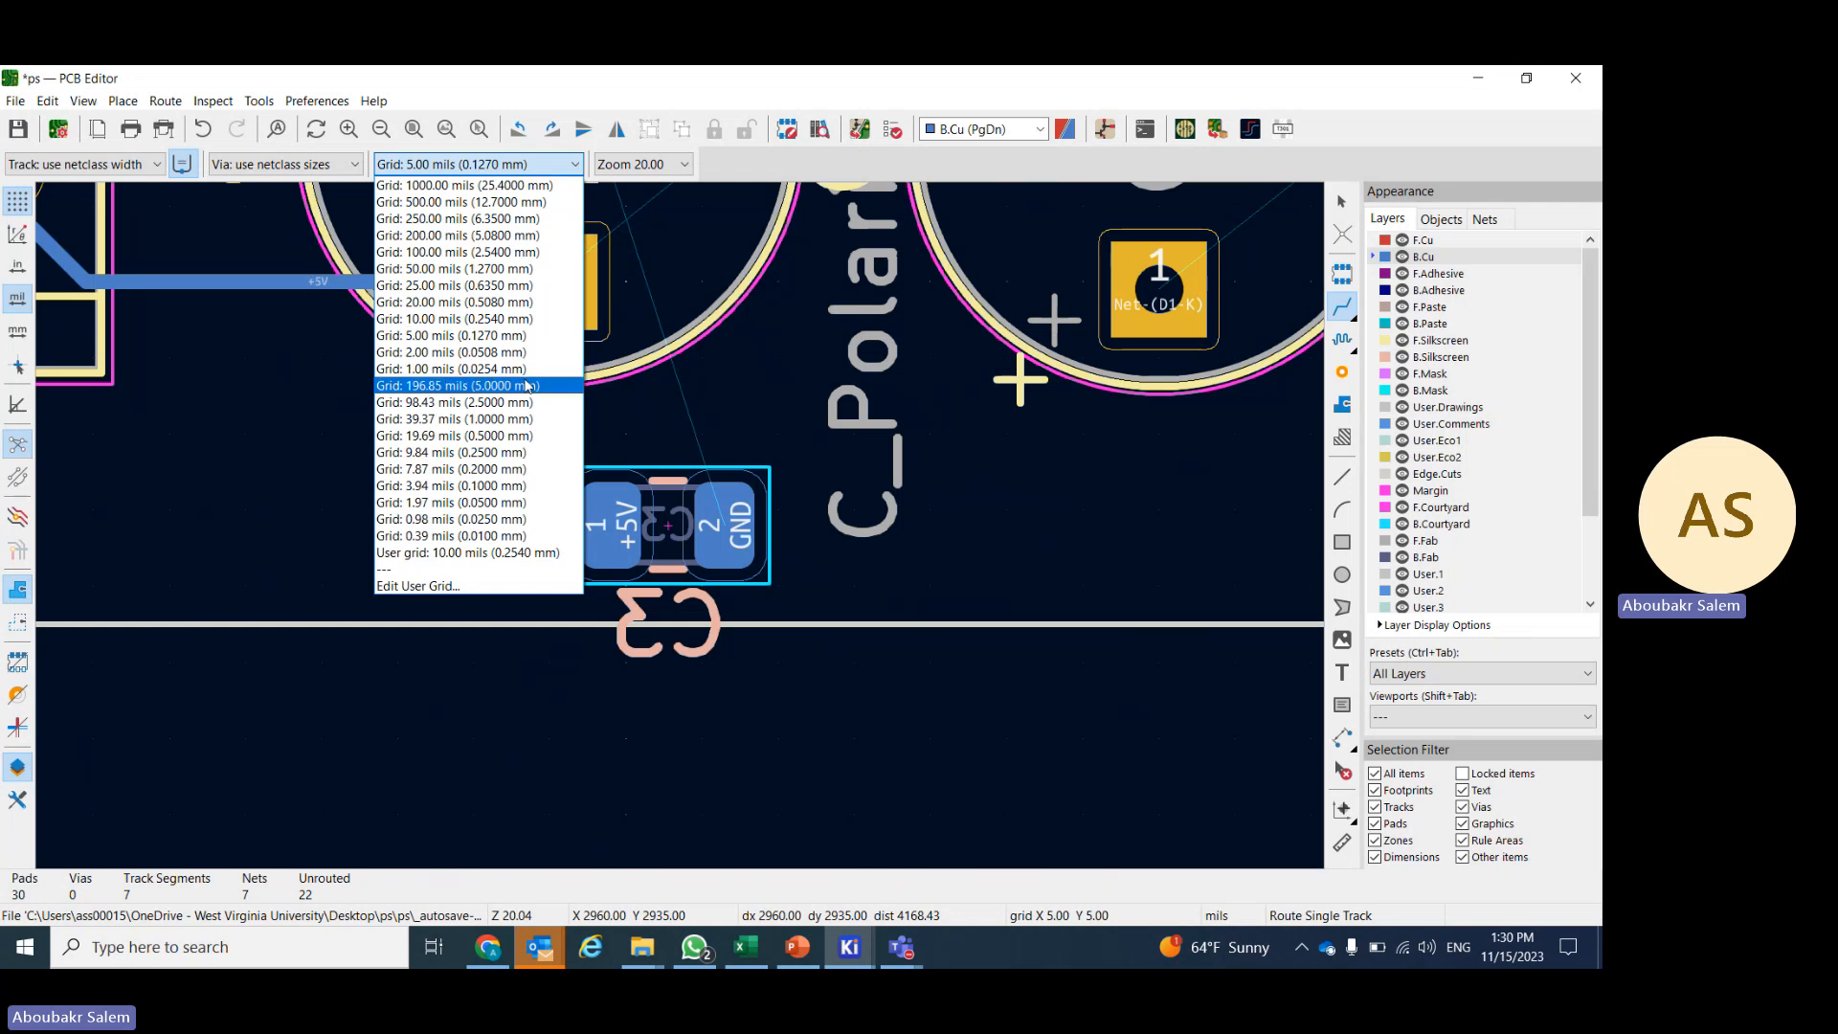
pyautogui.click(525, 369)
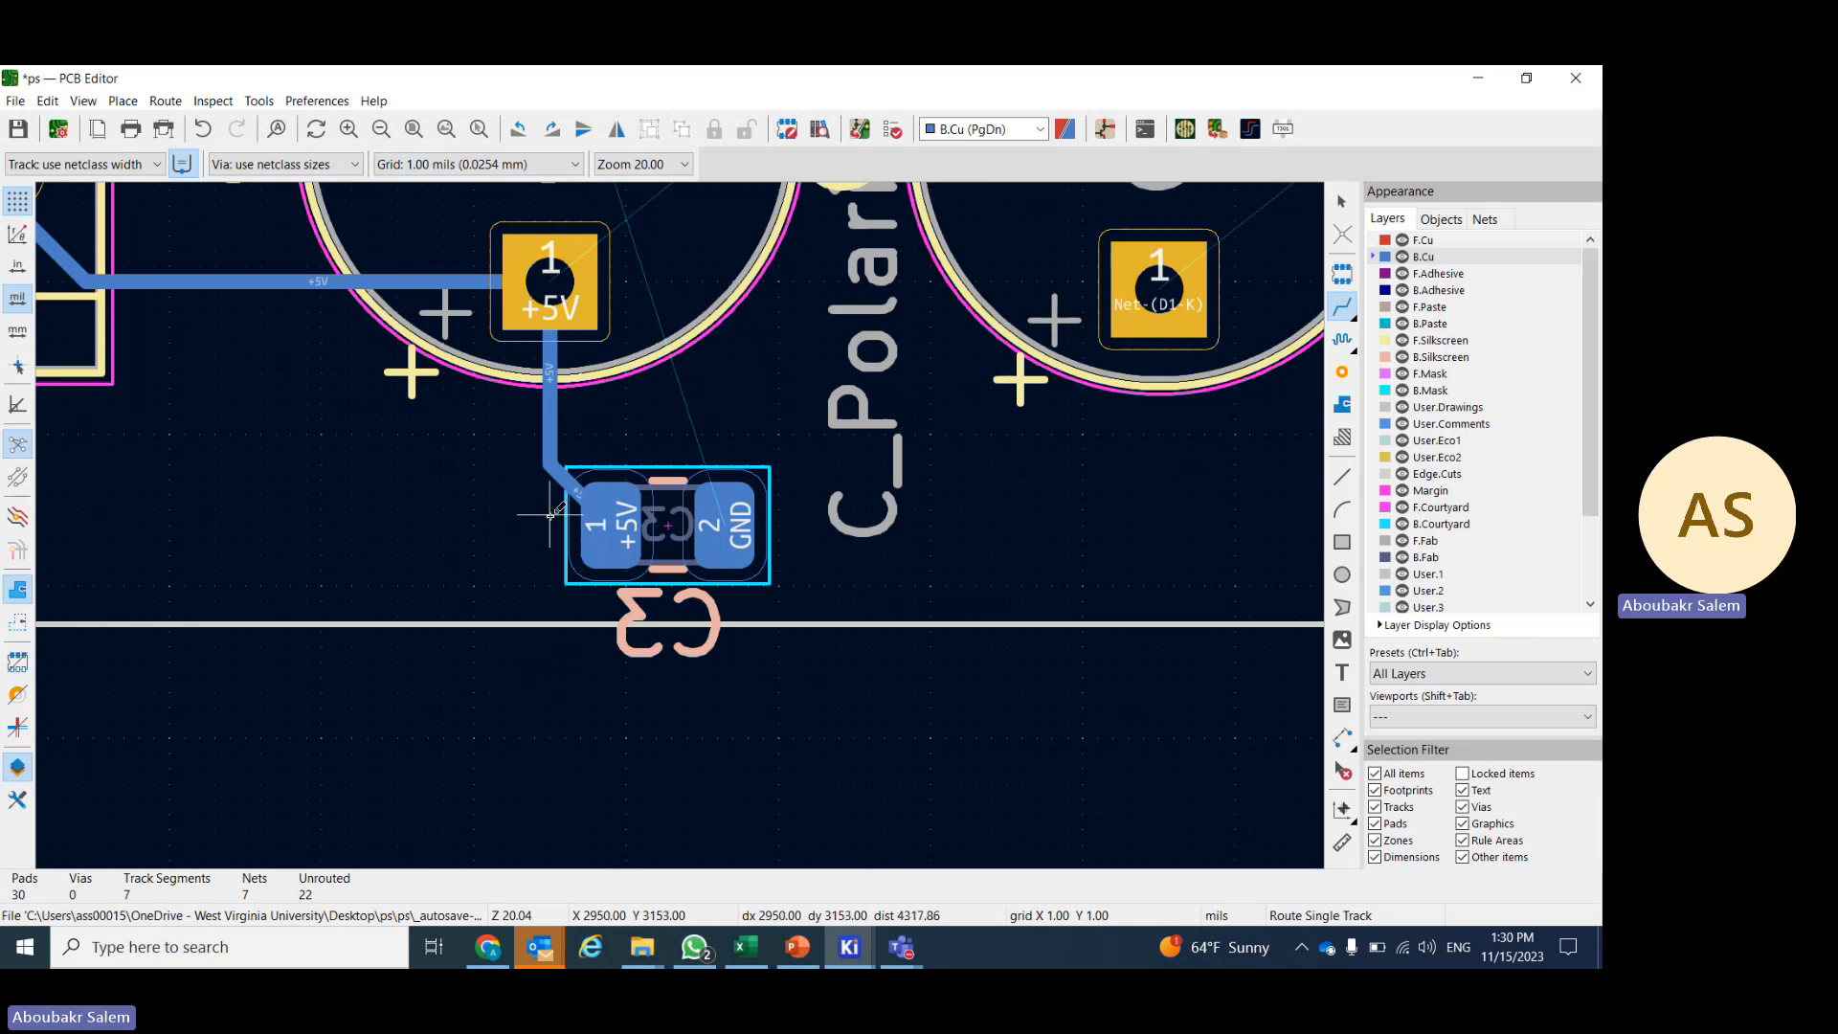
pyautogui.scroll(-2, 670, 524)
pyautogui.click(797, 529)
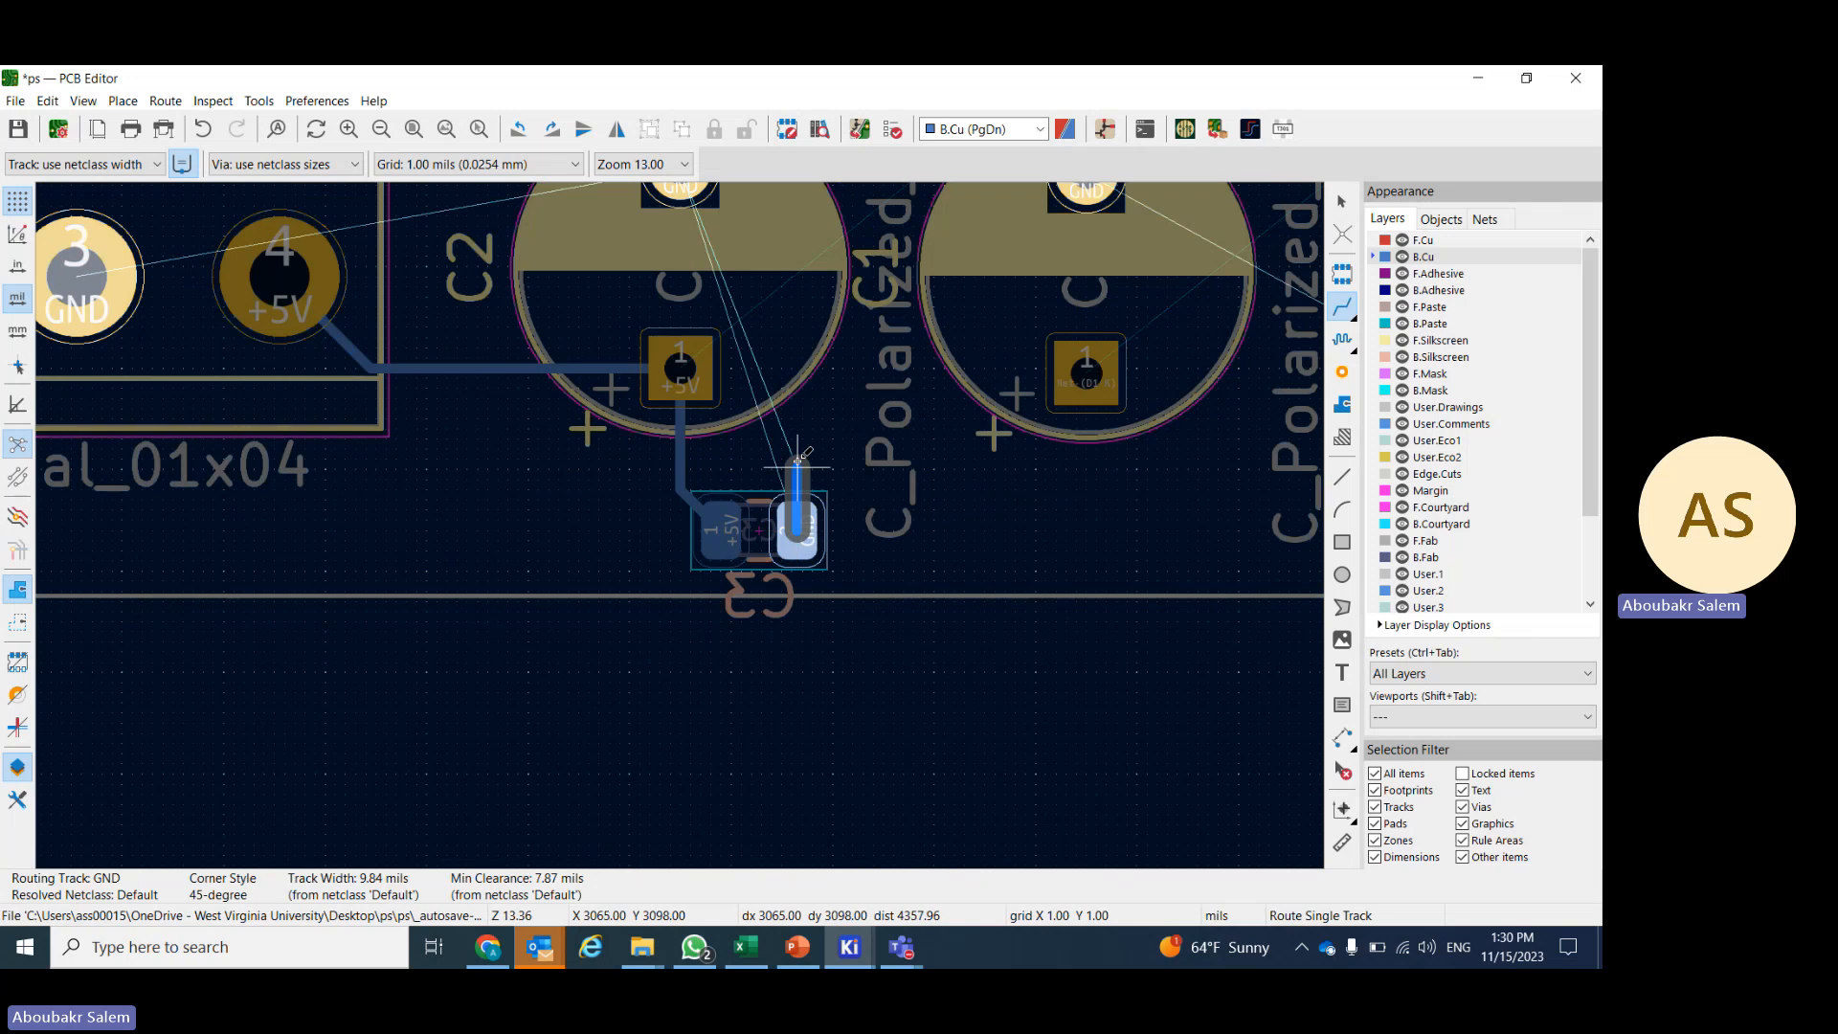
pyautogui.scroll(-2, 779, 521)
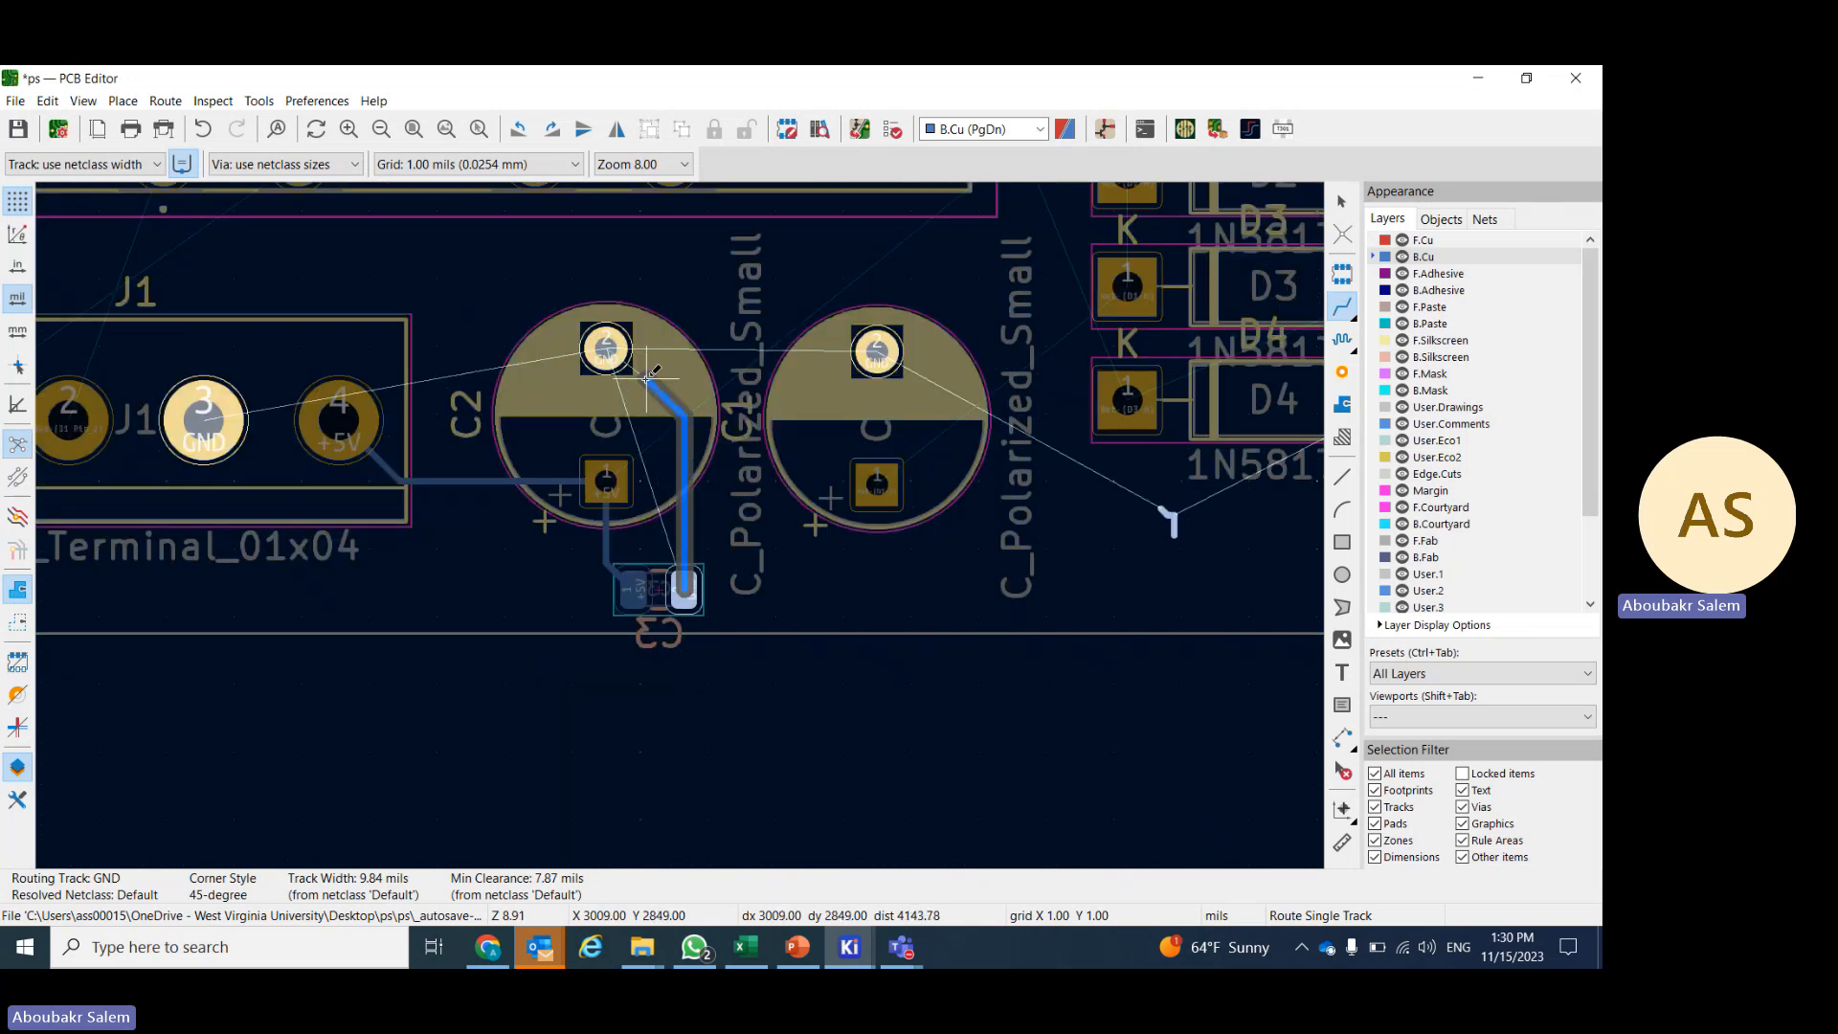
pyautogui.click(612, 347)
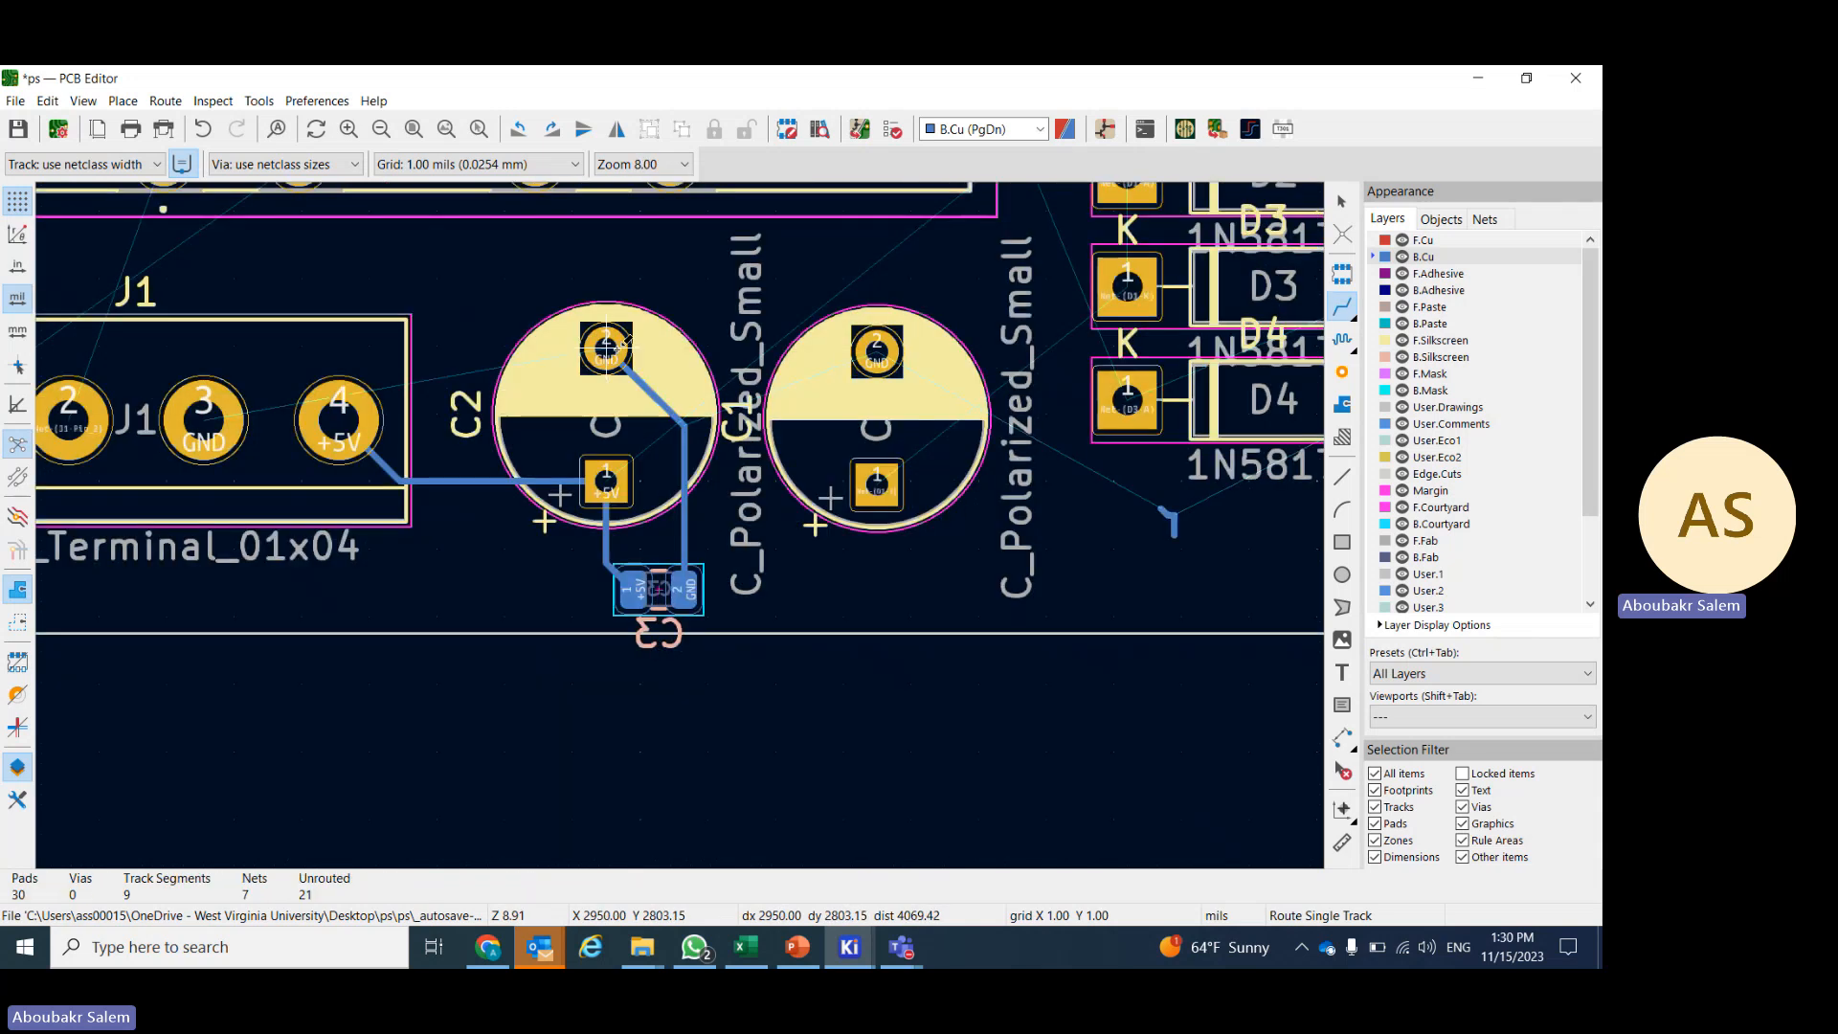
pyautogui.click(613, 346)
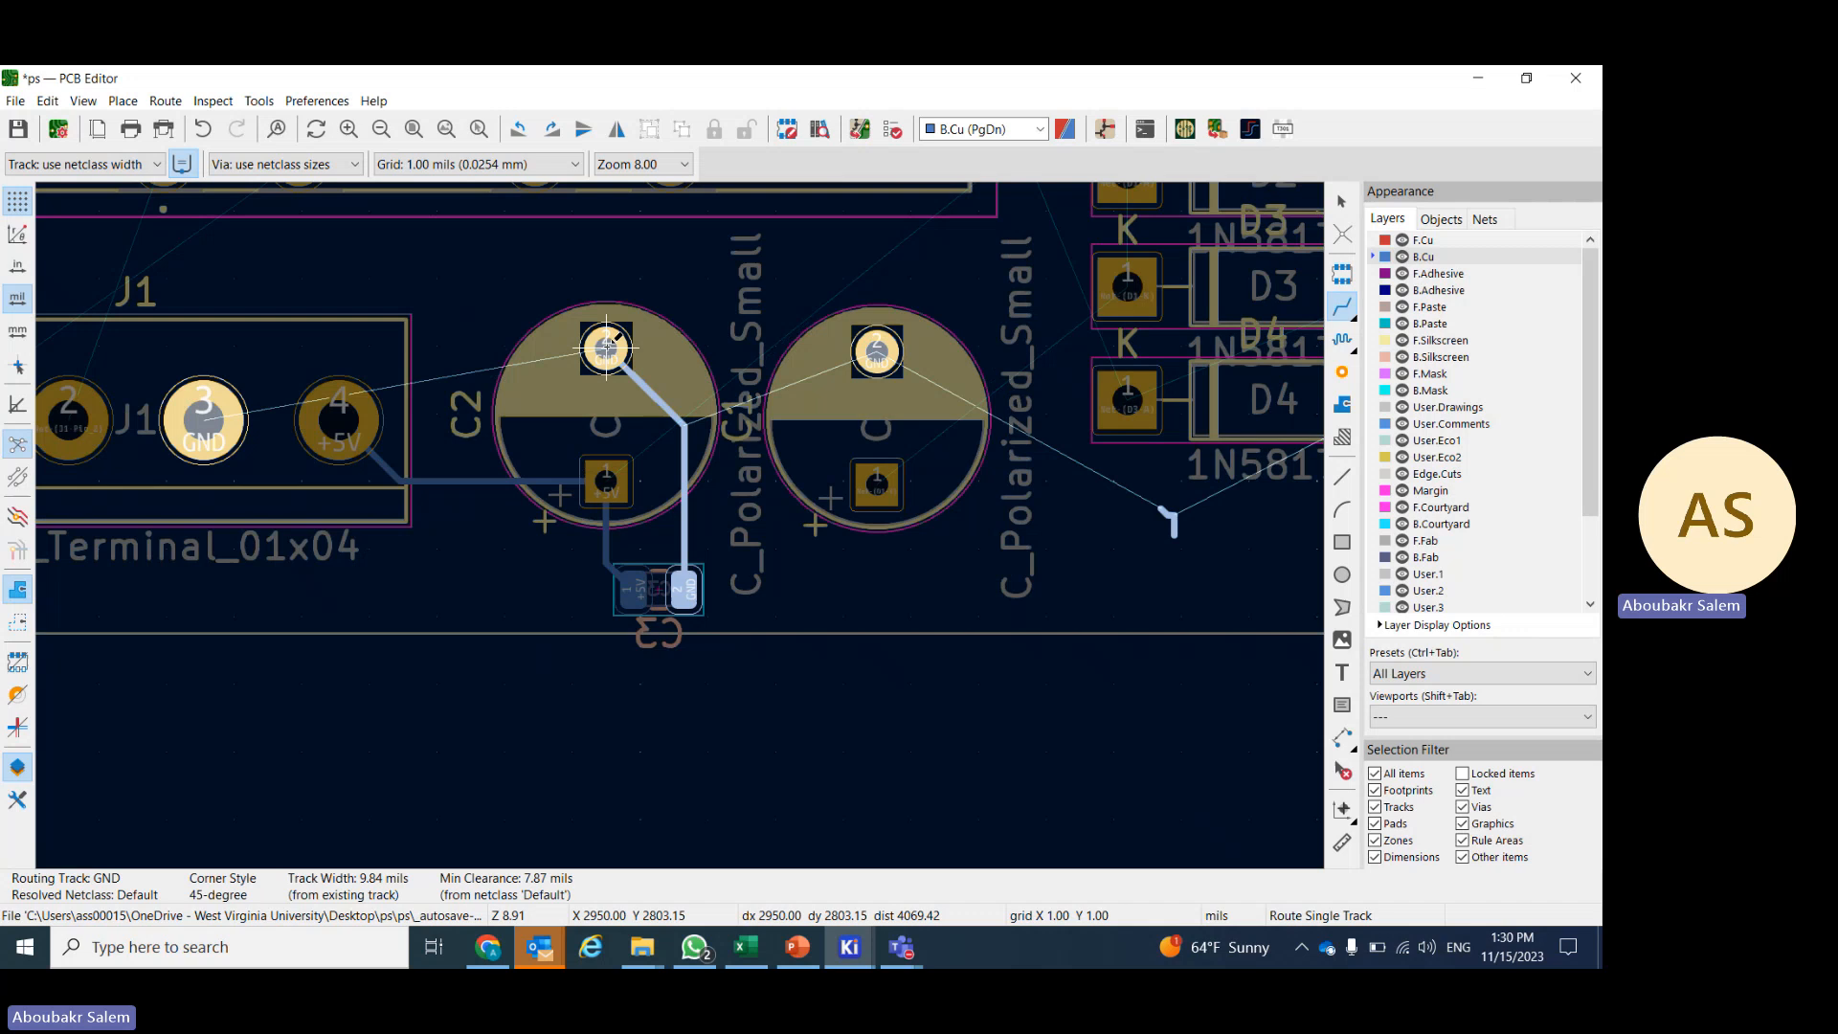
pyautogui.click(877, 350)
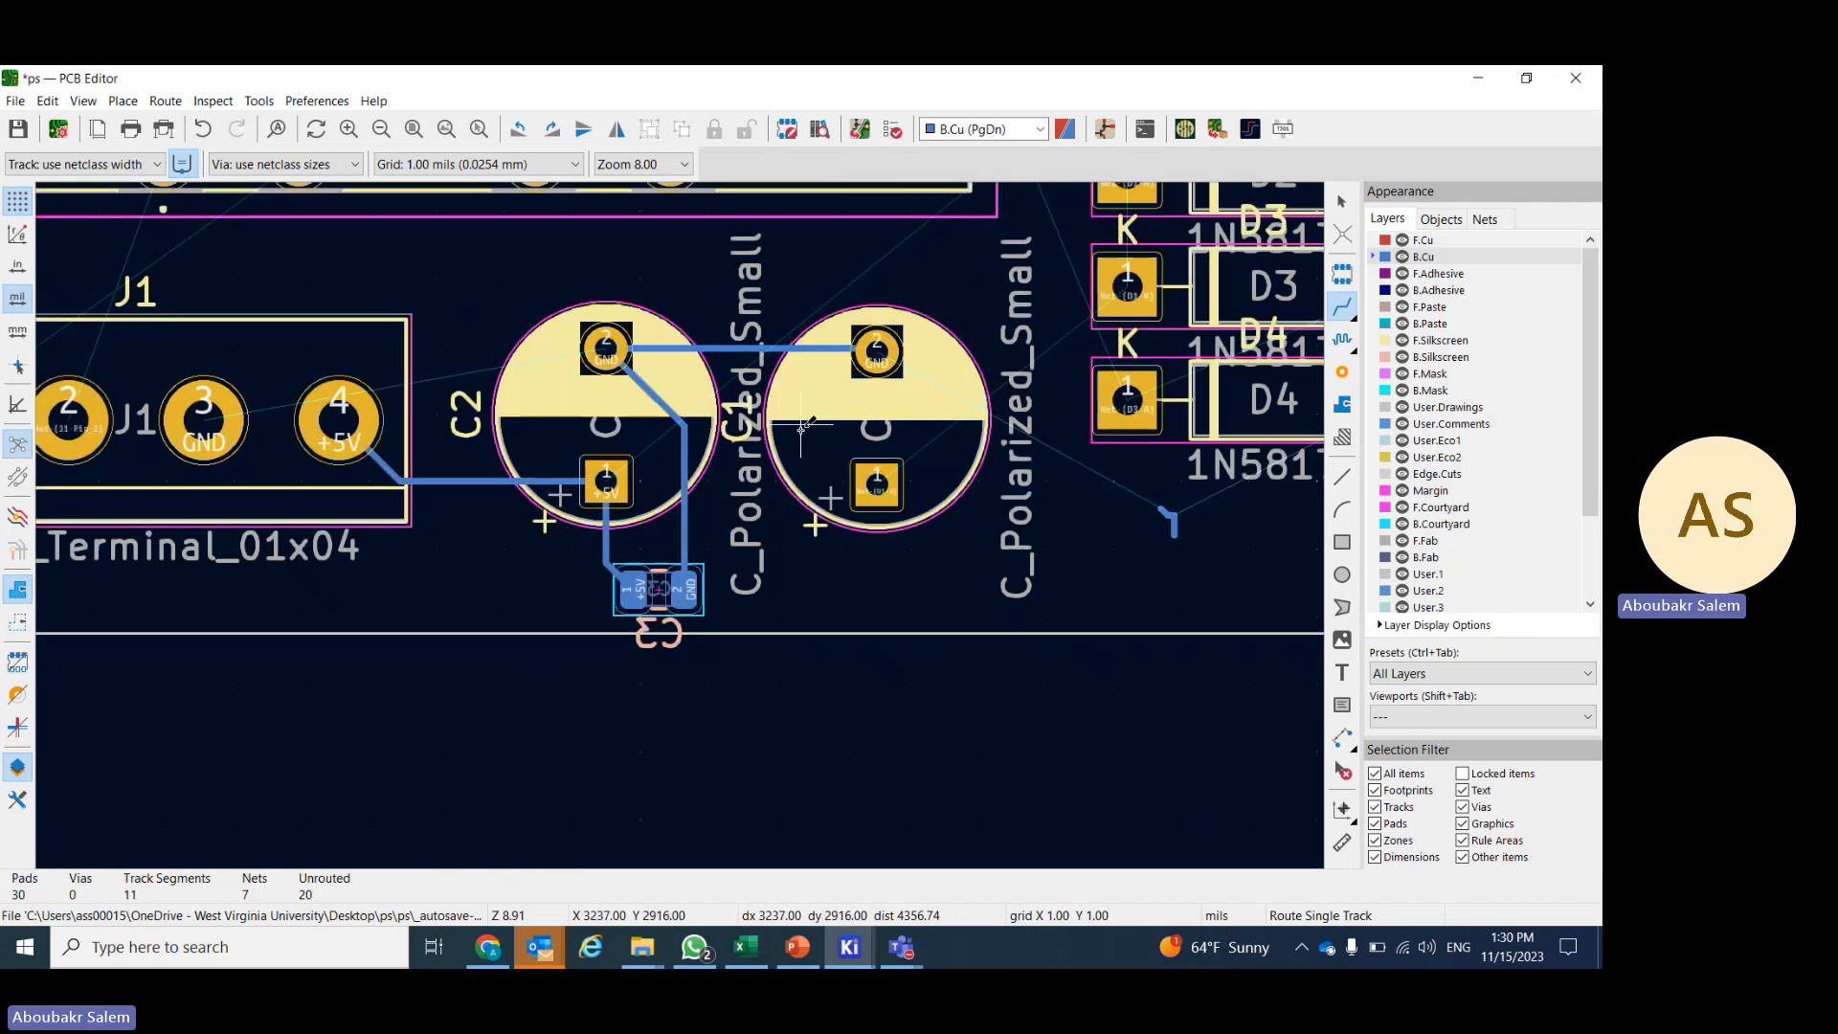
# - Route the Net-(D1-K) track on B.Cu from C1 pad 1 around the side of C1 facing the diodes to D3 pad 1
pyautogui.click(877, 484)
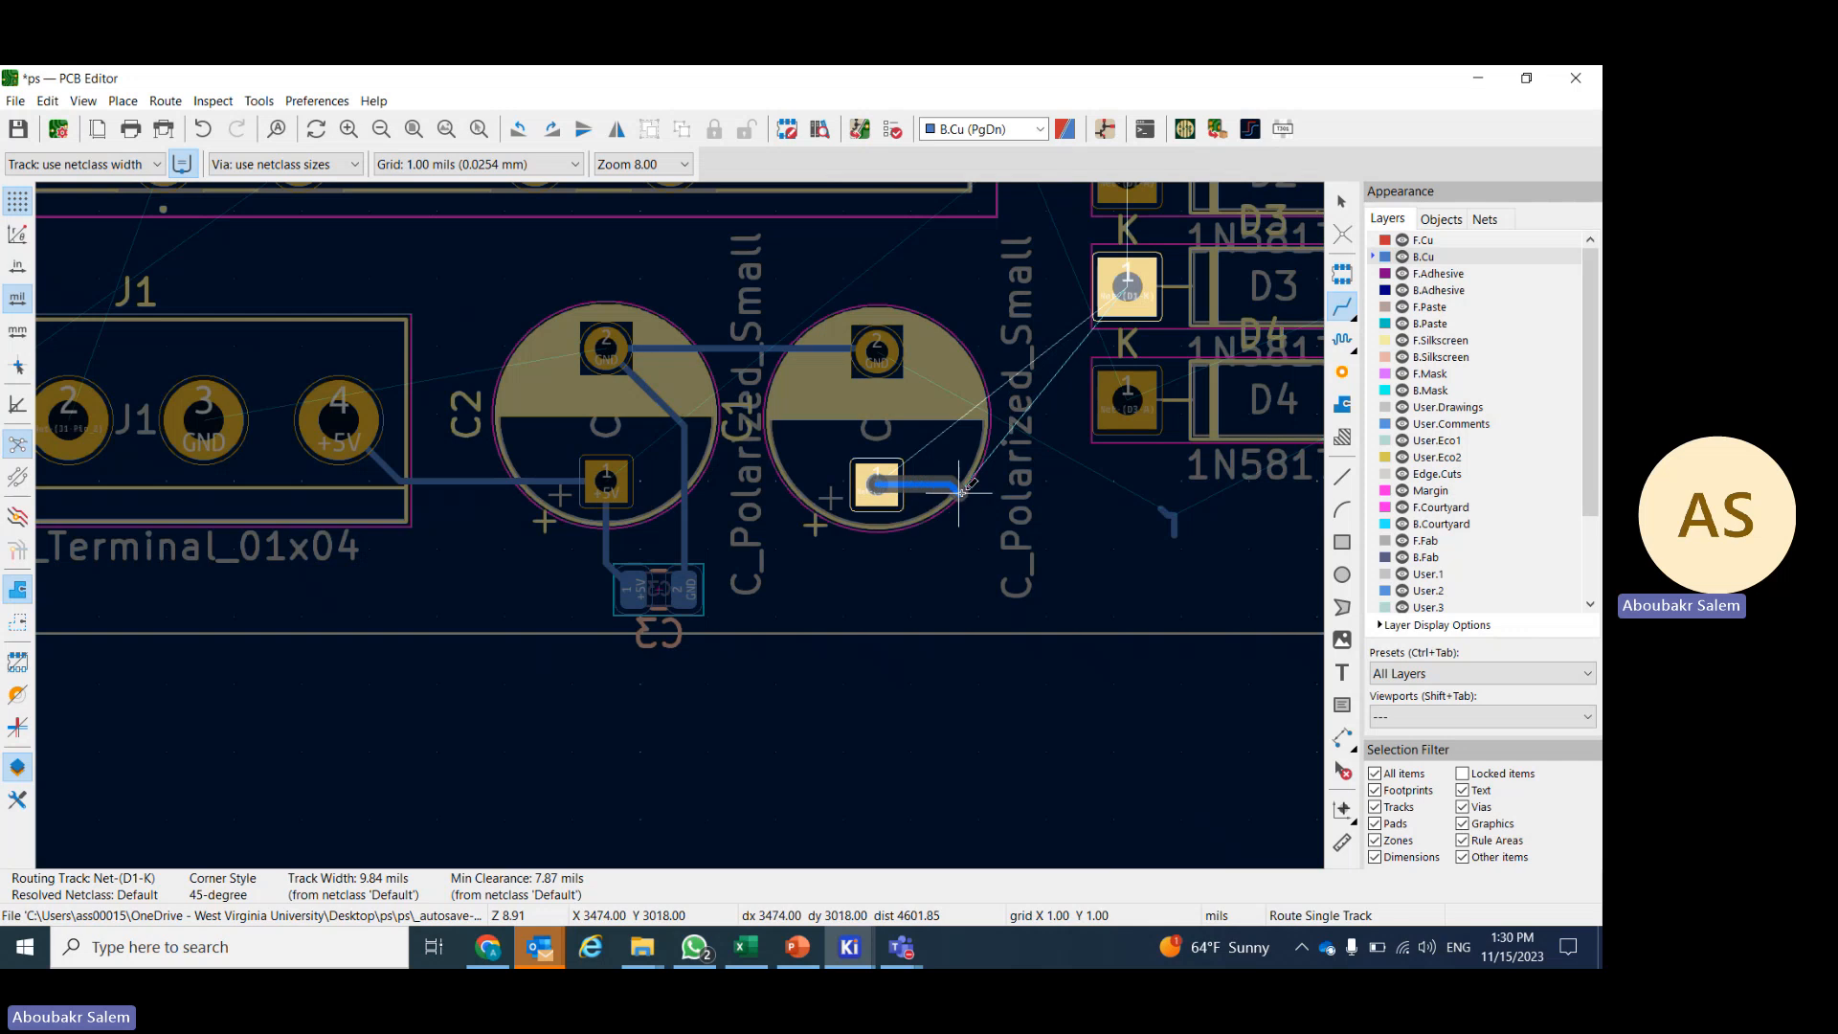
pyautogui.click(1005, 378)
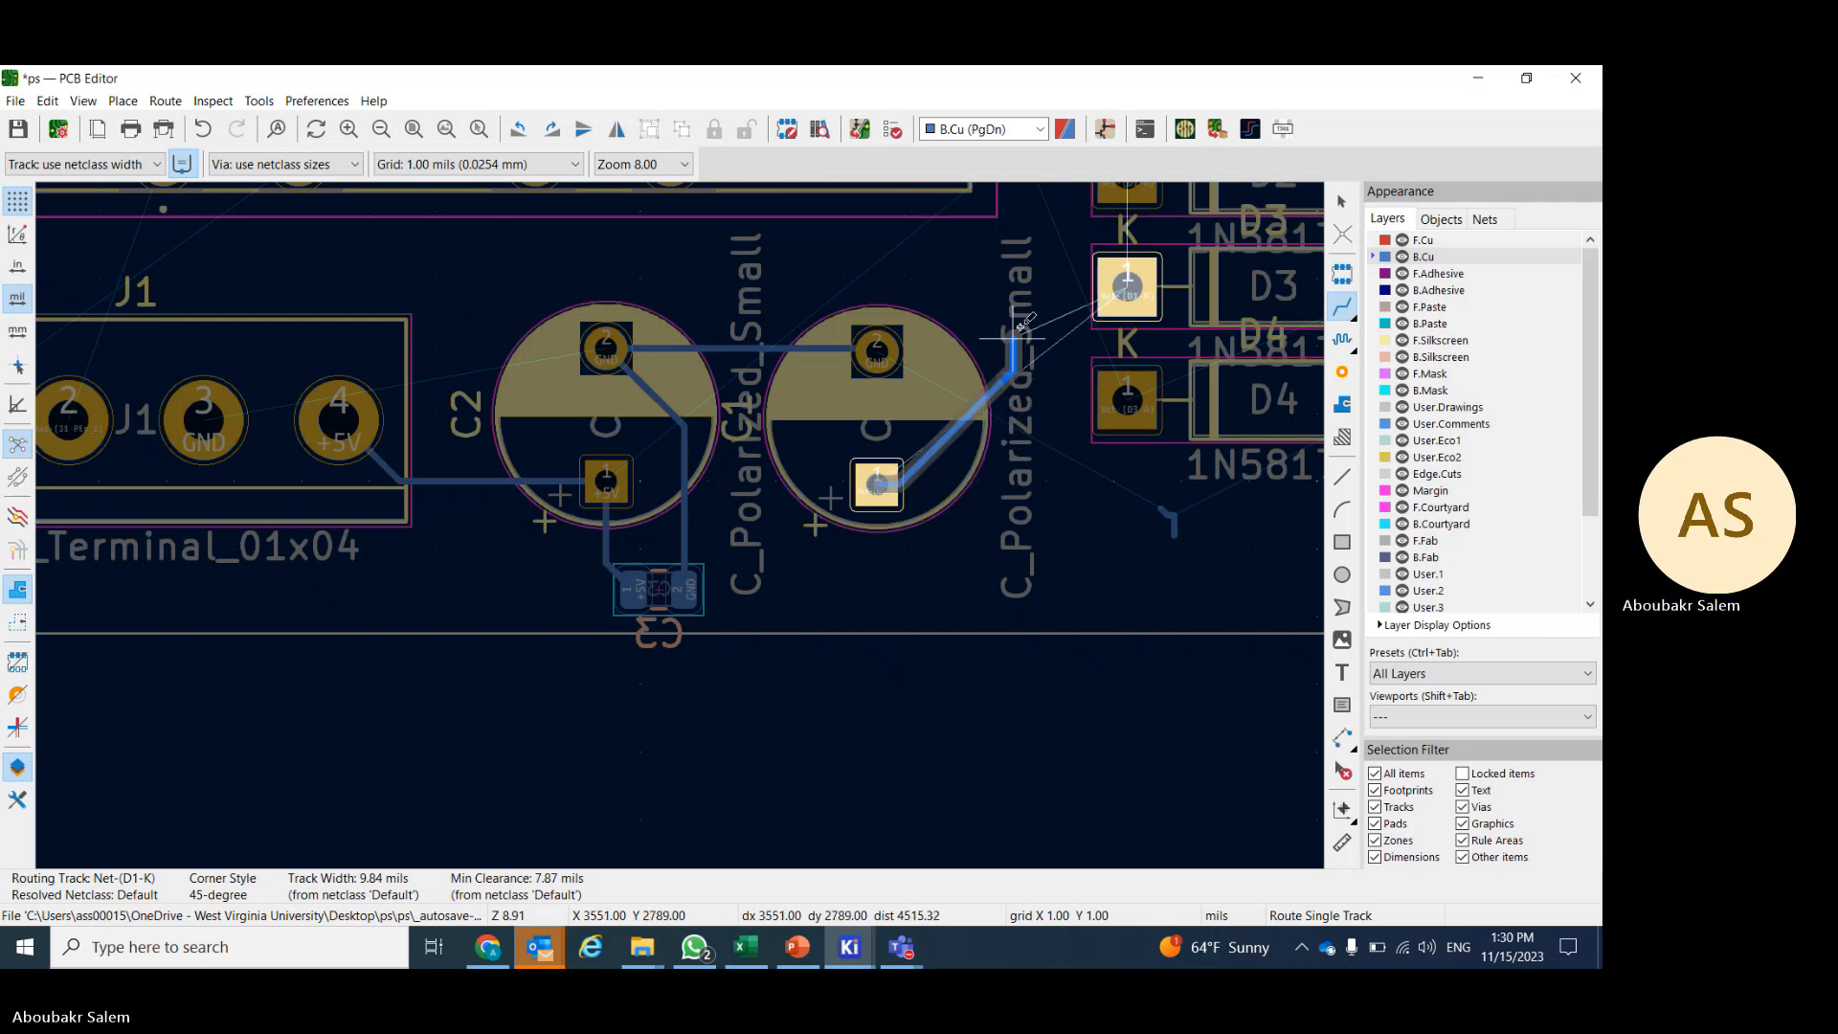
pyautogui.click(1056, 281)
pyautogui.click(1128, 285)
pyautogui.scroll(-3, 1127, 284)
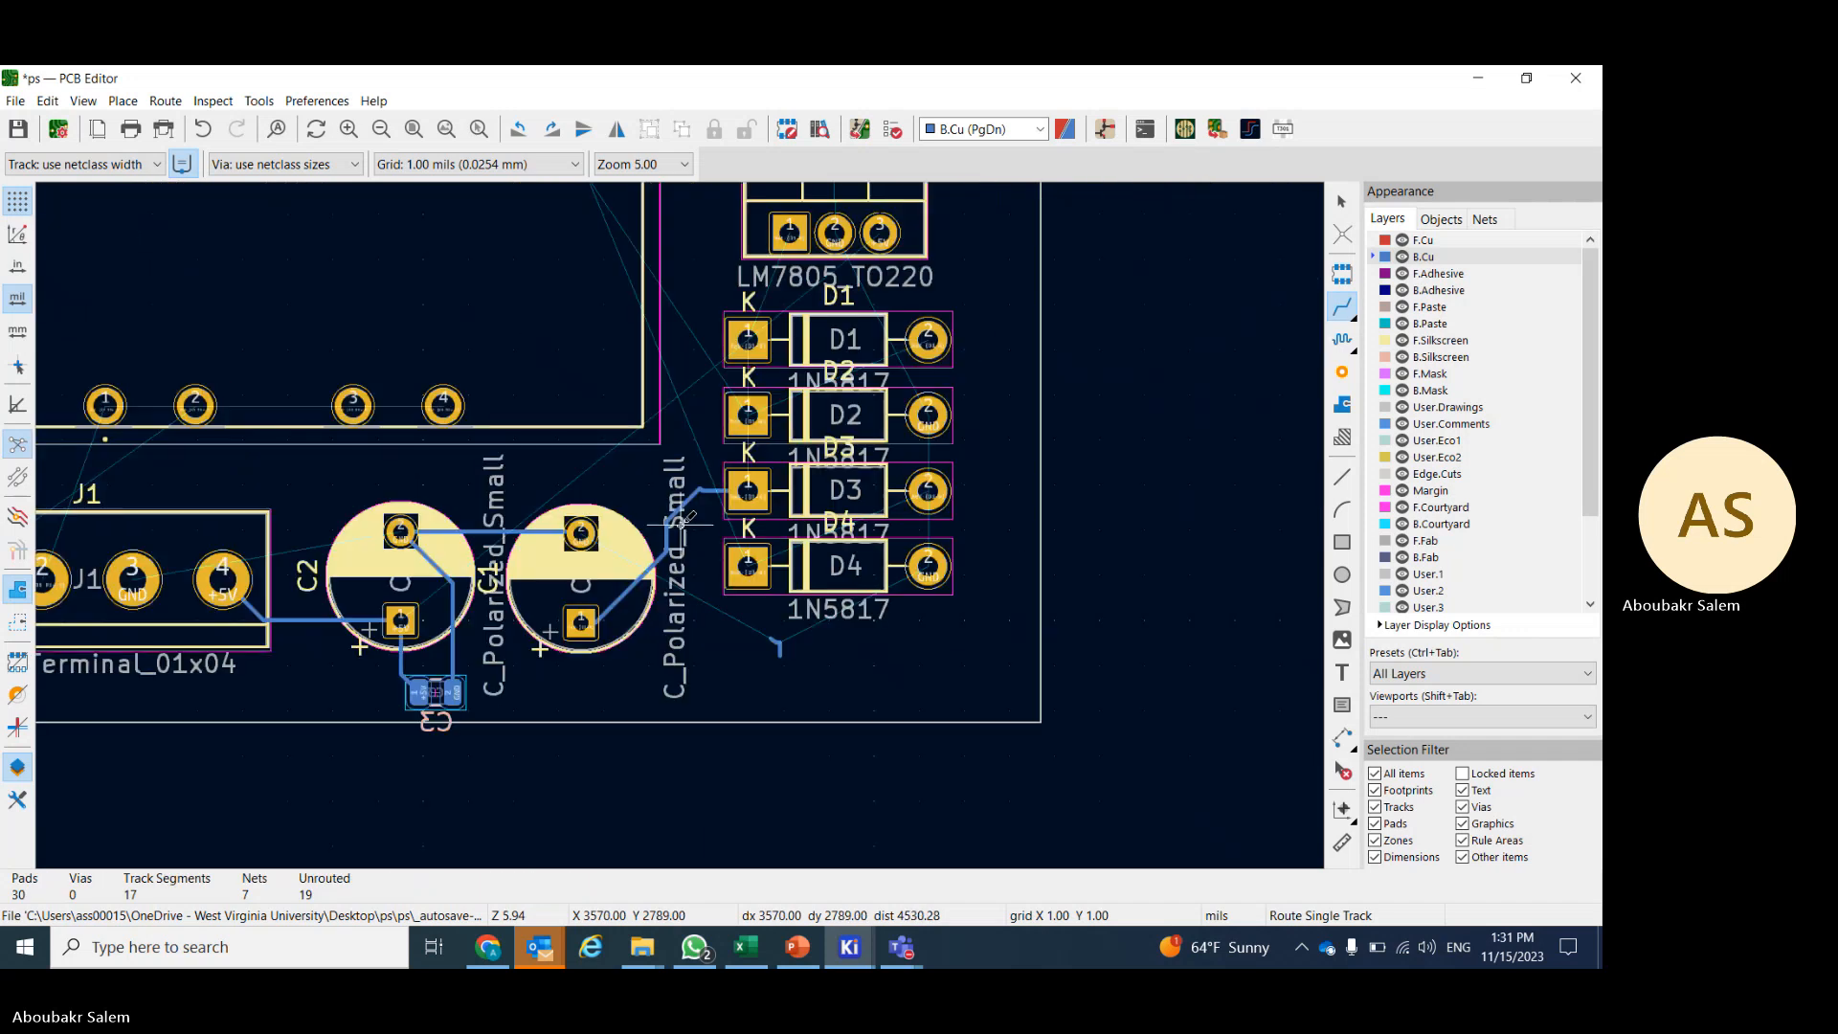
# - Try to route a GND track on B.Cu from C1 pad 2 down the side of C1 facing C2 and beneath C1 towards the diodes
pyautogui.scroll(5, 621, 531)
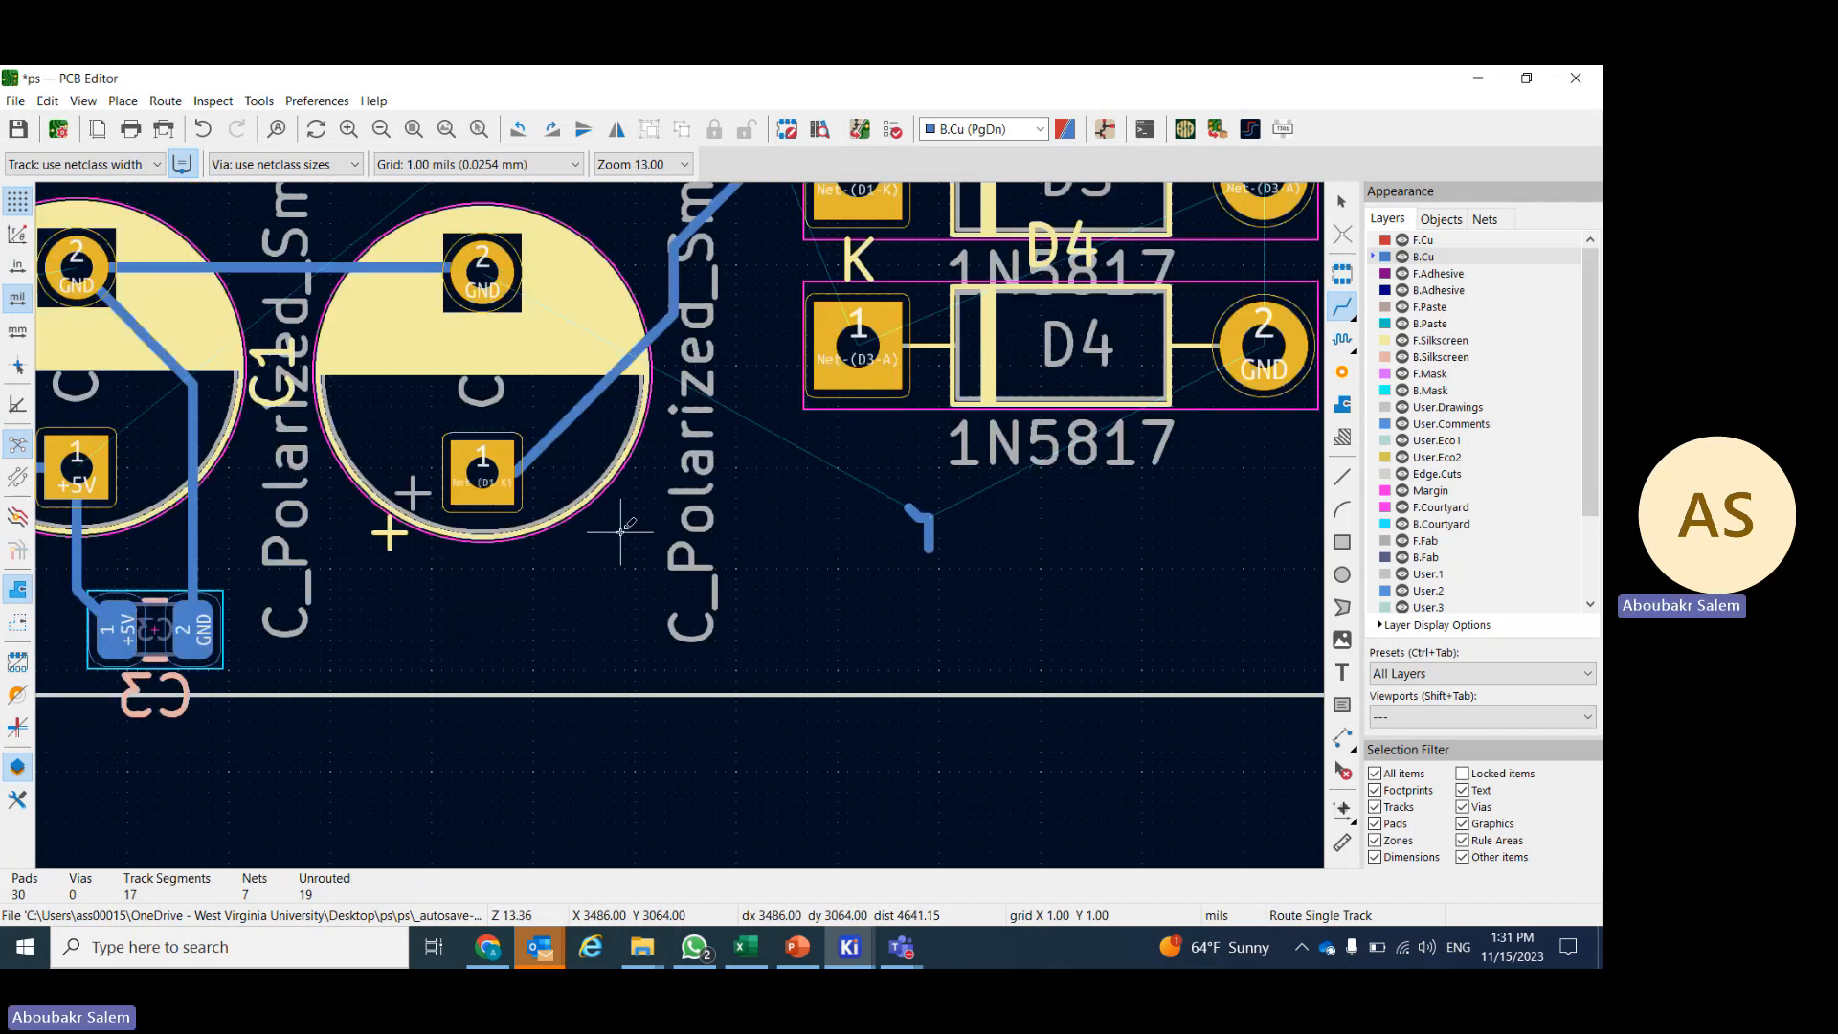
pyautogui.click(483, 271)
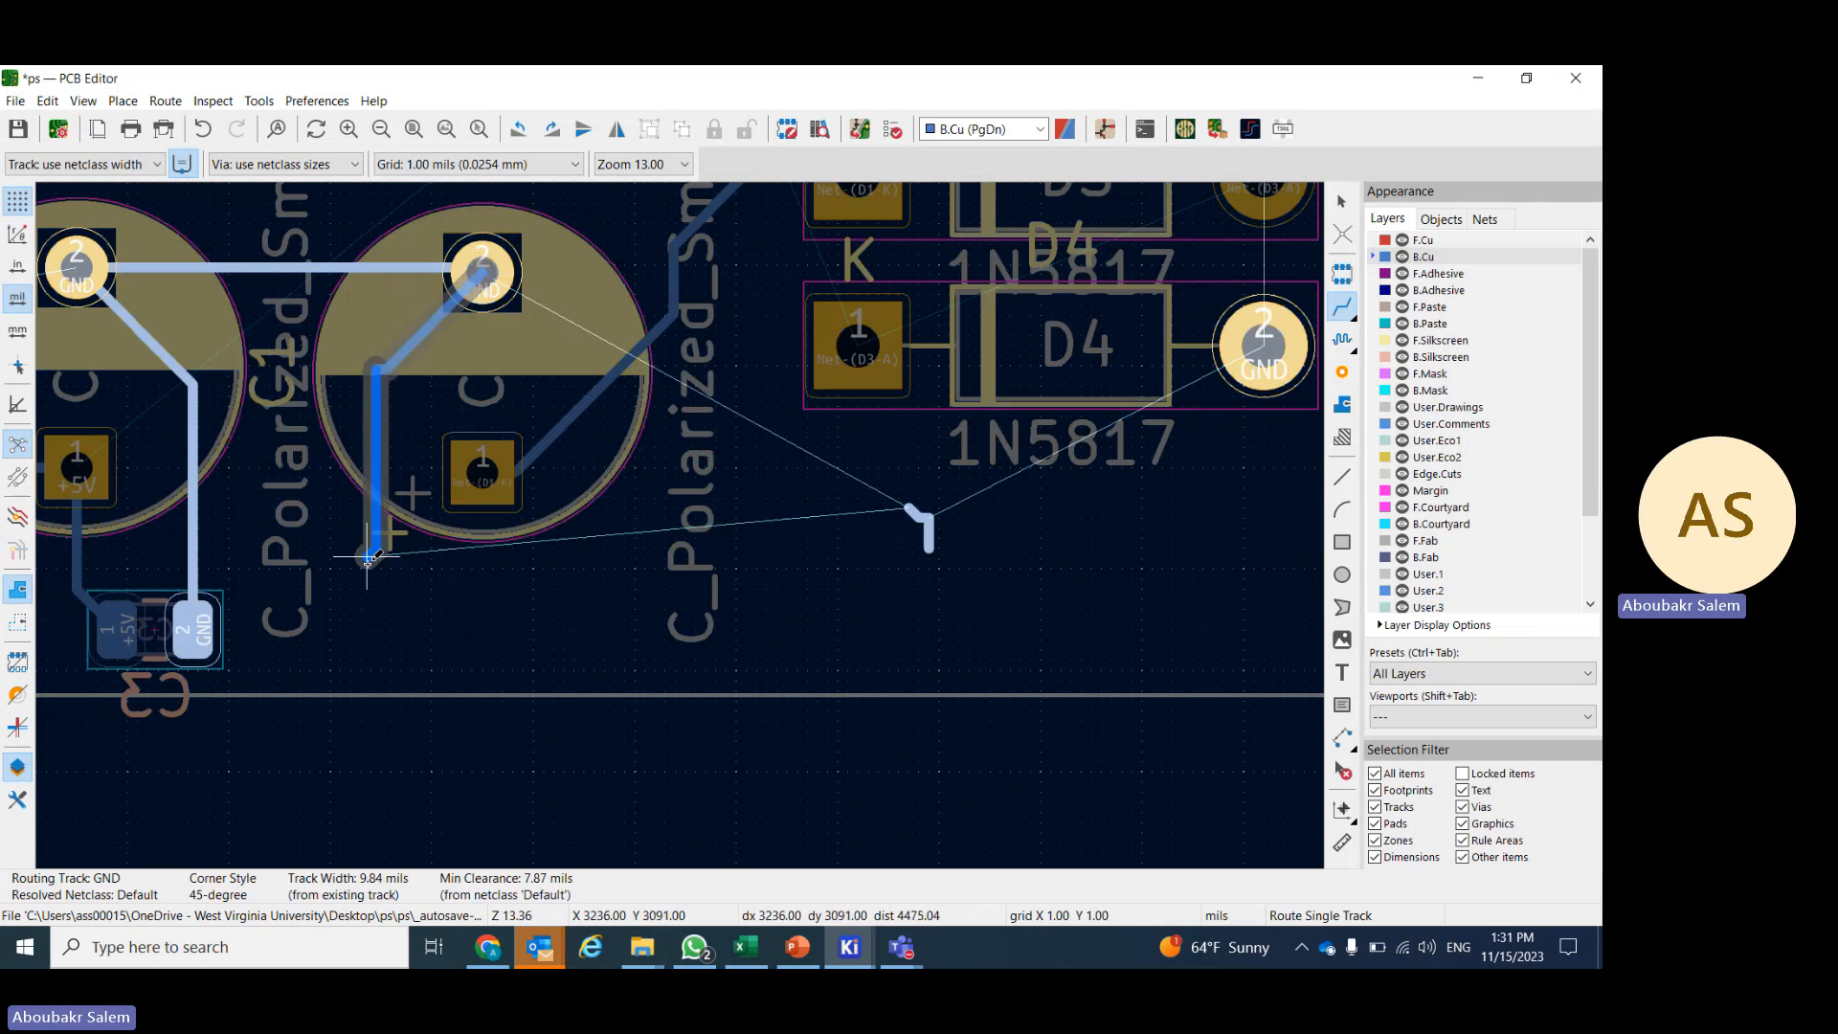
pyautogui.click(375, 587)
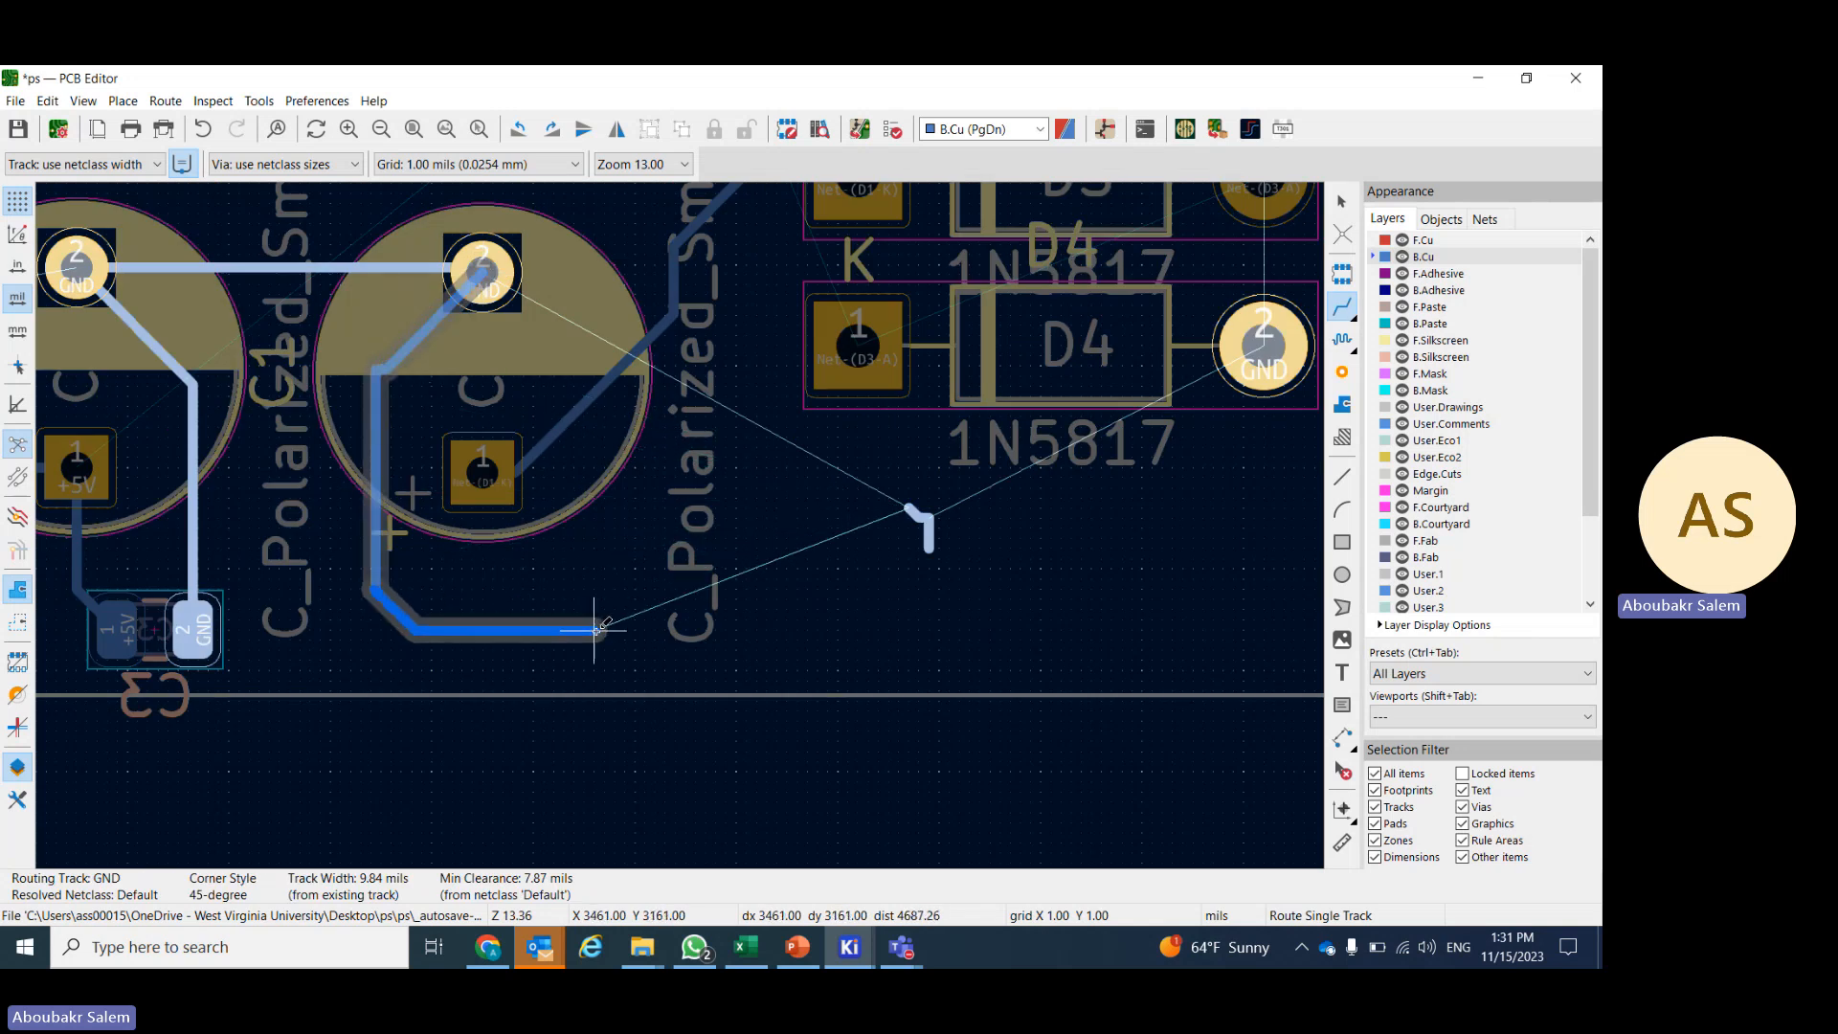
pyautogui.press('Escape')
pyautogui.press('Escape')
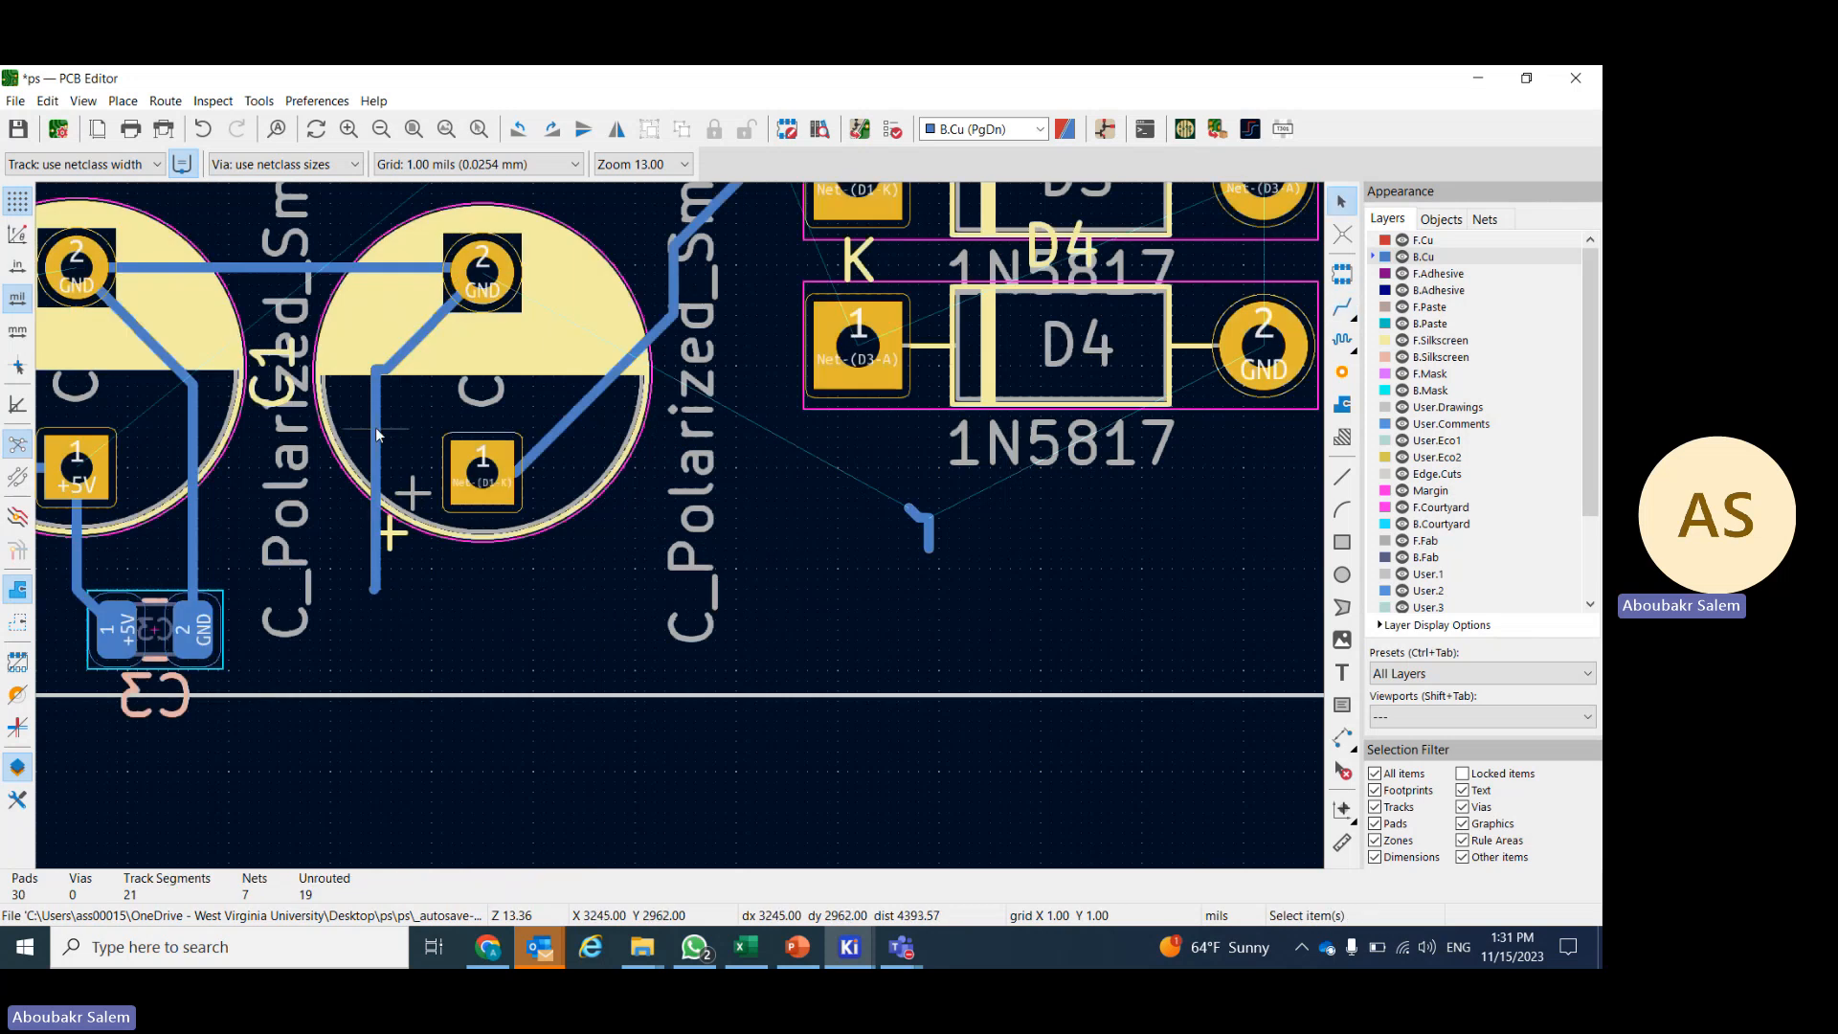
# - Delete the leftover GND track segments on B.Cu running from C1 pad 2 and beneath C1 and D4
pyautogui.click(376, 430)
pyautogui.press('Delete')
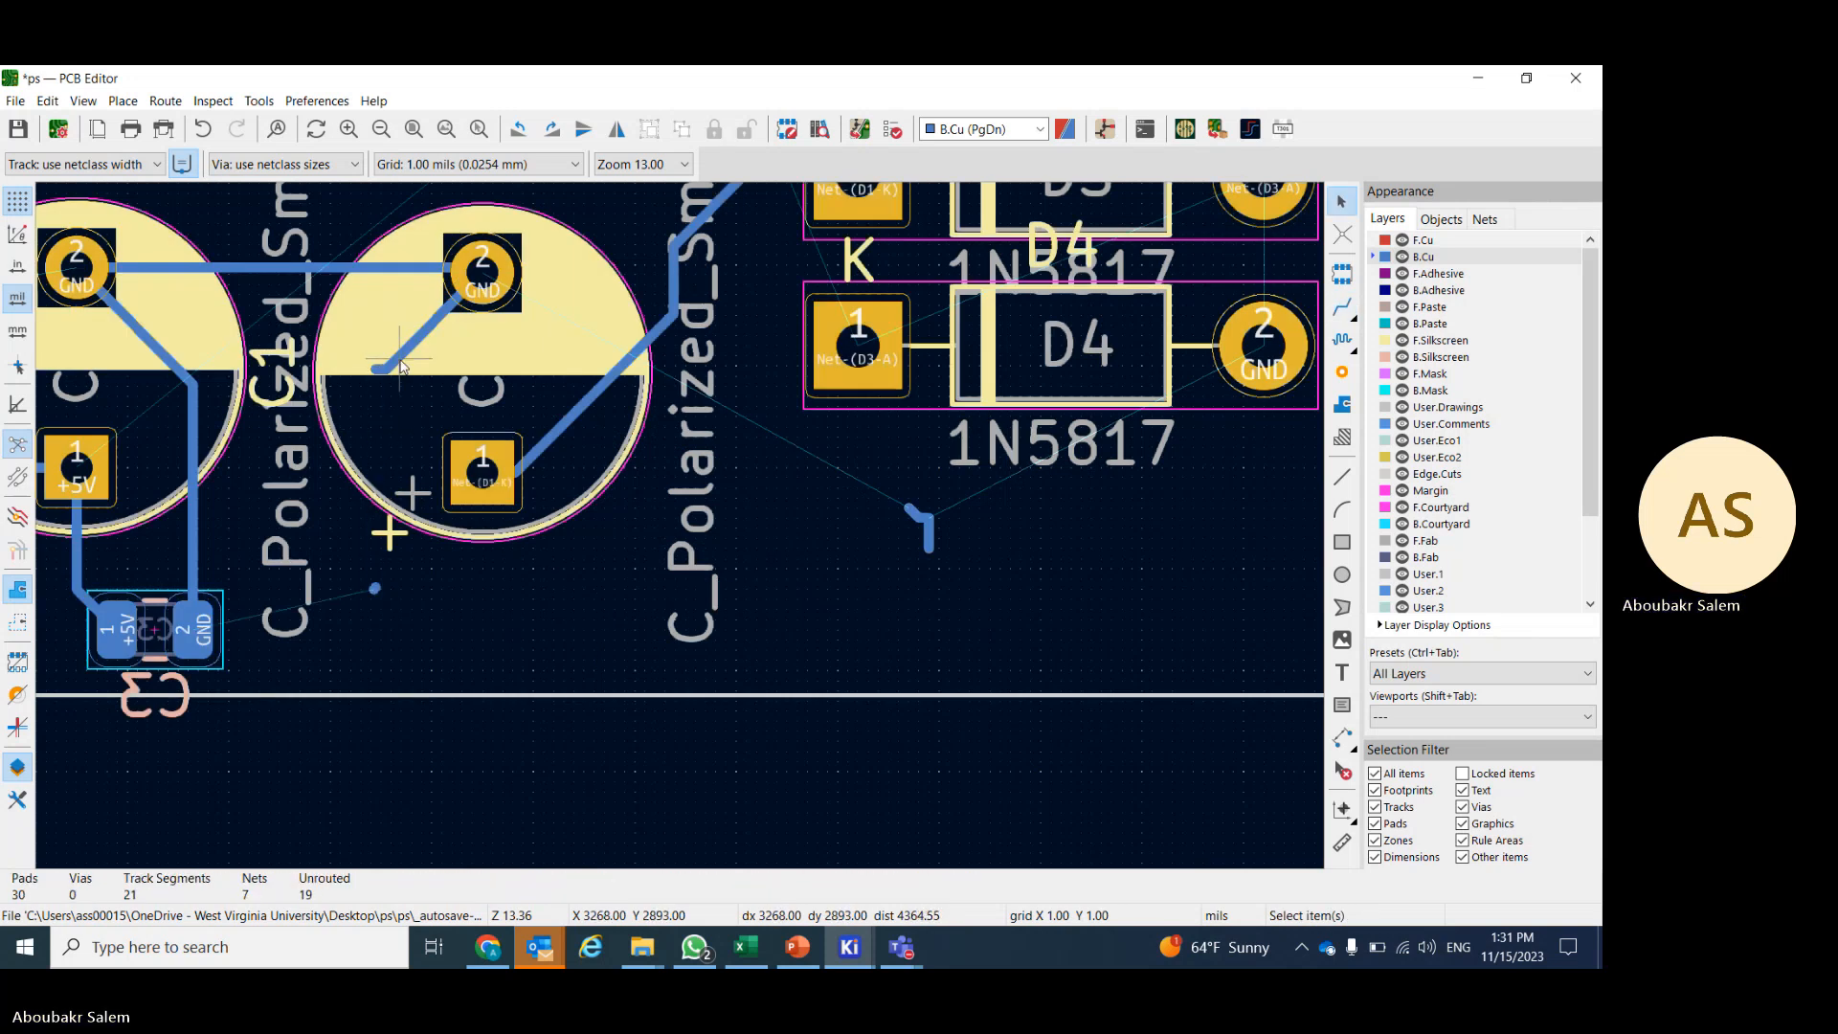
pyautogui.click(400, 366)
pyautogui.press('Delete')
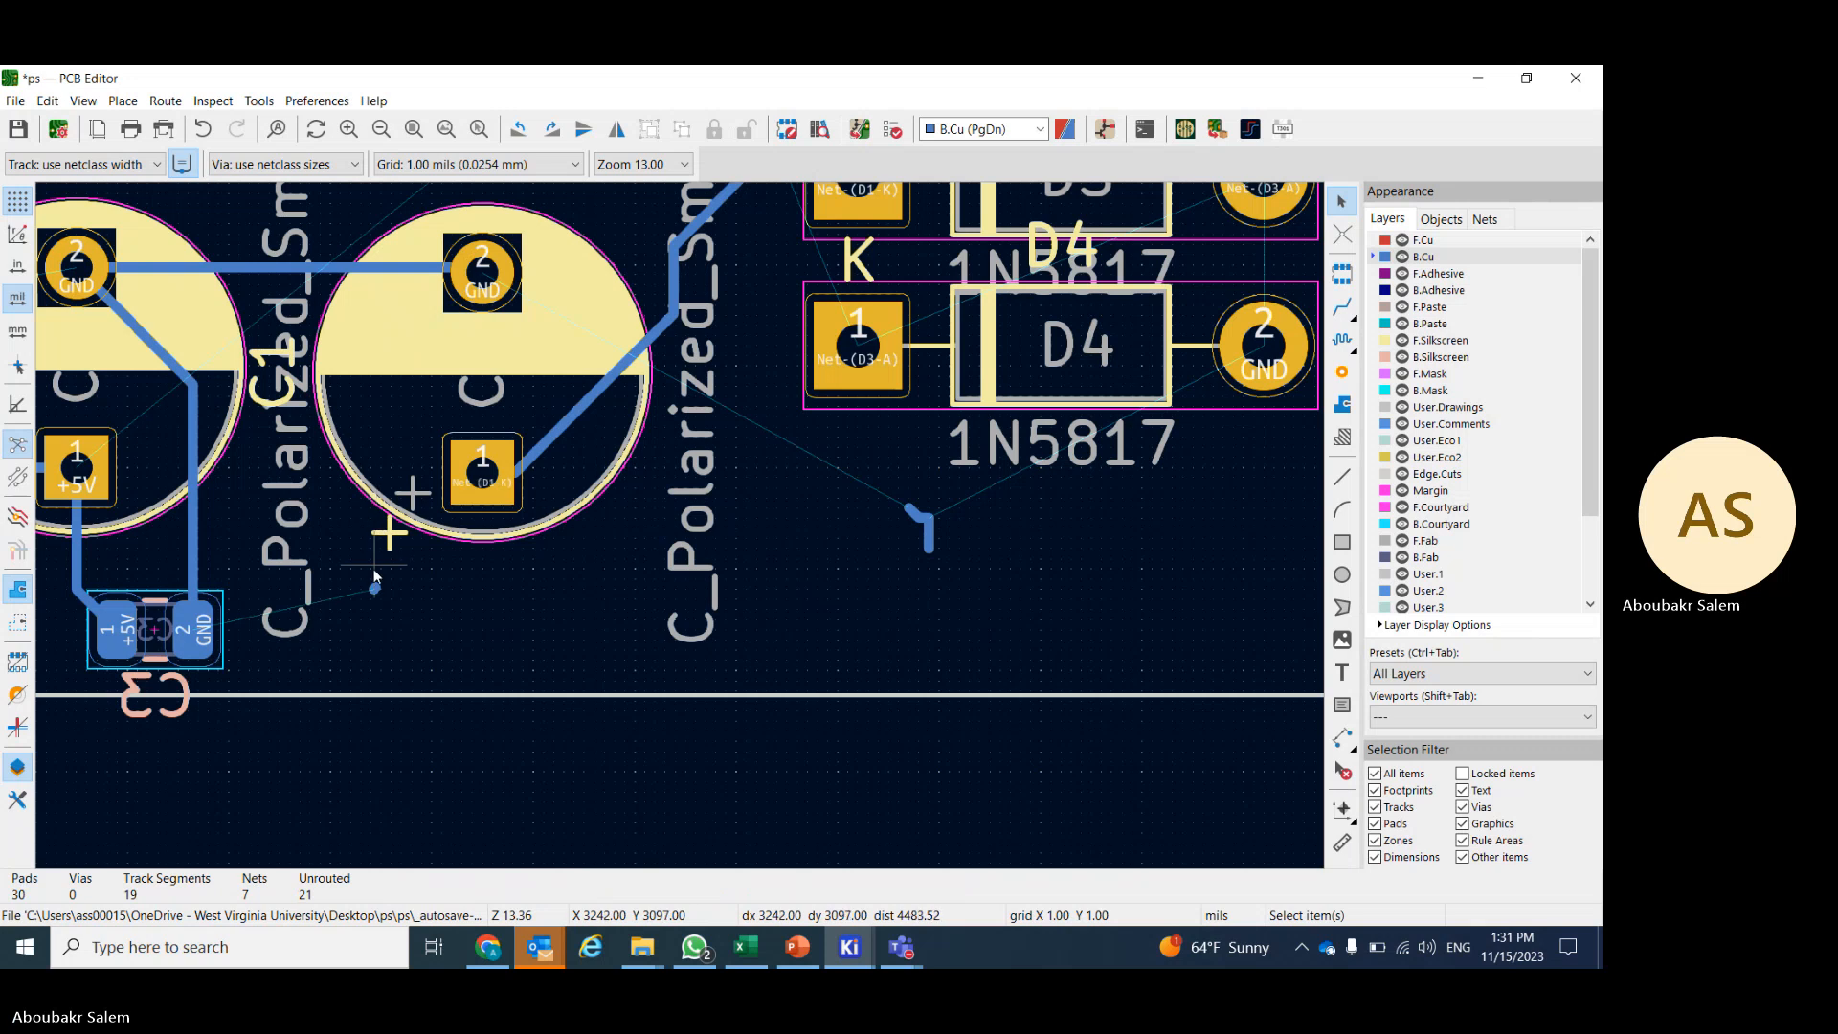
pyautogui.click(374, 587)
pyautogui.press('Delete')
pyautogui.click(927, 532)
pyautogui.press('Delete')
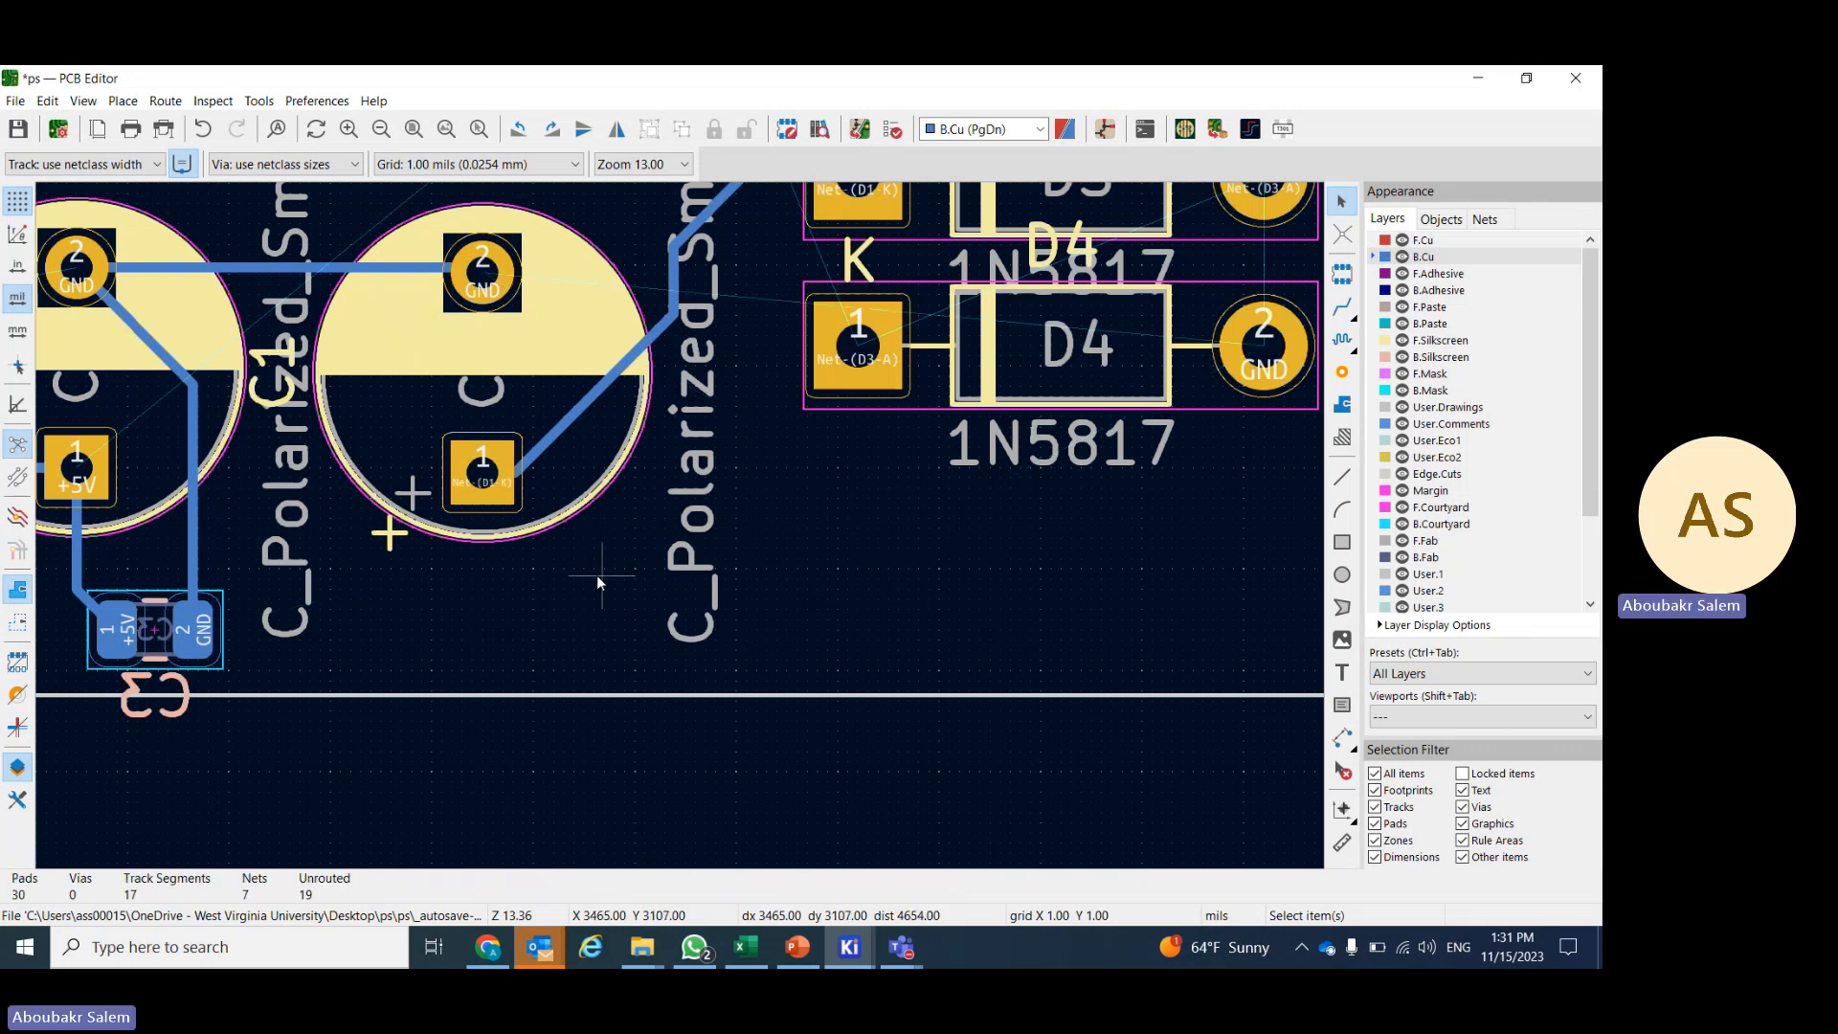
# - Route on B.Cu the GND track from J1 pad 3 to C2 pad 2 and the Net-(J1-Pin_2) track from J1 pad 2 to T1 pad 1
pyautogui.click(1342, 308)
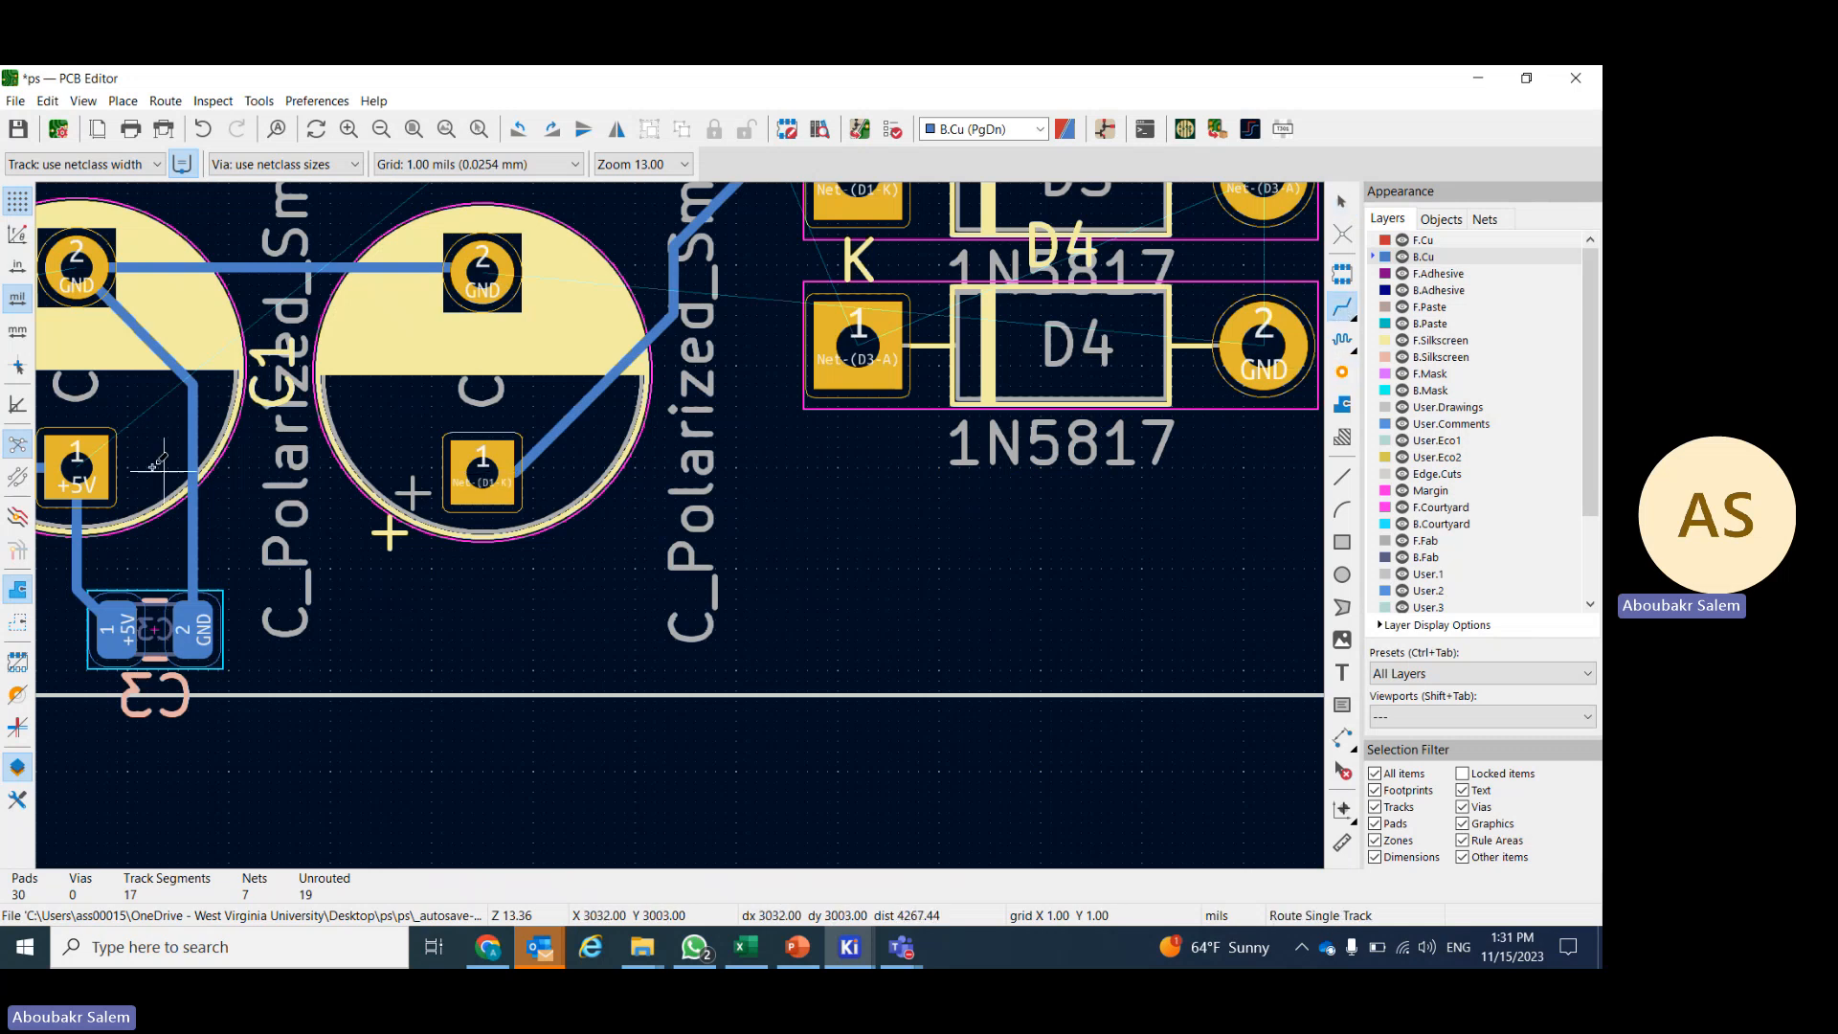
pyautogui.scroll(-3, 743, 528)
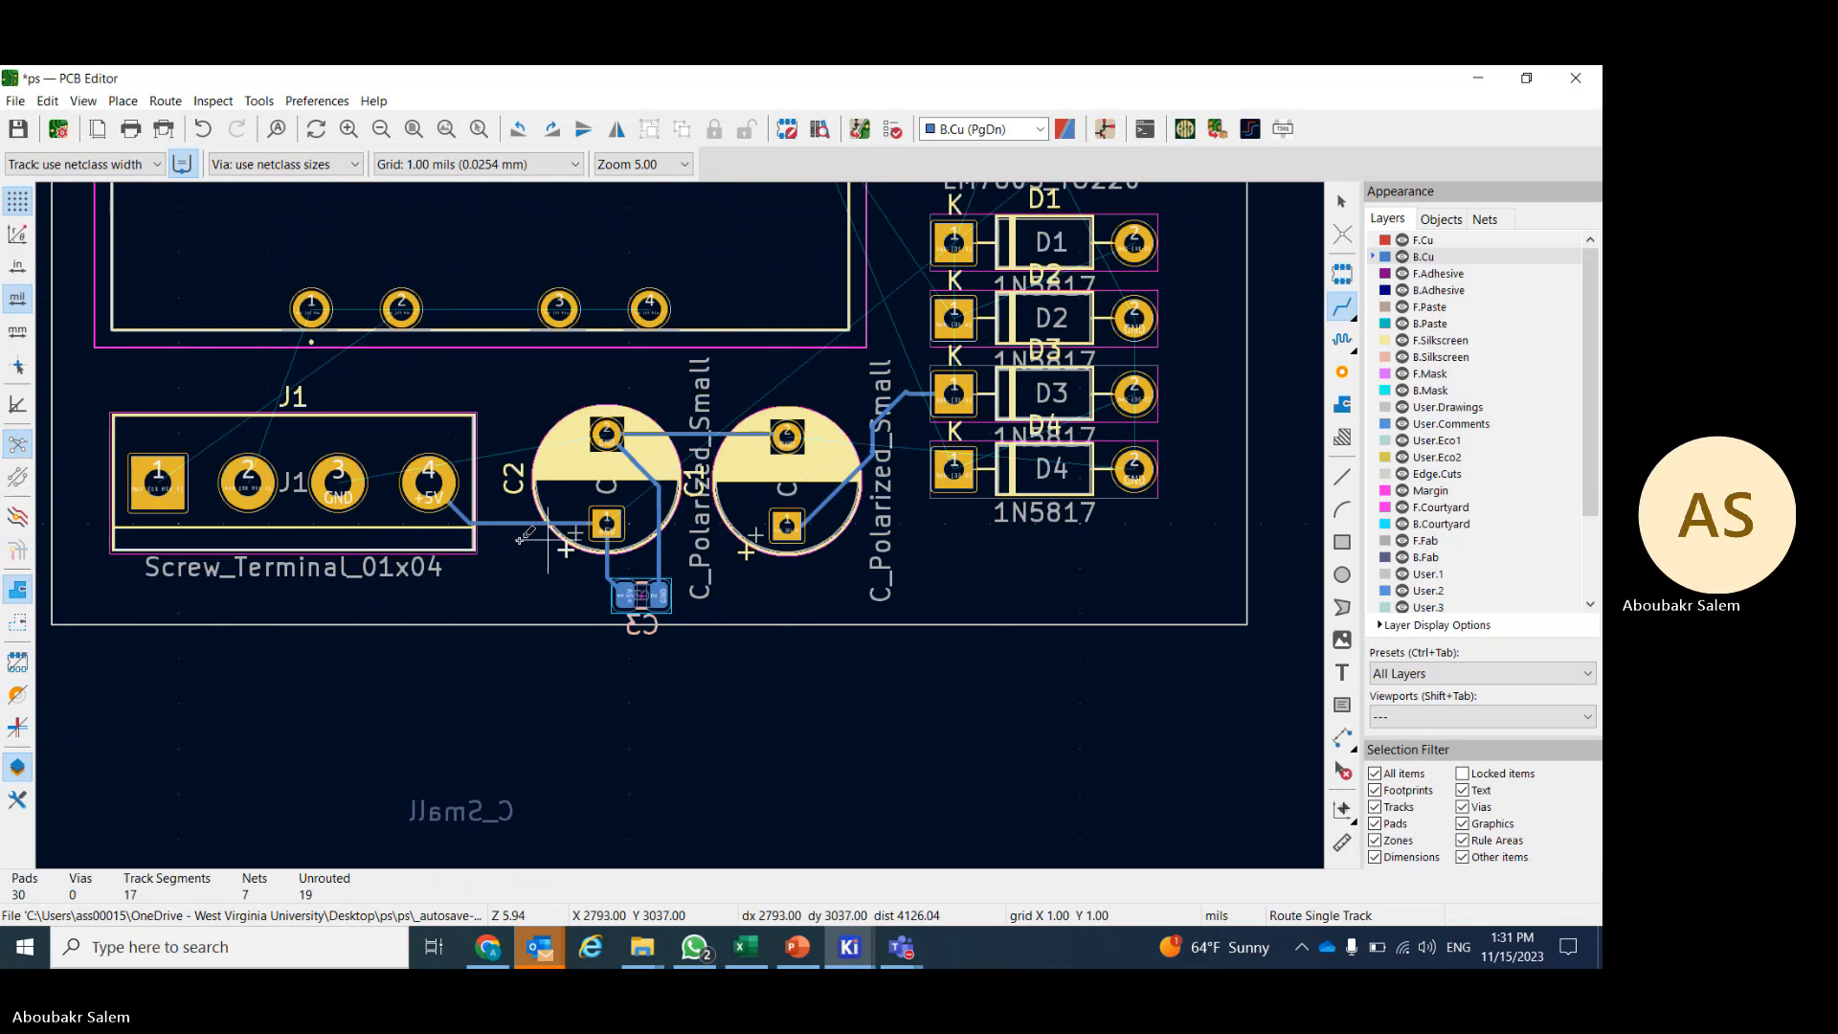
pyautogui.click(338, 481)
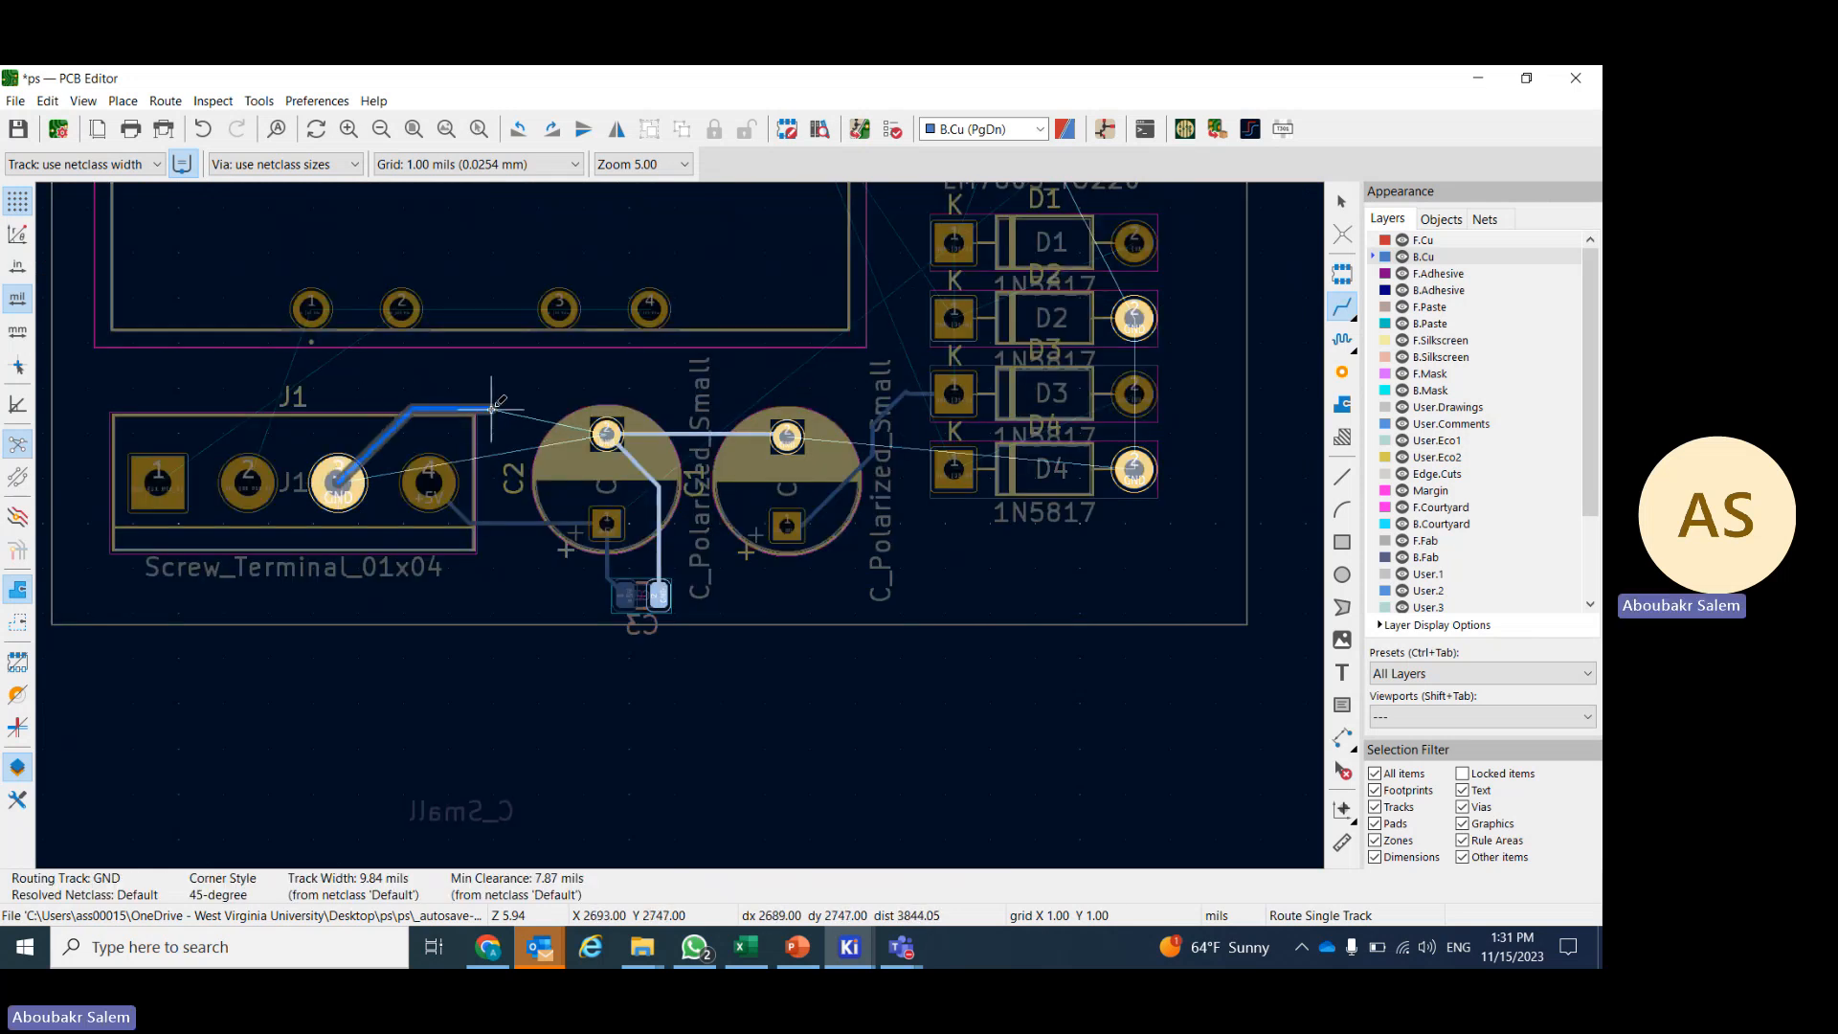
pyautogui.click(607, 432)
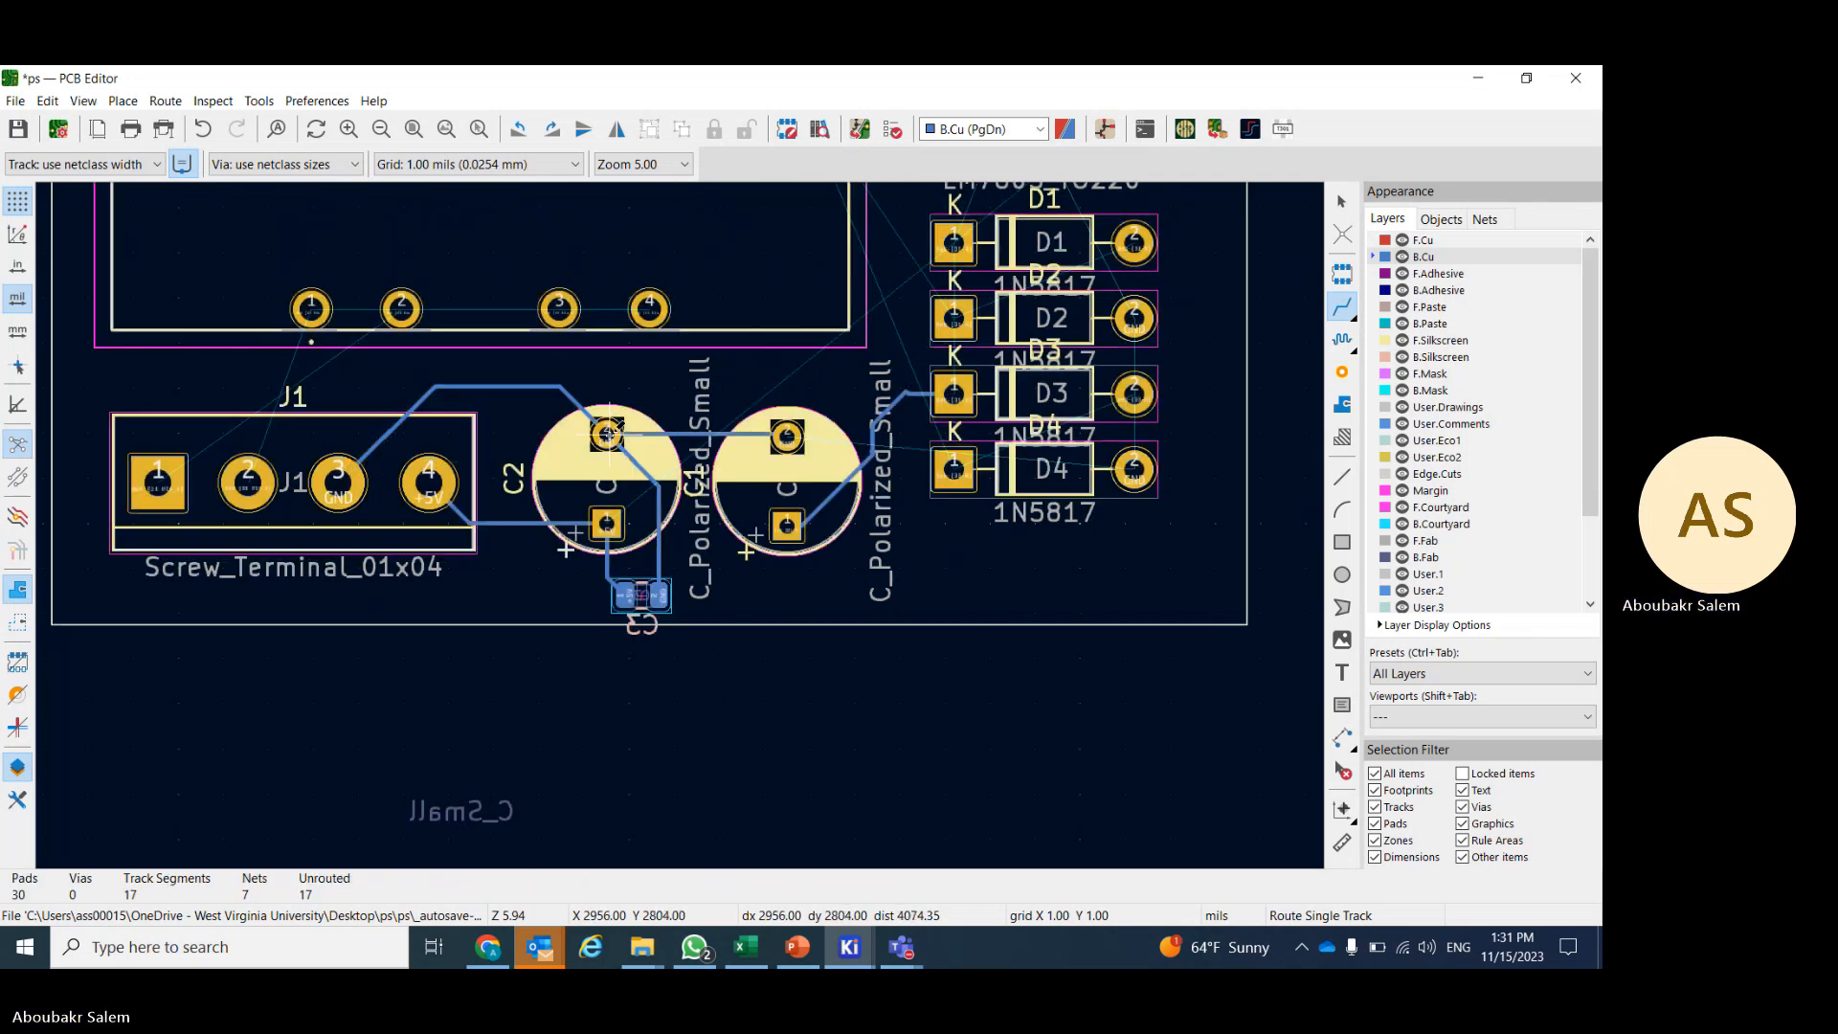
pyautogui.click(249, 472)
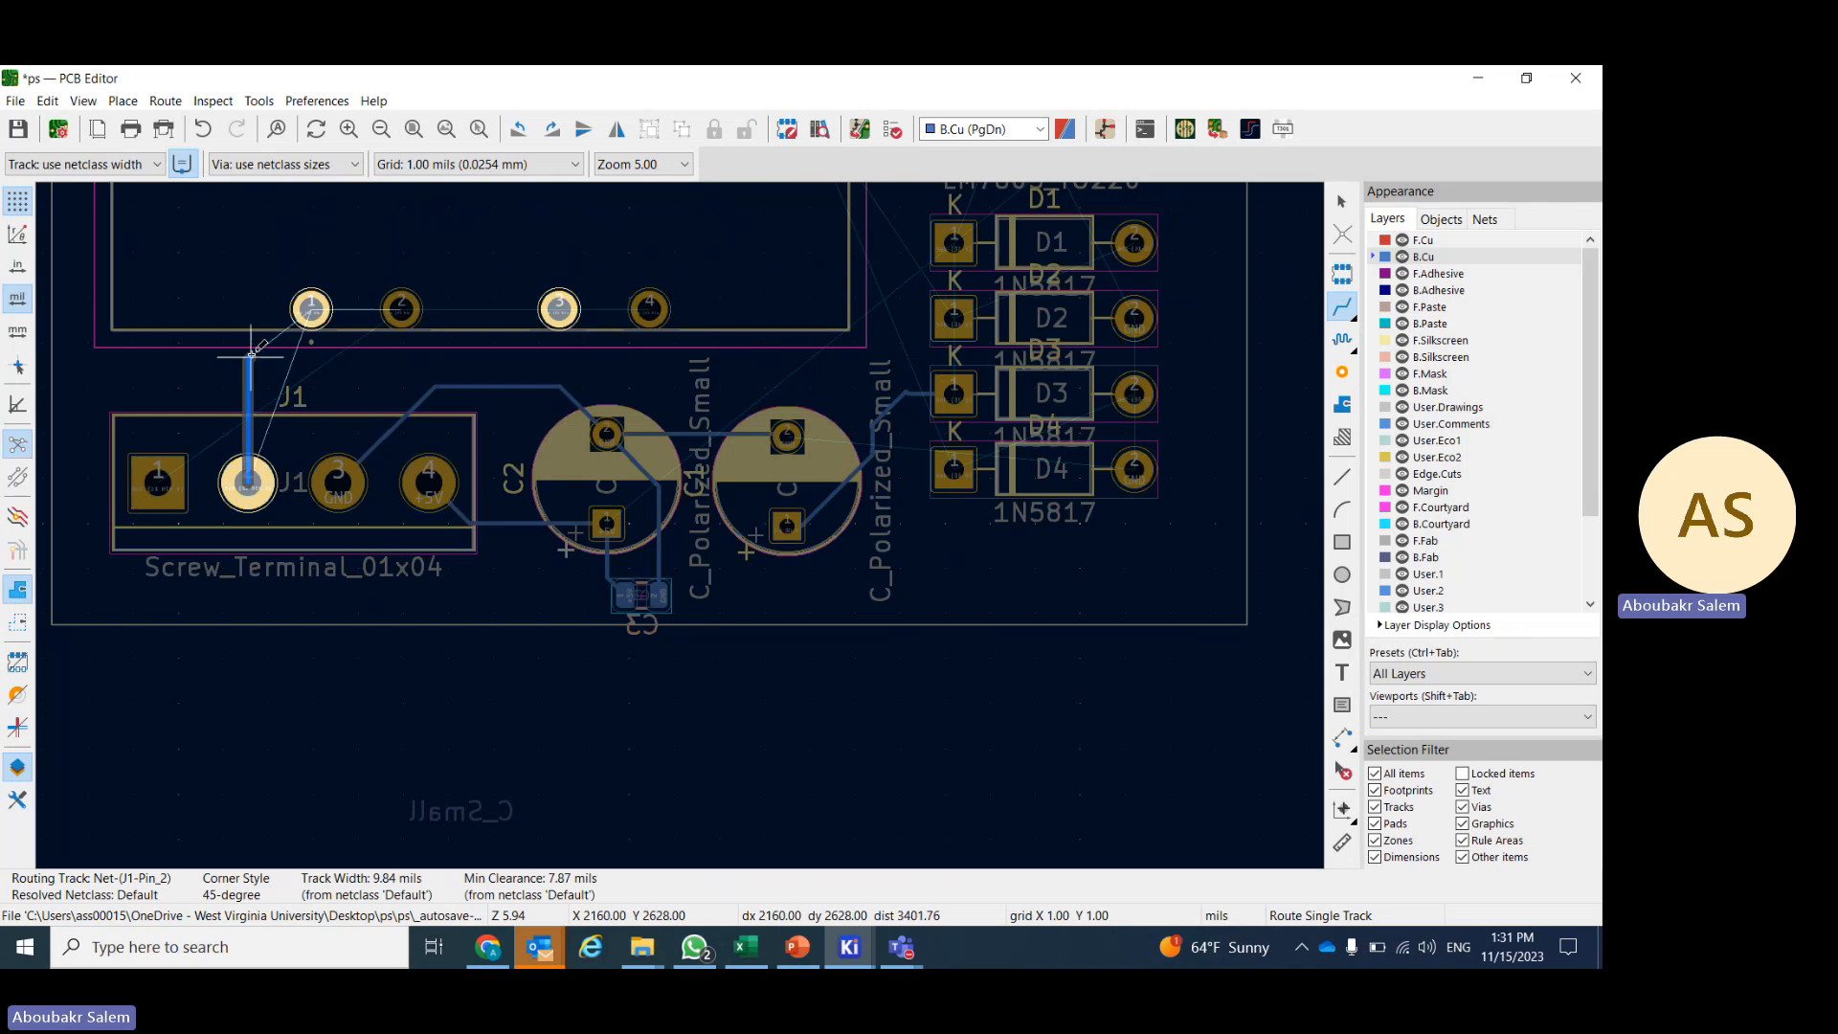
pyautogui.click(311, 308)
# - Route the Net-(J1-Pin_1) track on B.Cu from T1 pad 2 over and around T1 pad 1 down to J1 pad 1
pyautogui.click(402, 308)
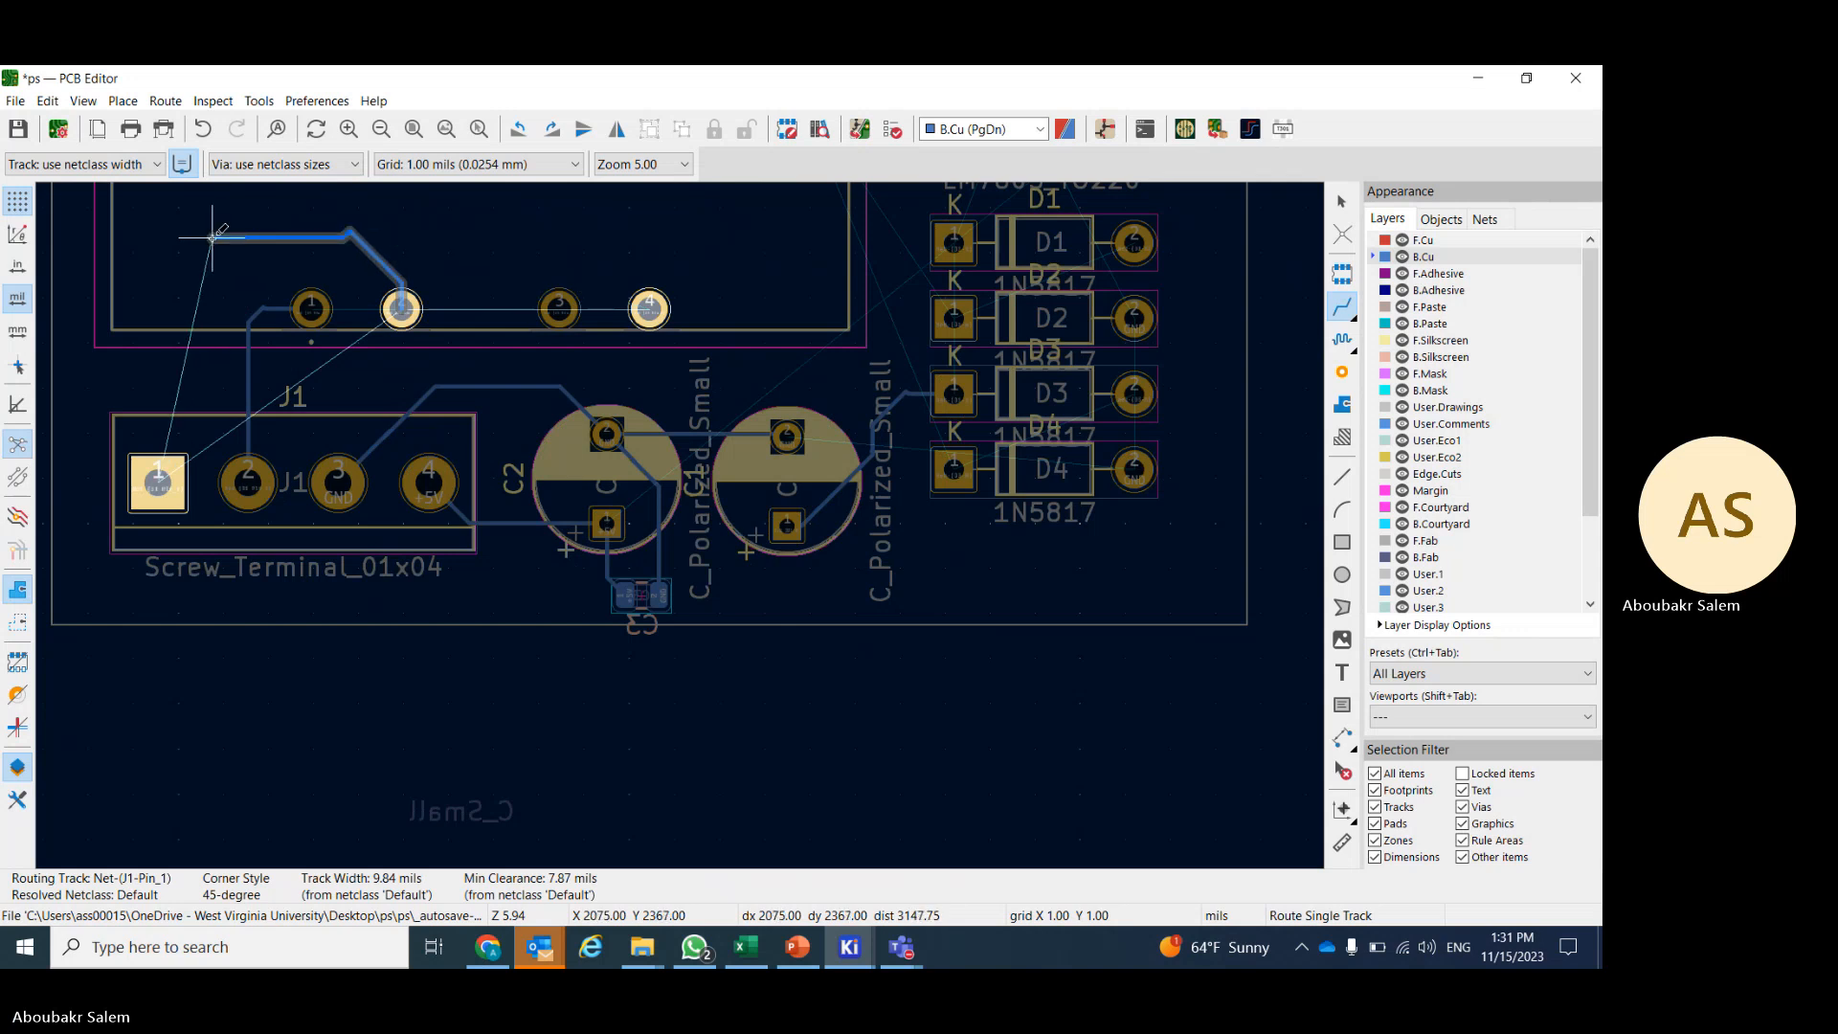
pyautogui.click(213, 222)
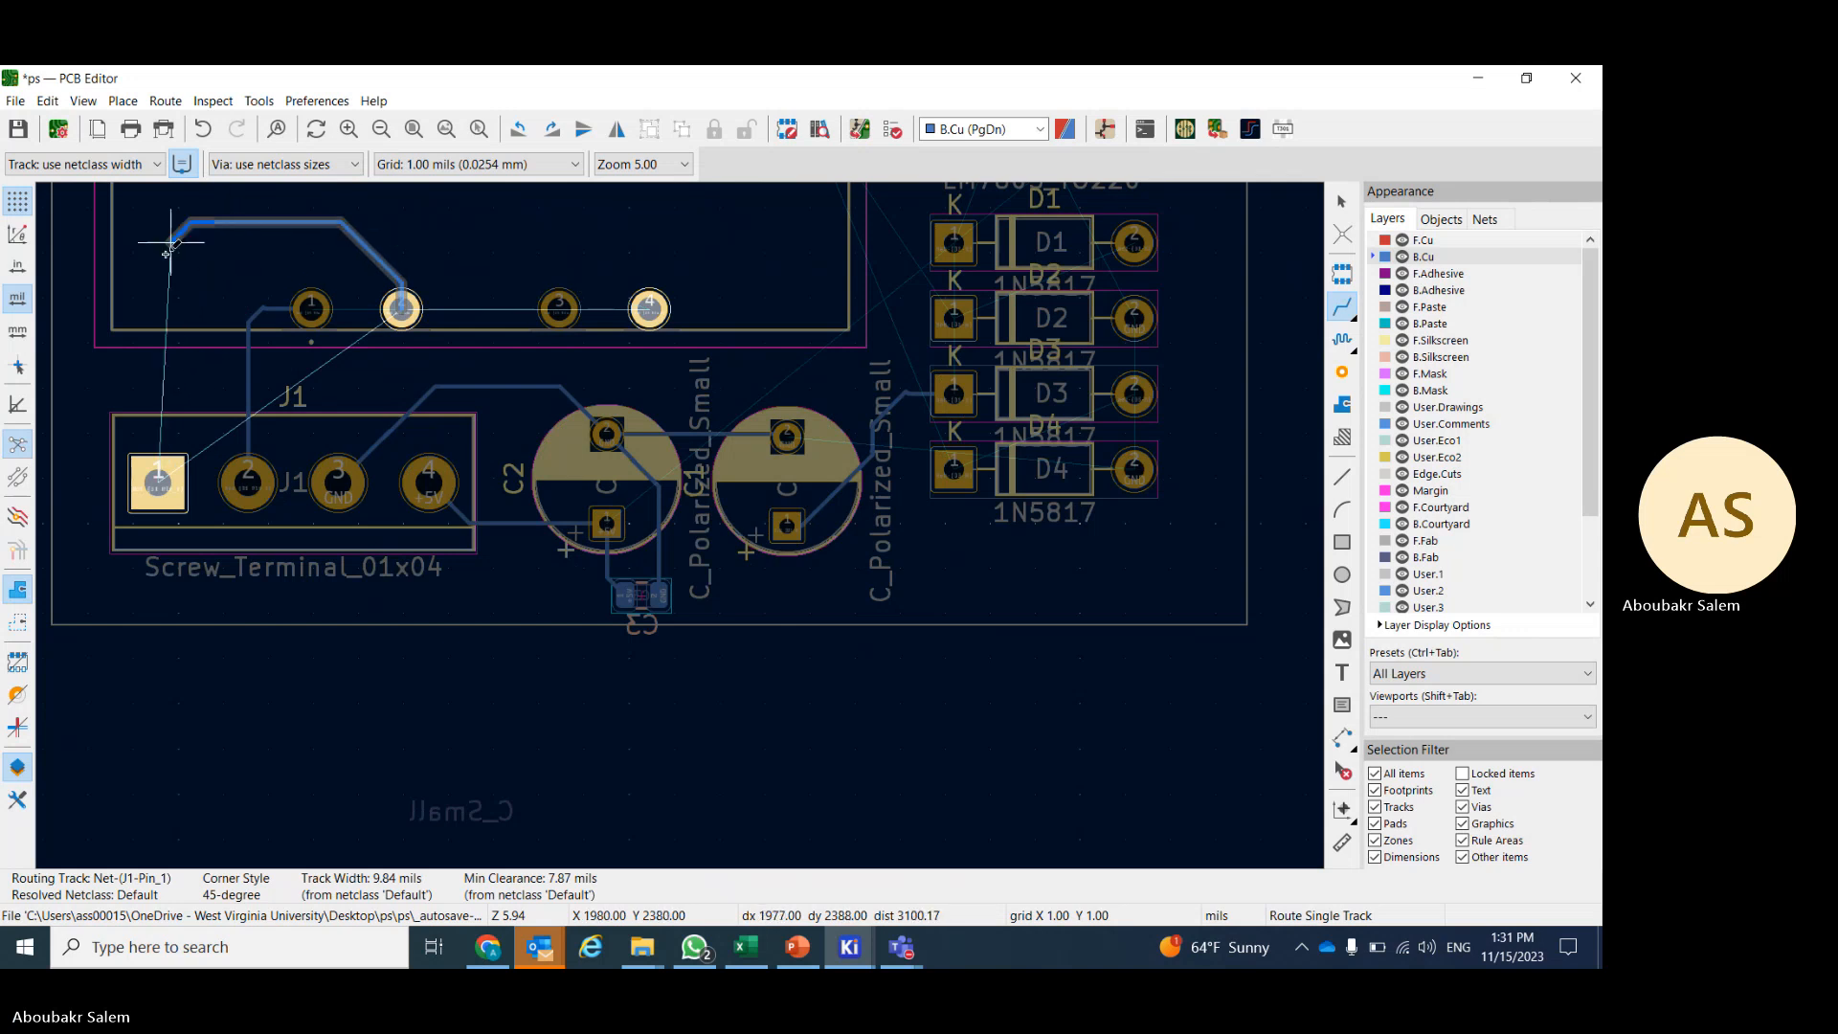
pyautogui.click(140, 300)
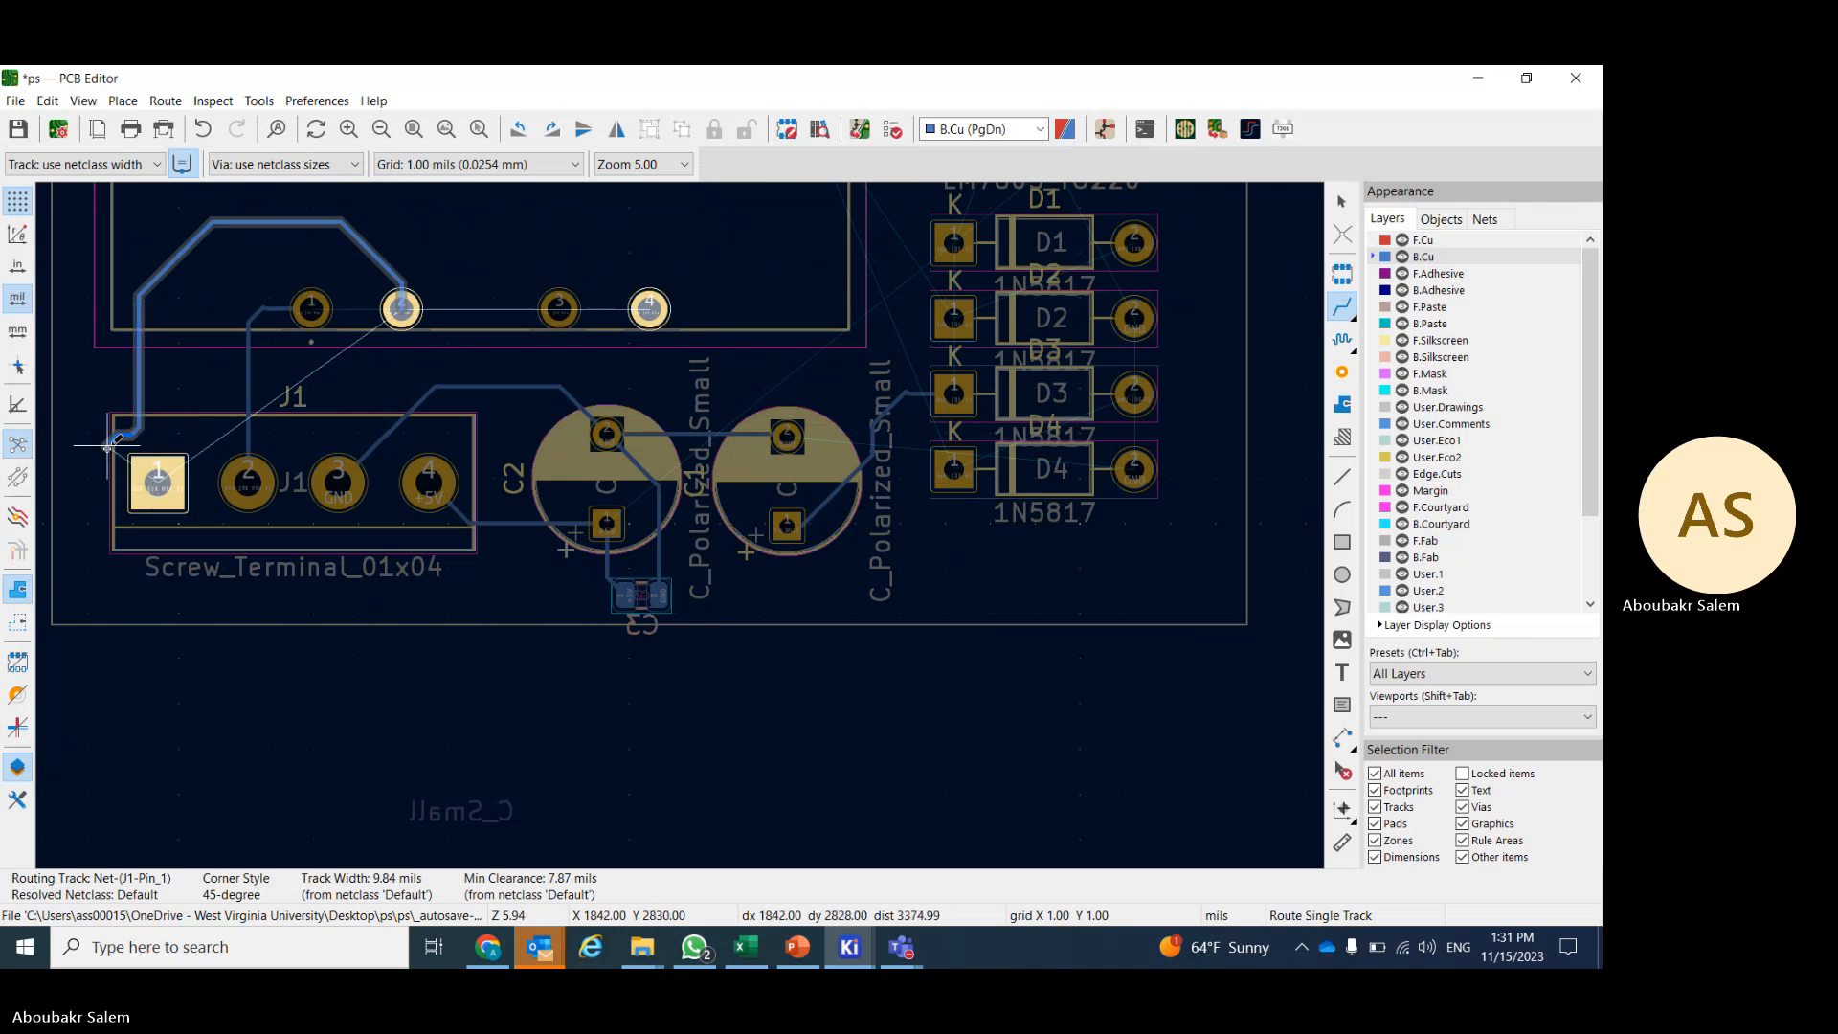
pyautogui.scroll(5, 132, 442)
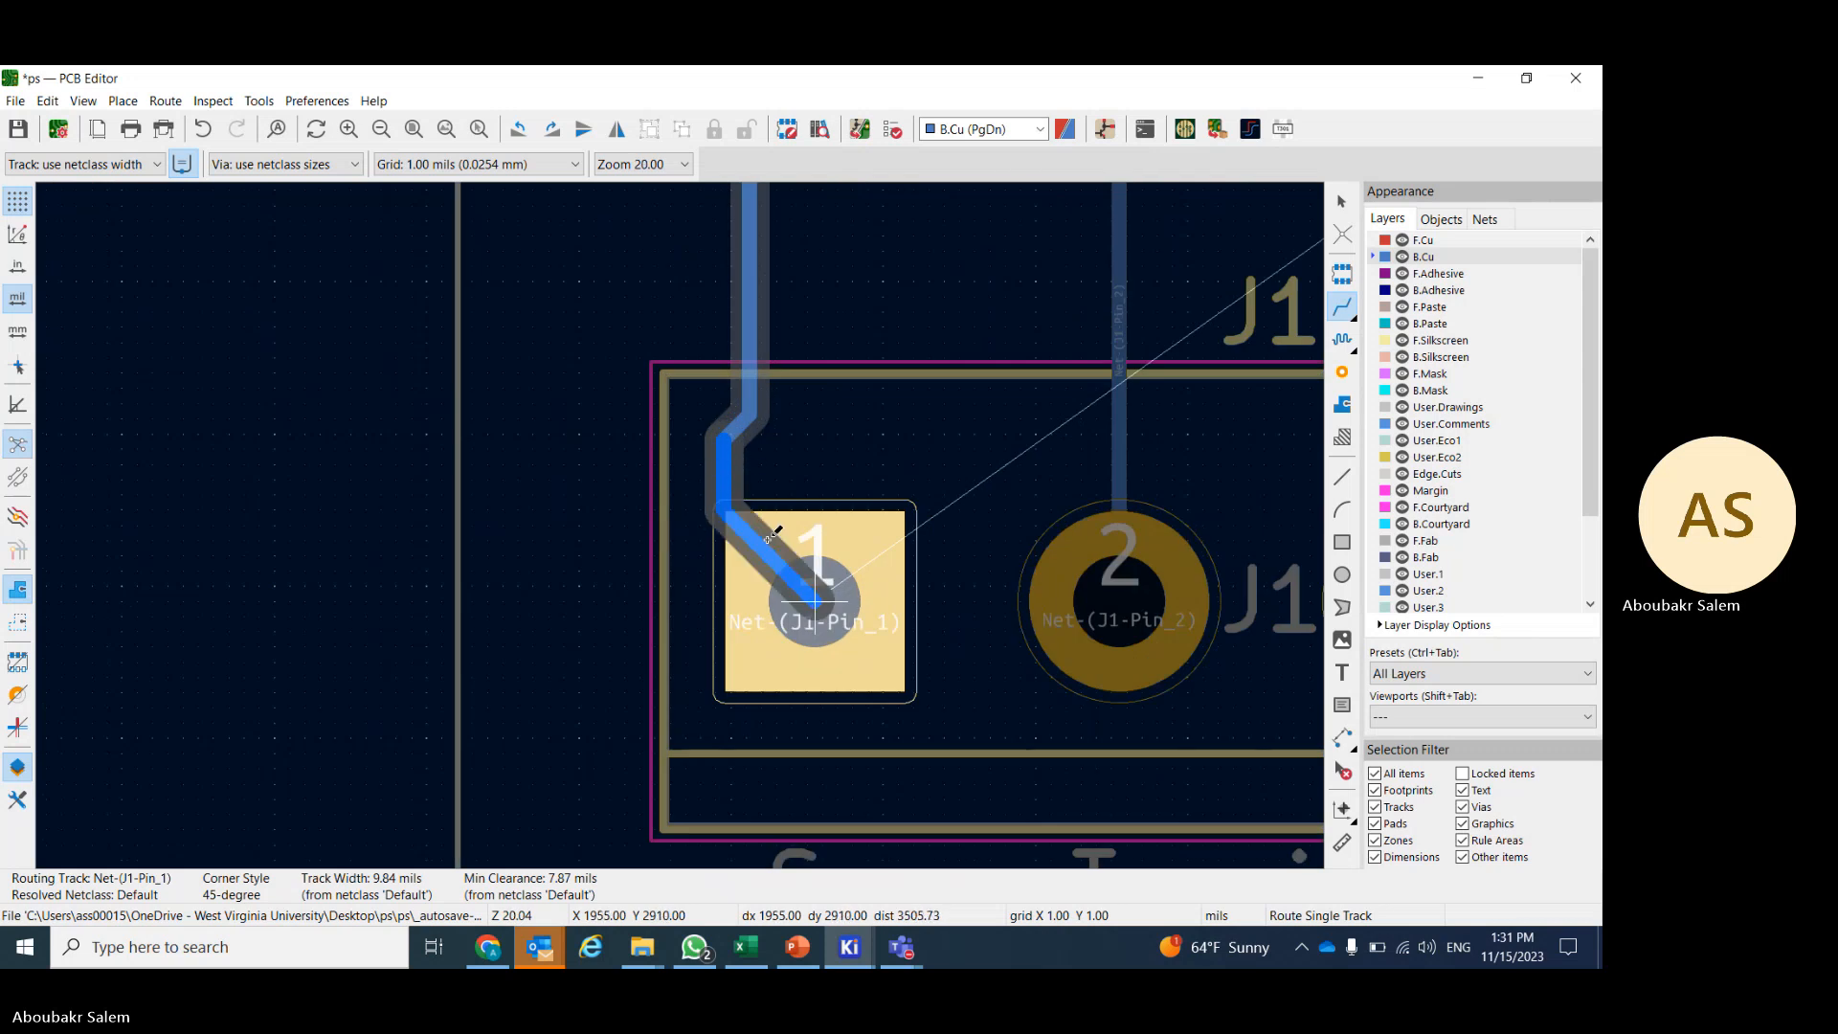
pyautogui.click(800, 567)
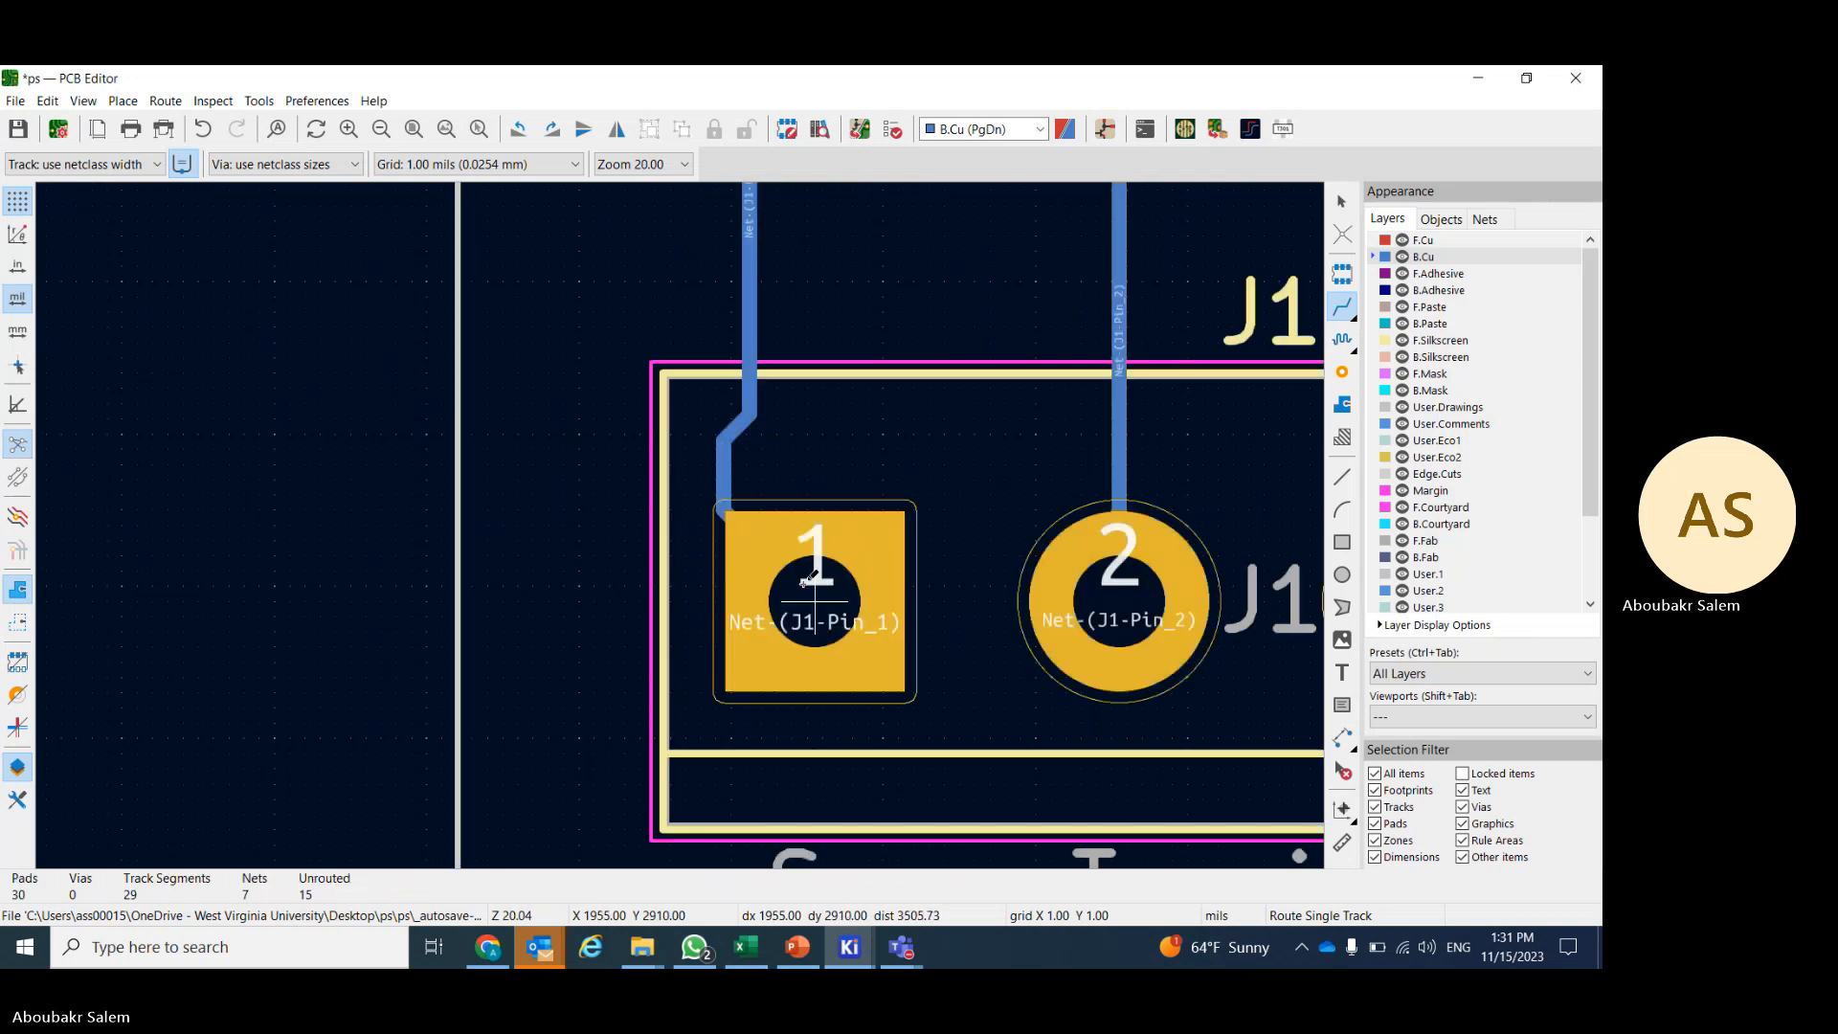
pyautogui.rightClick(735, 470)
pyautogui.click(722, 462)
pyautogui.rightClick(723, 462)
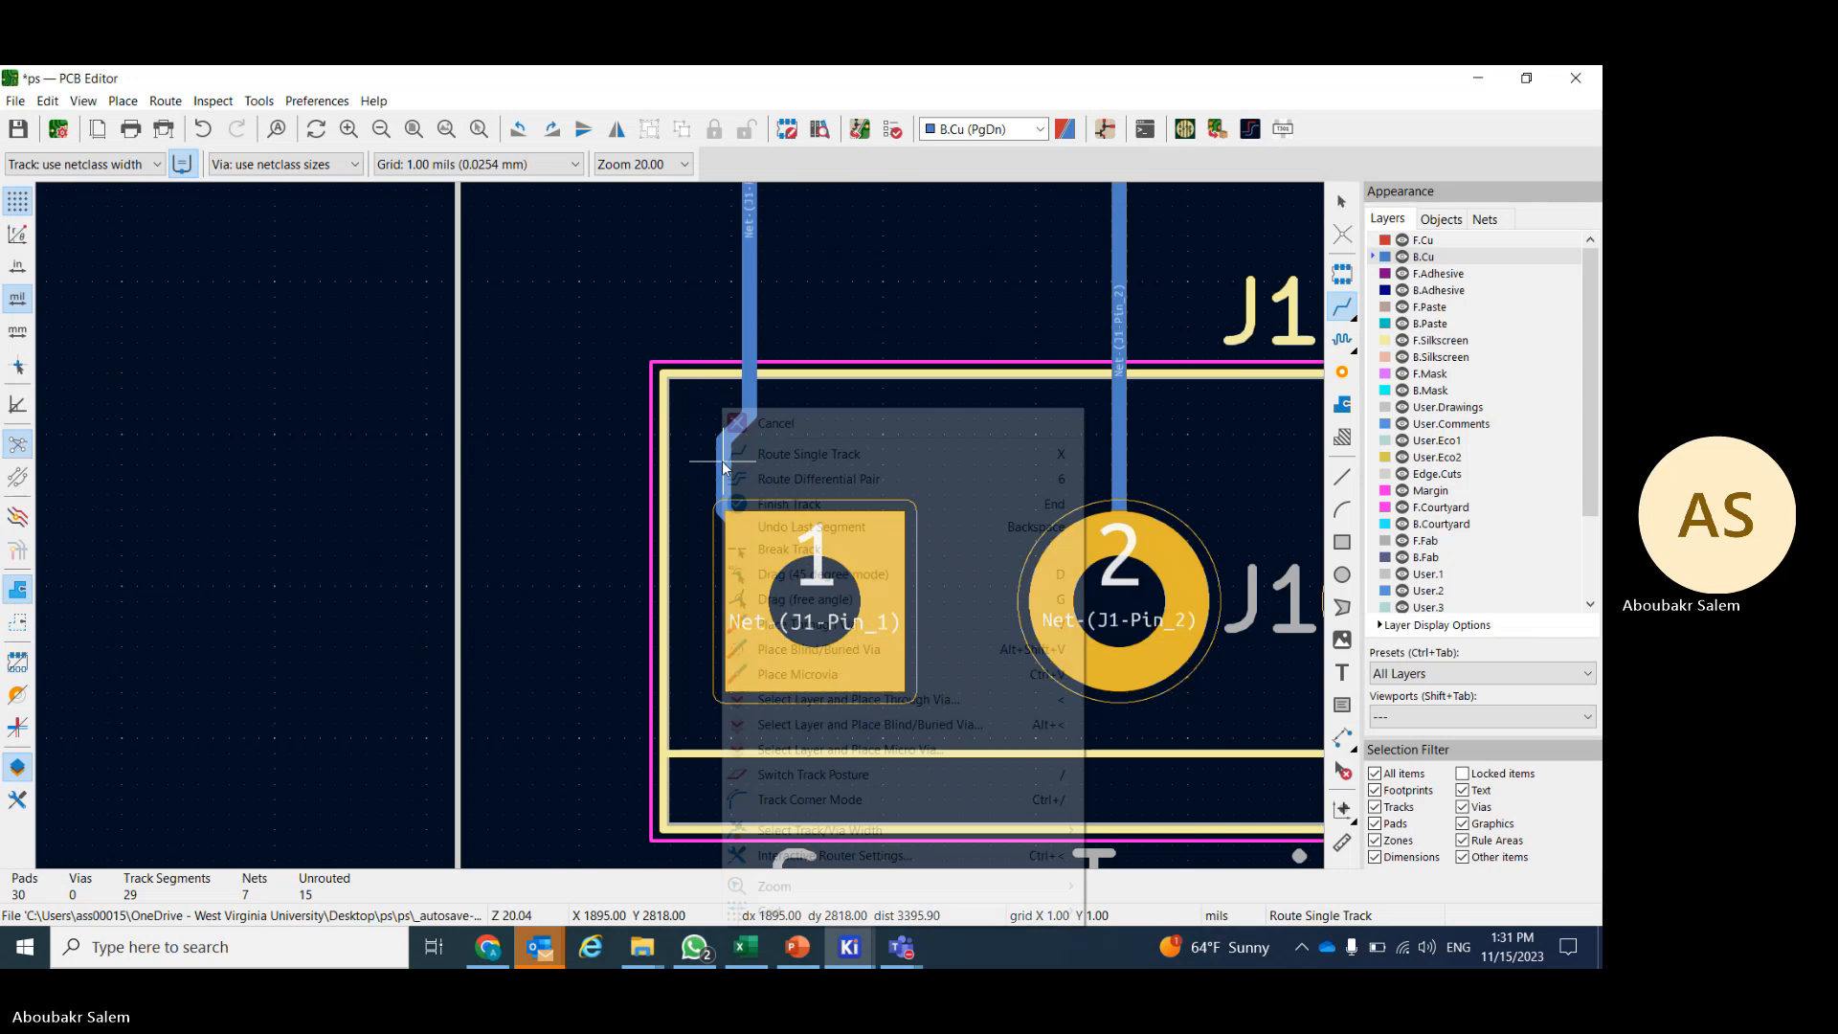
pyautogui.click(748, 456)
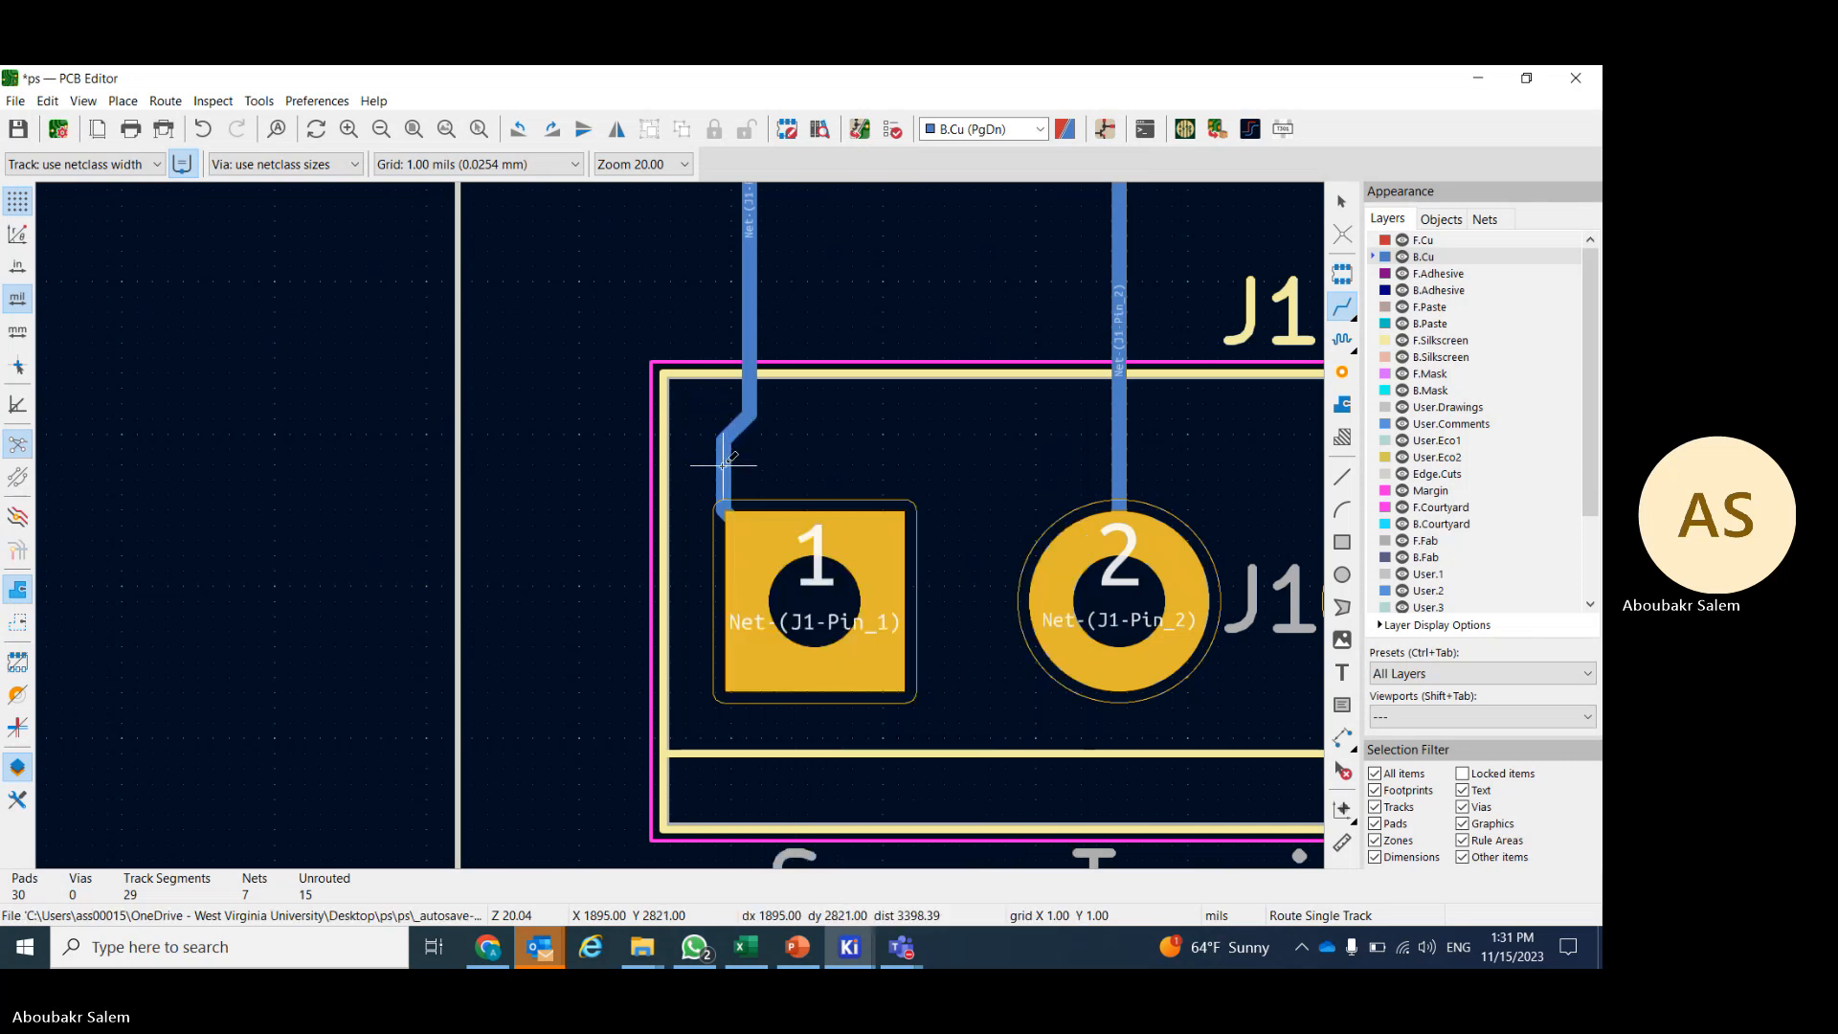
# - Straighten the Net-(J1-Pin_1) track by moving its offset end segment above J1 pad 1 into line with the long vertical segment
pyautogui.press('Escape')
pyautogui.click(722, 472)
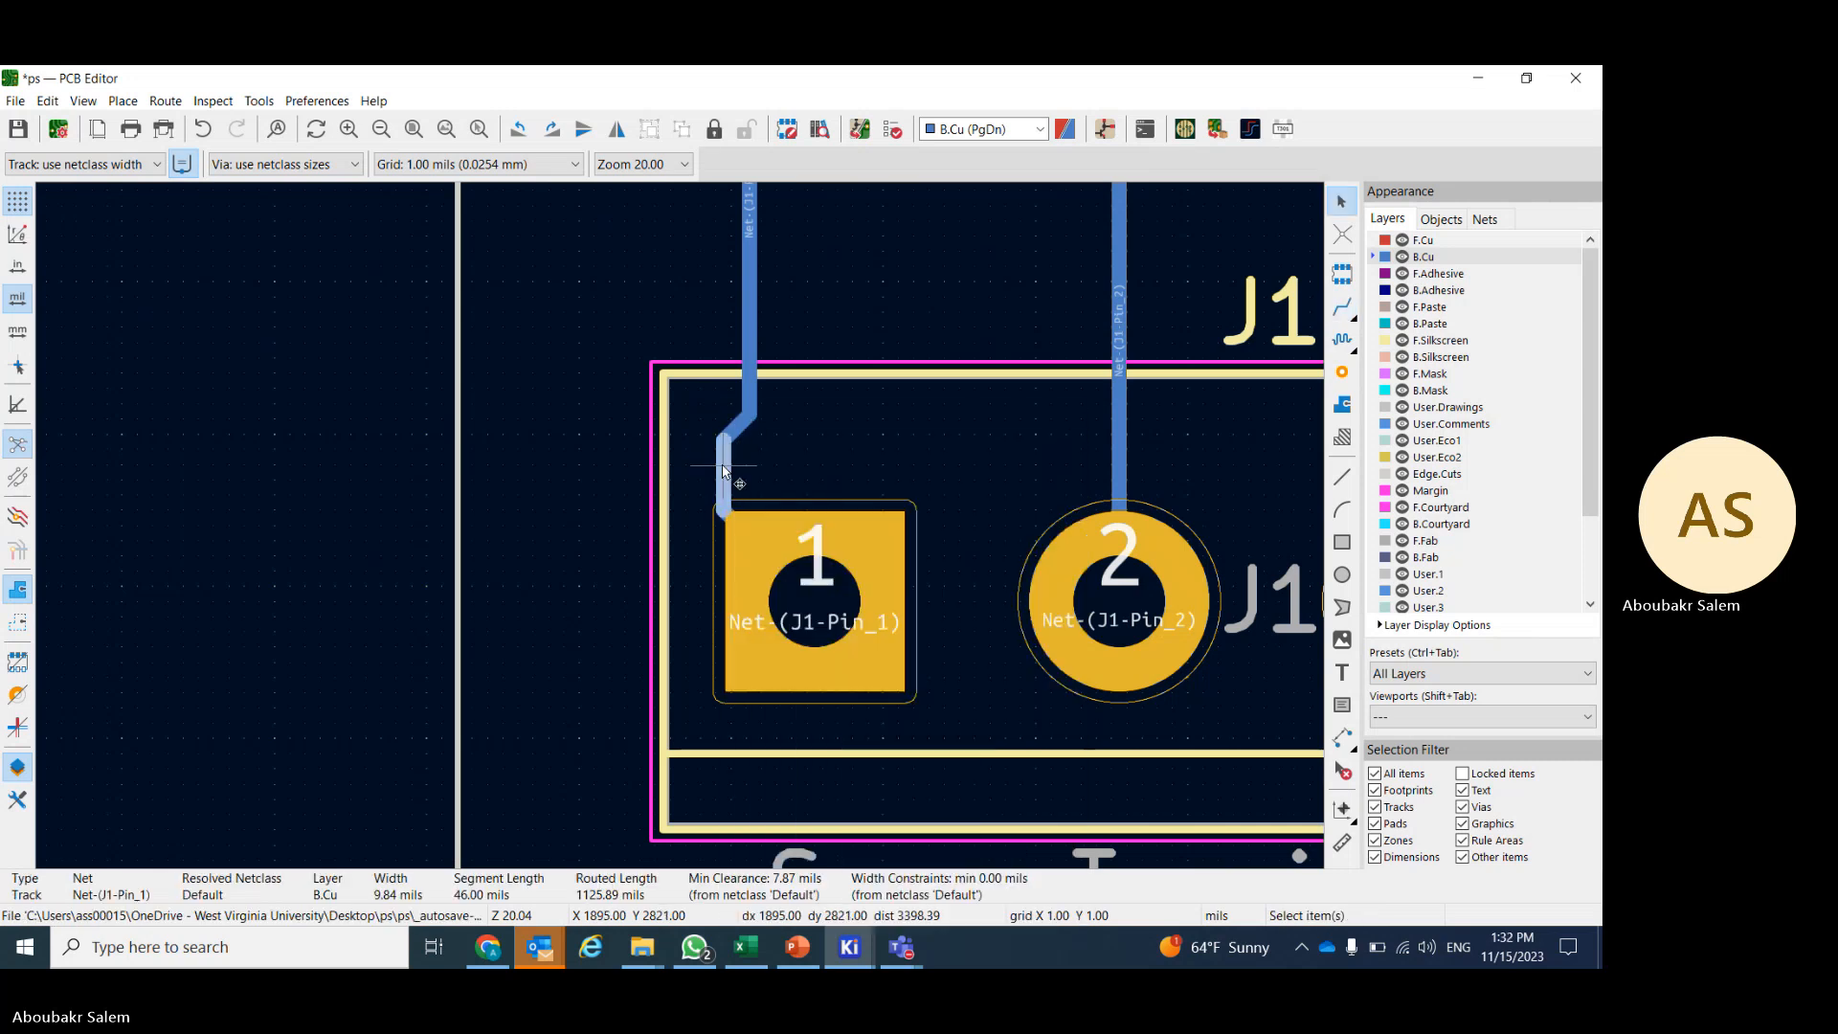
pyautogui.moveTo(722, 472); pyautogui.dragTo(753, 472)
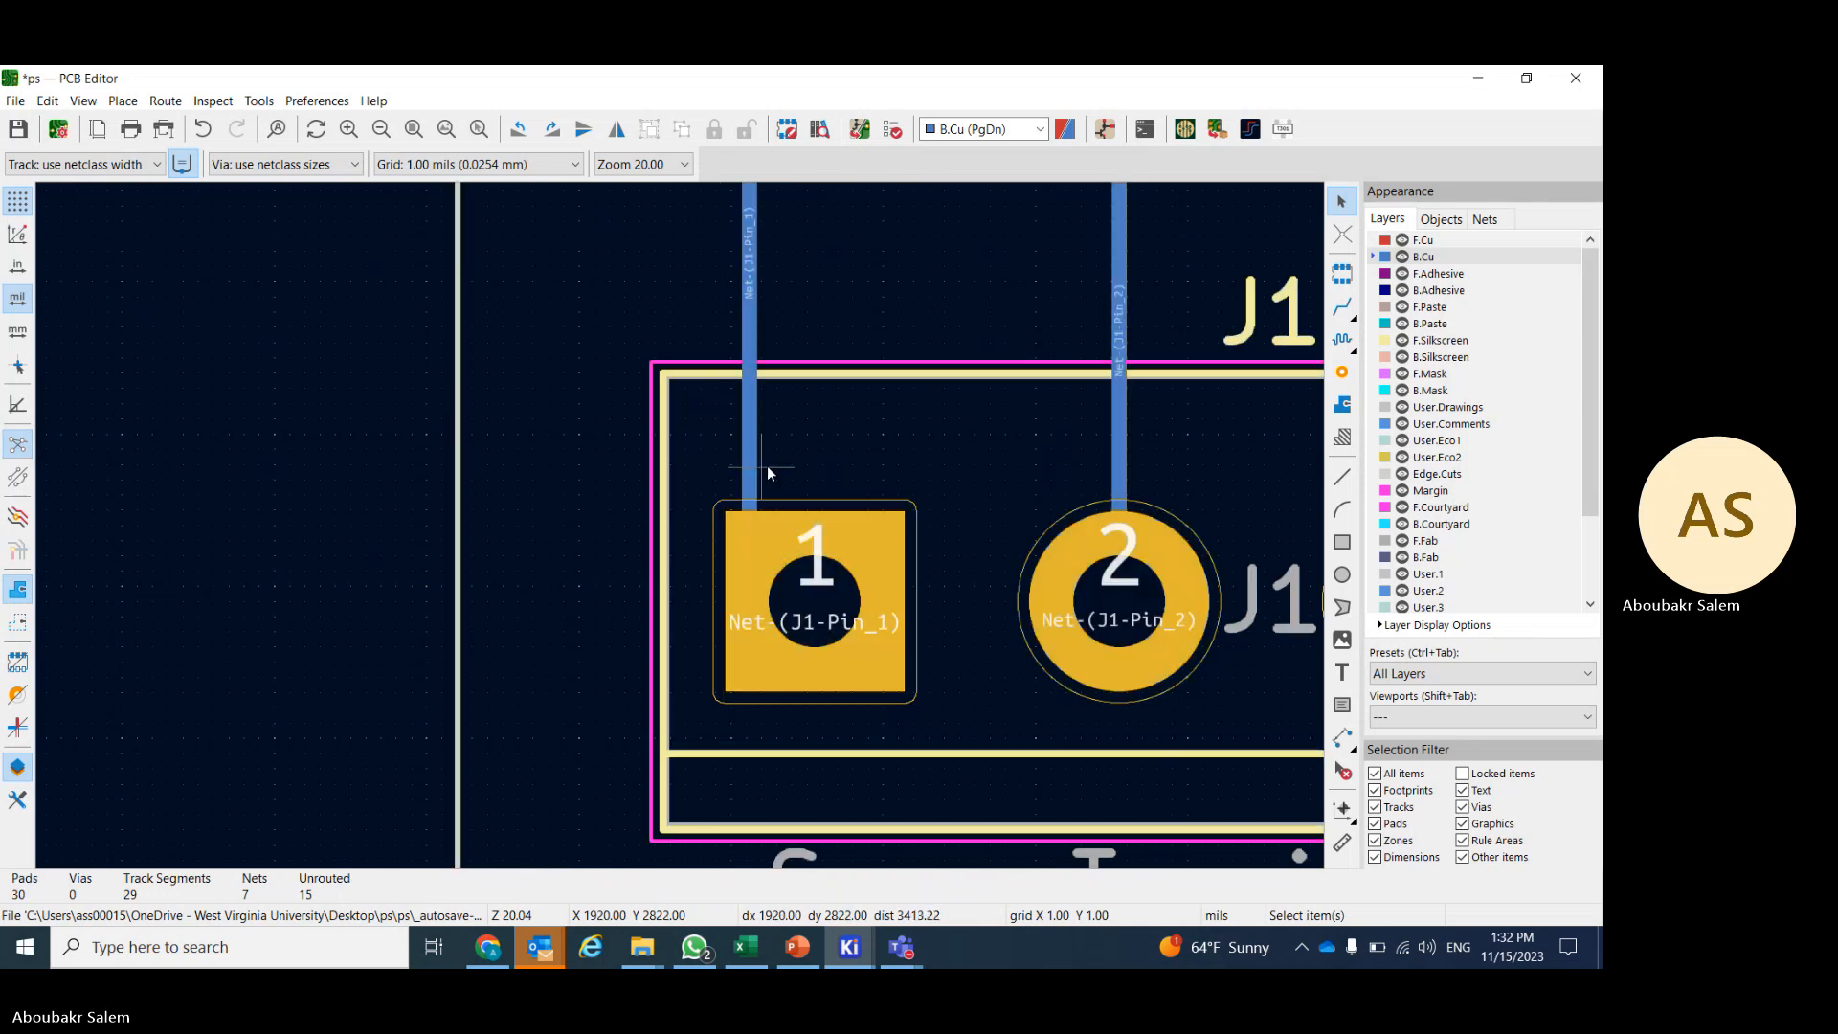
pyautogui.click(733, 486)
pyautogui.scroll(-3, 691, 497)
pyautogui.scroll(-3, 674, 532)
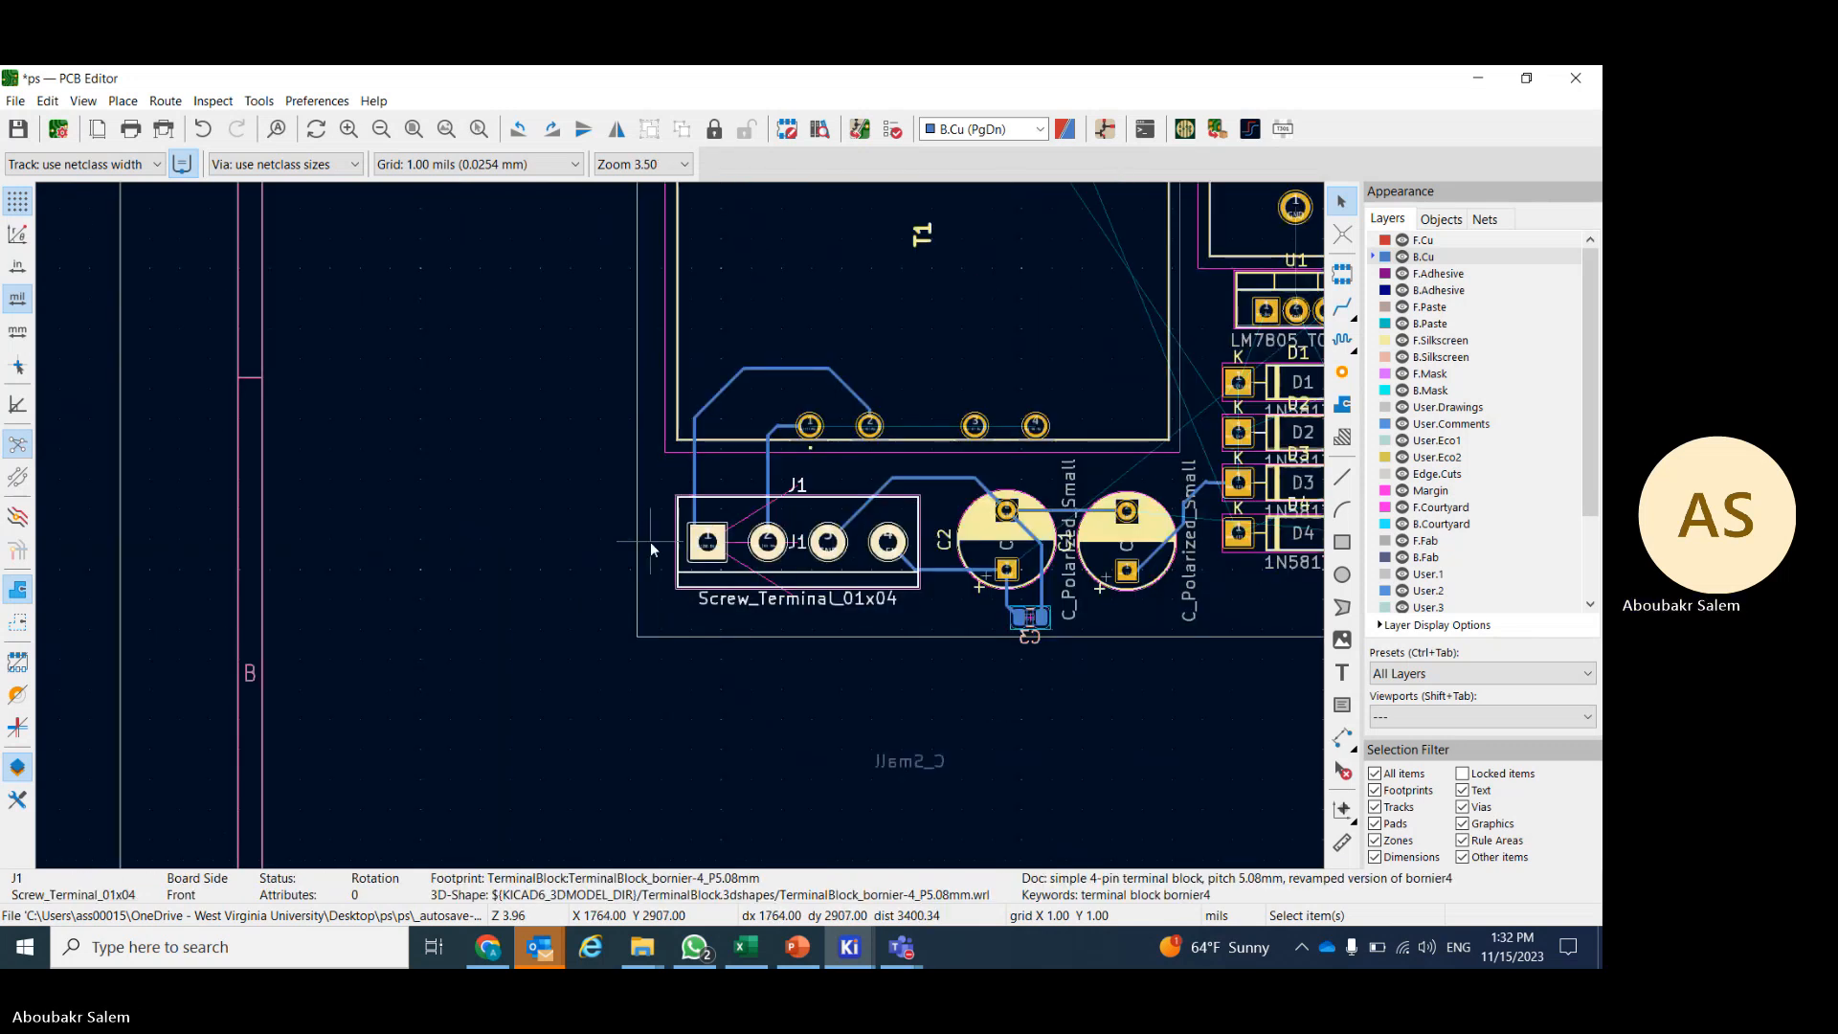
pyautogui.scroll(-3, 657, 588)
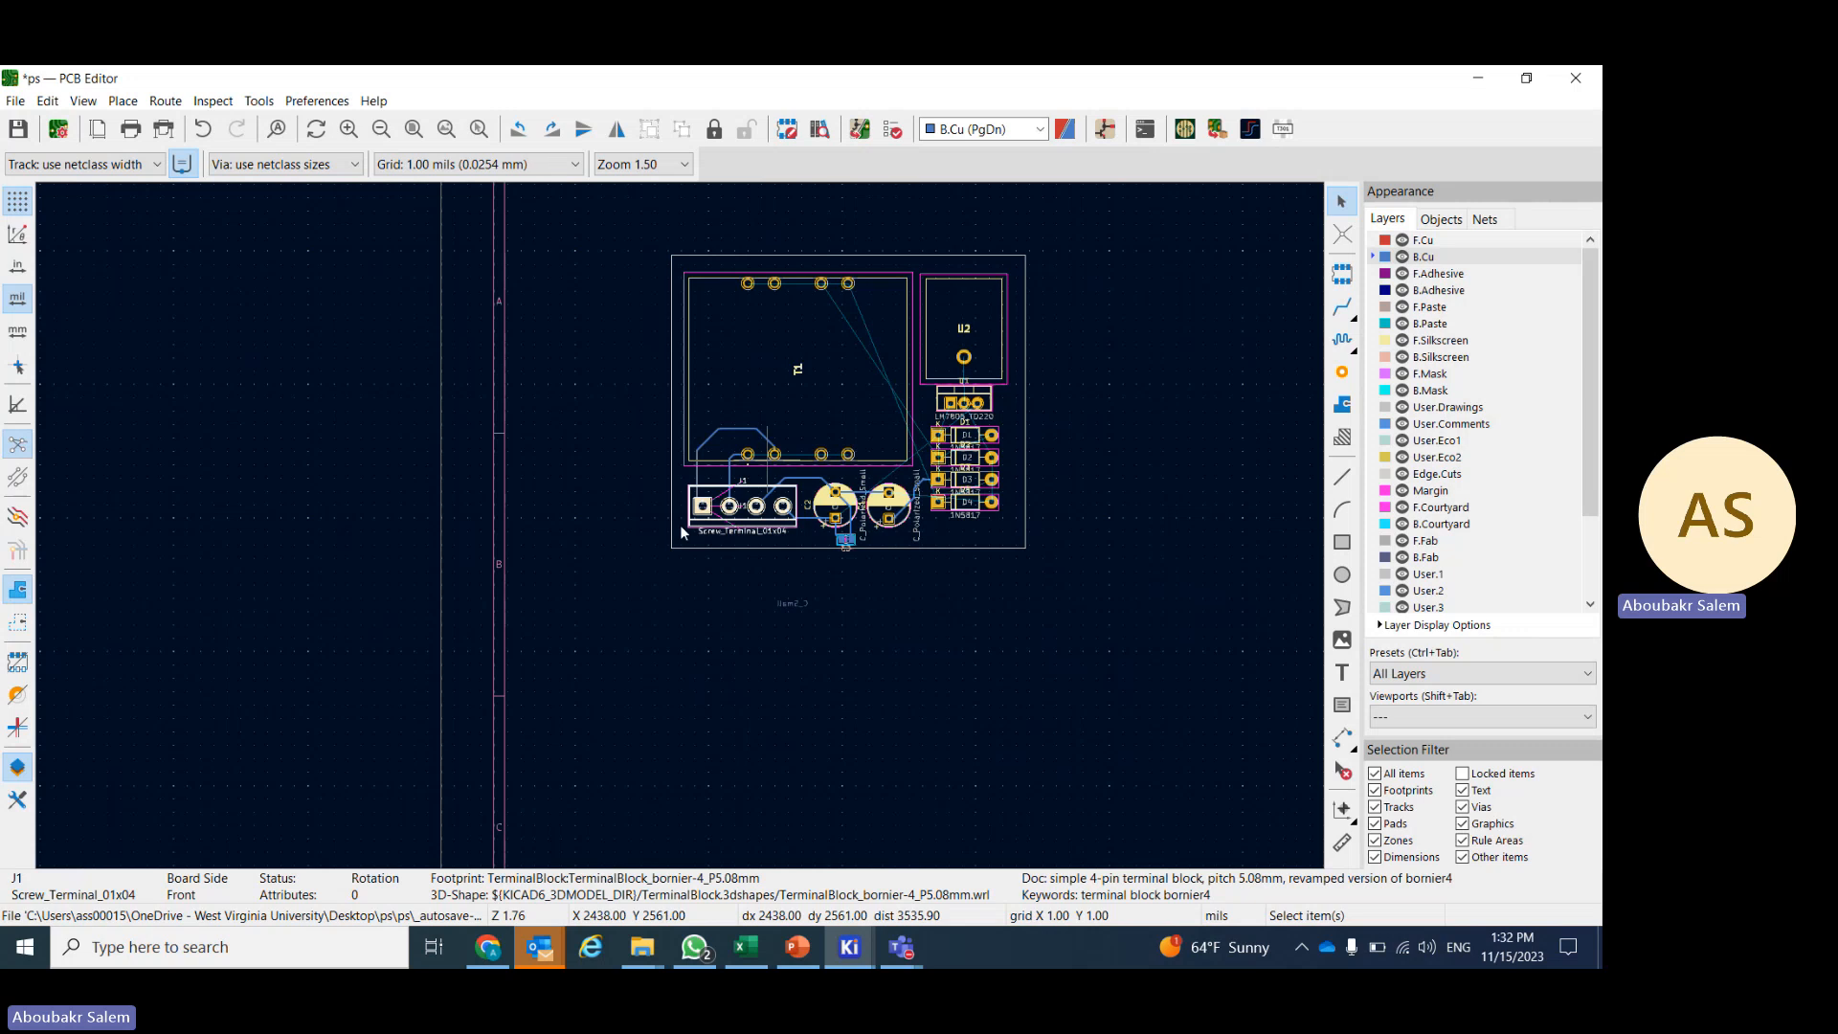
pyautogui.scroll(5, 771, 462)
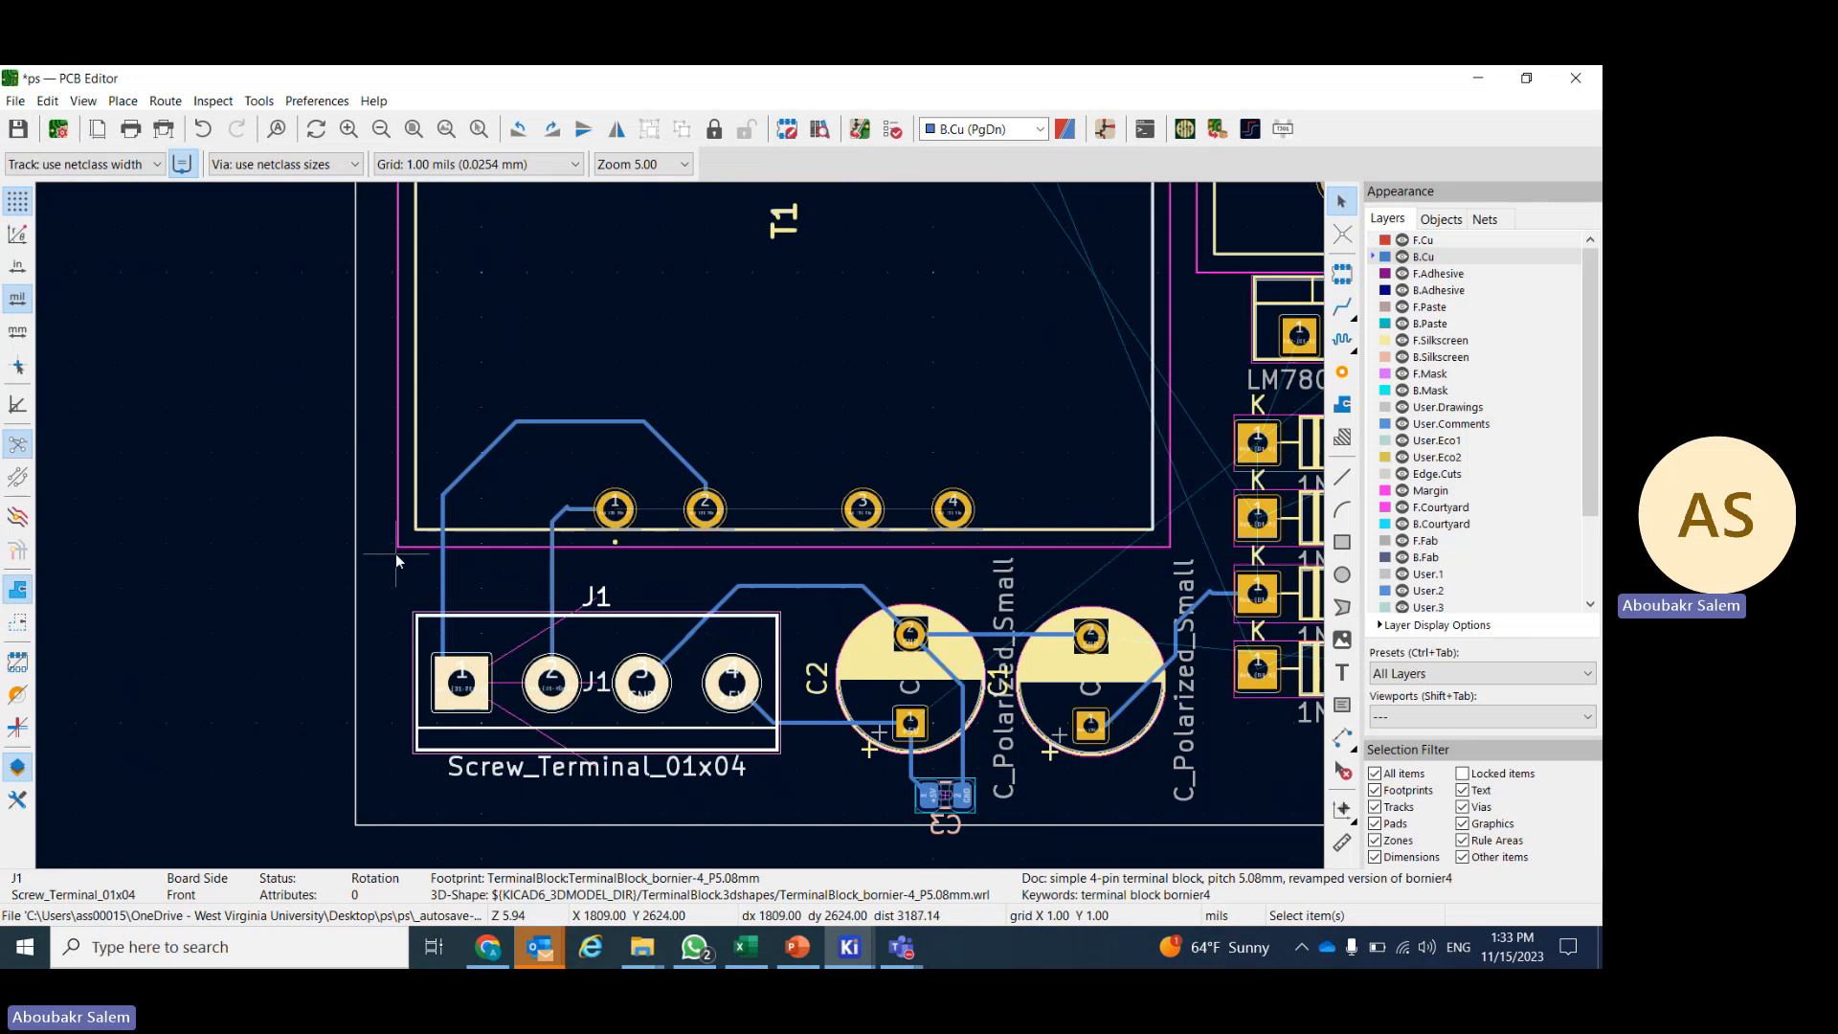
pyautogui.scroll(-3, 333, 542)
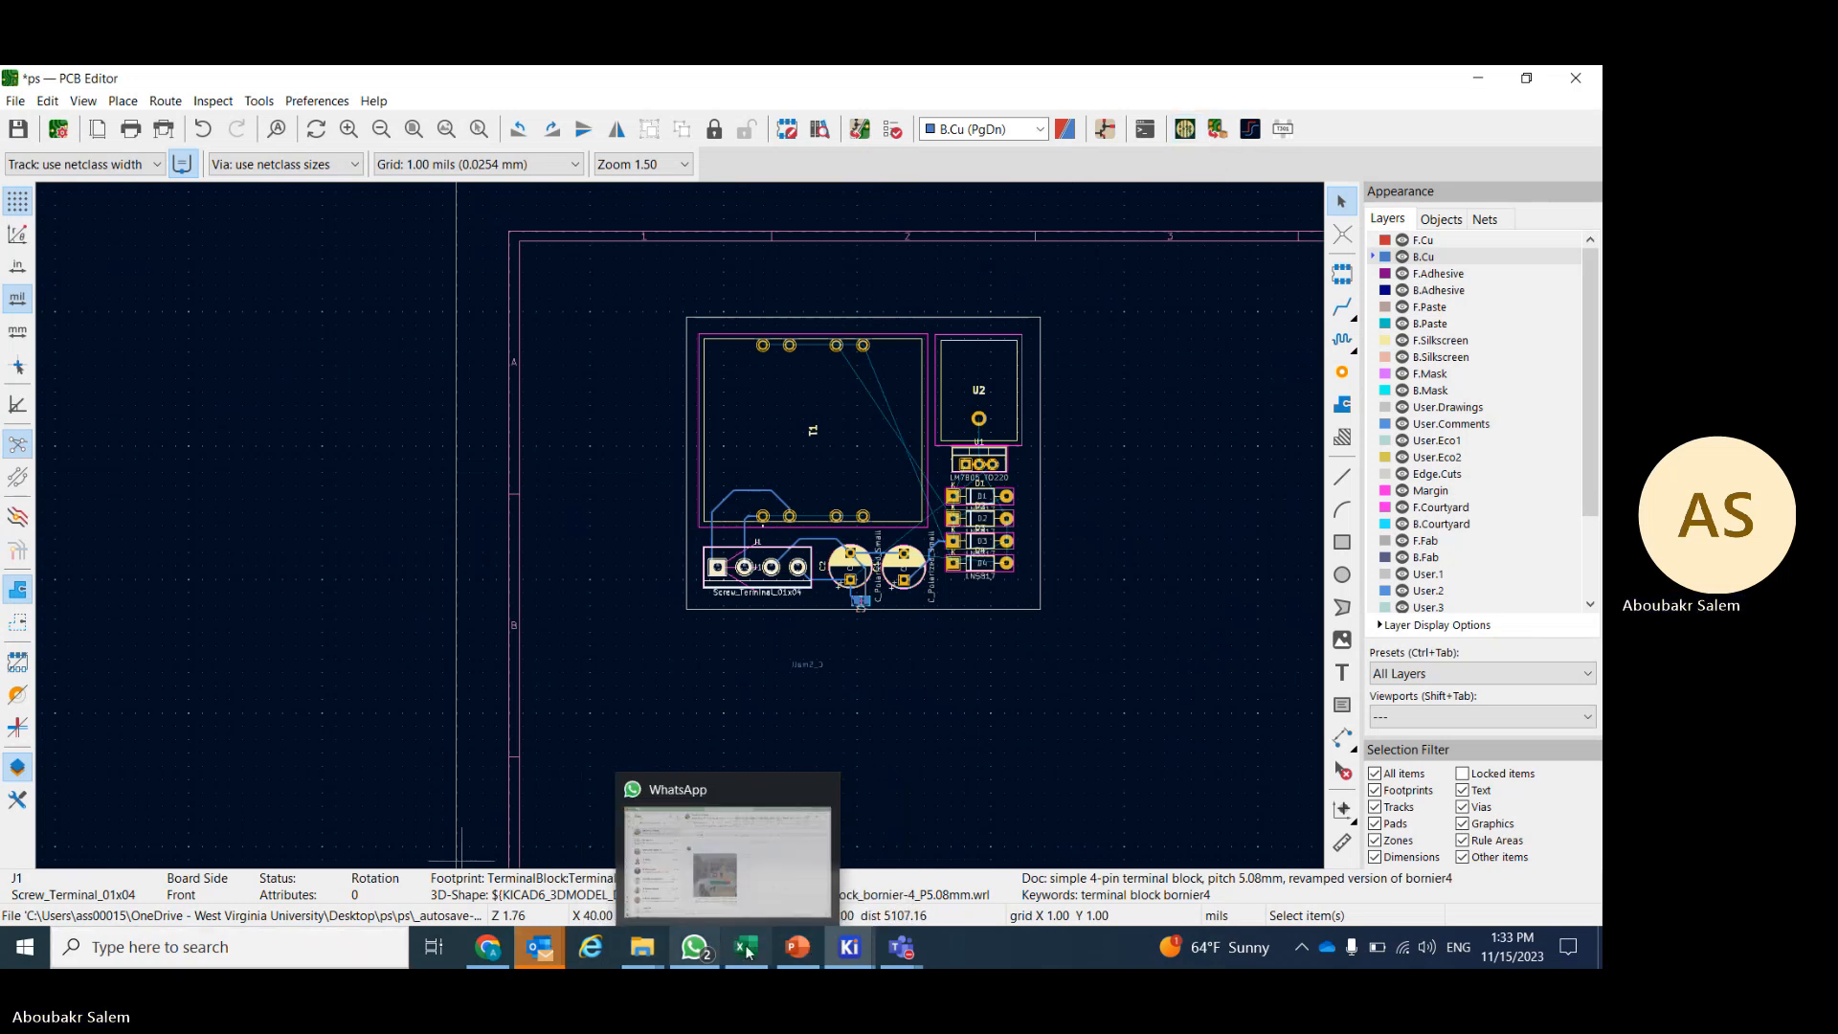
# - Look up the Freerouting plugin in the Plugin and Content Manager of the KiCad project window, and return to the board layout
pyautogui.click(848, 948)
pyautogui.click(623, 857)
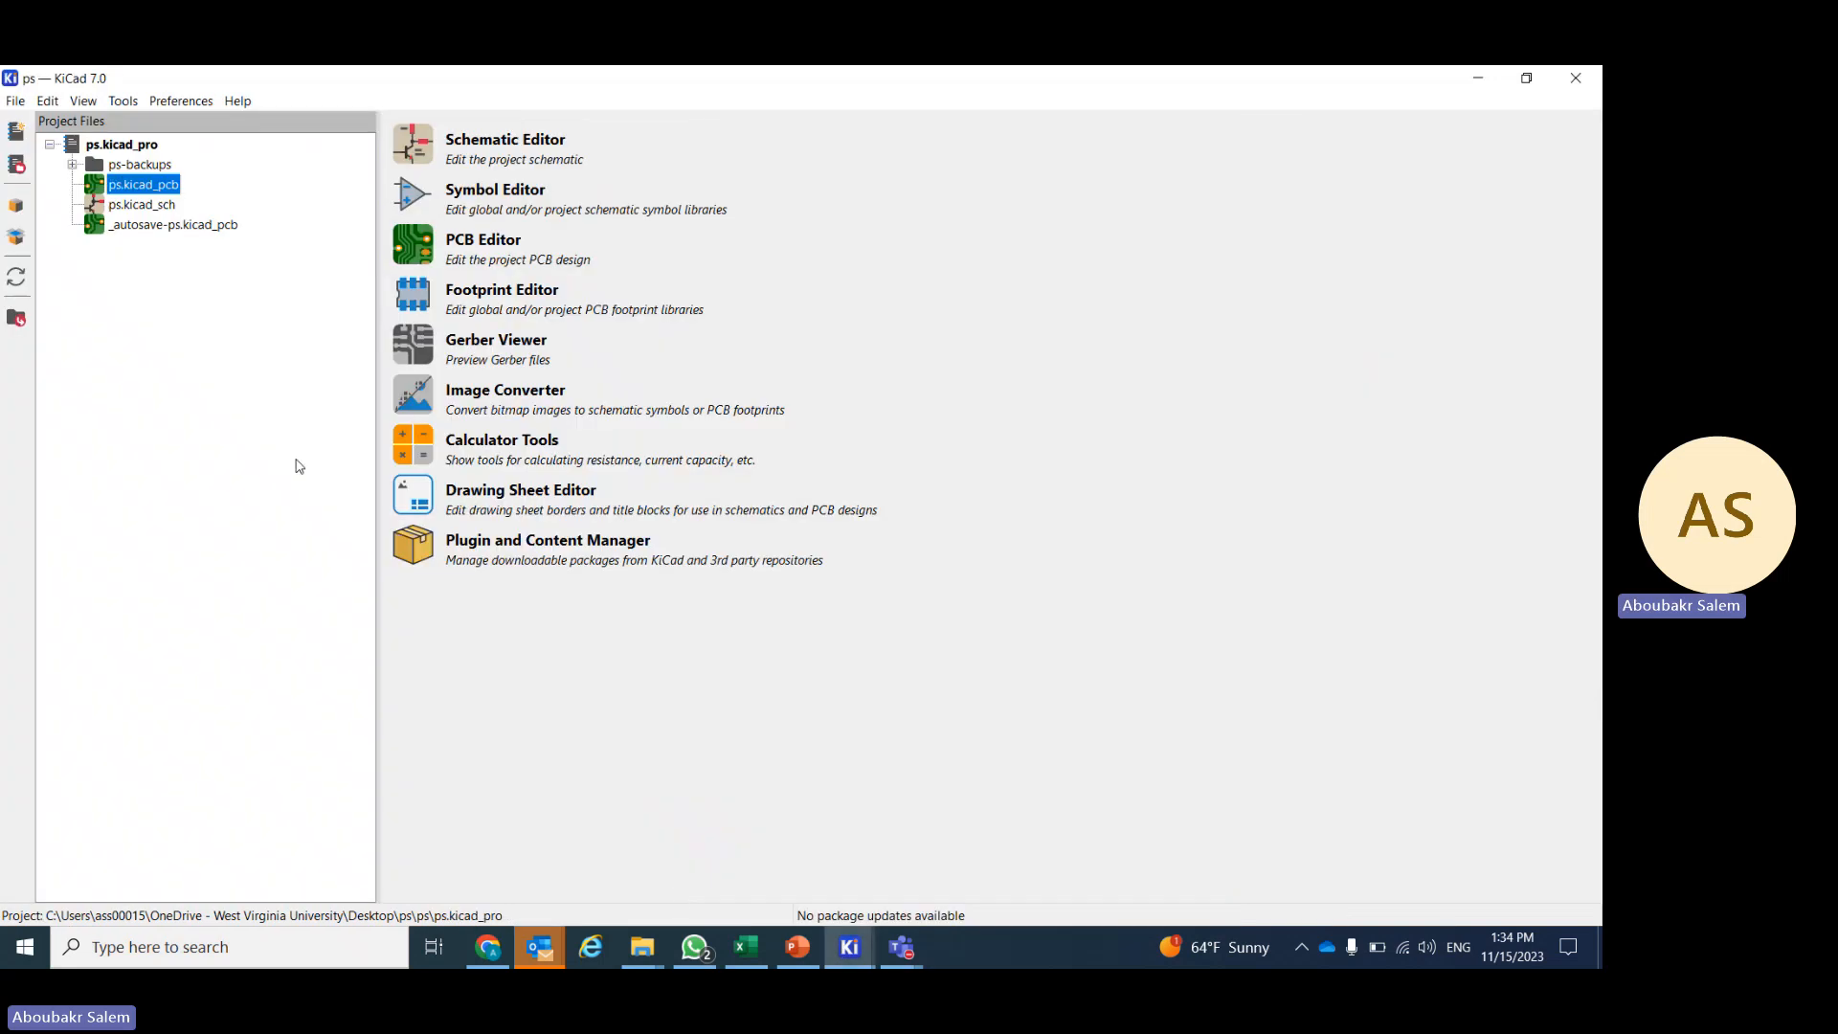
pyautogui.click(415, 548)
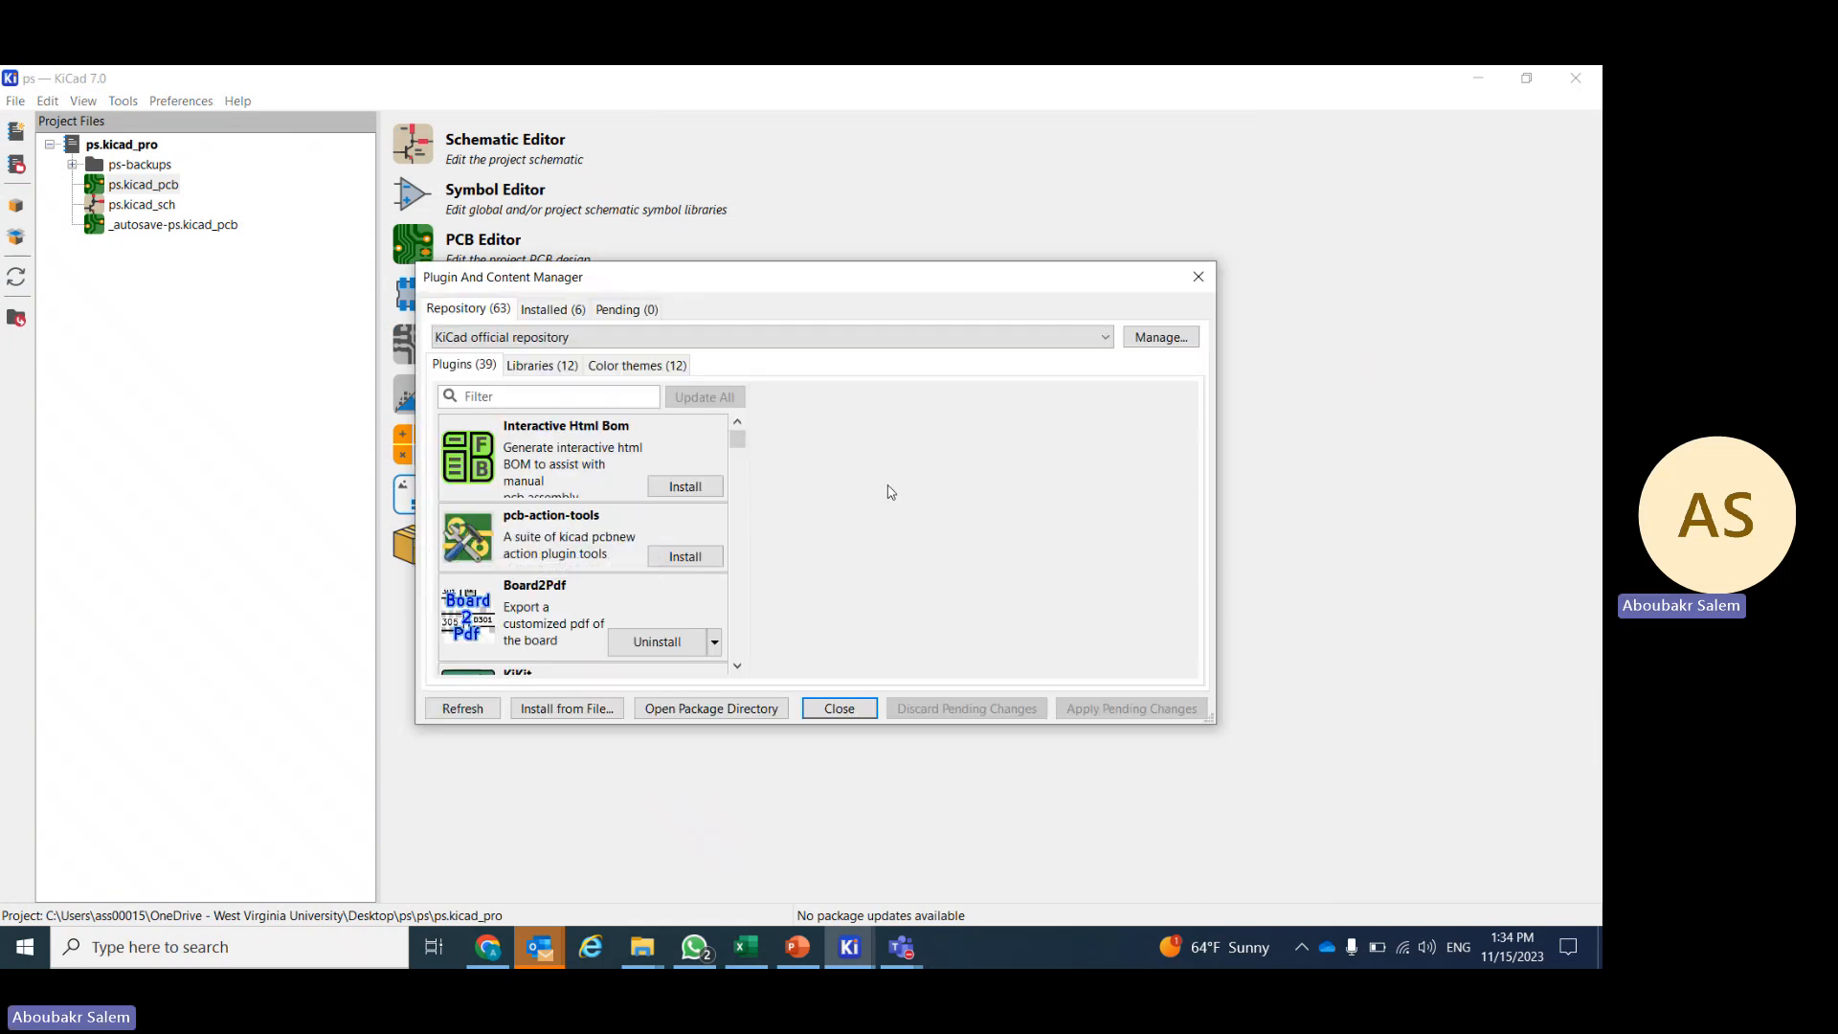
pyautogui.scroll(-1, 720, 506)
pyautogui.scroll(-3, 720, 505)
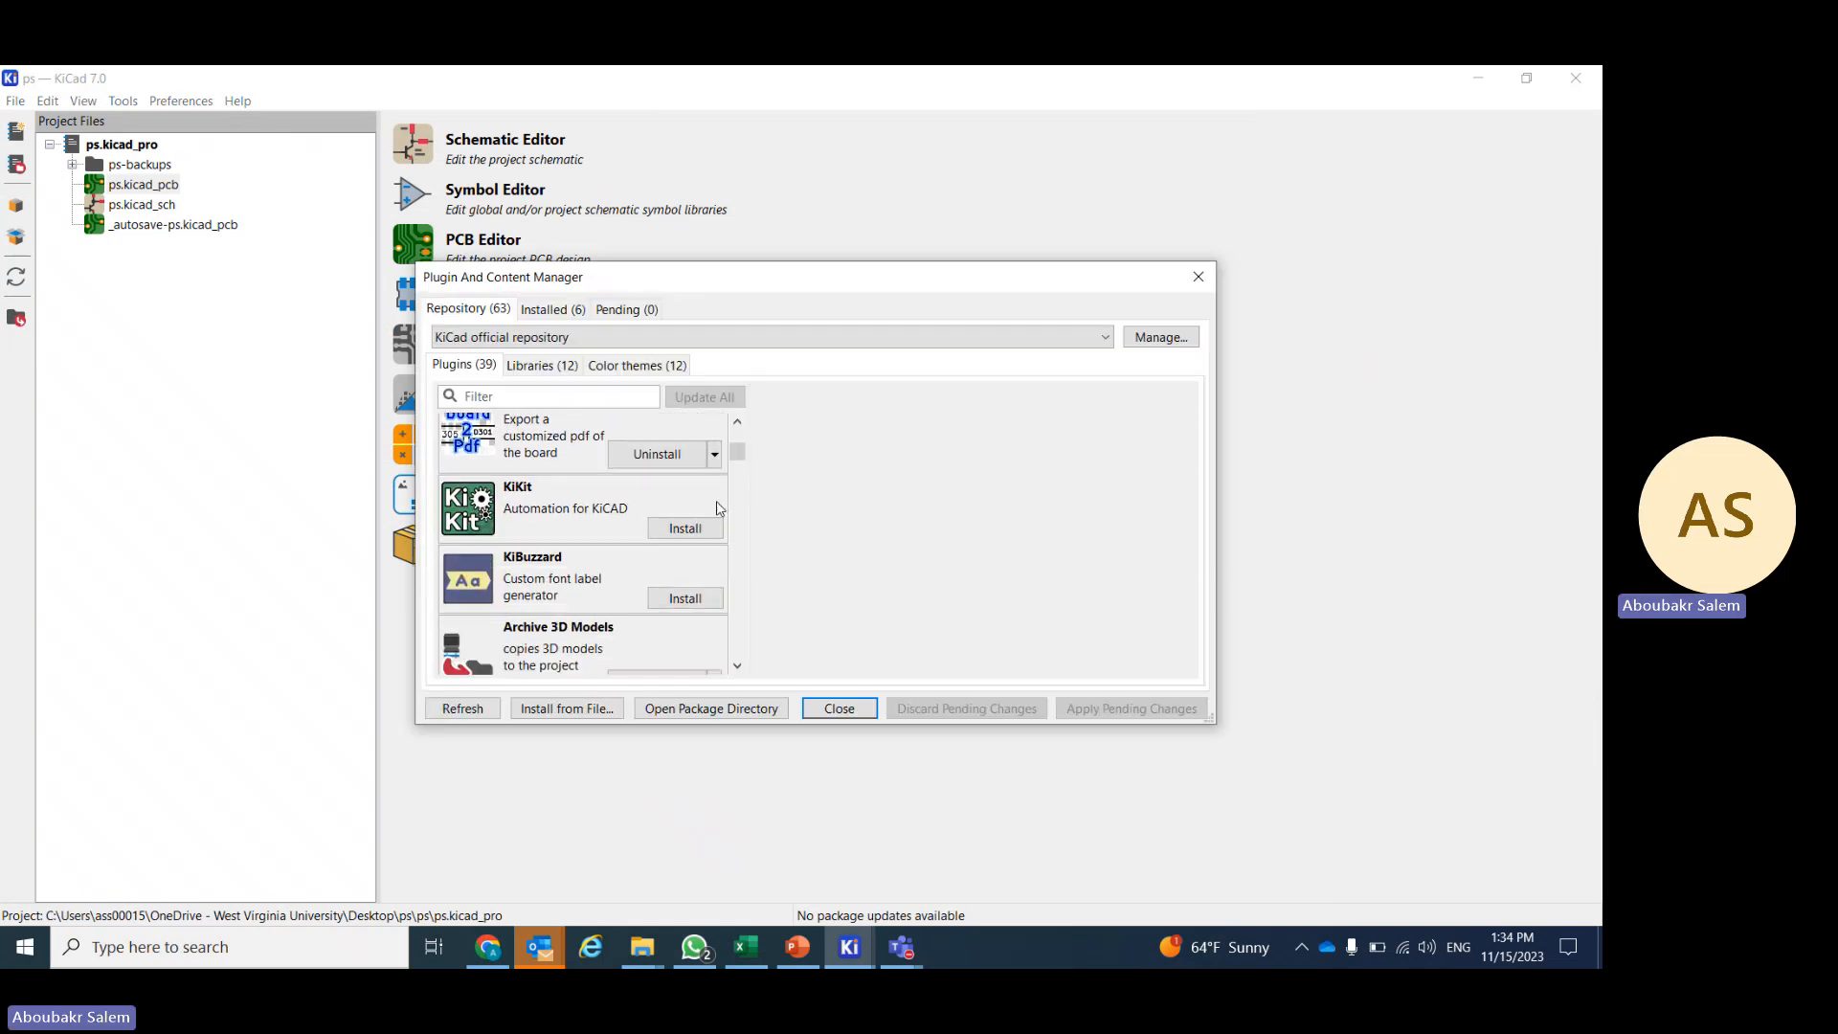
pyautogui.scroll(-6, 720, 507)
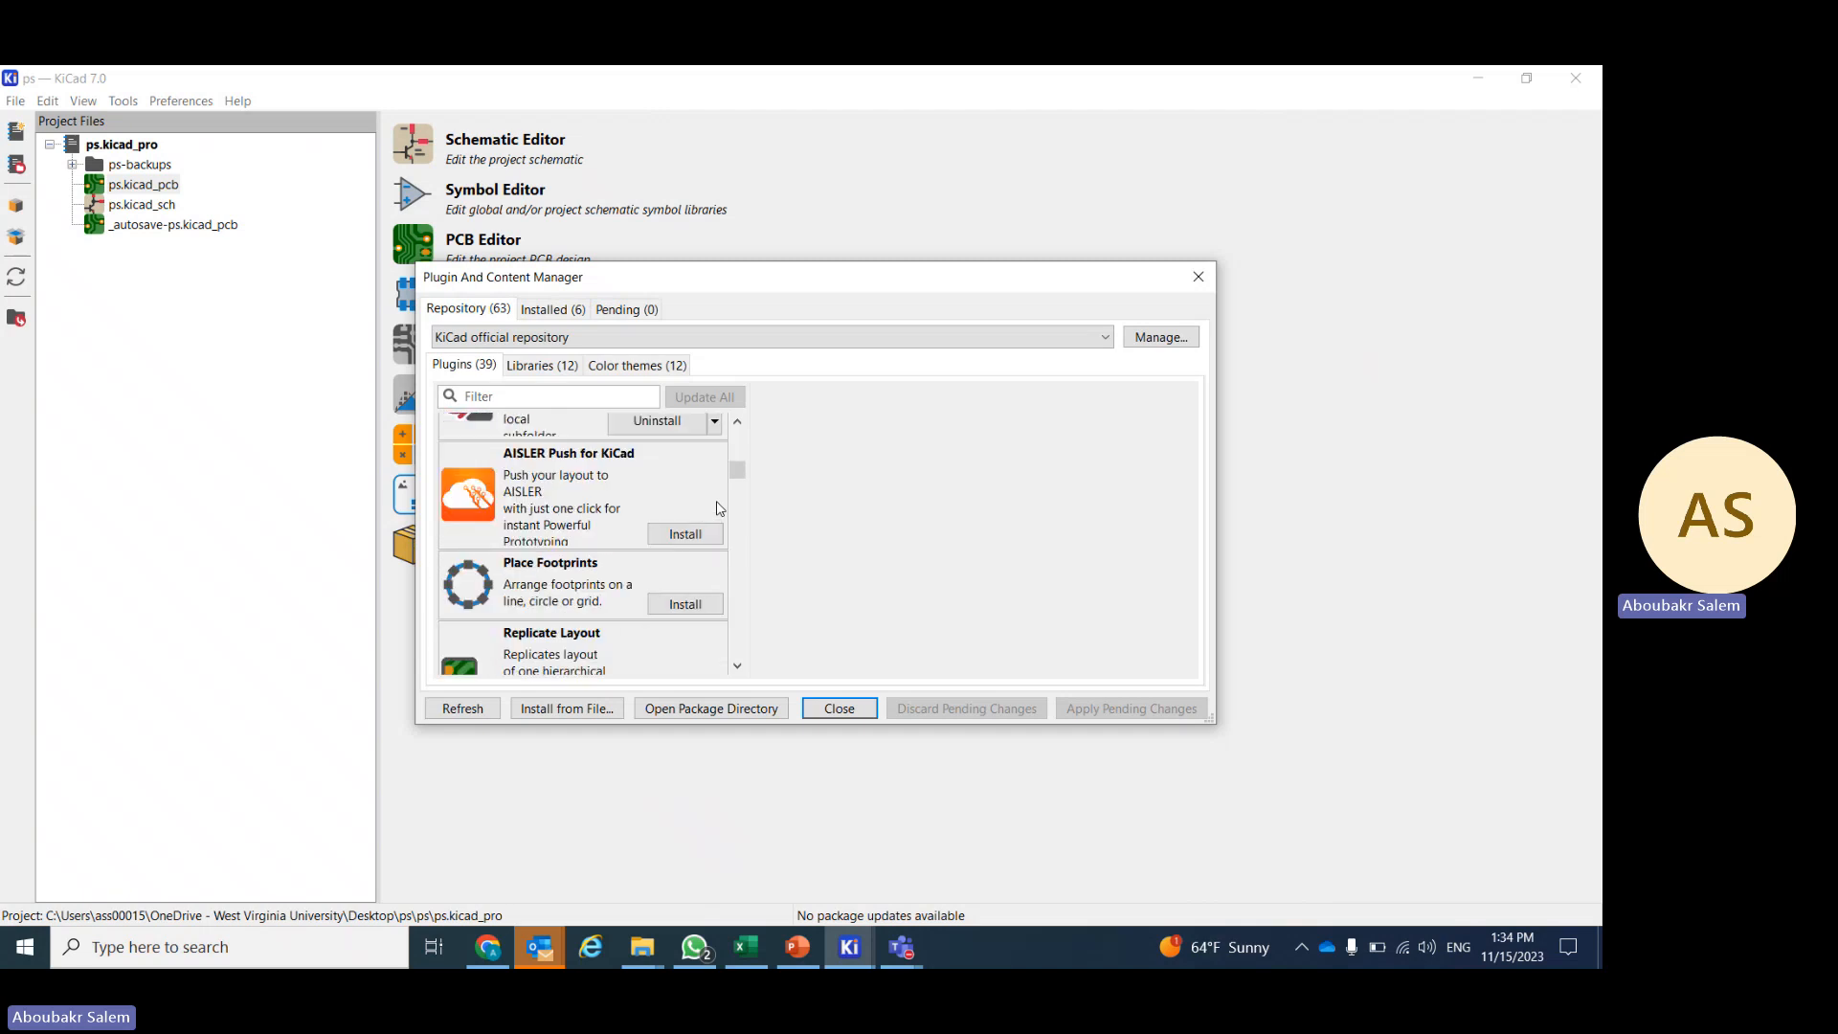
pyautogui.scroll(-8, 720, 507)
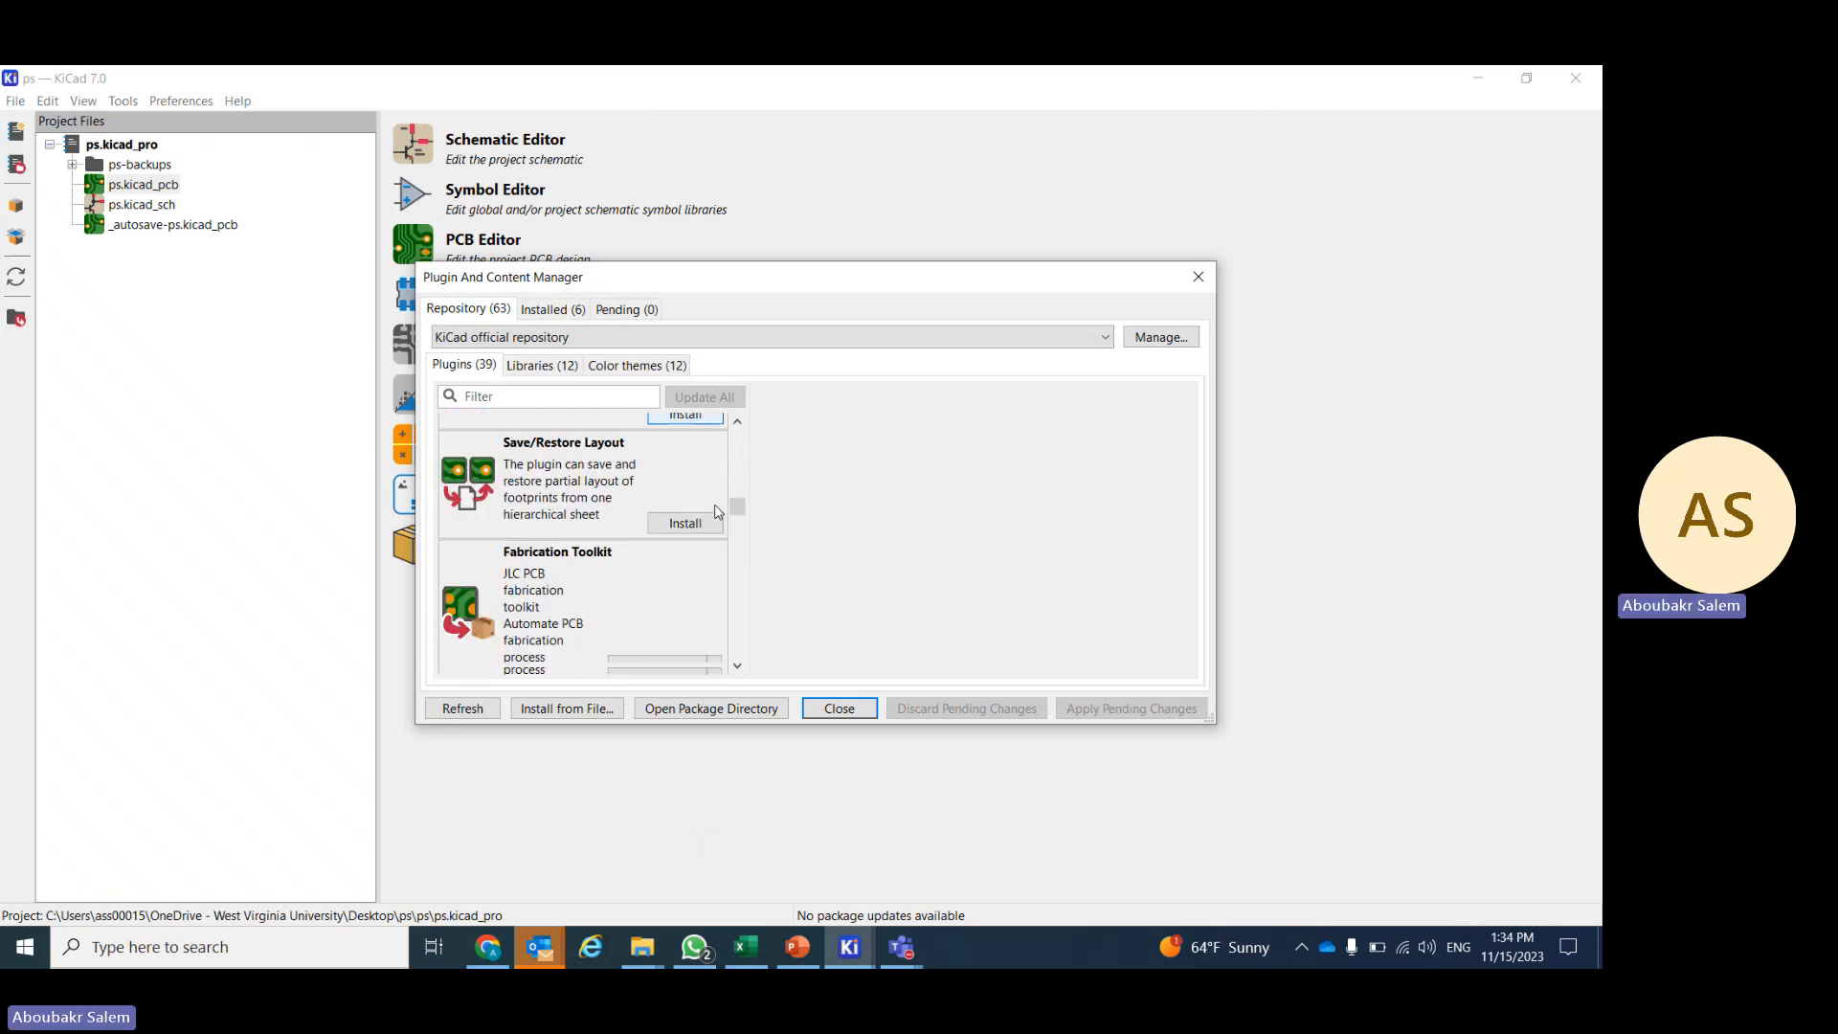
pyautogui.scroll(-4, 718, 513)
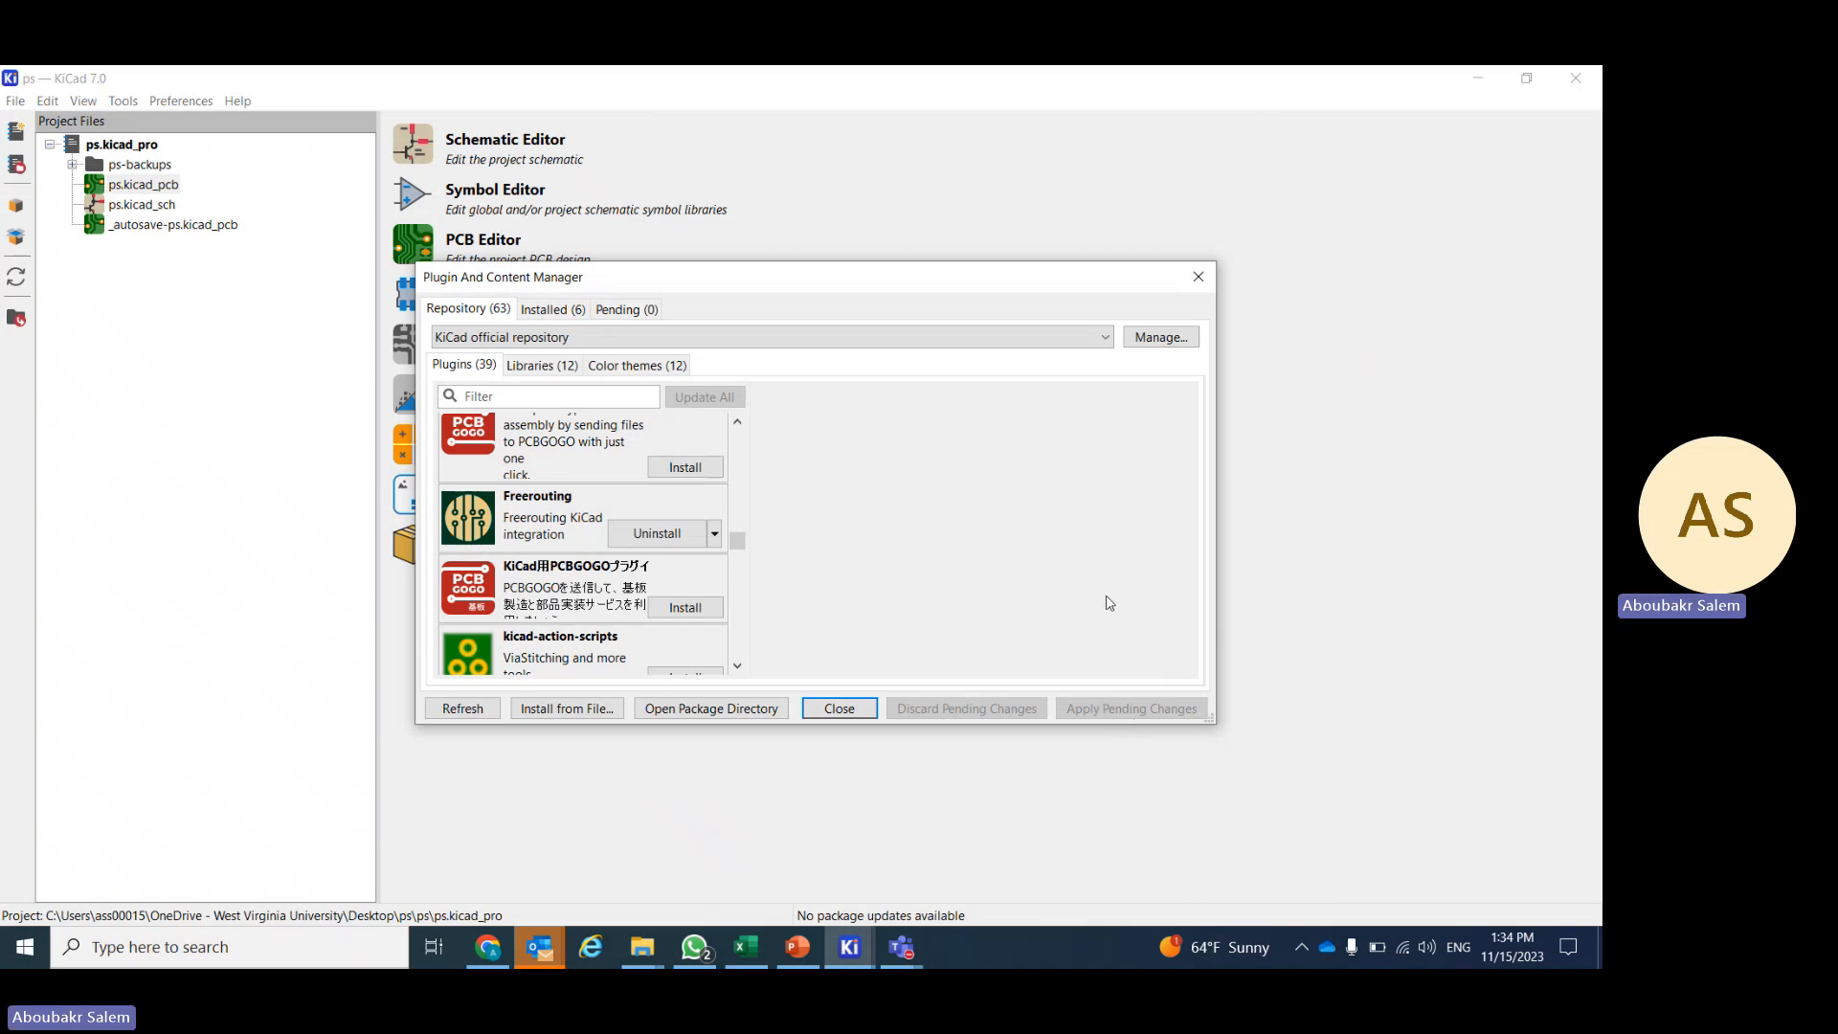
pyautogui.click(1201, 280)
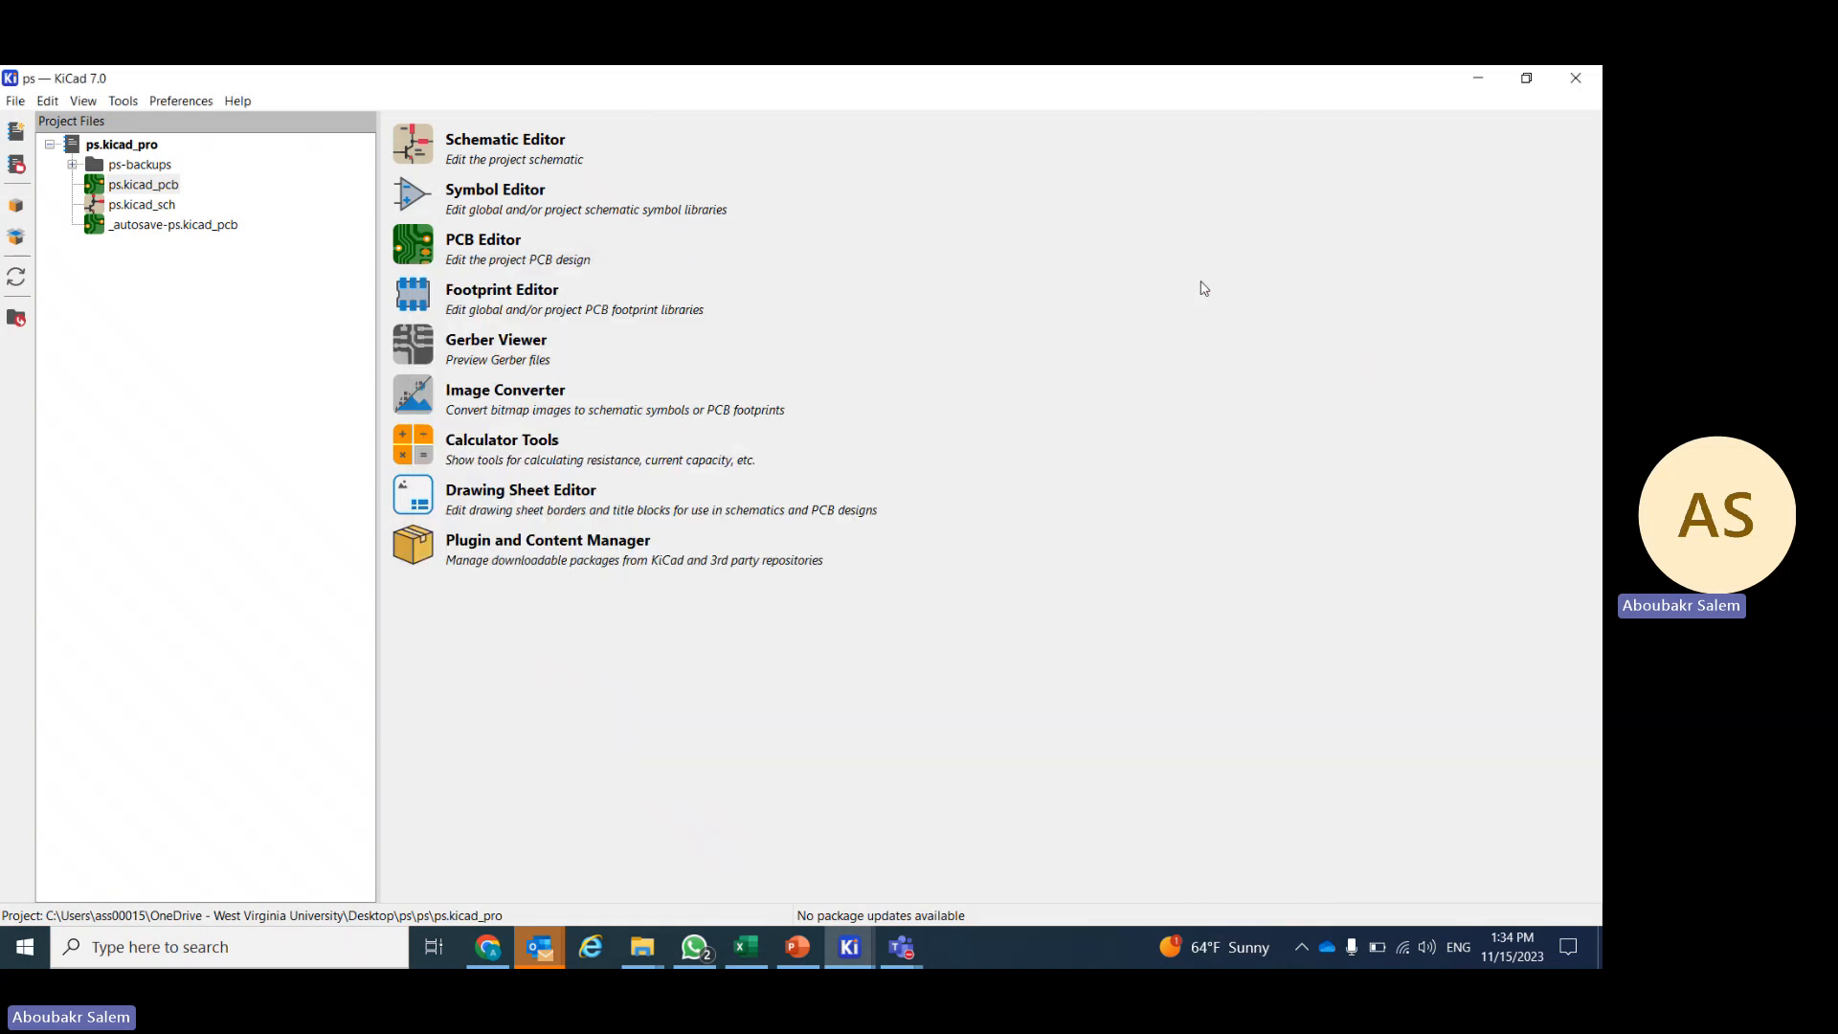
pyautogui.click(1479, 81)
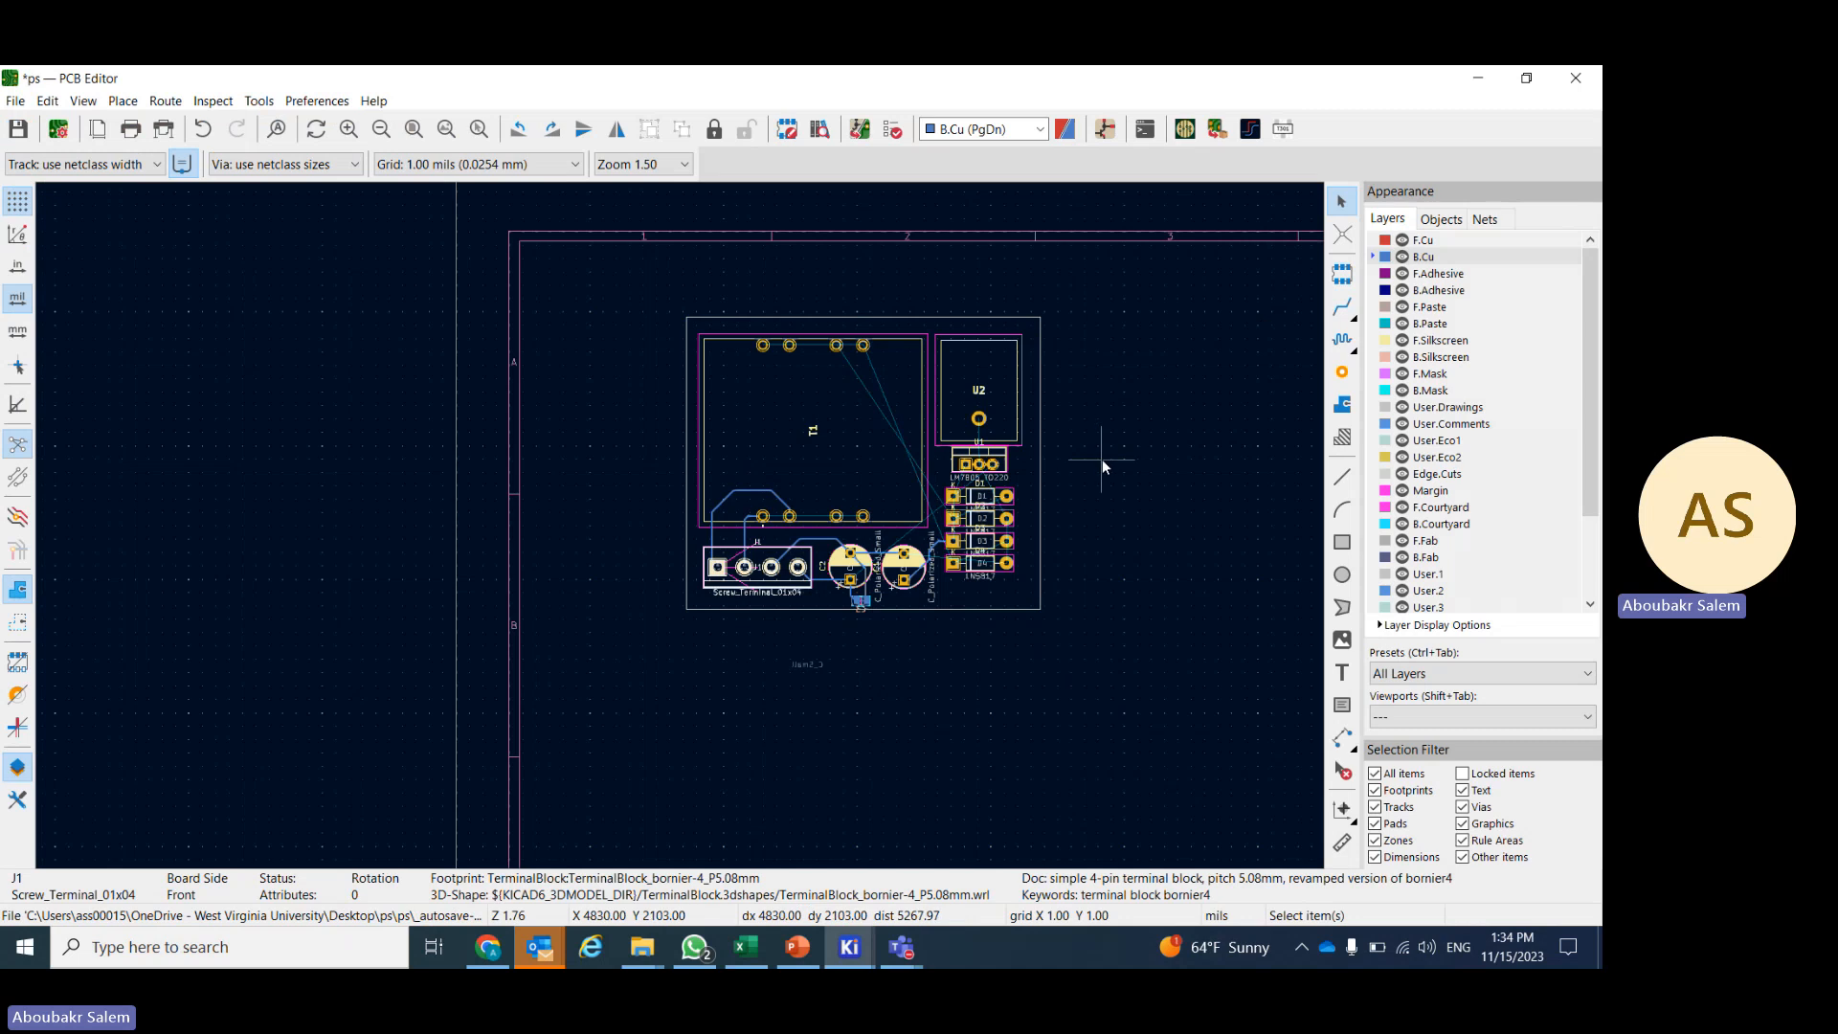
# - Autoroute the remaining board connections with the Freerouting plugin using its default settings
pyautogui.click(1184, 129)
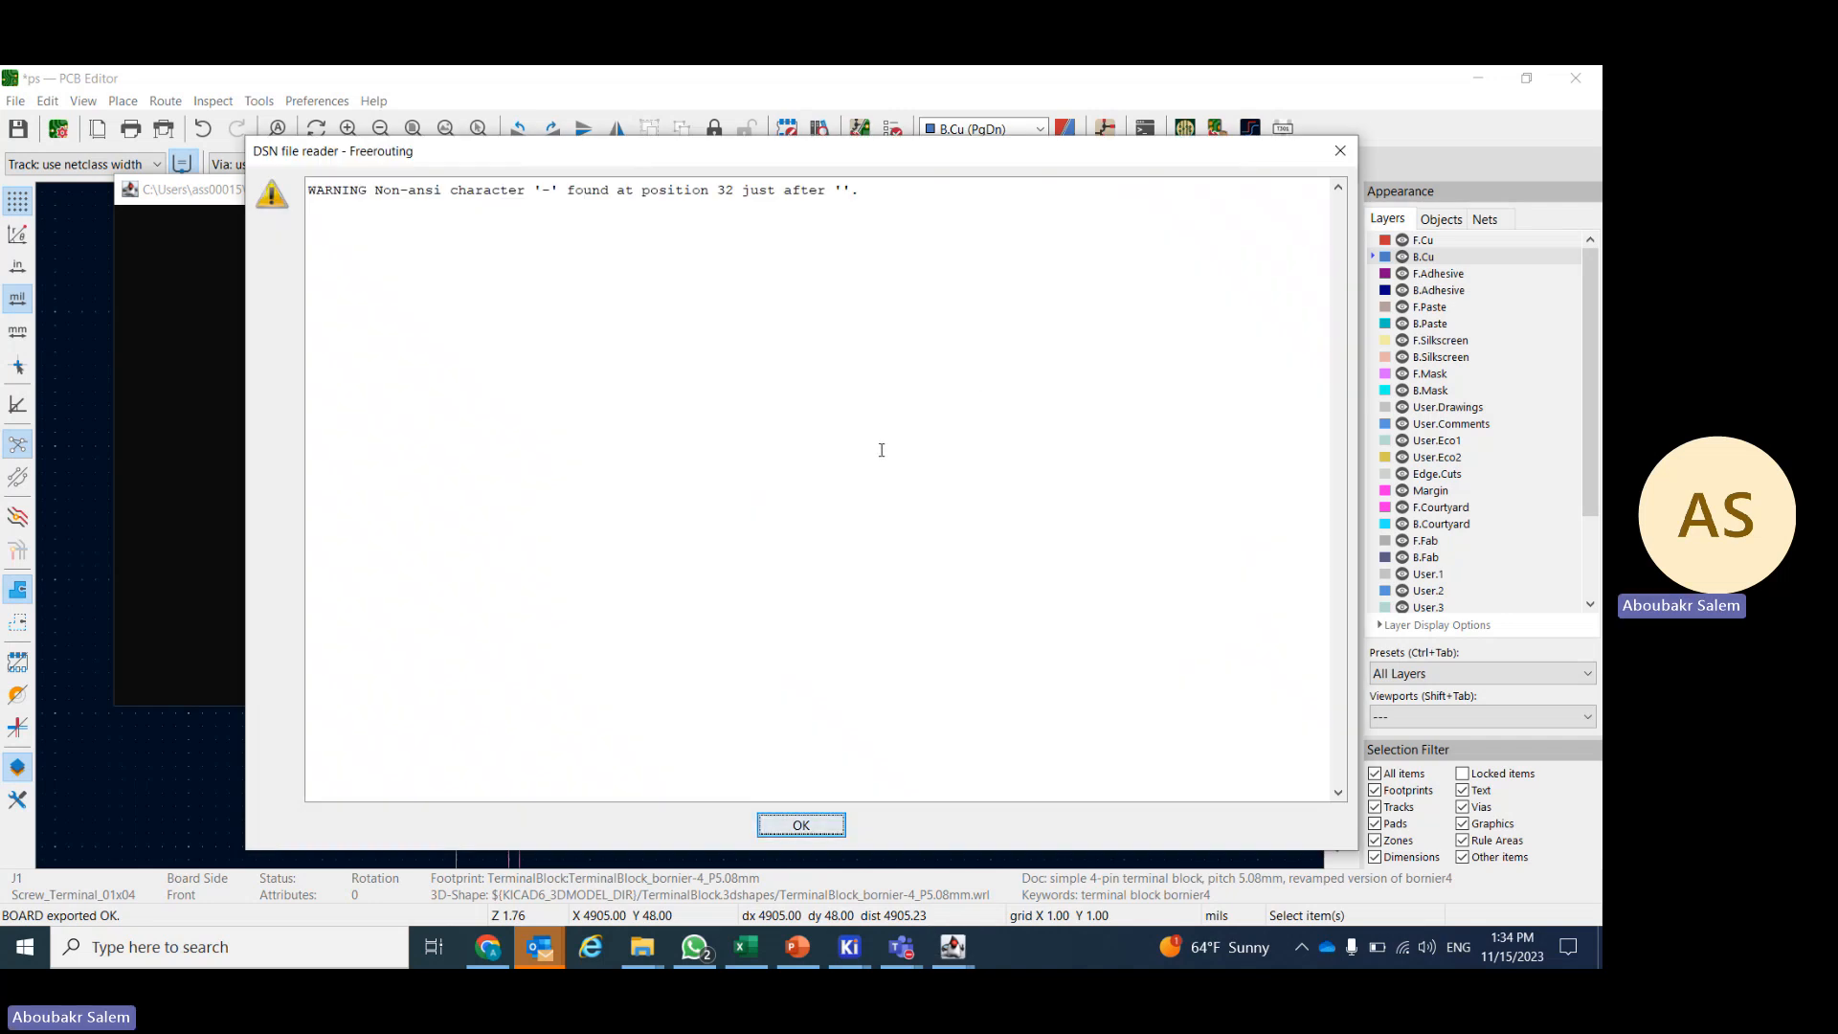
pyautogui.click(775, 826)
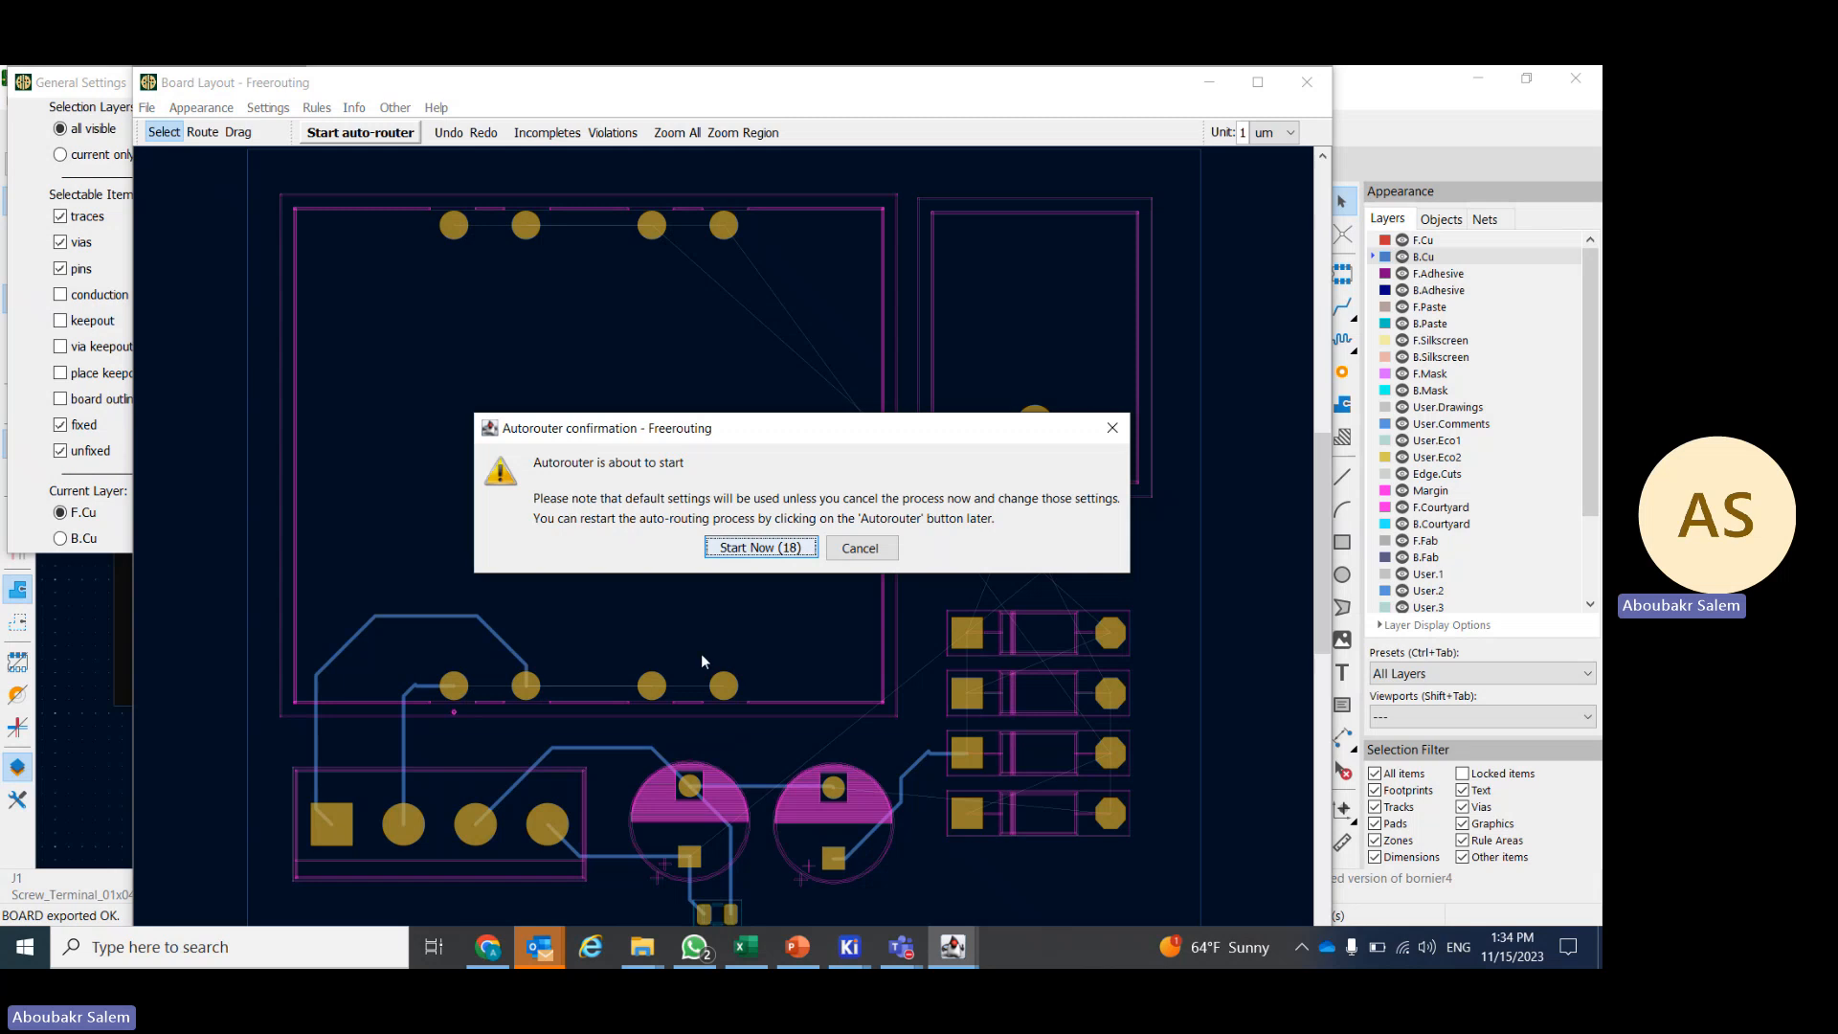
pyautogui.click(733, 550)
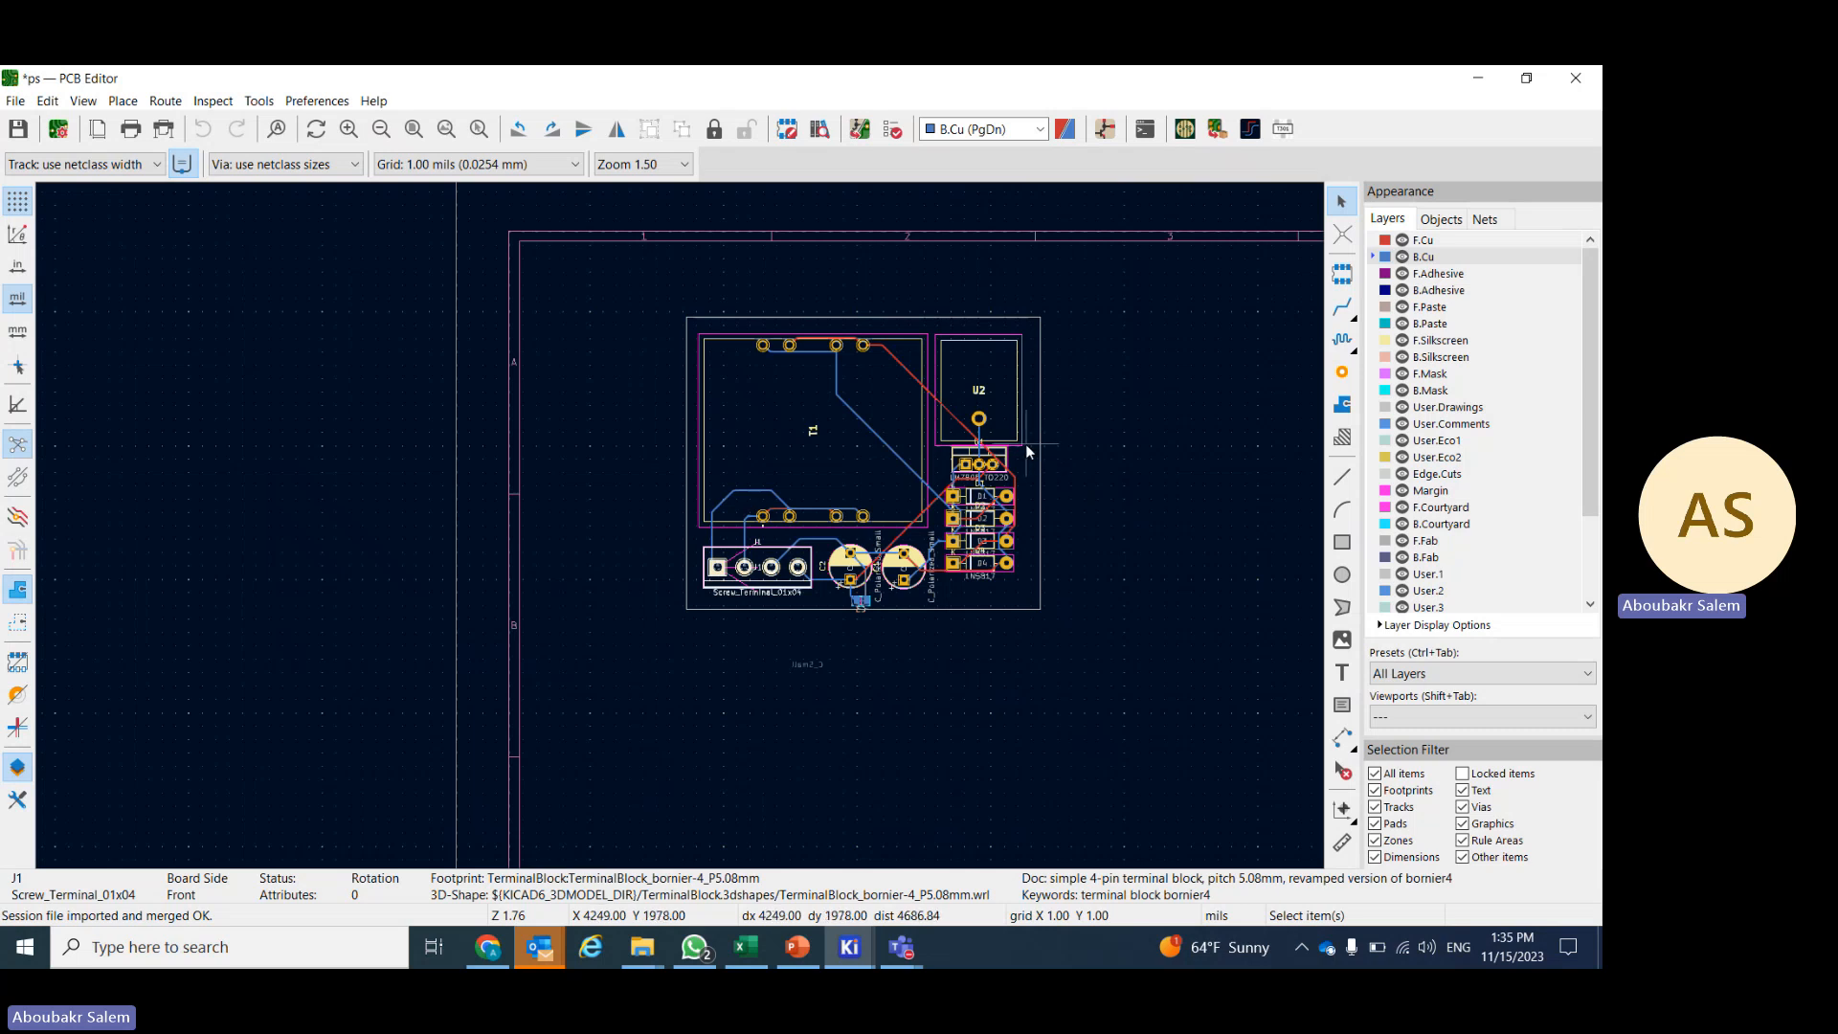
# - Shift the diagonal F.Cu track crossing U1 slightly farther away from pad 3
pyautogui.scroll(10, 1025, 444)
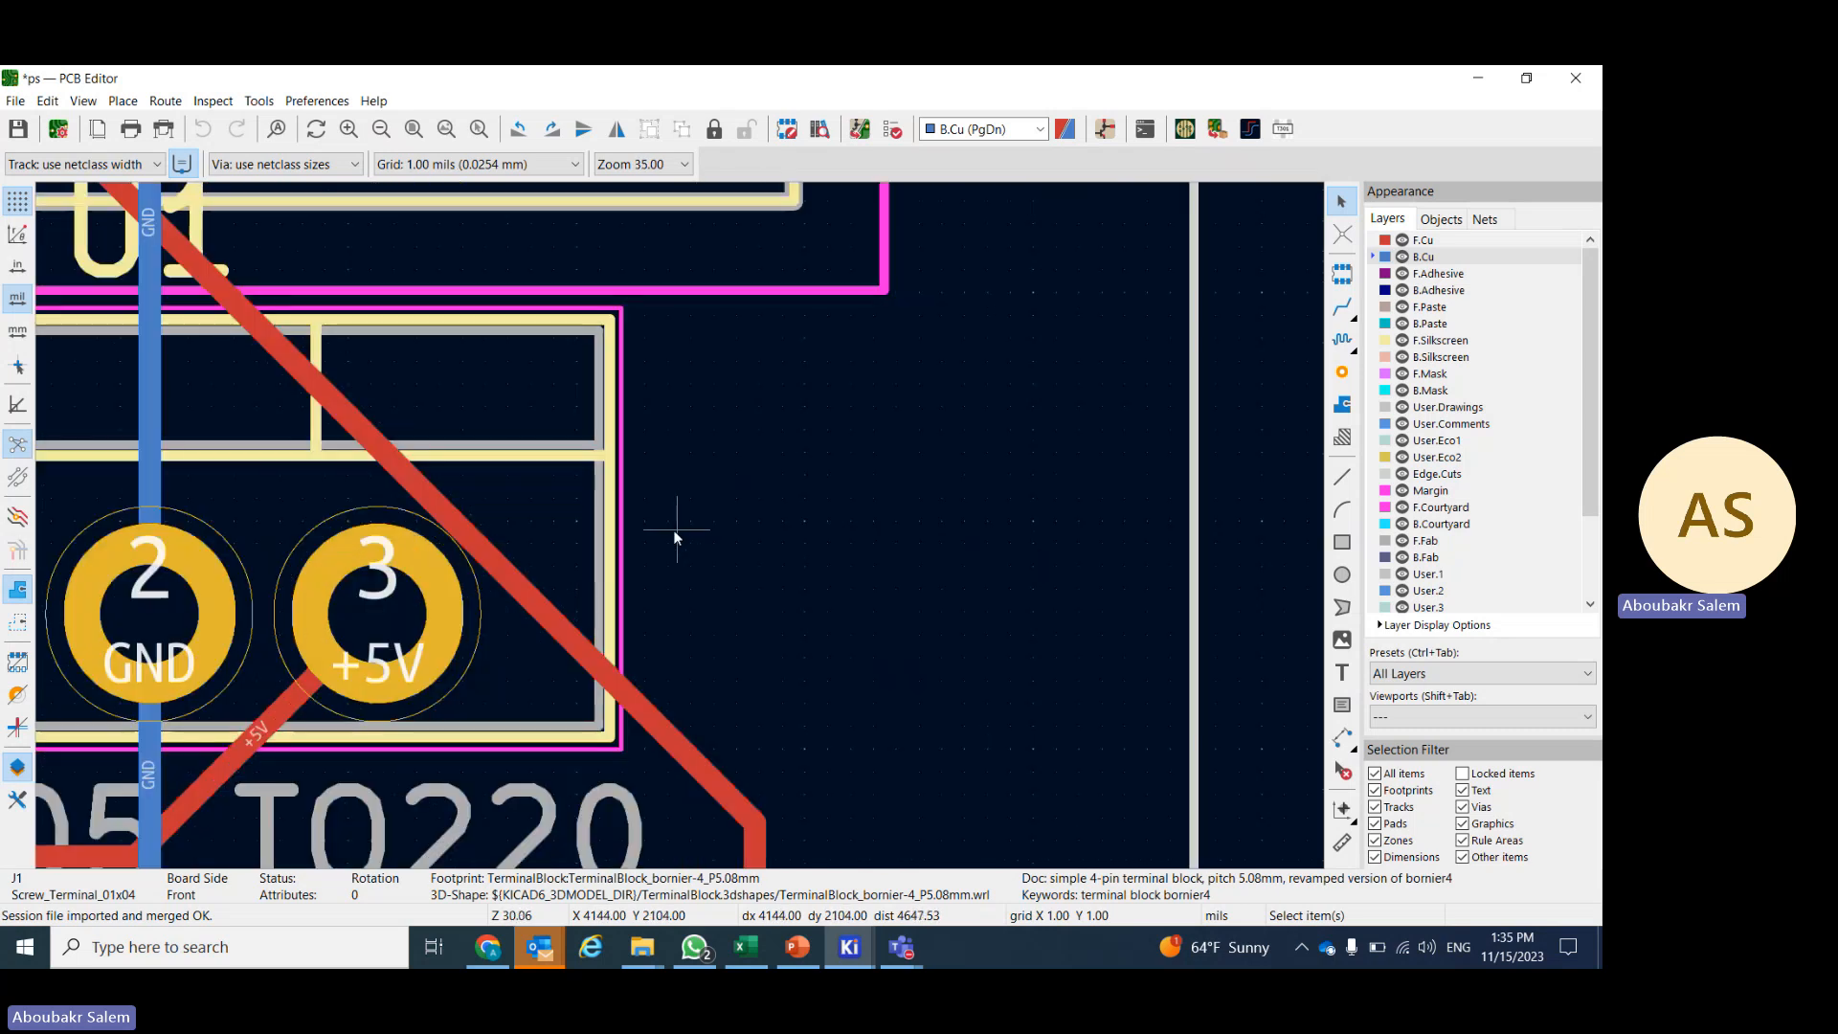
pyautogui.click(452, 536)
pyautogui.scroll(-3, 452, 537)
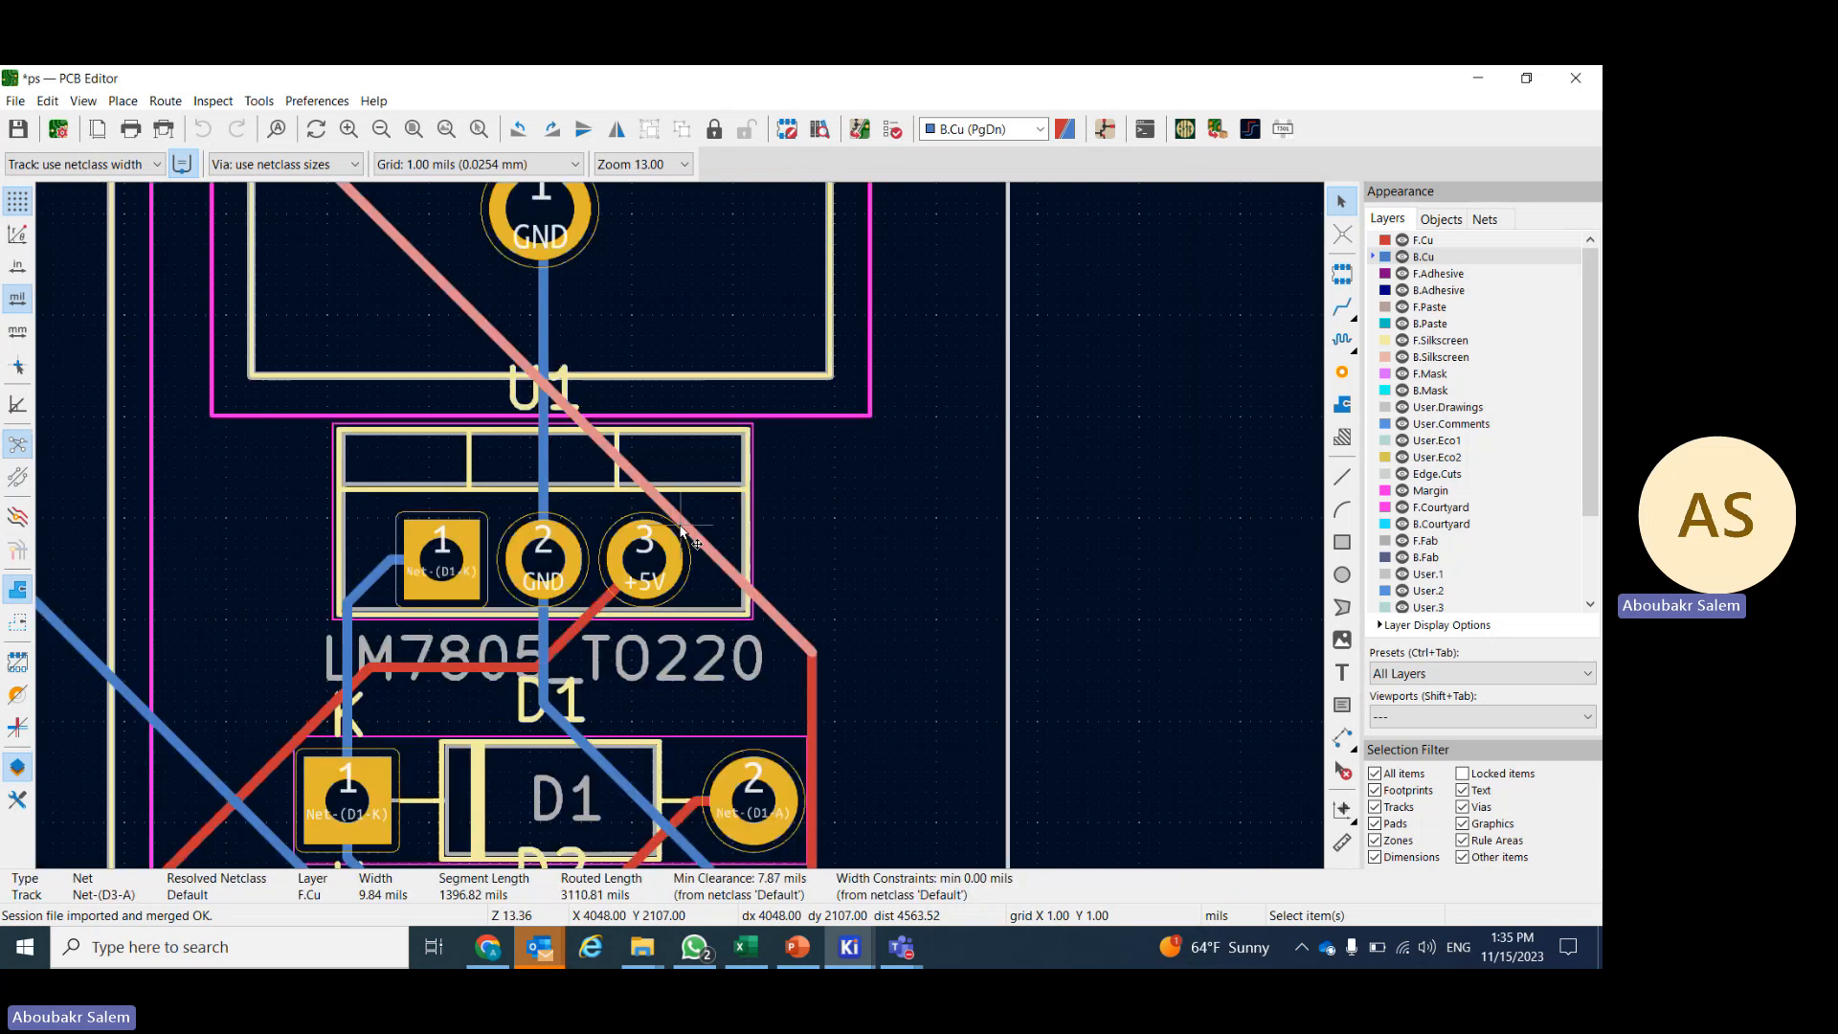
pyautogui.moveTo(699, 540); pyautogui.dragTo(716, 515)
pyautogui.scroll(-3, 728, 522)
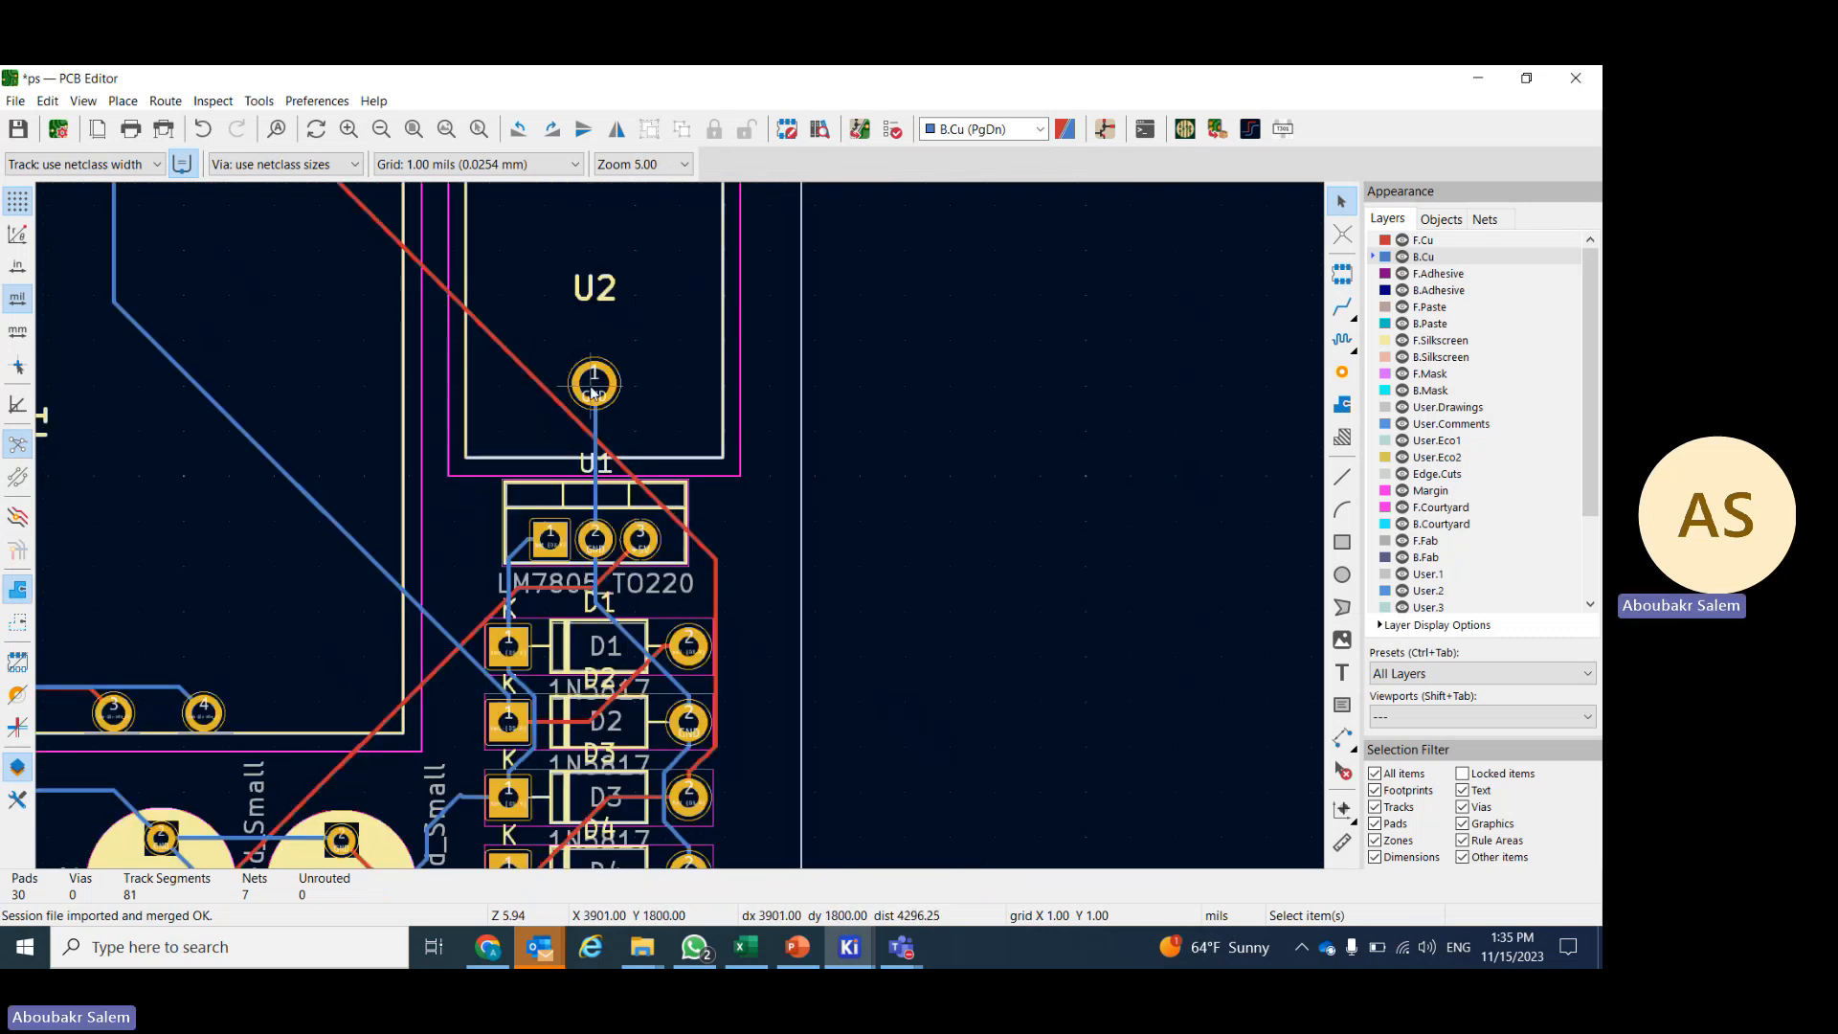
# - Delete the diagonal F.Cu segment of net Net-(D3-A) that runs from near T1 pad 8 across U2 and U1
pyautogui.click(536, 379)
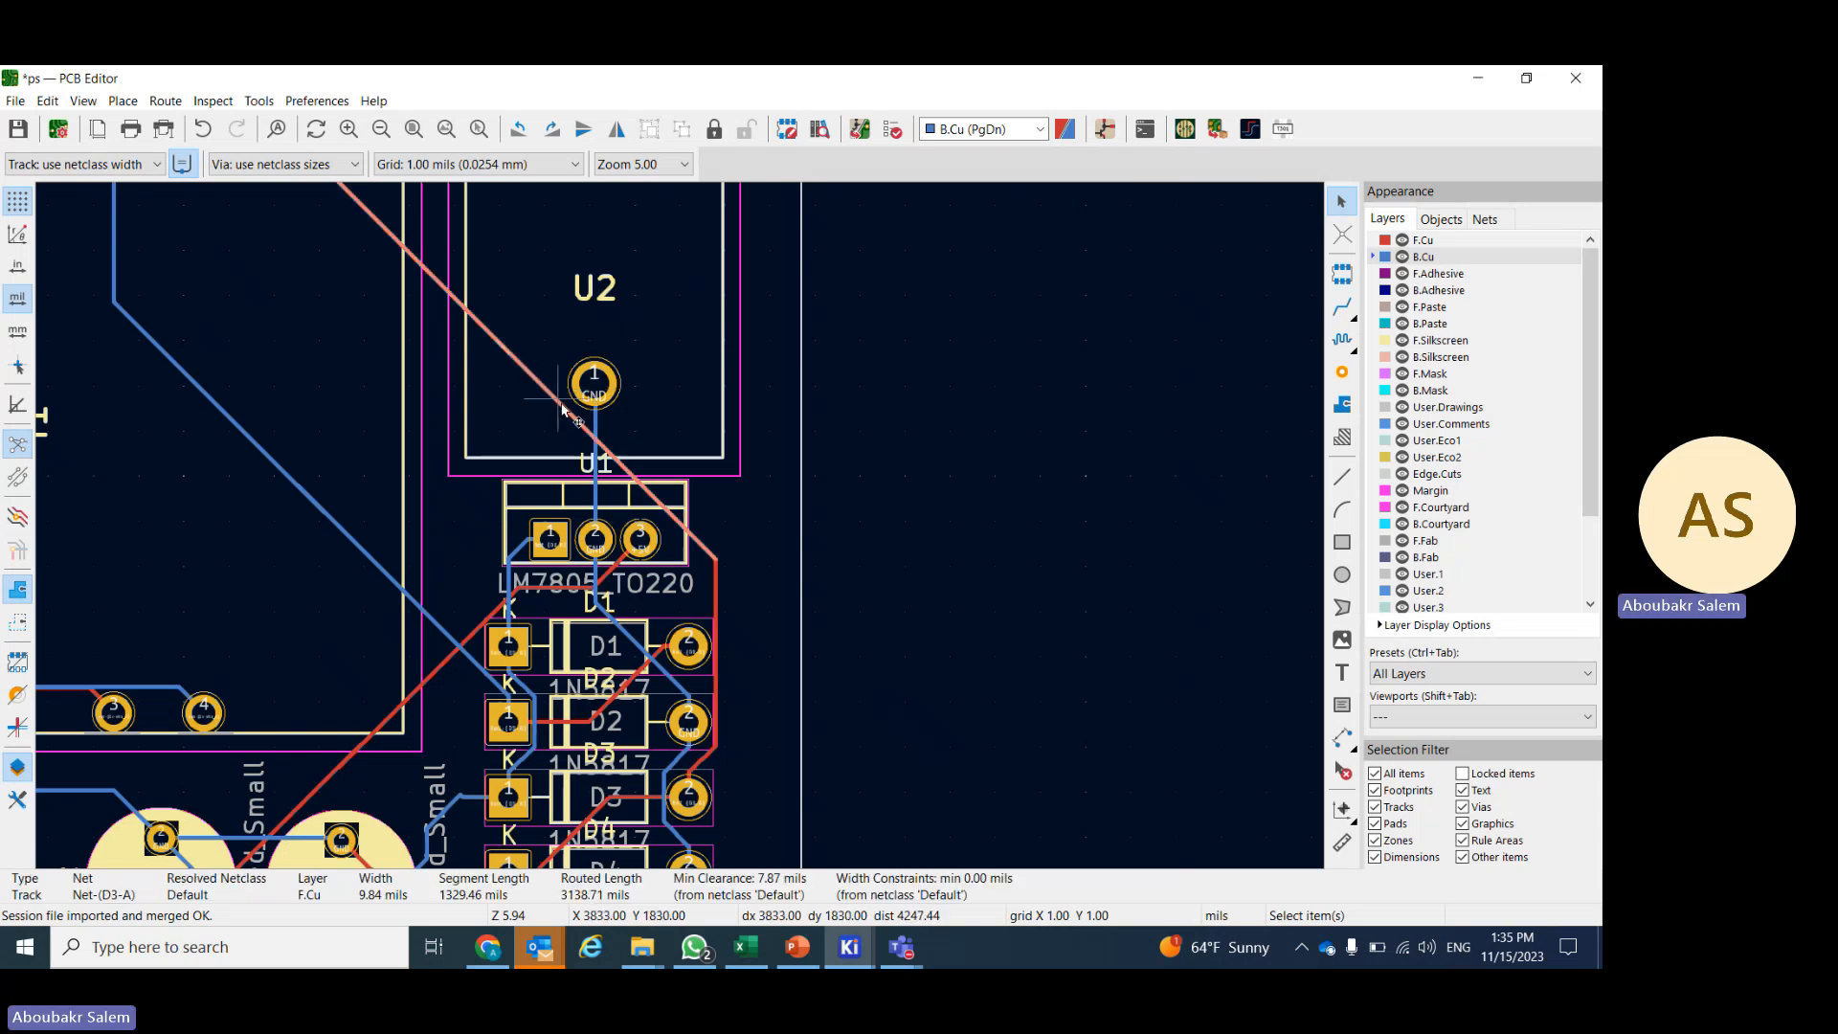
pyautogui.scroll(1, 513, 389)
pyautogui.scroll(-3, 681, 531)
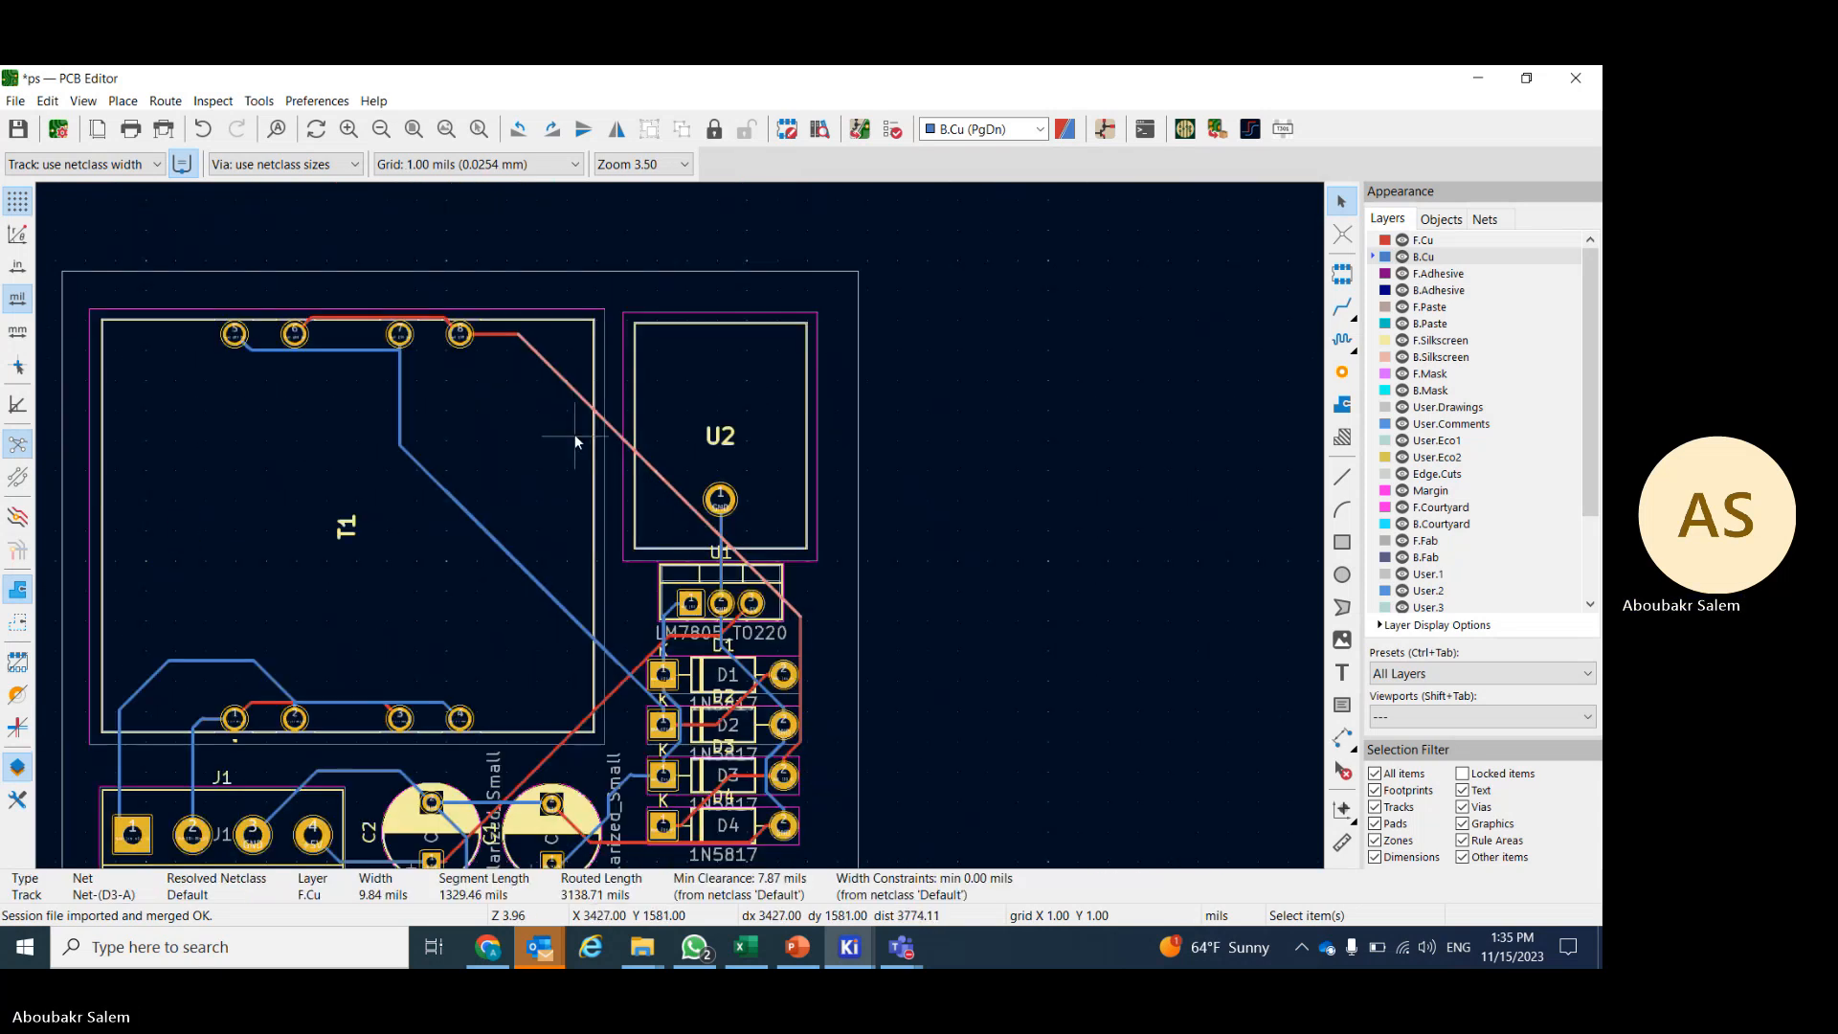
pyautogui.scroll(5, 522, 337)
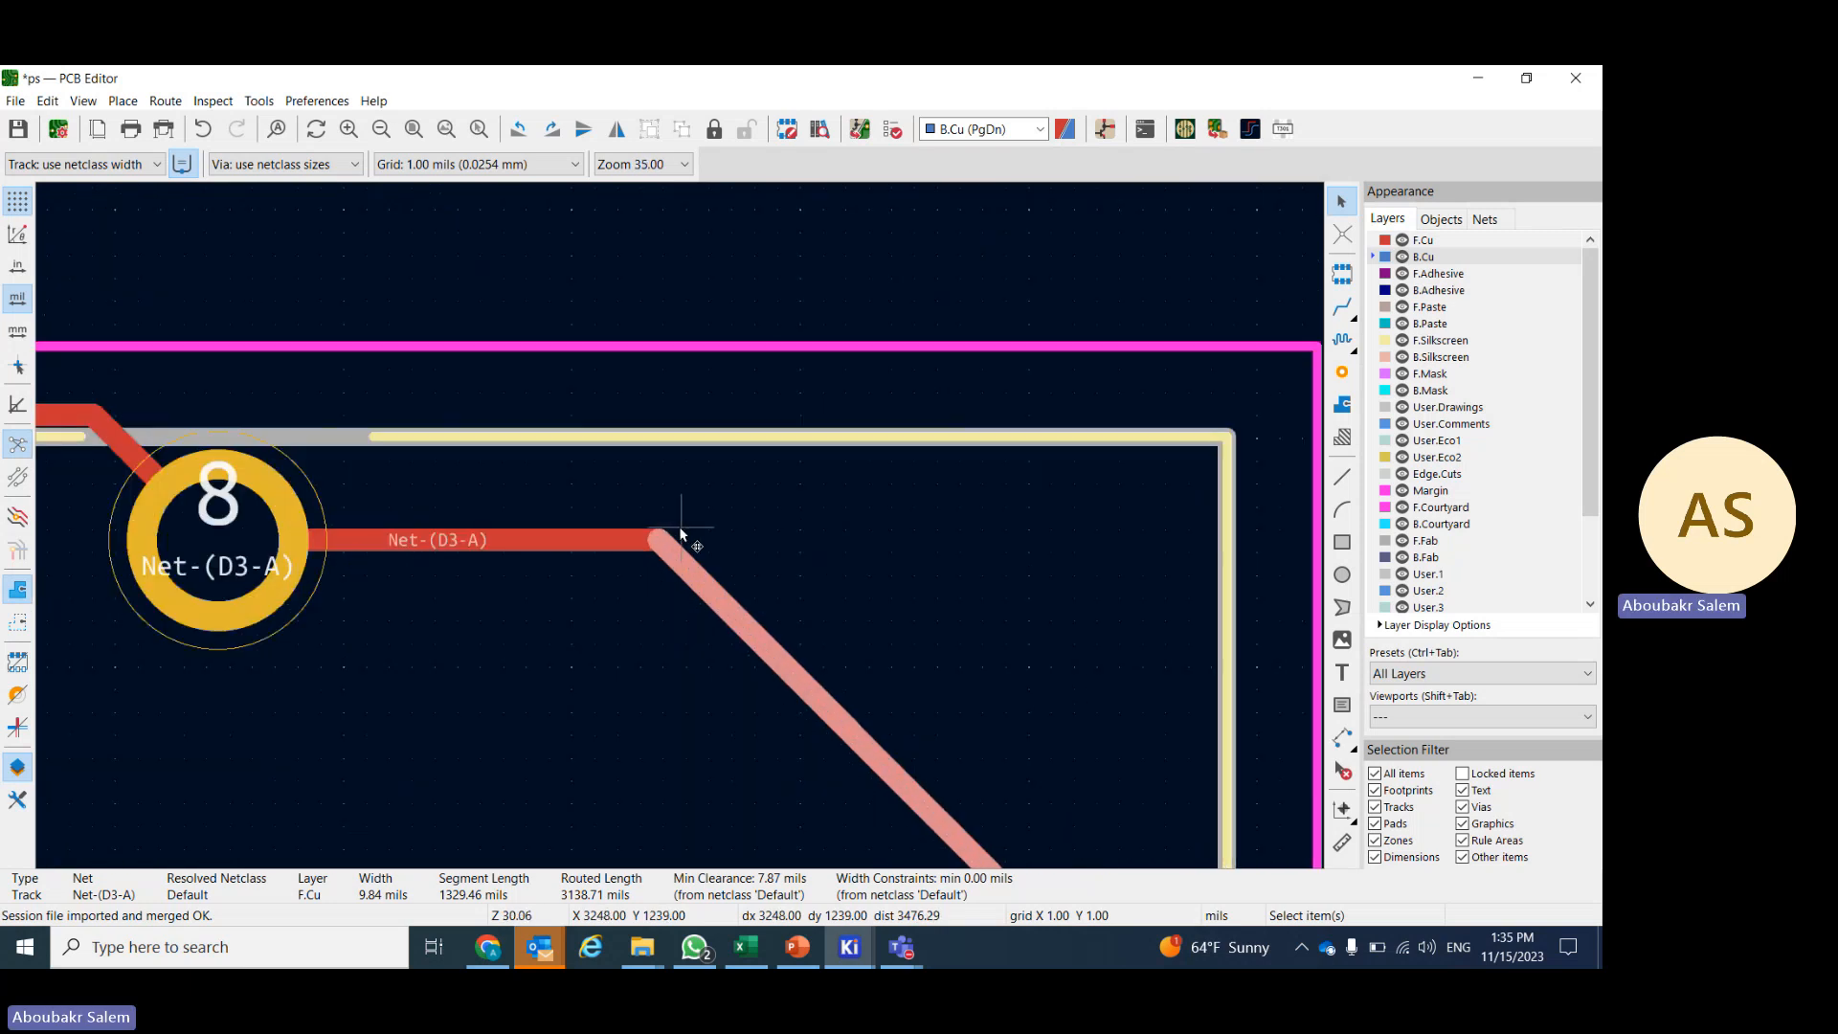
pyautogui.scroll(-8, 492, 549)
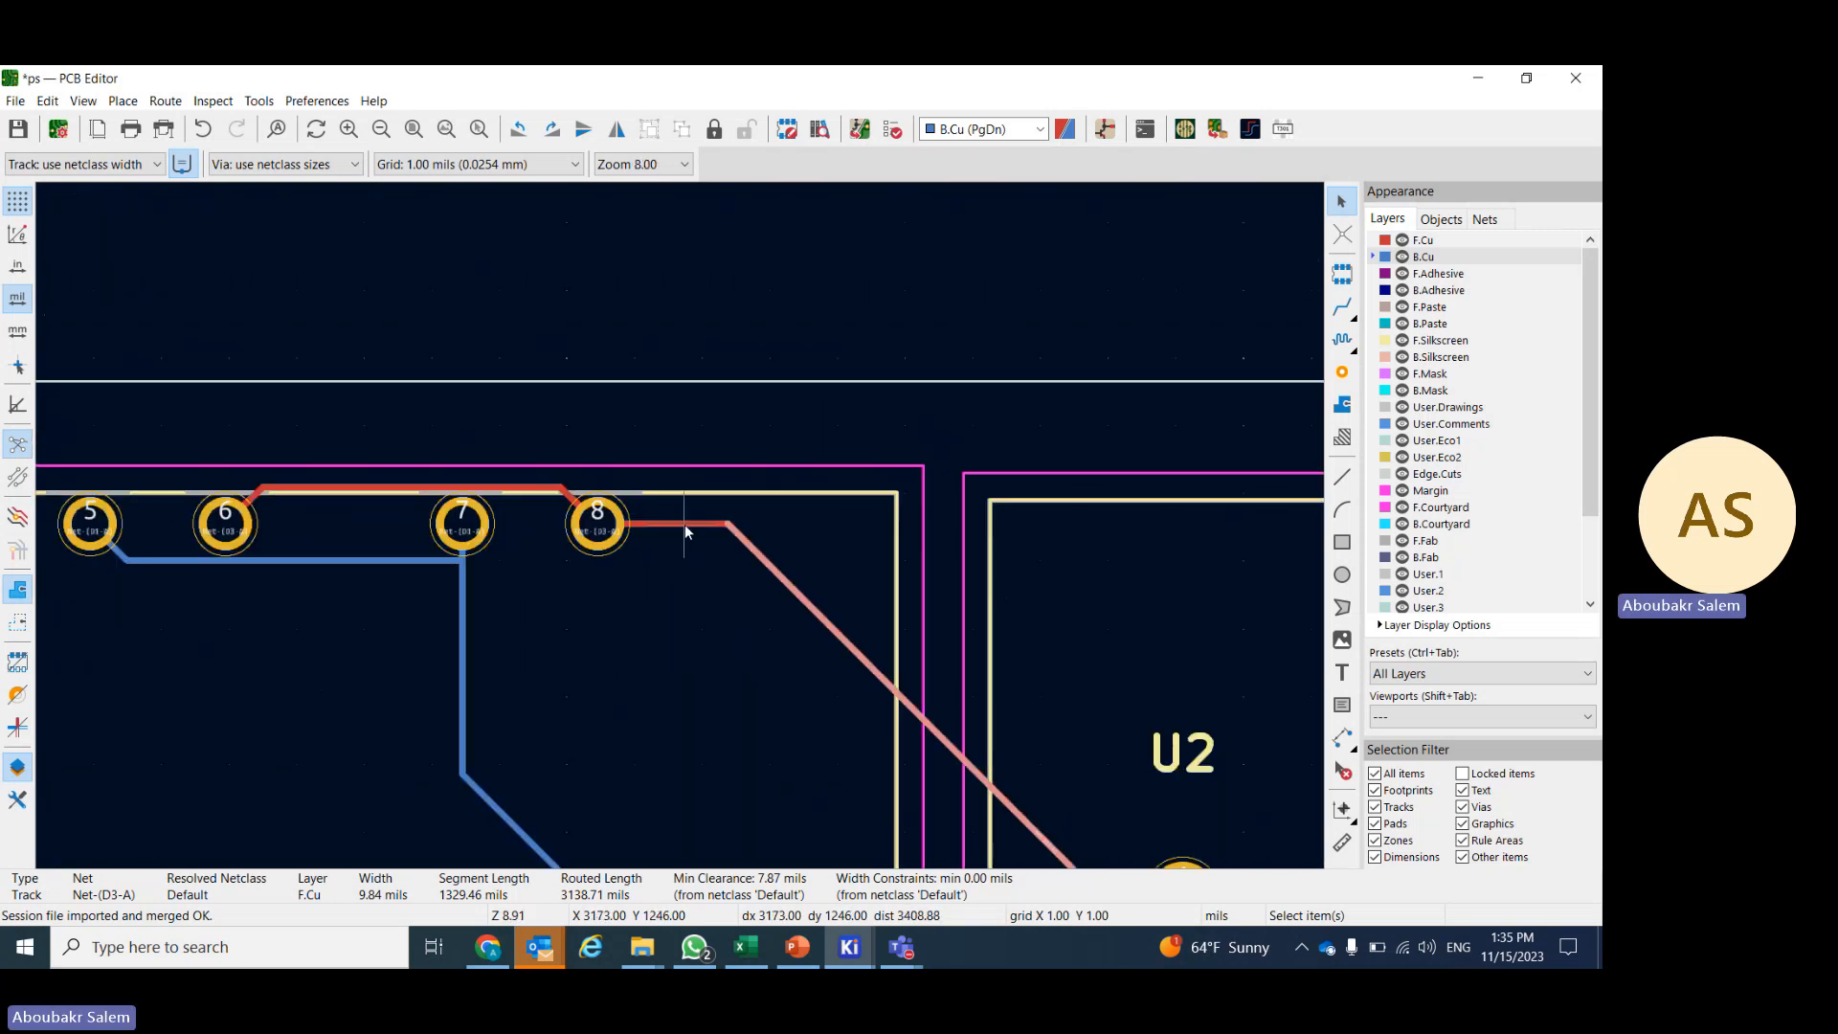
pyautogui.scroll(-5, 694, 531)
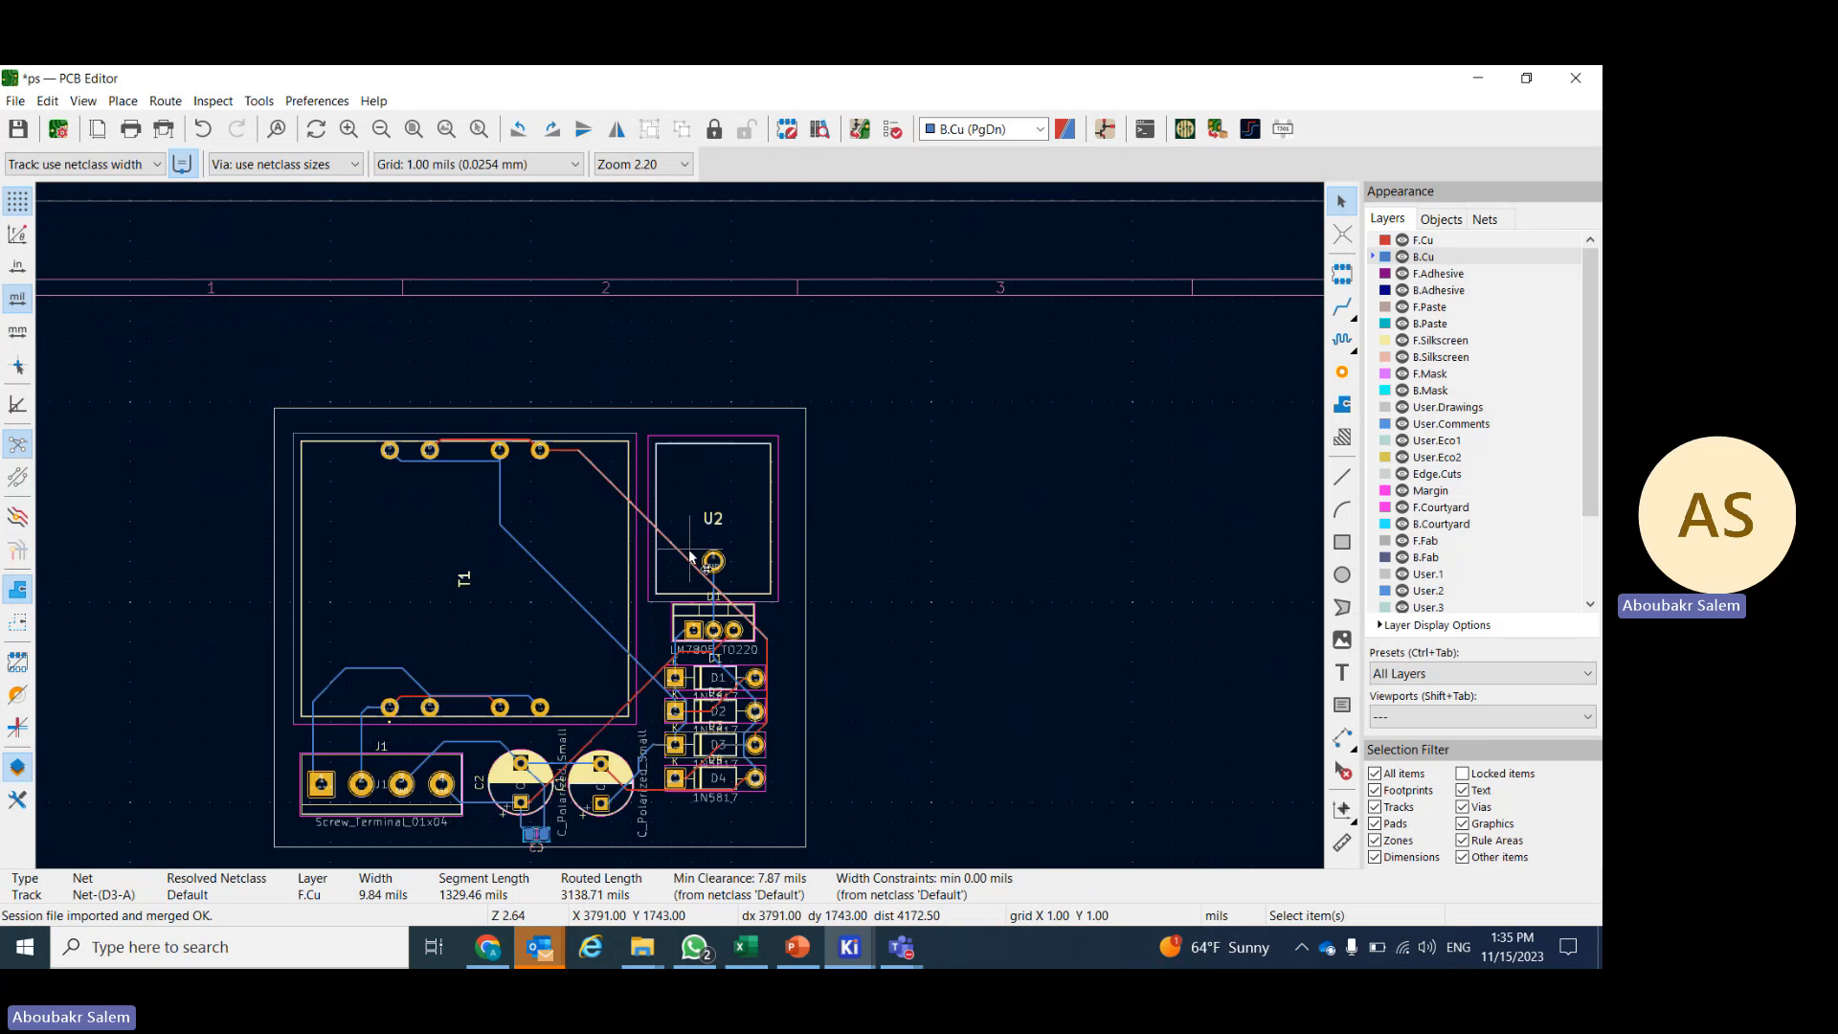
pyautogui.scroll(6, 679, 522)
pyautogui.scroll(-1, 680, 524)
pyautogui.scroll(-2, 680, 524)
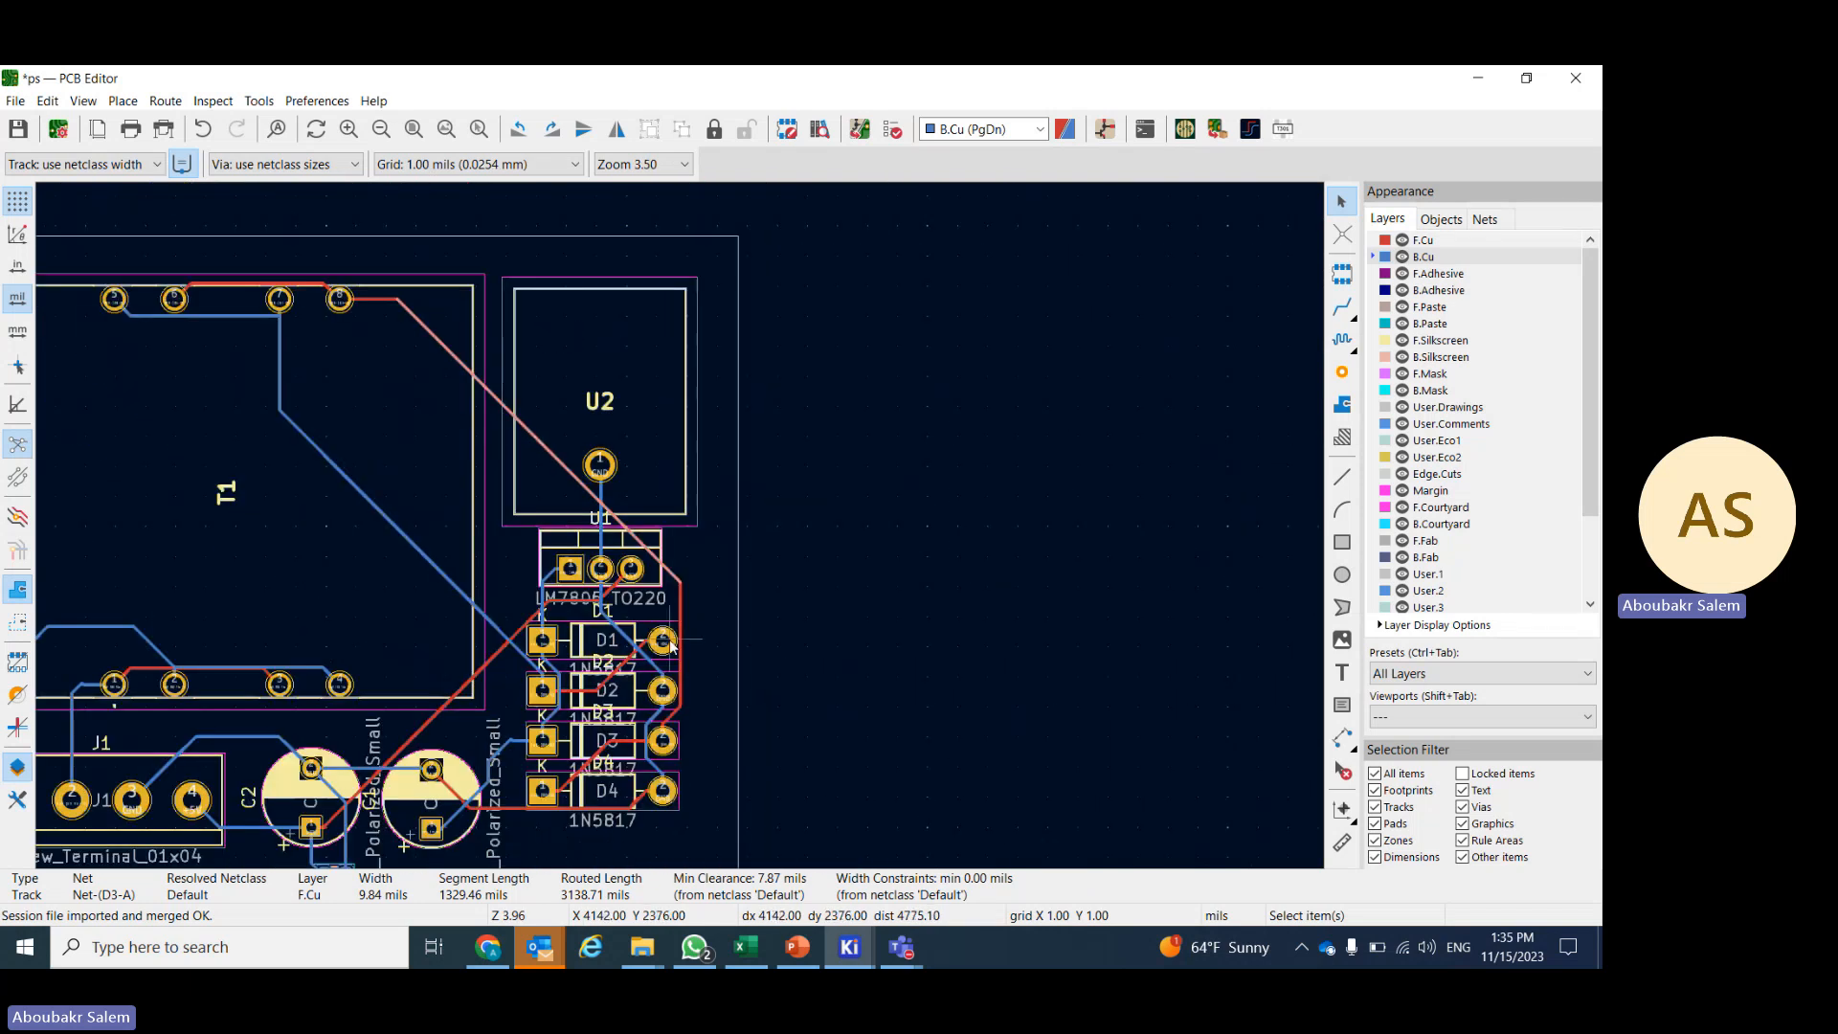
pyautogui.scroll(5, 690, 460)
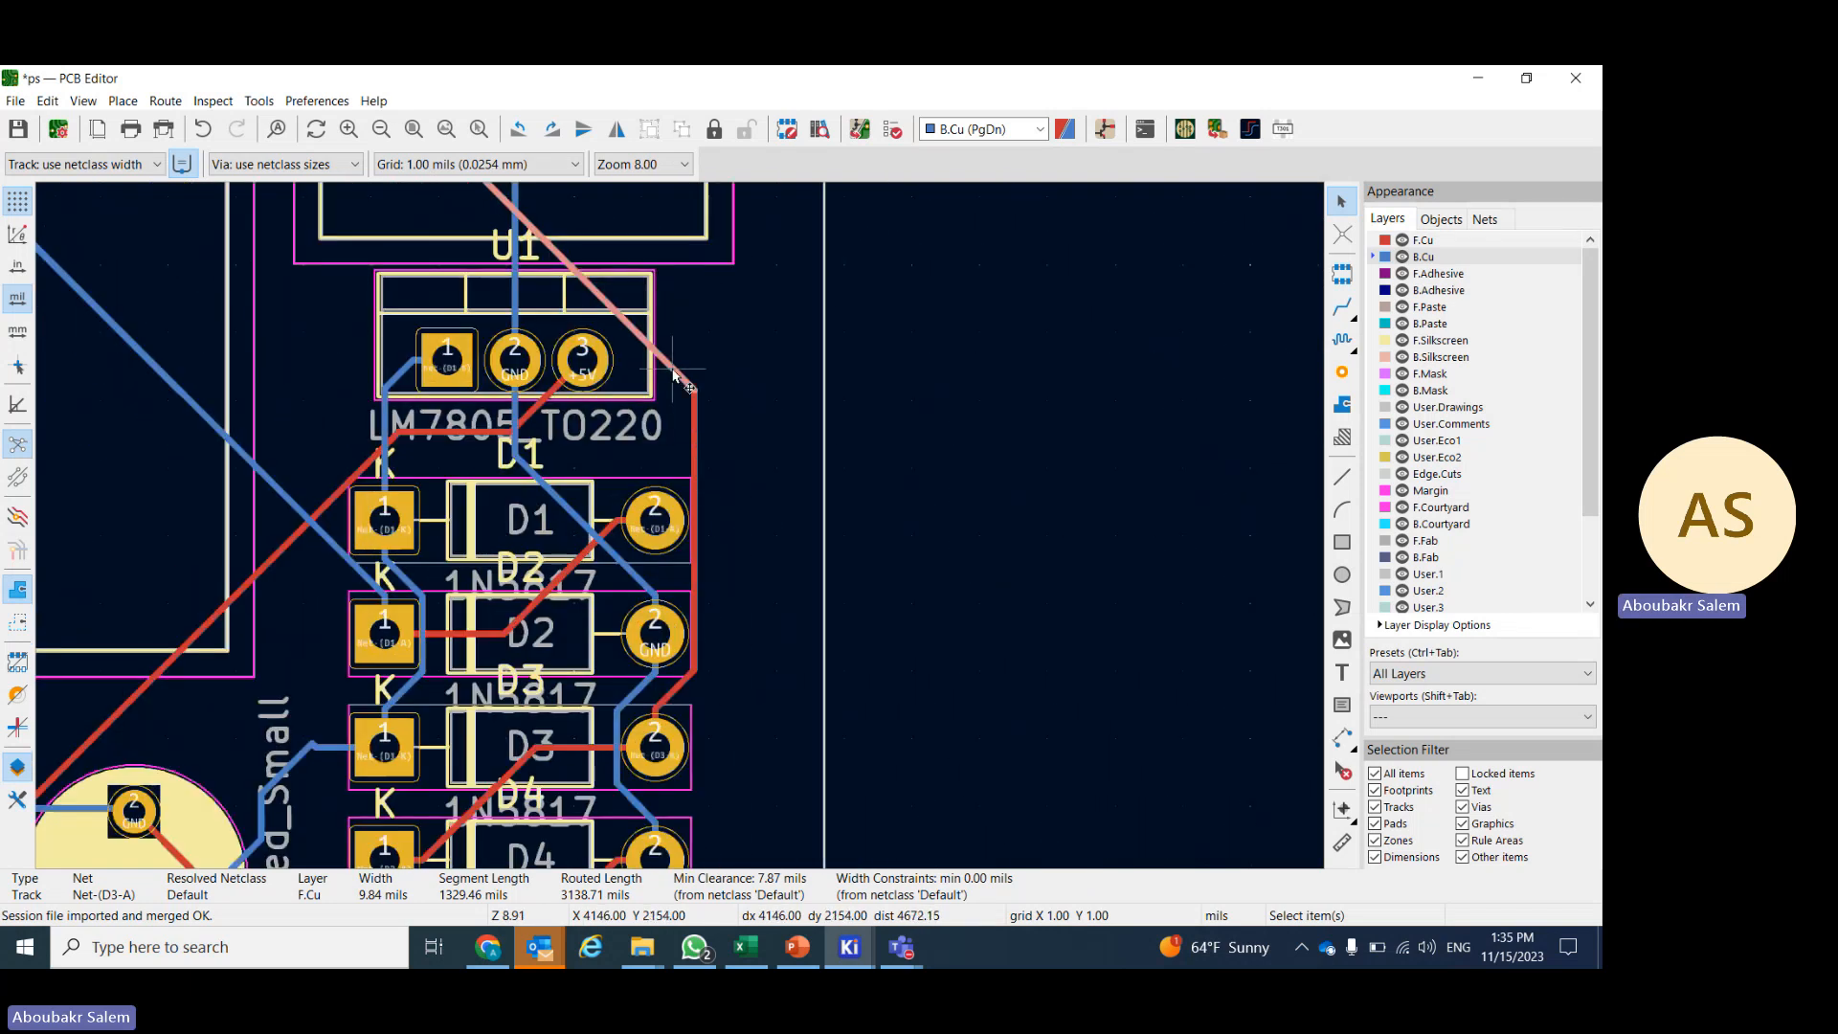
pyautogui.press('Delete')
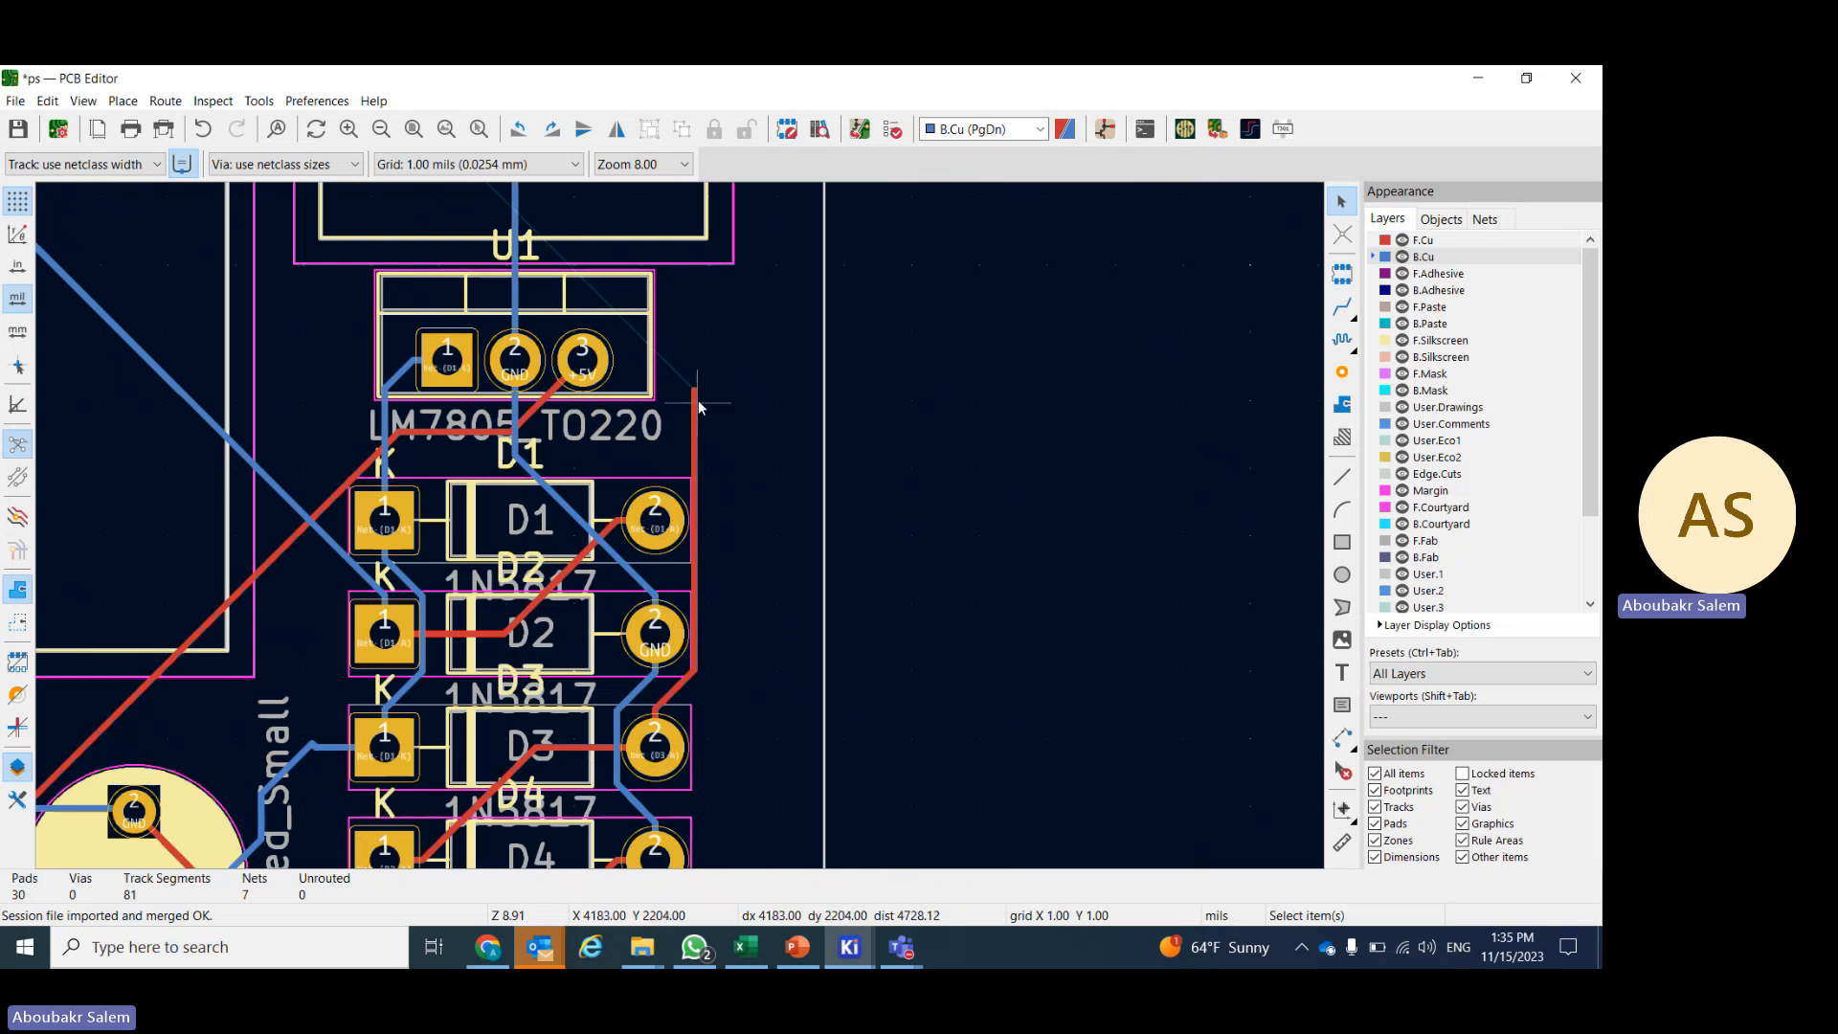
# - Route an F.Cu track from the open Net-(D3-A) end beside U1, up along U2's outer side and across to the stub at T1 pad 8
pyautogui.click(1337, 315)
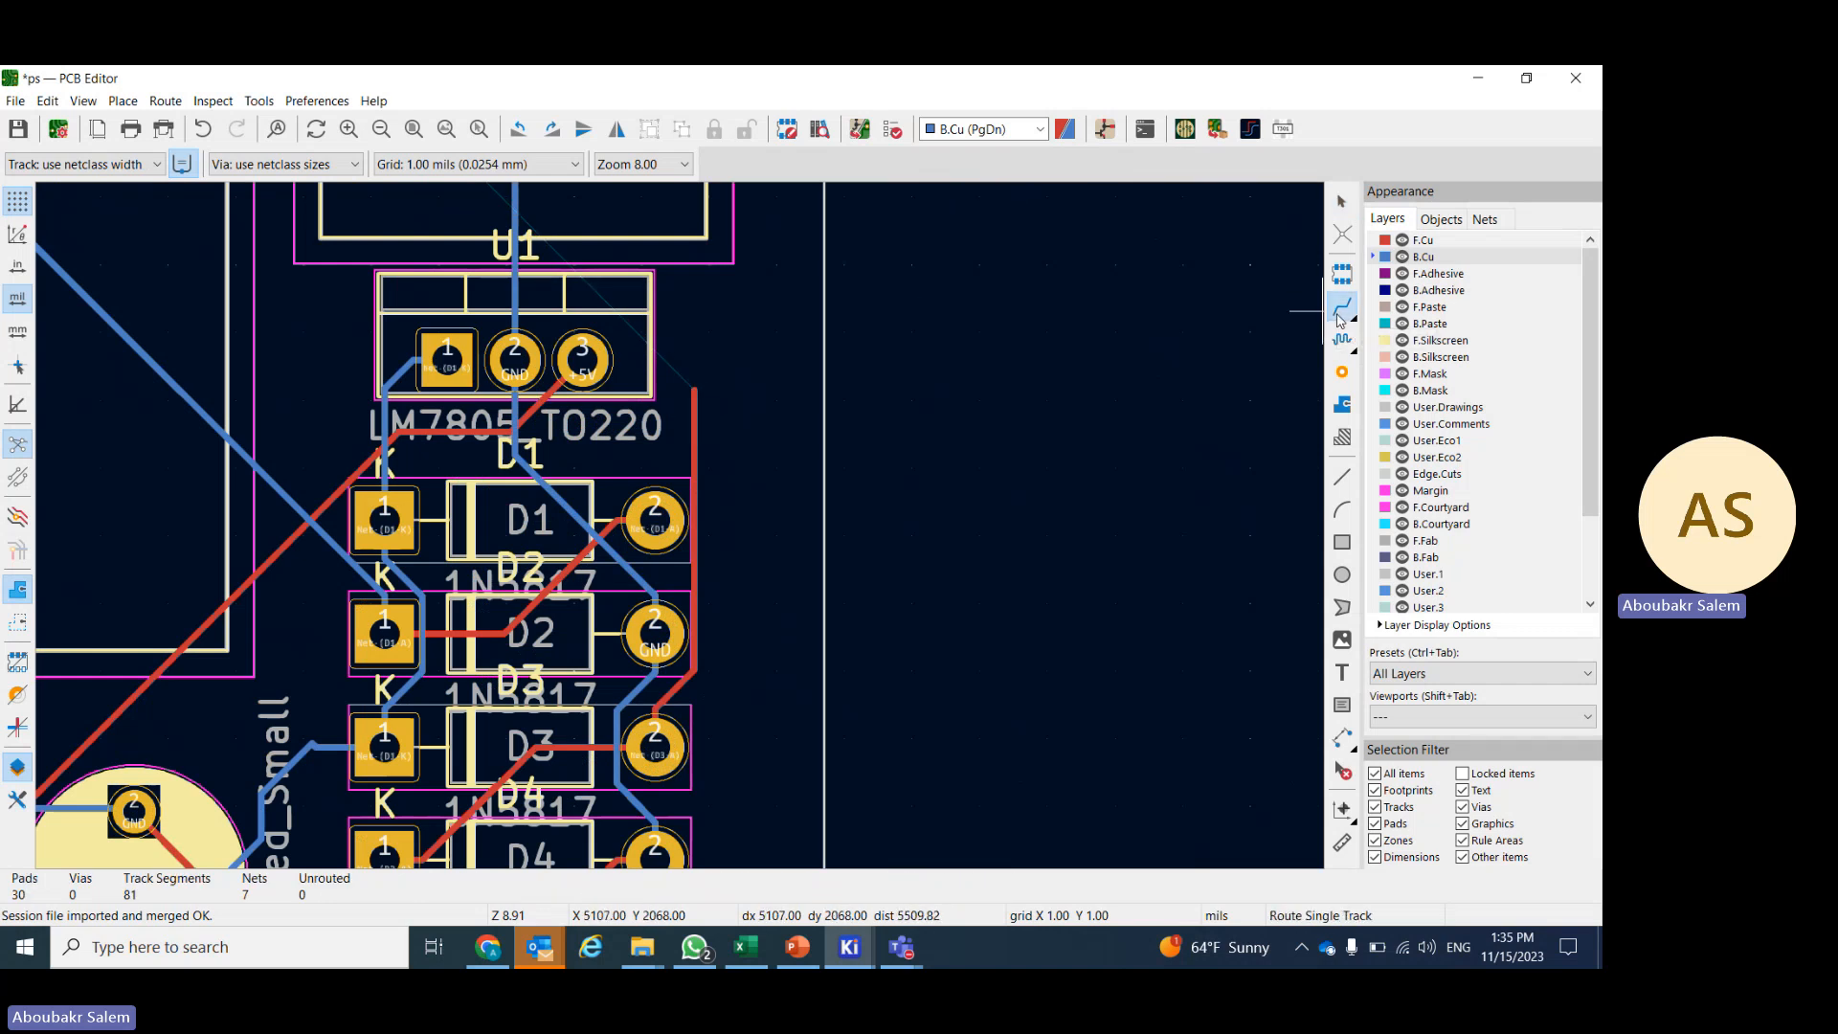
pyautogui.click(1384, 244)
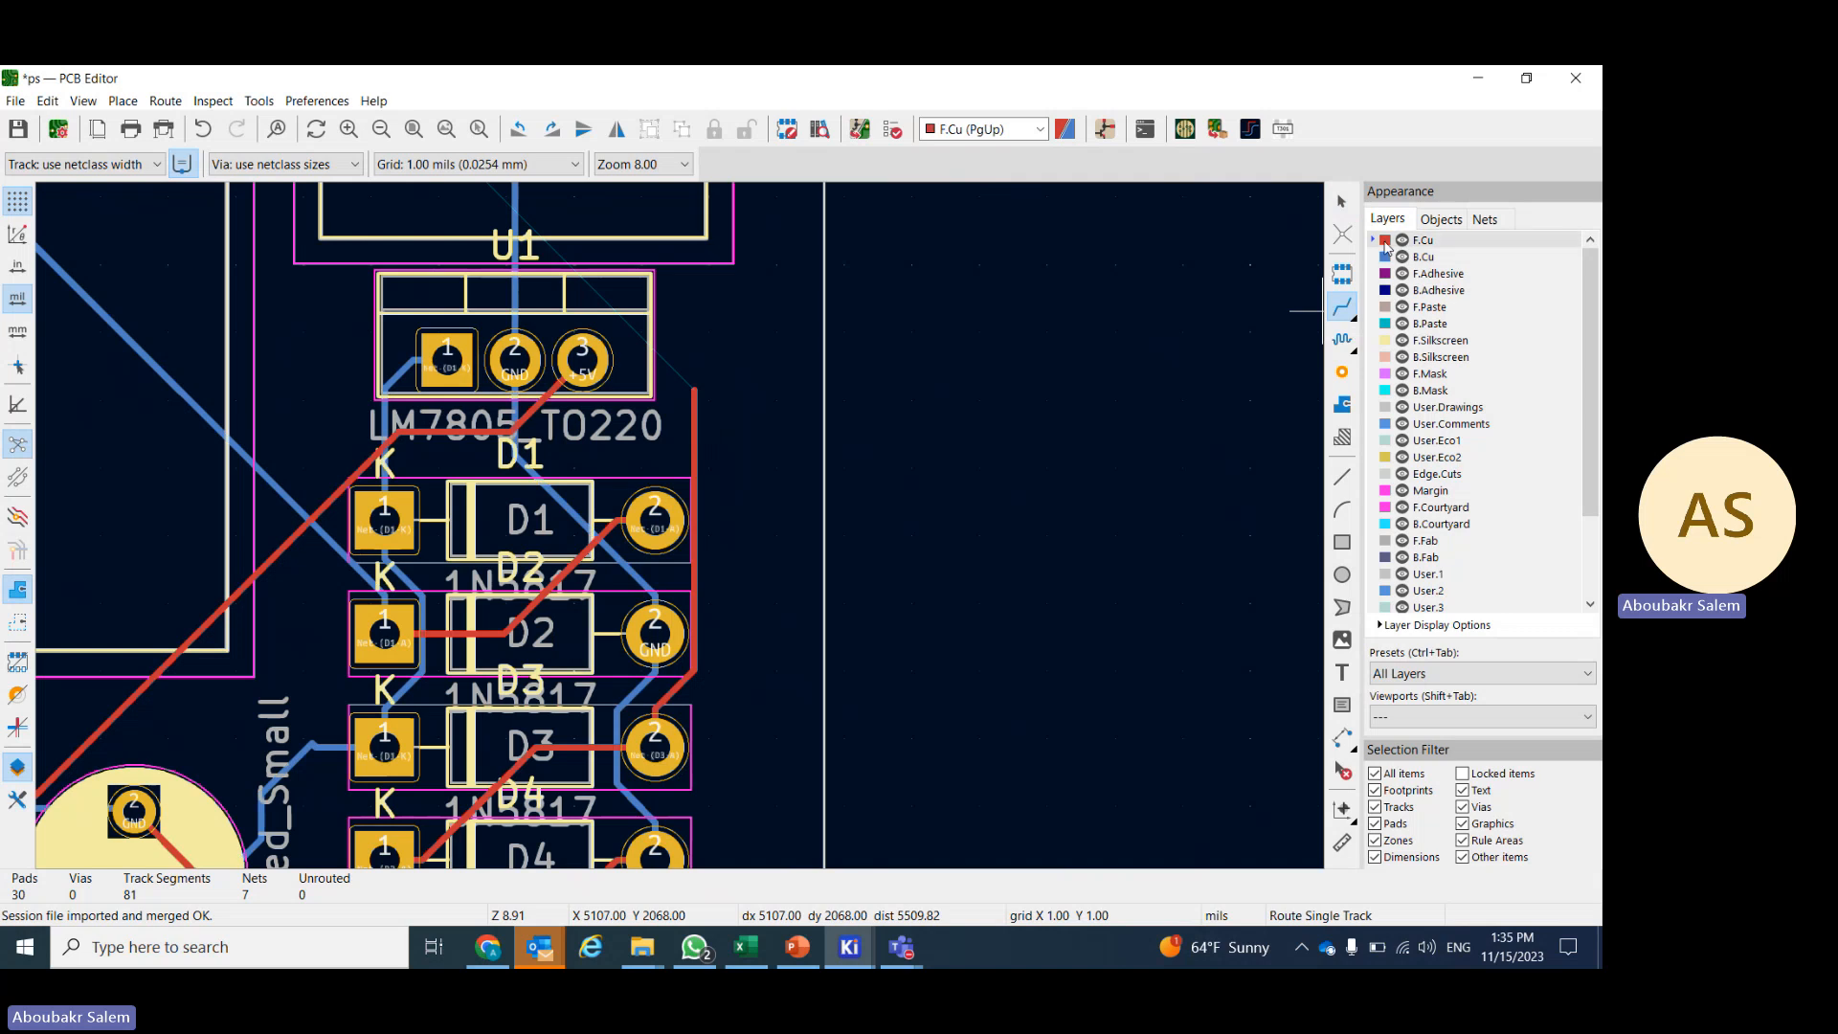
pyautogui.click(695, 392)
pyautogui.scroll(-2, 687, 296)
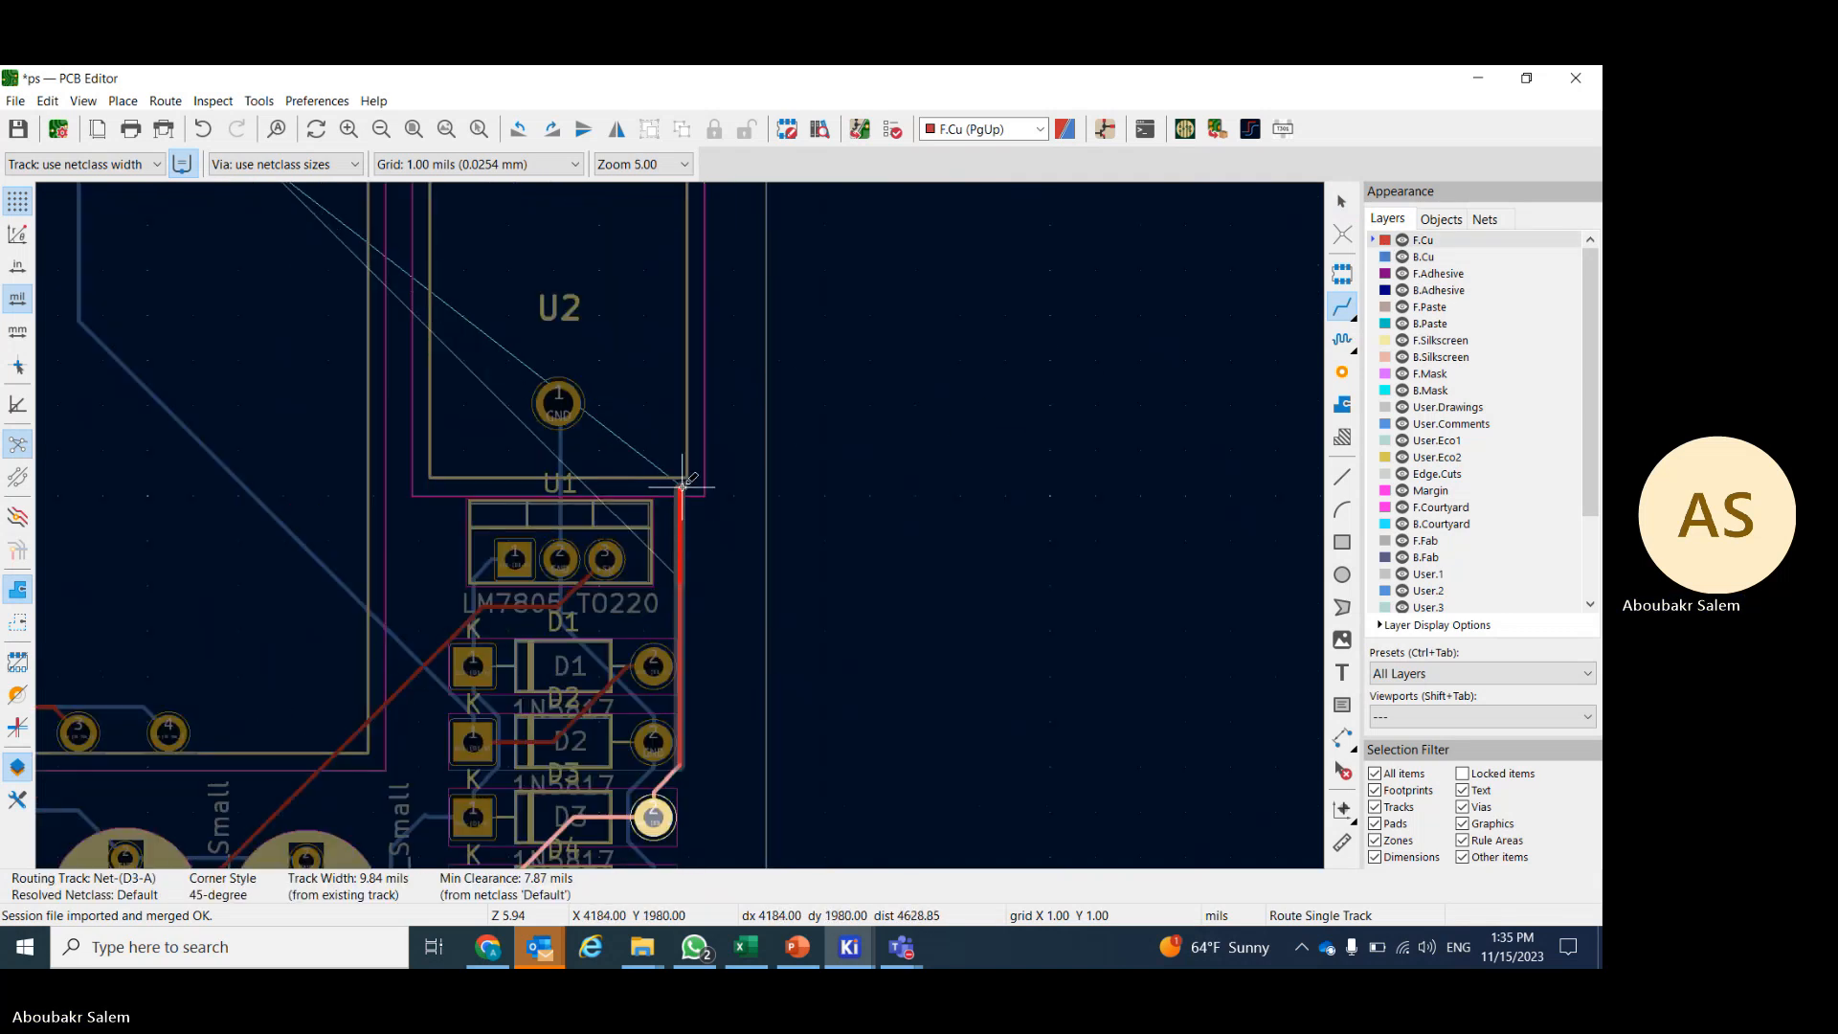
pyautogui.scroll(-1, 684, 505)
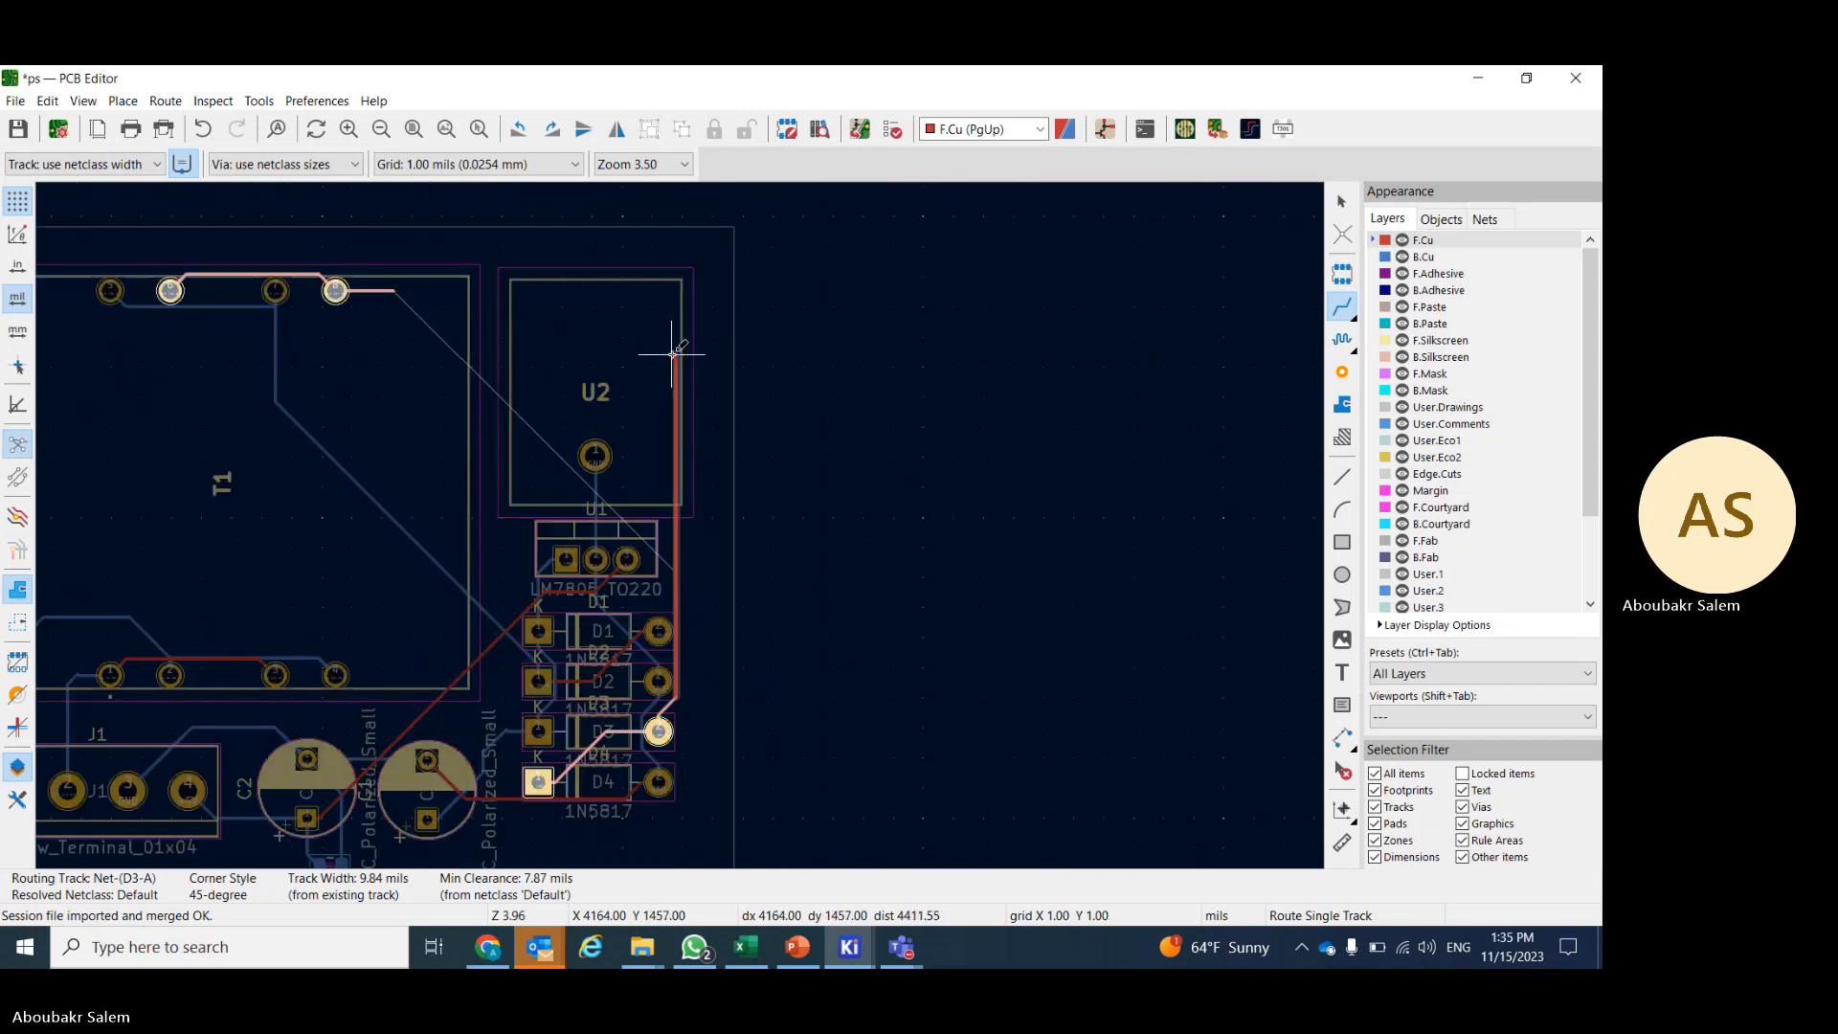
pyautogui.scroll(5, 416, 283)
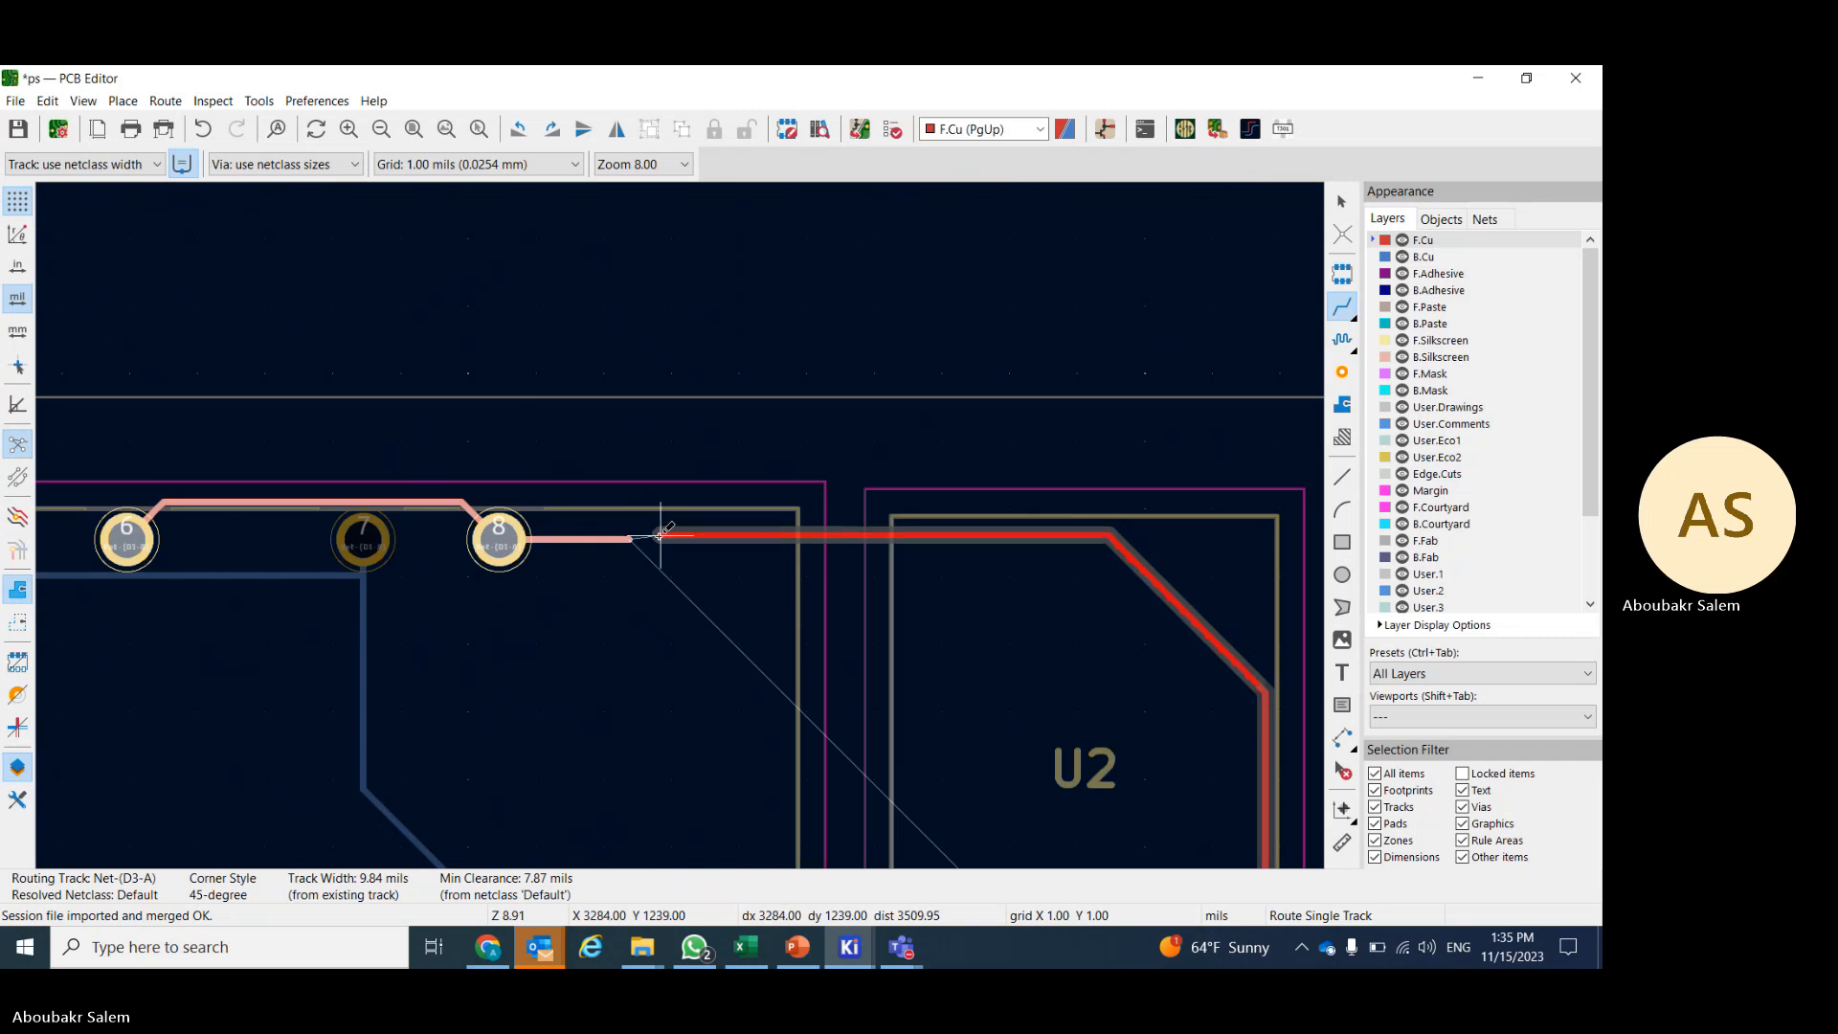
pyautogui.click(623, 525)
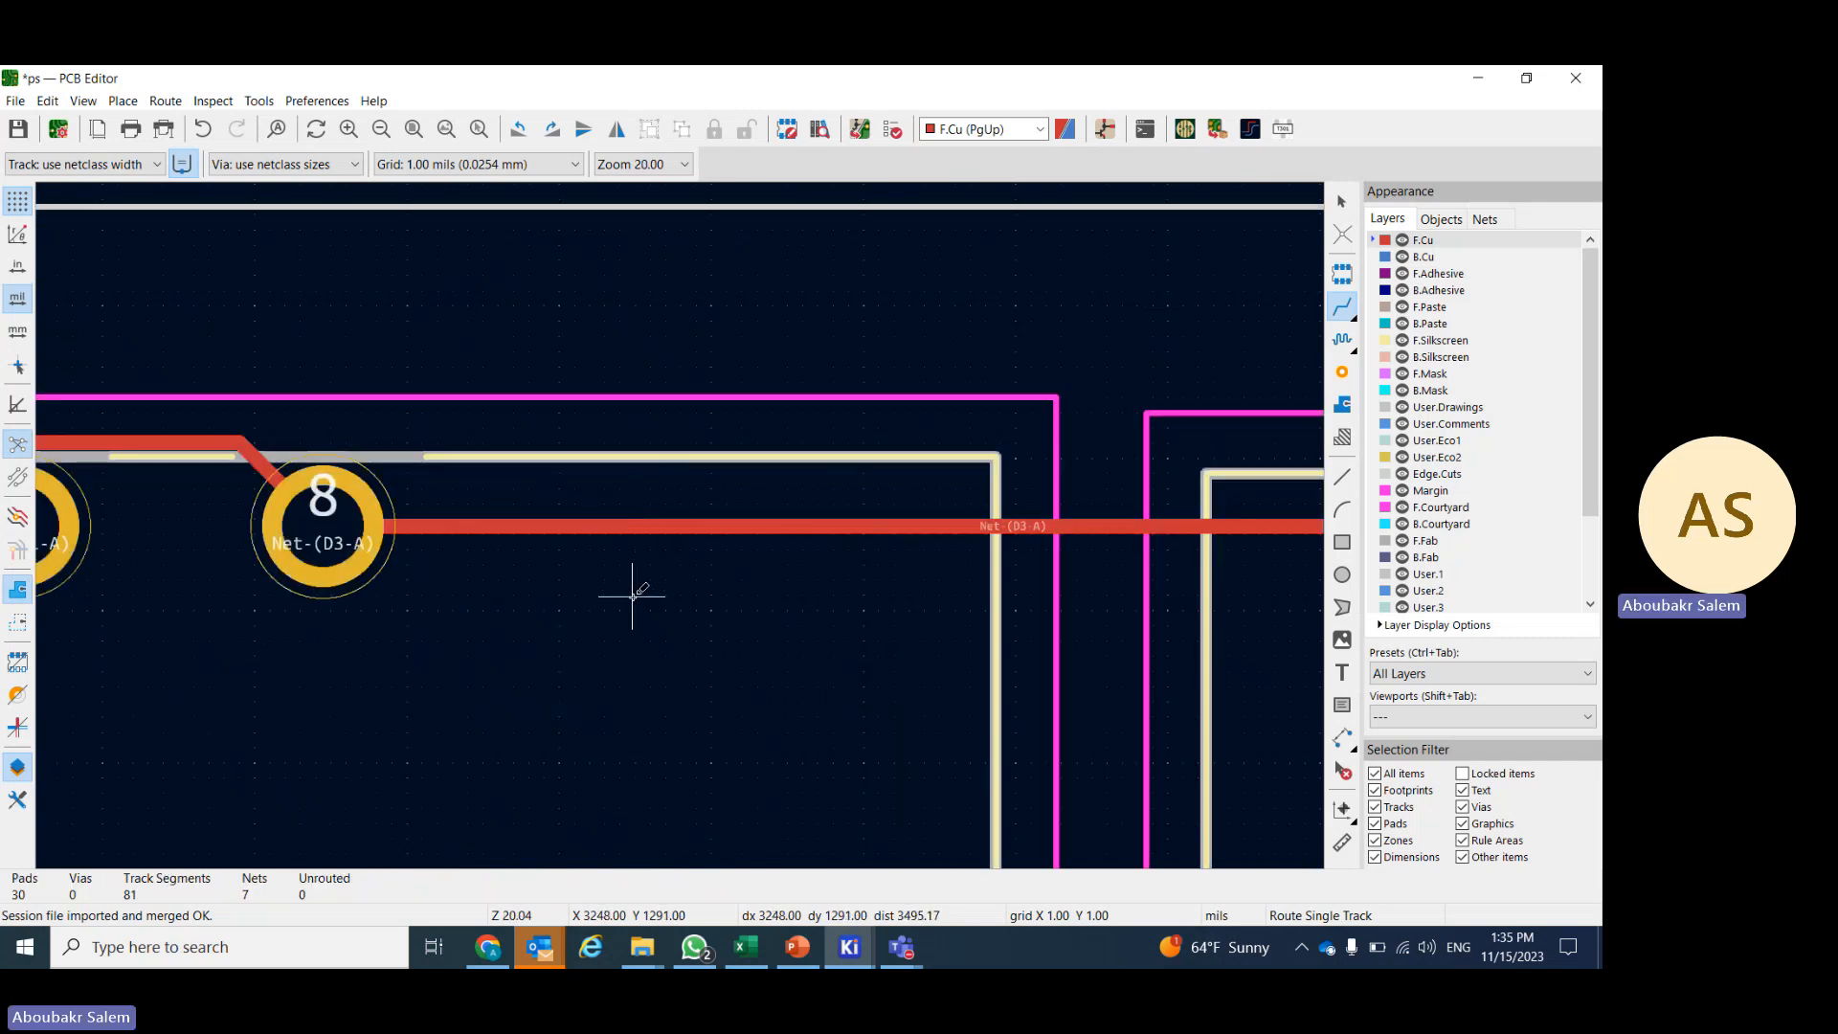
pyautogui.scroll(-5, 632, 594)
pyautogui.scroll(-4, 771, 704)
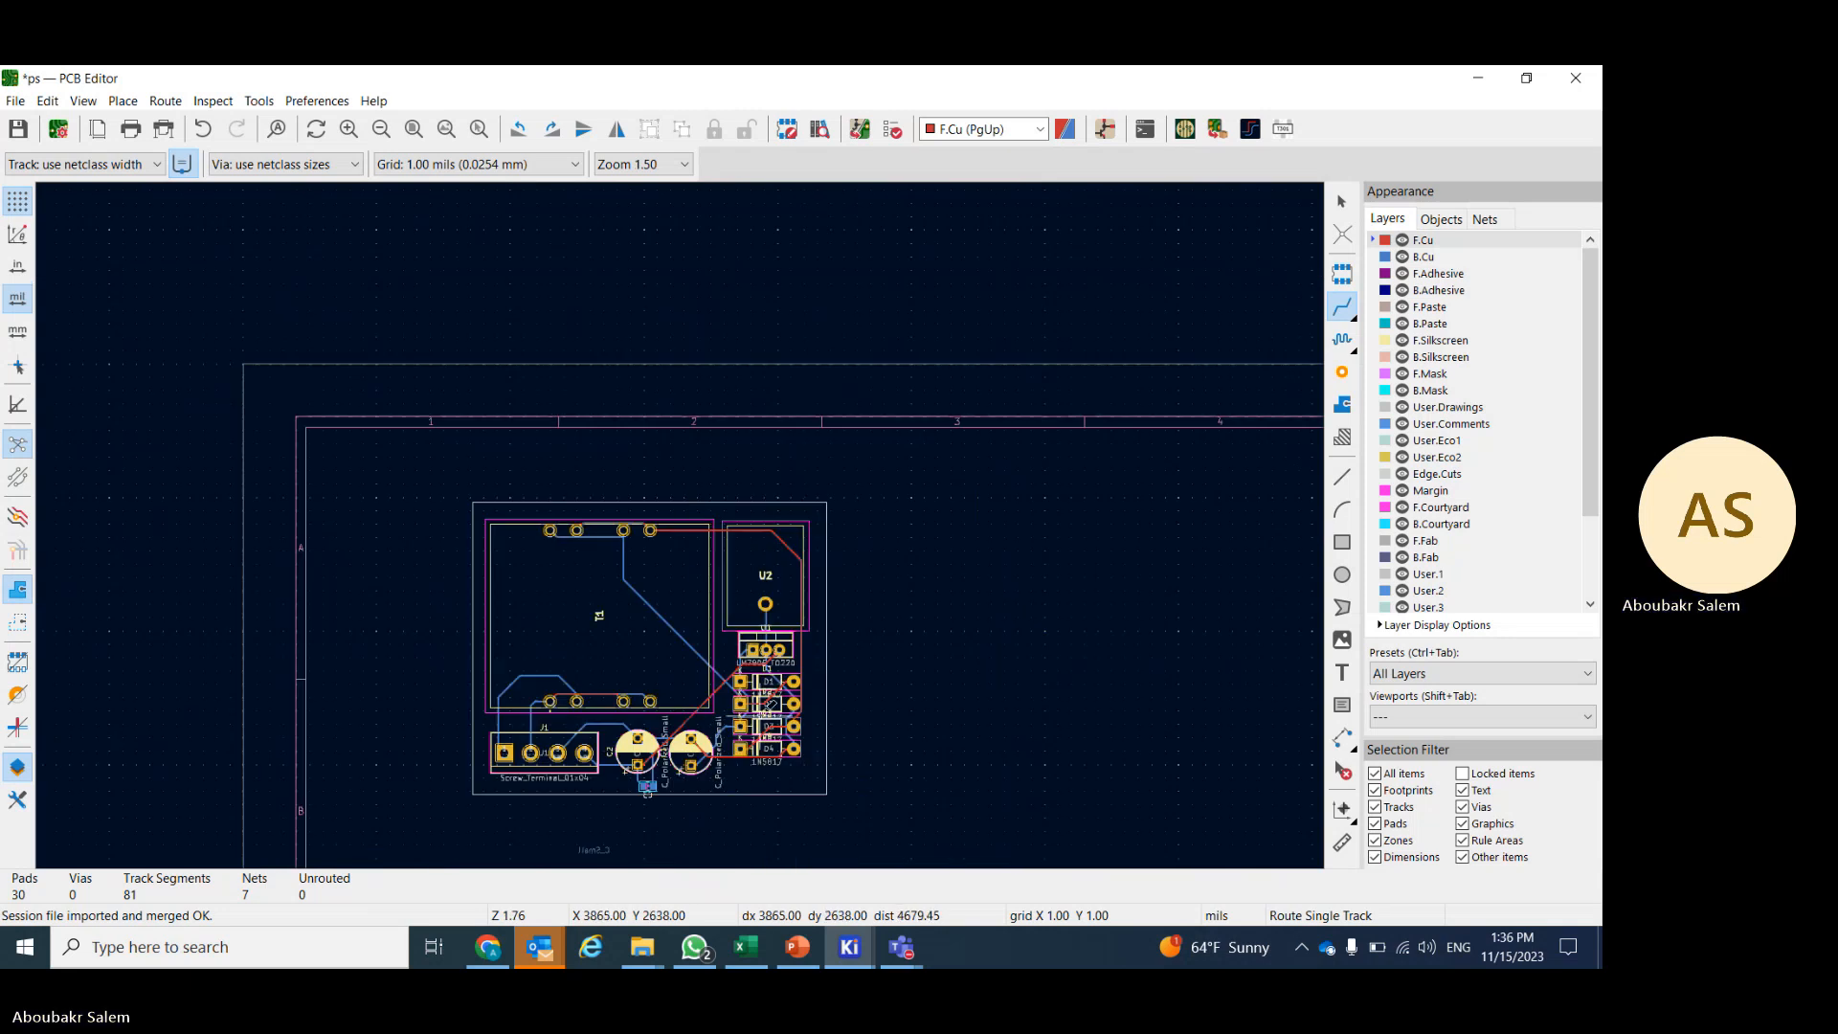
pyautogui.scroll(5, 771, 704)
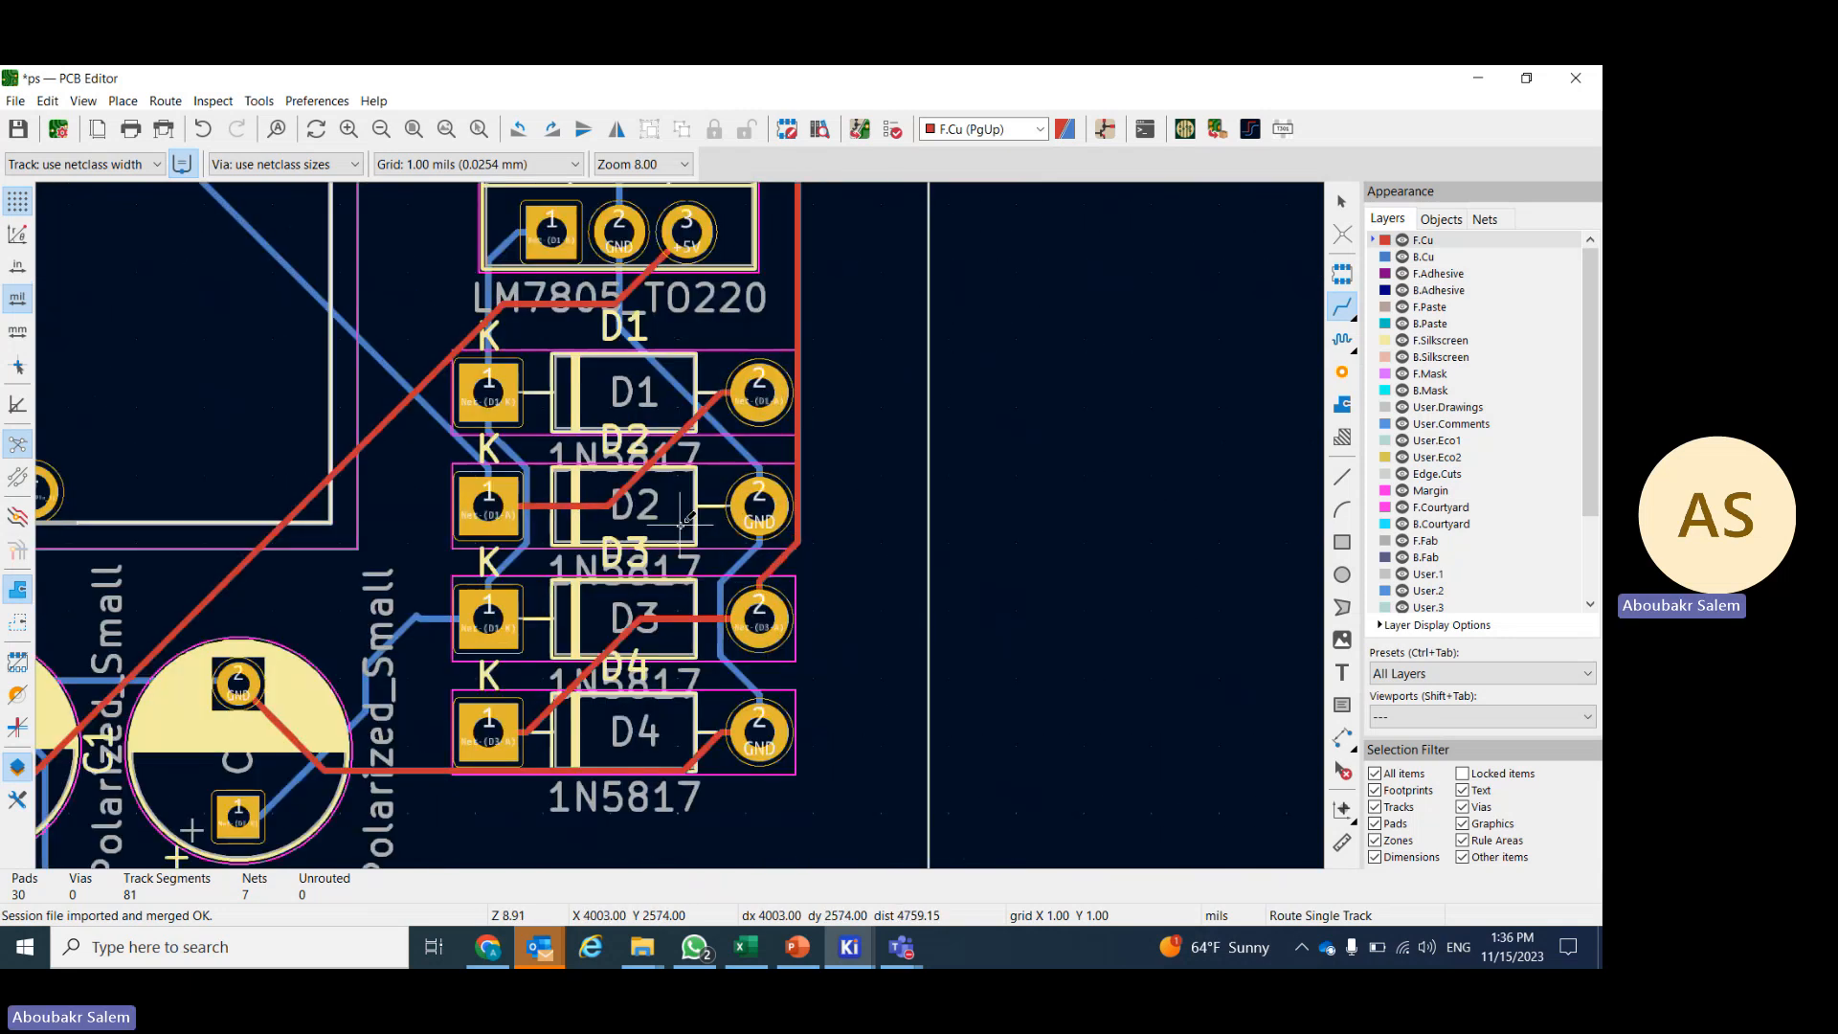
pyautogui.scroll(1, 682, 519)
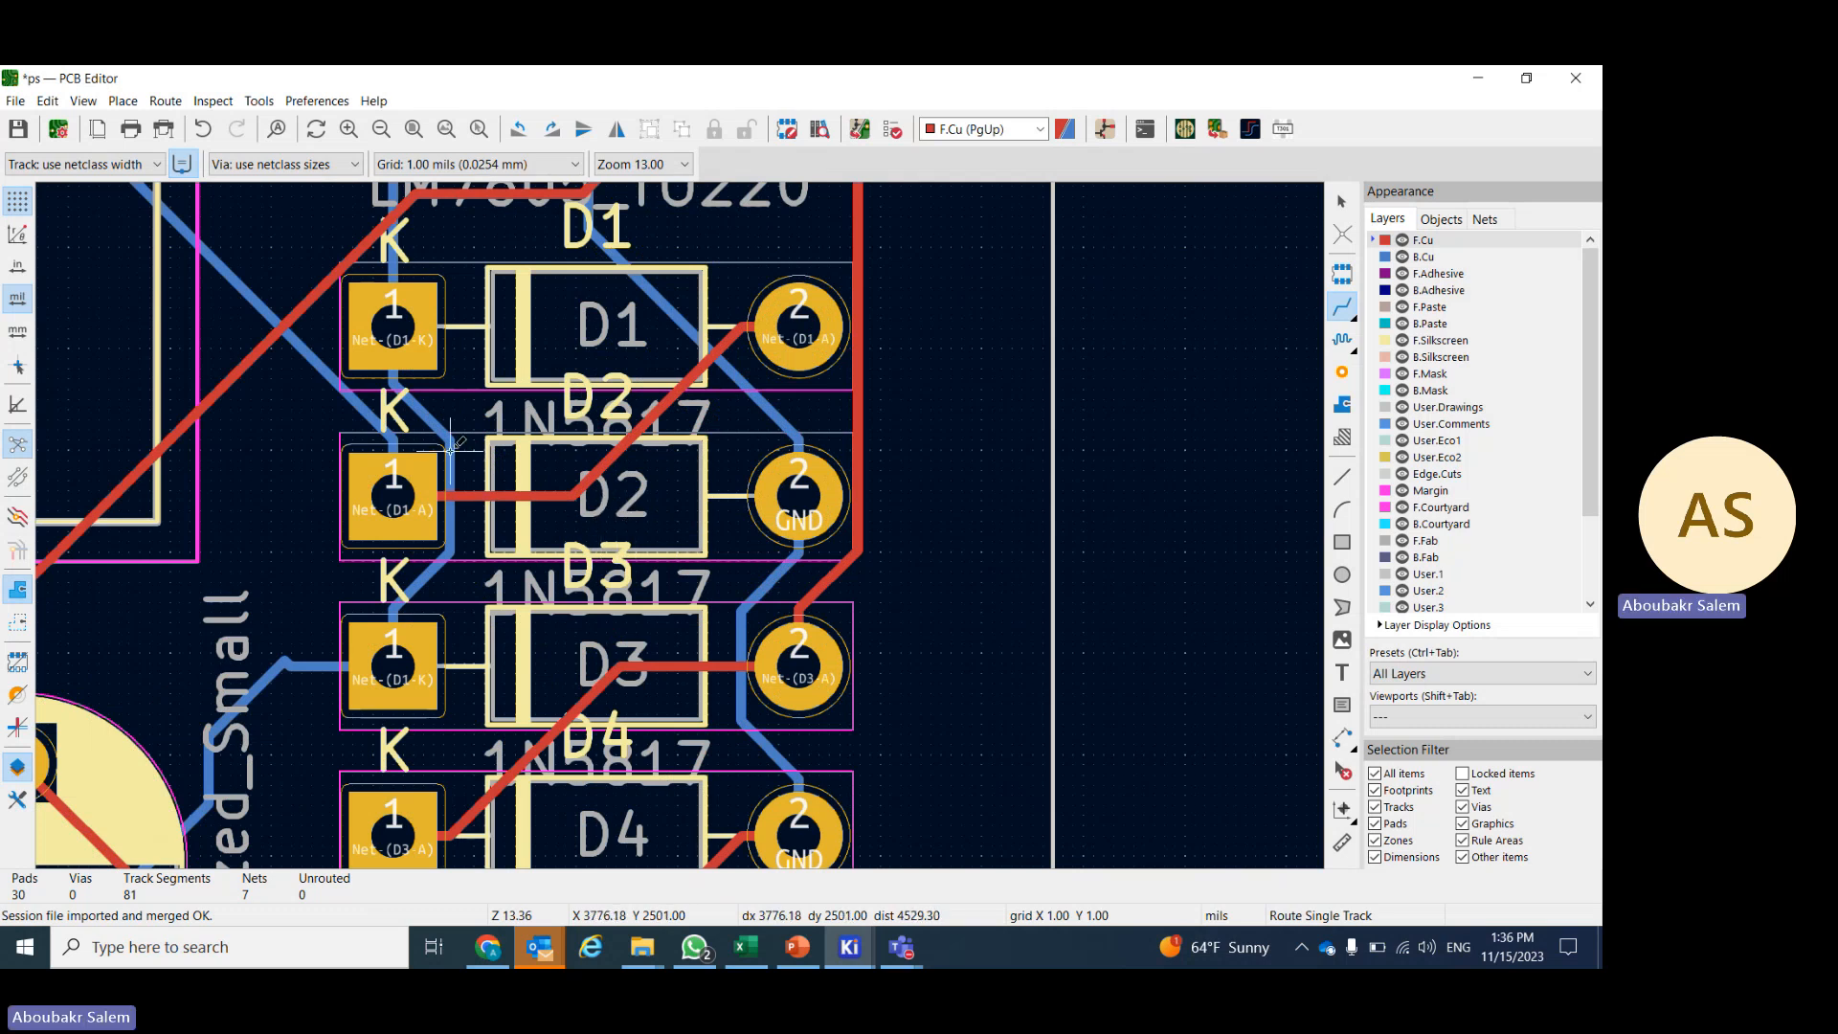
pyautogui.press('Escape')
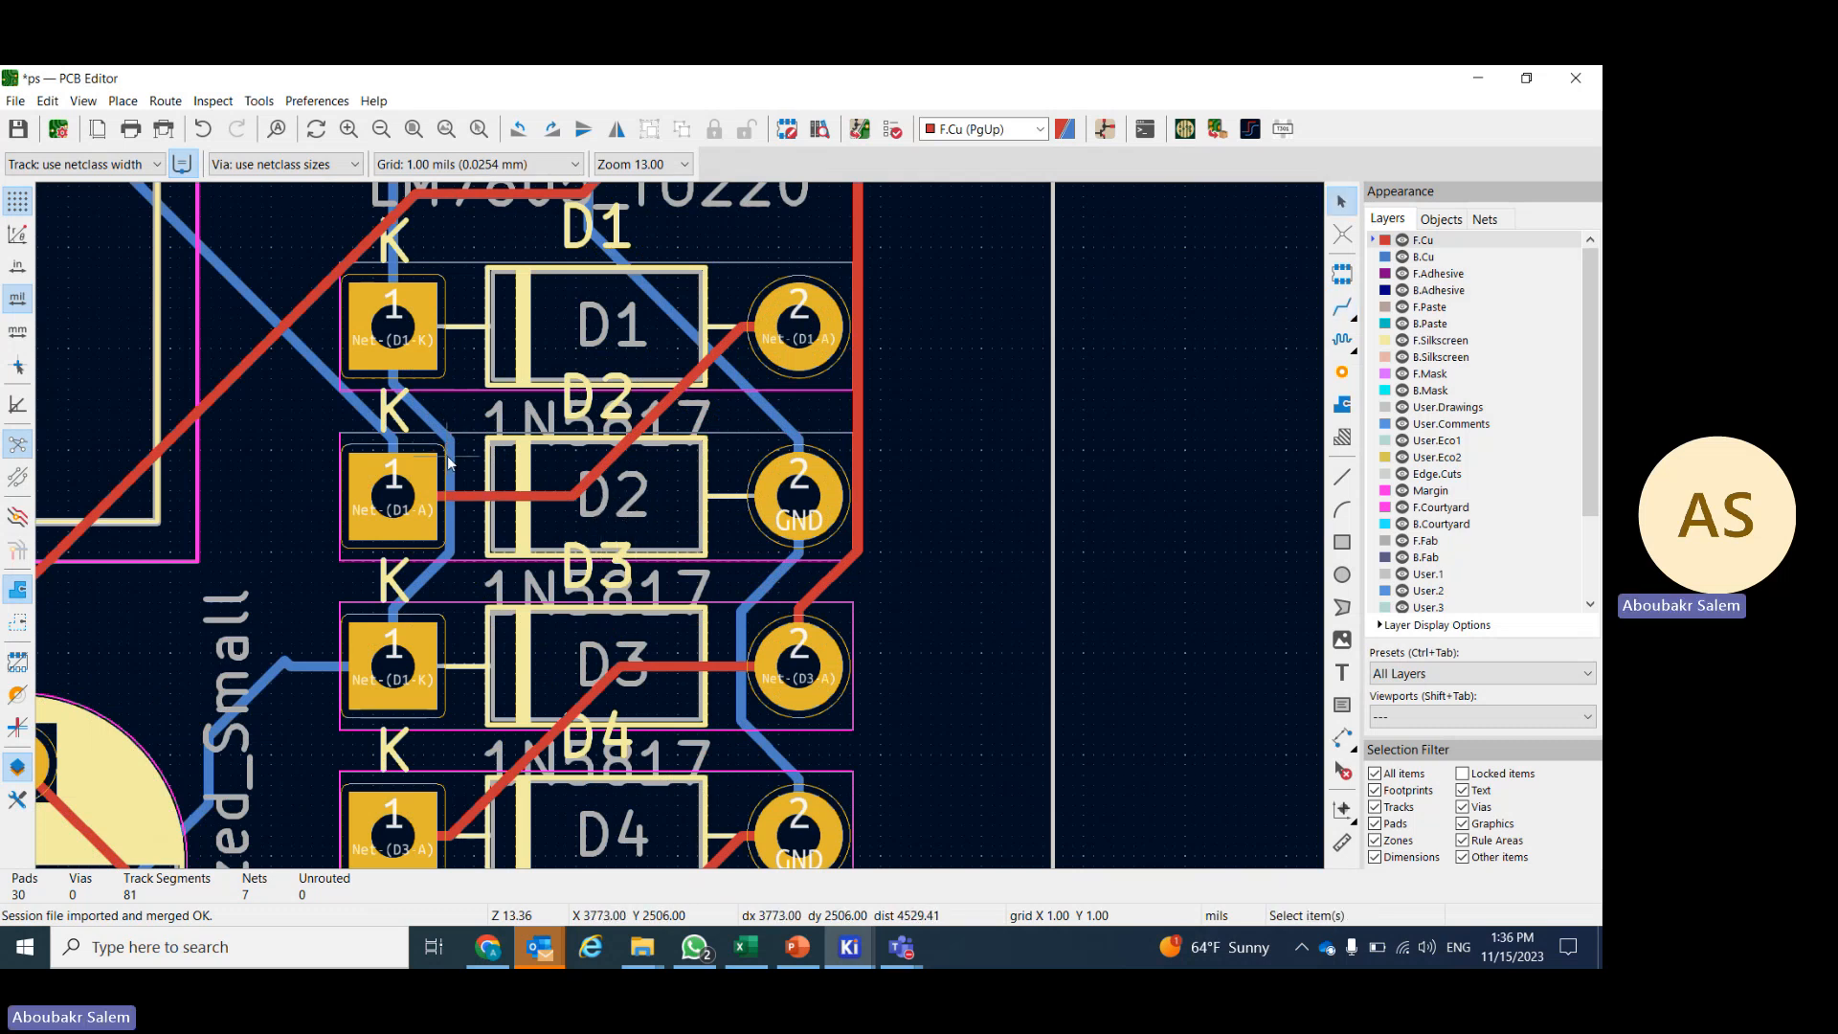
# - Shift the vertical B.Cu track segment beside D2 pad 1 farther away from the pad
pyautogui.click(449, 472)
pyautogui.moveTo(449, 470); pyautogui.dragTo(476, 476)
pyautogui.scroll(-3, 804, 596)
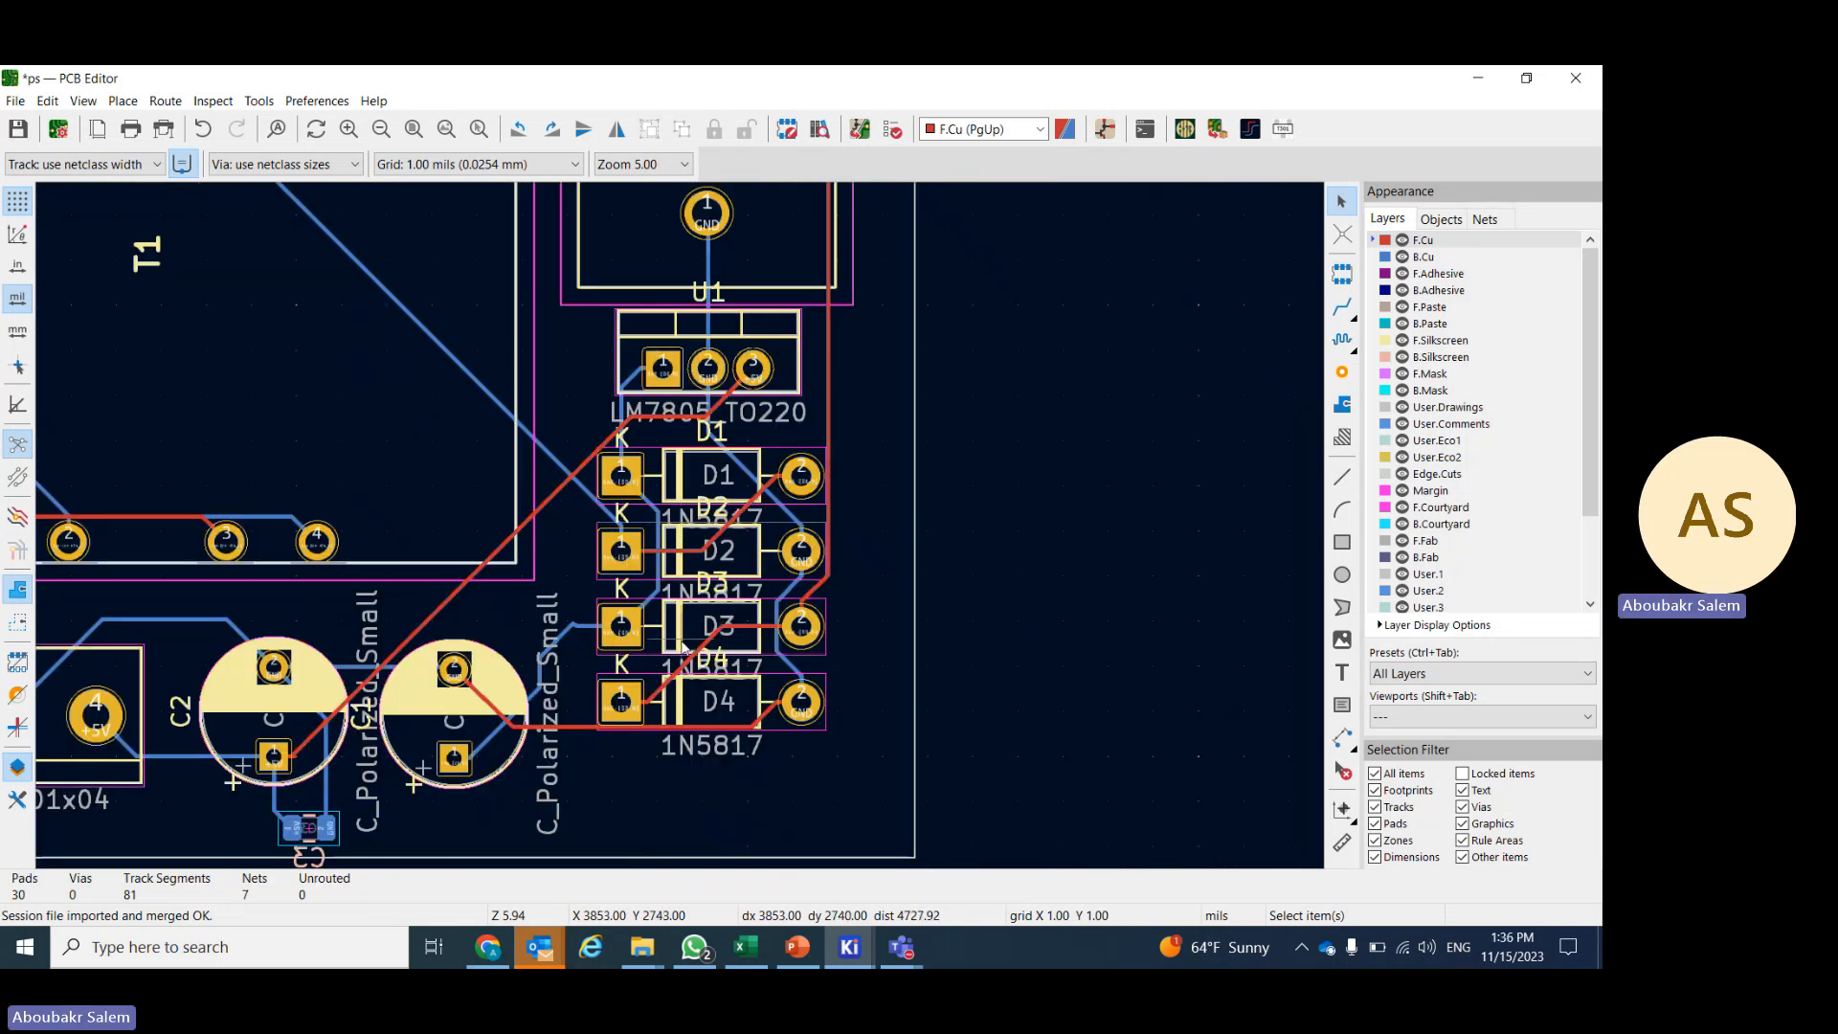
# - Shift the horizontal F.Cu GND segment running below D4 farther away from D4's pads
pyautogui.scroll(3, 684, 646)
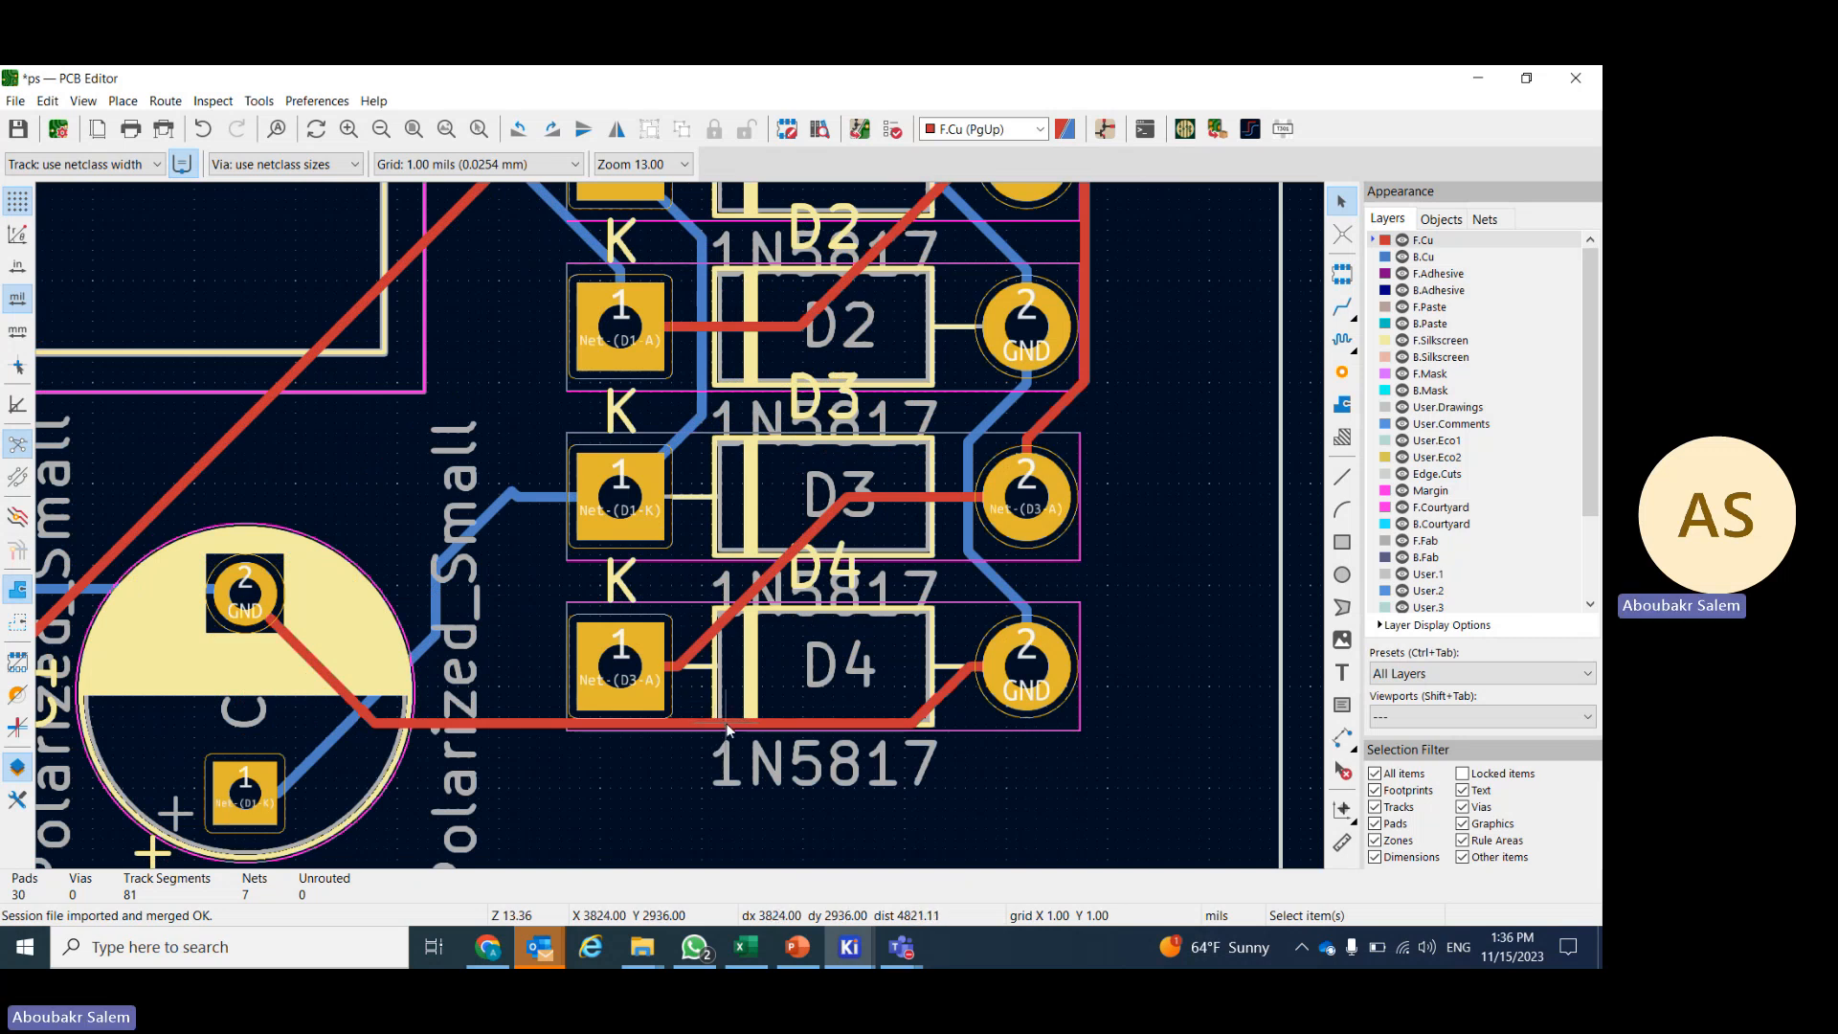
pyautogui.moveTo(727, 730); pyautogui.dragTo(713, 754)
pyautogui.scroll(-3, 528, 685)
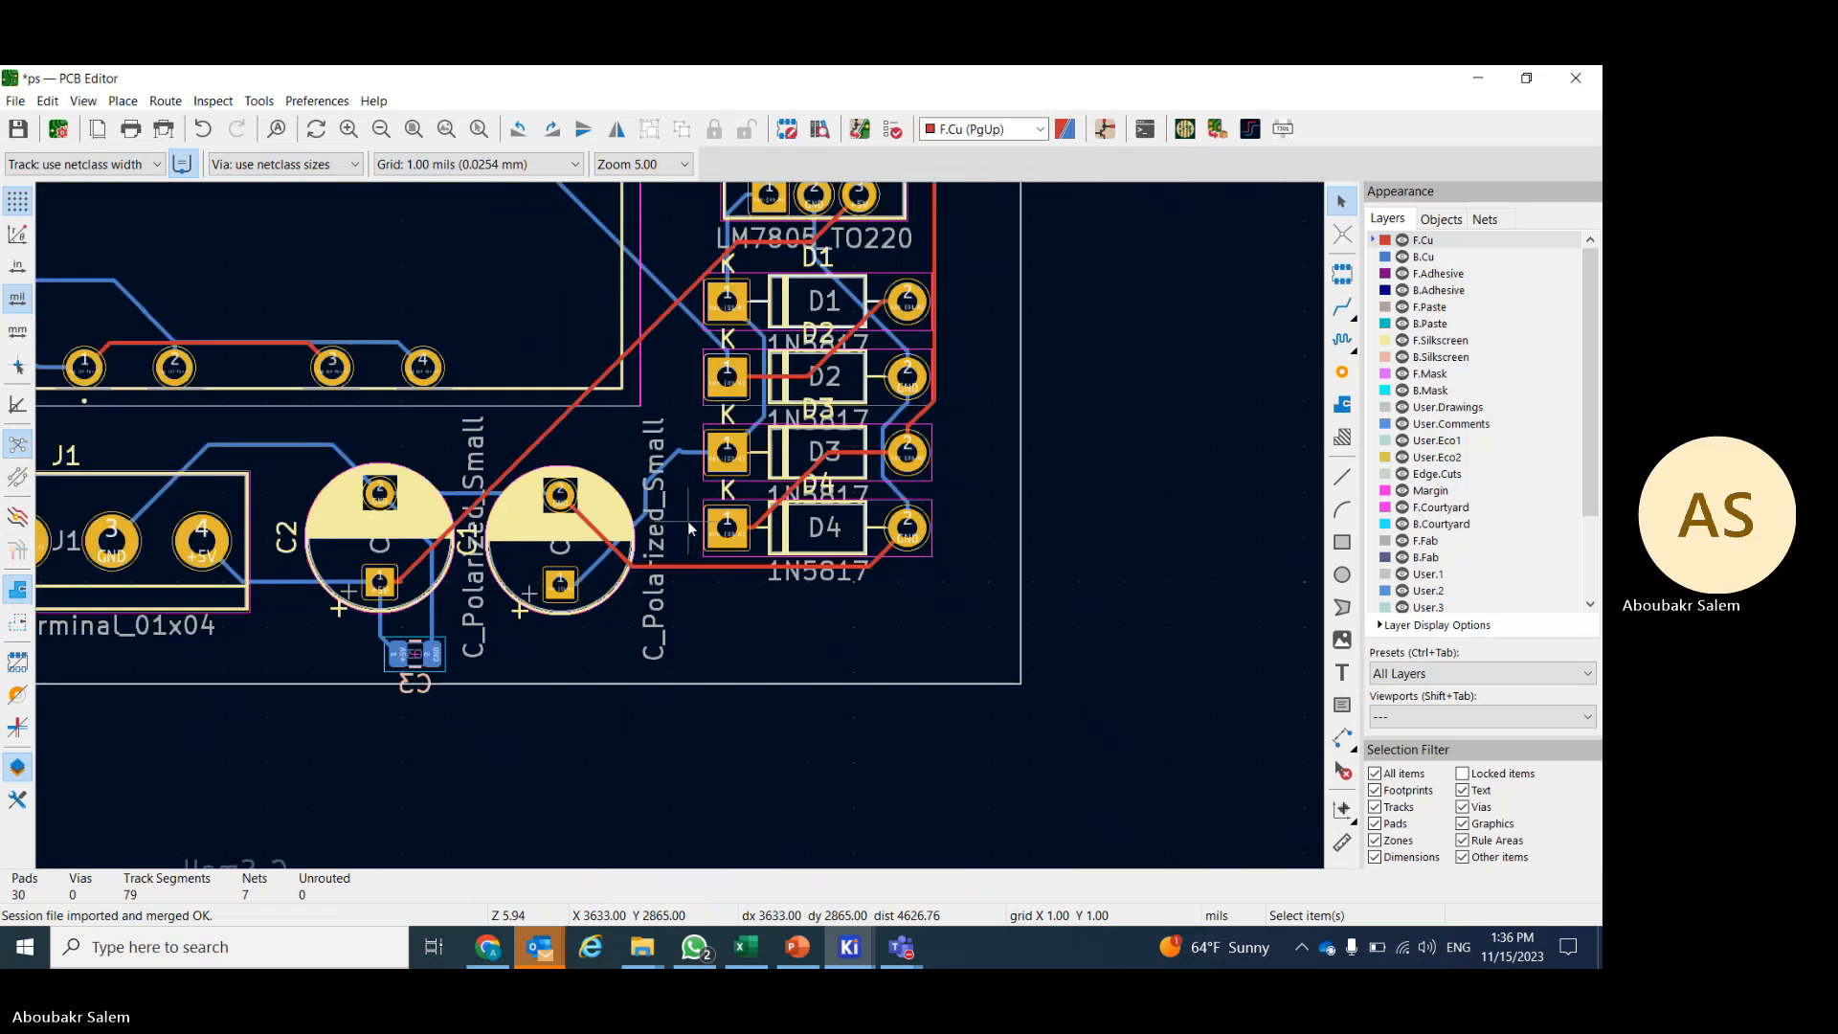
pyautogui.scroll(-2, 687, 525)
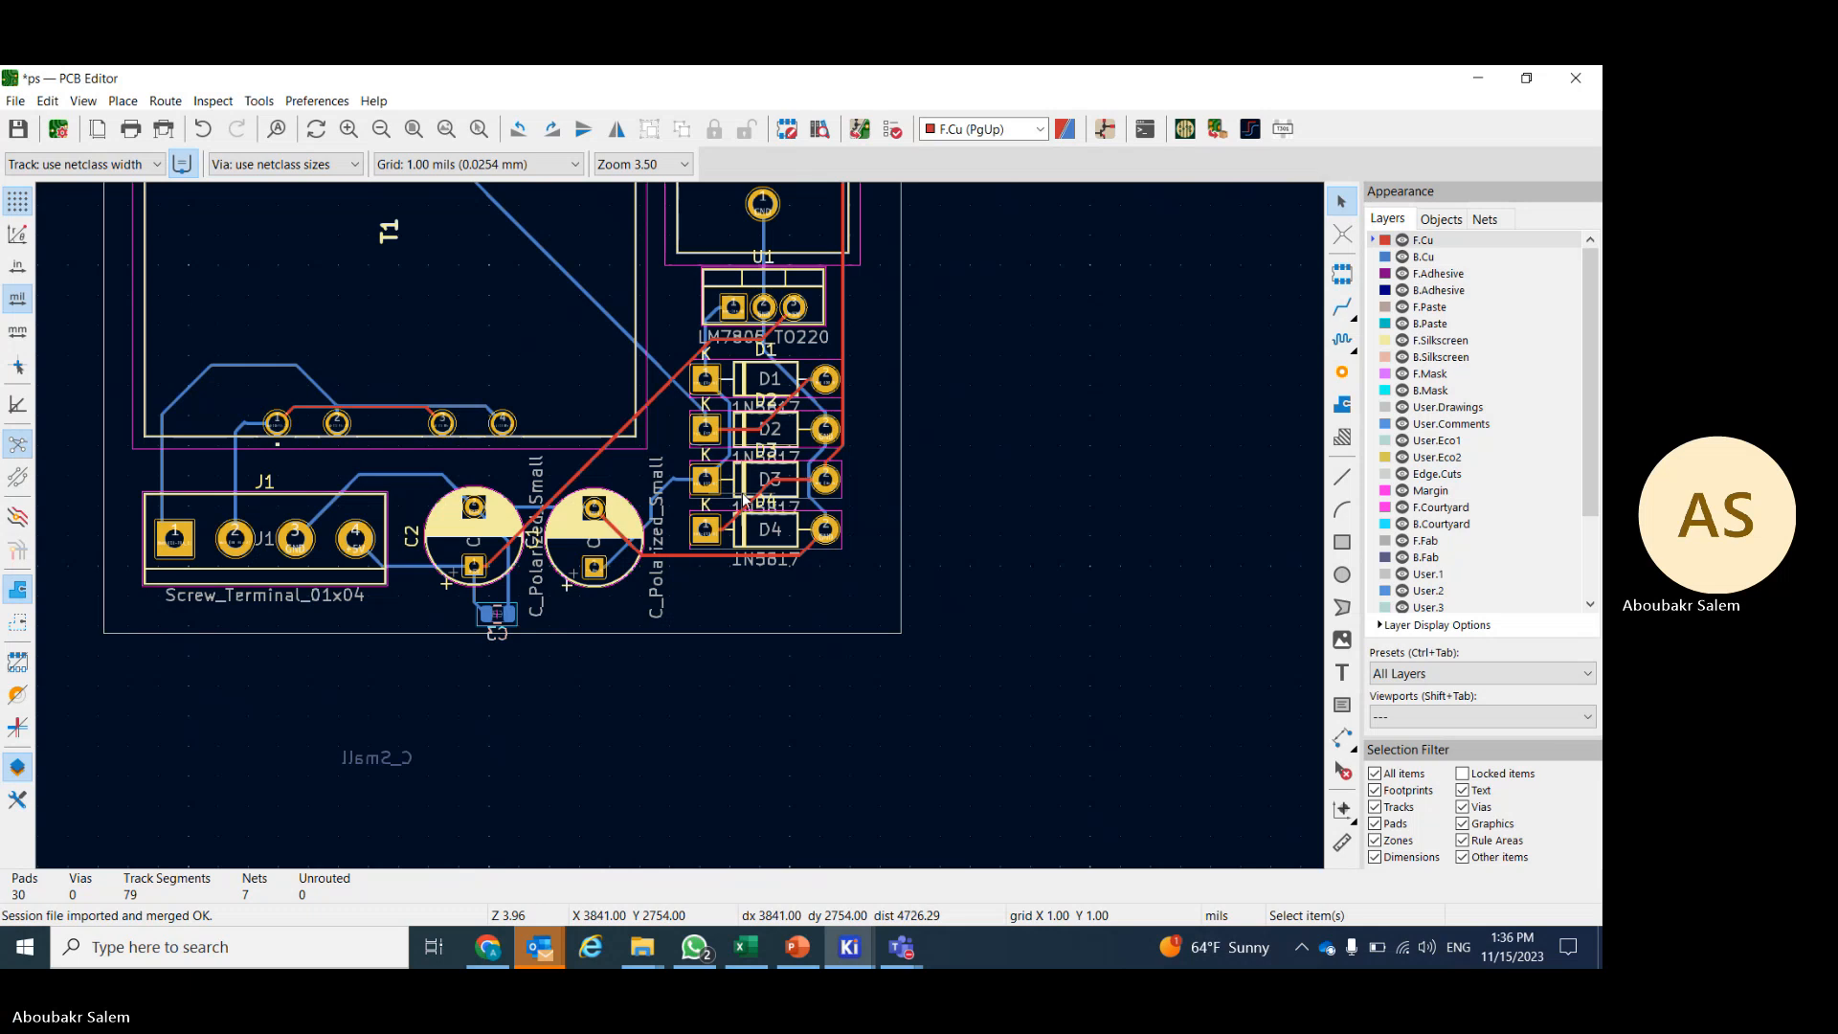
pyautogui.scroll(-1, 682, 533)
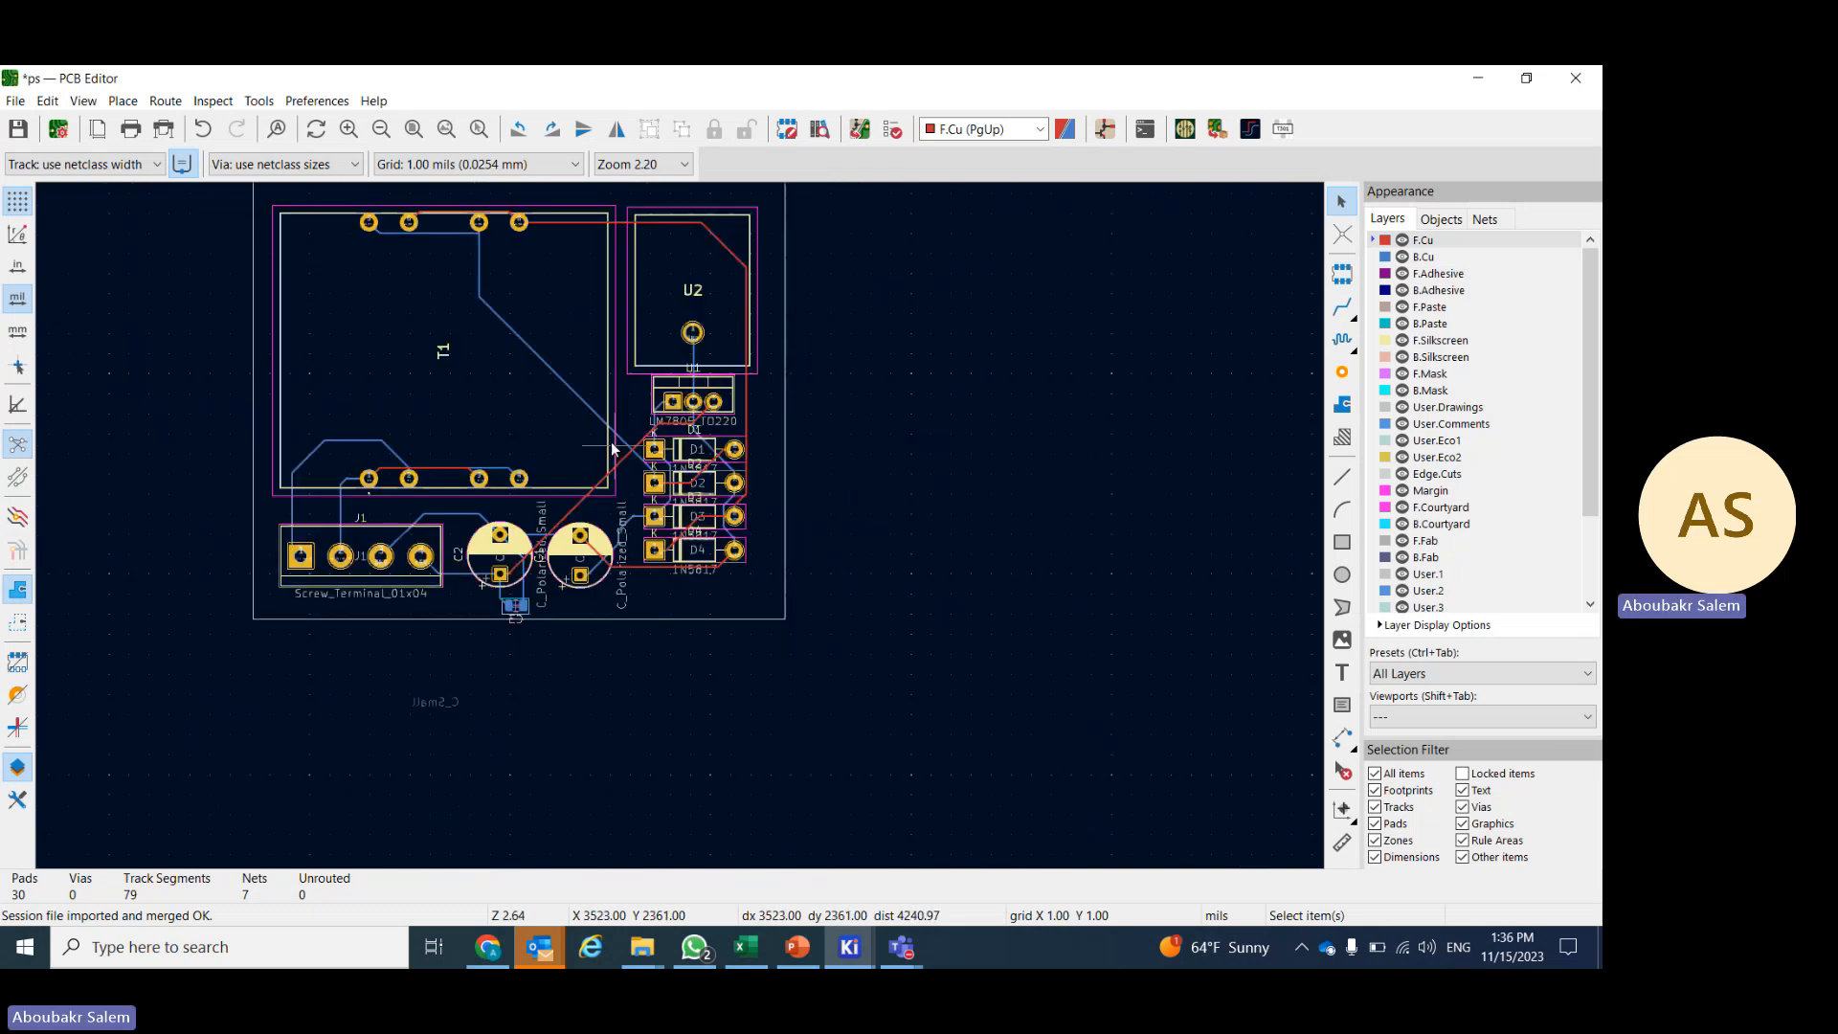
# - Move the B.Cu segment between T1 pads 5 and 7 and the F.Cu segment between pads 6 and 8 farther from the pad row
pyautogui.scroll(2, 452, 206)
pyautogui.scroll(1, 683, 534)
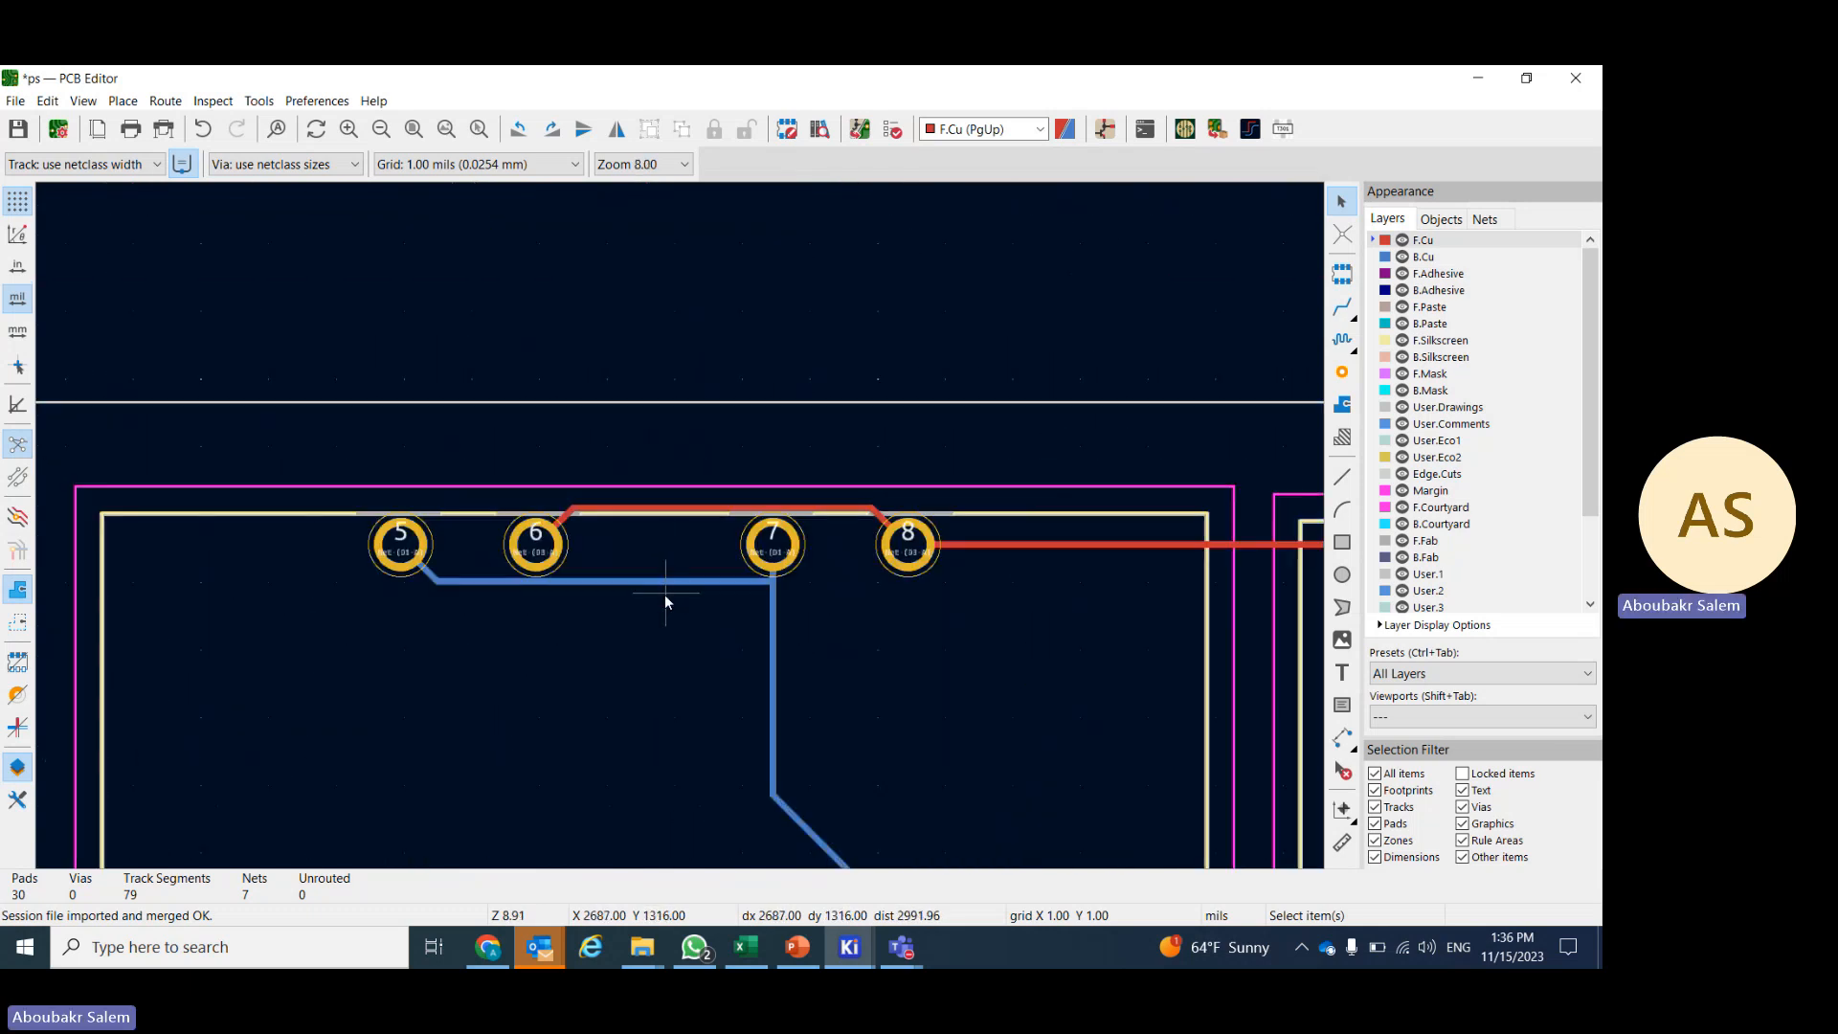
pyautogui.moveTo(664, 594); pyautogui.dragTo(659, 630)
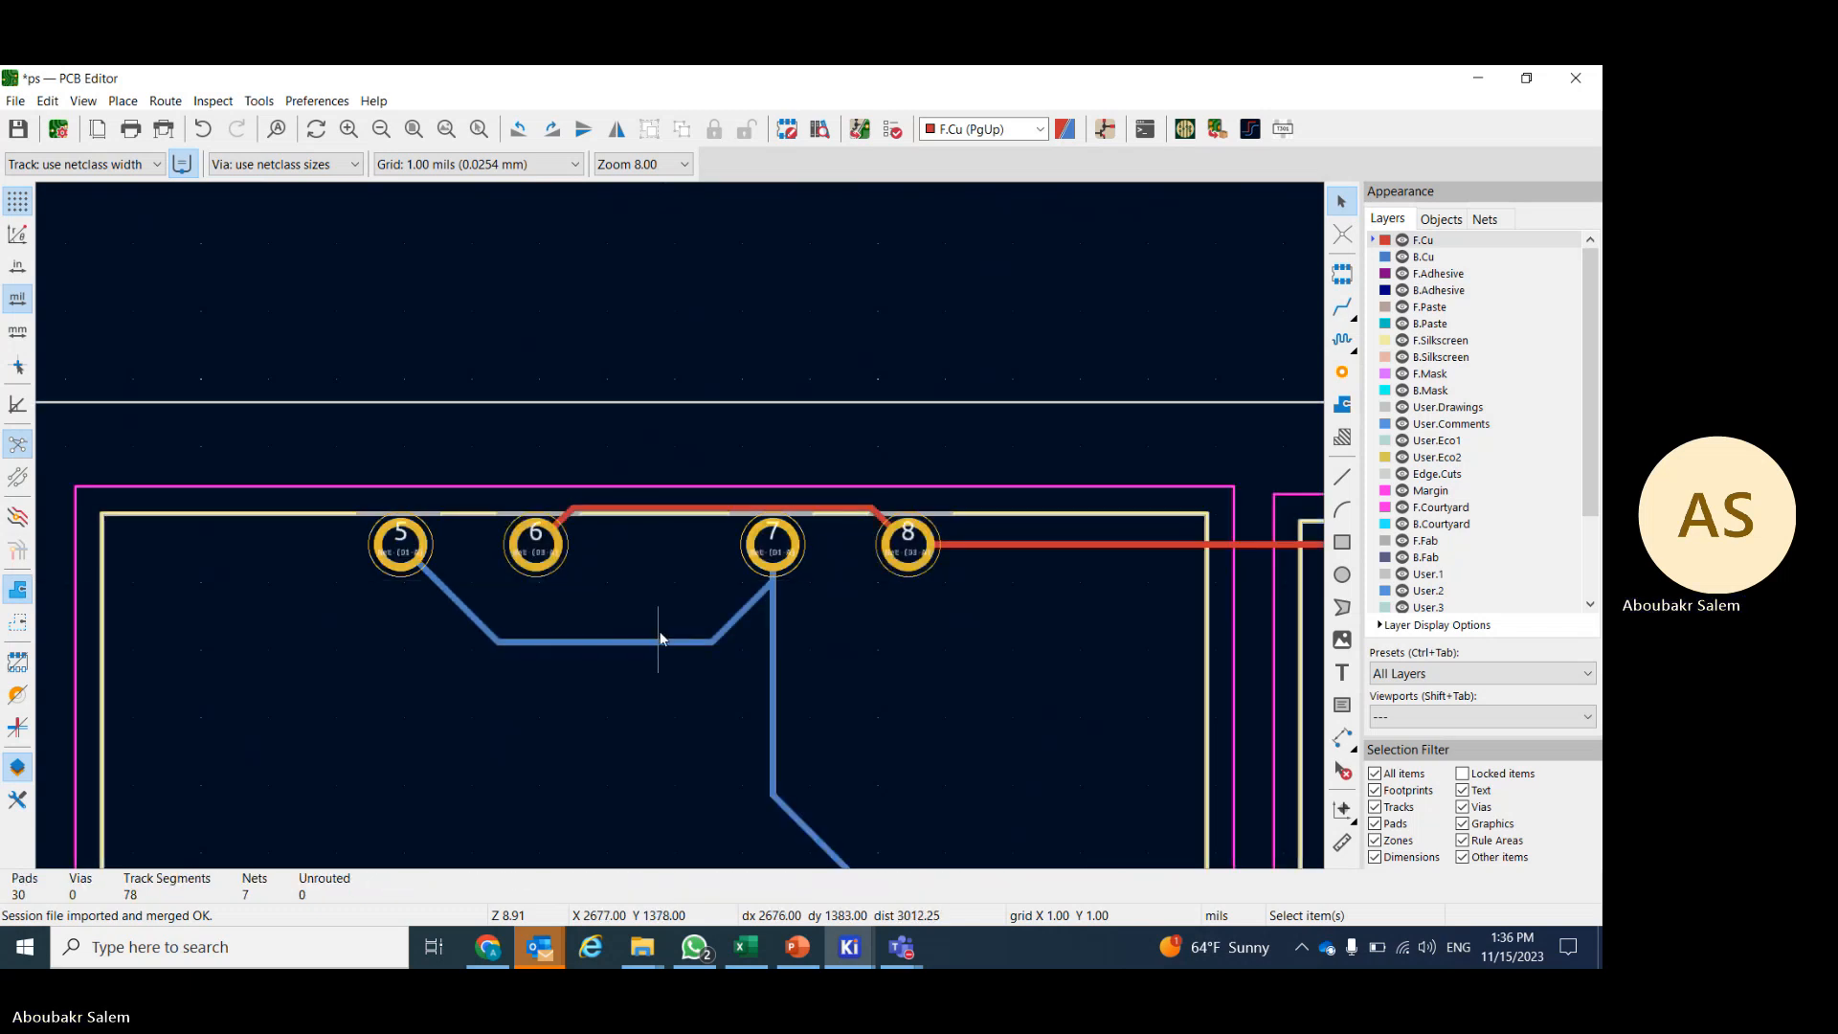
pyautogui.click(677, 518)
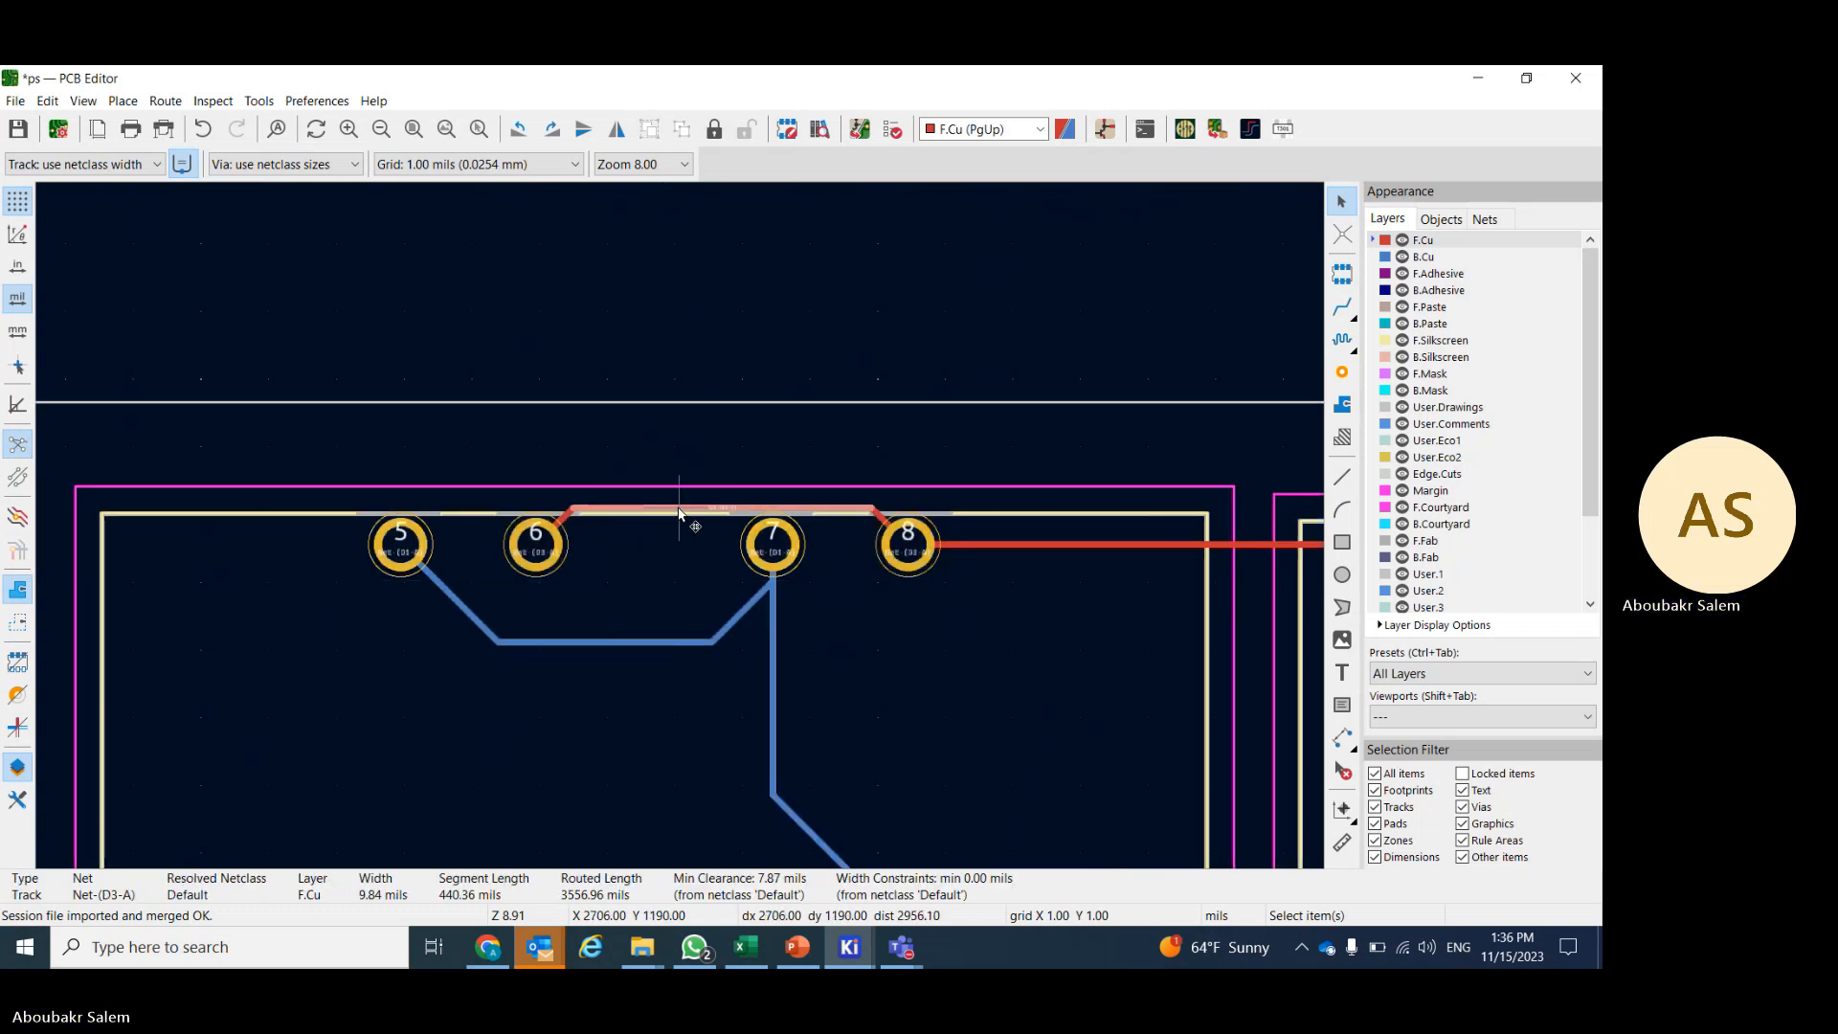
pyautogui.moveTo(679, 508); pyautogui.dragTo(680, 479)
pyautogui.click(670, 564)
pyautogui.scroll(-1, 671, 563)
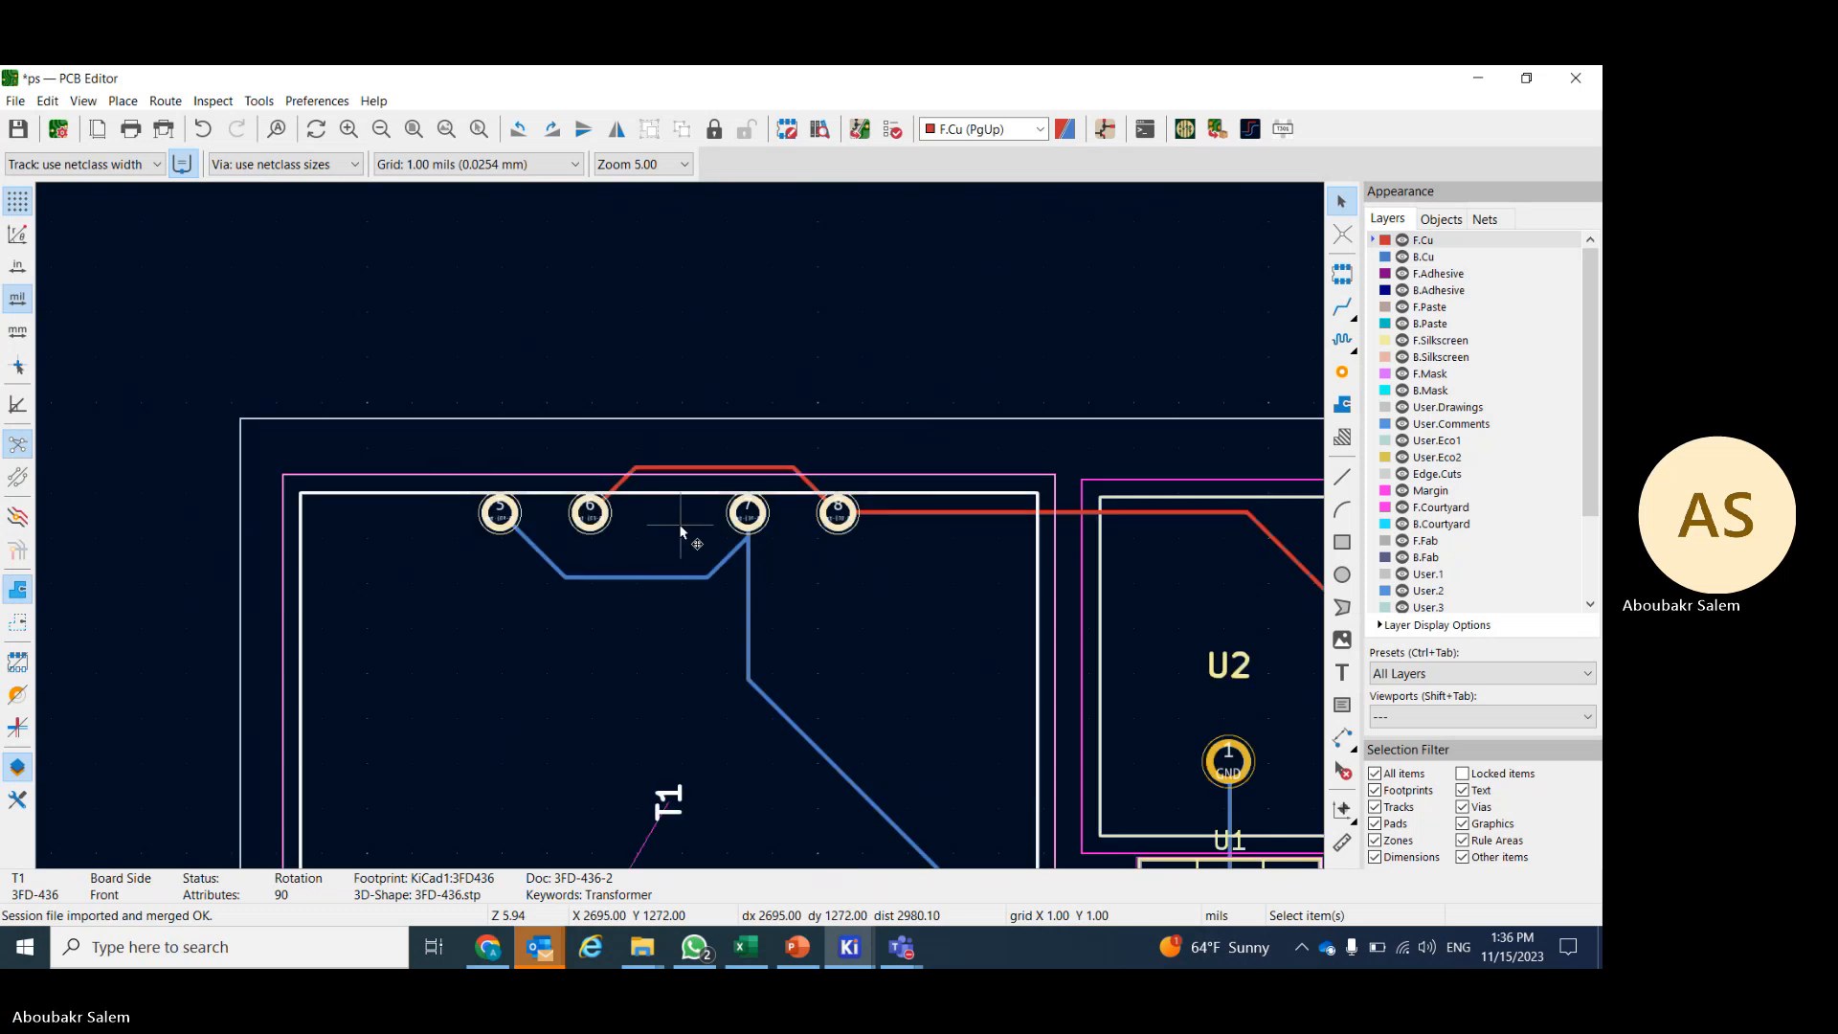
pyautogui.scroll(-3, 680, 525)
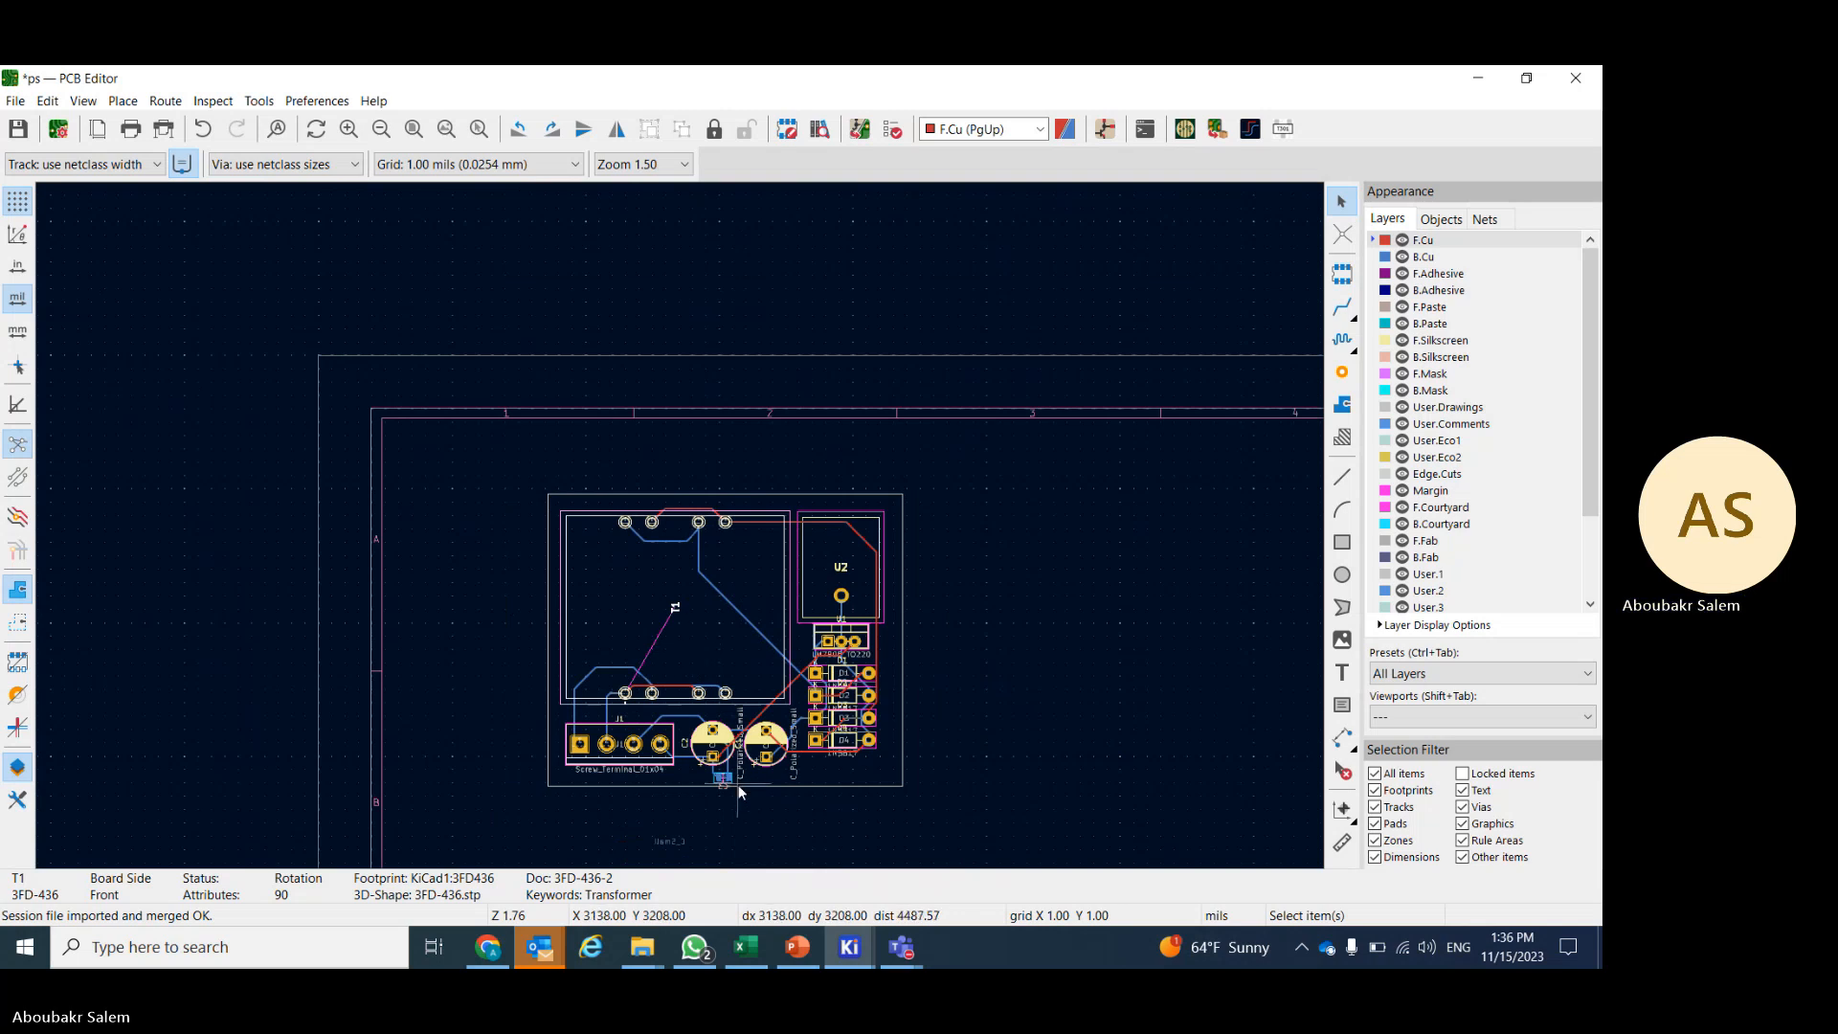
pyautogui.scroll(5, 726, 777)
pyautogui.scroll(2, 663, 513)
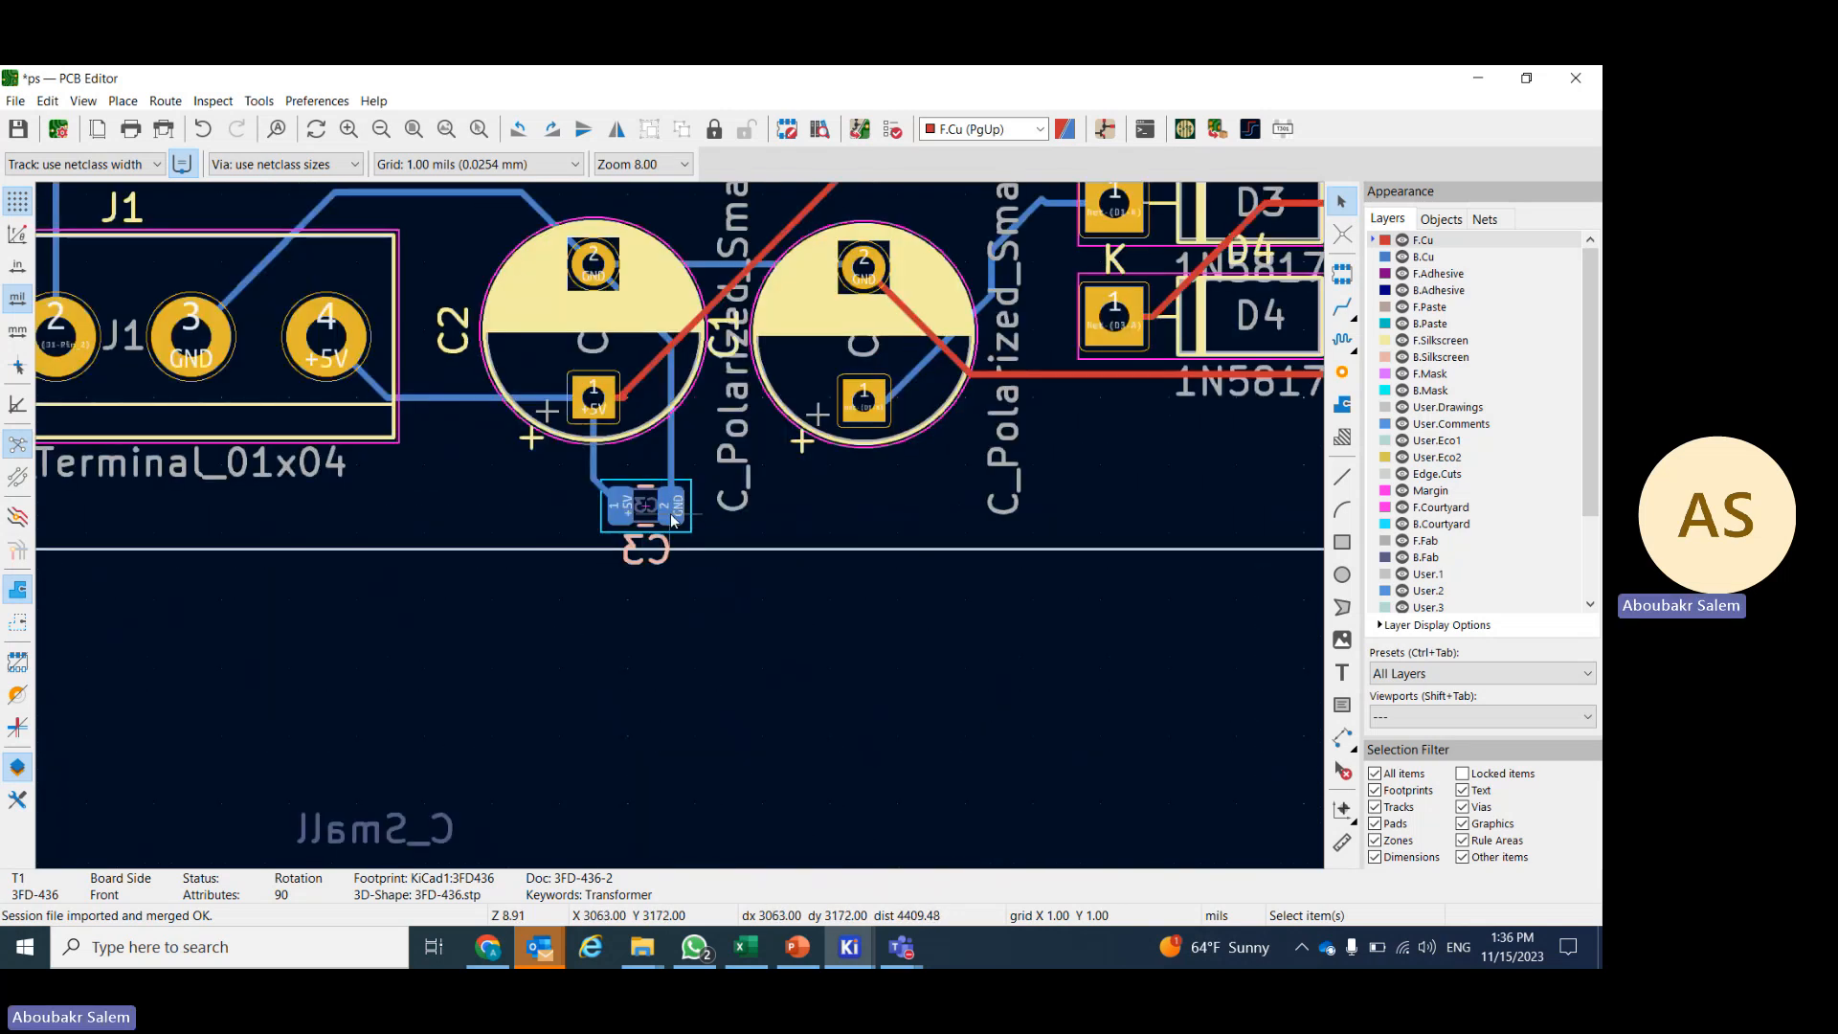
pyautogui.click(670, 513)
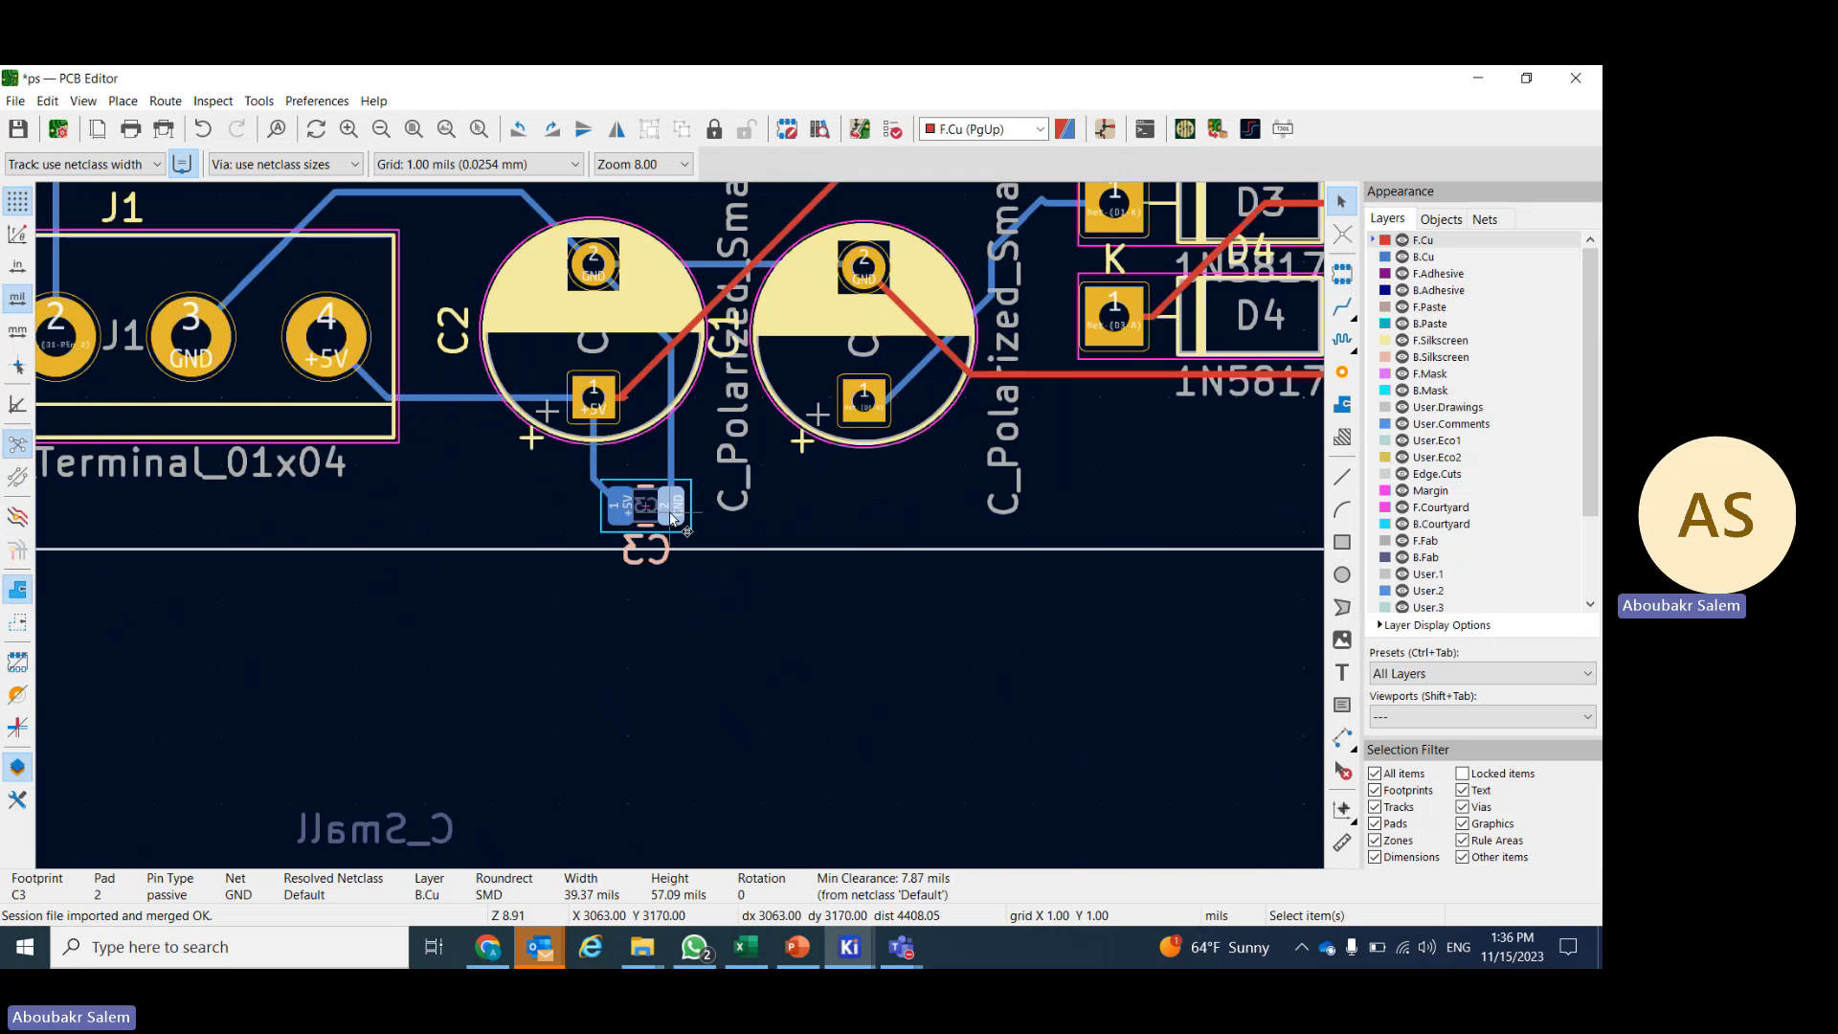
pyautogui.press('m')
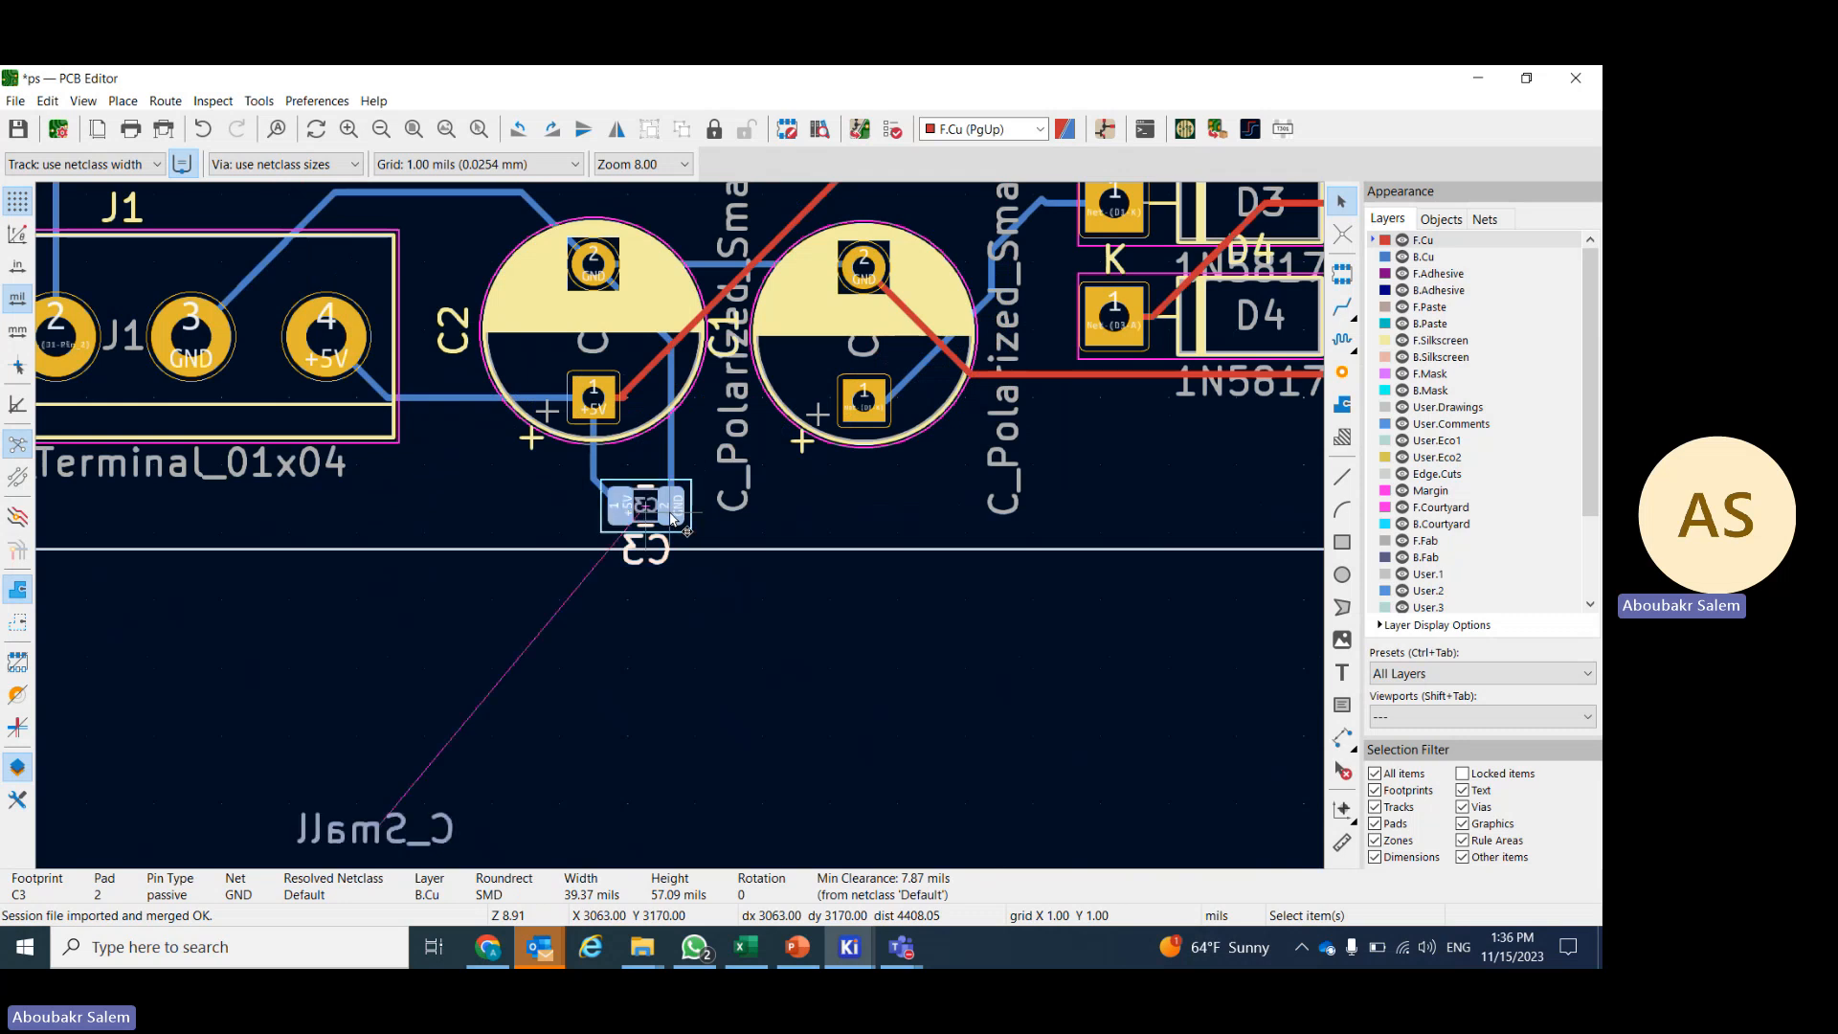
pyautogui.click(698, 559)
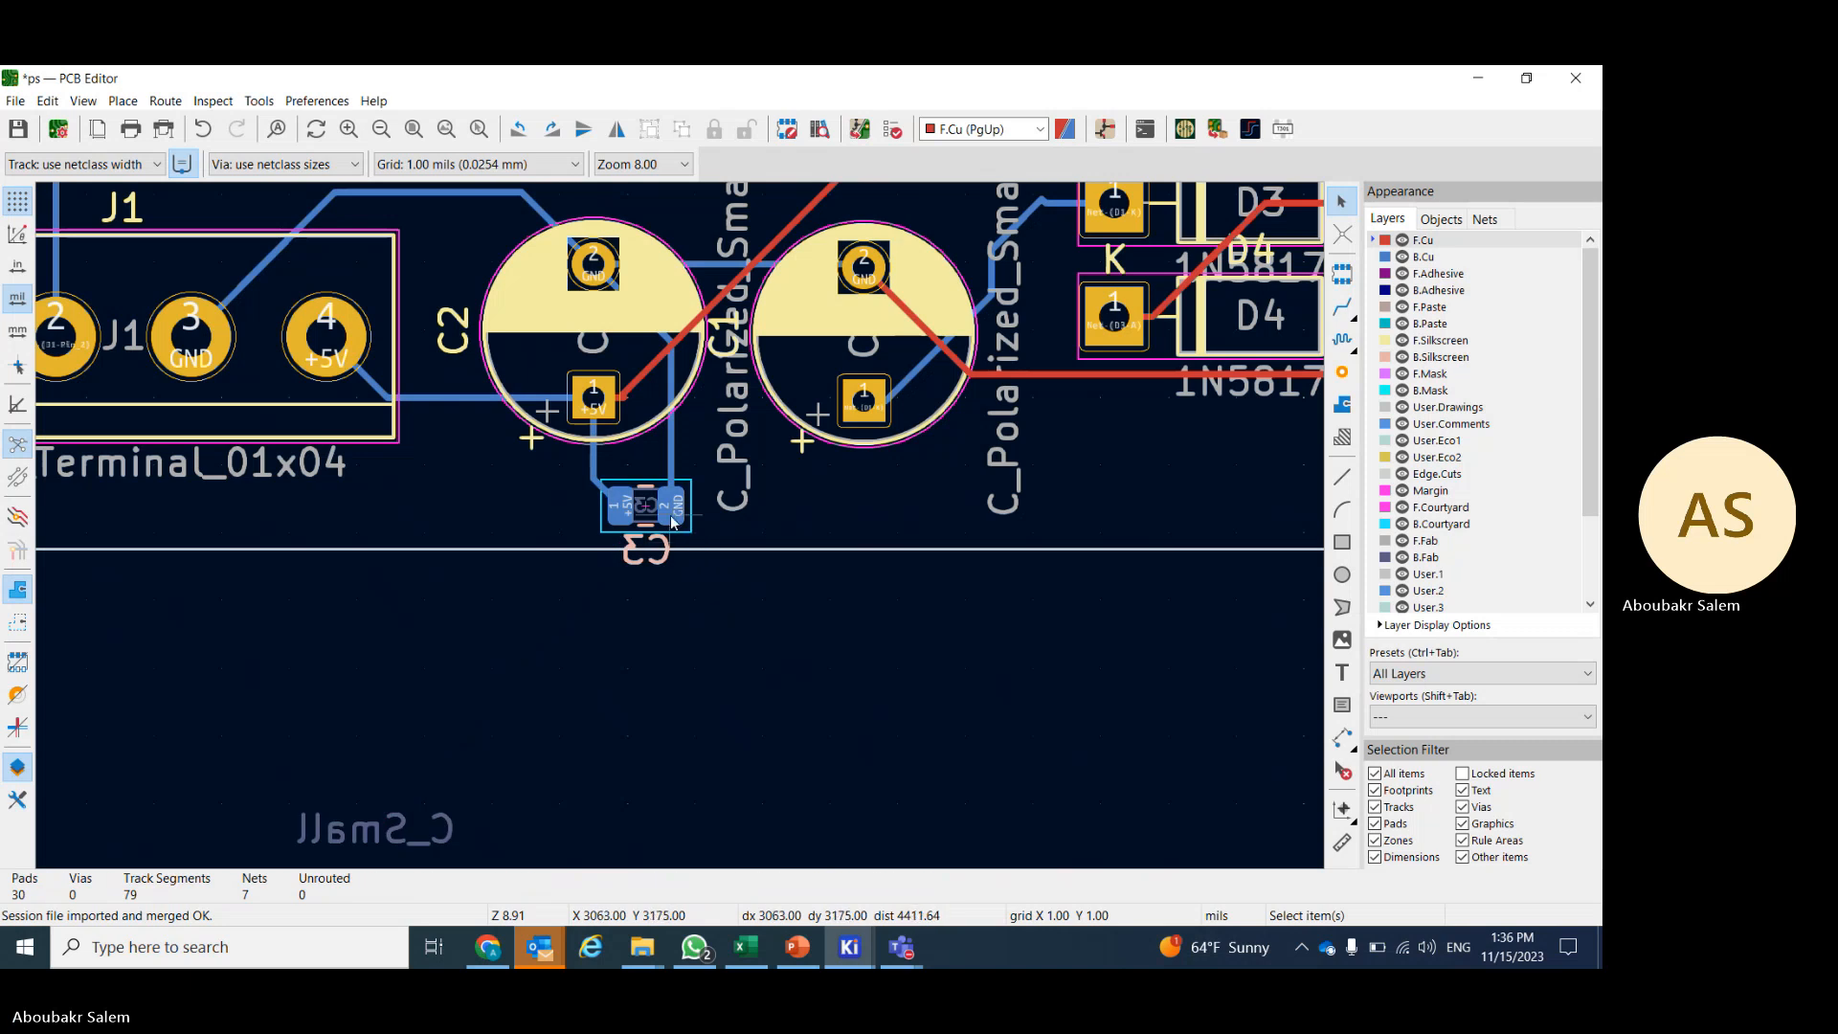
# - Flip capacitor C3 to the front side of the board
pyautogui.click(673, 520)
pyautogui.rightClick(673, 518)
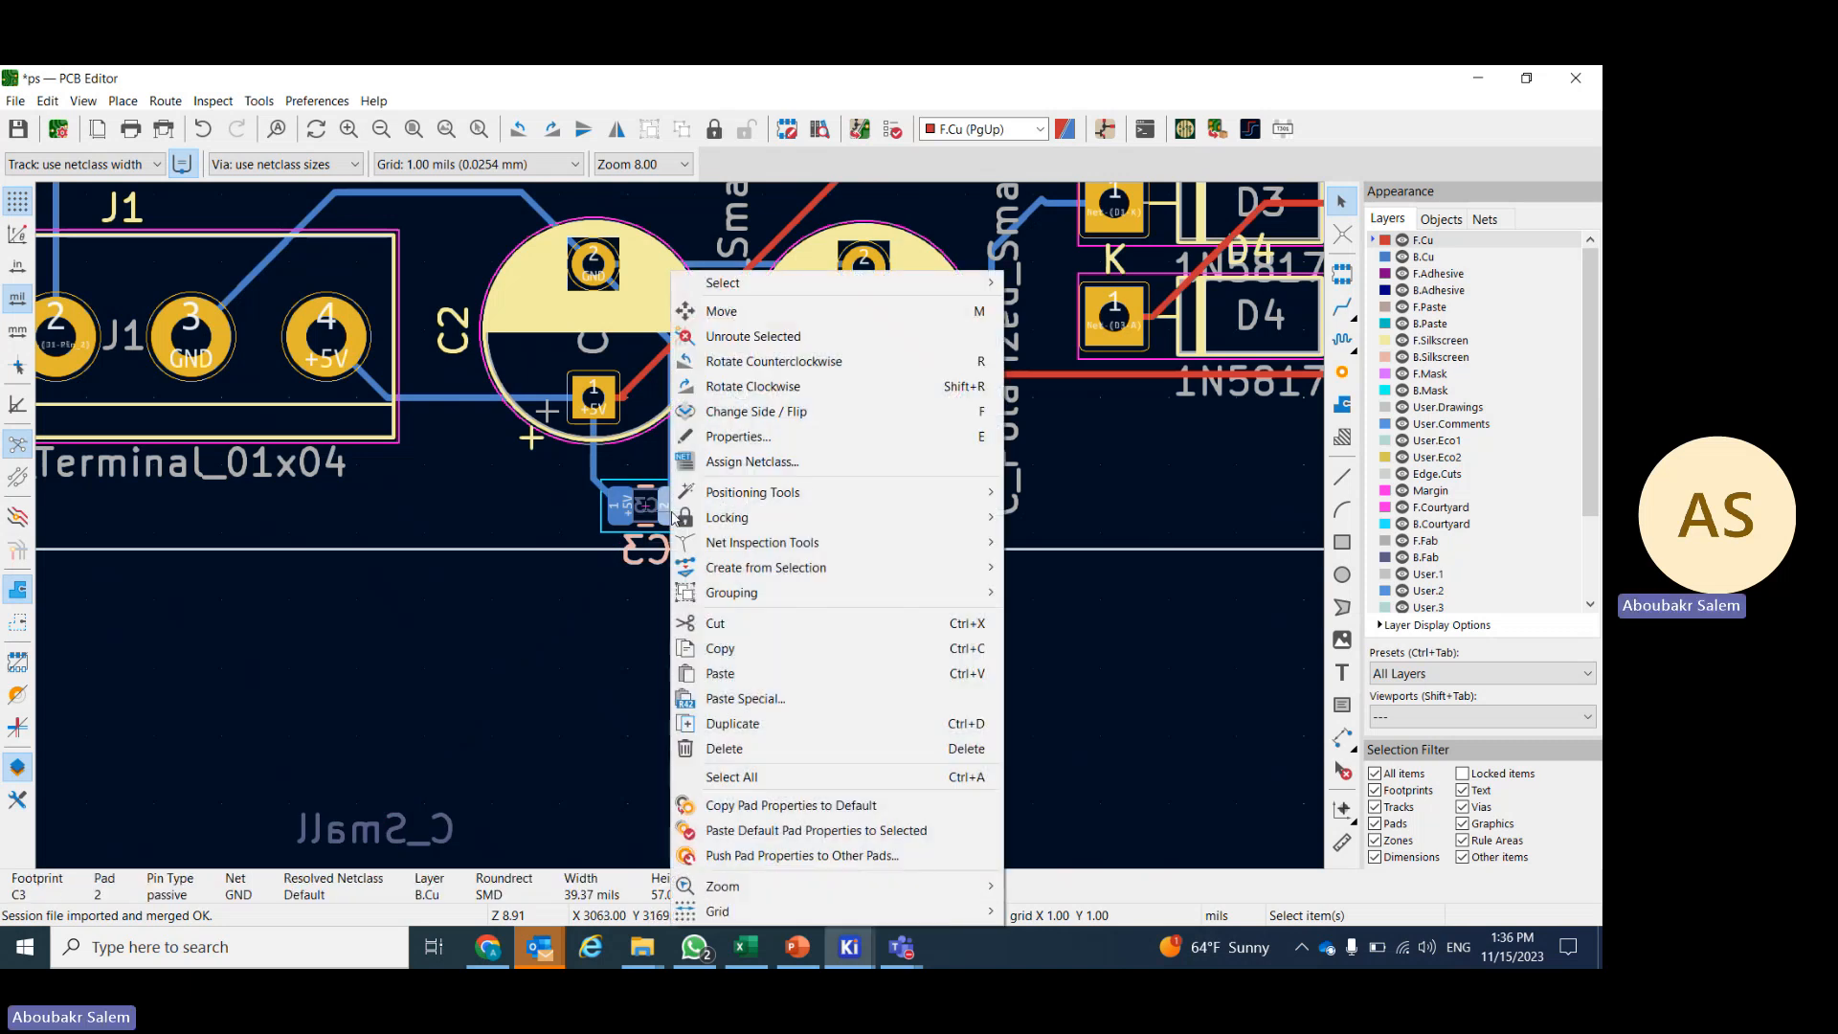
pyautogui.moveTo(737, 500)
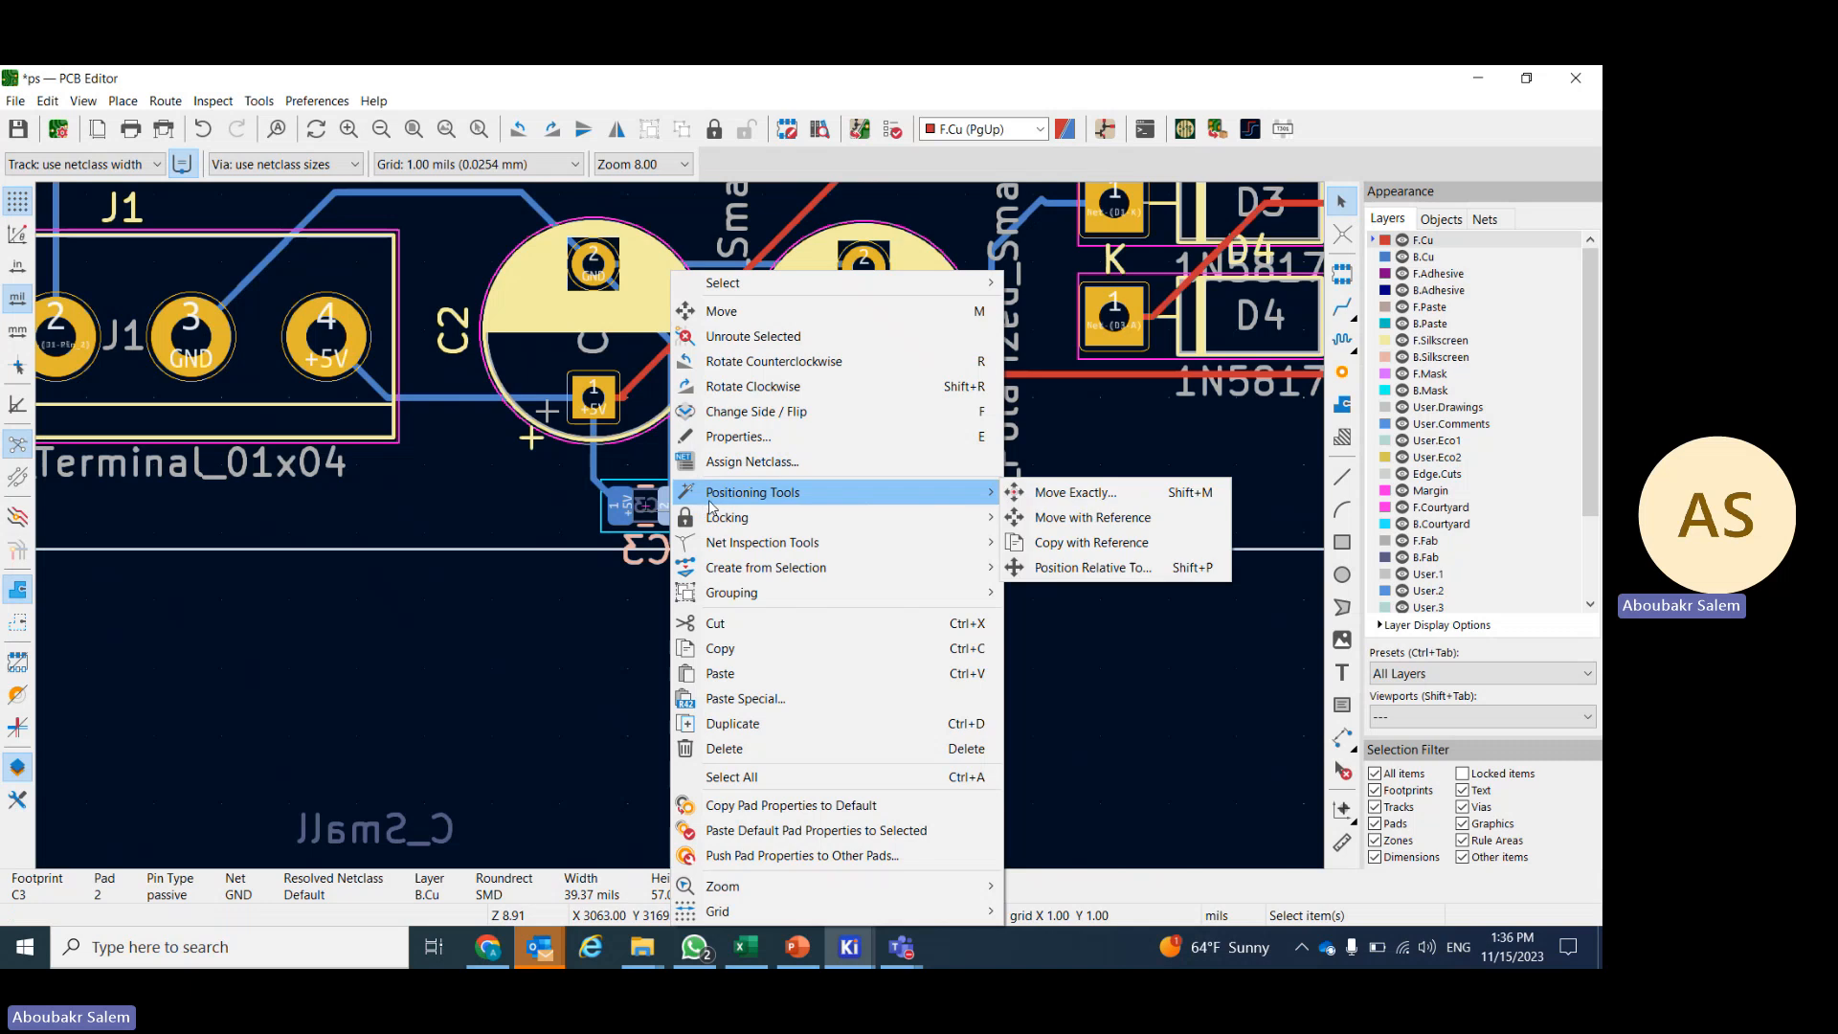
pyautogui.click(754, 411)
pyautogui.click(756, 567)
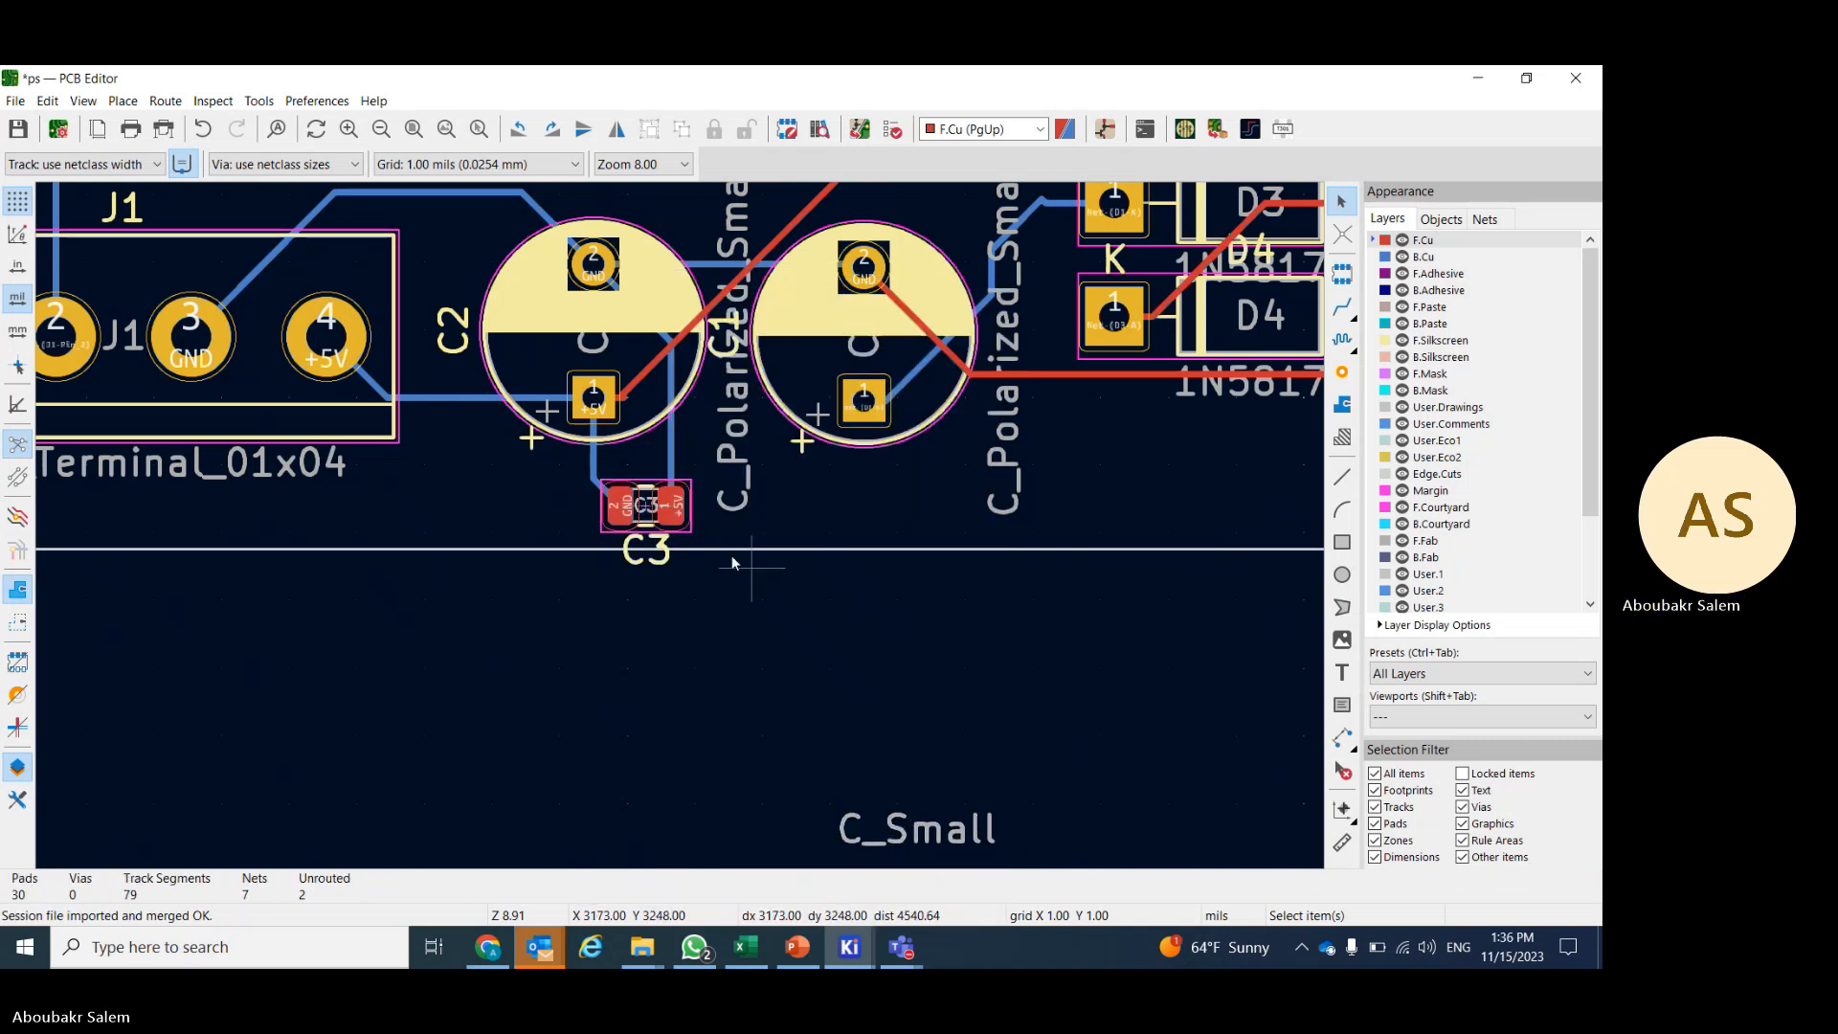
# - Delete the leftover B.Cu tracks at C3: the vertical GND segment and the two +5V segments from C2 pad 1
pyautogui.scroll(3, 702, 536)
pyautogui.click(614, 359)
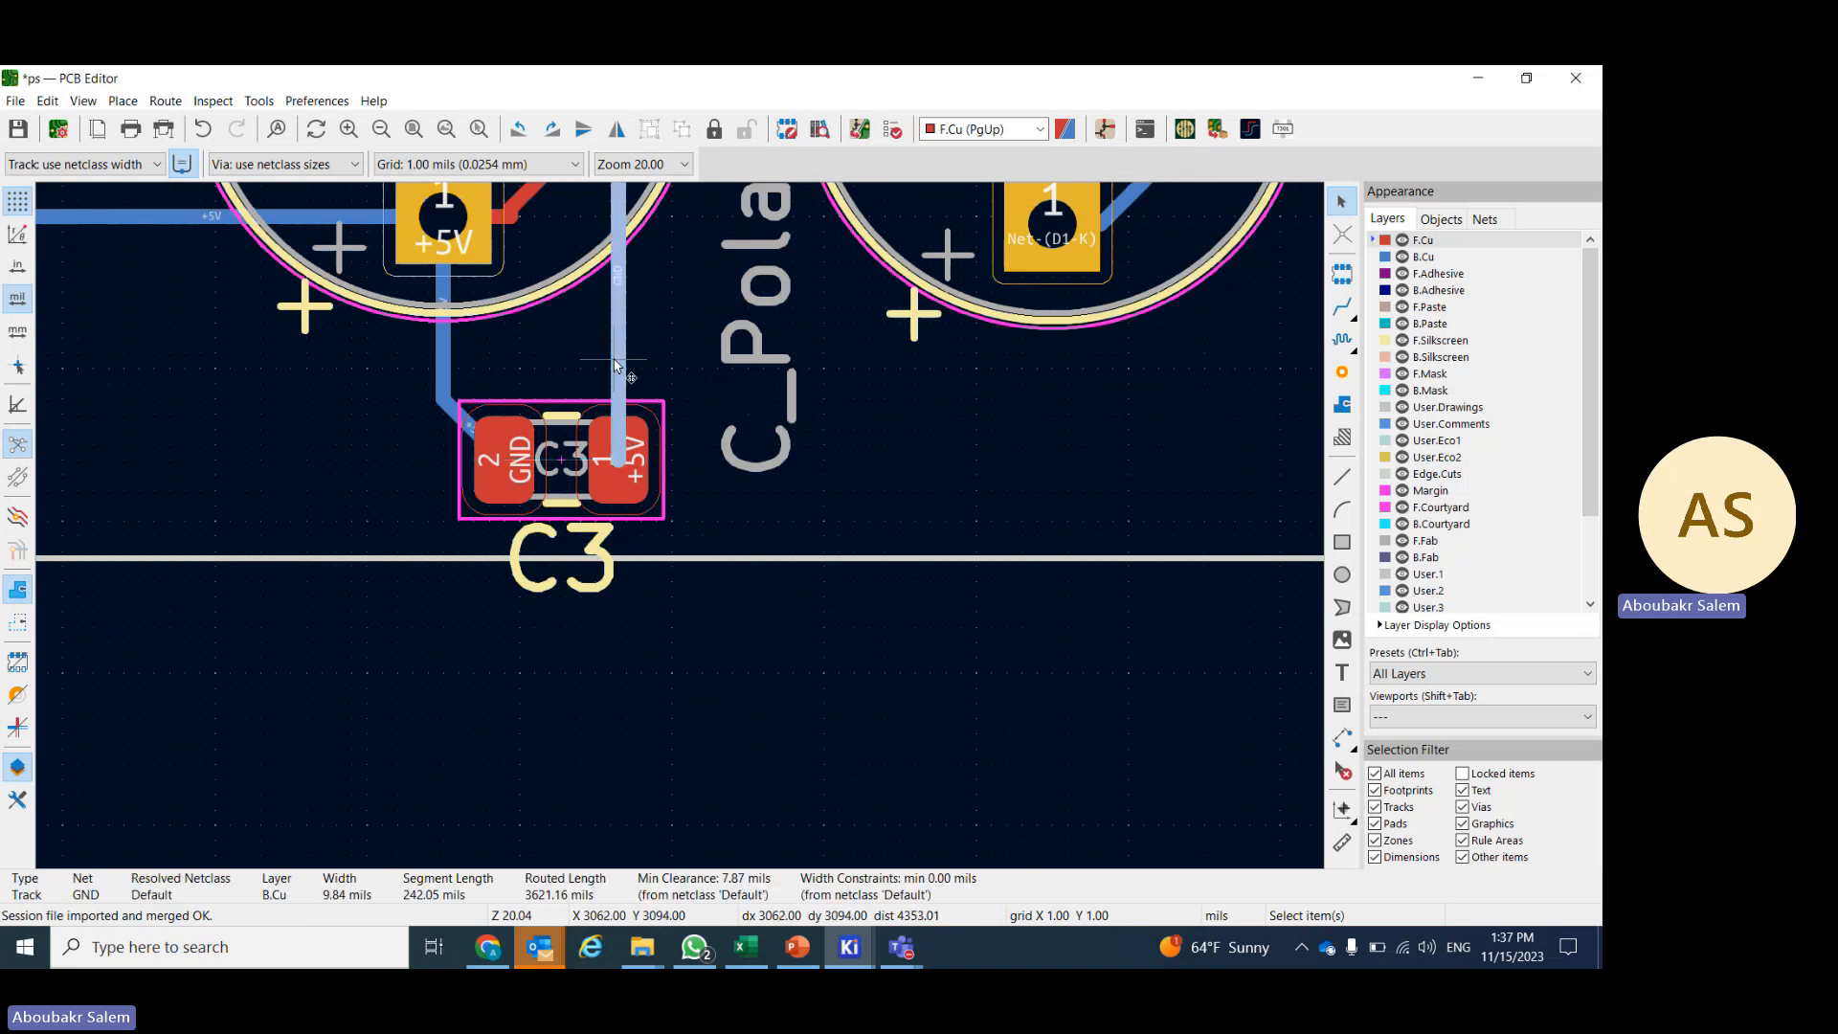
pyautogui.press('Delete')
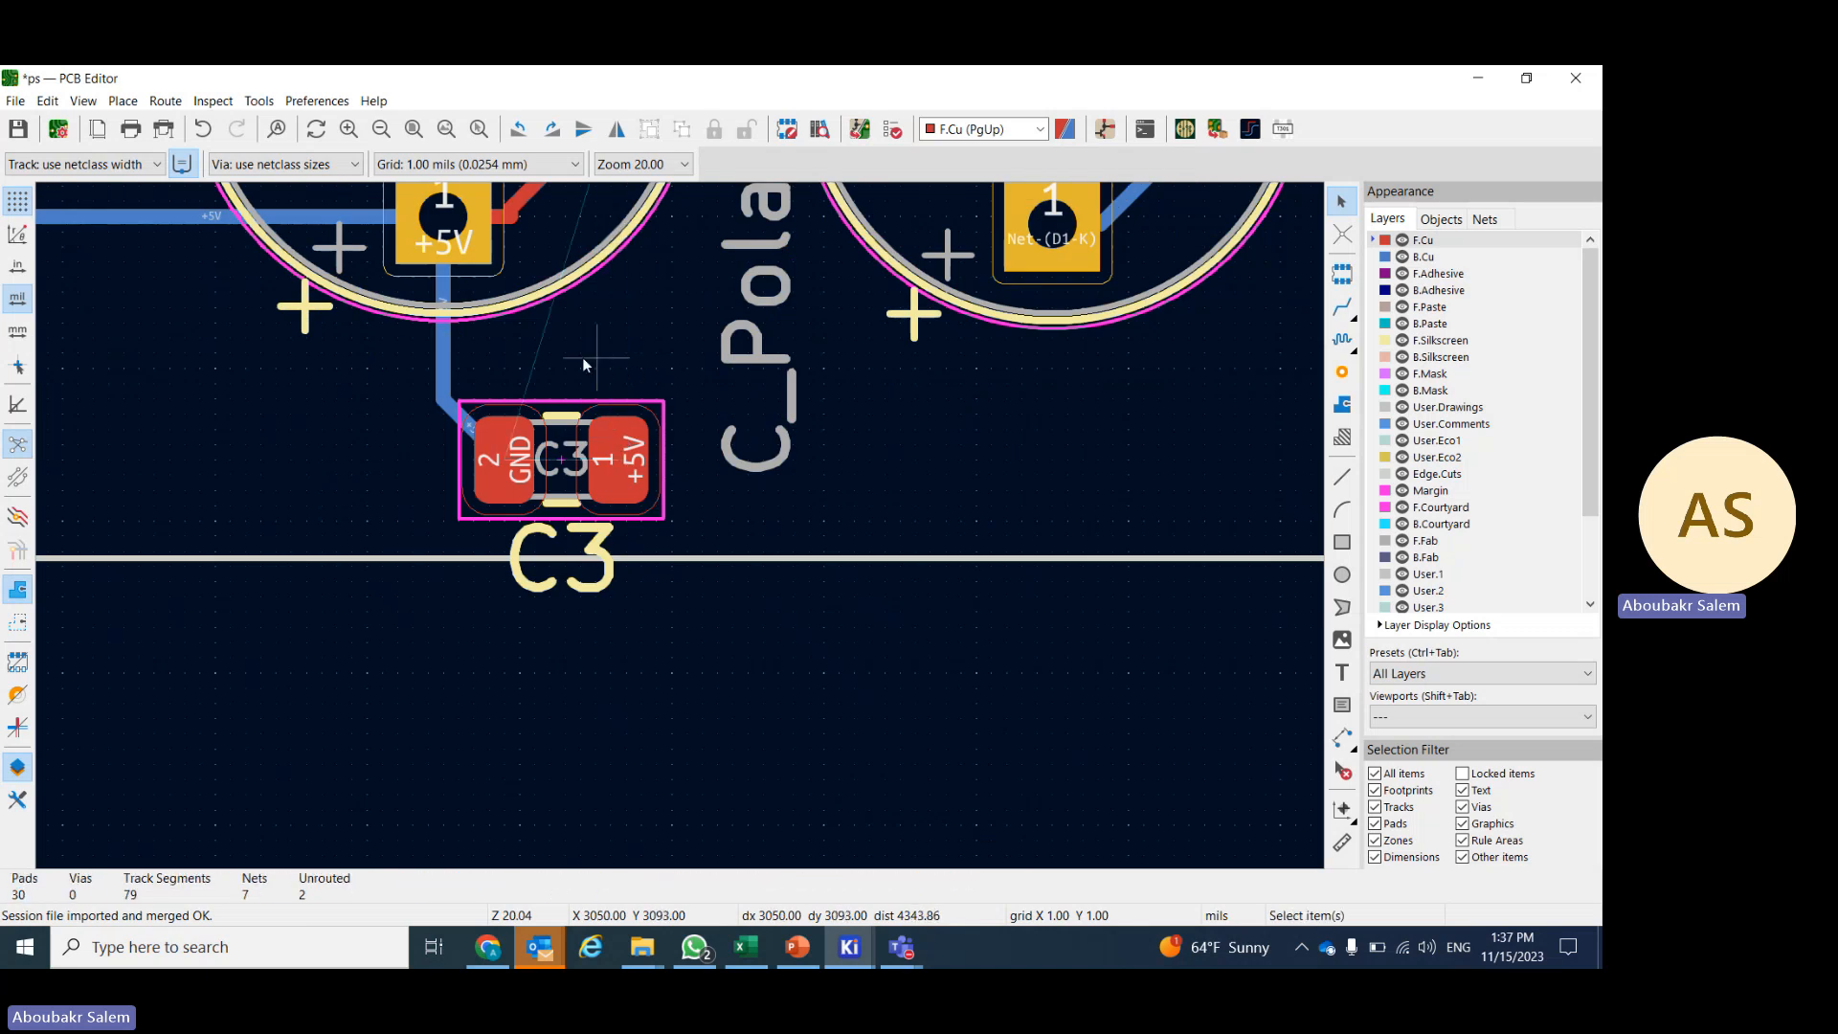
pyautogui.click(441, 359)
pyautogui.press('Delete')
pyautogui.click(450, 418)
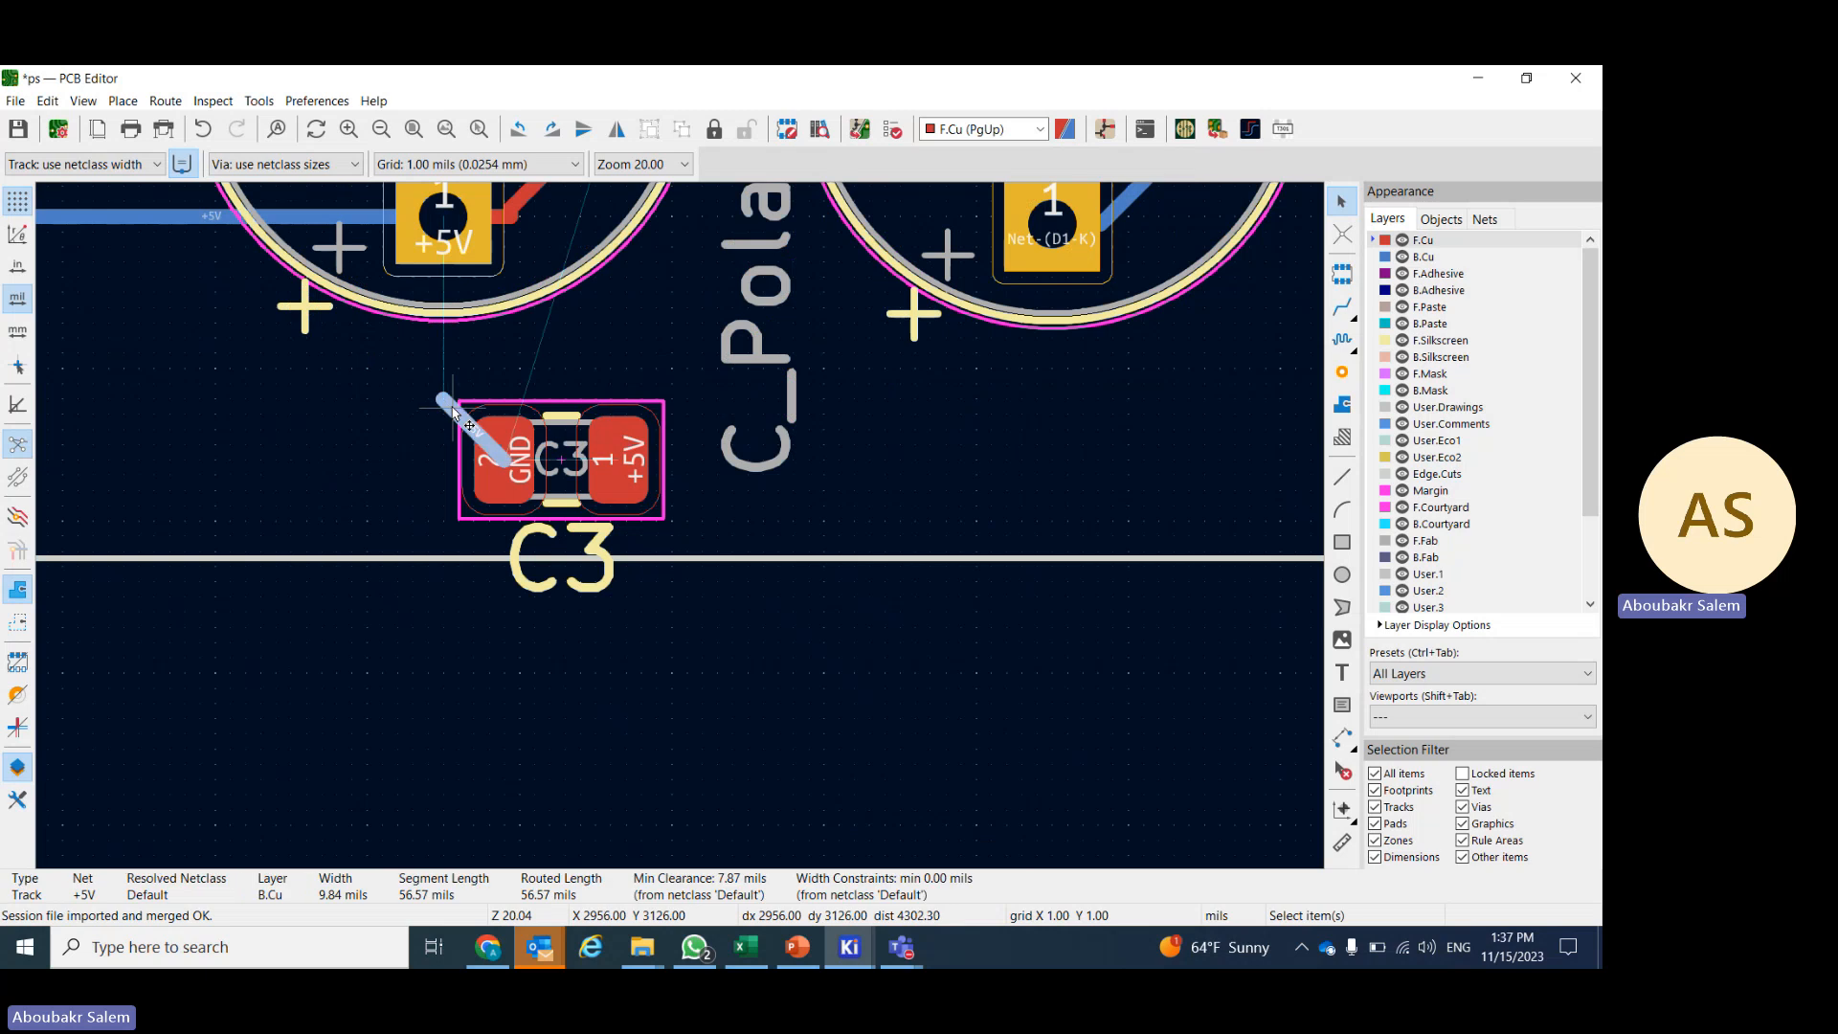
pyautogui.press('Delete')
# - Rotate C3 clockwise twice so its +5V pad faces J1
pyautogui.scroll(-1, 689, 532)
pyautogui.scroll(2, 689, 530)
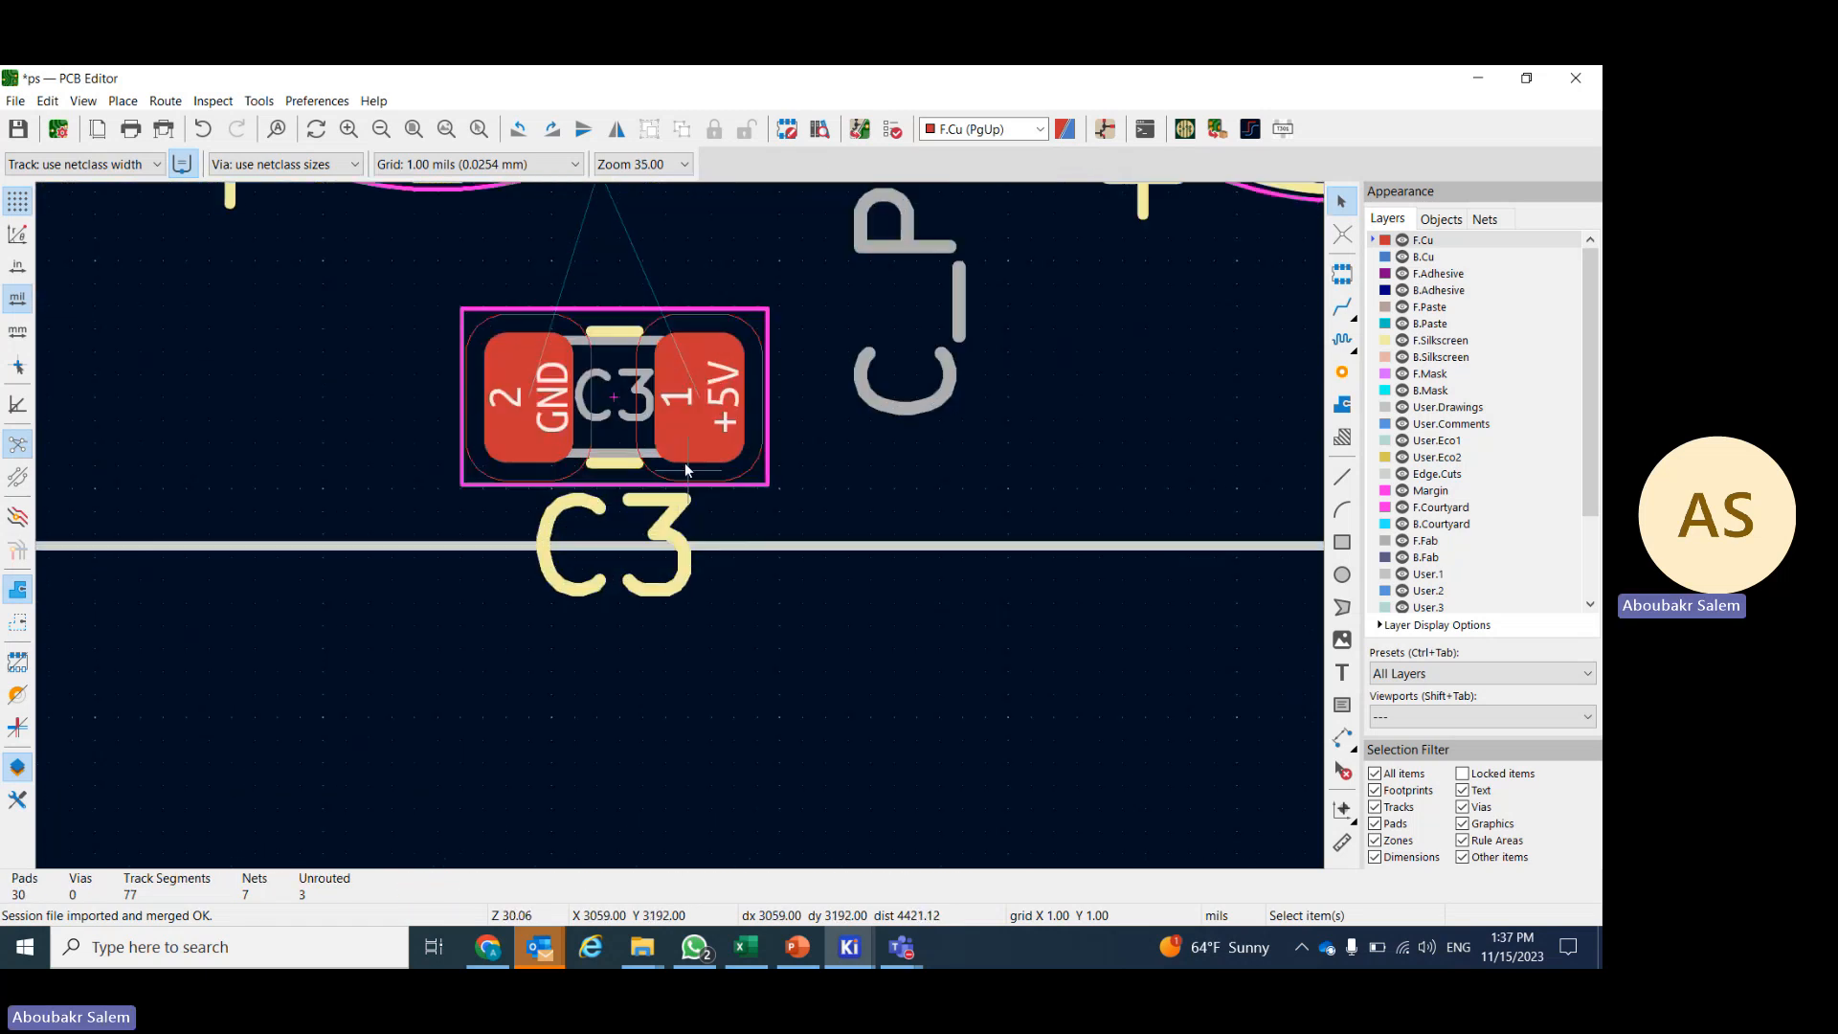
pyautogui.click(698, 417)
pyautogui.rightClick(700, 420)
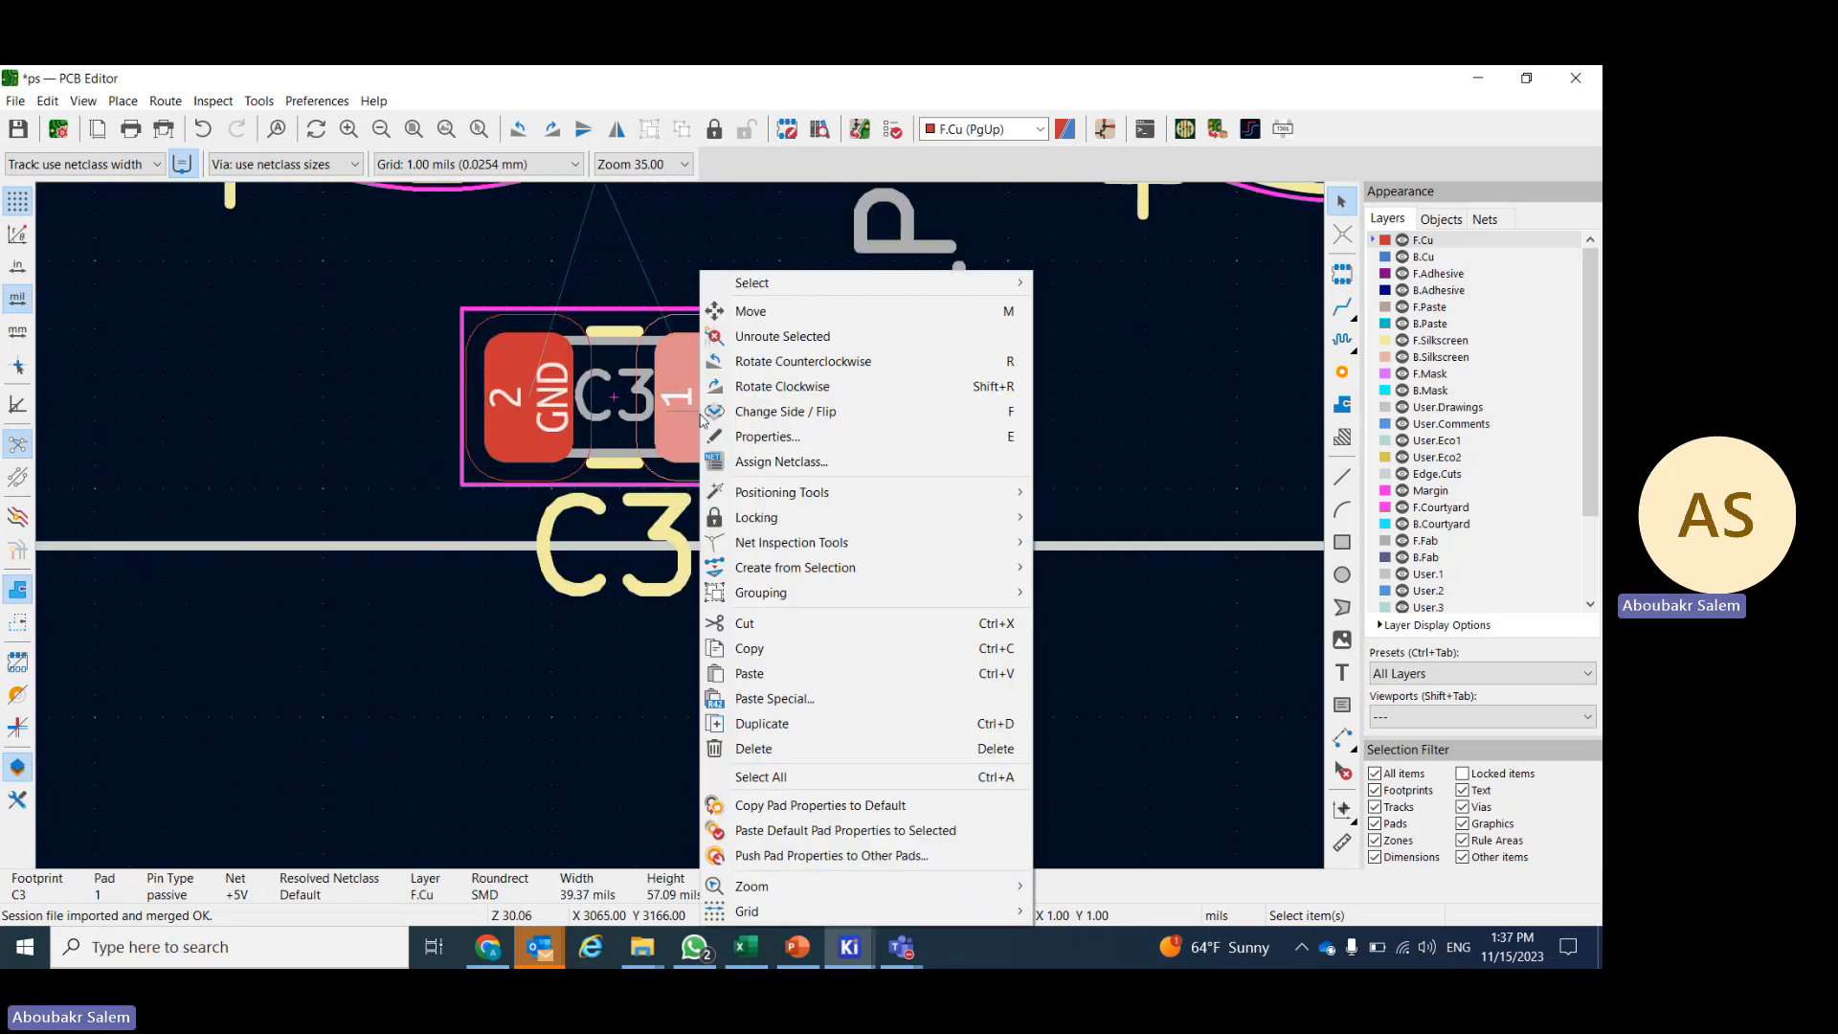
pyautogui.click(756, 386)
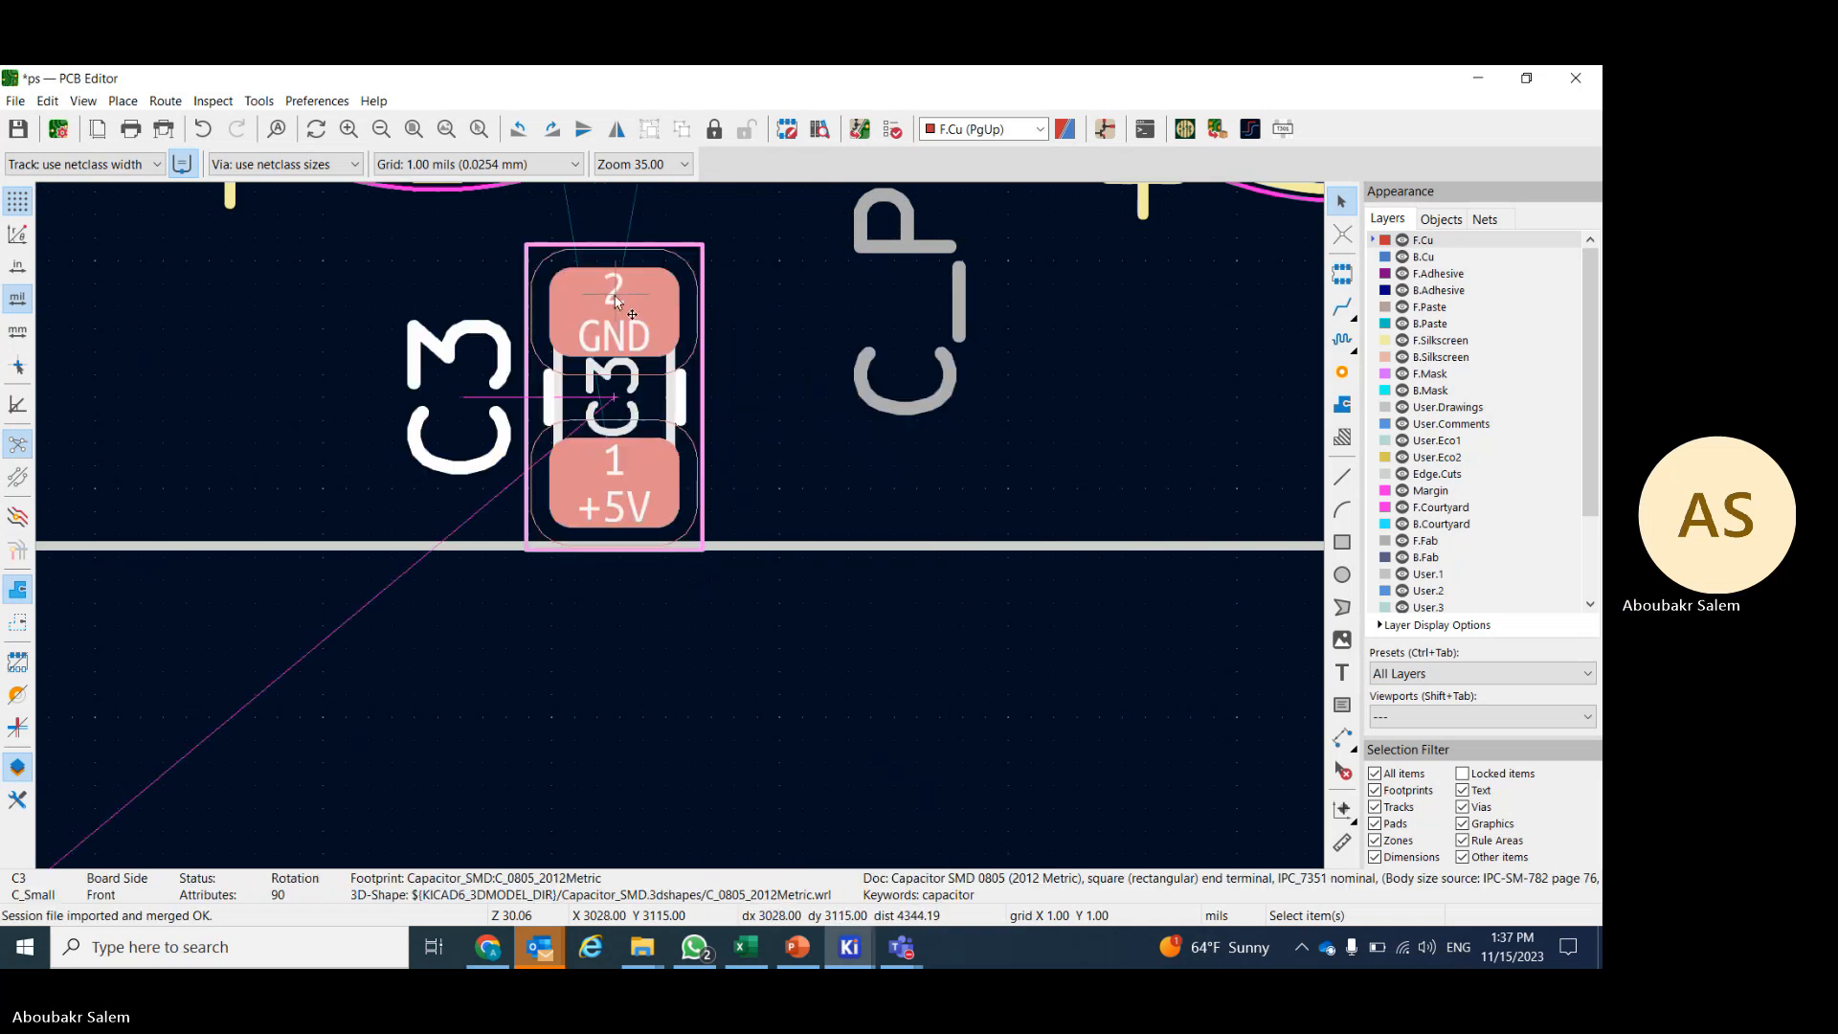
pyautogui.rightClick(619, 307)
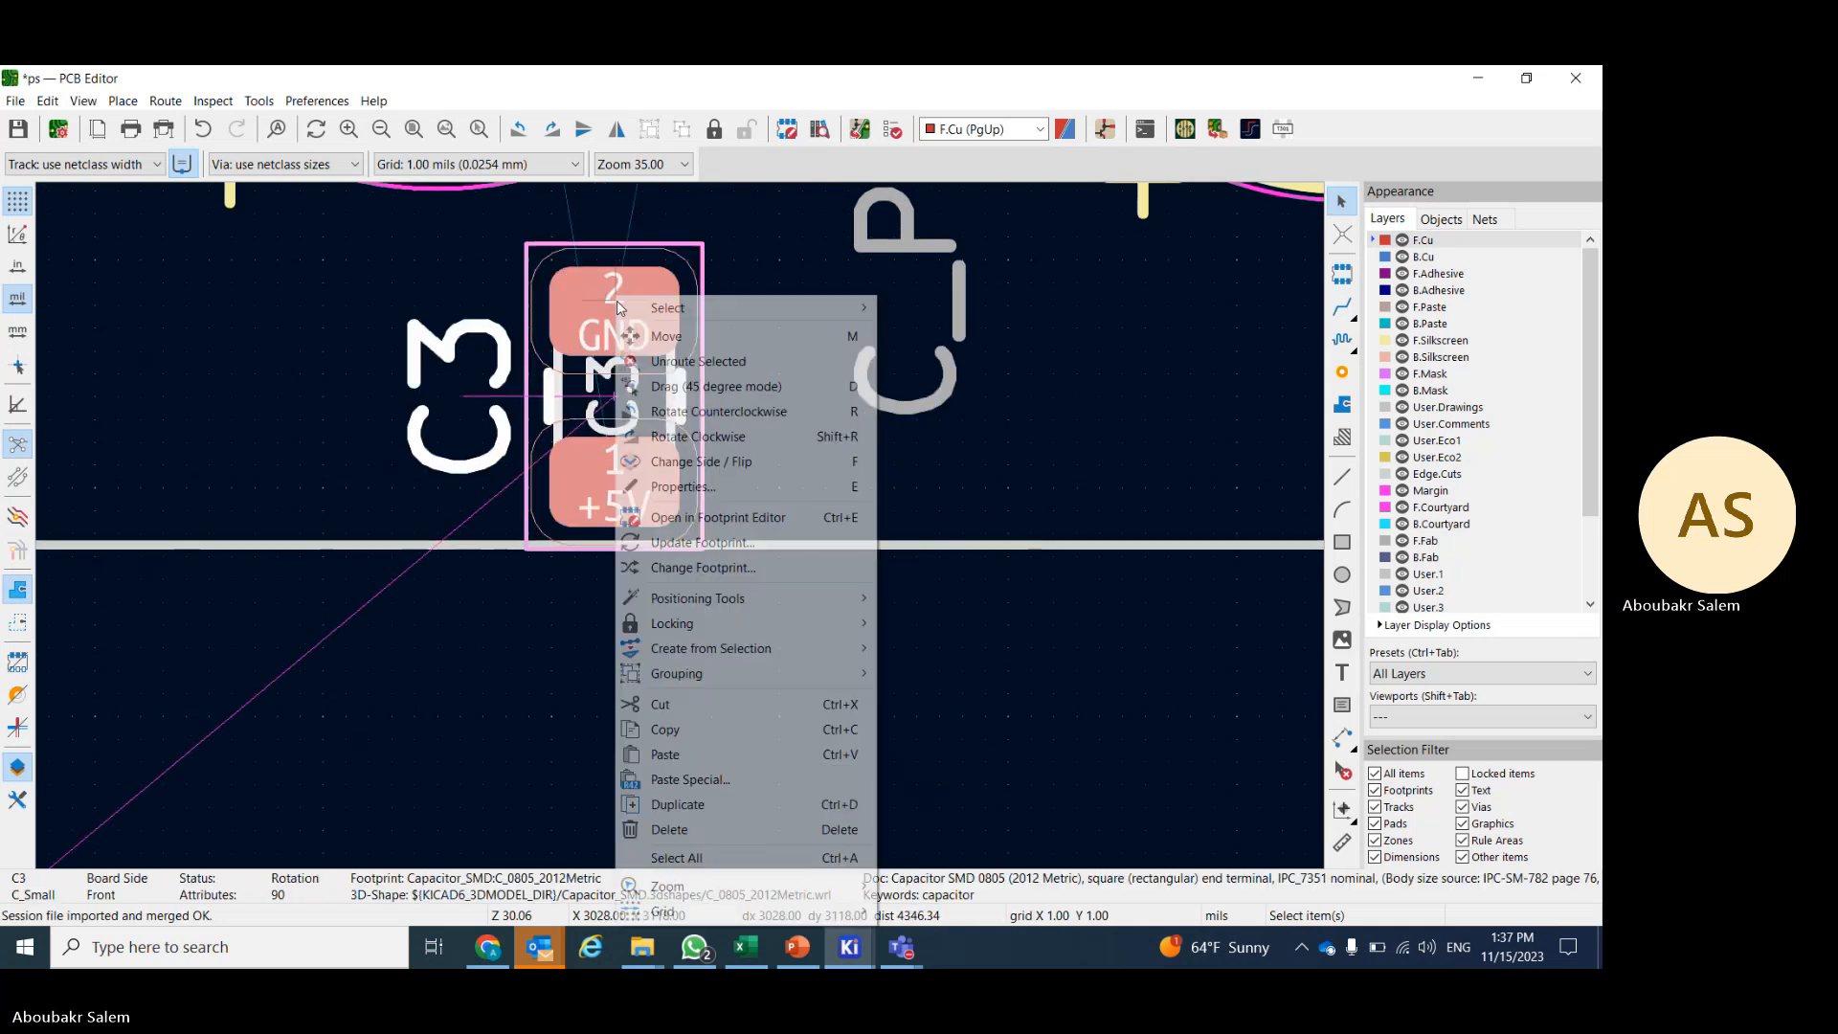
pyautogui.click(684, 438)
pyautogui.click(796, 498)
pyautogui.scroll(-4, 797, 497)
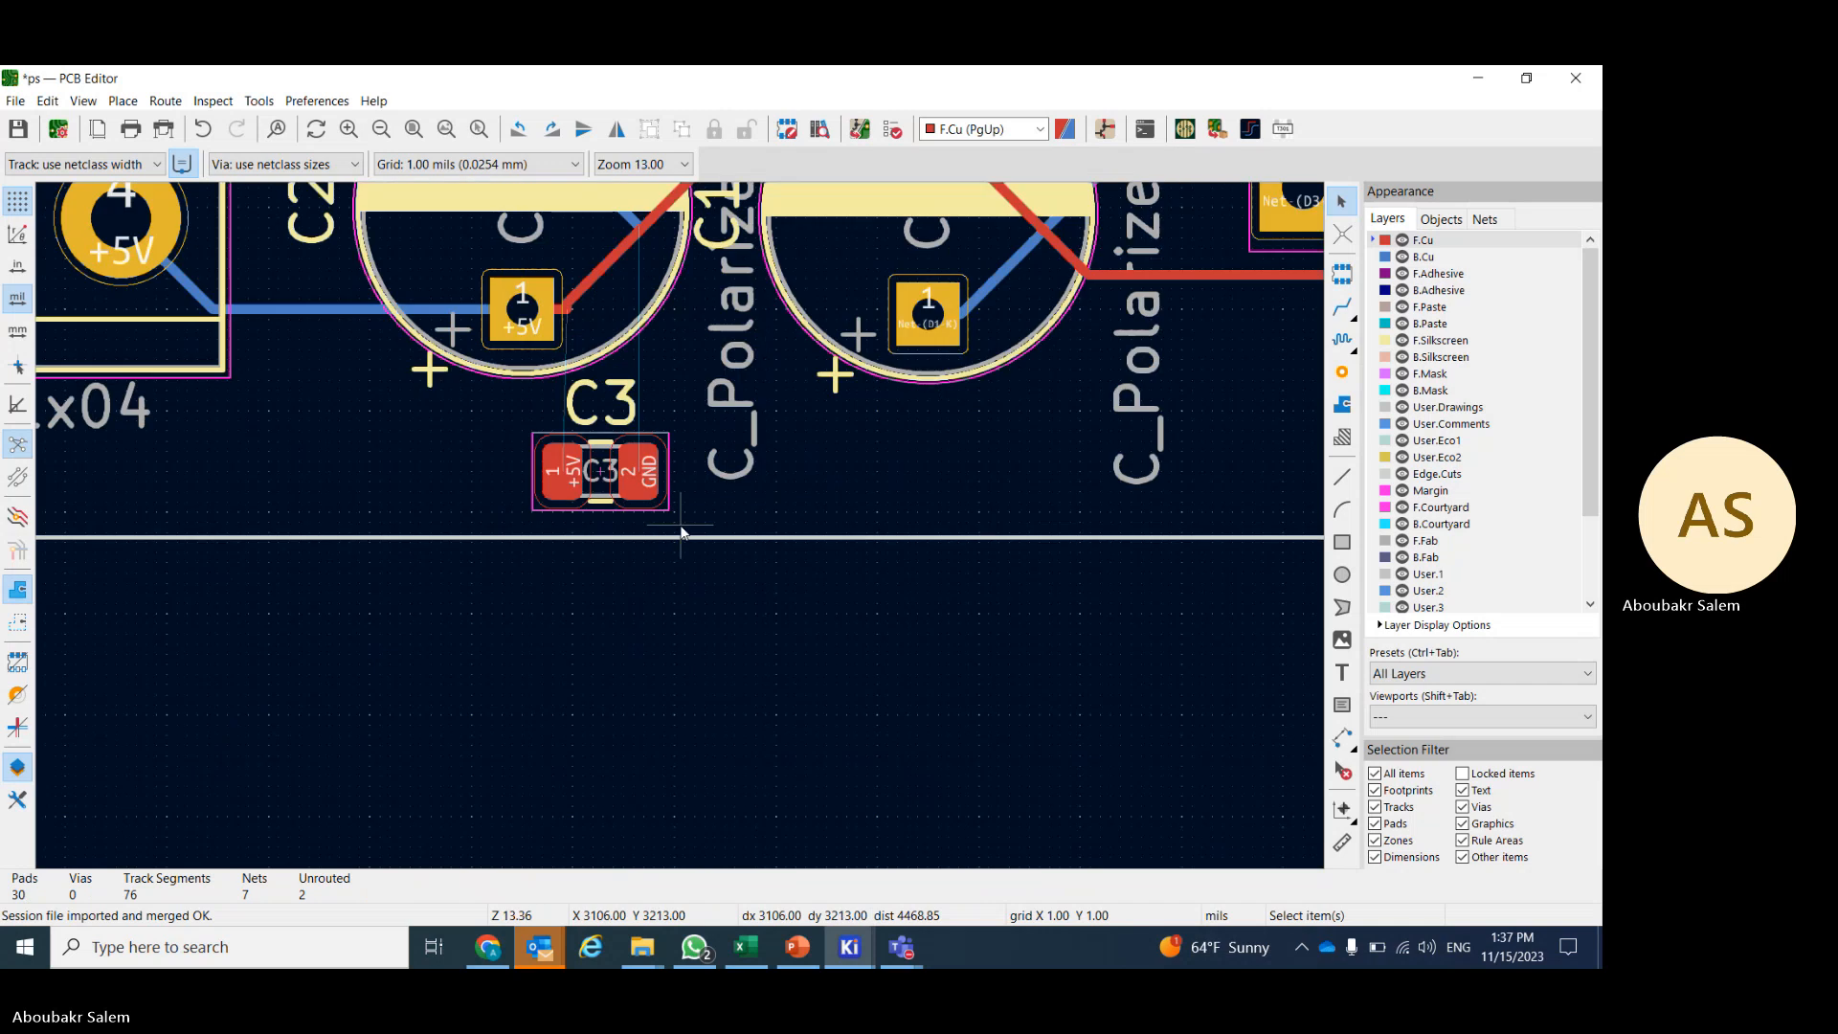
pyautogui.scroll(-3, 683, 532)
pyautogui.scroll(-3, 681, 525)
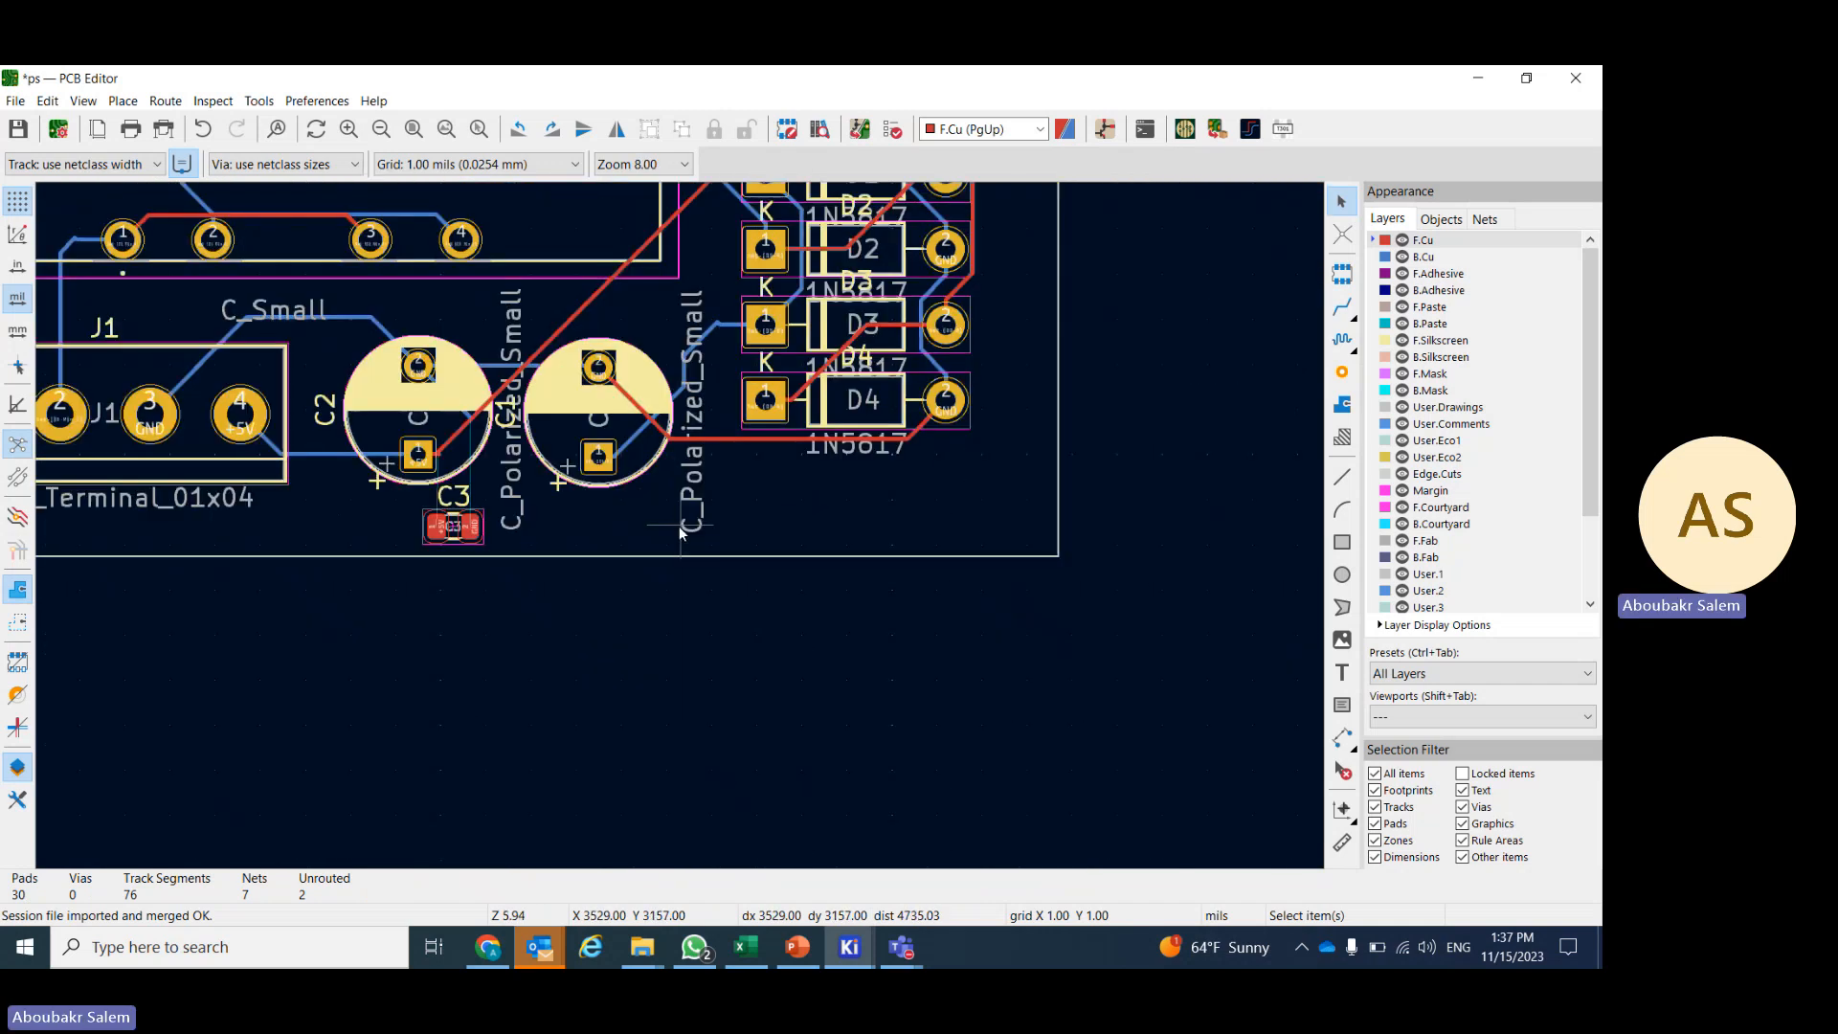
pyautogui.scroll(2, 600, 525)
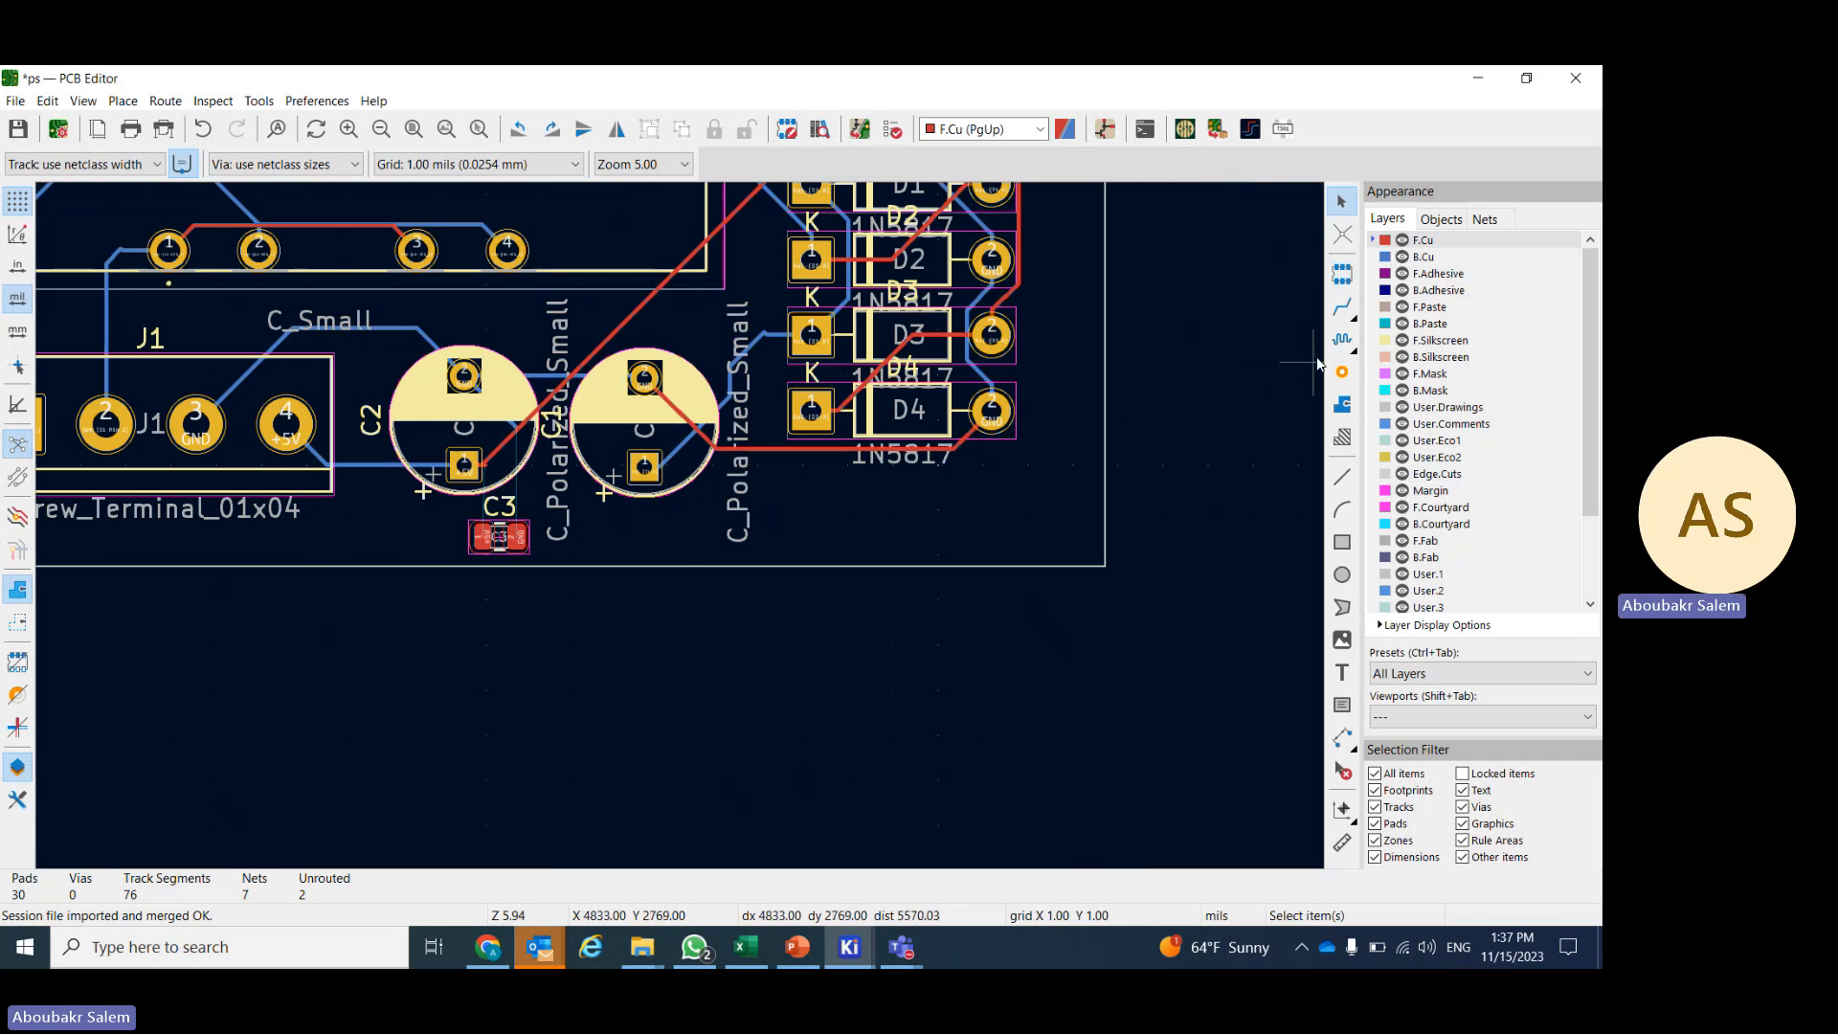
pyautogui.click(1342, 306)
pyautogui.scroll(4, 494, 528)
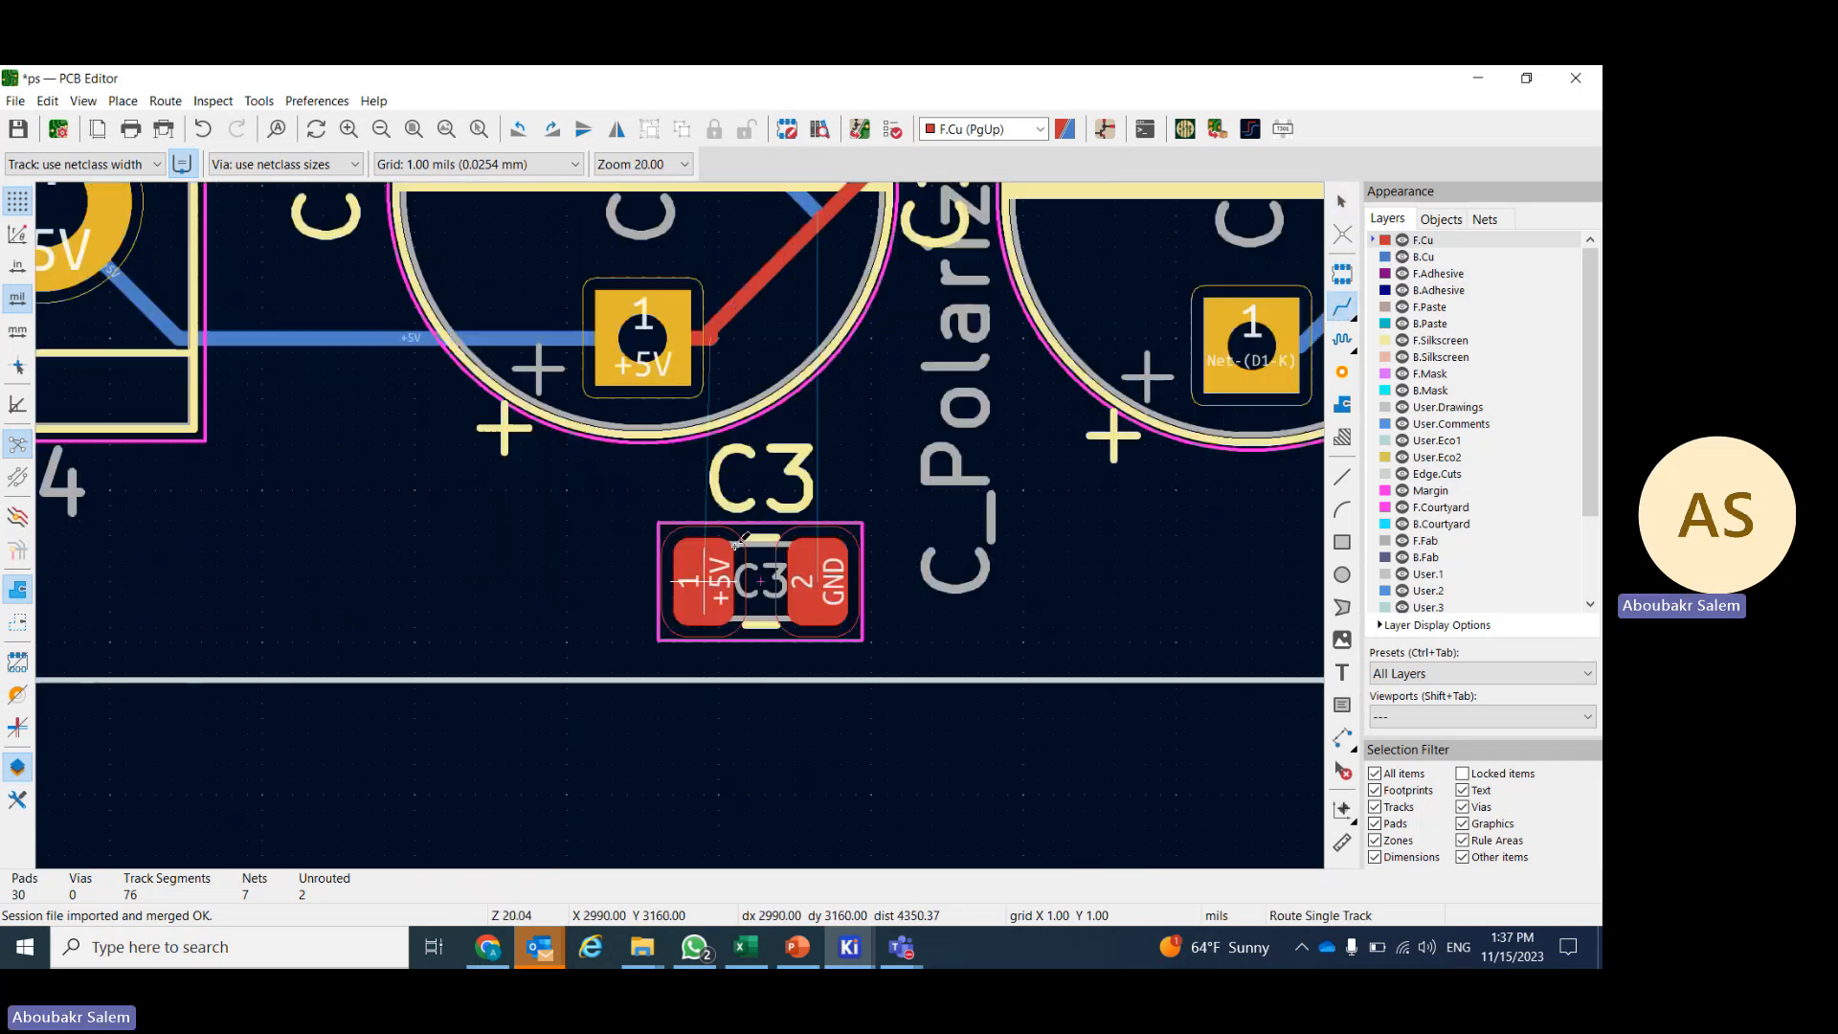
pyautogui.click(816, 574)
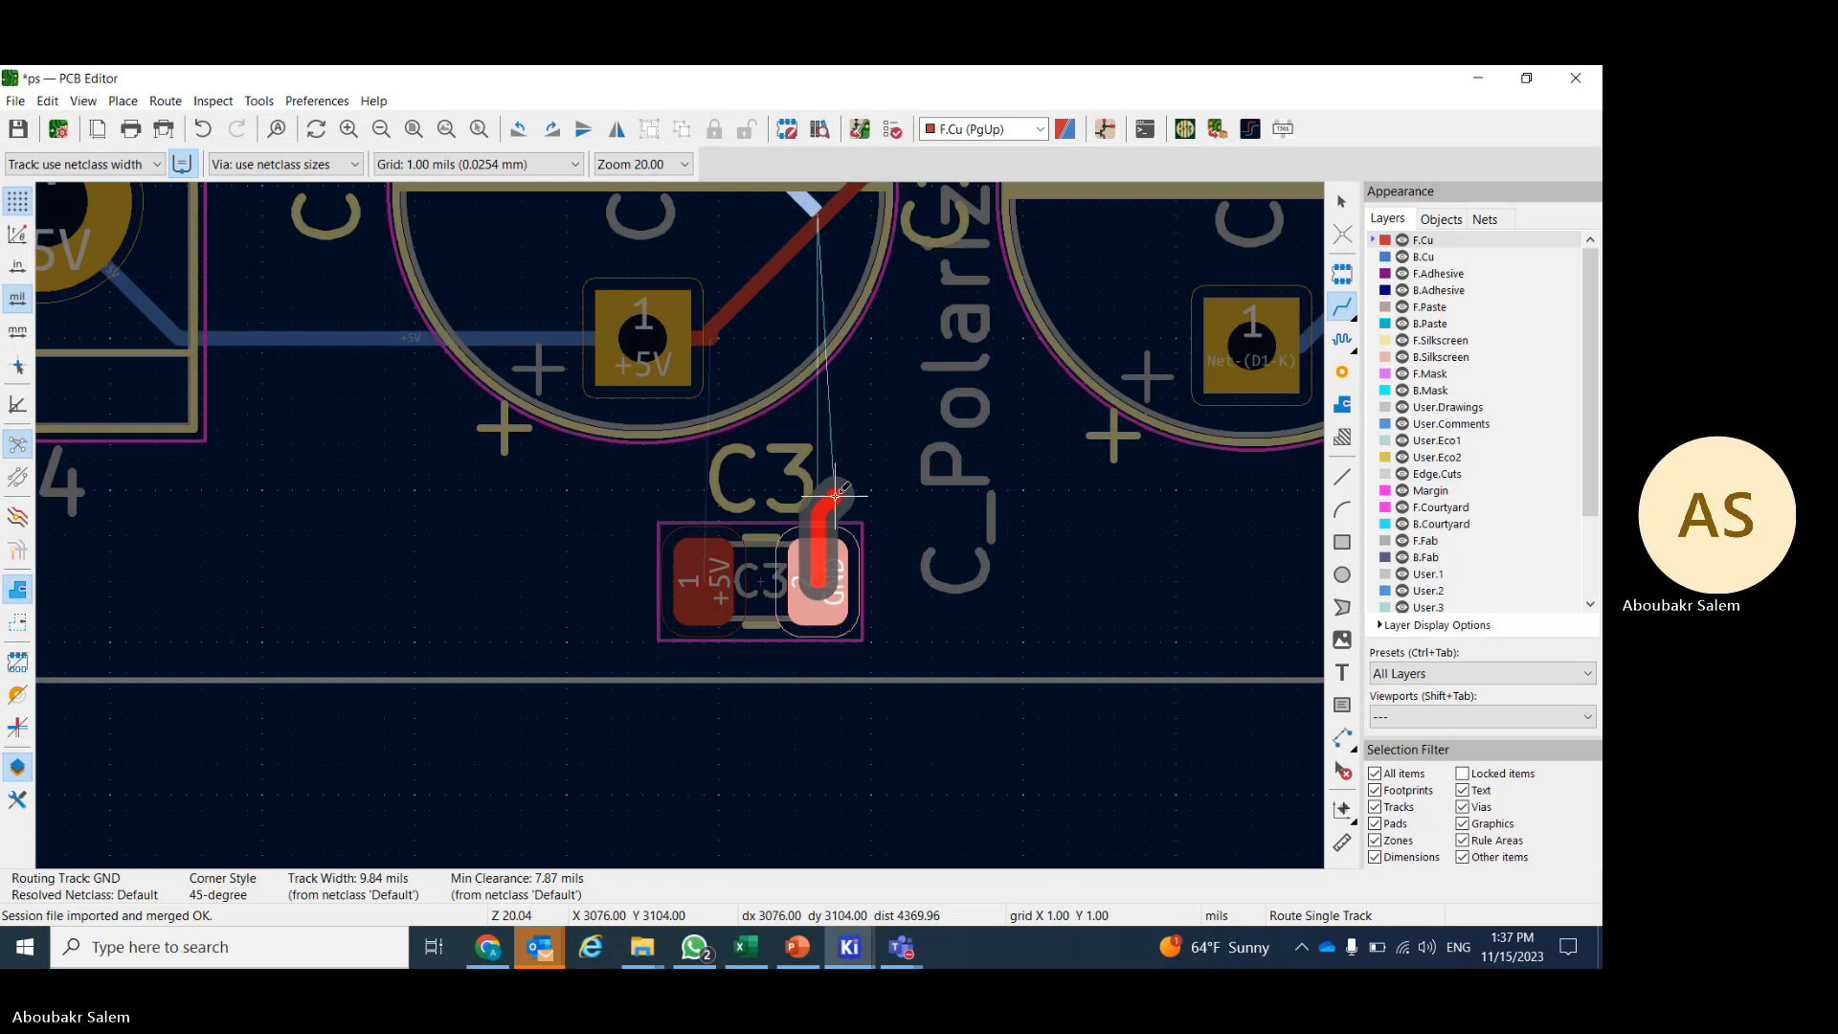
pyautogui.scroll(-3, 836, 495)
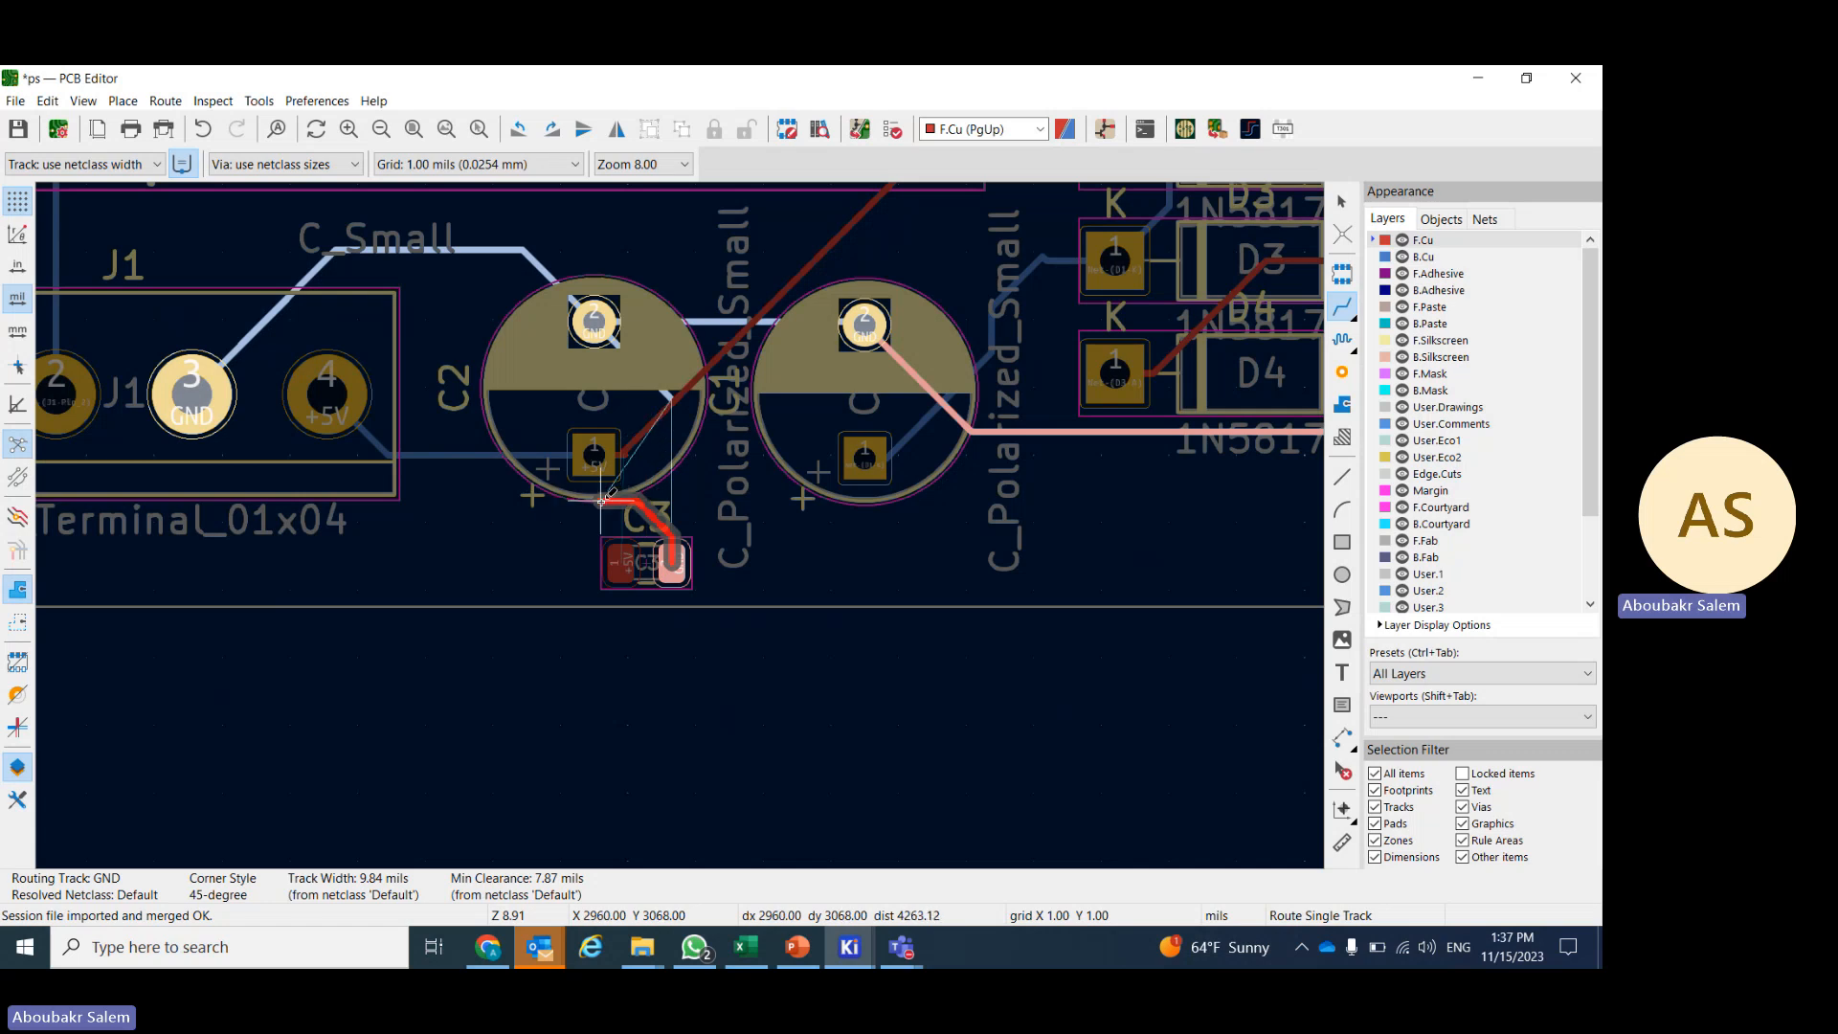
pyautogui.scroll(4, 601, 500)
pyautogui.press('Escape')
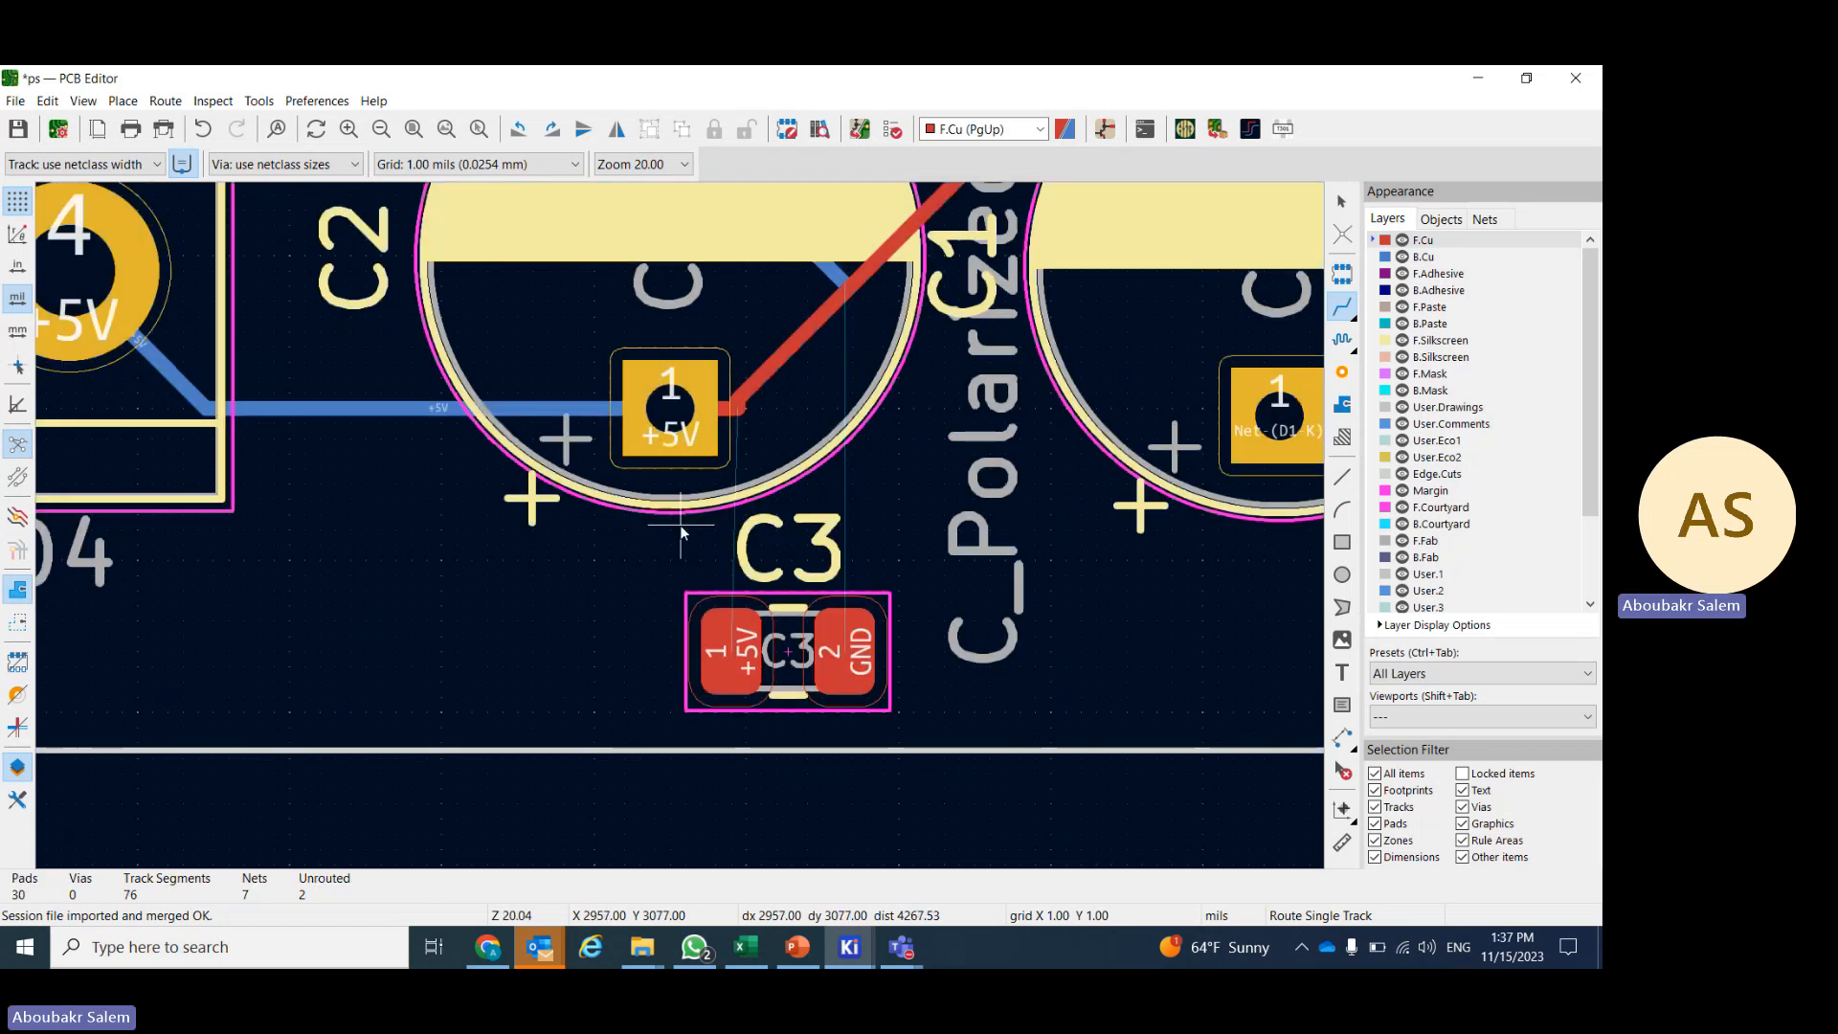
pyautogui.press('Escape')
# - Move C3 along the board's lower edge toward J1, placing it below the gap between J1 and C2
pyautogui.click(731, 651)
pyautogui.moveTo(732, 650); pyautogui.dragTo(414, 650)
pyautogui.click(620, 629)
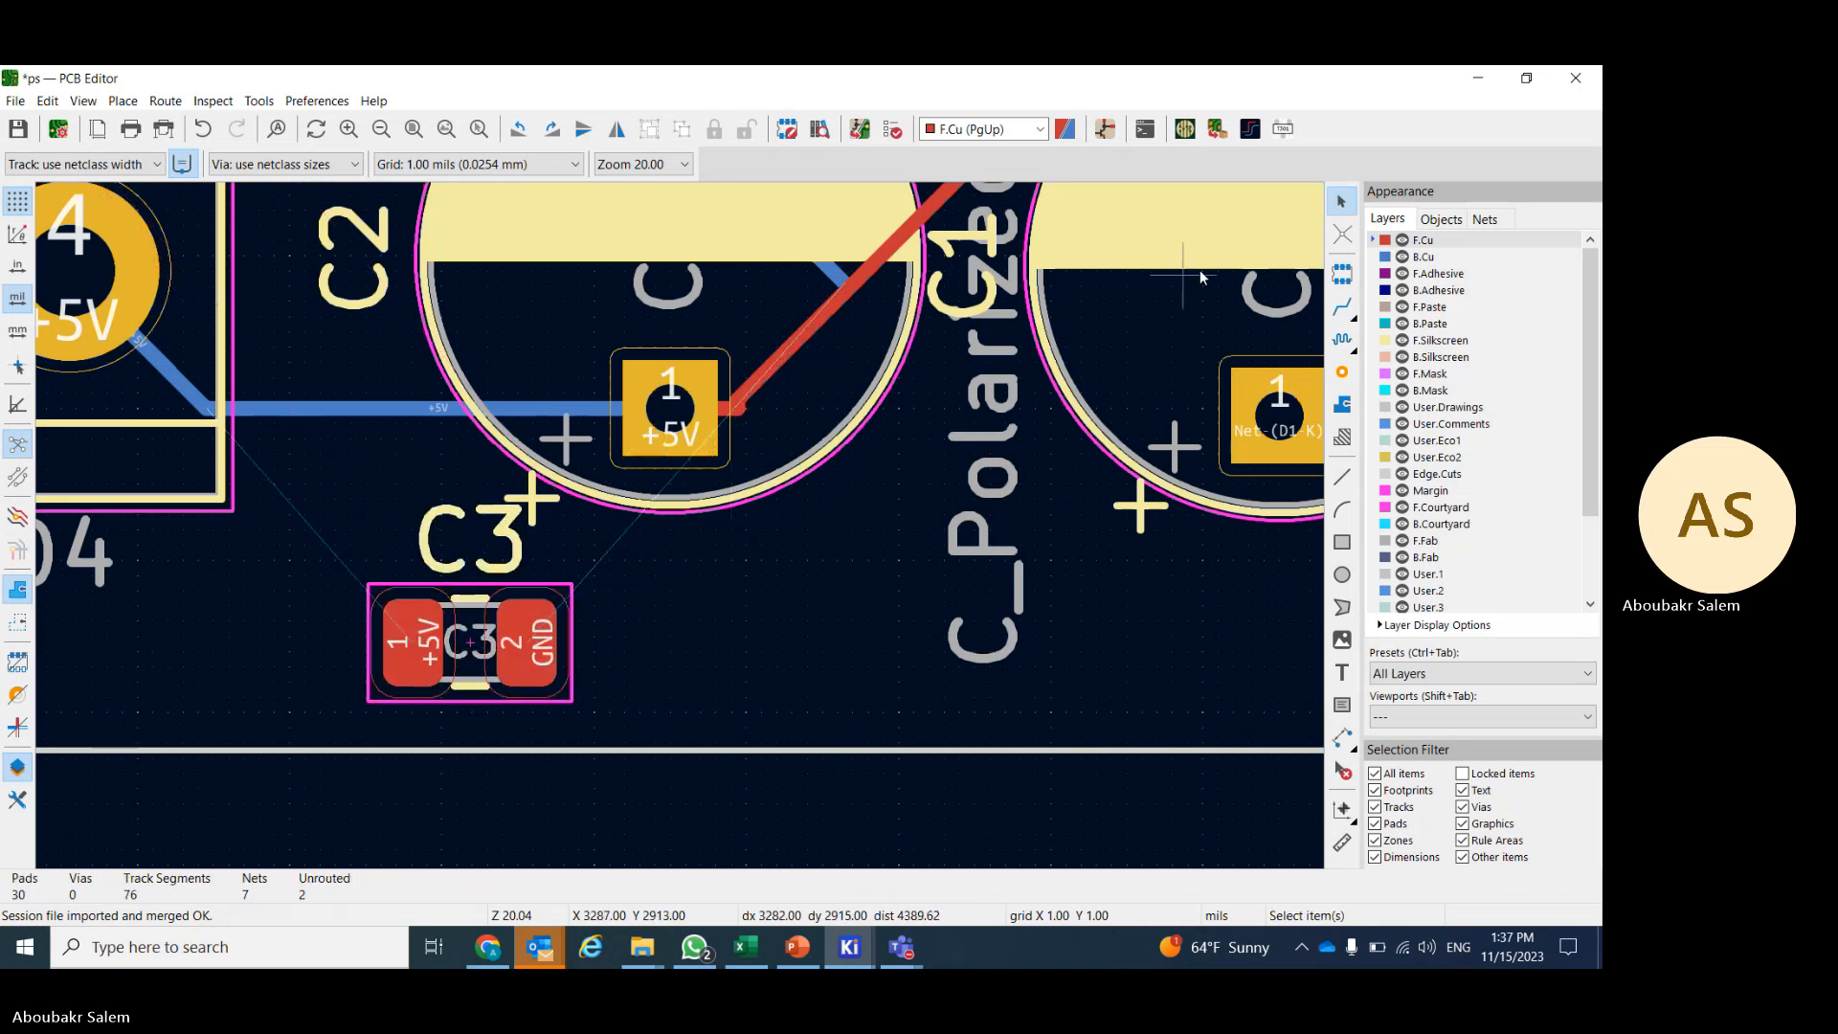
# - Route F.Cu tracks from C3's GND pad to C2 pad 2 and from C3's +5V pad to J1 pad 4
pyautogui.click(1344, 308)
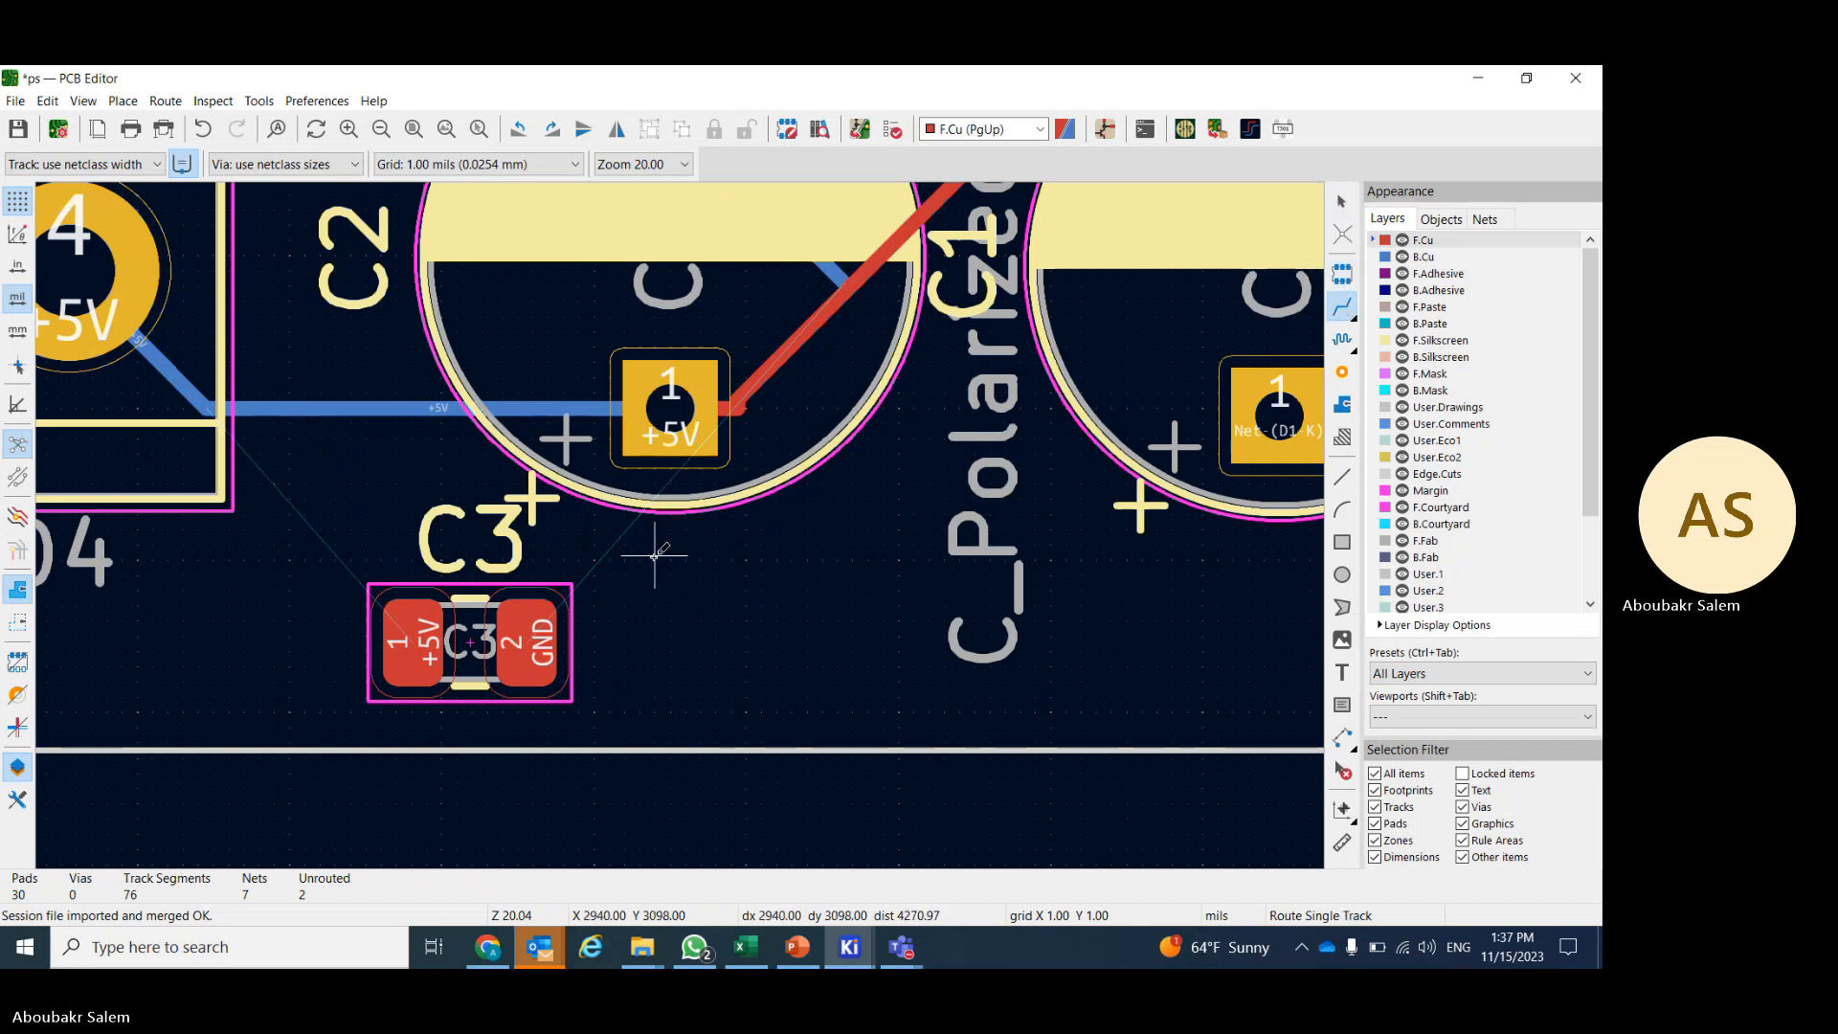
pyautogui.click(536, 625)
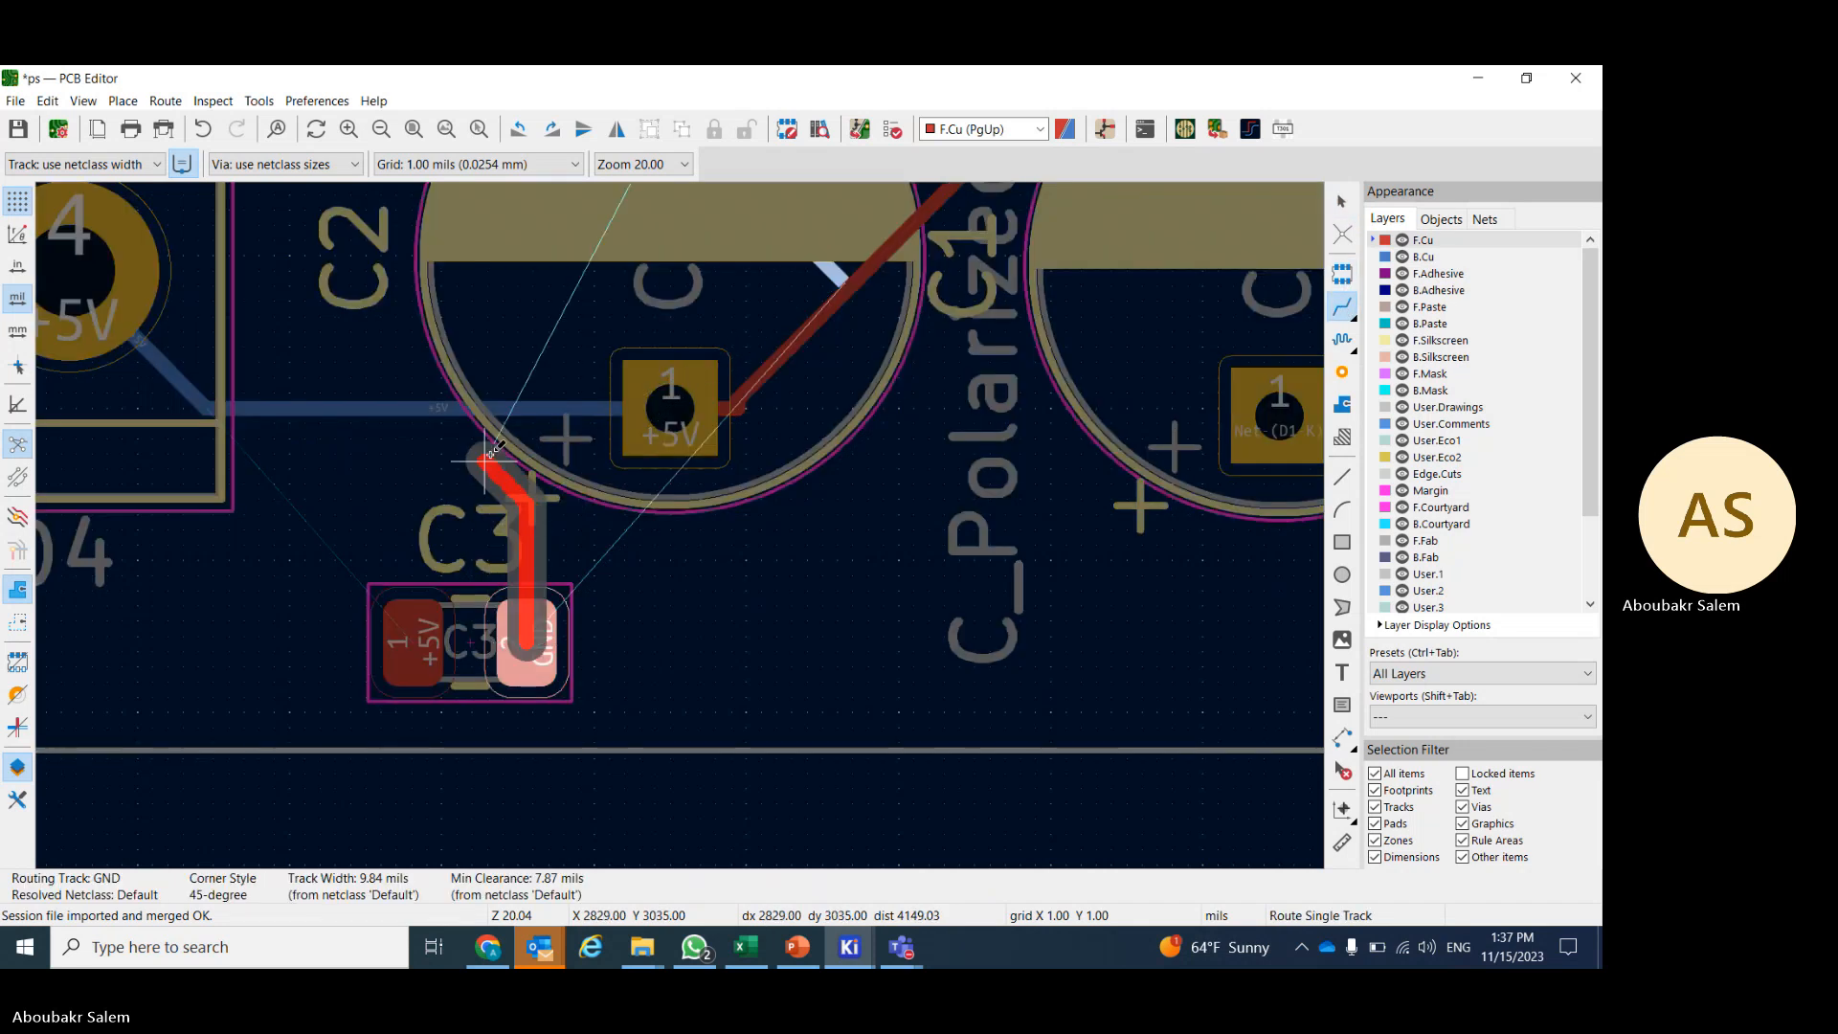
pyautogui.scroll(-2, 527, 335)
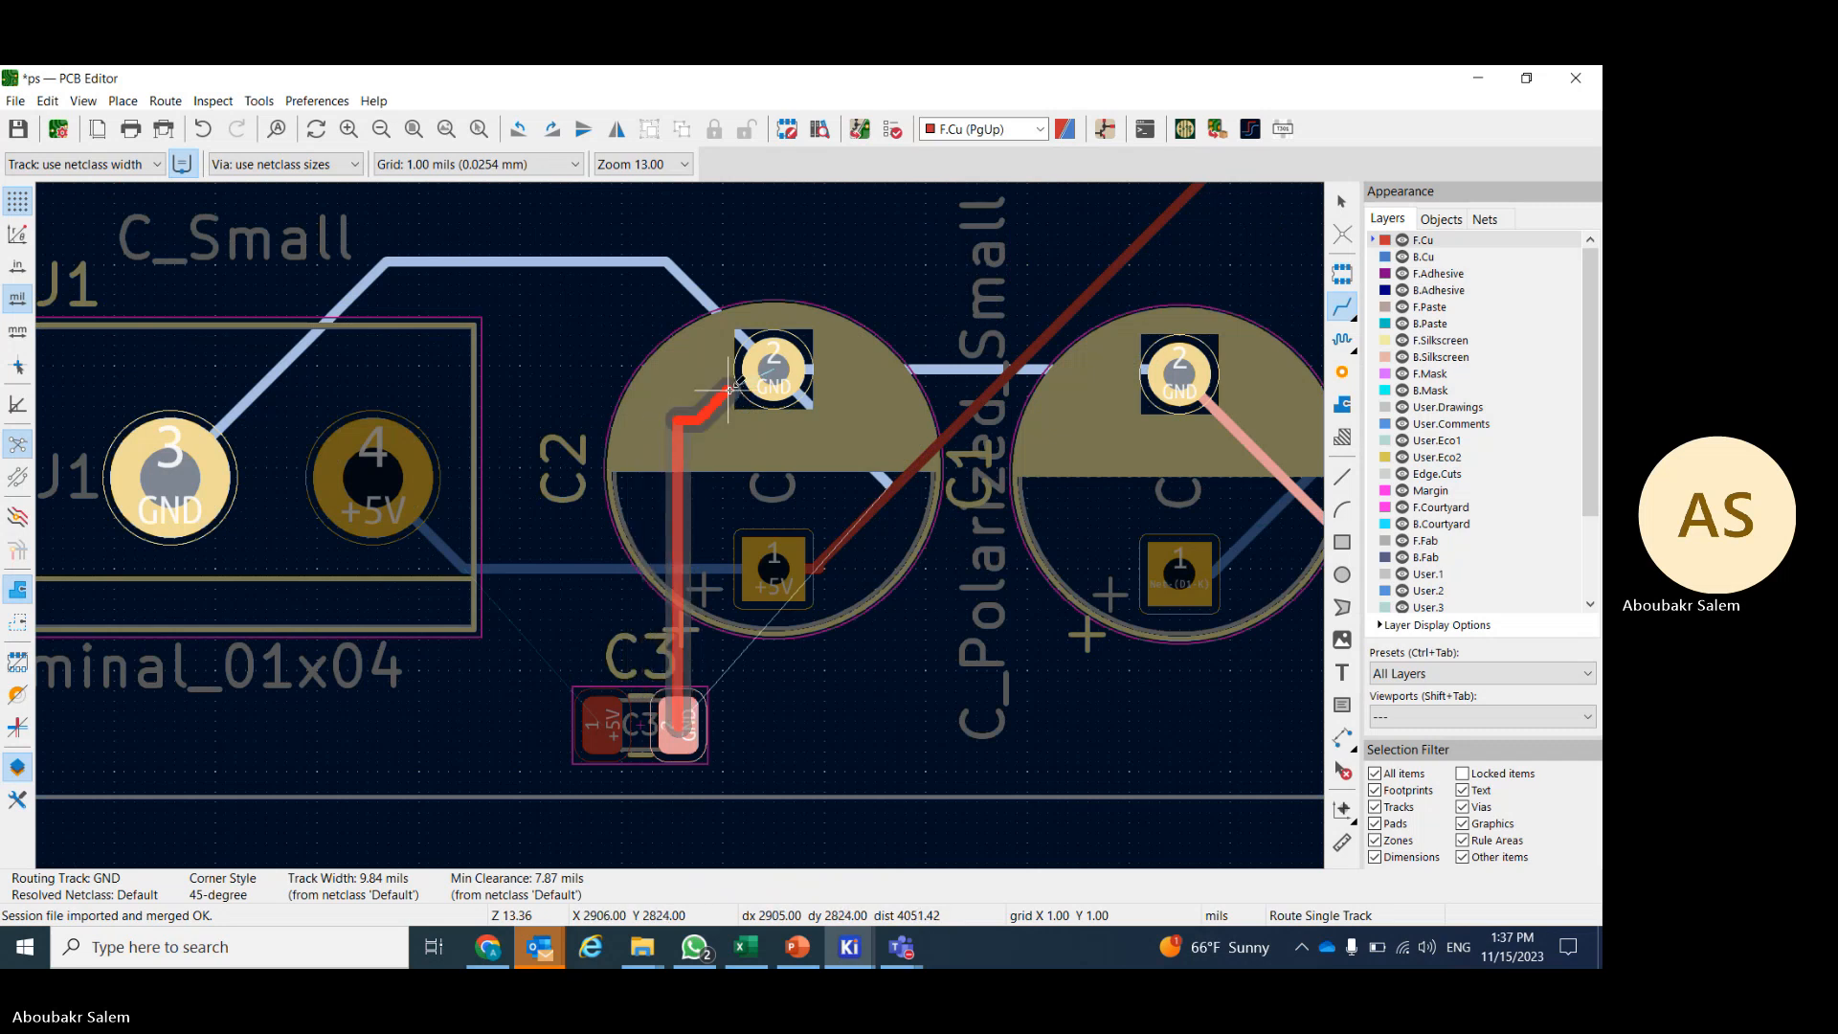
pyautogui.click(775, 370)
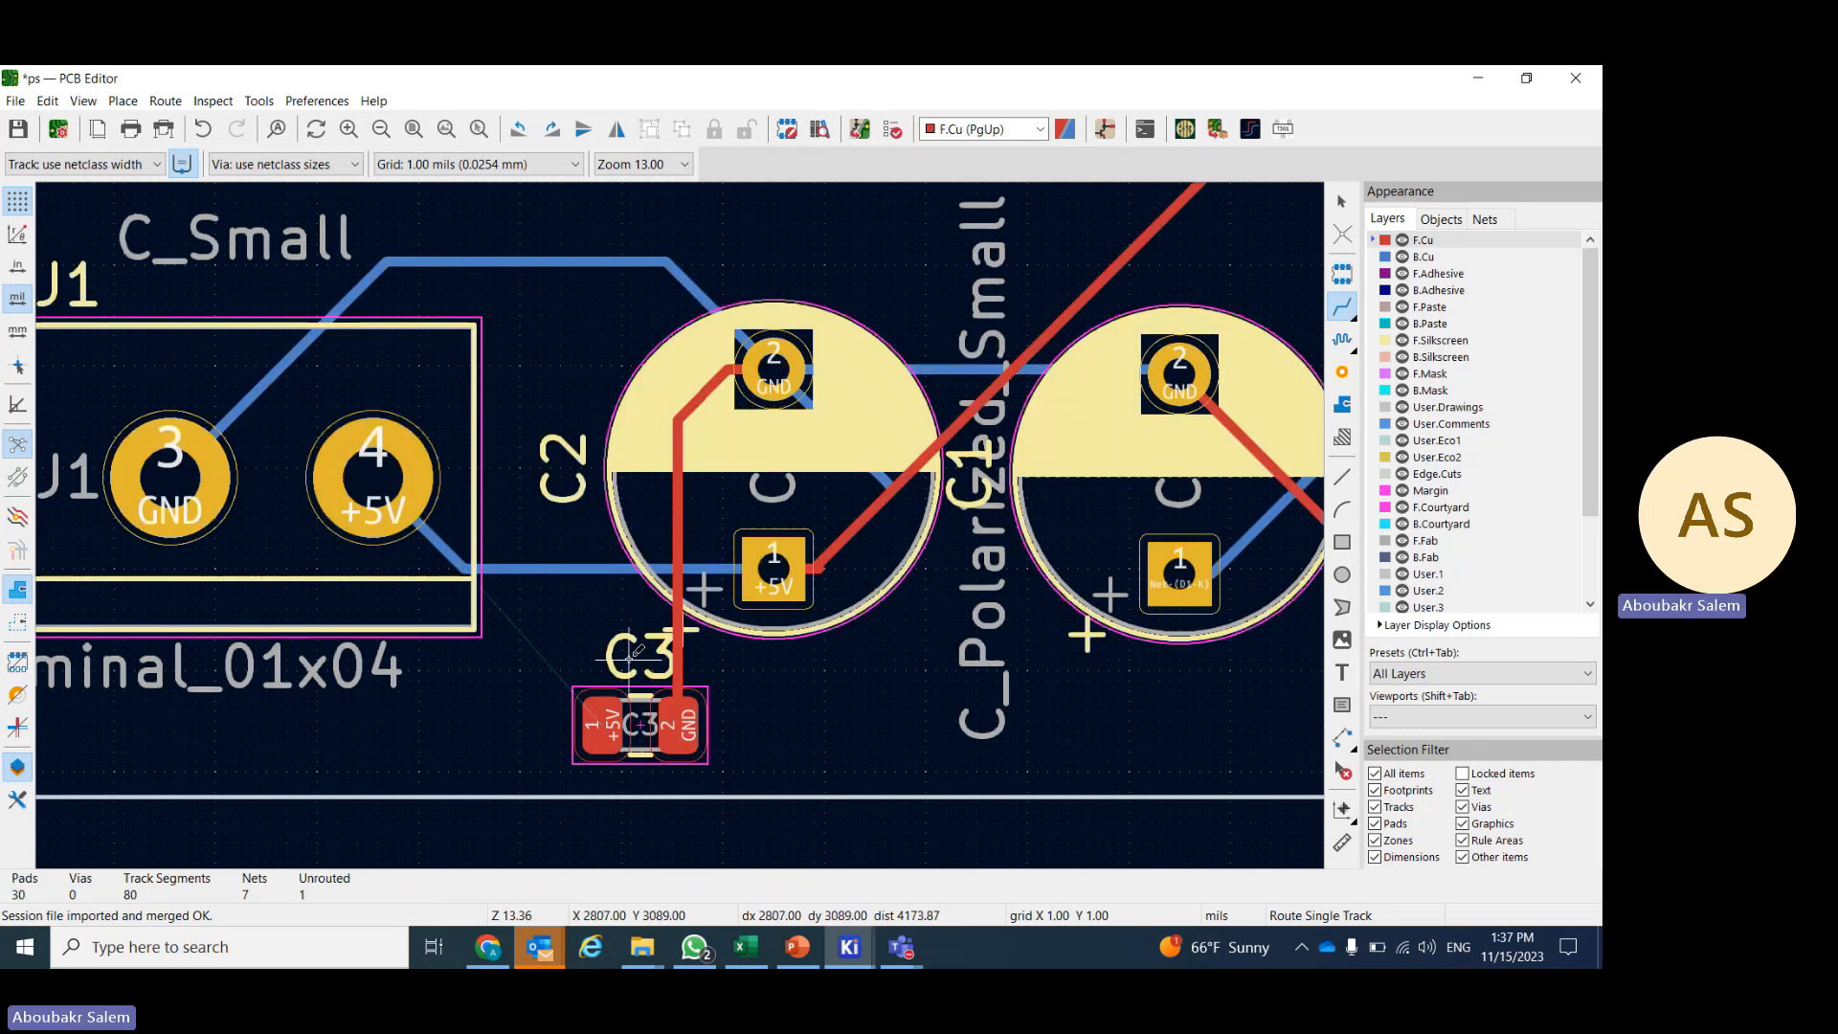
pyautogui.click(601, 724)
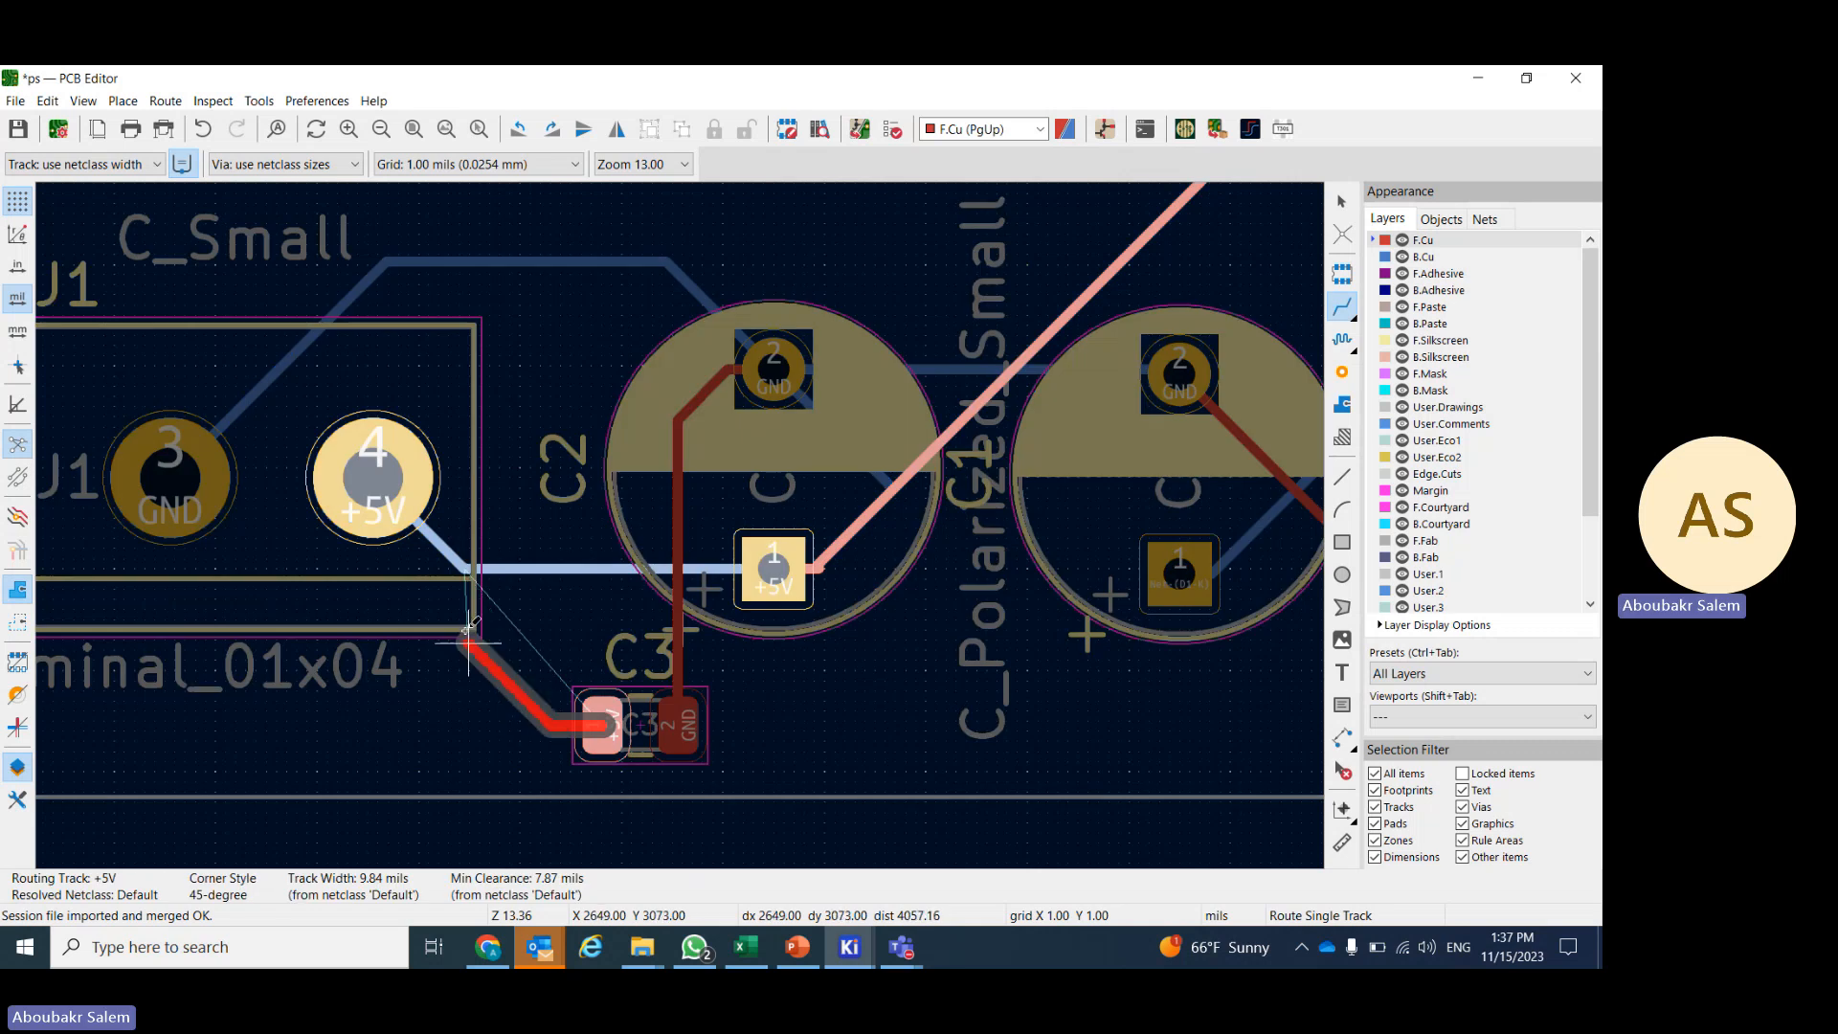
pyautogui.click(364, 474)
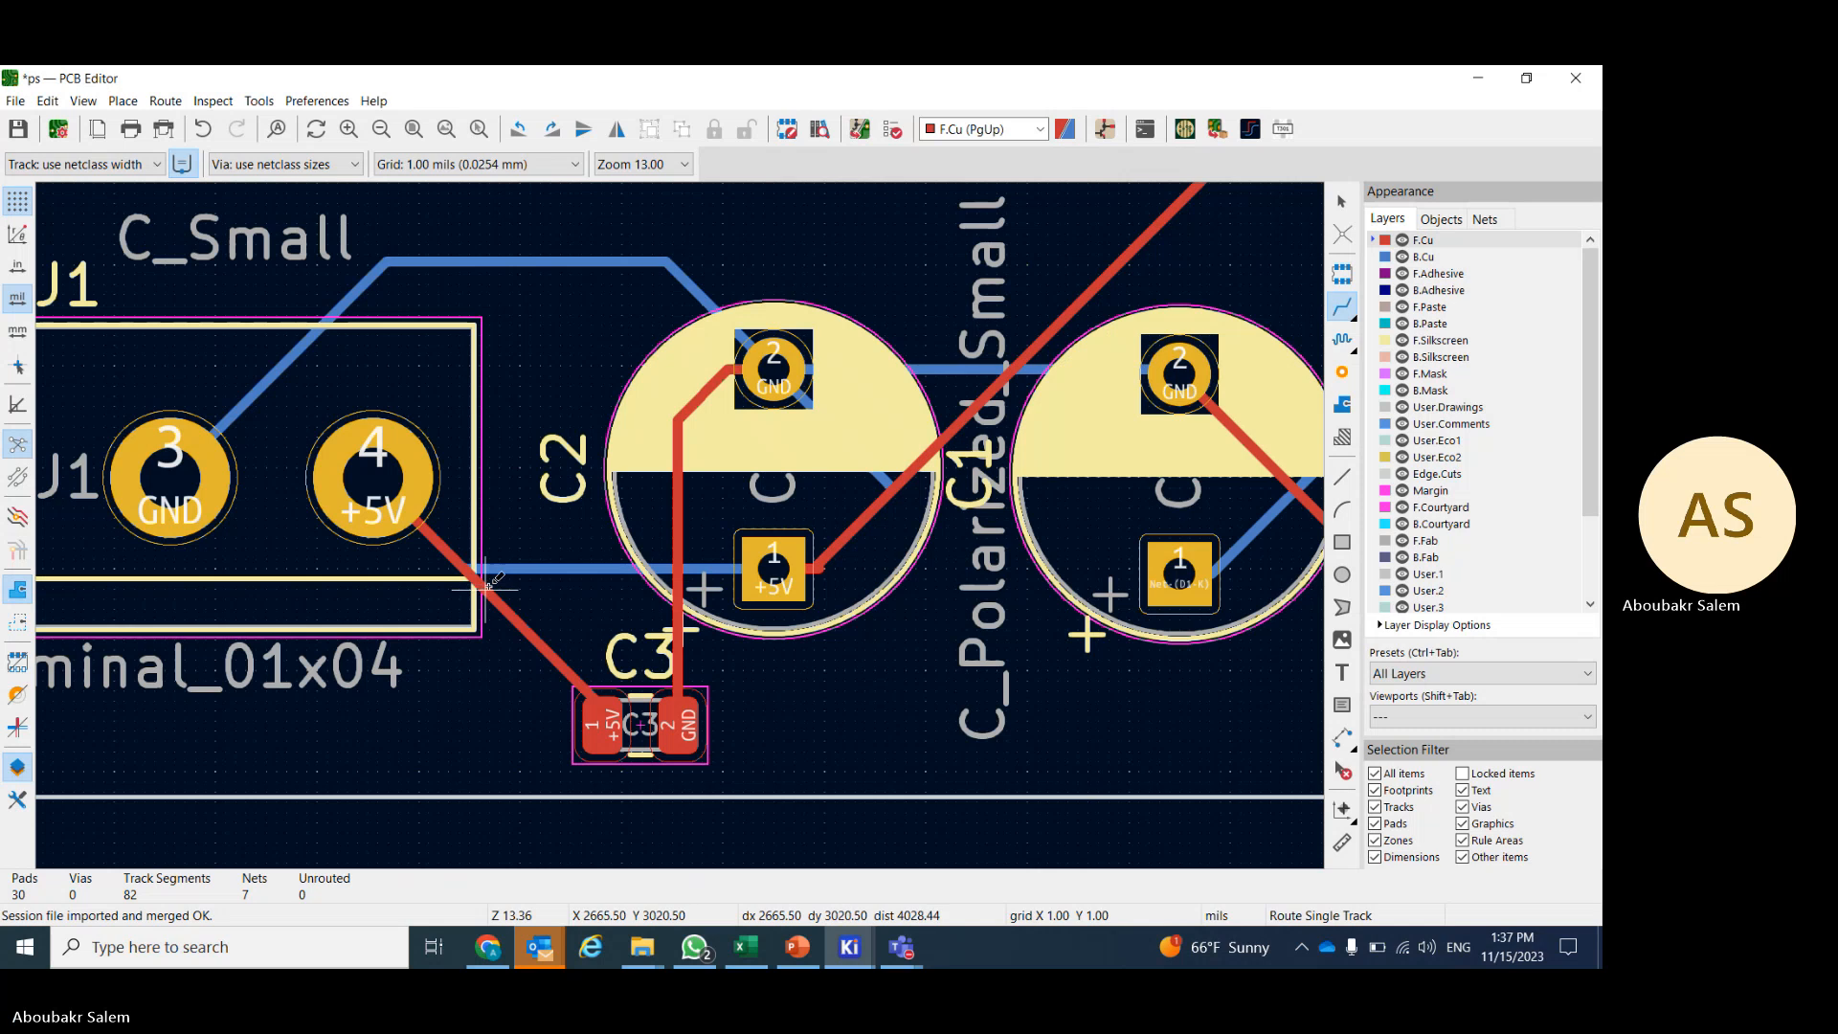
# - Save the board and run the design rules check on it
pyautogui.scroll(-2, 488, 579)
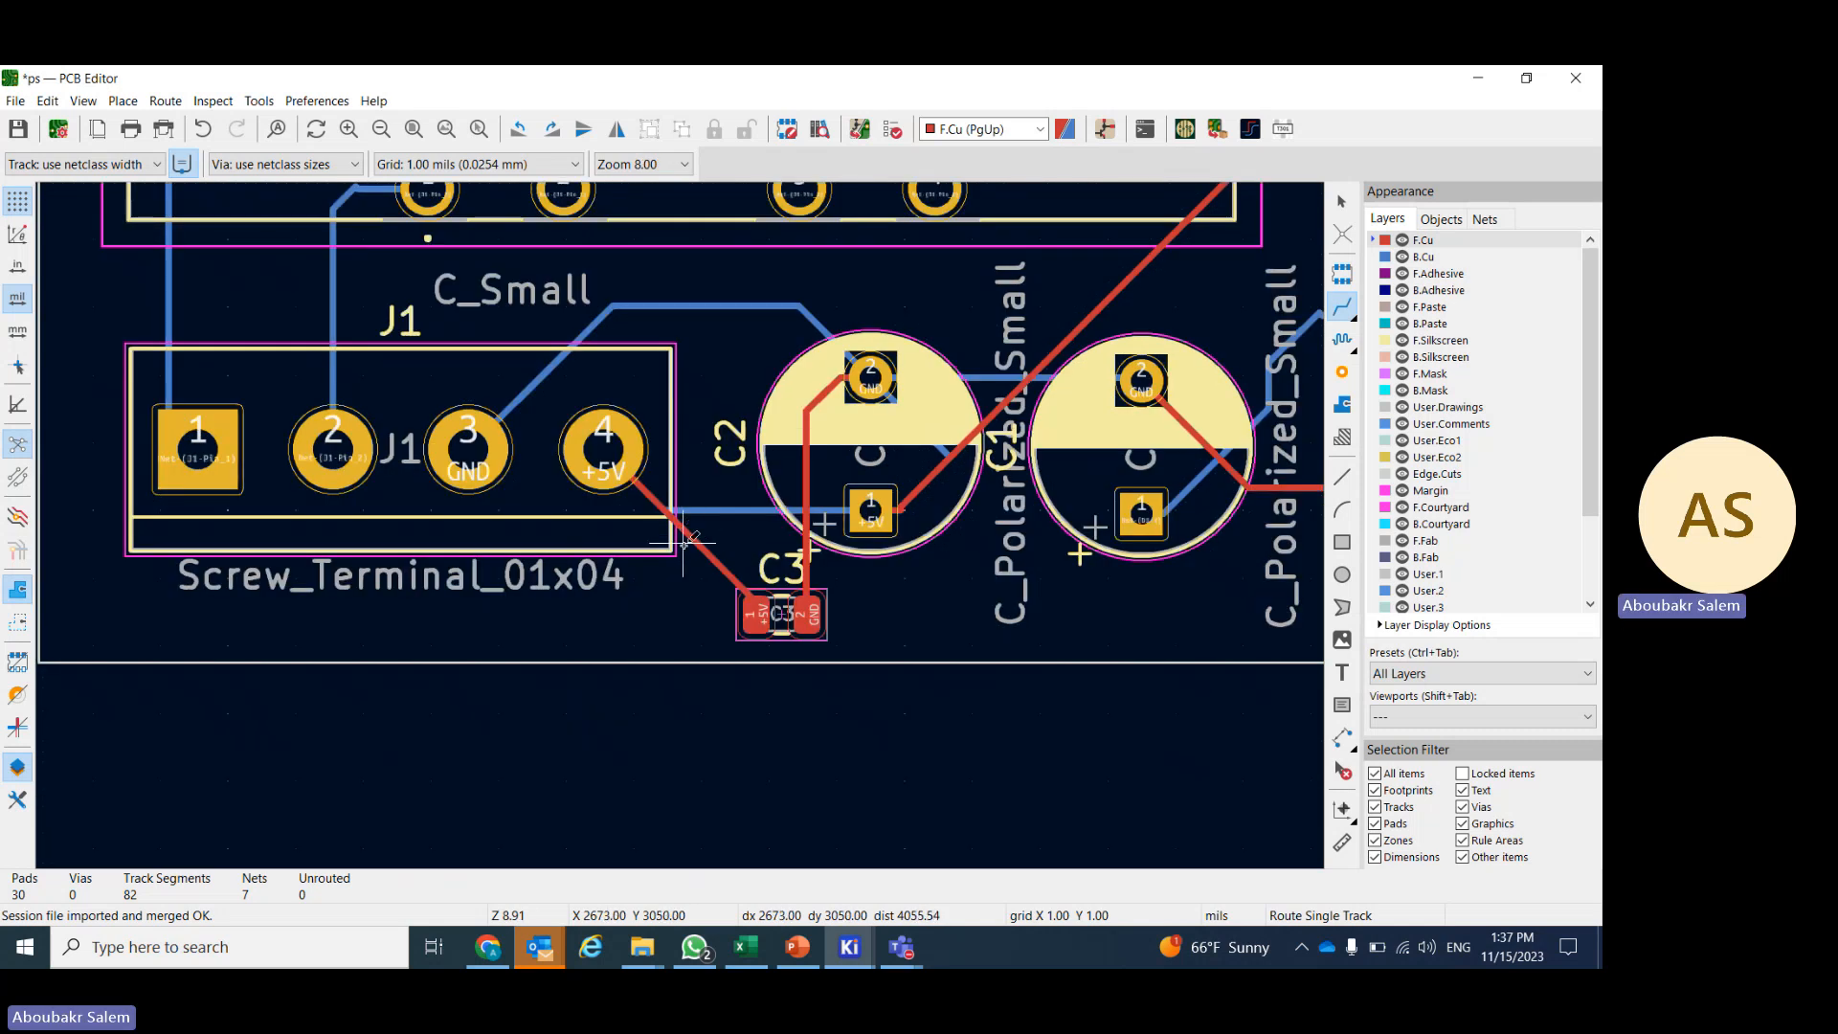
pyautogui.click(18, 128)
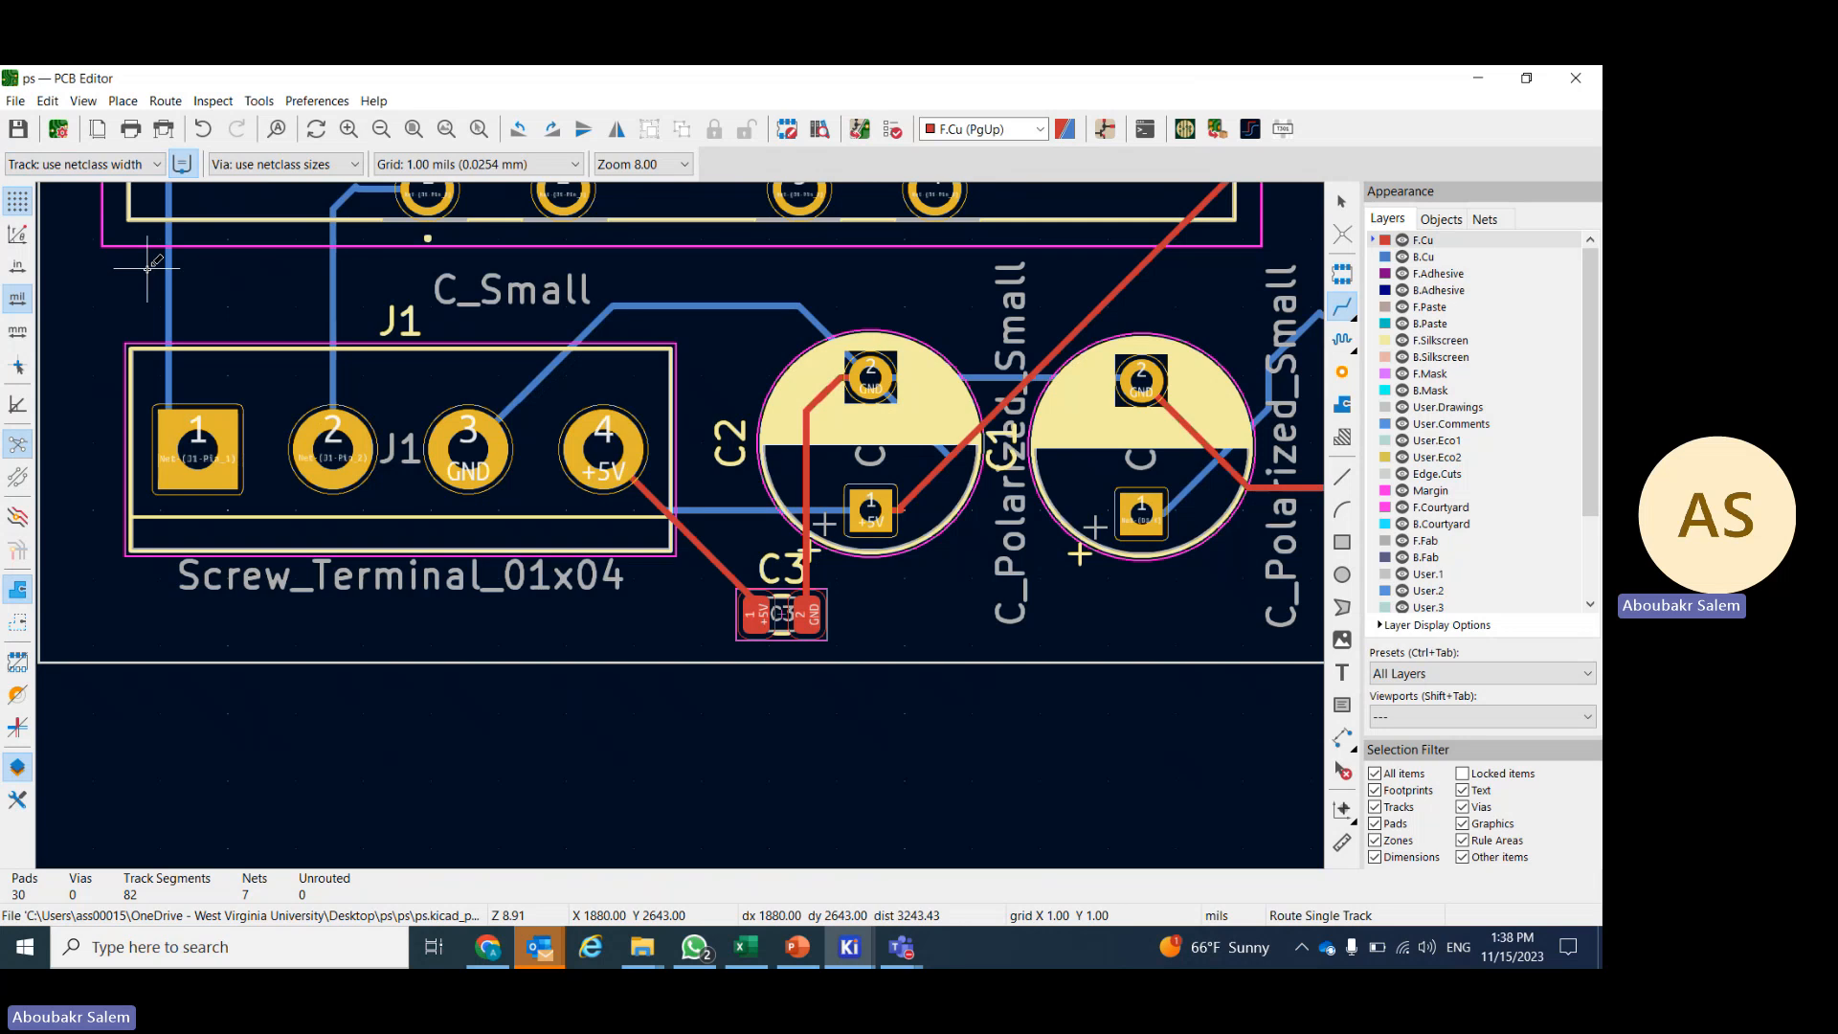
pyautogui.click(893, 132)
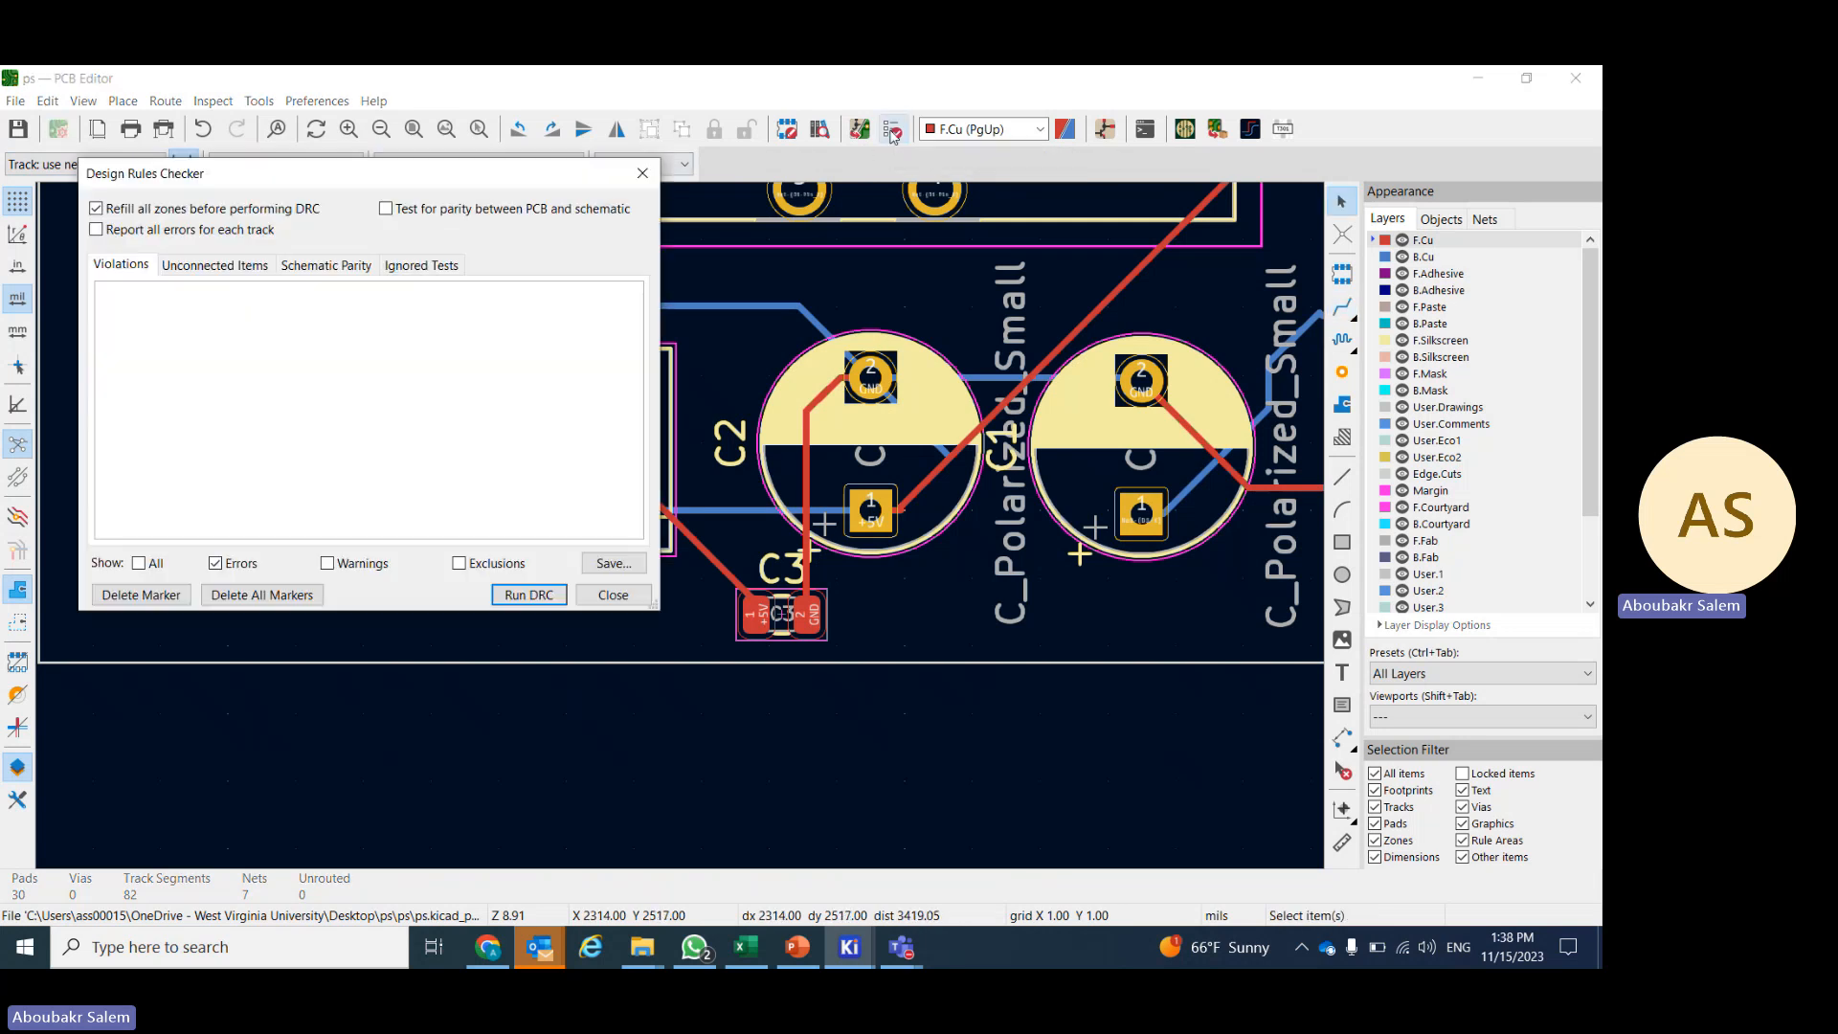
pyautogui.click(530, 596)
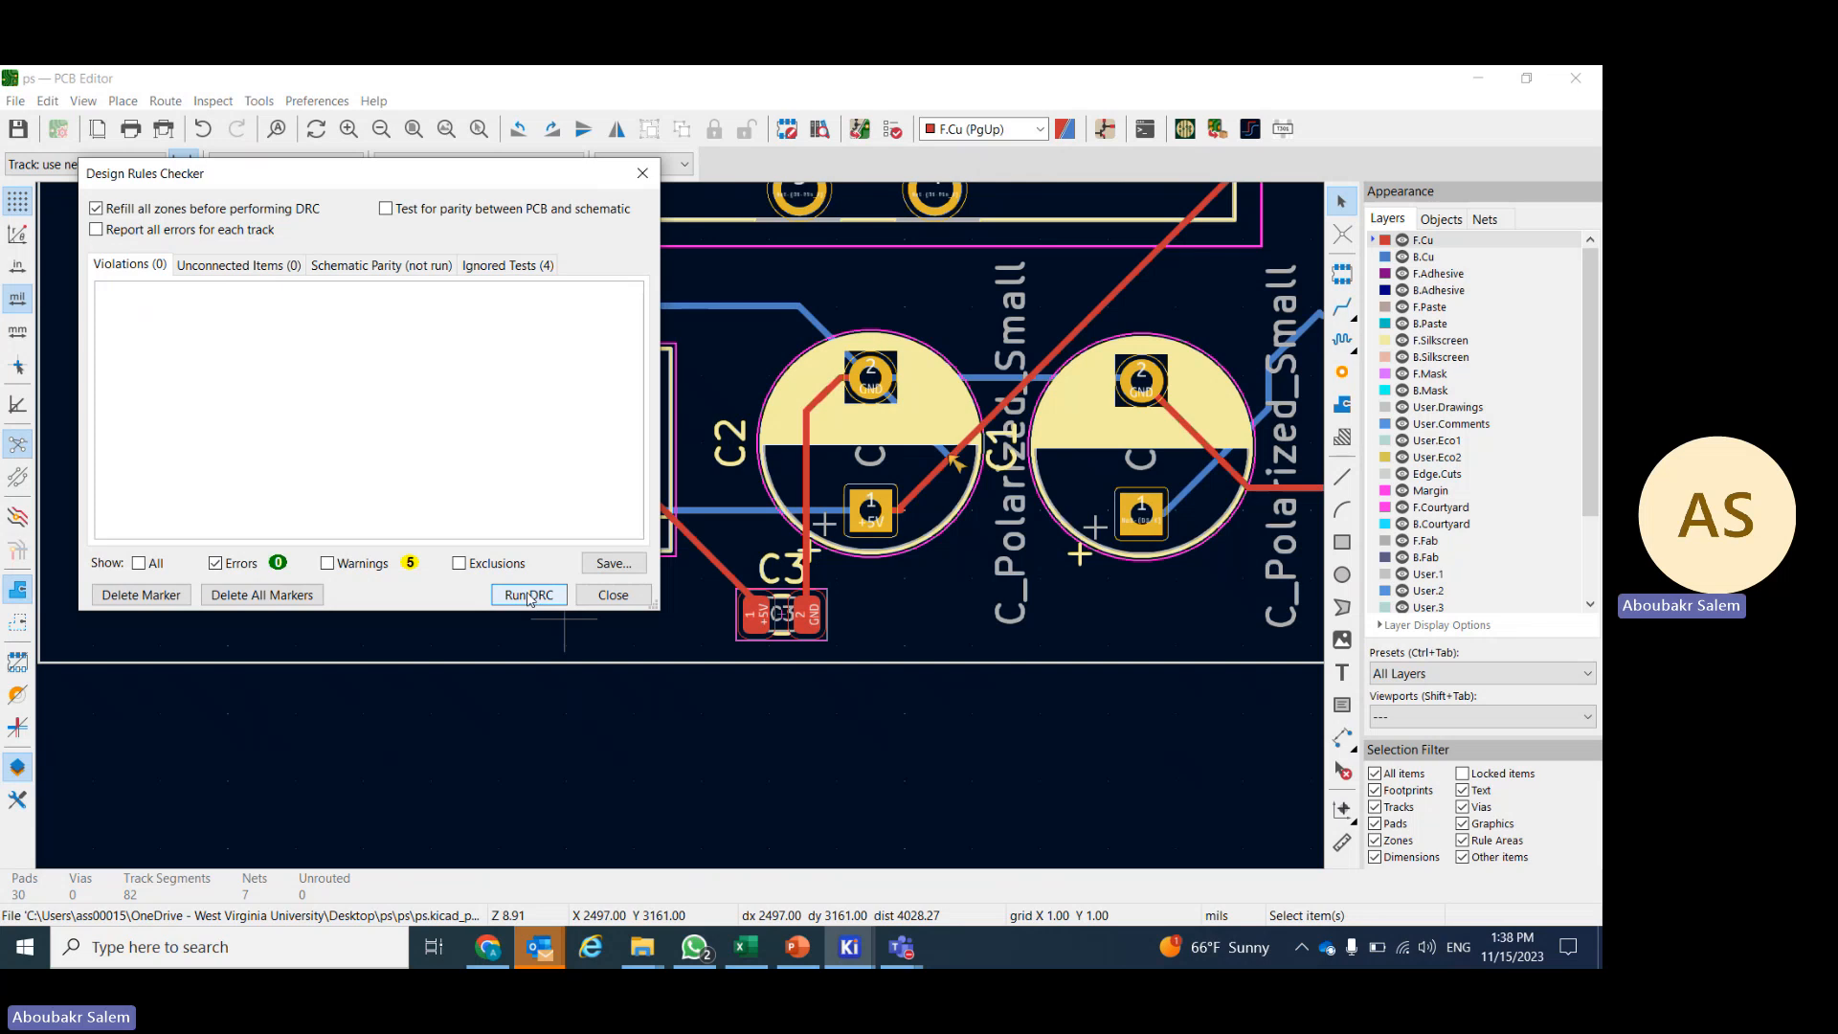
pyautogui.click(615, 597)
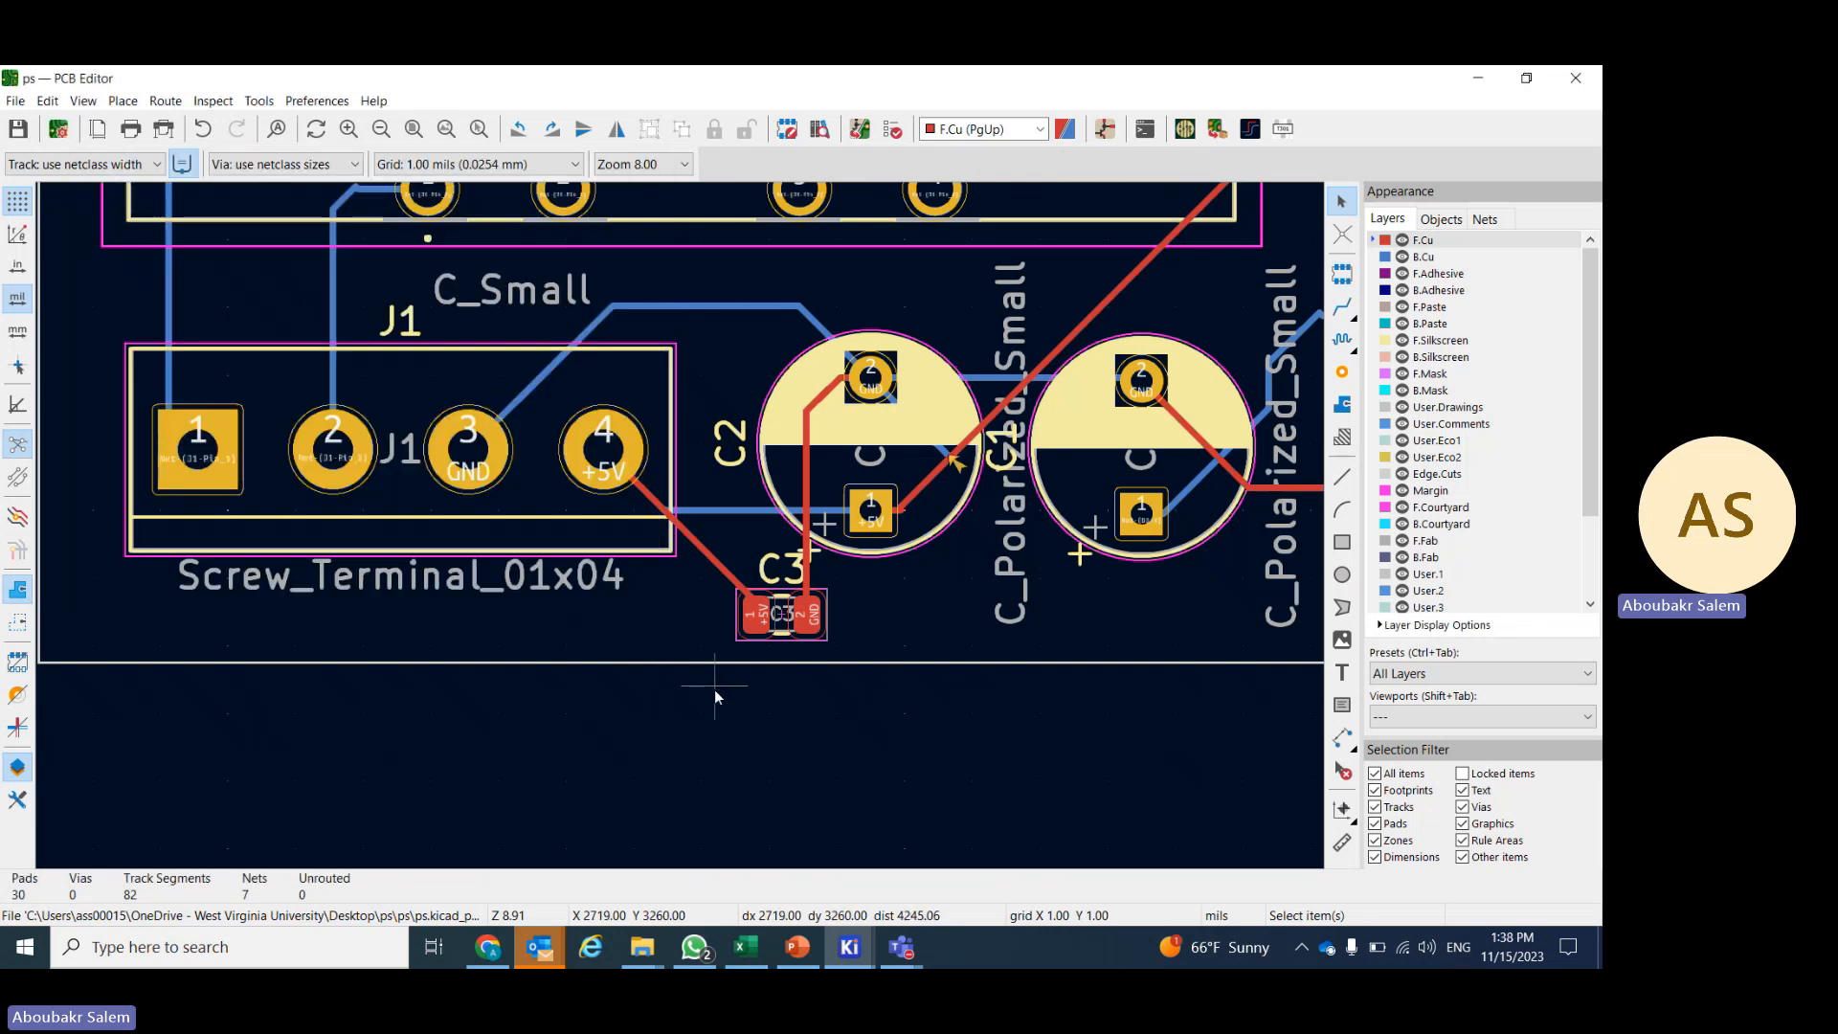
# - Start a filled zone at the board outline's lower-right corner, on layer F.Cu with net GND
pyautogui.scroll(-5, 682, 527)
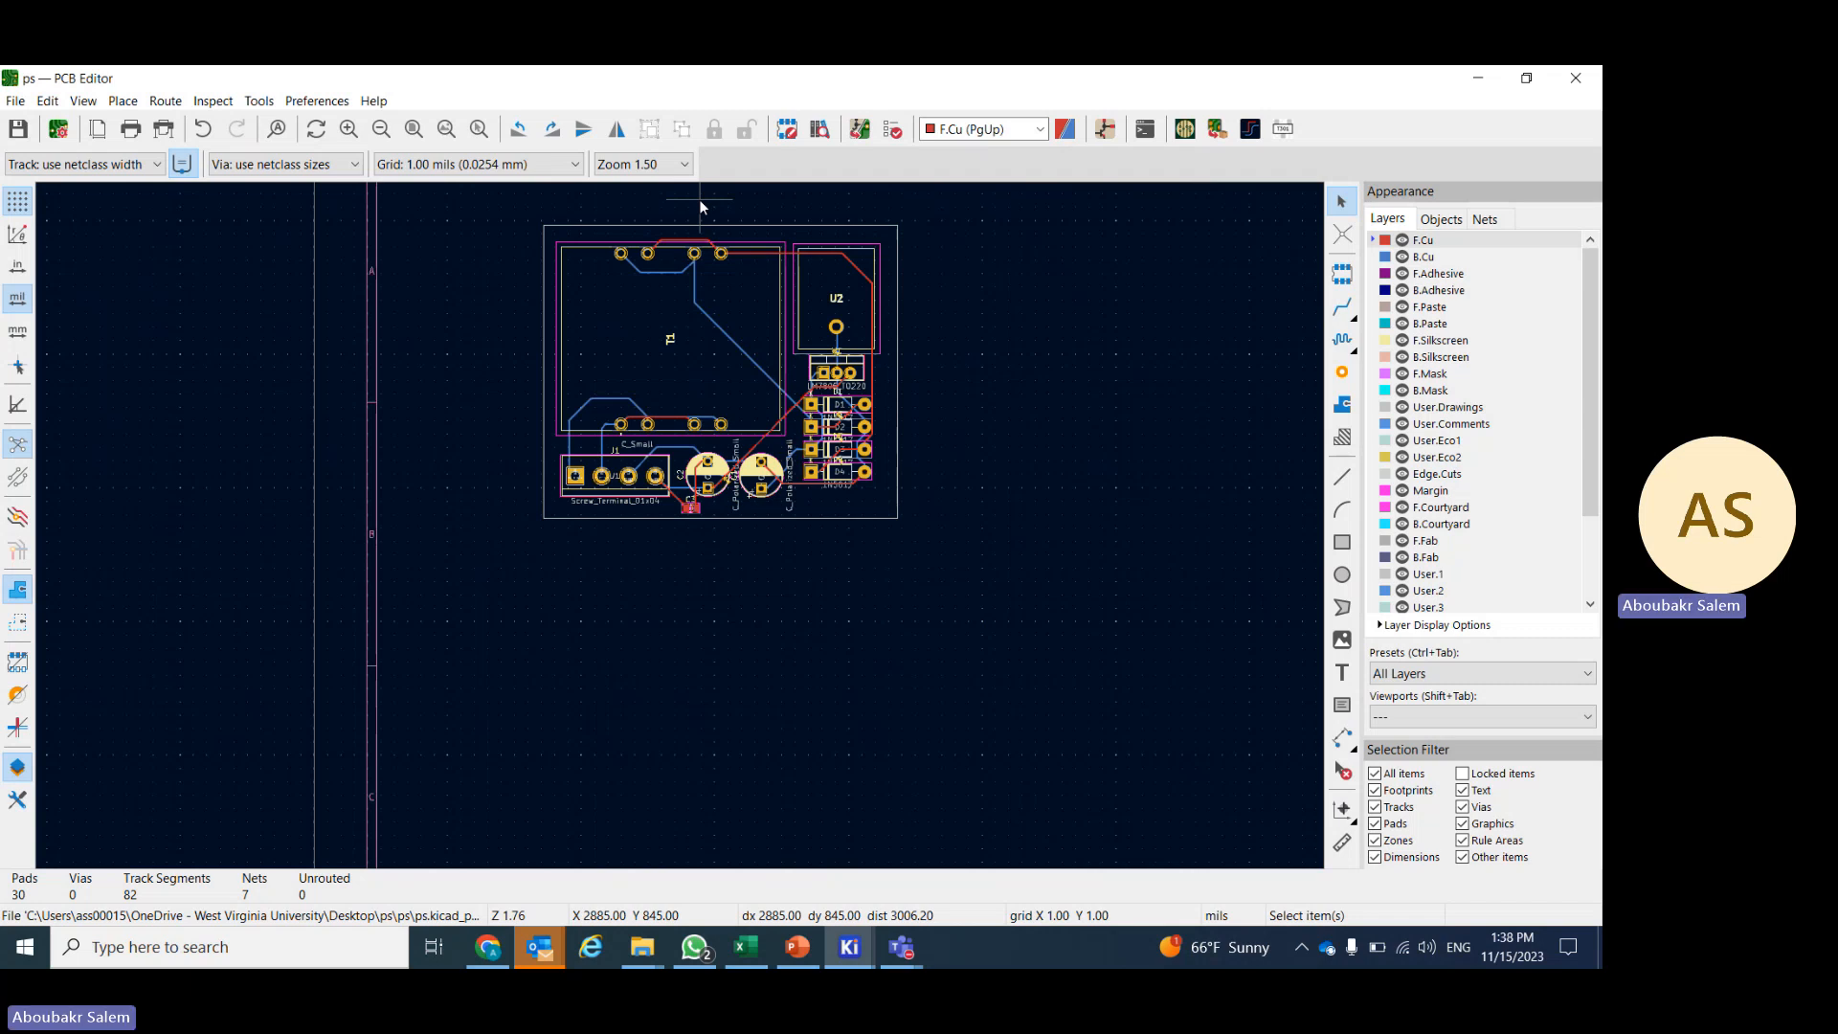
pyautogui.click(1343, 405)
pyautogui.scroll(3, 895, 532)
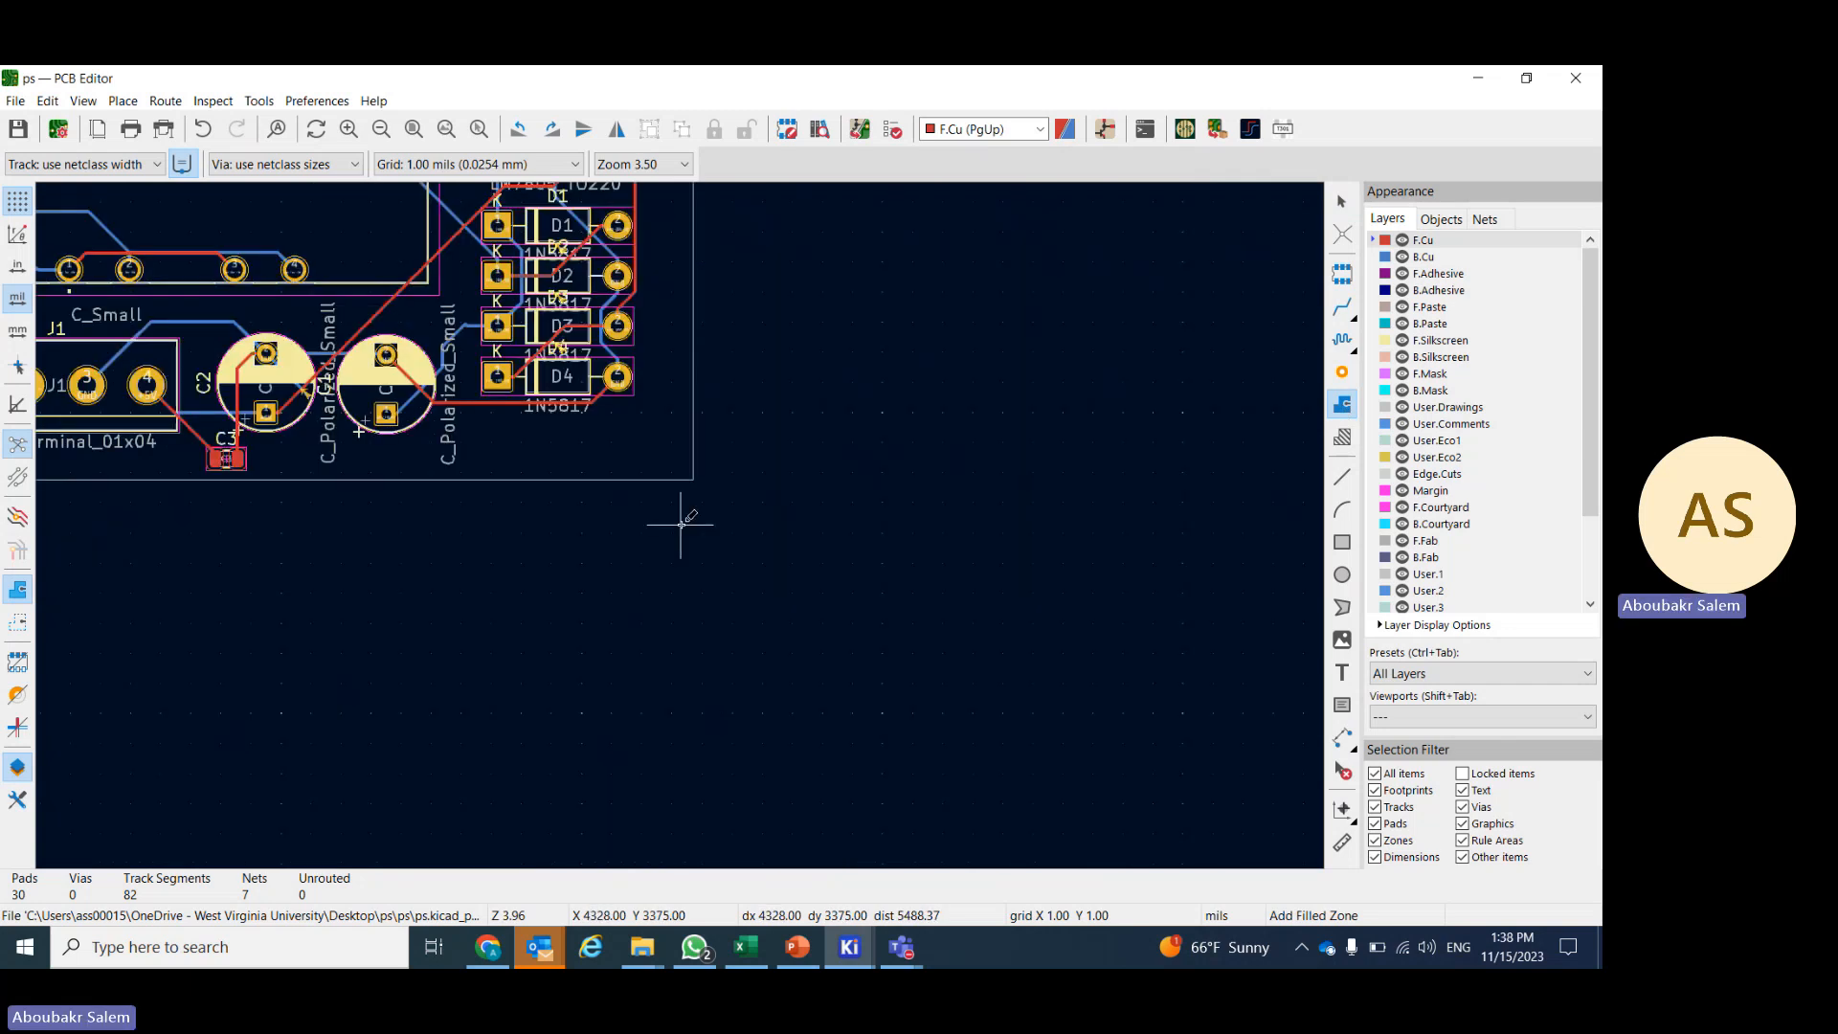
pyautogui.scroll(6, 681, 524)
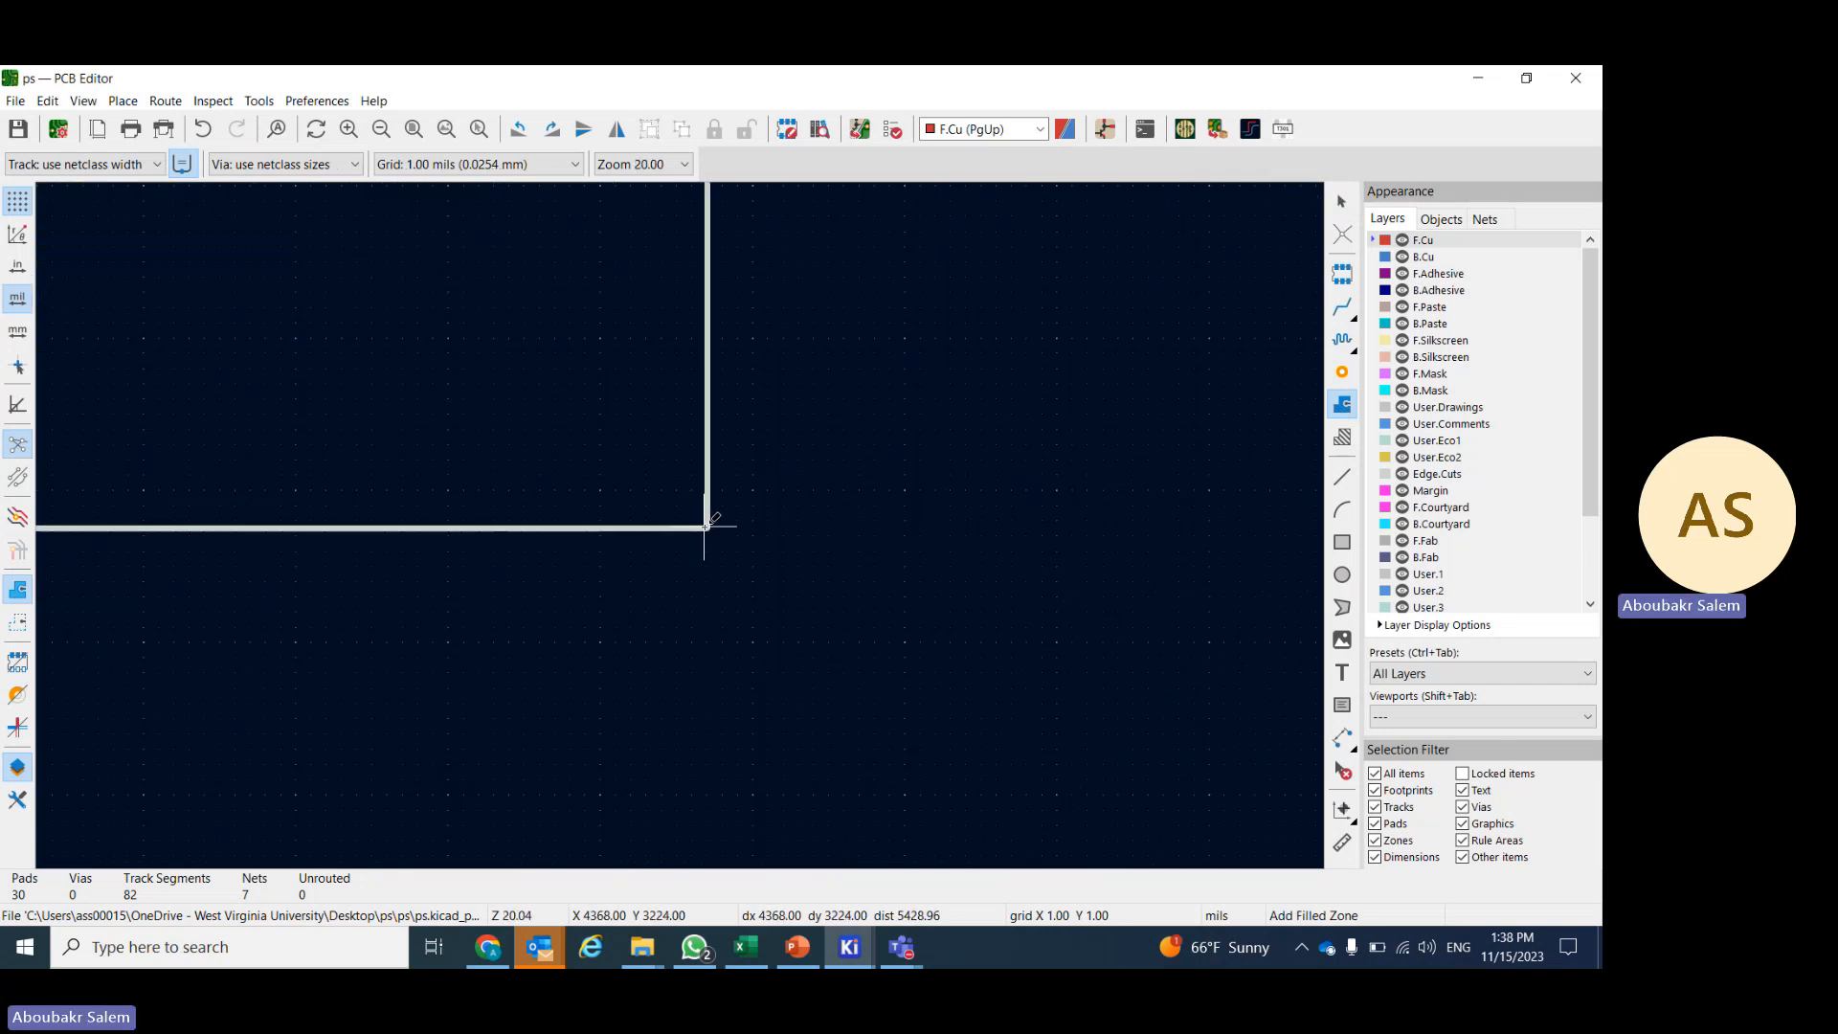
pyautogui.click(708, 526)
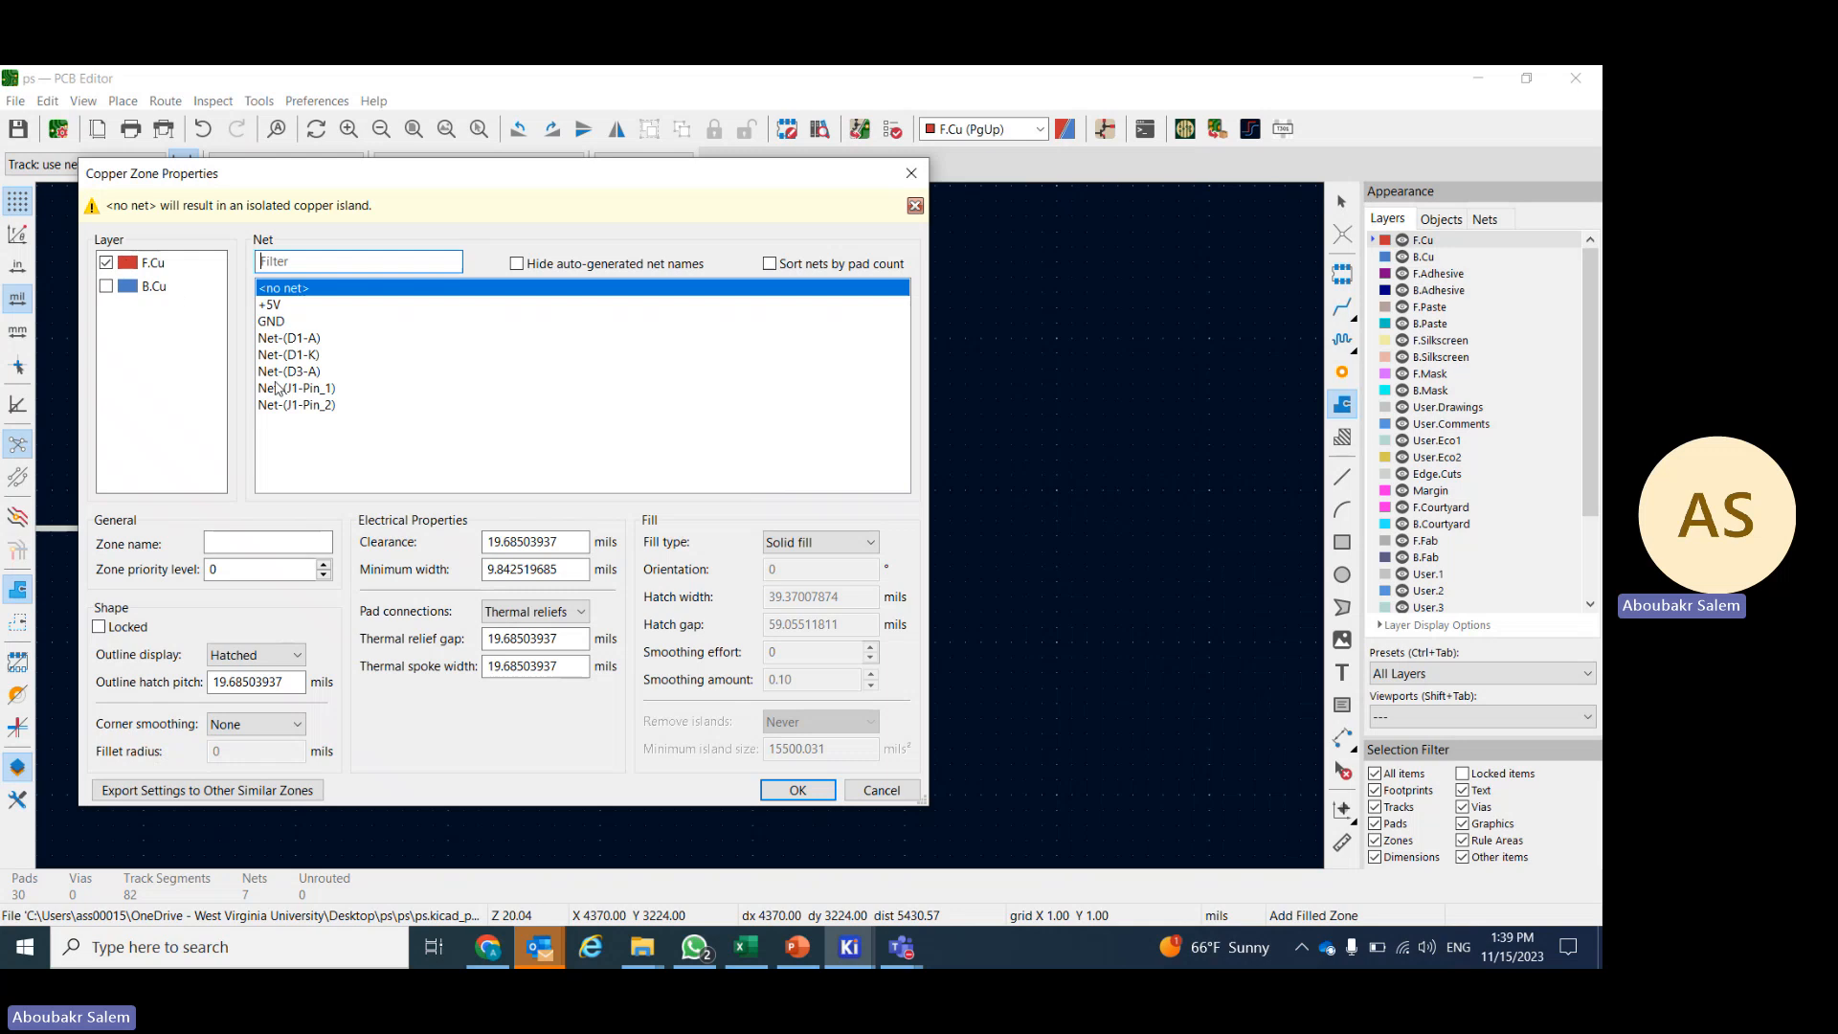
pyautogui.click(275, 309)
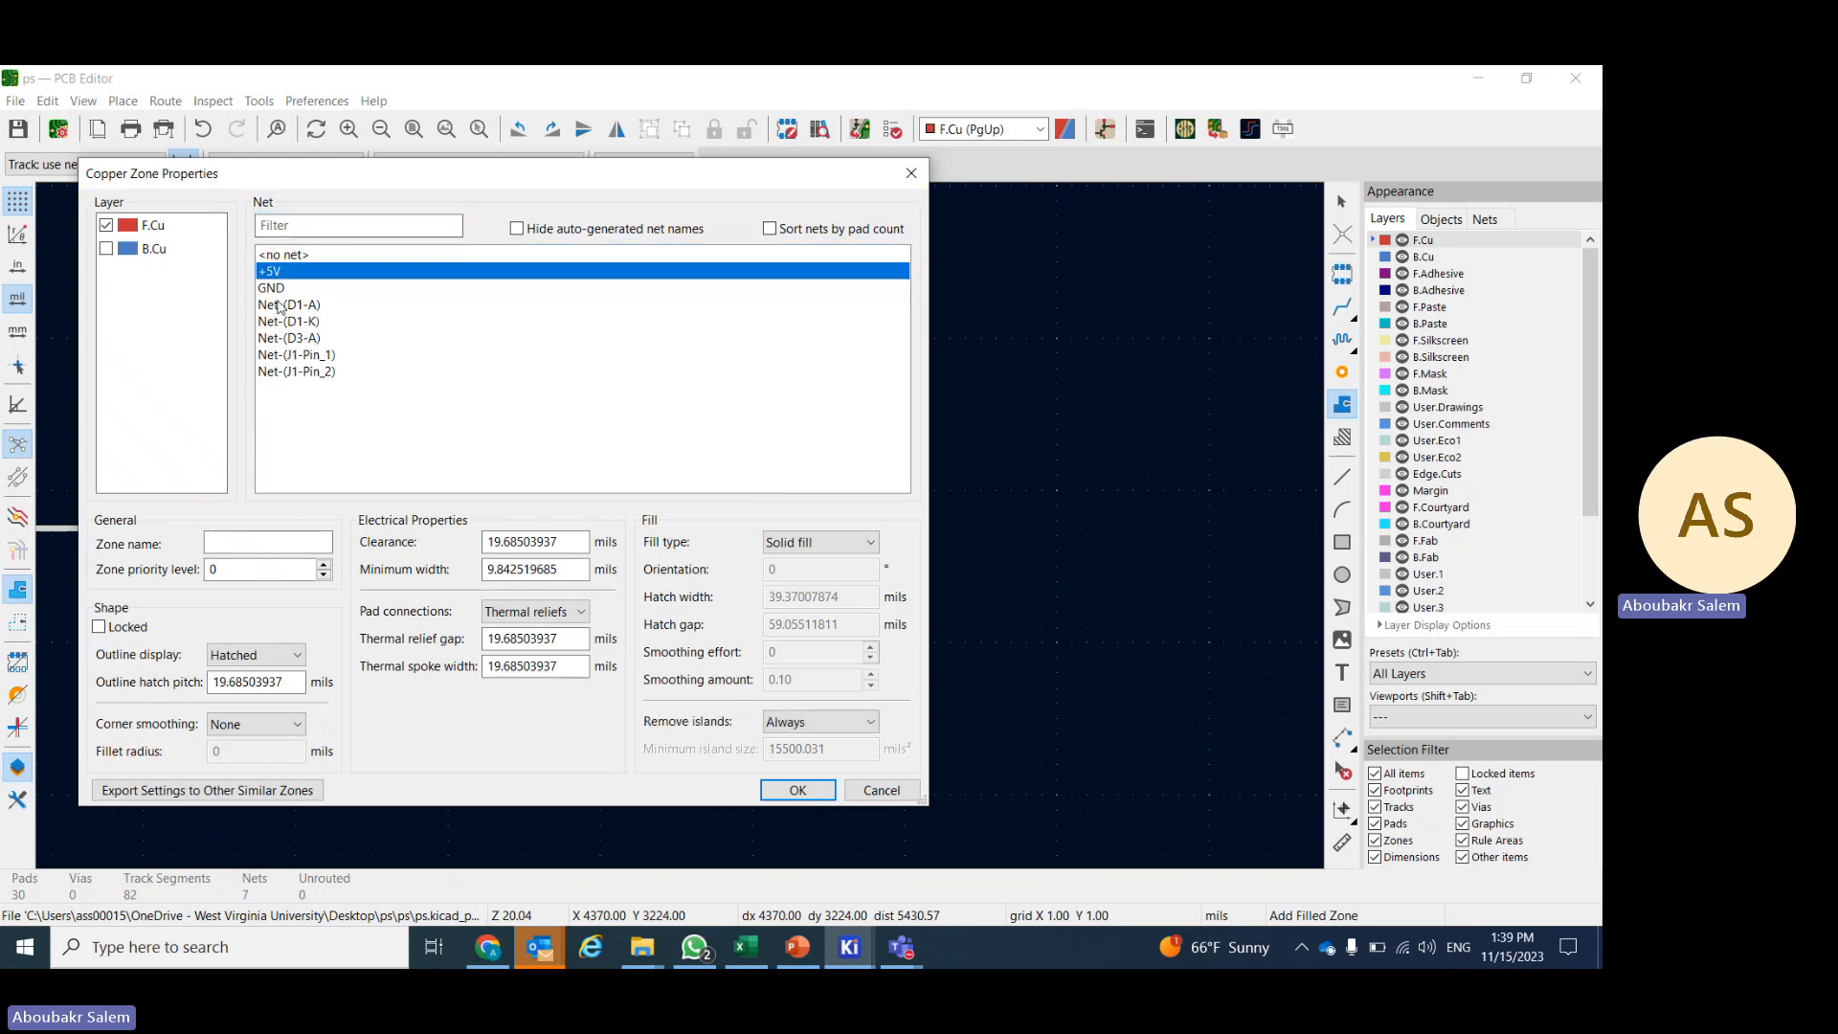
pyautogui.click(278, 290)
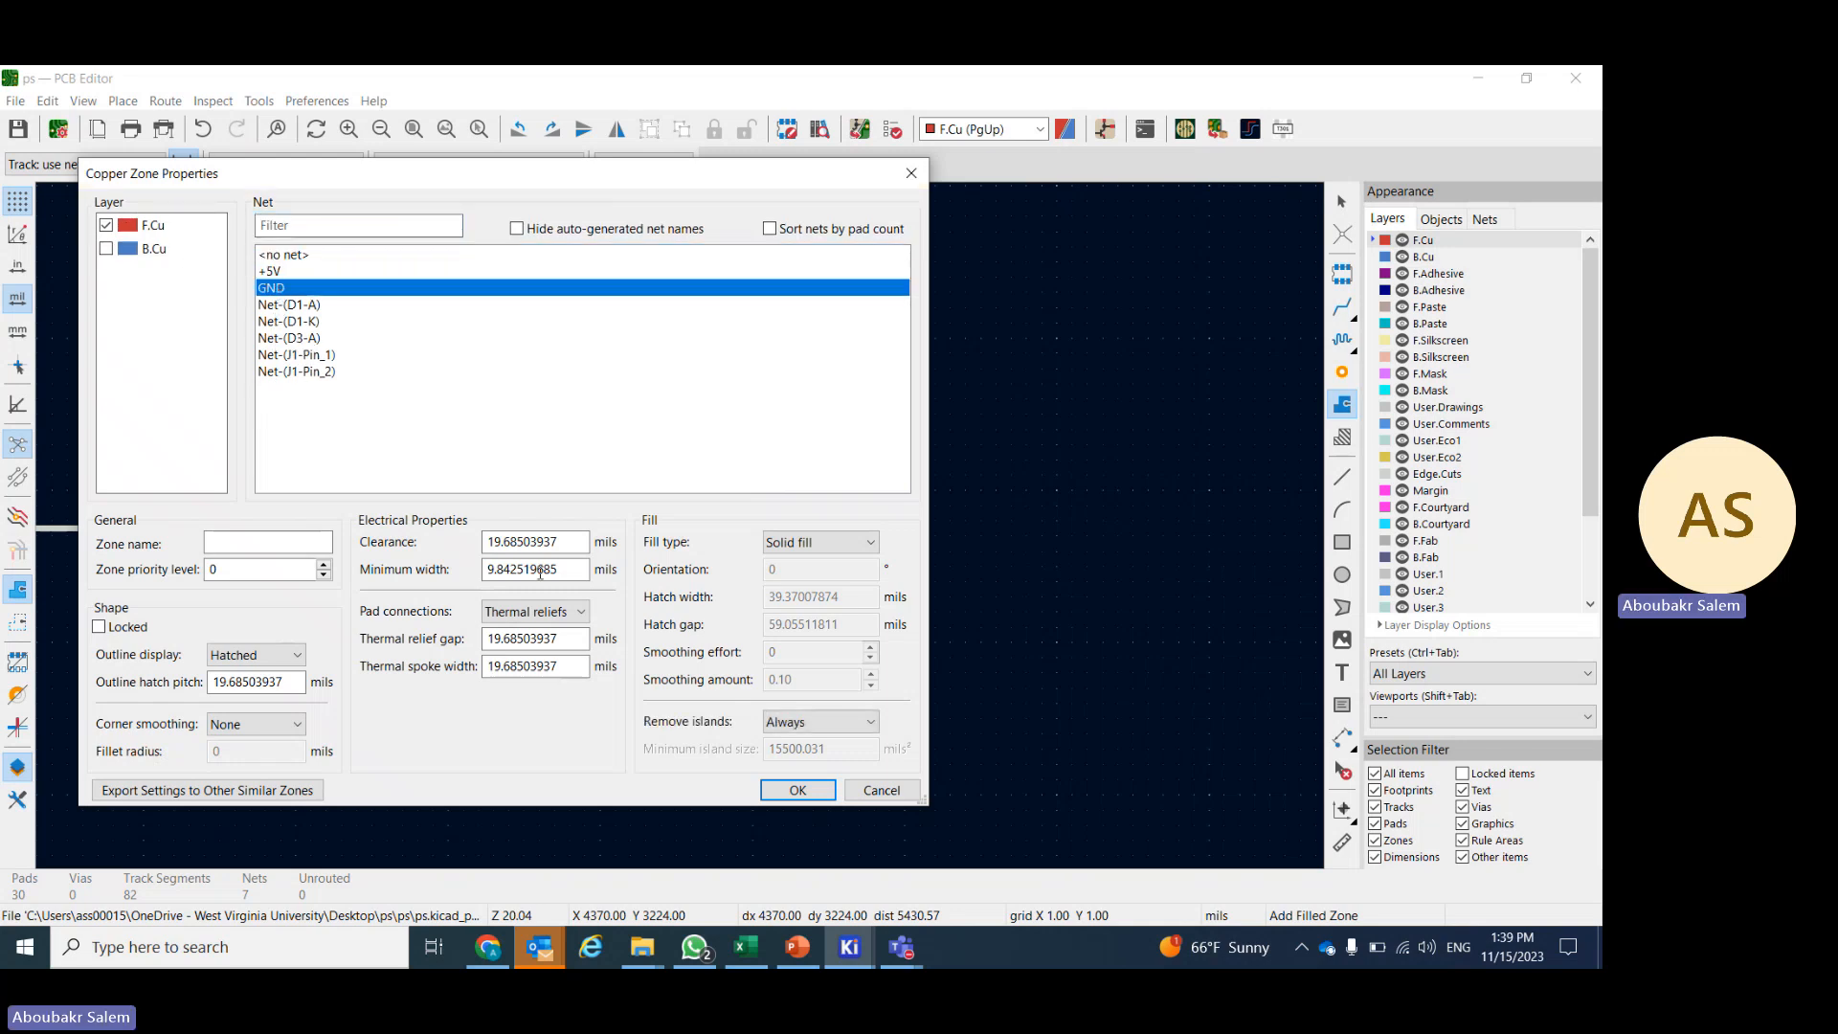
pyautogui.click(794, 791)
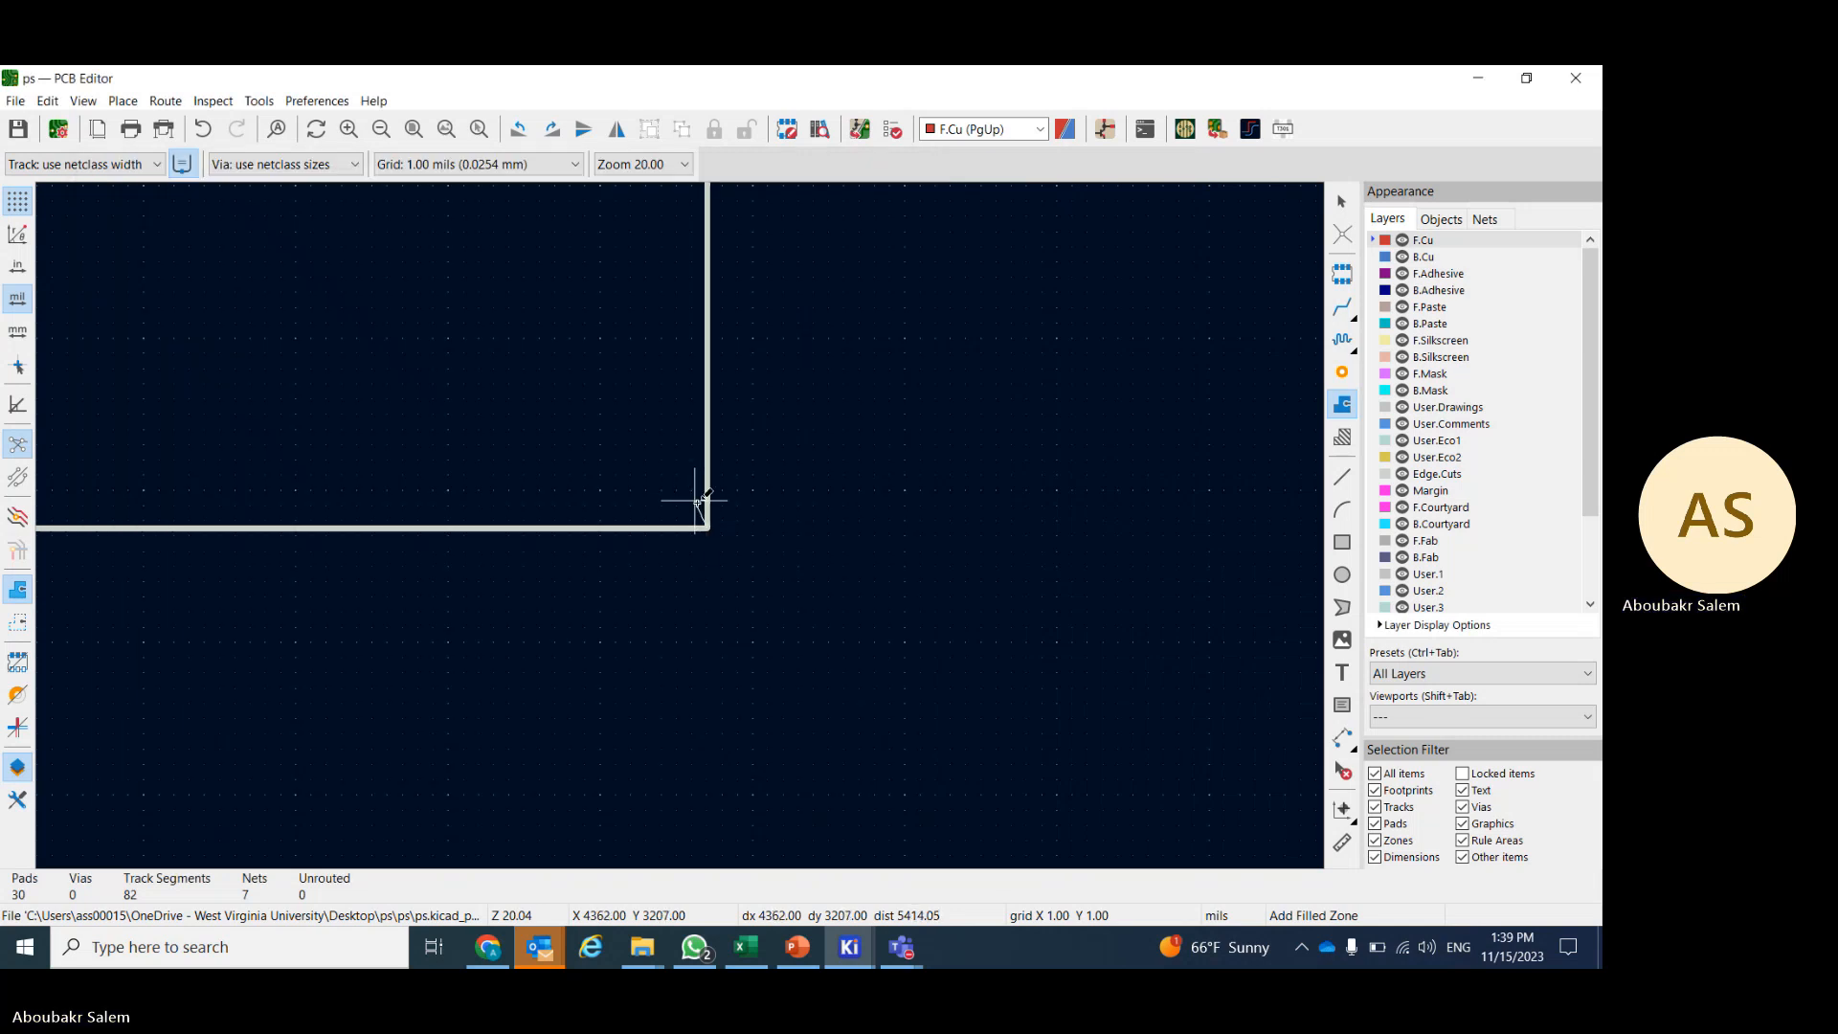
# - Trace the F.Cu GND zone outline through the remaining board corners and close it at the starting corner
pyautogui.scroll(-8, 696, 499)
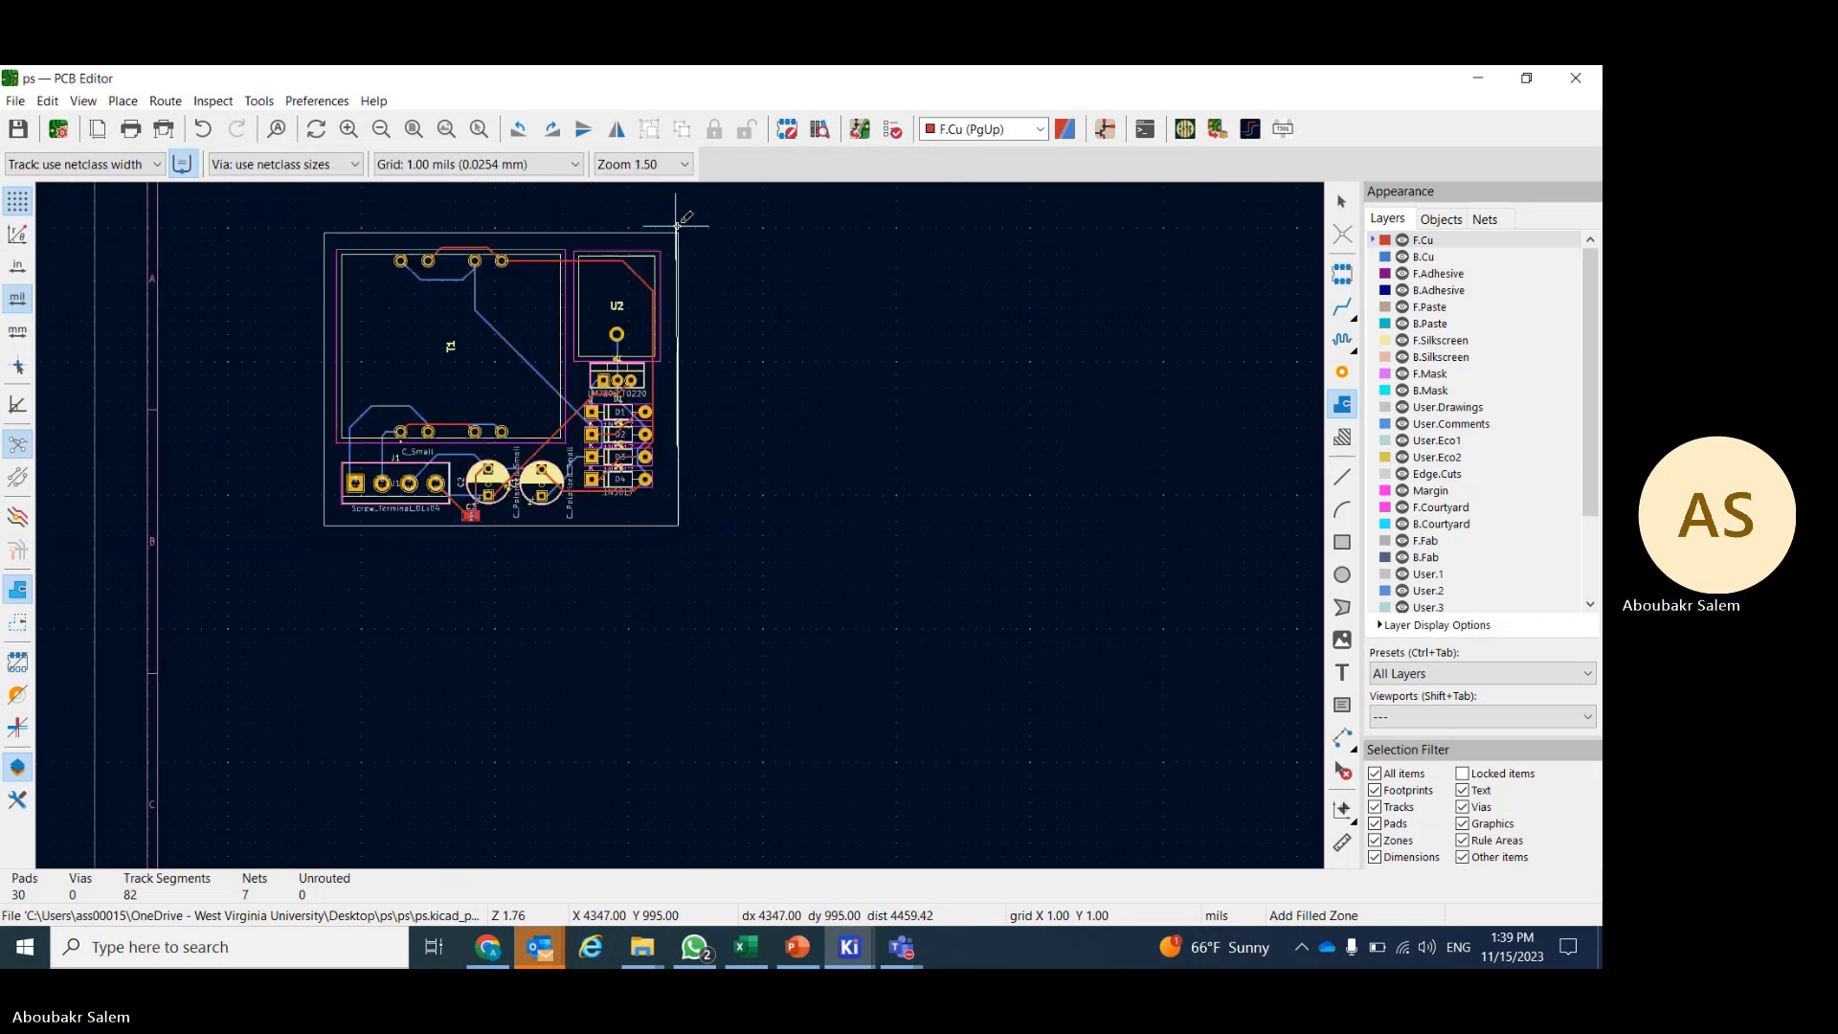
pyautogui.scroll(10, 677, 226)
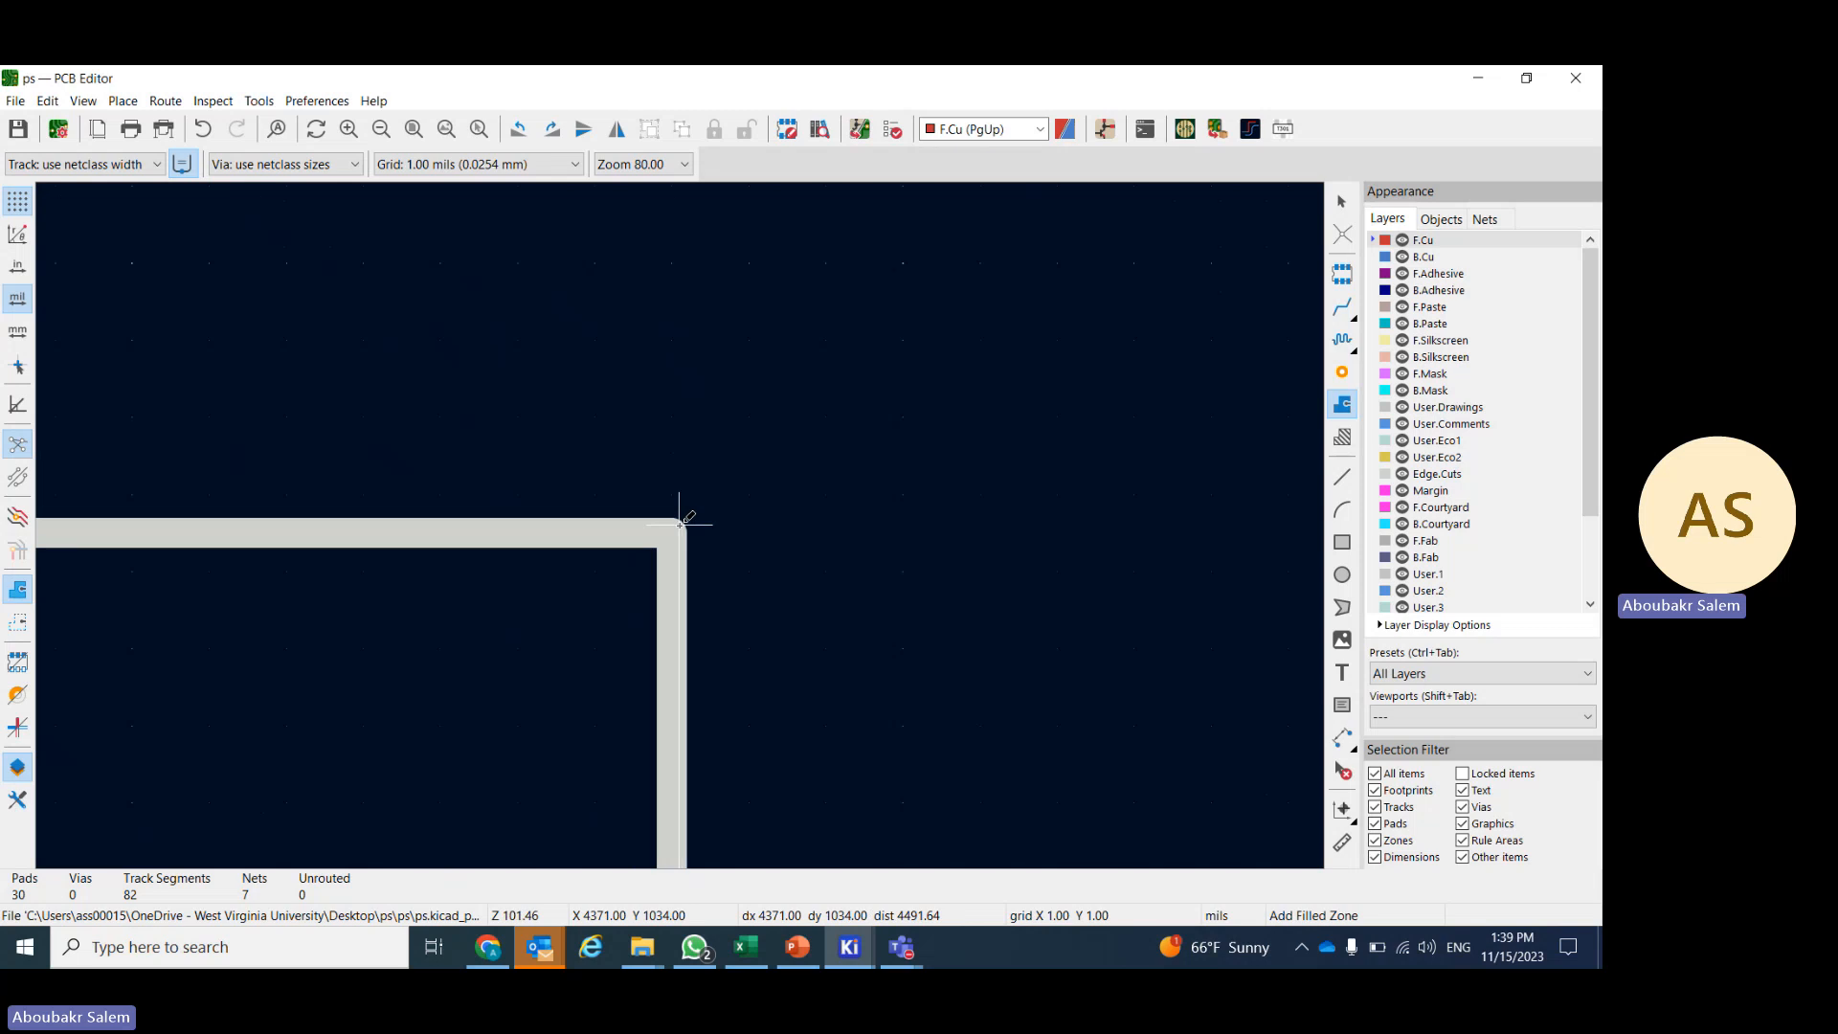
pyautogui.scroll(-9, 680, 523)
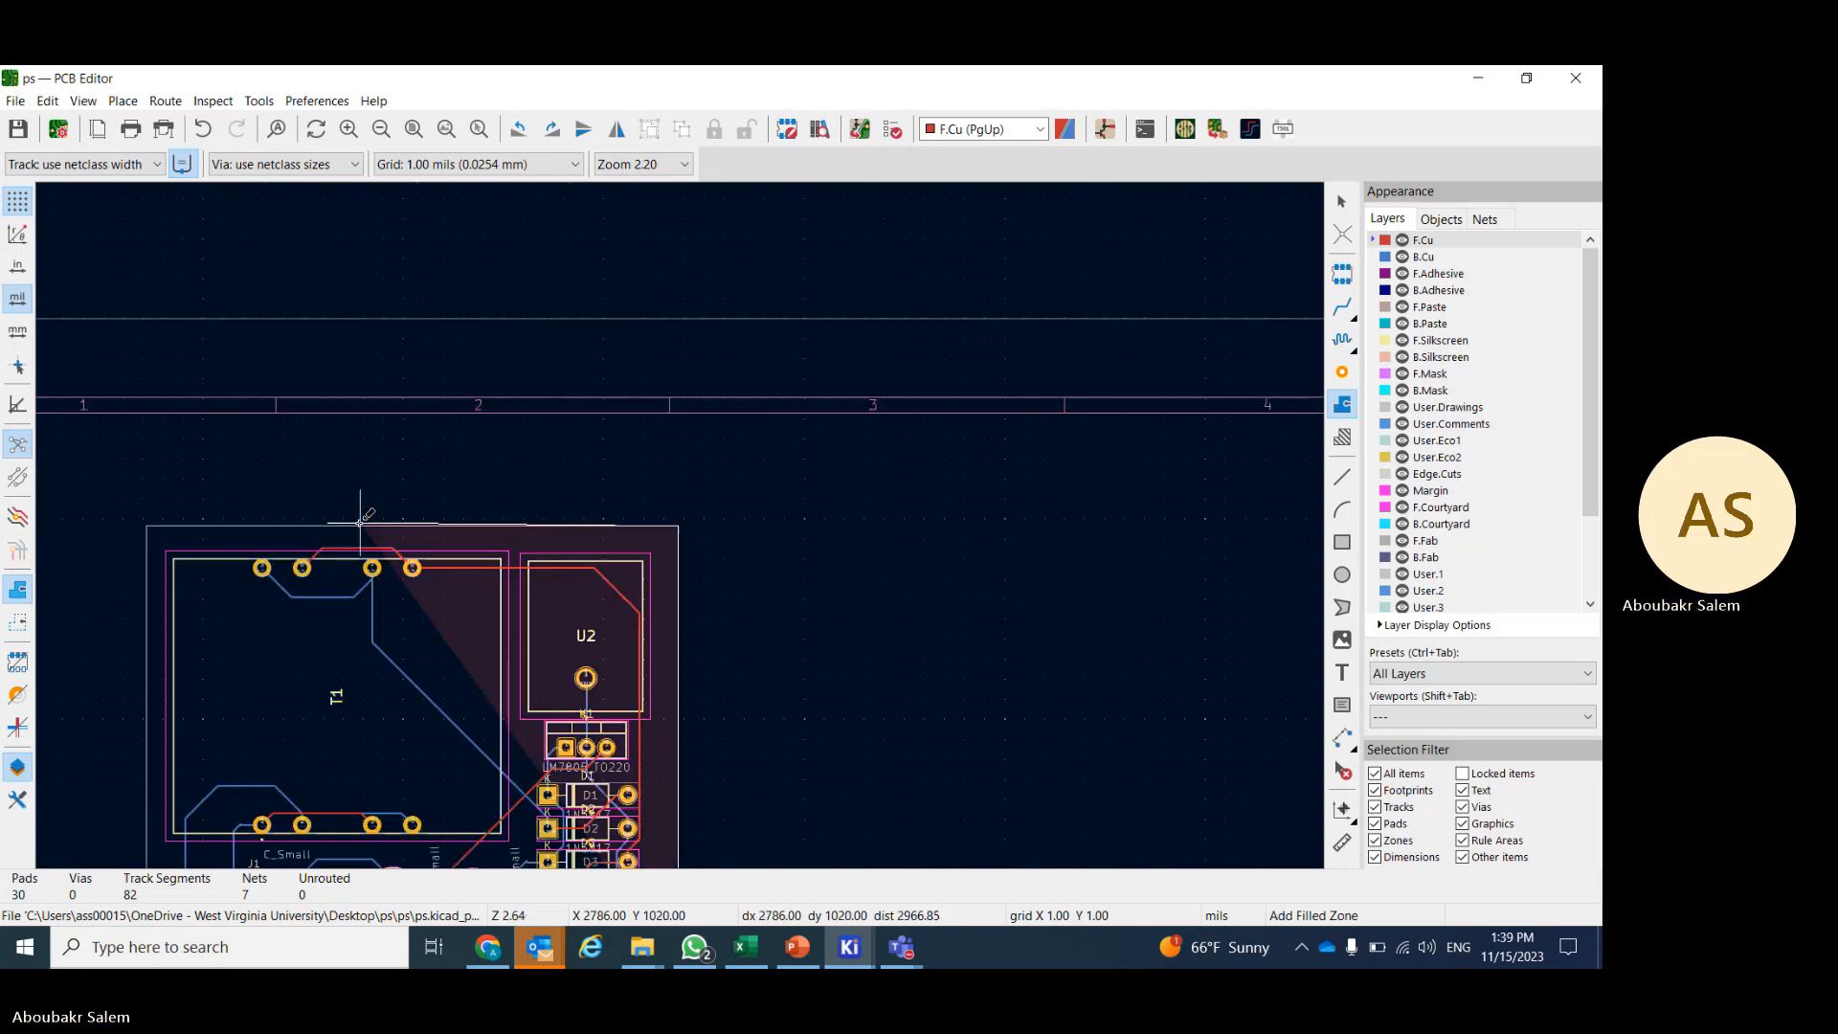
pyautogui.scroll(8, 163, 516)
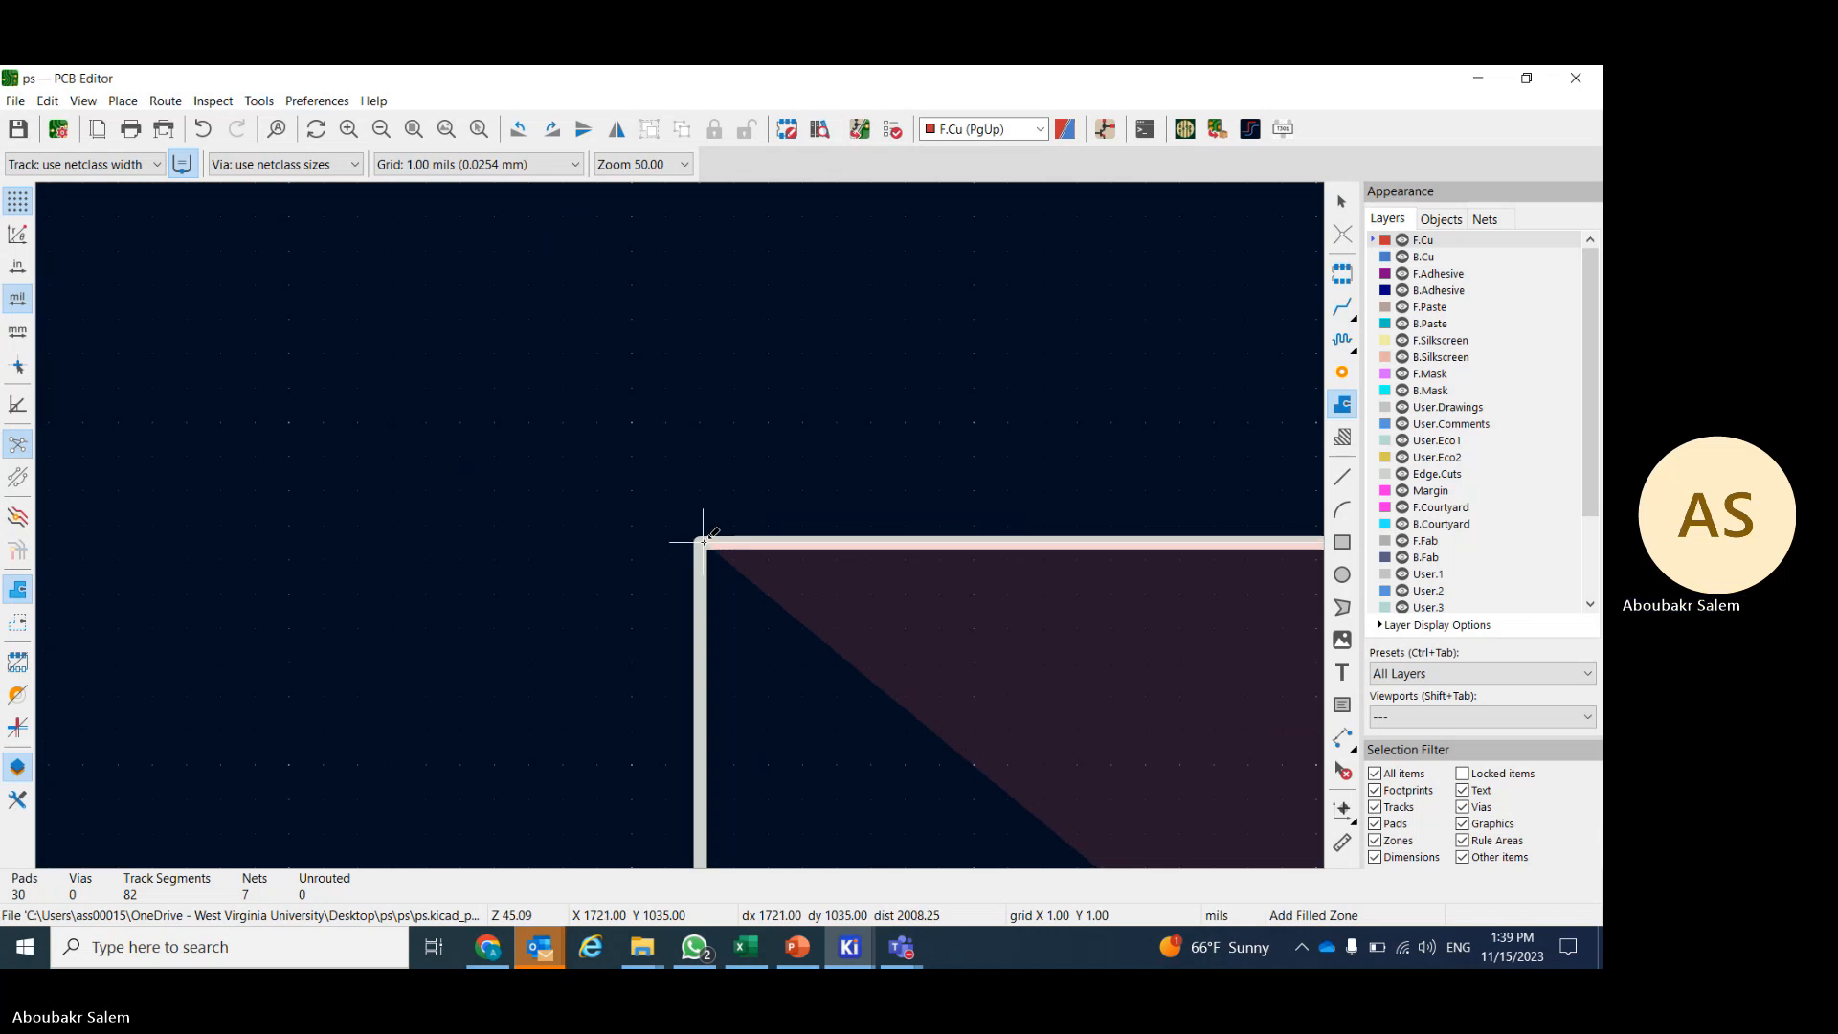
pyautogui.scroll(-9, 679, 526)
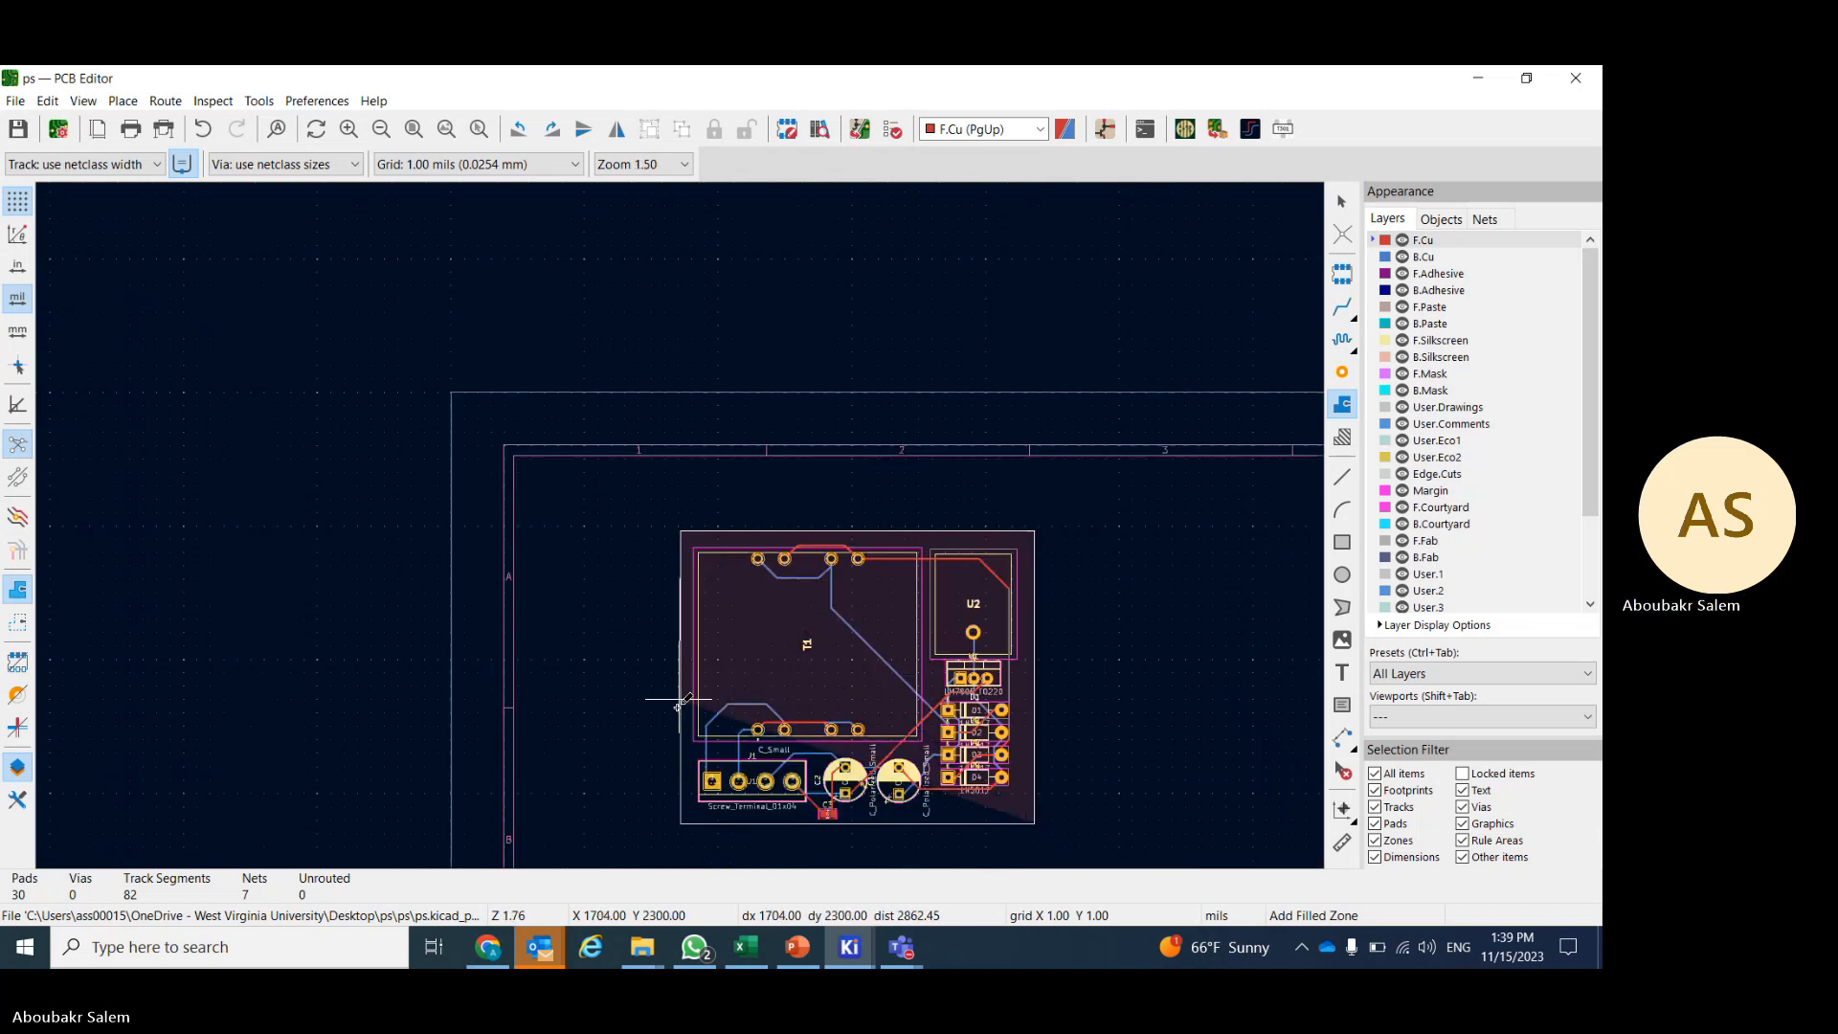
pyautogui.scroll(9, 680, 706)
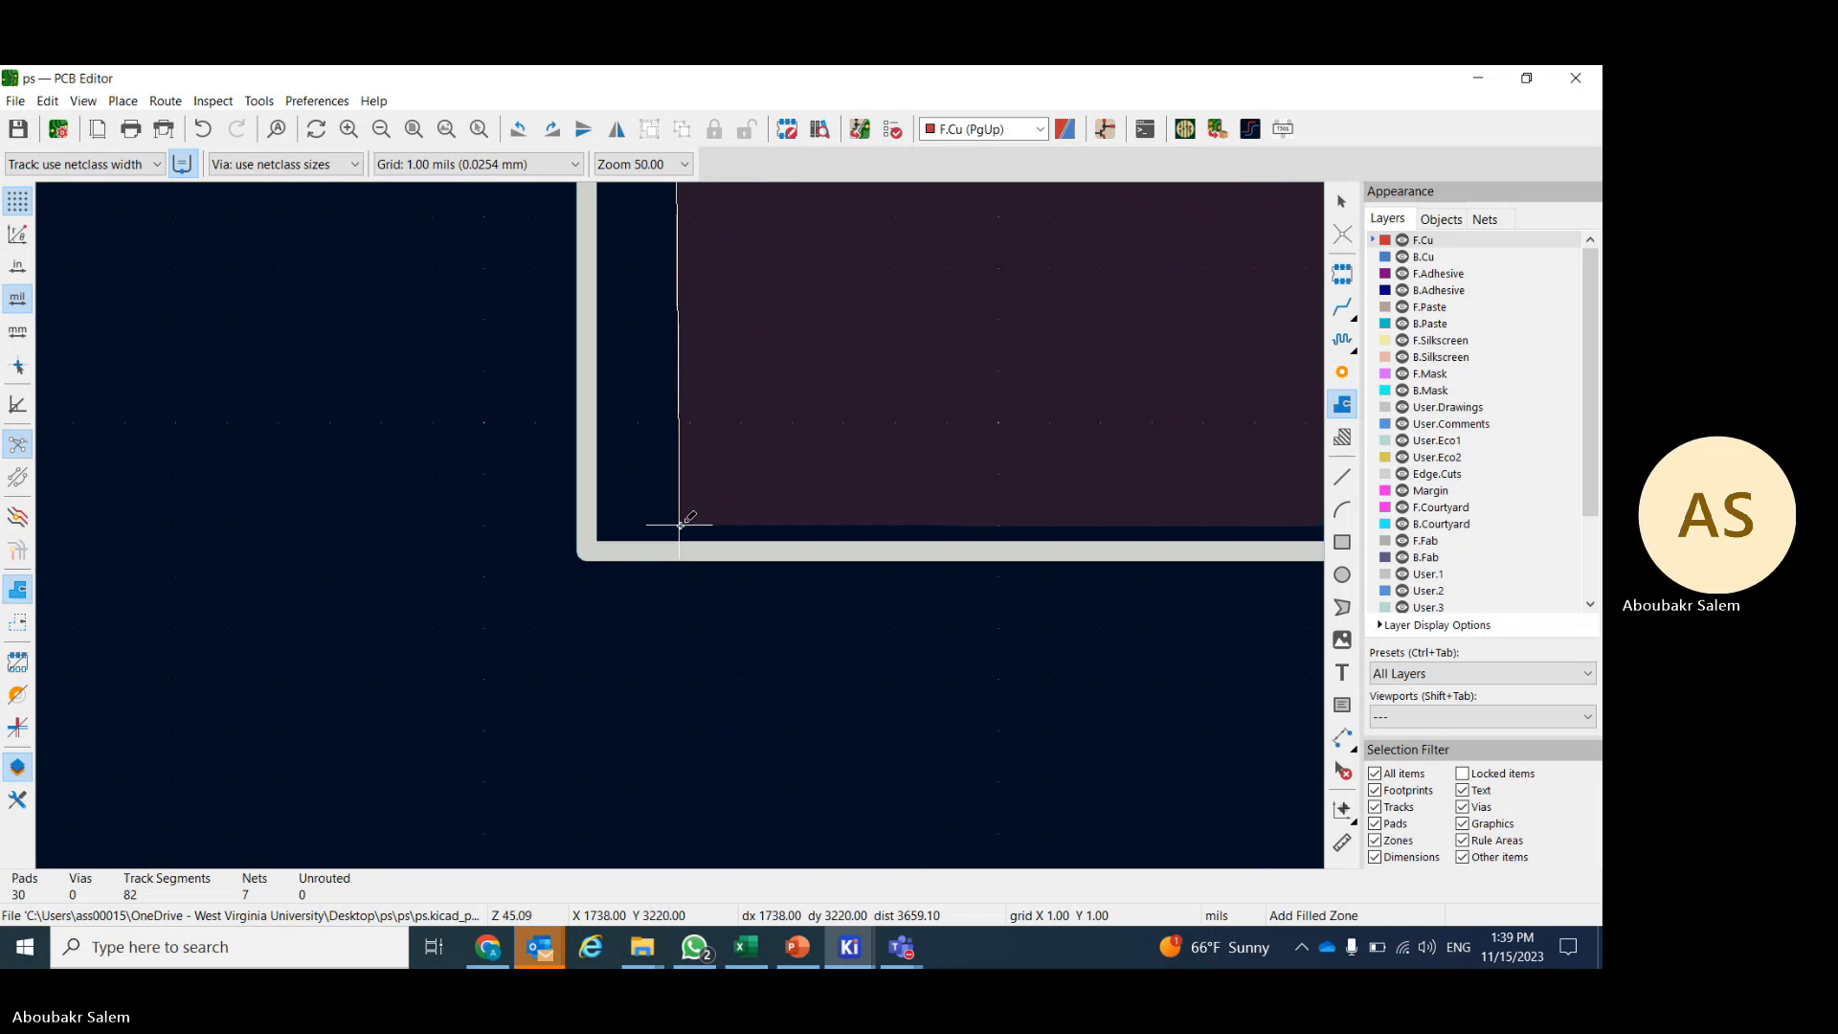
pyautogui.scroll(3, 680, 524)
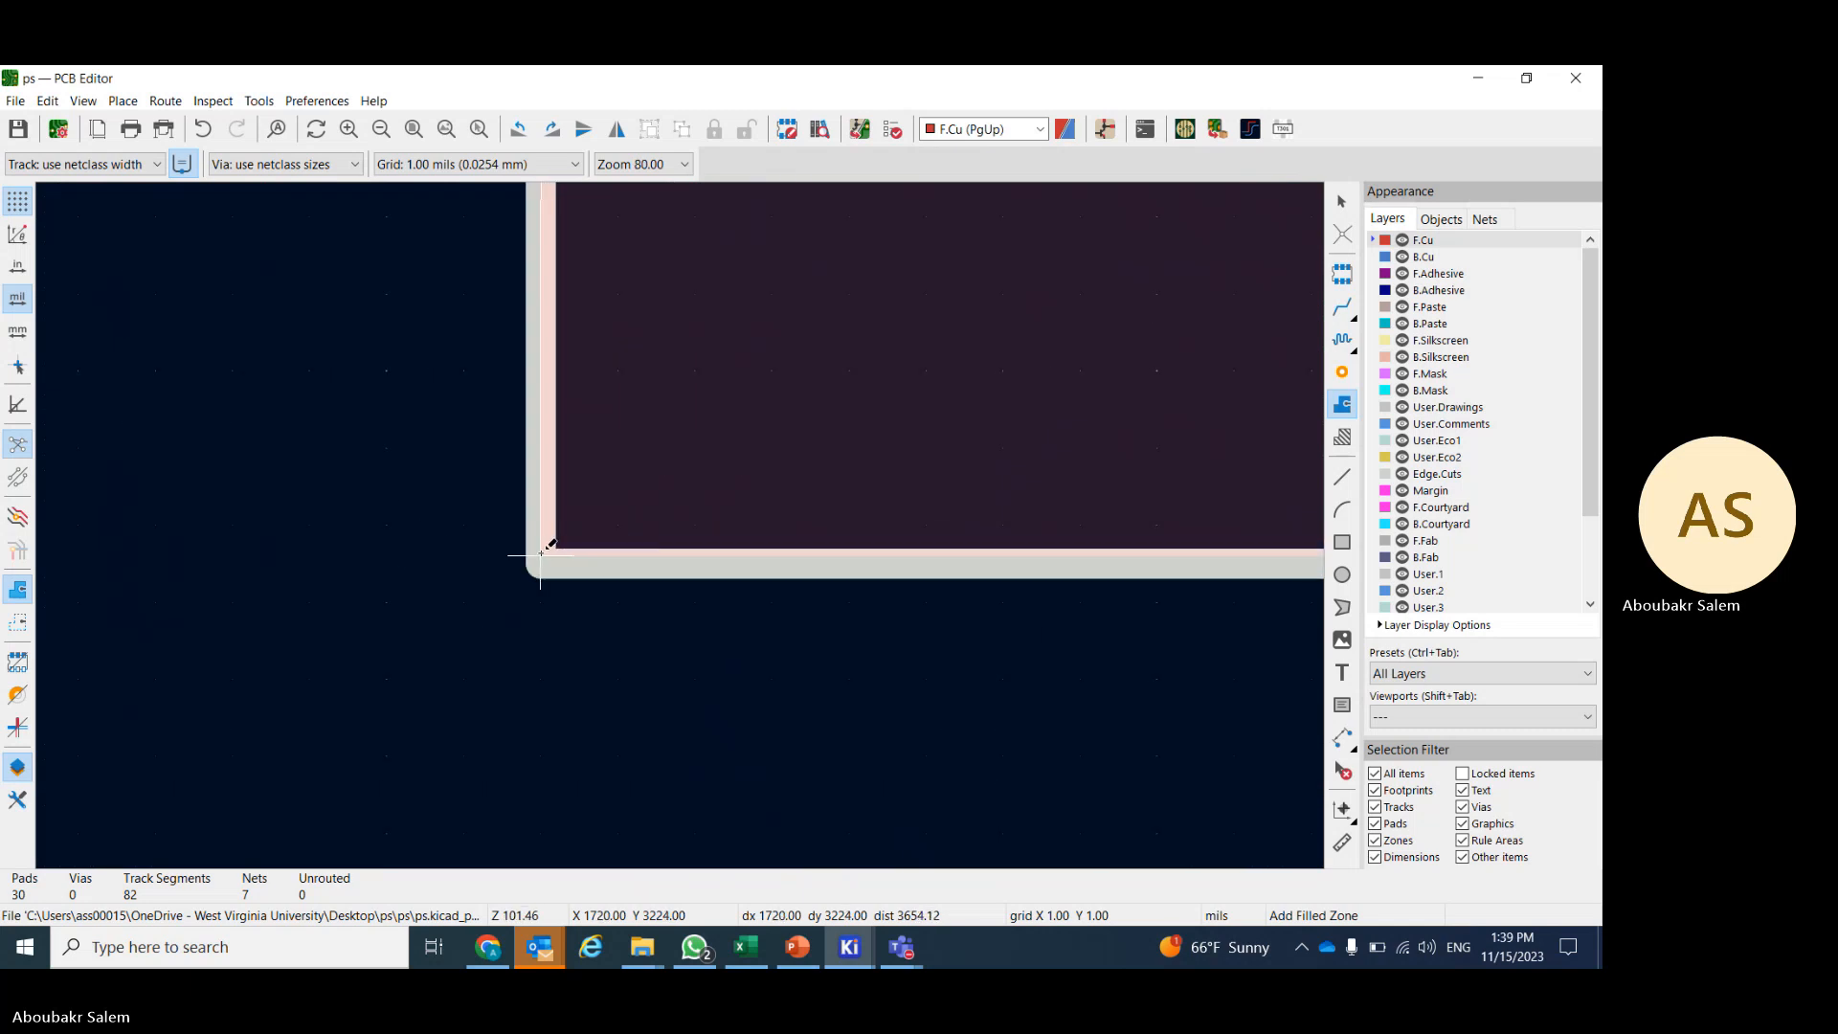
pyautogui.scroll(-9, 677, 521)
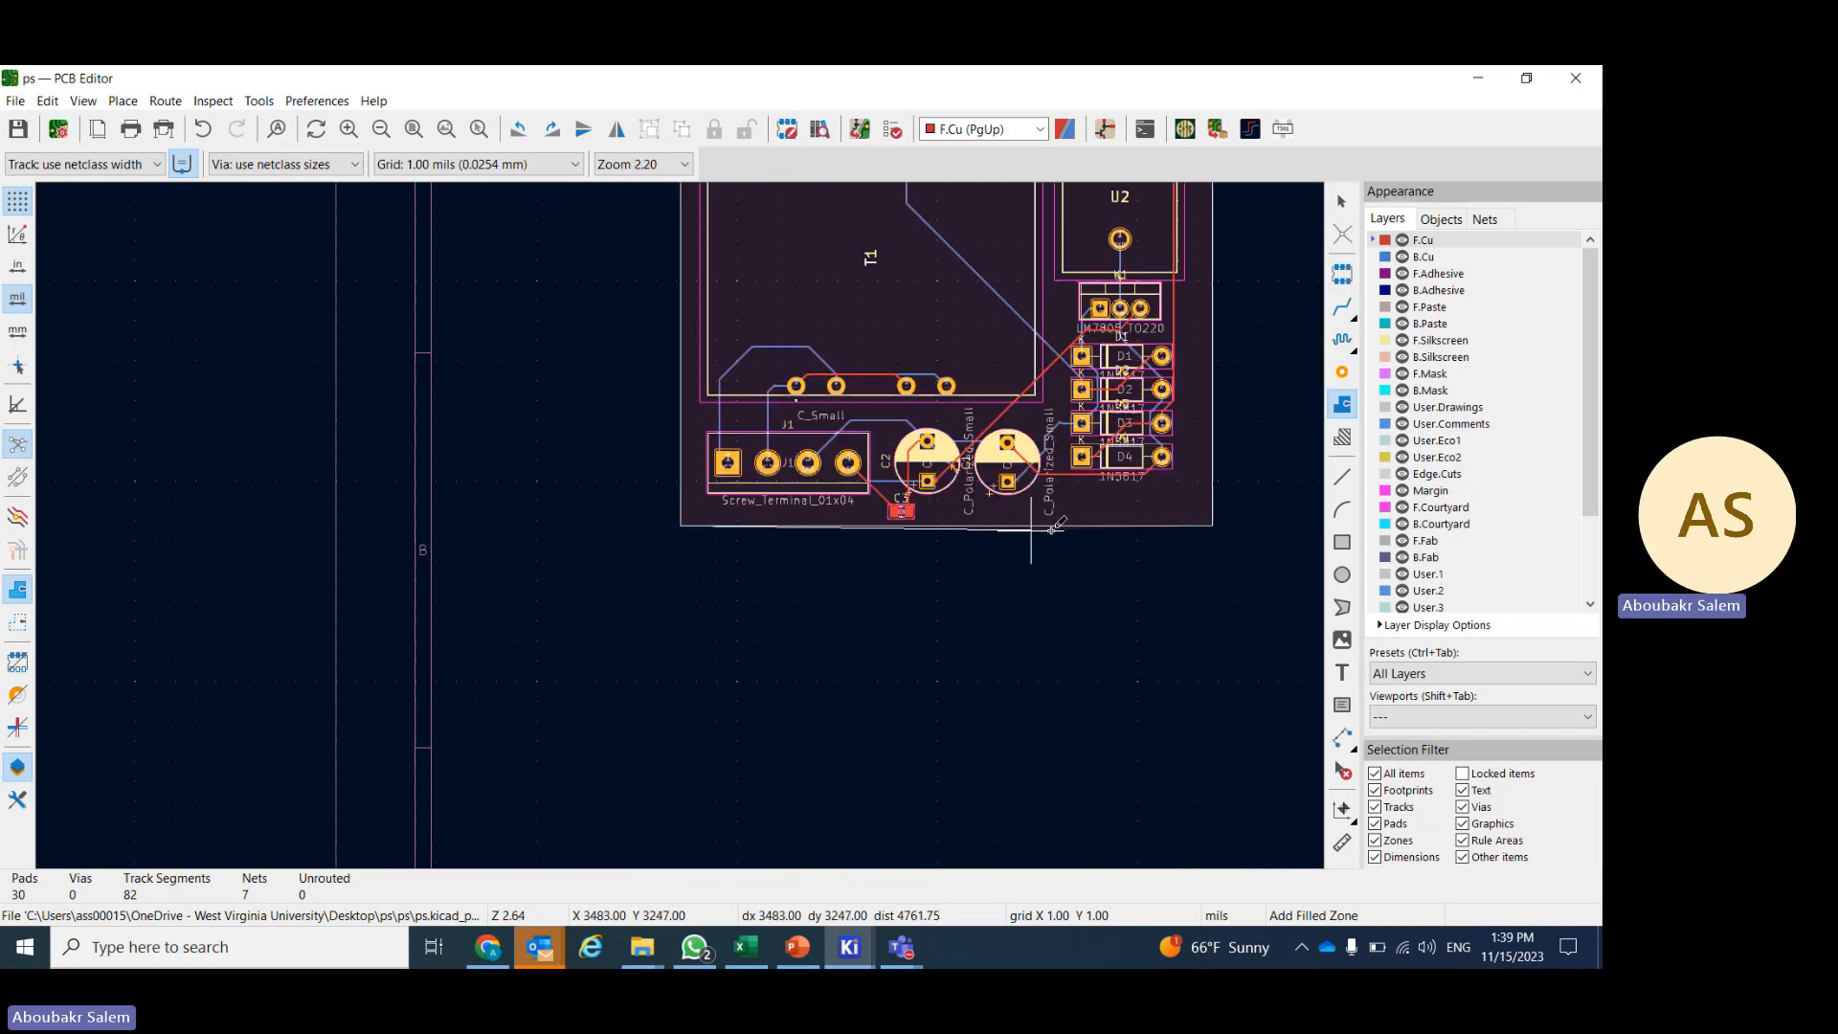
pyautogui.scroll(9, 1053, 525)
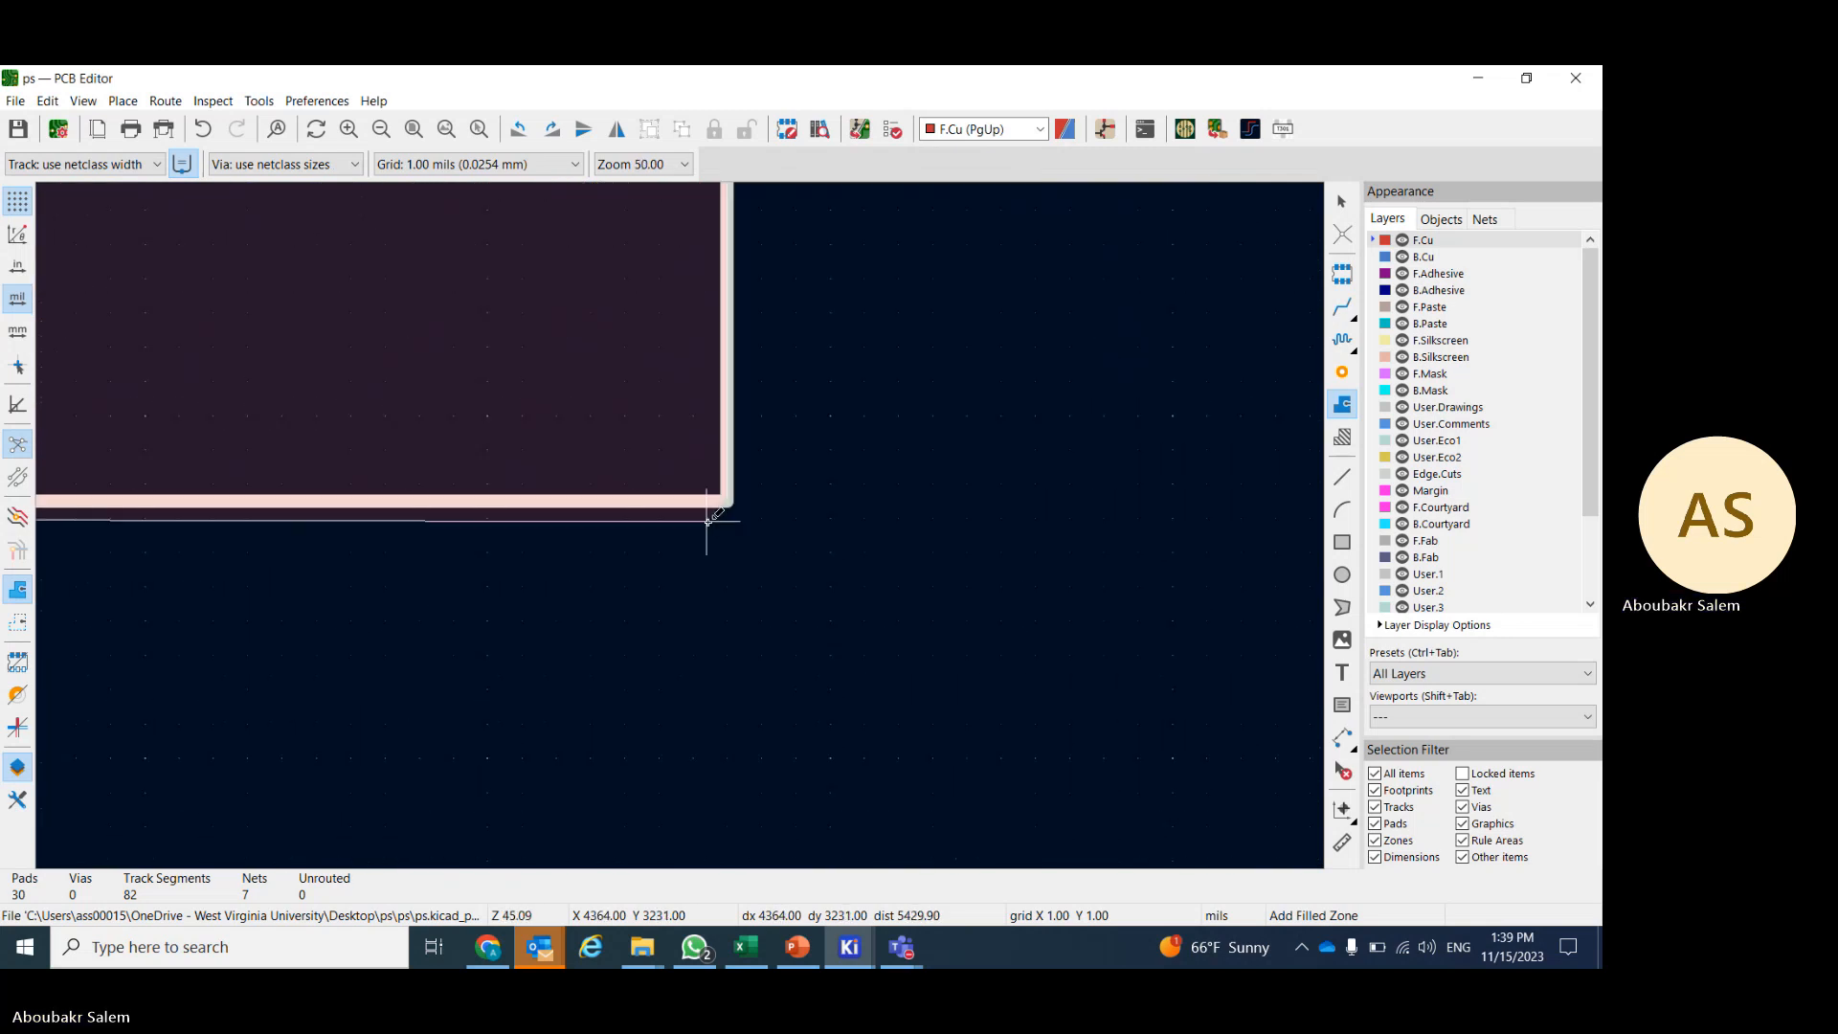
pyautogui.scroll(5, 707, 521)
pyautogui.click(705, 424)
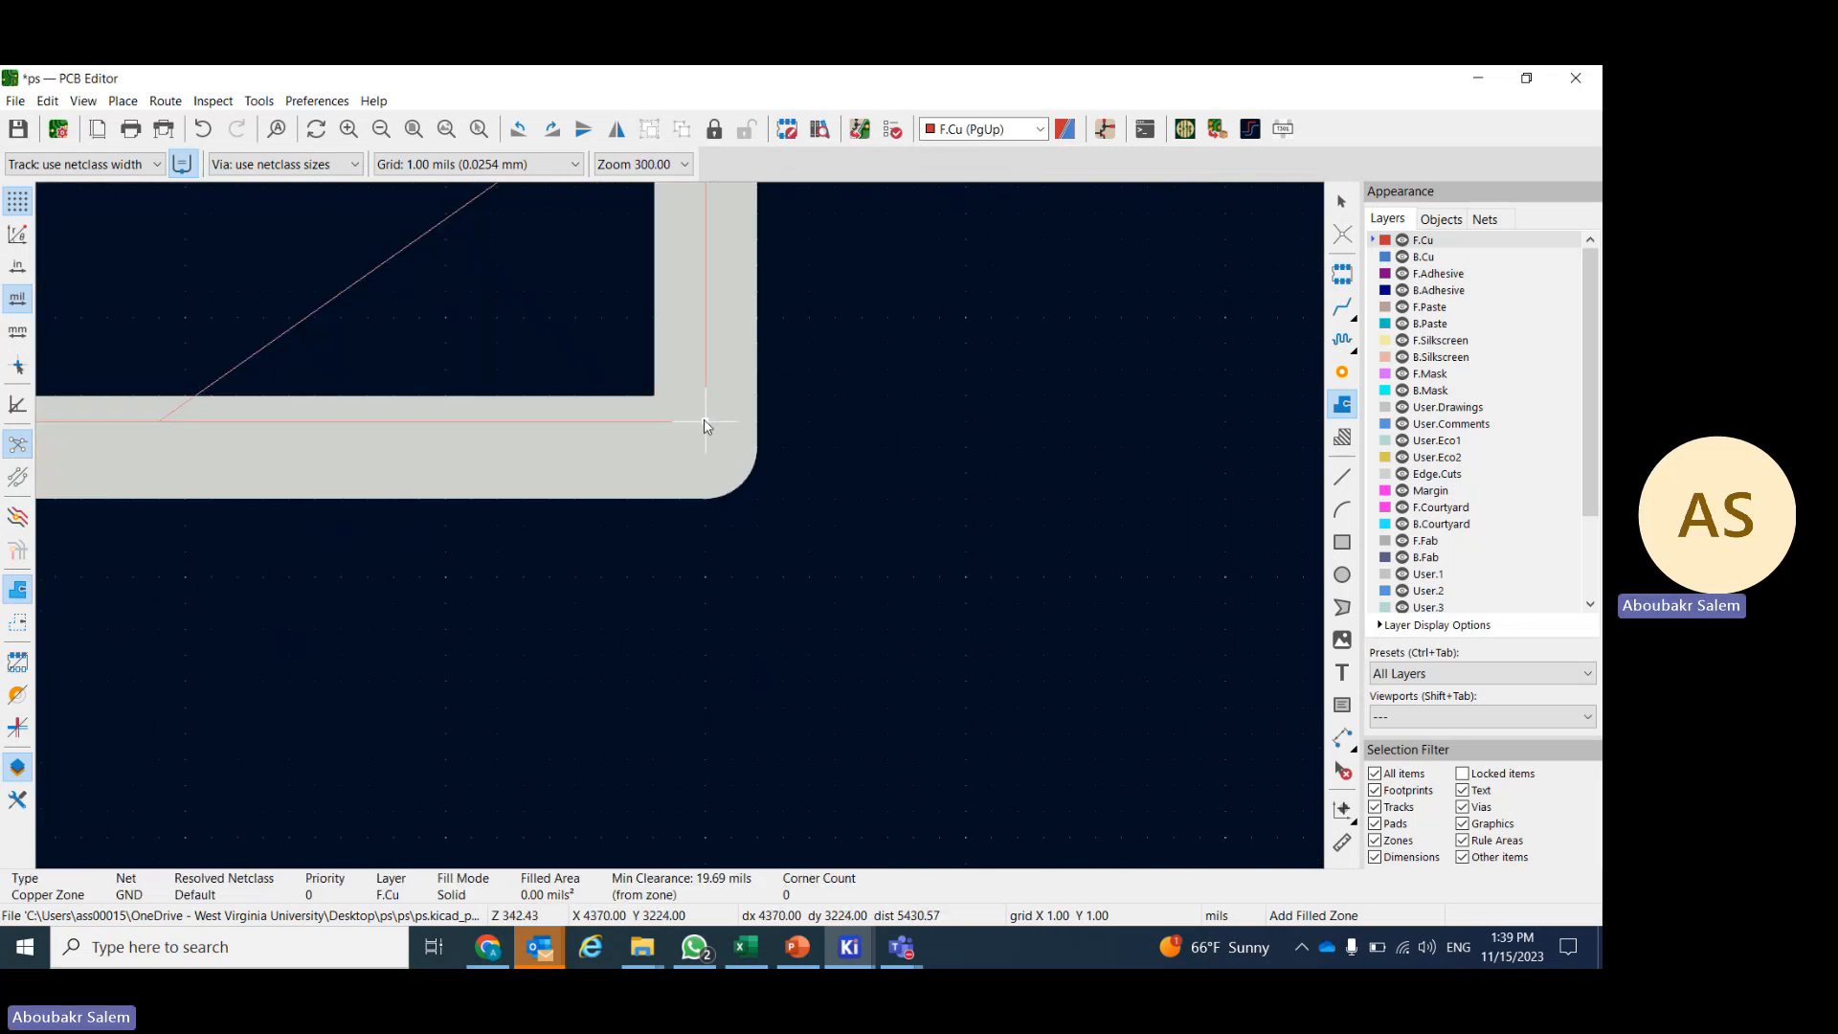
# - Start a second filled zone outside the board's left edge, on layer B.Cu only, with net GND
pyautogui.scroll(-12, 689, 533)
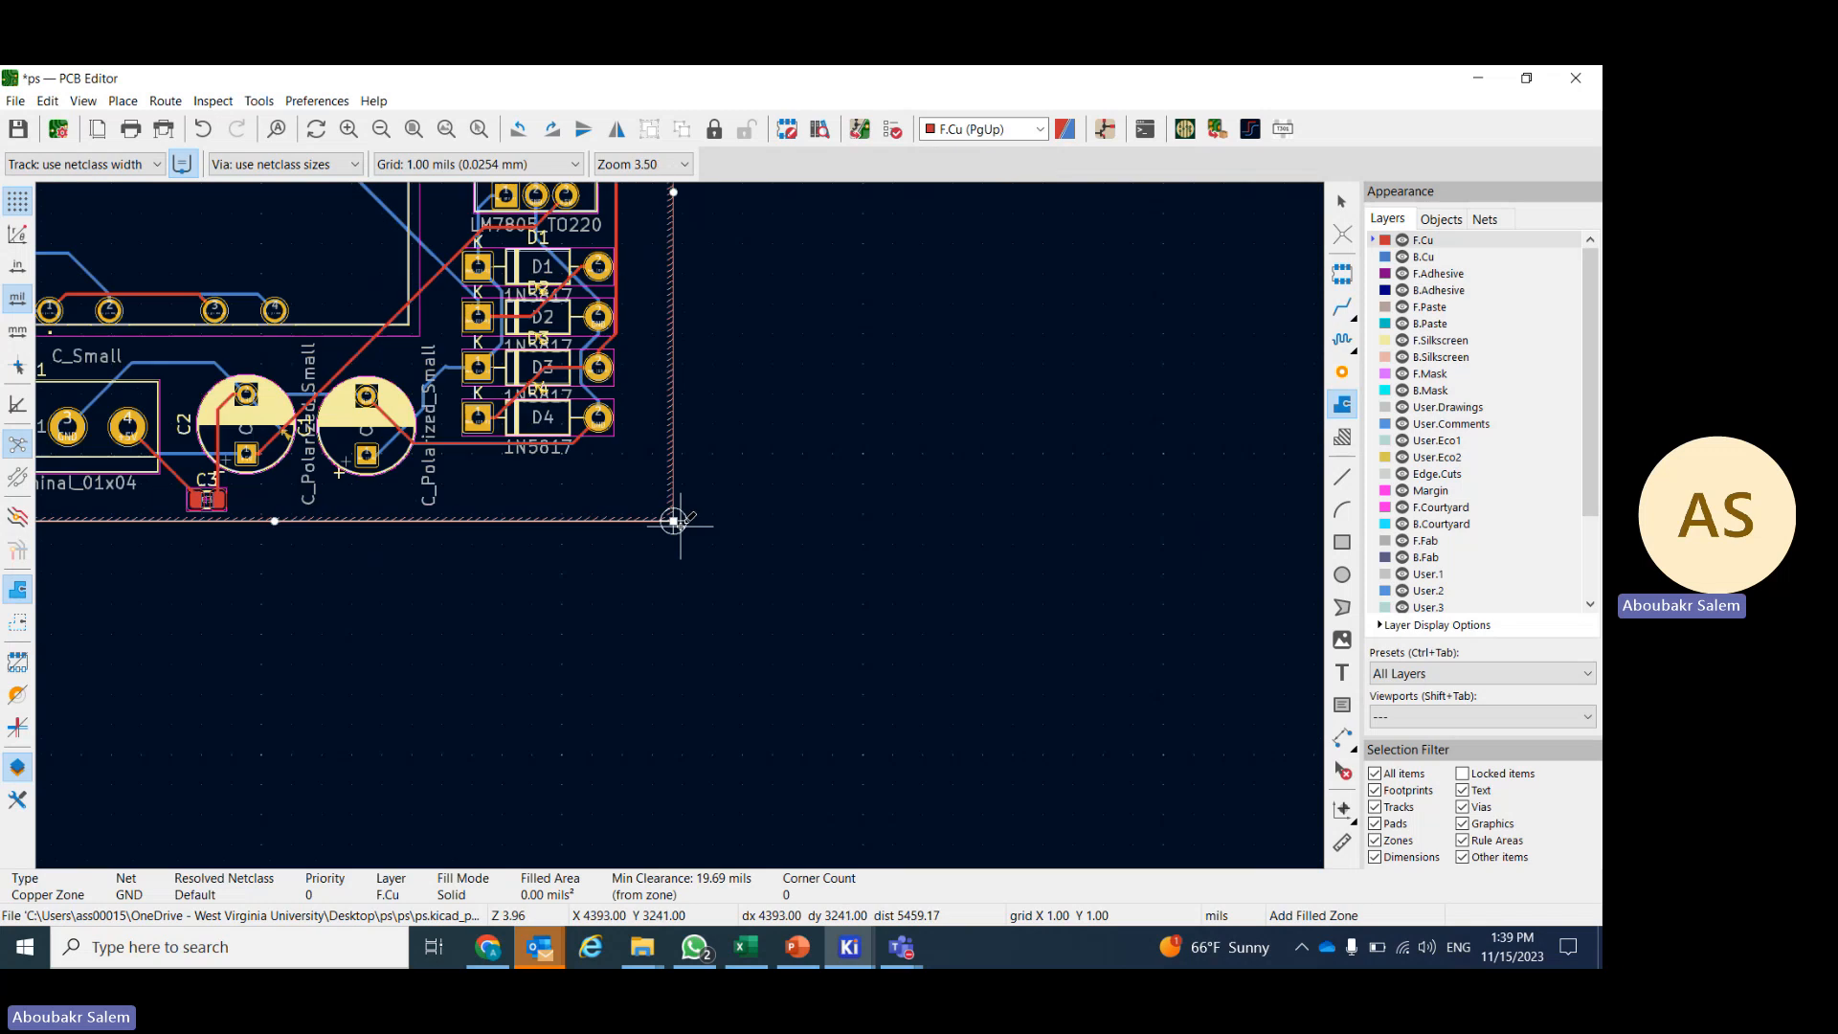
pyautogui.scroll(-2, 673, 521)
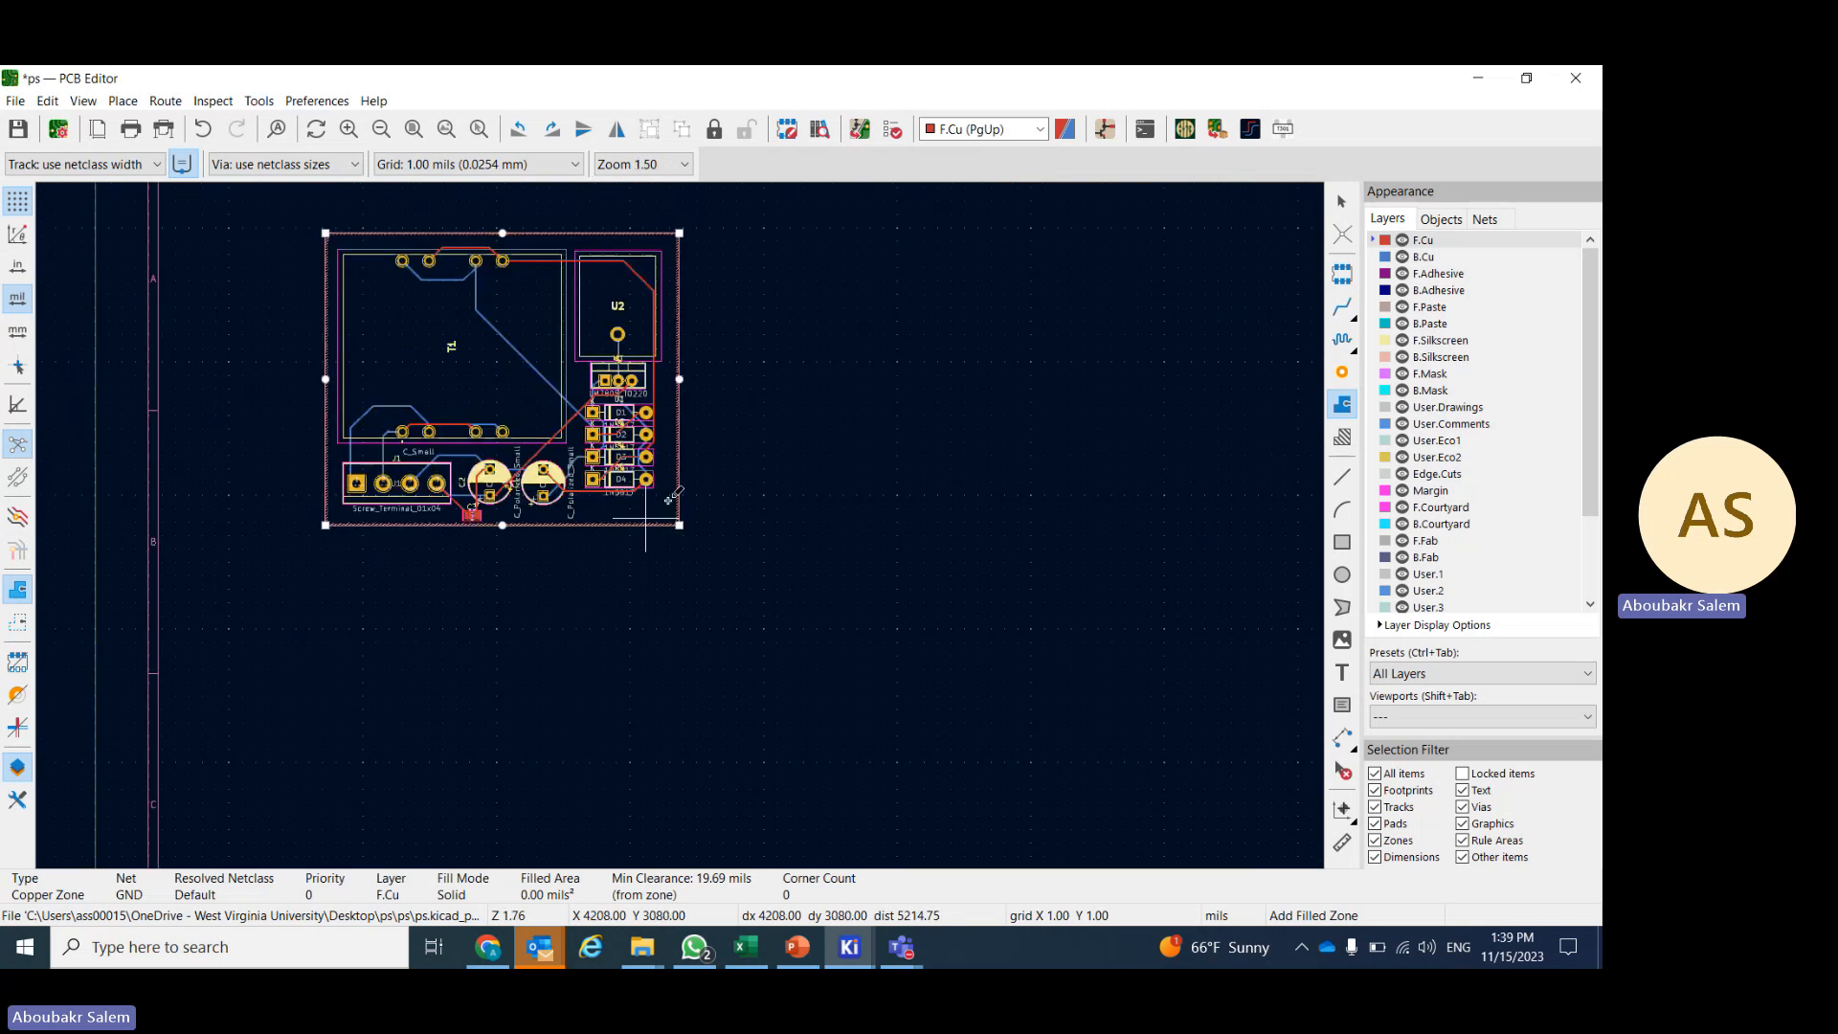
pyautogui.click(219, 365)
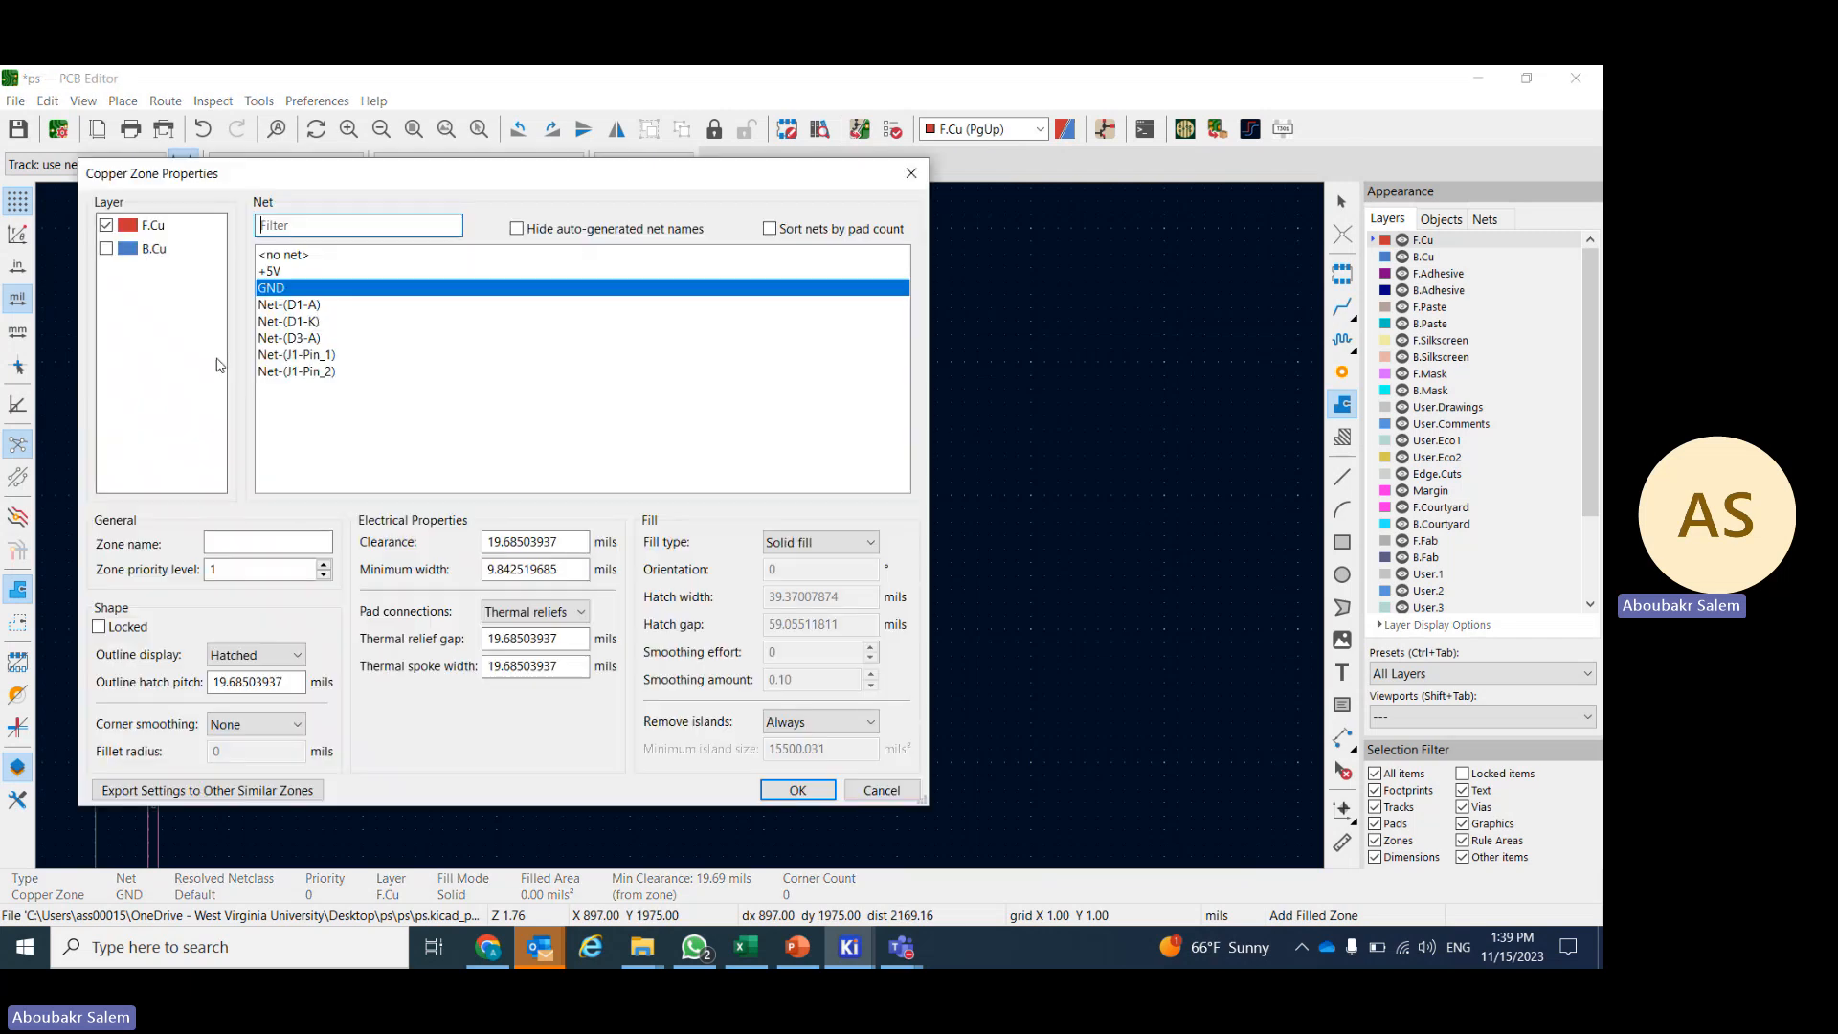
pyautogui.click(106, 248)
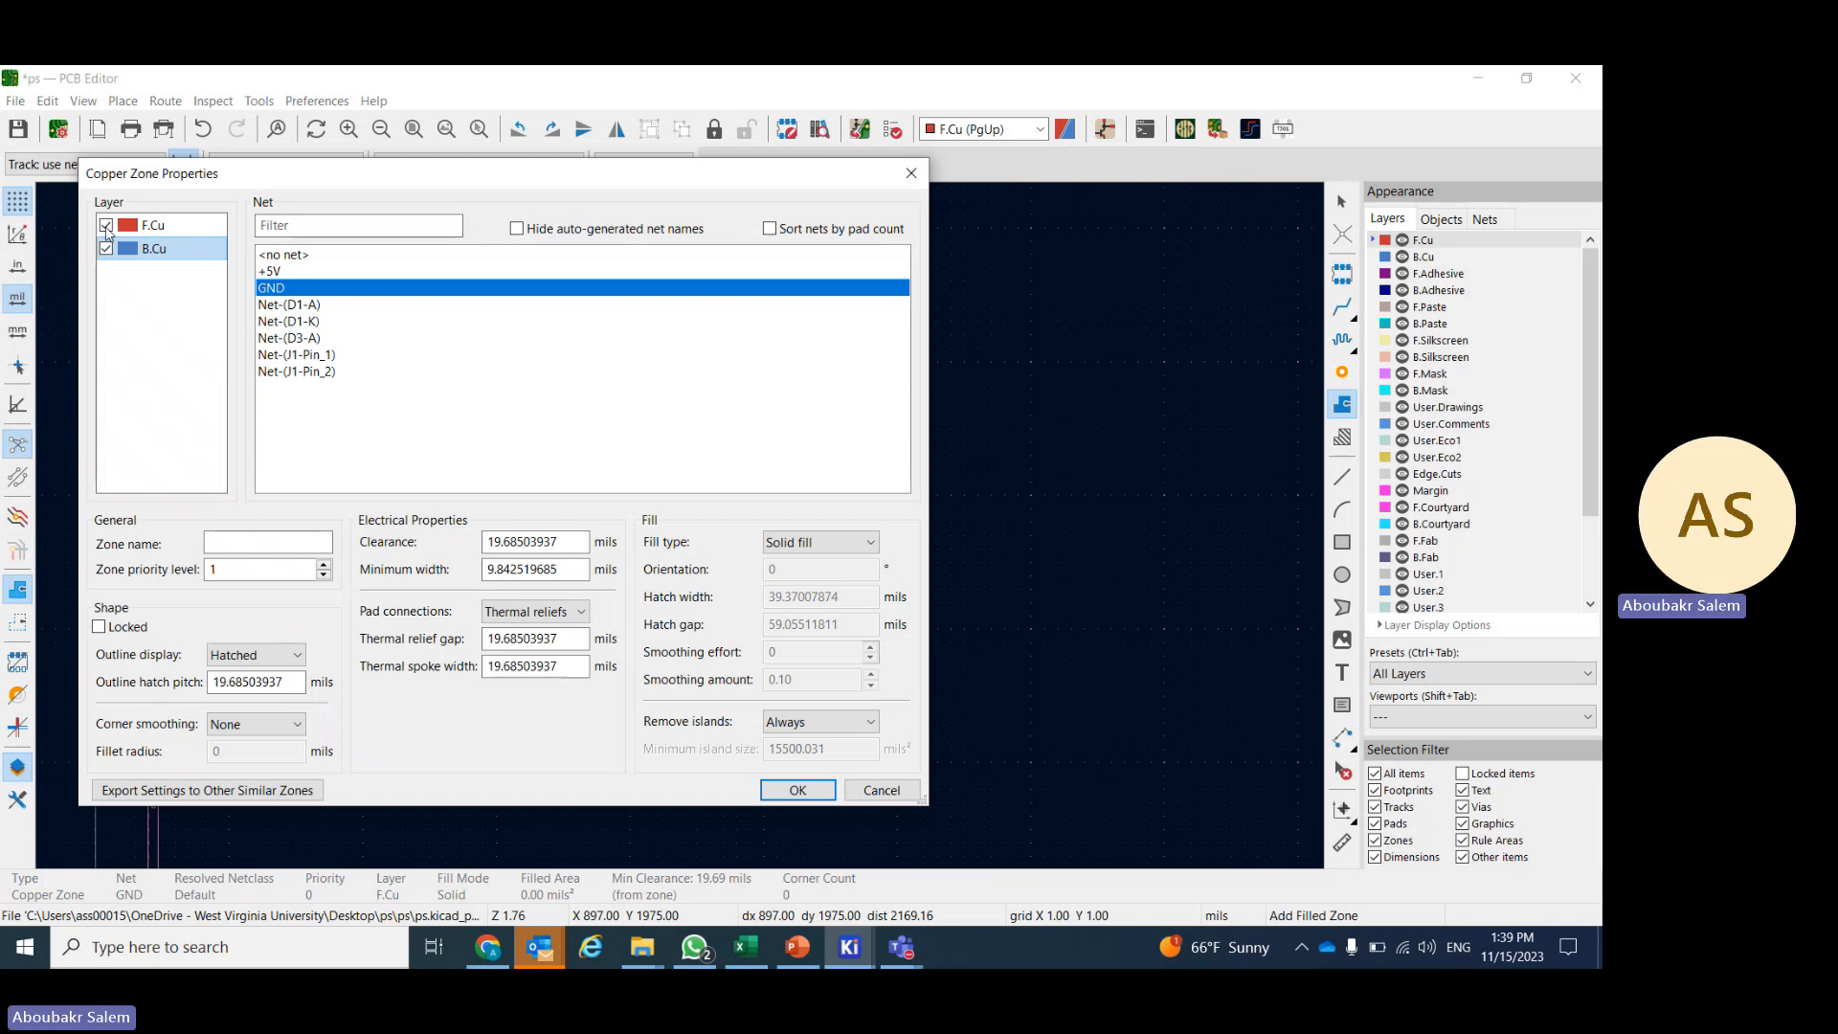
pyautogui.click(106, 226)
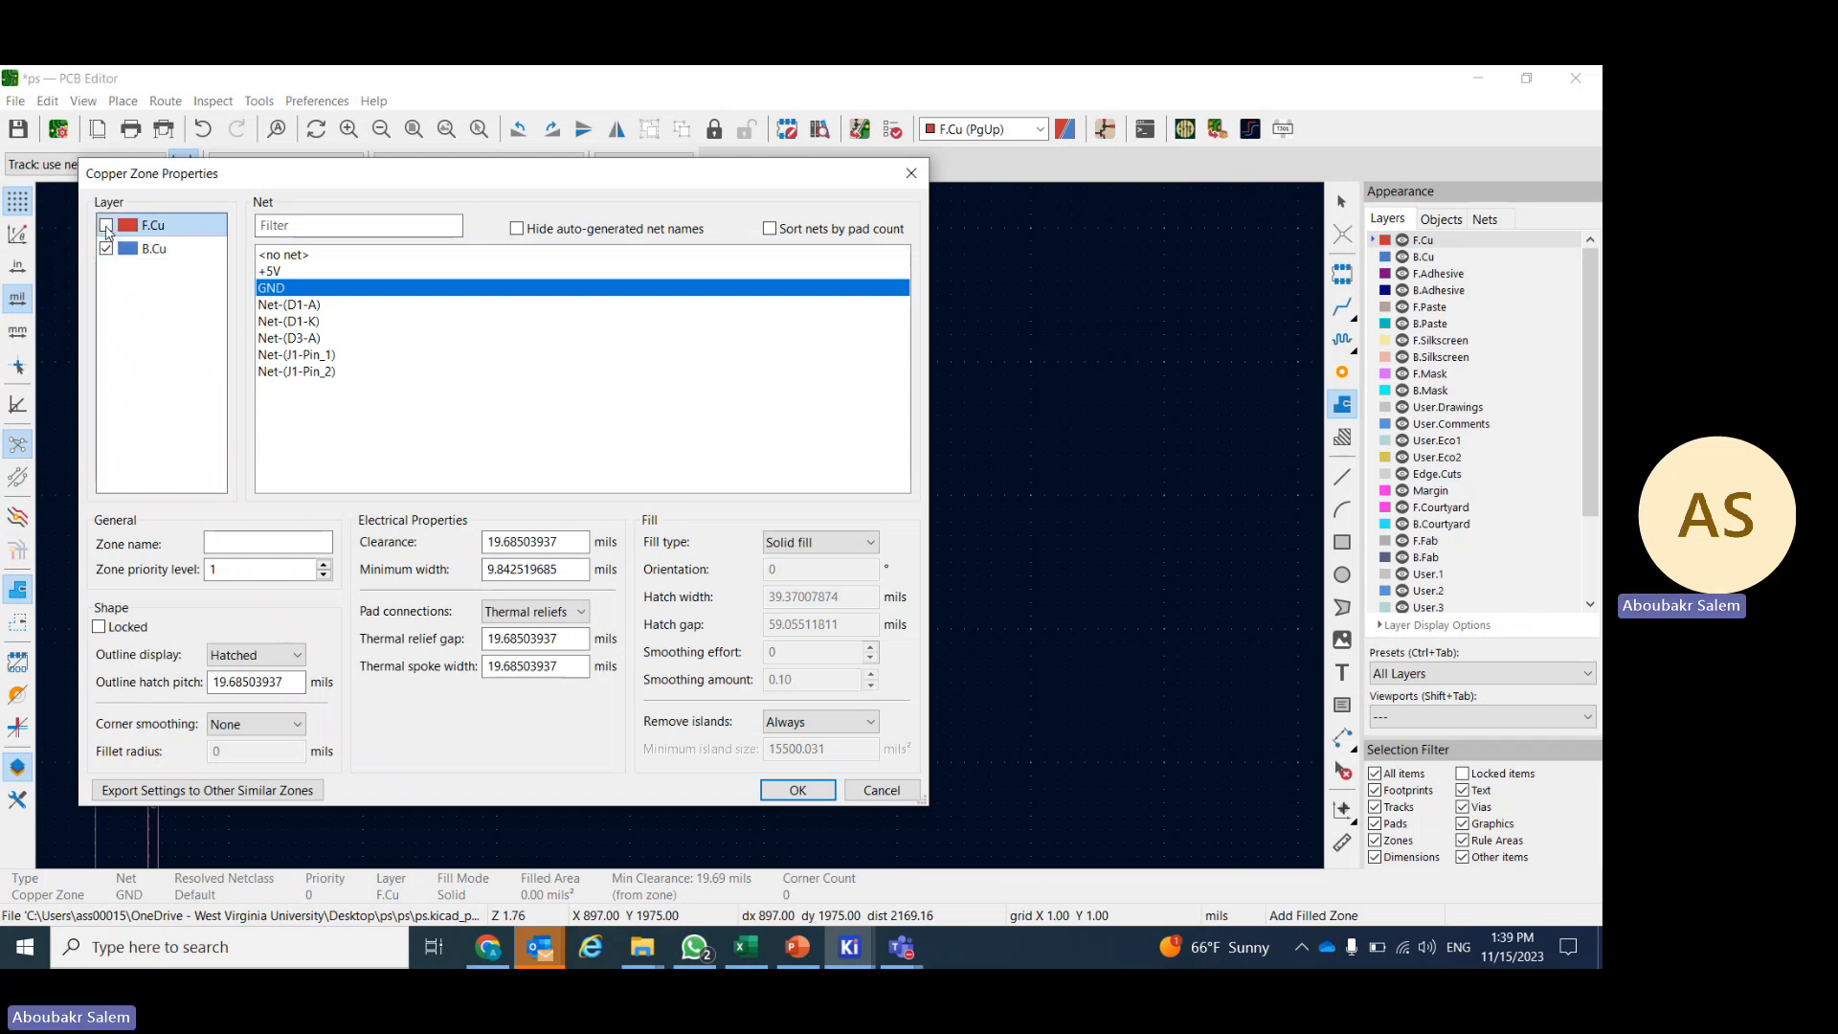
pyautogui.click(273, 292)
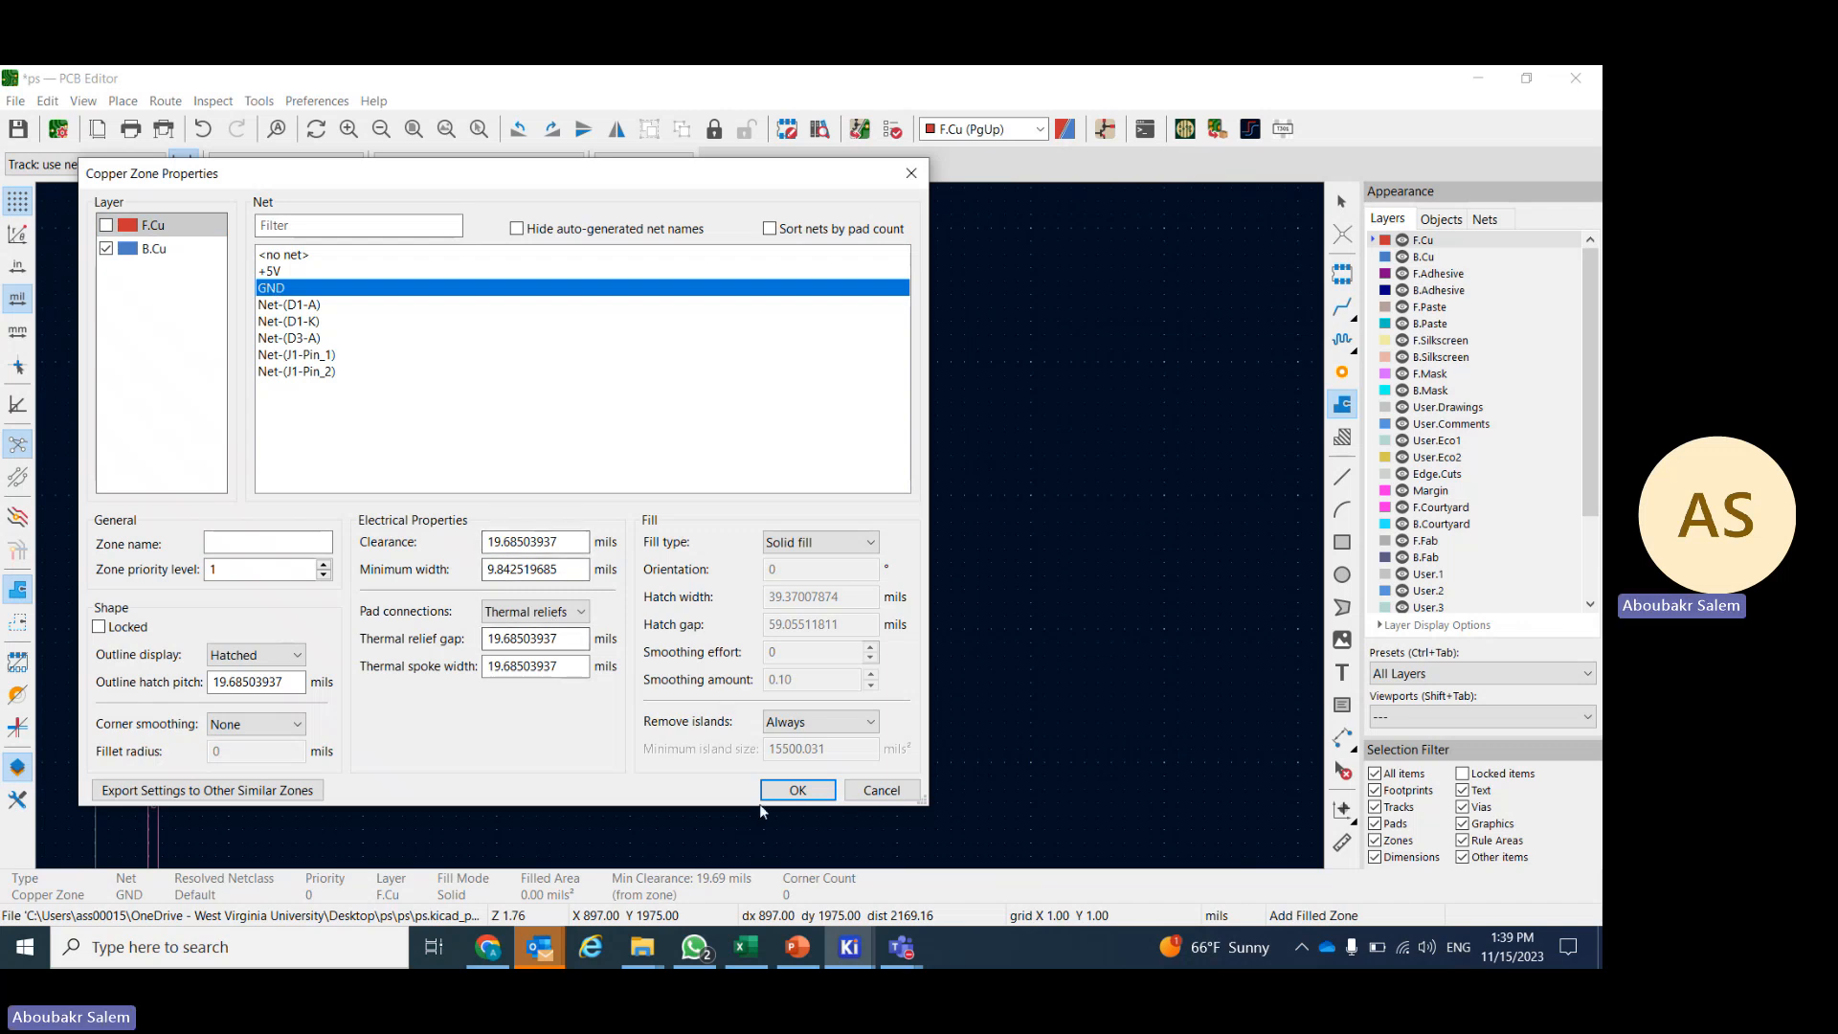
pyautogui.click(797, 789)
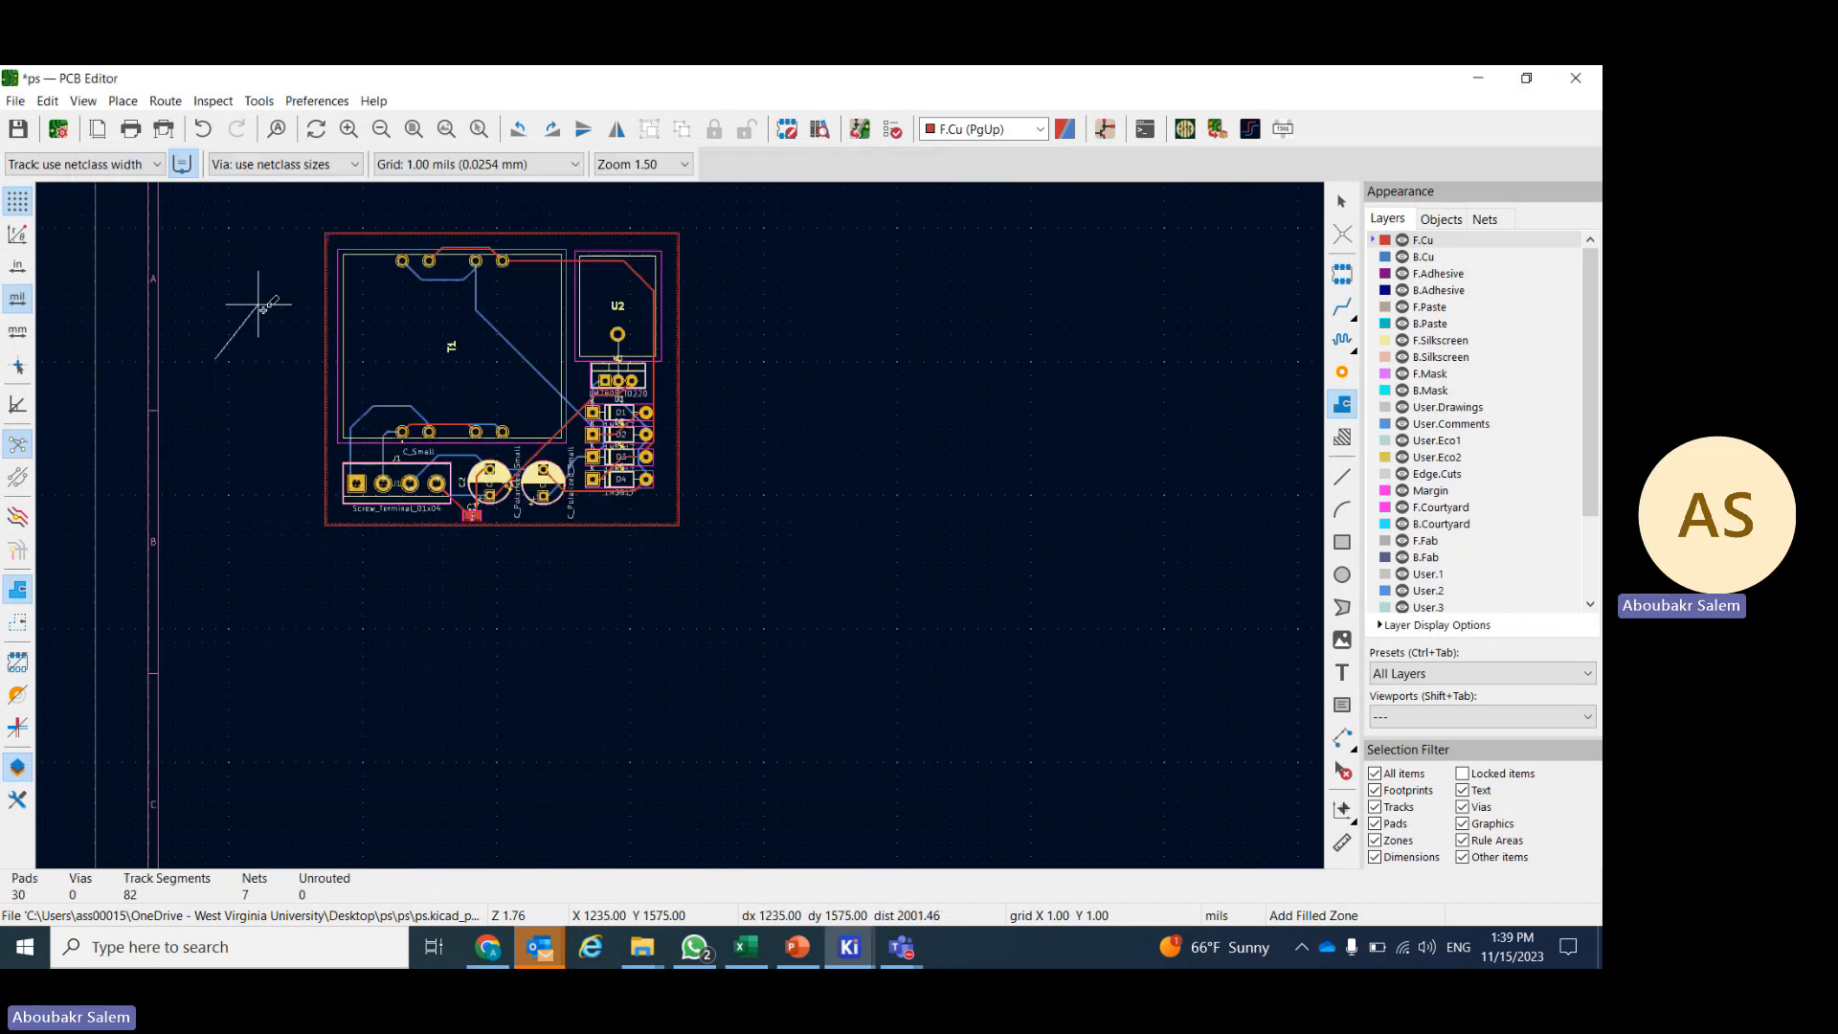
# - Place the B.Cu GND zone outline's points at the board's upper-left and upper-right corners
pyautogui.scroll(3, 332, 222)
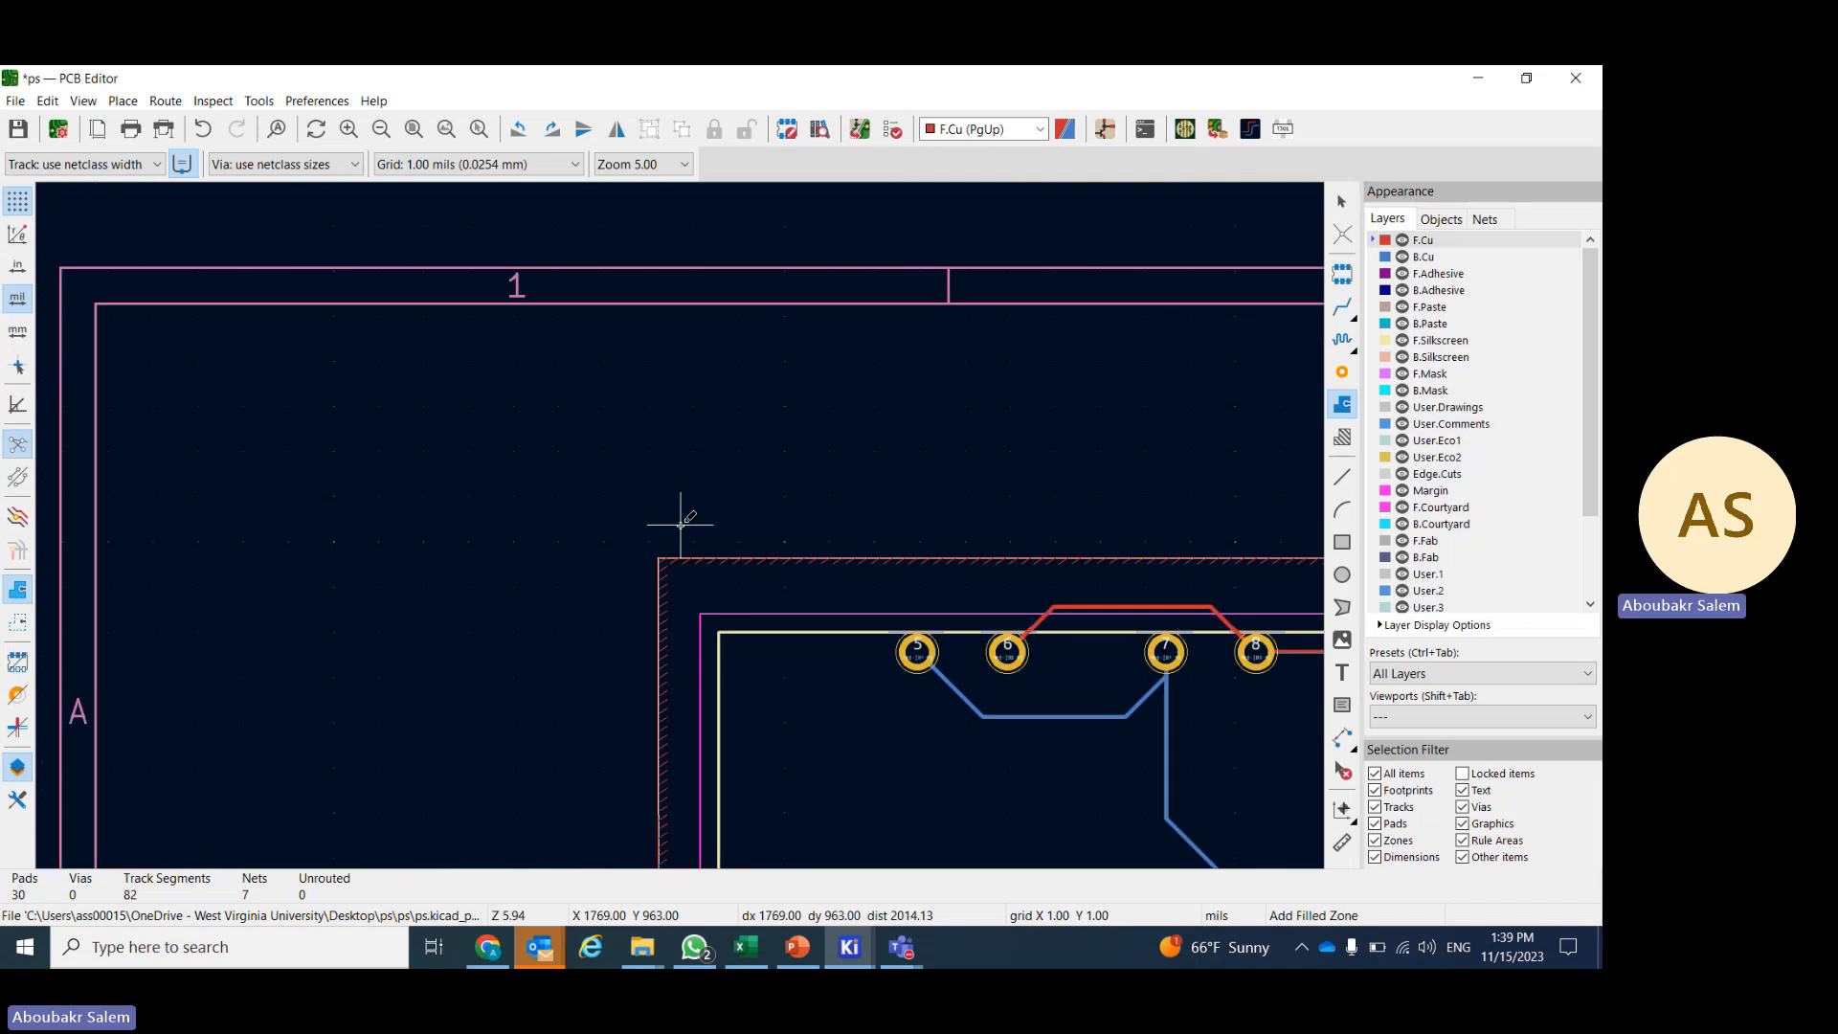
pyautogui.scroll(3, 680, 524)
pyautogui.click(615, 588)
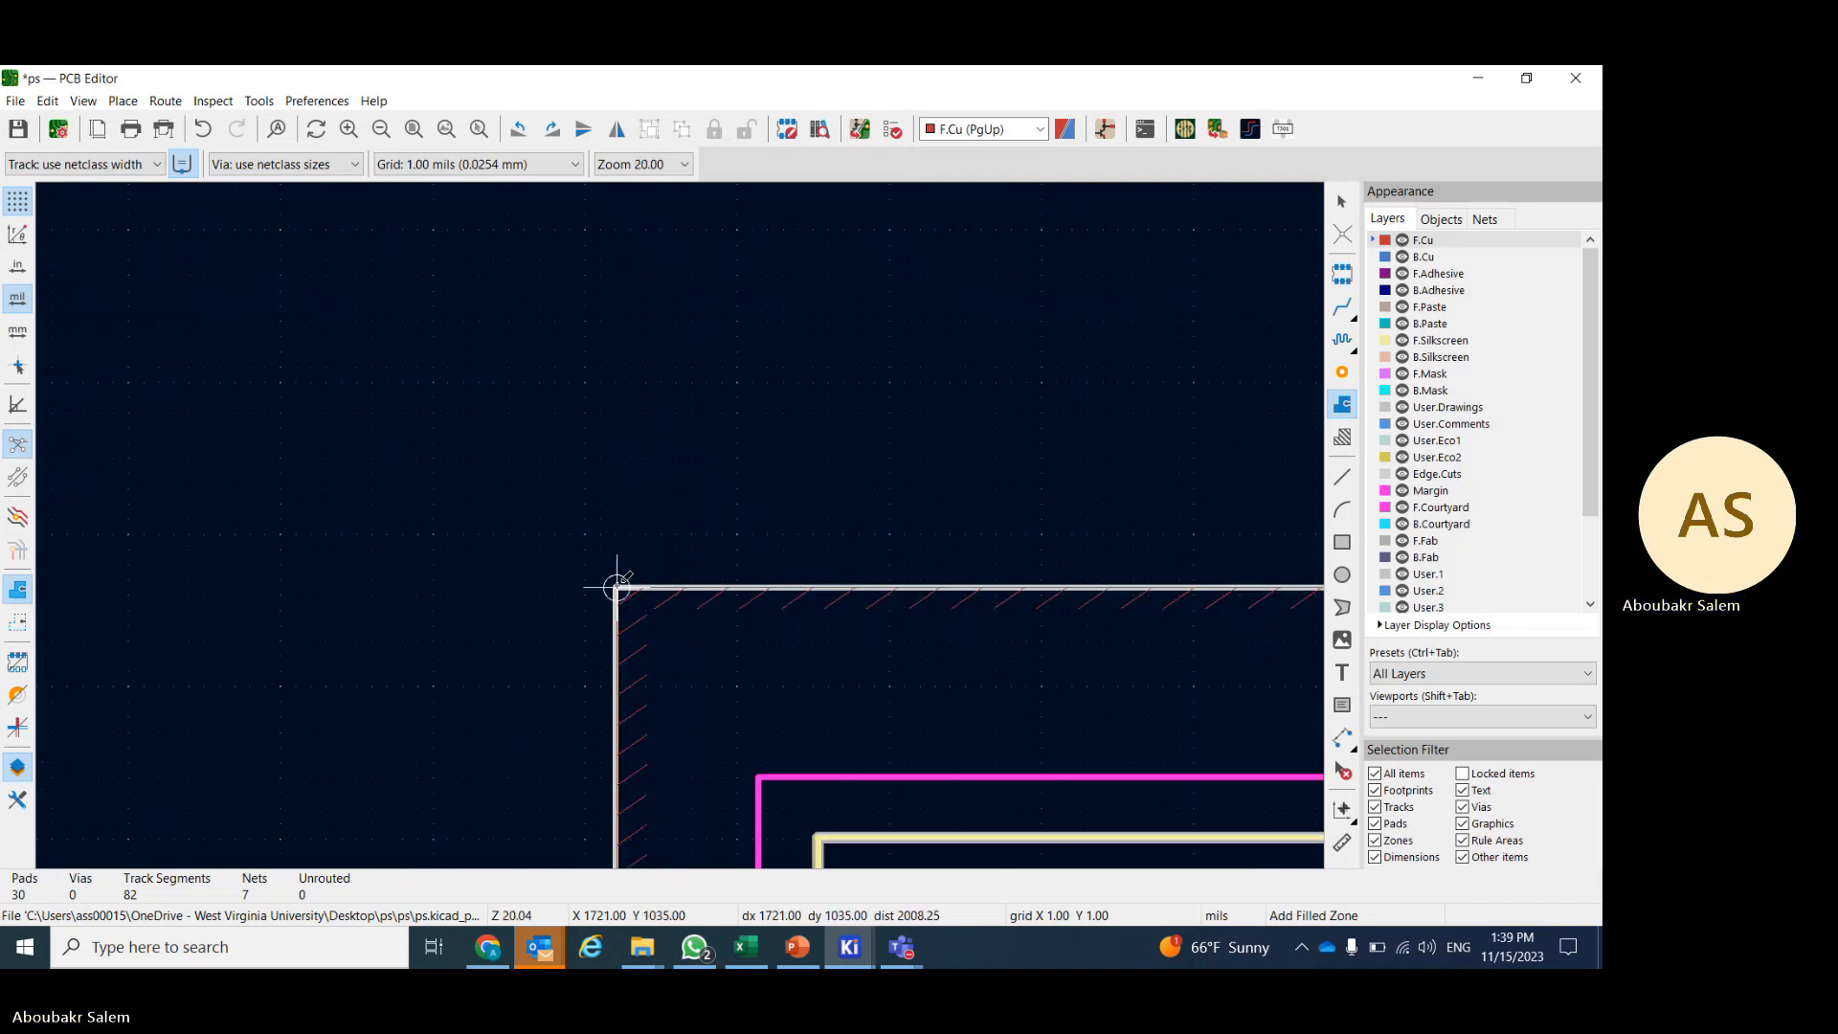
pyautogui.scroll(-5, 544, 662)
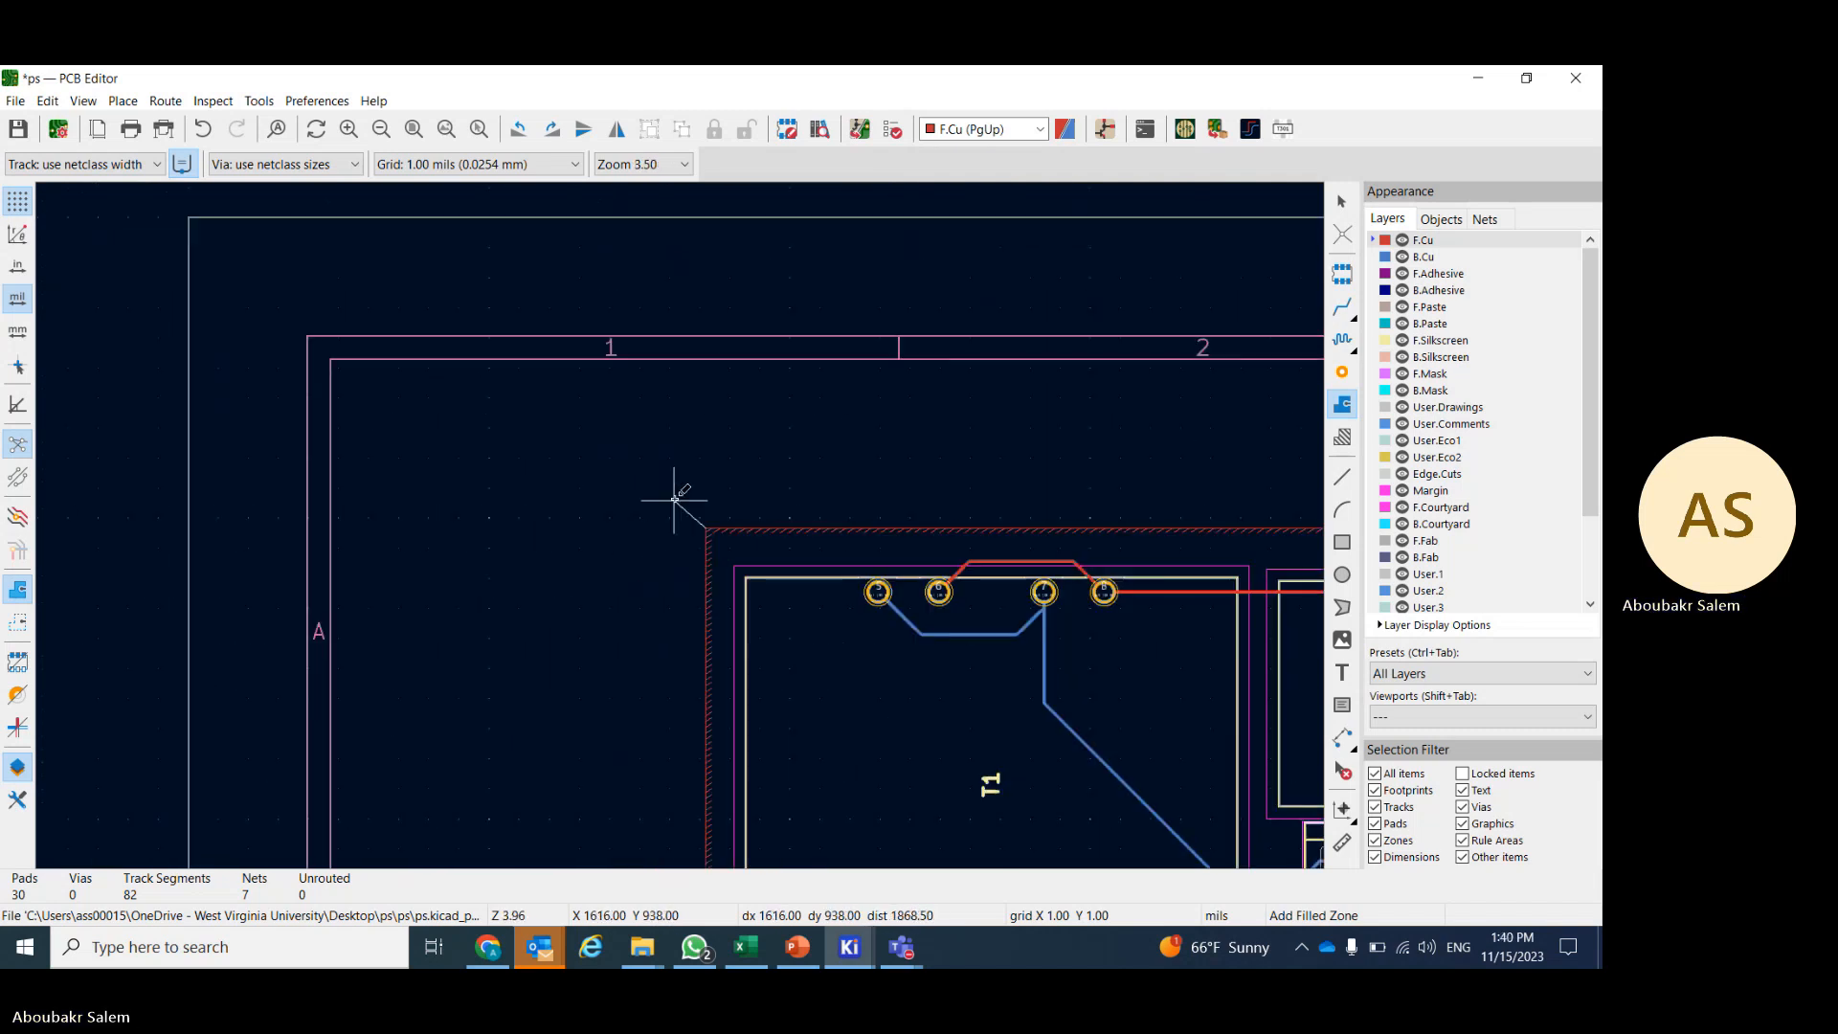
pyautogui.scroll(2, 951, 508)
pyautogui.scroll(7, 642, 541)
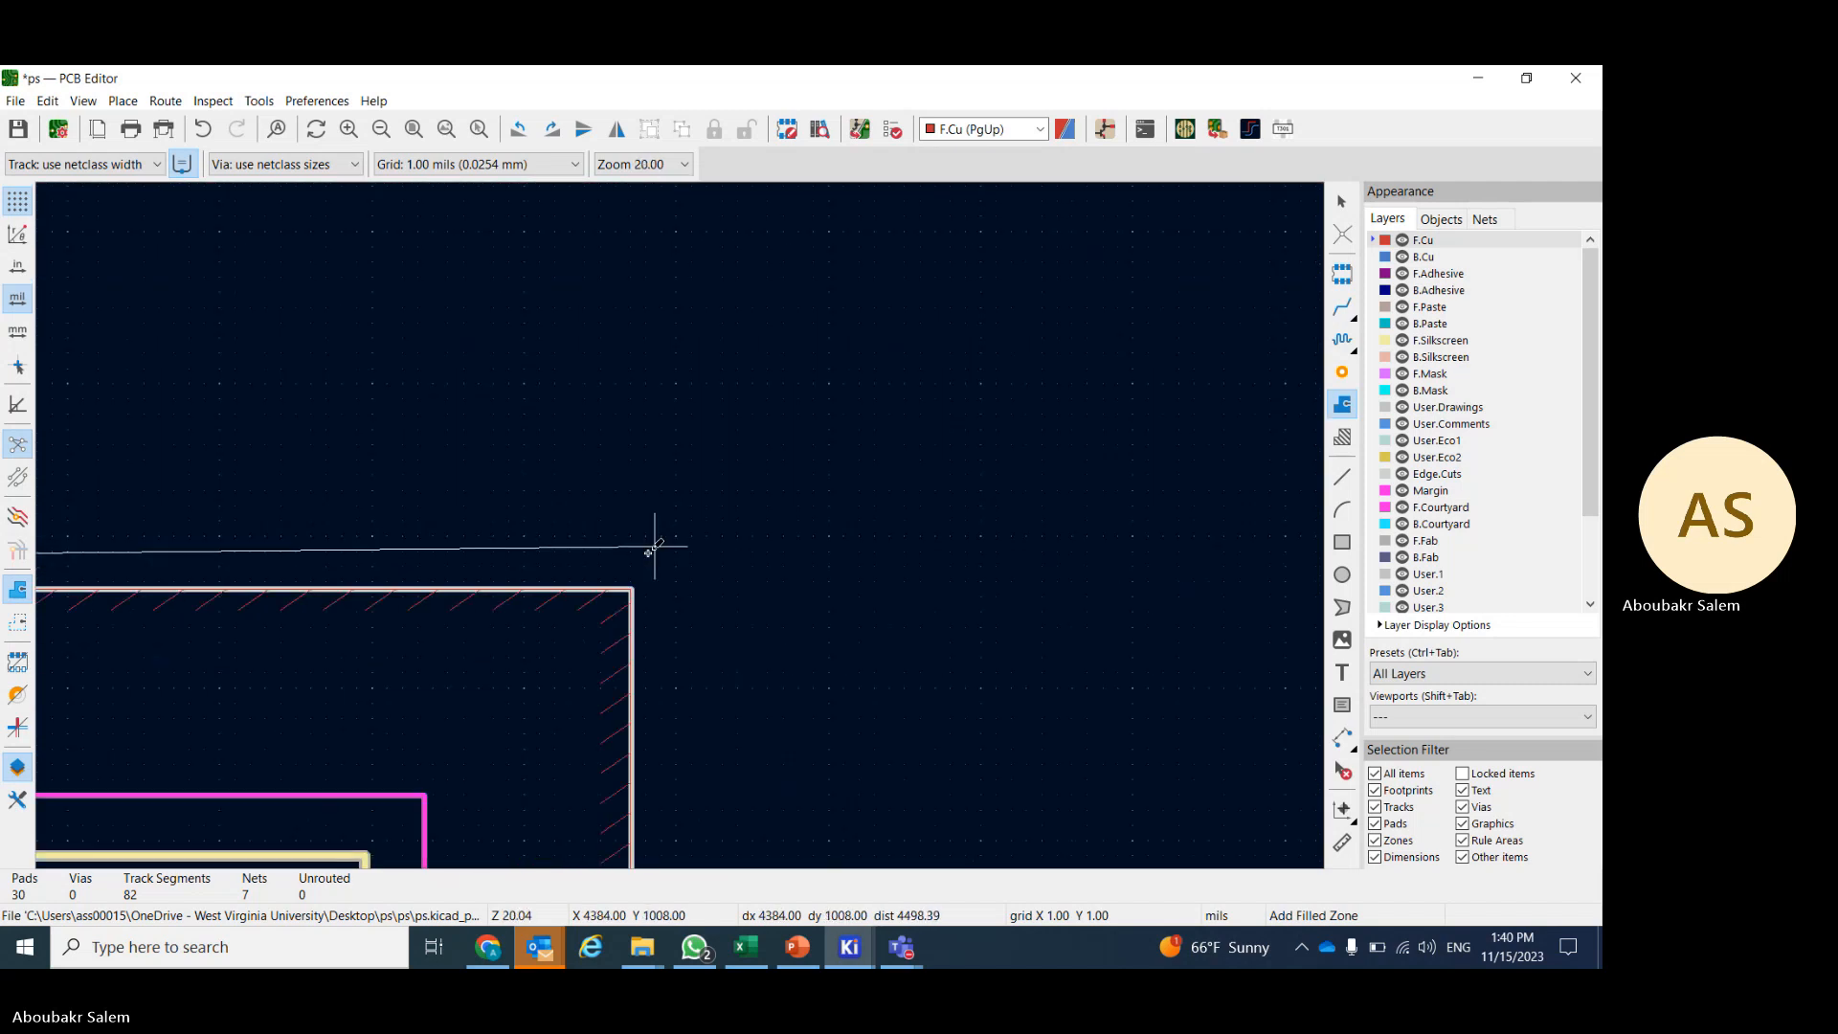
pyautogui.click(700, 565)
# - Continue the B.Cu GND zone outline through the board's lower-right and lower-left corners and close it at the upper-left corner
pyautogui.scroll(-11, 689, 513)
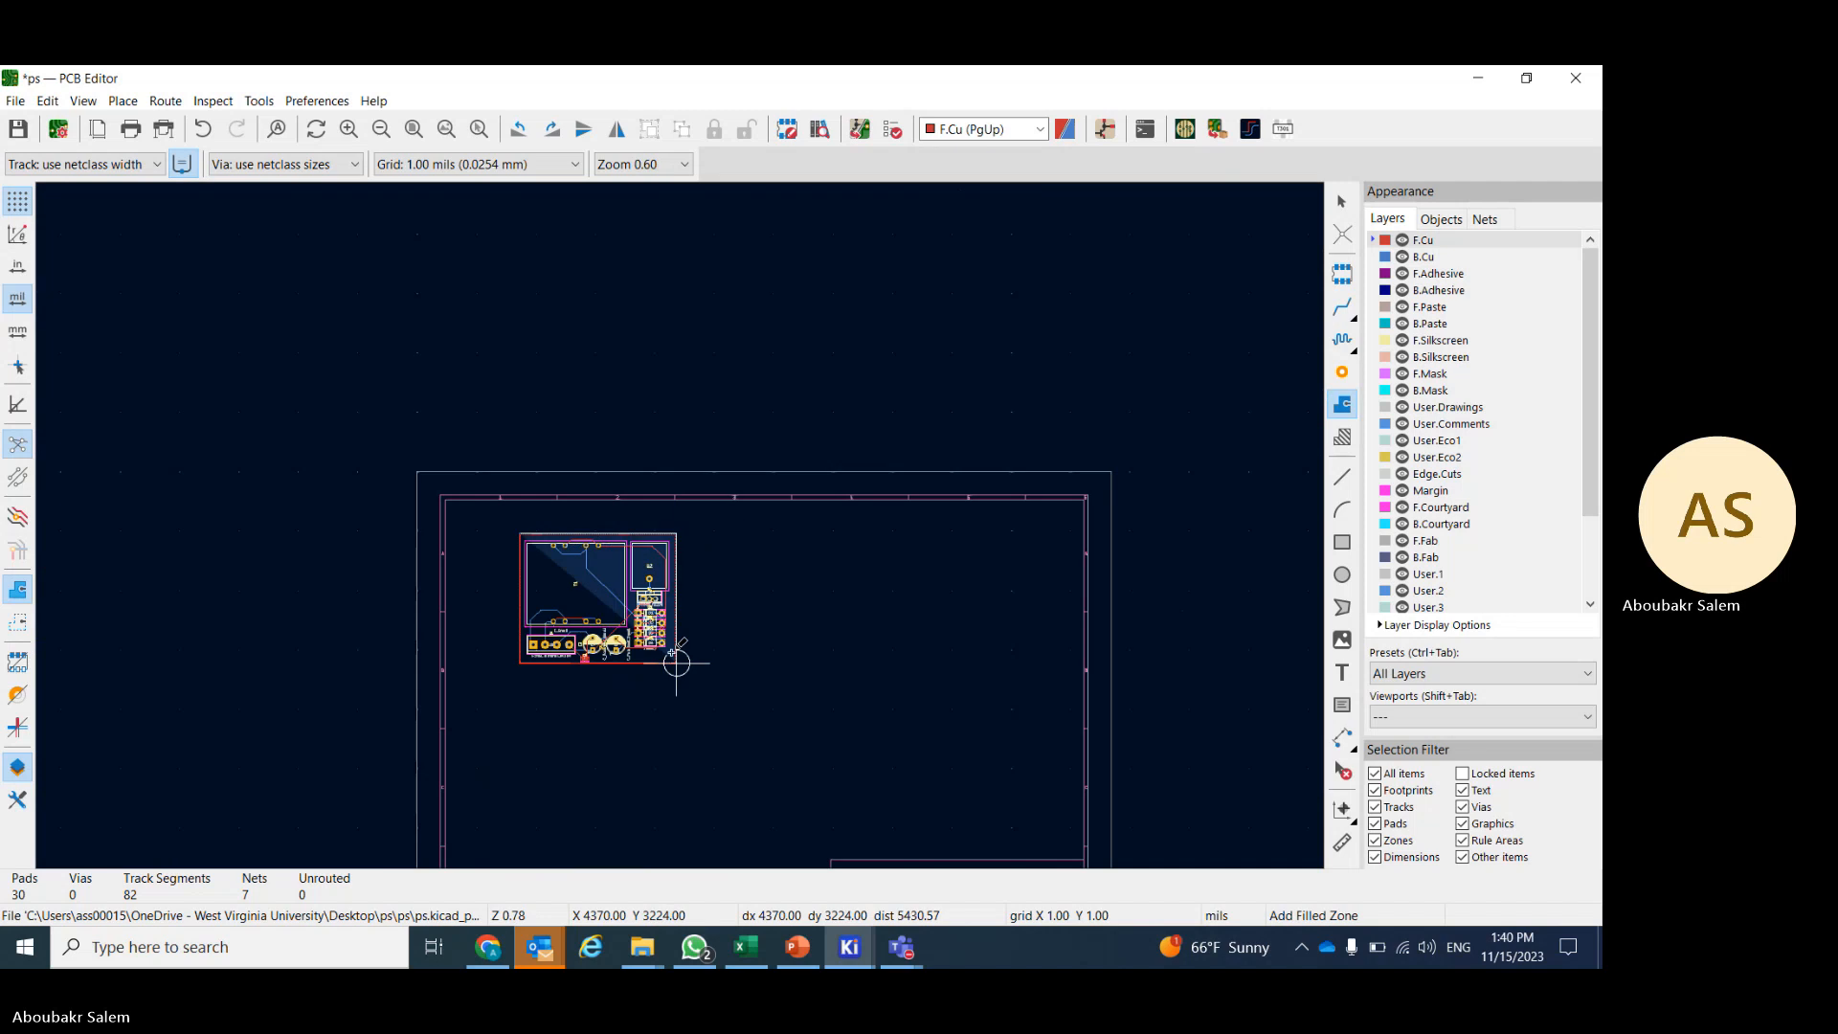
pyautogui.scroll(6, 676, 662)
pyautogui.scroll(4, 679, 524)
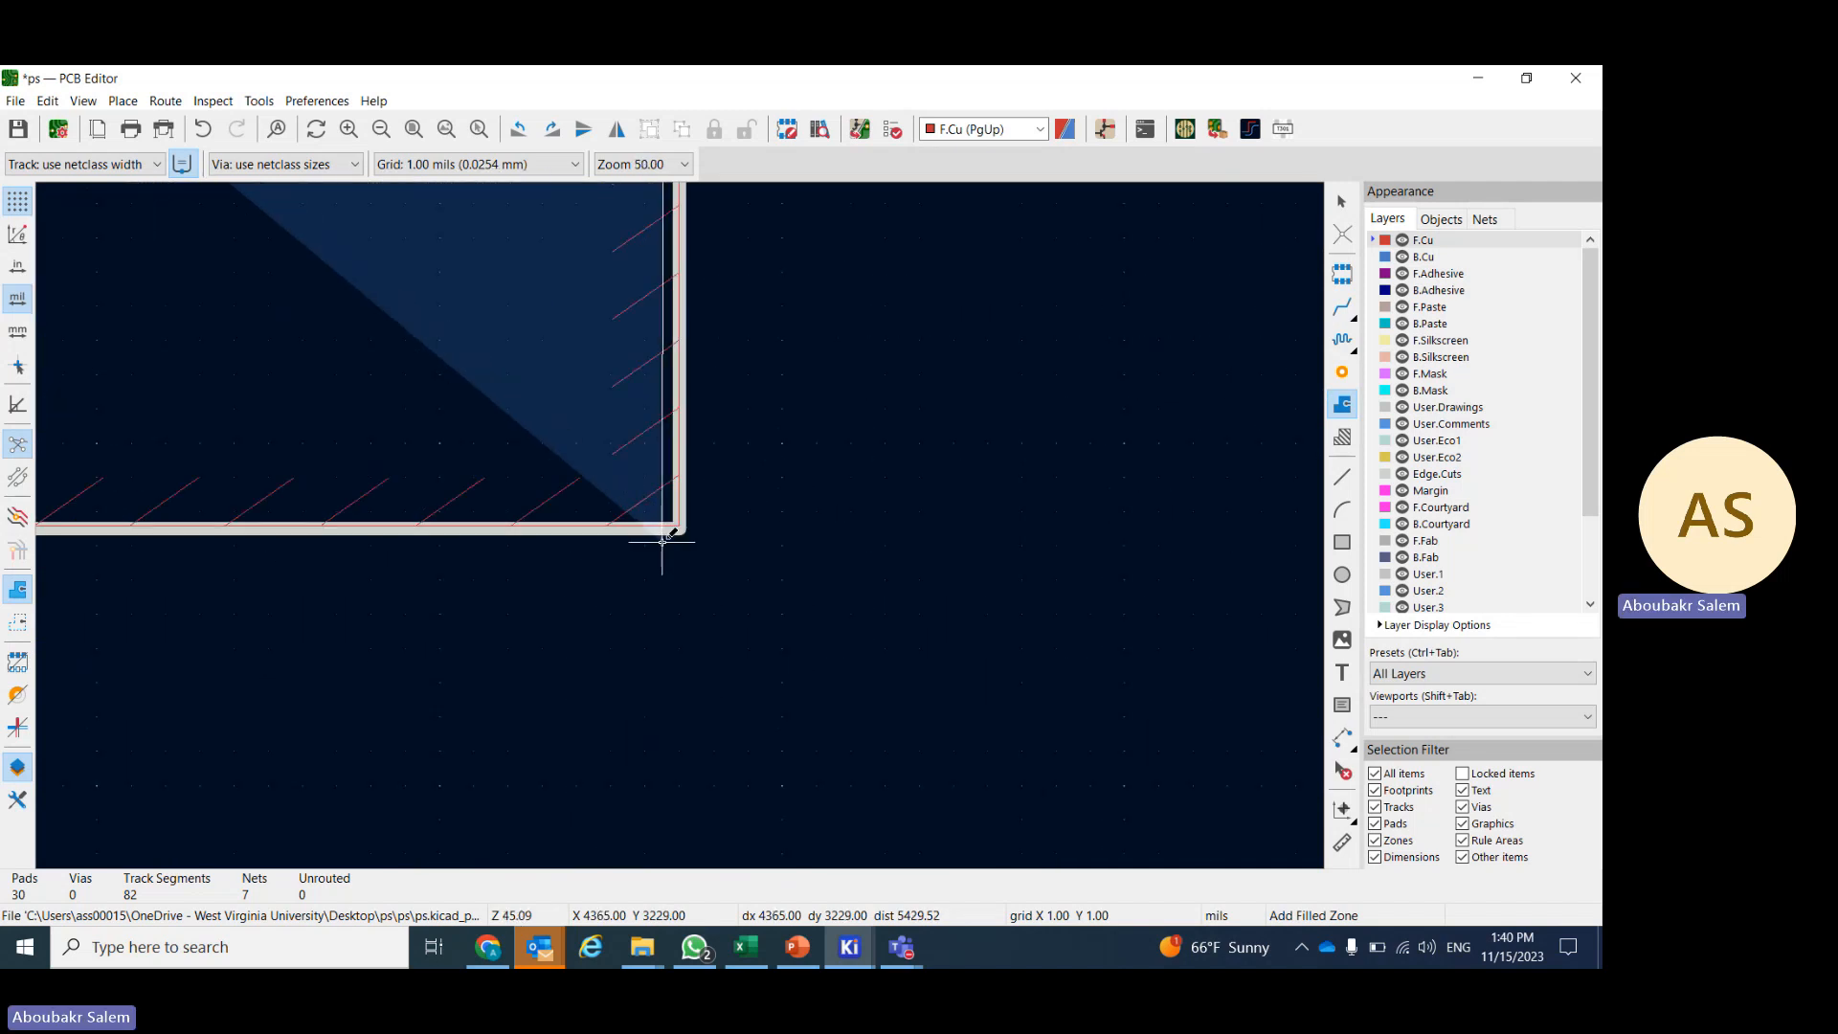
pyautogui.scroll(-7, 682, 523)
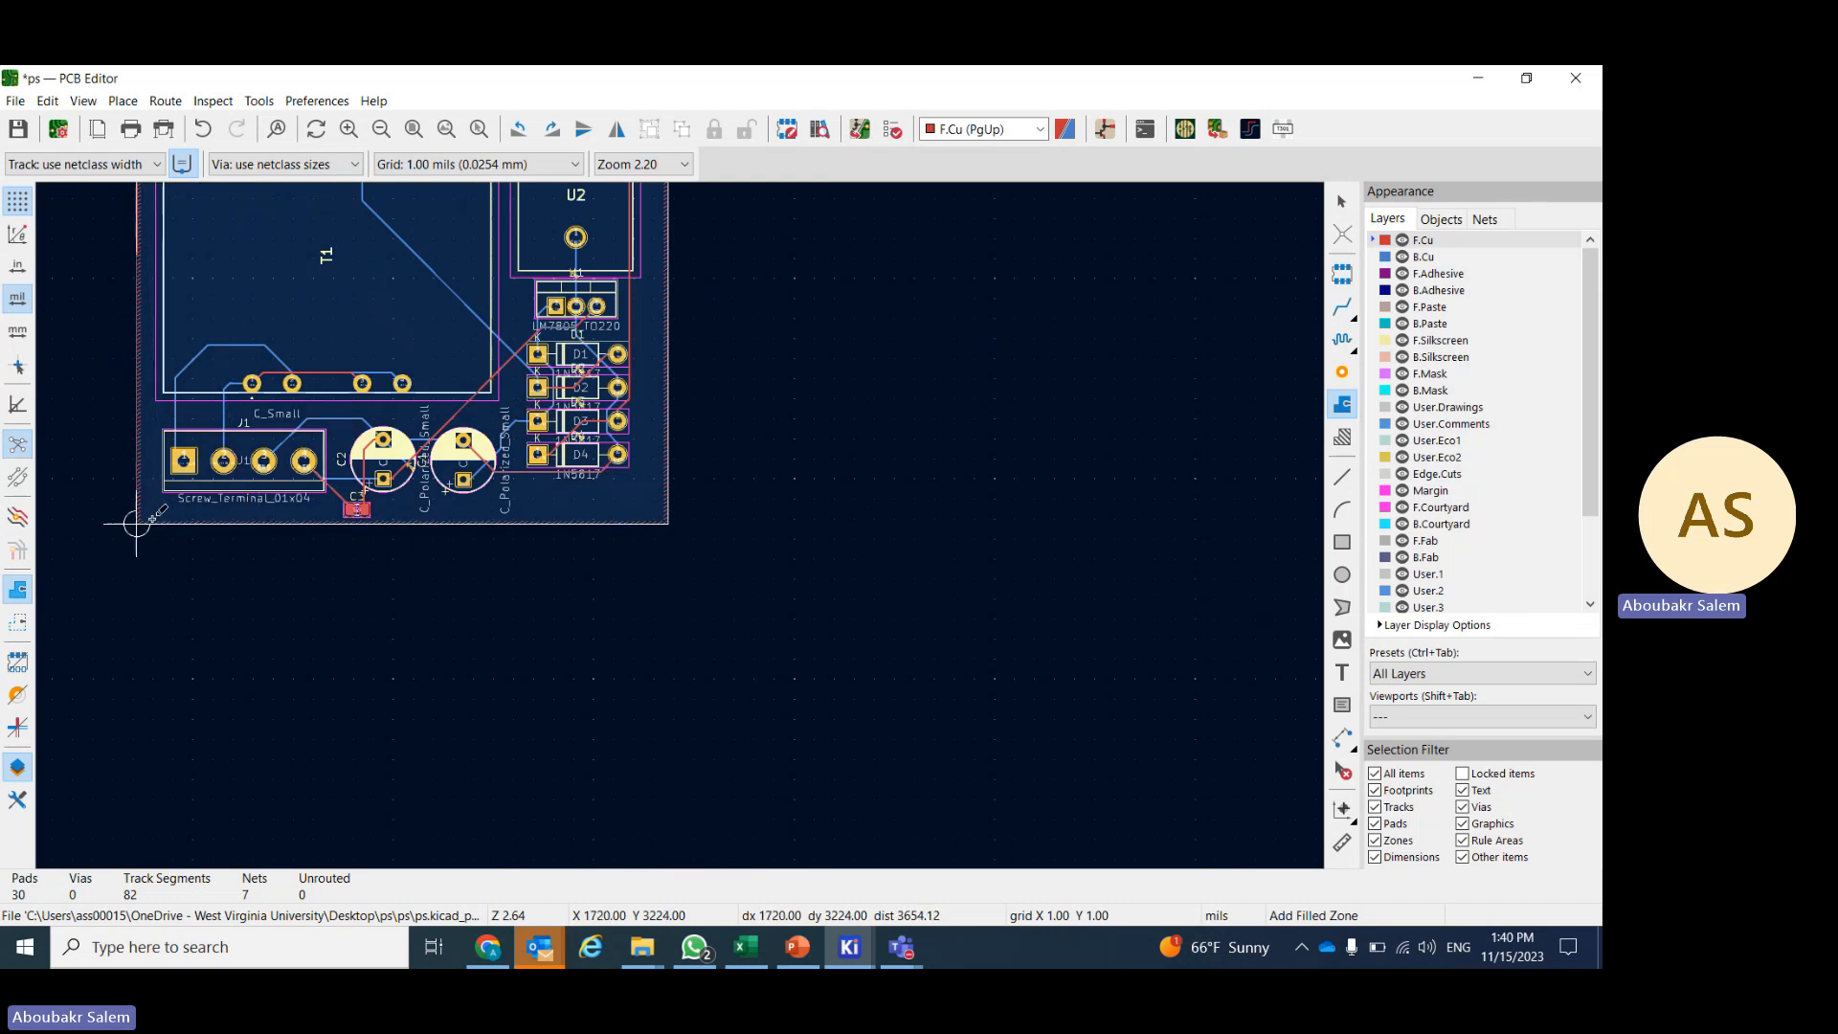
pyautogui.scroll(8, 136, 523)
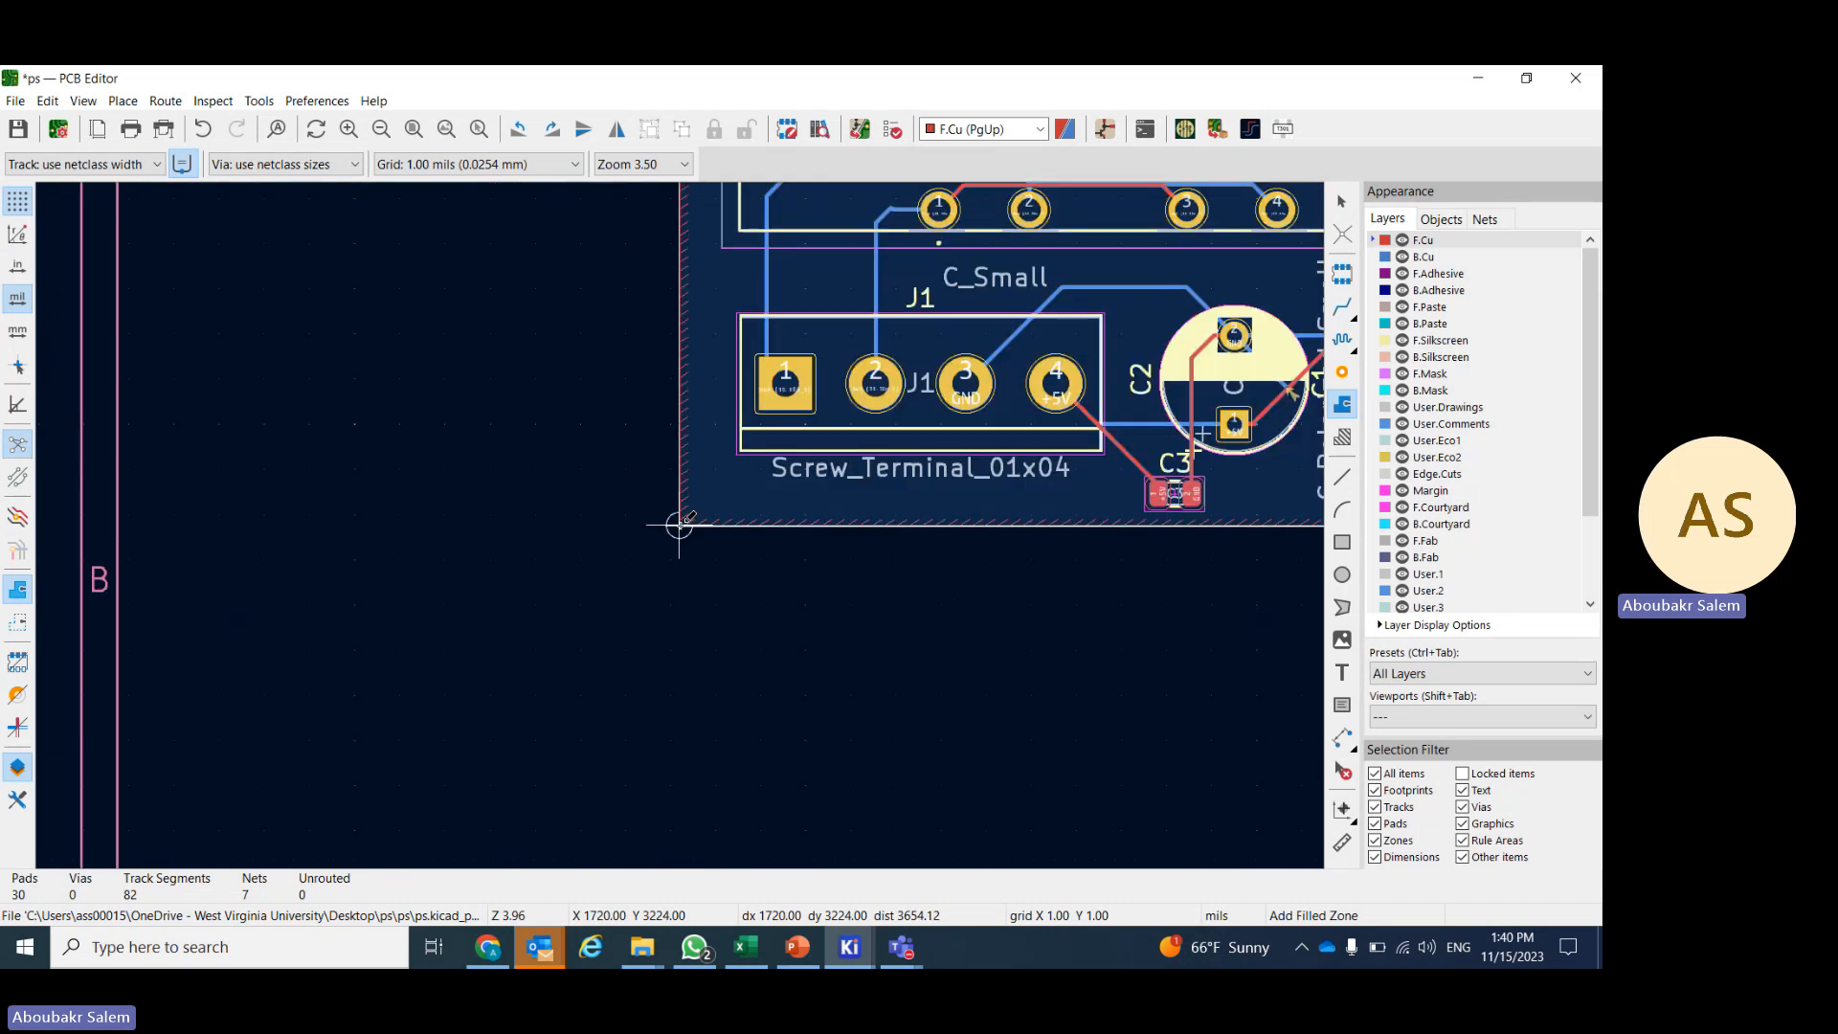
pyautogui.scroll(-11, 679, 525)
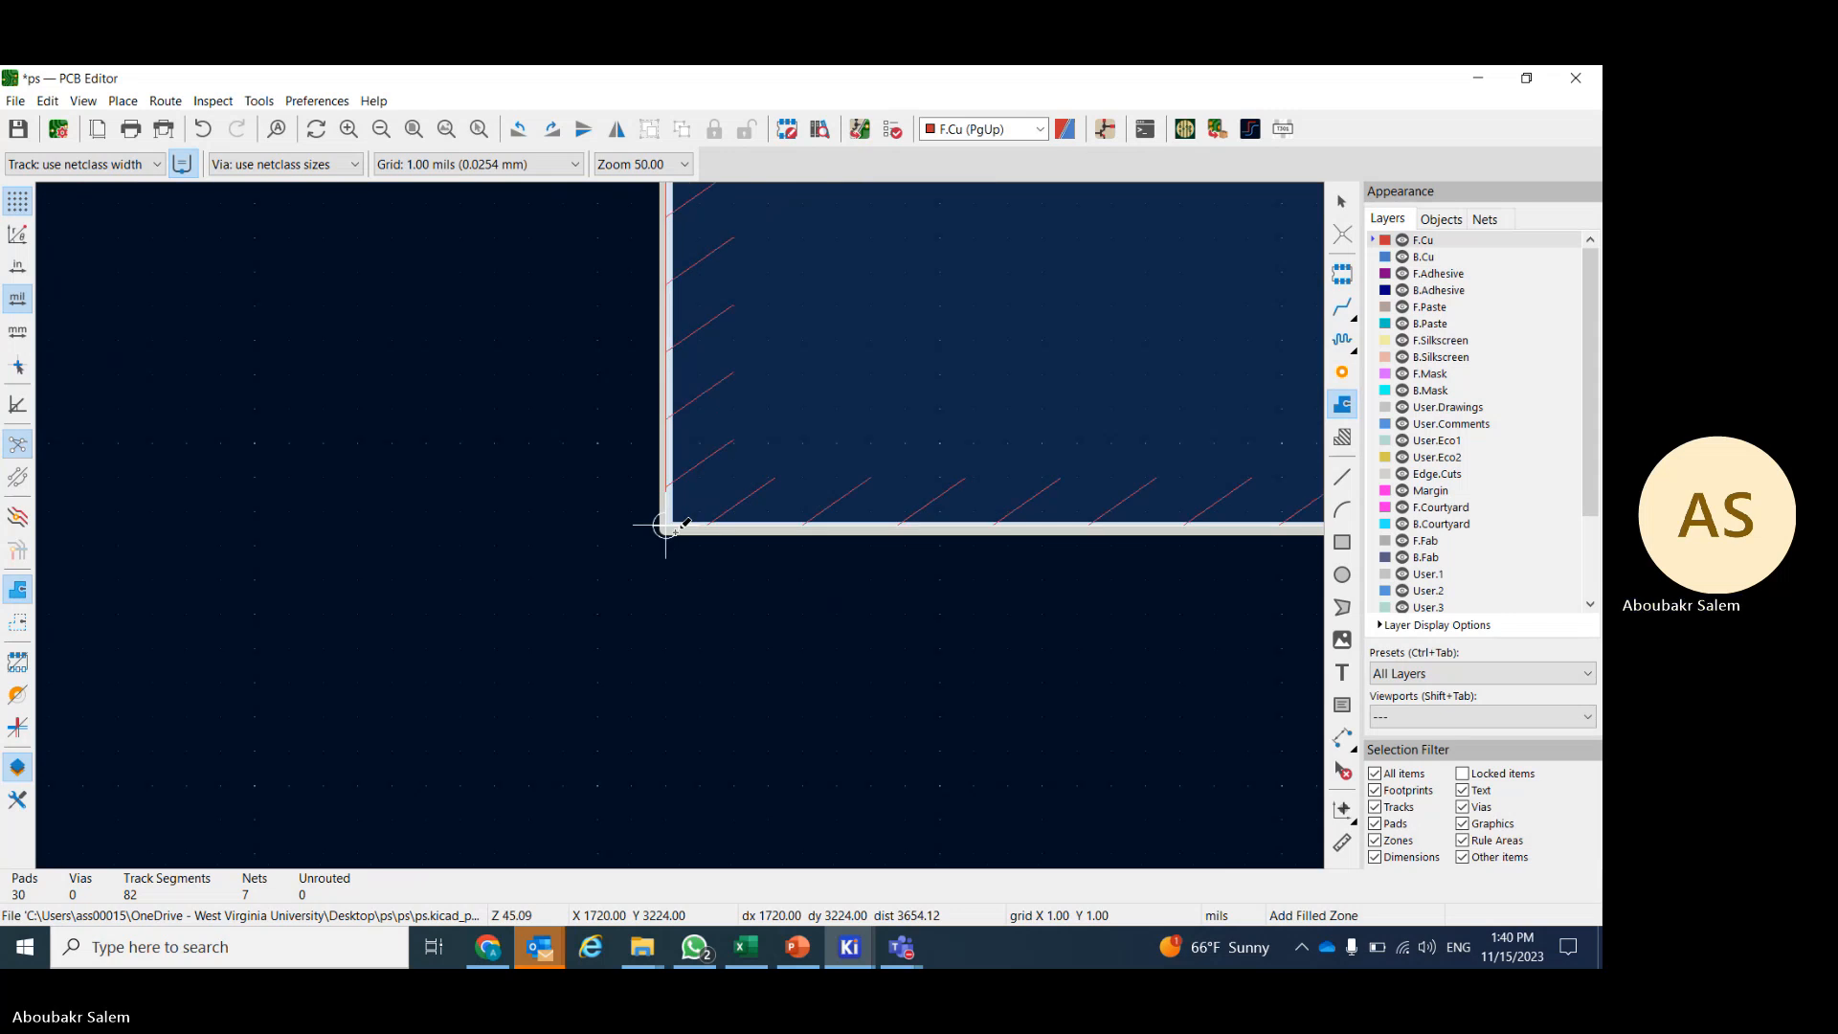
pyautogui.scroll(10, 665, 472)
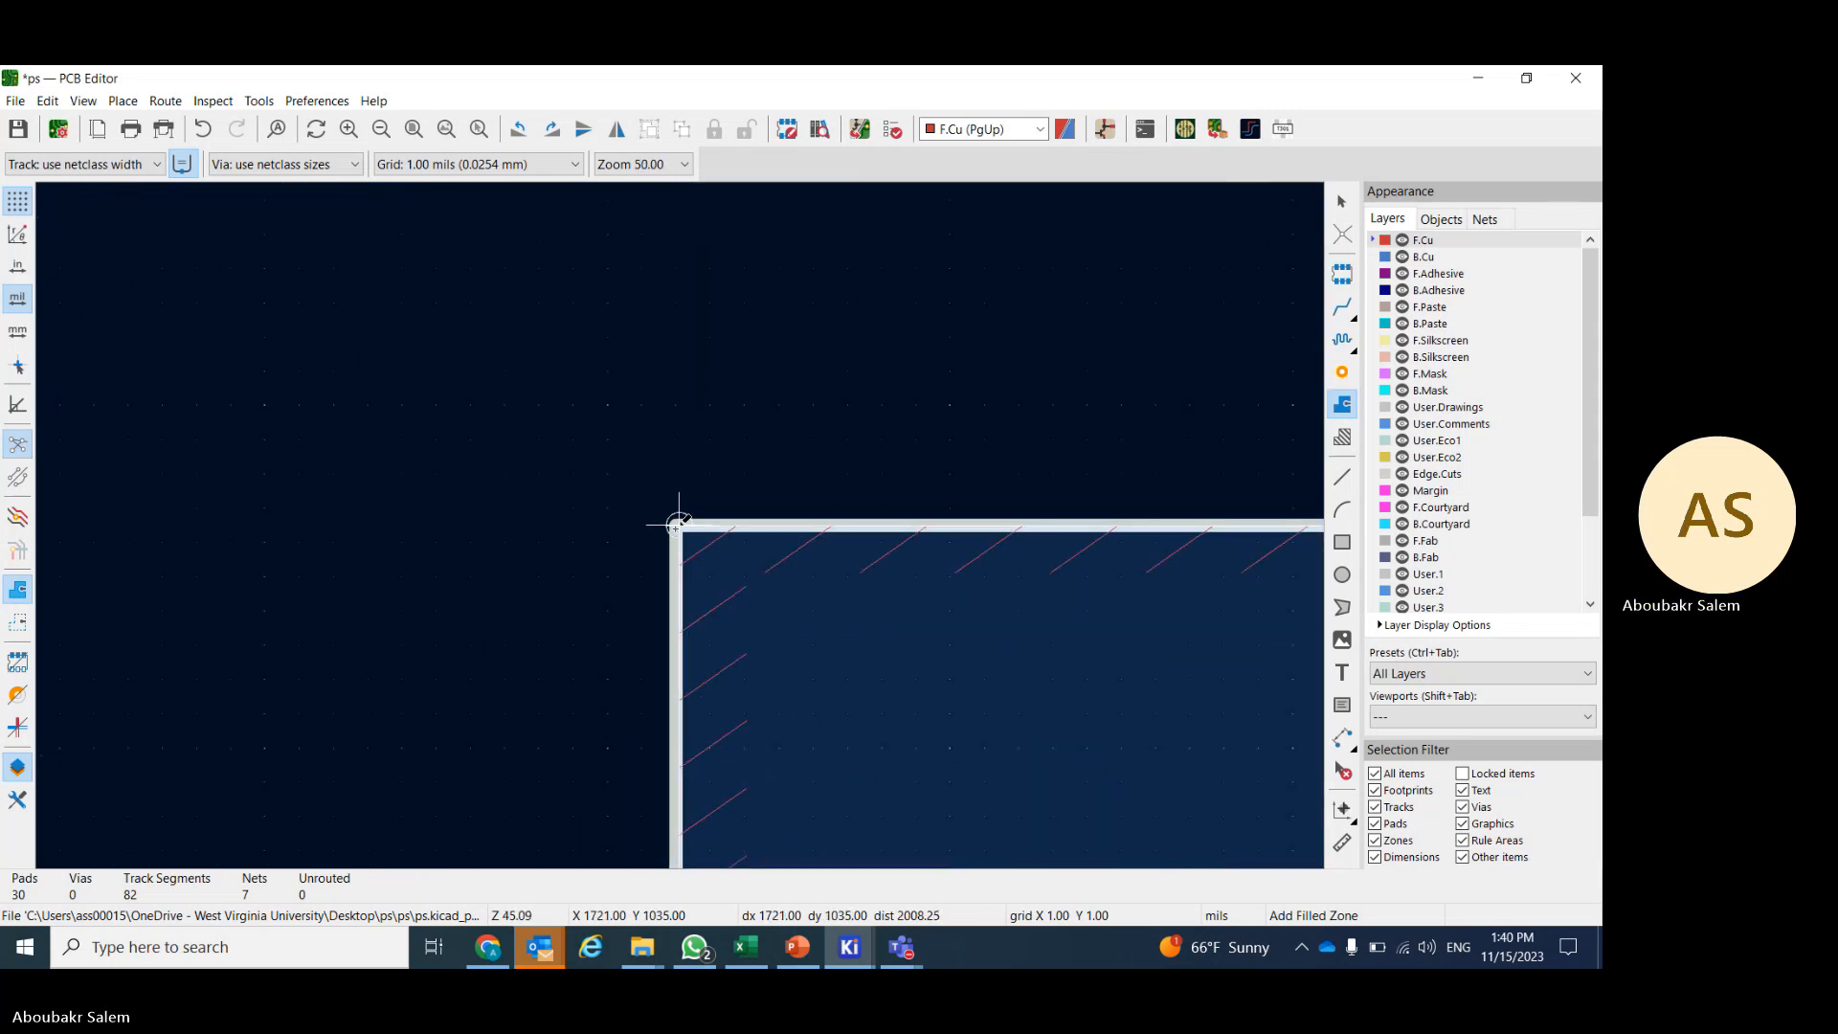
pyautogui.click(674, 525)
pyautogui.press('Escape')
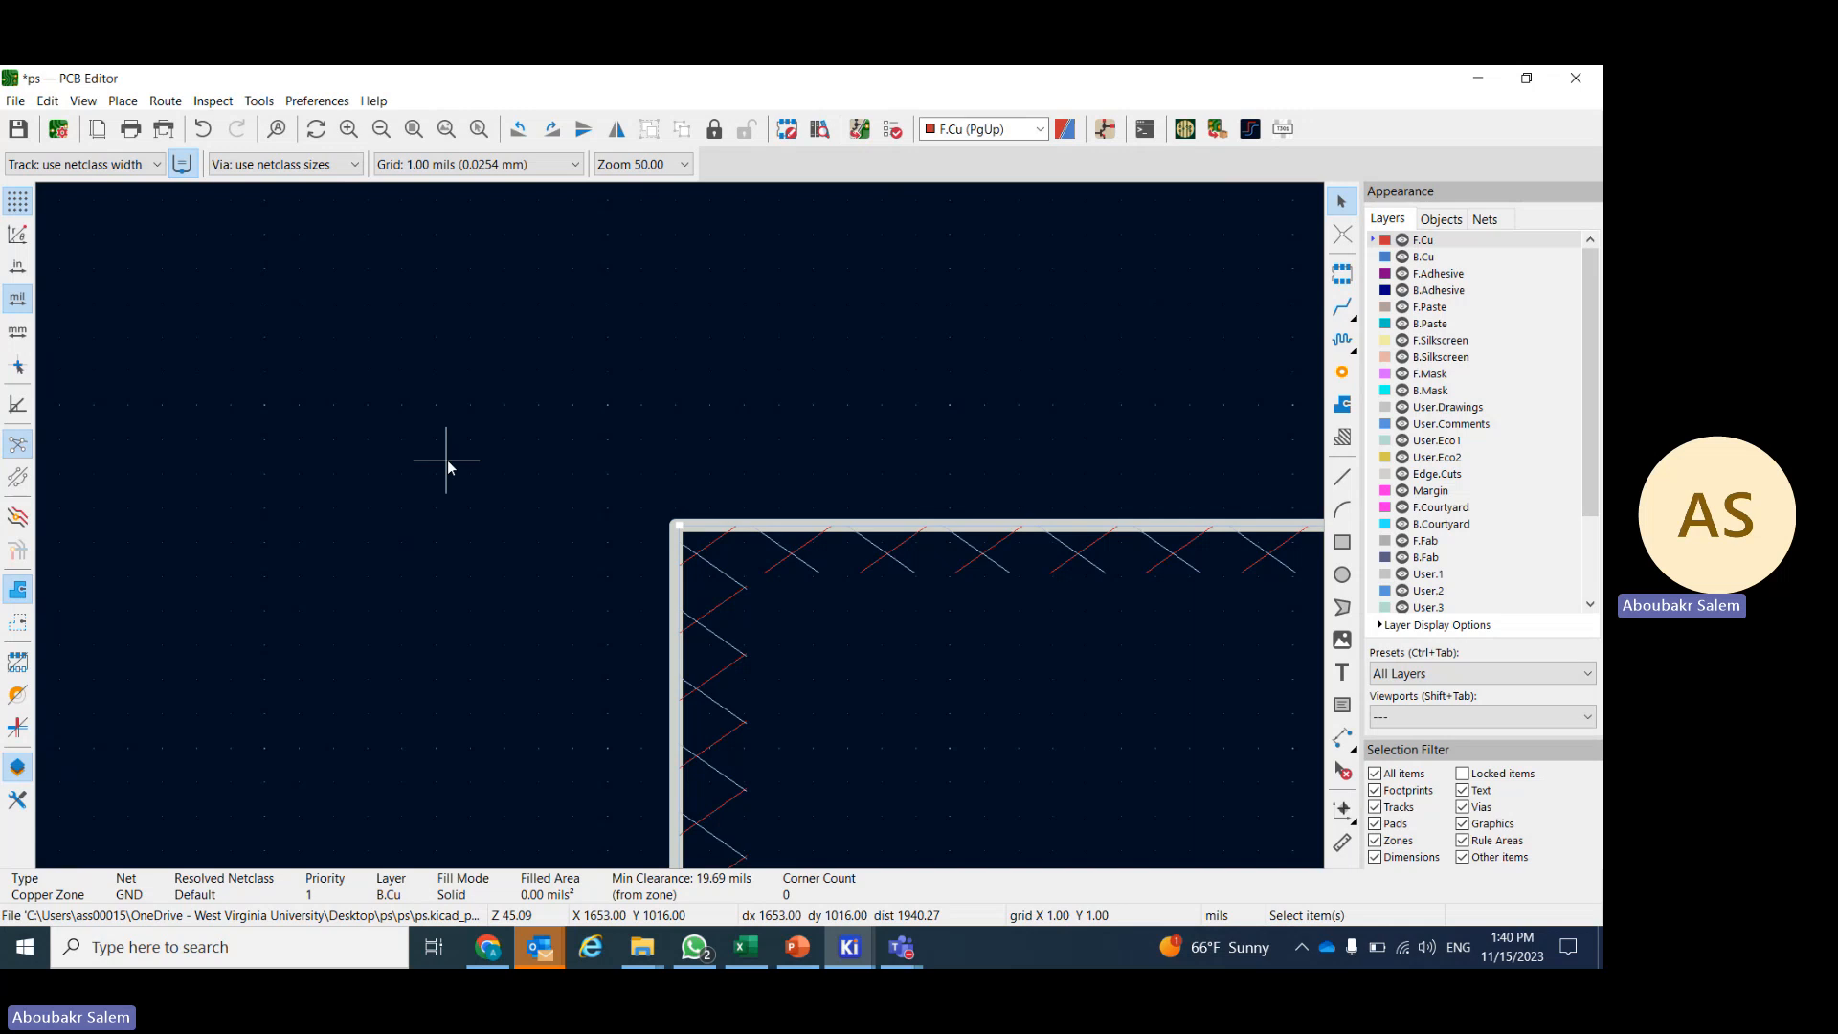
# - Save the board, run the design rules check with all zones refilled, and close the checker
pyautogui.scroll(-10, 446, 460)
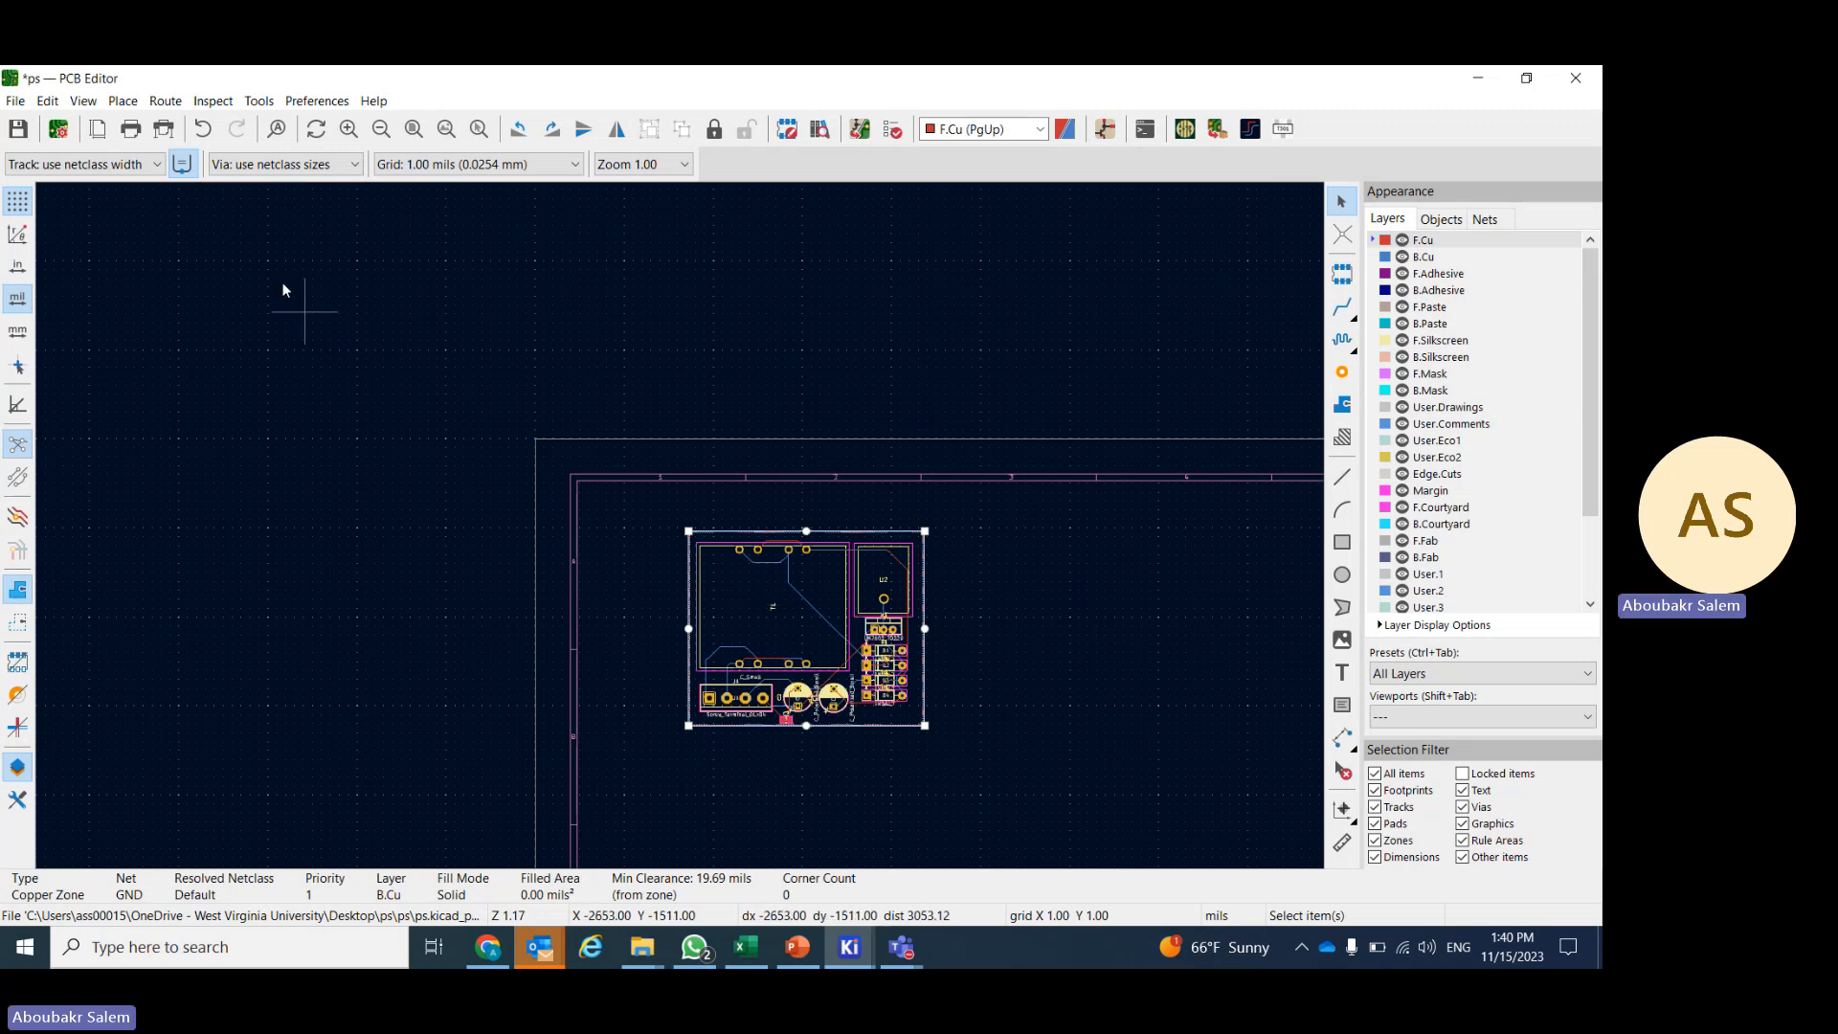
pyautogui.click(21, 134)
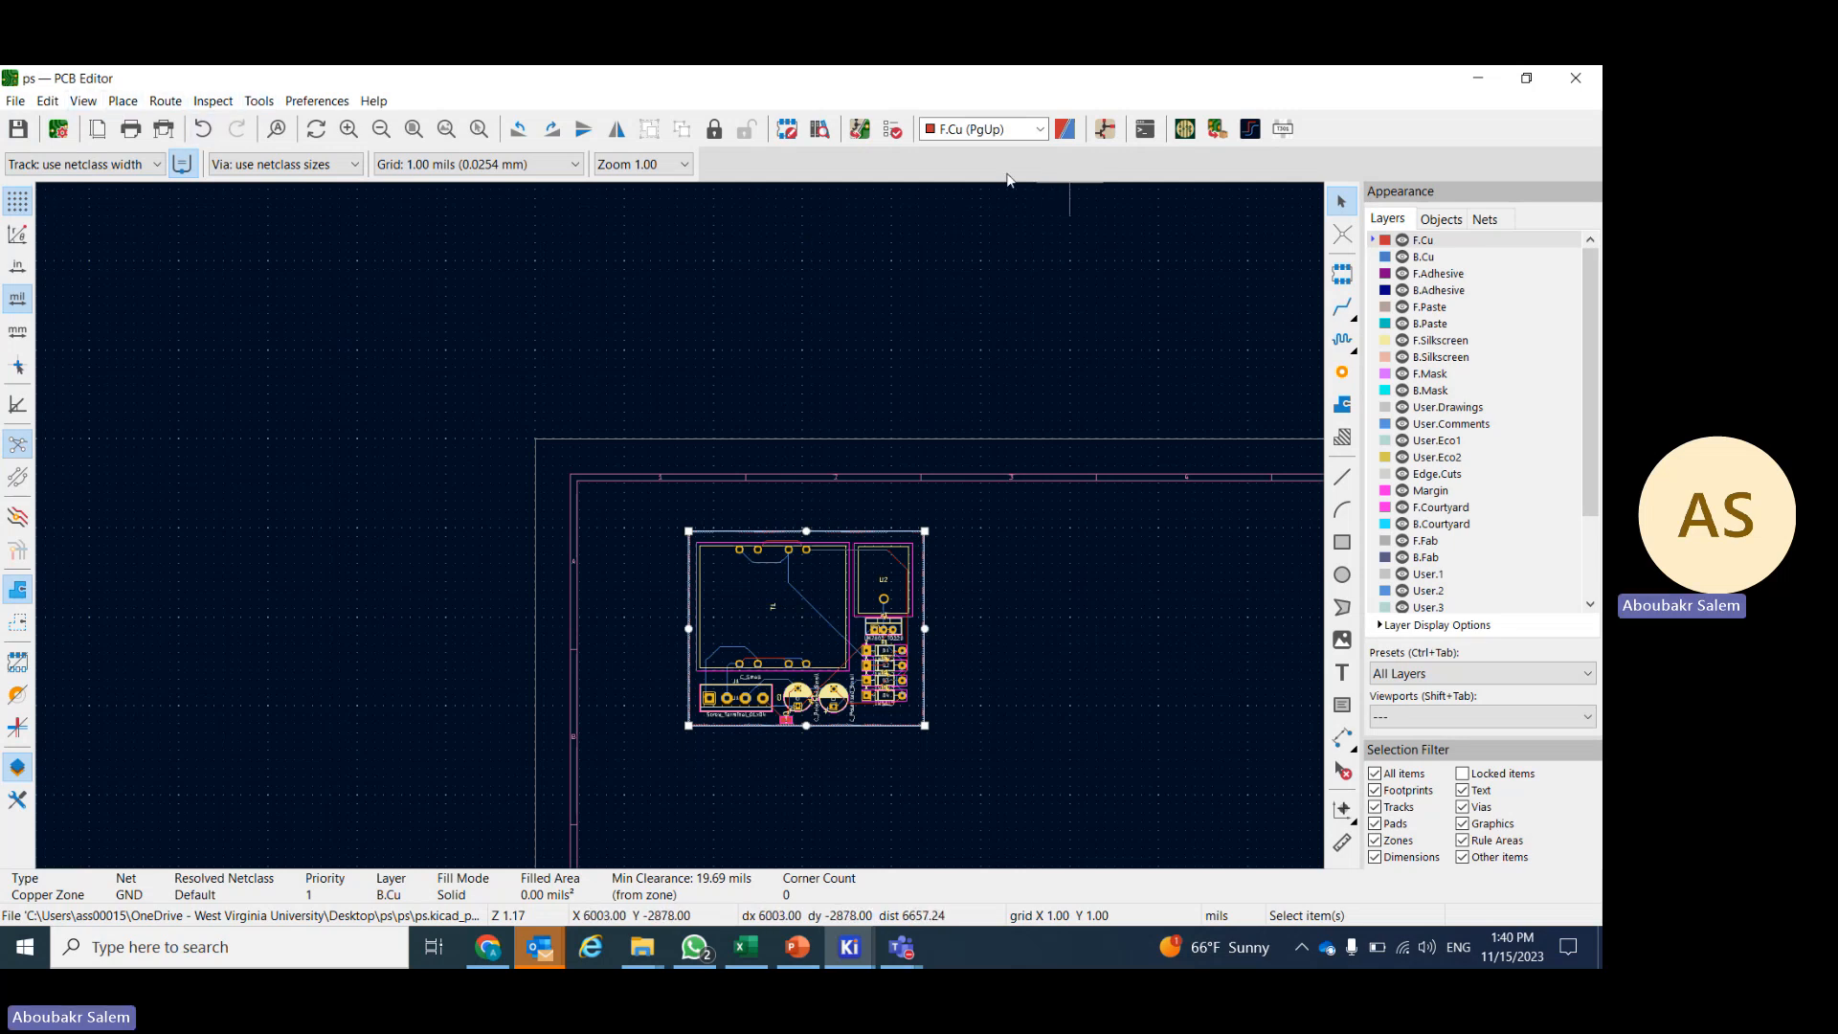
pyautogui.click(892, 130)
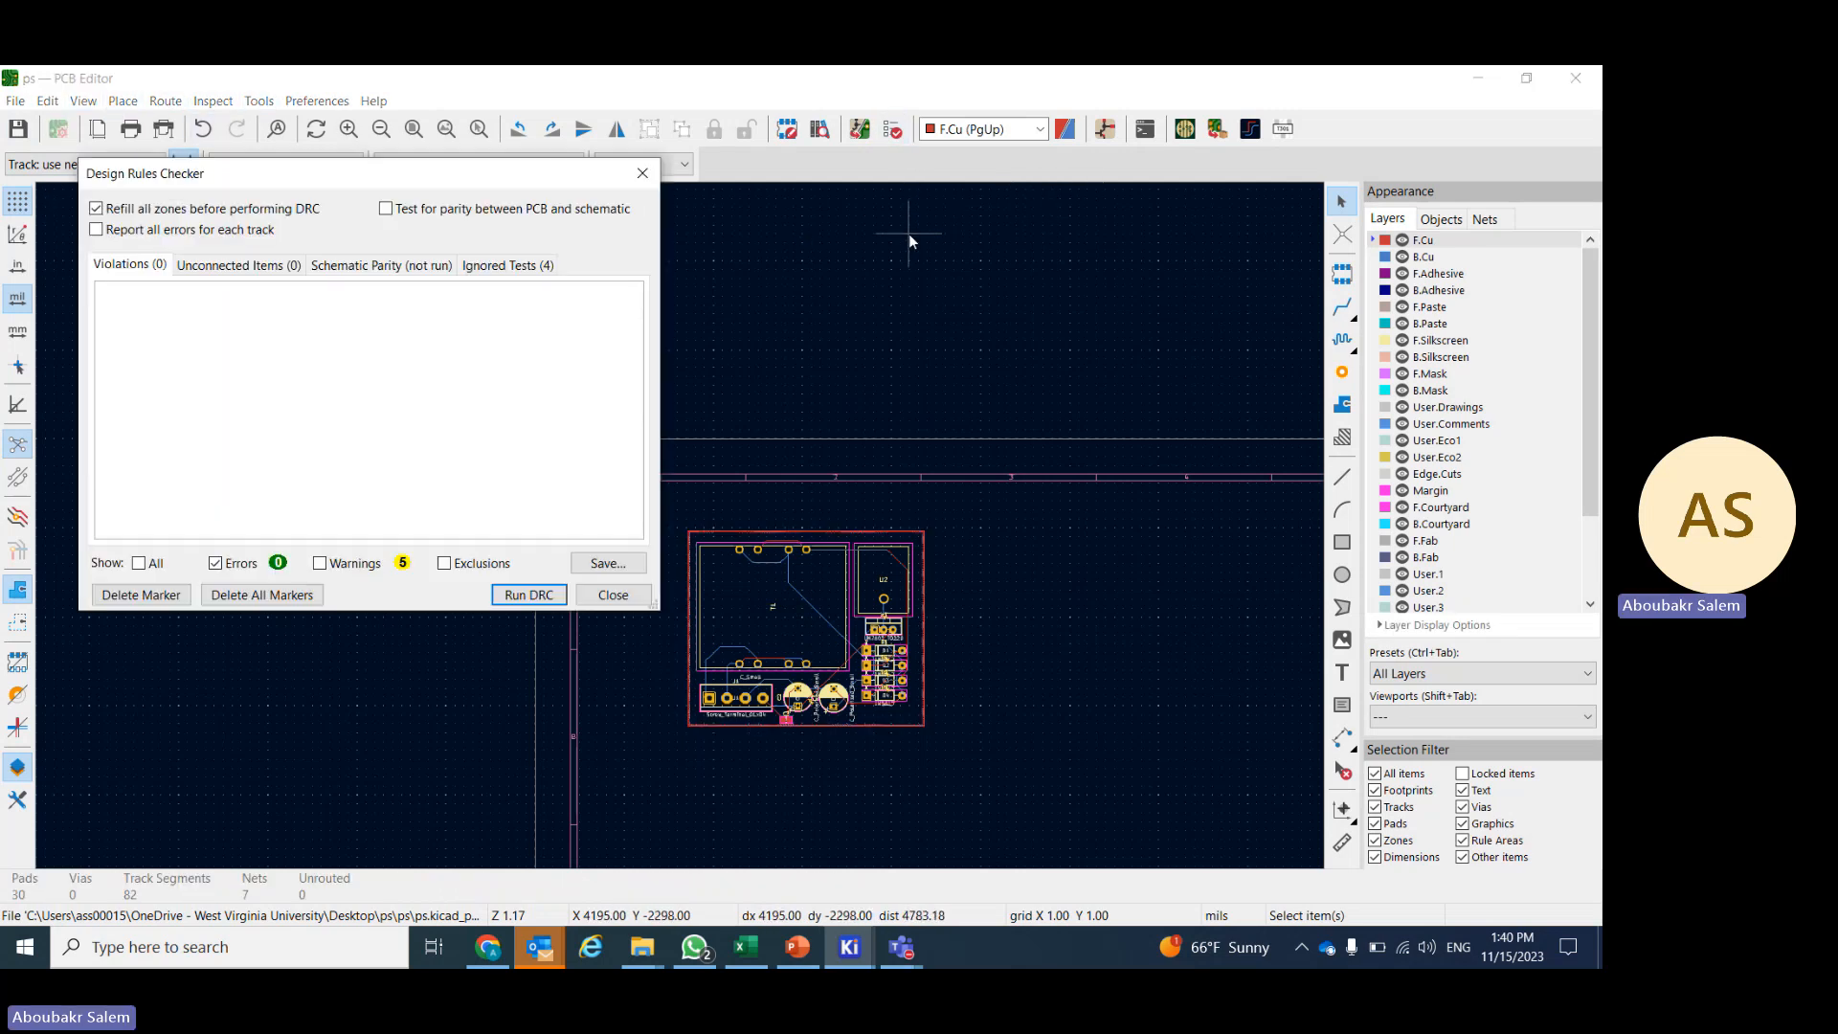
pyautogui.click(514, 596)
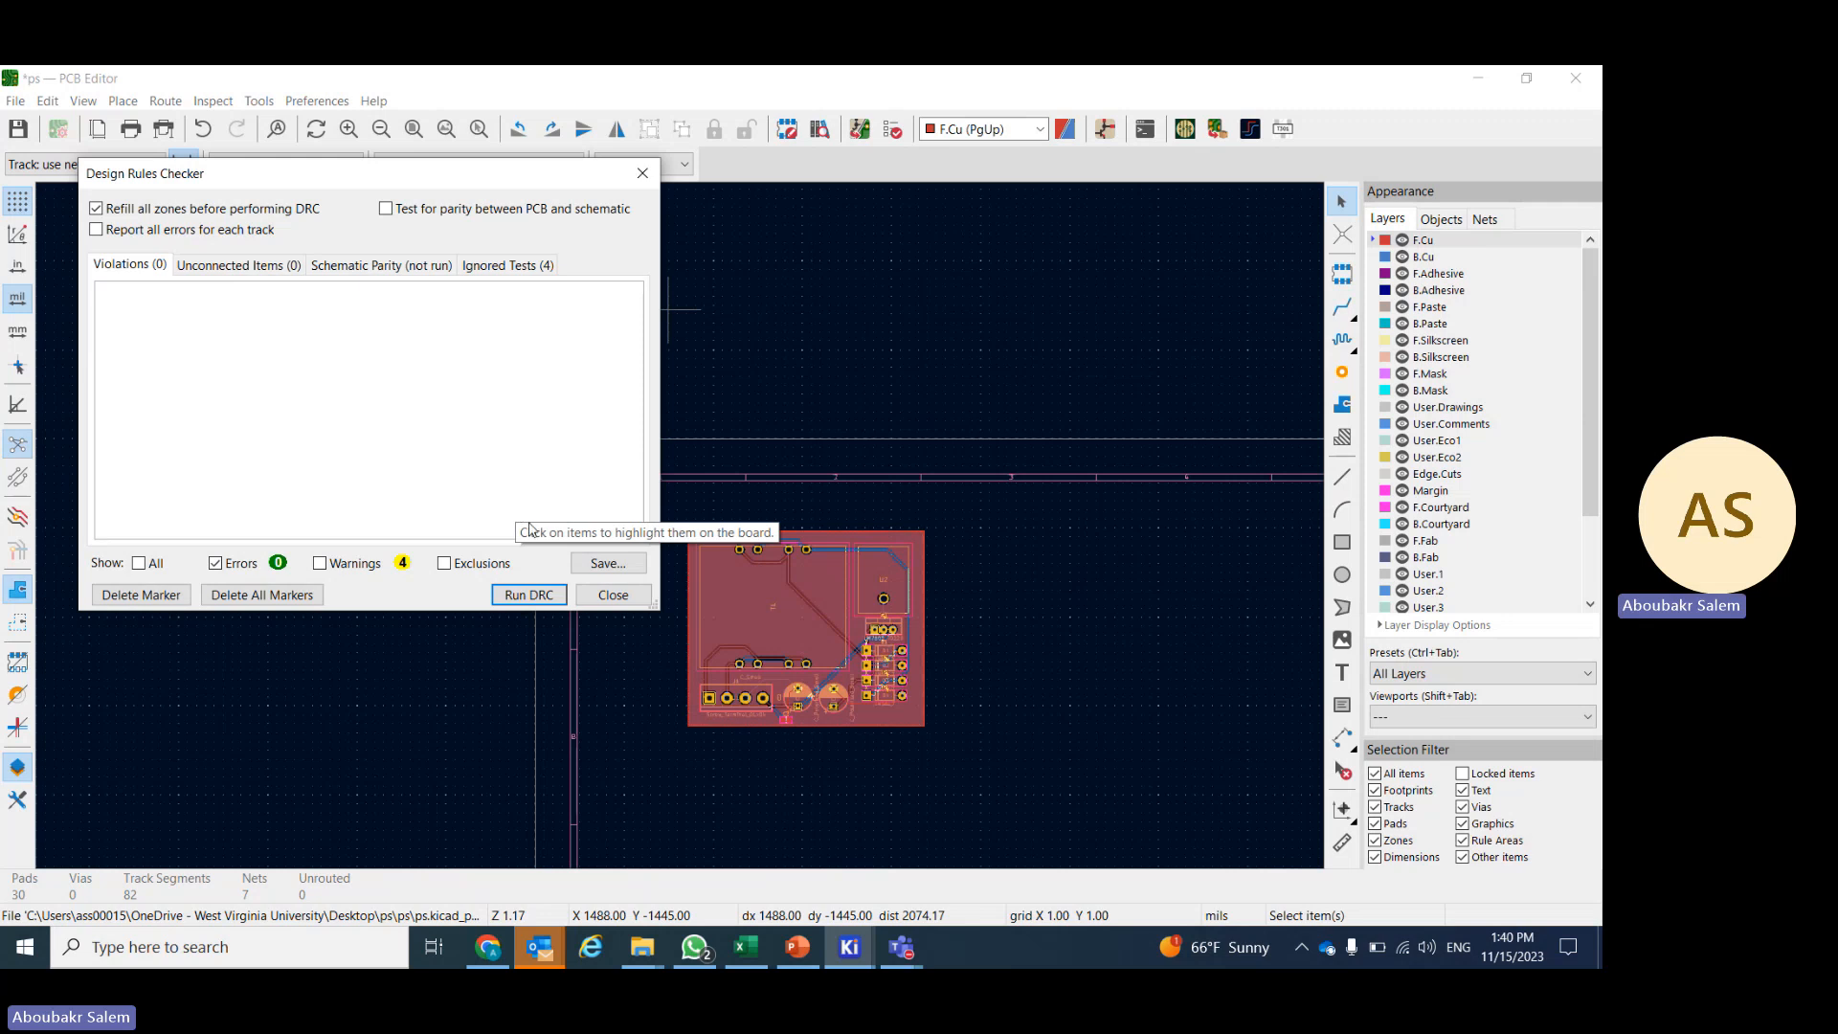
pyautogui.click(613, 596)
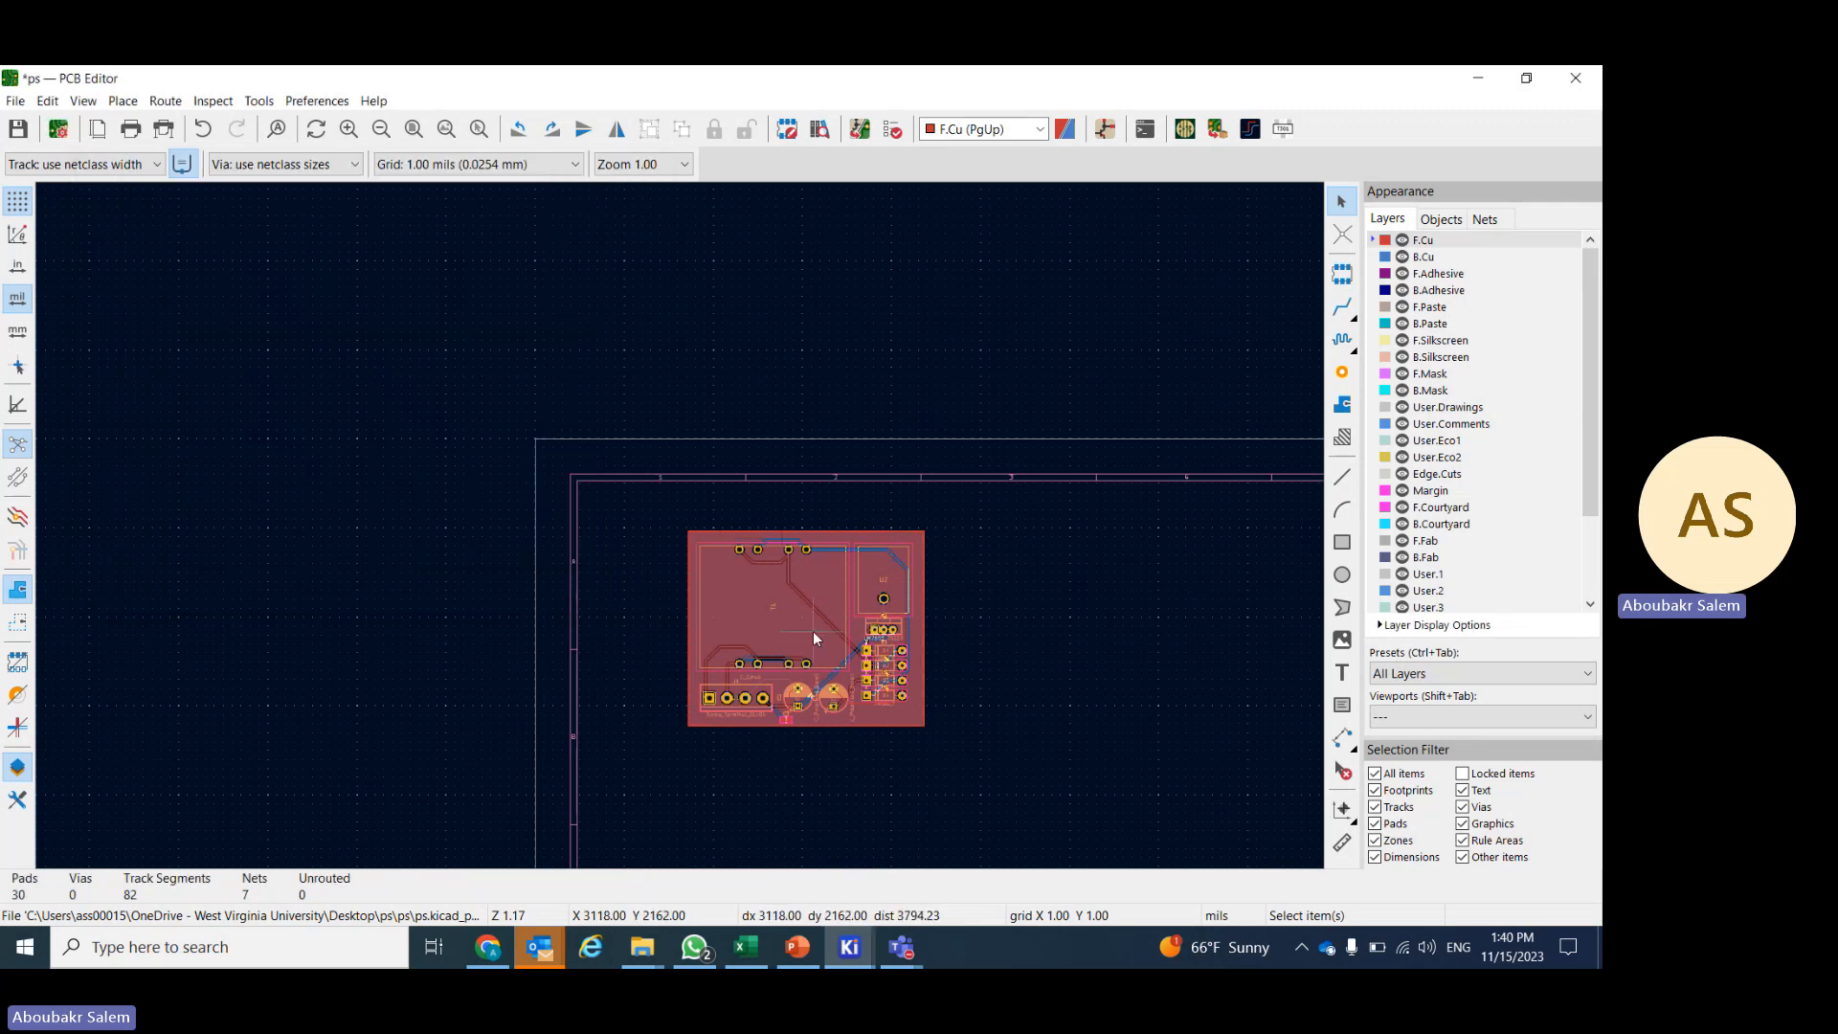
# - Examine the copper fill and its clearances around the tracks and the lower pads of transformer T1
pyautogui.scroll(3, 813, 630)
pyautogui.scroll(-2, 682, 544)
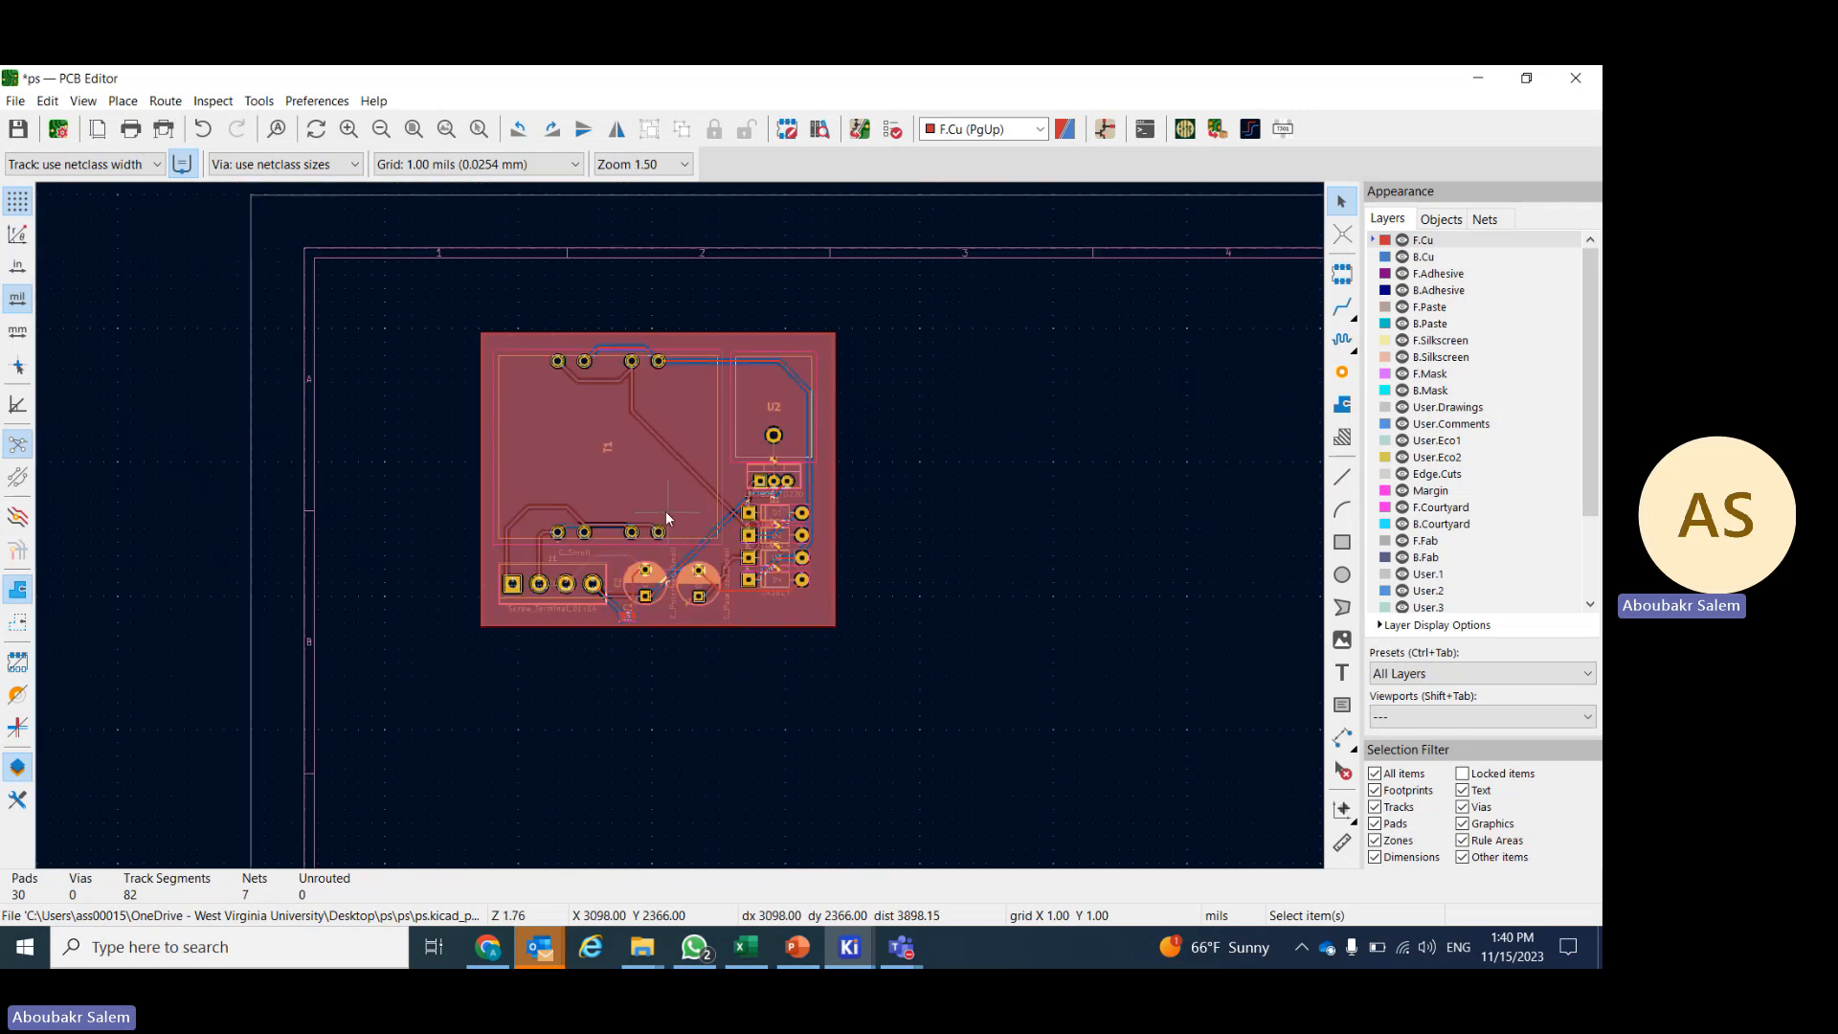
pyautogui.scroll(3, 680, 525)
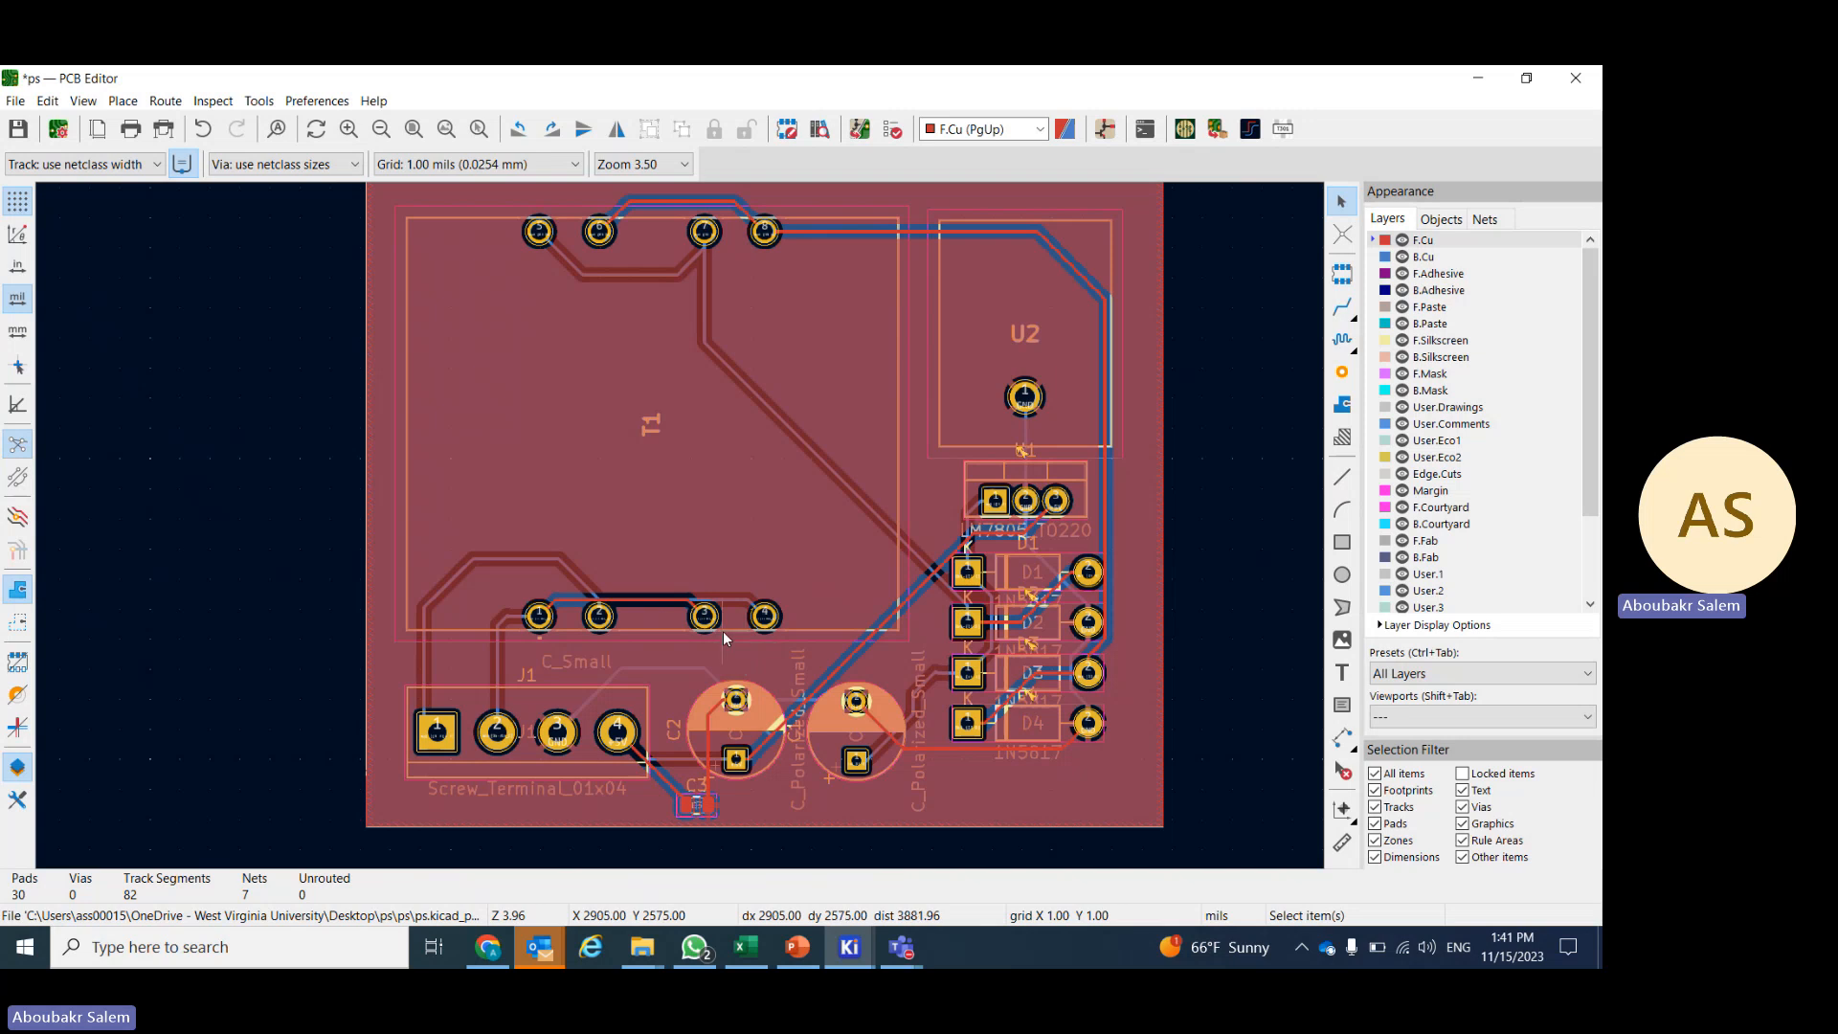
pyautogui.scroll(5, 580, 629)
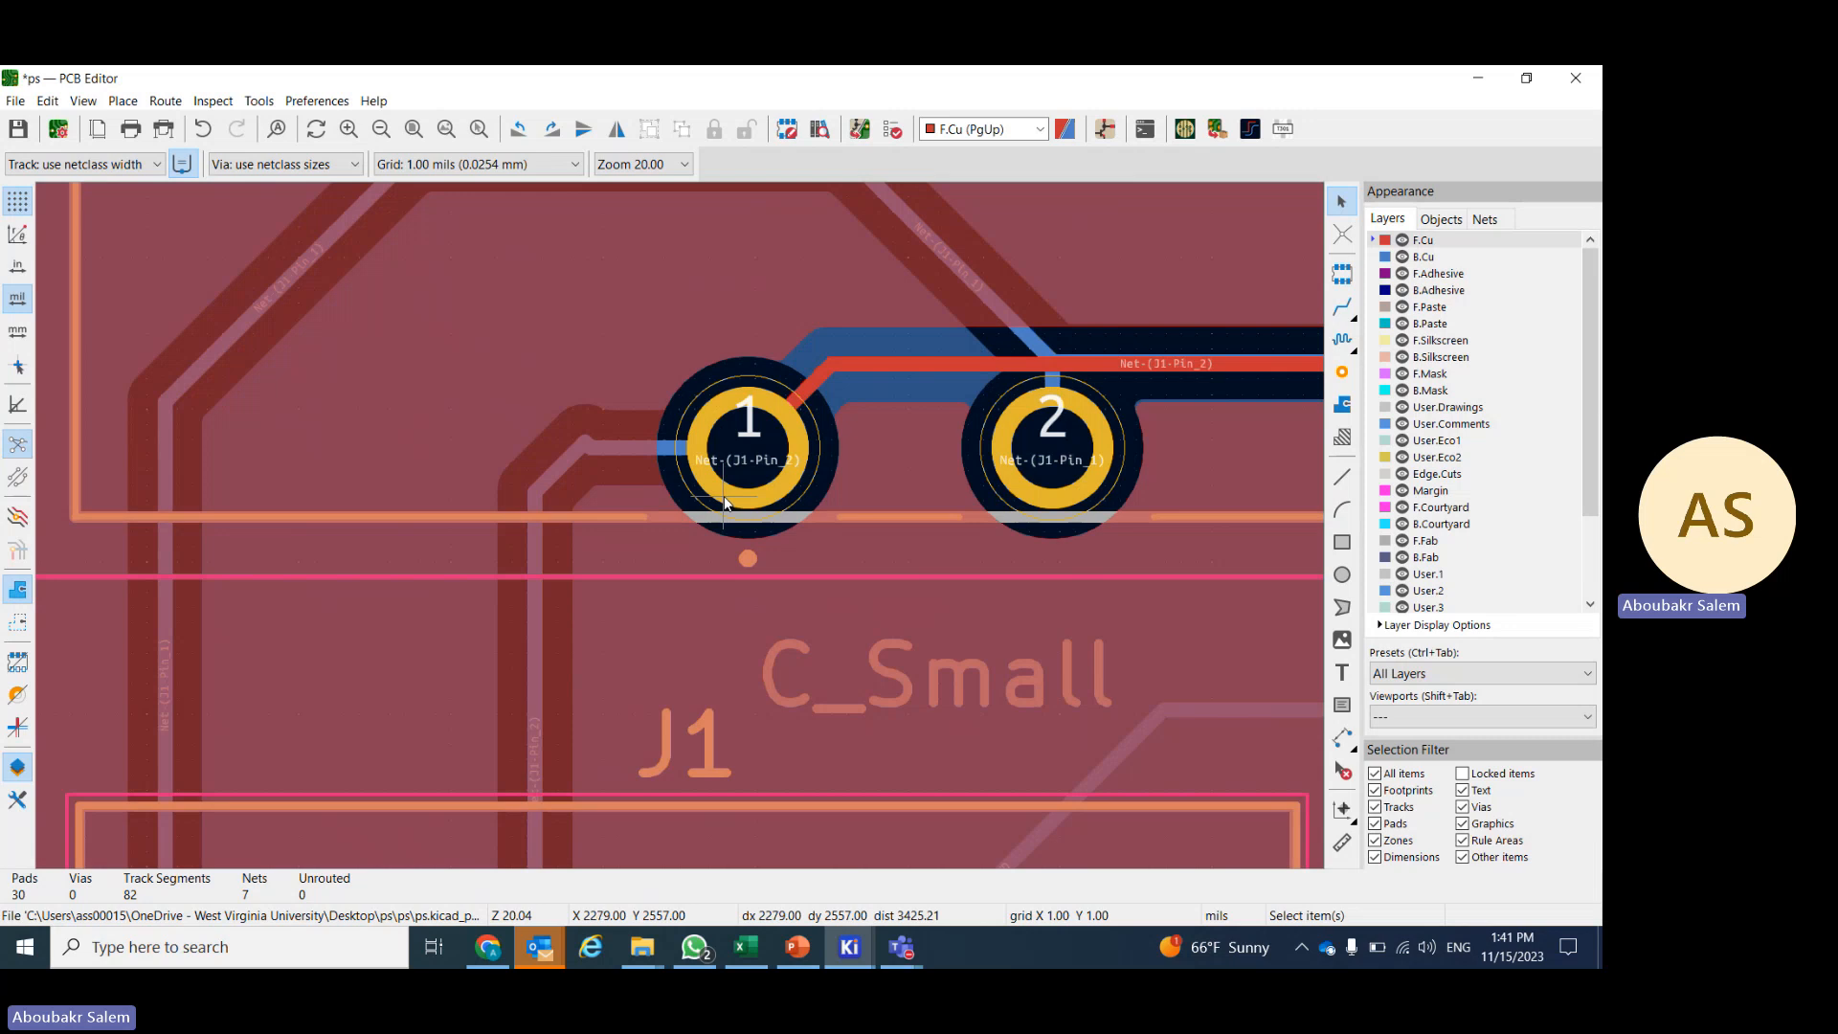
pyautogui.scroll(-4, 723, 495)
pyautogui.scroll(-1, 683, 532)
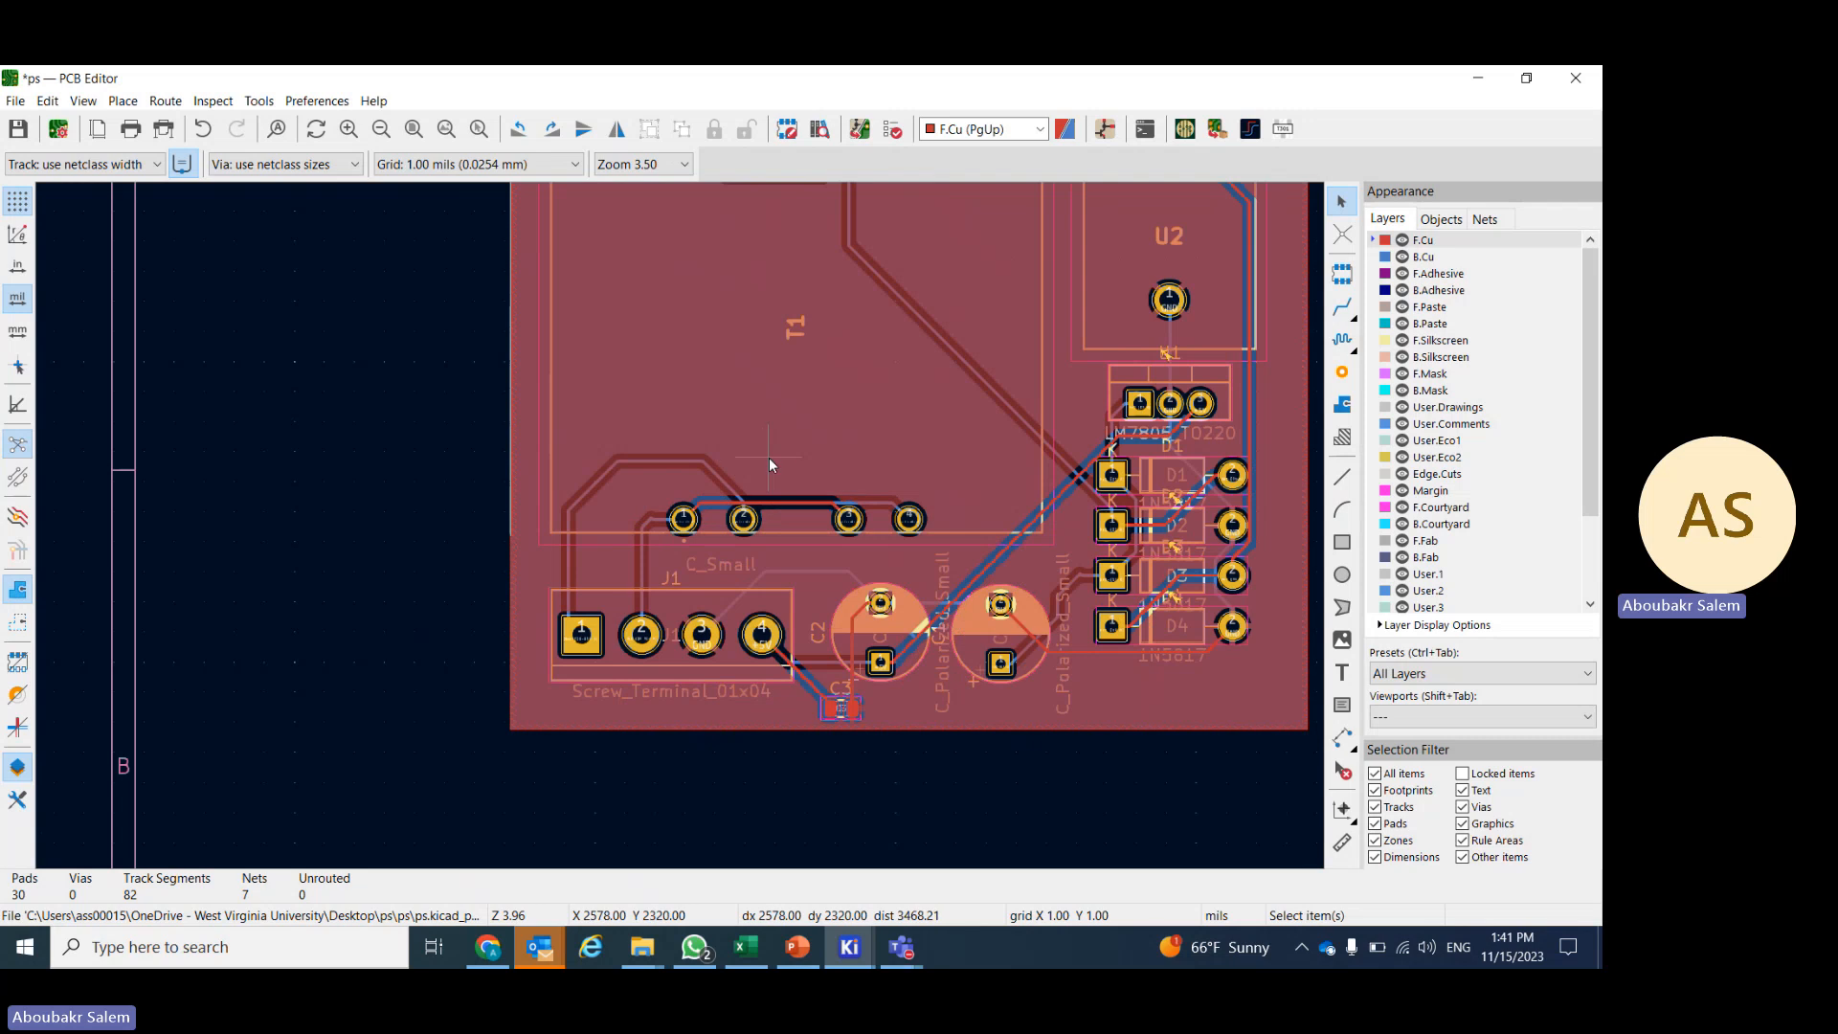
# - Start a filled zone inside the board to review the outline display and fill type options, and cancel it without changes
pyautogui.click(1339, 402)
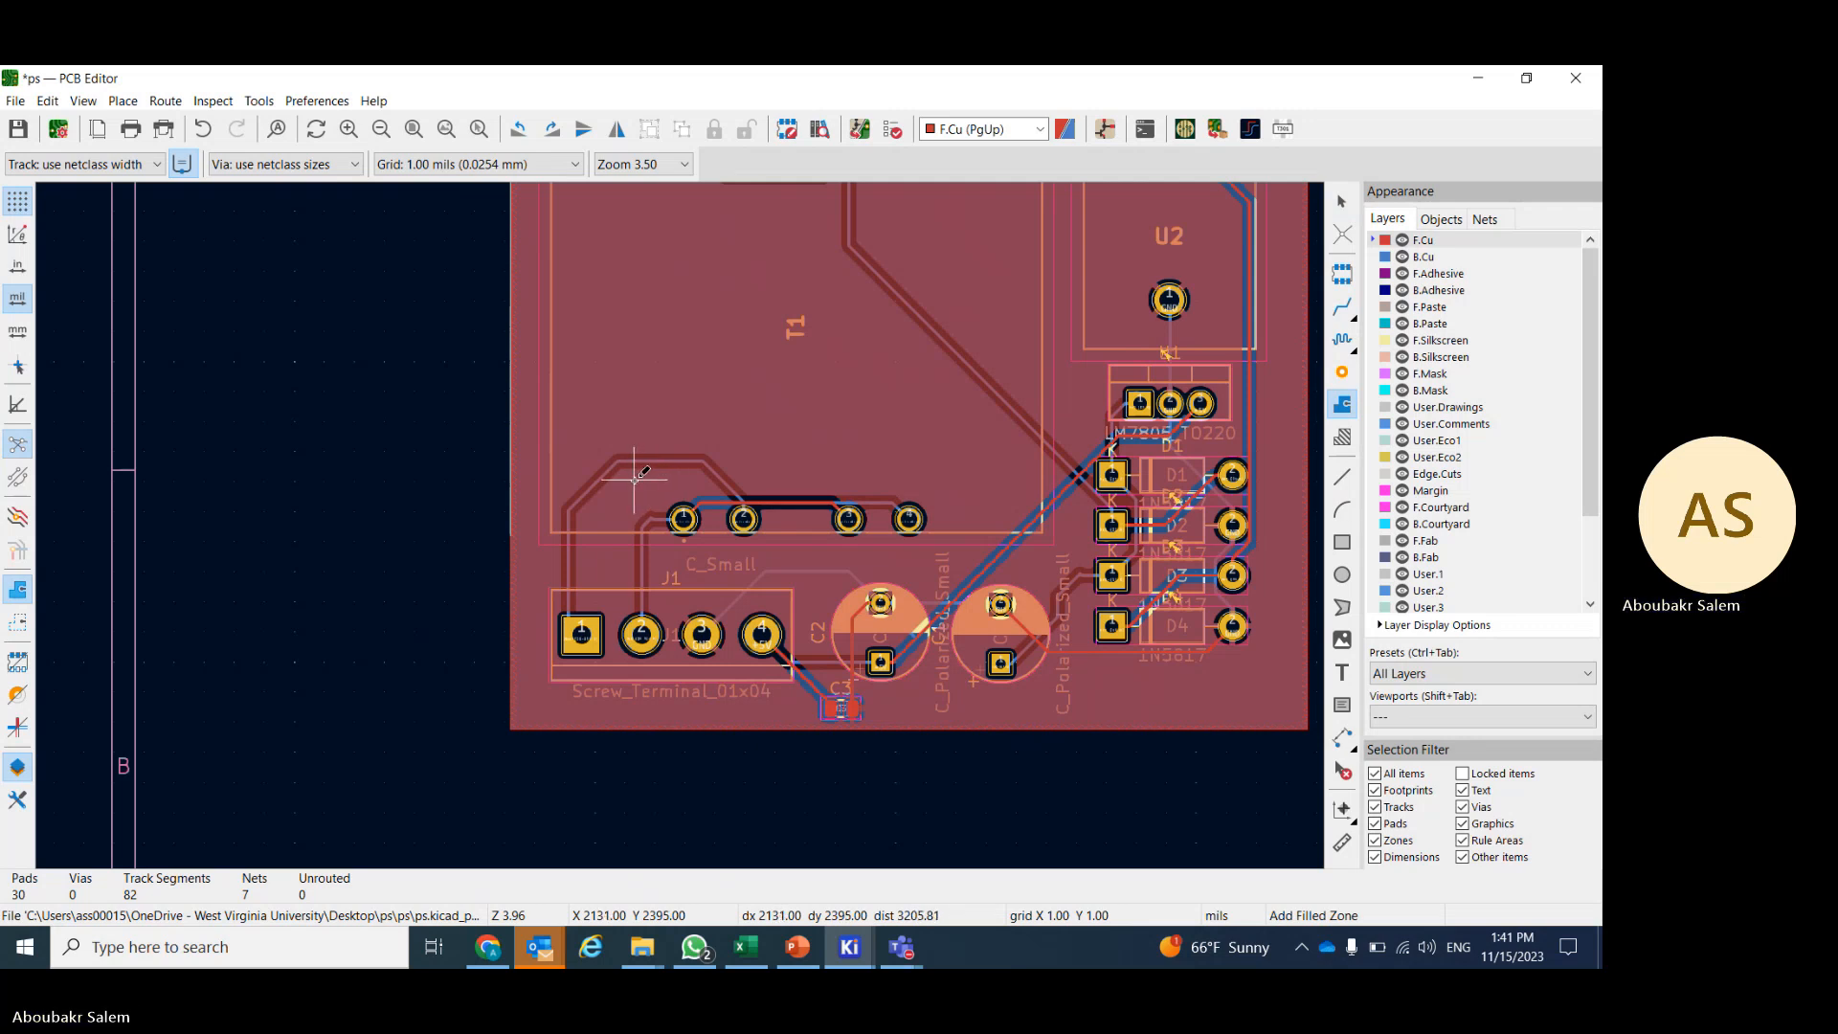
pyautogui.scroll(2, 634, 474)
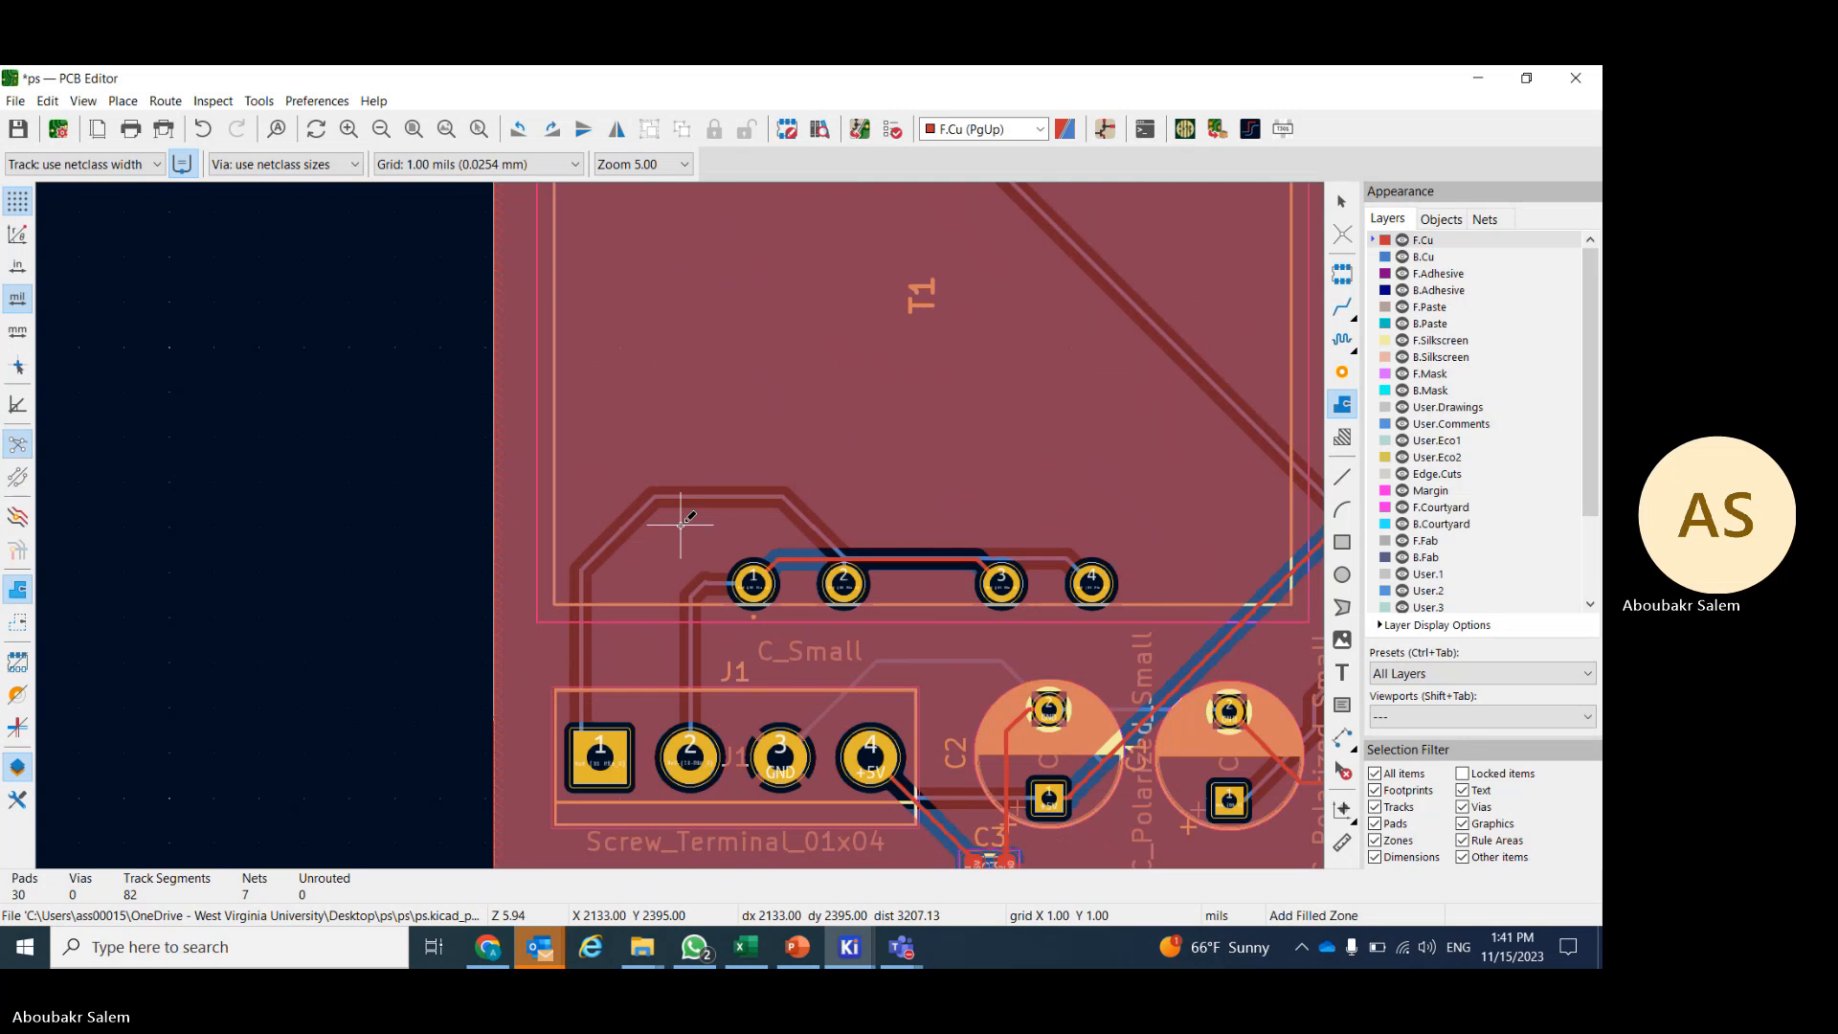
pyautogui.click(681, 524)
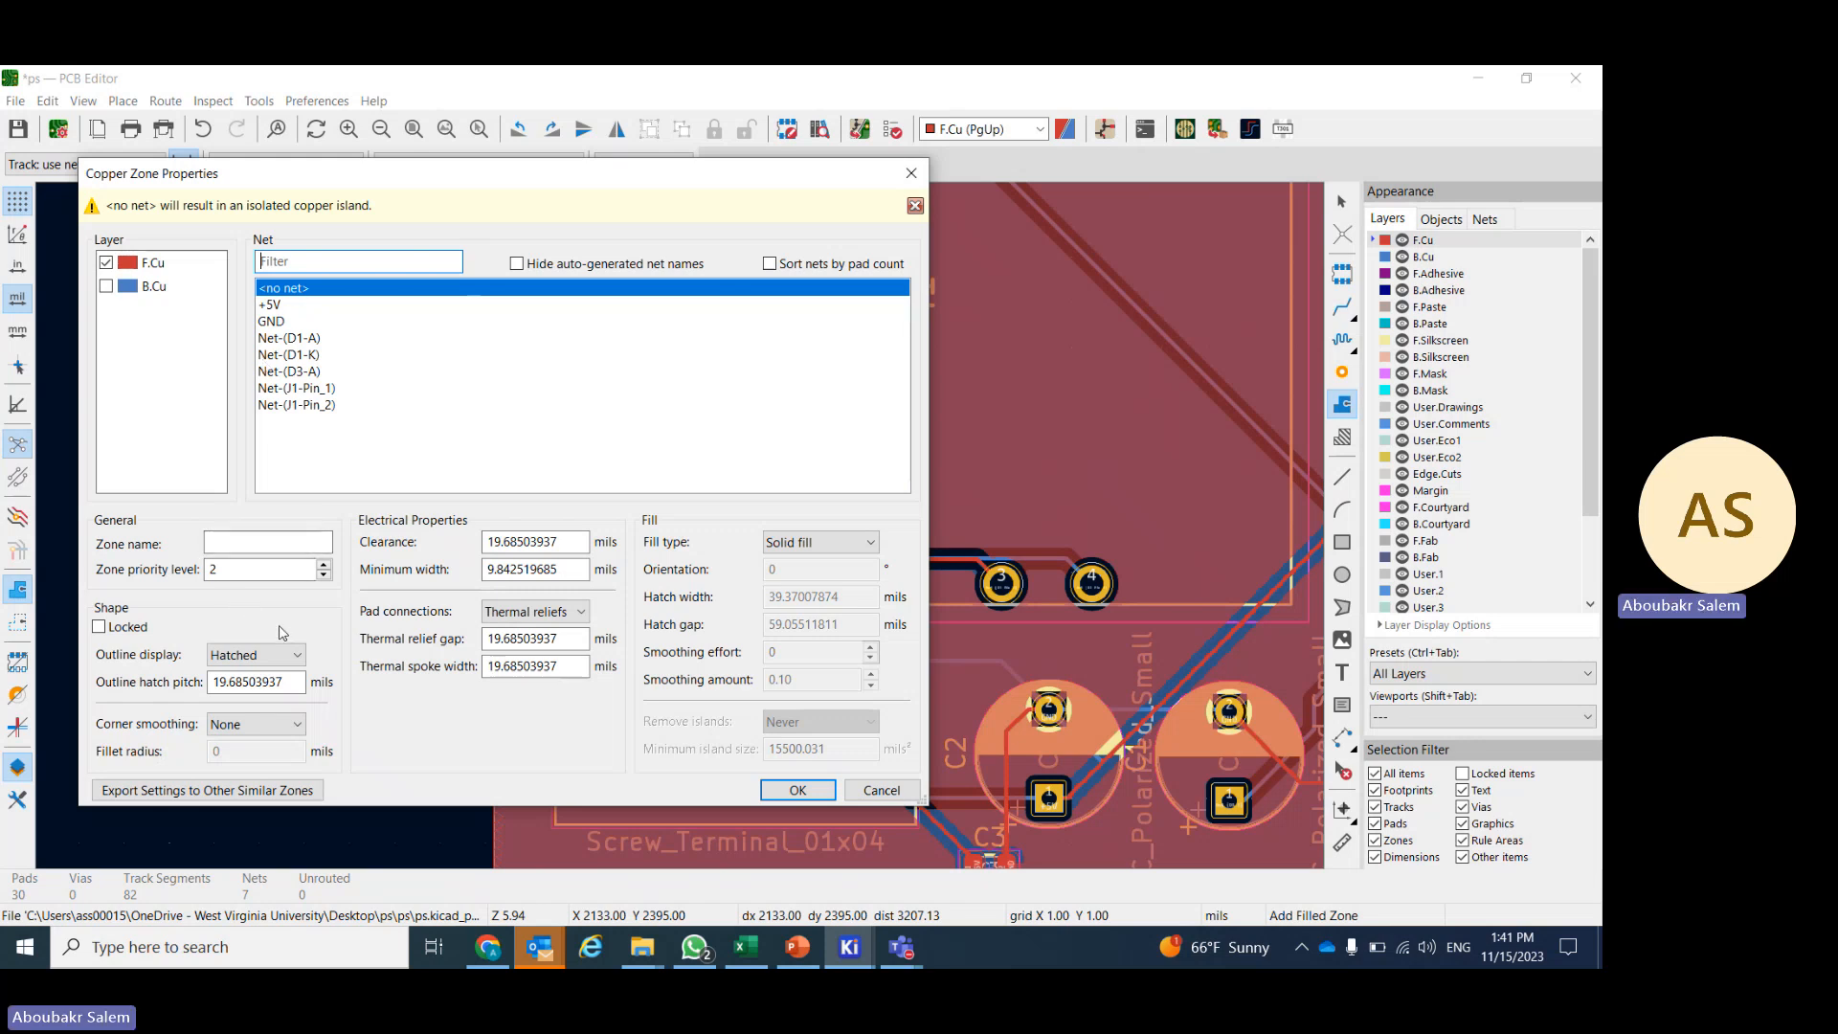
pyautogui.click(295, 655)
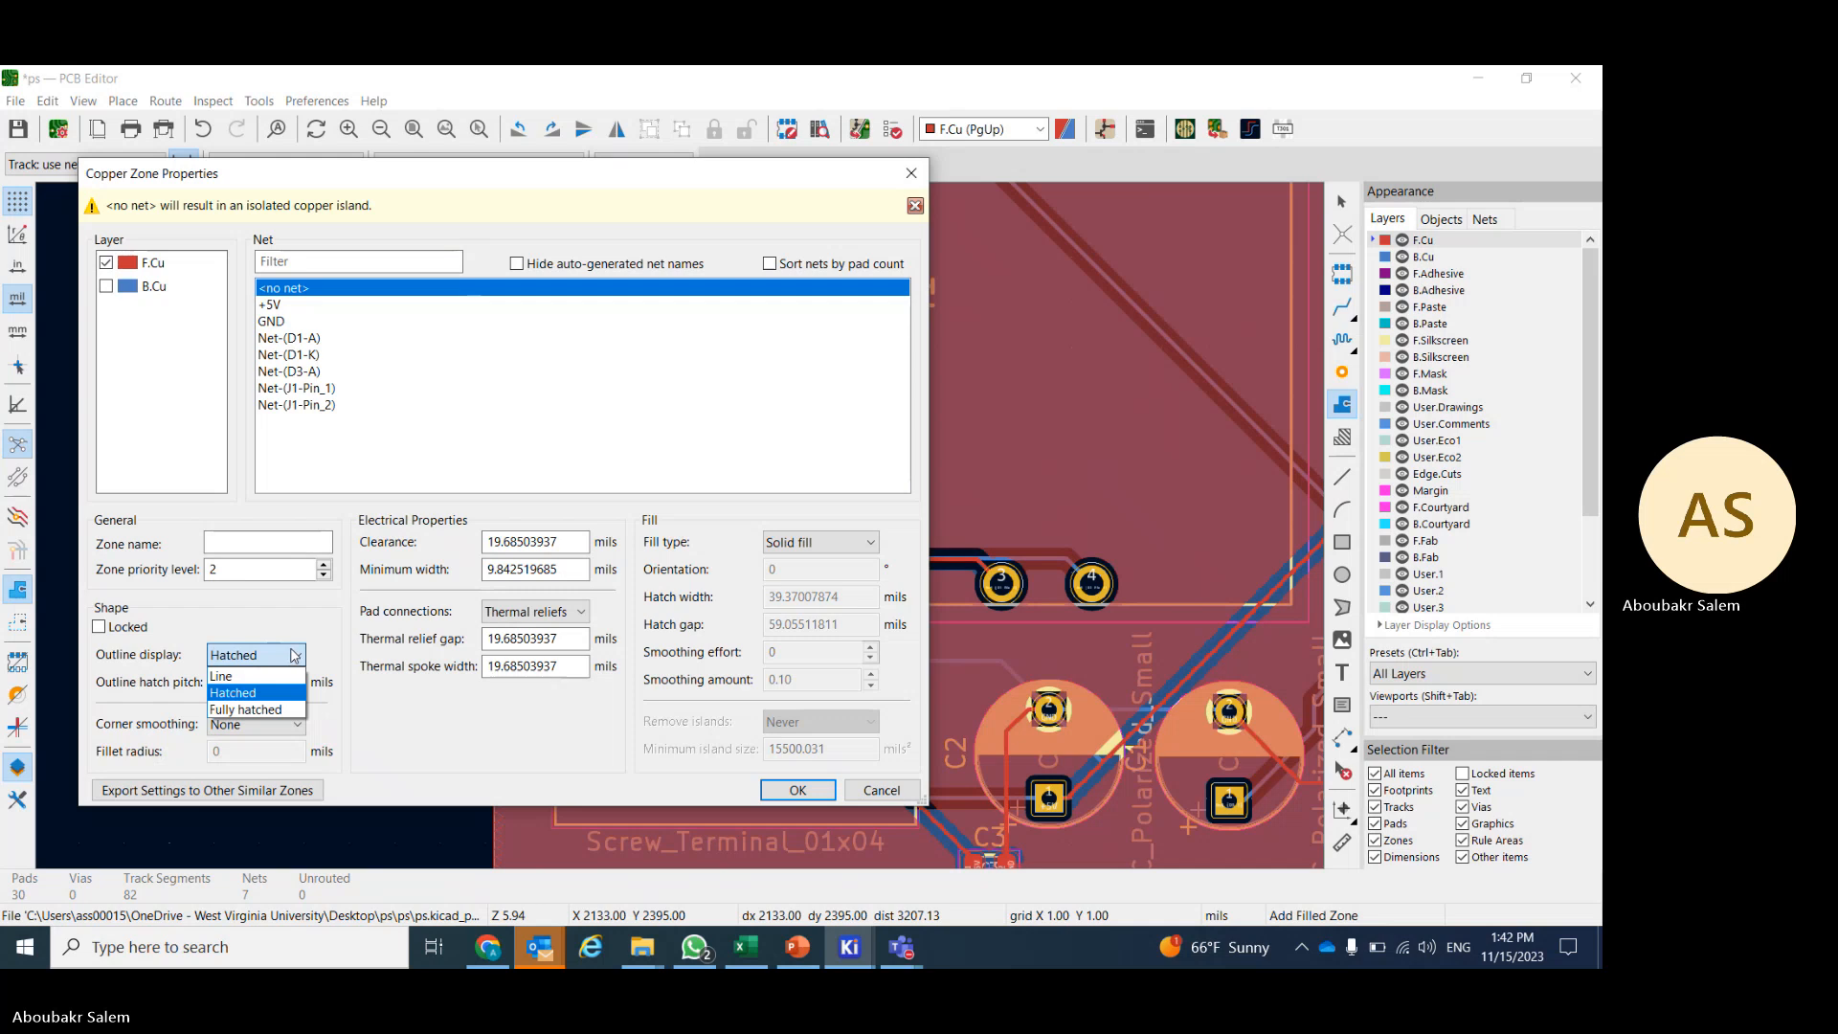
pyautogui.click(295, 655)
pyautogui.click(838, 541)
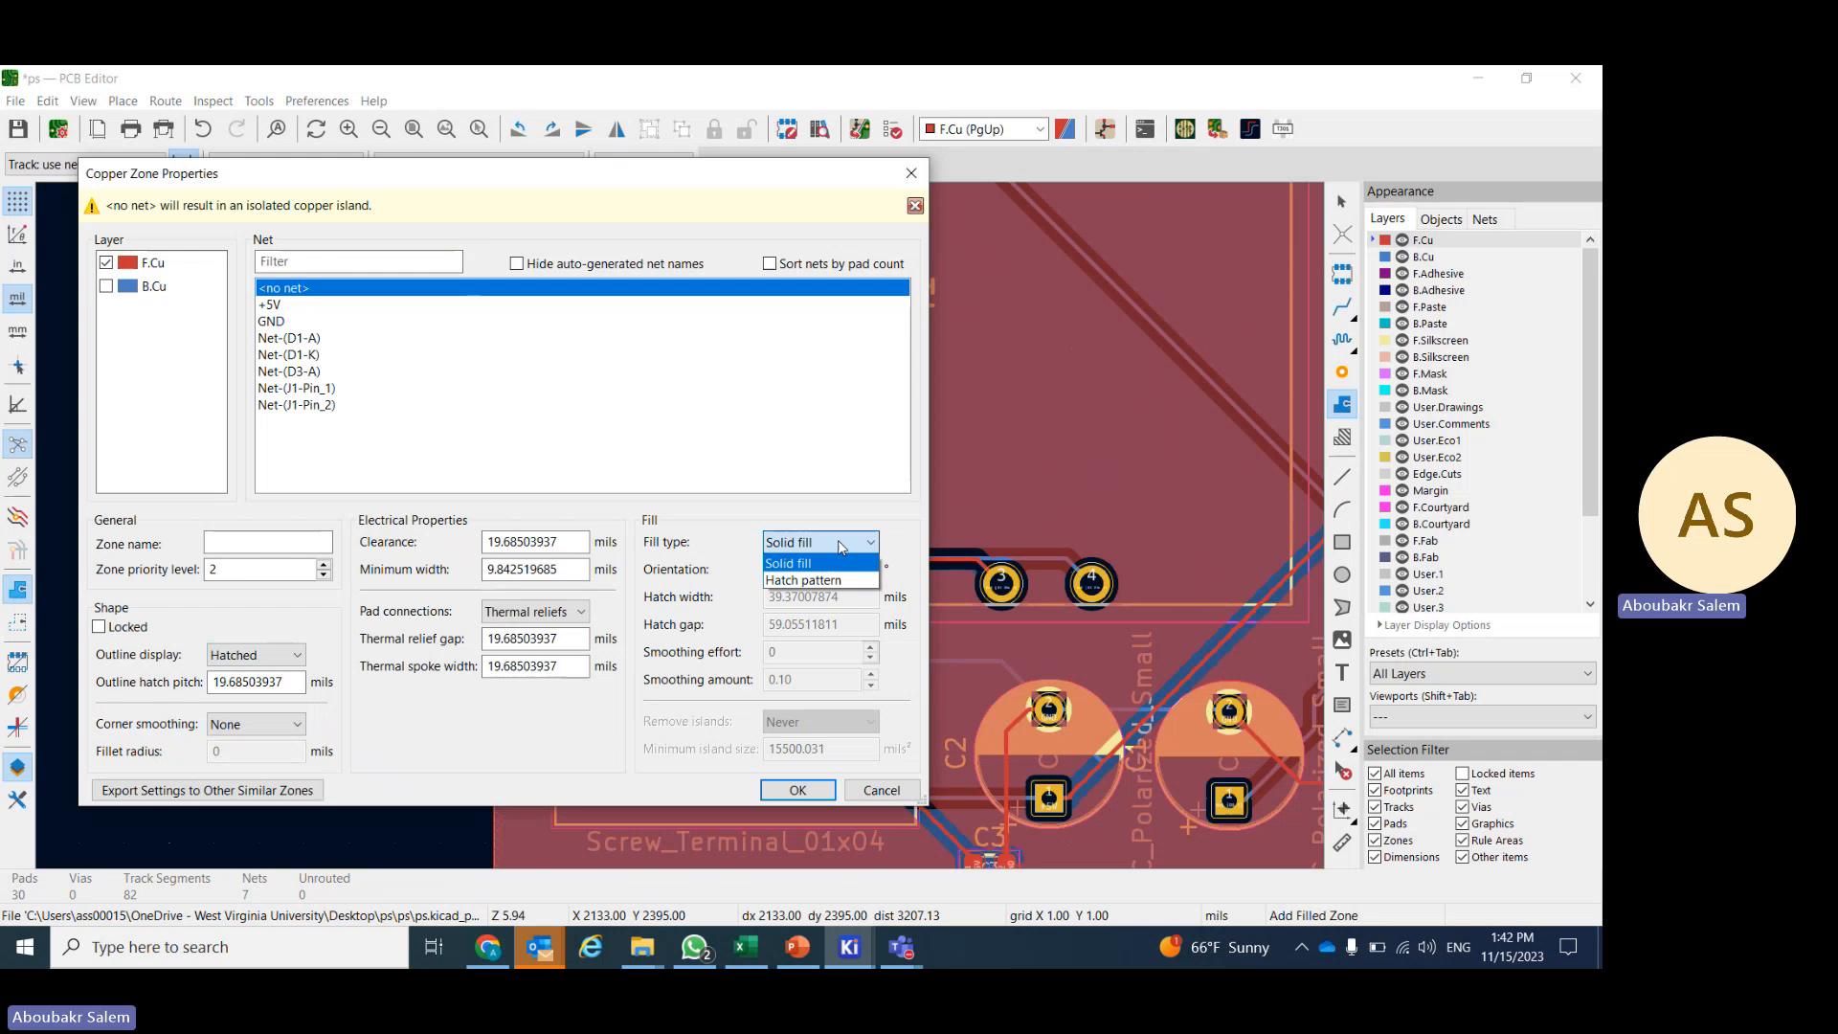
pyautogui.click(842, 542)
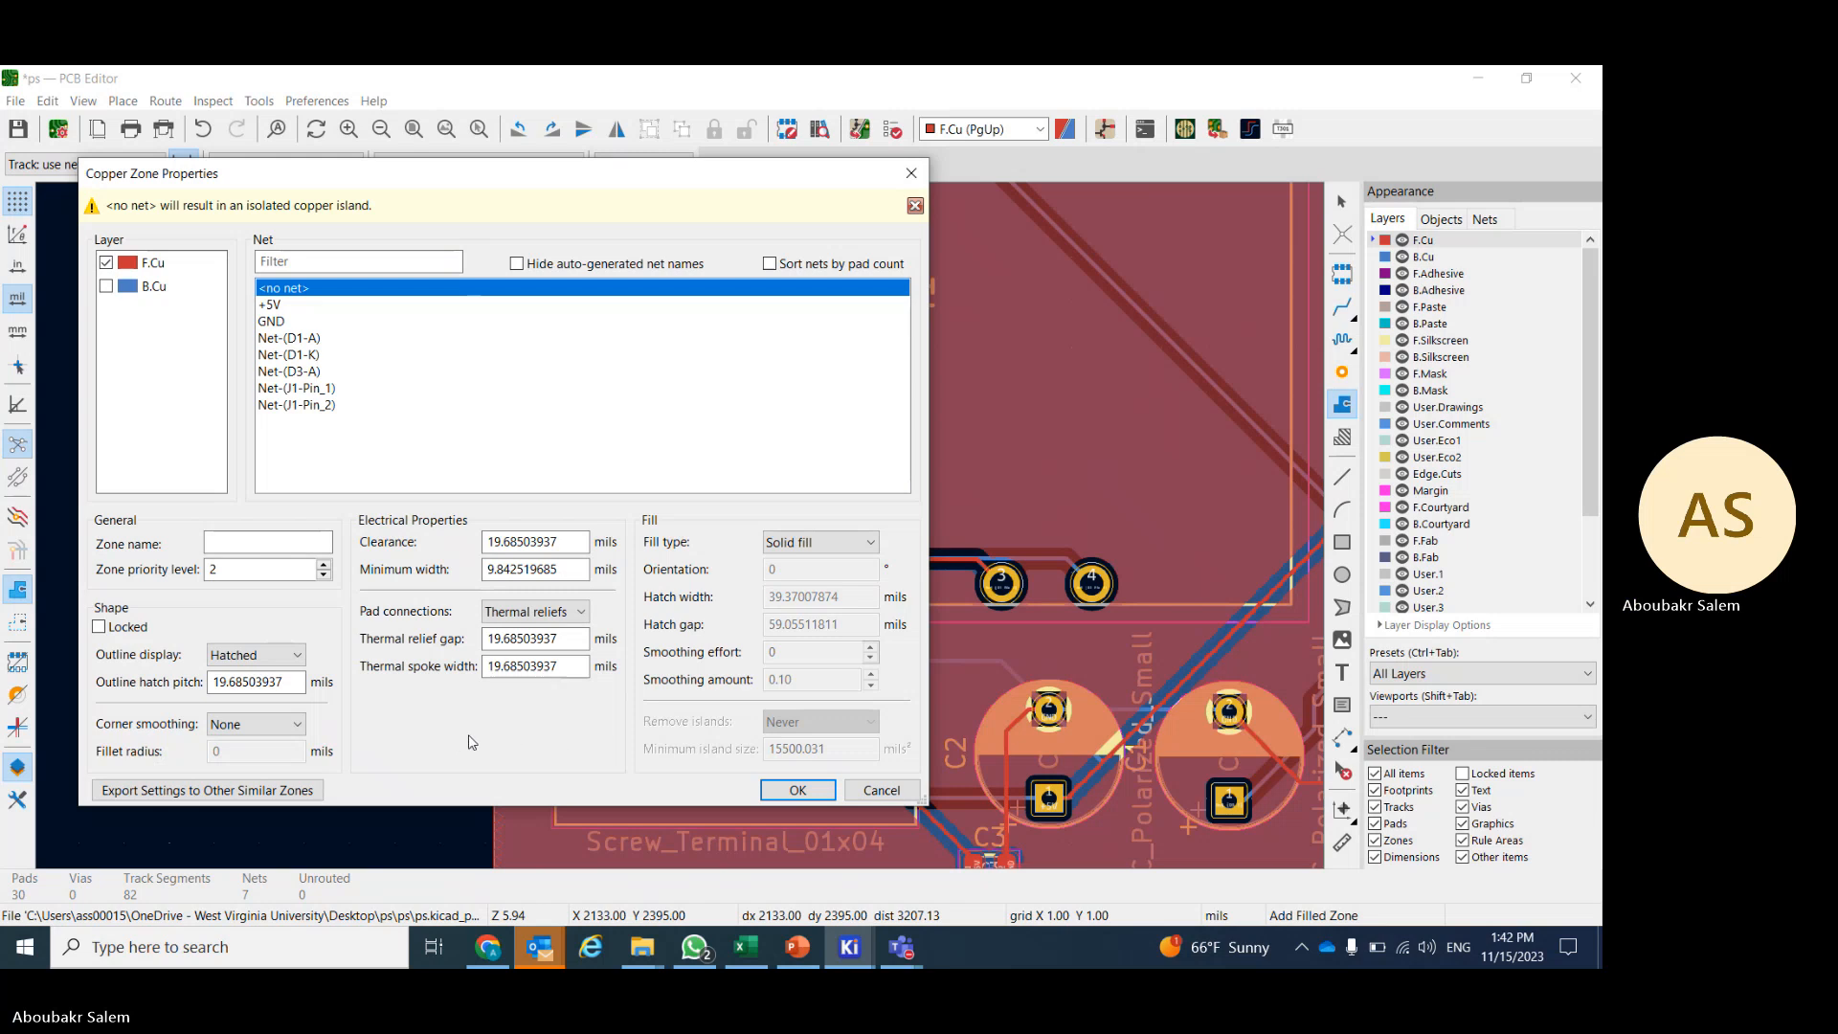
pyautogui.click(295, 655)
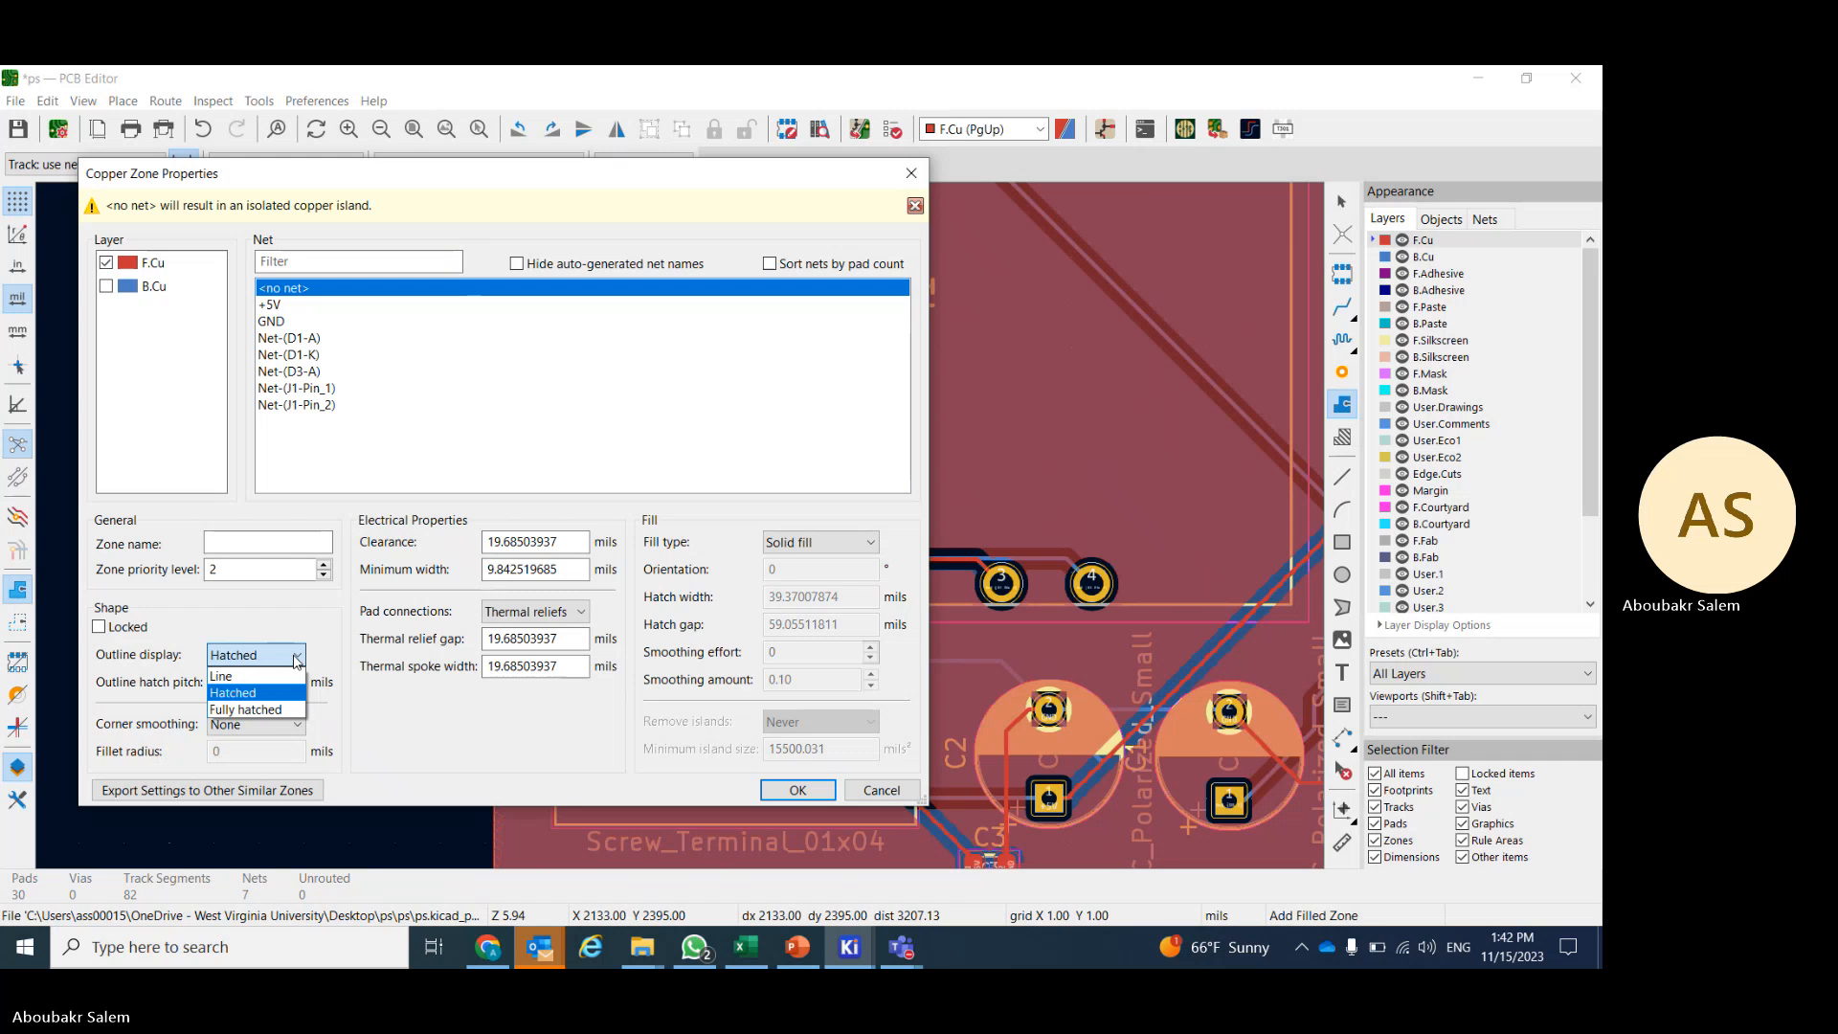
pyautogui.click(295, 659)
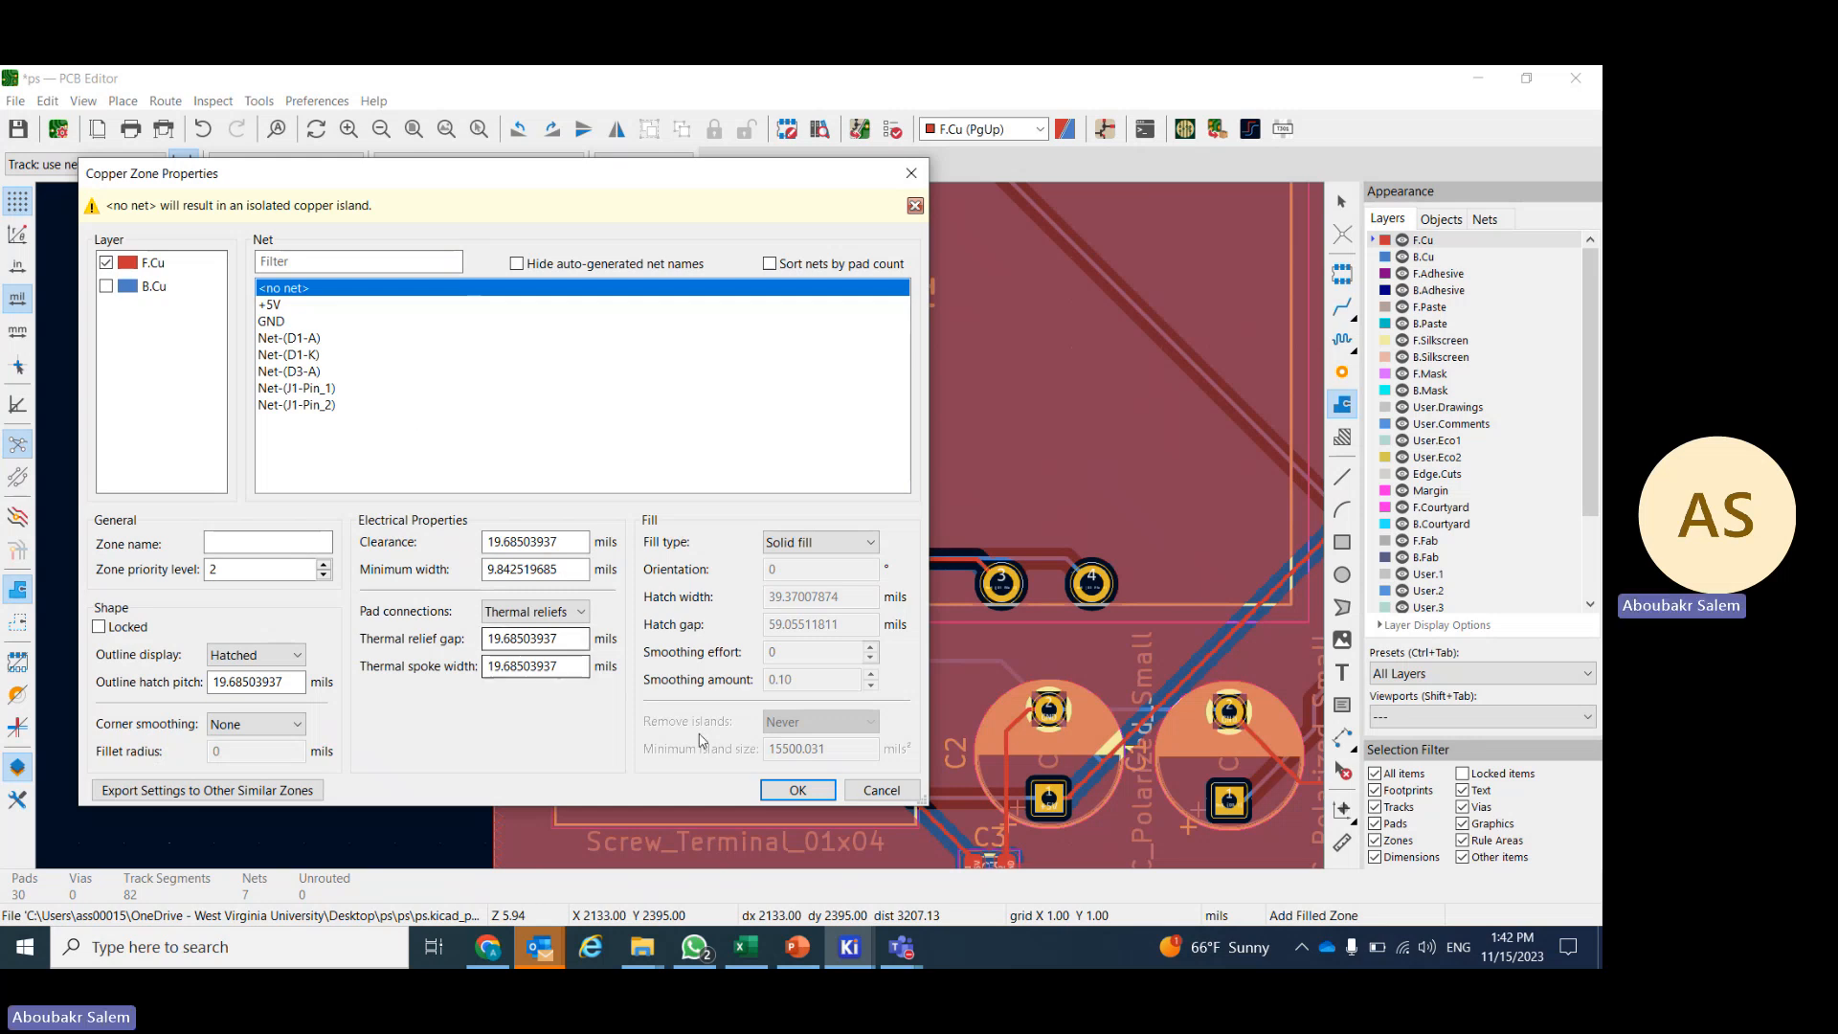
pyautogui.click(878, 791)
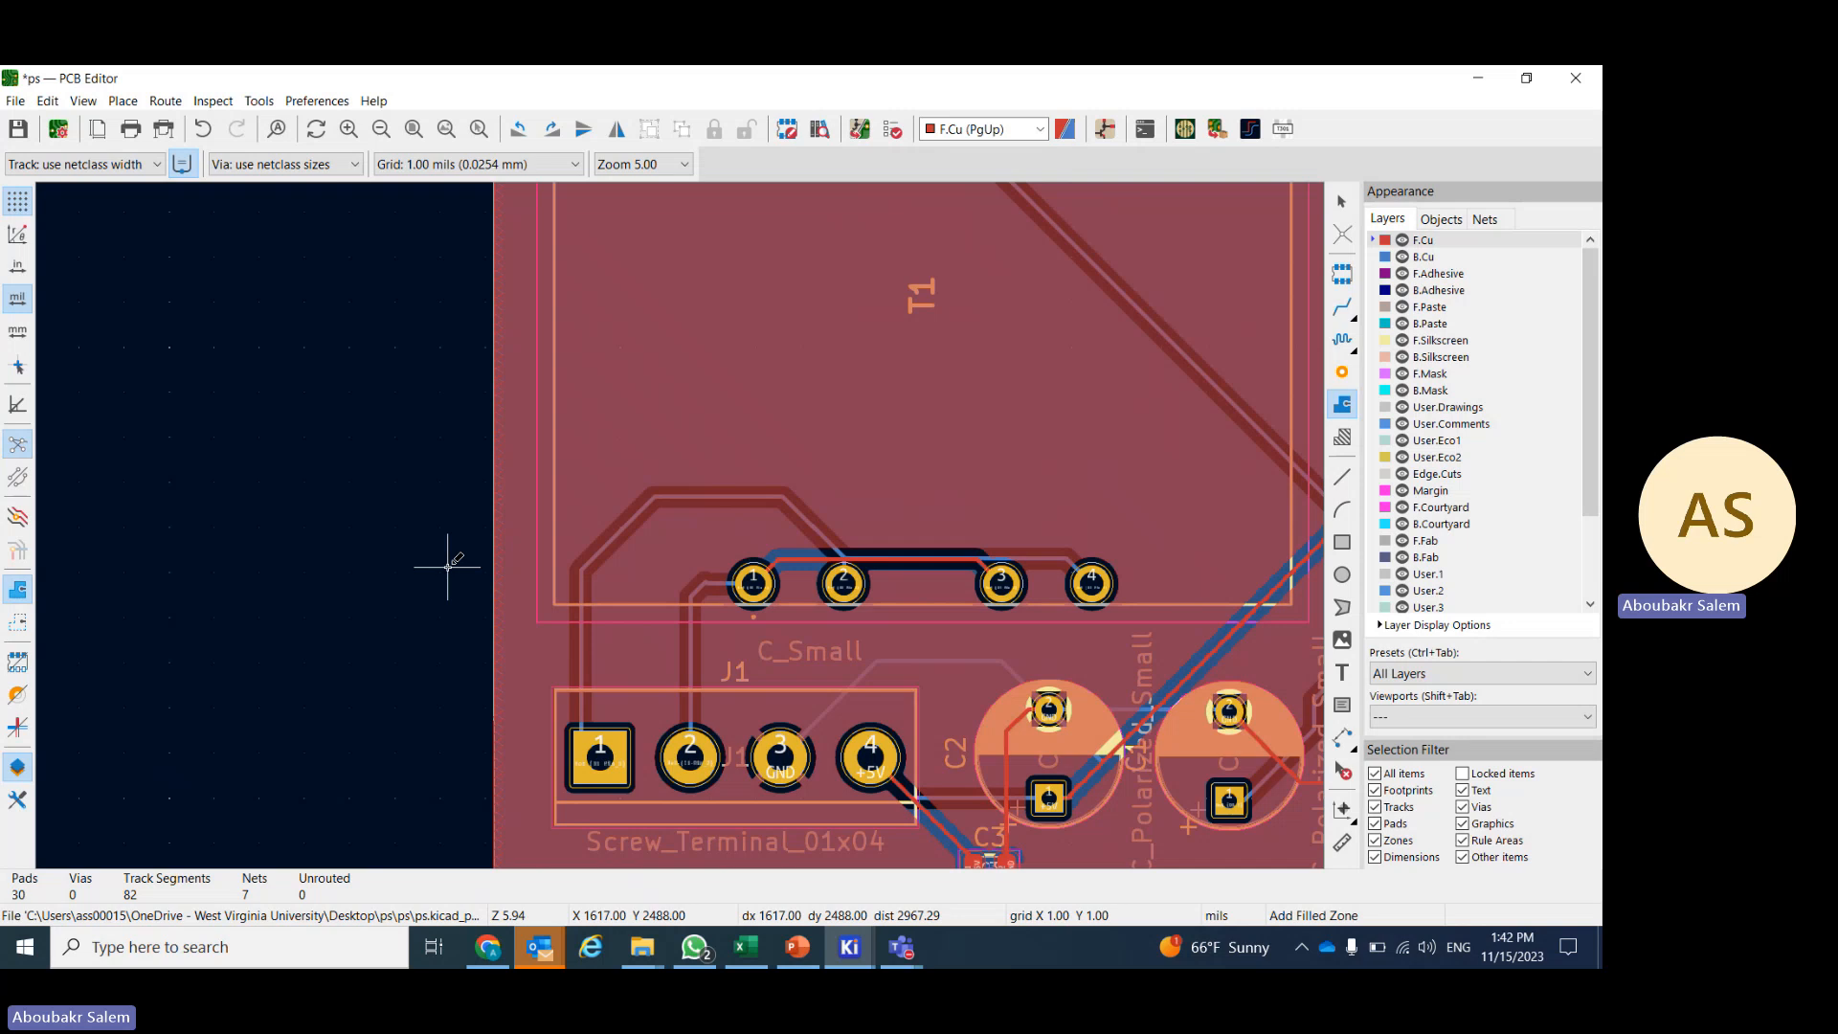
pyautogui.scroll(-4, 427, 546)
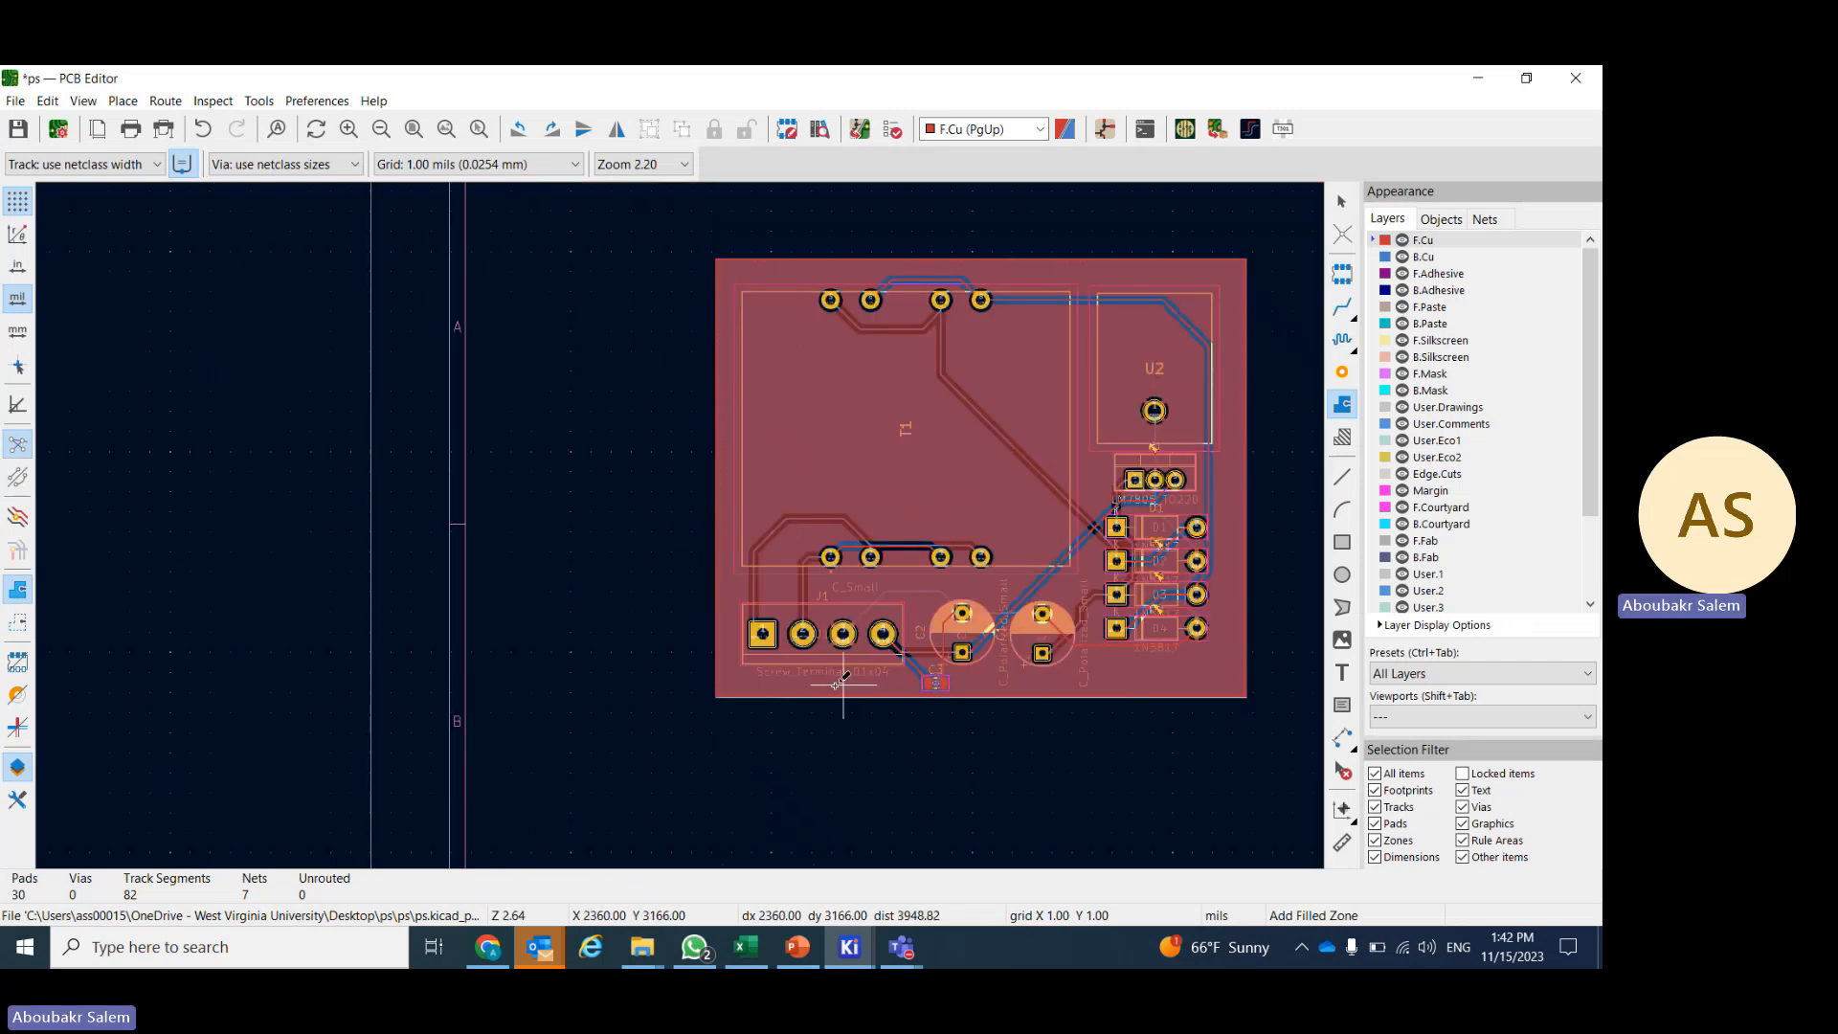
pyautogui.press('Escape')
# - Shrink the F.Cu GND zone by moving its lower-left corner up just above T1's lower pads and its lower-right corner to about Y 2392 mils
pyautogui.click(749, 694)
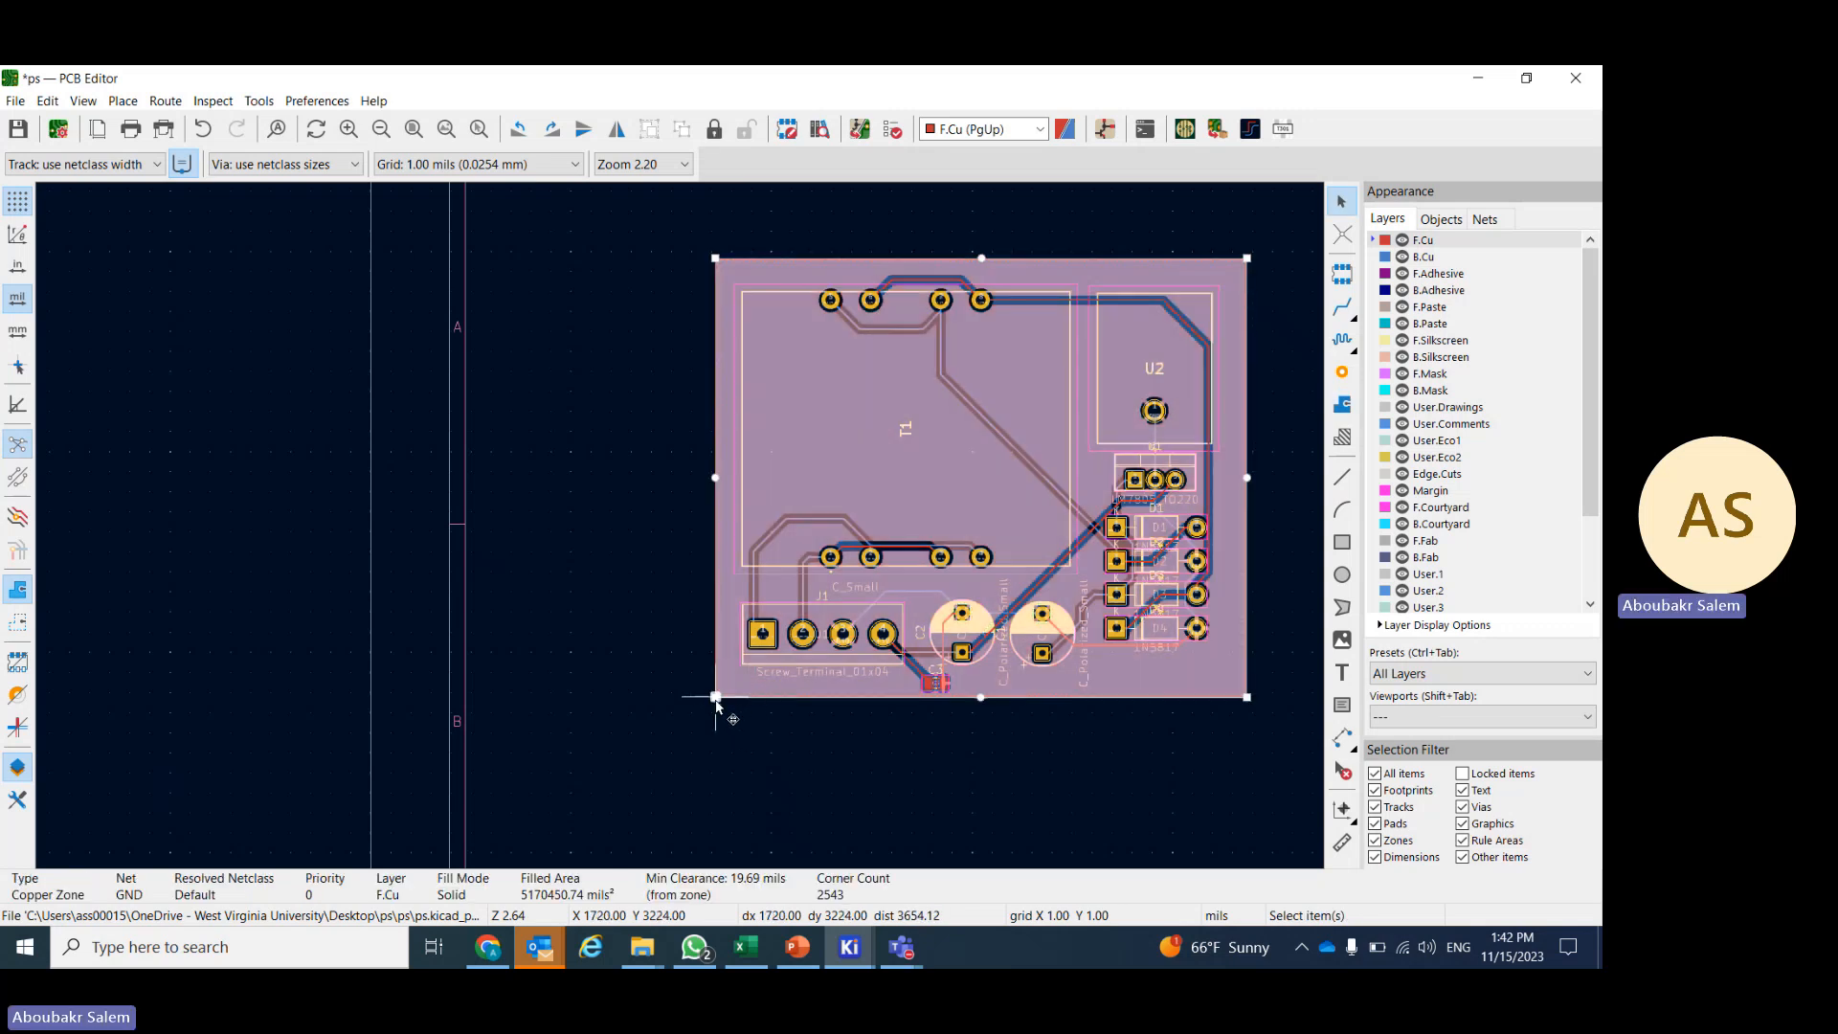
pyautogui.moveTo(715, 698); pyautogui.dragTo(716, 520)
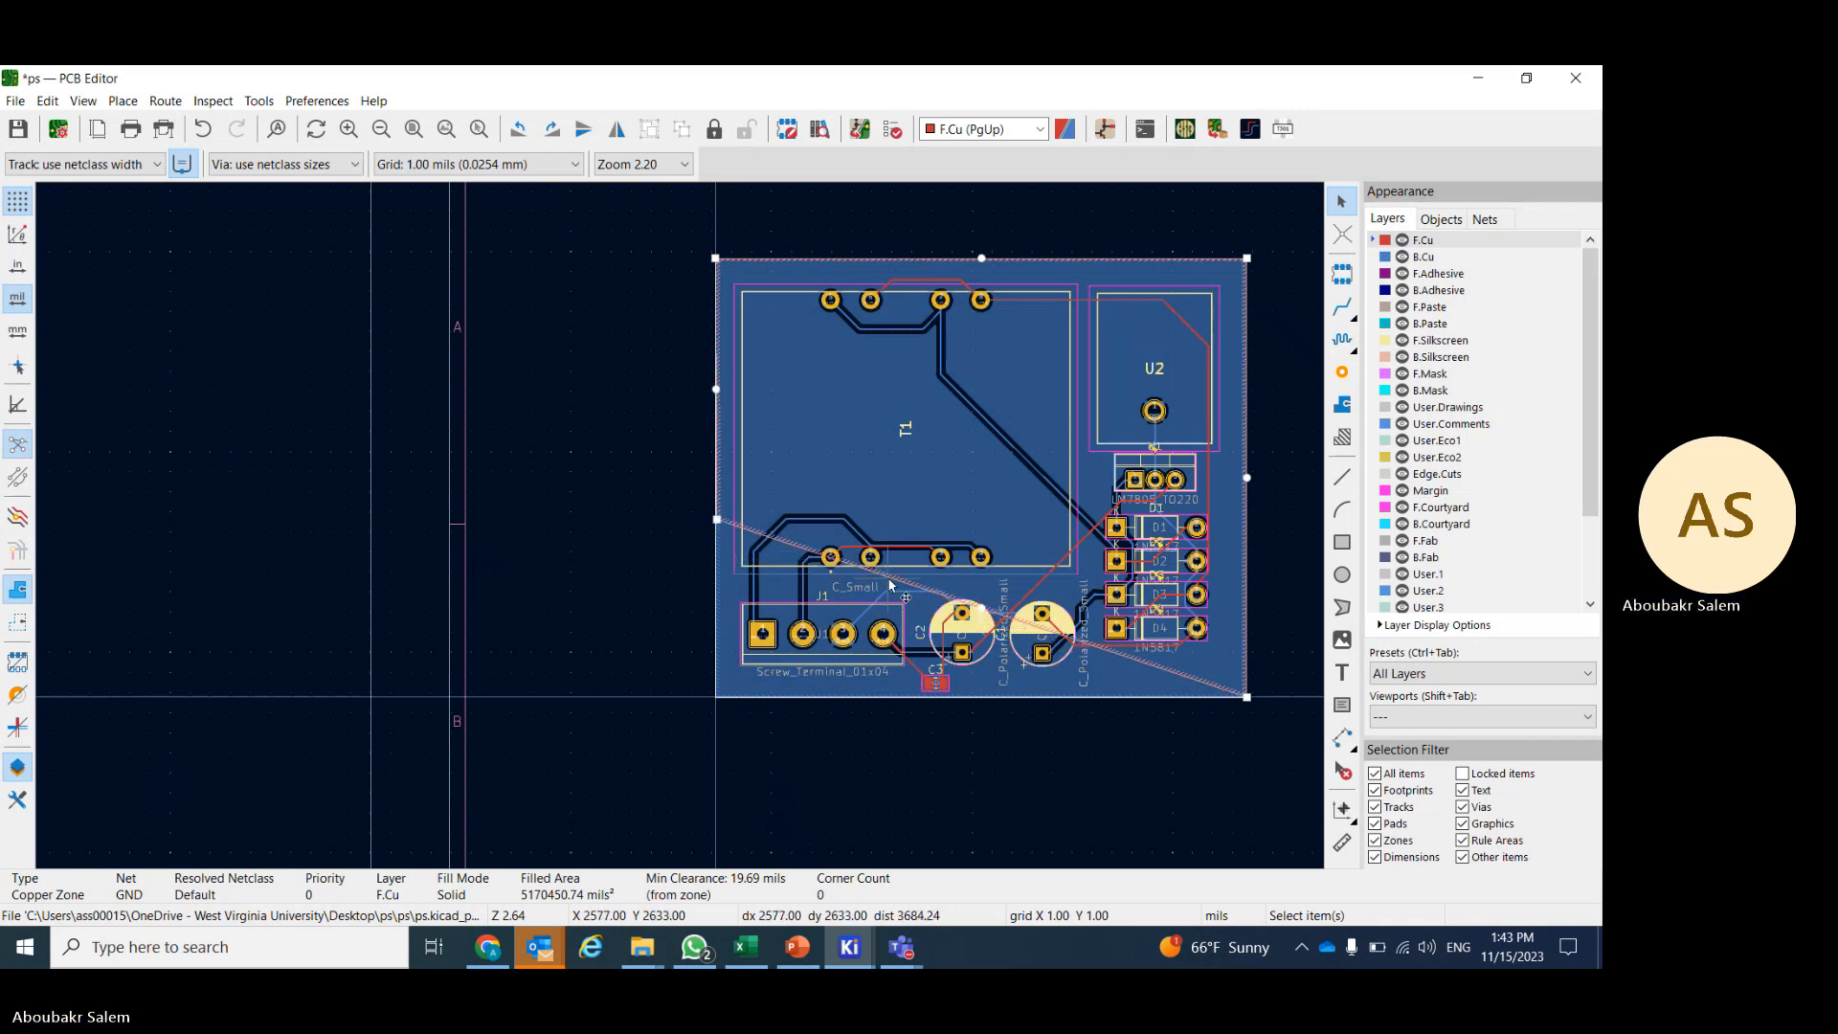
pyautogui.moveTo(894, 580); pyautogui.dragTo(905, 572)
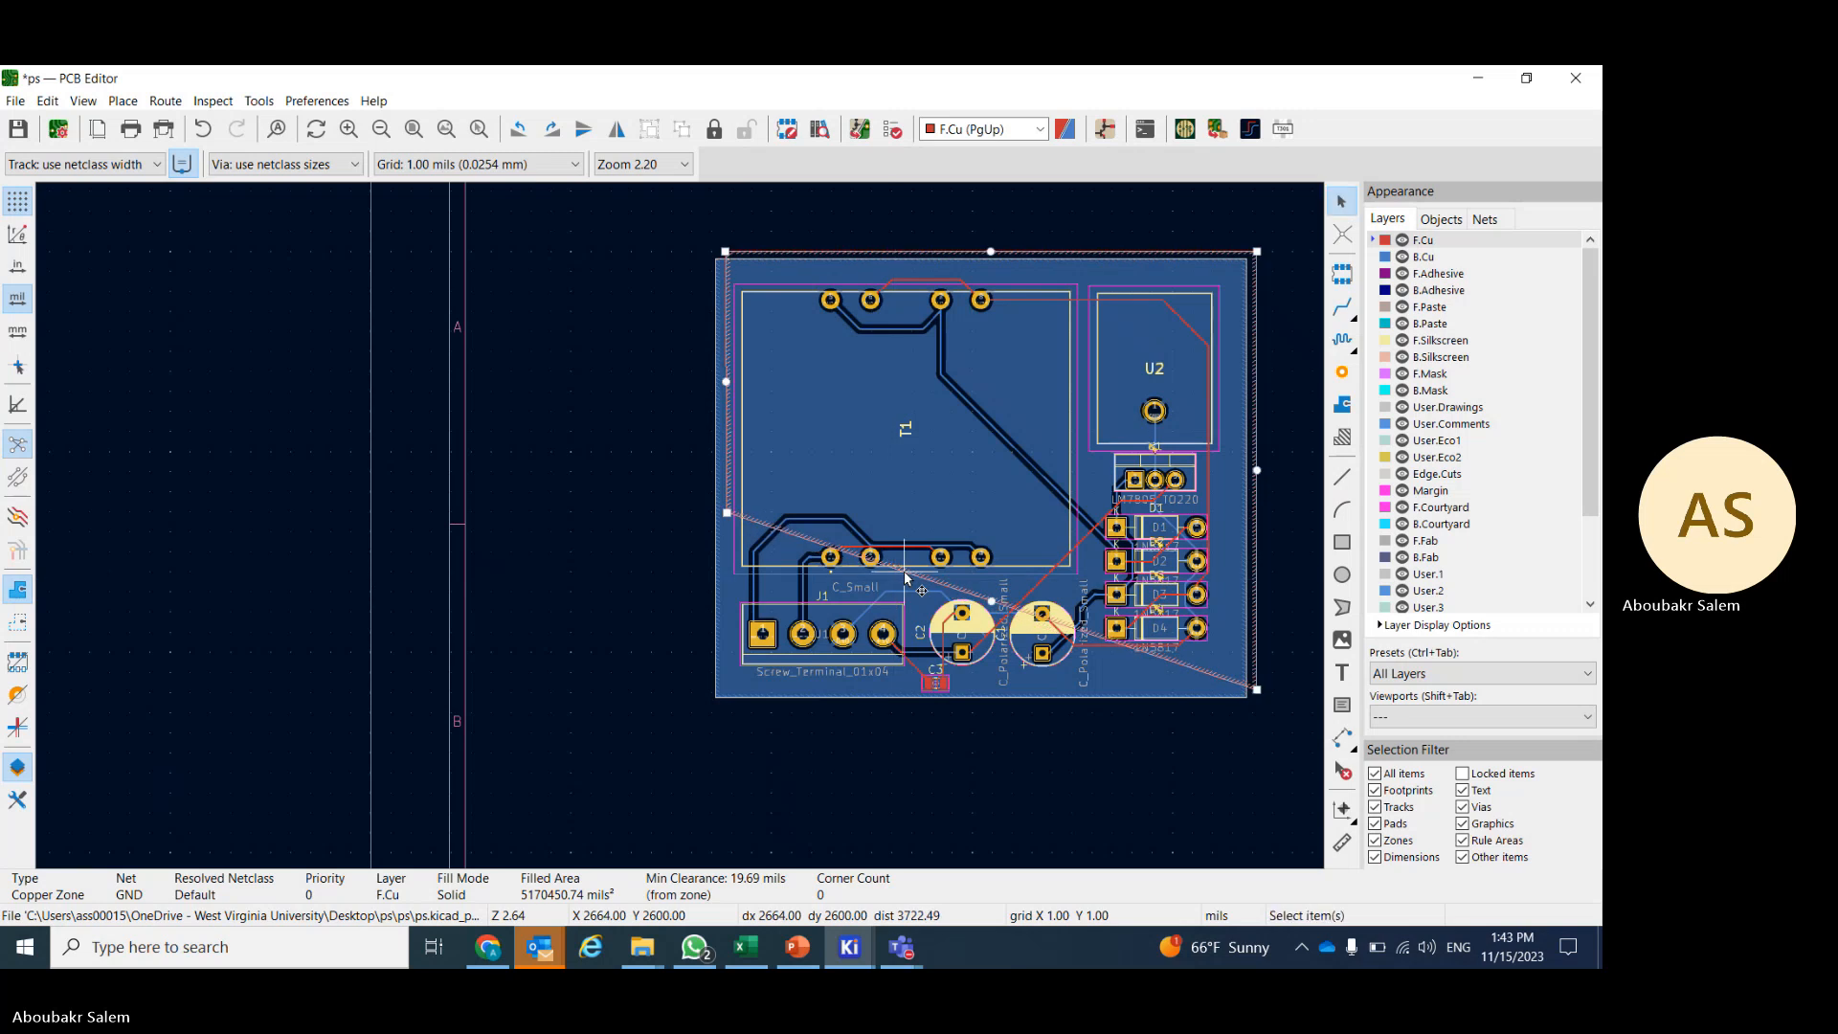
pyautogui.hotkey('ctrl', 'z')
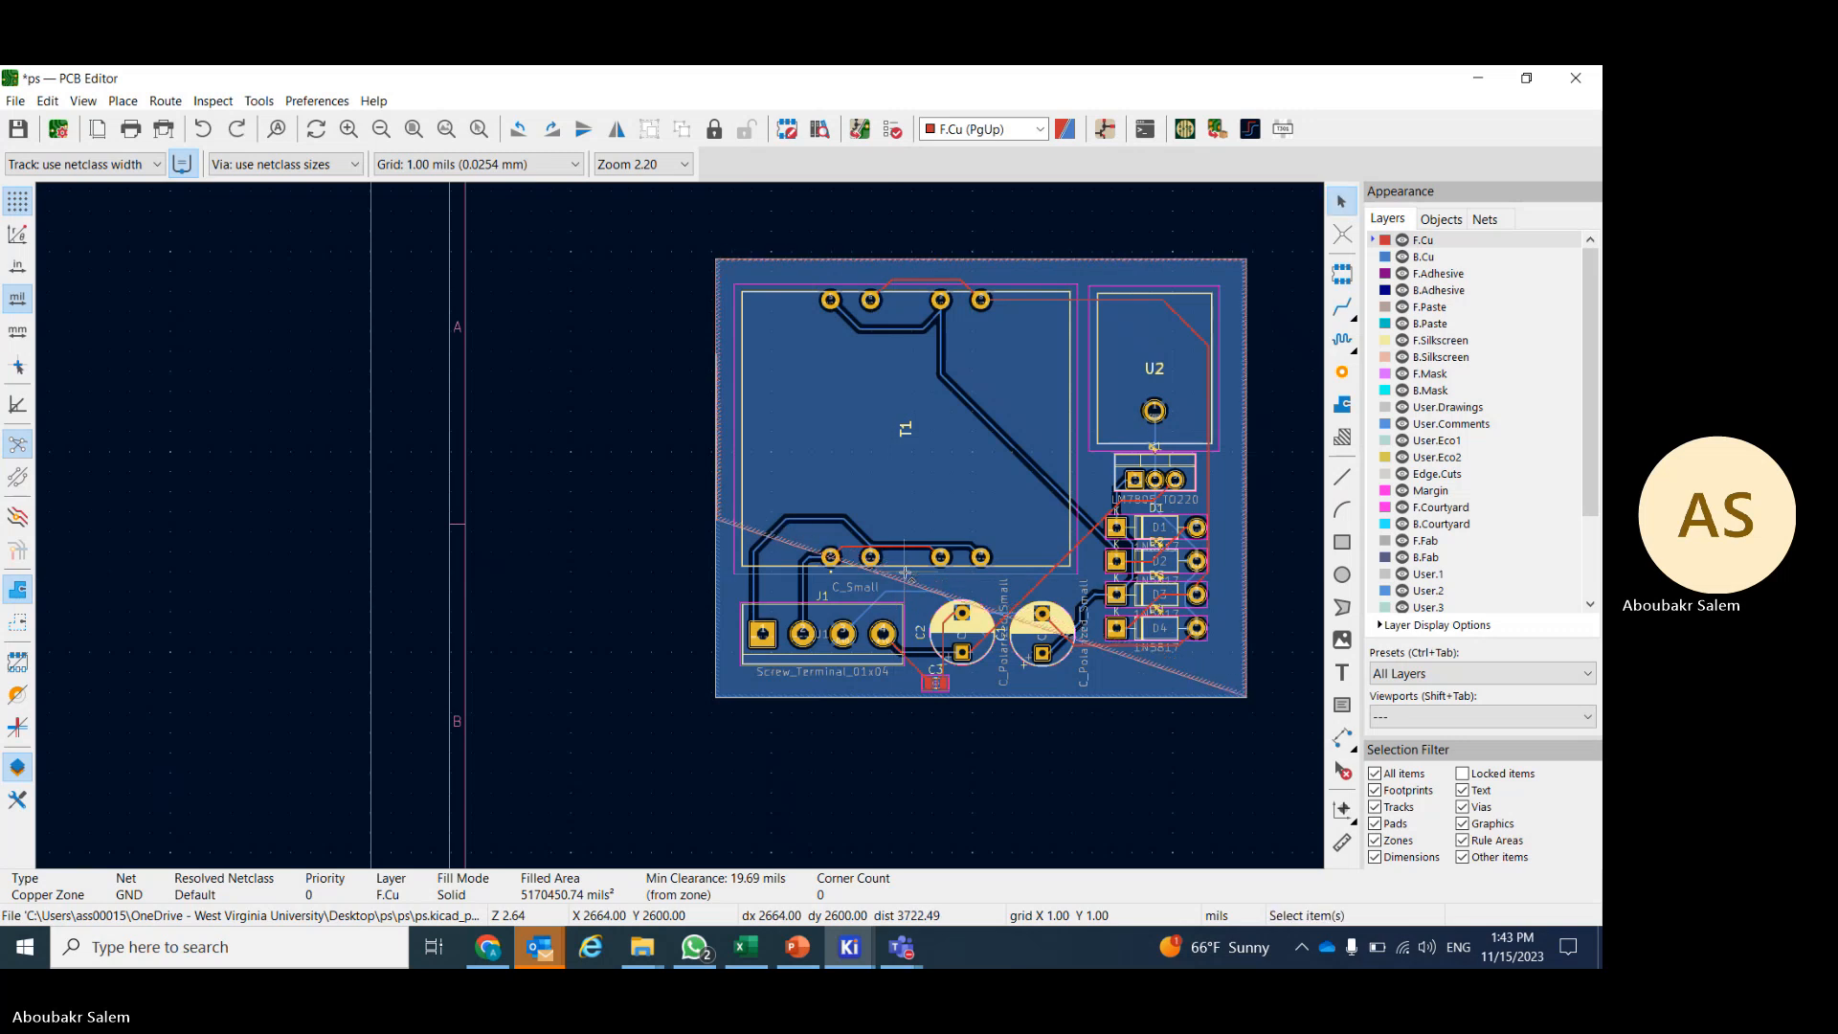
pyautogui.click(1244, 700)
pyautogui.moveTo(1245, 700); pyautogui.dragTo(1246, 530)
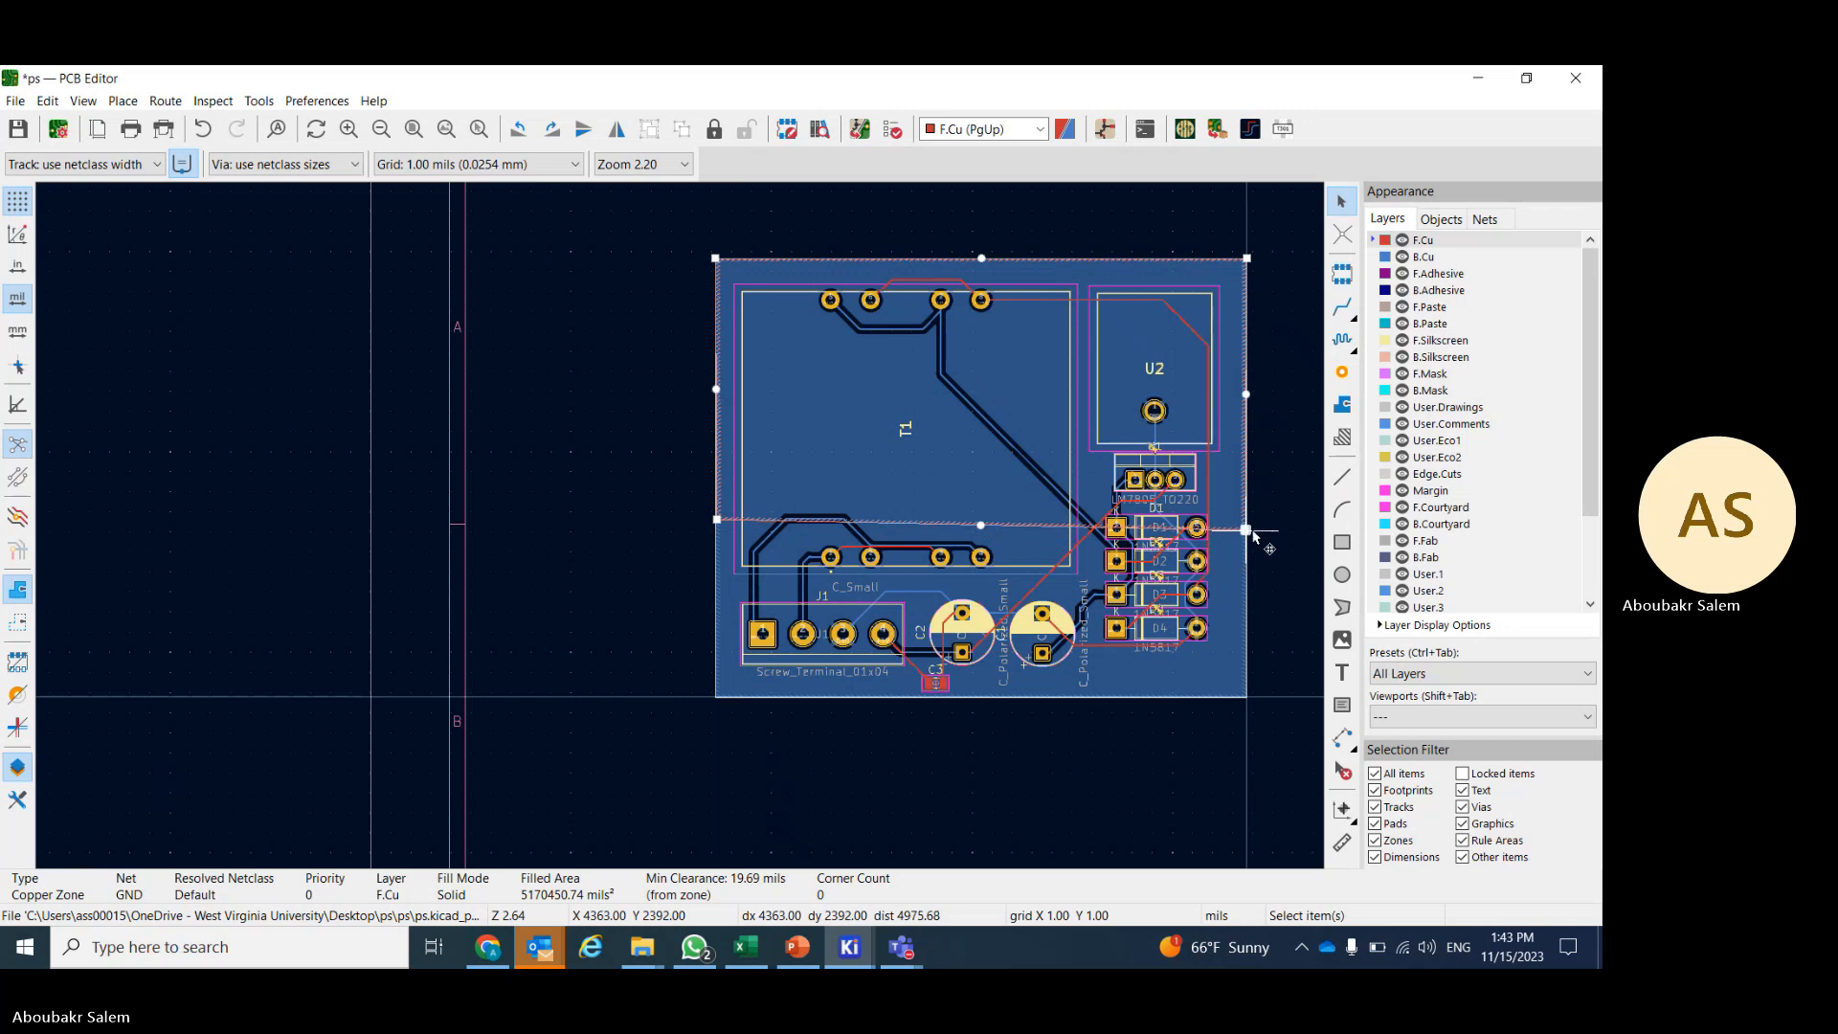
# - Start a filled zone at the F.Cu zone's lower-right corner, assigned to net GND on both F.Cu and B.Cu
pyautogui.click(1276, 507)
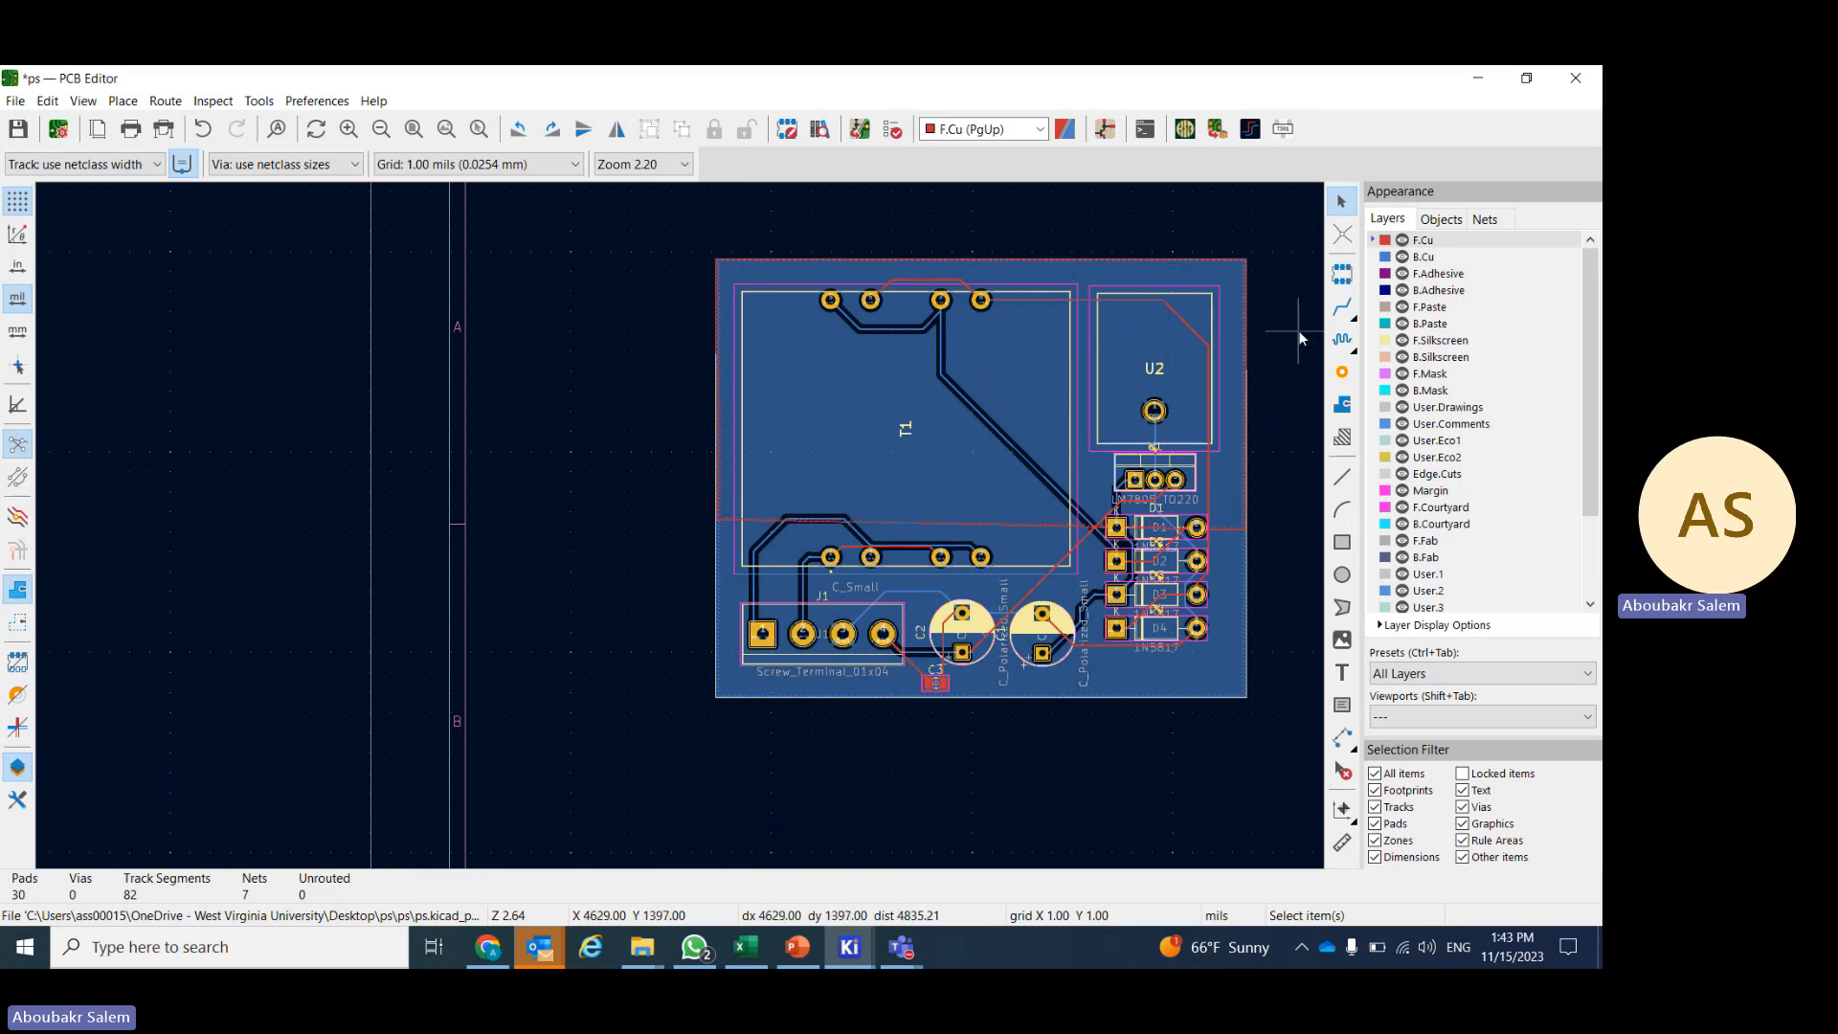
pyautogui.click(1342, 406)
pyautogui.scroll(3, 1232, 551)
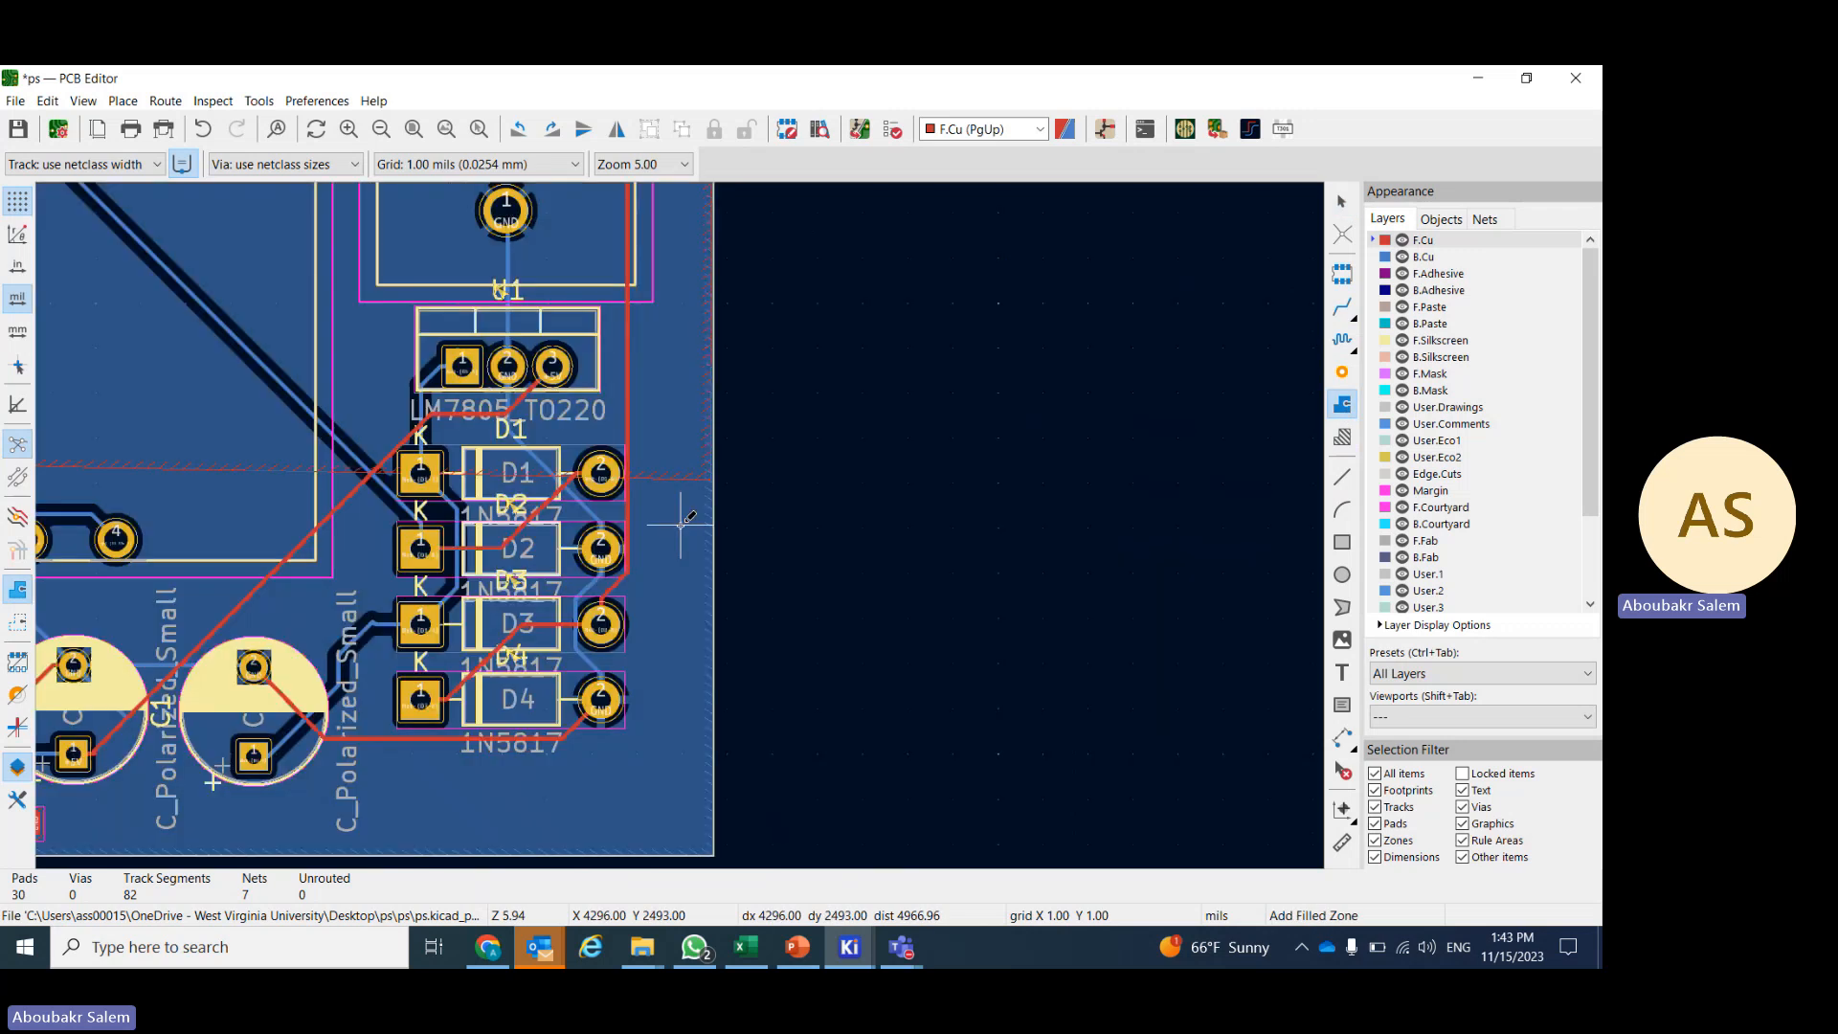
pyautogui.click(709, 477)
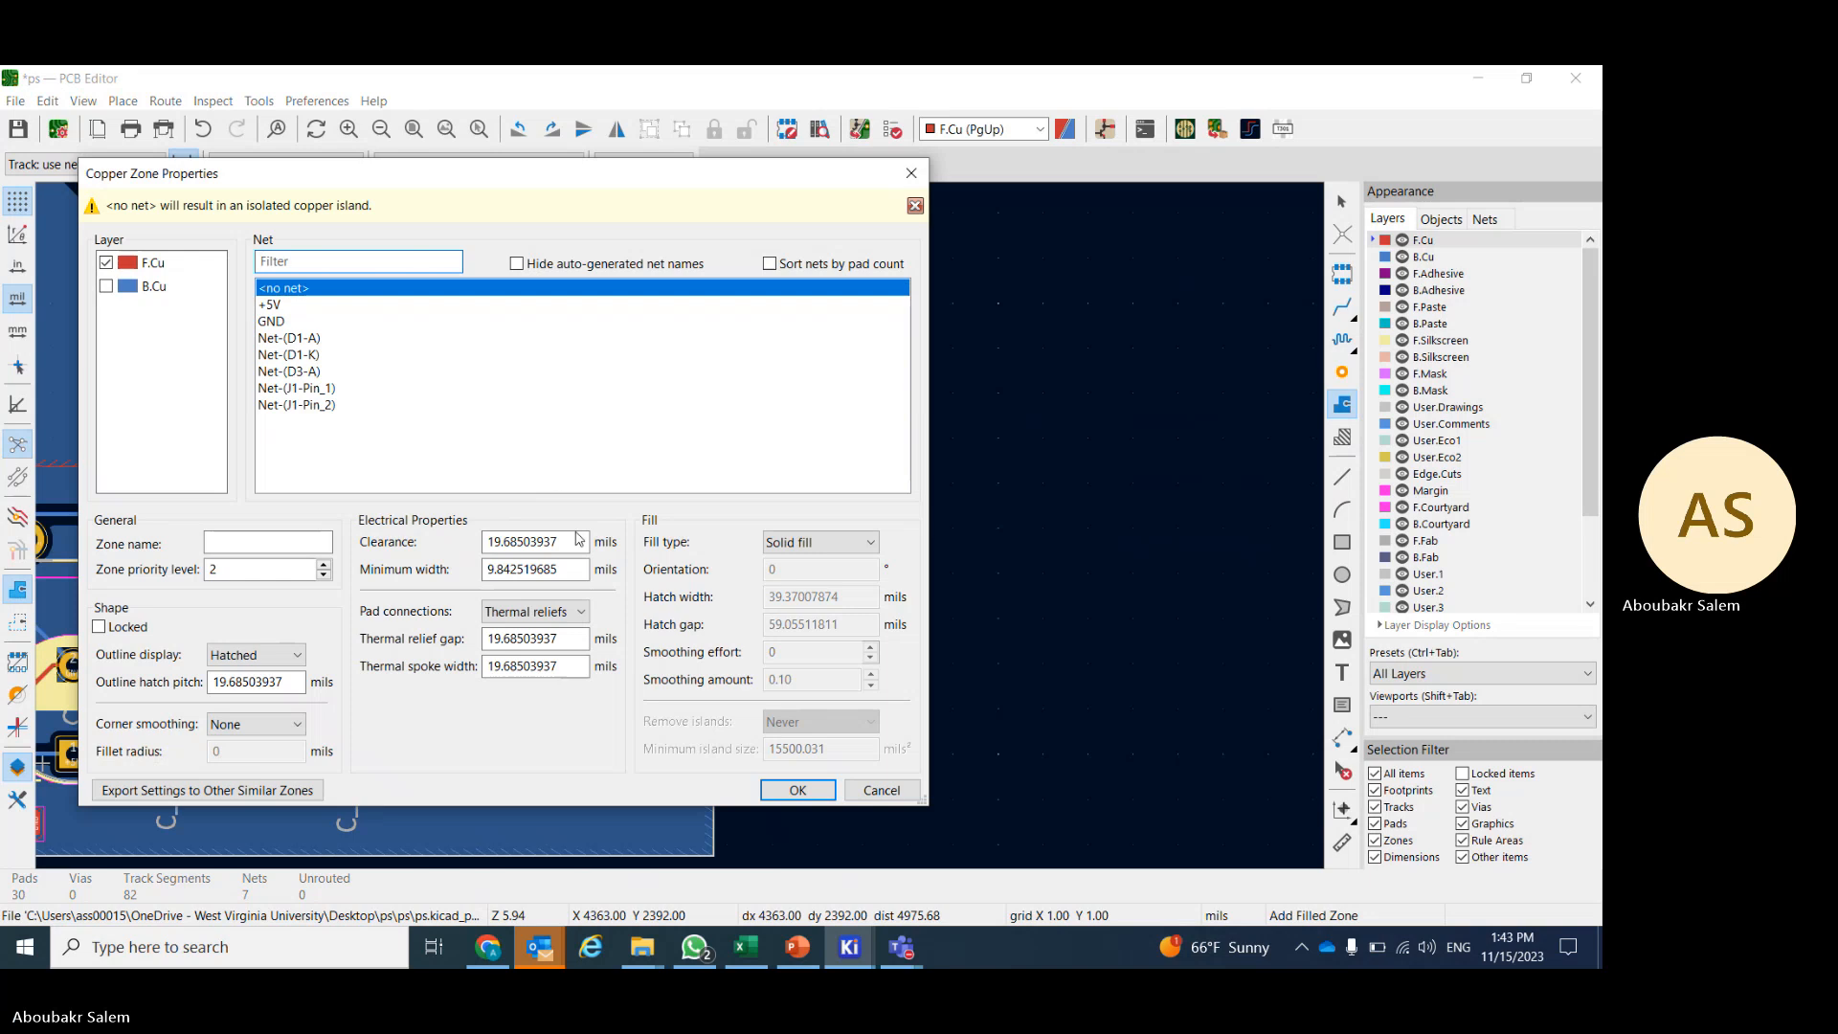
pyautogui.click(278, 323)
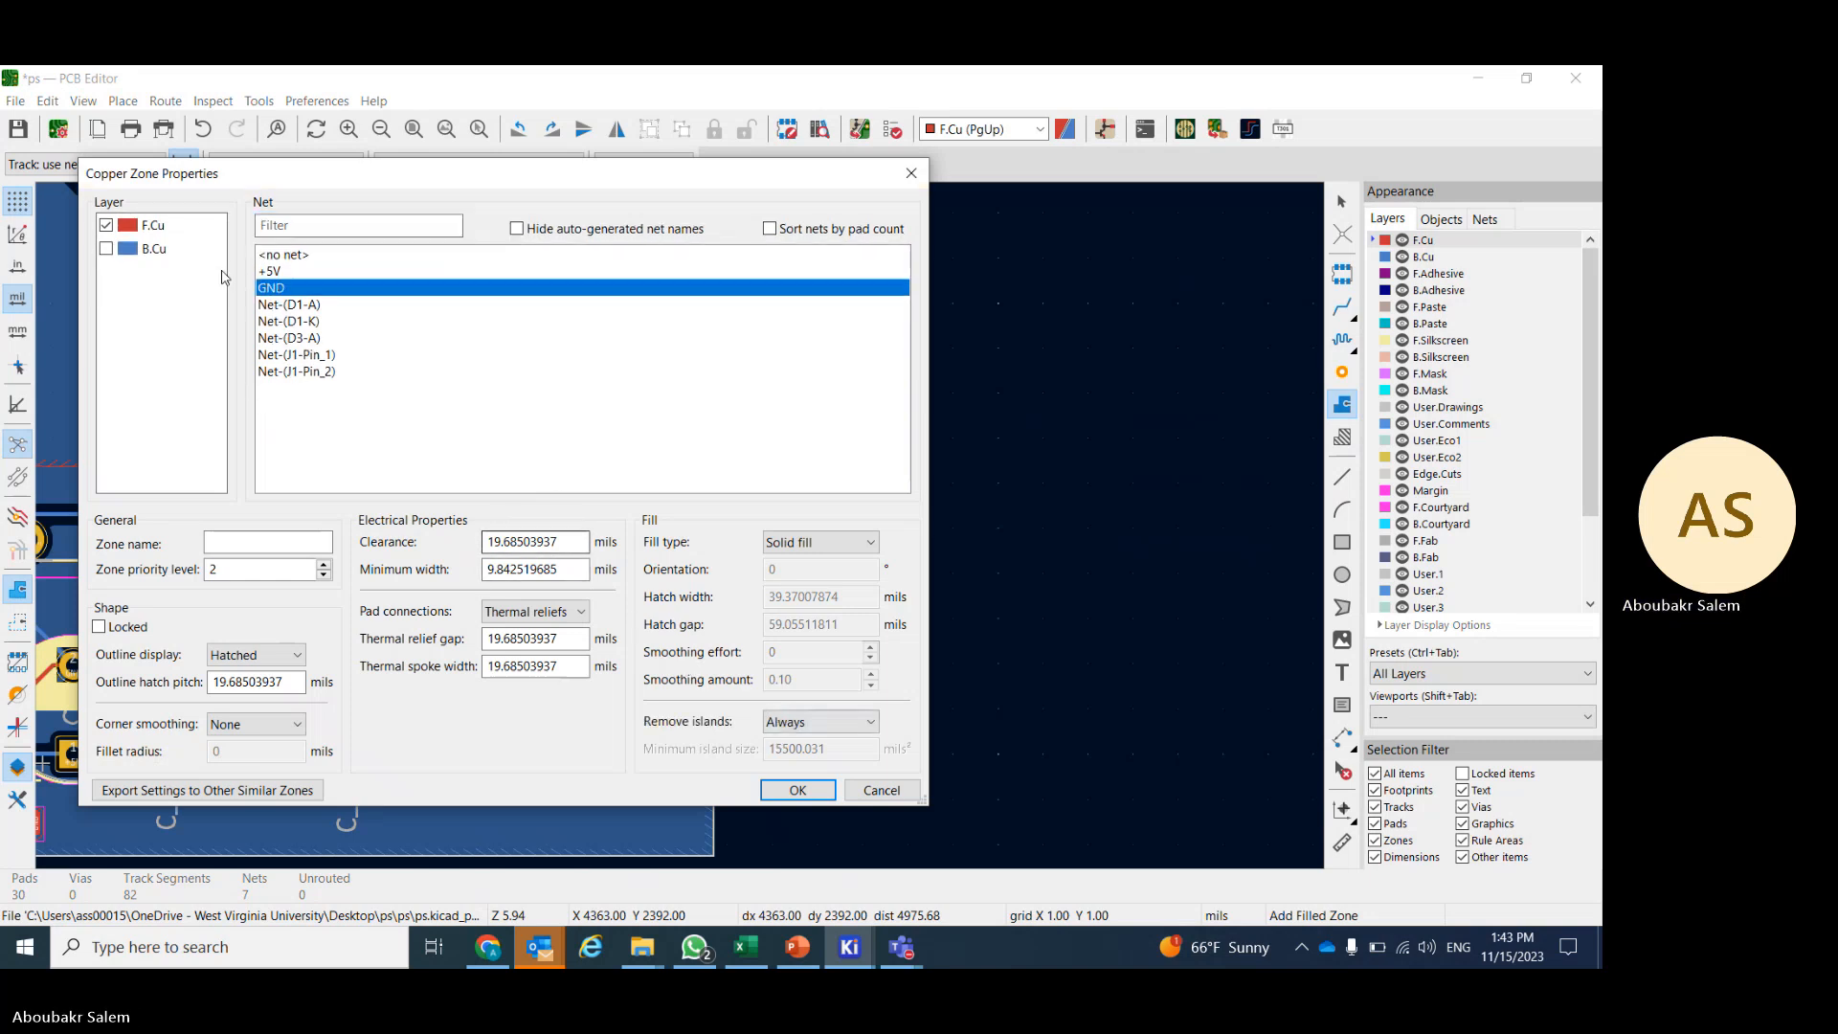
pyautogui.click(108, 248)
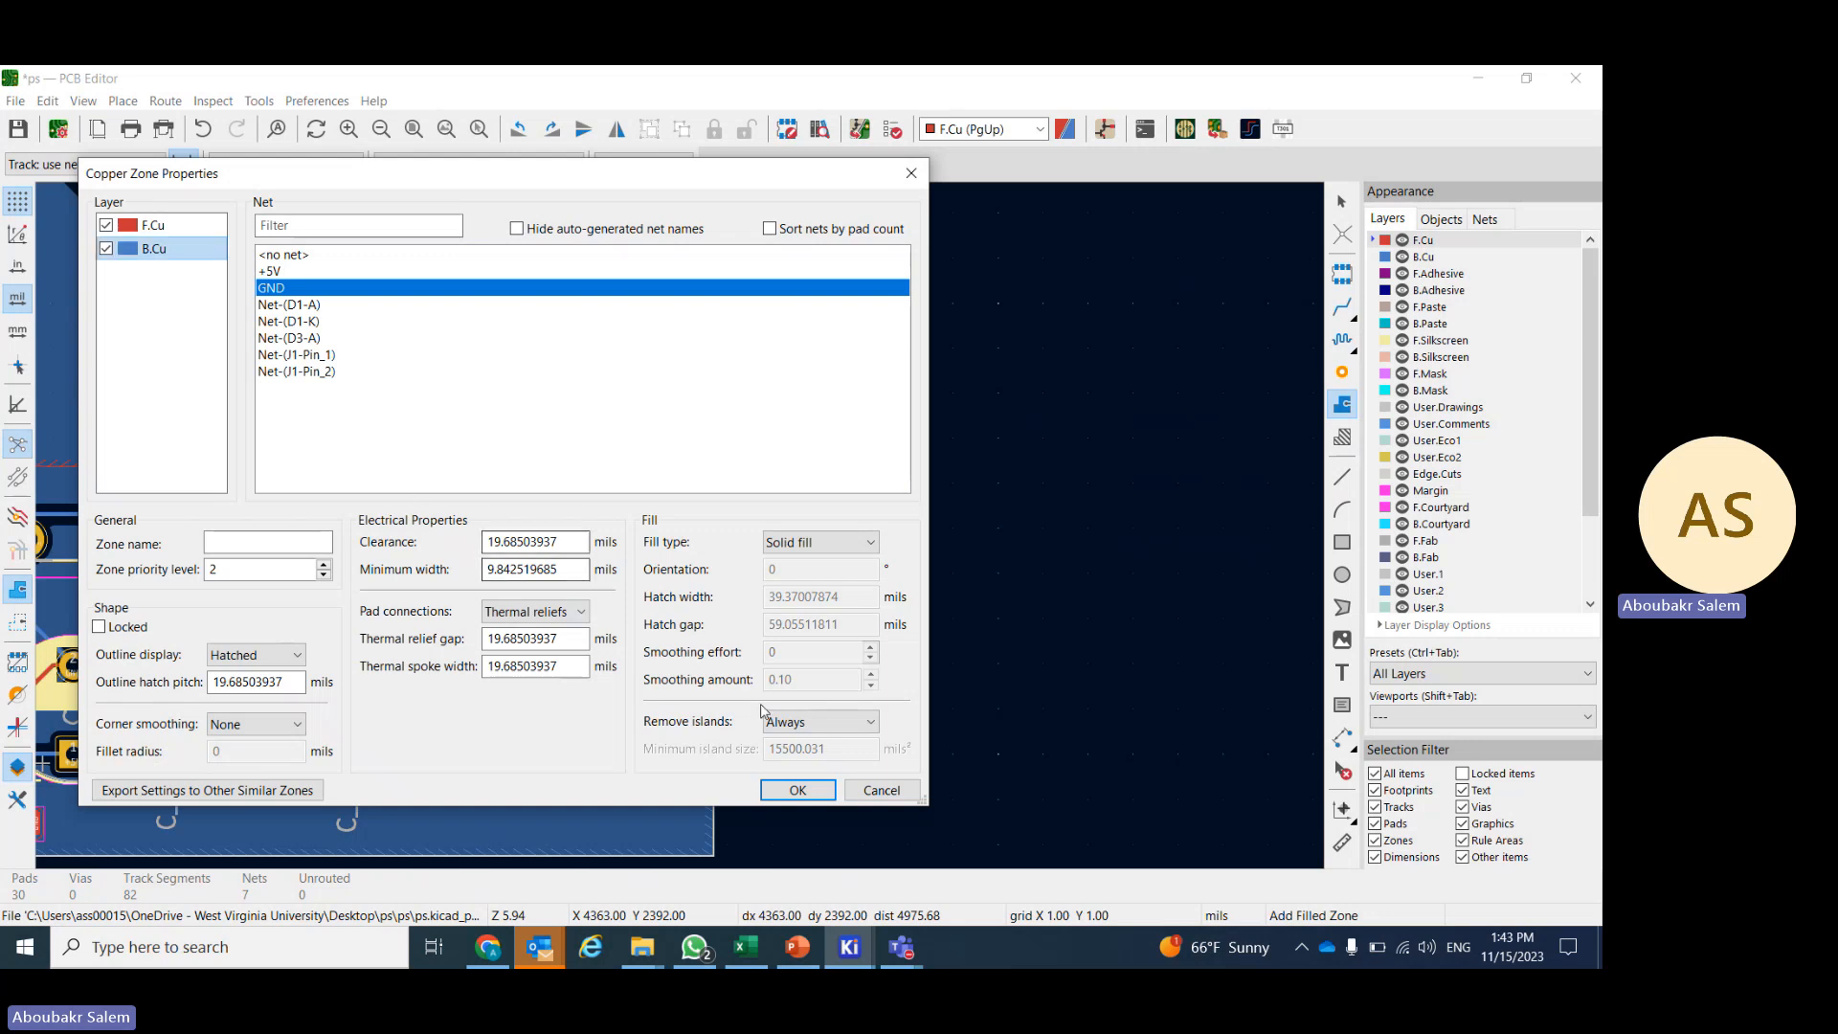
pyautogui.click(797, 790)
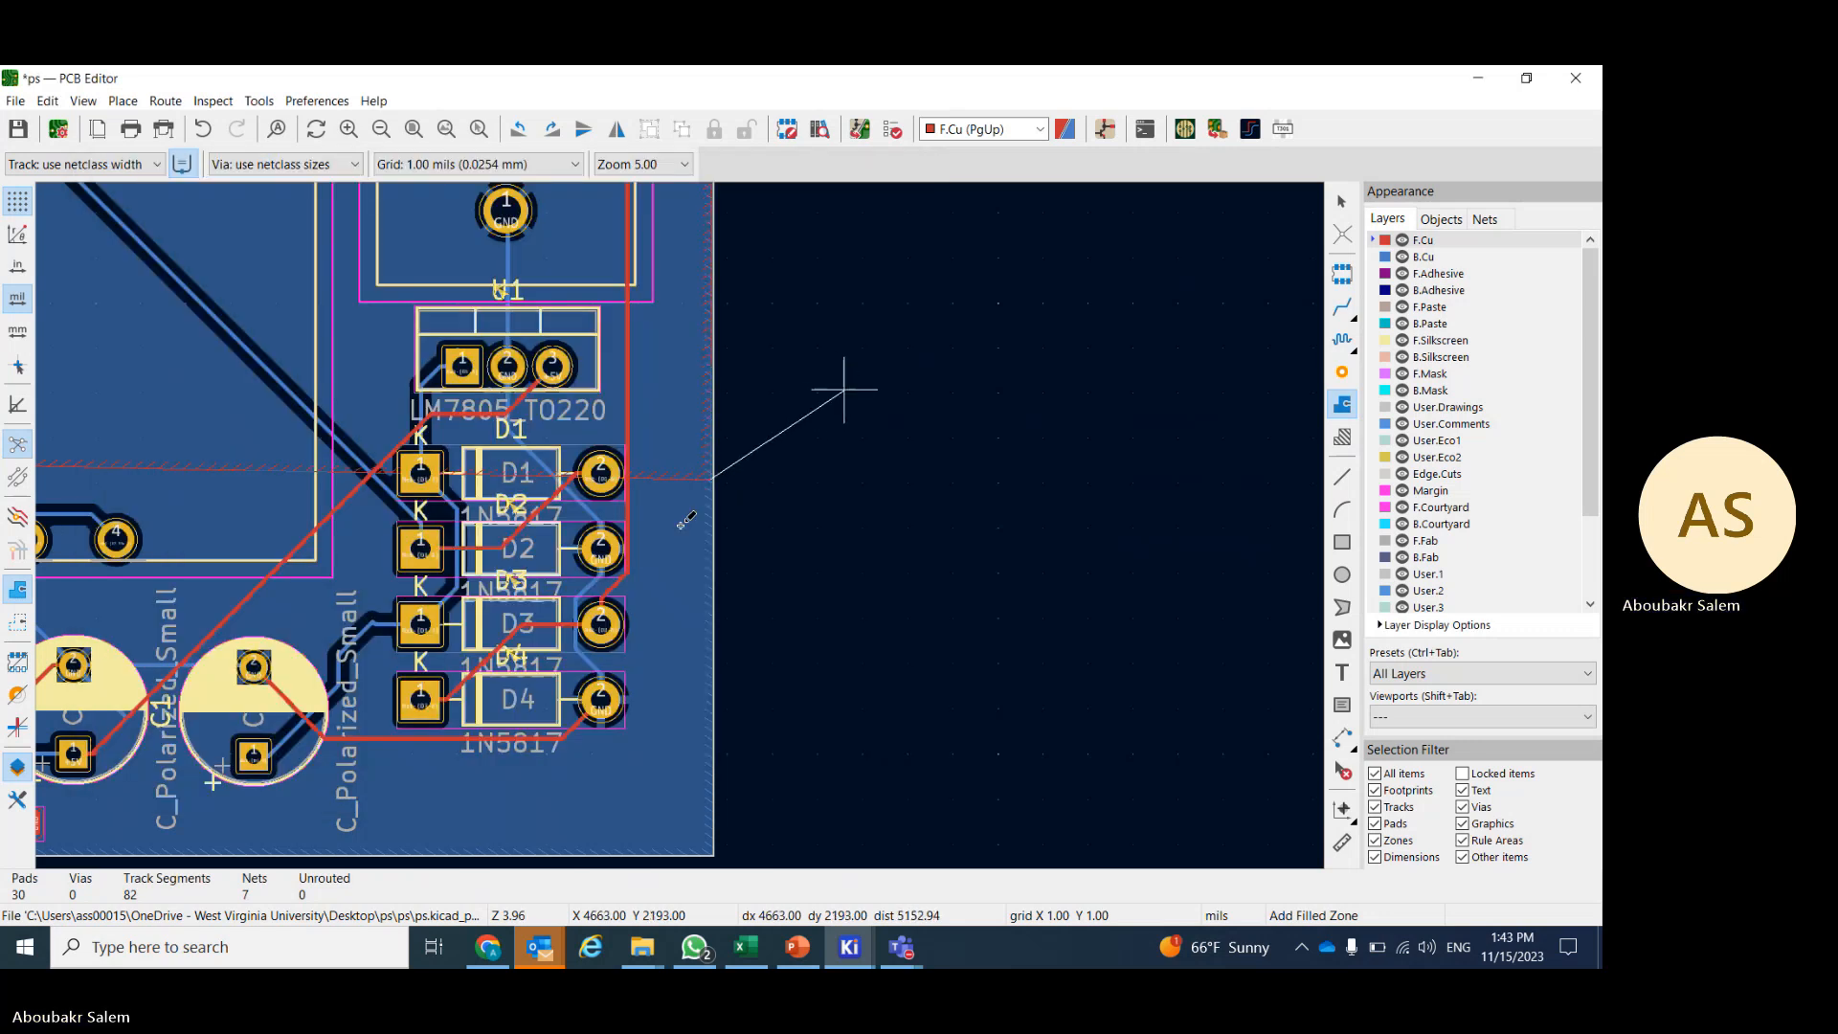
# - Outline the zone along the F.Cu zone's lower edge, stepping around T1's lower pads and through J1, down to the board's bottom and right edges, and close it
pyautogui.scroll(-3, 678, 526)
pyautogui.scroll(4, 493, 536)
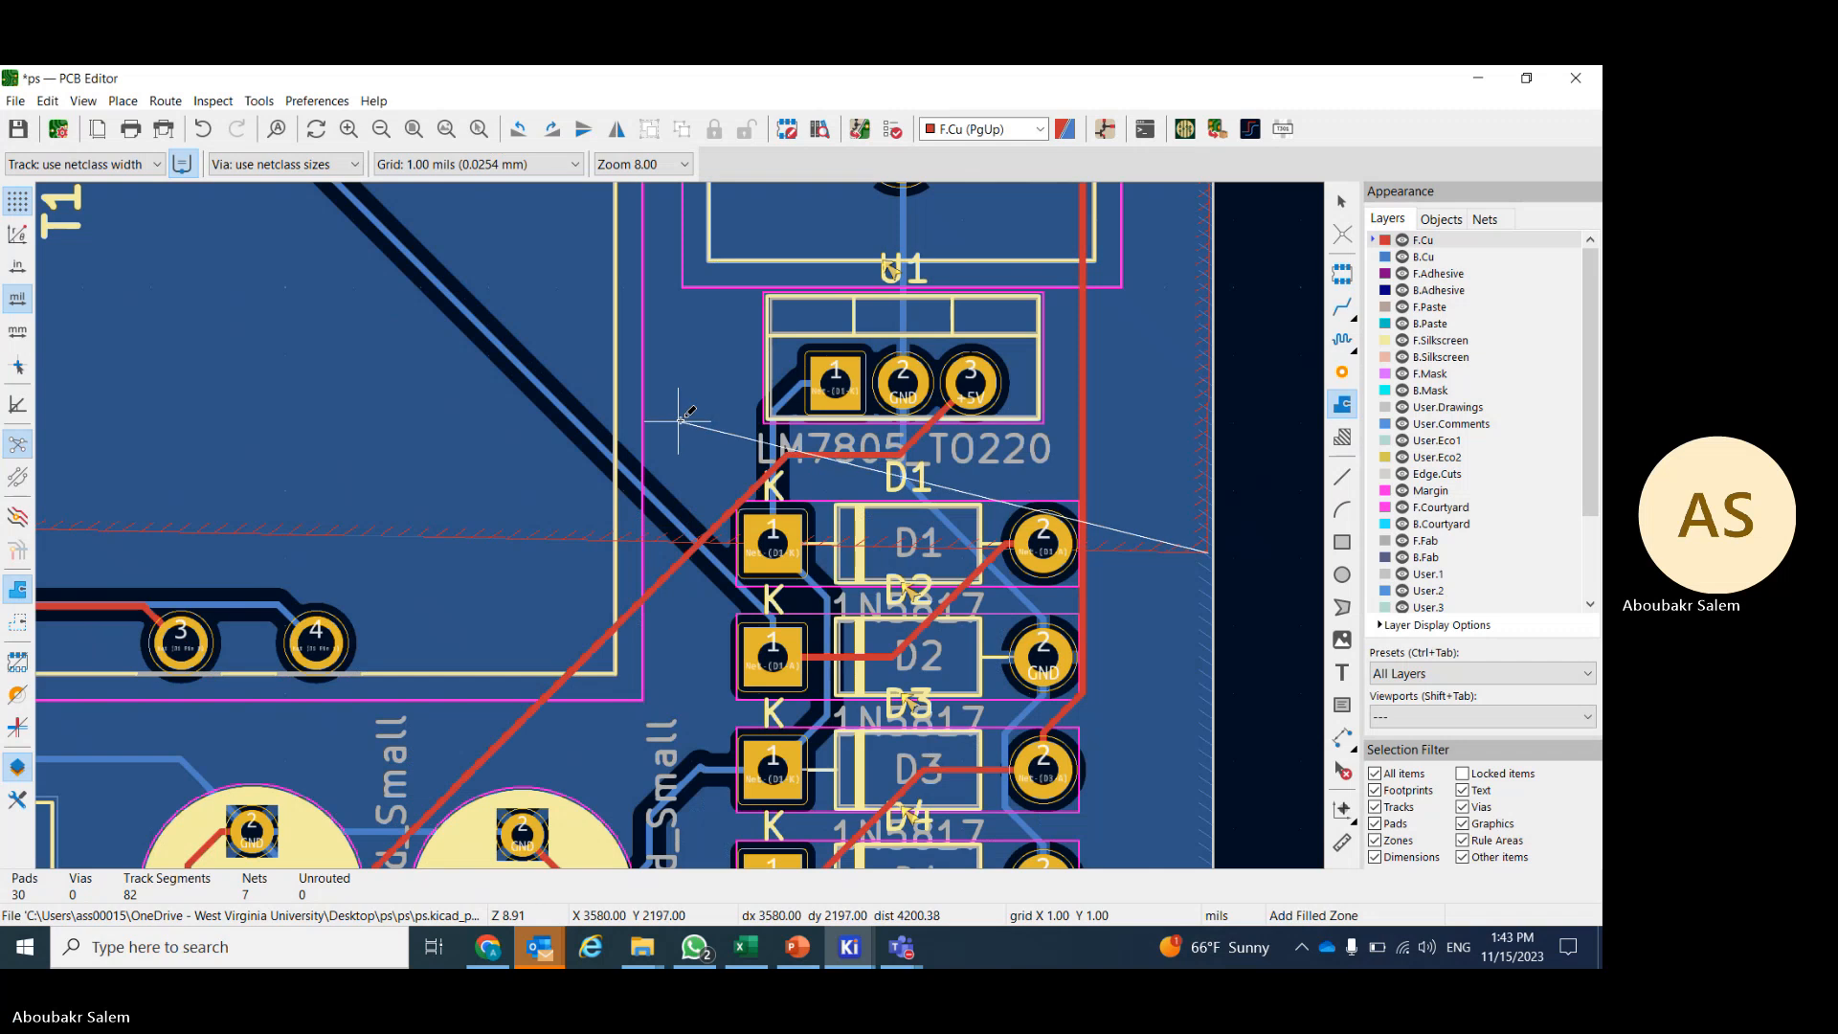
pyautogui.scroll(-4, 680, 565)
pyautogui.scroll(4, 596, 616)
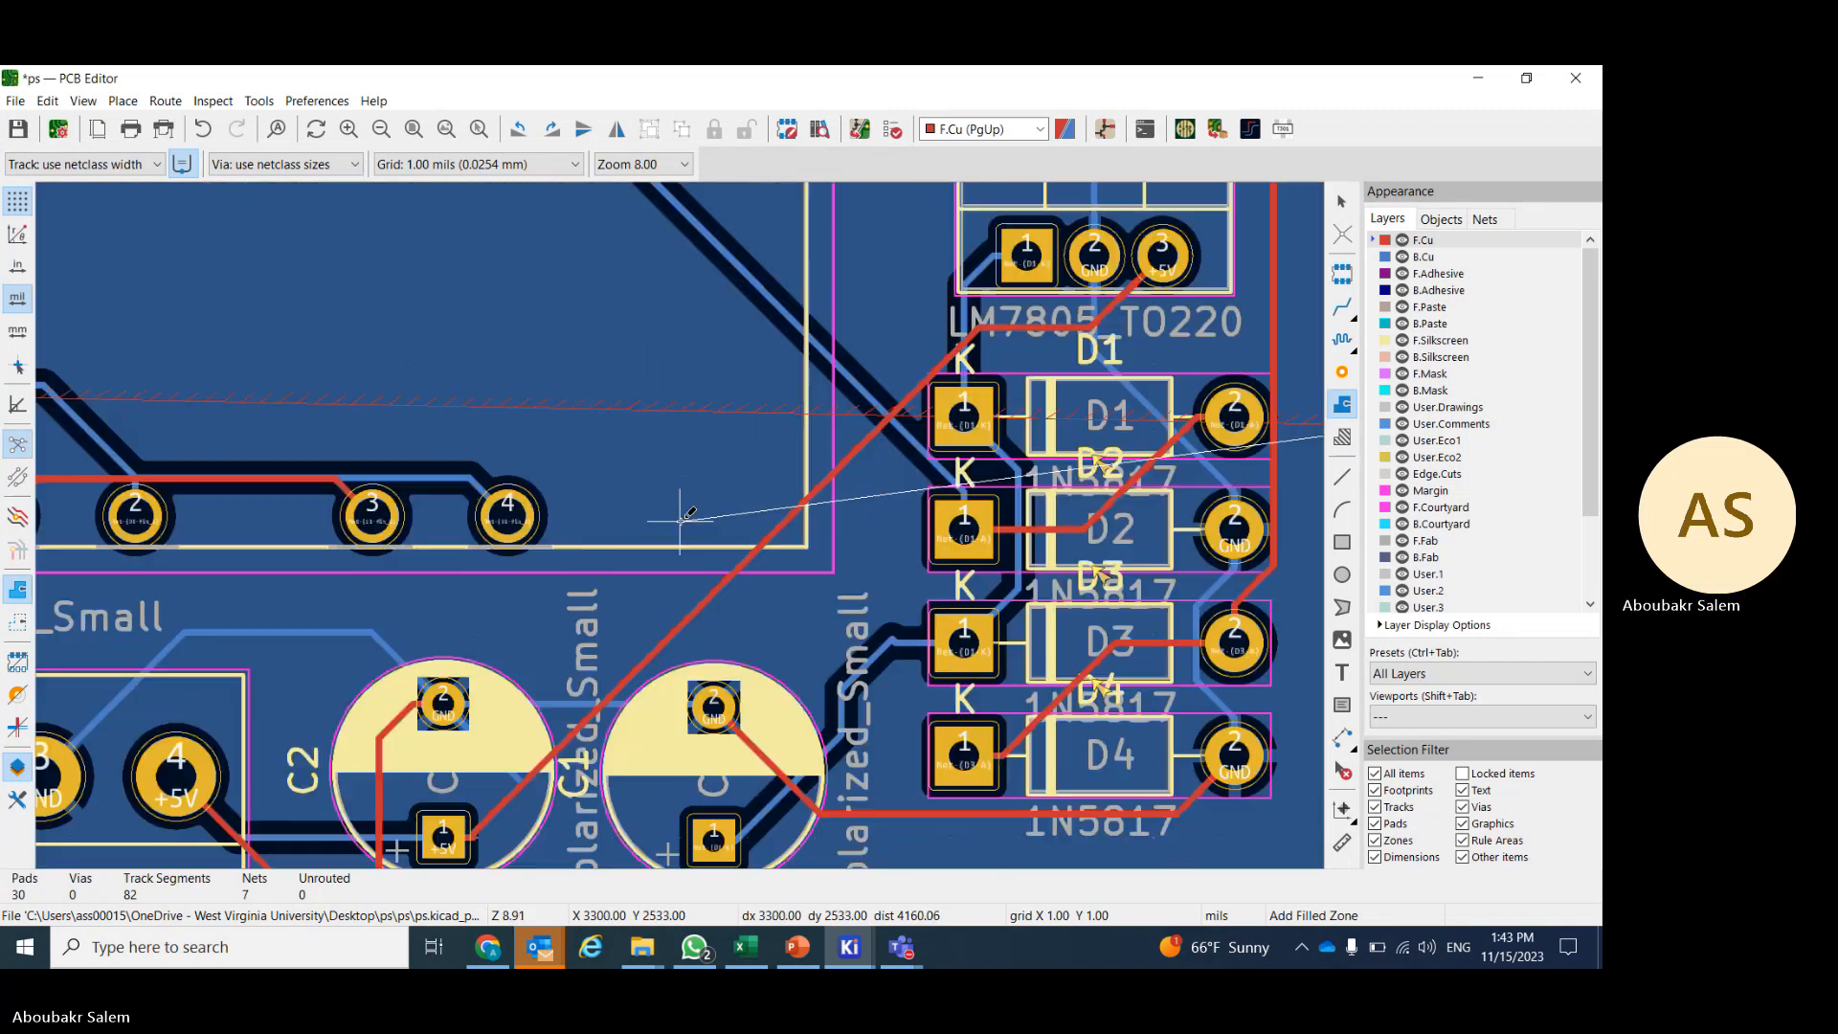
pyautogui.click(666, 410)
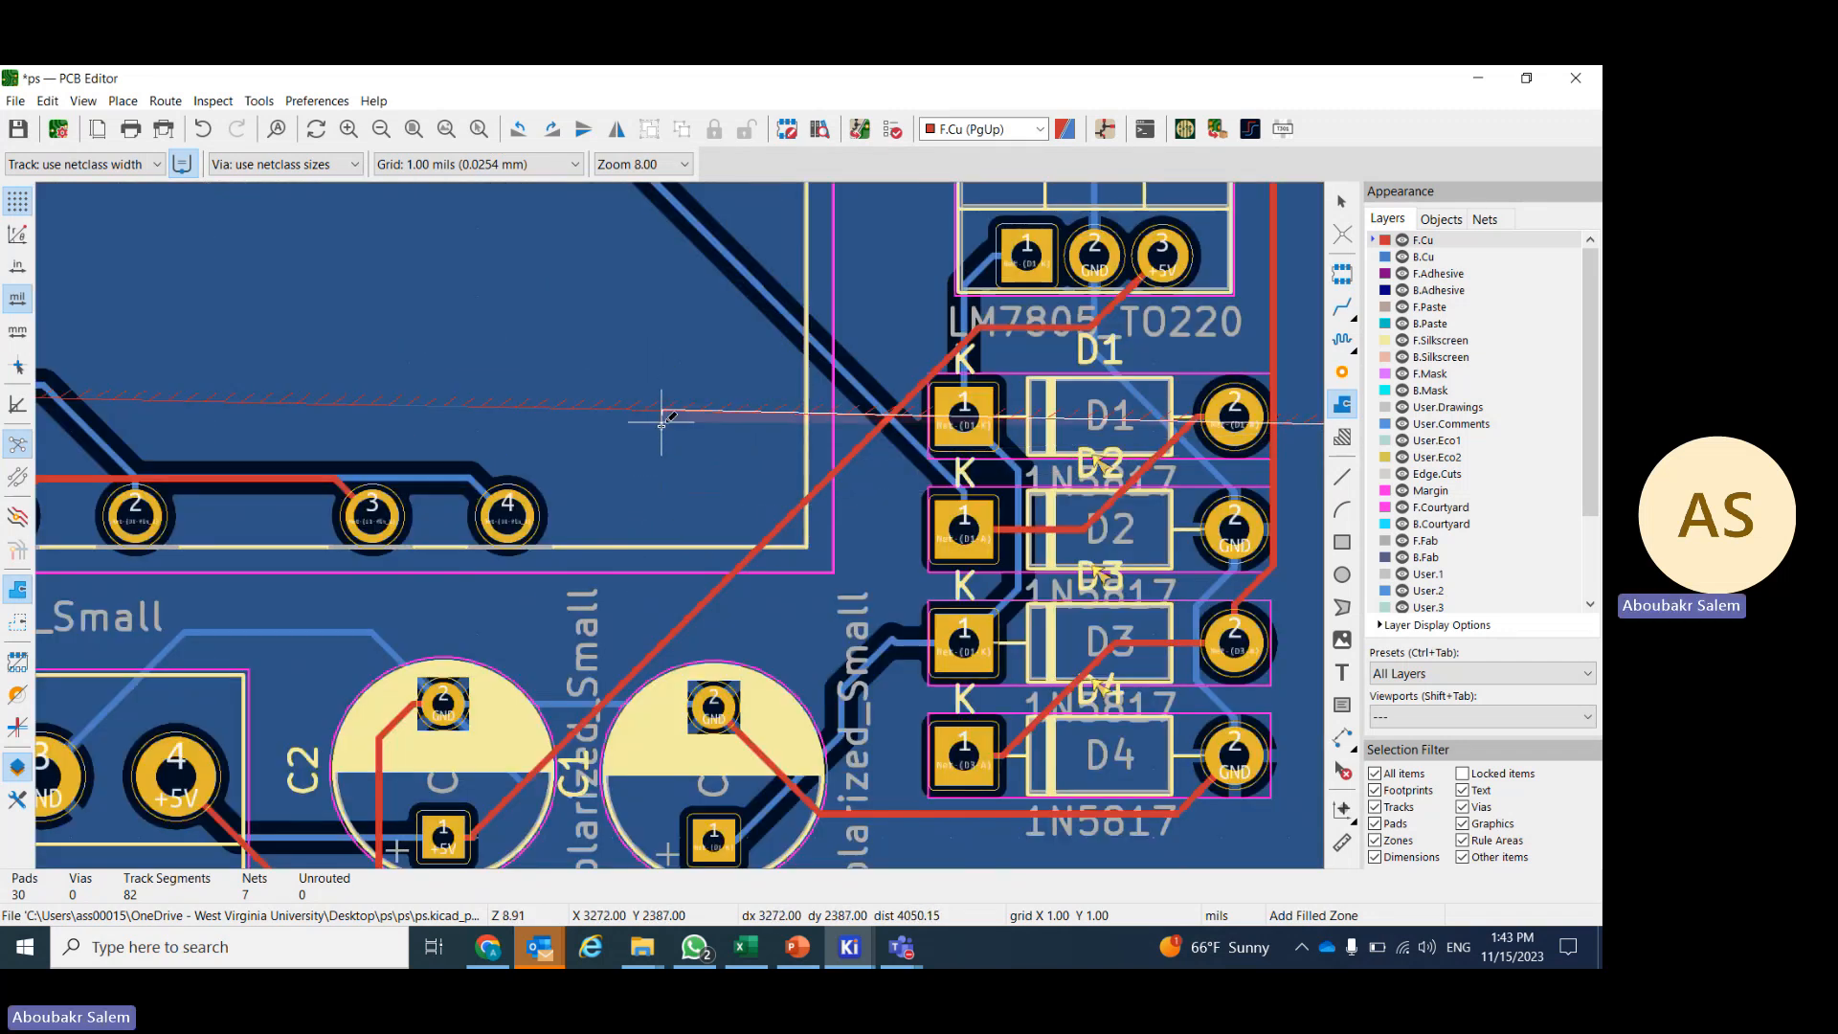
pyautogui.scroll(-1, 665, 553)
pyautogui.scroll(-1, 682, 522)
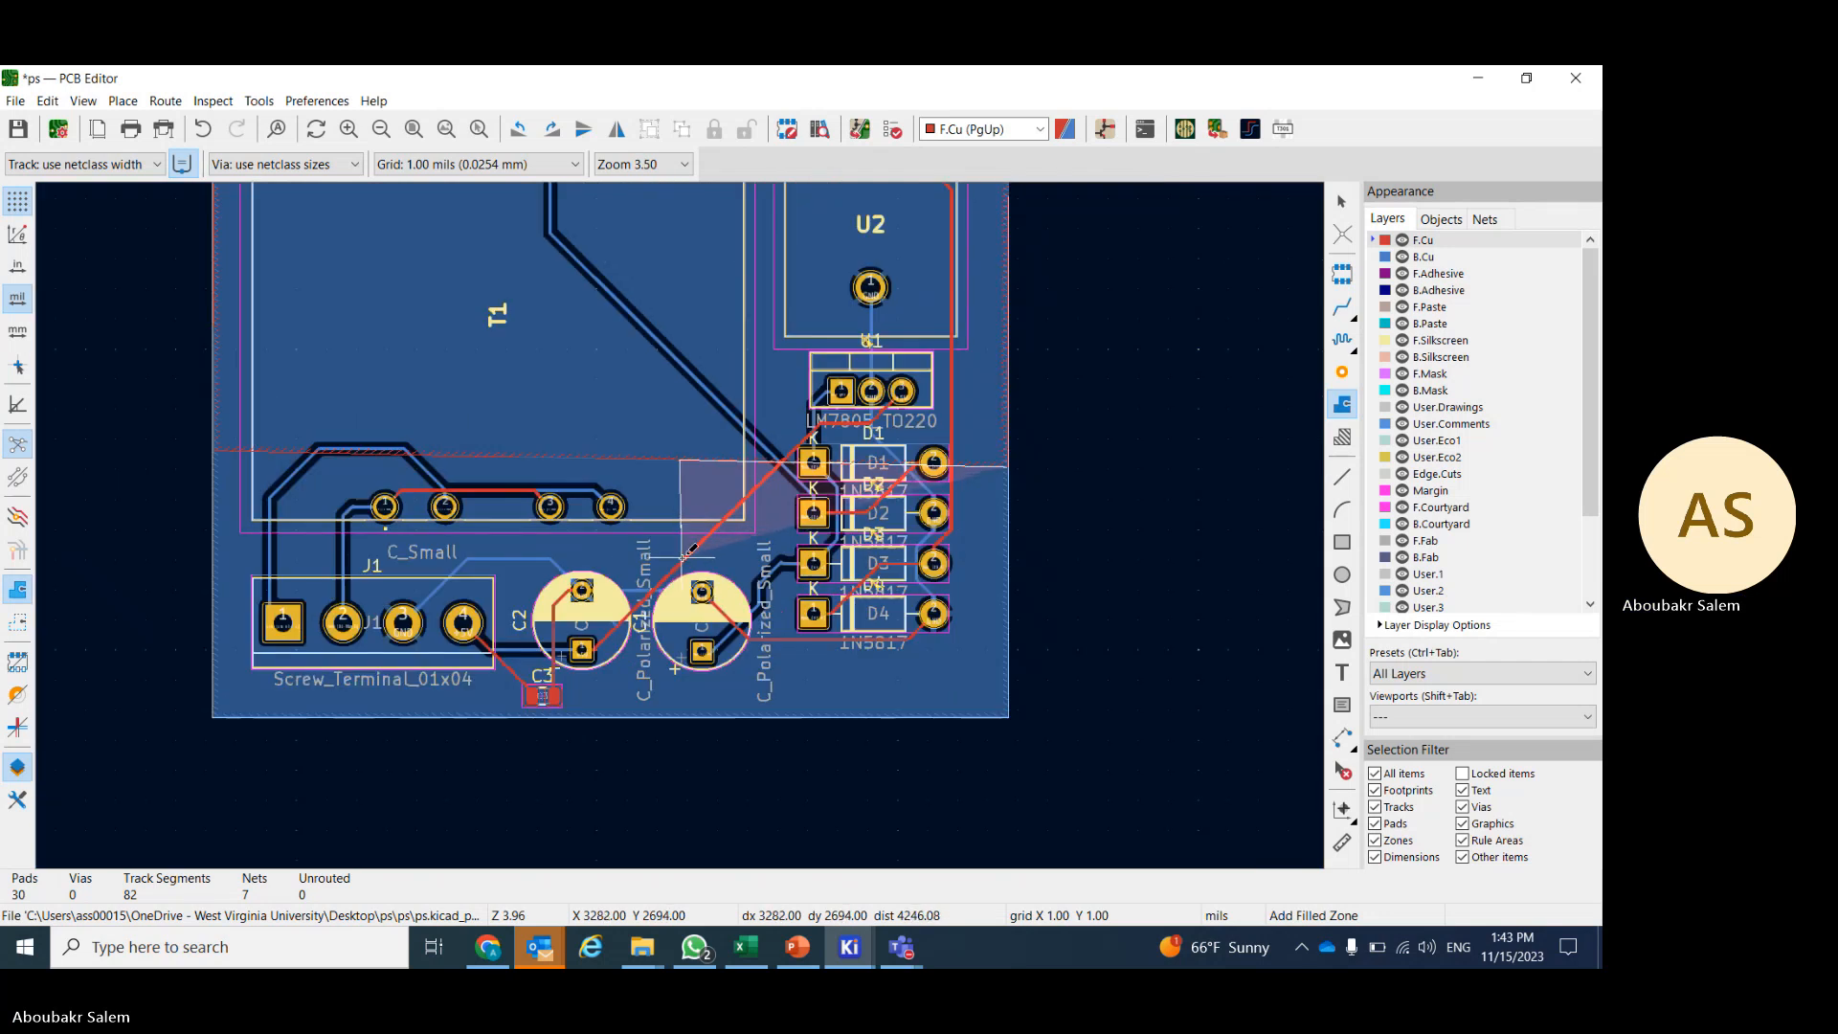
pyautogui.click(684, 556)
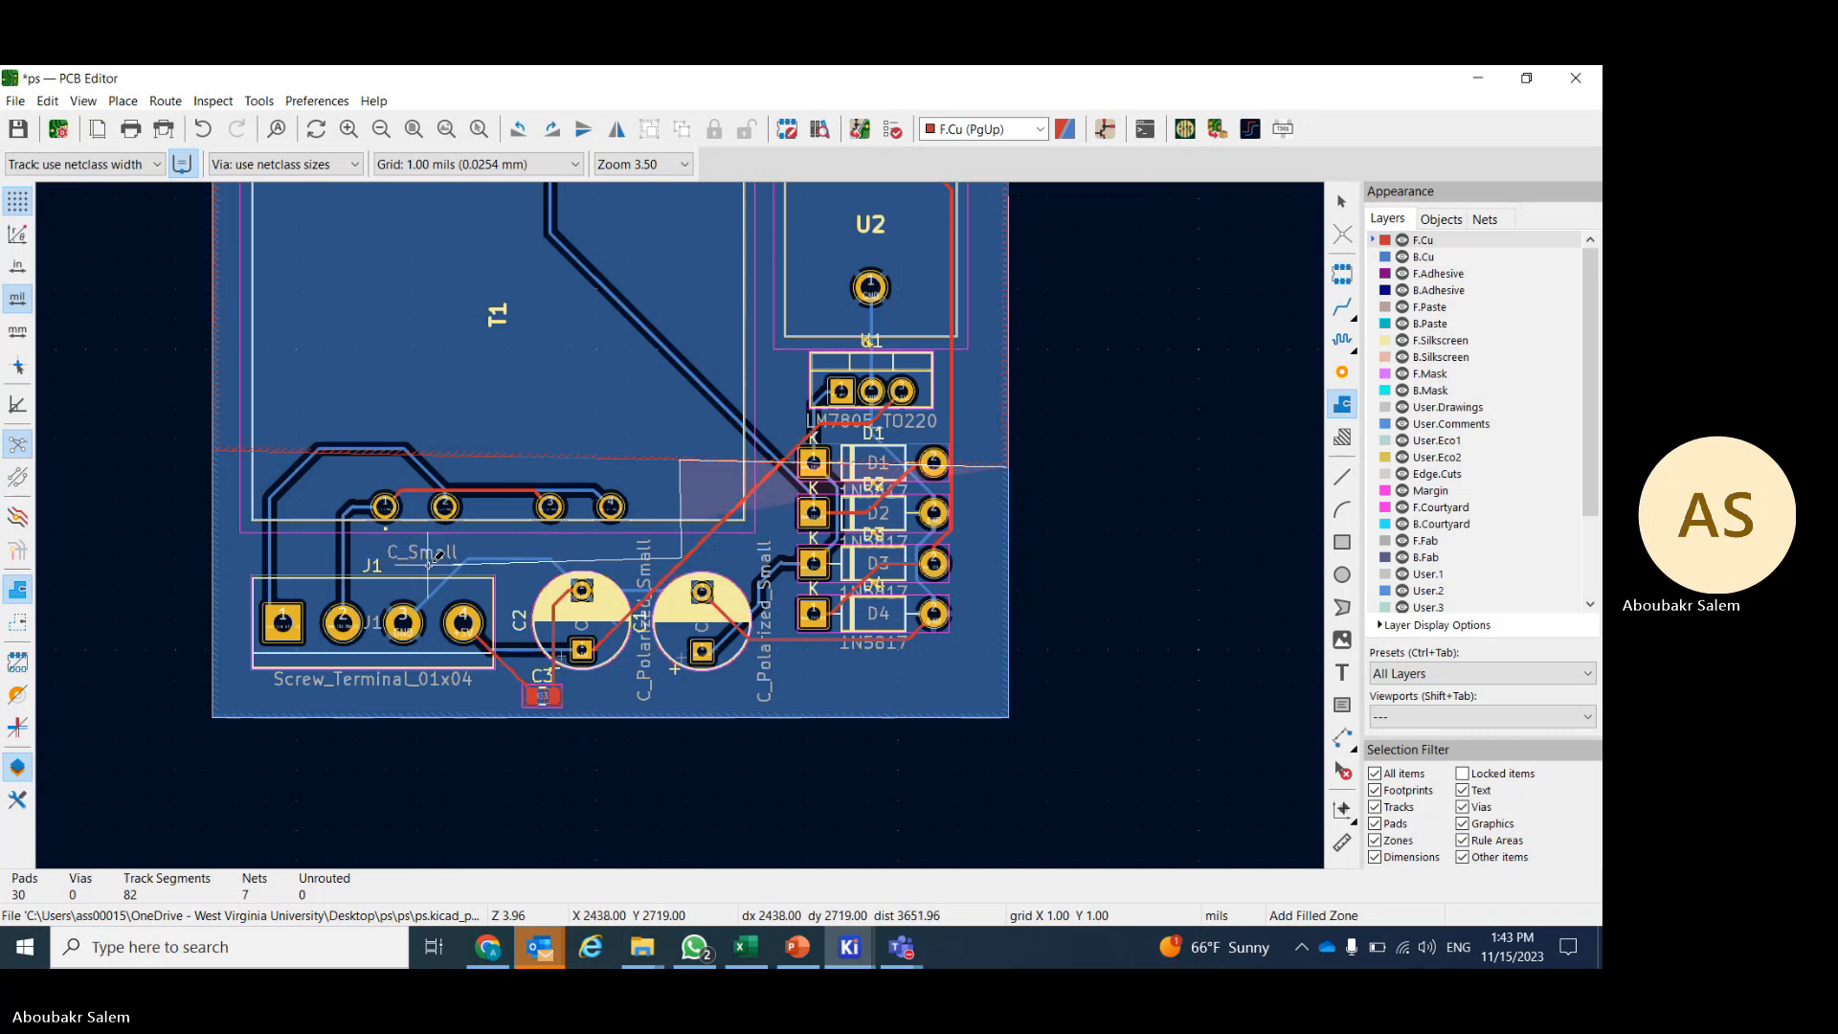
pyautogui.click(427, 713)
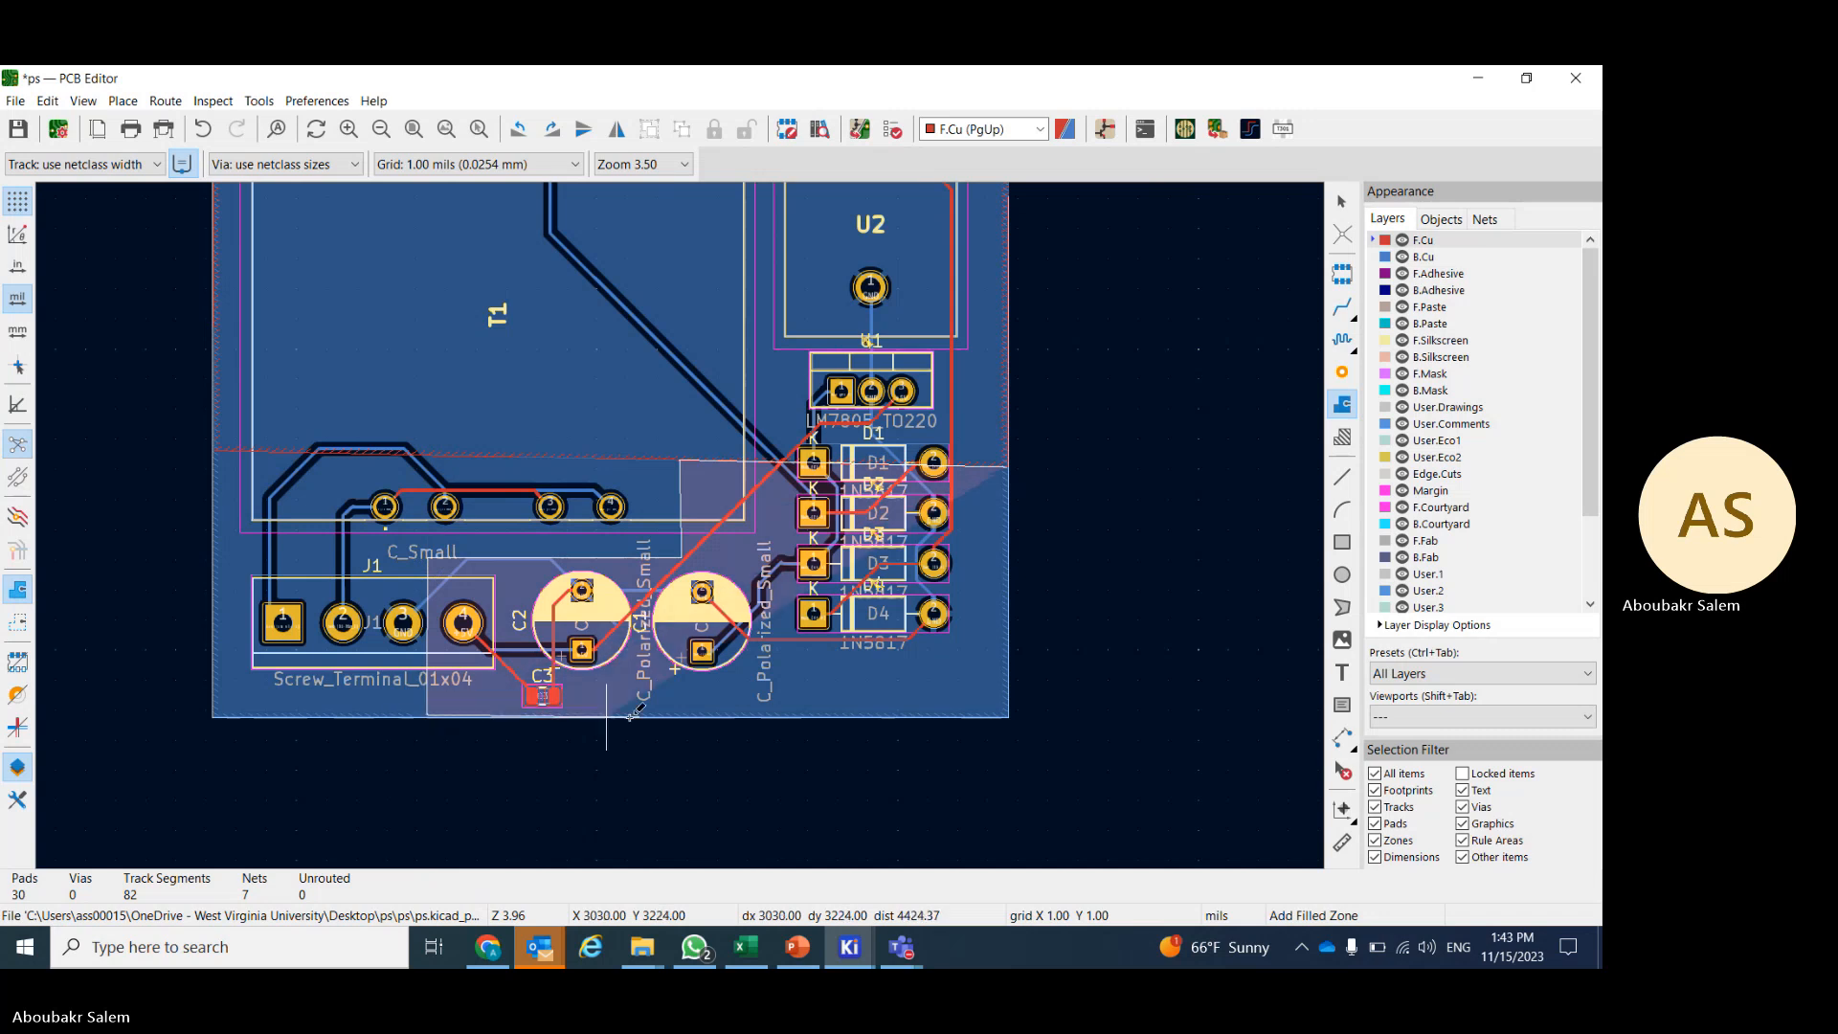
pyautogui.click(1005, 716)
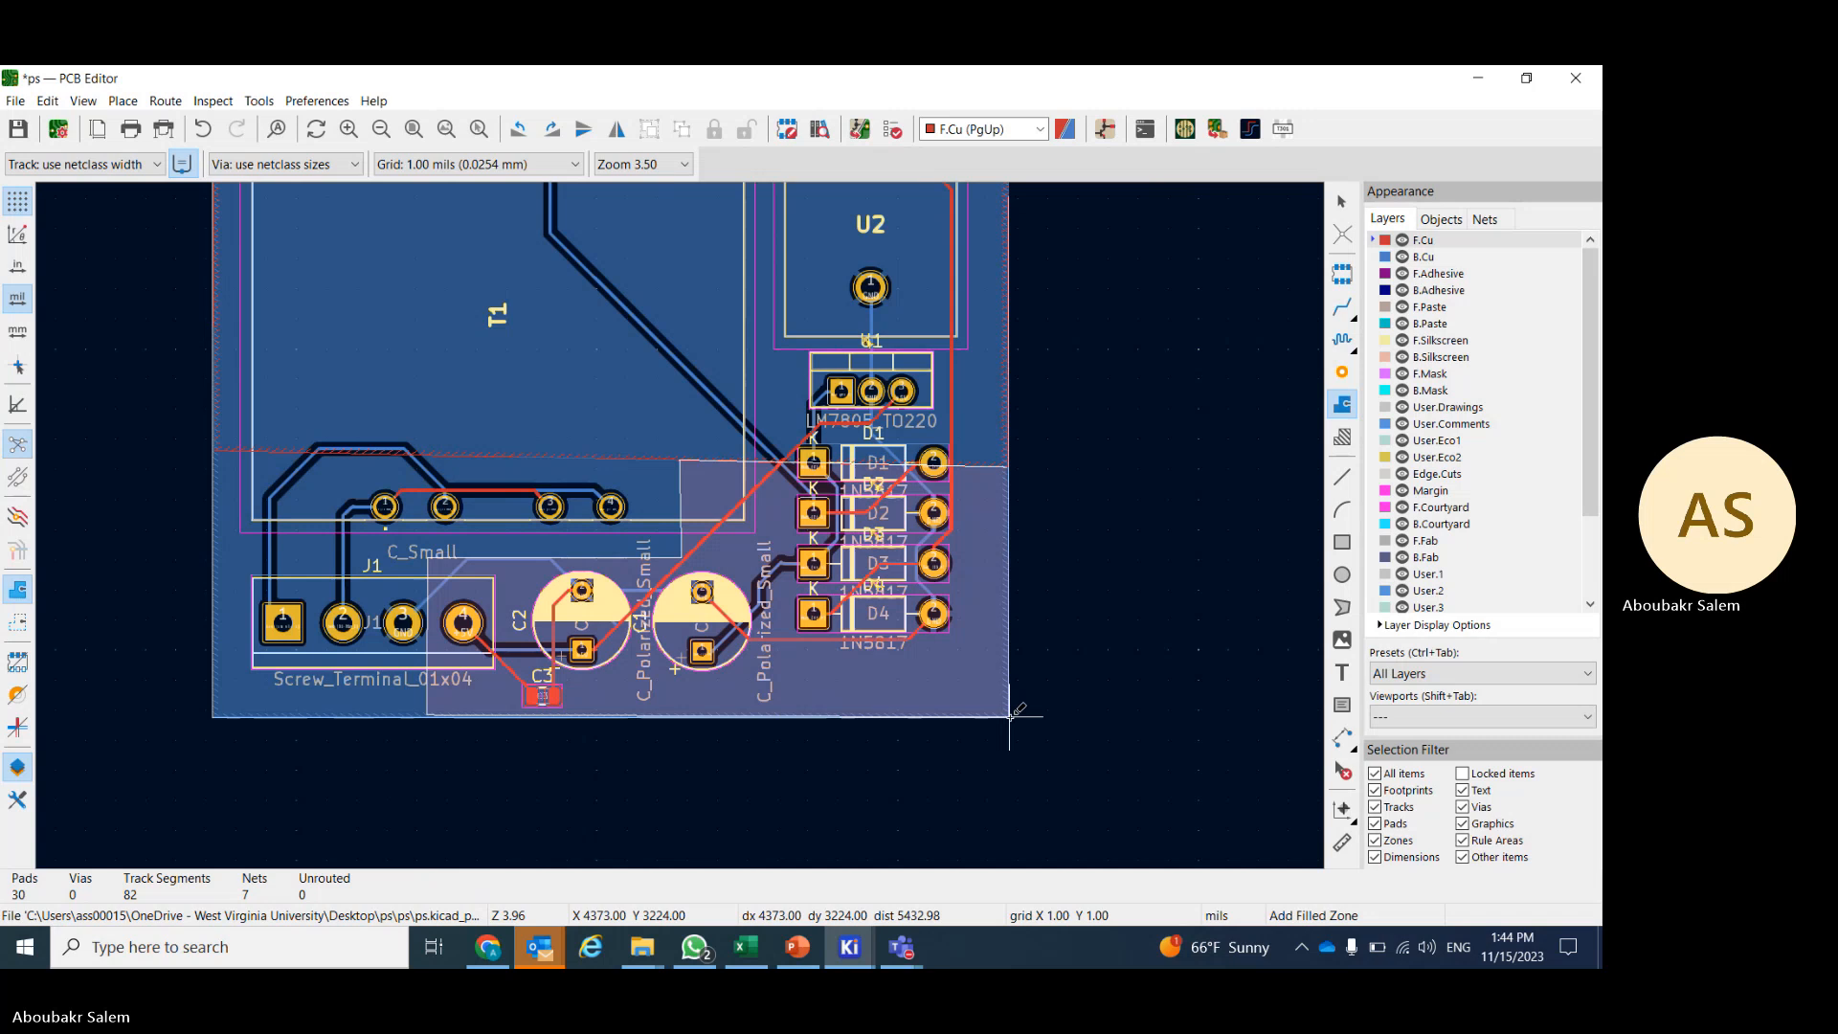
pyautogui.doubleClick(1008, 467)
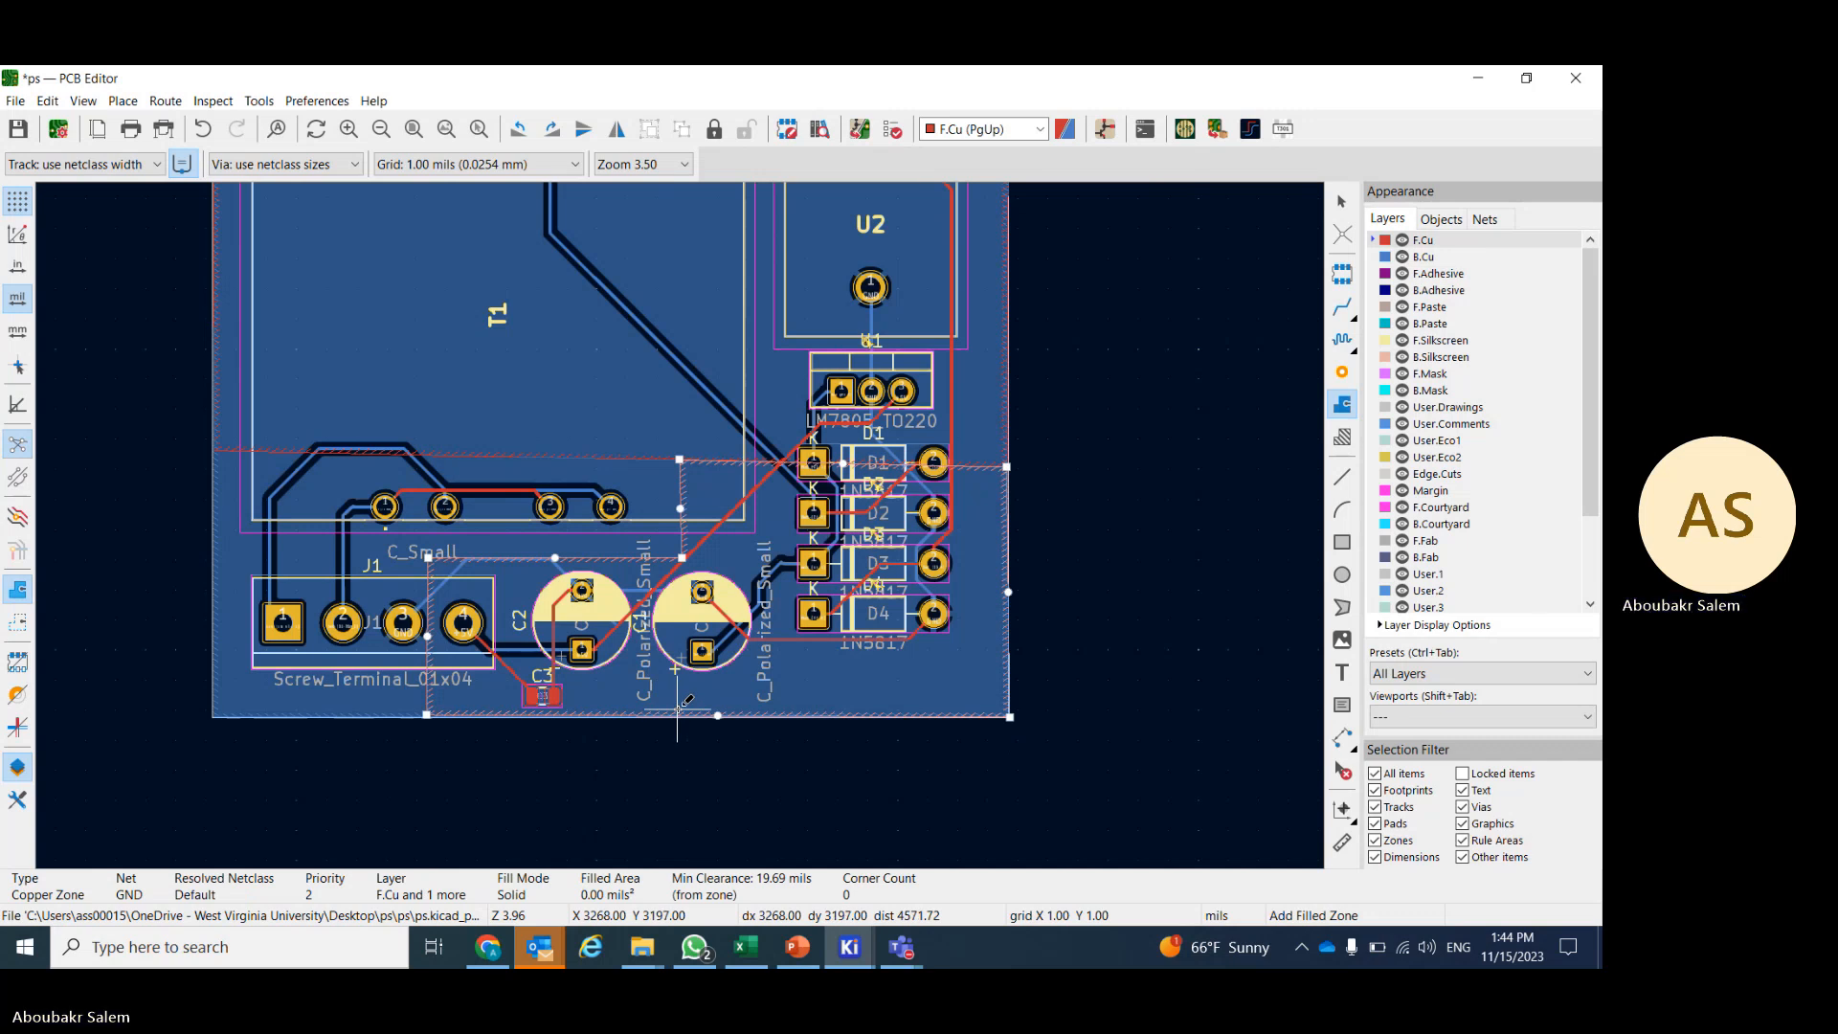
pyautogui.press('Escape')
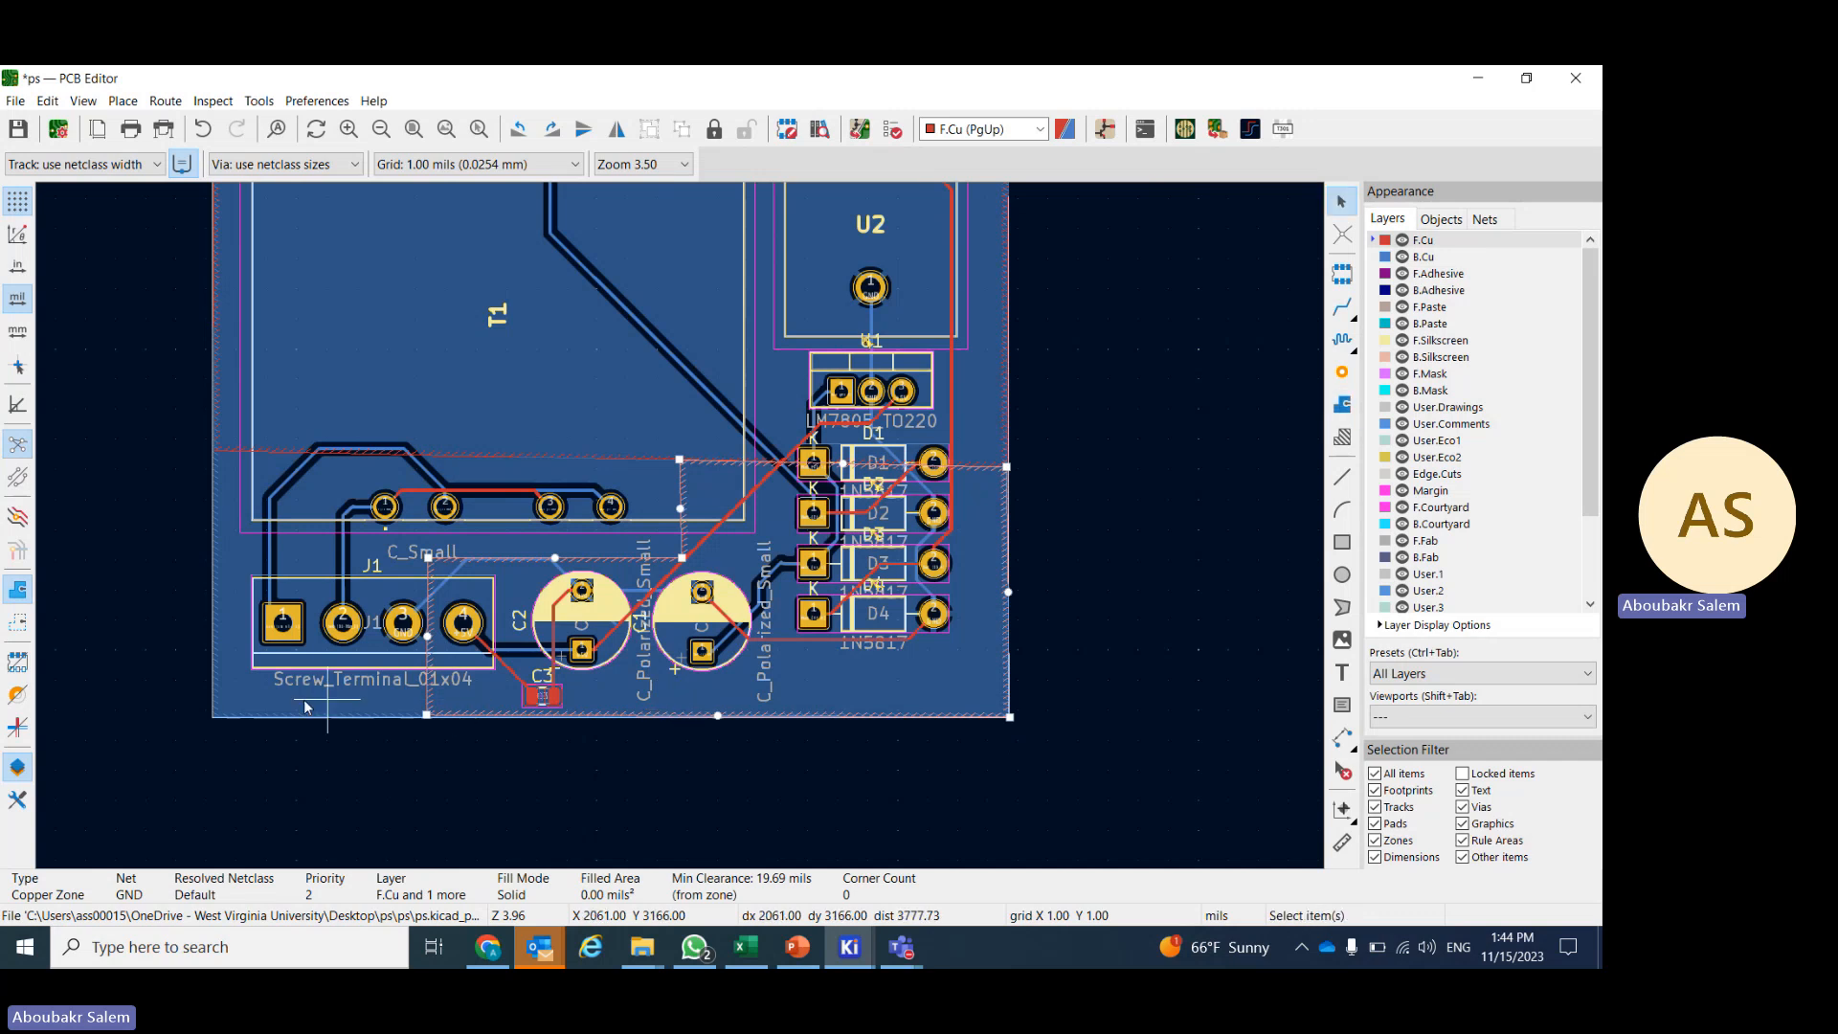
pyautogui.press('Escape')
# - Shrink the B.Cu GND zone by moving its two lower corners up to the lower edge of the F.Cu zone
pyautogui.click(239, 708)
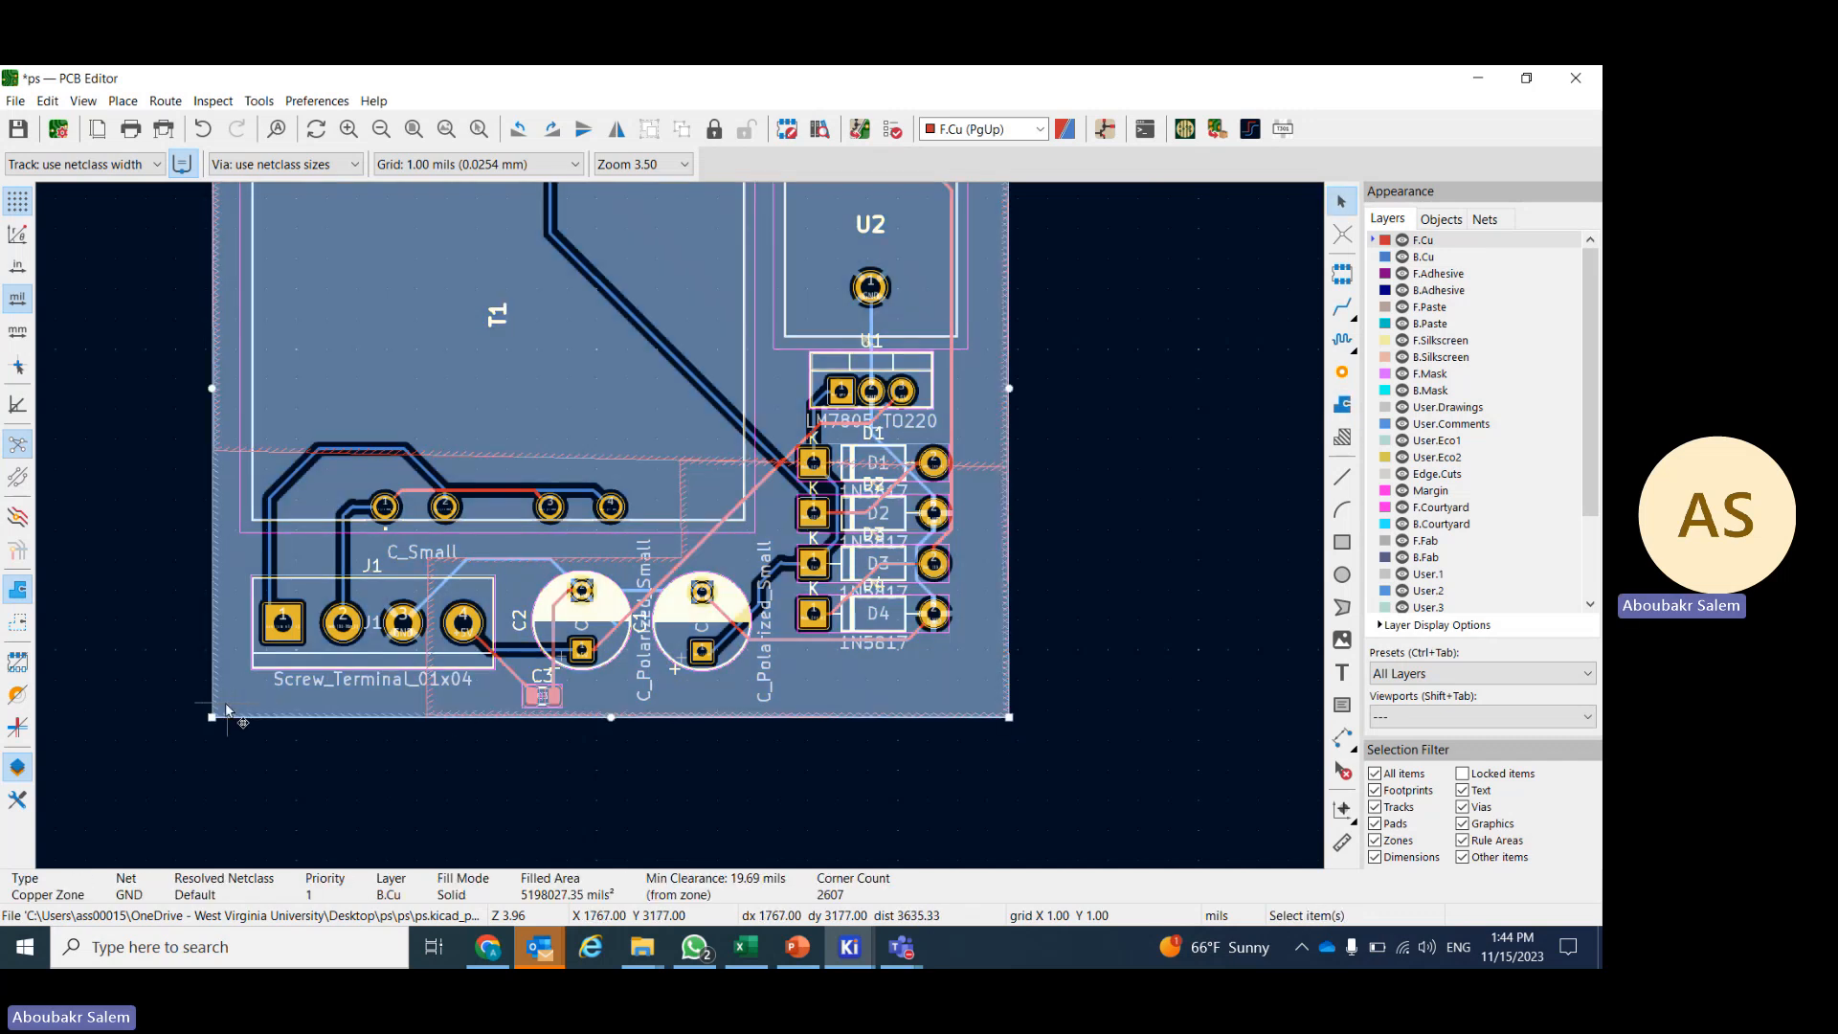
pyautogui.moveTo(214, 722); pyautogui.dragTo(214, 450)
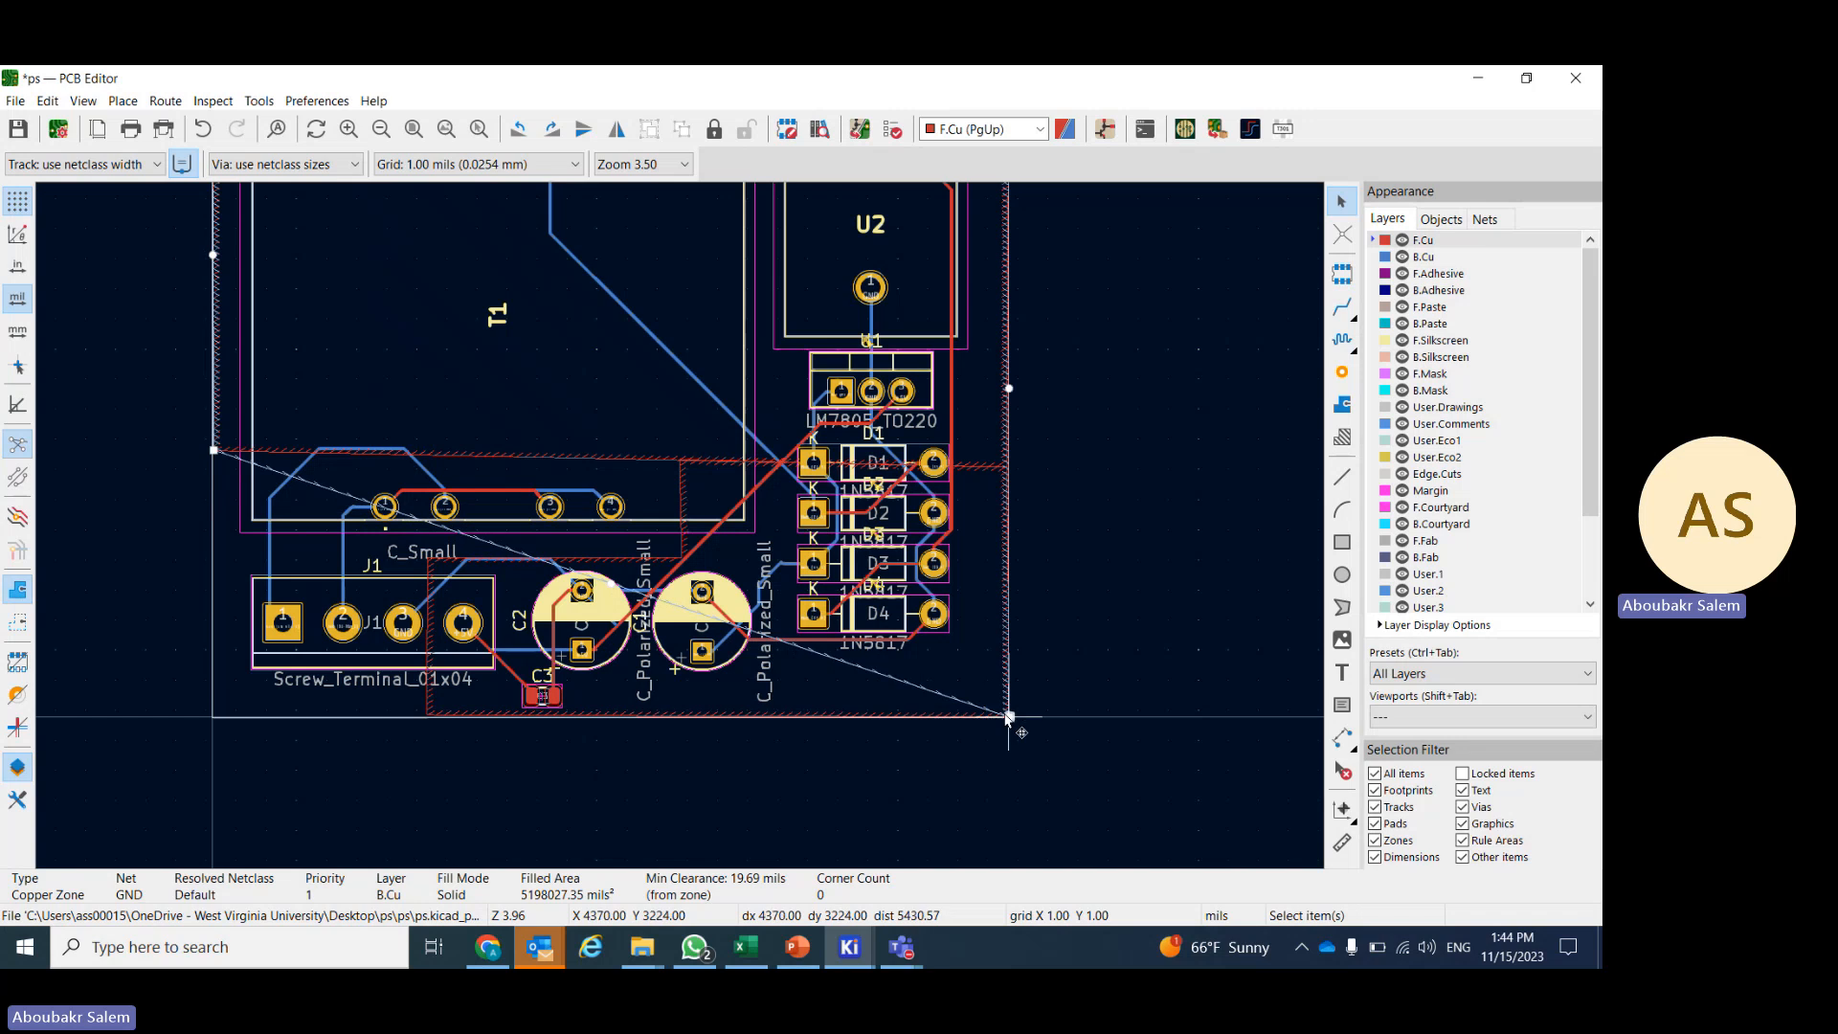
pyautogui.moveTo(1008, 718); pyautogui.dragTo(1009, 475)
pyautogui.click(1101, 509)
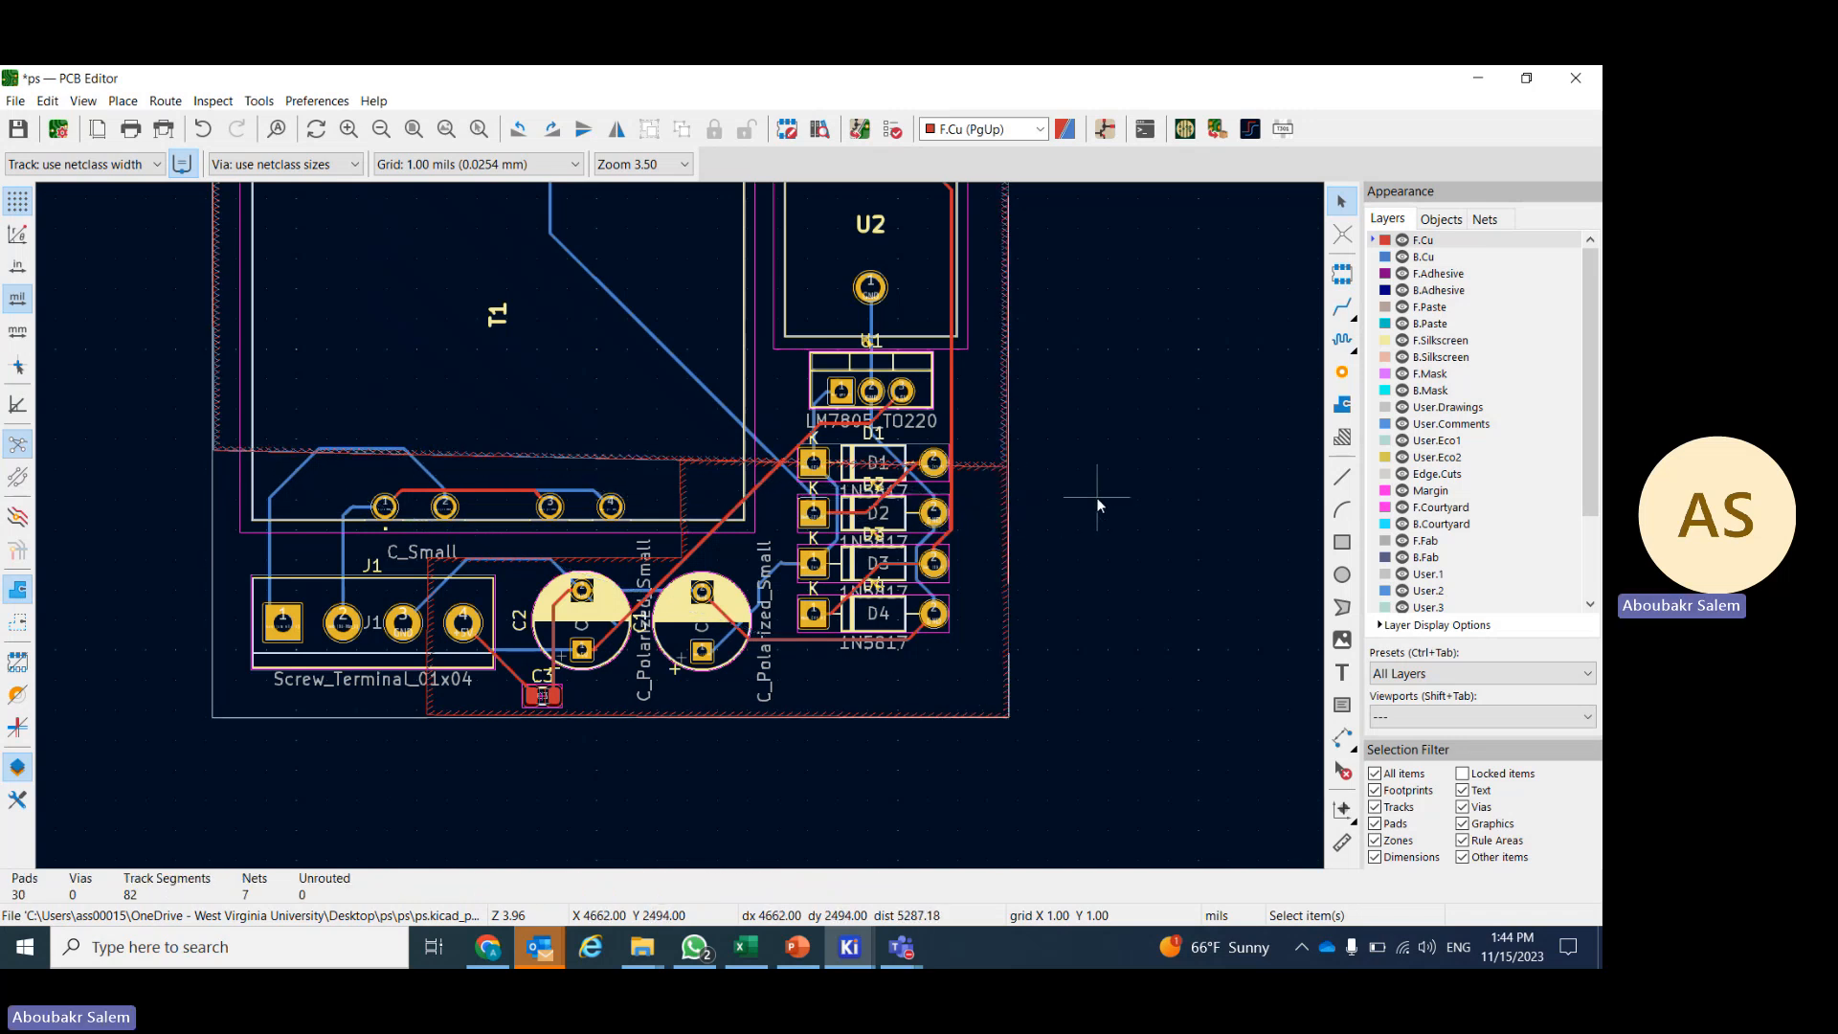
# - Run the design rules check with all zones refilled, close the checker, and save the board
pyautogui.click(892, 131)
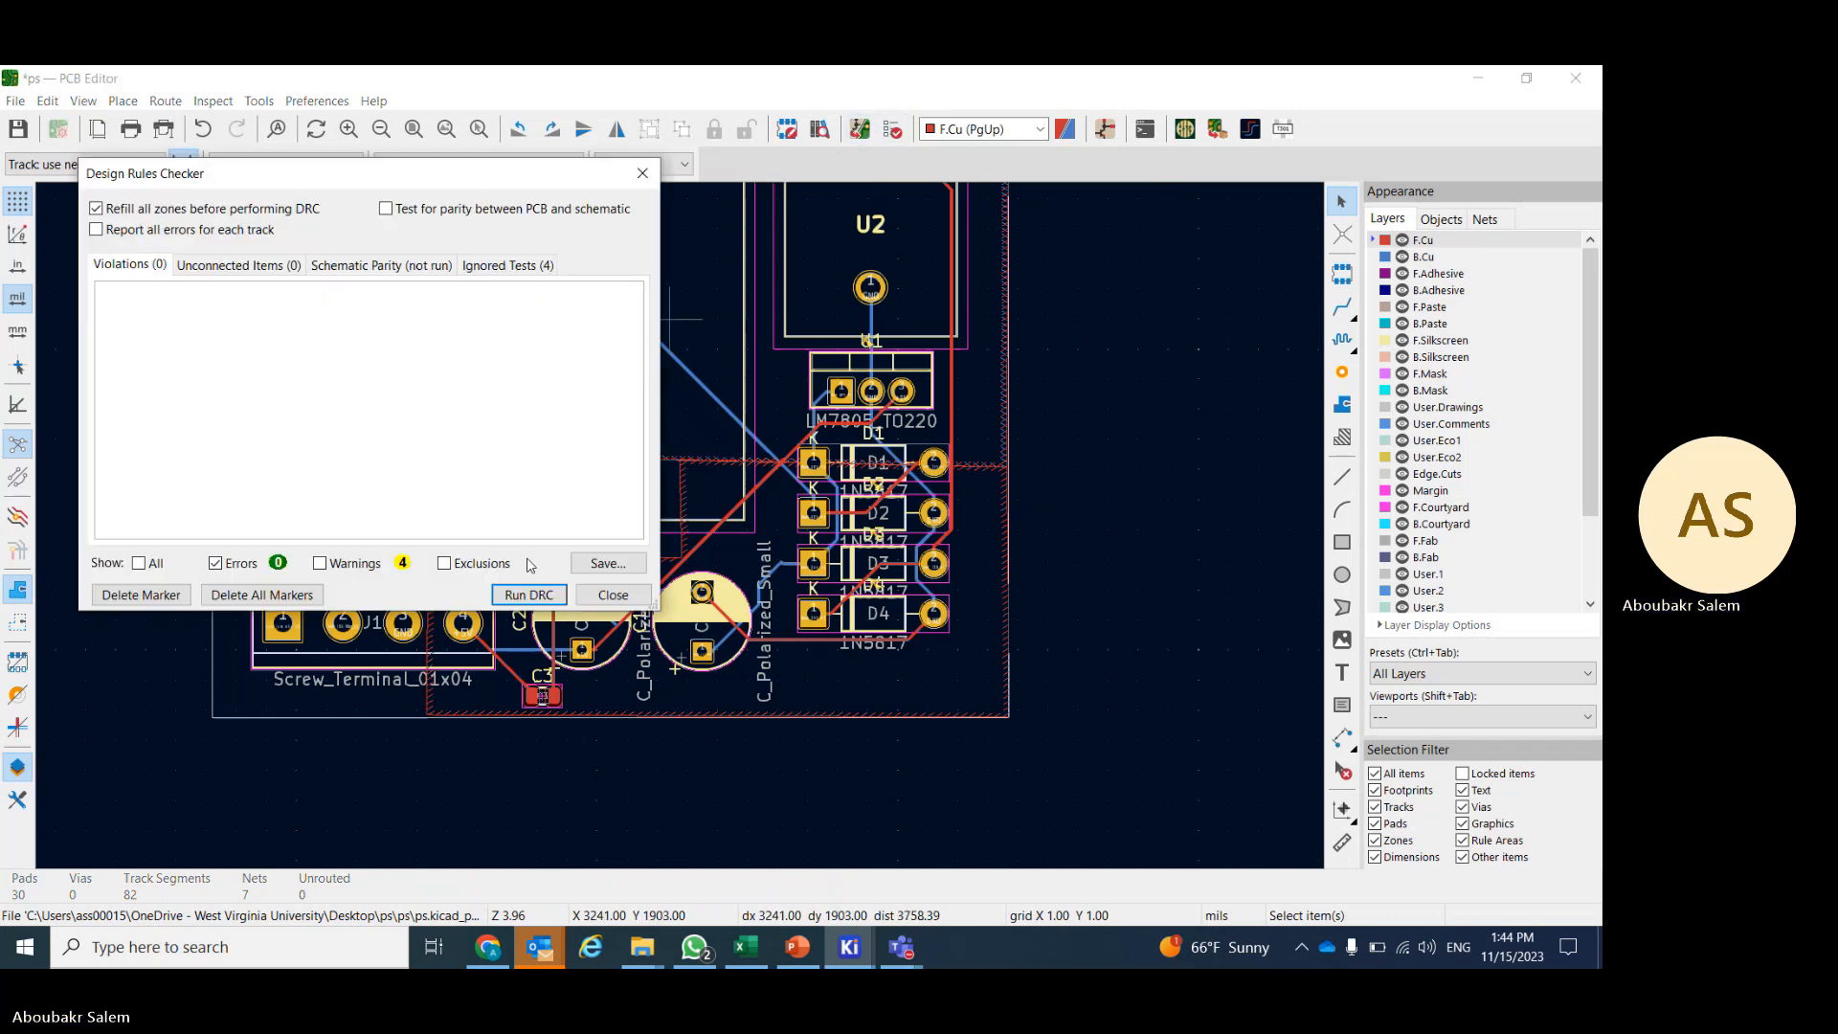
pyautogui.click(530, 595)
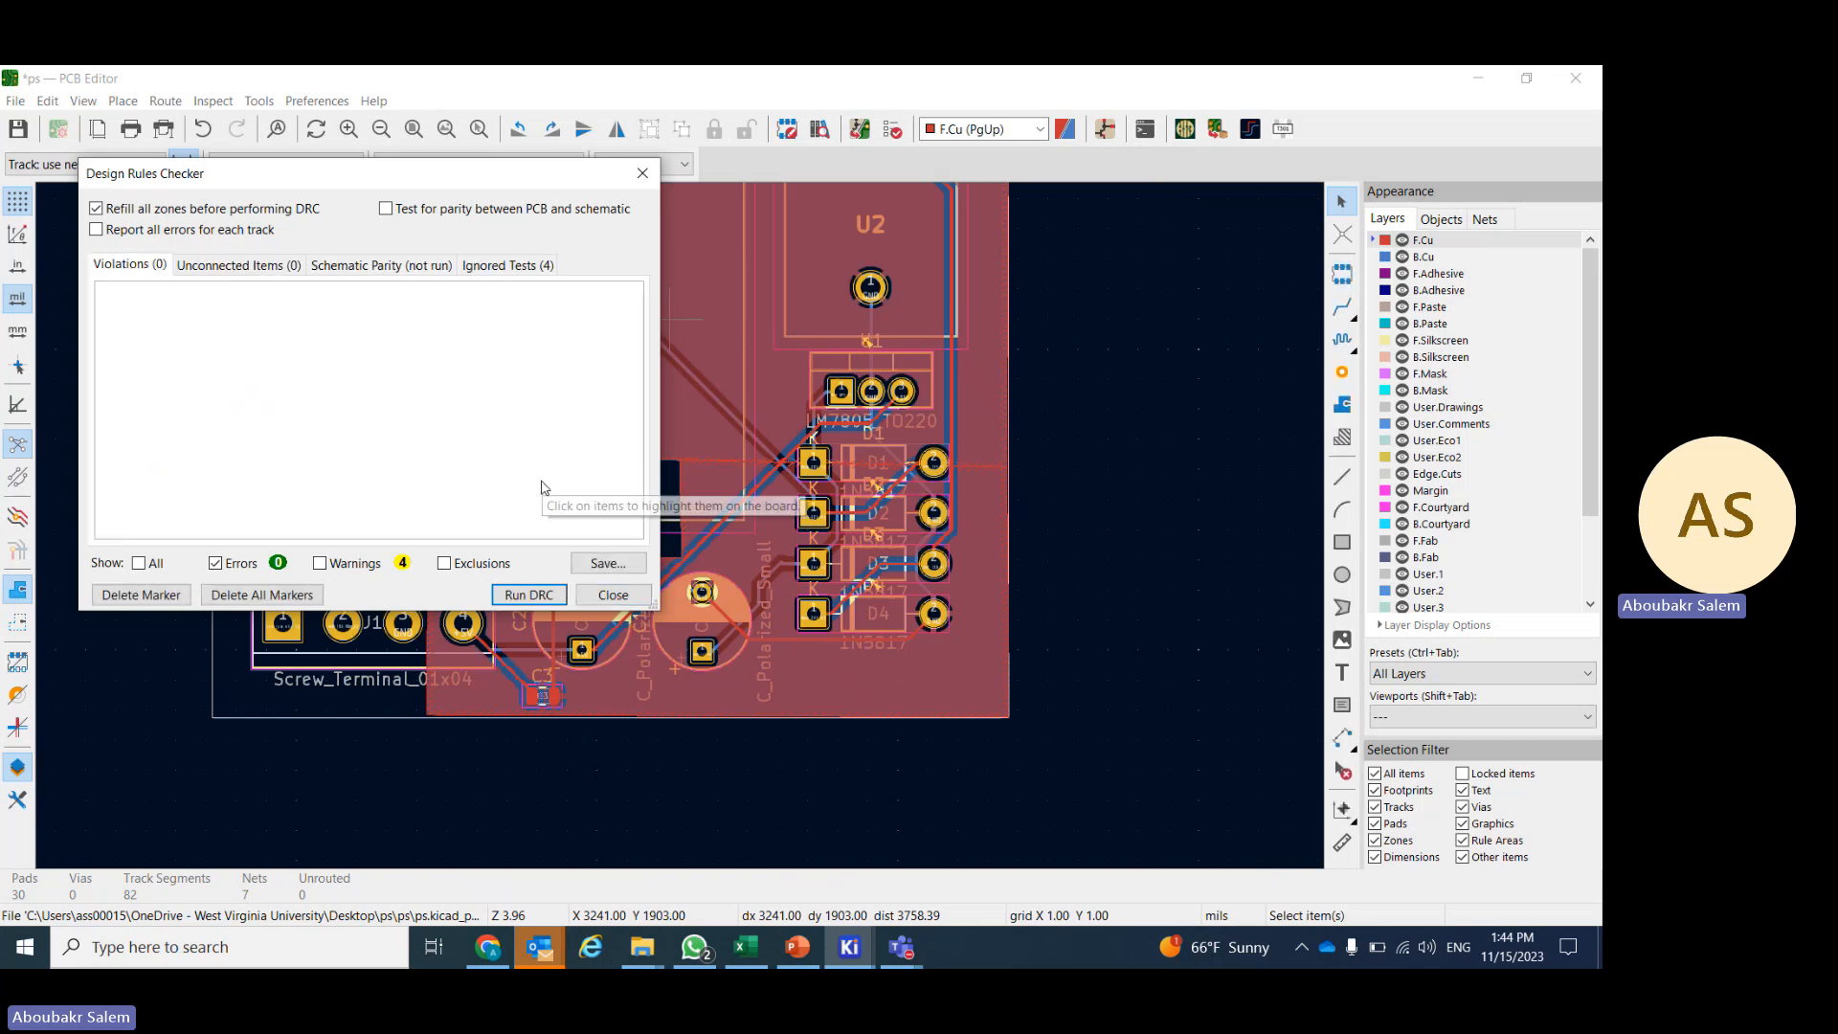
pyautogui.click(597, 597)
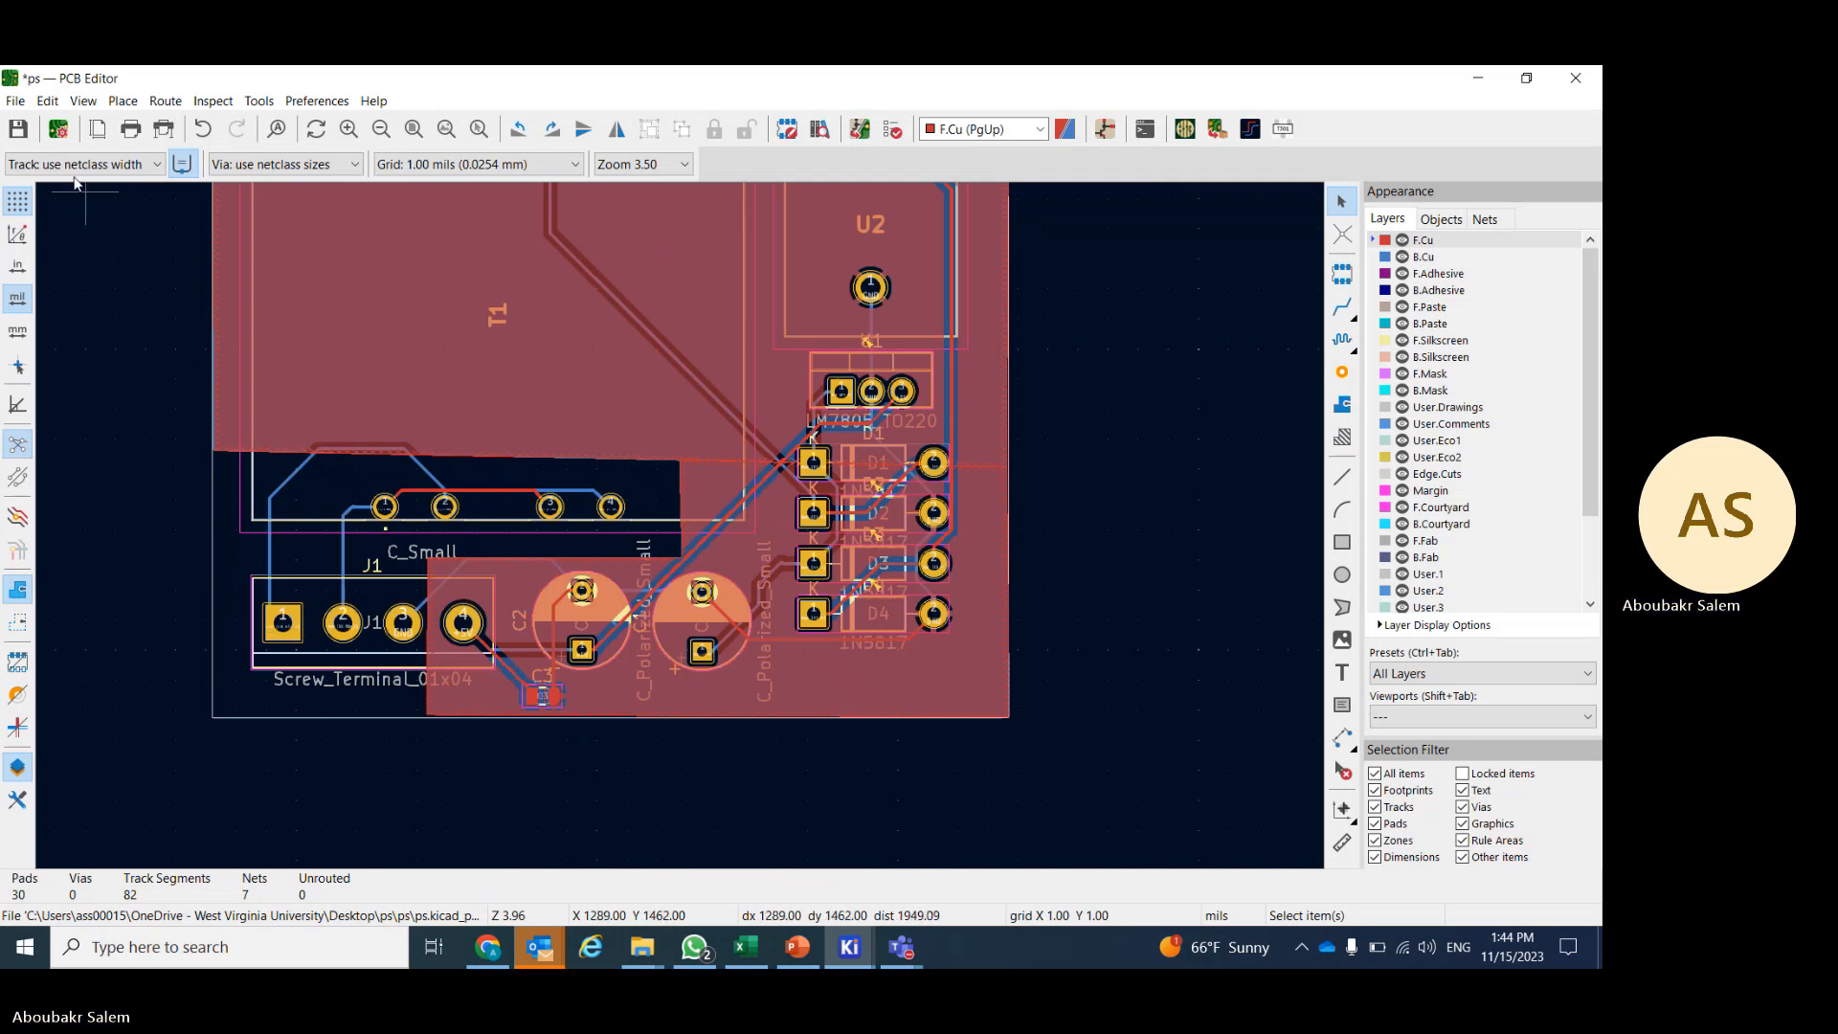
pyautogui.click(17, 130)
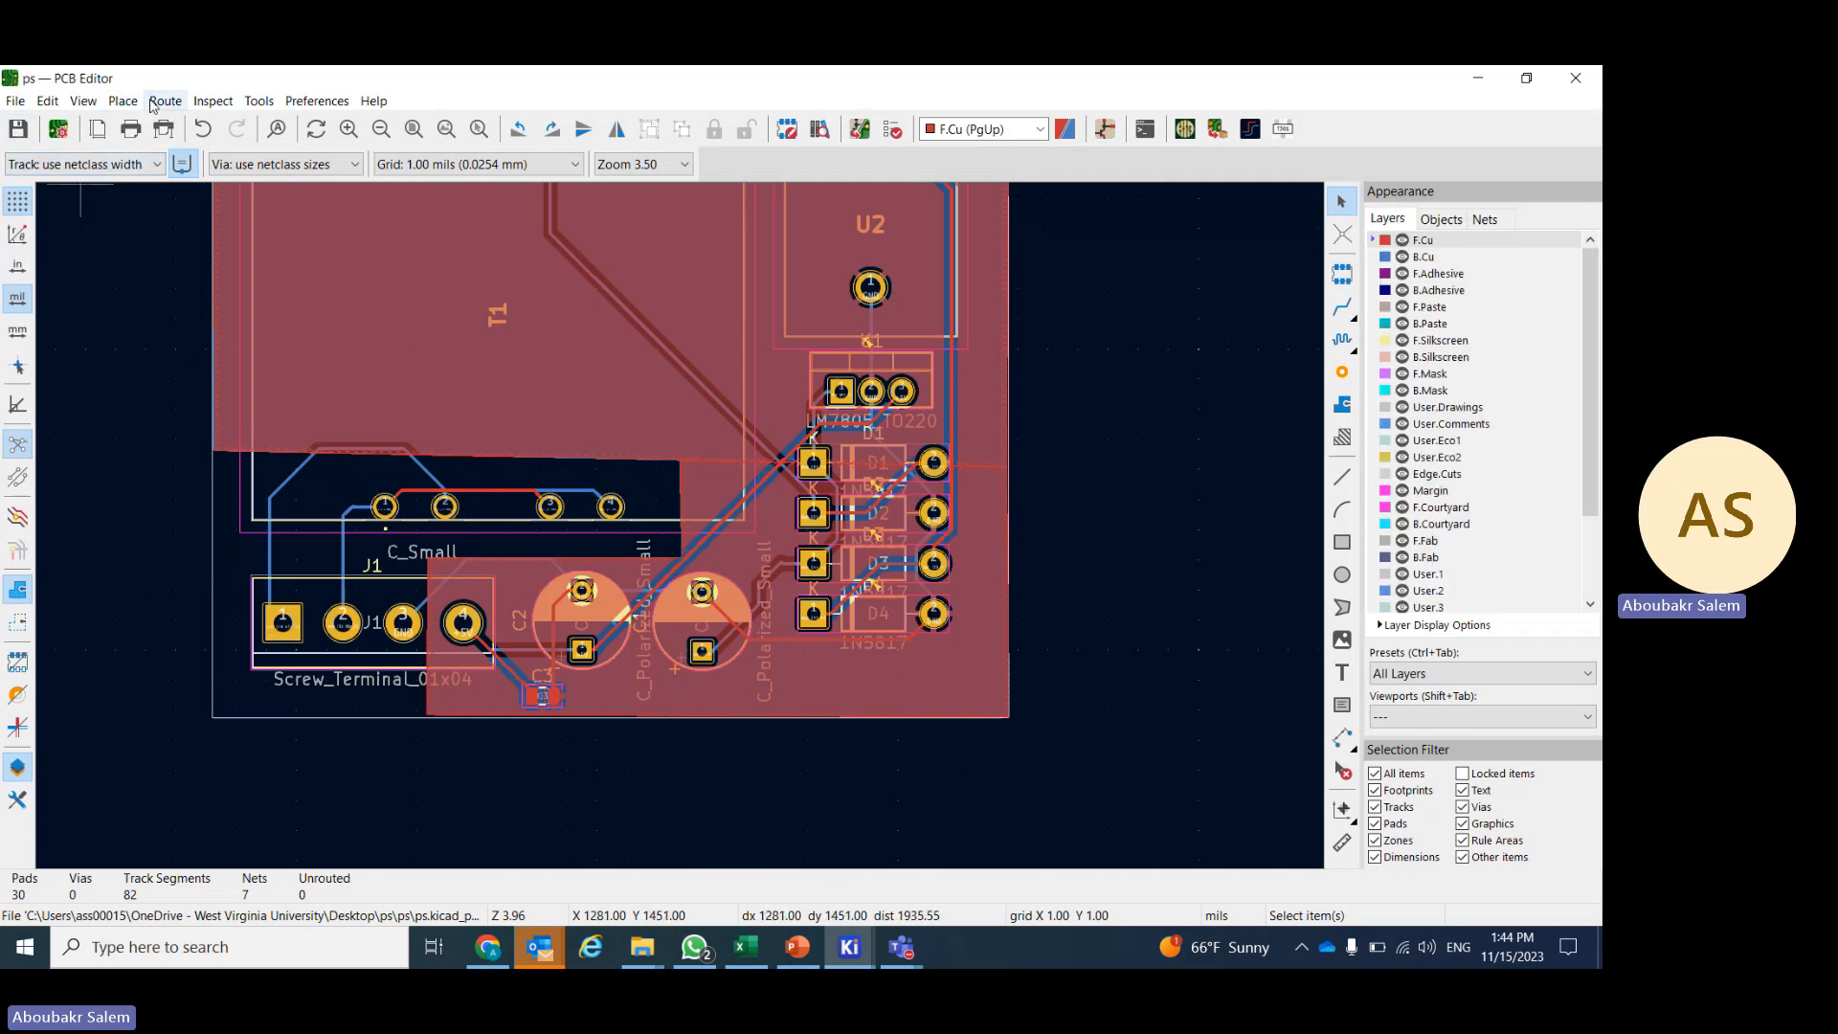
# - Open the board in the 3D viewer and examine the mounted components from a tilted angle
pyautogui.click(85, 101)
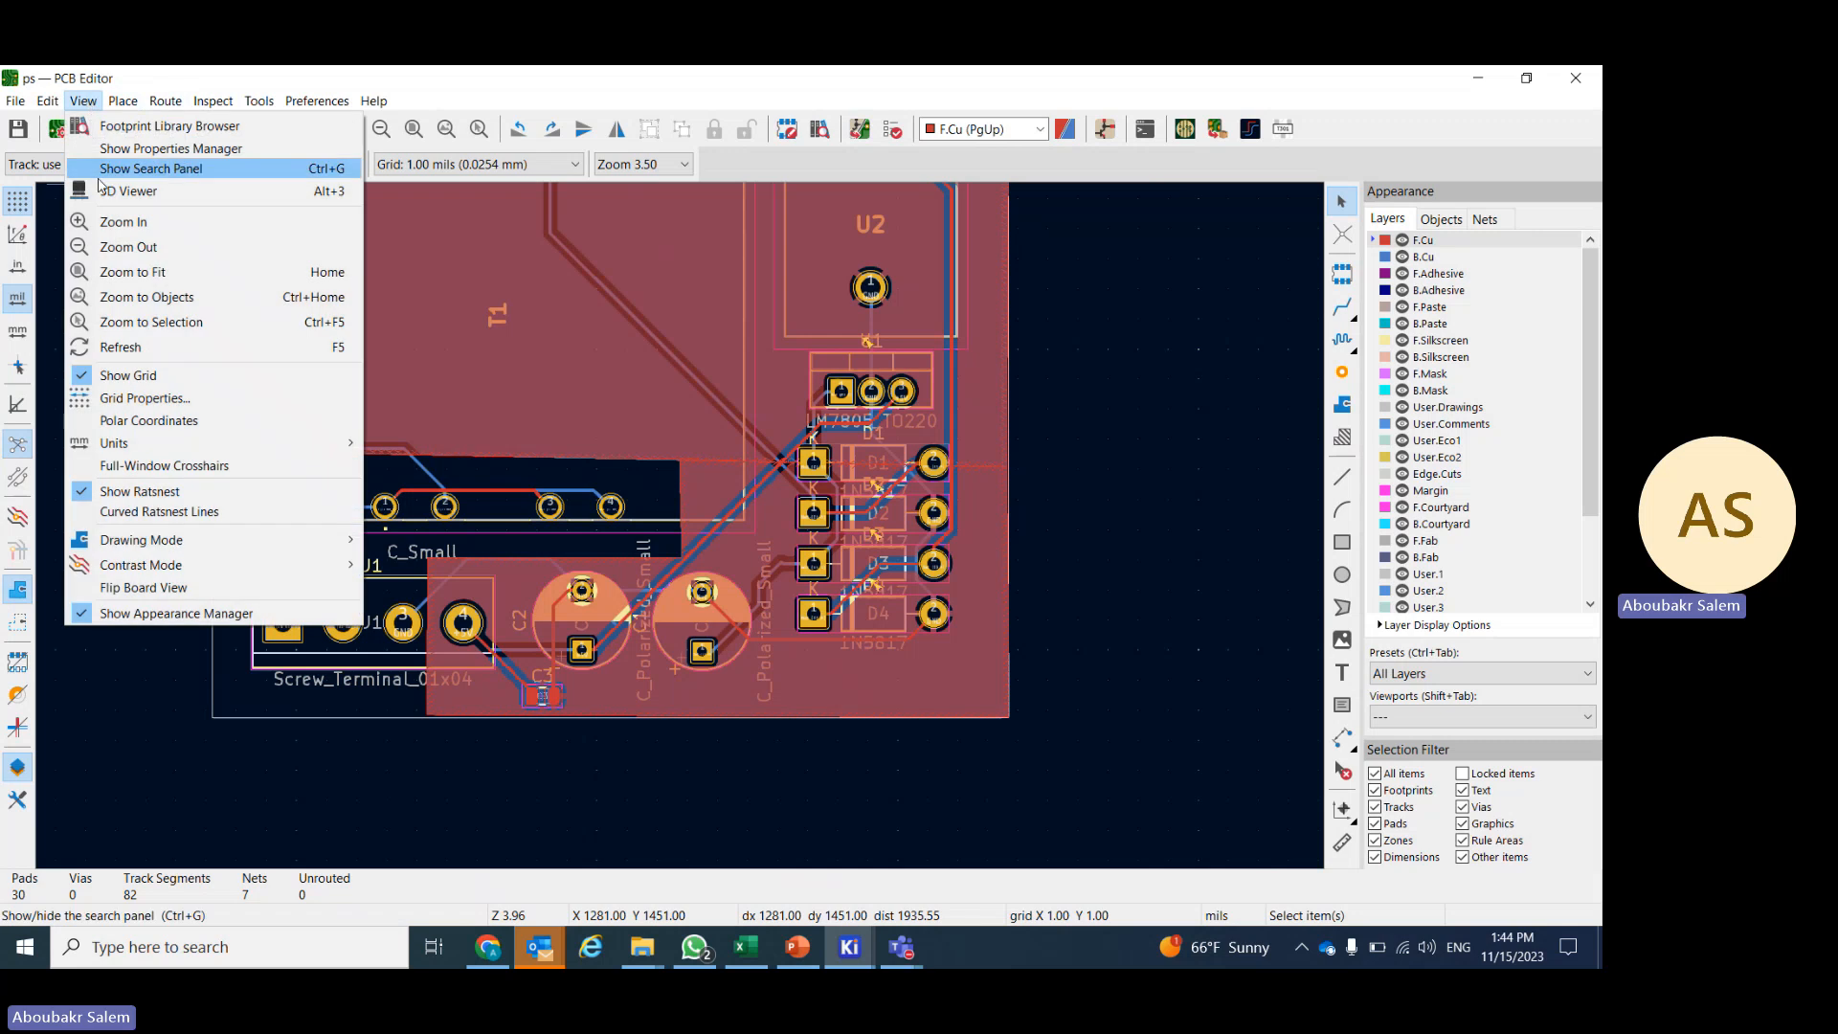
pyautogui.click(115, 192)
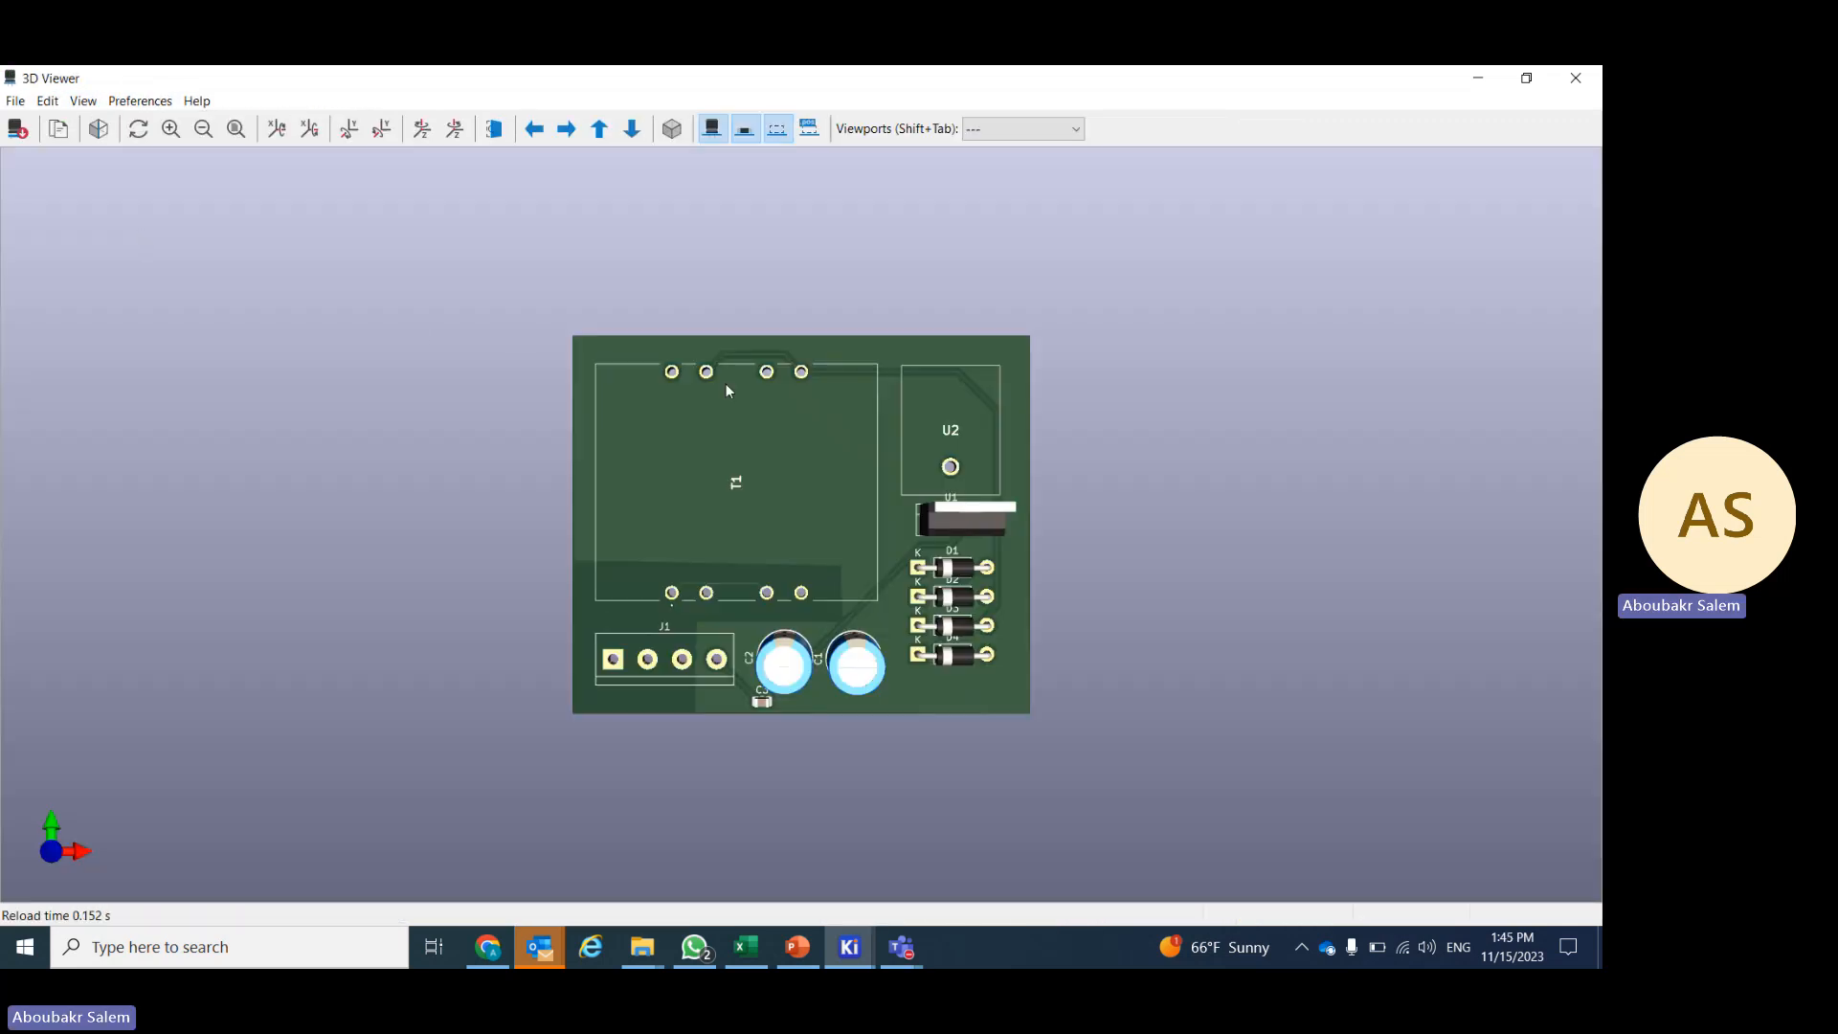
pyautogui.moveTo(835, 398); pyautogui.dragTo(840, 259)
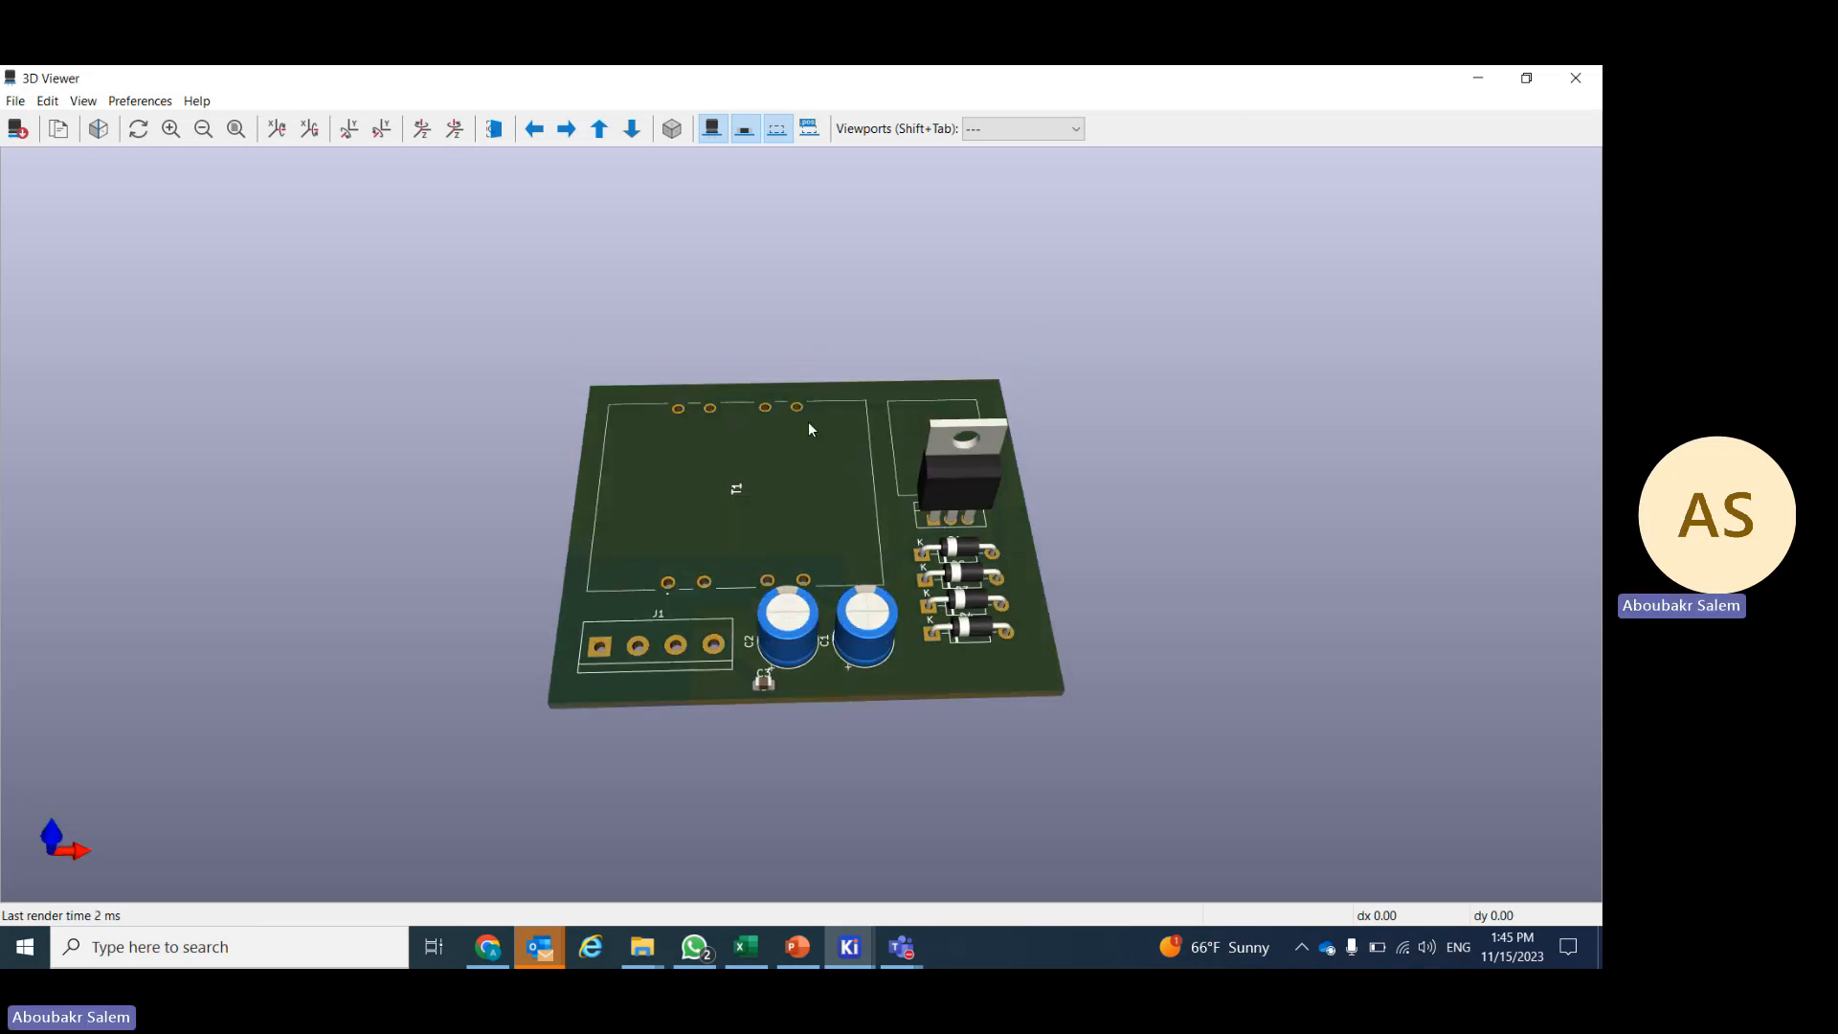
pyautogui.moveTo(821, 456); pyautogui.dragTo(831, 522)
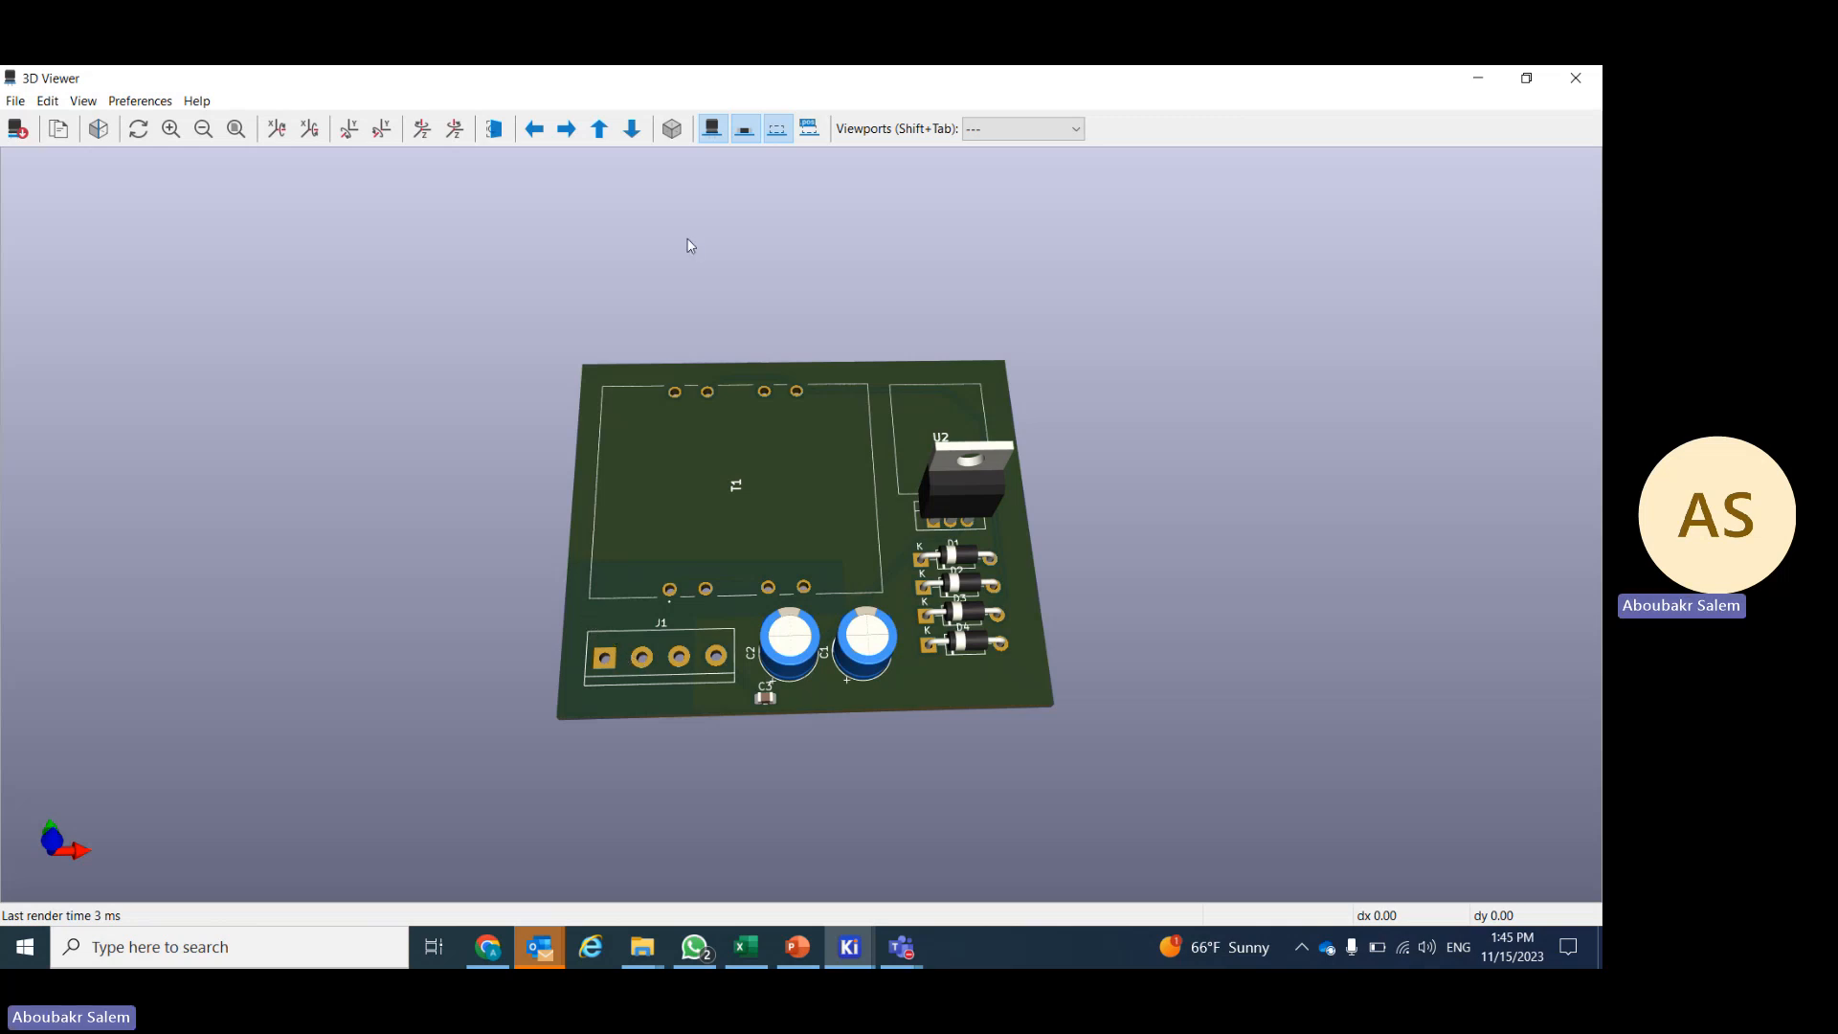
# - Hide the through-hole component models to inspect the bare footprints, toggle the SMD models off and on, and restore the through-hole models
pyautogui.click(712, 130)
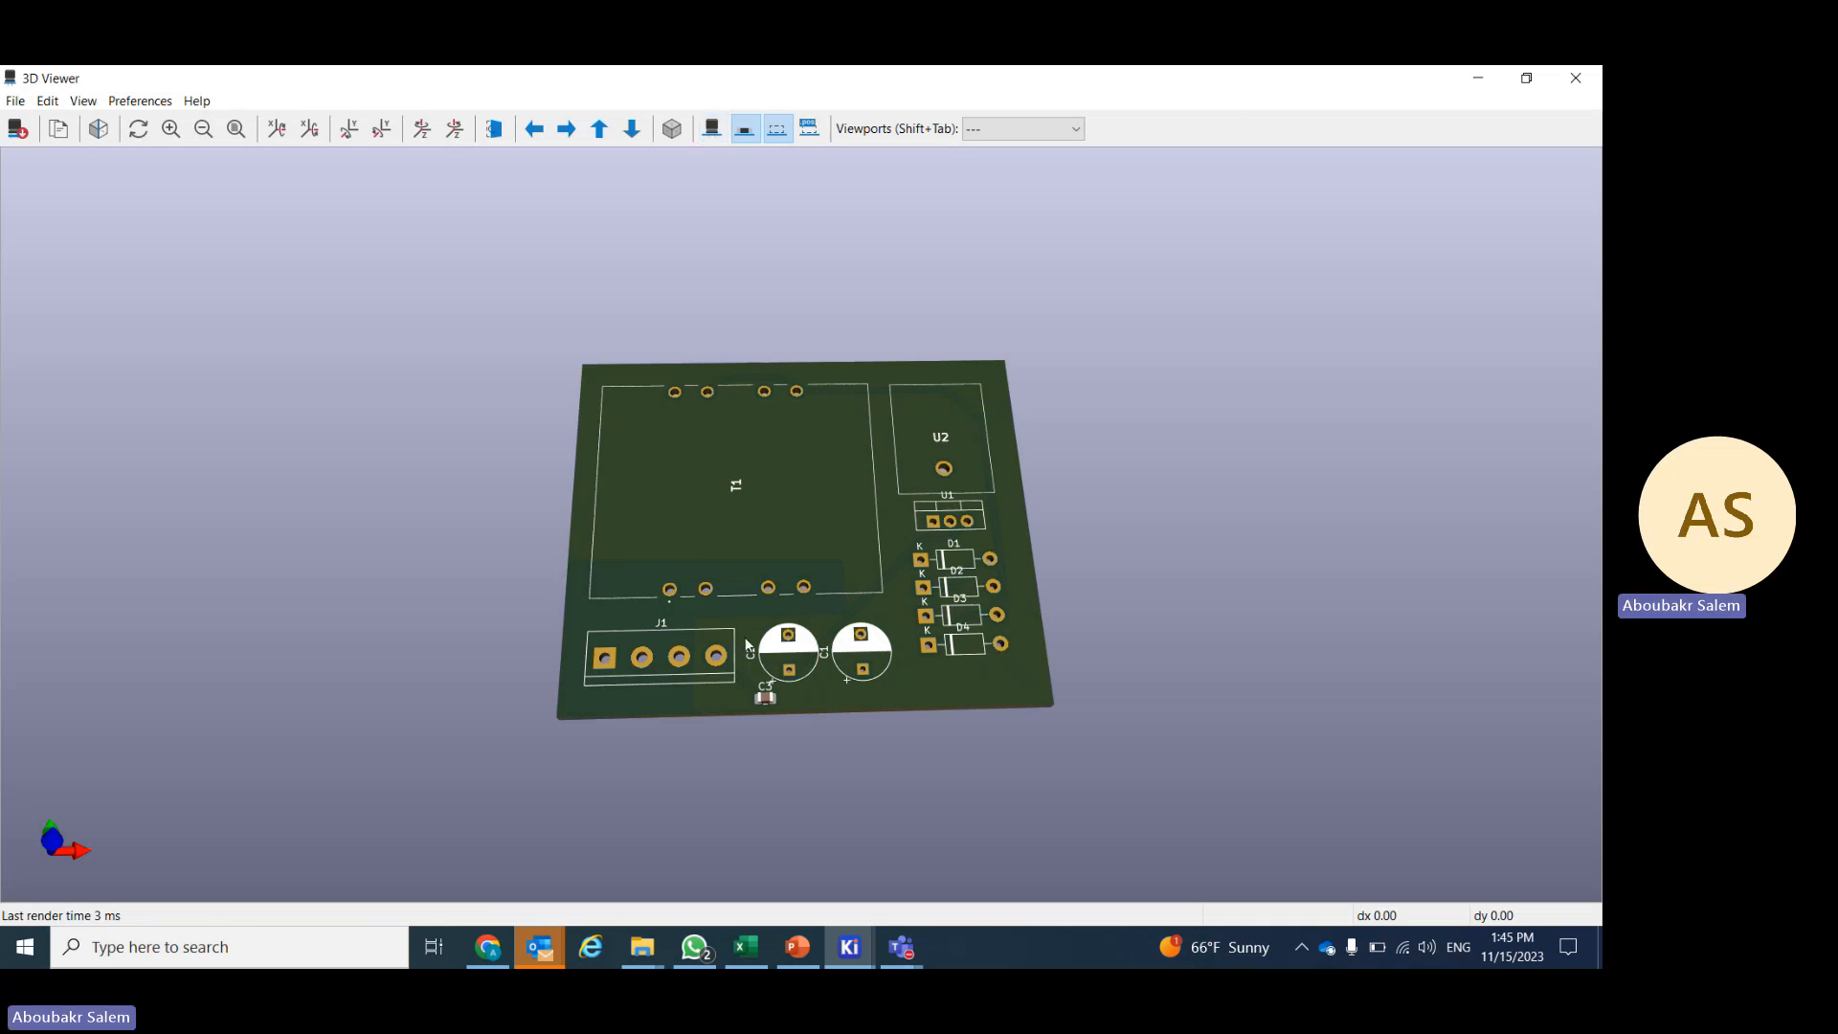
pyautogui.scroll(2, 749, 727)
pyautogui.scroll(1, 751, 804)
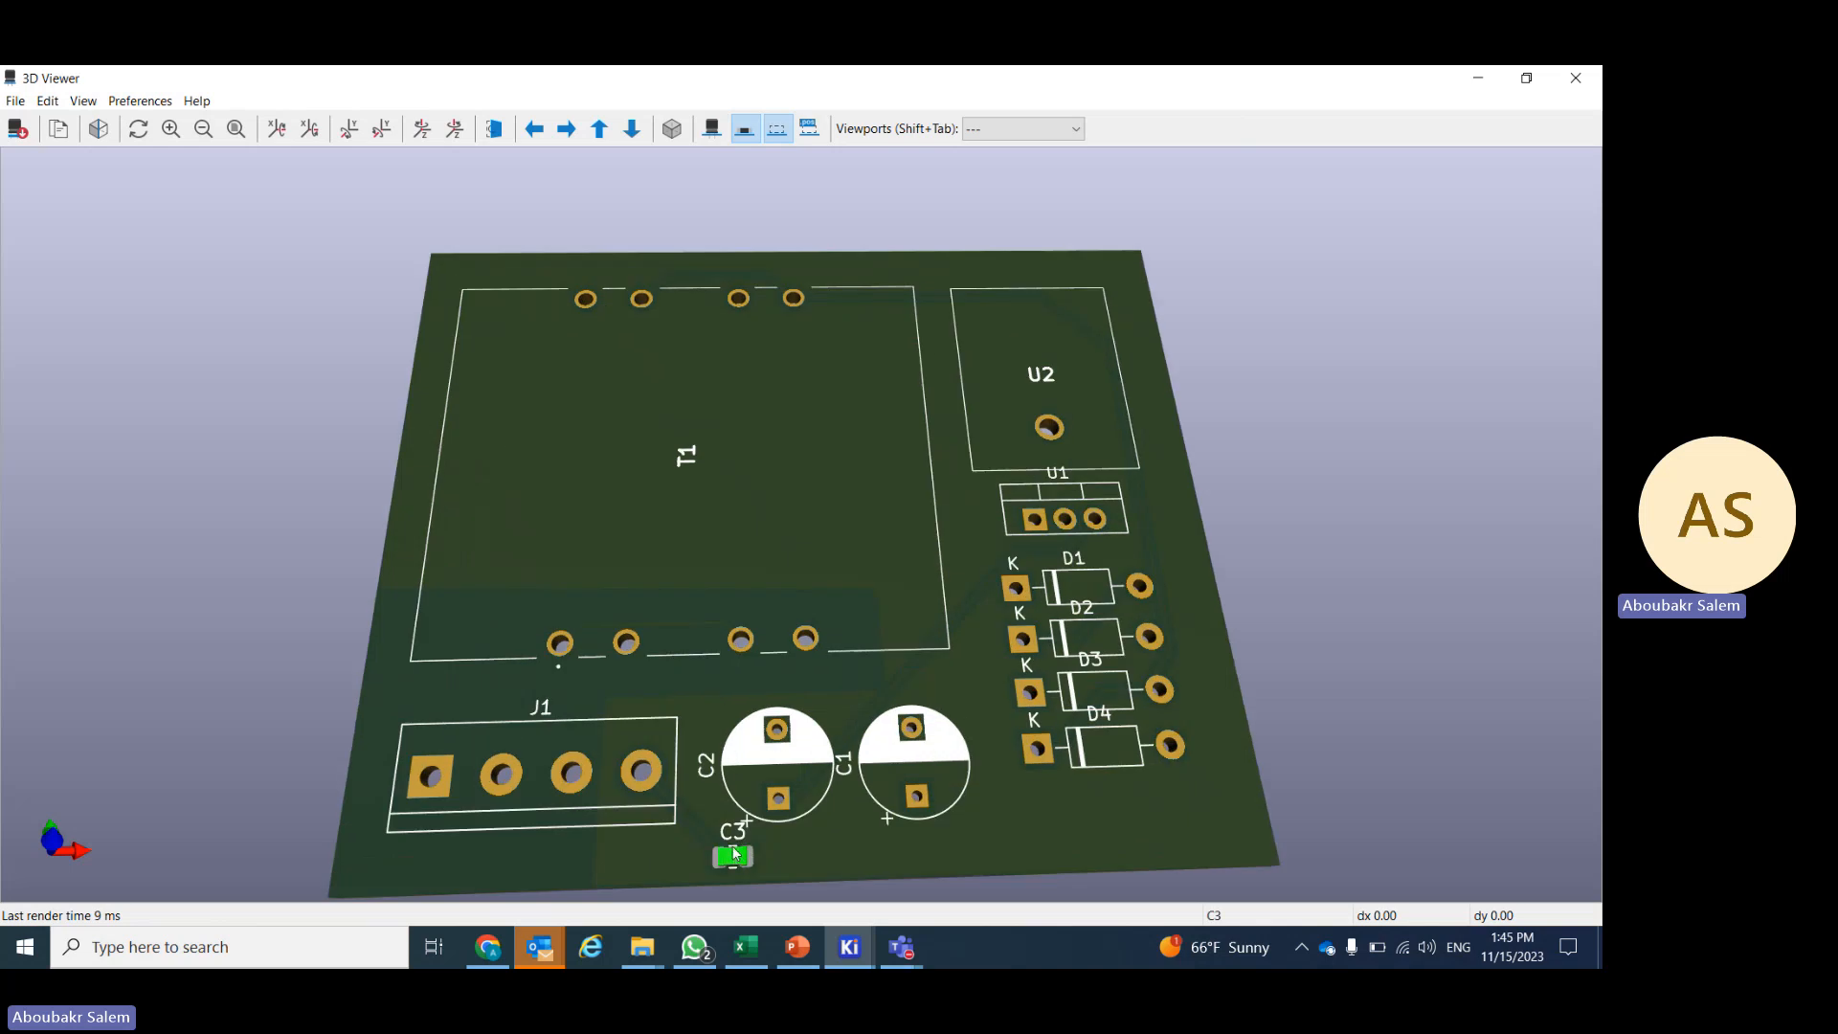
pyautogui.click(745, 131)
pyautogui.click(745, 132)
pyautogui.click(716, 134)
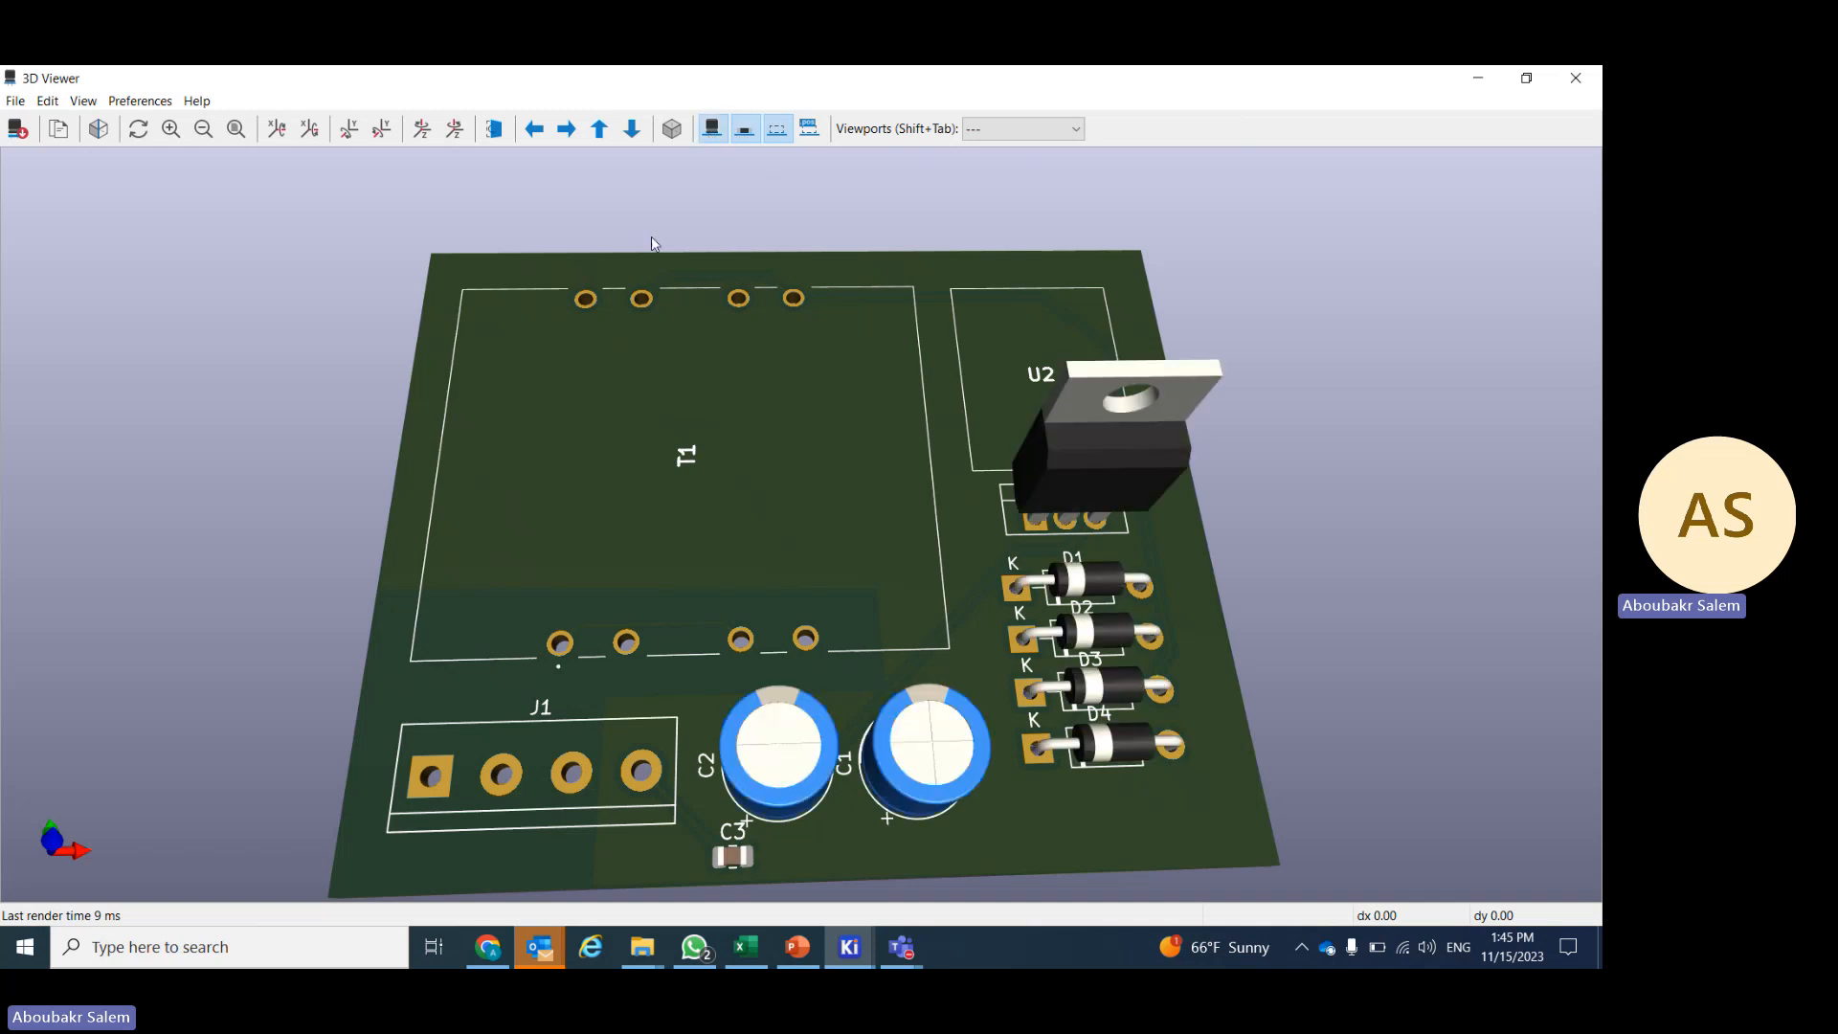
# - Flip the board to examine the tracks and copper fill on its underside, and close the 3D viewer
pyautogui.click(495, 130)
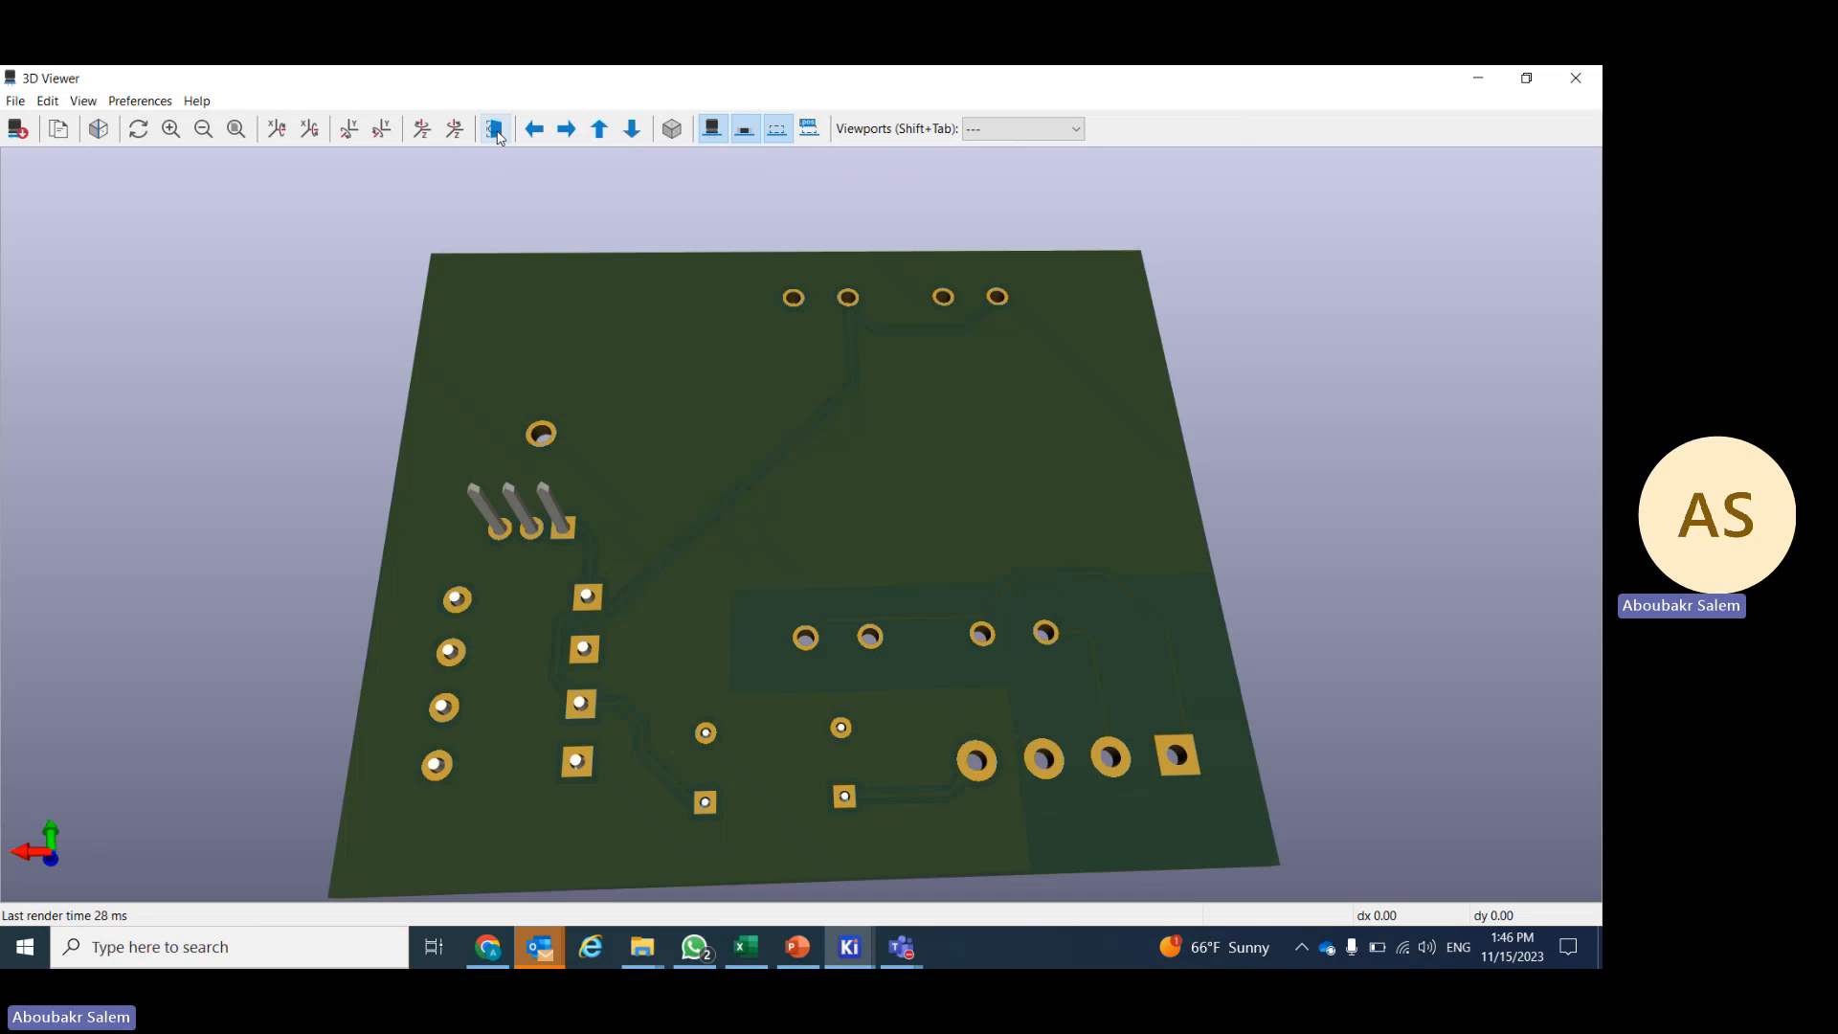
pyautogui.moveTo(986, 441); pyautogui.dragTo(1096, 622)
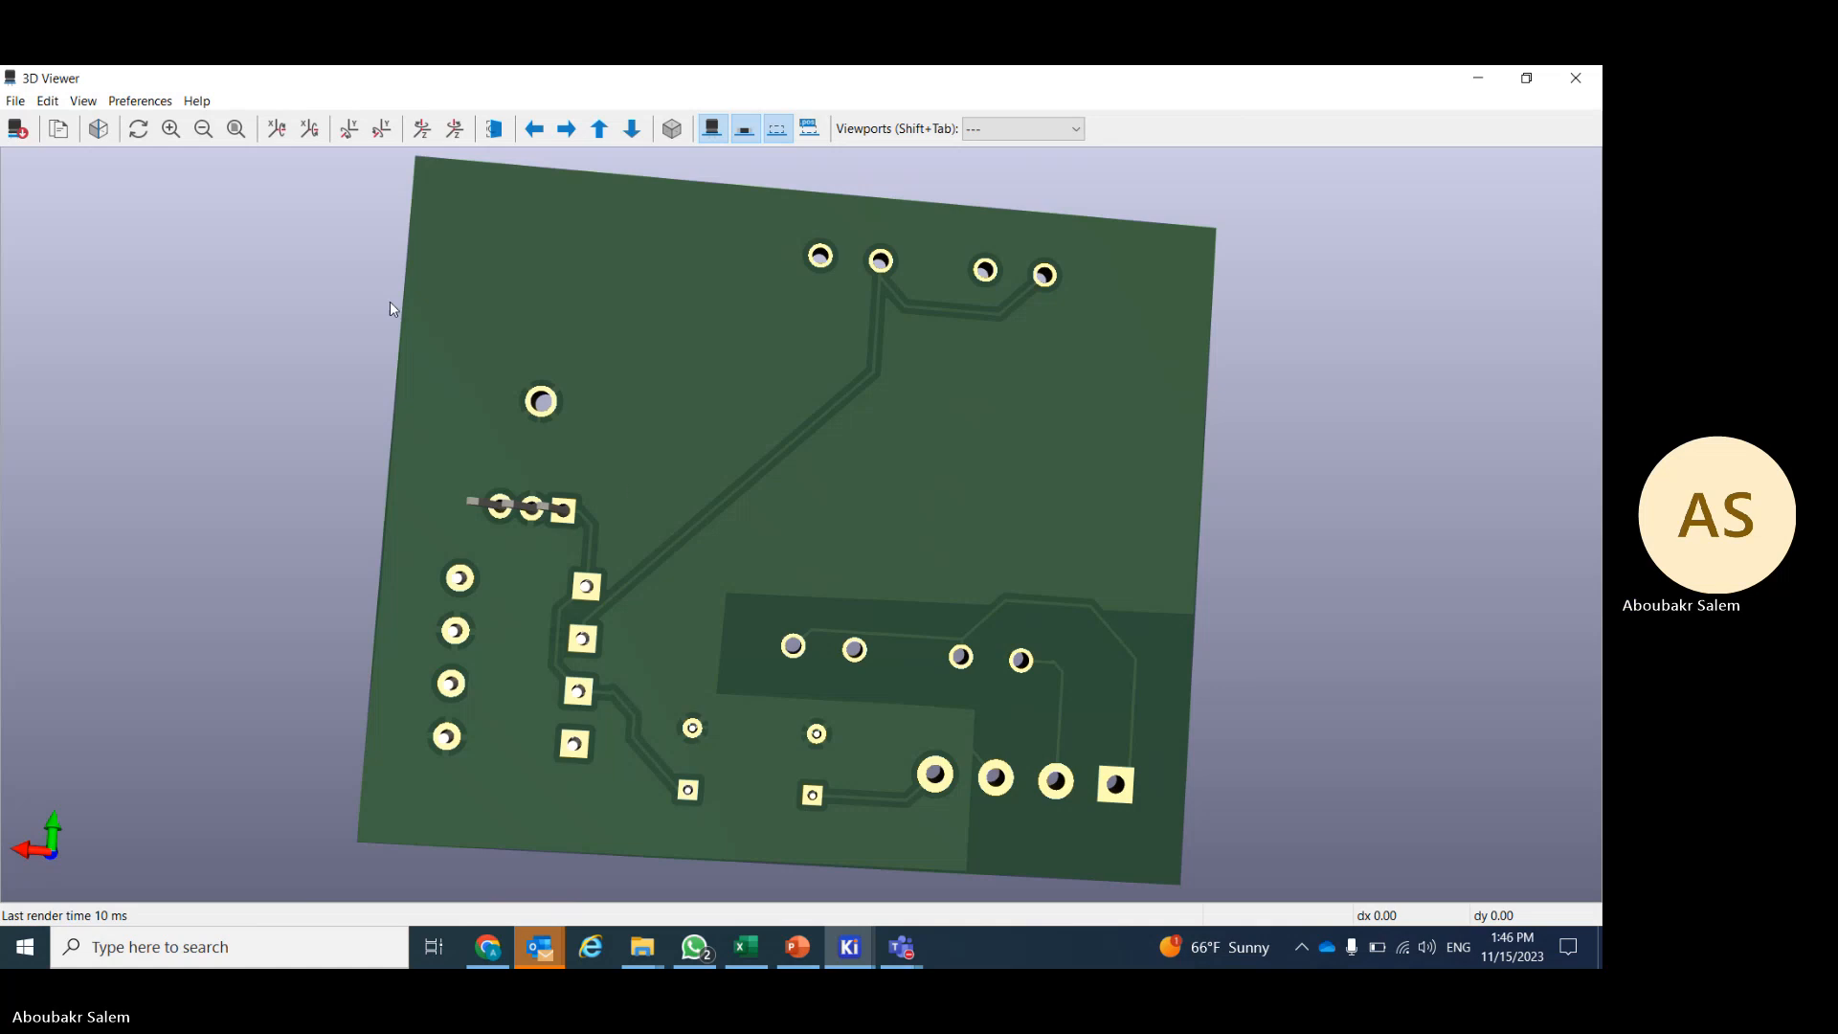
pyautogui.click(1570, 81)
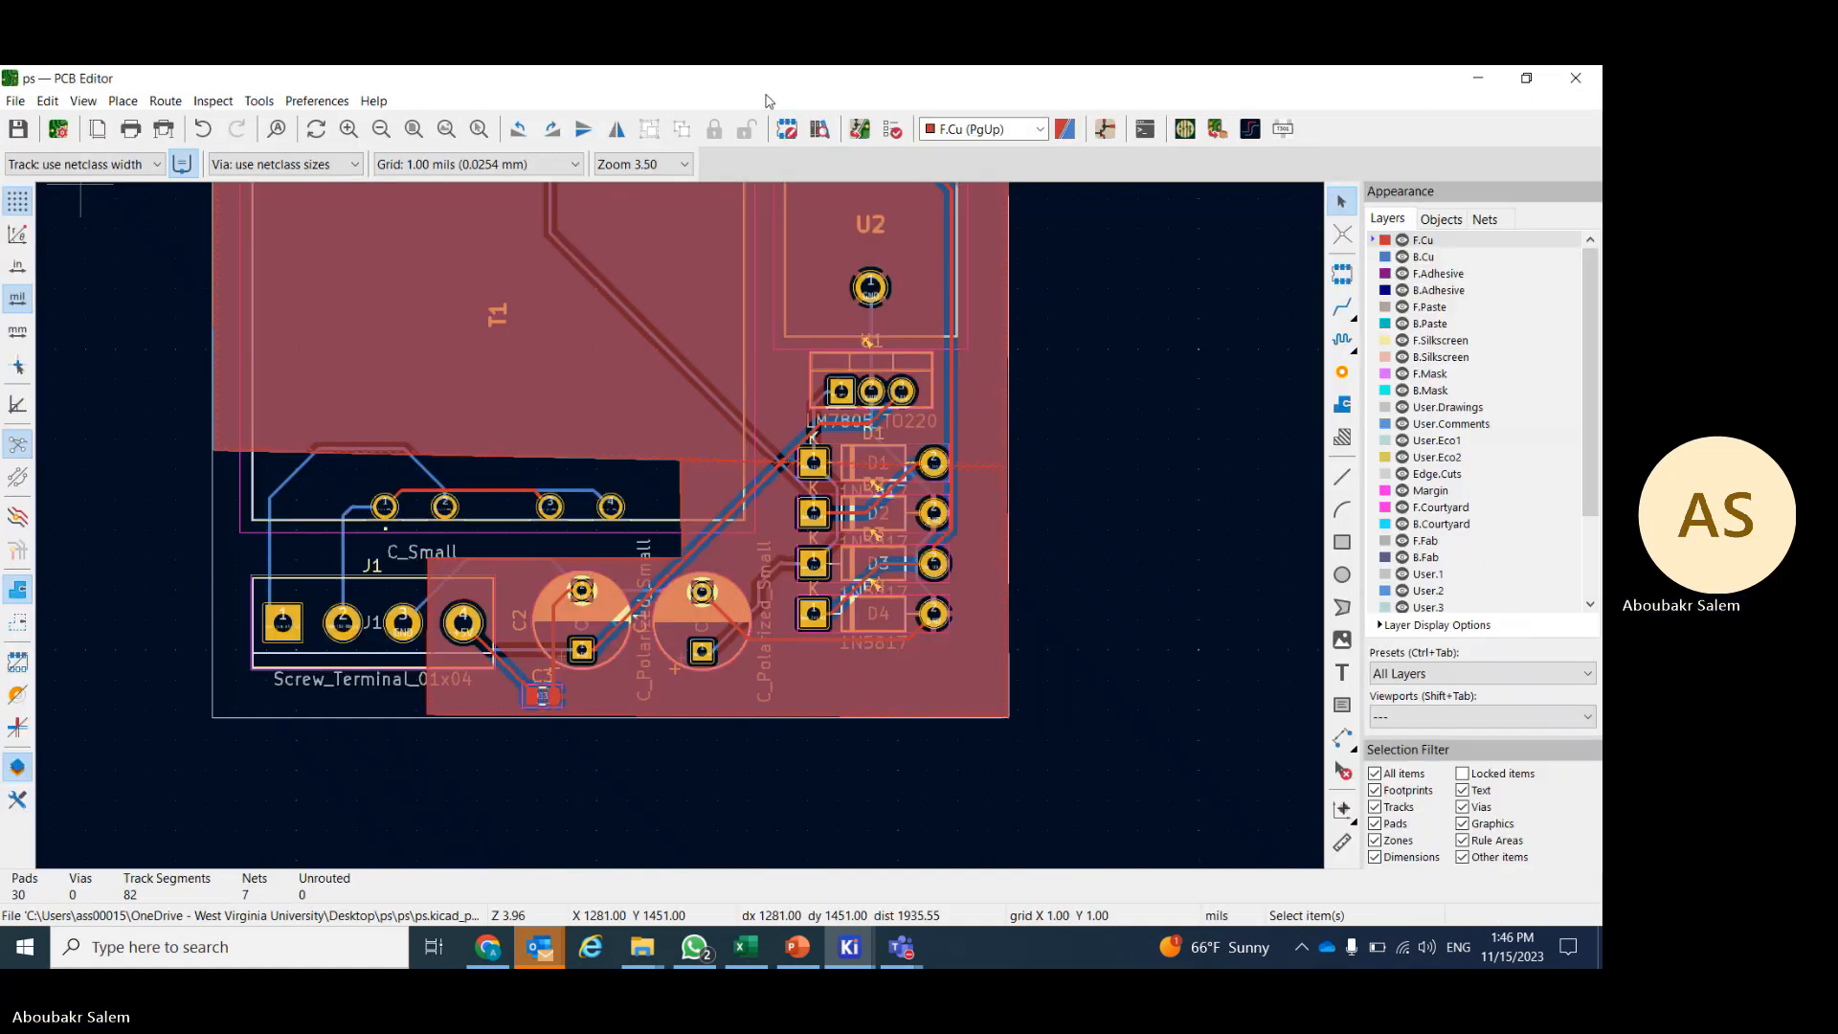
# - Open the Gerber plot settings and choose a new folder named gerber in the project directory as output, using a relative path
pyautogui.click(16, 101)
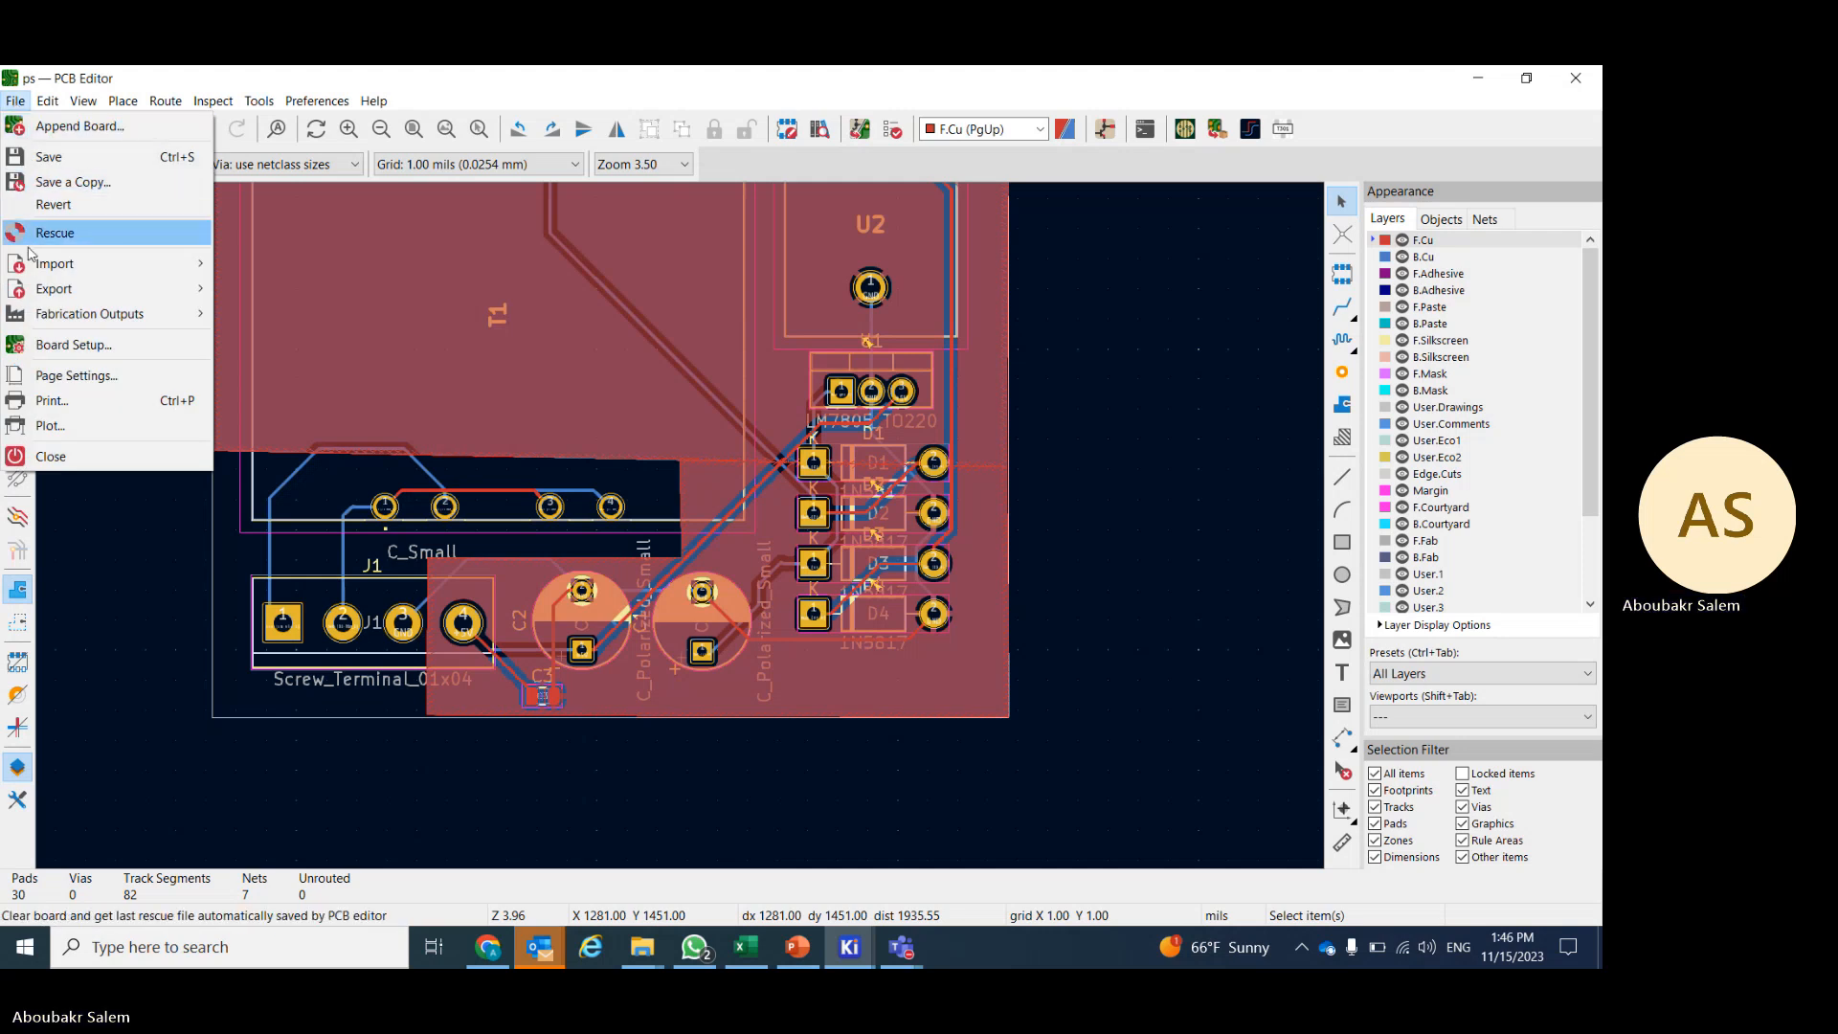
pyautogui.moveTo(133, 325)
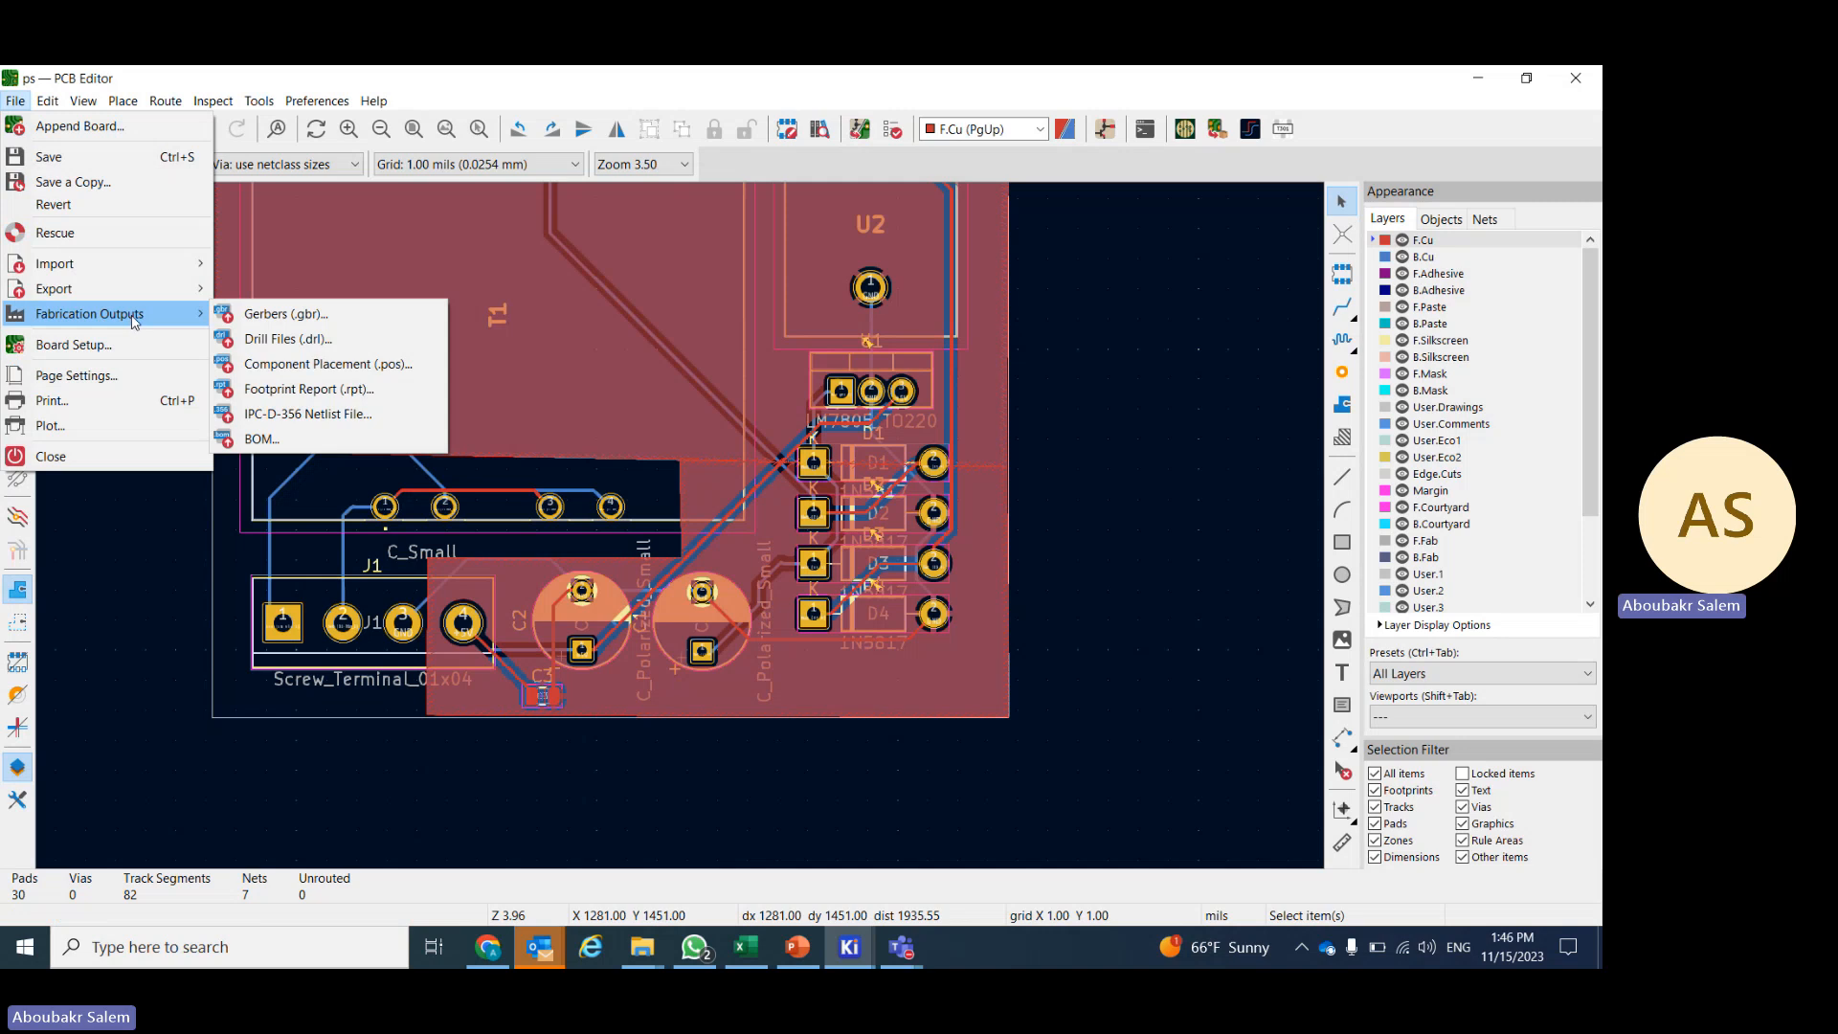
pyautogui.click(312, 318)
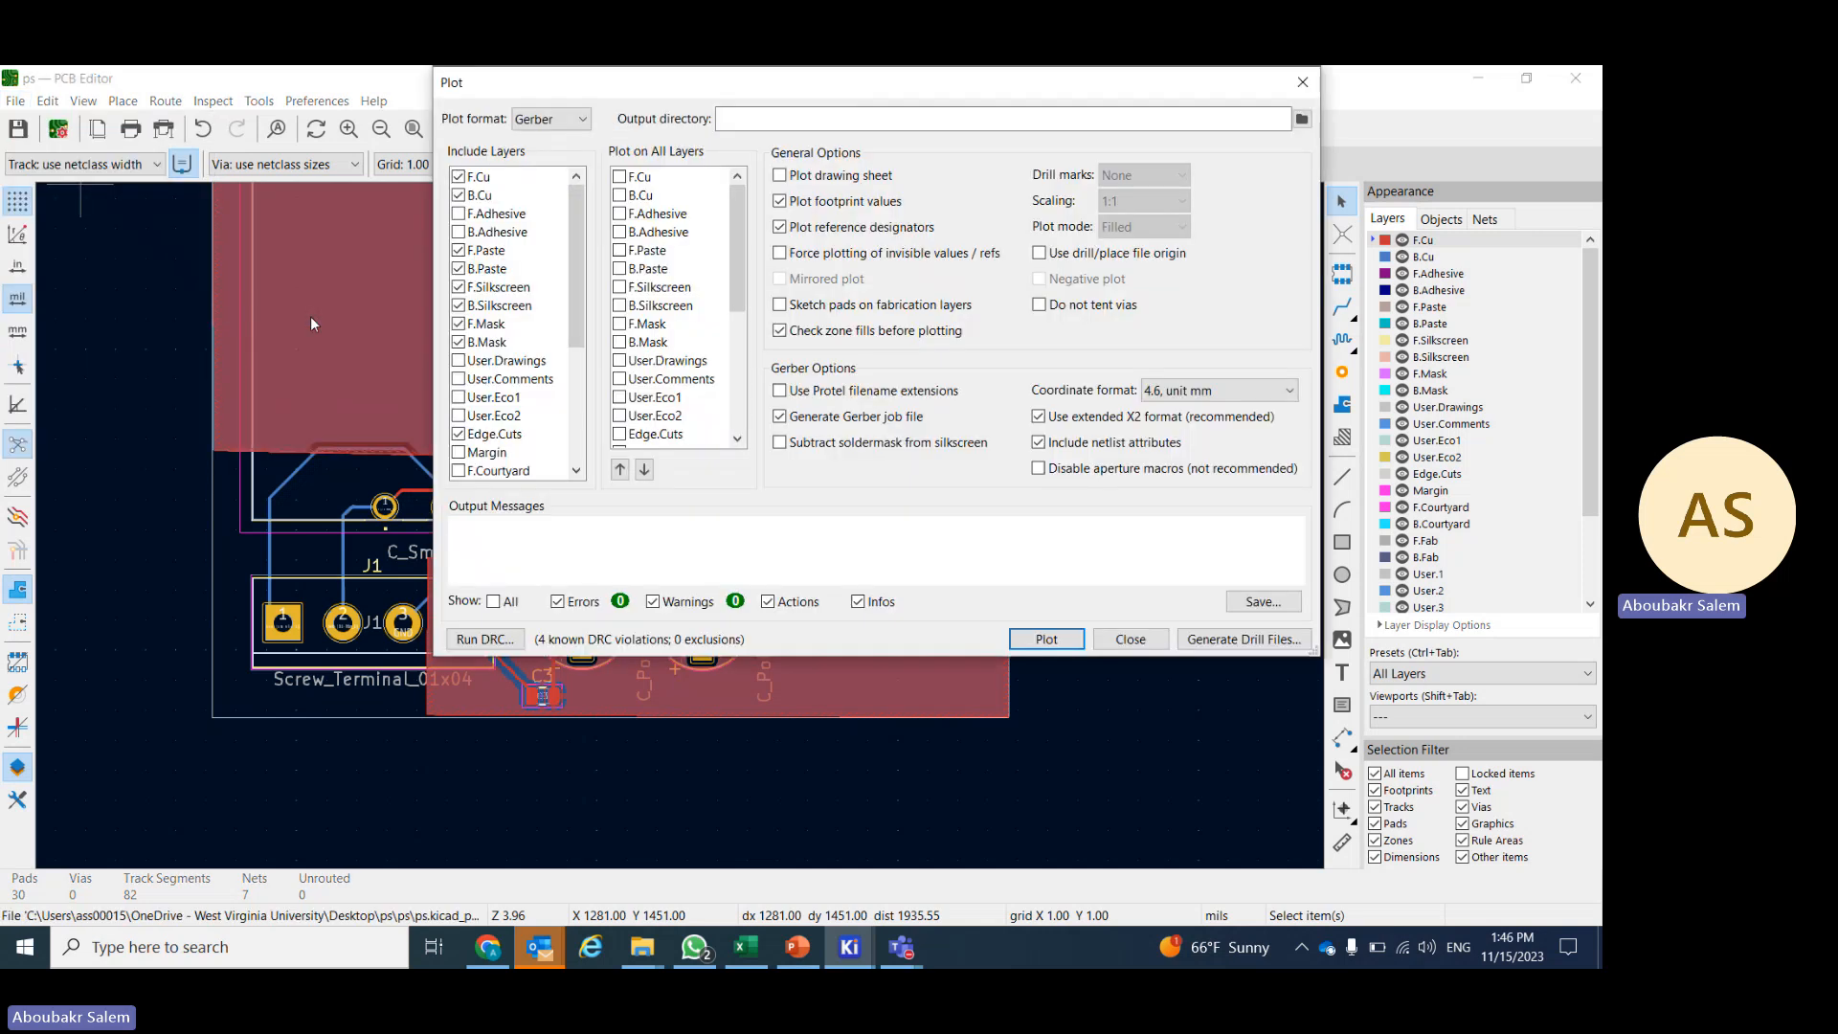
pyautogui.click(1302, 119)
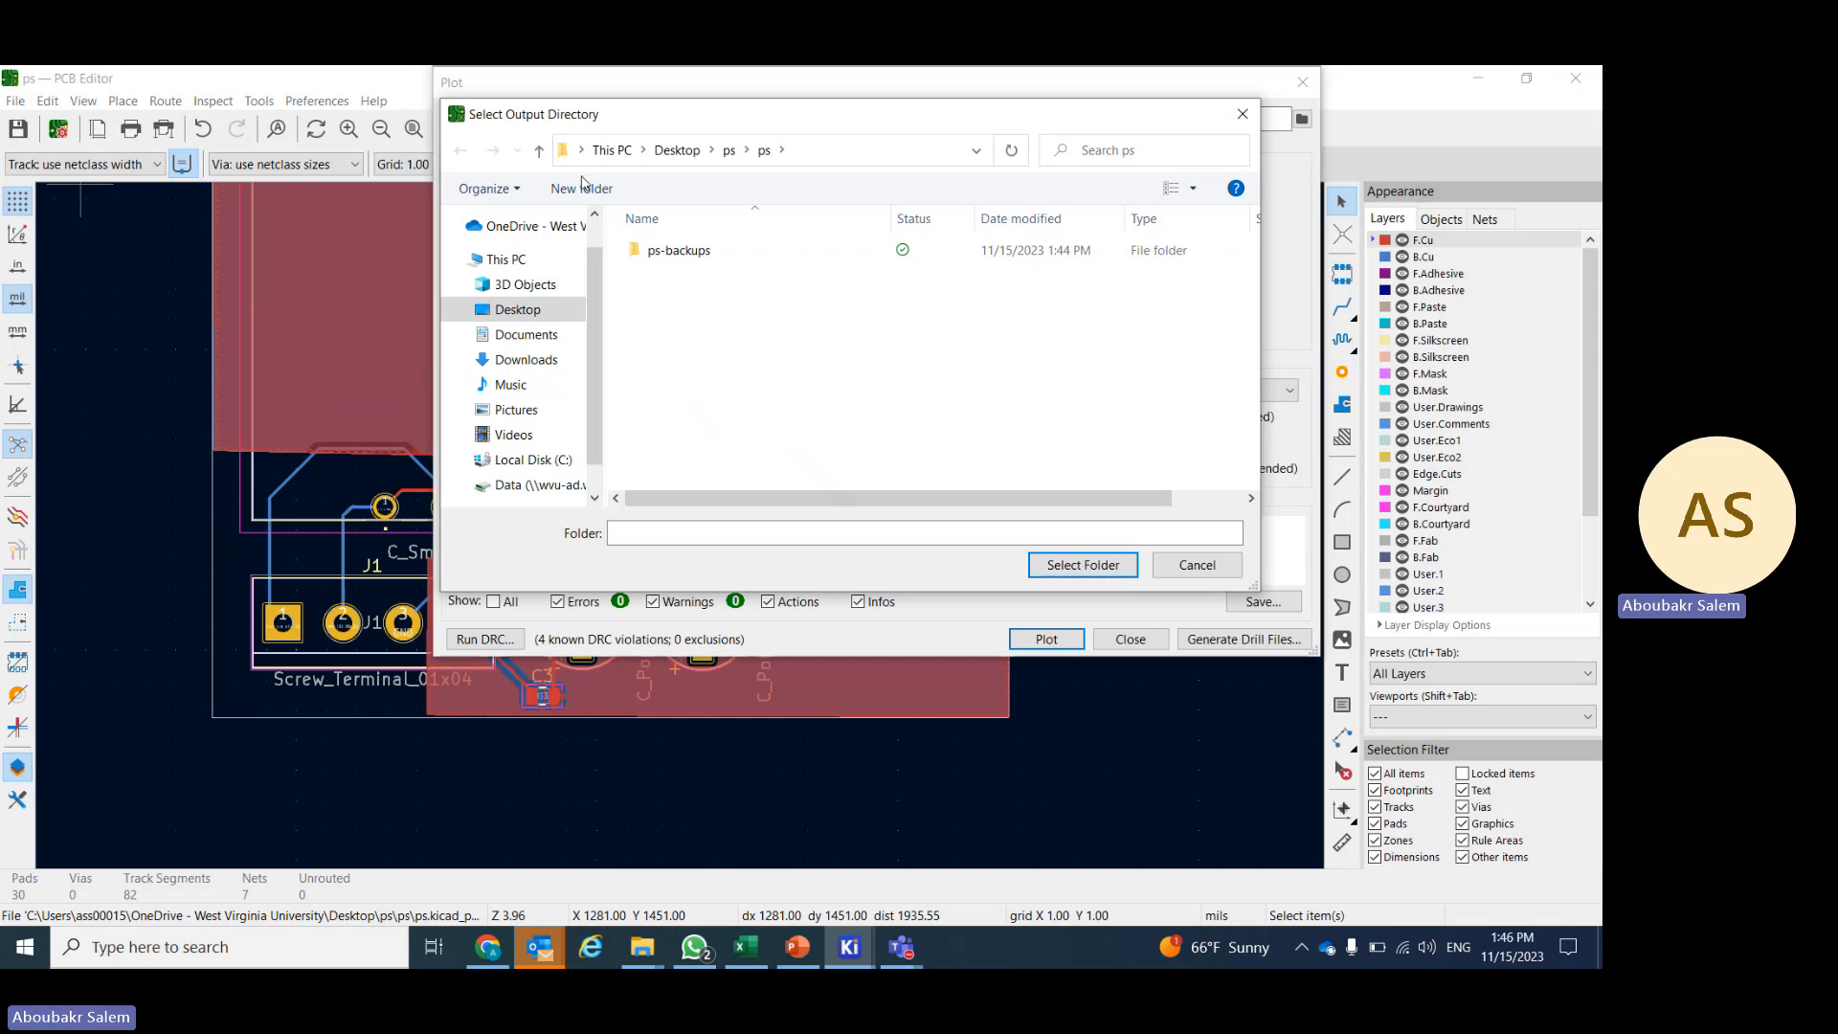
pyautogui.click(583, 188)
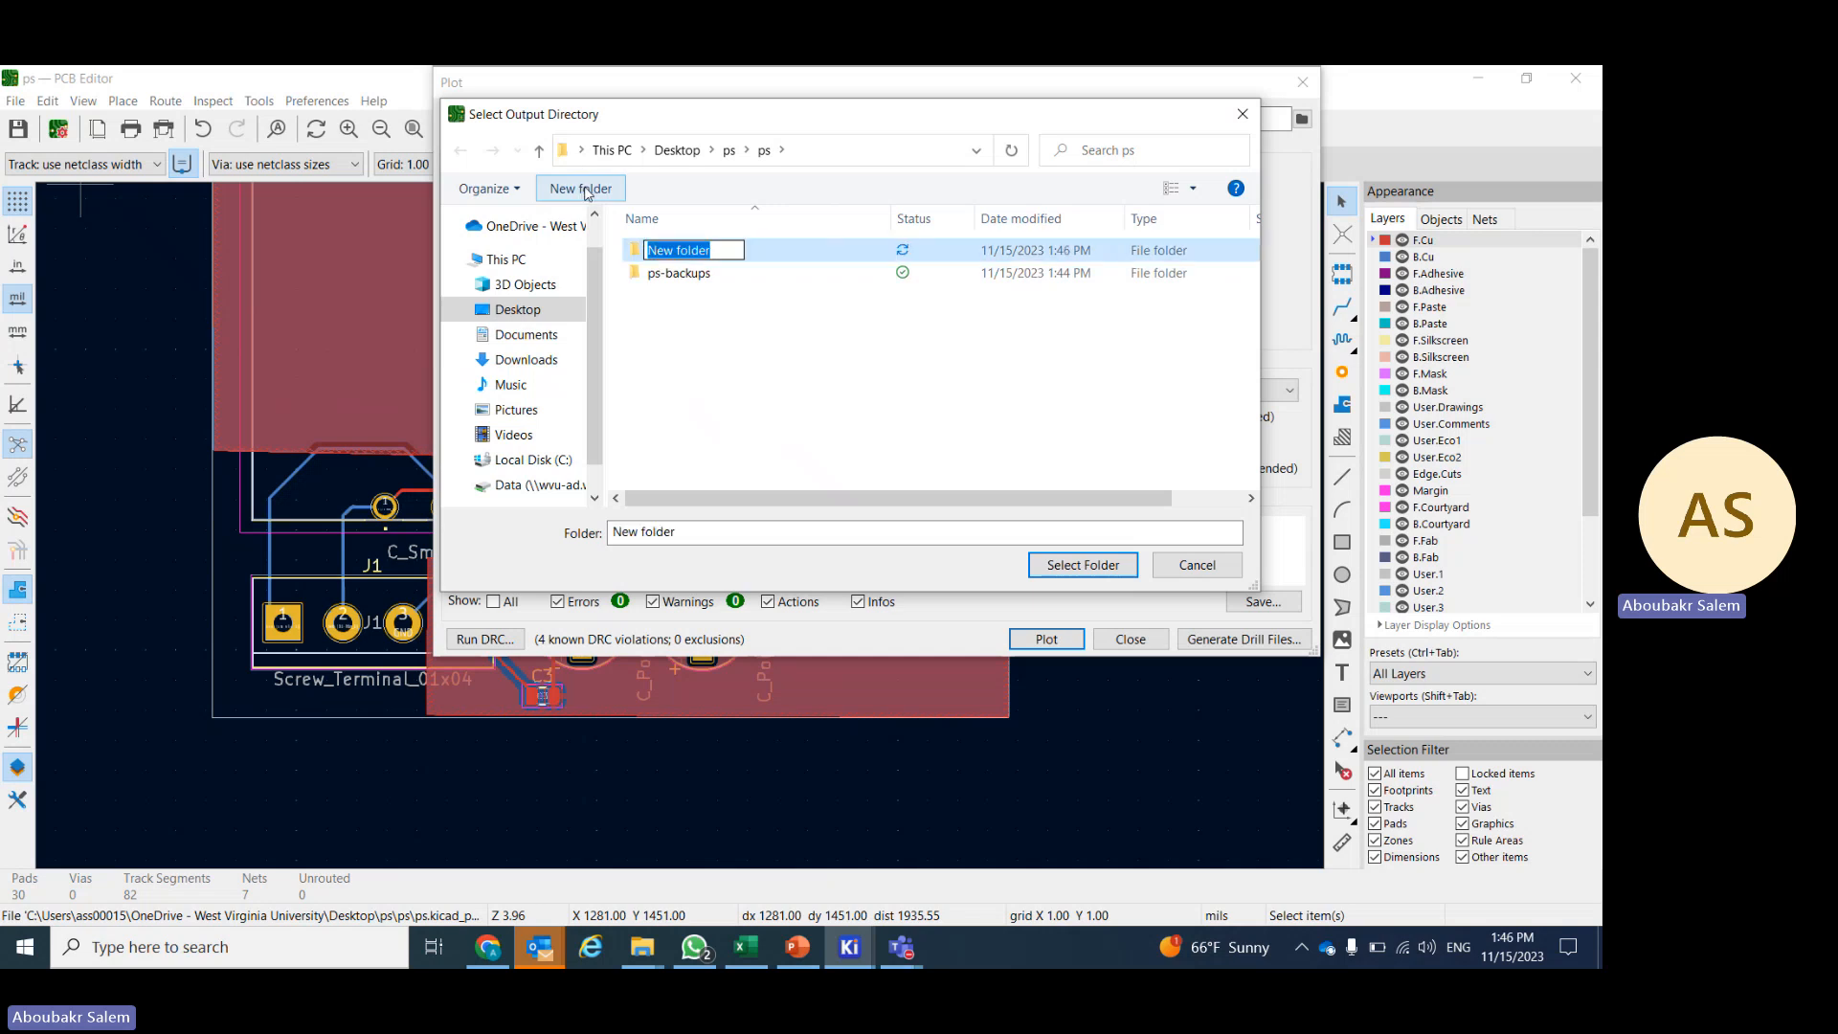
pyautogui.write('gerber')
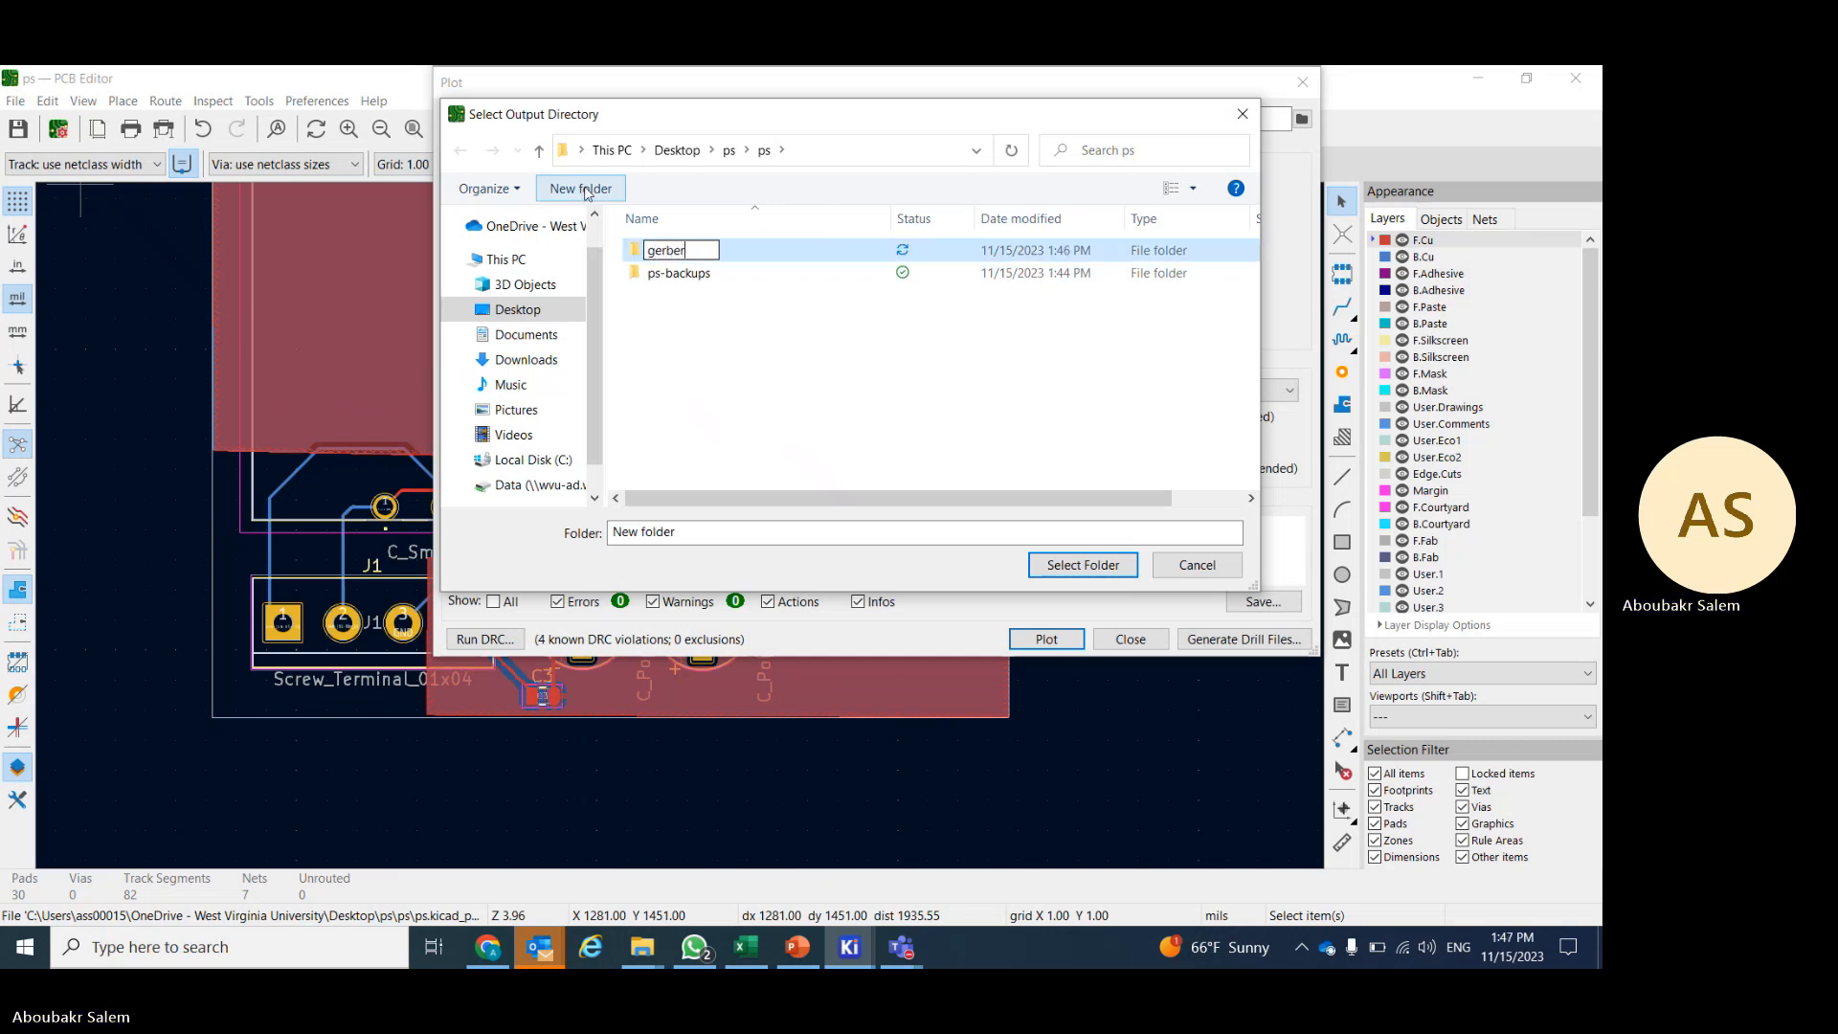
pyautogui.press('Return')
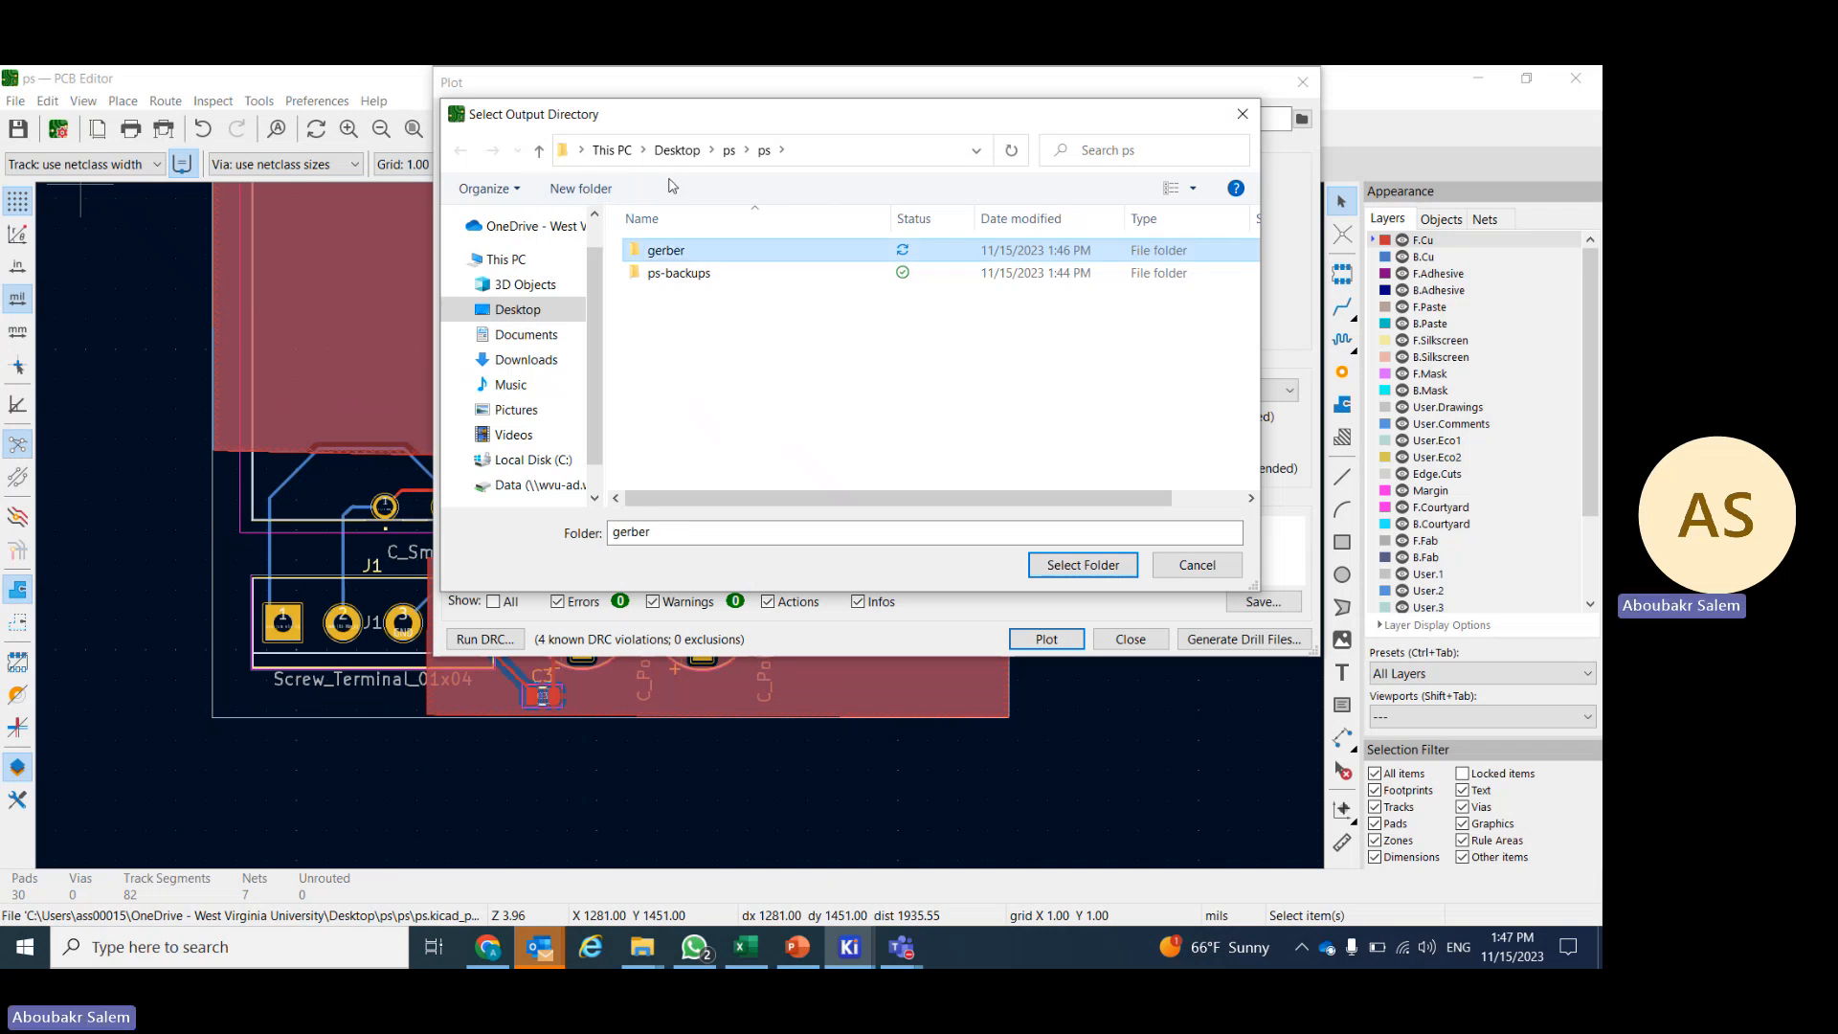
pyautogui.doubleClick(766, 255)
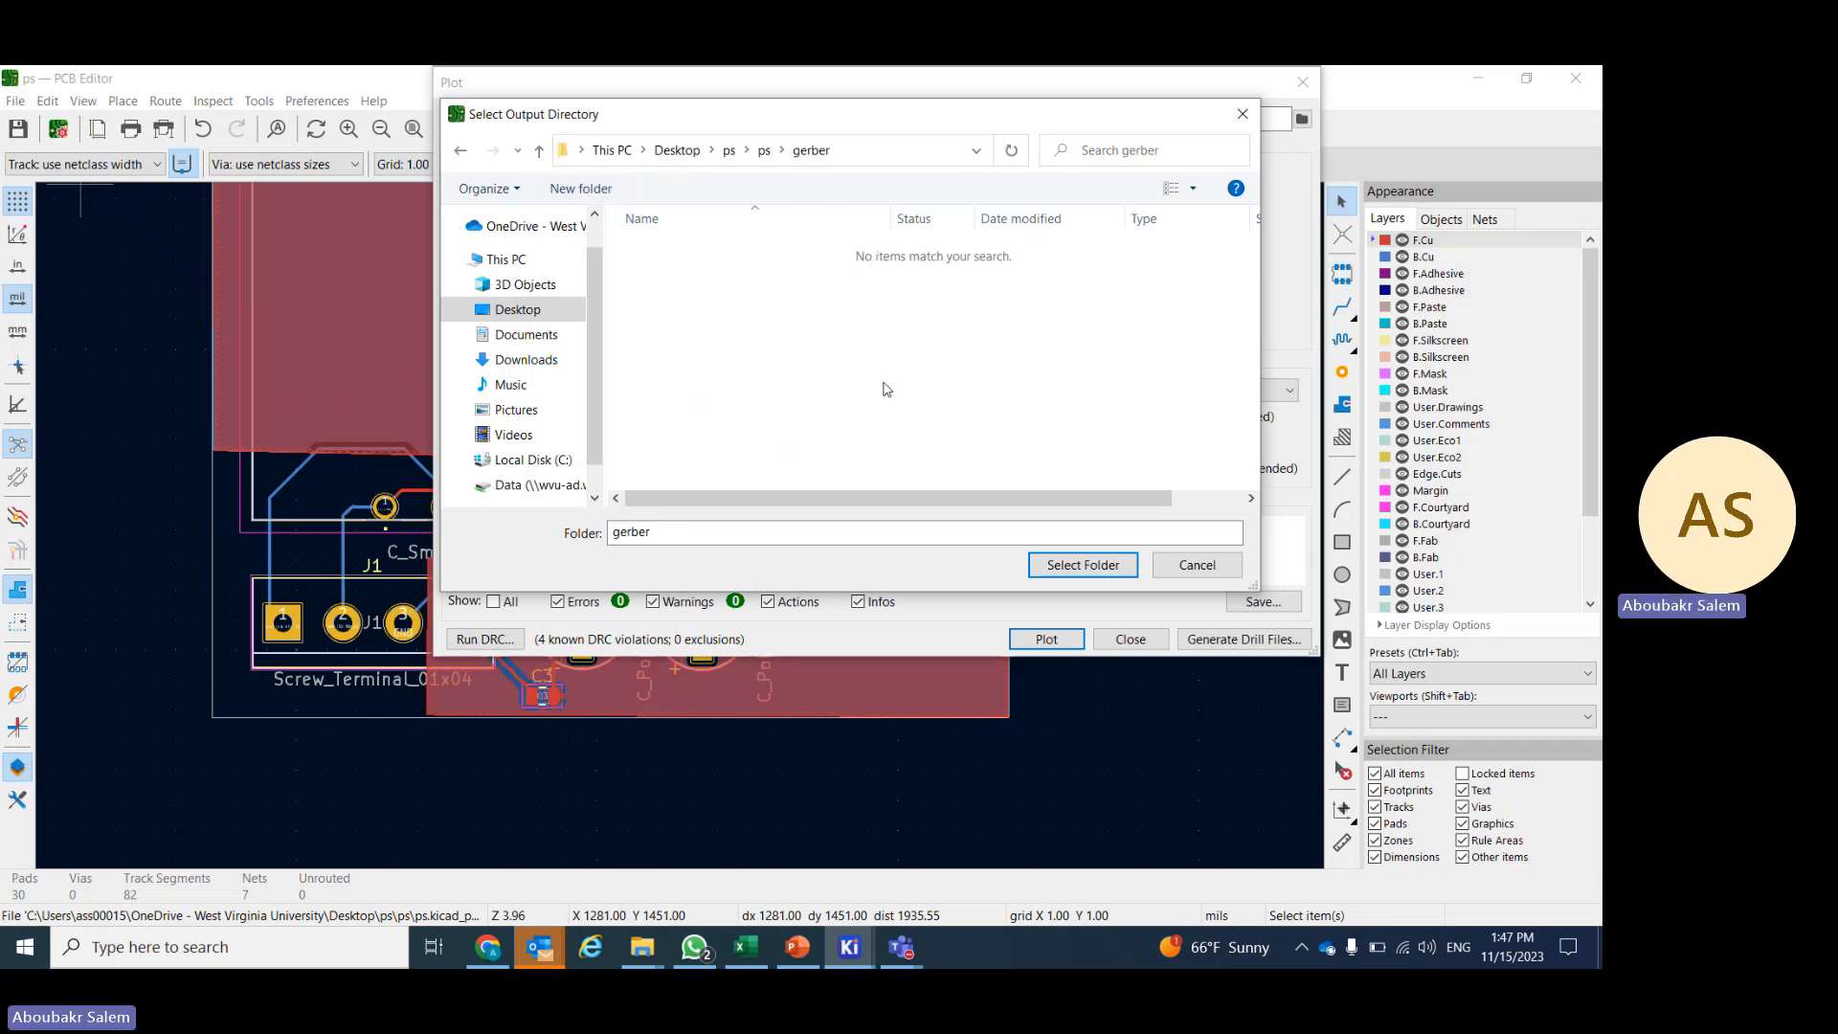
pyautogui.click(1045, 573)
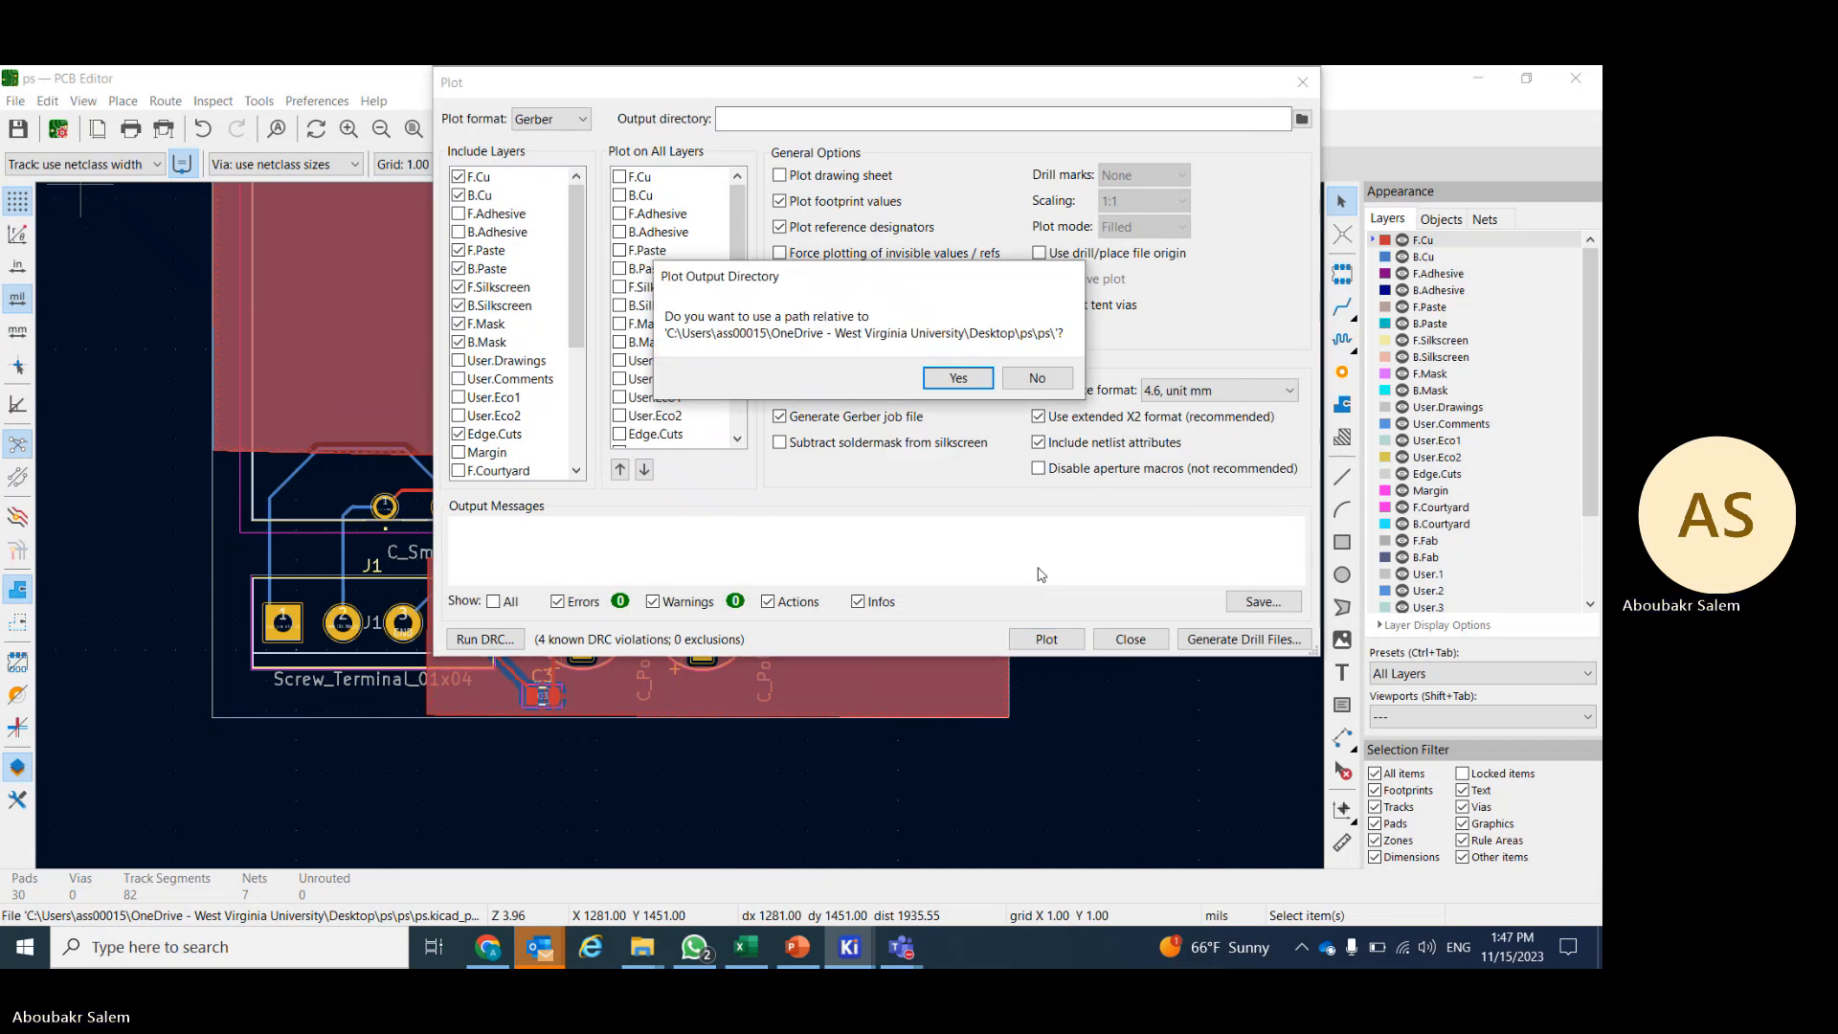
pyautogui.click(948, 380)
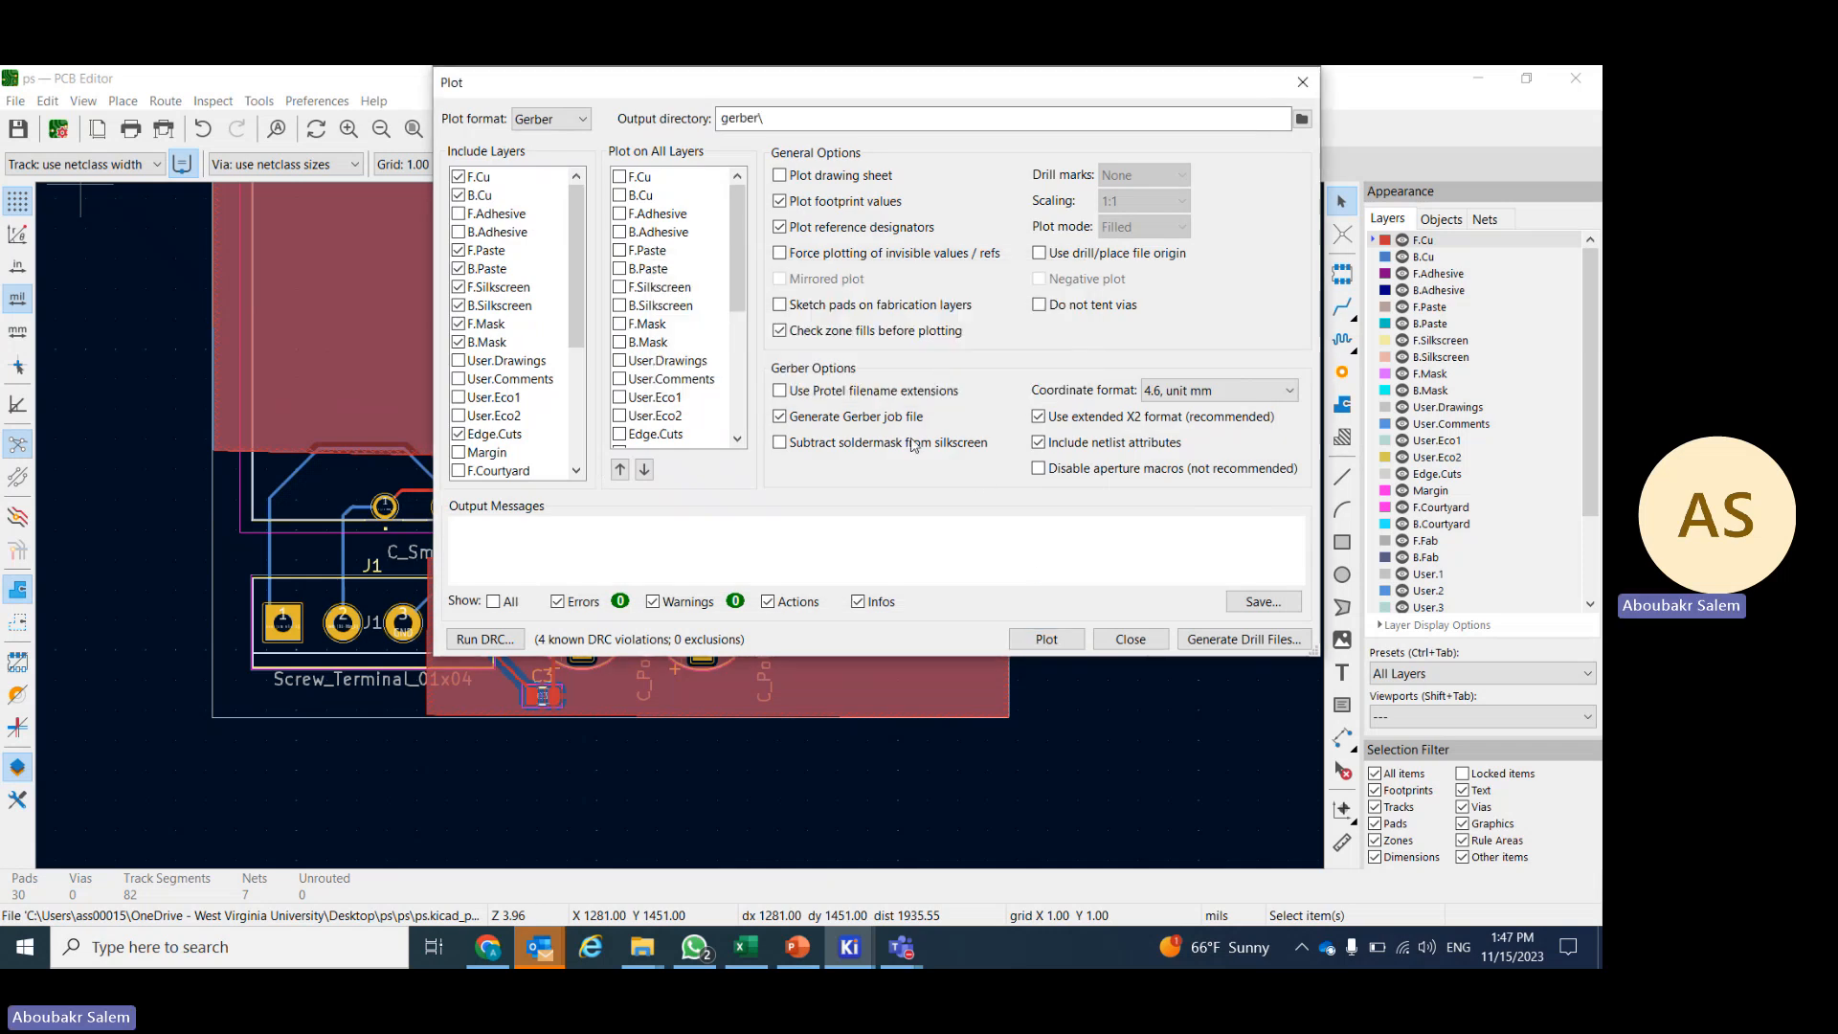
# - Plot the included layers as Gerber files and generate the drill files in the same folder, closing both dialogs
pyautogui.click(1043, 639)
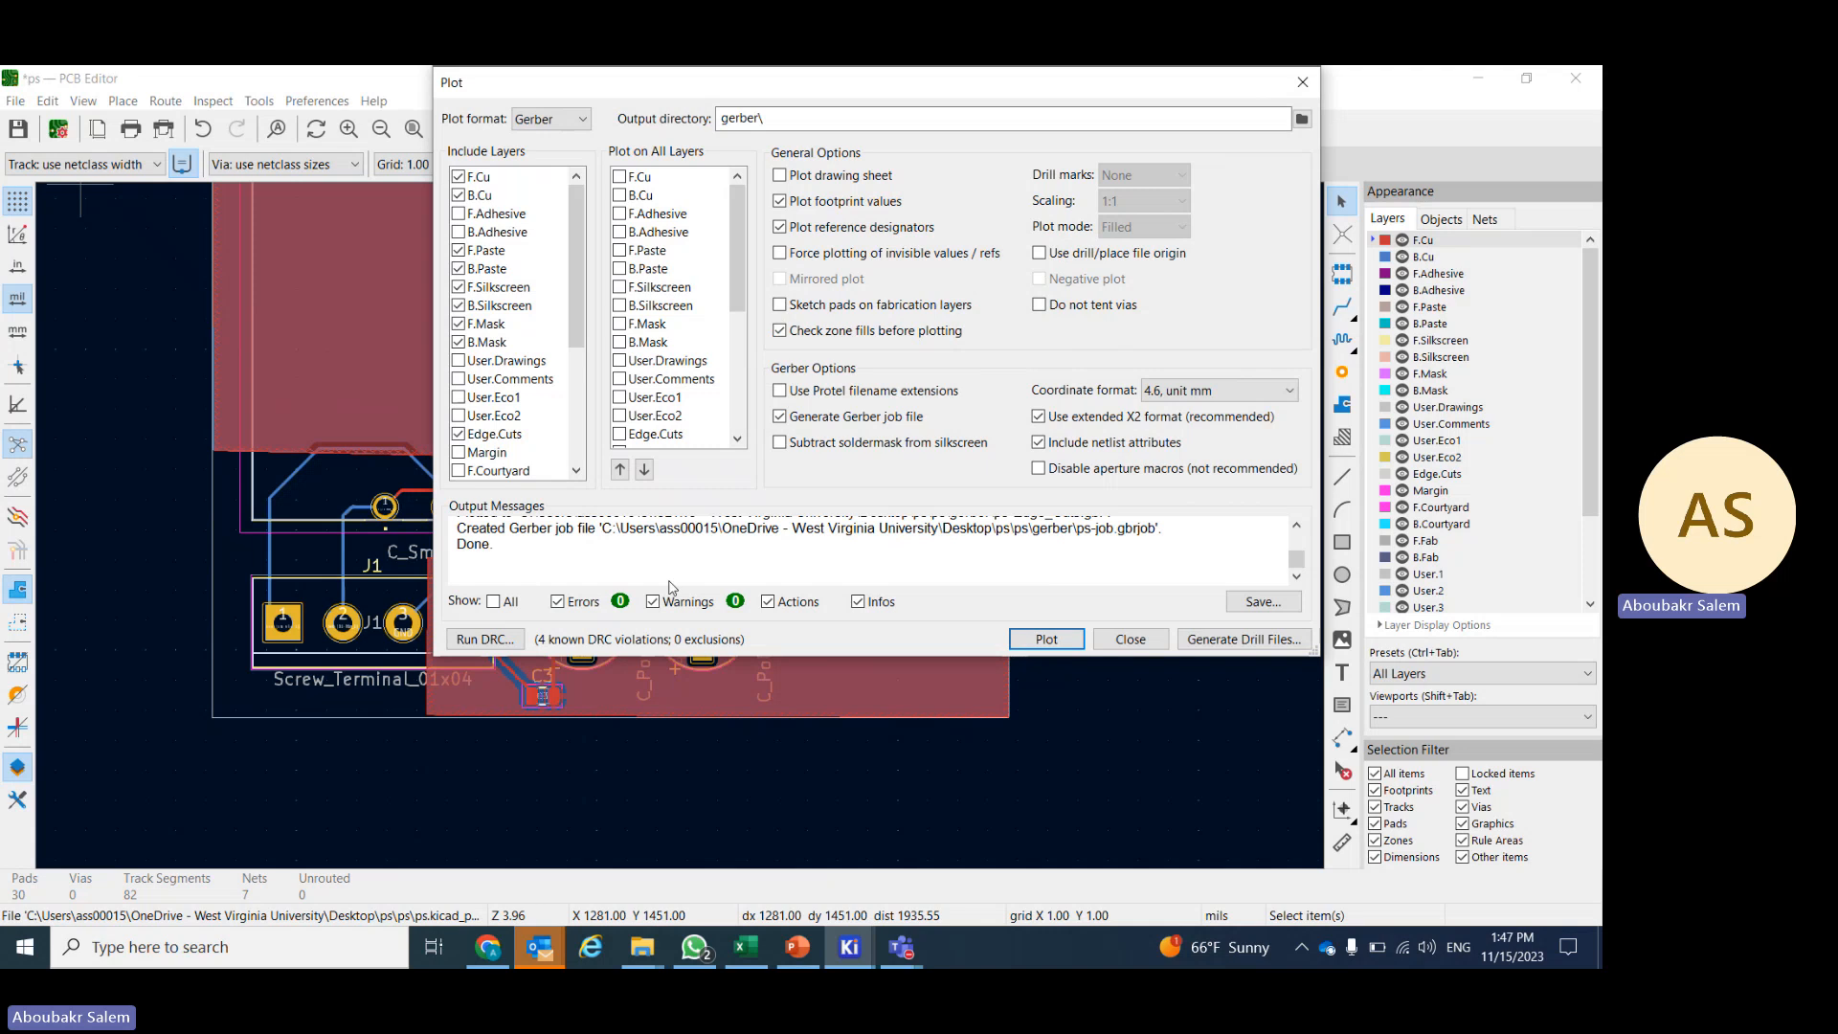
pyautogui.click(1232, 641)
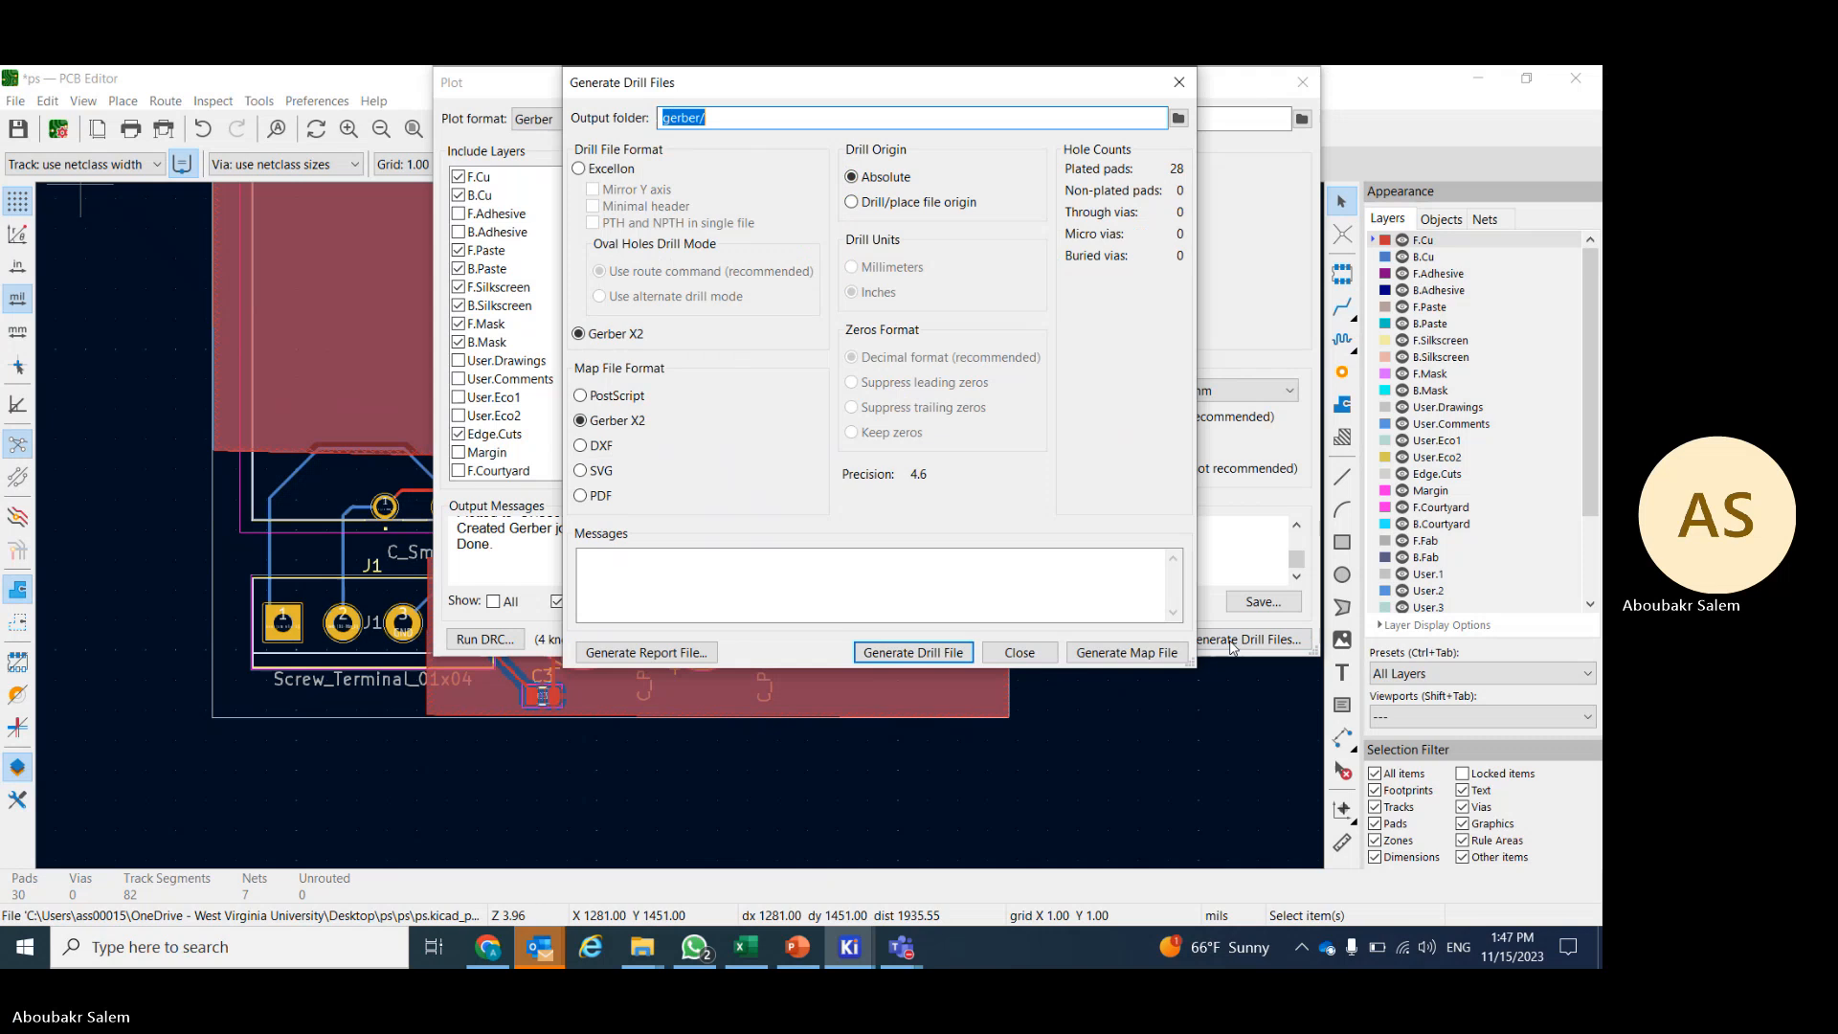
pyautogui.click(904, 655)
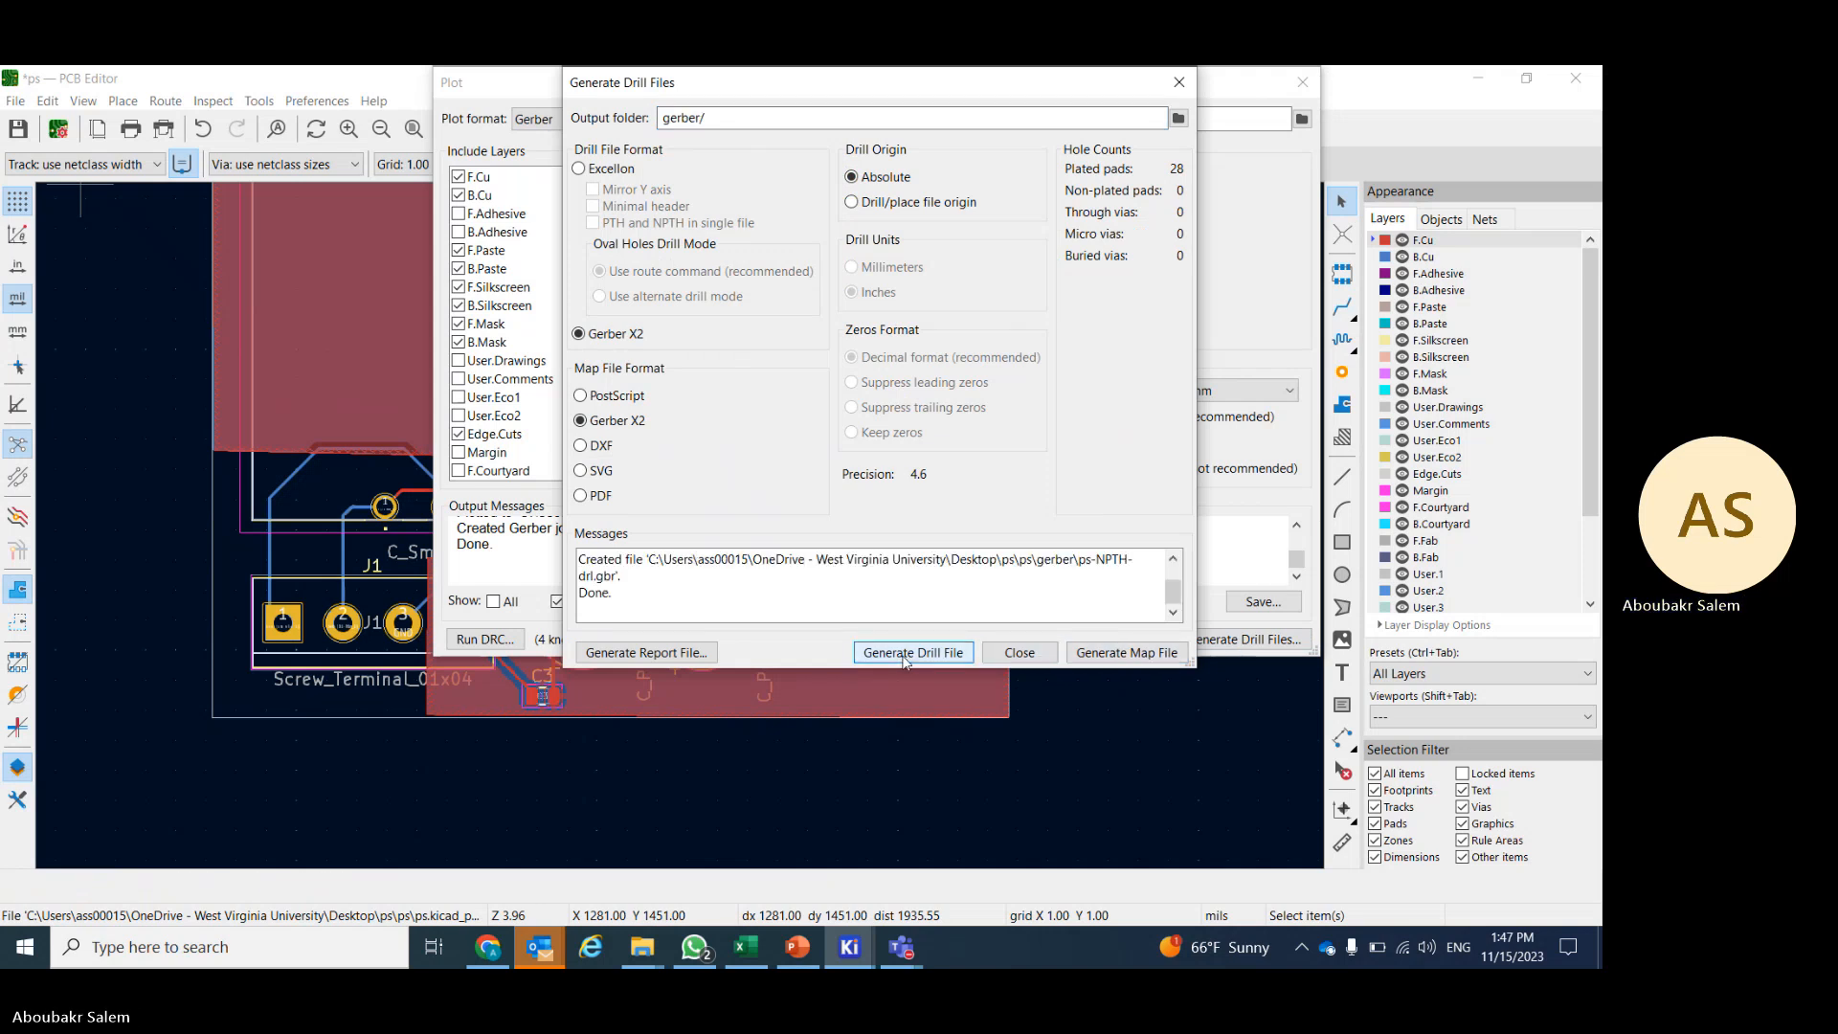
pyautogui.click(1019, 657)
pyautogui.click(1126, 640)
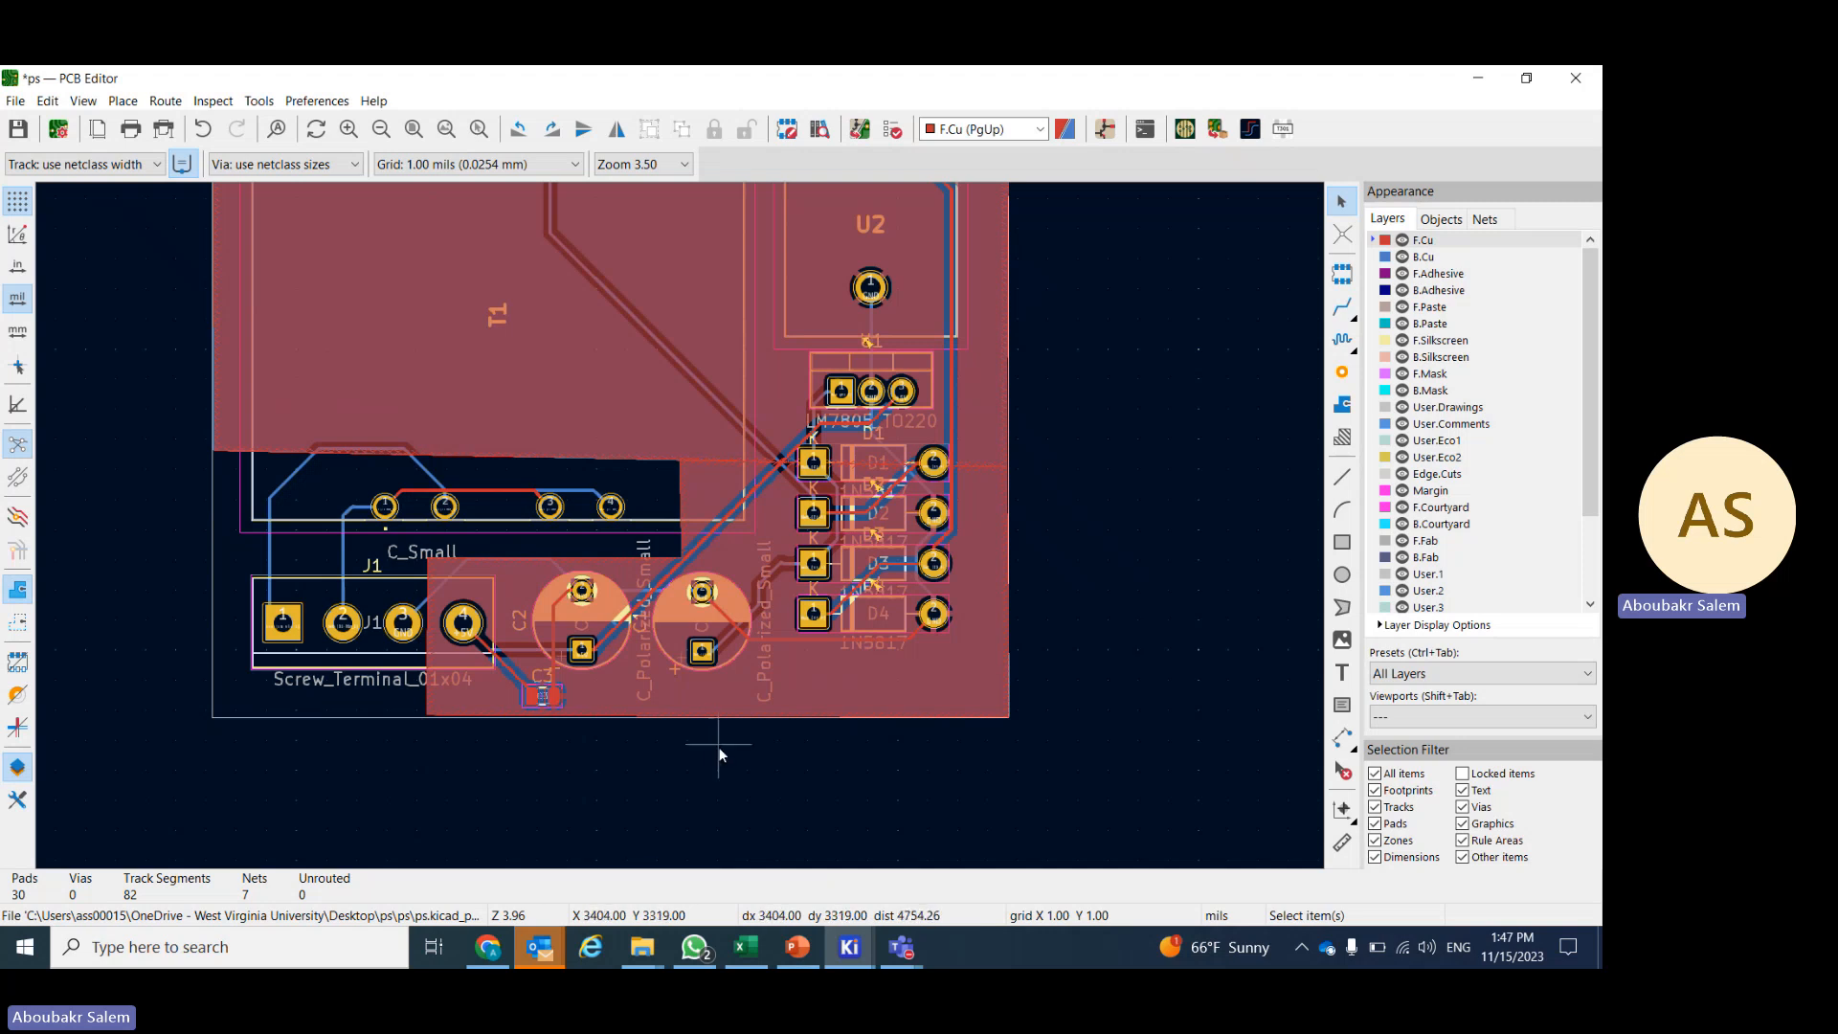
# - Switch to the File Explorer window of the ps project and open its gerber folder
pyautogui.moveTo(642, 947)
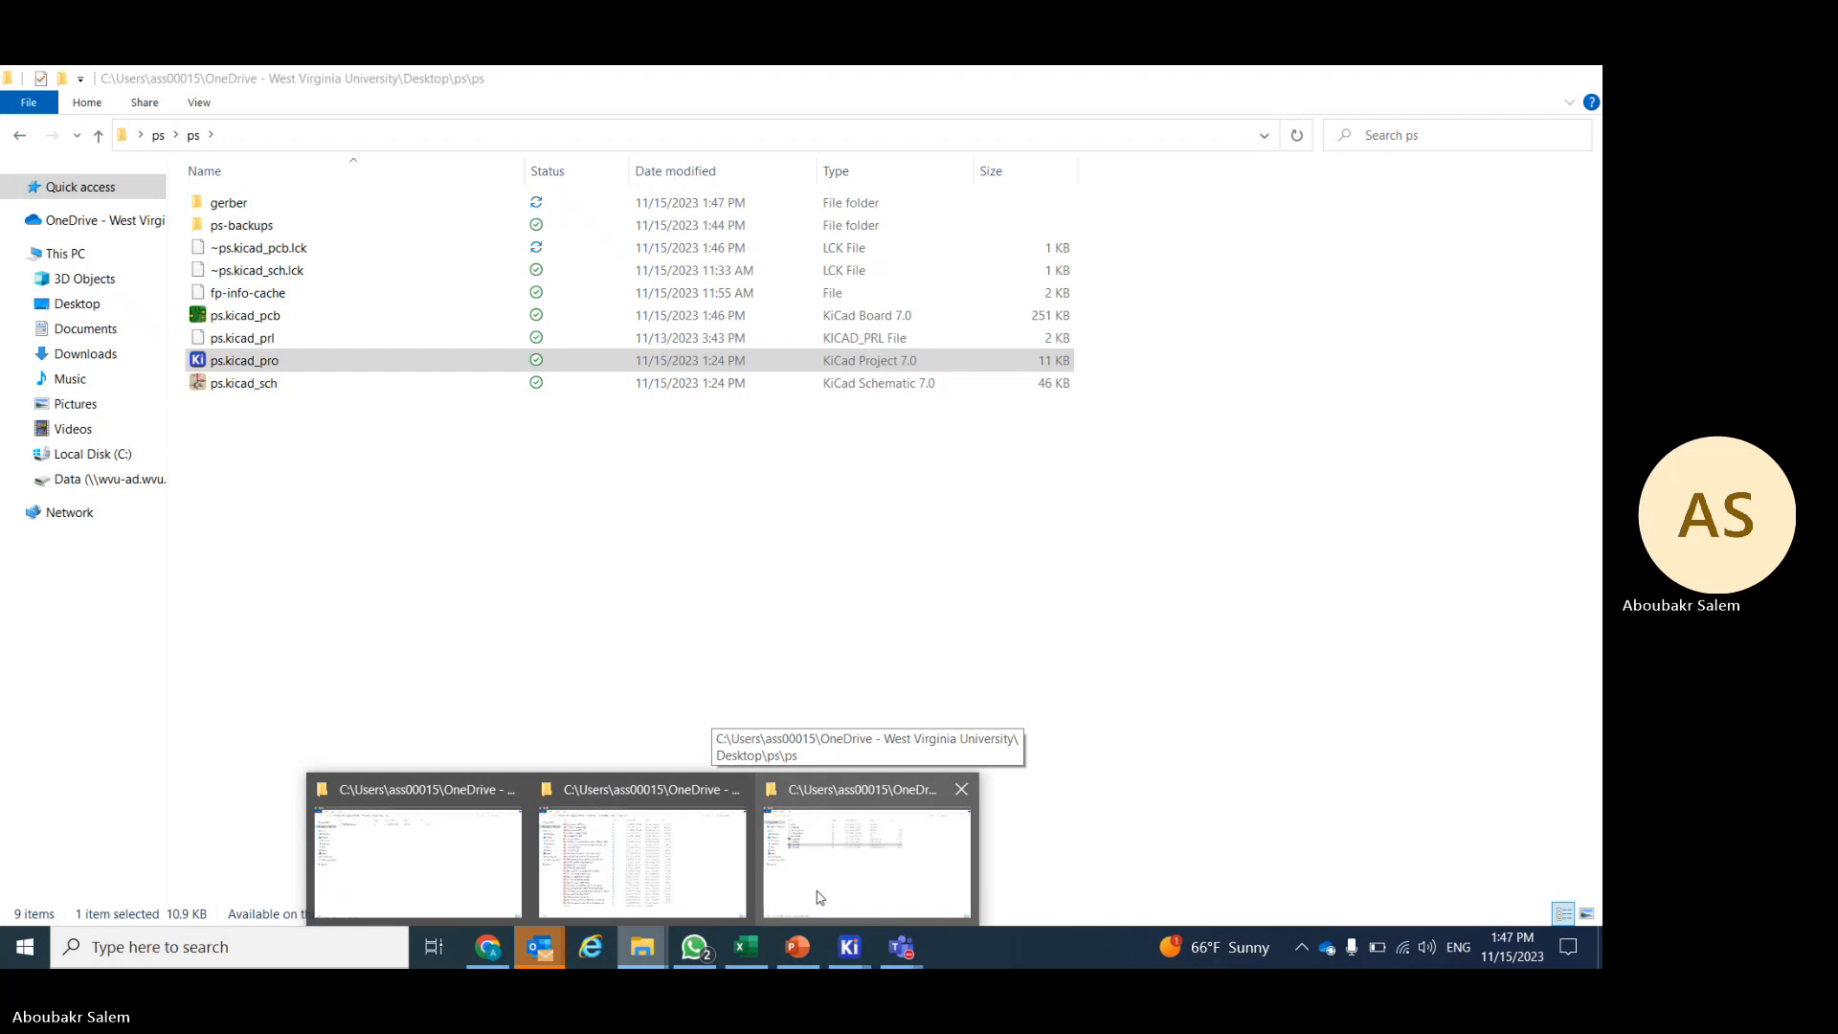
pyautogui.click(819, 897)
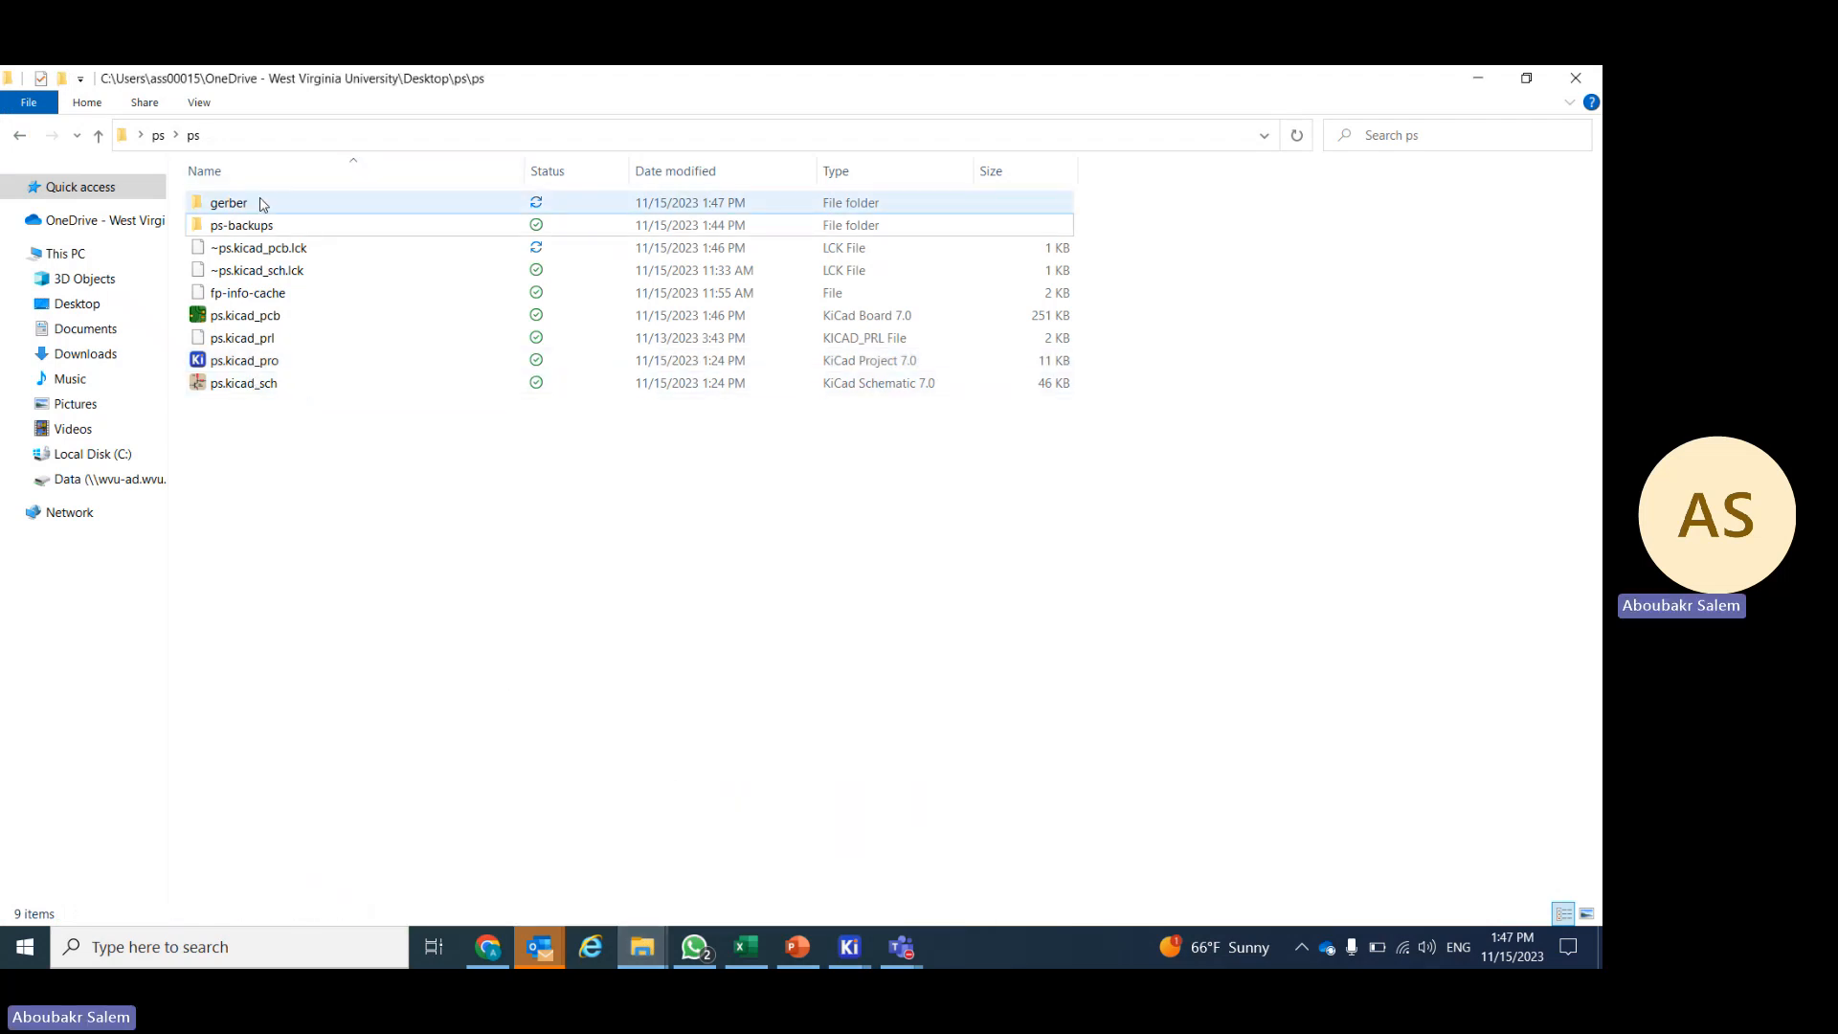
pyautogui.doubleClick(230, 203)
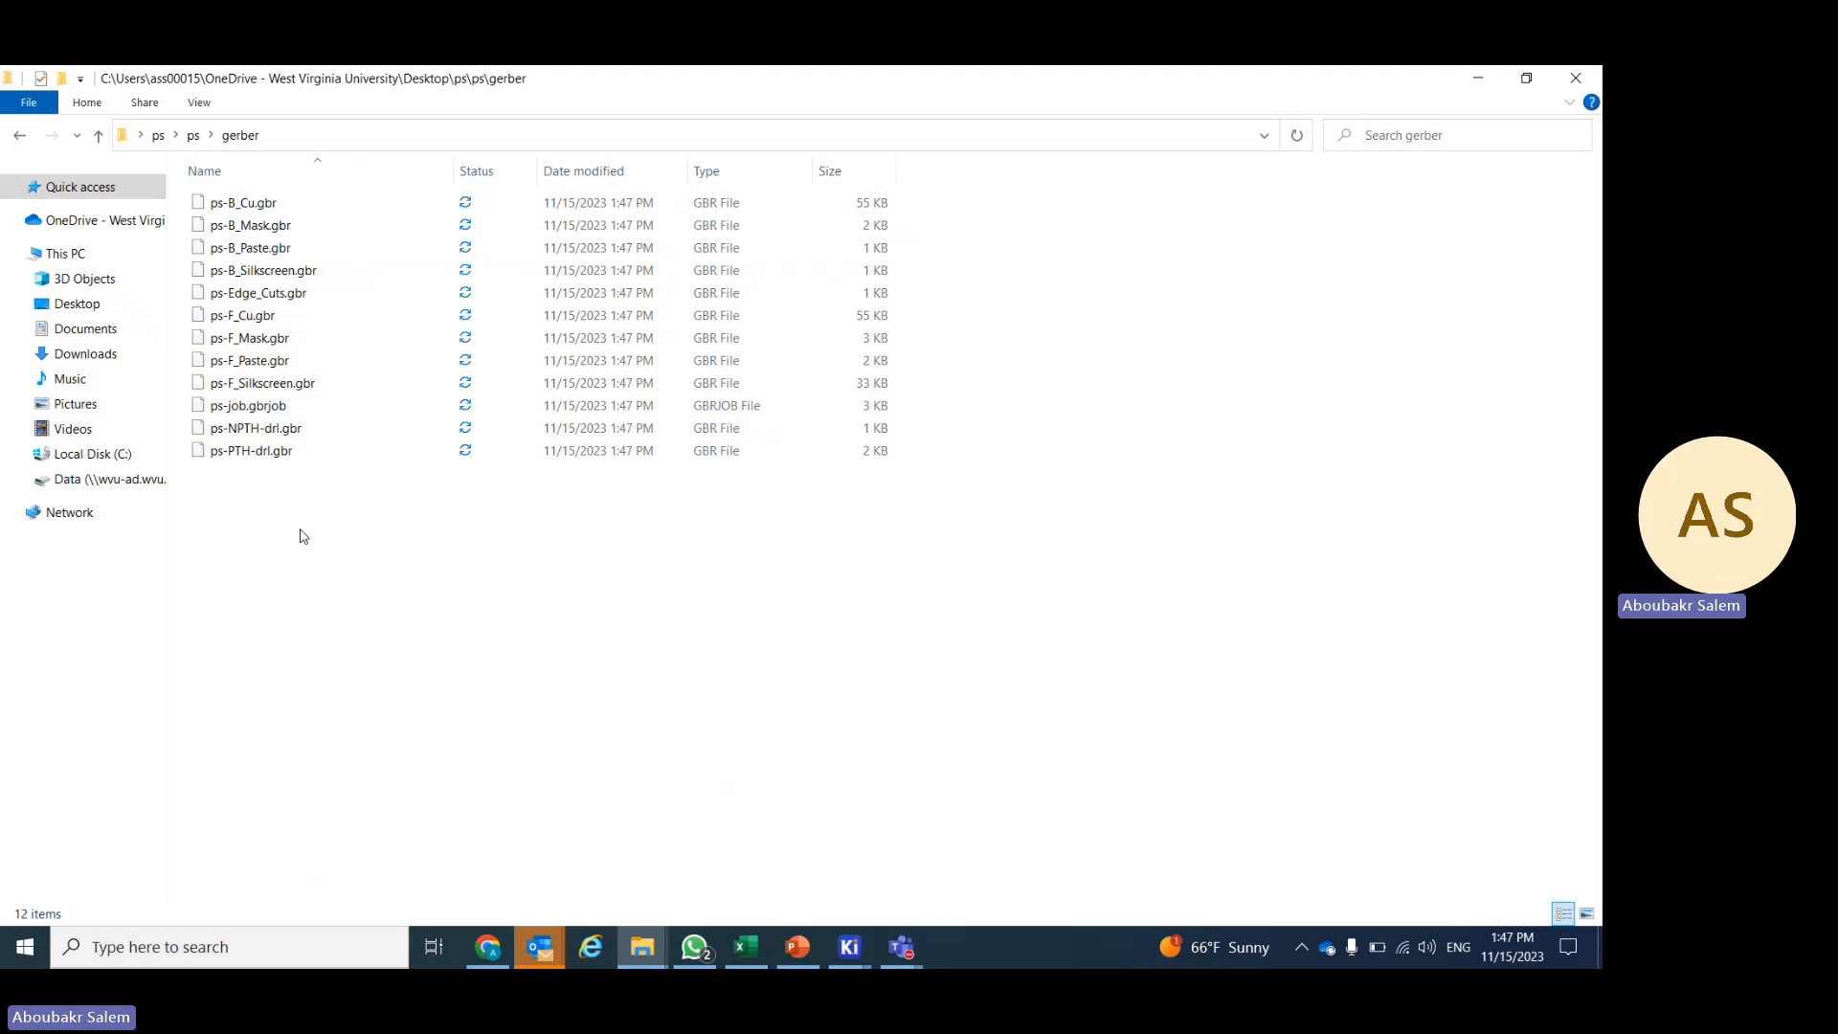
# - Compress all the .gbr layer and drill files, excluding ps-job.gbrjob, into a gerber.rar archive
pyautogui.click(271, 446)
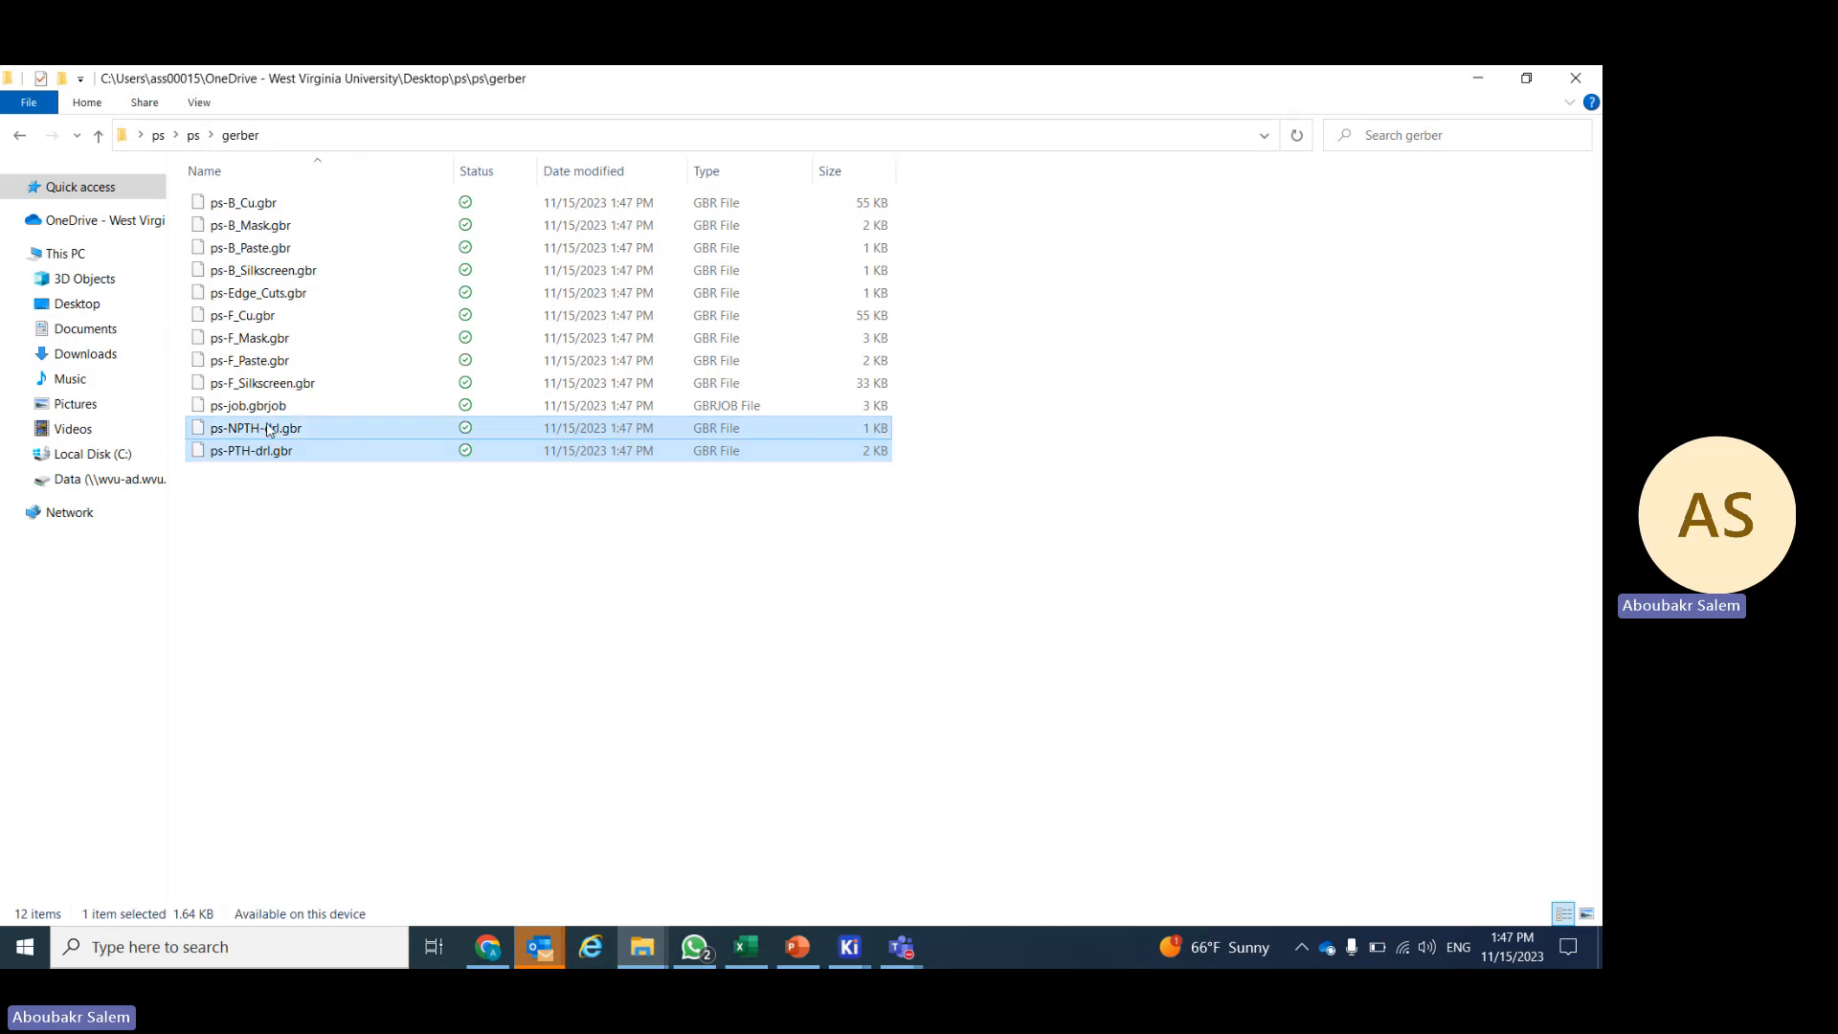
pyautogui.keyDown('ctrl'); pyautogui.click(269, 428); pyautogui.keyUp('ctrl')
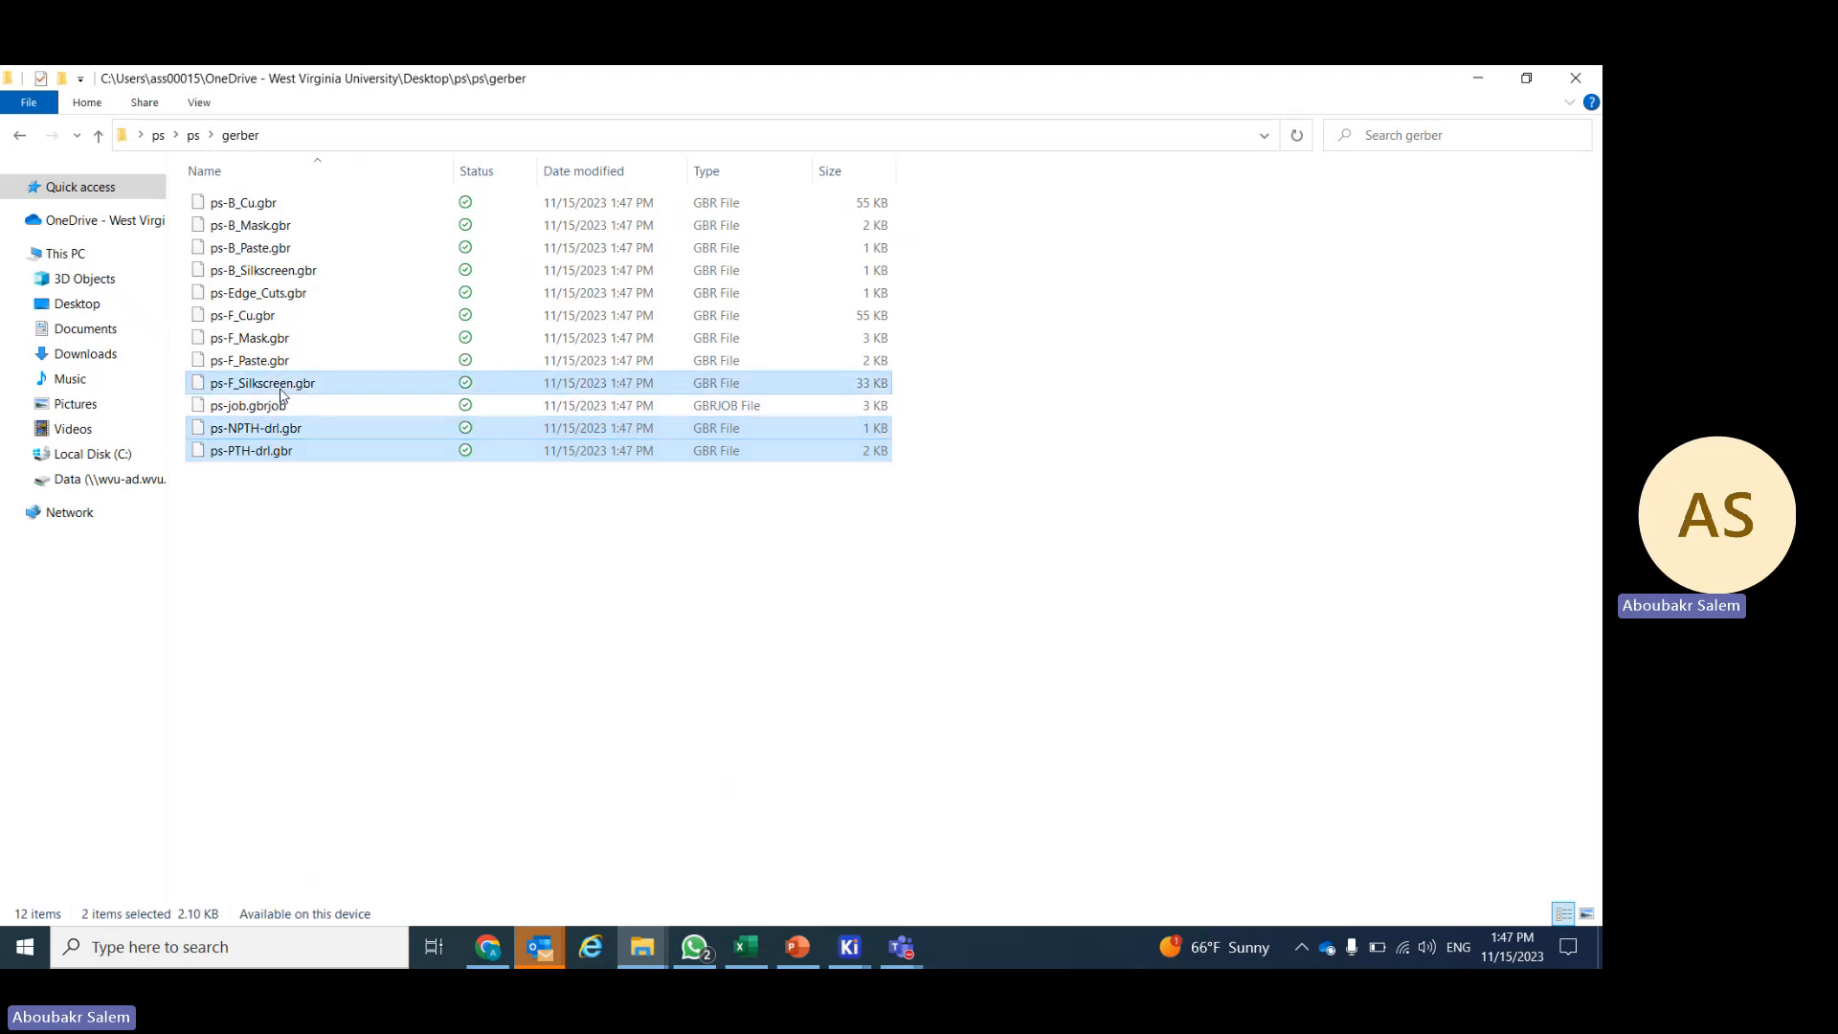
pyautogui.keyDown('ctrl'); pyautogui.click(282, 384); pyautogui.keyUp('ctrl')
pyautogui.keyDown('ctrl'); pyautogui.click(281, 361); pyautogui.keyUp('ctrl')
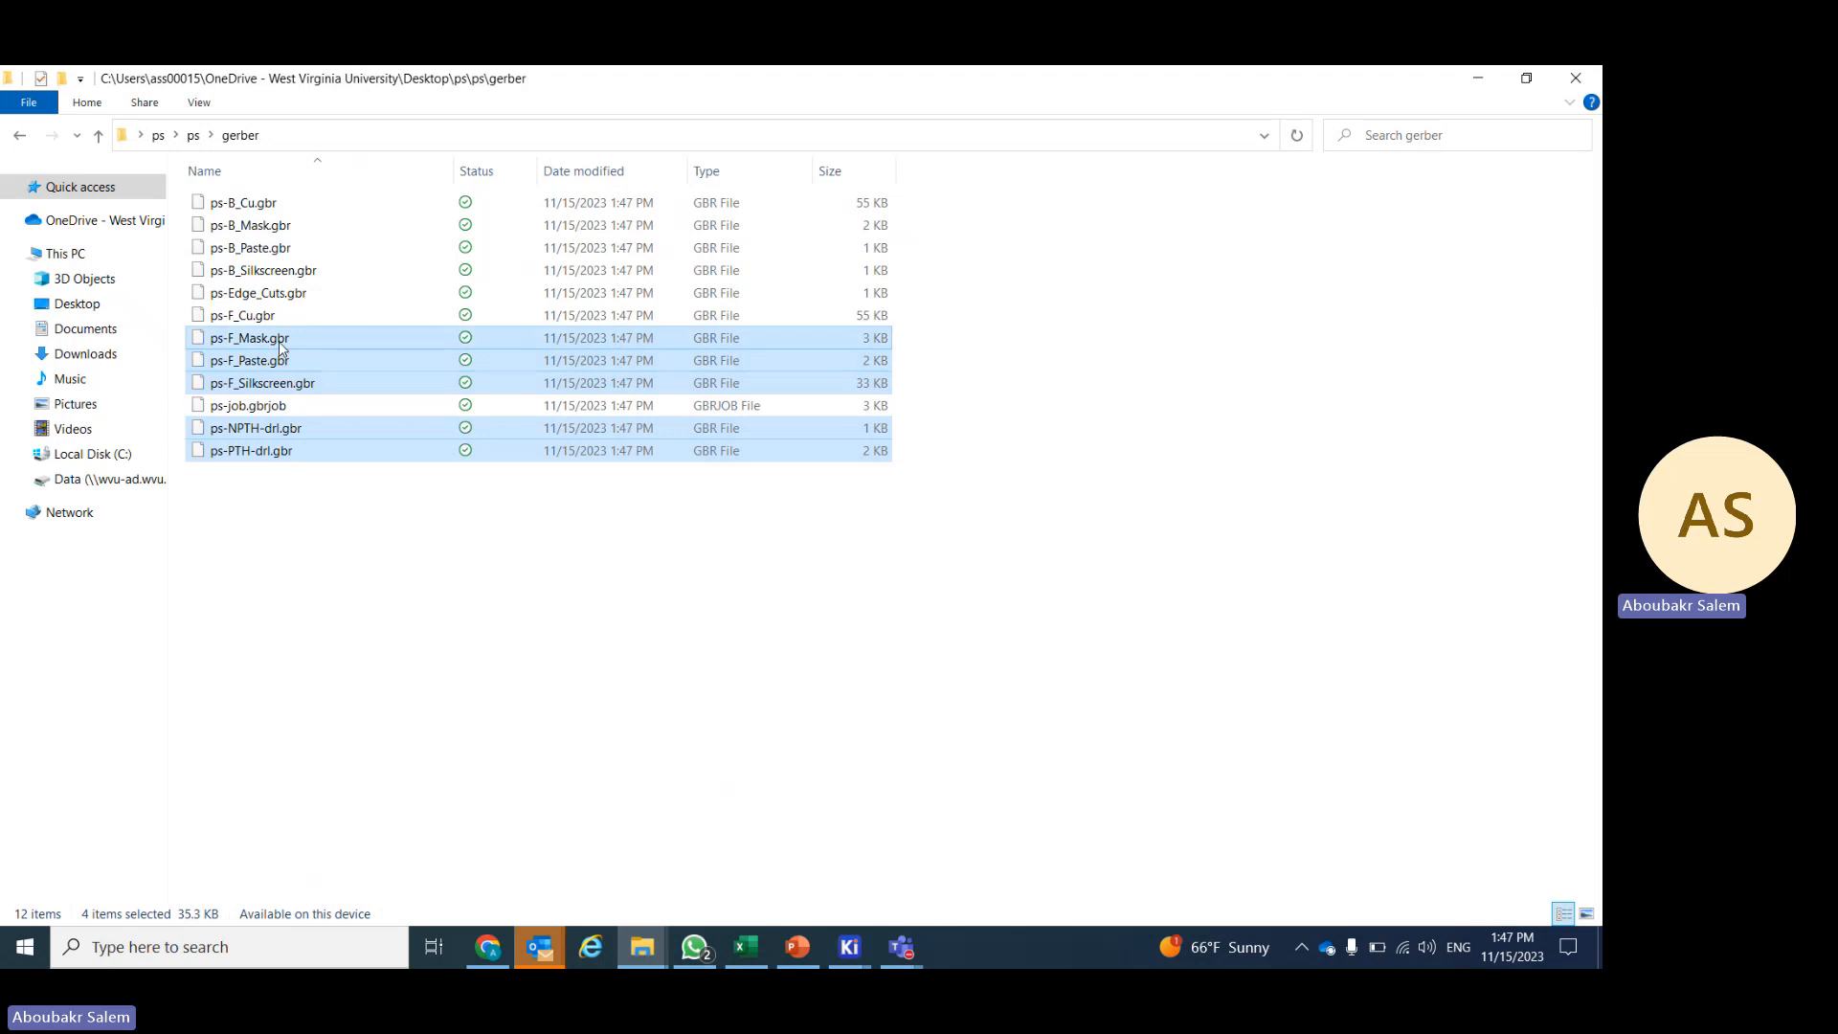
pyautogui.keyDown('ctrl'); pyautogui.click(282, 341); pyautogui.keyUp('ctrl')
pyautogui.keyDown('ctrl'); pyautogui.click(276, 316); pyautogui.keyUp('ctrl')
pyautogui.keyDown('ctrl'); pyautogui.click(275, 294); pyautogui.keyUp('ctrl')
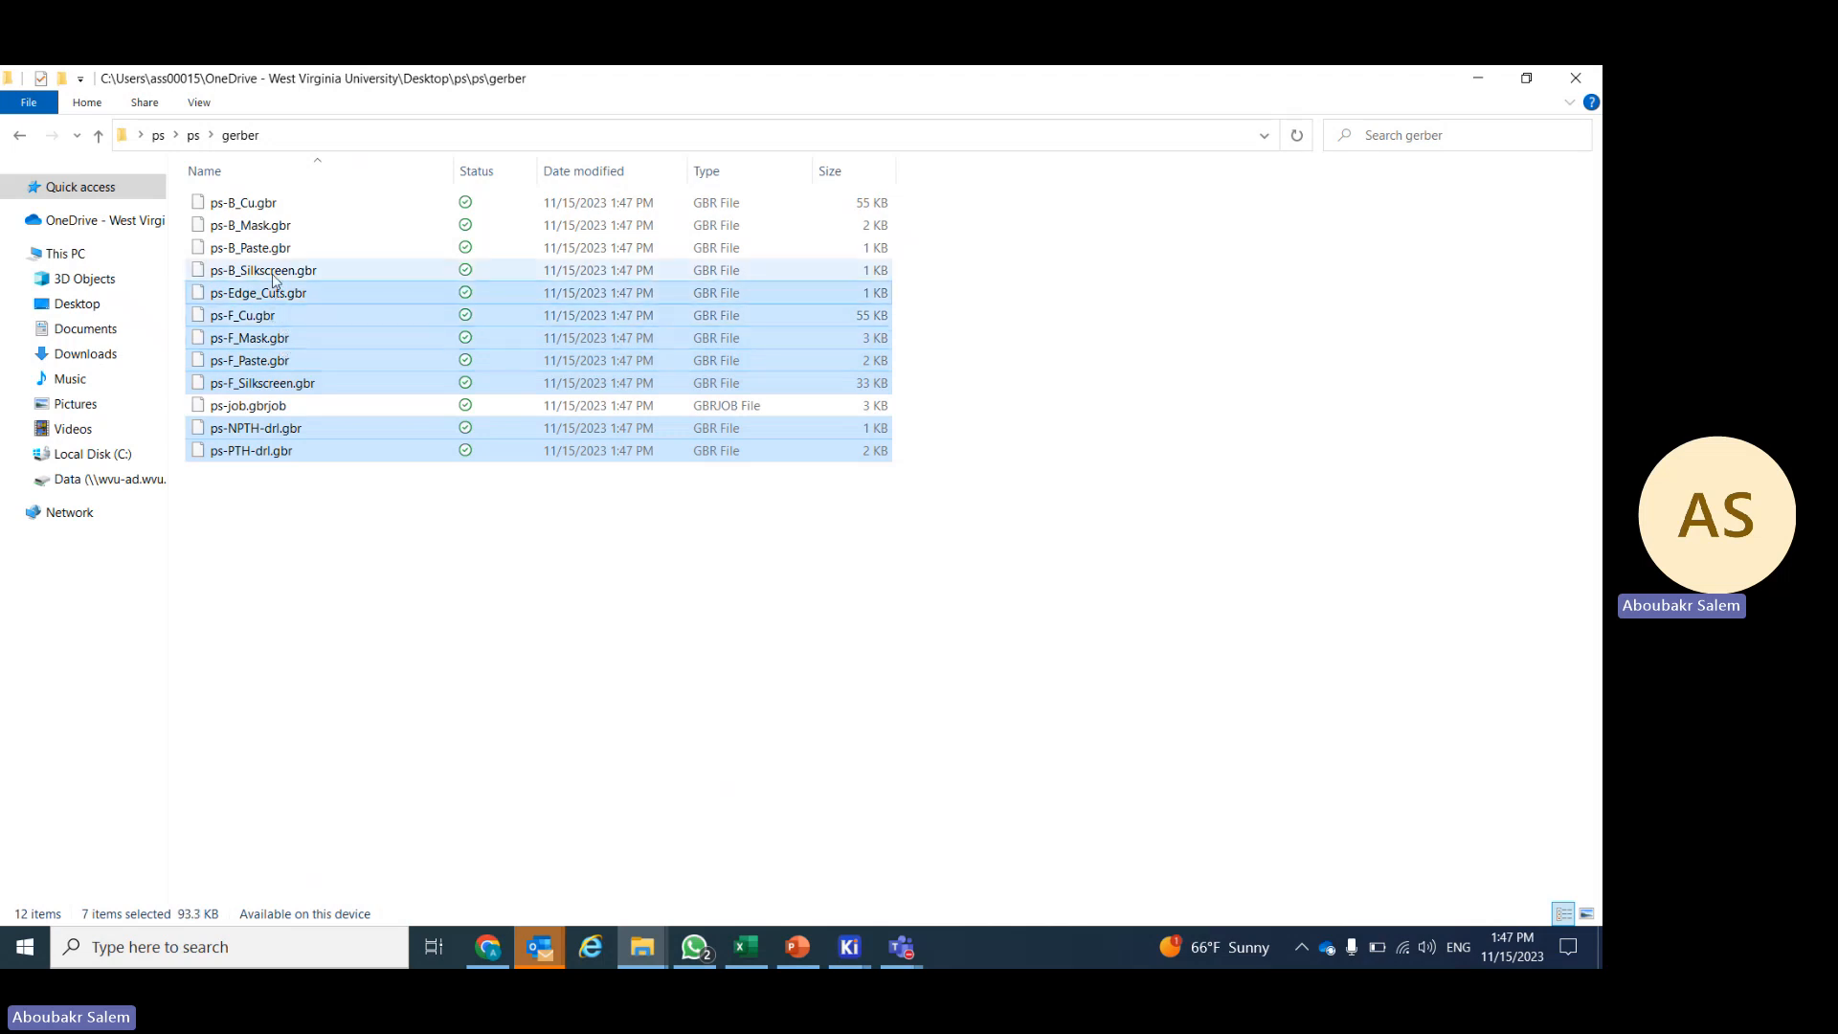
pyautogui.keyDown('ctrl'); pyautogui.click(274, 273); pyautogui.keyUp('ctrl')
pyautogui.keyDown('ctrl'); pyautogui.click(278, 249); pyautogui.keyUp('ctrl')
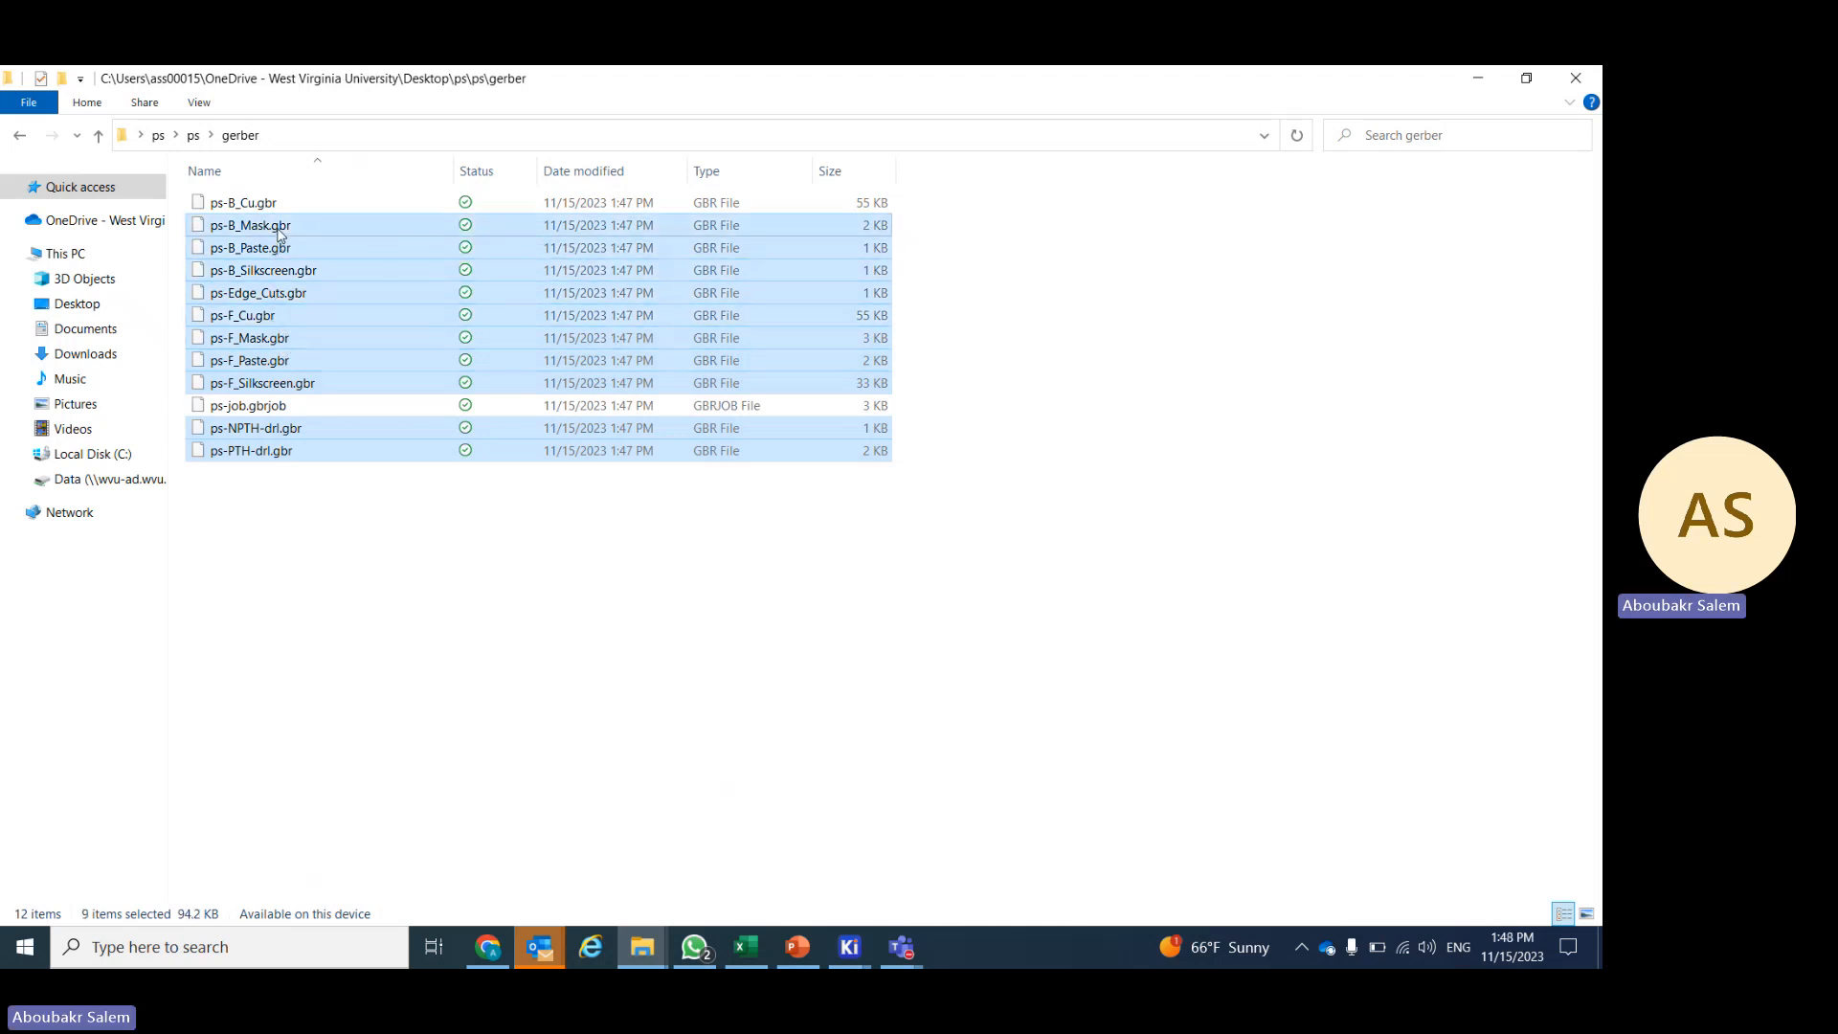
pyautogui.keyDown('ctrl'); pyautogui.click(280, 230); pyautogui.keyUp('ctrl')
pyautogui.keyDown('ctrl'); pyautogui.click(277, 206); pyautogui.keyUp('ctrl')
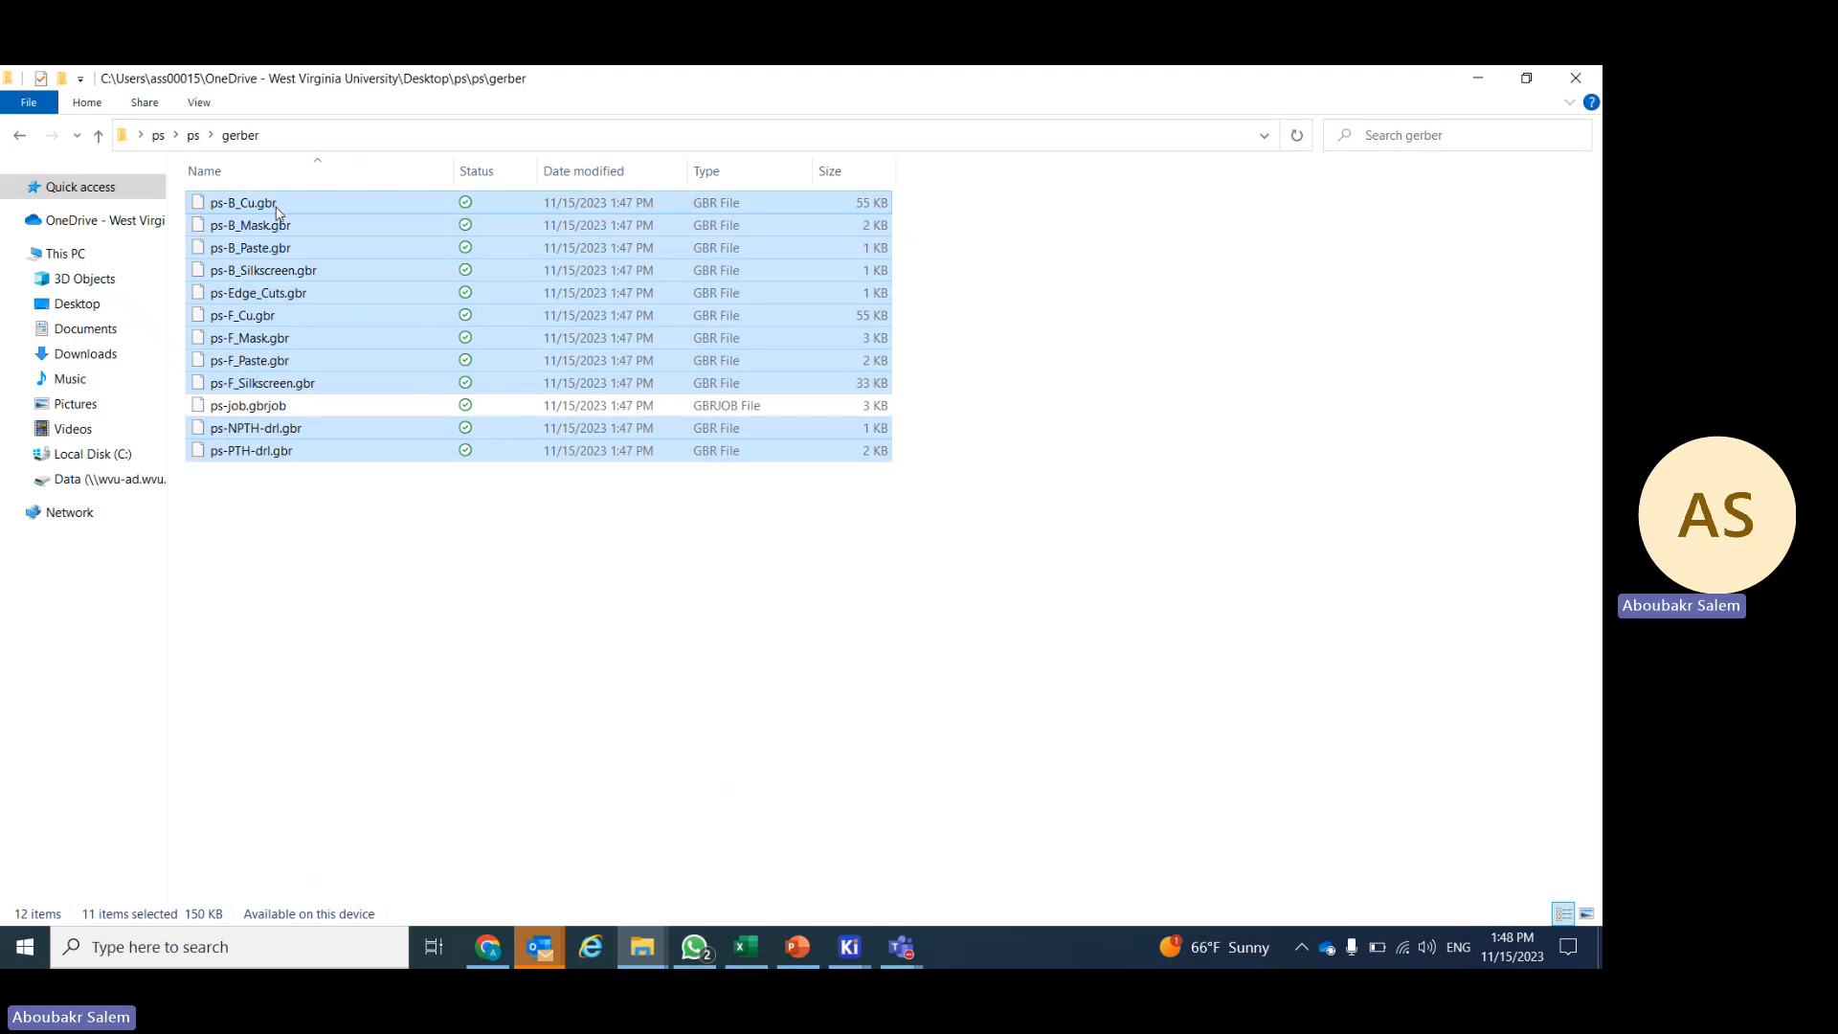
pyautogui.rightClick(277, 210)
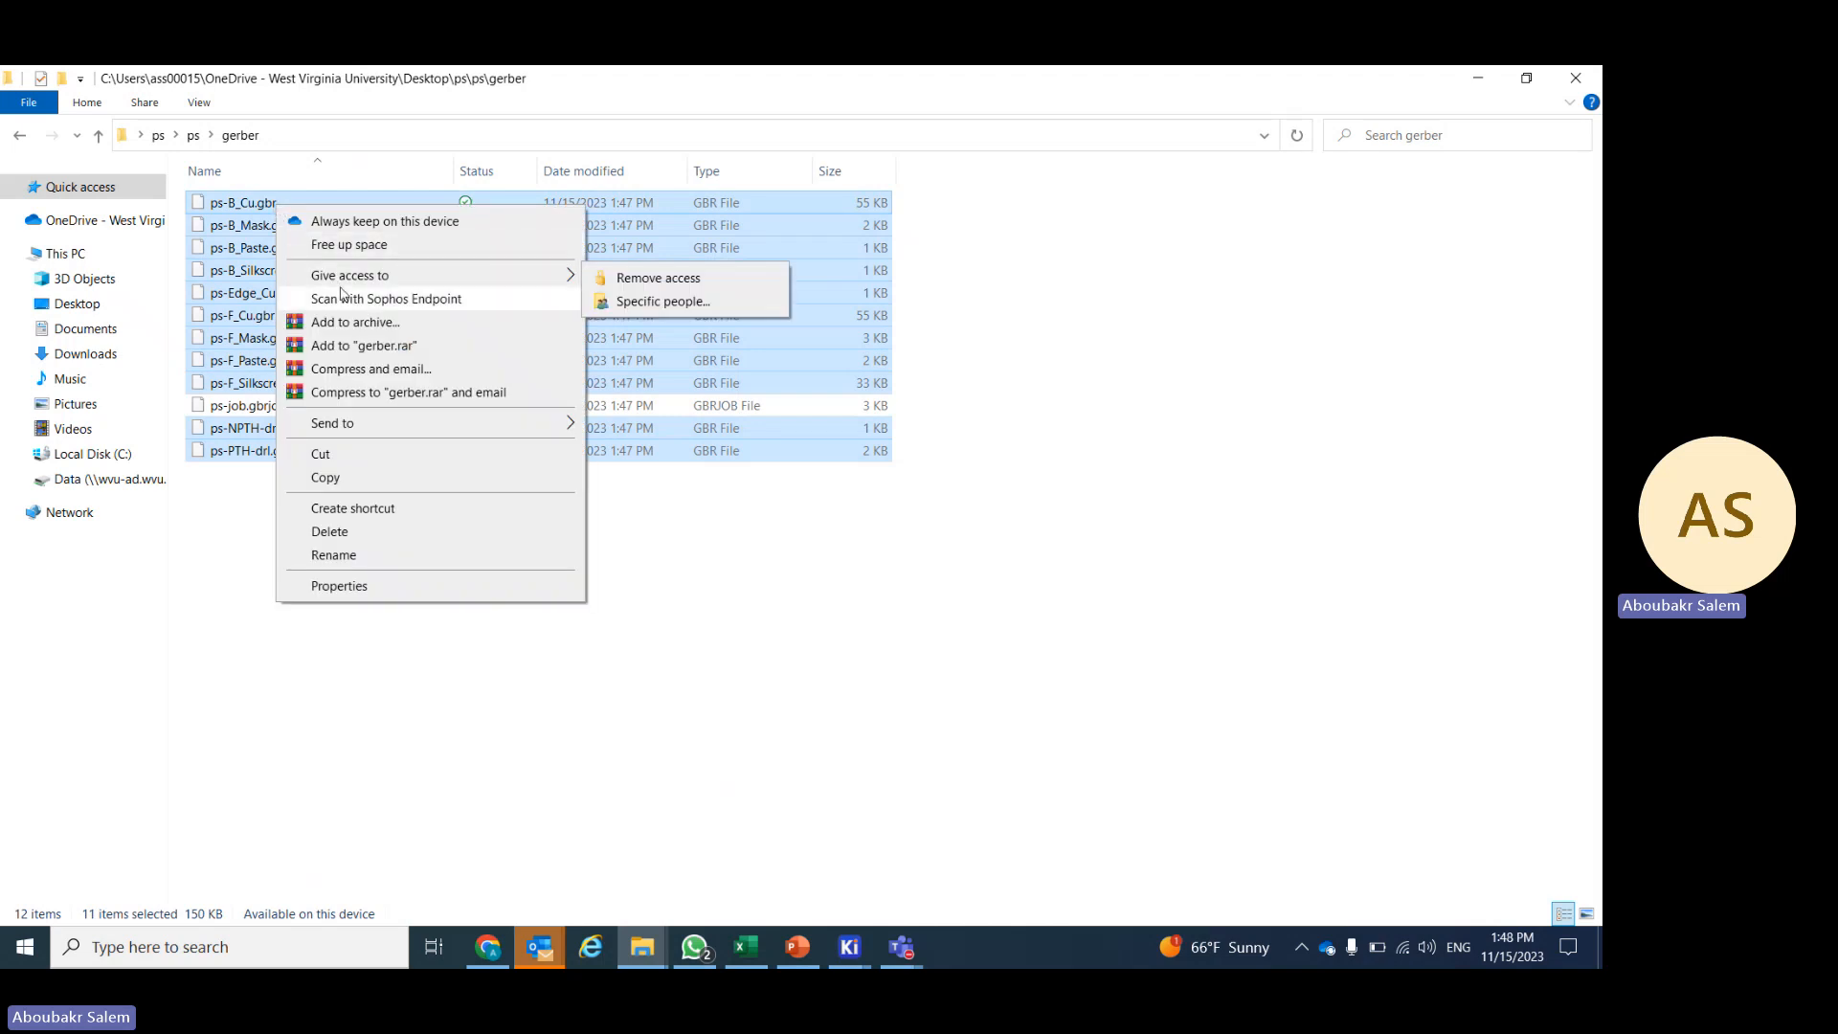
pyautogui.click(438, 349)
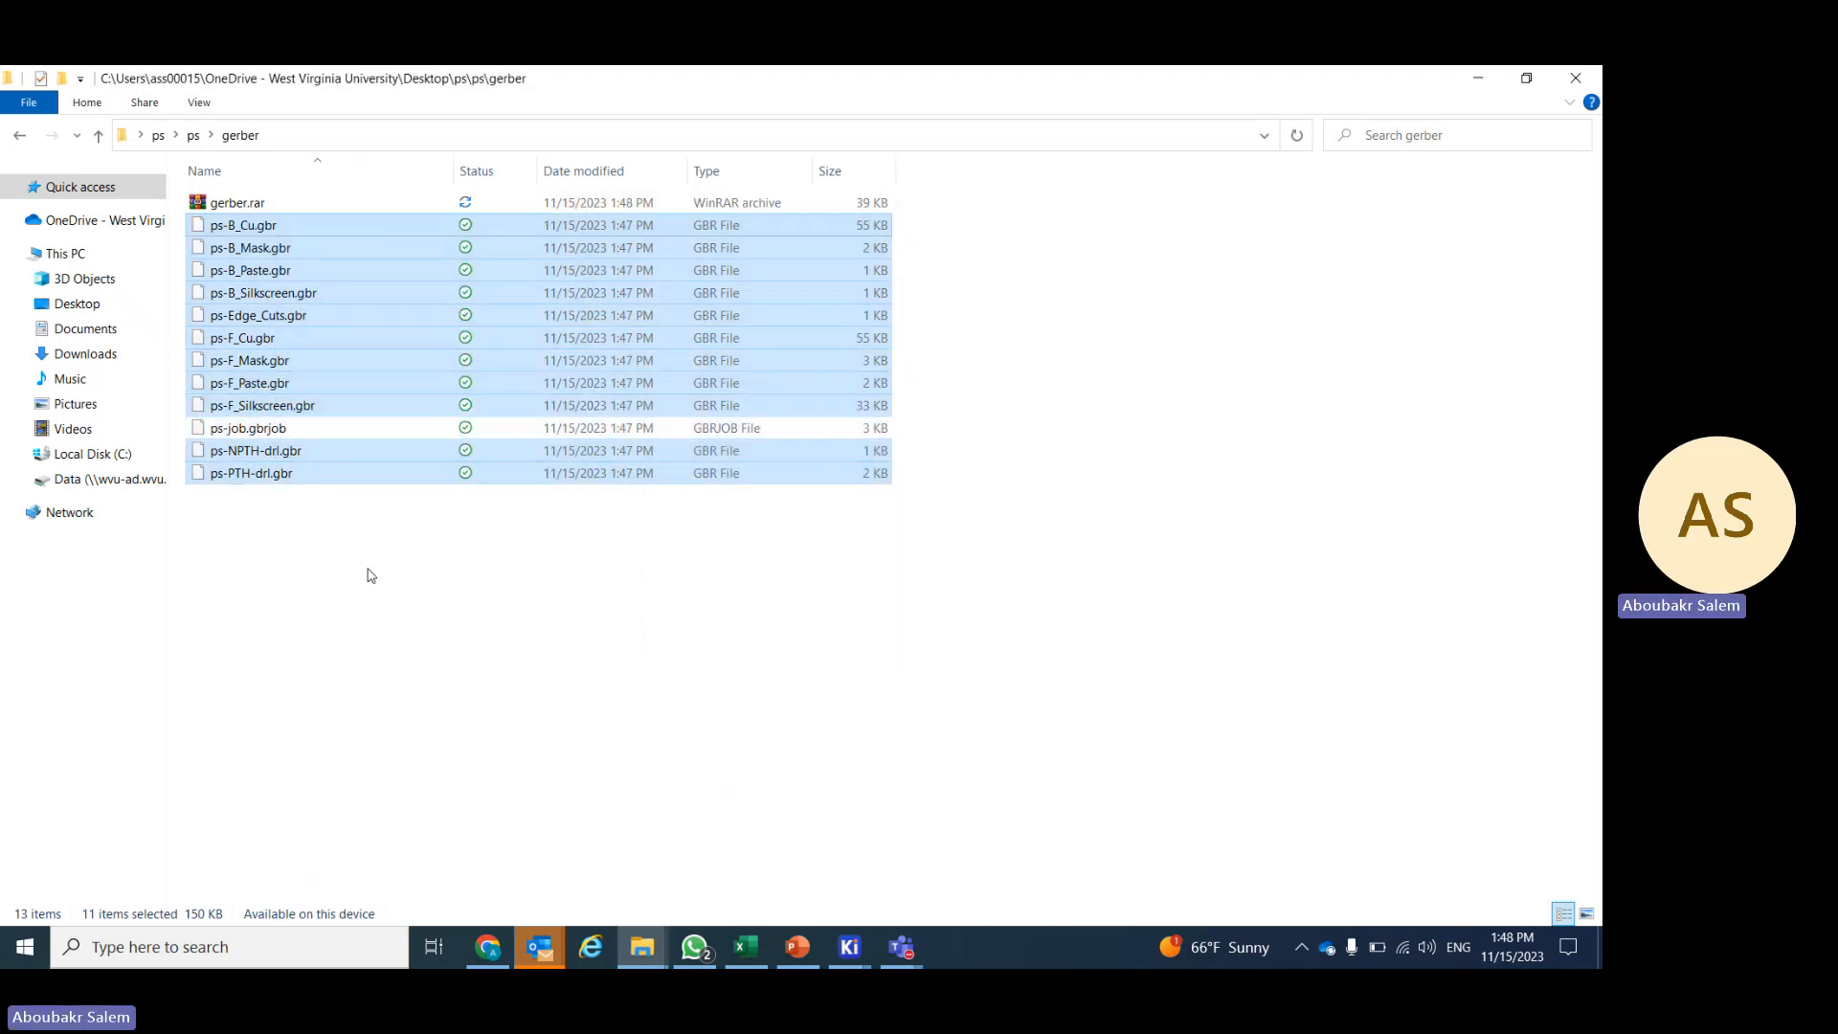
# - Copy the gerber.rar archive to the clipboard and clear the file selection
pyautogui.click(252, 205)
pyautogui.rightClick(255, 204)
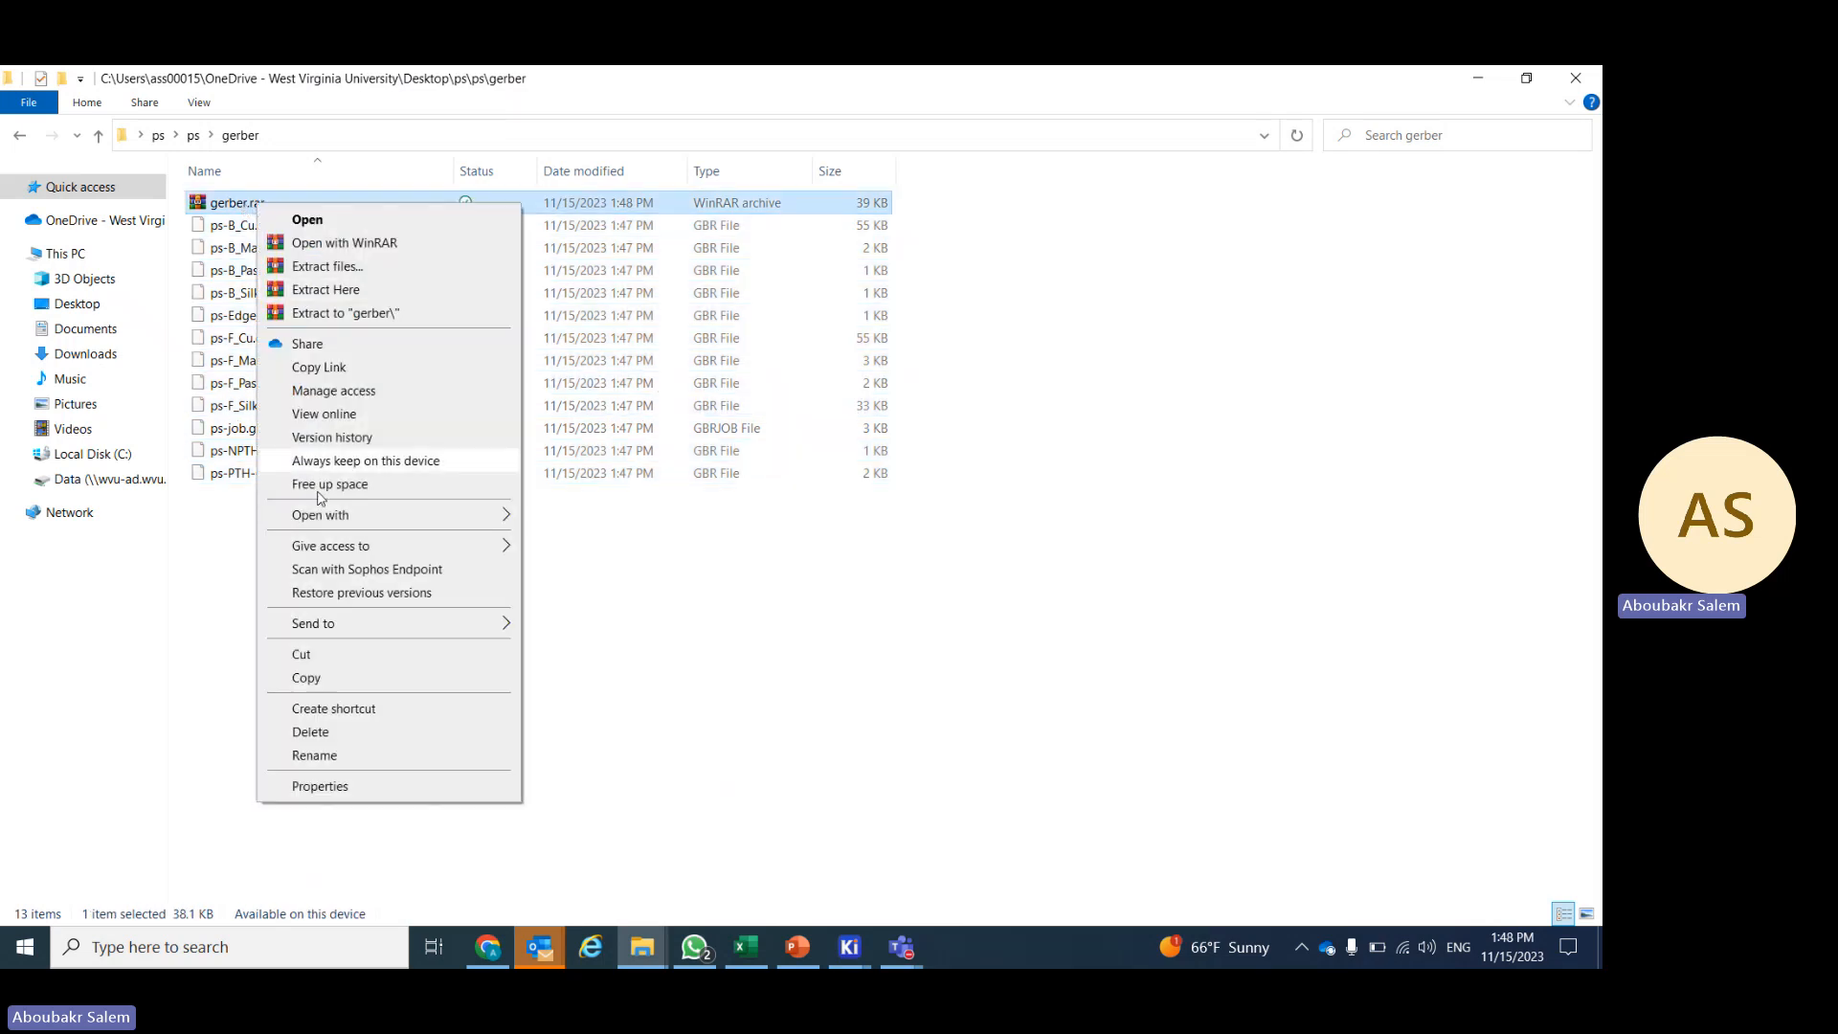
pyautogui.click(308, 679)
pyautogui.click(363, 682)
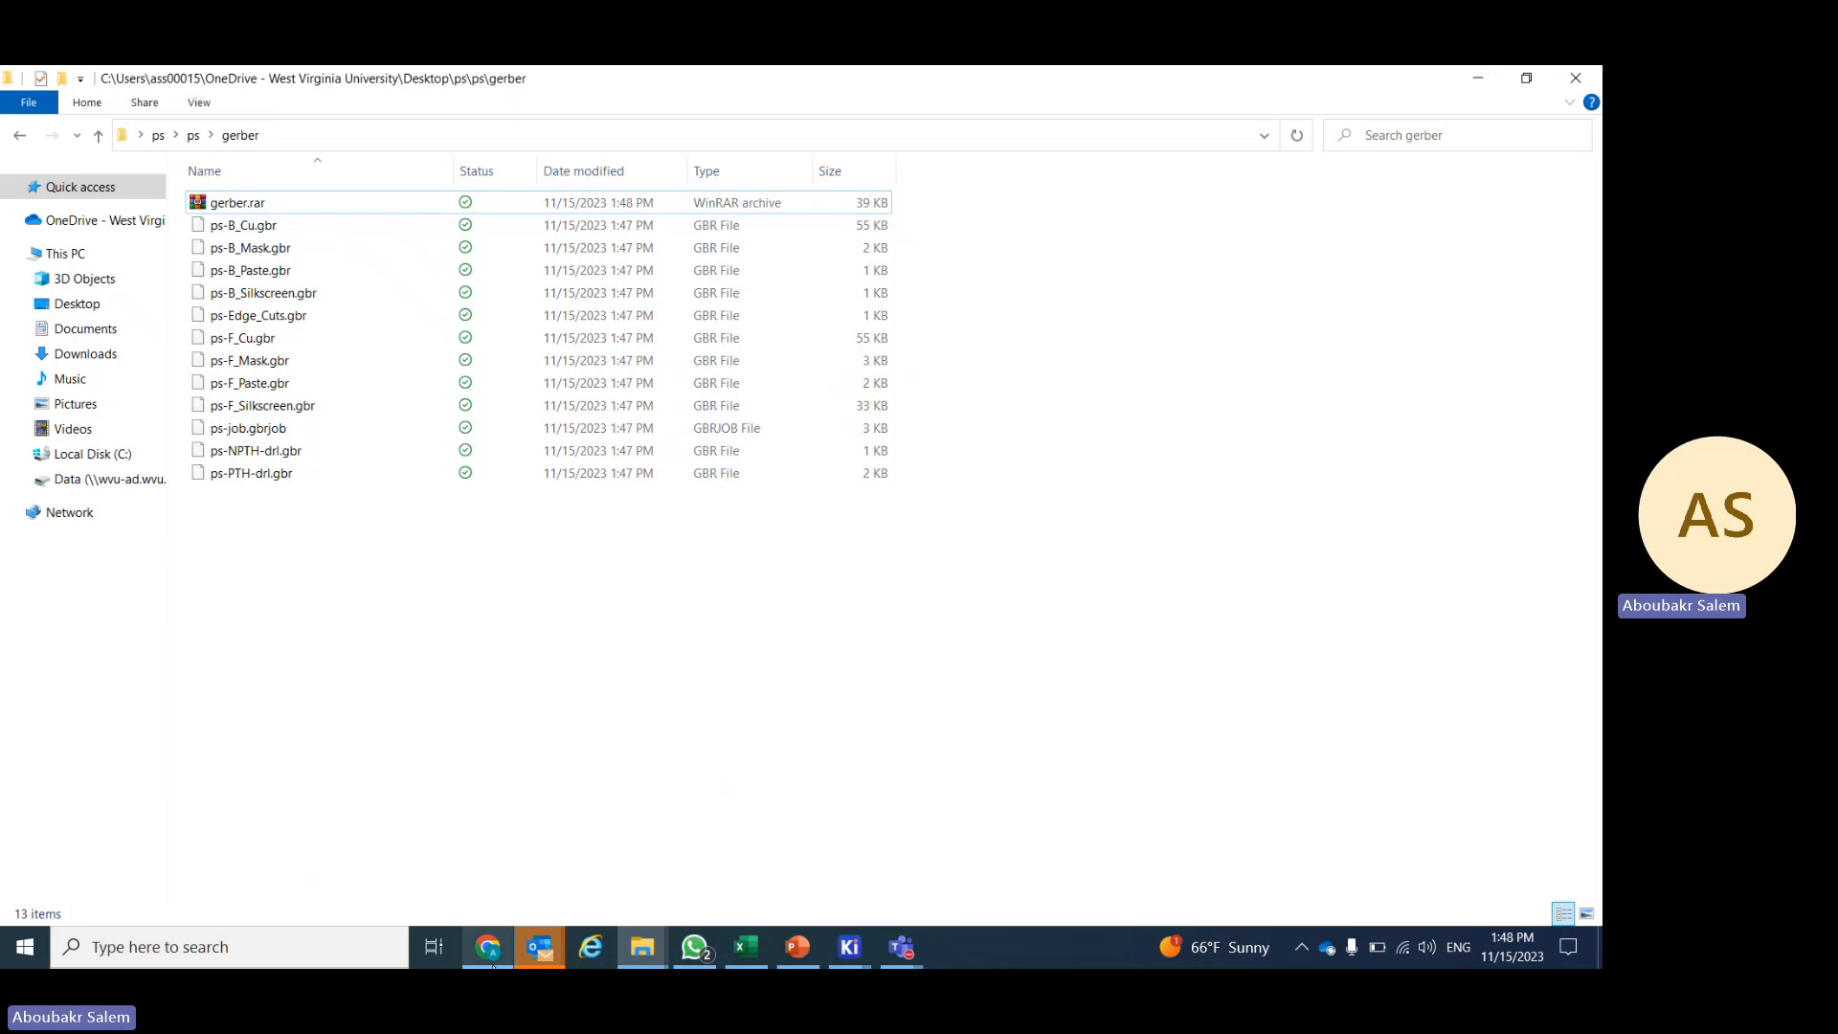
# - Switch to Chrome, search Google for jlcpcb in a new tab, and open the JLCPCB website from the results
pyautogui.click(488, 950)
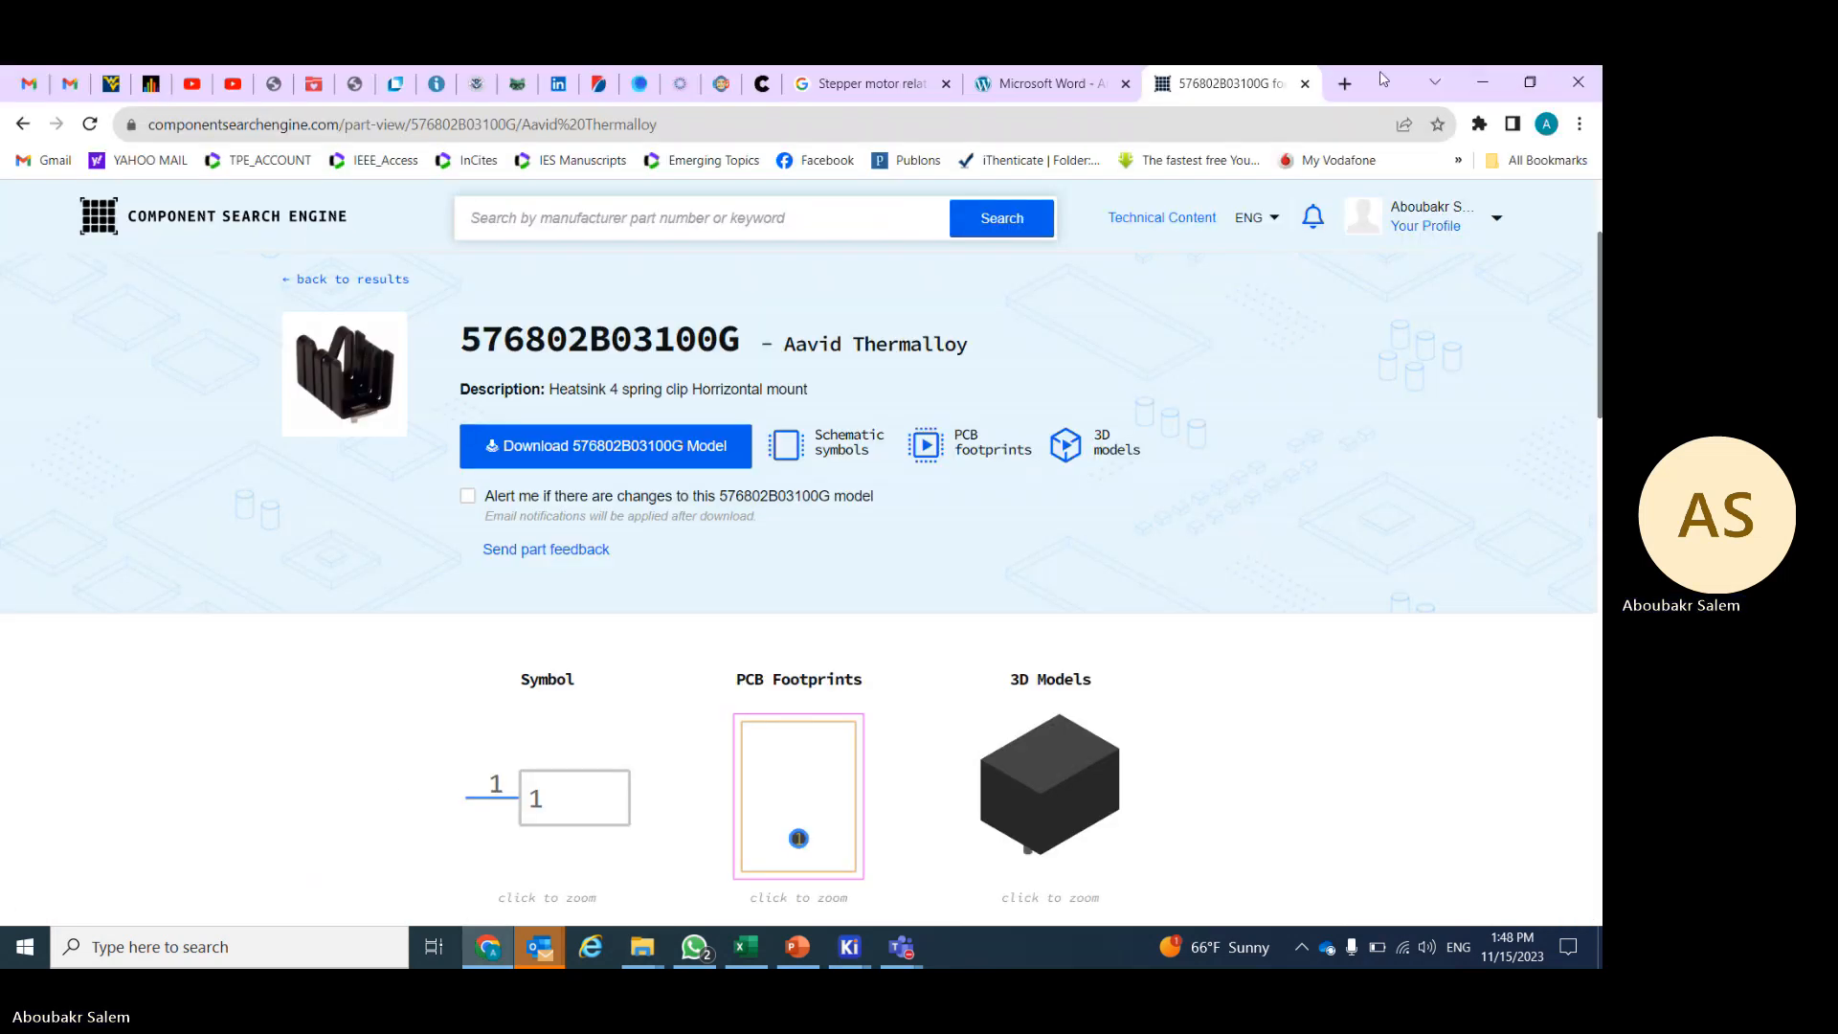
pyautogui.click(1345, 84)
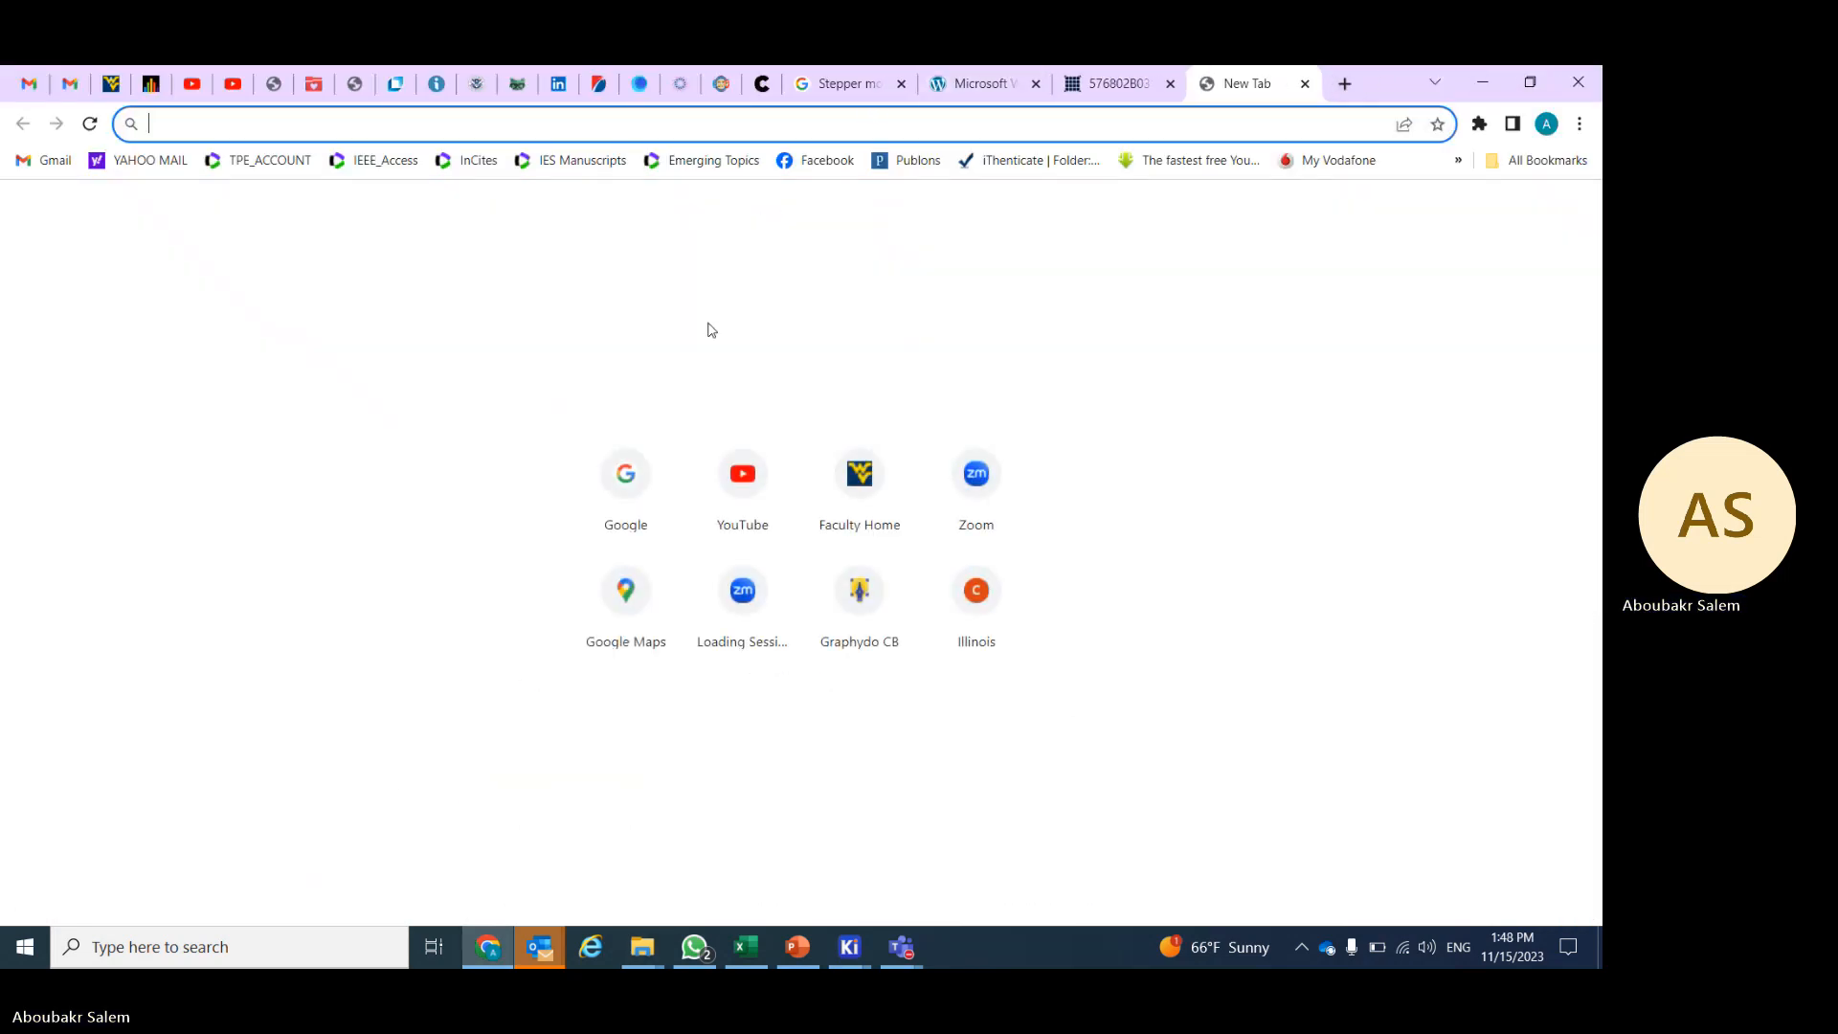
pyautogui.click(626, 473)
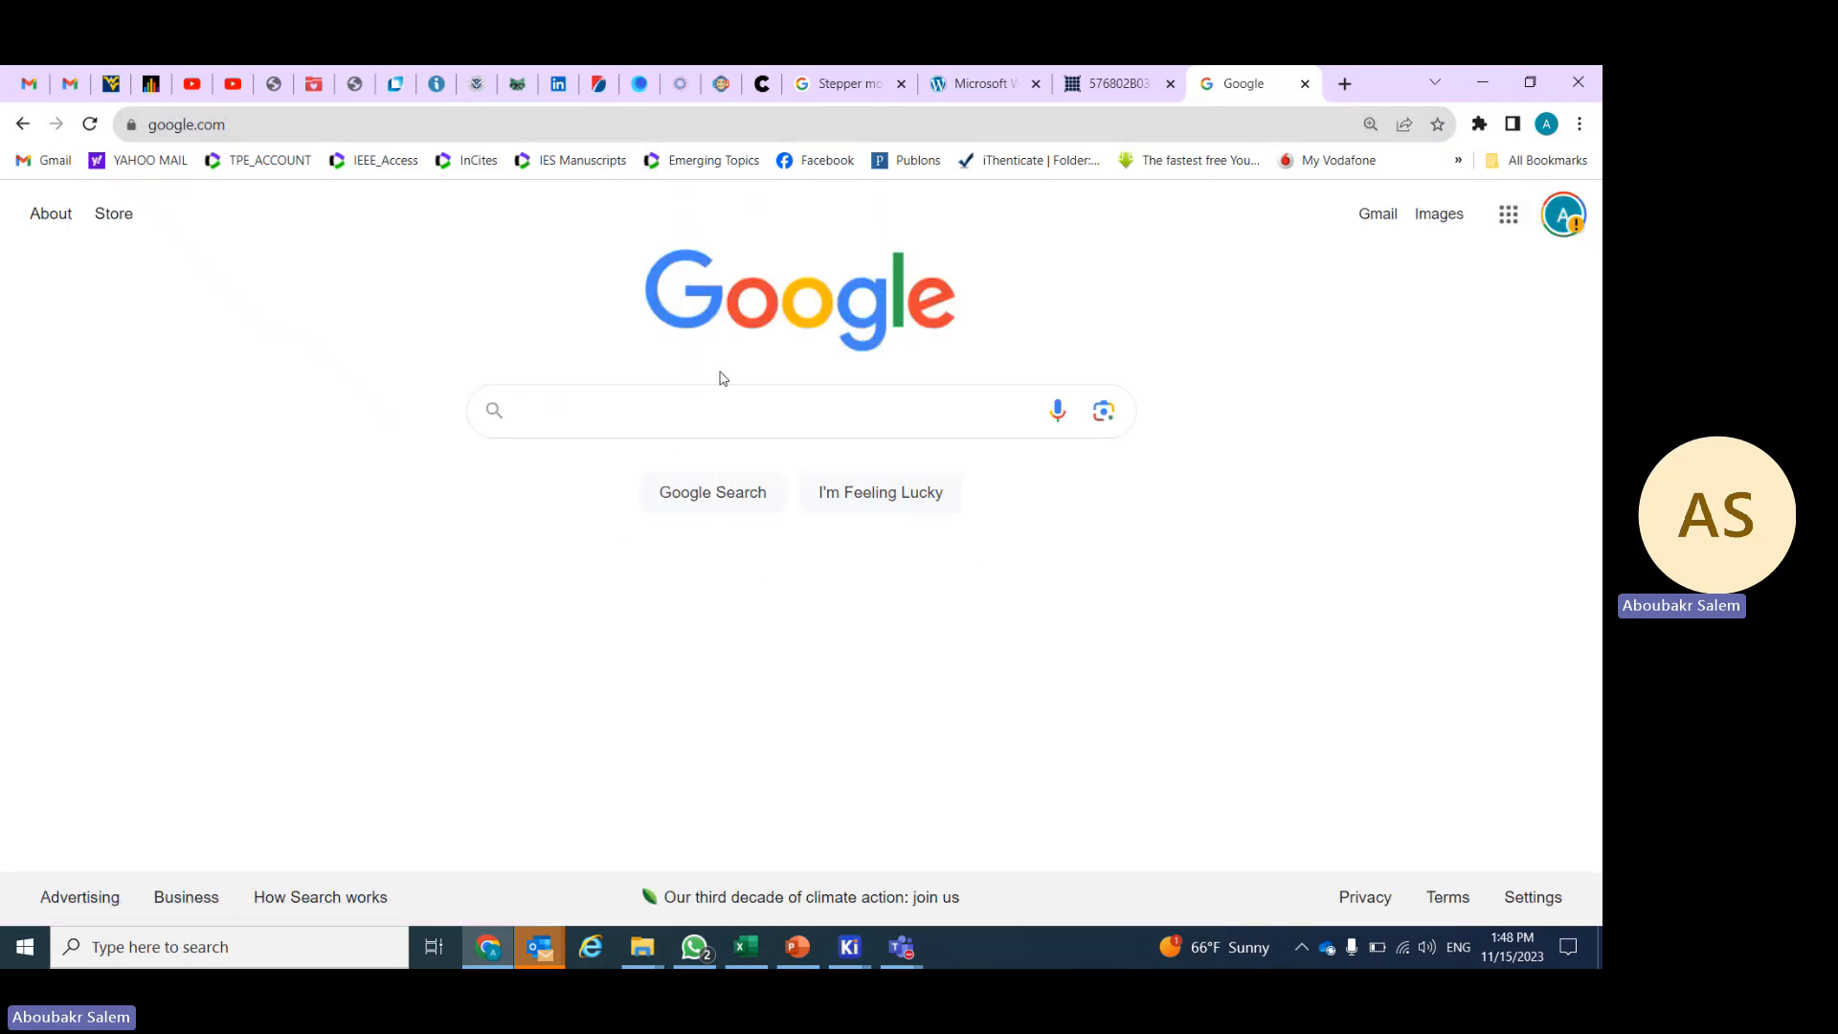
pyautogui.write('jlc')
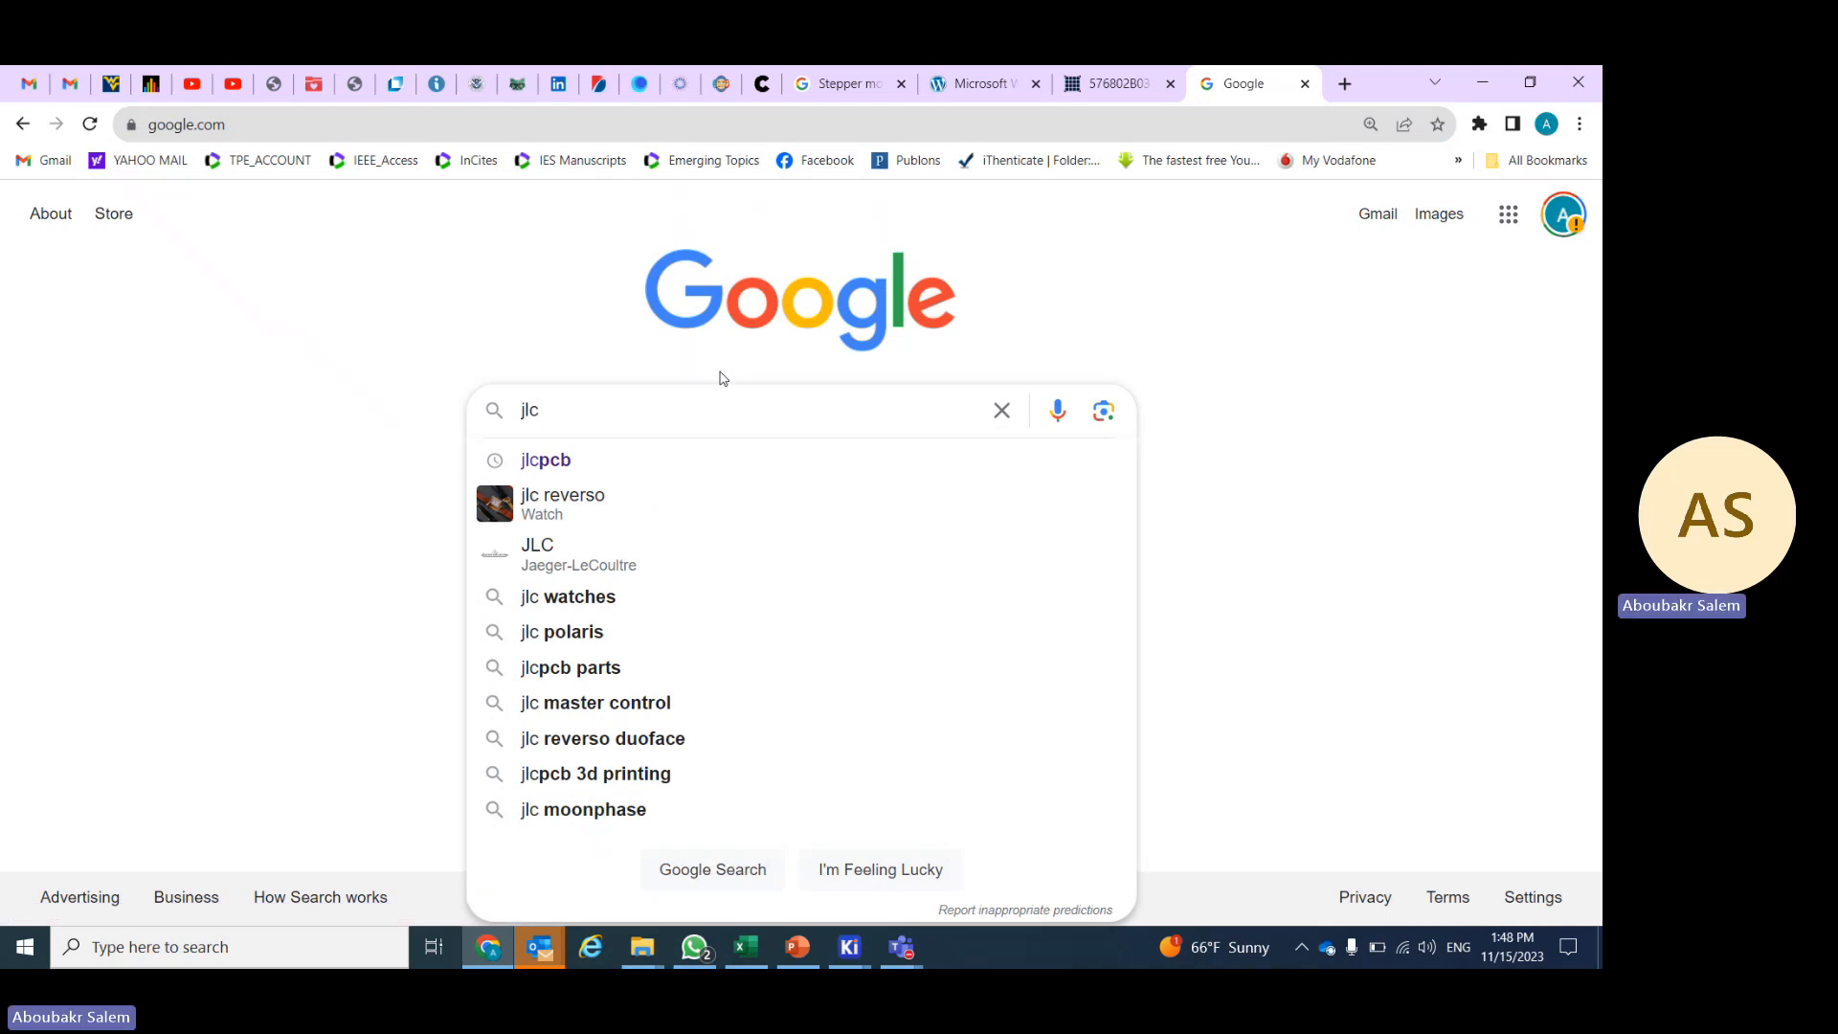
pyautogui.write('pcb')
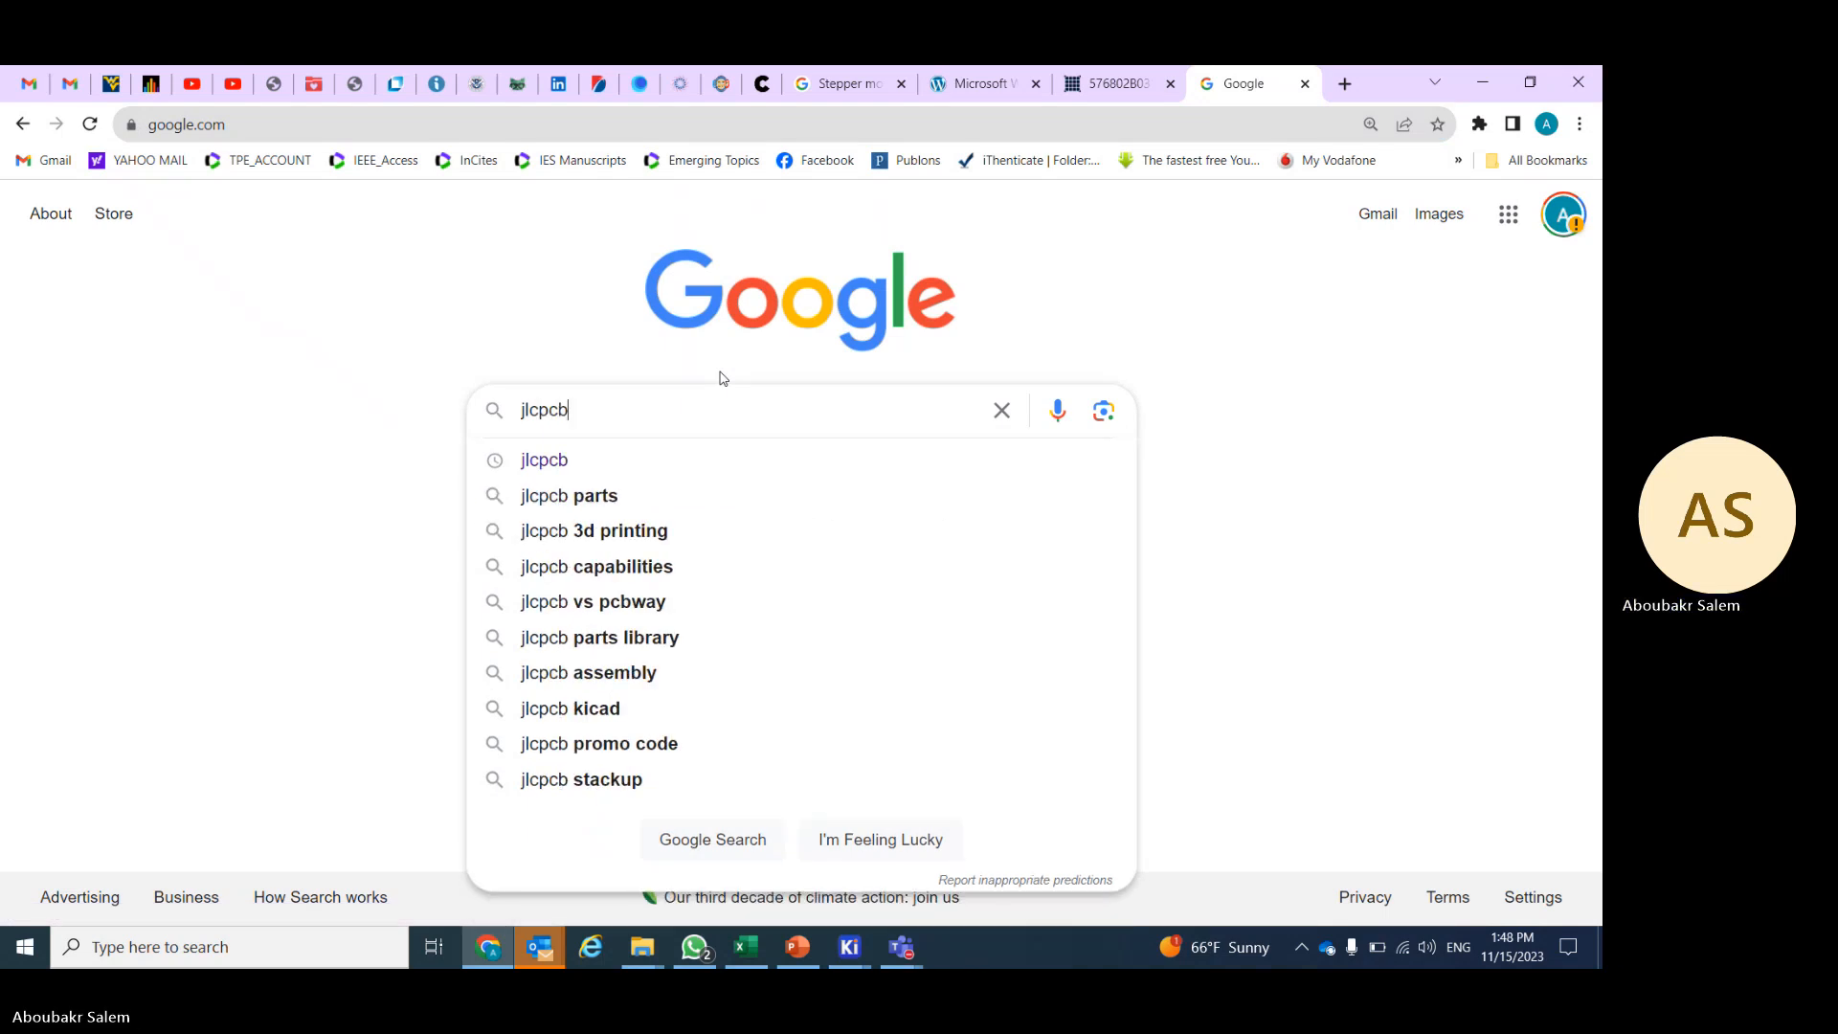
pyautogui.press('Return')
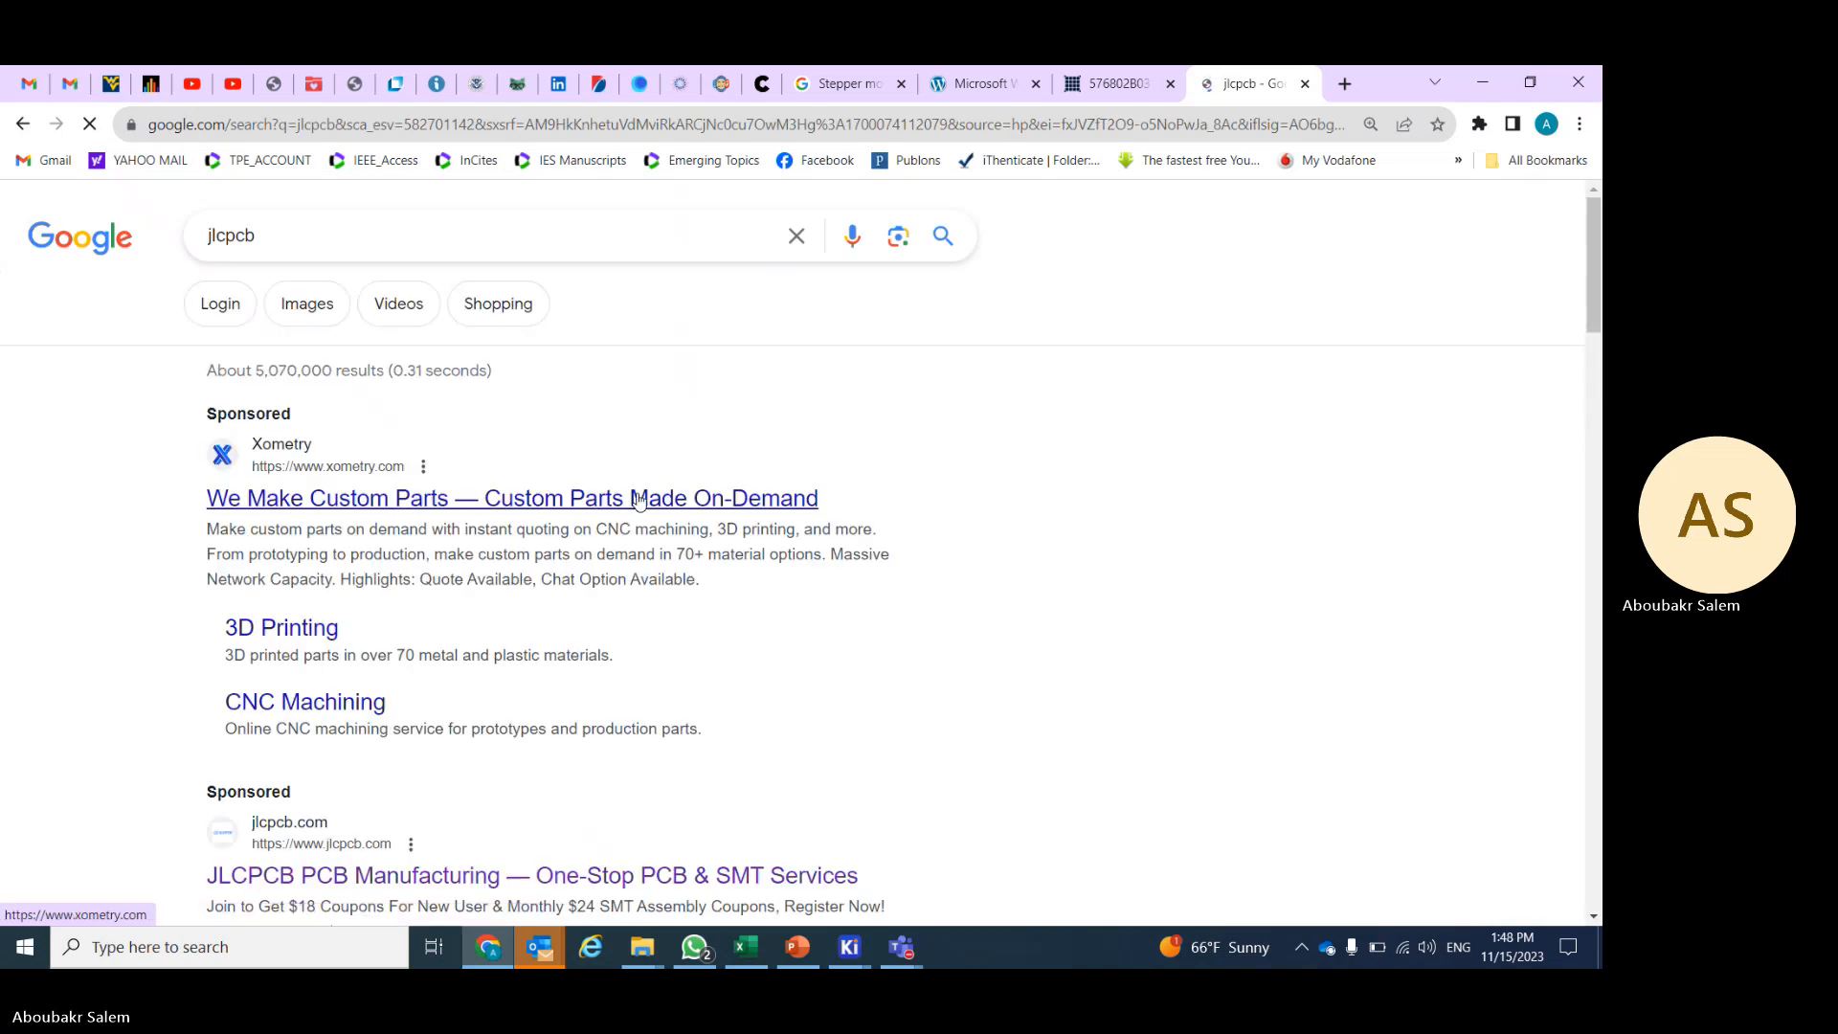
pyautogui.scroll(-5, 640, 501)
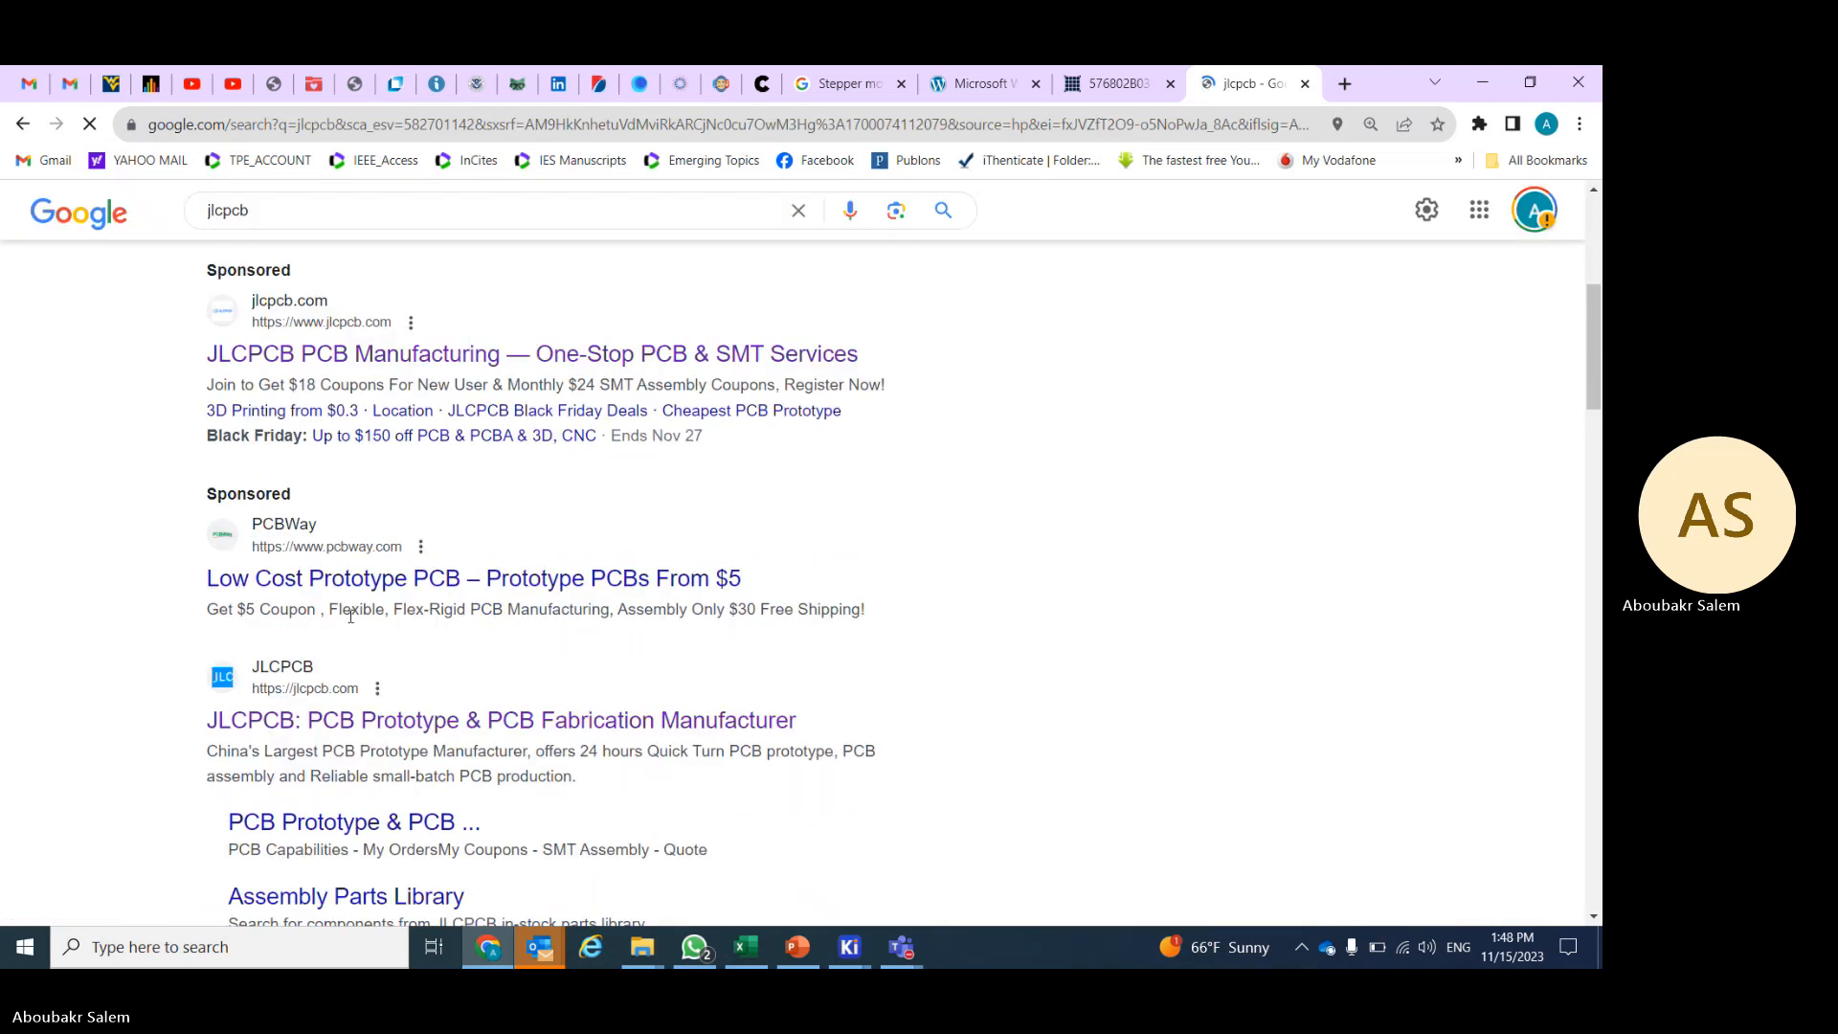
pyautogui.scroll(-1, 350, 618)
pyautogui.click(360, 624)
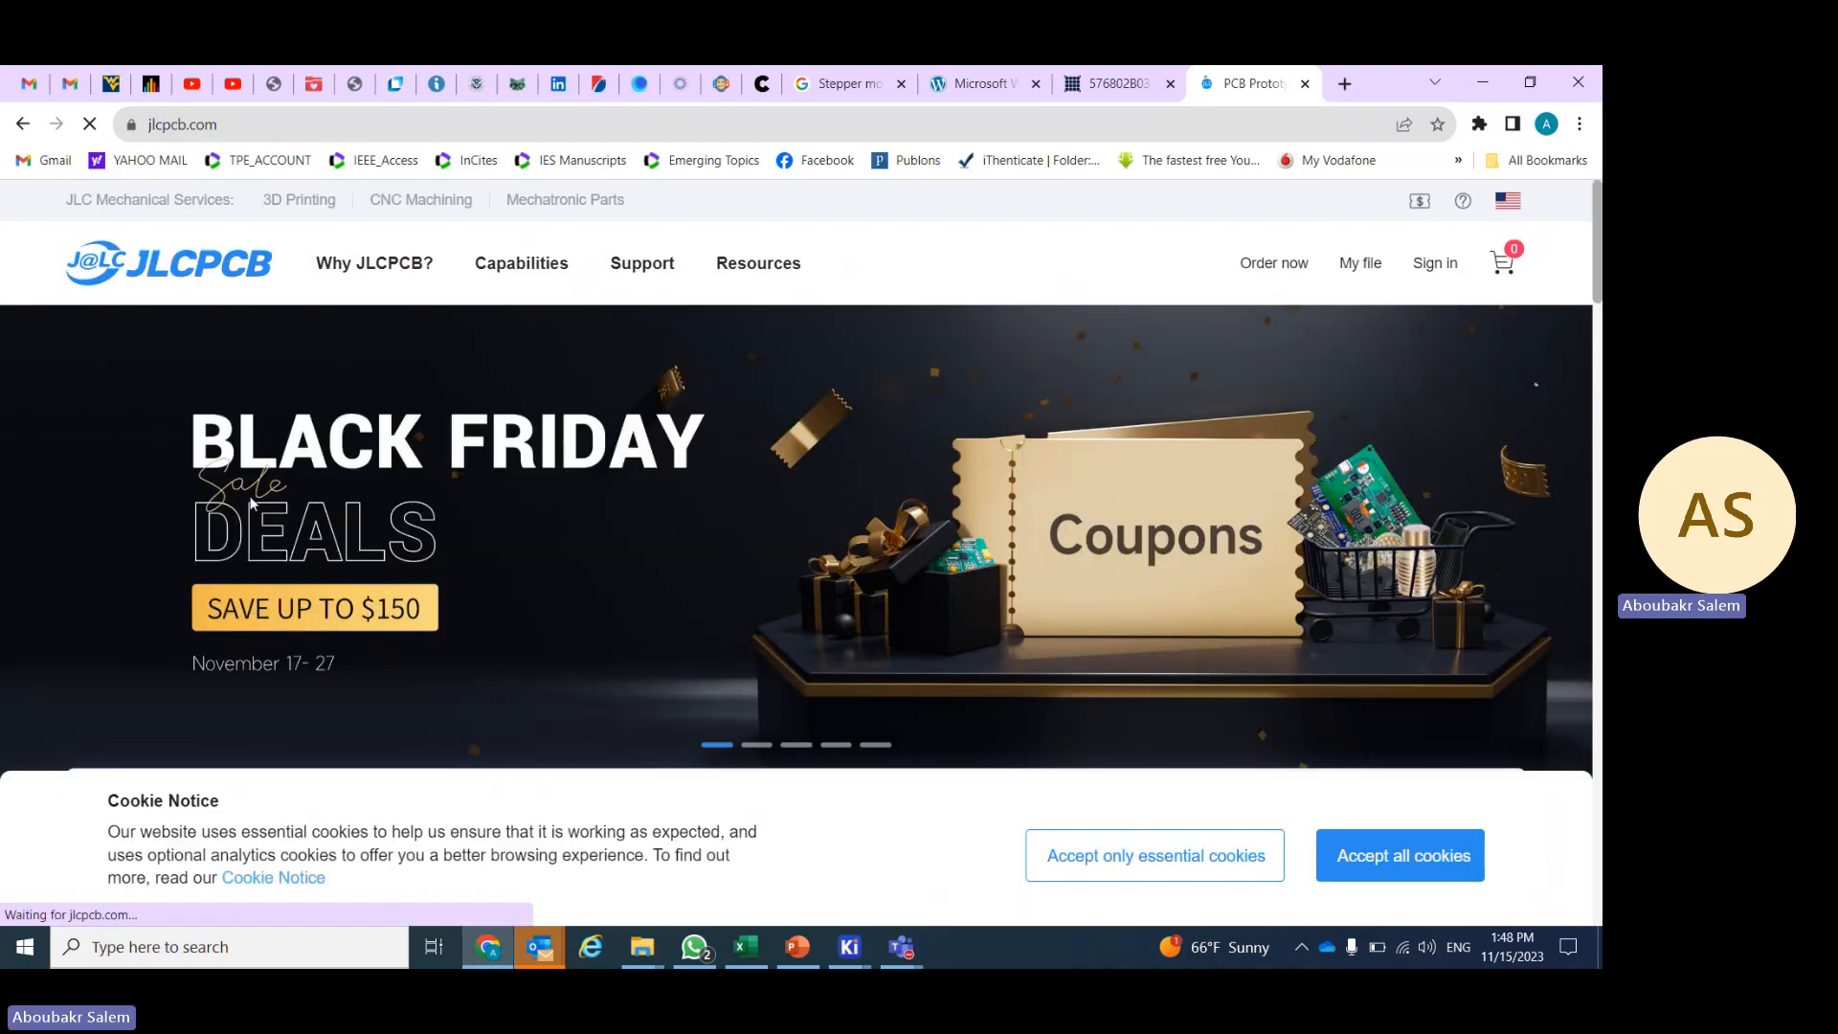
# - Upload the copied gerber.rar archive from the ps project's gerber folder as the Gerber file for an instant PCB quote
pyautogui.scroll(-3, 153, 498)
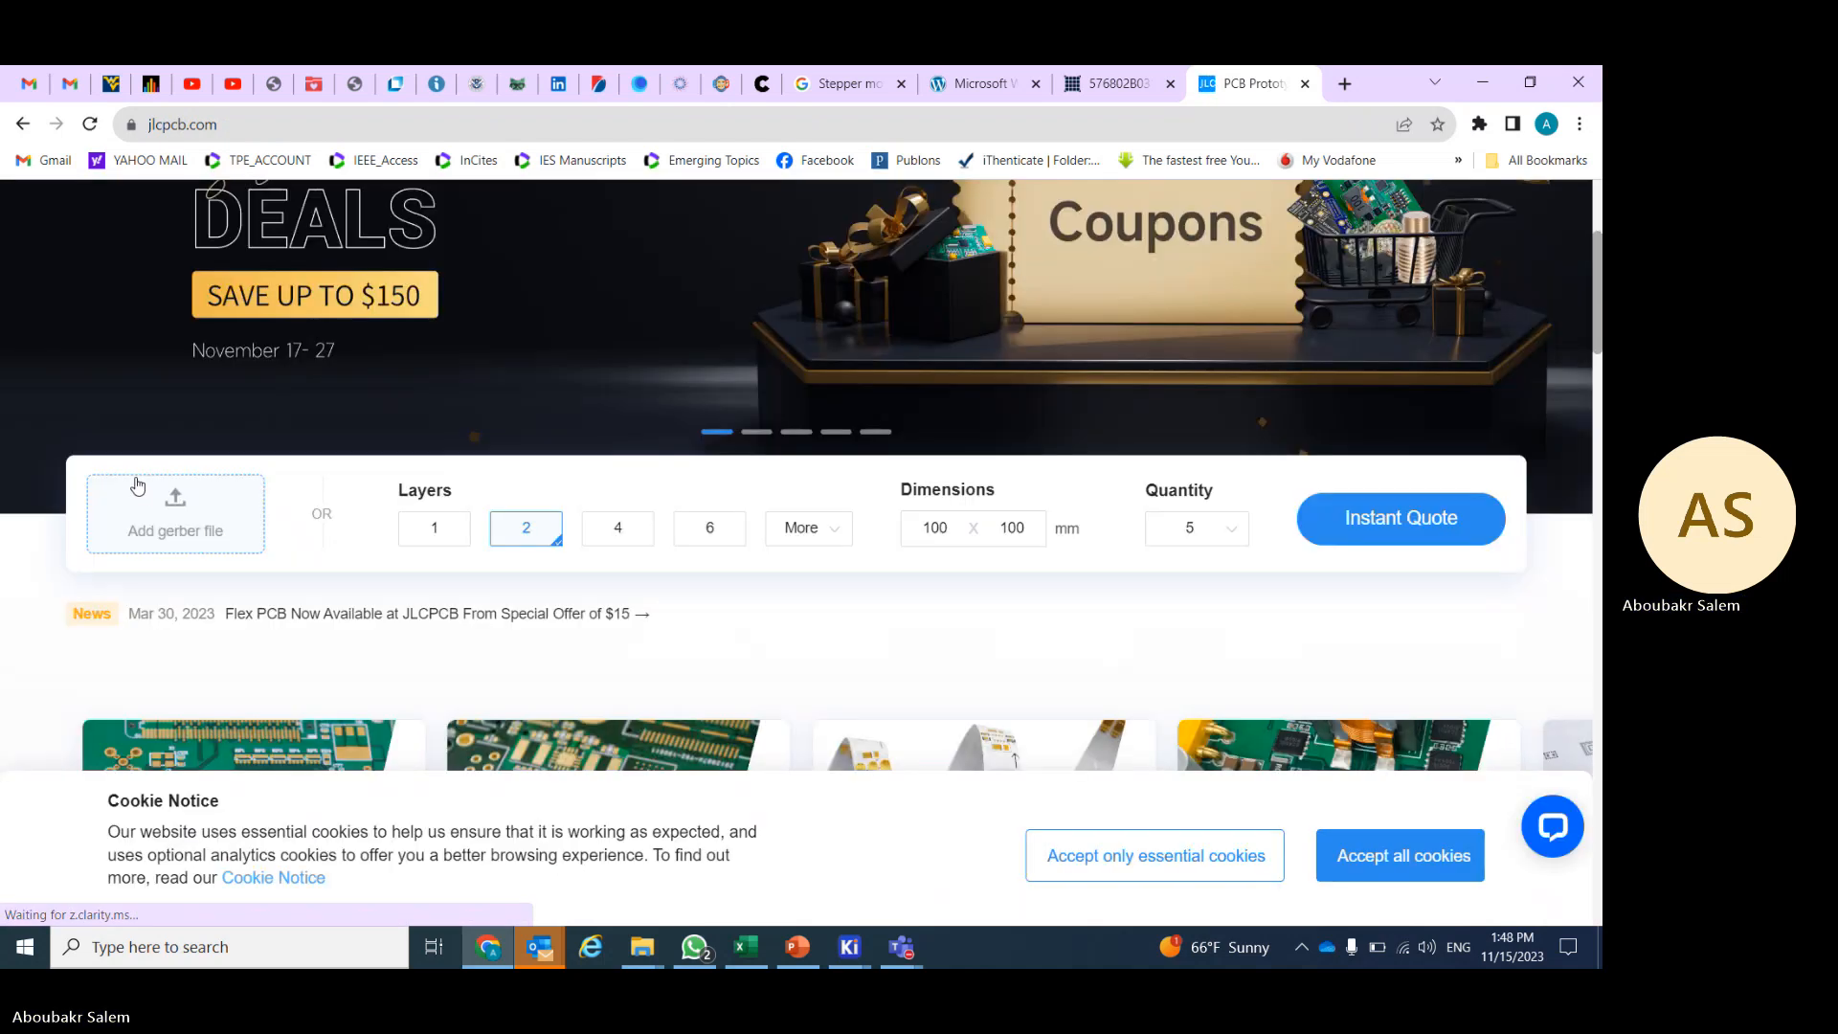
pyautogui.click(175, 515)
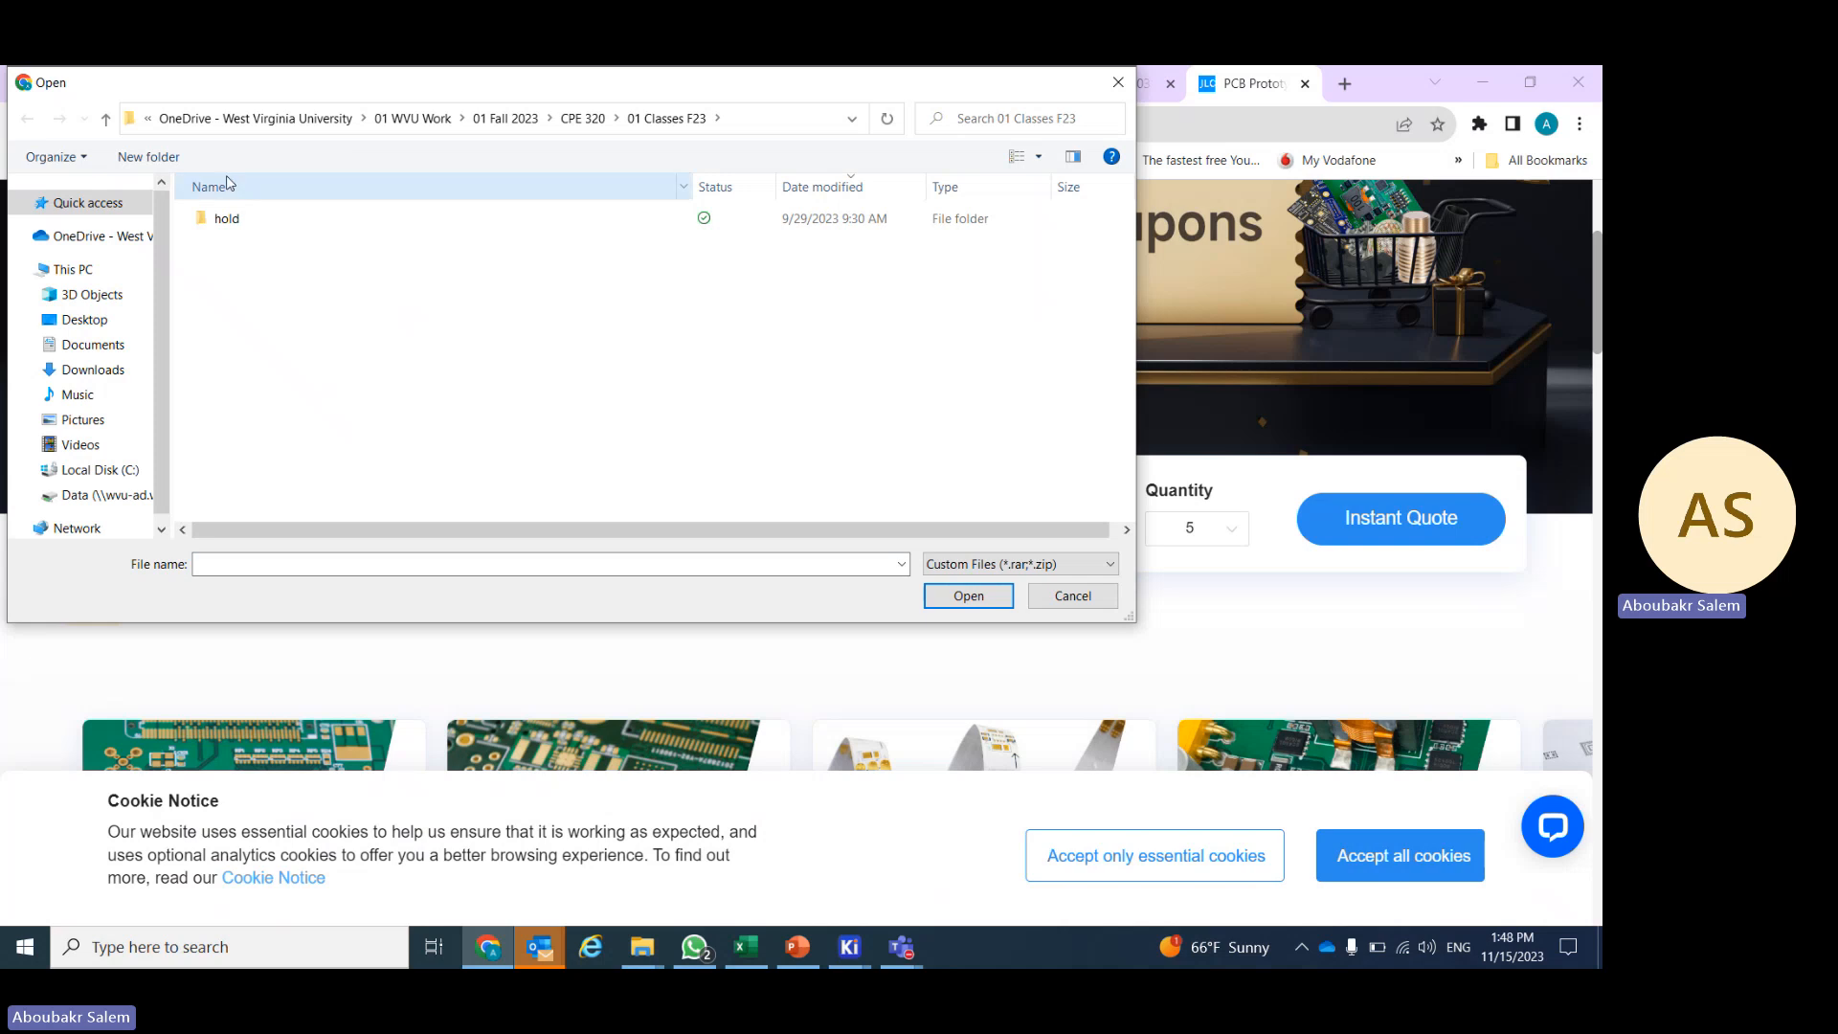
pyautogui.click(262, 562)
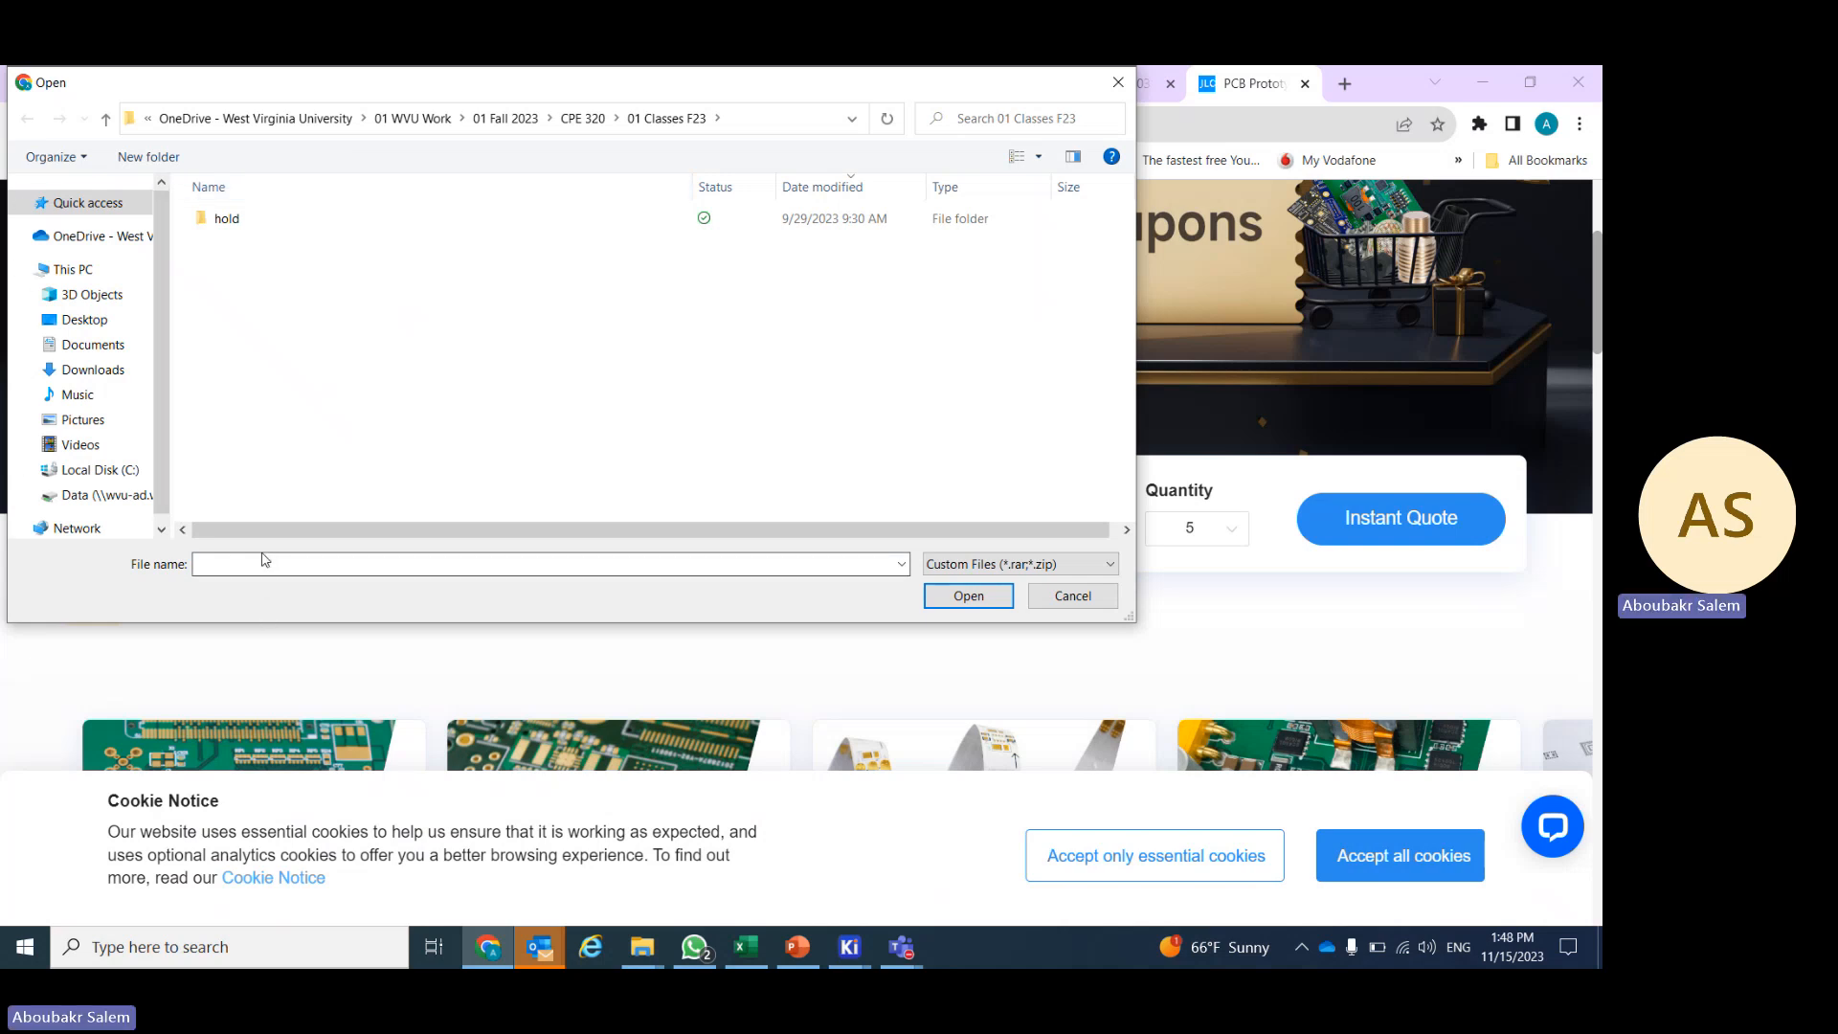
pyautogui.hotkey('ctrl', 'v')
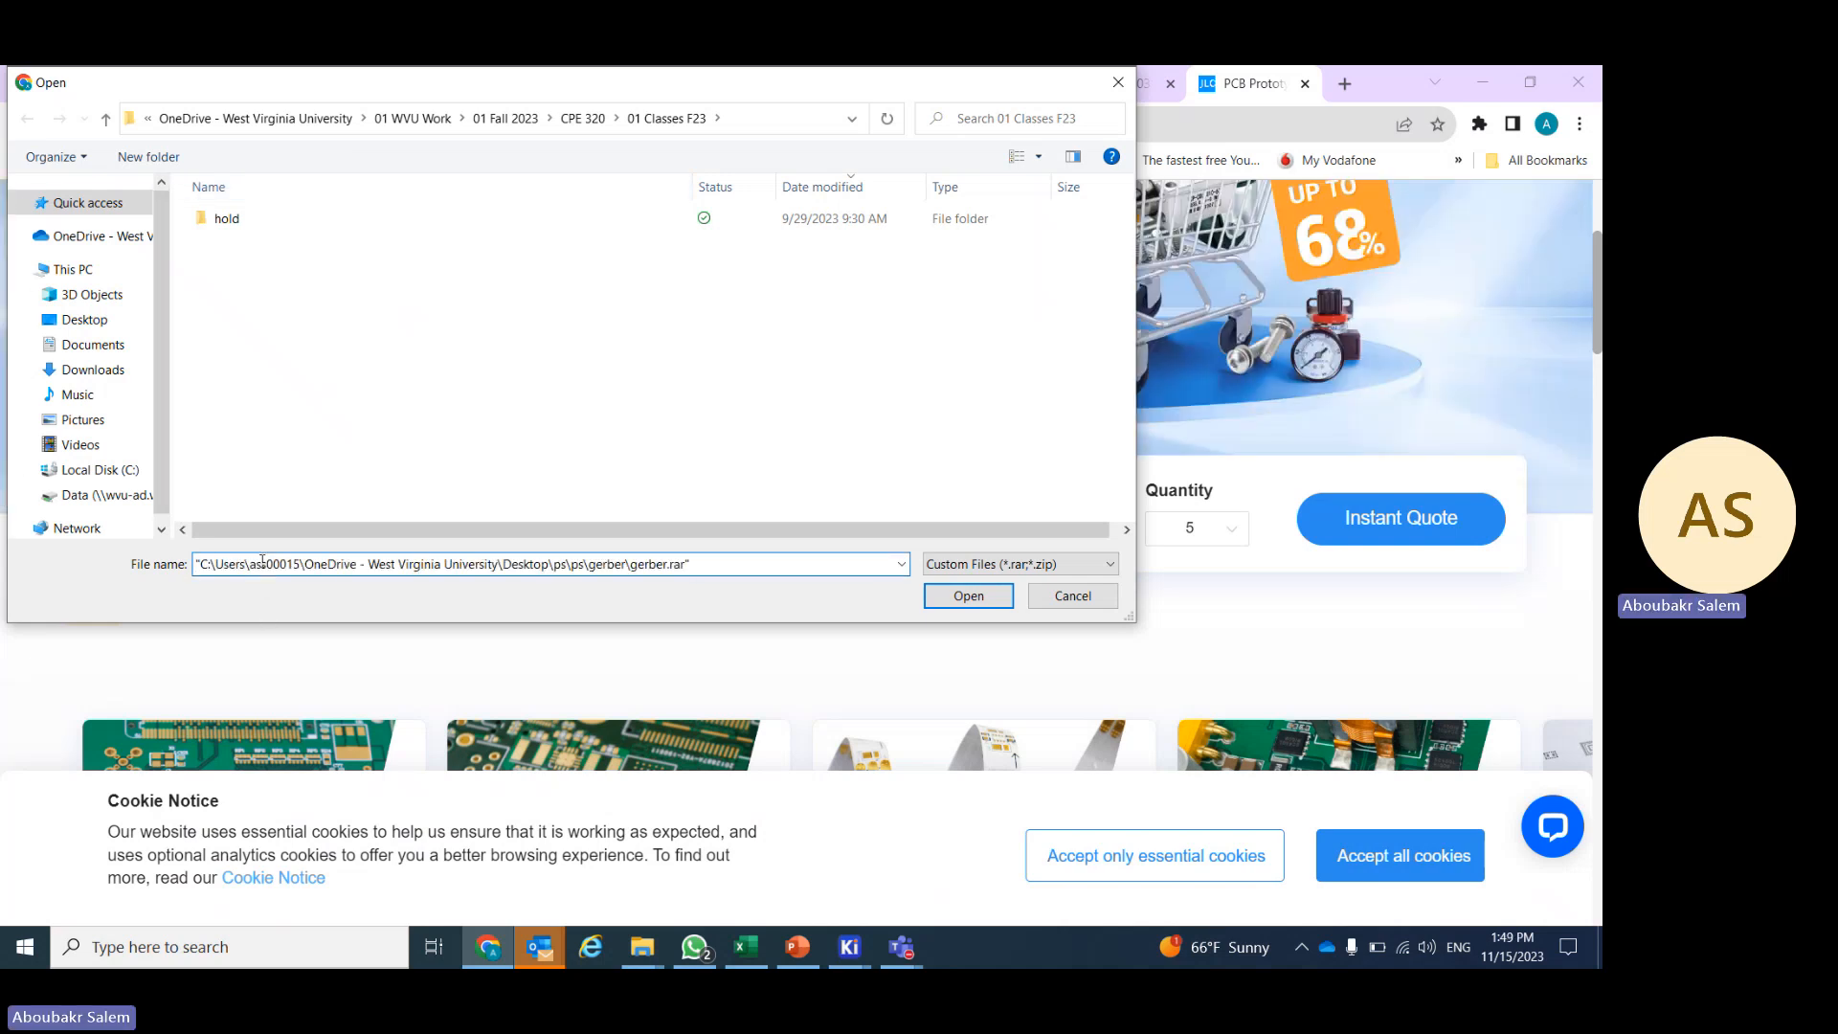
pyautogui.press('Return')
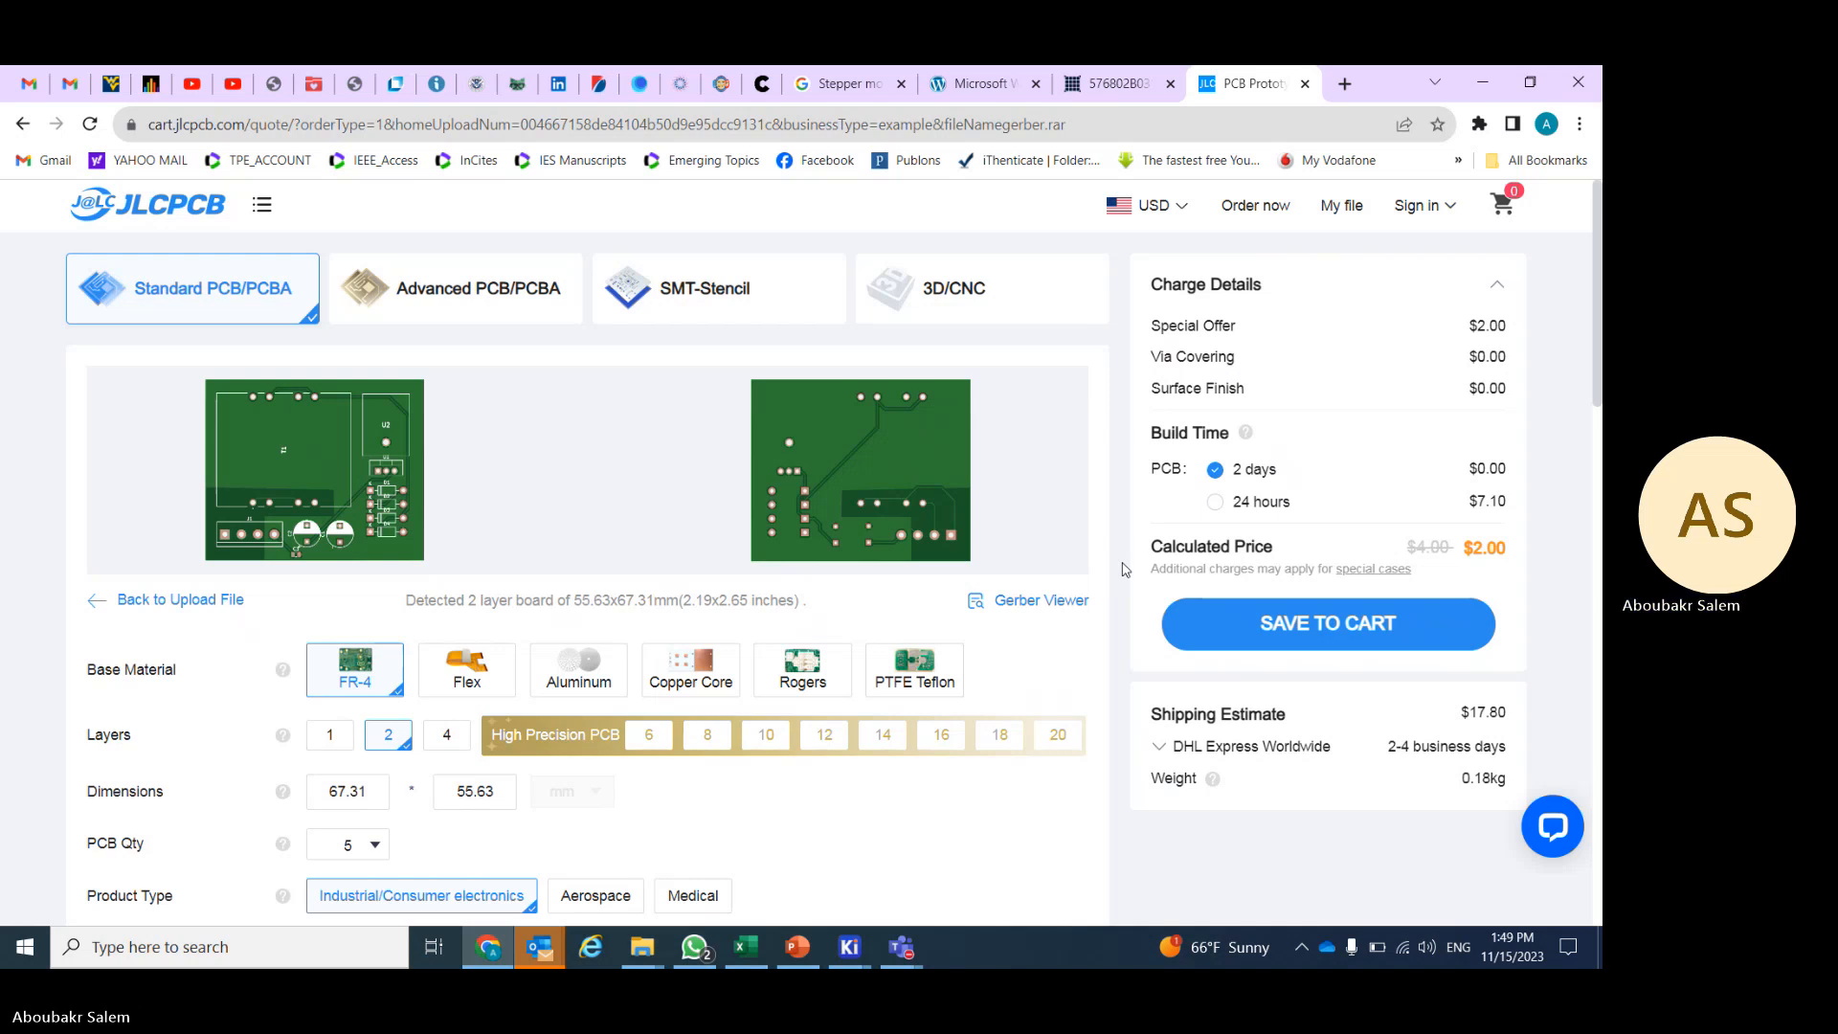
# - Review the board preview, base material, layers, dimensions, PCB specifications and high-spec options of the uploaded board's quote
pyautogui.scroll(-4, 1123, 570)
pyautogui.scroll(-3, 1122, 570)
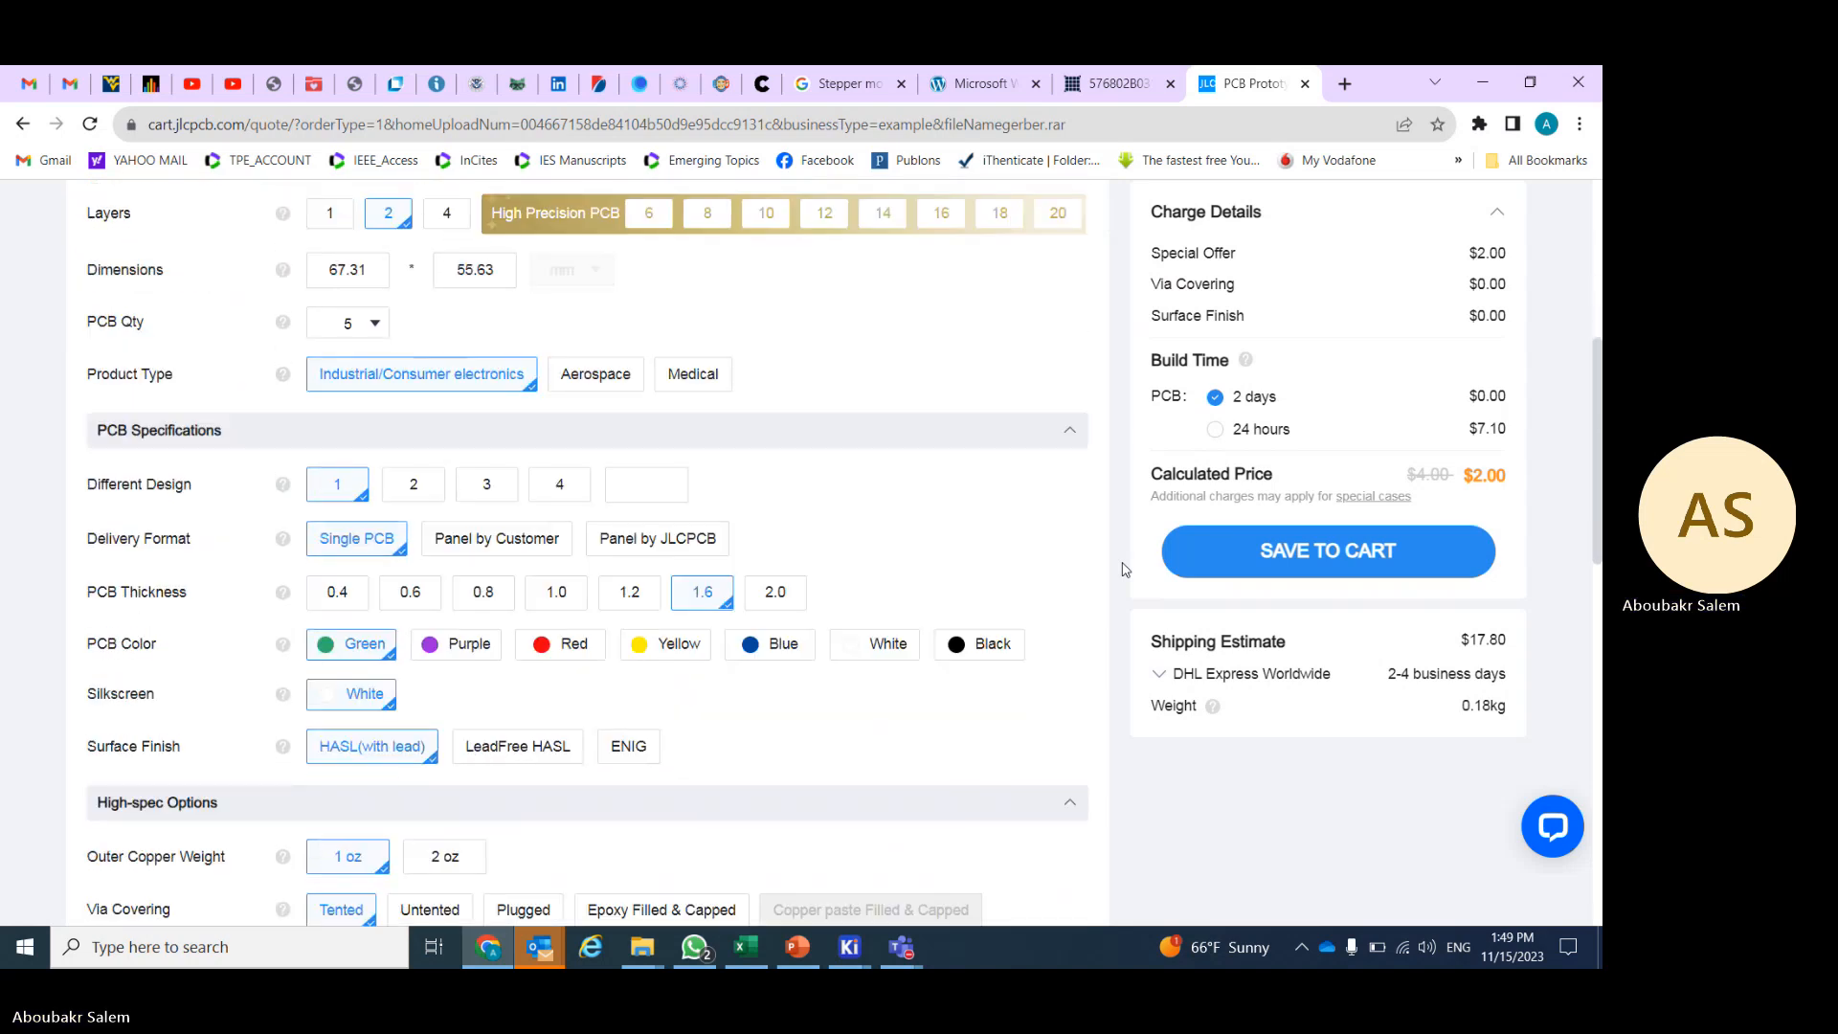
pyautogui.scroll(5, 1122, 570)
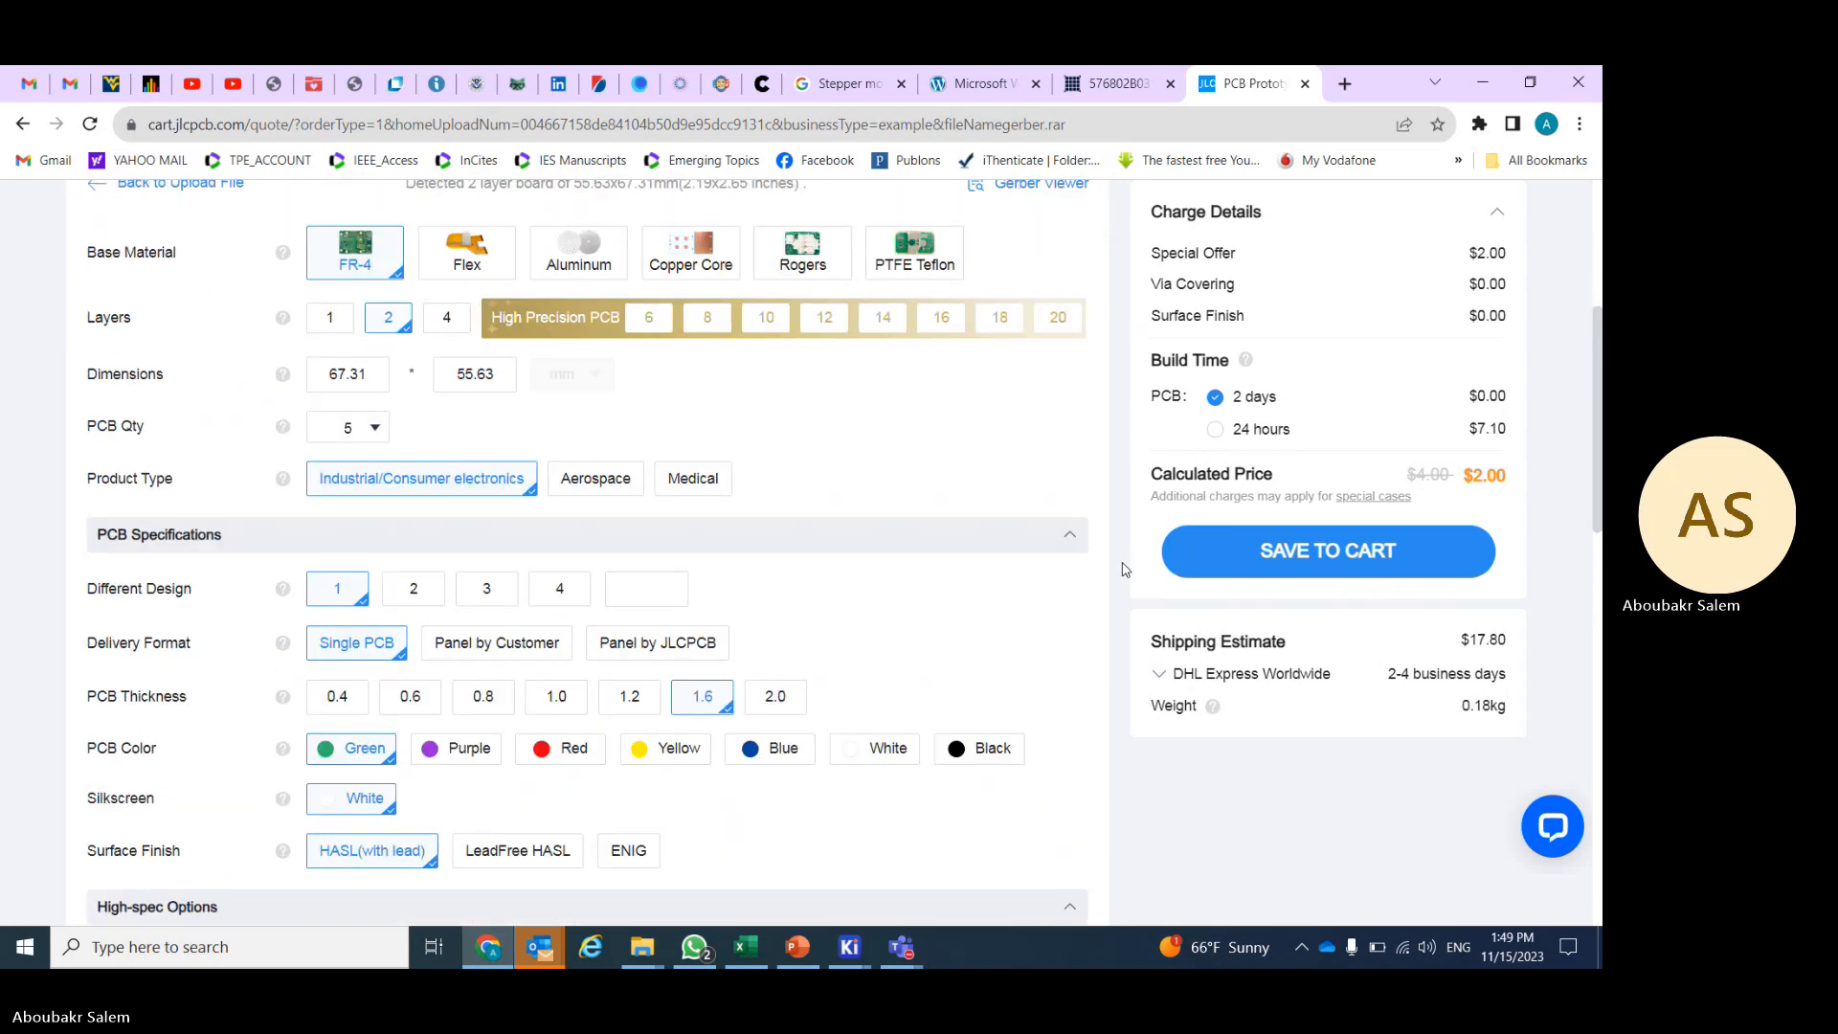
pyautogui.scroll(2, 1123, 569)
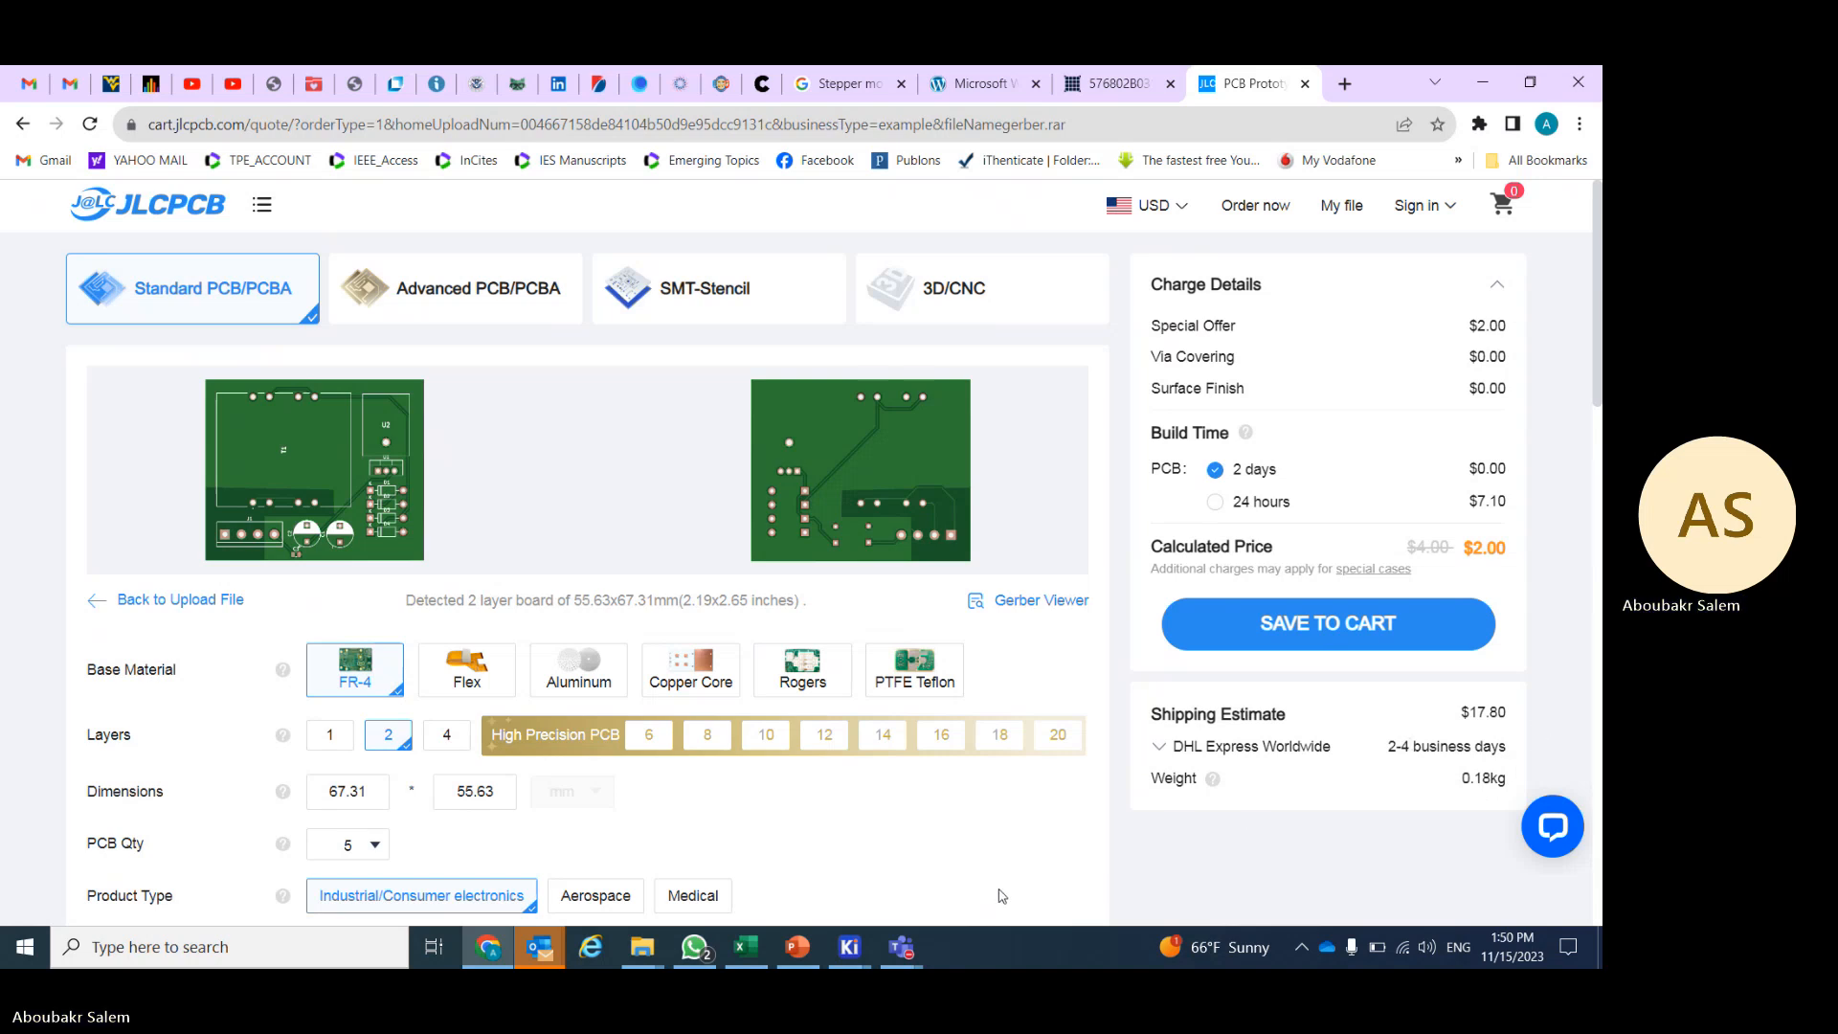
pyautogui.scroll(-2, 1031, 842)
pyautogui.scroll(-2, 1033, 776)
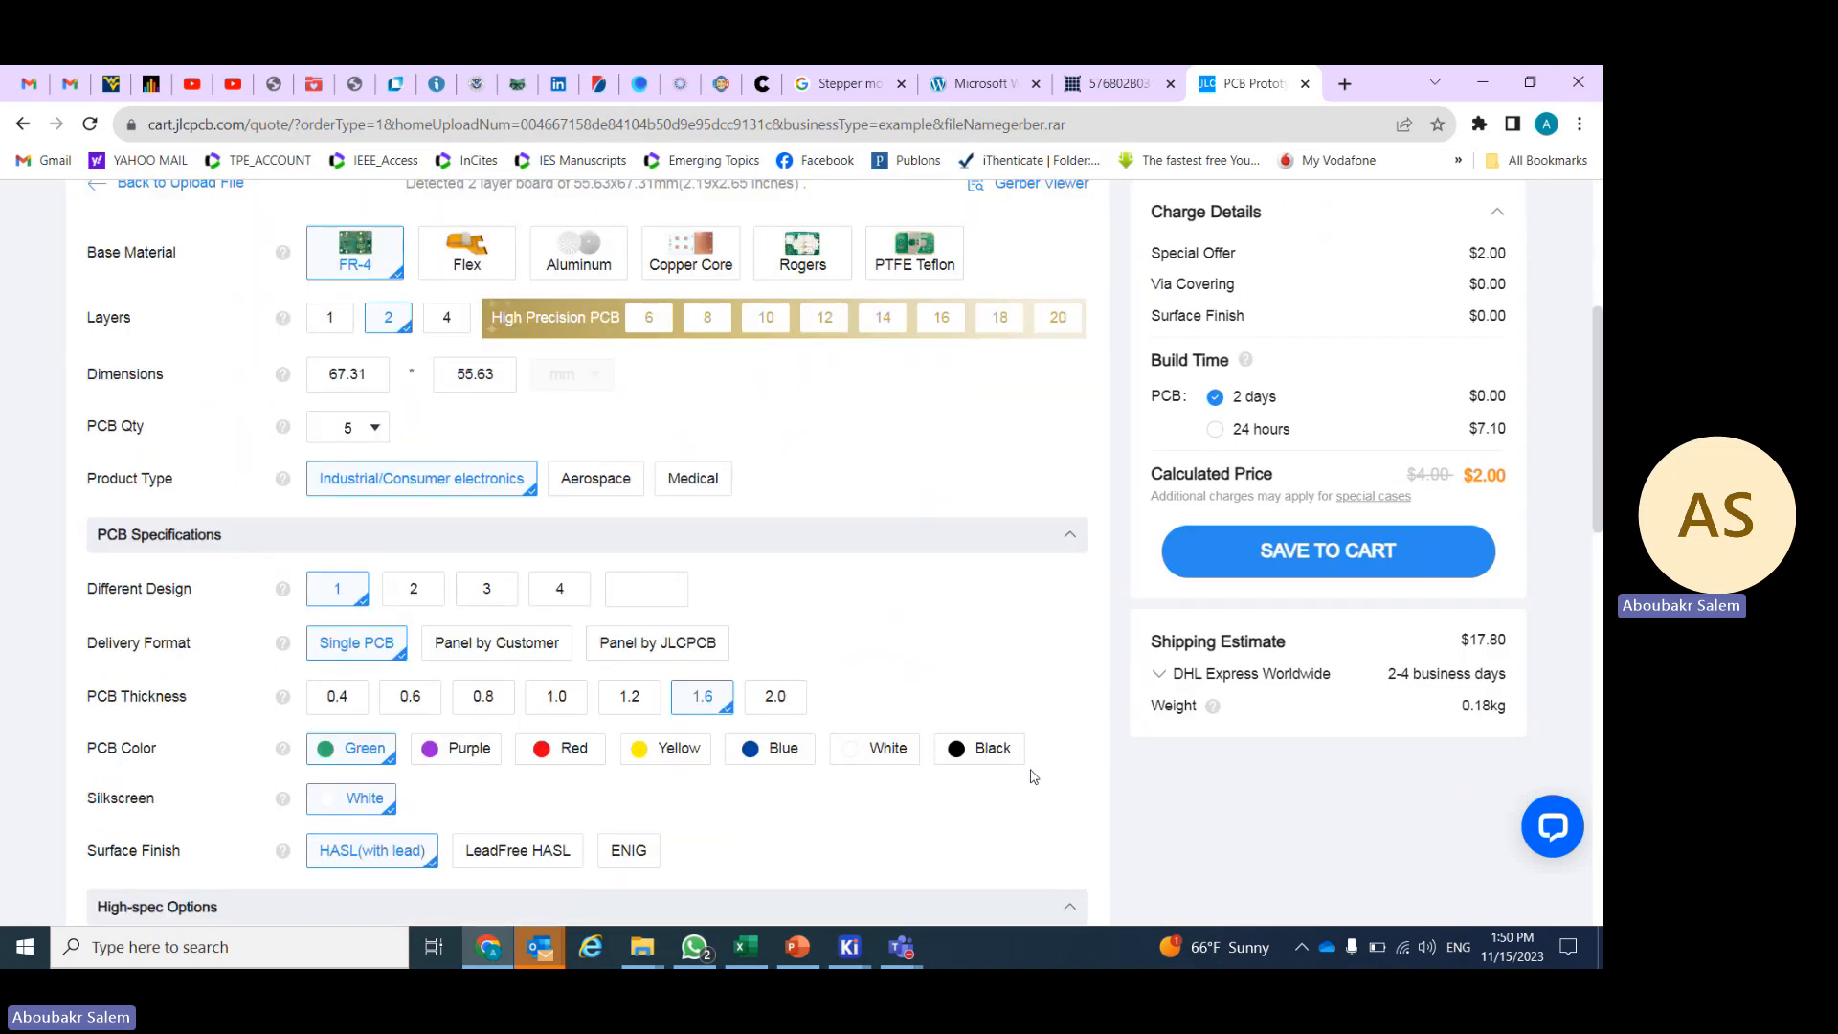
pyautogui.scroll(-1, 1039, 771)
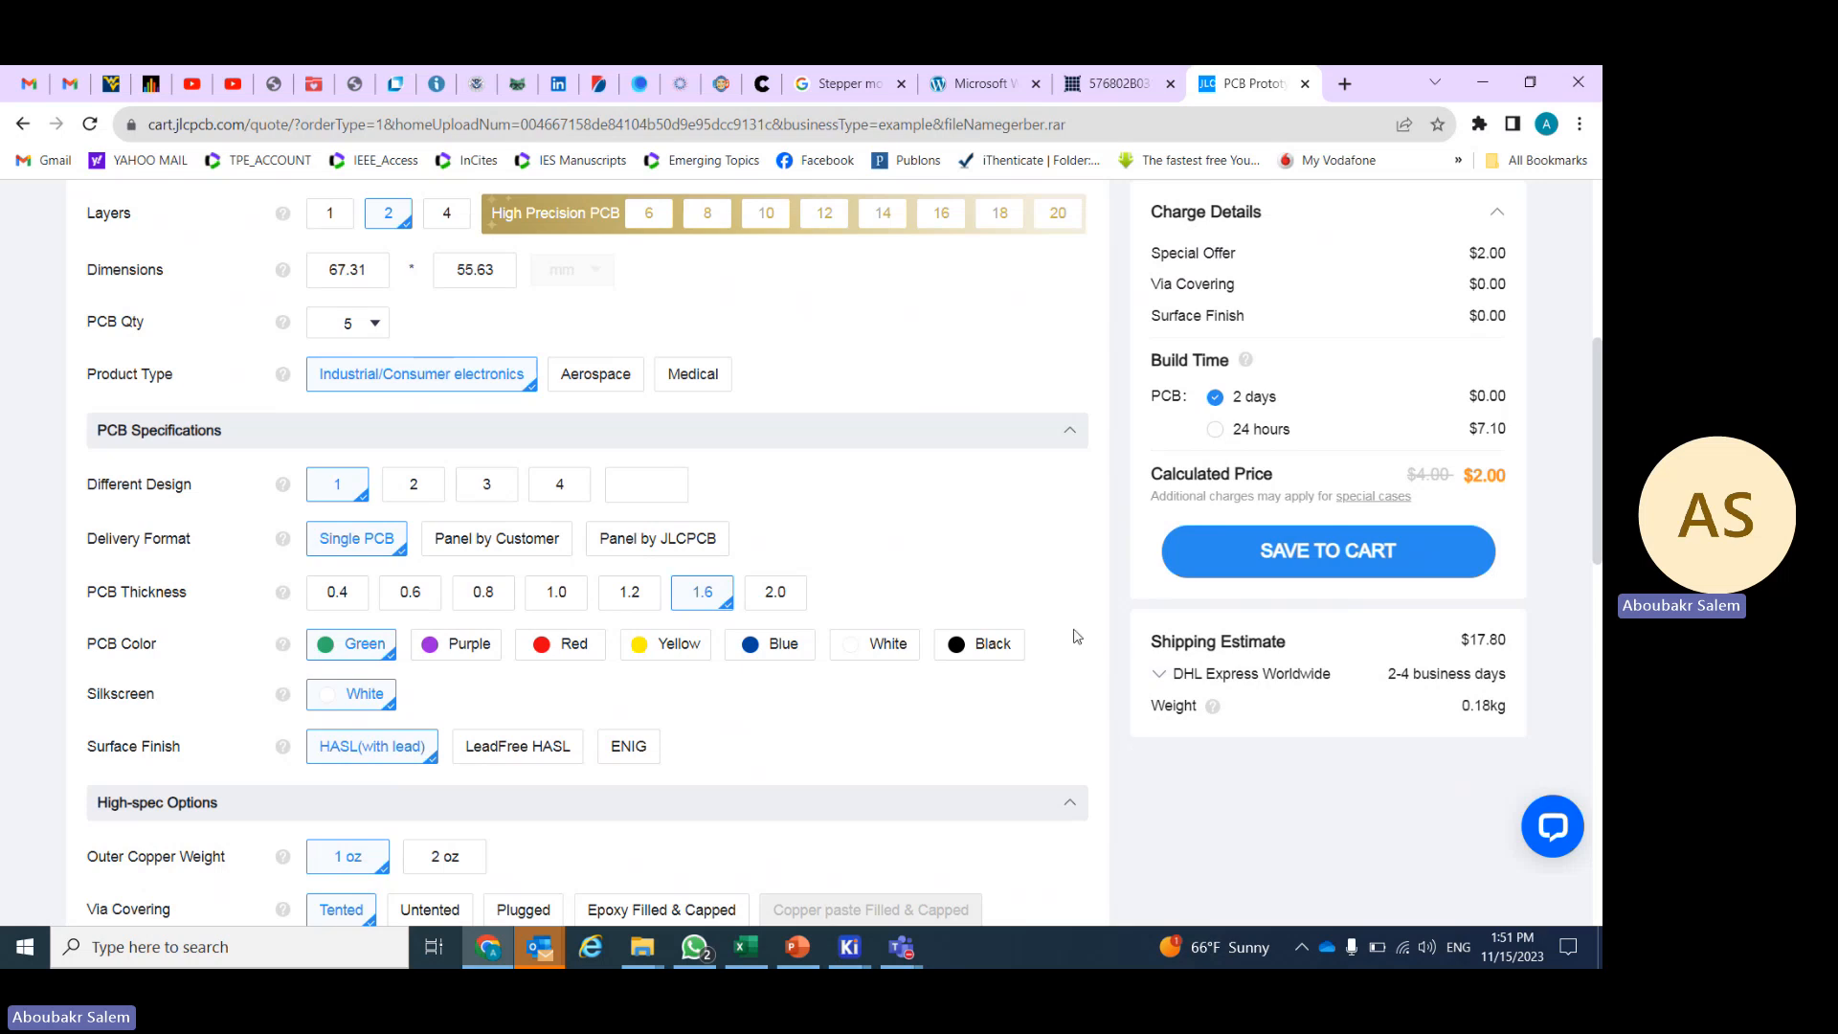
# - Minimize the Chrome and File Explorer windows and open the recording and transcription options of the Teams meeting
pyautogui.click(1483, 83)
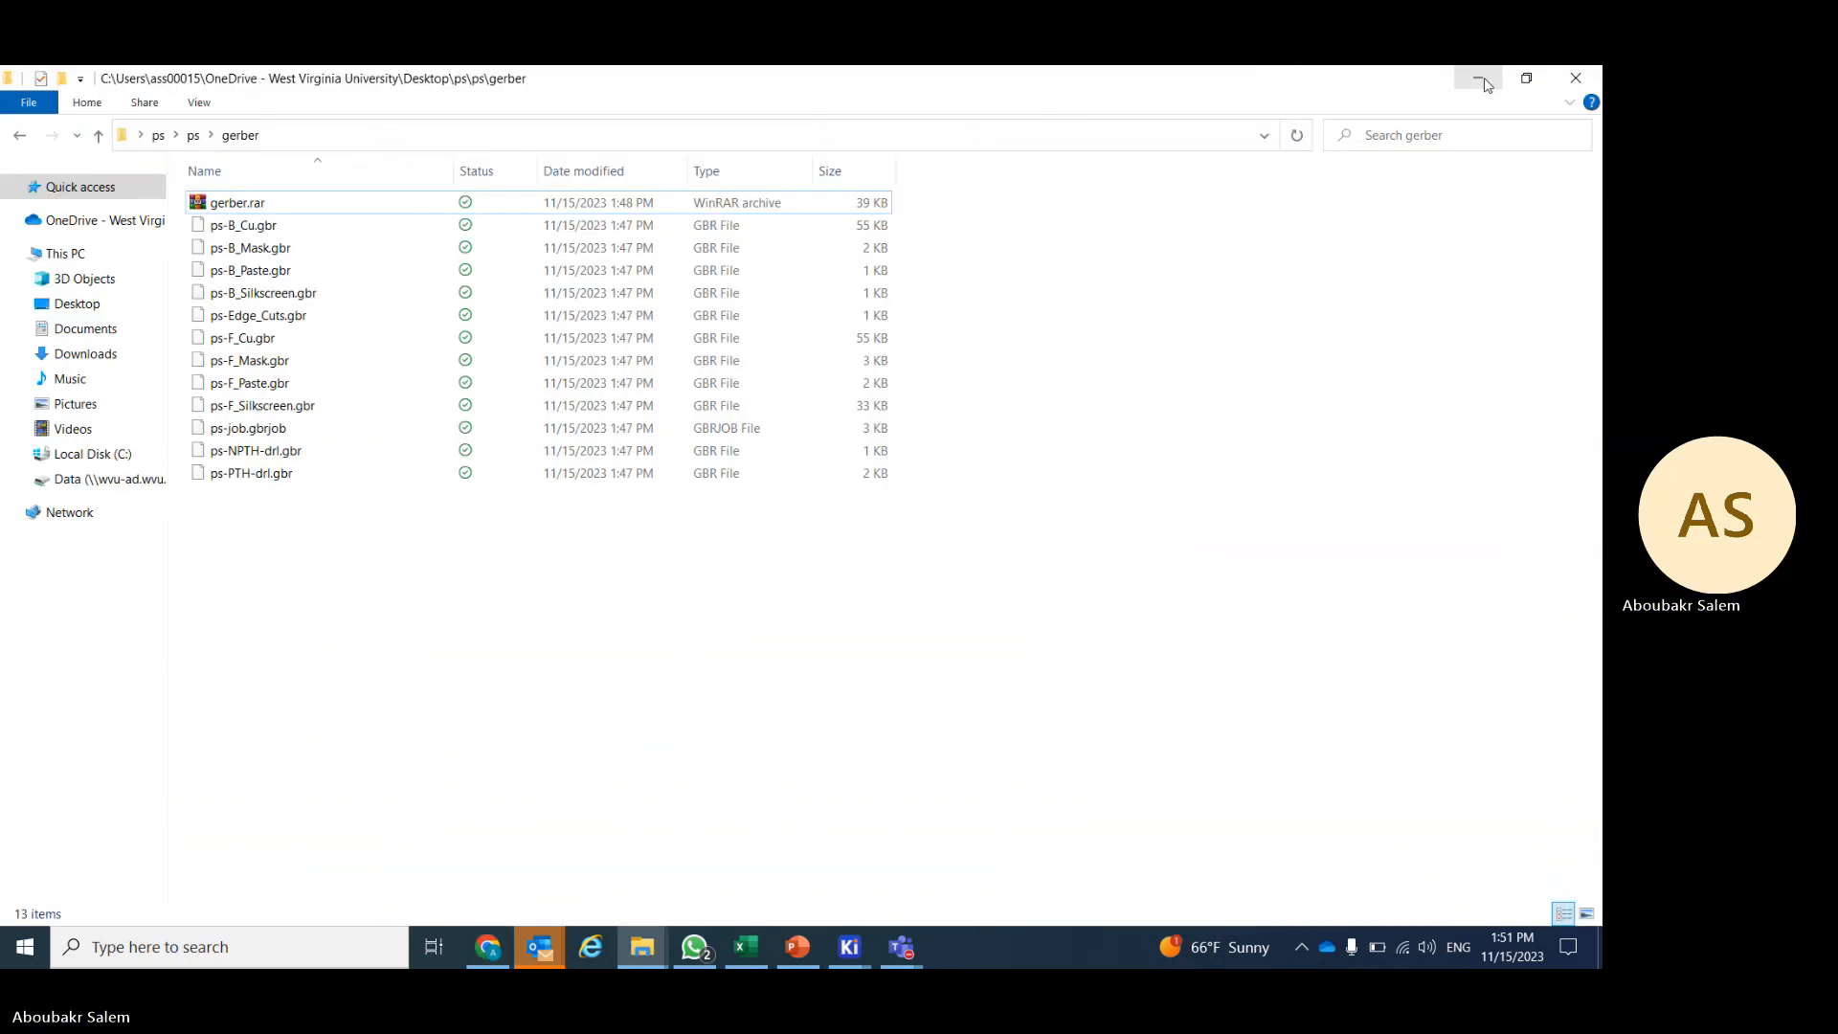
pyautogui.click(1483, 83)
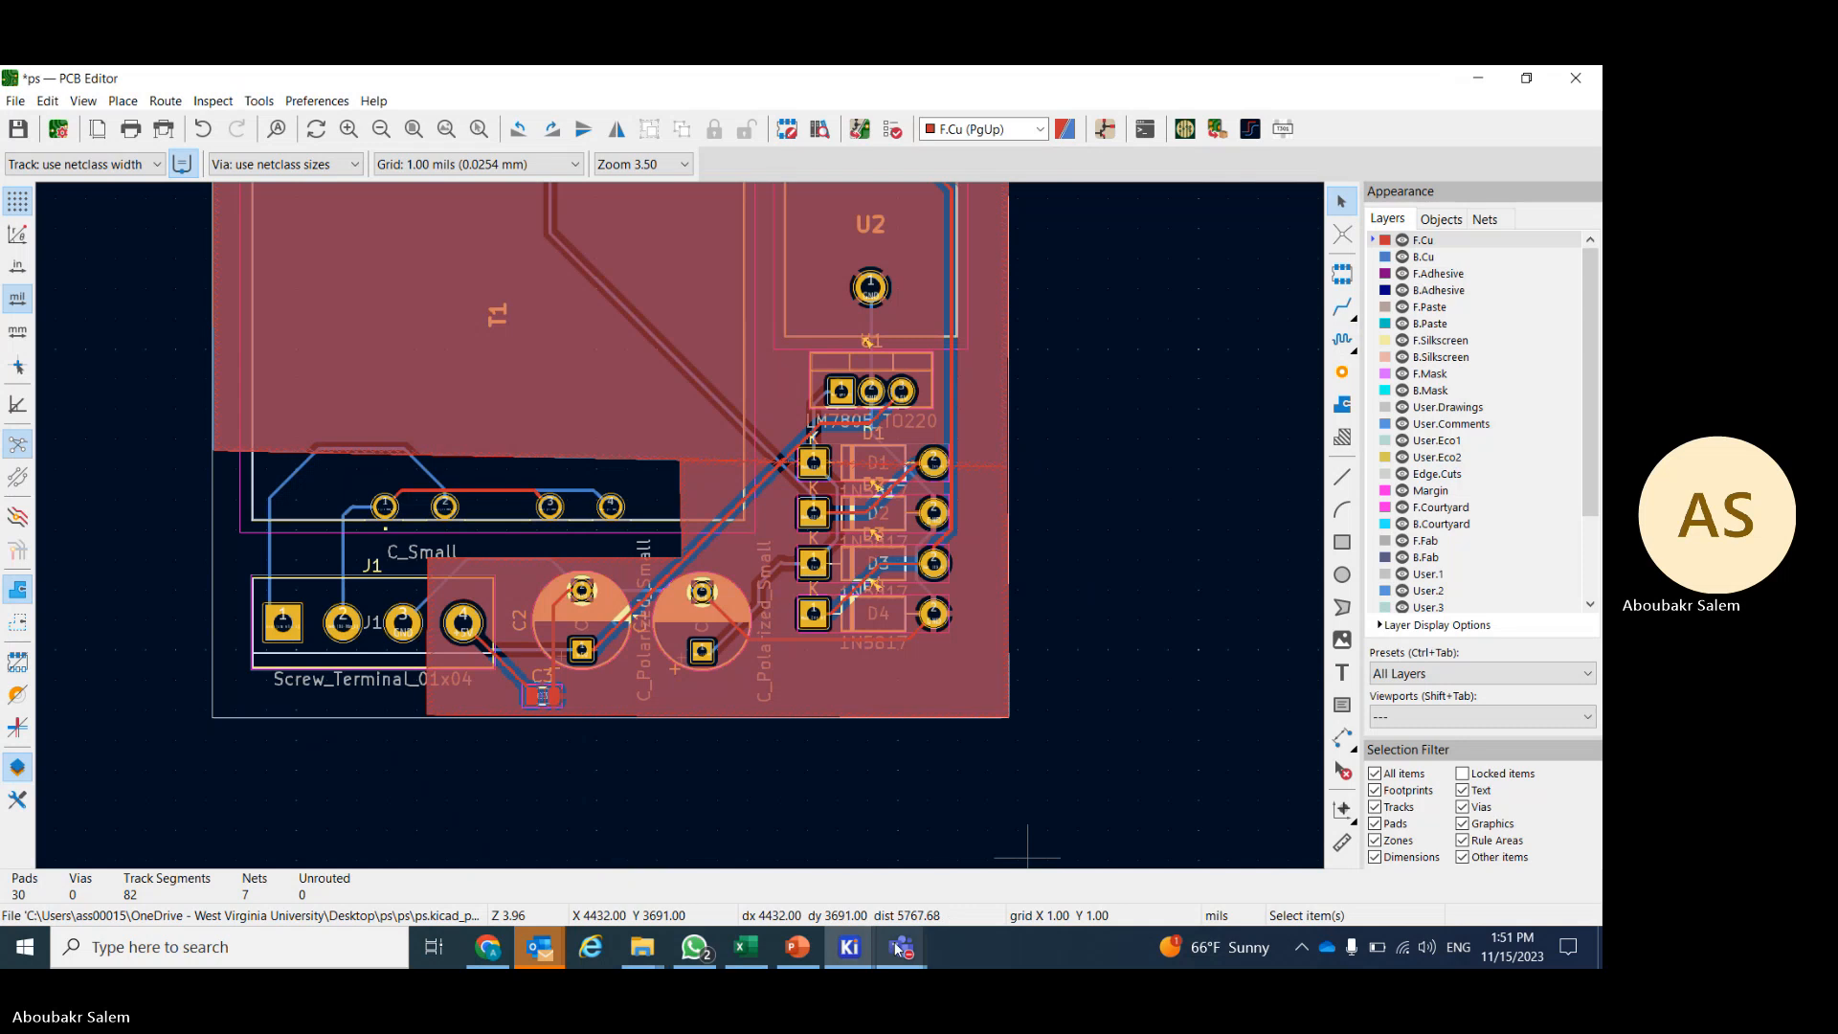
pyautogui.moveTo(900, 949)
pyautogui.click(938, 829)
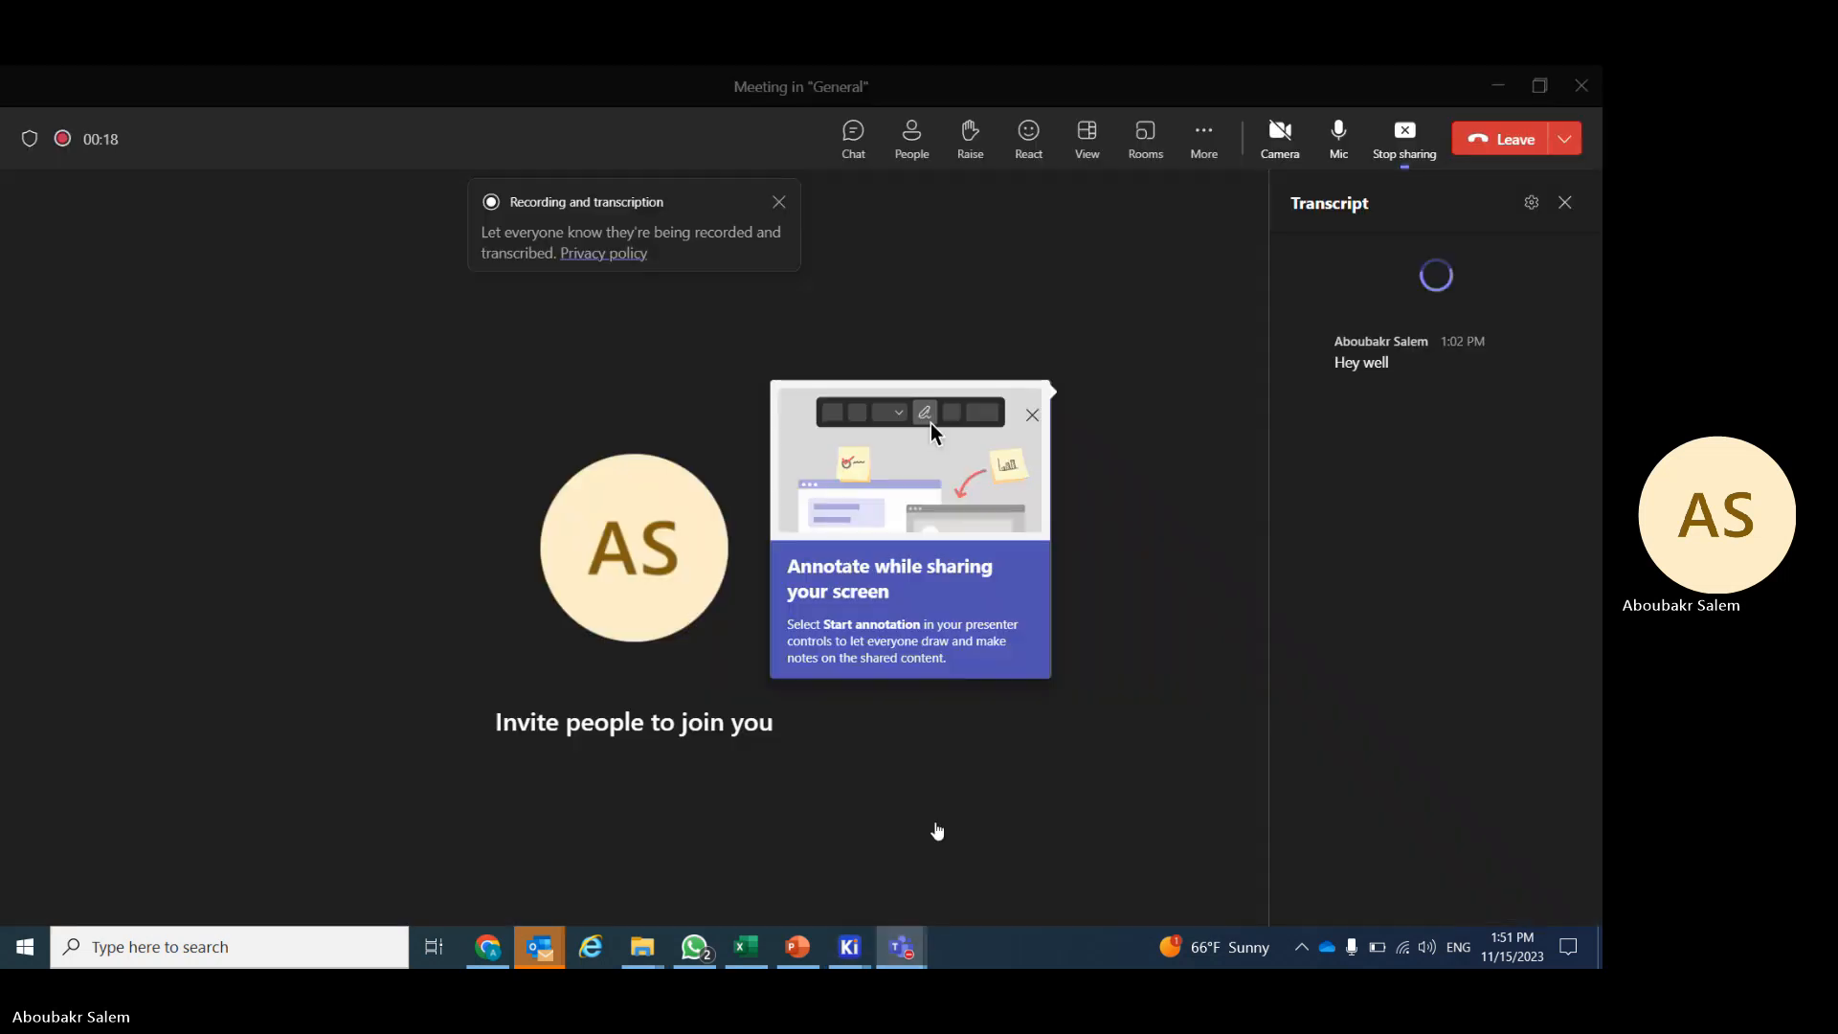
pyautogui.click(1204, 153)
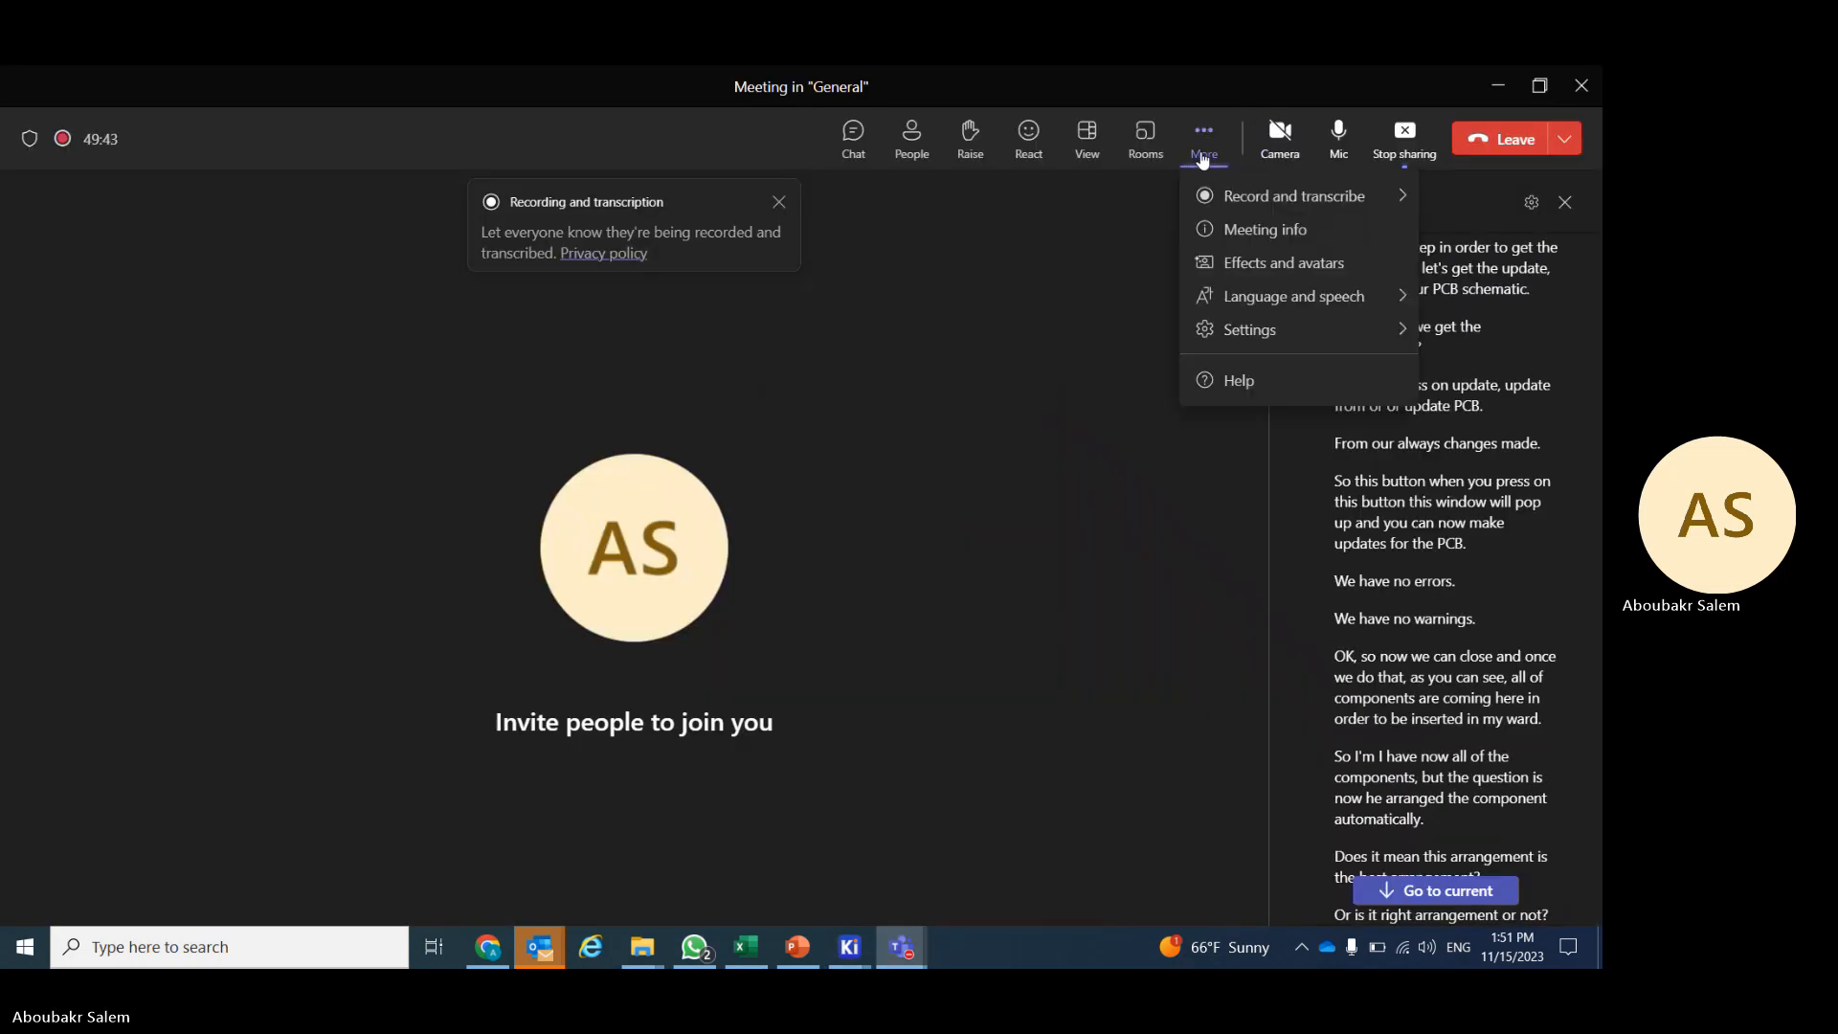
pyautogui.moveTo(1233, 201)
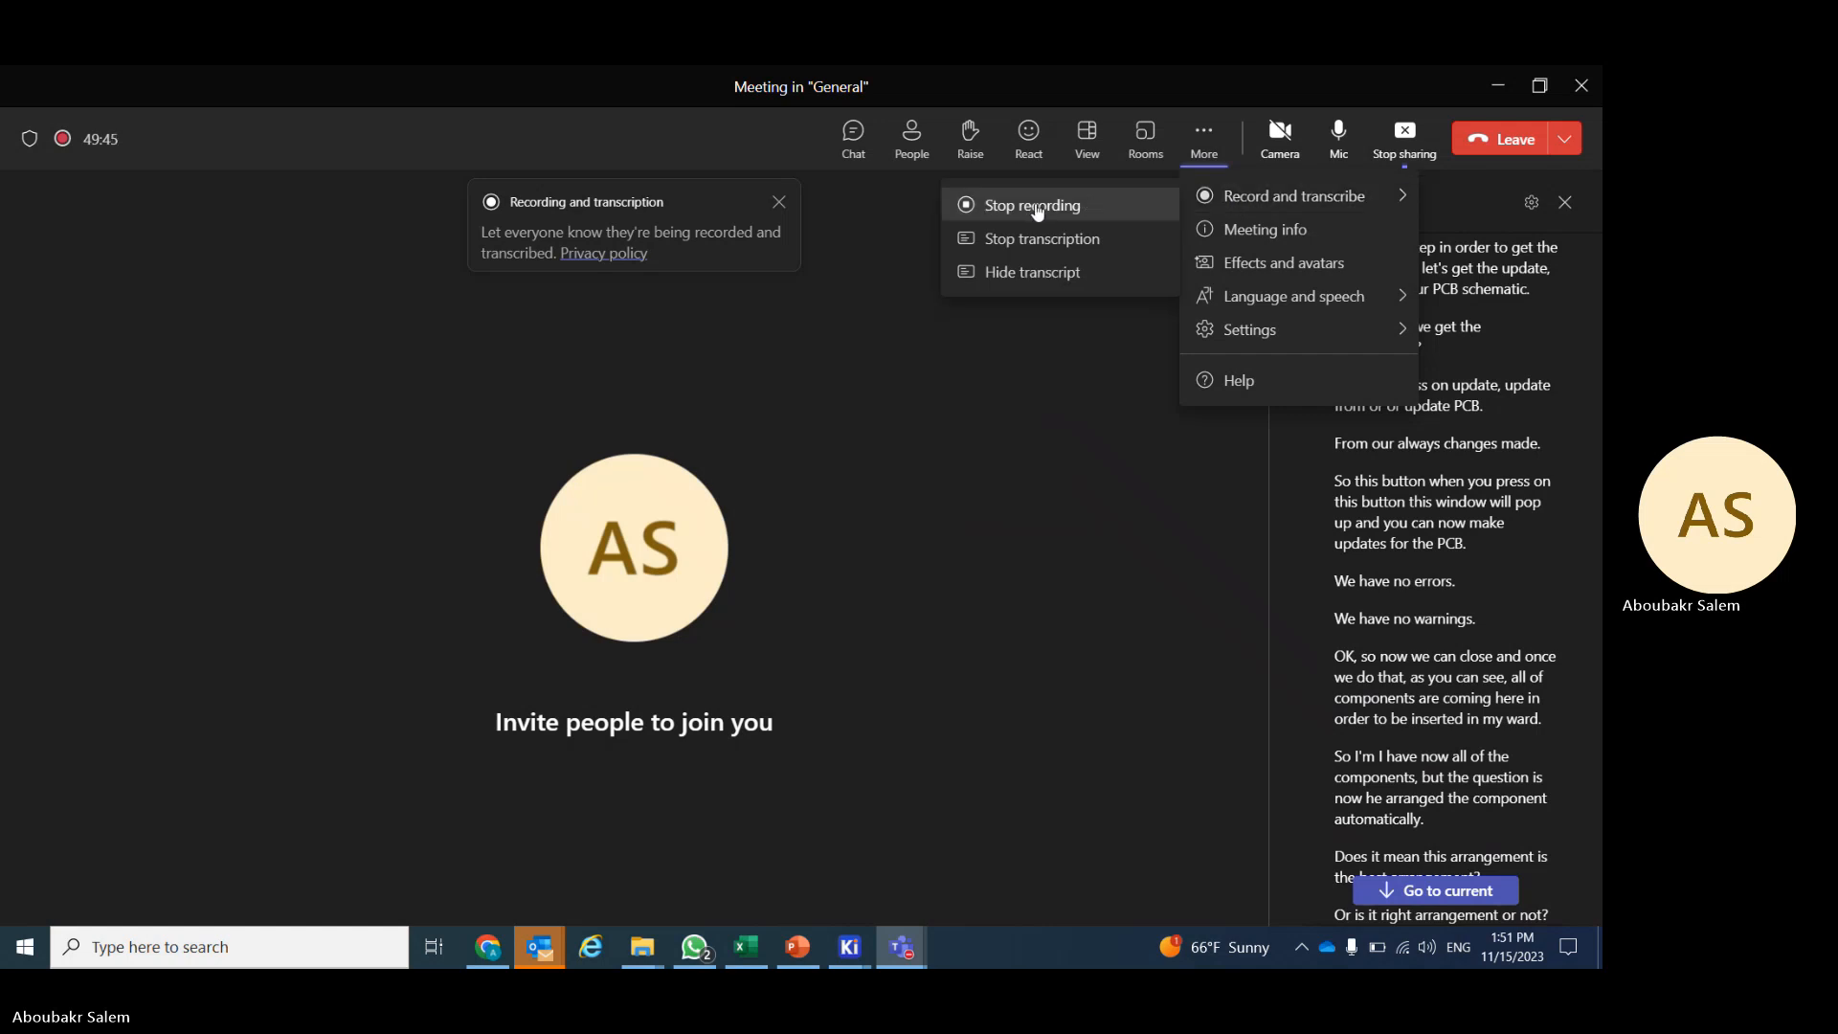